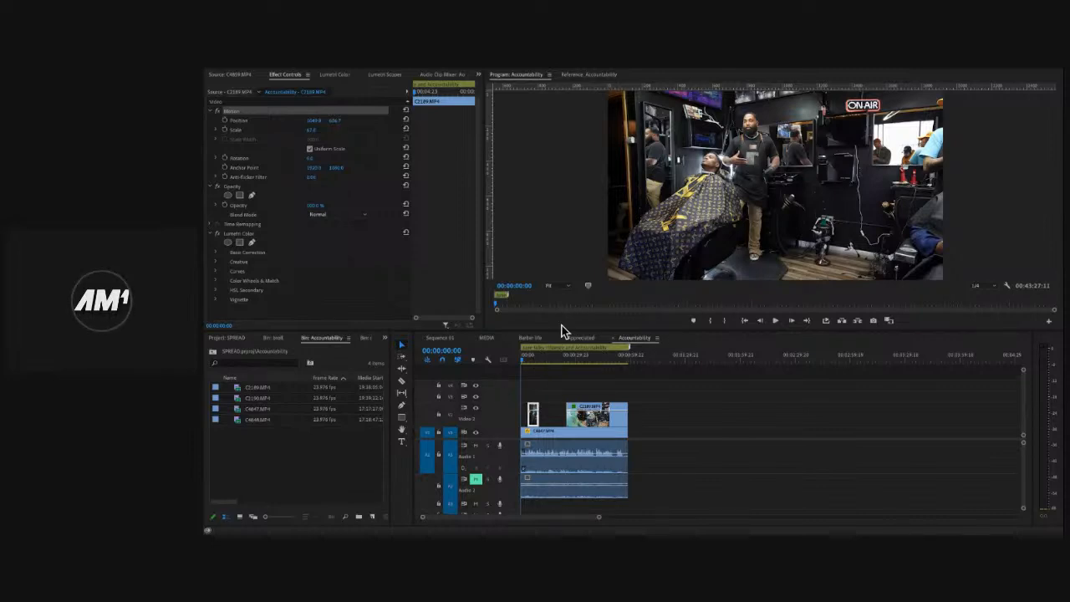
- Enlarge the Program monitor area and play the Accountability sequence from its start
{"action": "left_click_drag", "start_coordinate": [547, 331], "coordinate": [549, 364]}
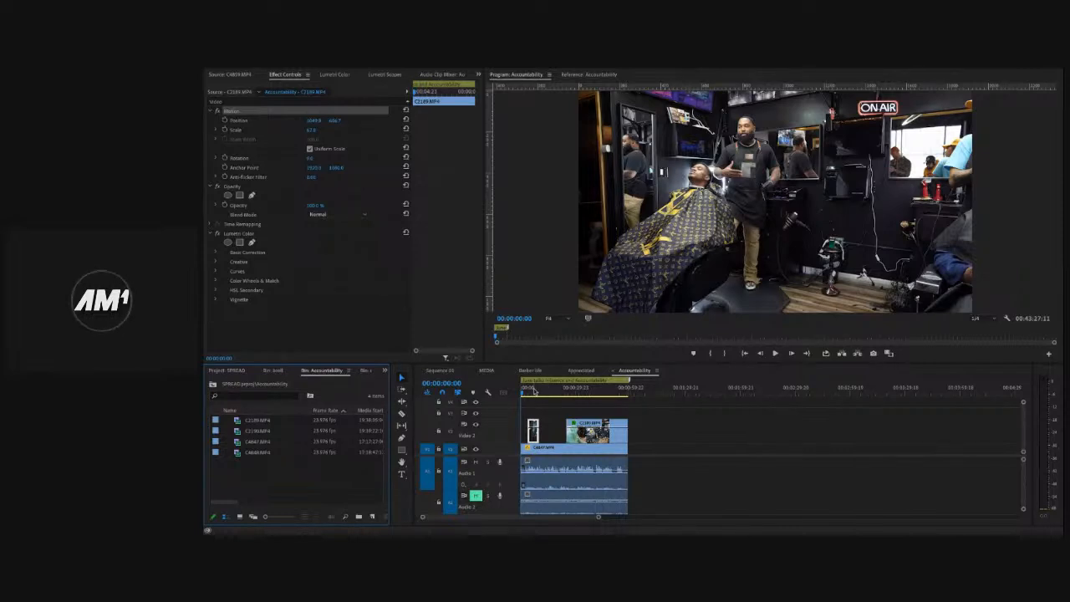
{"action": "left_click", "coordinate": [529, 393]}
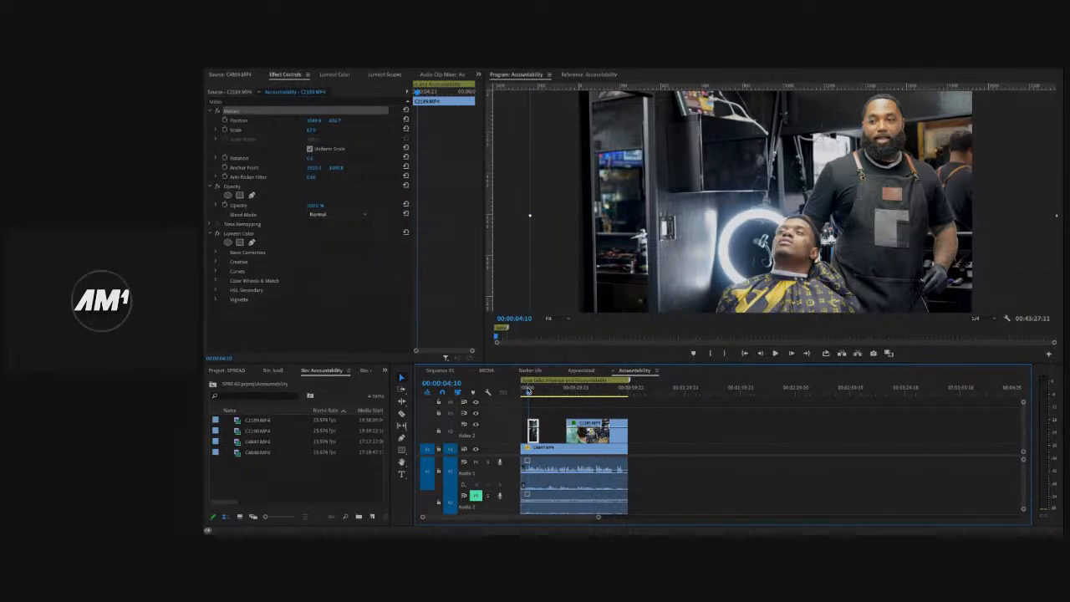
{"action": "left_click", "coordinate": [535, 391]}
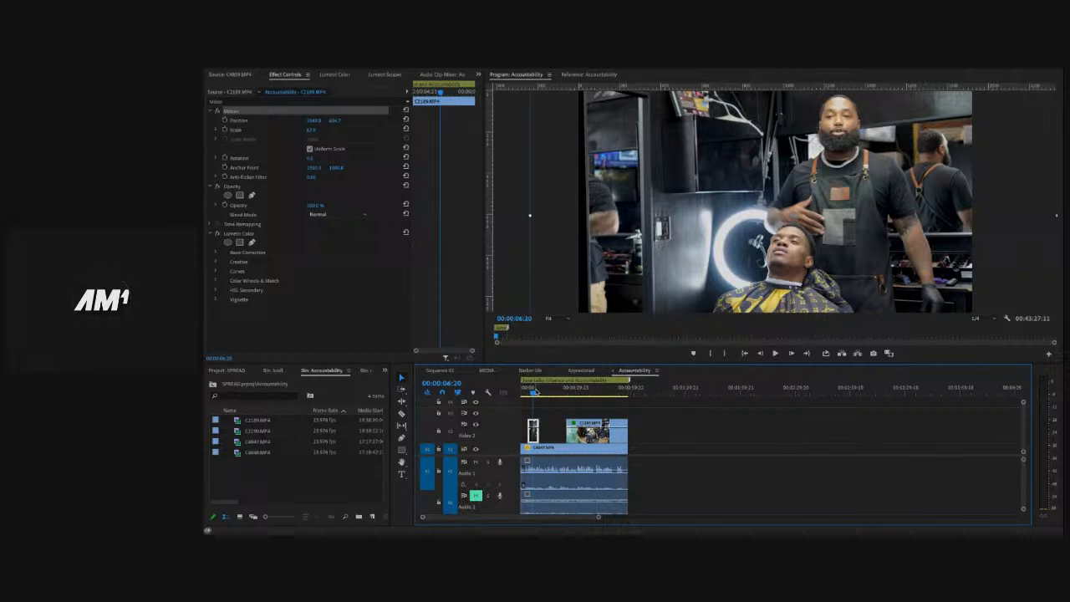
{"action": "left_click_drag", "start_coordinate": [536, 392], "coordinate": [518, 403]}
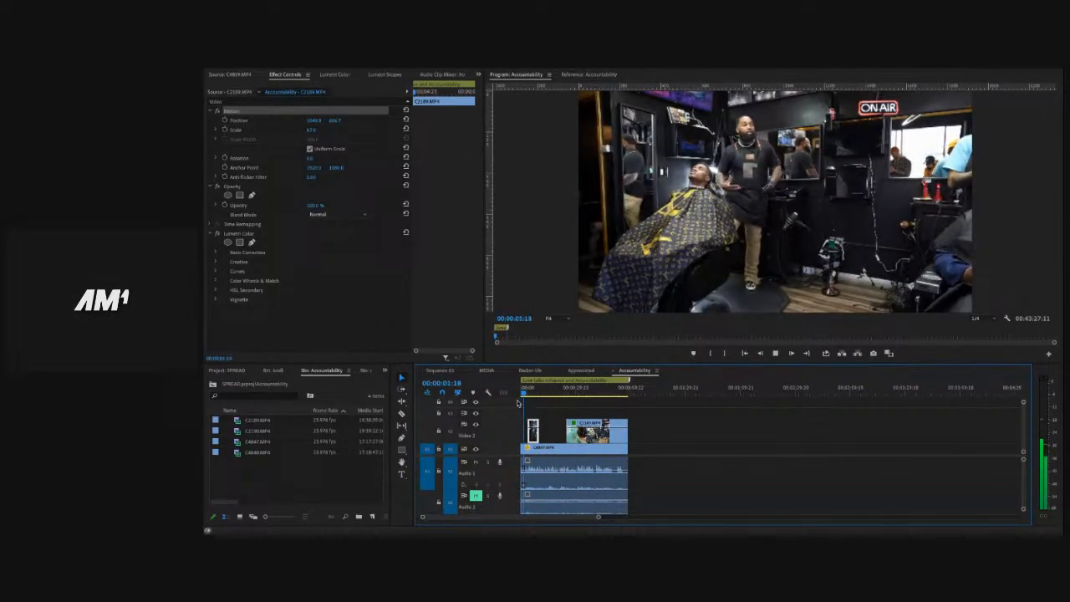
- Select the C4847.MP4 clip on Audio 1, then review the sequence through its second cutaway and return to the start
{"action": "left_click", "coordinate": [550, 483]}
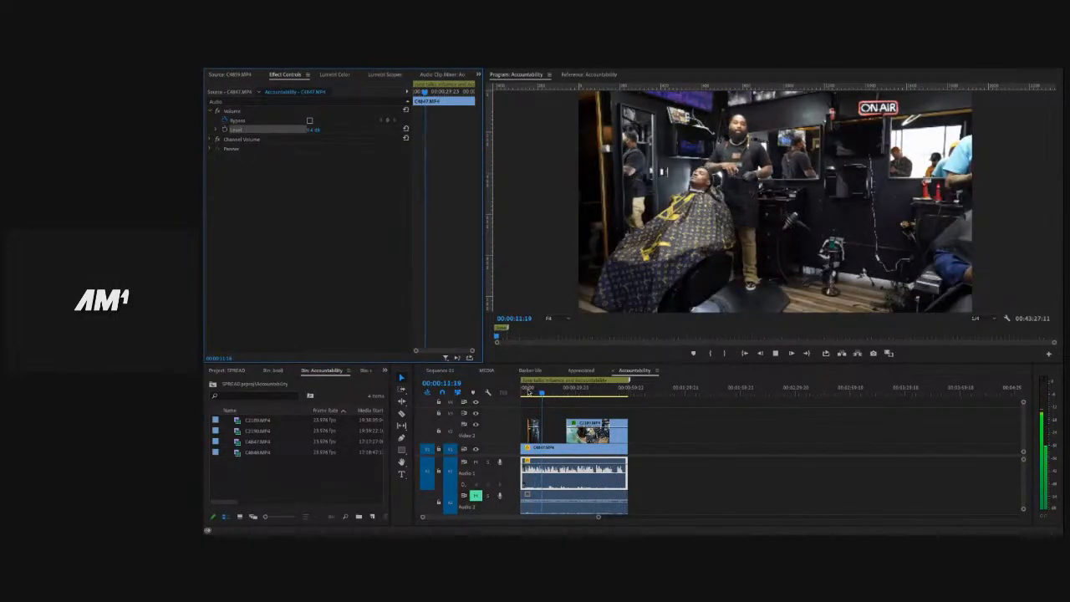
{"action": "key", "text": "space"}
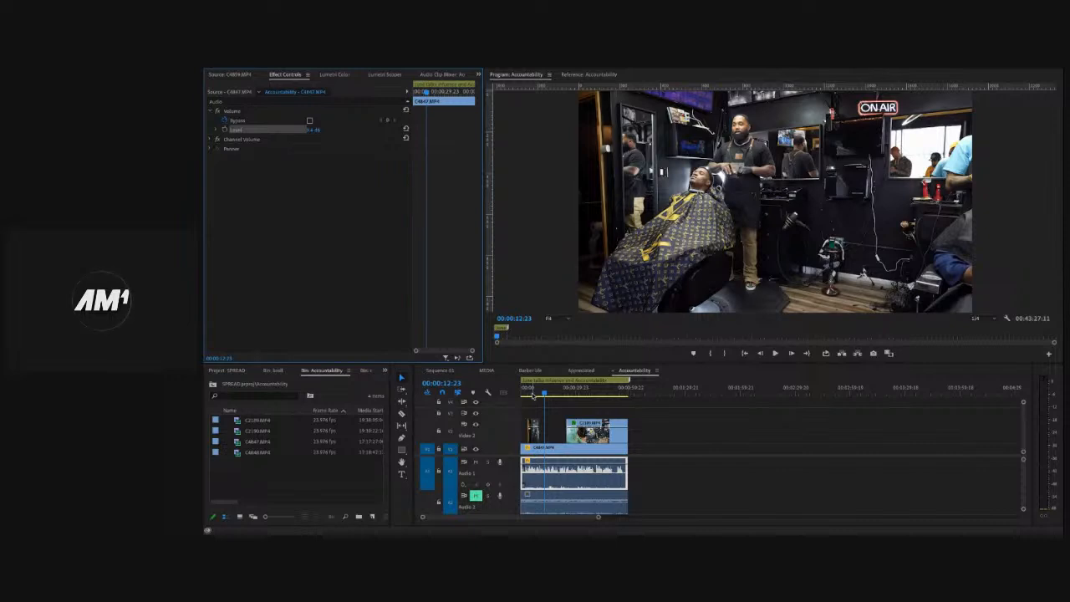
{"action": "left_click", "coordinate": [533, 395]}
{"action": "key", "text": "space"}
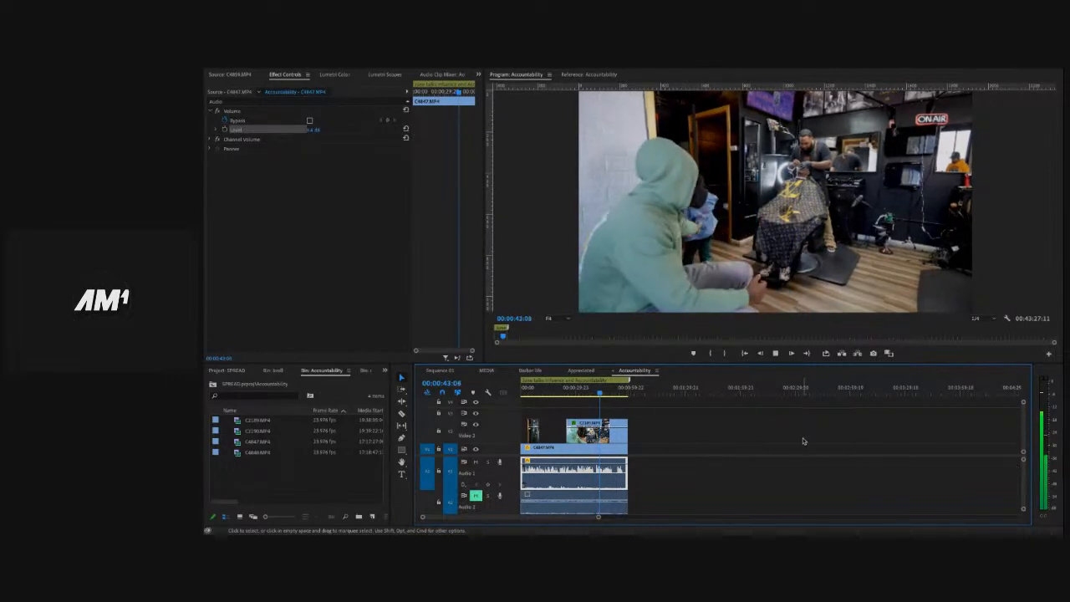
{"action": "left_click", "coordinate": [776, 353]}
{"action": "left_click", "coordinate": [575, 412]}
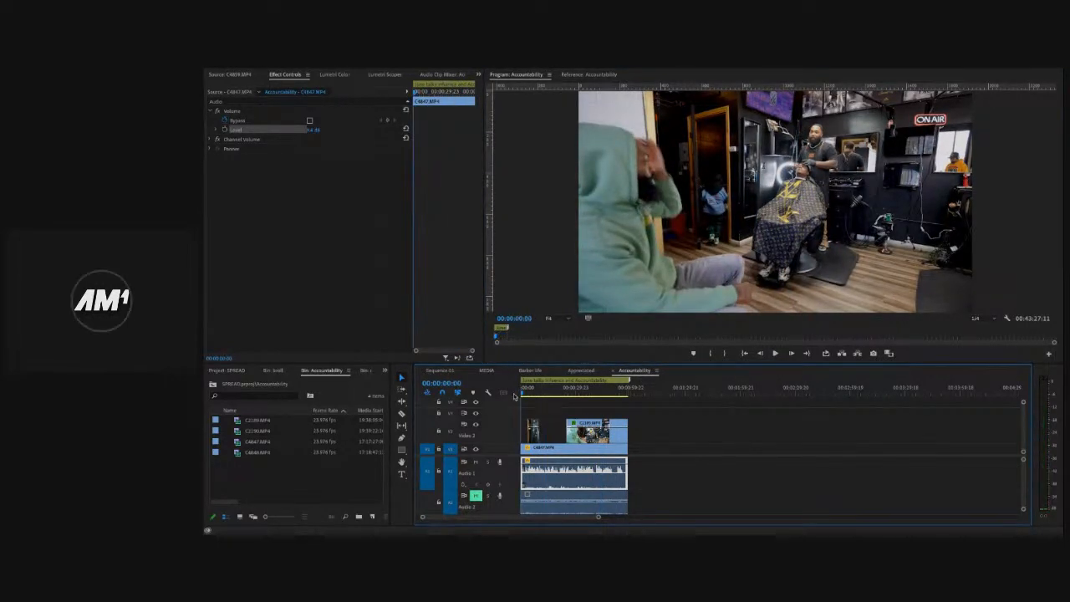
{"action": "key", "text": "Home"}
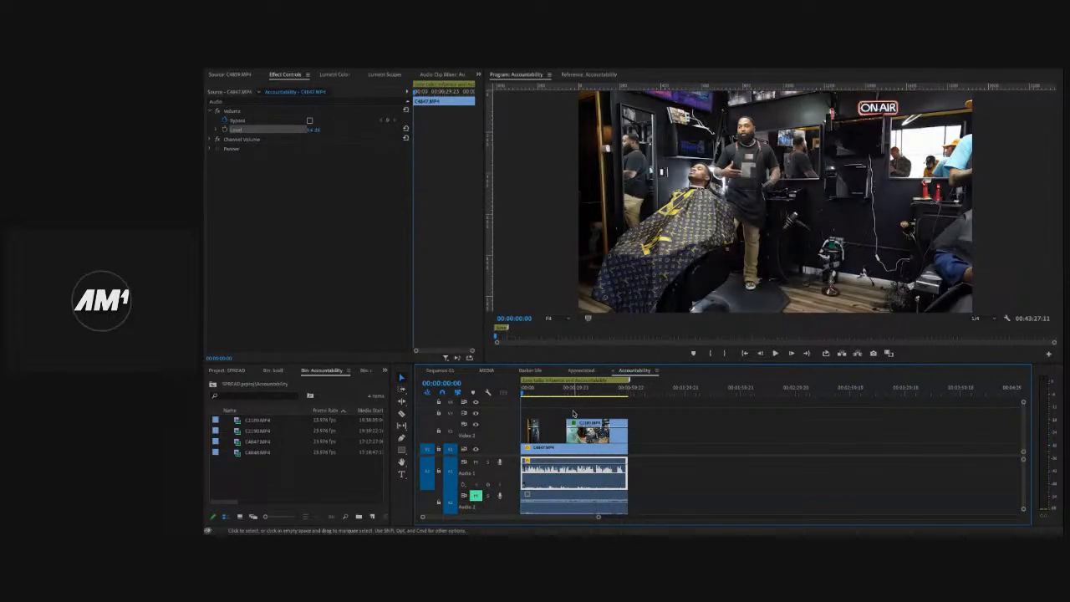
- Replay the sequence from the beginning into the second C2189.MP4 cutaway, examining the cuts between the wide shot and the cutaways
{"action": "left_click", "coordinate": [284, 309]}
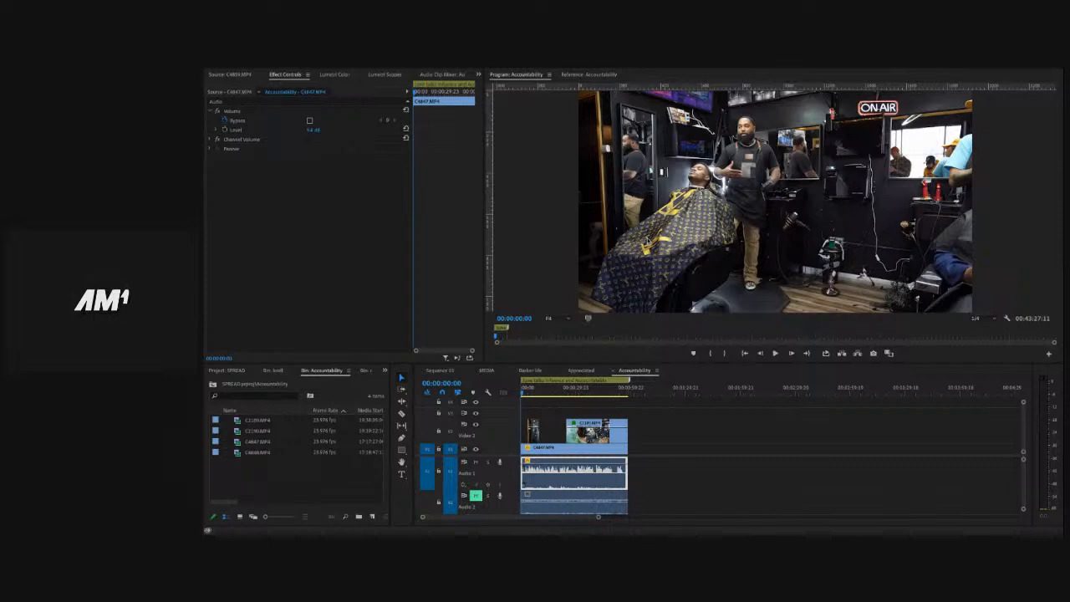
{"action": "left_click", "coordinate": [729, 439]}
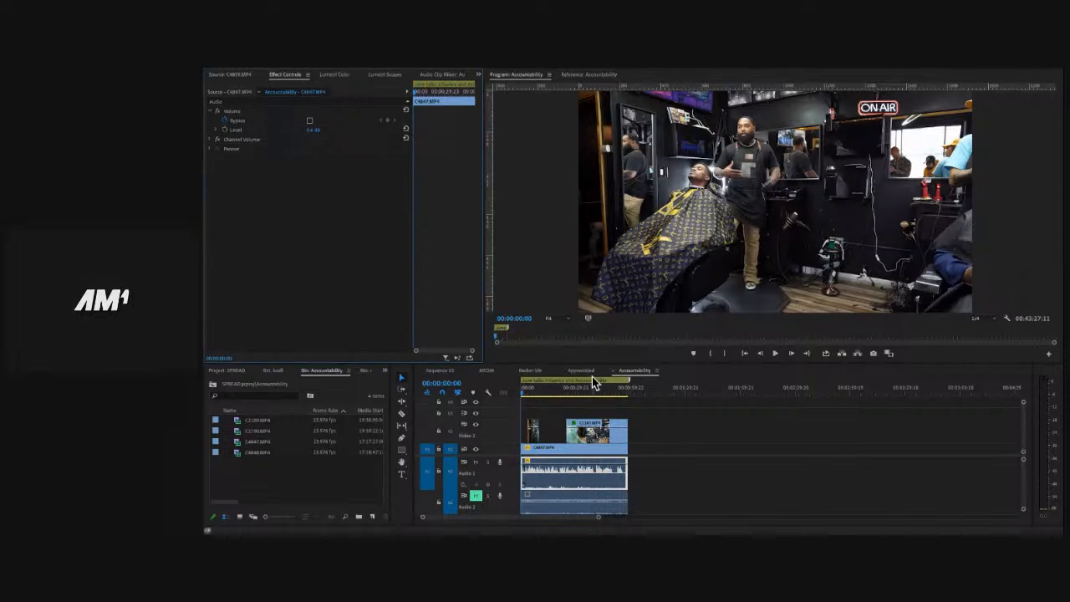
{"action": "left_click", "coordinate": [521, 390]}
{"action": "key", "text": "space"}
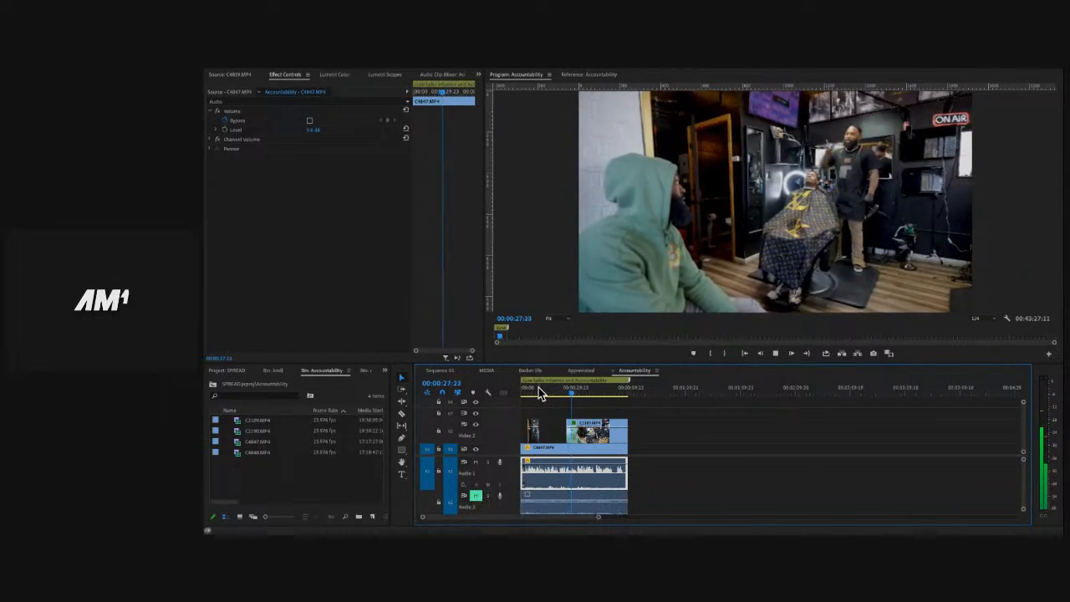
{"action": "left_click", "coordinate": [537, 392]}
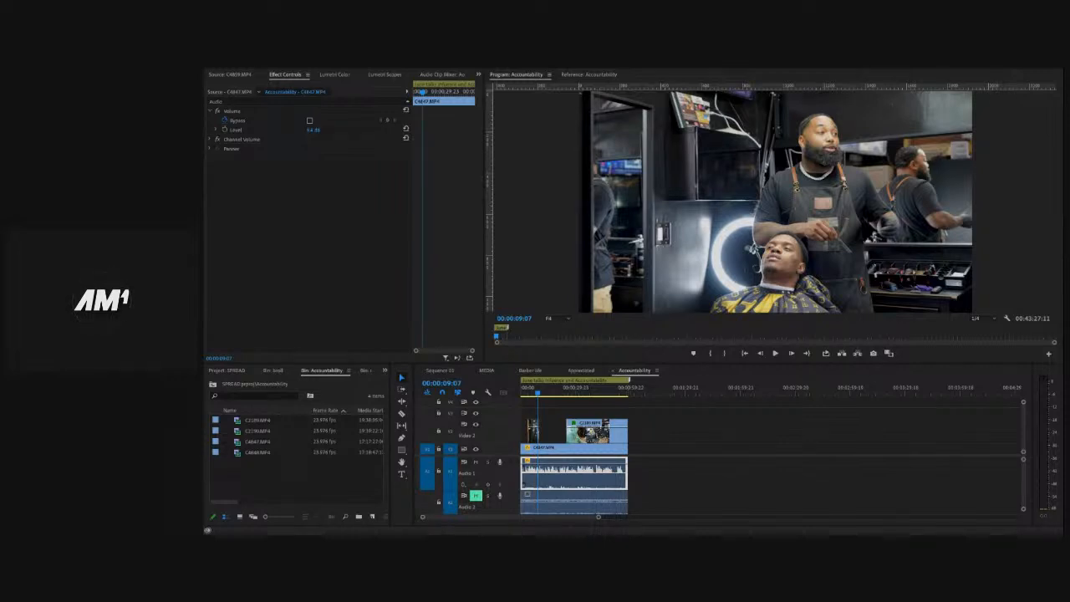
{"action": "left_click", "coordinate": [520, 387]}
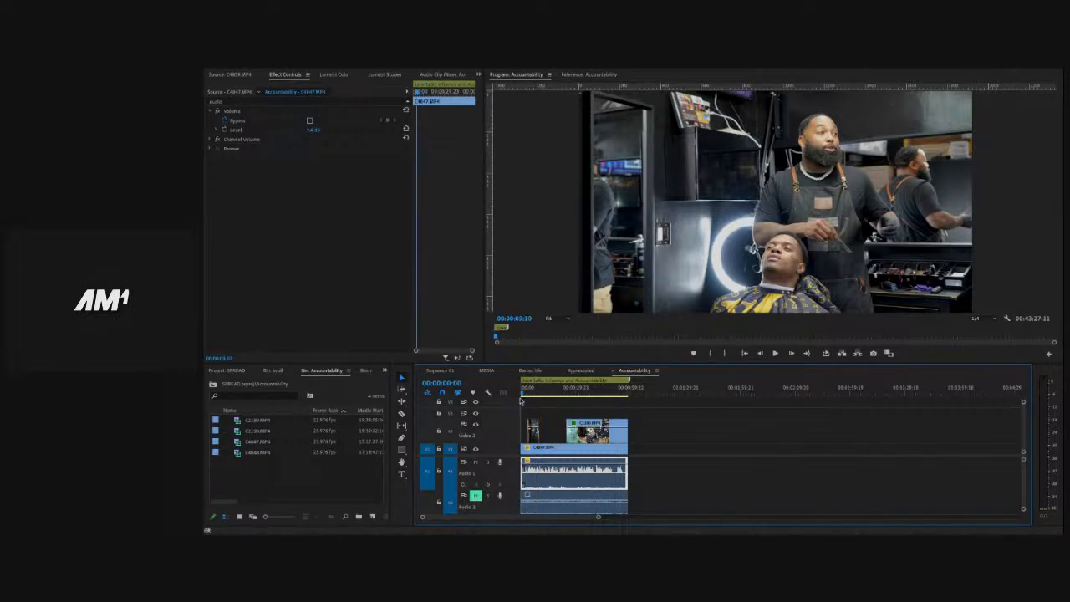
{"action": "left_click", "coordinate": [520, 394]}
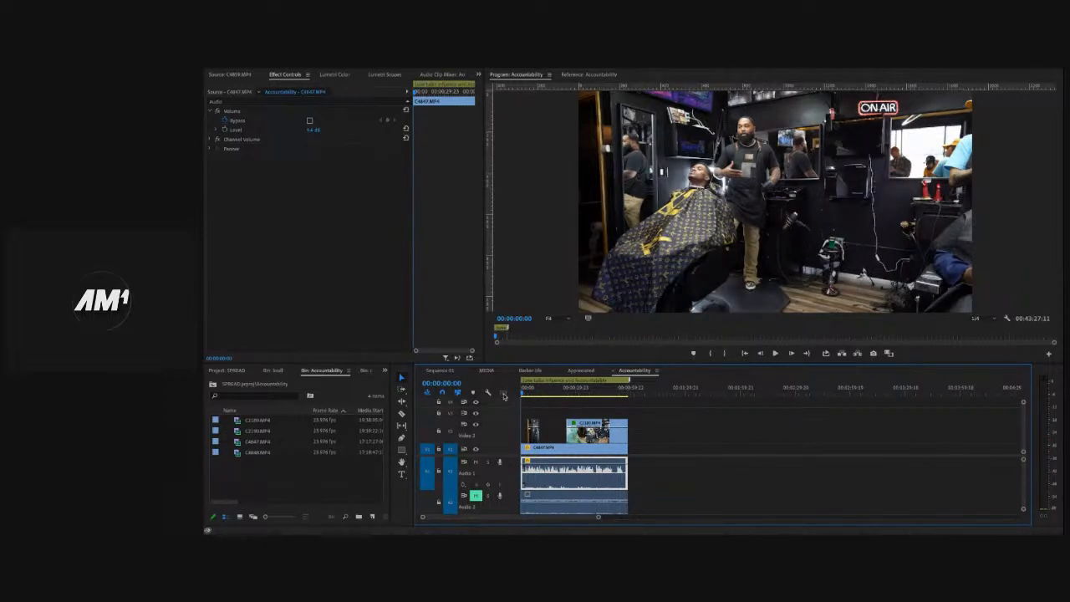
{"action": "key", "text": "space"}
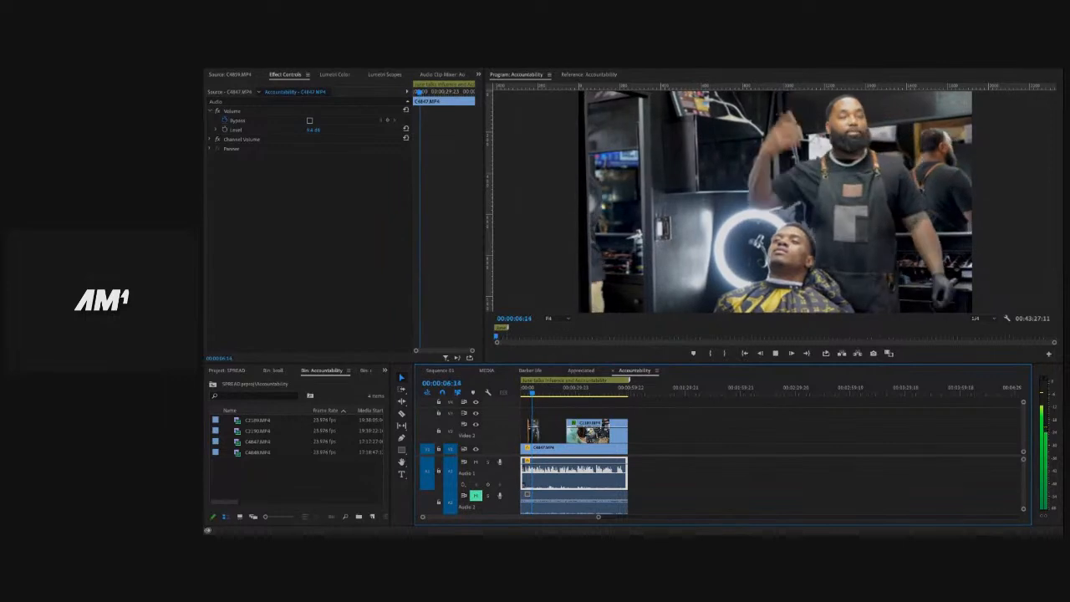
{"action": "key", "text": "space"}
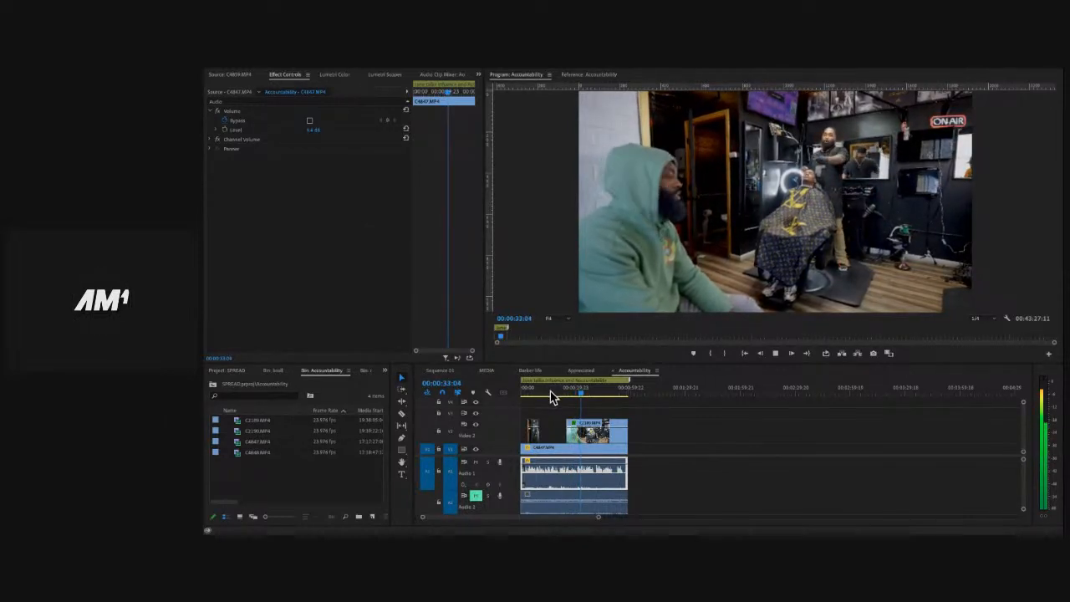
{"action": "left_click", "coordinate": [776, 354]}
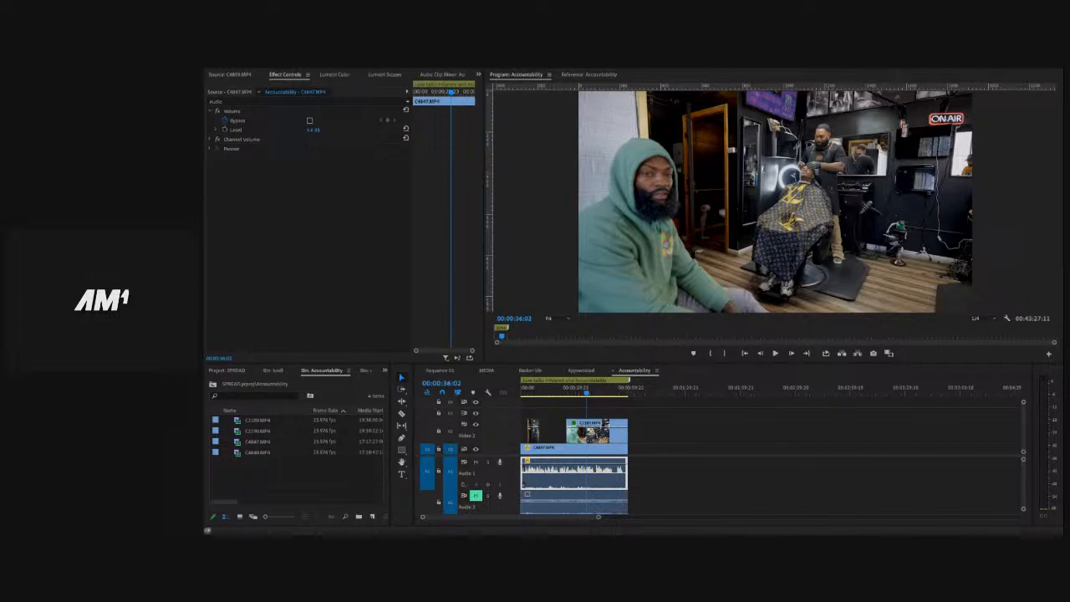
{"action": "left_click", "coordinate": [322, 474]}
{"action": "left_click", "coordinate": [287, 225]}
{"action": "key", "text": "shift+1"}
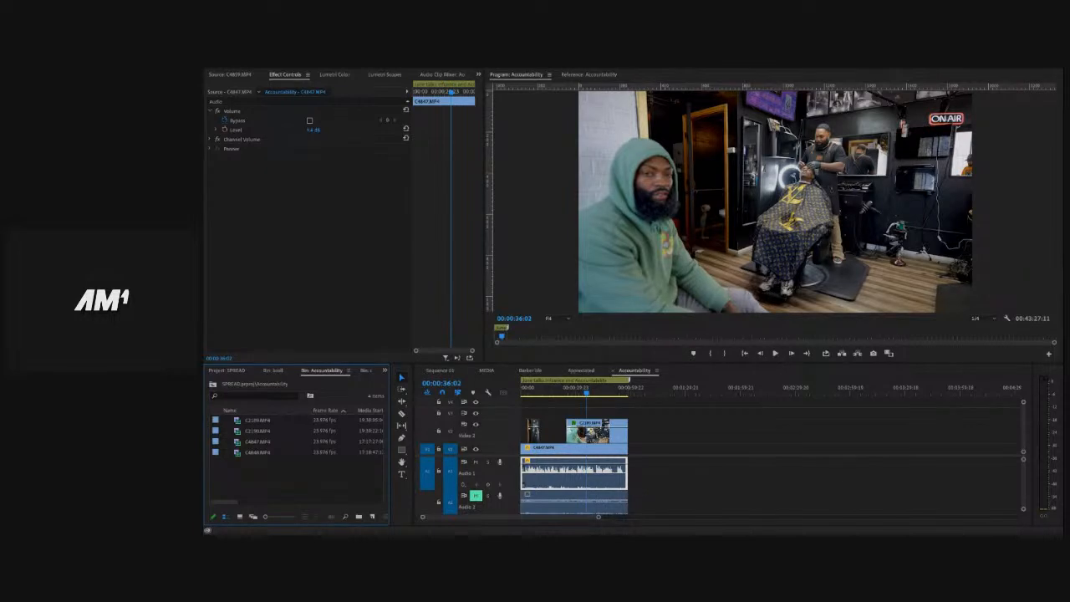
{"action": "left_click", "coordinate": [366, 119]}
- Review the opening wide shot and first cutaway again, comparing their framing, and return to the sequence start
{"action": "left_click", "coordinate": [542, 390]}
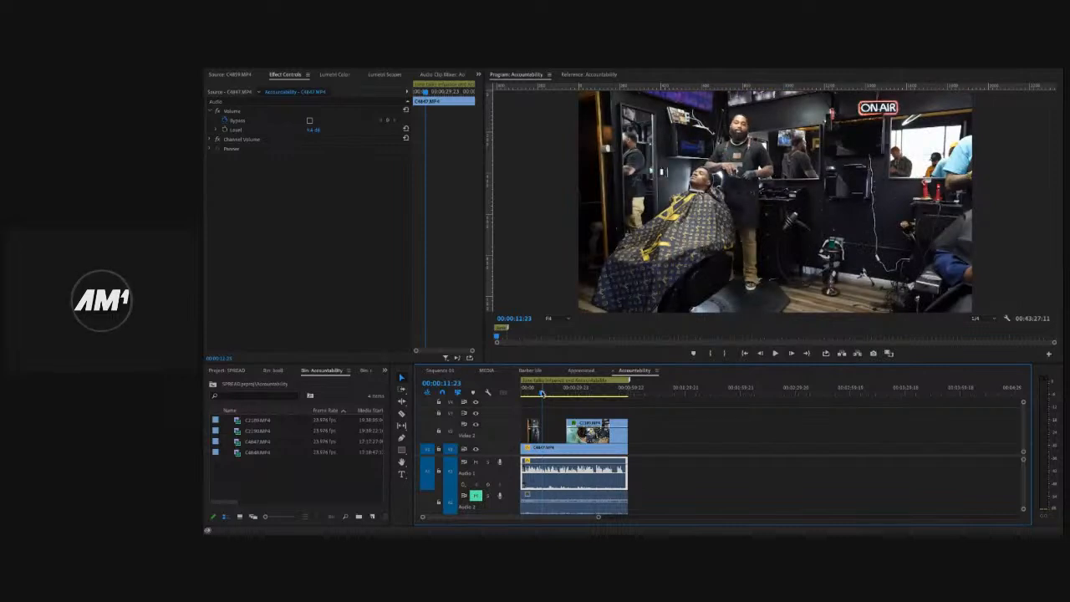
{"action": "left_click_drag", "start_coordinate": [542, 391], "coordinate": [528, 392]}
{"action": "key", "text": "space"}
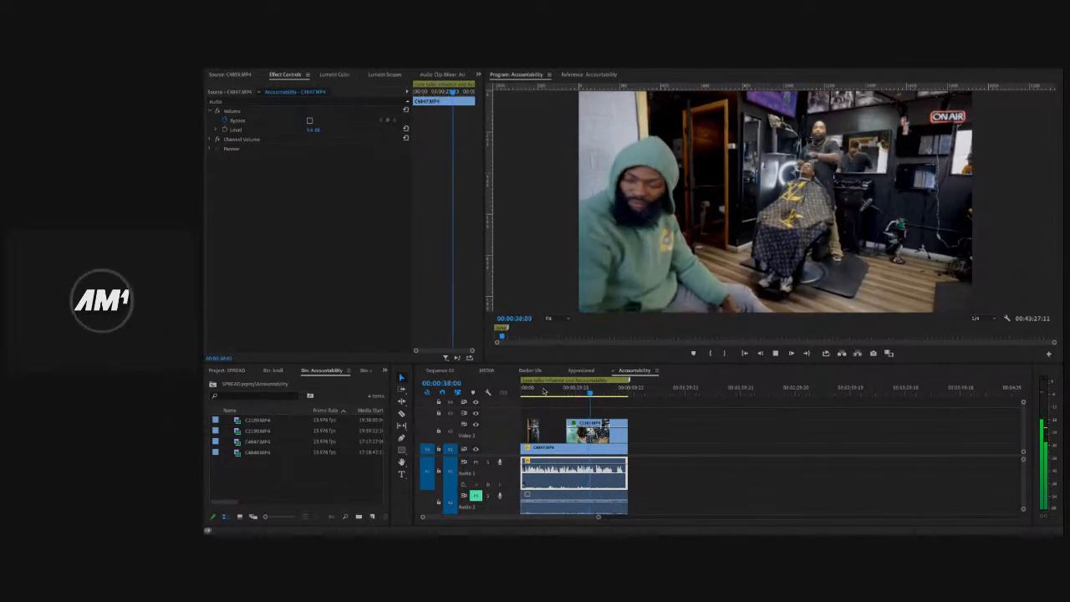
{"action": "left_click_drag", "start_coordinate": [538, 393], "coordinate": [498, 397]}
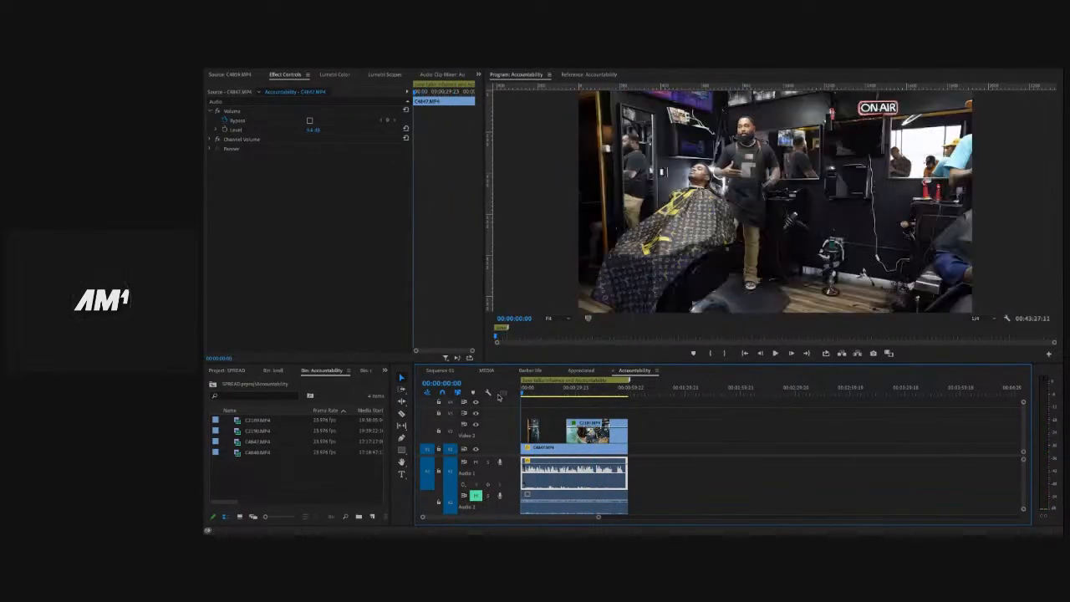
{"action": "left_click", "coordinate": [776, 353]}
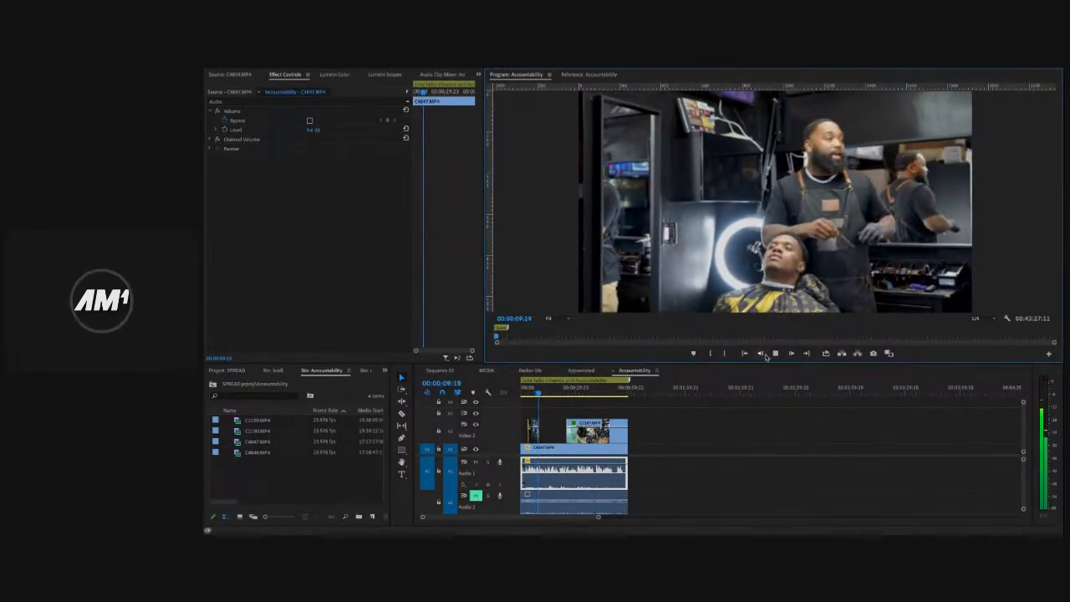
{"action": "left_click", "coordinate": [773, 354]}
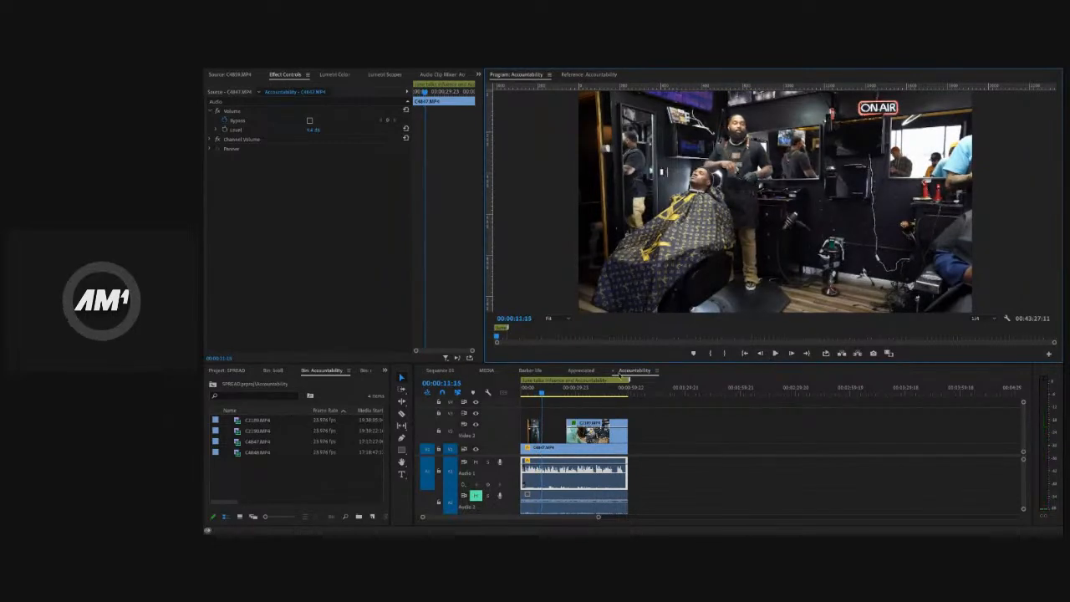
{"action": "left_click_drag", "start_coordinate": [535, 383], "coordinate": [514, 396]}
{"action": "left_click", "coordinate": [325, 153]}
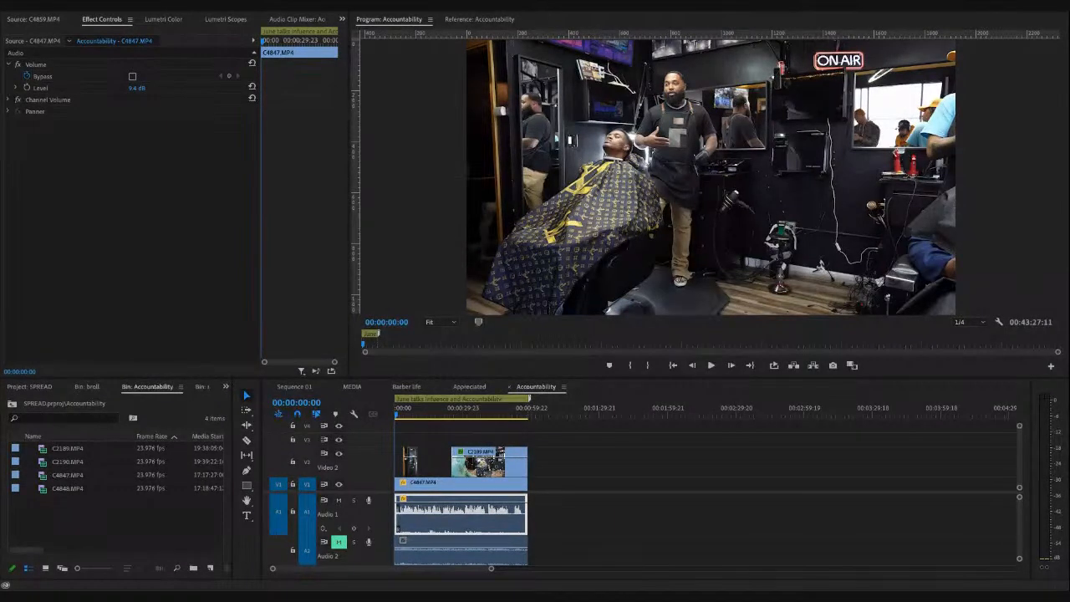
- Scale the first C2189.MP4 cutaway on Video 2 to 70 and set its vertical position to 665.7
{"action": "left_click", "coordinate": [402, 415]}
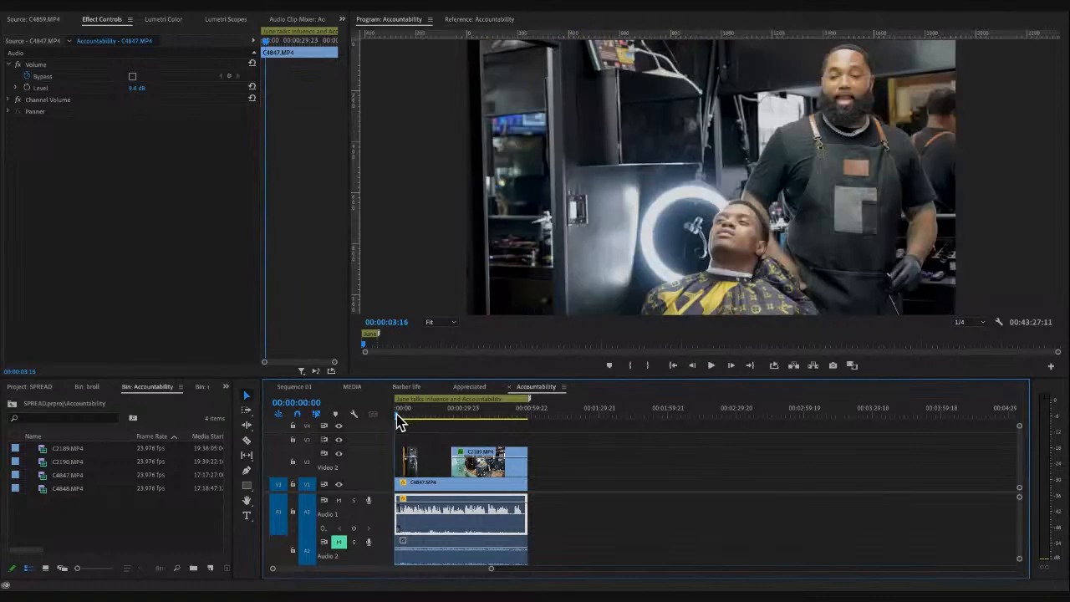
{"action": "key", "text": "Home"}
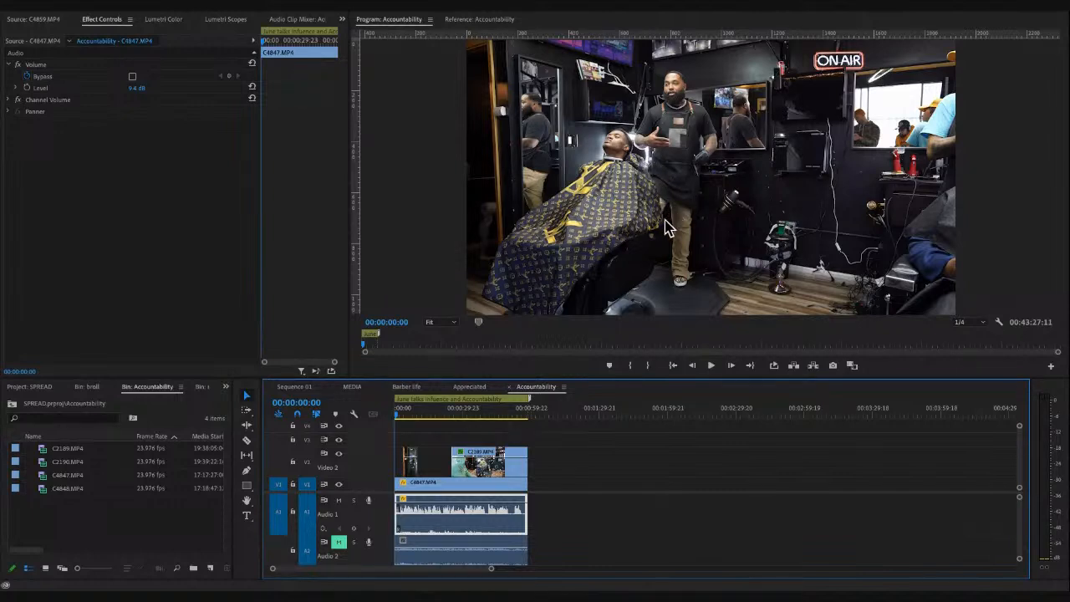
{"action": "left_click", "coordinate": [444, 417]}
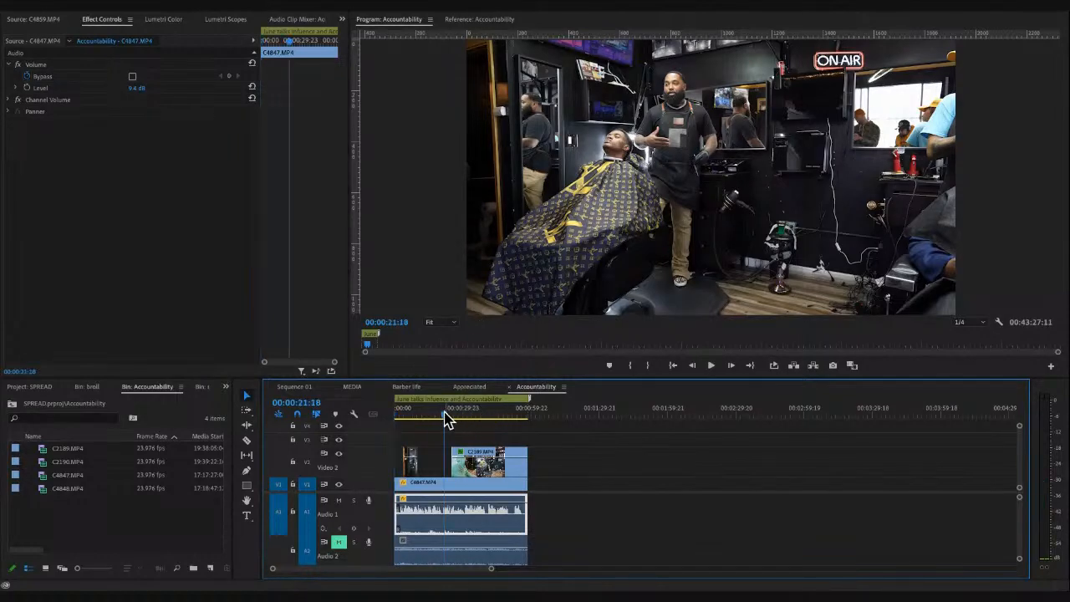
{"action": "left_click", "coordinate": [415, 421]}
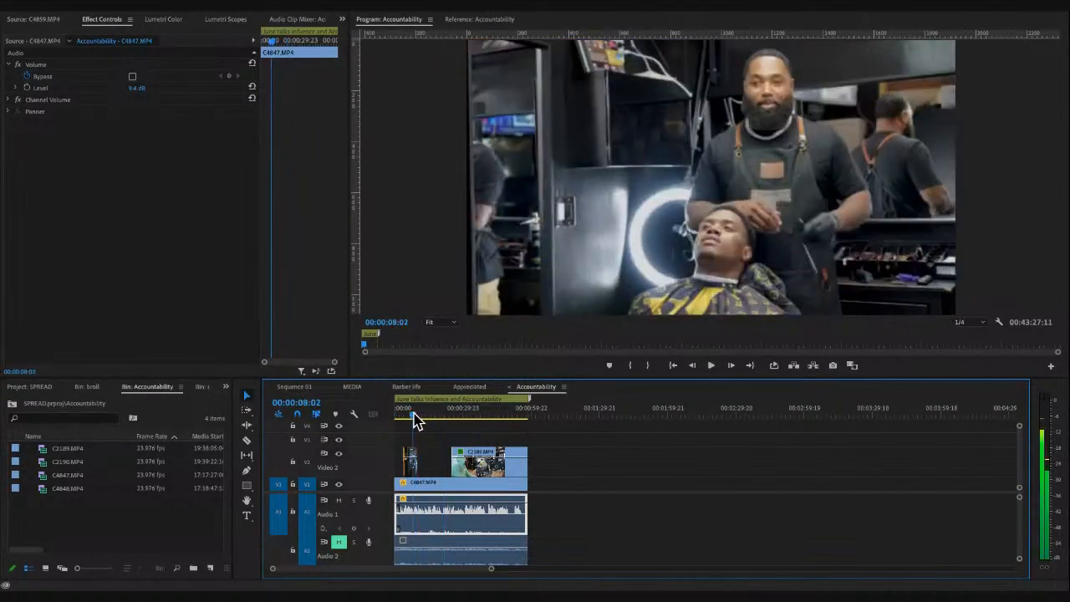
{"action": "left_click_drag", "start_coordinate": [416, 421], "coordinate": [414, 421]}
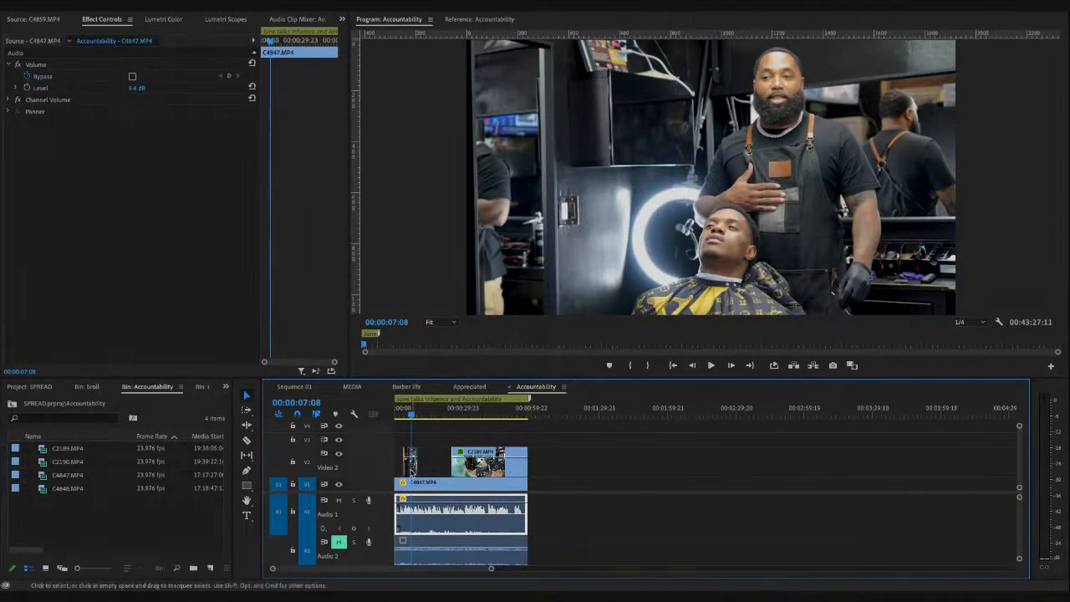
{"action": "left_click", "coordinate": [409, 462]}
{"action": "left_click_drag", "start_coordinate": [139, 88], "coordinate": [169, 77]}
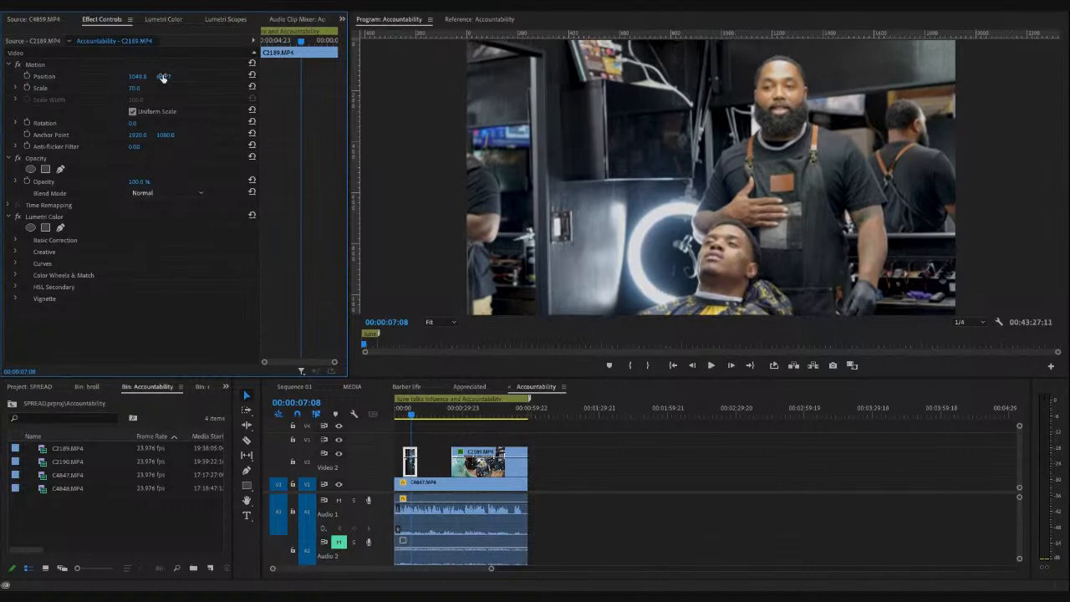
- Play the sequence from its start to check the reframed cutaway and maximize the Program monitor
{"action": "left_click", "coordinate": [404, 415]}
{"action": "left_click_drag", "start_coordinate": [404, 416], "coordinate": [376, 417]}
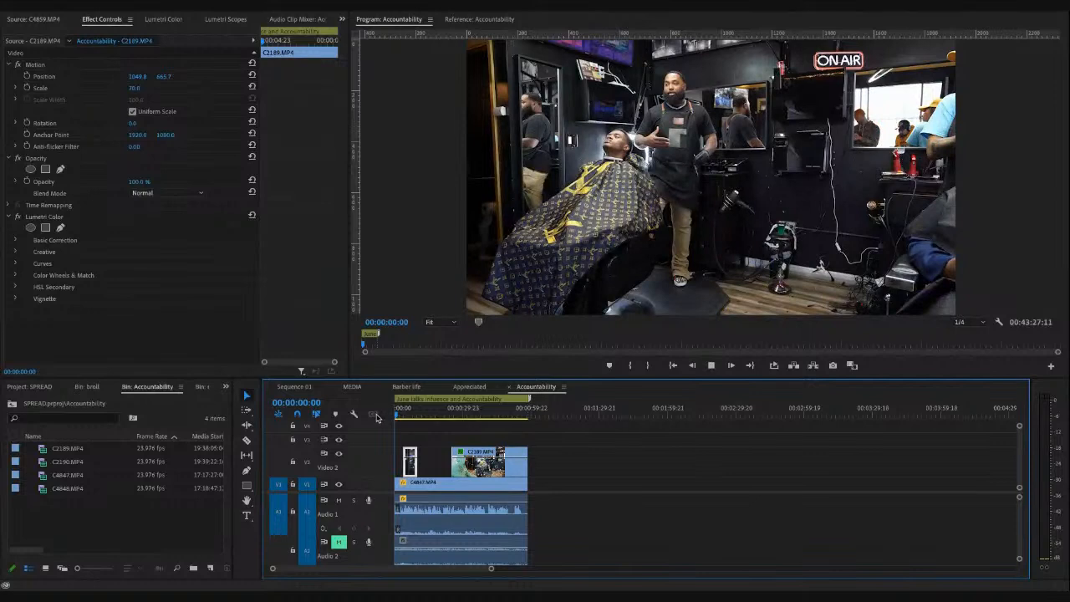
{"action": "key", "text": "space"}
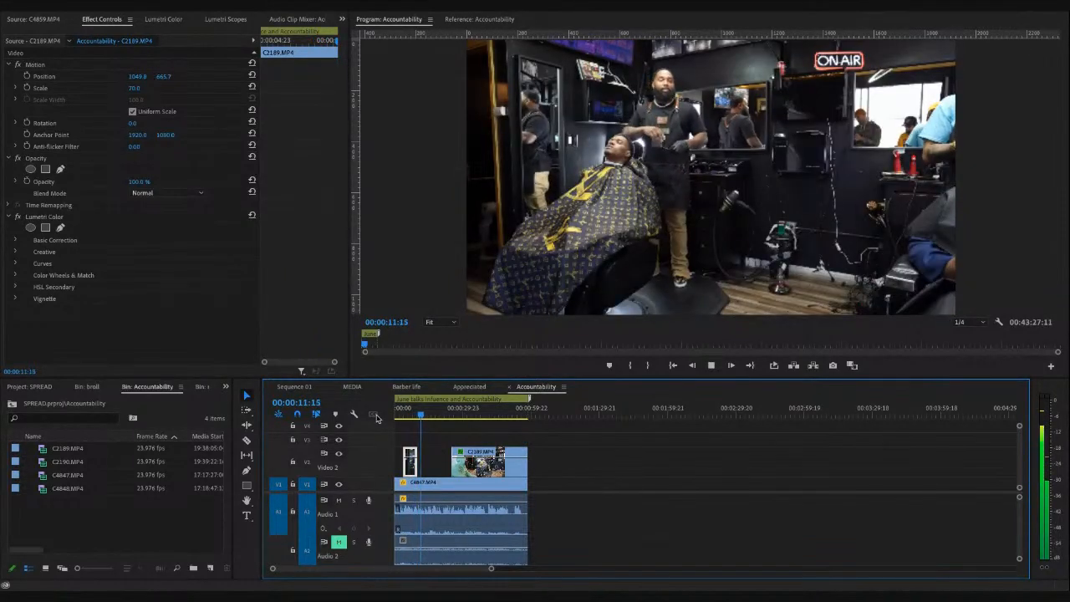
{"action": "left_click", "coordinate": [419, 240]}
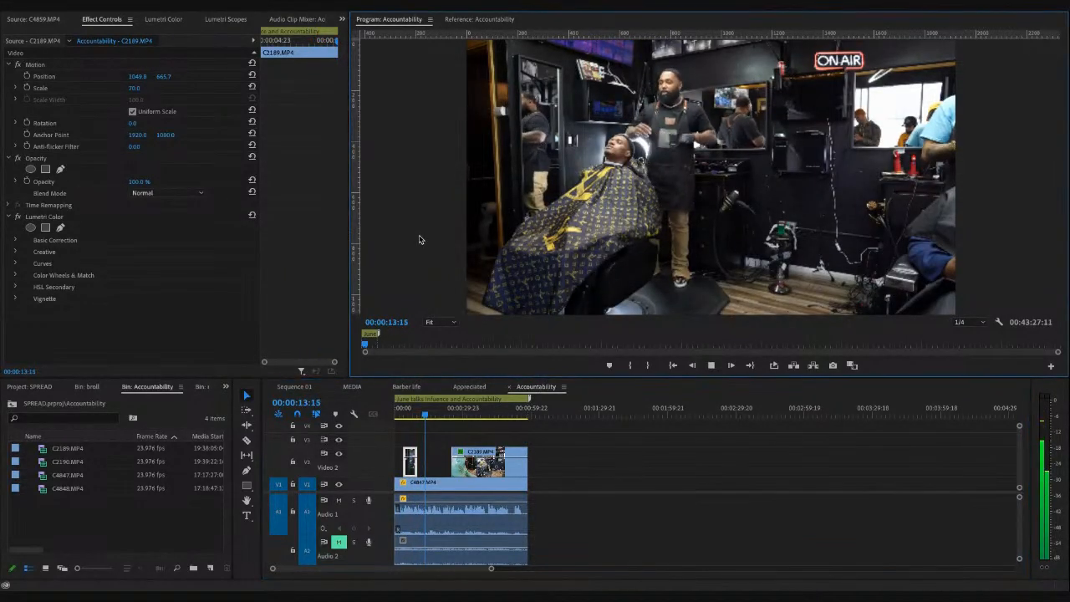
{"action": "key", "text": "grave"}
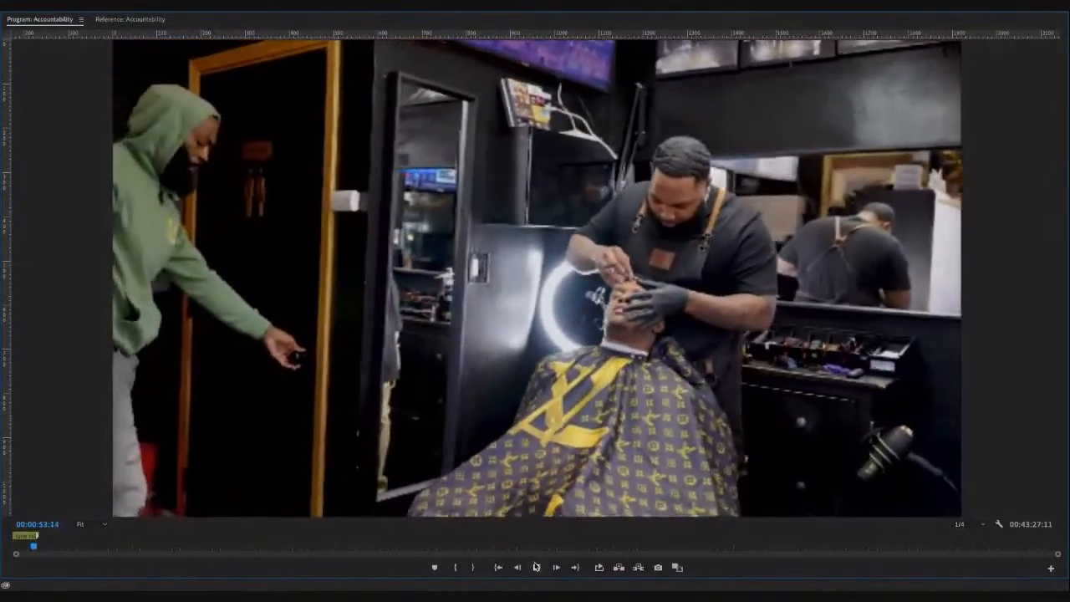
- Restore the Program monitor from full size, stop playback, and recheck the first cutaway before returning to the sequence start
{"action": "key", "text": "grave"}
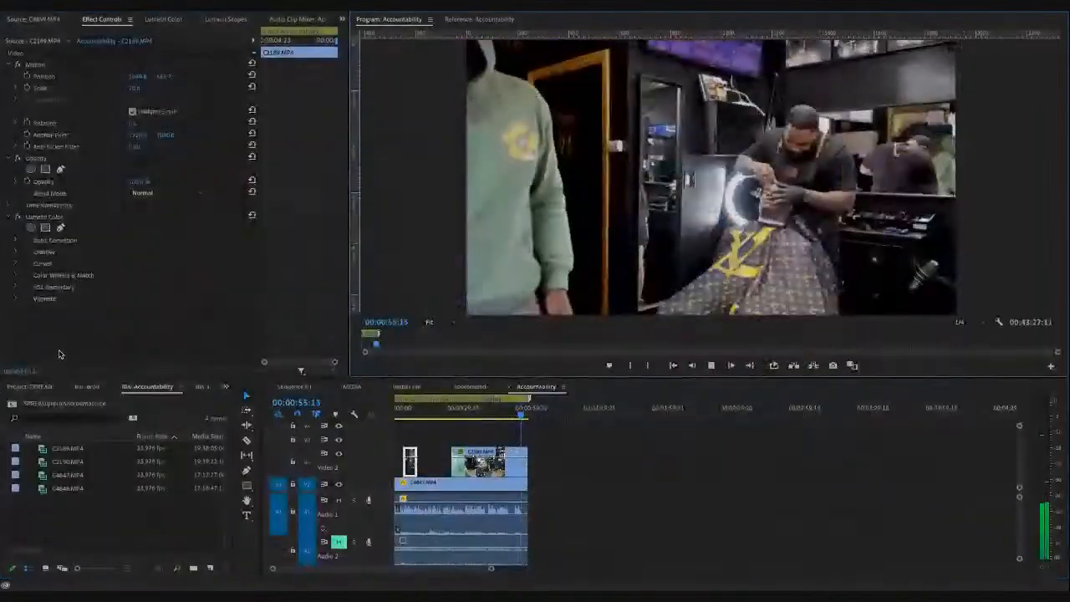
{"action": "left_click", "coordinate": [710, 367]}
{"action": "left_click", "coordinate": [424, 411]}
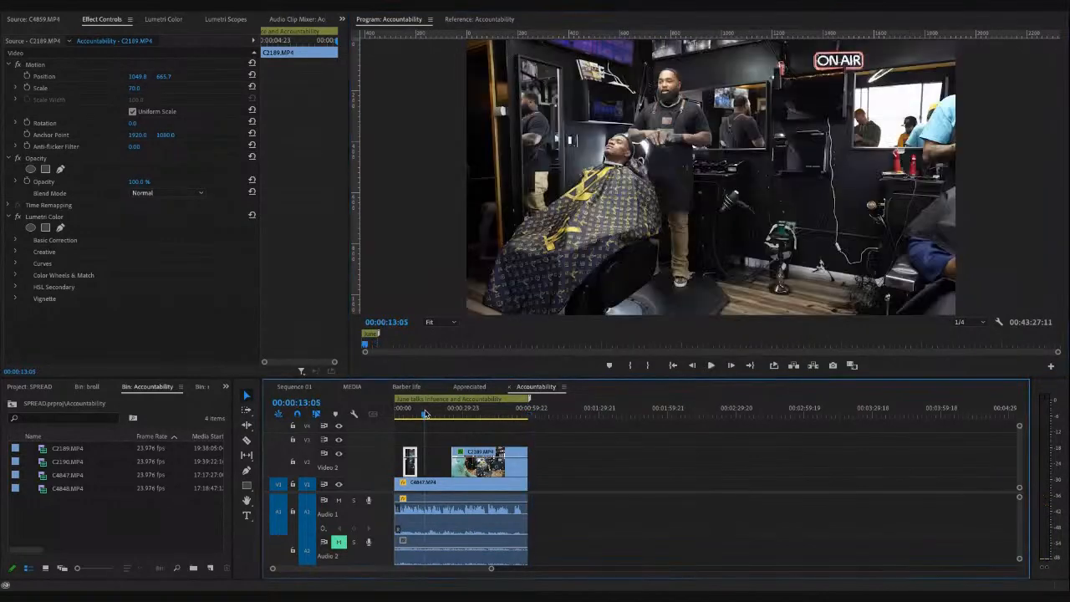
{"action": "left_click", "coordinate": [411, 414]}
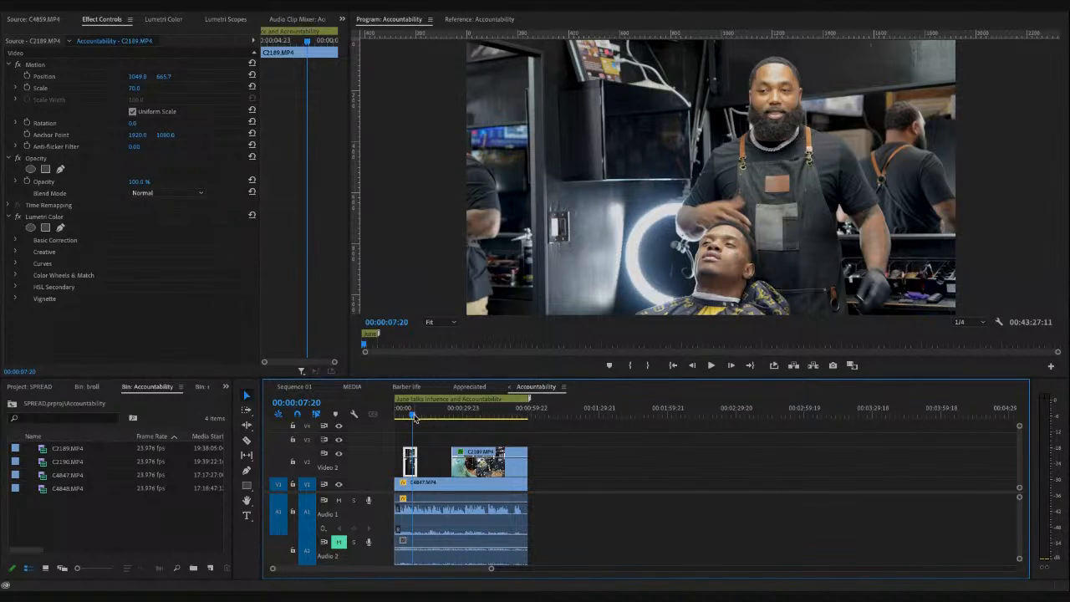
{"action": "left_click", "coordinate": [414, 418]}
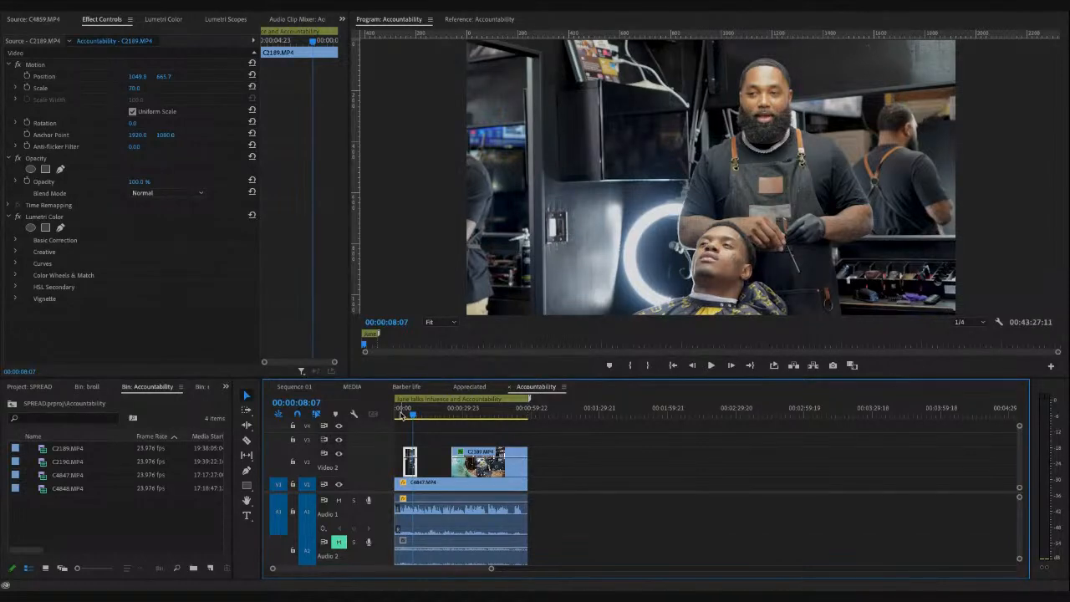
{"action": "left_click_drag", "start_coordinate": [403, 416], "coordinate": [397, 424]}
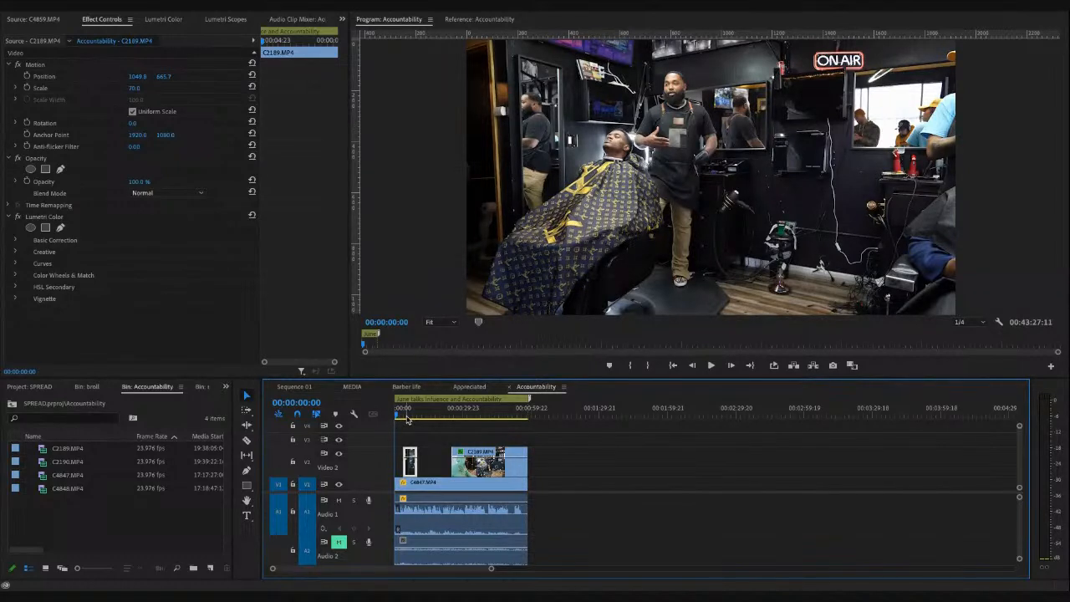
- Enlarge the Program monitor by narrowing Effect Controls and shortening the lower panels, keeping the playhead at the sequence start
{"action": "left_click_drag", "start_coordinate": [350, 219], "coordinate": [197, 232]}
{"action": "mouse_move", "coordinate": [298, 377]}
{"action": "left_mouse_down"}
{"action": "mouse_move", "coordinate": [299, 432]}
{"action": "mouse_move", "coordinate": [301, 392]}
{"action": "left_mouse_up"}
{"action": "left_click_drag", "start_coordinate": [409, 432], "coordinate": [387, 436]}
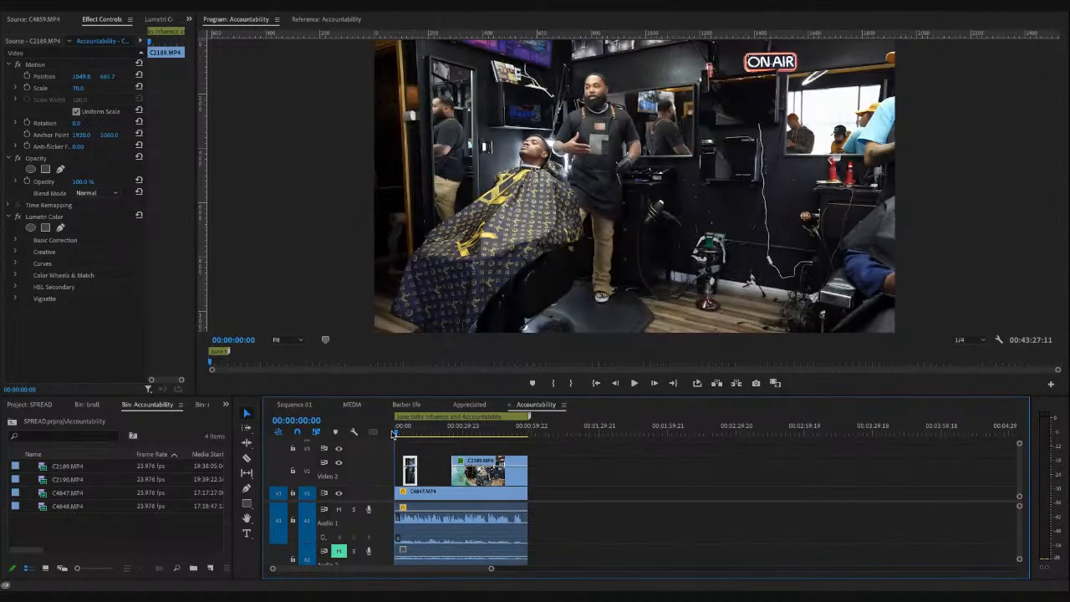
- Play the Accountability sequence from its start into the second cutaway to review the cuts, and return to the beginning
{"action": "key", "text": "space"}
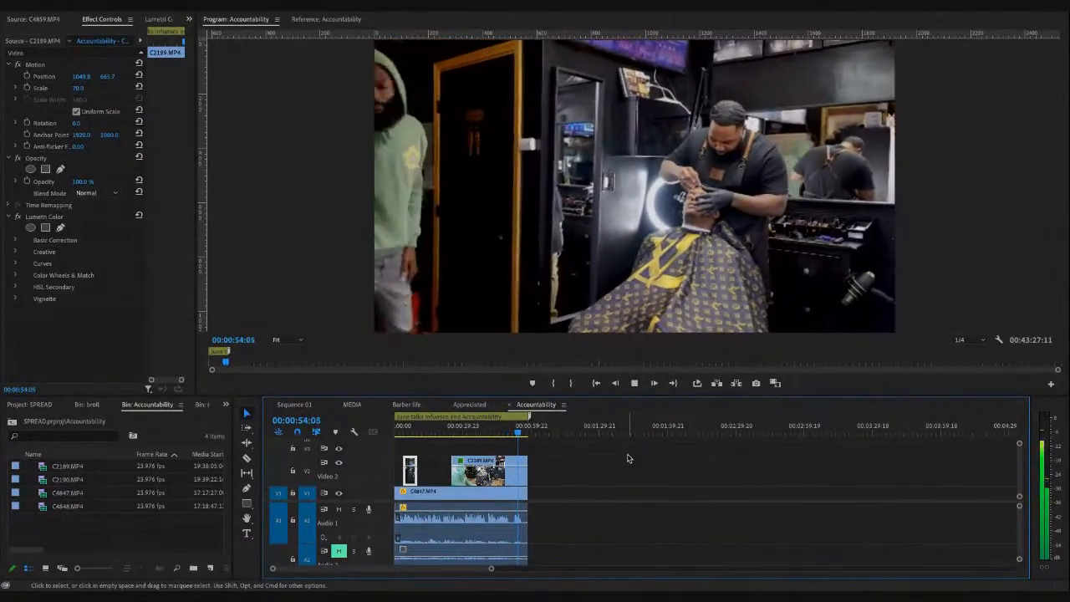
{"action": "key", "text": "space"}
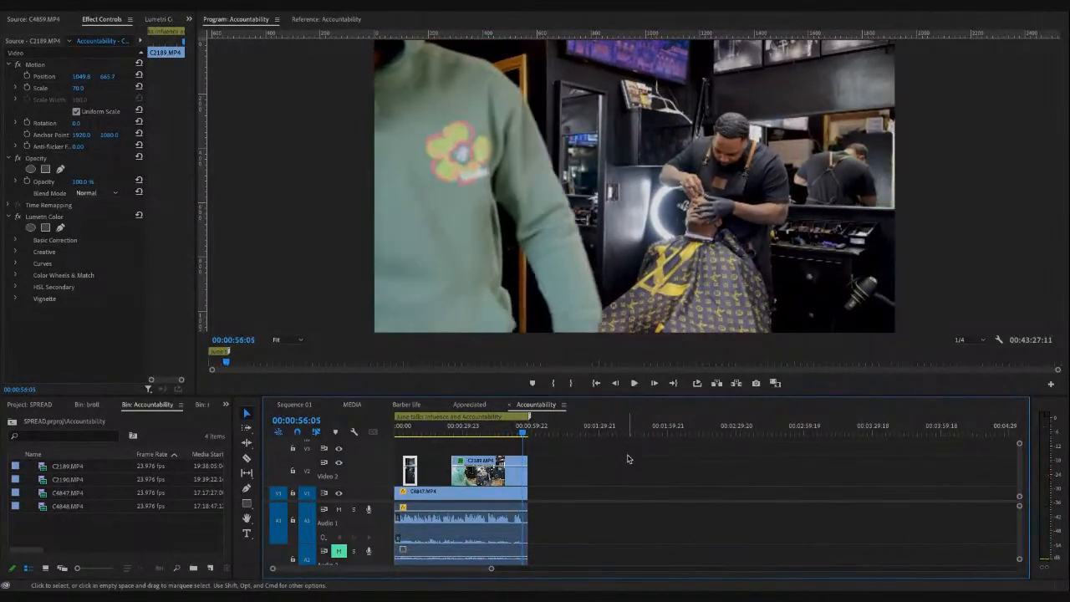
{"action": "left_click", "coordinate": [399, 431]}
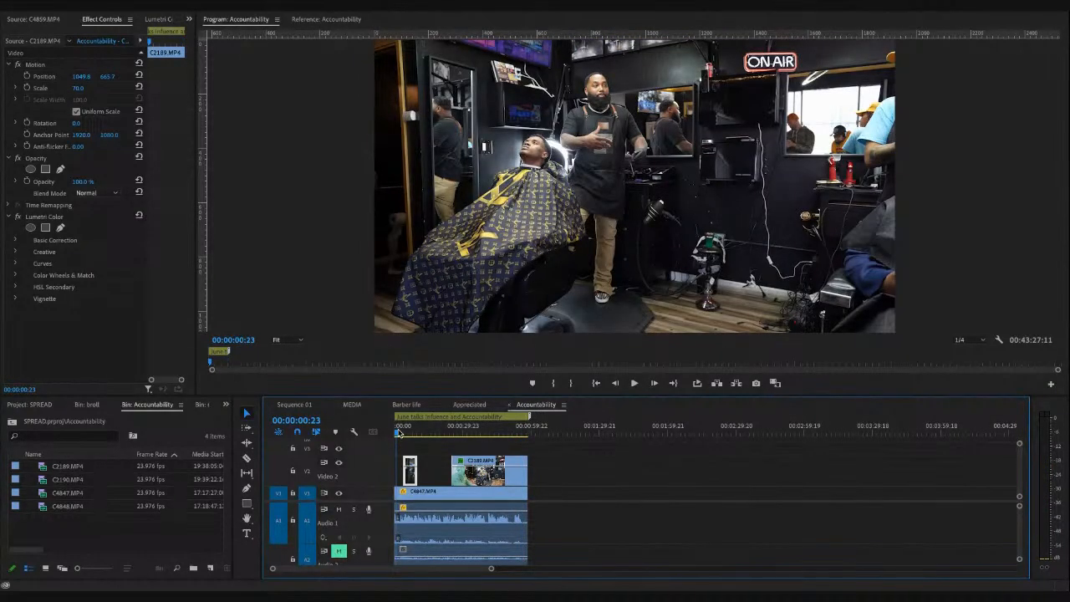
{"action": "left_click_drag", "start_coordinate": [411, 426], "coordinate": [373, 430]}
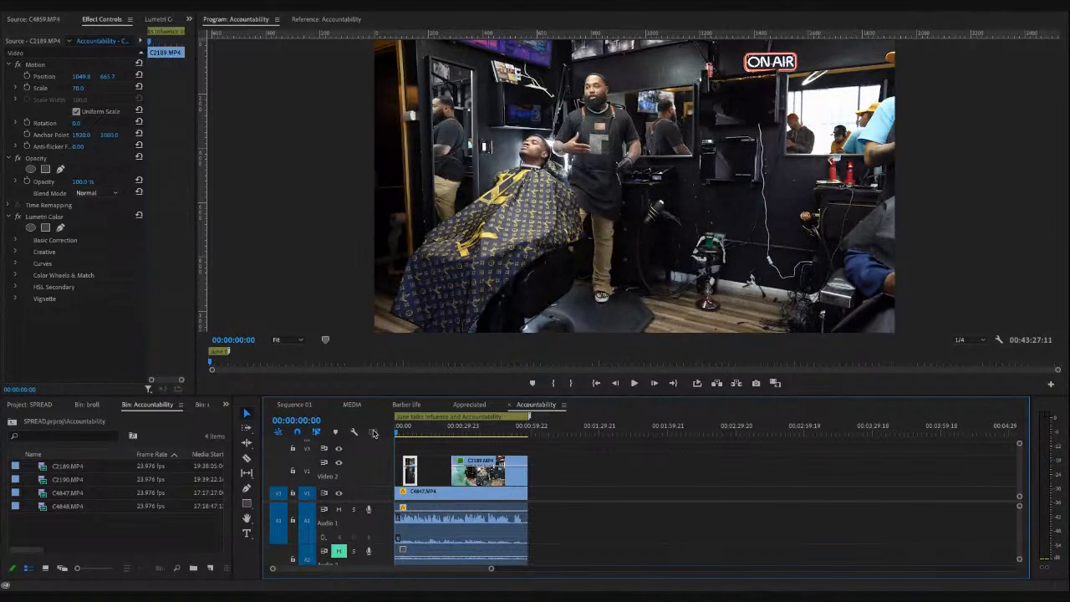
- Zoom the timeline in until both C2189.MP4 cutaways are easy to distinguish, and park the playhead at the sequence start
{"action": "key", "text": "shift+4"}
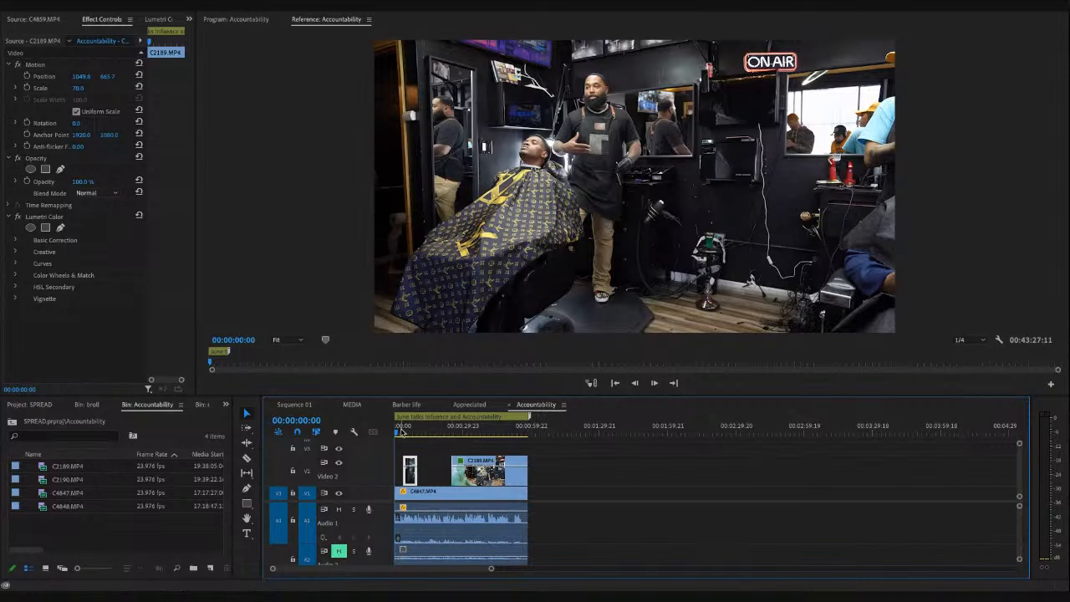
{"action": "left_click", "coordinate": [397, 433]}
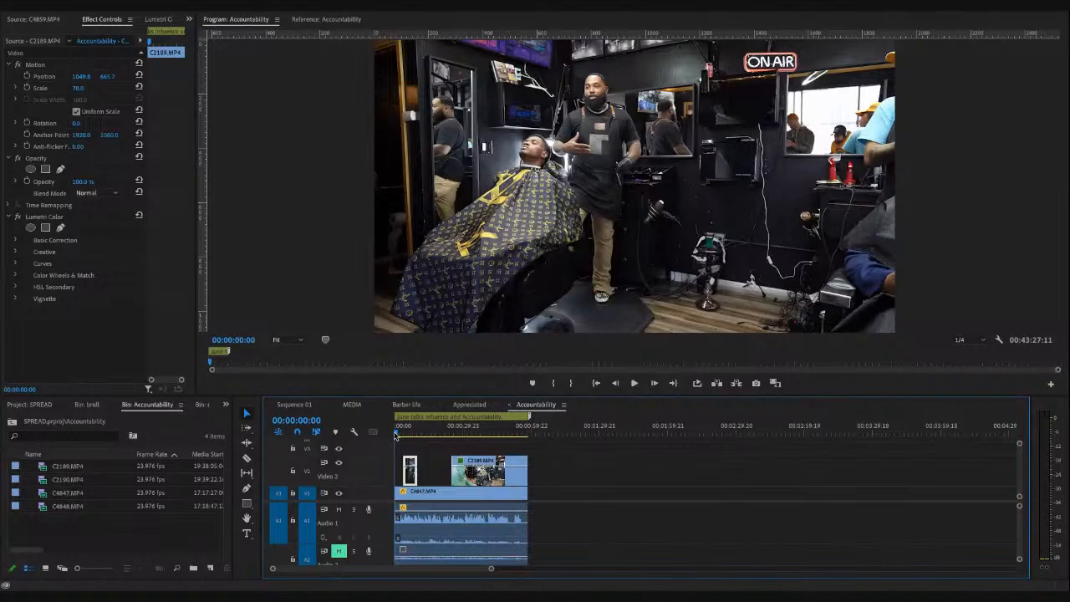
{"action": "left_click_drag", "start_coordinate": [406, 433], "coordinate": [392, 434]}
{"action": "left_click_drag", "start_coordinate": [406, 434], "coordinate": [384, 438]}
{"action": "mouse_move", "coordinate": [383, 438]}
{"action": "left_mouse_down"}
{"action": "mouse_move", "coordinate": [402, 439]}
{"action": "mouse_move", "coordinate": [388, 441]}
{"action": "left_mouse_up"}
{"action": "left_click", "coordinate": [402, 429]}
{"action": "key", "text": "="}
{"action": "key", "text": "="}
{"action": "left_click", "coordinate": [406, 430]}
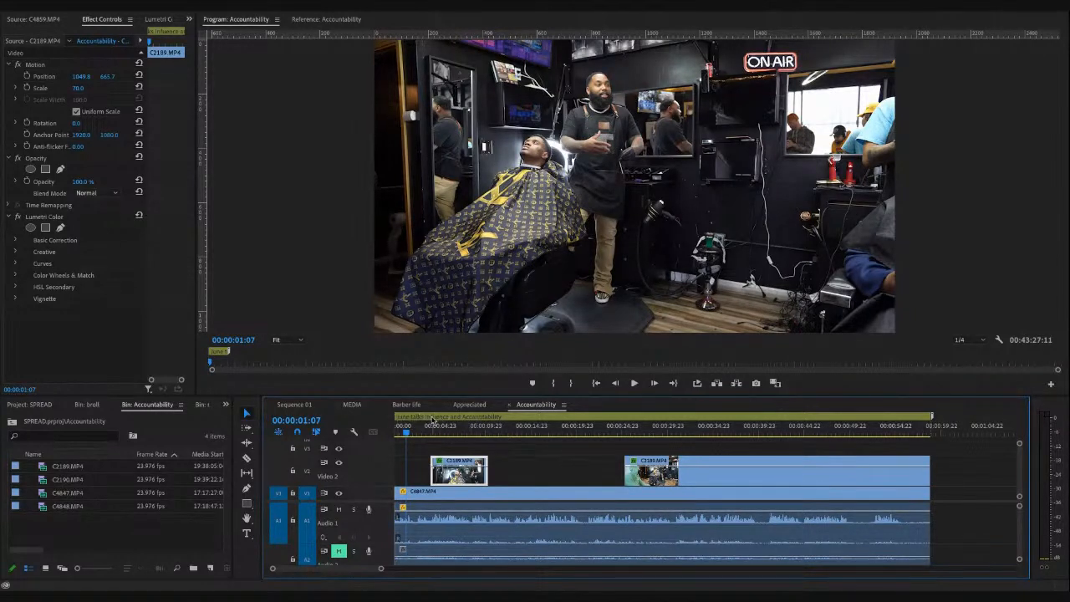
{"action": "left_click", "coordinate": [388, 431]}
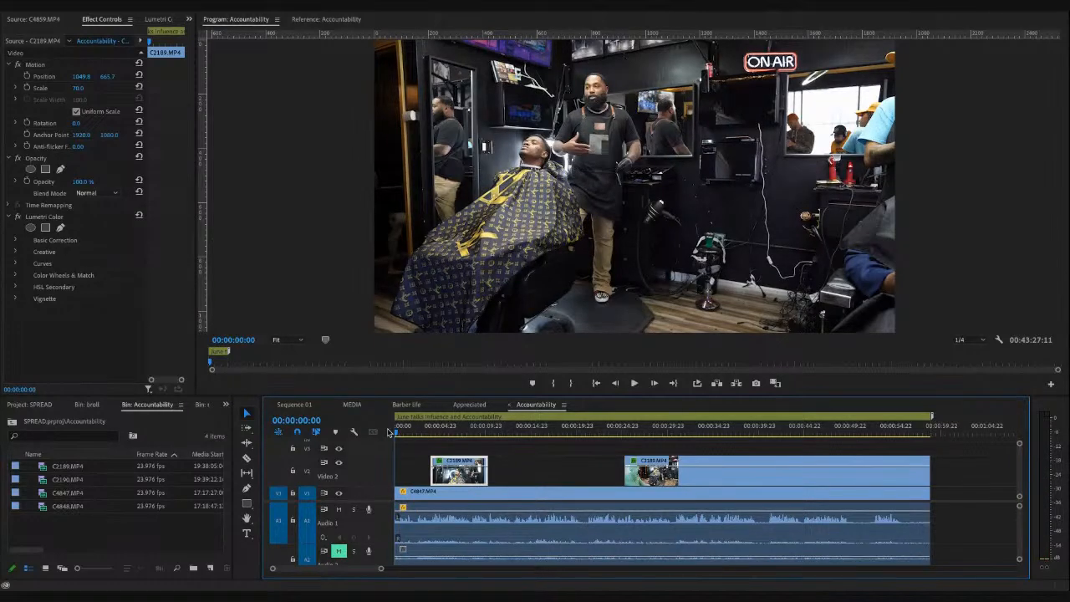
- Switch to the Appreciated sequence, play it from the beginning to its end, and revisit its opening shots for comparison
{"action": "left_click", "coordinate": [462, 407]}
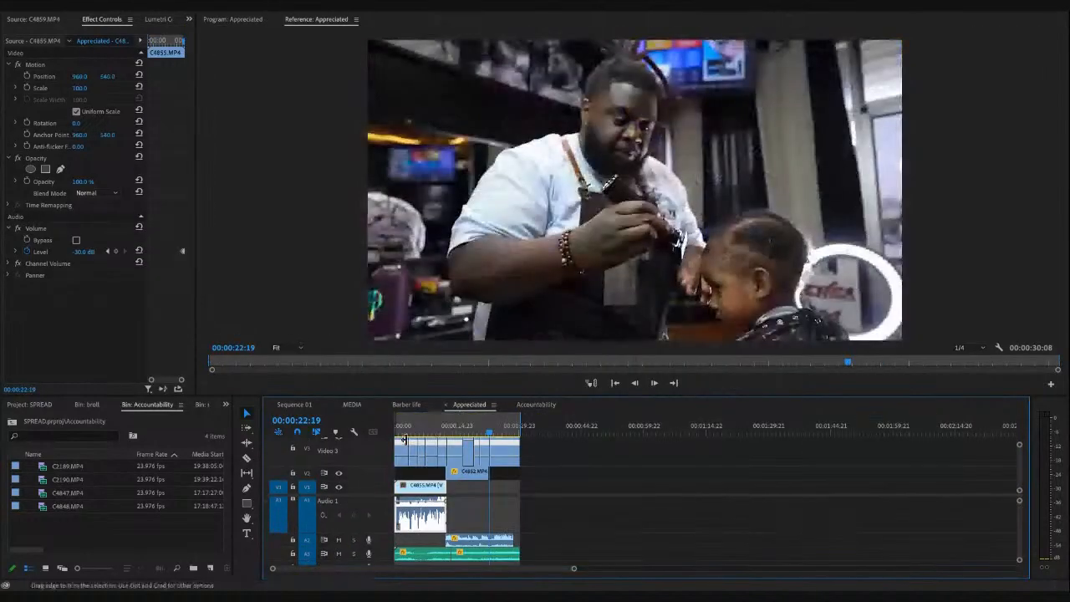
{"action": "left_click_drag", "start_coordinate": [410, 429], "coordinate": [381, 433]}
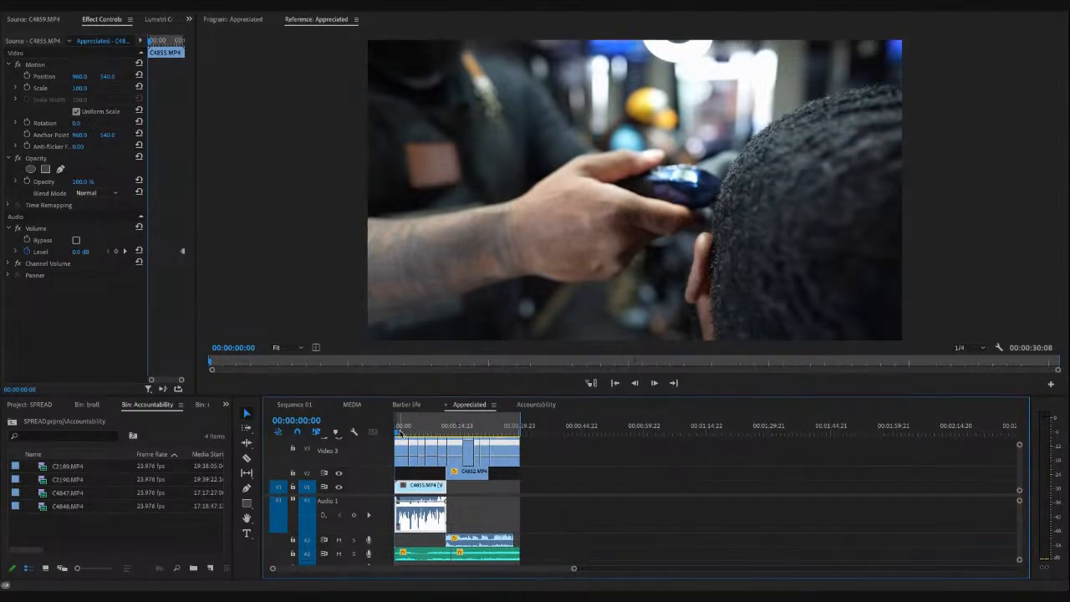
{"action": "key", "text": "space"}
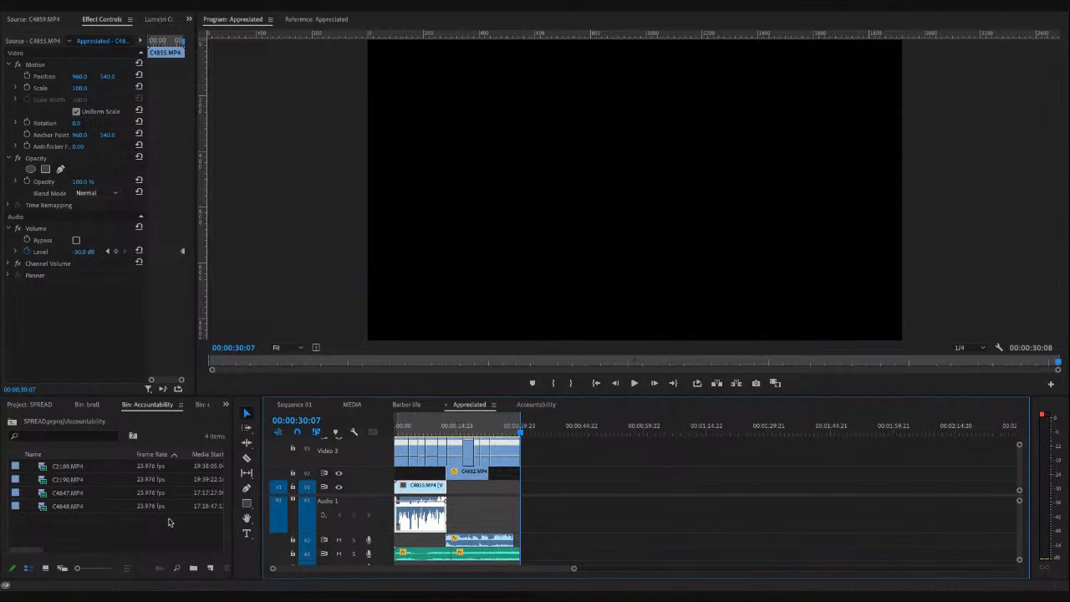
{"action": "left_click", "coordinate": [427, 431]}
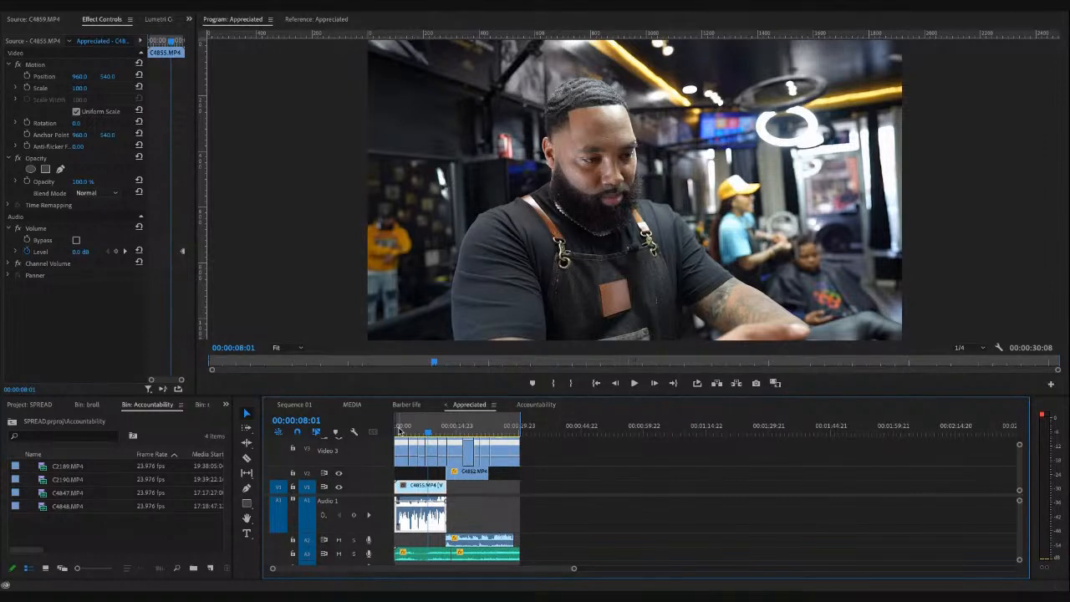
{"action": "left_click", "coordinate": [400, 430]}
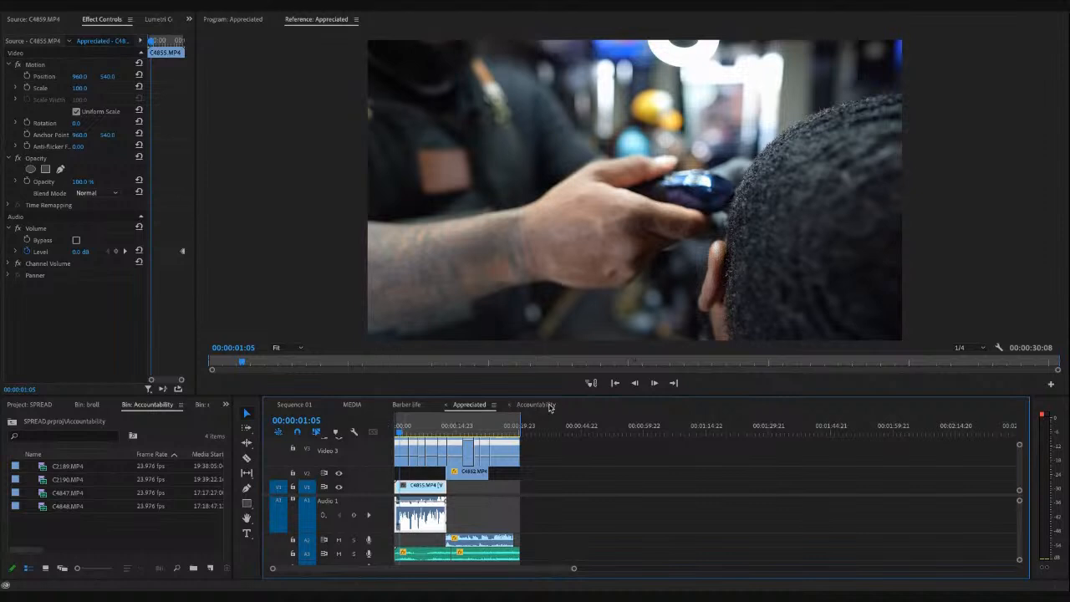
- Split C4847.MP4 on Video 1 in the Accountability sequence at 00:00:10:09, where the first cutaway ends
{"action": "left_click", "coordinate": [544, 408]}
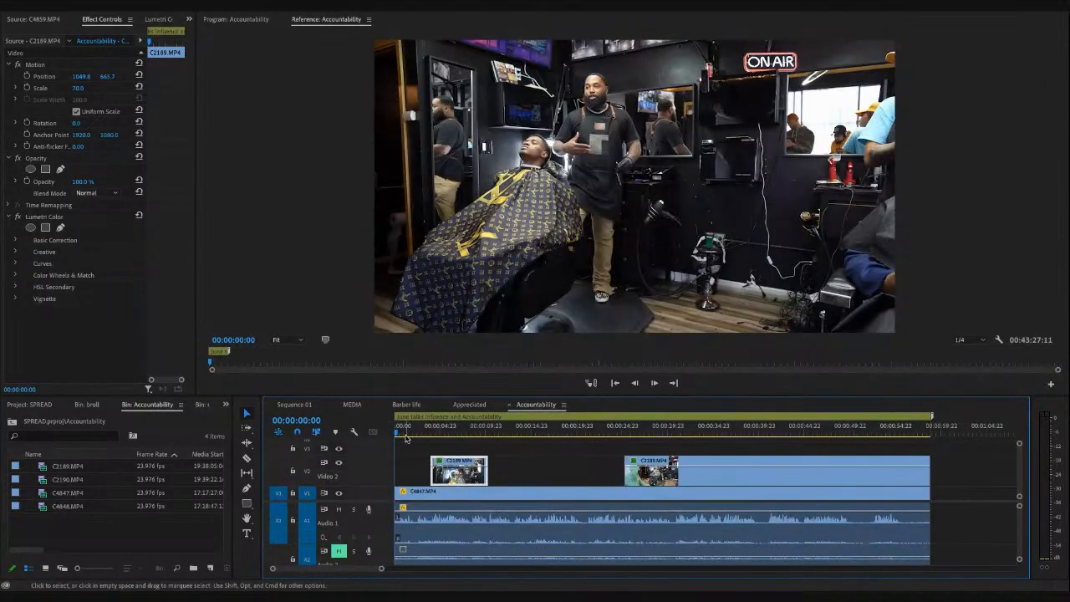
{"action": "left_click", "coordinate": [415, 433]}
{"action": "left_click_drag", "start_coordinate": [429, 435], "coordinate": [489, 434]}
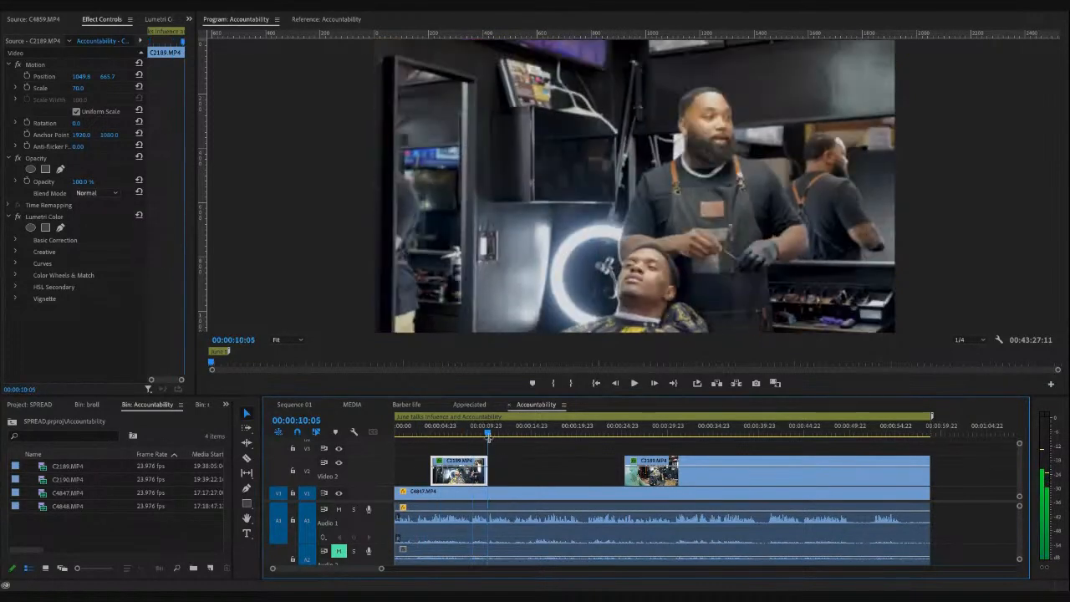
{"action": "key", "text": "c"}
{"action": "left_click", "coordinate": [493, 492]}
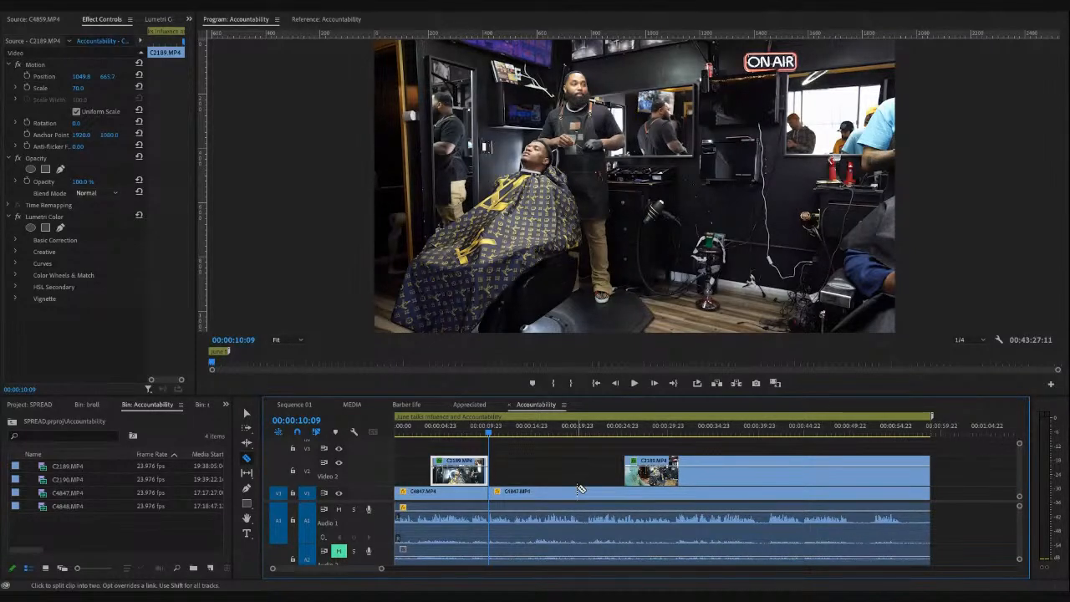
- Zoom the timeline in around the new split and make the timeline panel taller, with the Selection tool active and nothing selected
{"action": "key", "text": "="}
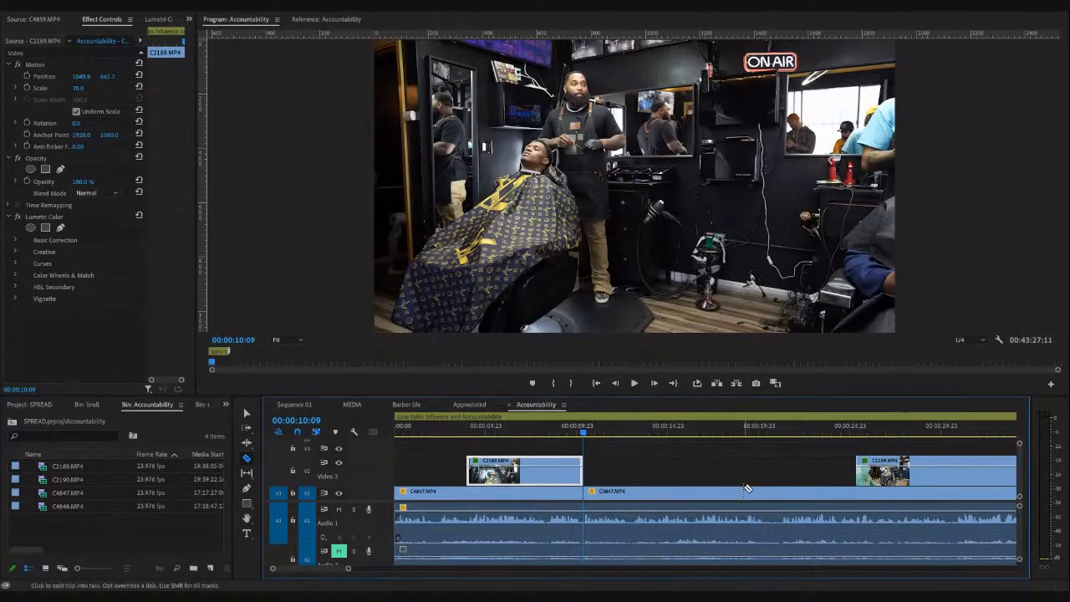
{"action": "key", "text": "v"}
{"action": "left_click", "coordinate": [630, 475]}
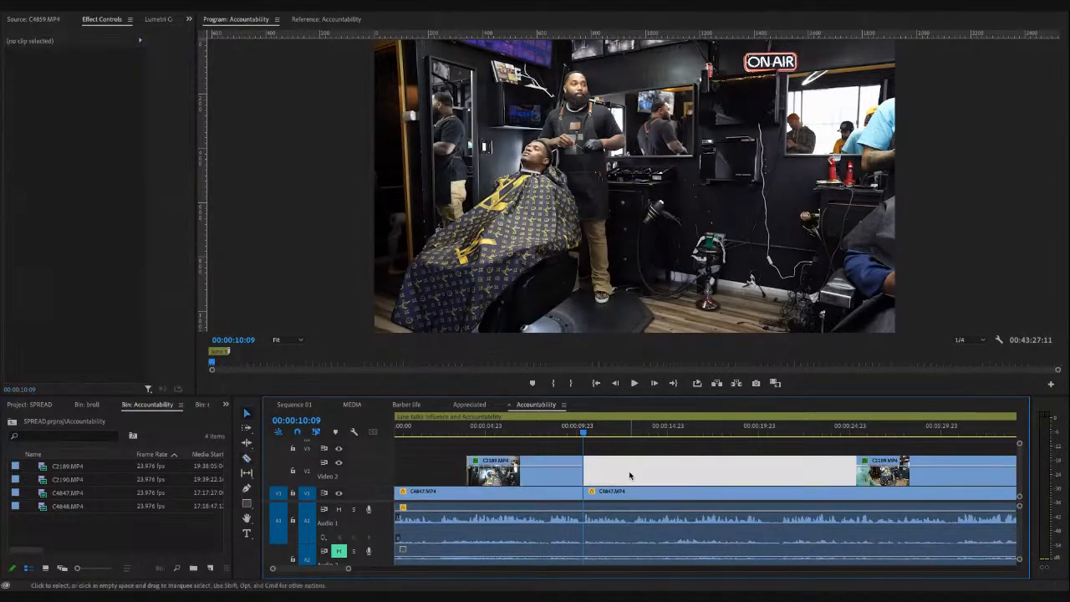
{"action": "scroll", "coordinate": [385, 499], "scroll_direction": "down", "scroll_amount": 2}
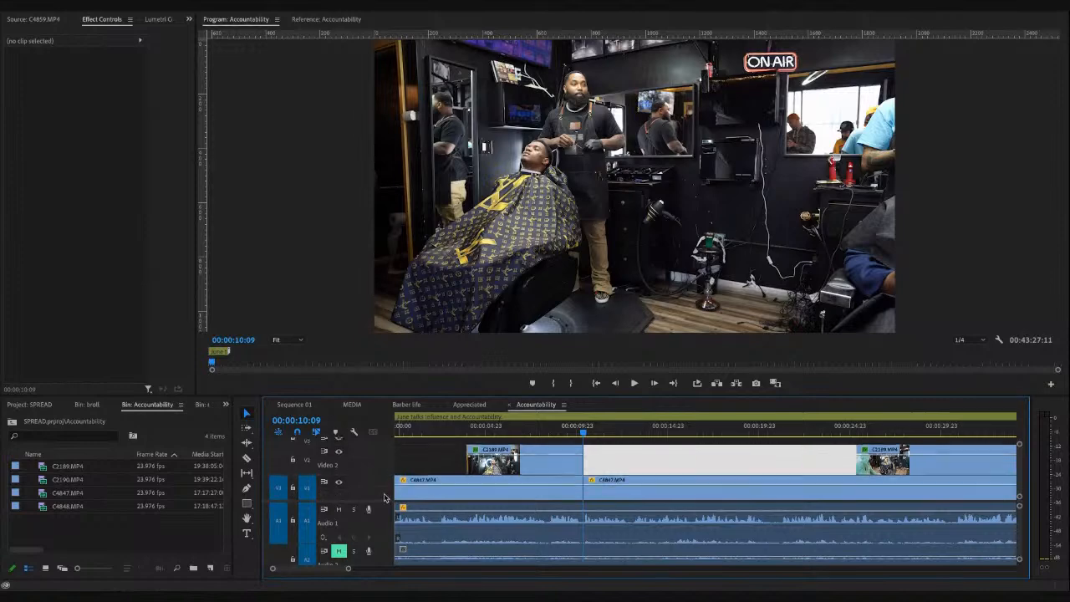
{"action": "scroll", "coordinate": [385, 498], "scroll_direction": "up", "scroll_amount": 1}
{"action": "left_click_drag", "start_coordinate": [411, 394], "coordinate": [411, 378]}
{"action": "left_click", "coordinate": [607, 455]}
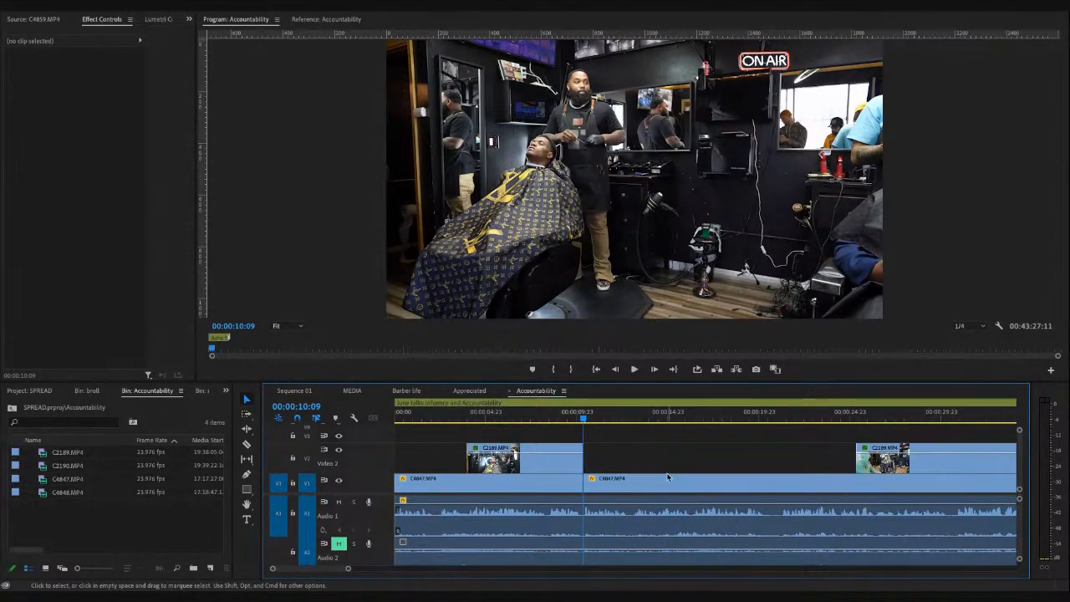
- Preview the first C2189.MP4 cutaway from about 00:00:07:06 and set its scale to 73
{"action": "left_click", "coordinate": [528, 419]}
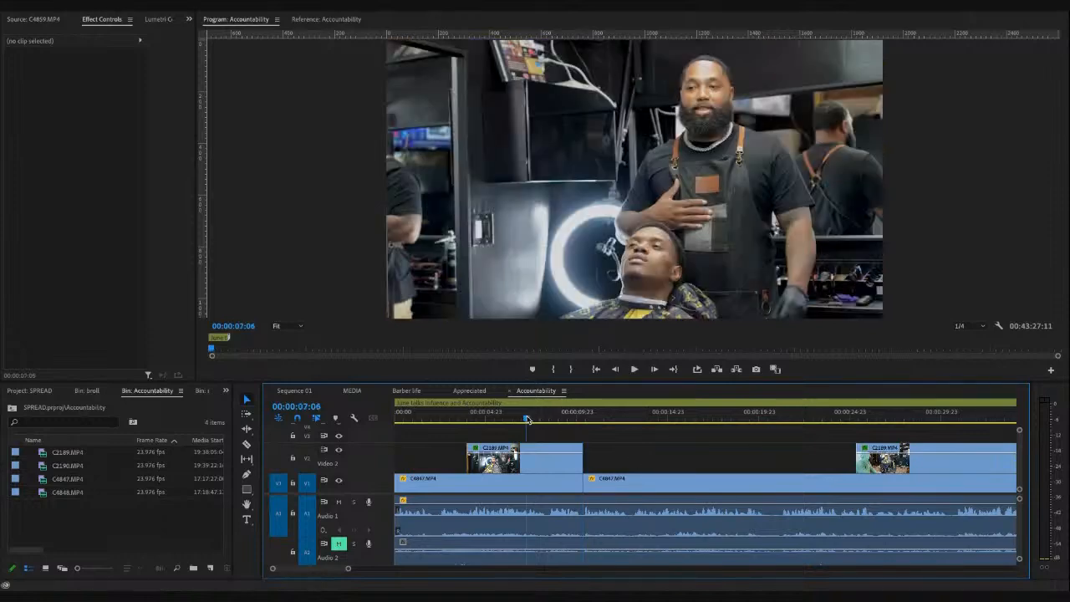
{"action": "key", "text": "space"}
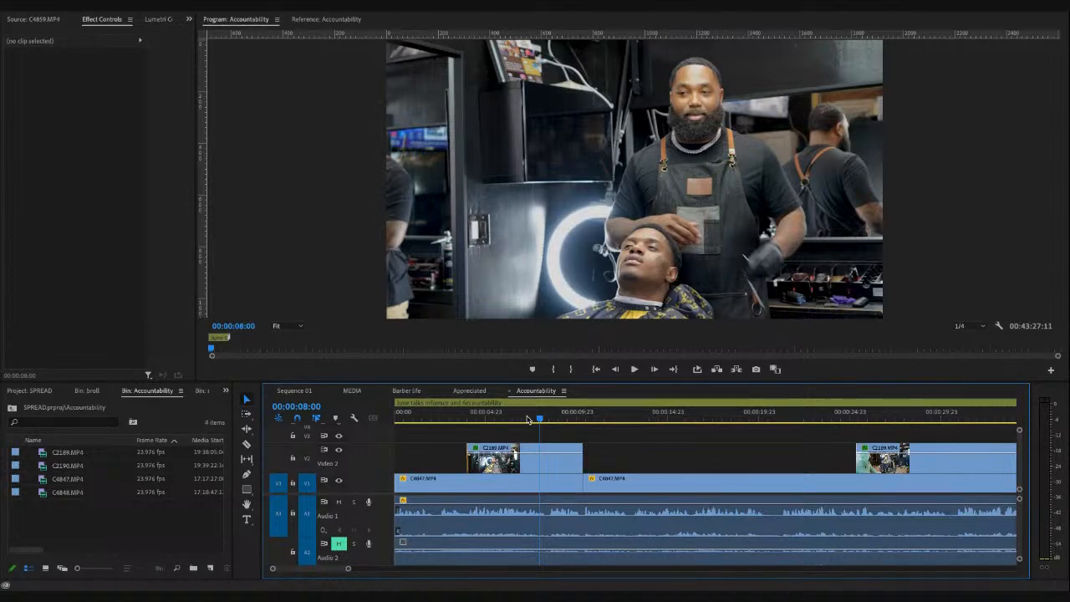
{"action": "left_click", "coordinate": [535, 458]}
{"action": "left_click_drag", "start_coordinate": [80, 87], "coordinate": [87, 87]}
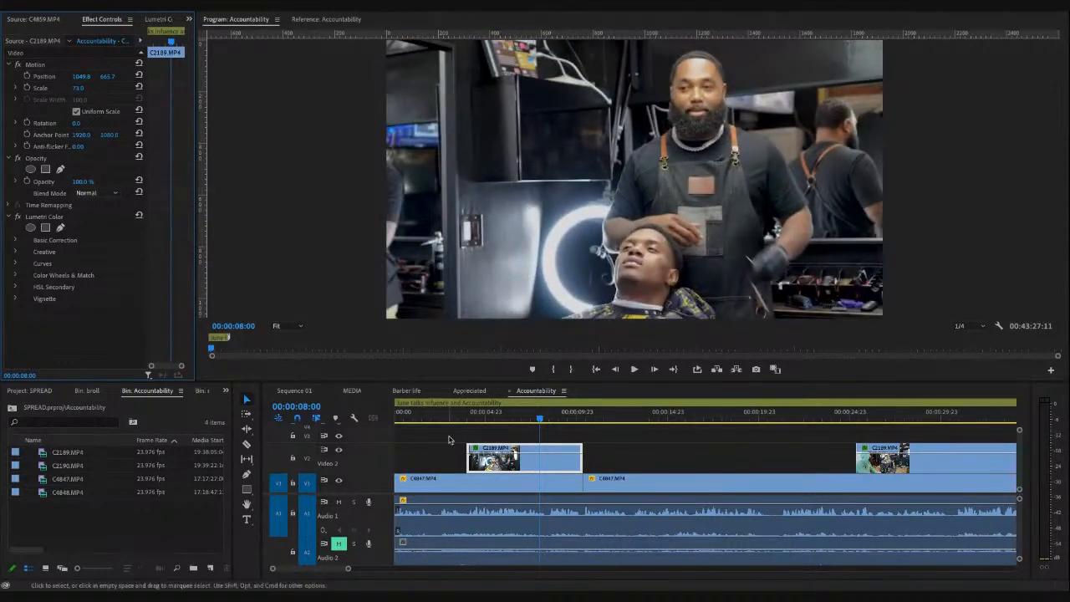
- Examine the first cutaway's Lumetri Color corrections and scrub through its opening seconds to check the framing of the barber's gestures
{"action": "left_click", "coordinate": [490, 459]}
{"action": "left_click", "coordinate": [158, 18]}
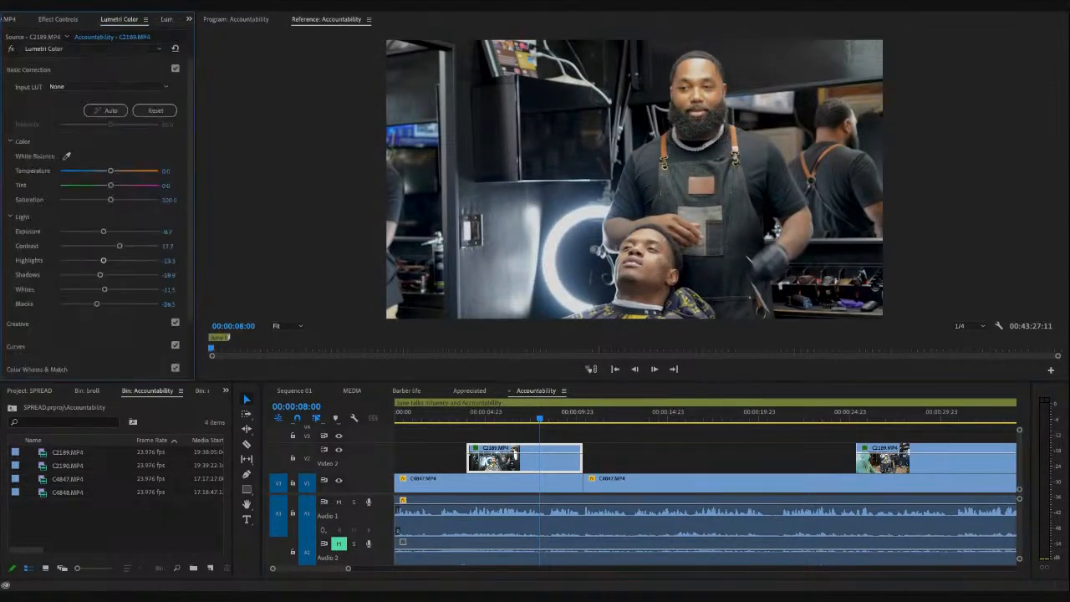
{"action": "left_click", "coordinate": [57, 18]}
{"action": "left_click", "coordinate": [500, 411]}
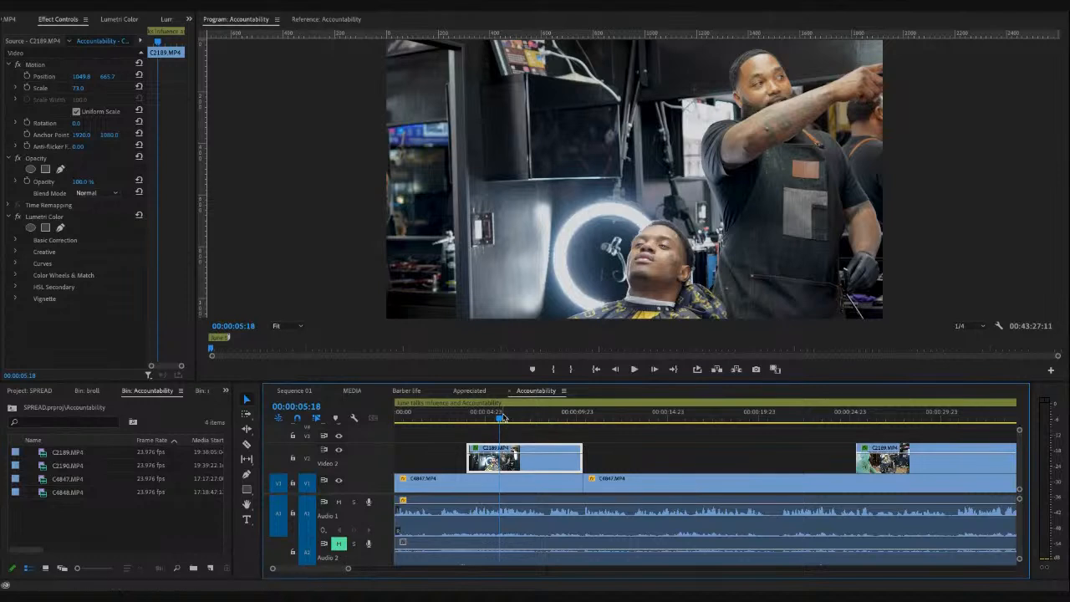
{"action": "left_click", "coordinate": [475, 412]}
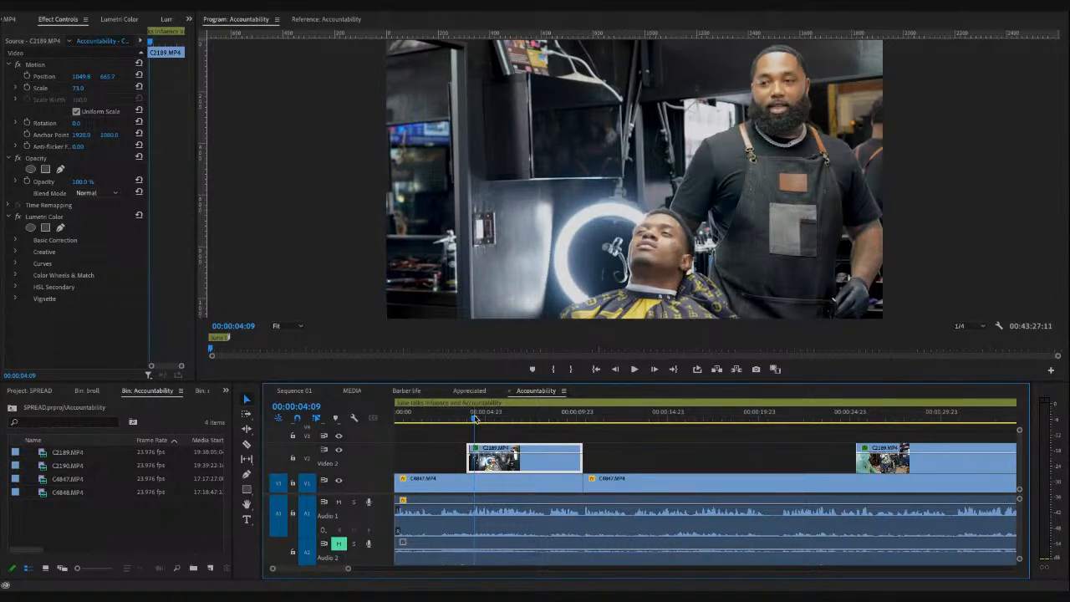
{"action": "left_click_drag", "start_coordinate": [475, 418], "coordinate": [494, 419]}
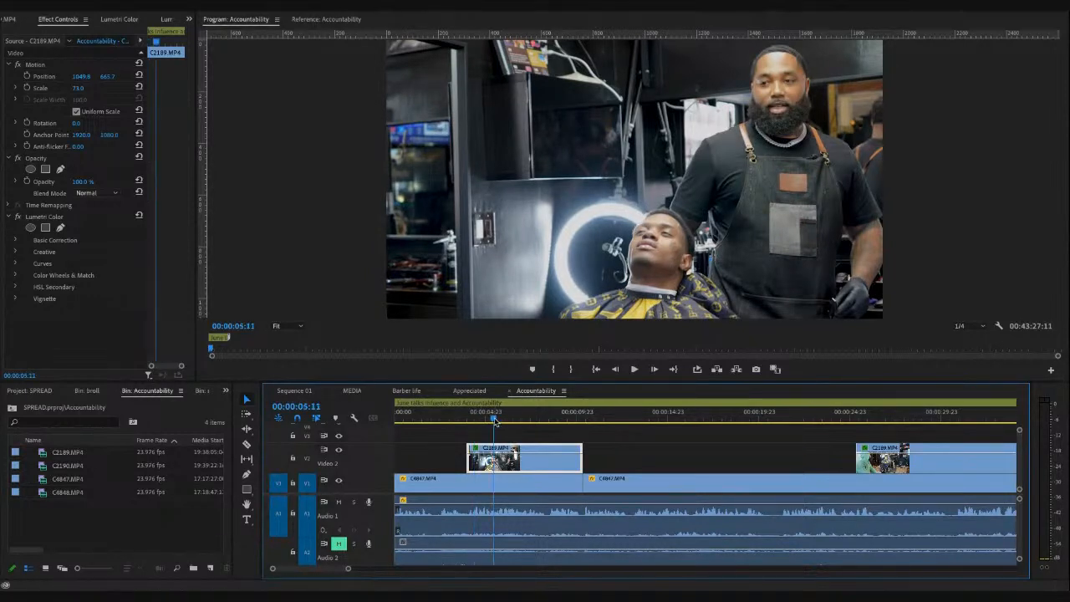
{"action": "key", "text": "shift+4"}
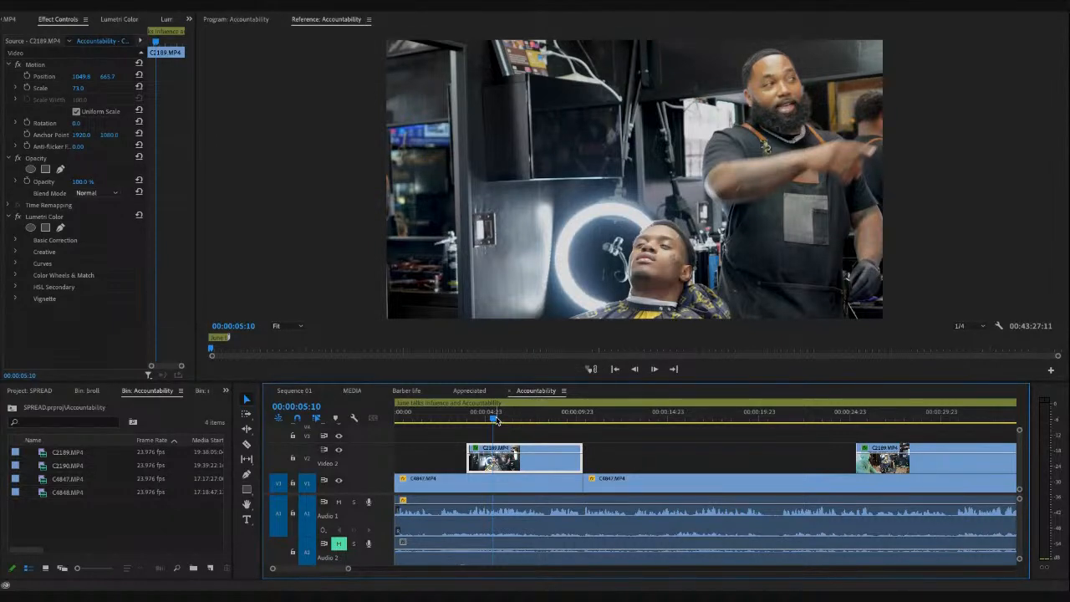
{"action": "left_click", "coordinate": [497, 419]}
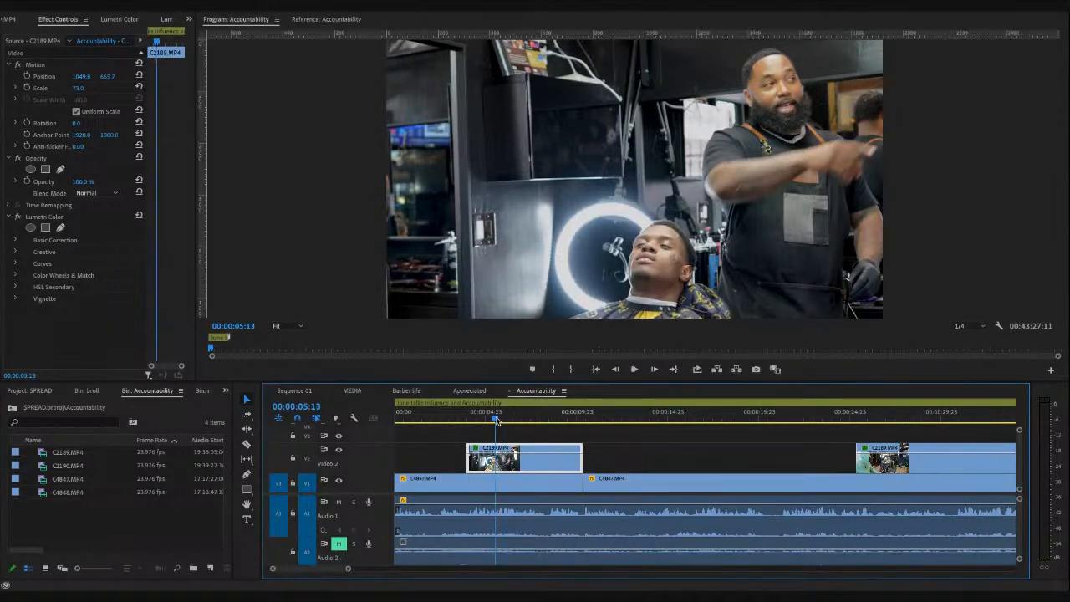
- Play the edit onward from the first cutaway and split C4847.MP4 on Video 1 at 00:00:20:20
{"action": "key", "text": "minus"}
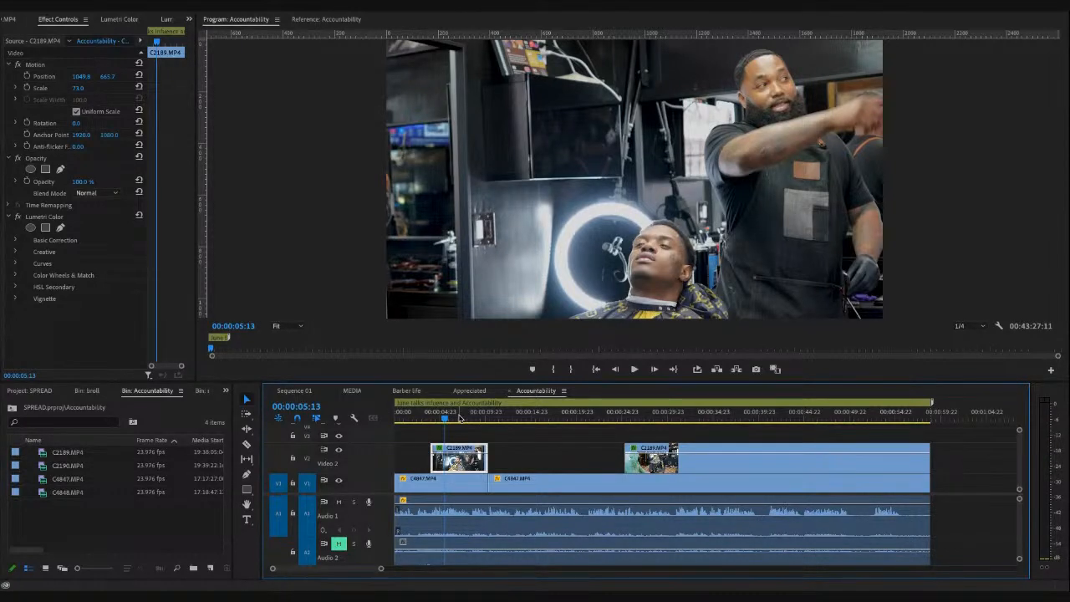
{"action": "key", "text": "space"}
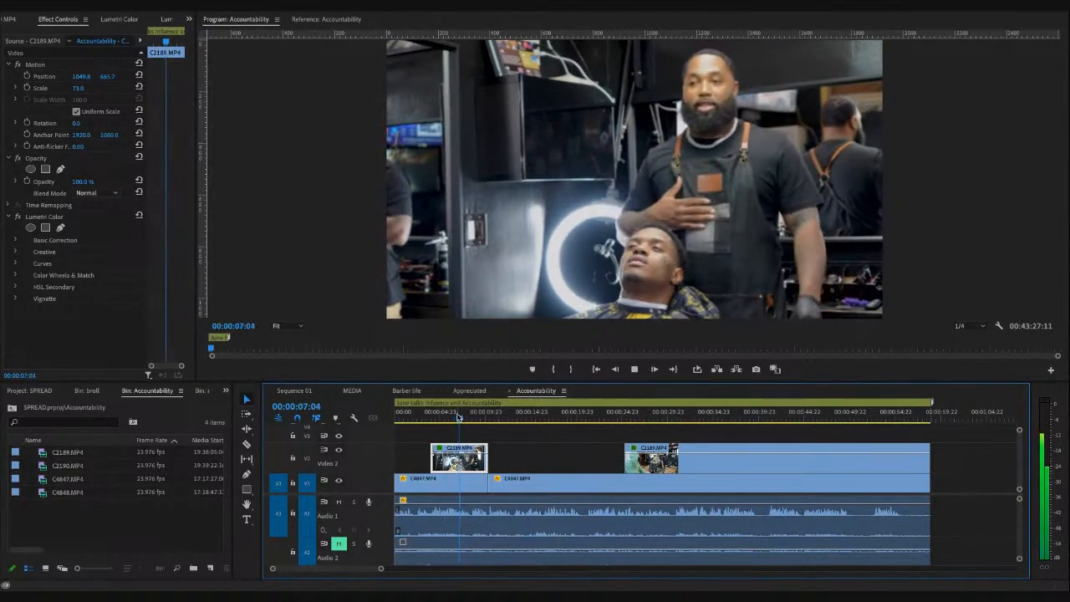
{"action": "key", "text": "space"}
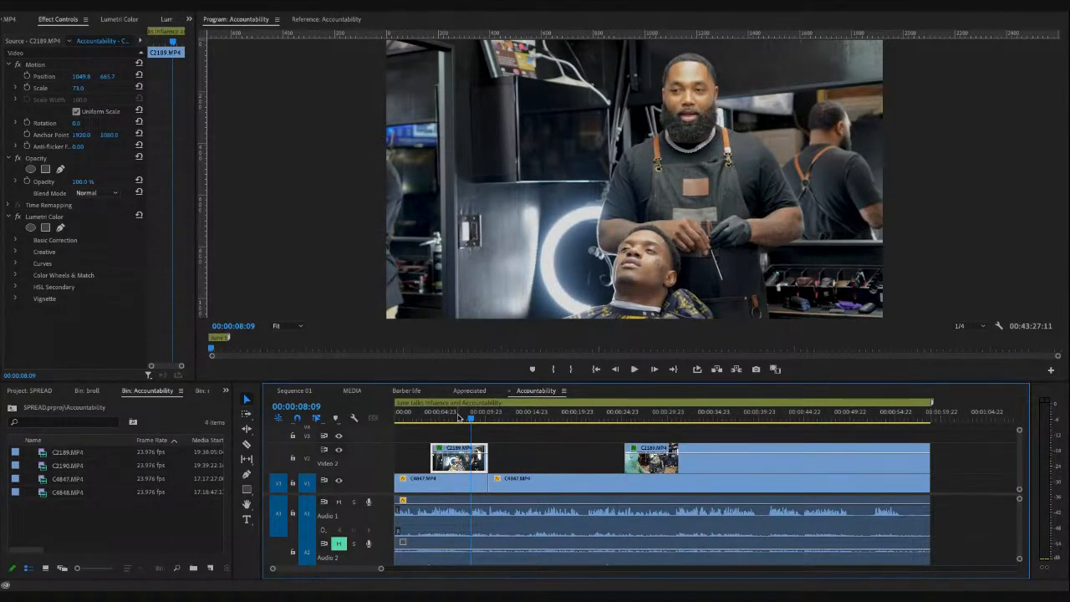
{"action": "left_click", "coordinate": [458, 416]}
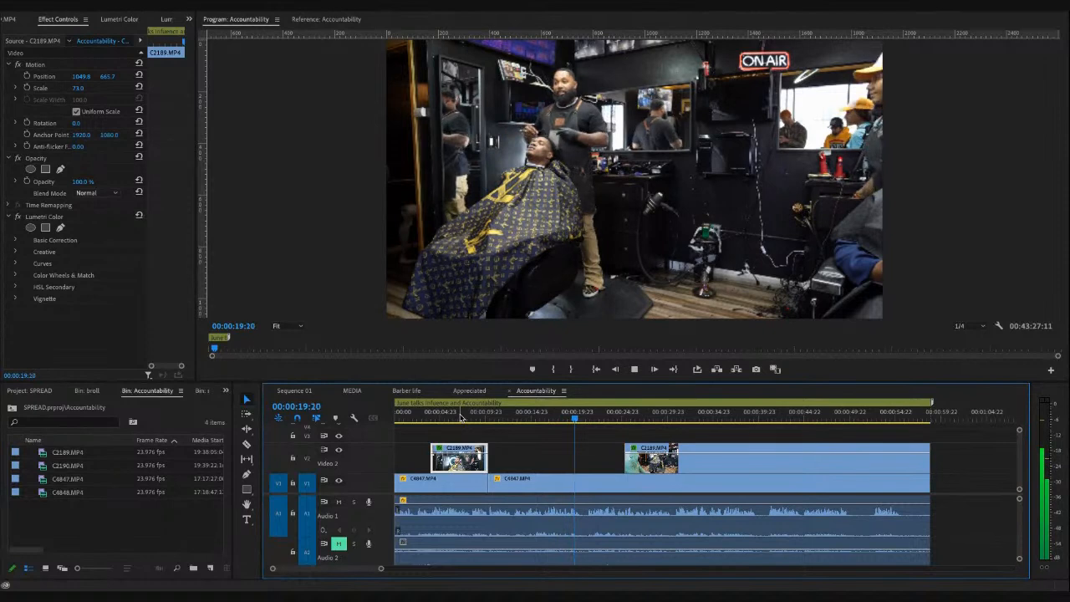
{"action": "key", "text": "space"}
{"action": "key", "text": "super+k"}
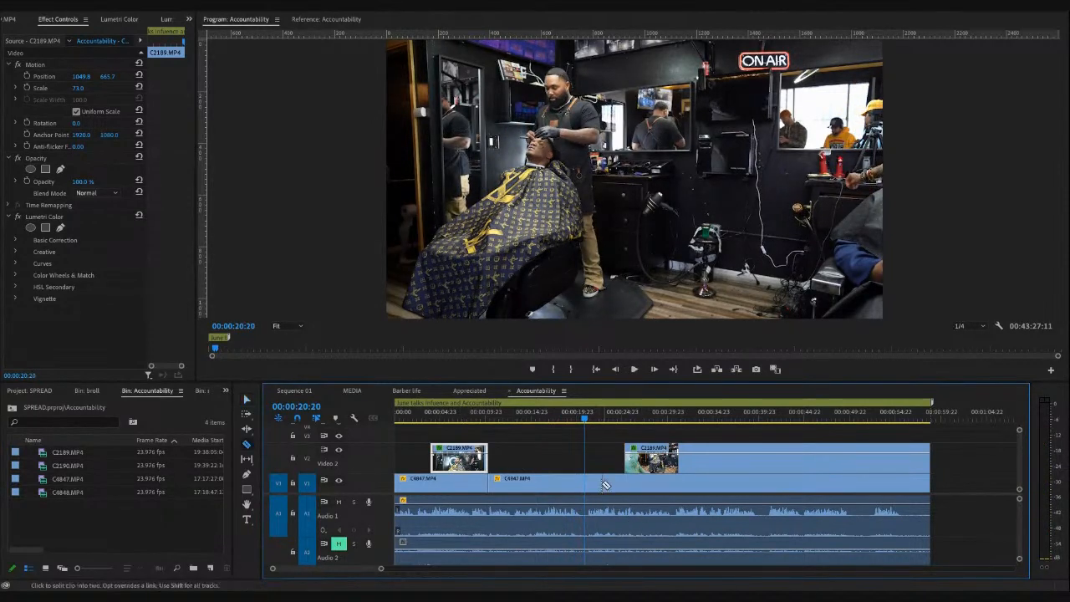
- Split C4847.MP4 on Video 1 where the second C2189.MP4 cutaway begins, and preview the transition into that cutaway
{"action": "key", "text": "c"}
{"action": "left_click", "coordinate": [626, 486]}
{"action": "key", "text": "v"}
{"action": "left_click", "coordinate": [619, 420]}
{"action": "key", "text": "space"}
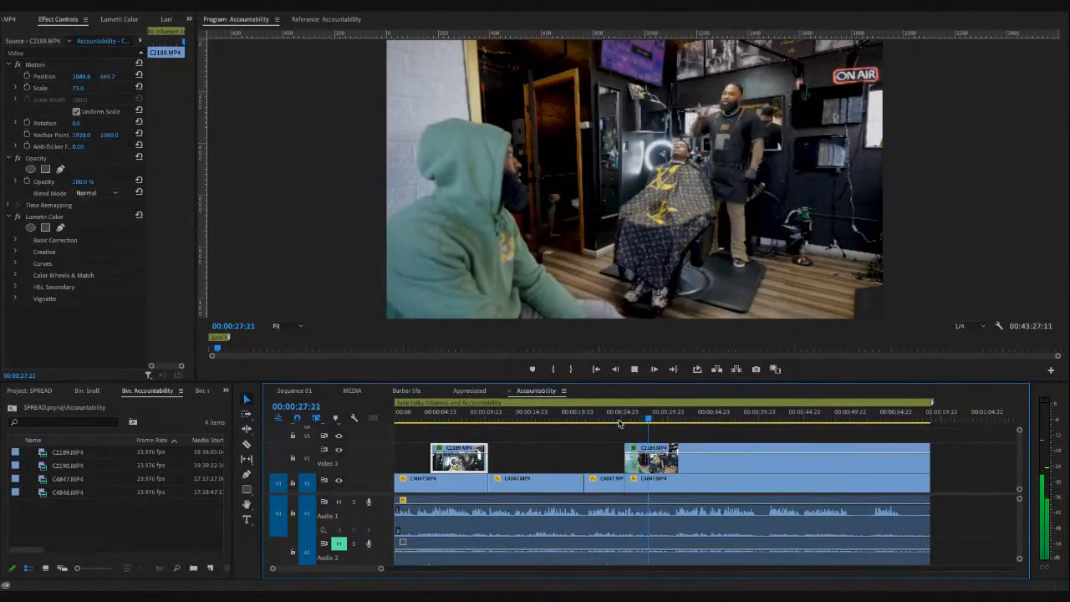
{"action": "key", "text": "space"}
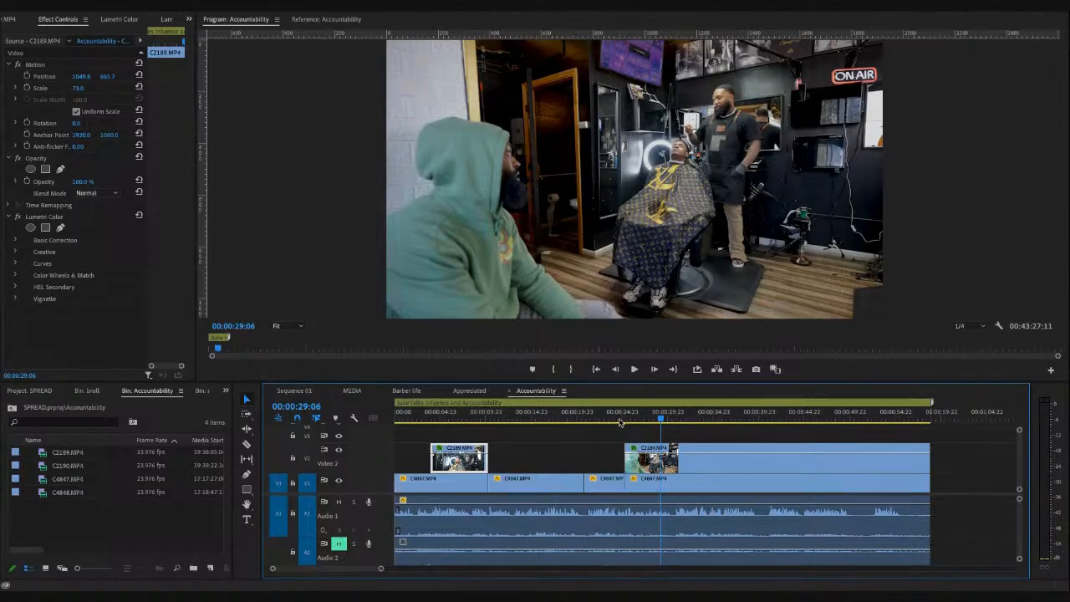
- Select the short C4847.MP4 segment before the second cutaway and compare the wide-shot framing with both cutaways
{"action": "key", "text": "shift+4"}
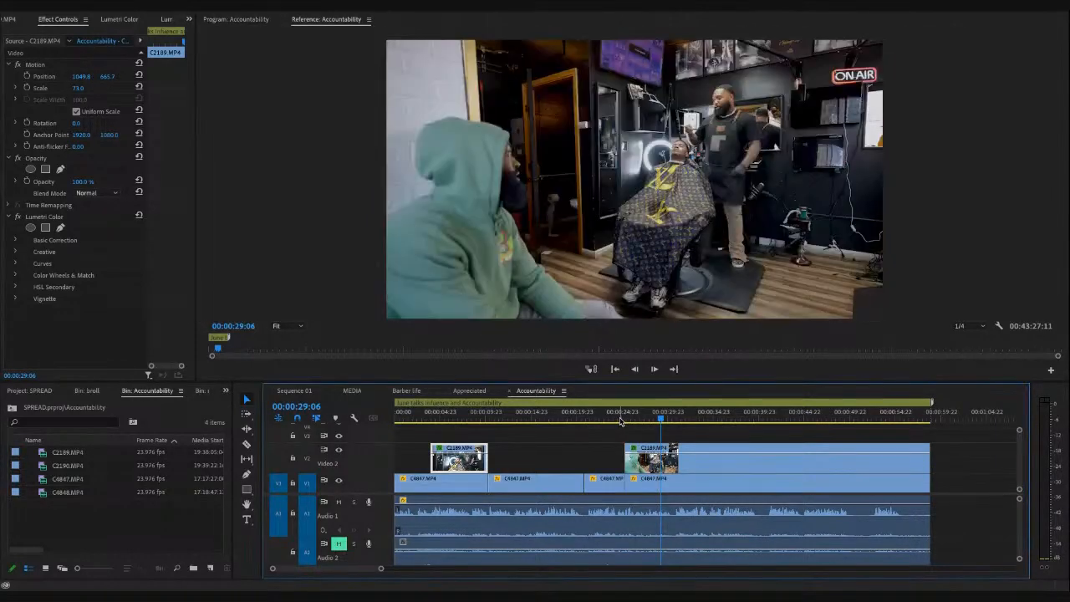
{"action": "left_click", "coordinate": [595, 419]}
{"action": "left_click", "coordinate": [603, 490]}
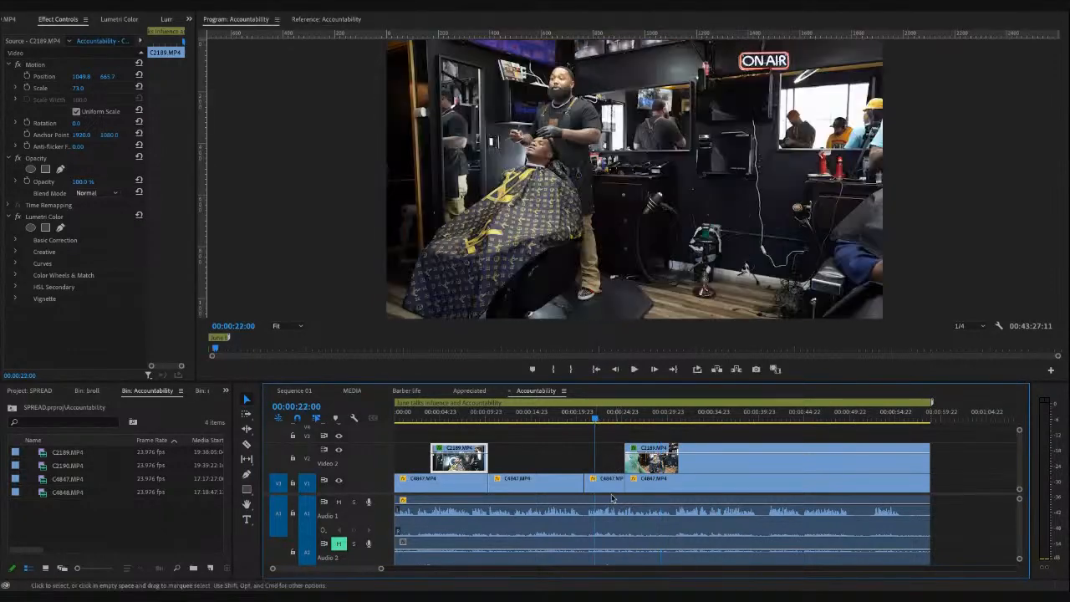
{"action": "key", "text": "shift+4"}
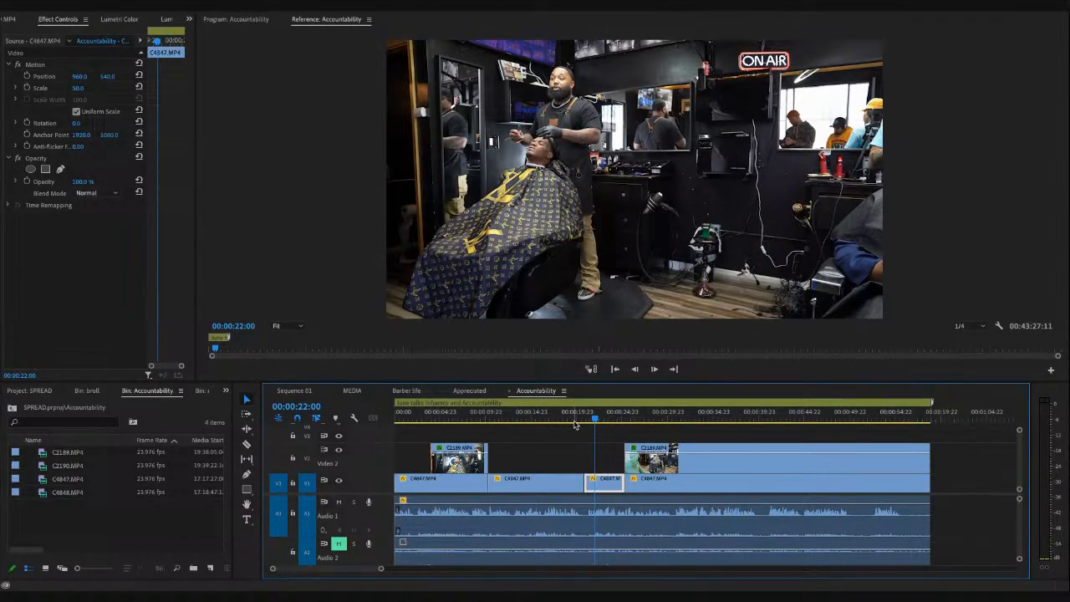
{"action": "left_click", "coordinate": [458, 419]}
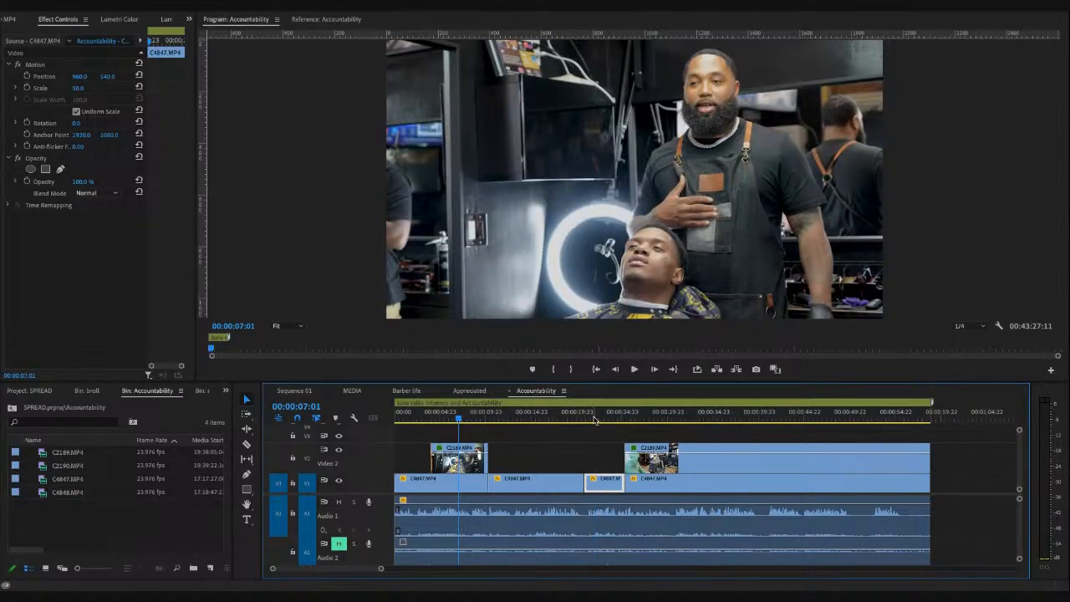
{"action": "left_click", "coordinate": [596, 419]}
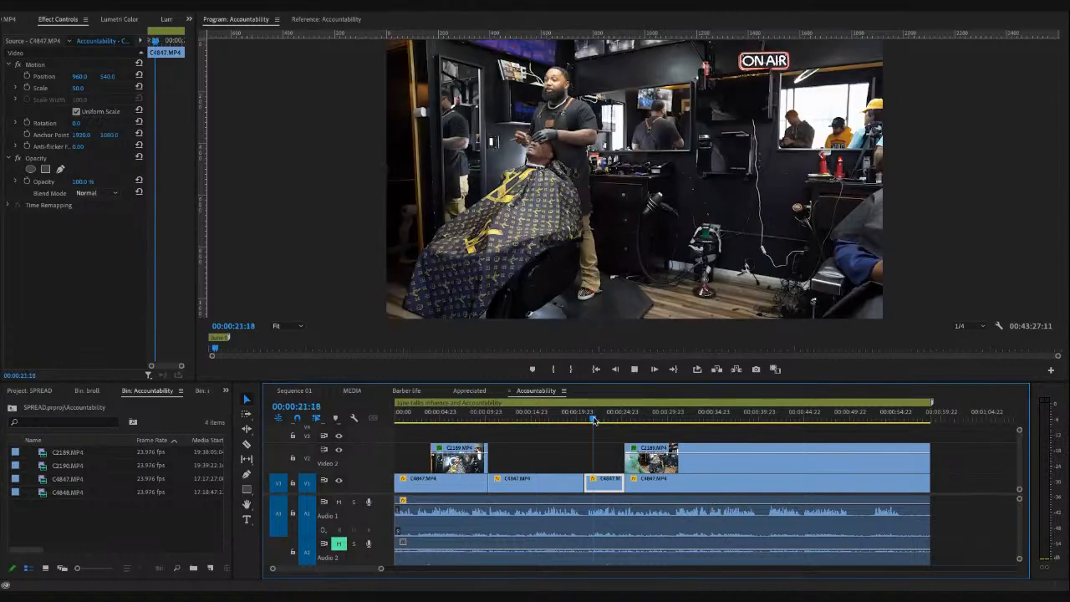
{"action": "key", "text": "space"}
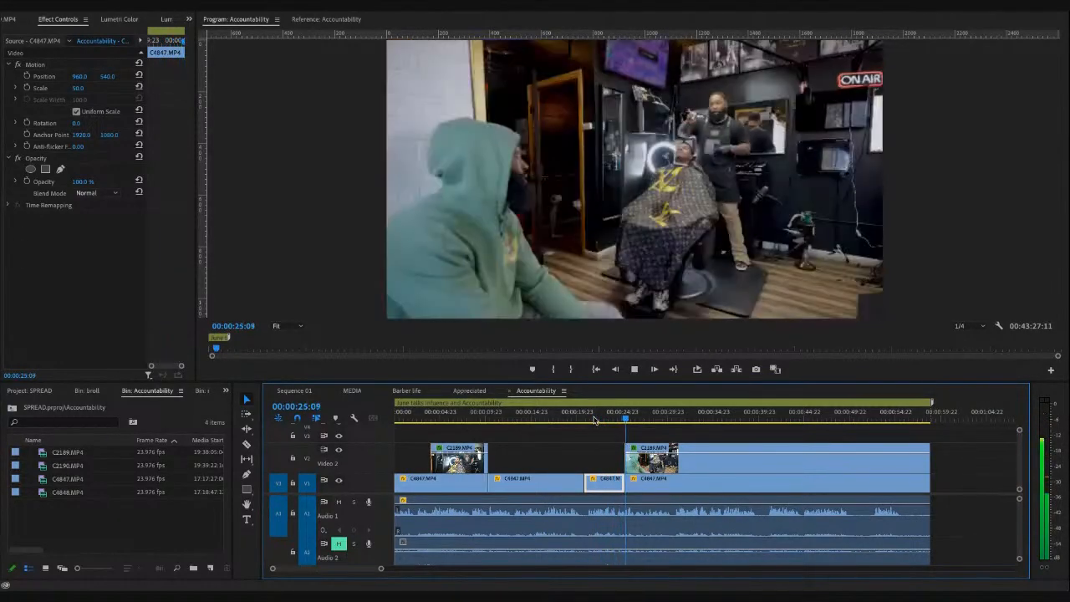
{"action": "key", "text": "space"}
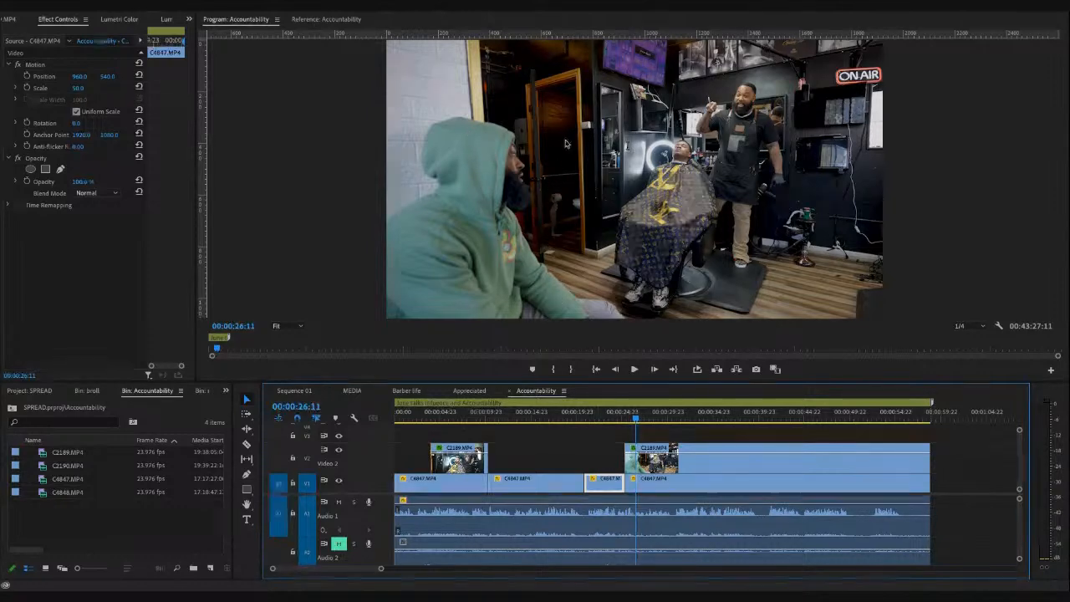
{"action": "left_click", "coordinate": [599, 414]}
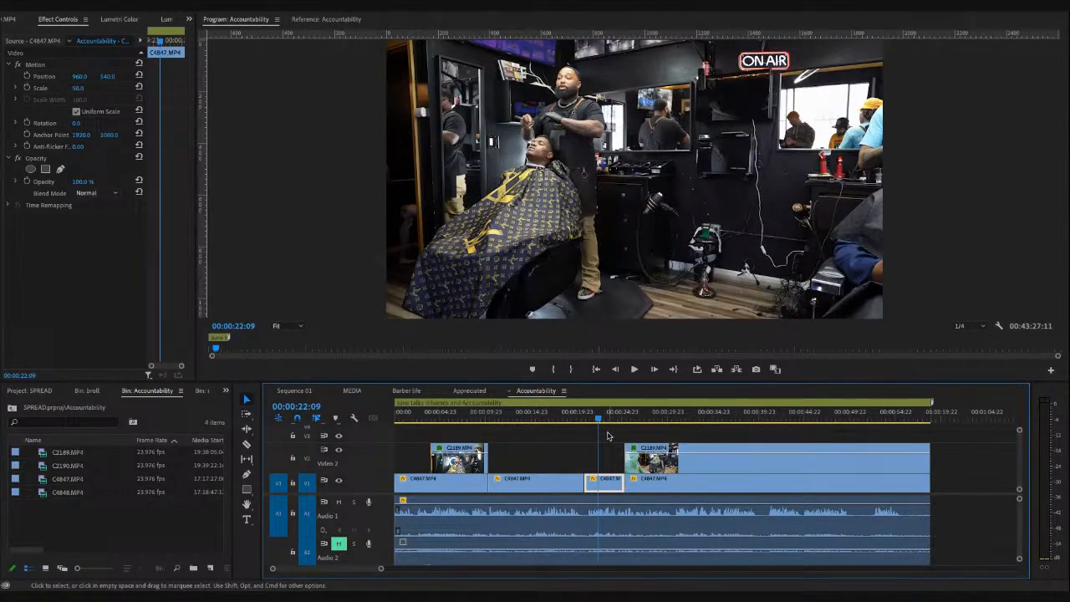
{"action": "left_click", "coordinate": [532, 415]}
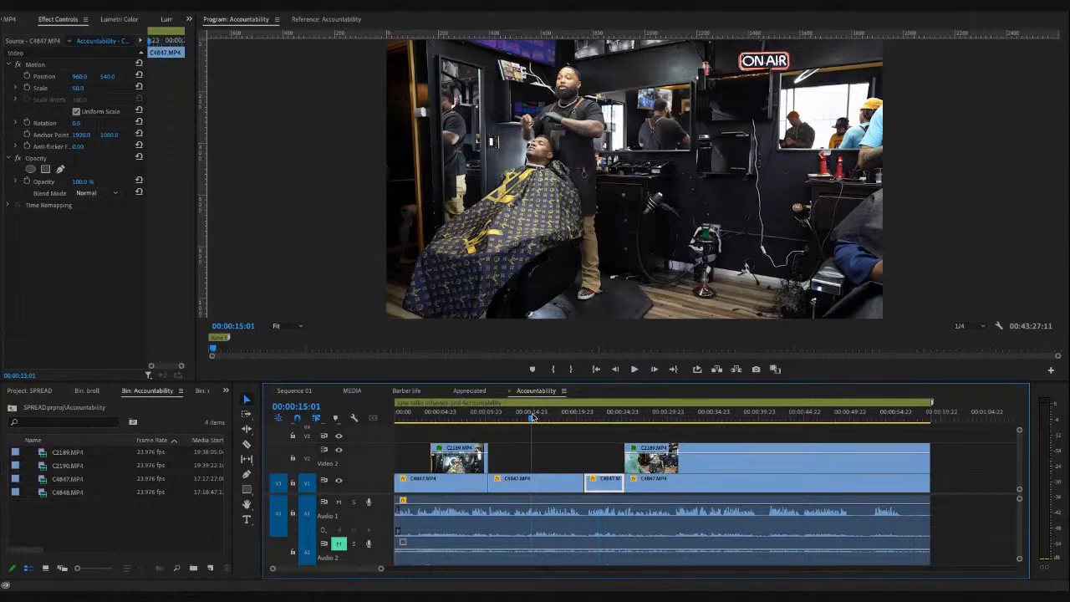
{"action": "left_click", "coordinate": [514, 415]}
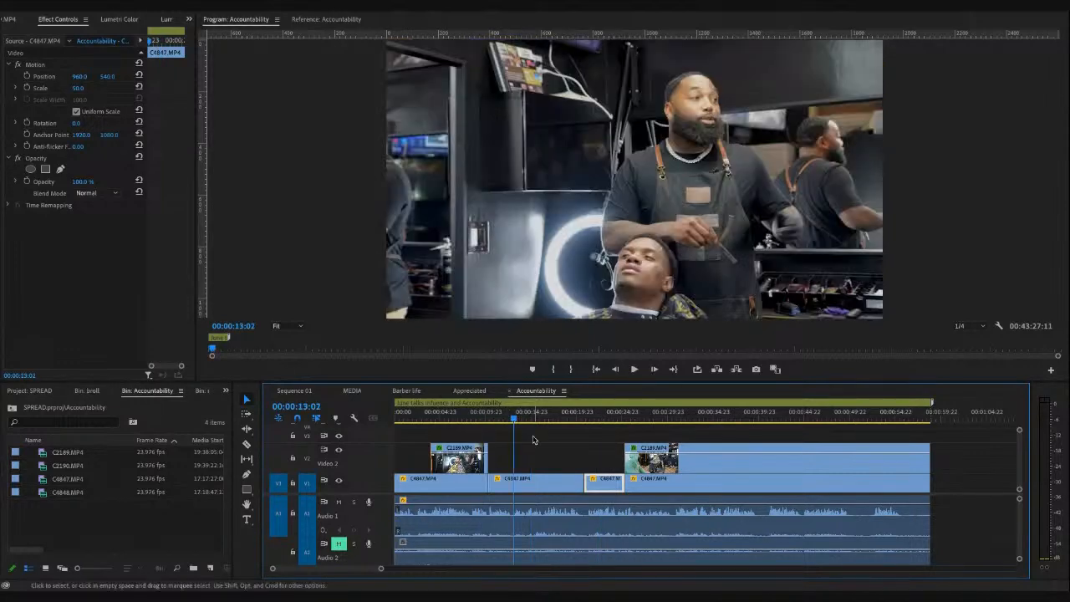
- Set the scale to 58 for the C4847.MP4 segment that follows the first cutaway
{"action": "left_click", "coordinate": [528, 475]}
{"action": "left_click", "coordinate": [82, 90]}
{"action": "left_click_drag", "start_coordinate": [82, 90], "coordinate": [83, 92]}
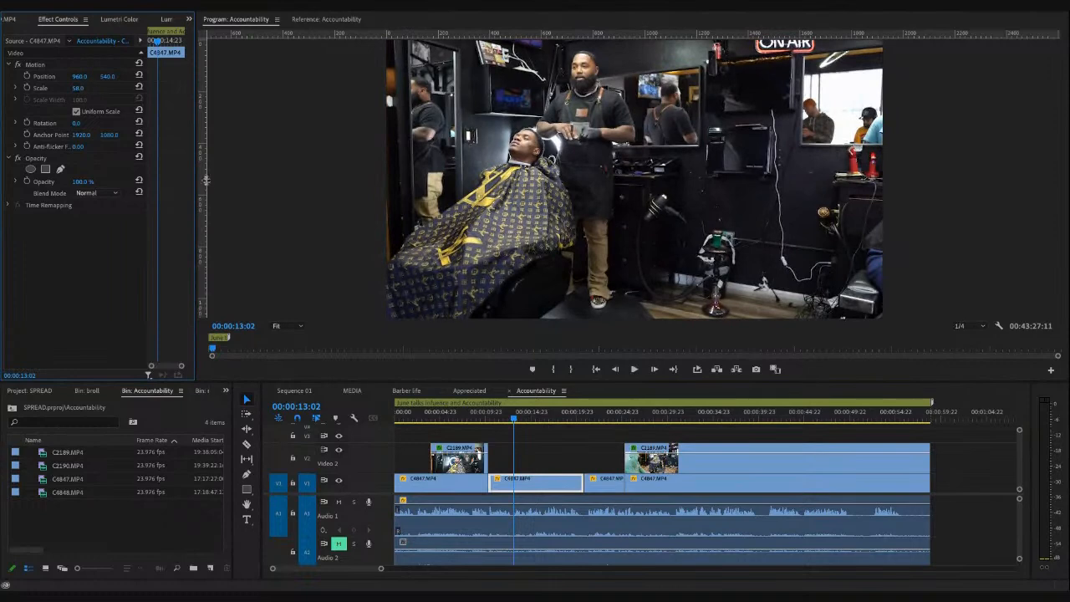
- Set the short C4847.MP4 segment before the second cutaway to scale 69 and position 1112, 686, and replay the first cutaway
{"action": "left_click", "coordinate": [602, 478]}
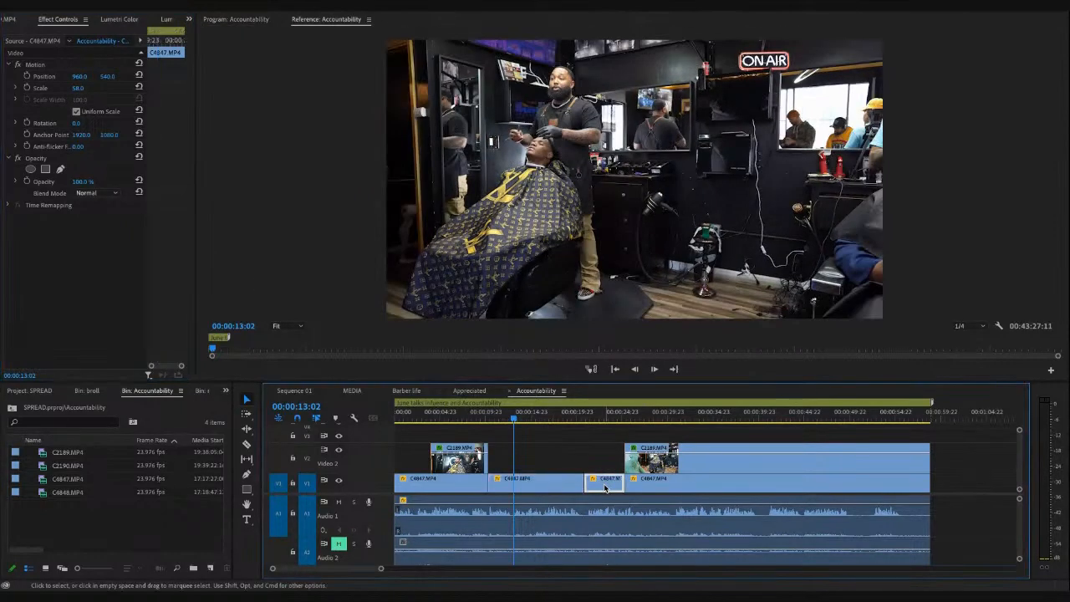
{"action": "key", "text": "space"}
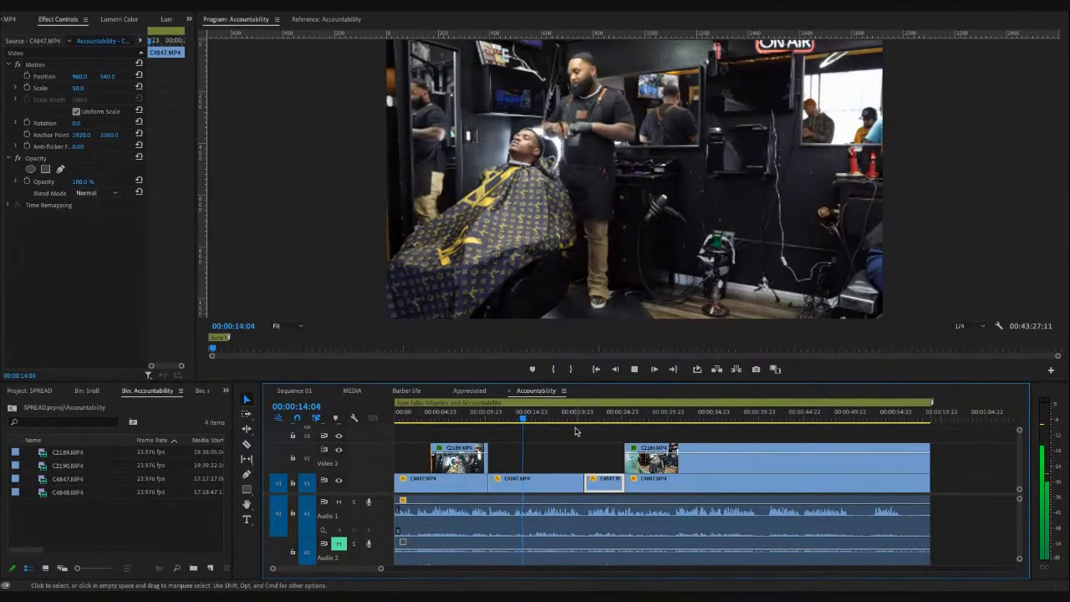
{"action": "key", "text": "space"}
{"action": "left_click", "coordinate": [599, 418]}
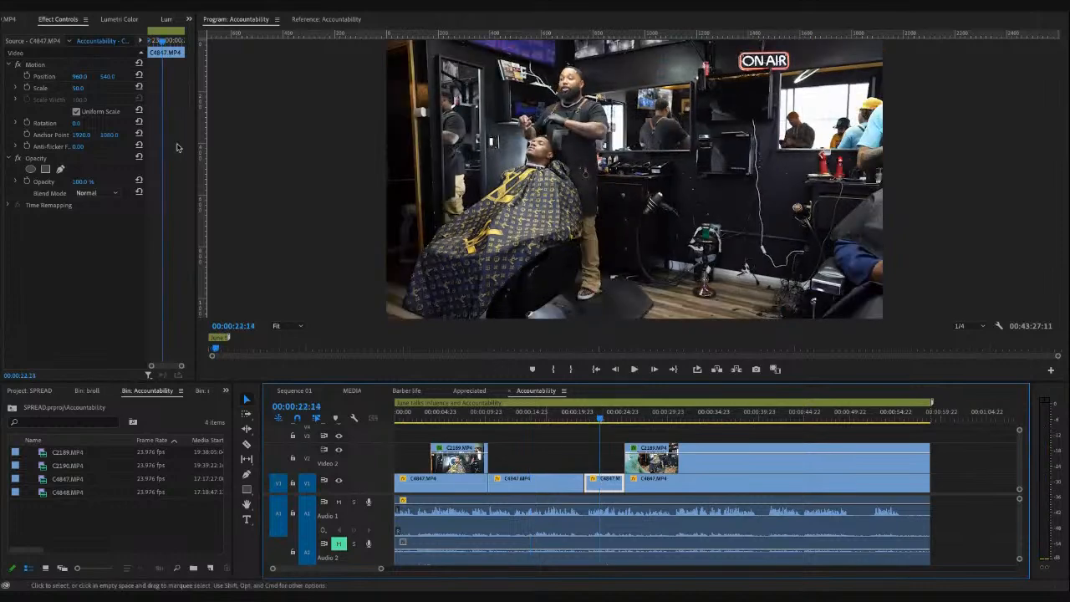
{"action": "left_click", "coordinate": [81, 89]}
{"action": "mouse_move", "coordinate": [81, 90]}
{"action": "left_mouse_down"}
{"action": "mouse_move", "coordinate": [103, 78]}
{"action": "mouse_move", "coordinate": [76, 77]}
{"action": "left_mouse_up"}
{"action": "left_click", "coordinate": [459, 416]}
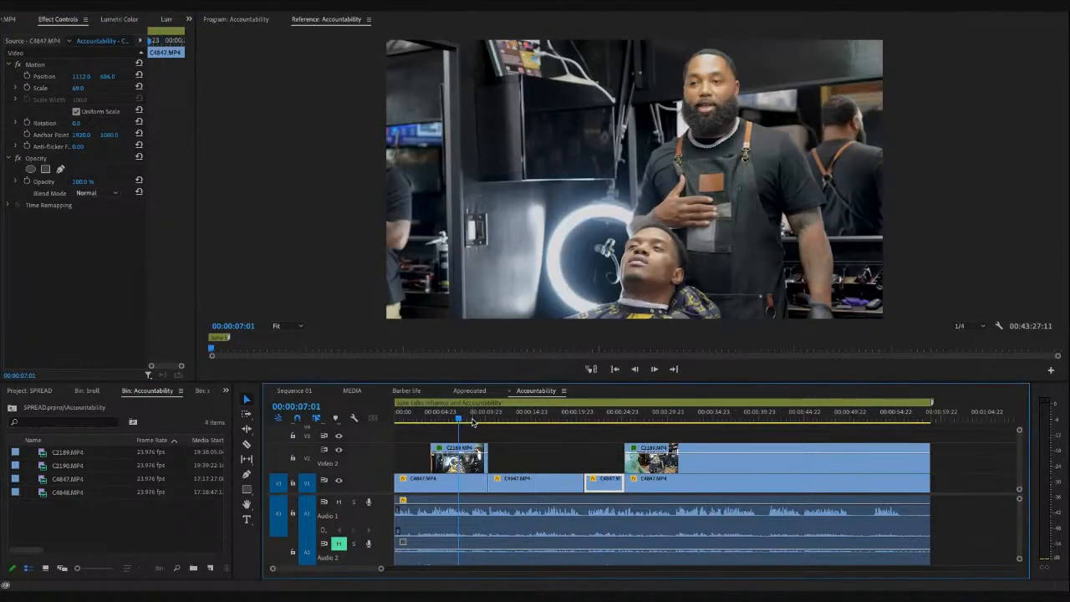
{"action": "key", "text": "space"}
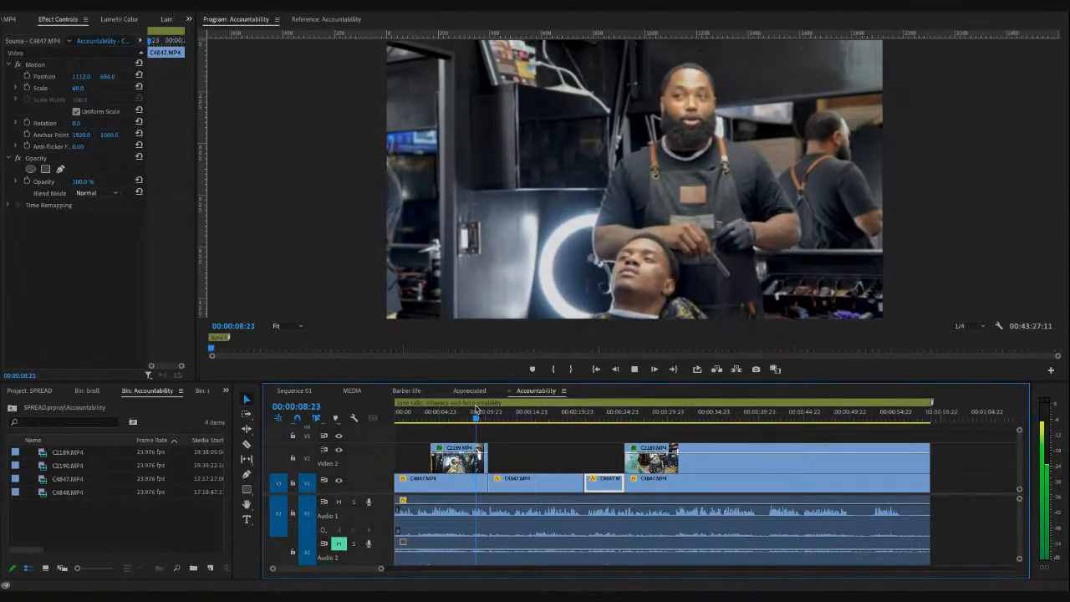
{"action": "key", "text": "space"}
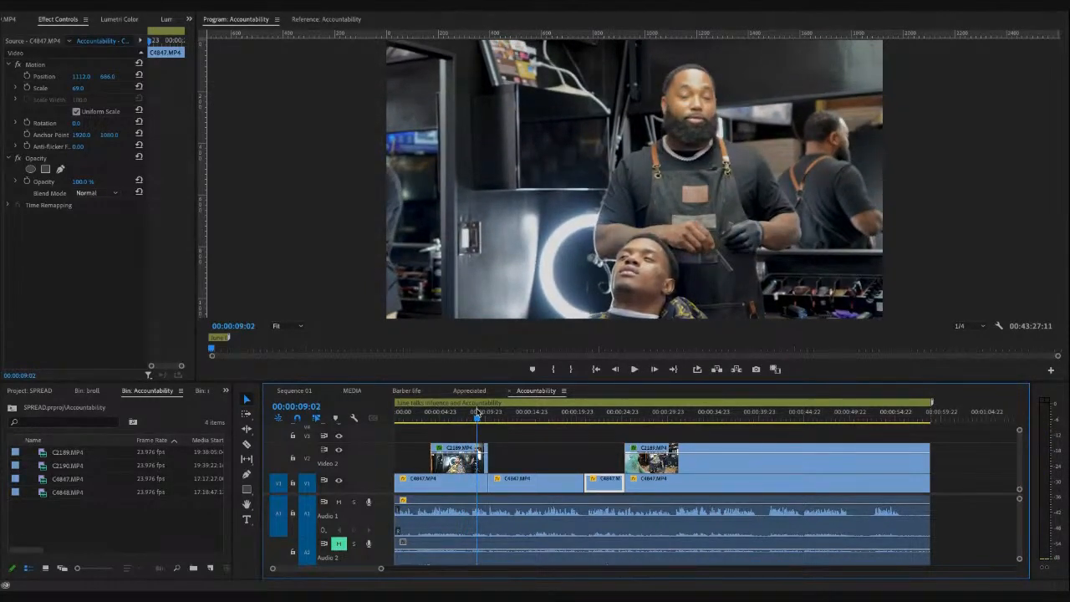
- Split C4847.MP4 where the first cutaway starts, and set the opening segment's scale to 57 and position to 960, 546
{"action": "left_click", "coordinate": [408, 412]}
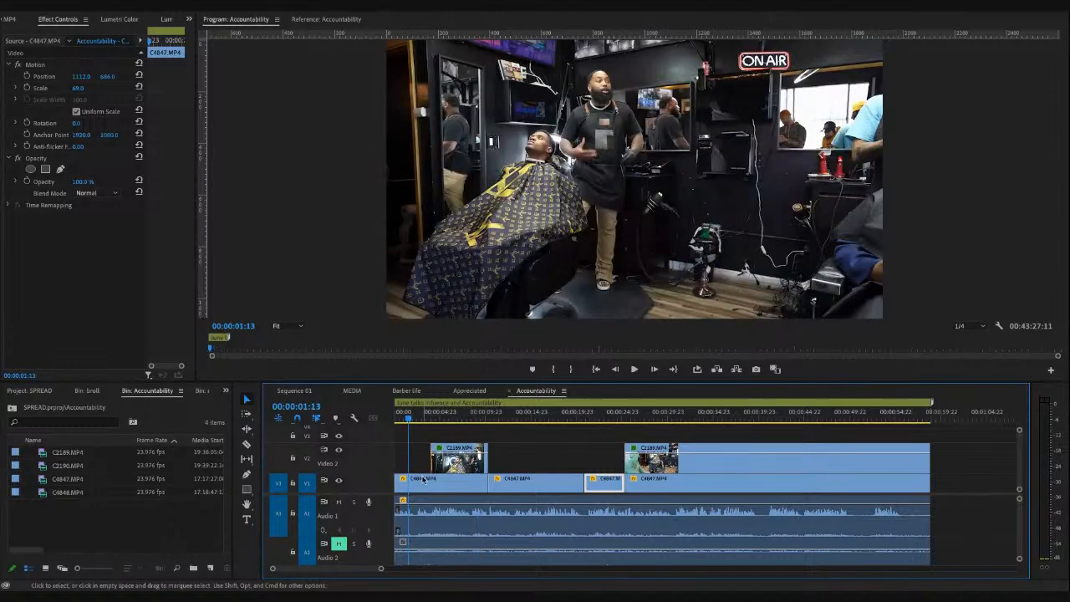
{"action": "left_click", "coordinate": [429, 490], "text": "super"}
{"action": "left_click", "coordinate": [420, 491]}
{"action": "left_click_drag", "start_coordinate": [77, 88], "coordinate": [110, 76]}
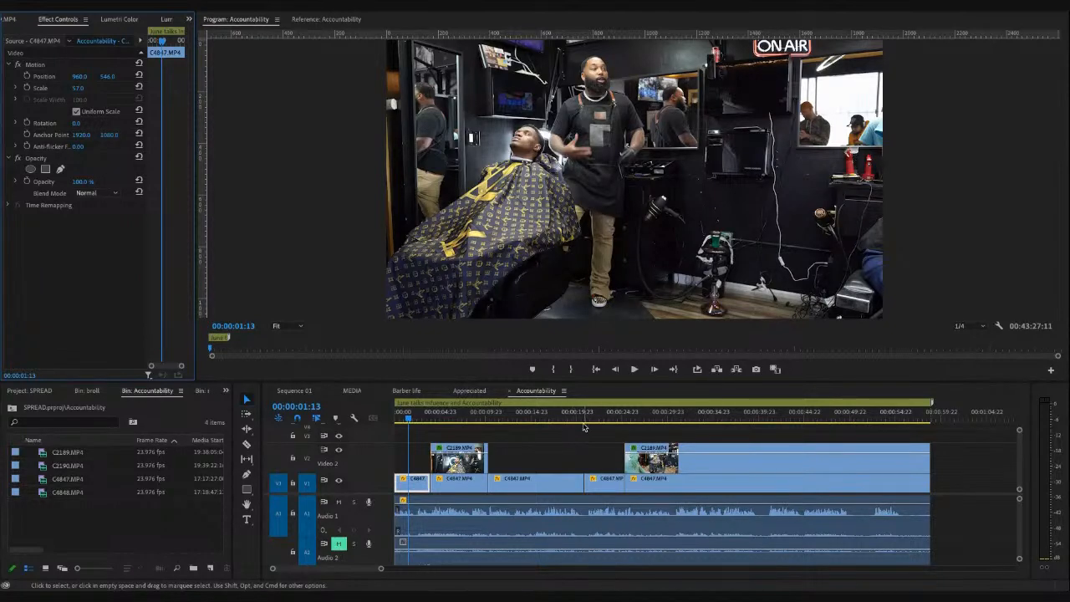
- Preview the cut near 00:00:20:20 and set the short segment before the second cutaway to scale 98 and position 1475, 910
{"action": "left_click", "coordinate": [573, 421]}
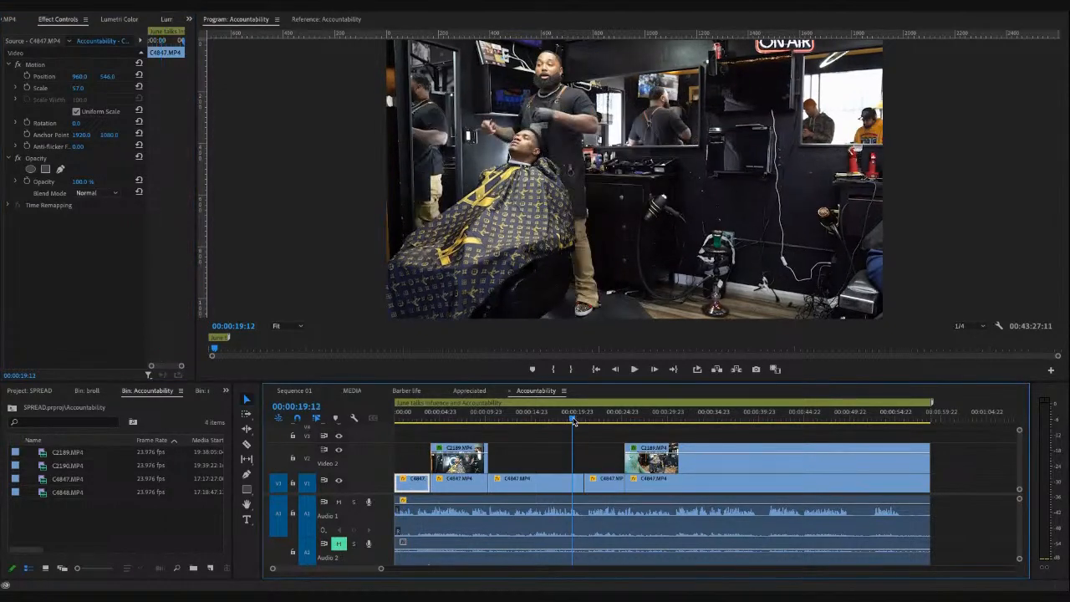
{"action": "key", "text": "space"}
{"action": "key", "text": "space"}
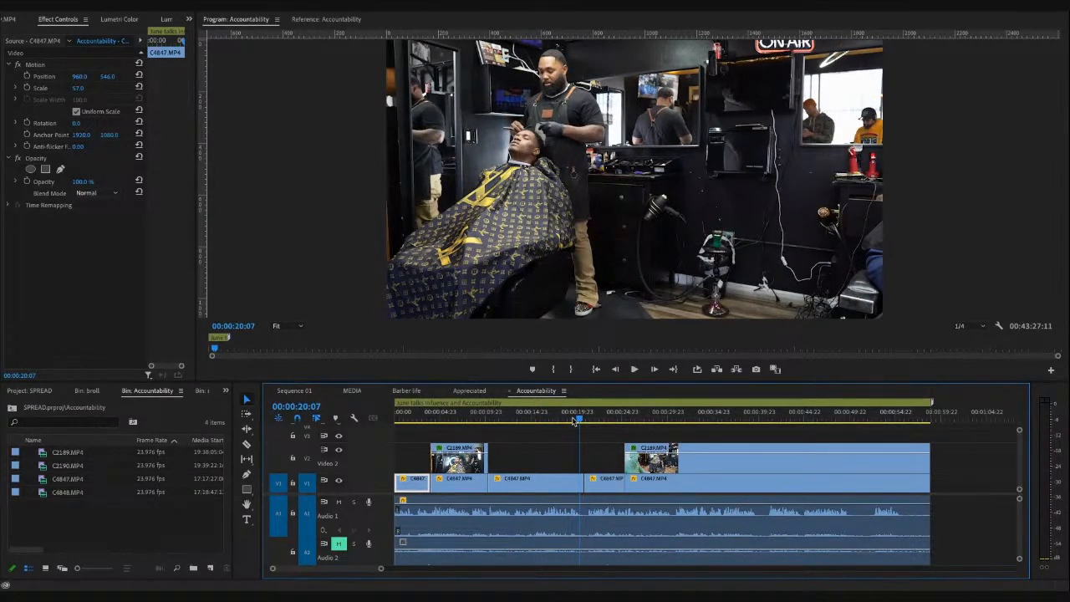
{"action": "key", "text": "space"}
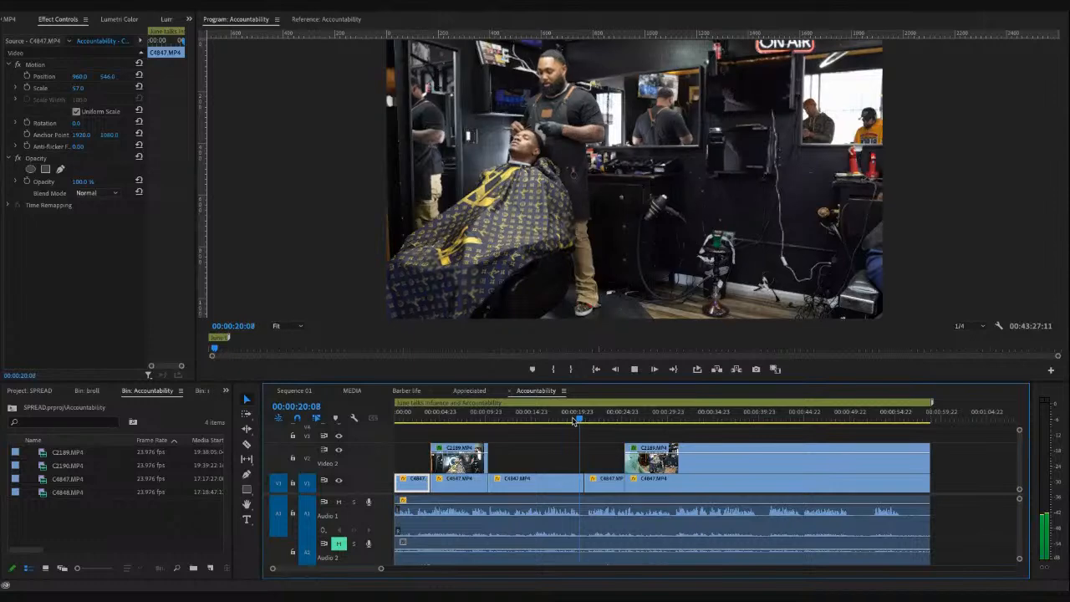
{"action": "key", "text": "space"}
{"action": "left_click", "coordinate": [597, 420]}
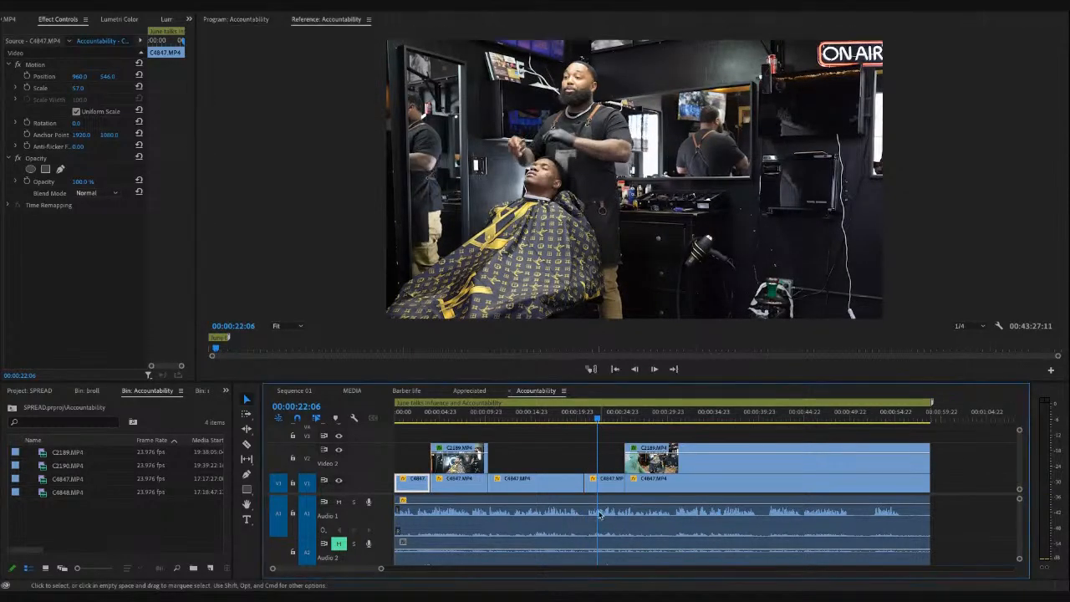
{"action": "left_click", "coordinate": [600, 479]}
{"action": "mouse_move", "coordinate": [77, 88]}
{"action": "left_mouse_down"}
{"action": "mouse_move", "coordinate": [149, 77]}
{"action": "mouse_move", "coordinate": [78, 76]}
{"action": "left_mouse_up"}
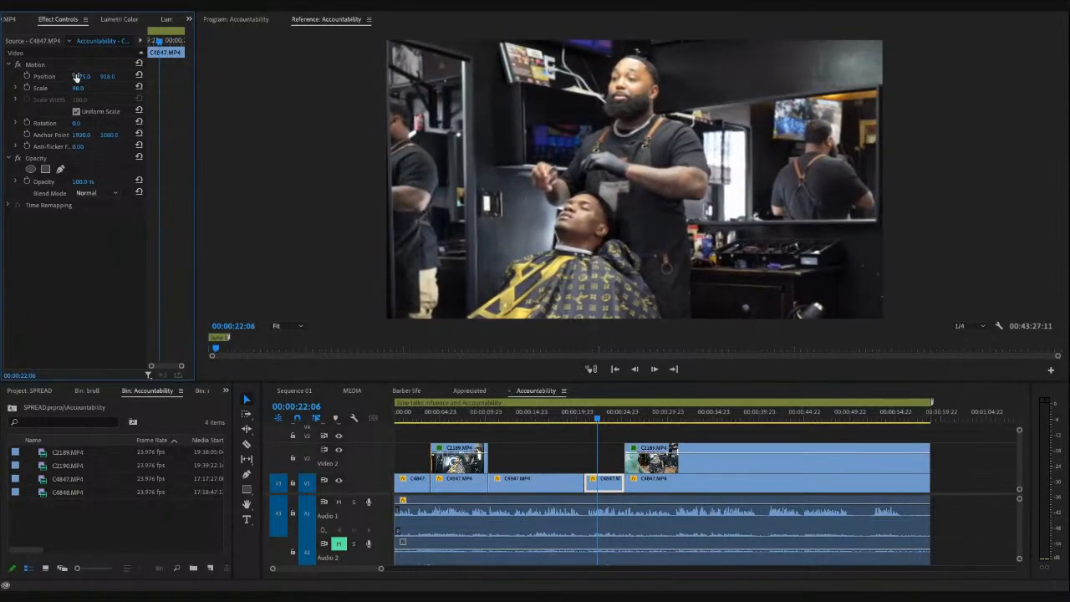
- Check the framing of the C4847.MP4 segment after the first cutaway, select it, and return to 00:00:00:18
{"action": "left_click", "coordinate": [544, 413]}
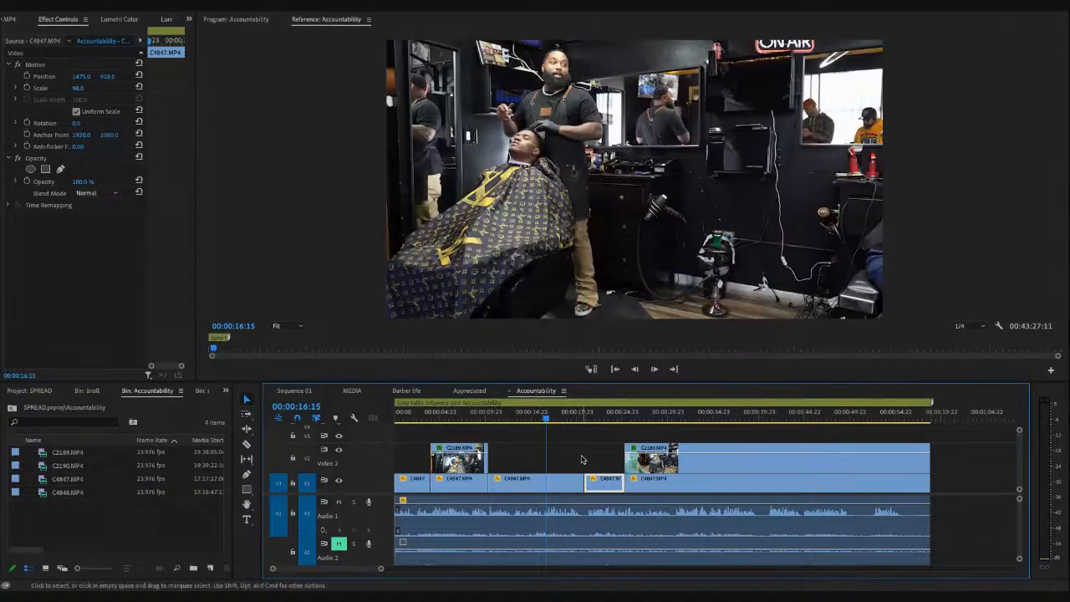
{"action": "left_click", "coordinate": [563, 421]}
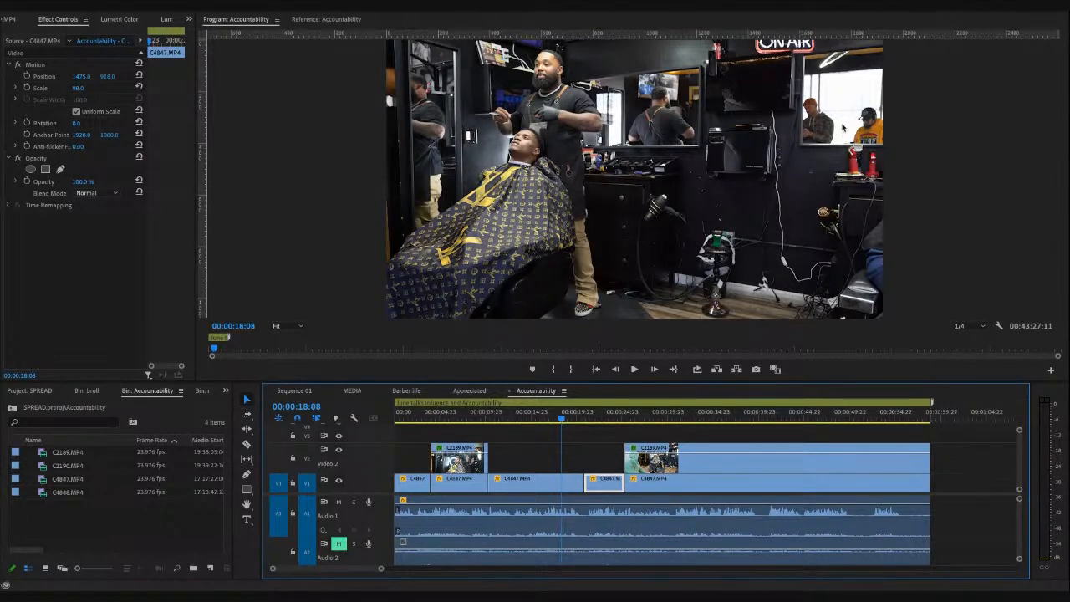
{"action": "left_click", "coordinate": [81, 76]}
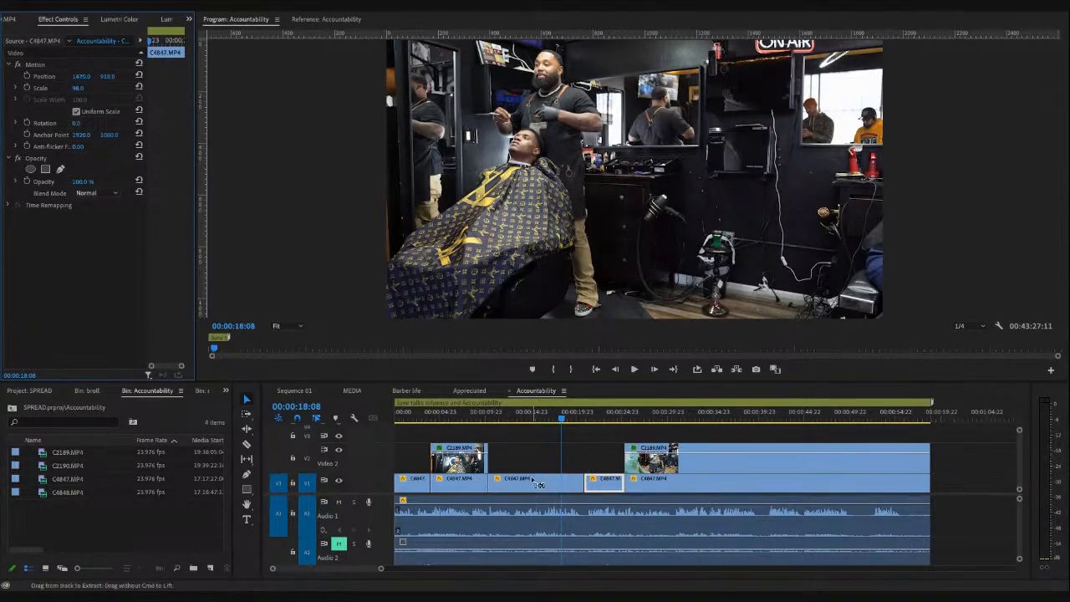
{"action": "left_click", "coordinate": [532, 479]}
{"action": "left_click", "coordinate": [403, 420]}
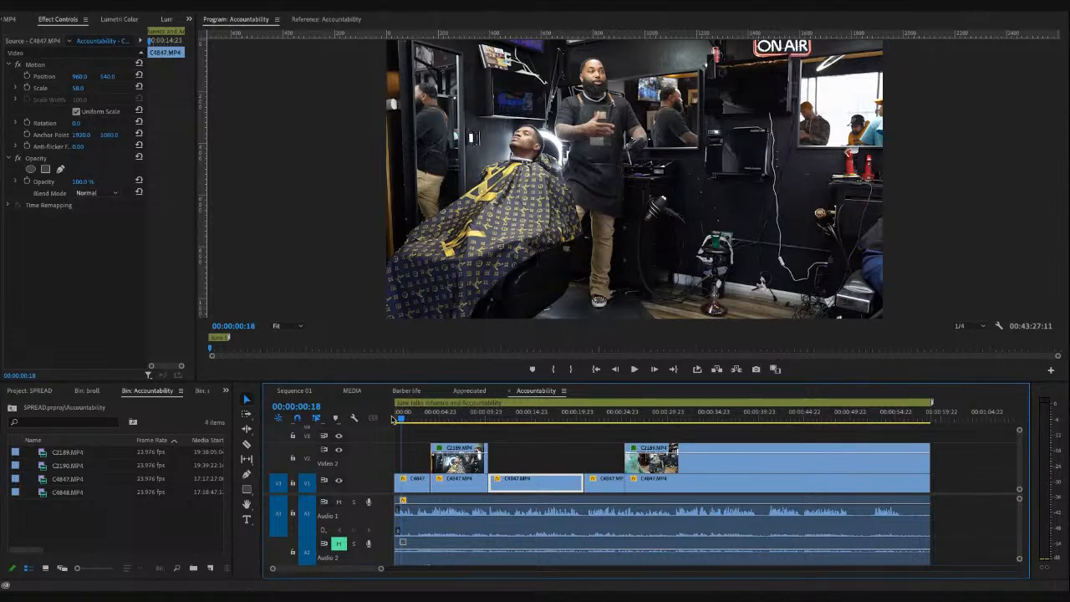
- Play the opening segment from 00:00:01:04 and set the first C2189.MP4 cutaway's position to 791.8, 665.7
{"action": "left_click", "coordinate": [405, 420]}
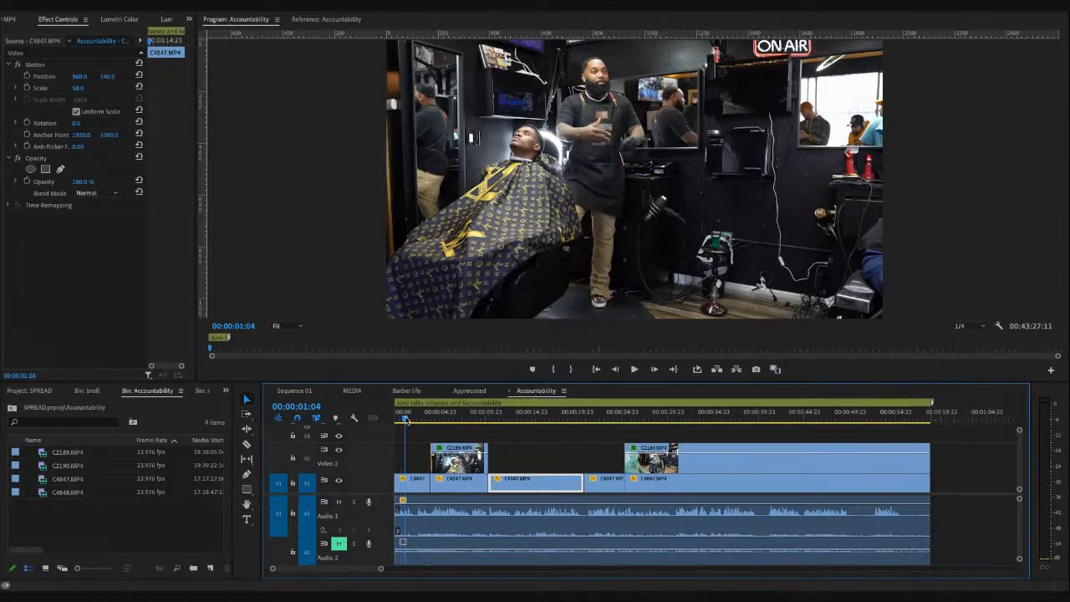
{"action": "left_click", "coordinate": [411, 482]}
{"action": "key", "text": "space"}
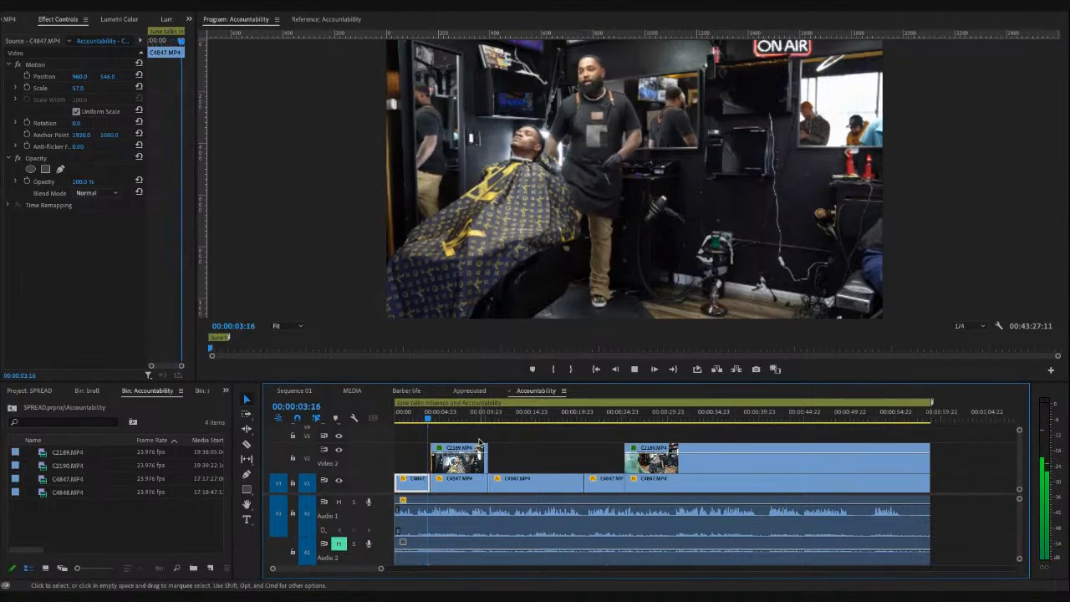
{"action": "left_click", "coordinate": [479, 447]}
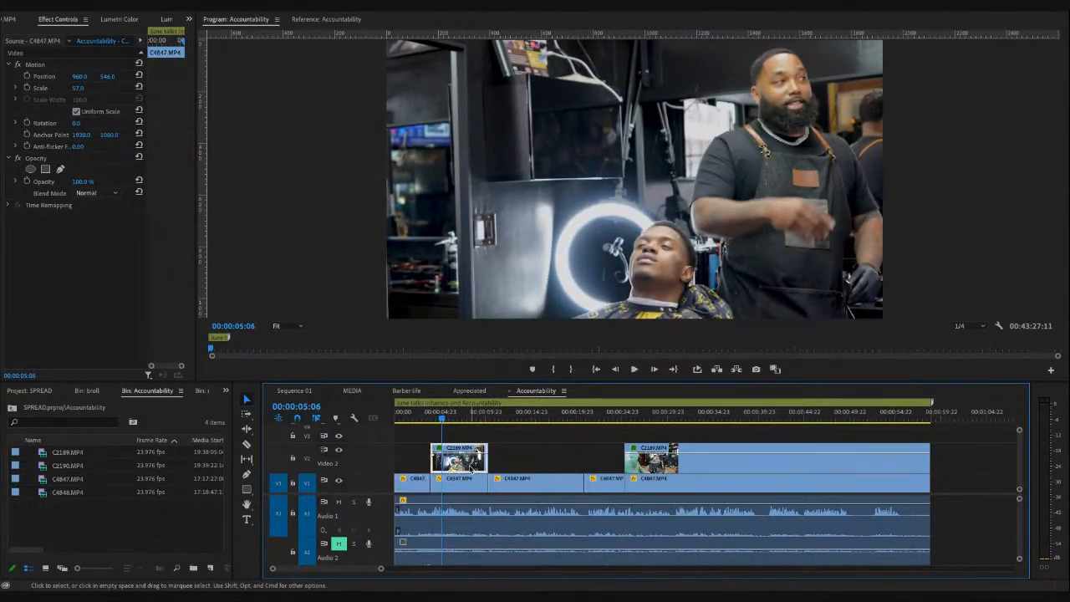
{"action": "left_click_drag", "start_coordinate": [81, 77], "coordinate": [84, 77]}
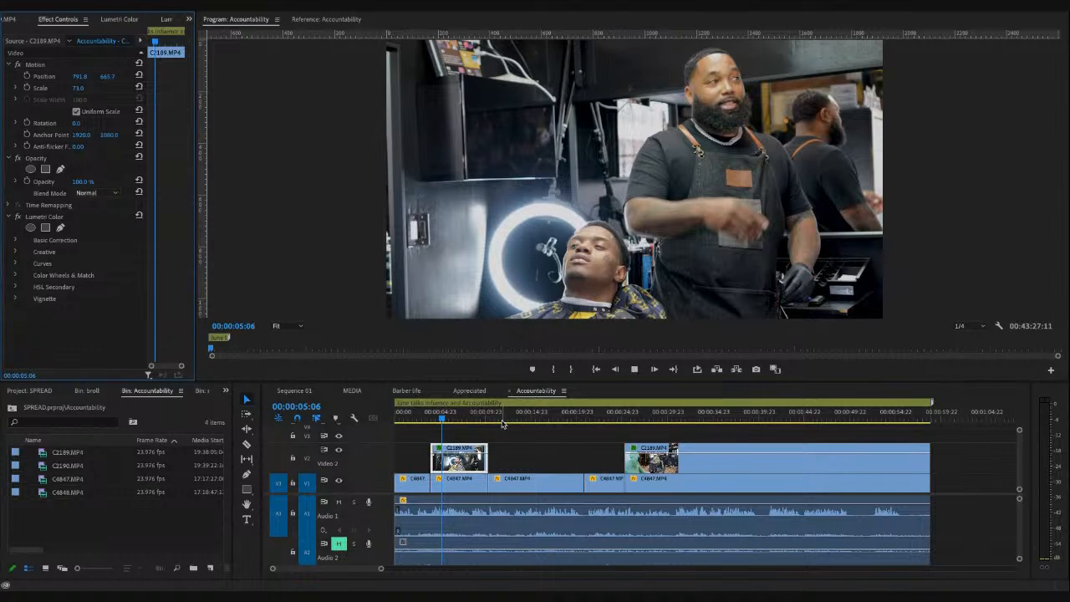
- Review the reframed first cutaway against the wide shots around it, playing on to 00:00:16:04
{"action": "key", "text": "space"}
{"action": "left_click", "coordinate": [410, 417]}
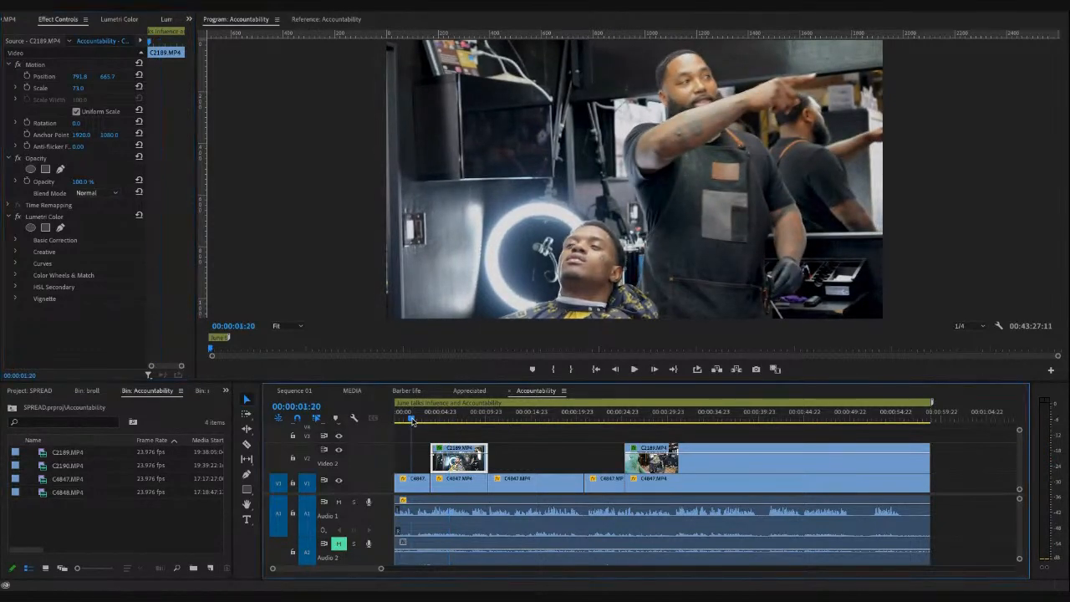
{"action": "left_click", "coordinate": [458, 420]}
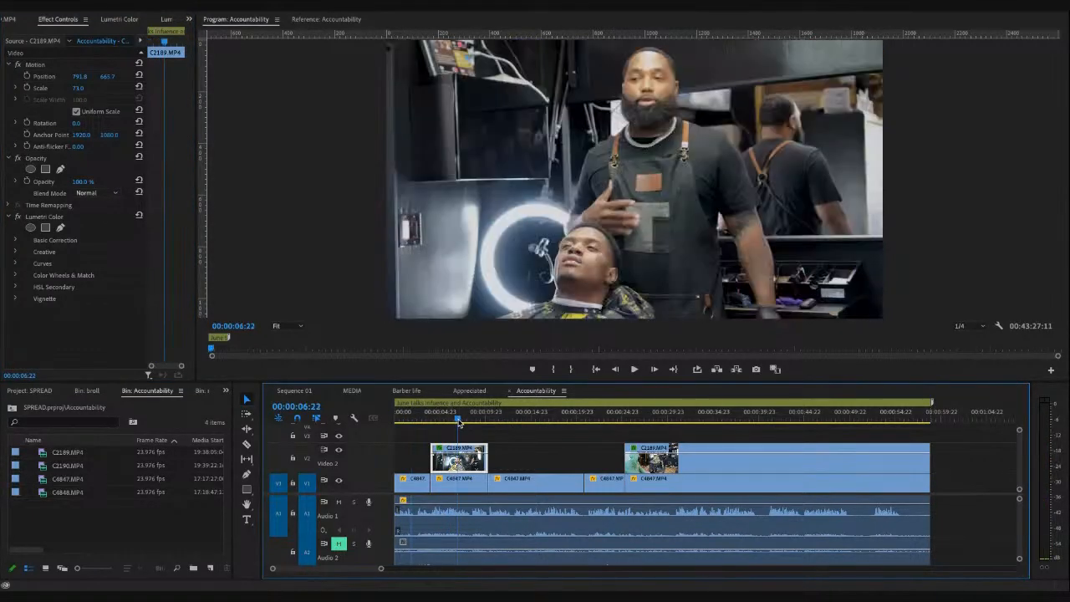
{"action": "left_click", "coordinate": [472, 420]}
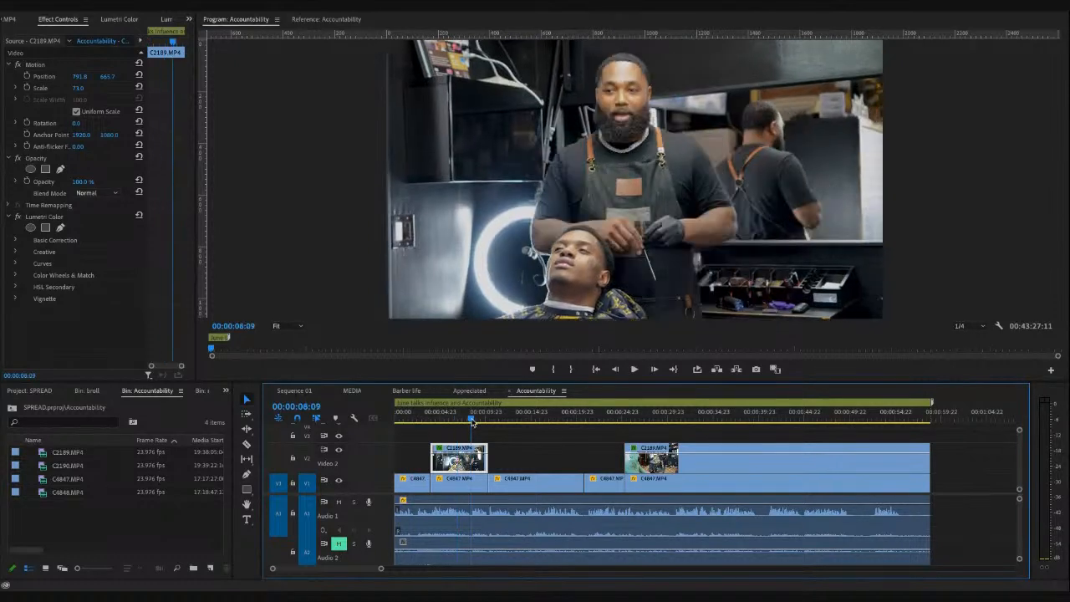
{"action": "left_click", "coordinate": [443, 421]}
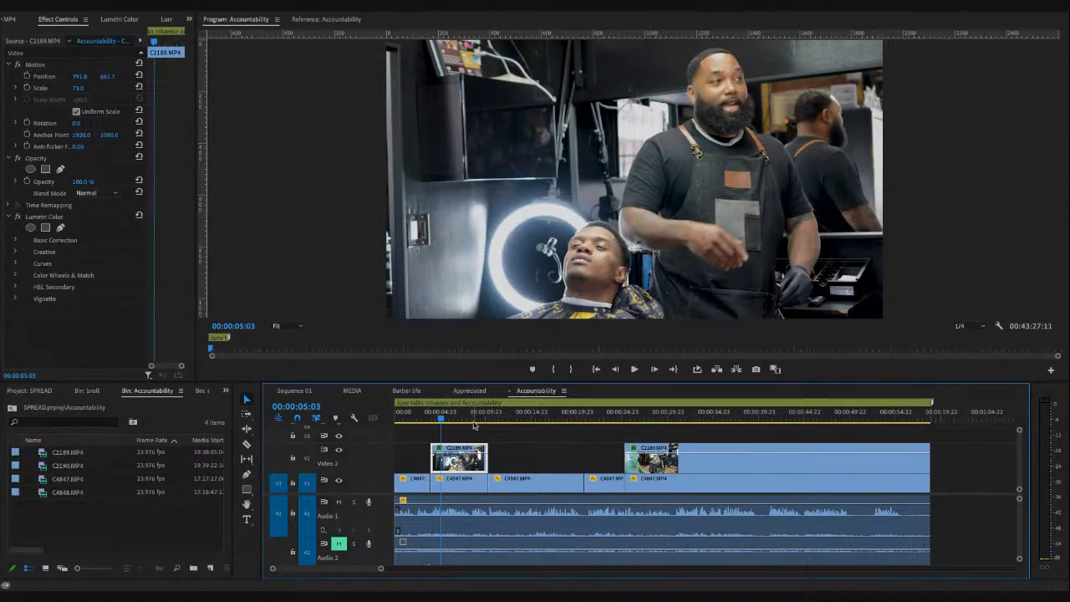
{"action": "left_click", "coordinate": [473, 422]}
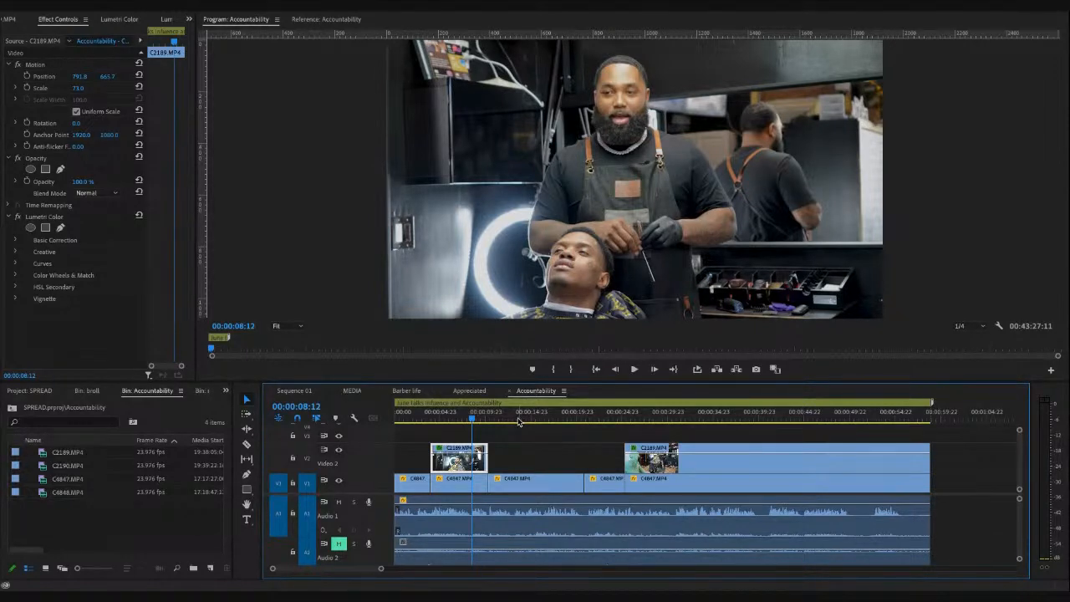
{"action": "left_click", "coordinate": [518, 421]}
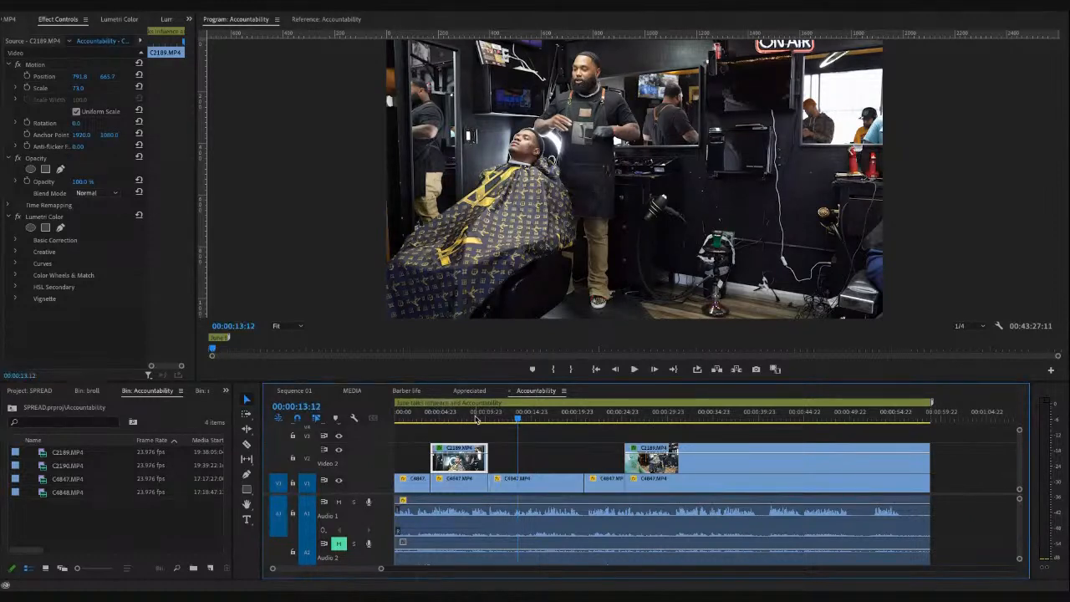
{"action": "left_click", "coordinate": [476, 419]}
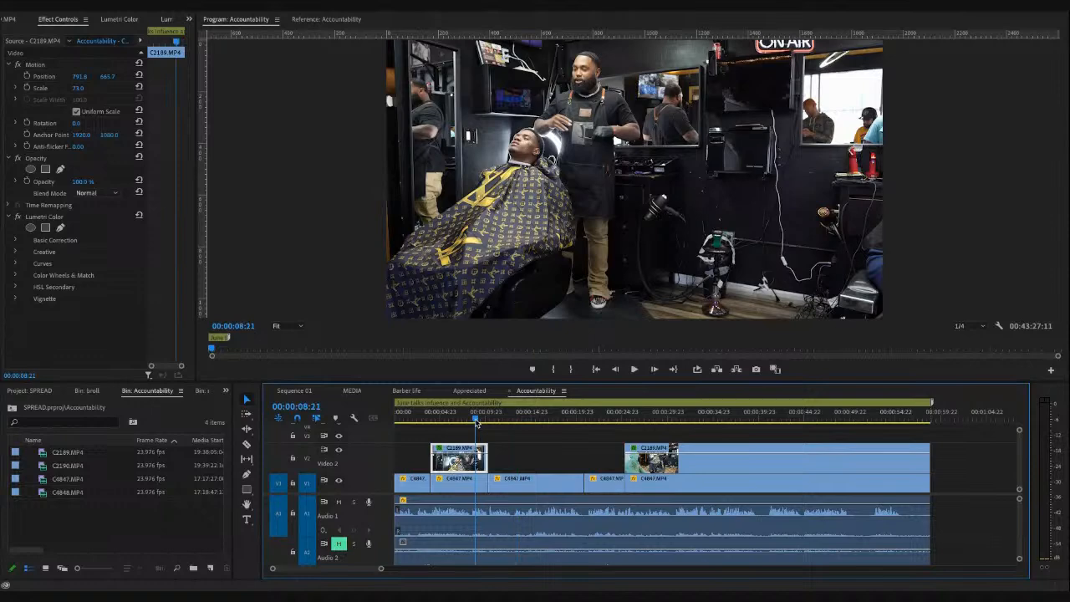
{"action": "key", "text": "space"}
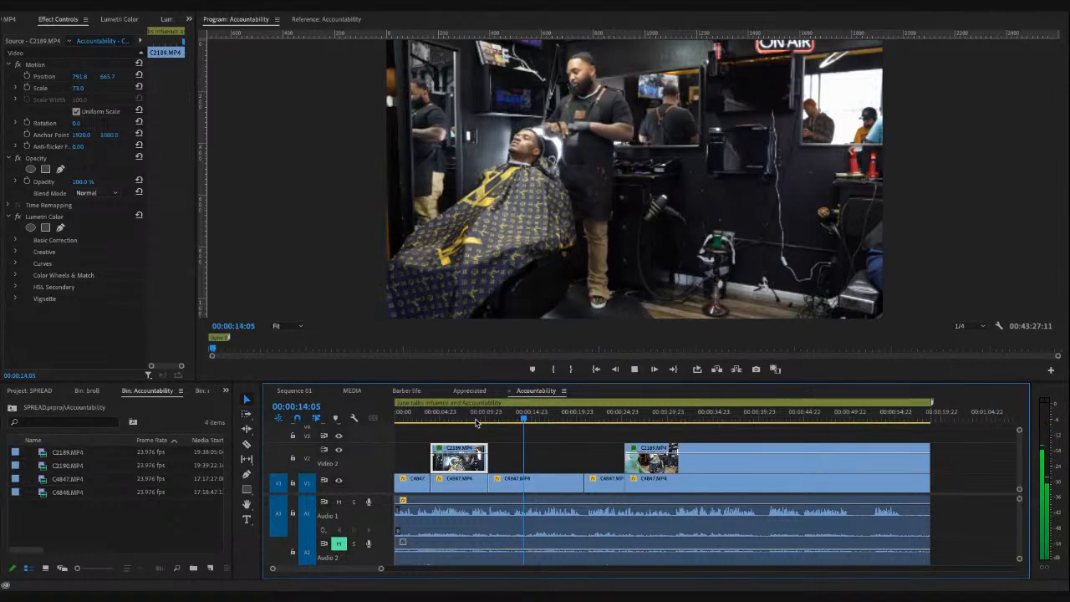
{"action": "key", "text": "space"}
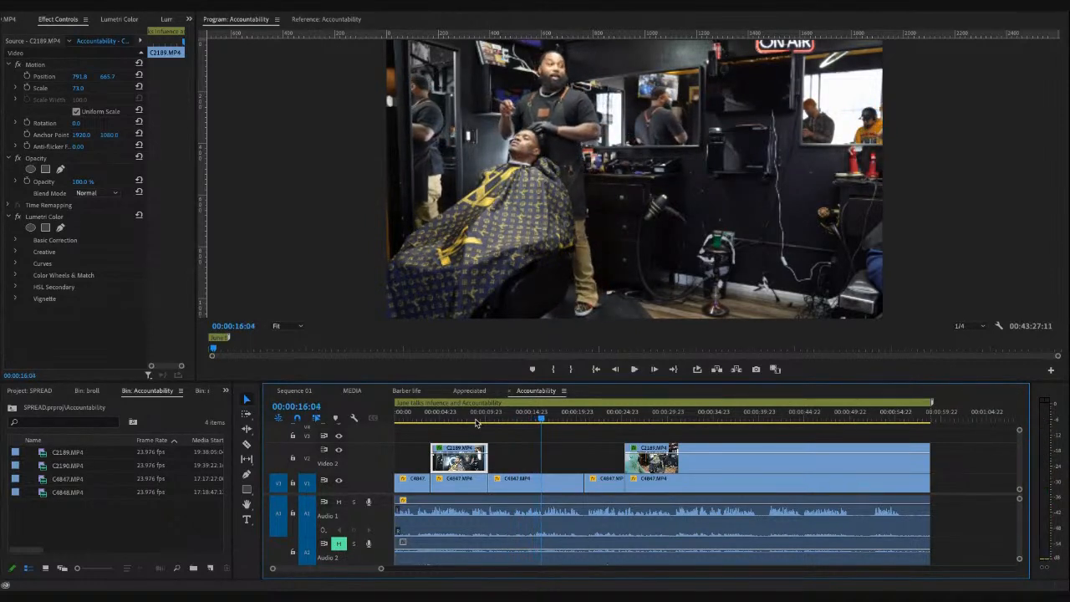
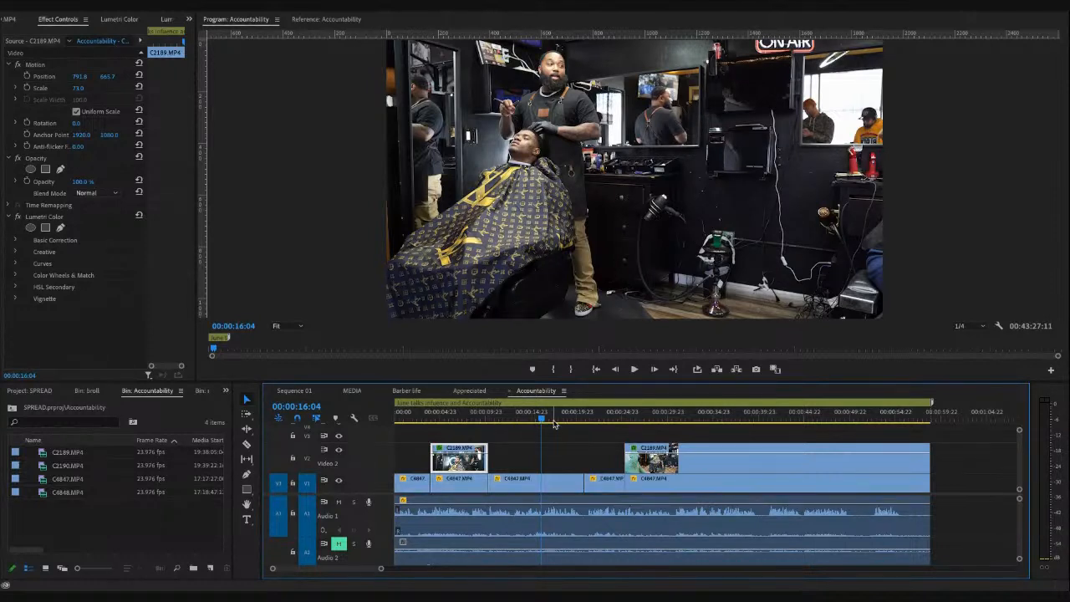
- Examine the wide shot from 00:00:17:10 and play through the punch-in and second cutaway to 00:00:39:20
{"action": "left_click", "coordinate": [553, 421]}
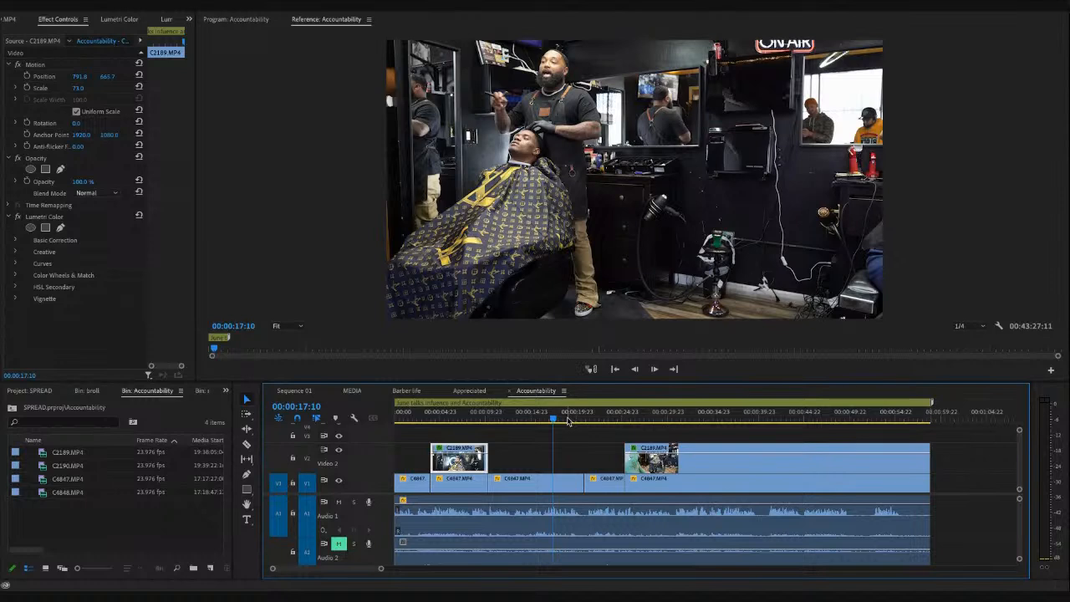
{"action": "left_click", "coordinate": [567, 421]}
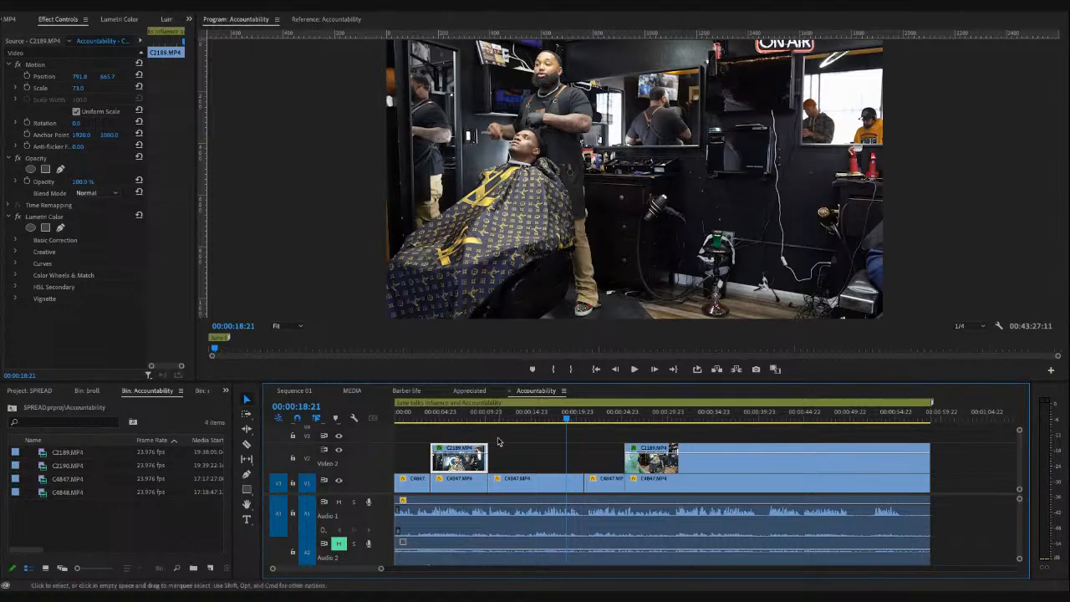
{"action": "left_click", "coordinate": [660, 388]}
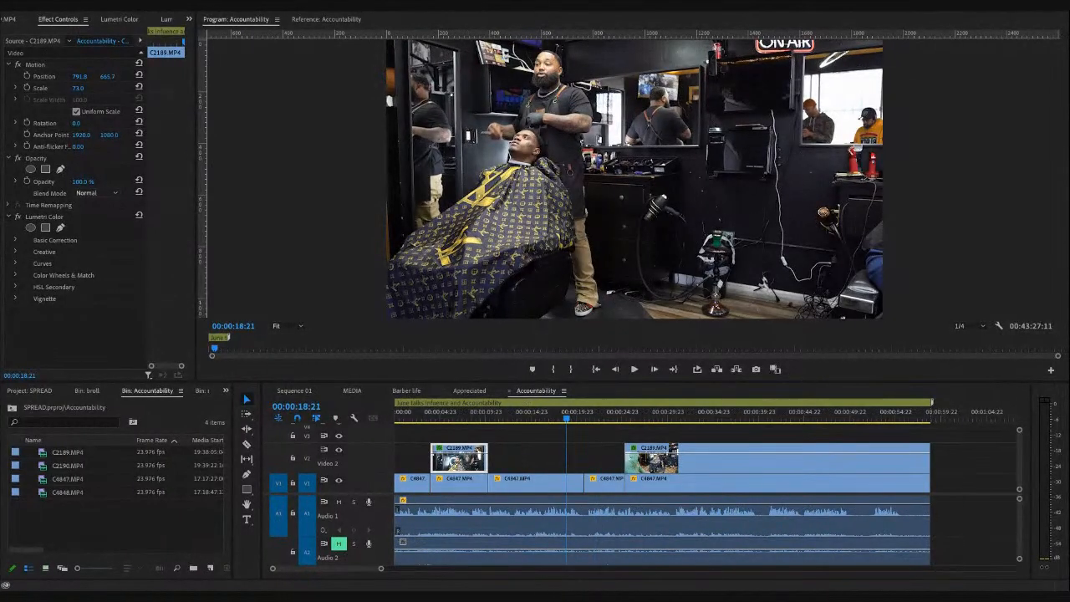
{"action": "left_click", "coordinate": [360, 310]}
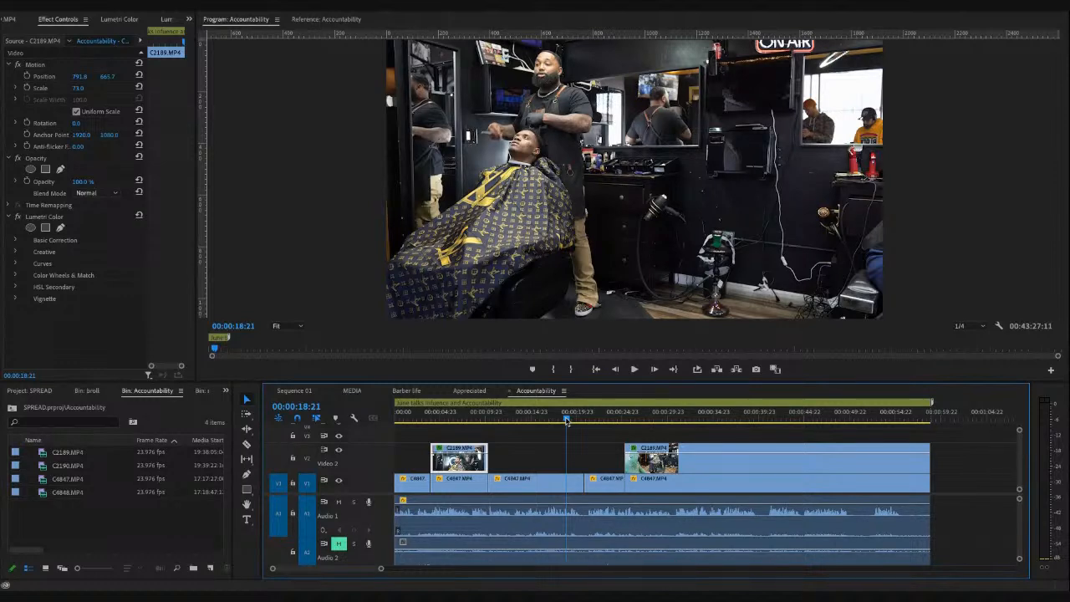
{"action": "left_click_drag", "start_coordinate": [566, 420], "coordinate": [580, 419]}
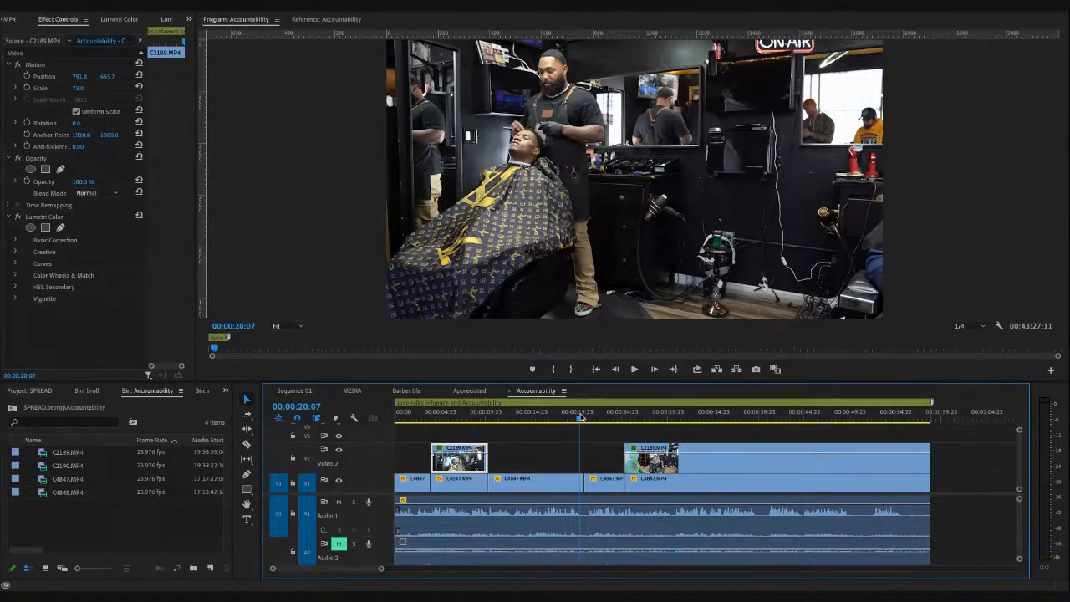
{"action": "key", "text": "space"}
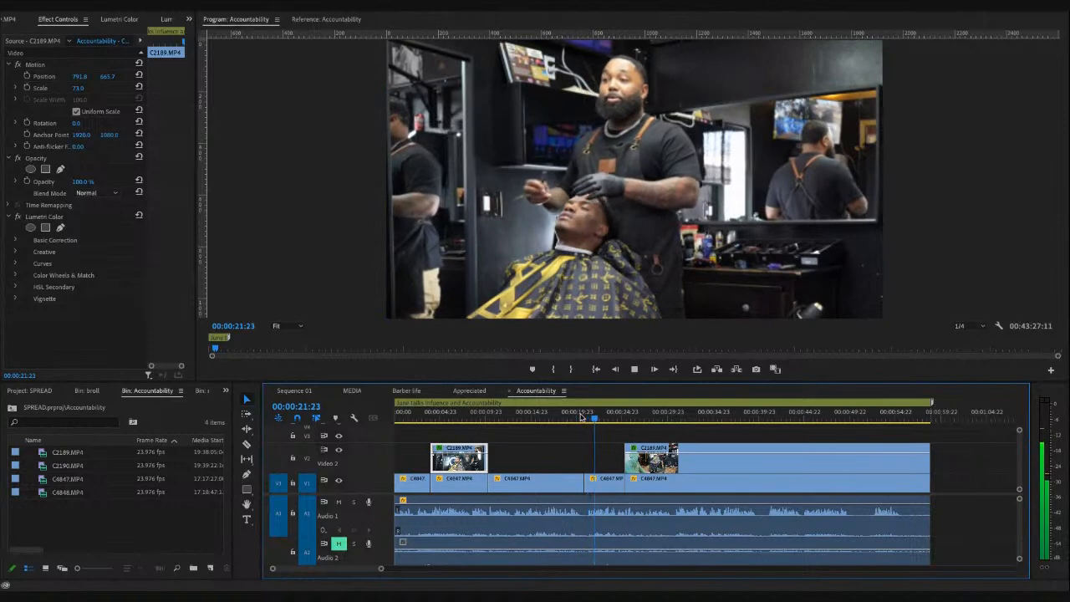
{"action": "left_click", "coordinate": [576, 417]}
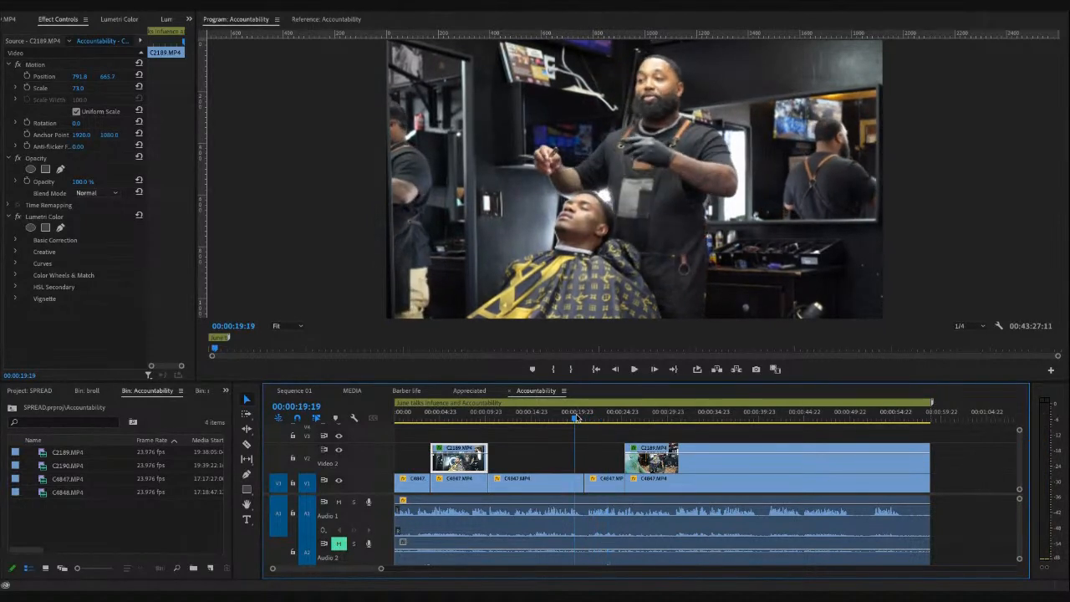
{"action": "key", "text": "space"}
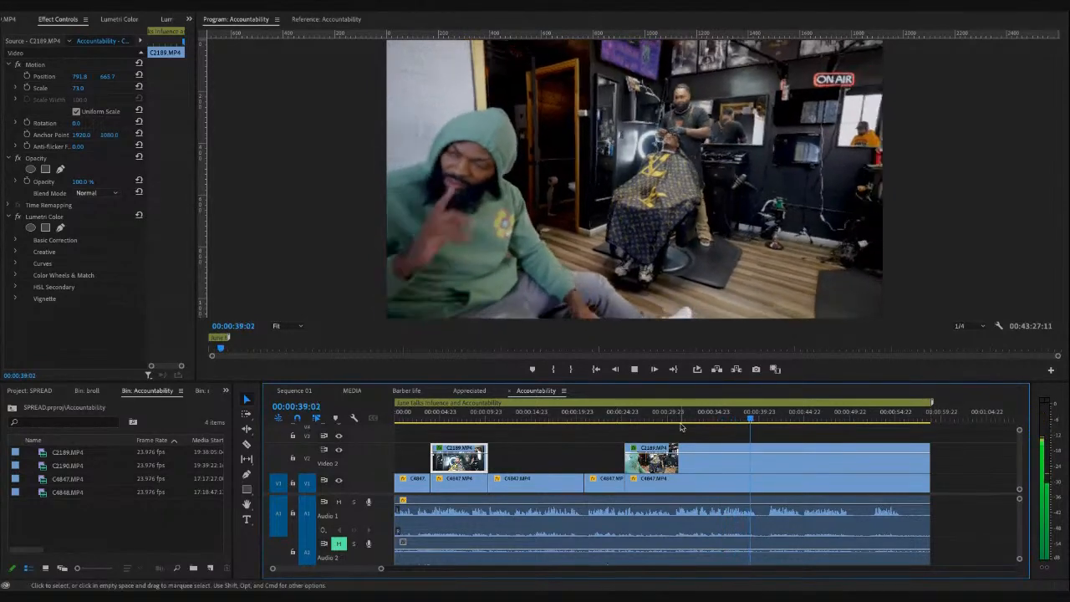
{"action": "key", "text": "space"}
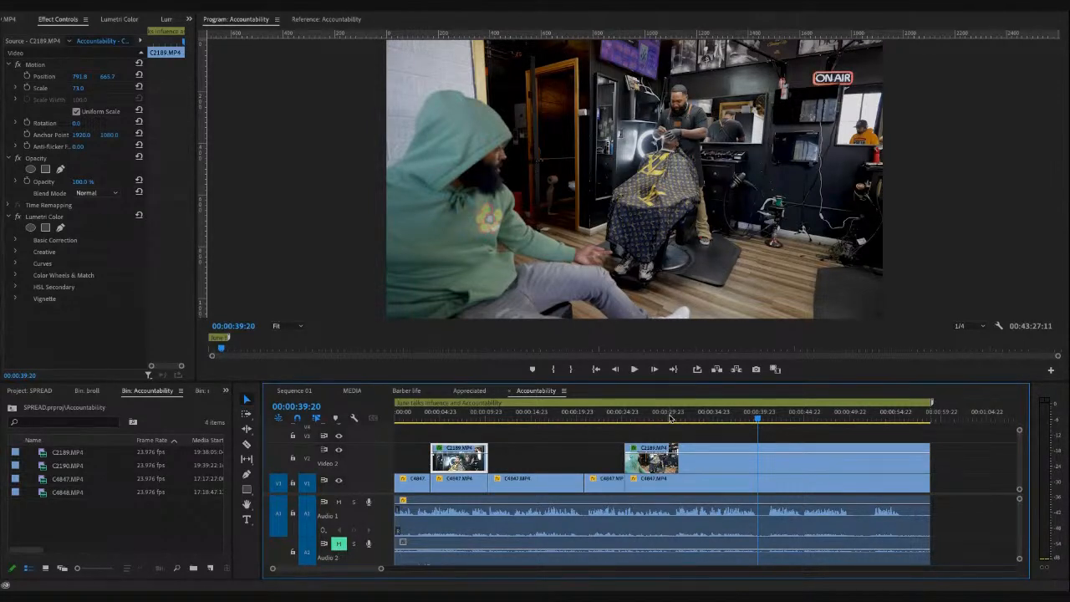
- Split the second C2189.MP4 cutaway at 00:00:35:22 and trim the remaining piece to start at about 00:00:39:20
{"action": "left_click", "coordinate": [724, 418]}
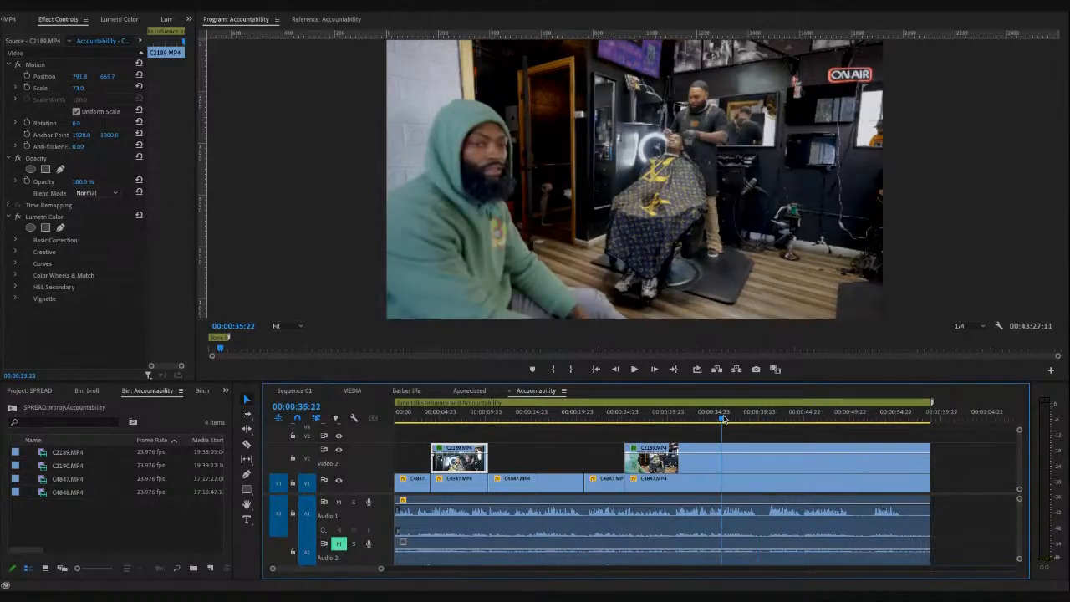
{"action": "key", "text": "c"}
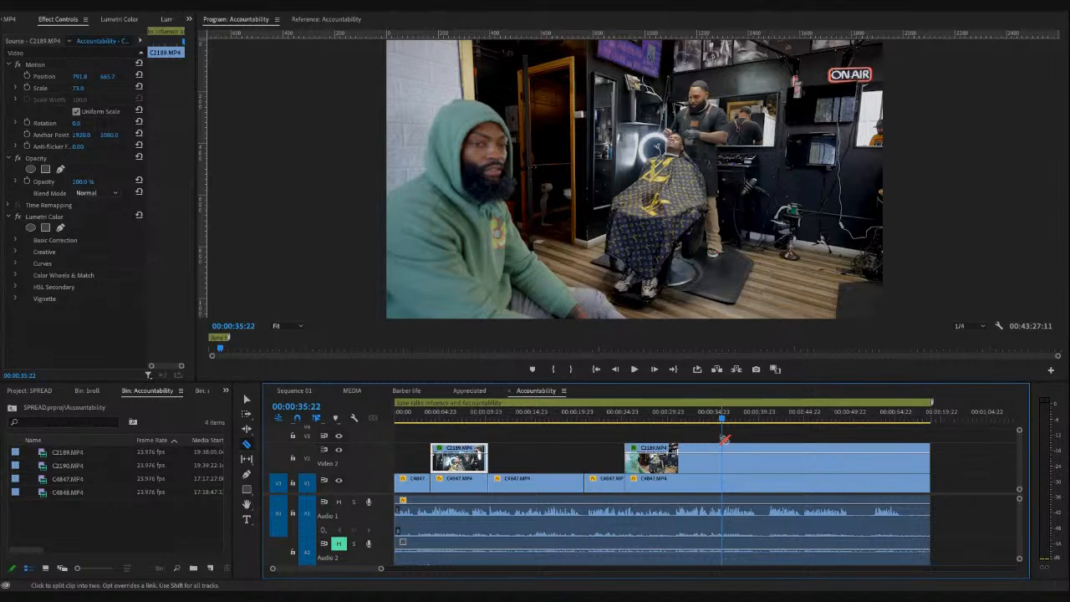
{"action": "left_click", "coordinate": [726, 458]}
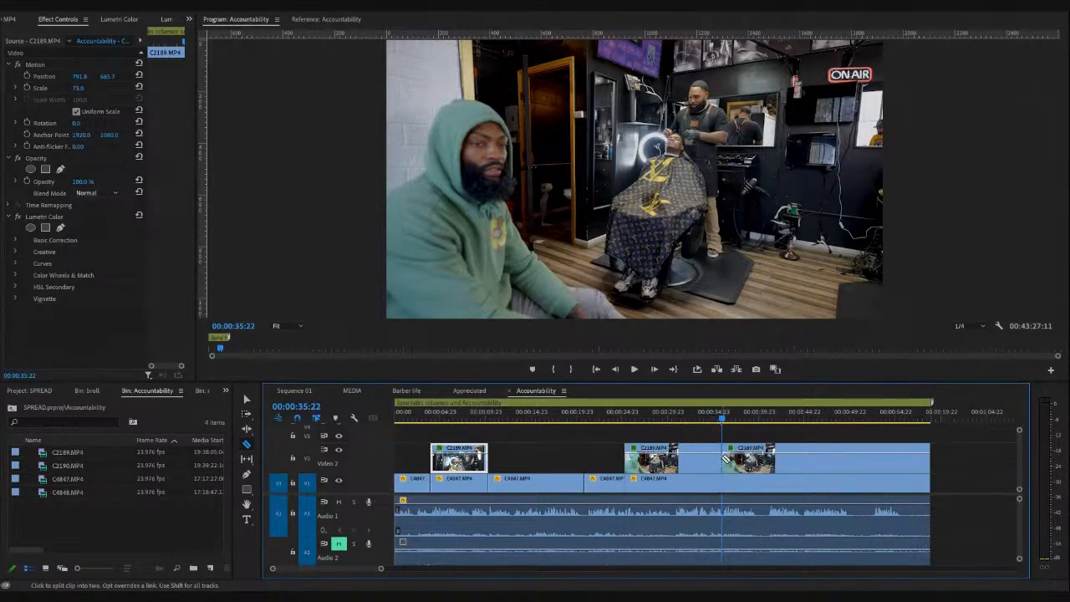
{"action": "key", "text": "shift+r"}
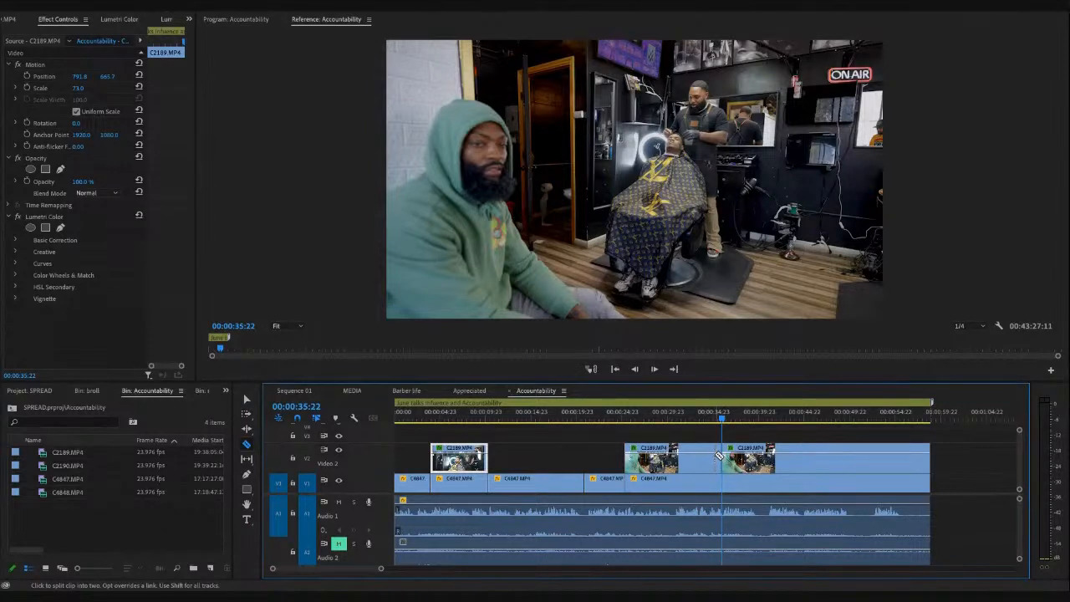
{"action": "key", "text": "v"}
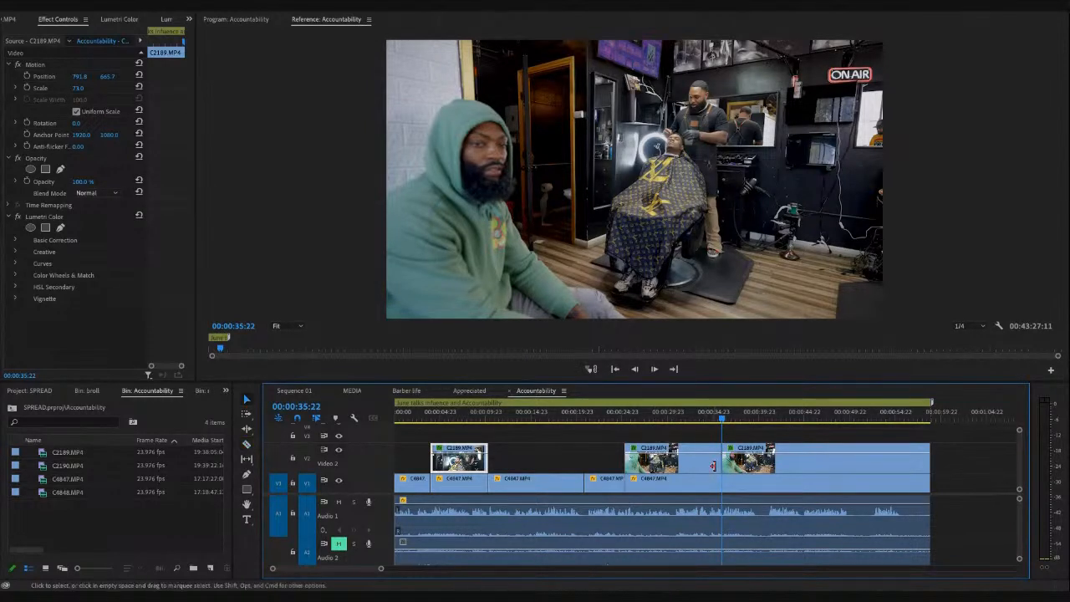
{"action": "left_click", "coordinate": [744, 465]}
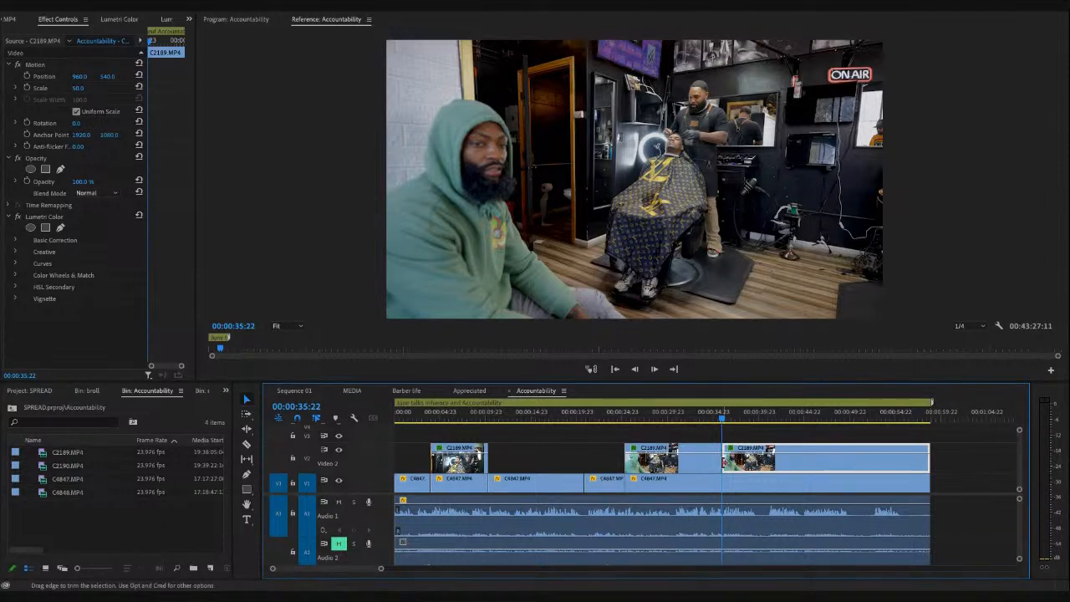
{"action": "left_click_drag", "start_coordinate": [724, 461], "coordinate": [761, 460]}
- Play the transitions from 00:00:34:11 and trim the third C2189.MP4 cutaway's start to just after 00:00:40:05
{"action": "left_click", "coordinate": [709, 420]}
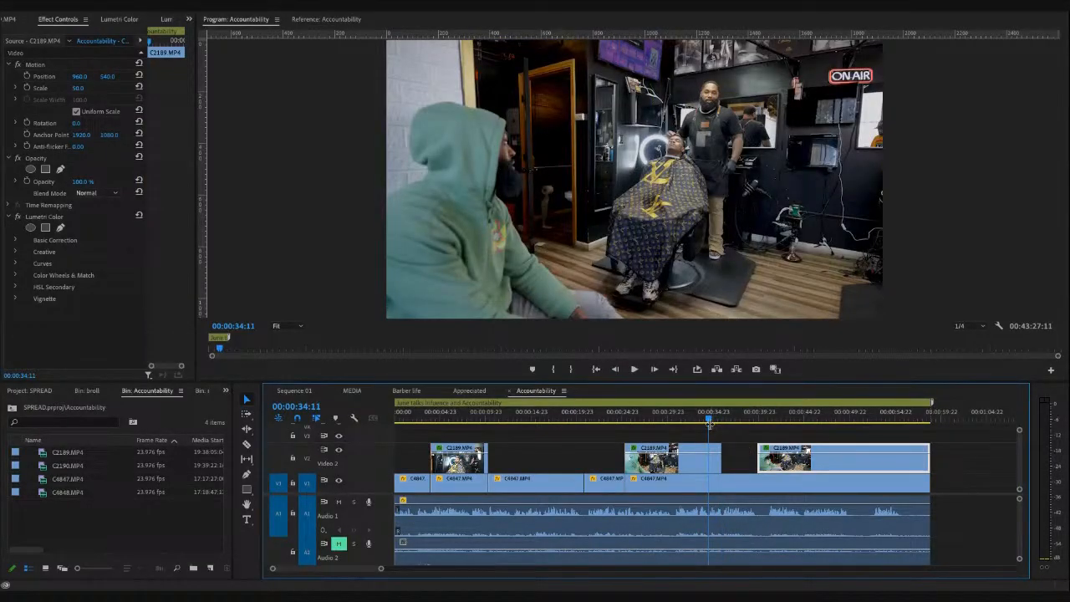
{"action": "key", "text": "space"}
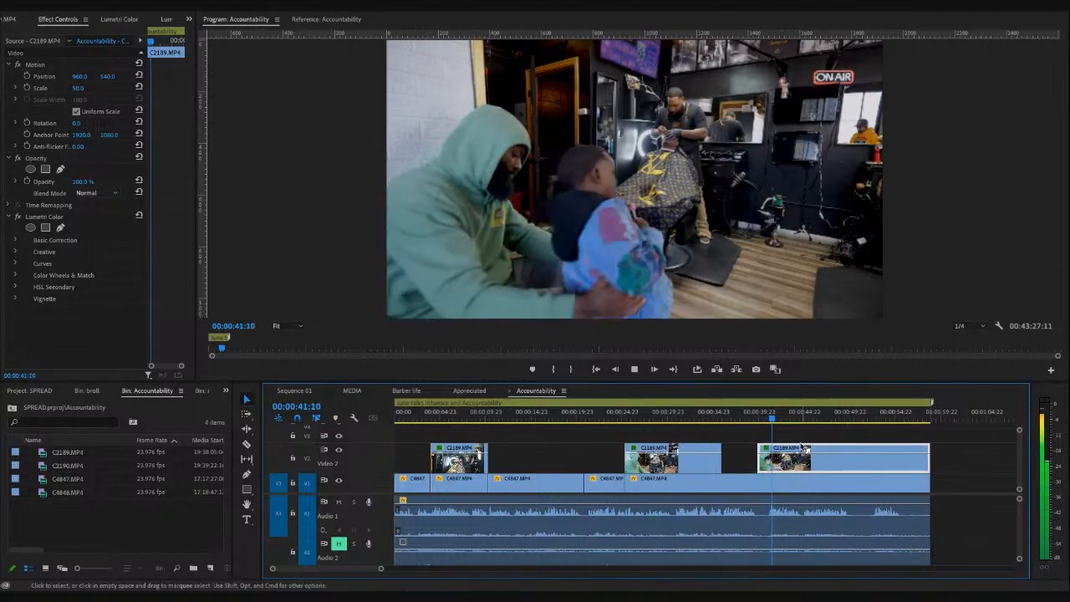
{"action": "left_click", "coordinate": [757, 418]}
{"action": "key", "text": "space"}
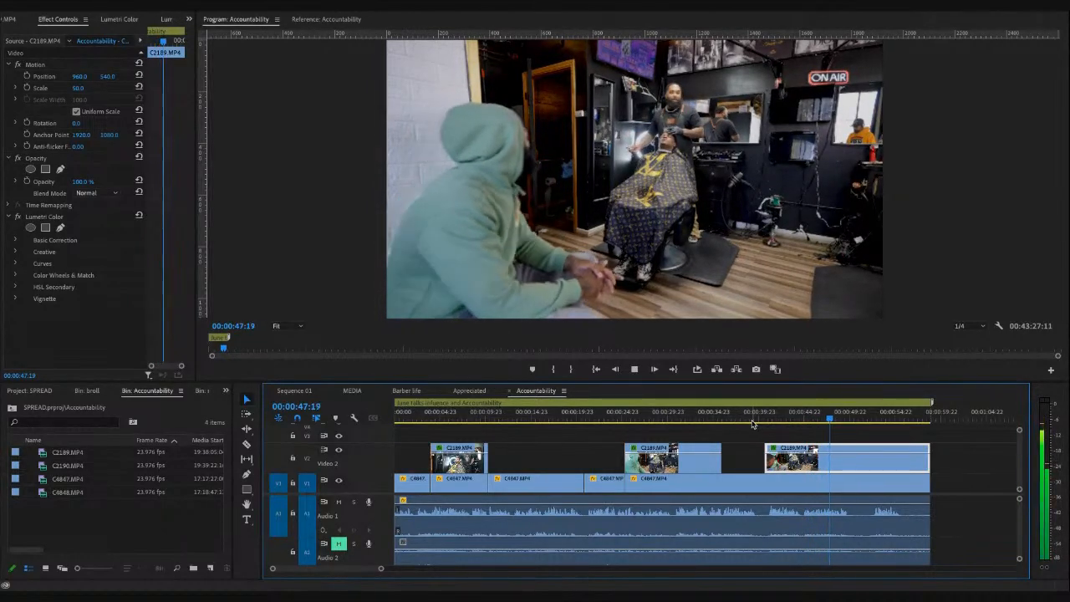
- Split the third C2189.MP4 cutaway at 00:00:44:17, trim the remaining piece to start near 00:00:50, and replay from 00:00:40:05
{"action": "left_click_drag", "start_coordinate": [752, 424], "coordinate": [773, 420]}
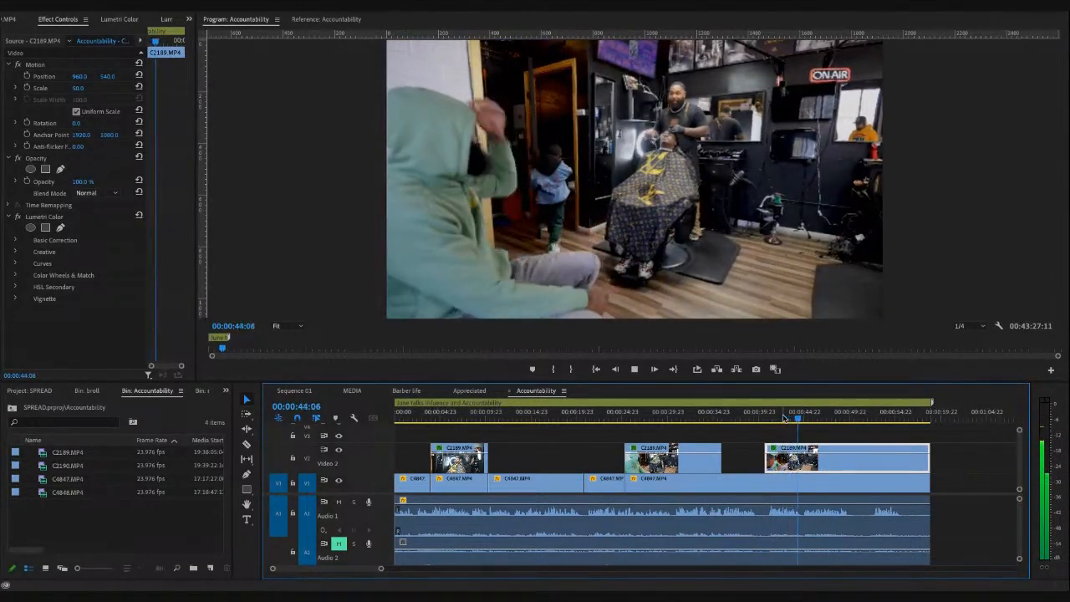
{"action": "key", "text": "space"}
{"action": "key", "text": "c"}
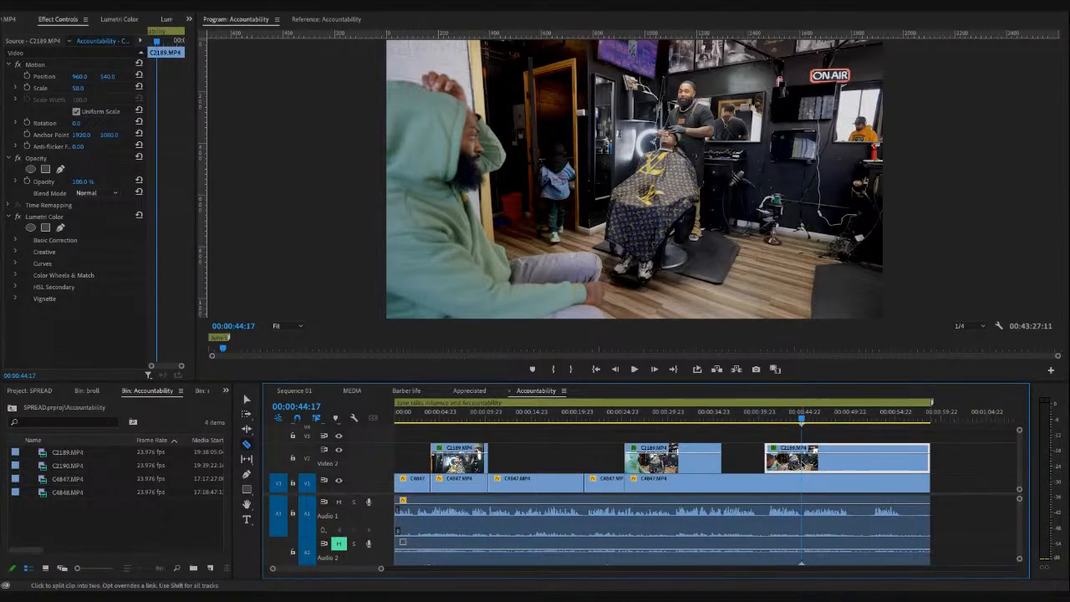
{"action": "left_click", "coordinate": [804, 460]}
{"action": "key", "text": "v"}
{"action": "left_click_drag", "start_coordinate": [803, 460], "coordinate": [852, 460]}
{"action": "left_click", "coordinate": [761, 416]}
{"action": "key", "text": "space"}
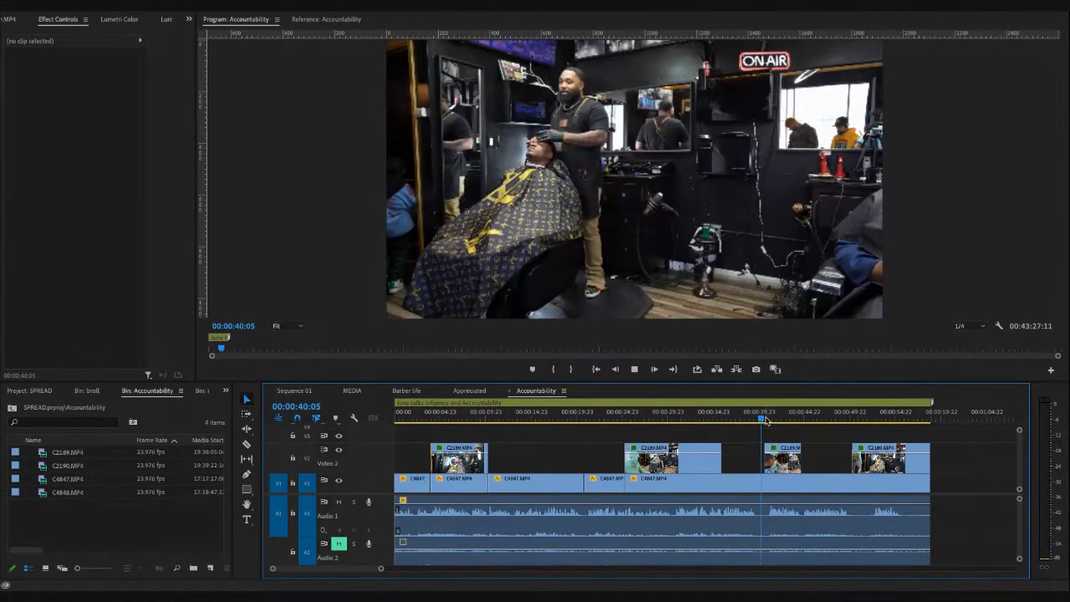
- Split the wide C4847.MP4 clip at both edges of the gap between the third and last C2189.MP4 cutaways
{"action": "key", "text": "c"}
{"action": "left_click", "coordinate": [803, 481]}
{"action": "left_click", "coordinate": [851, 482]}
{"action": "key", "text": "v"}
- Punch in on the C4847.MP4 piece between the last two cutaways with scale 79 and position 1259.5, 740.5
{"action": "left_click", "coordinate": [836, 481]}
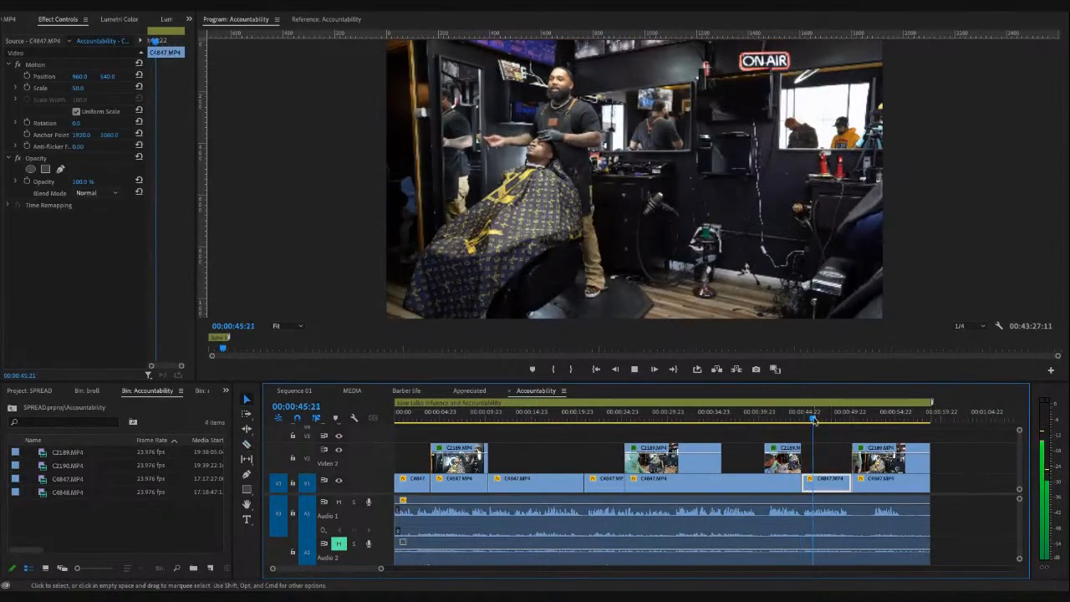
{"action": "left_click_drag", "start_coordinate": [81, 87], "coordinate": [80, 91]}
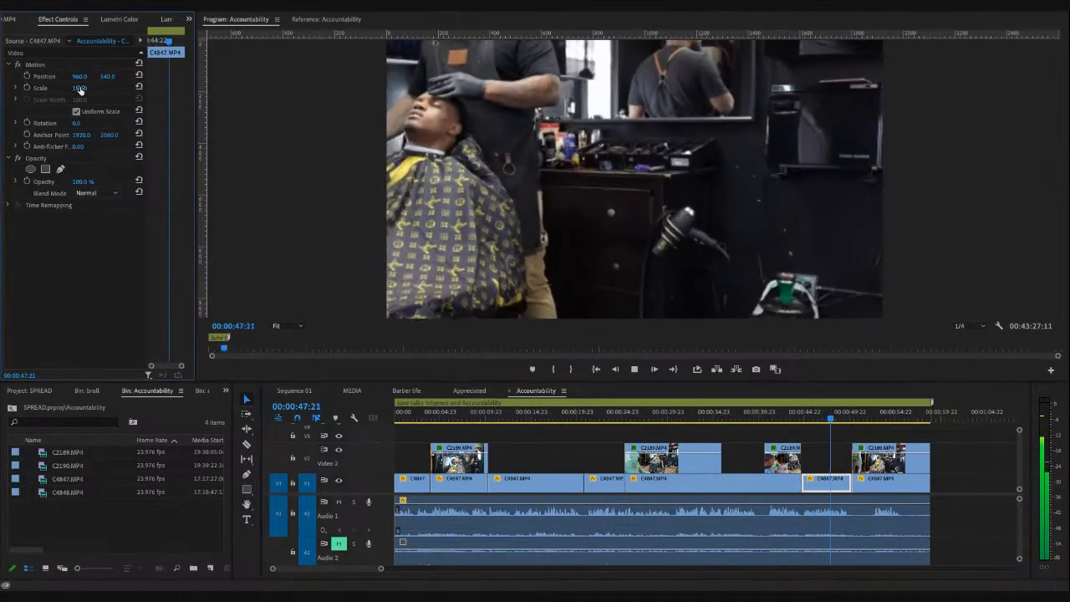
{"action": "key", "text": "space"}
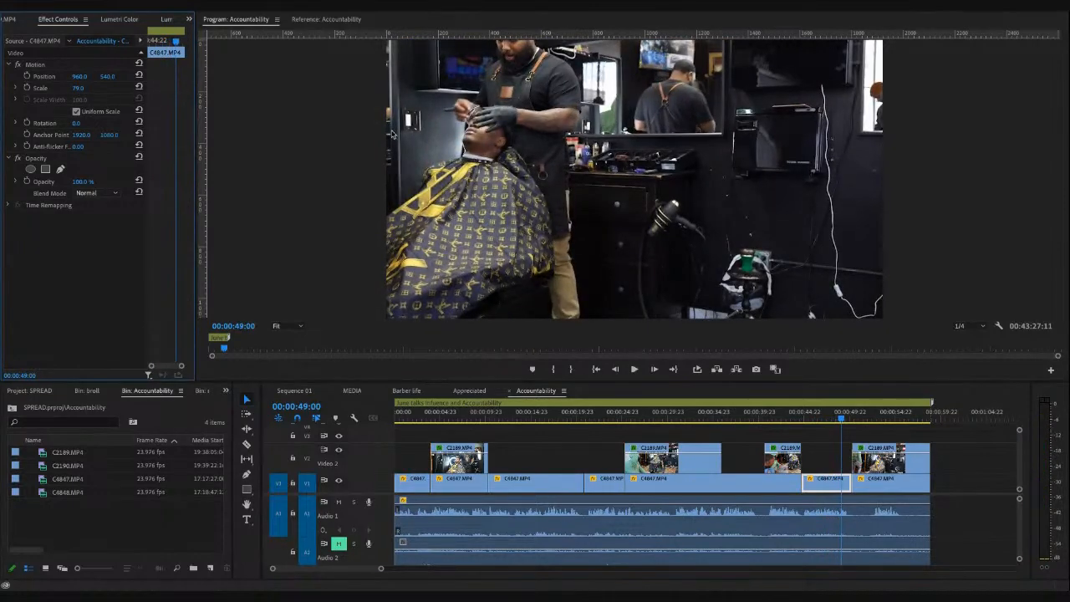
{"action": "left_click", "coordinate": [37, 65]}
{"action": "left_click_drag", "start_coordinate": [474, 98], "coordinate": [548, 148]}
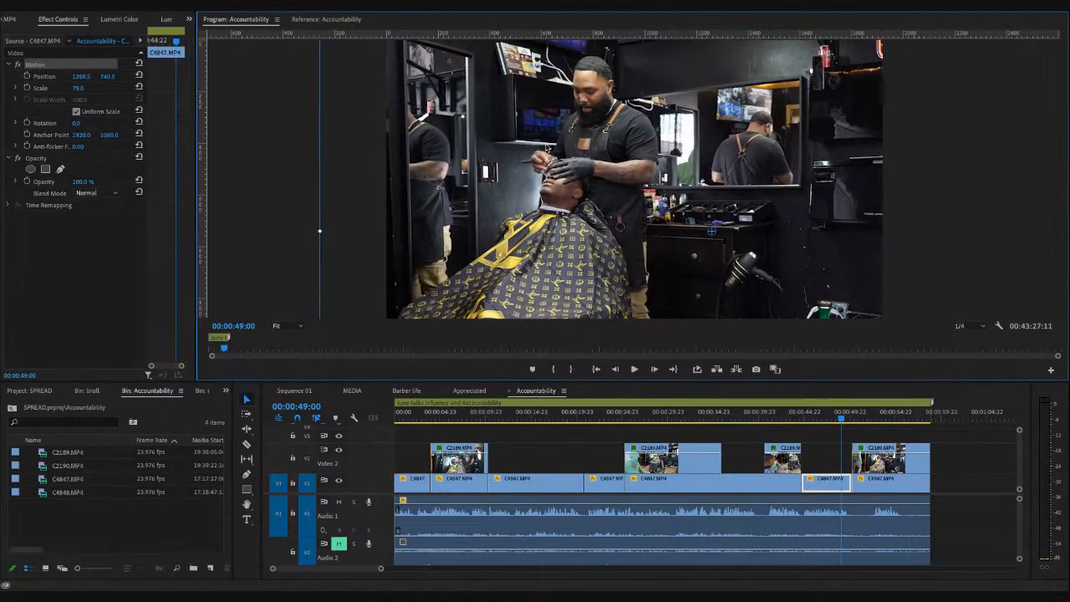
- Play the Accountability cutaways and punch-ins from around 00:00:22:16 through to 00:00:58:00
{"action": "left_click", "coordinate": [674, 418]}
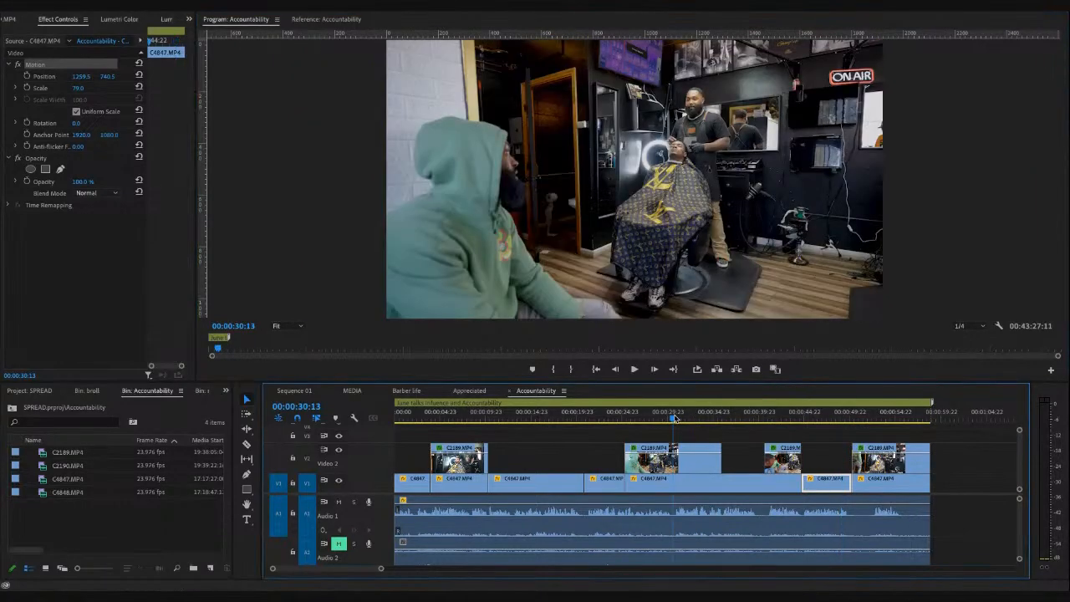
{"action": "key", "text": "space"}
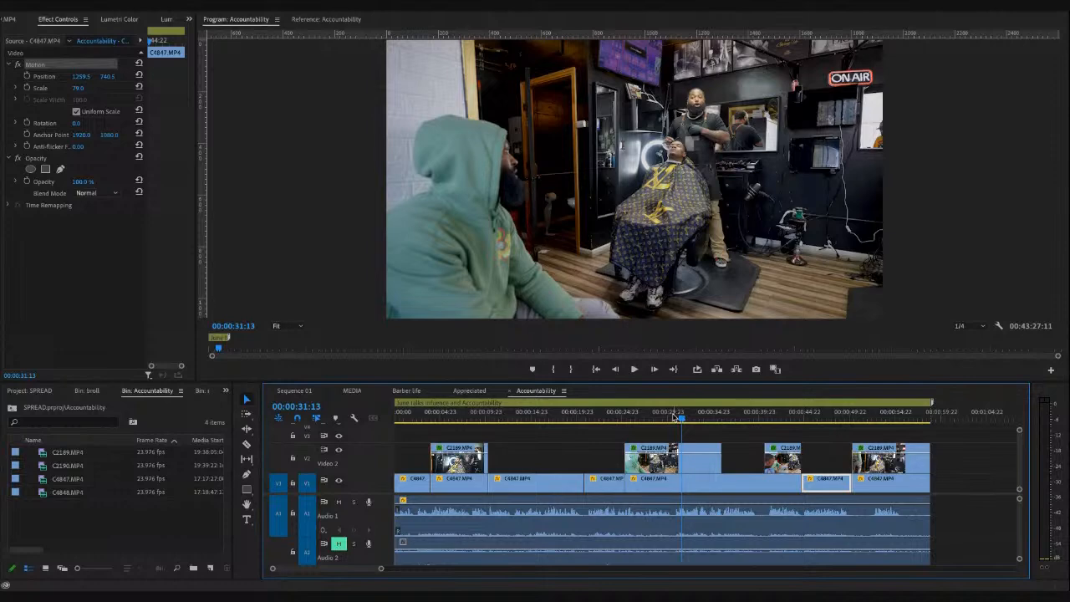
{"action": "left_click_drag", "start_coordinate": [650, 413], "coordinate": [601, 417]}
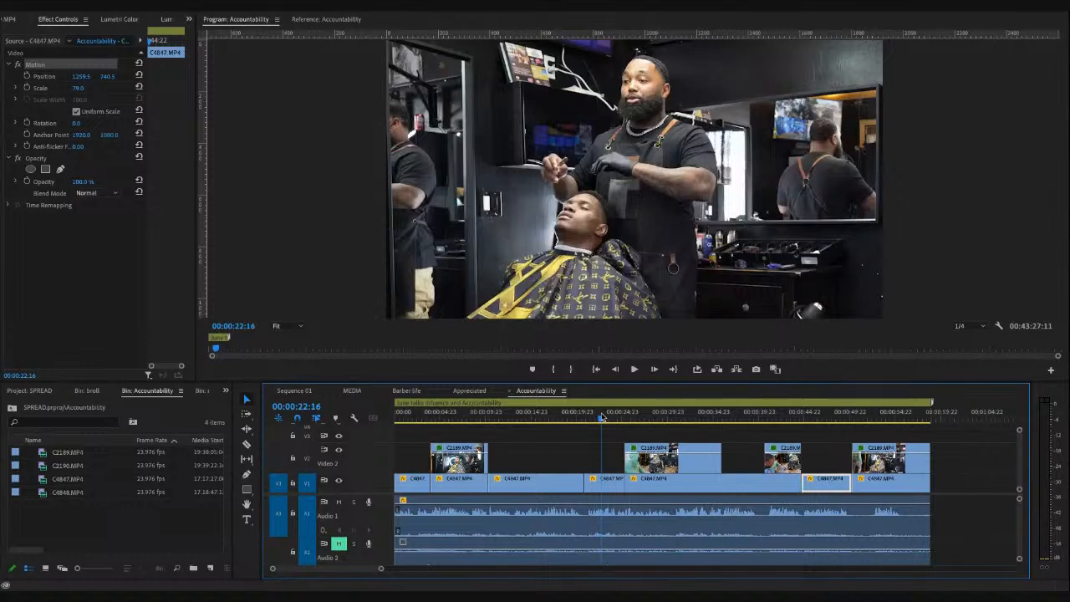
{"action": "key", "text": "space"}
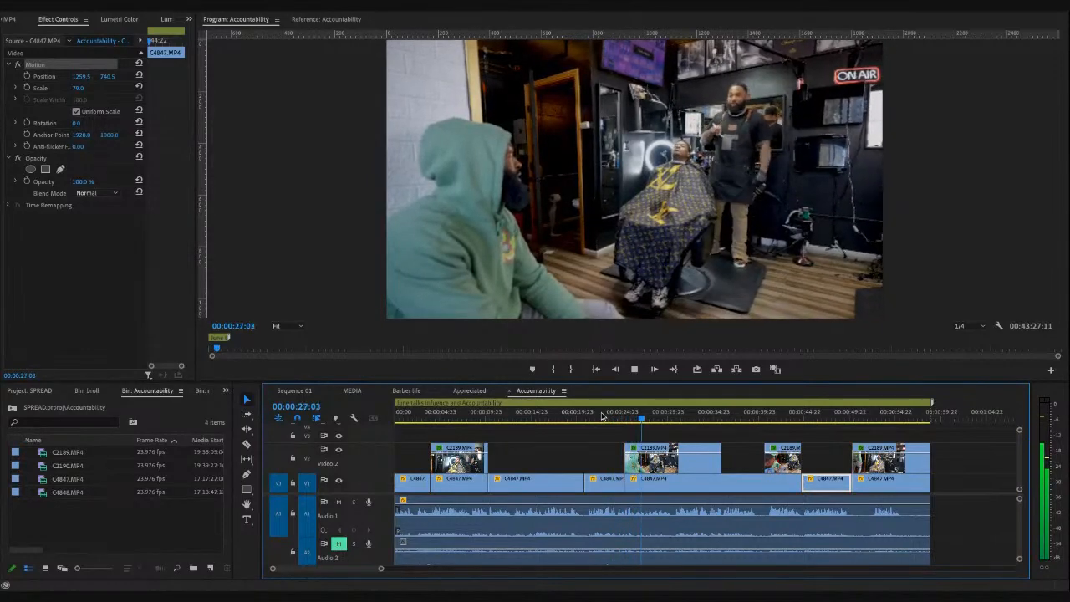
{"action": "key", "text": "space"}
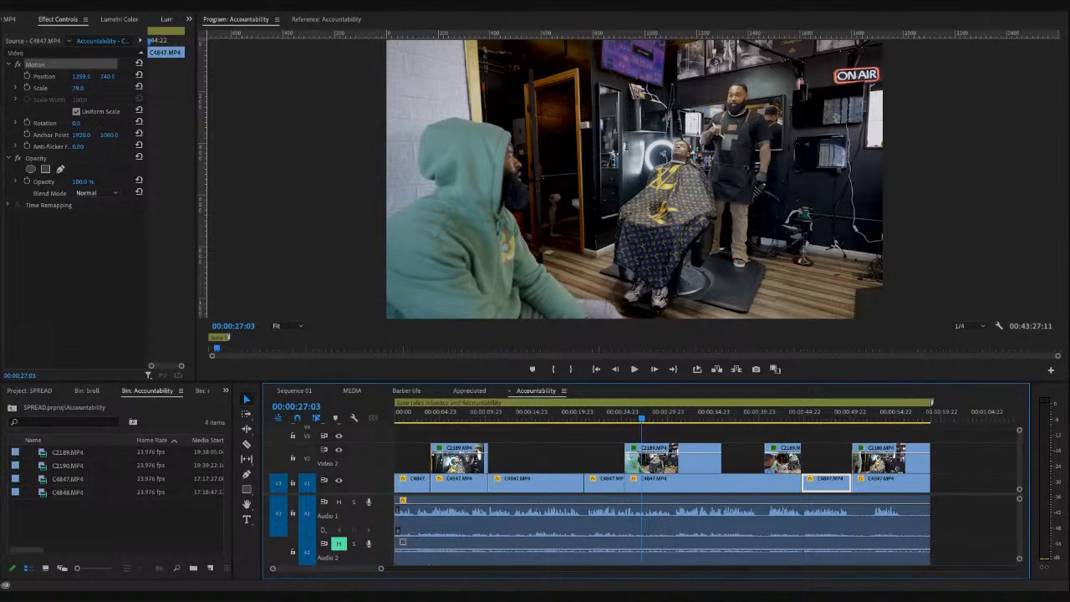
{"action": "left_click", "coordinate": [669, 425]}
{"action": "key", "text": "space"}
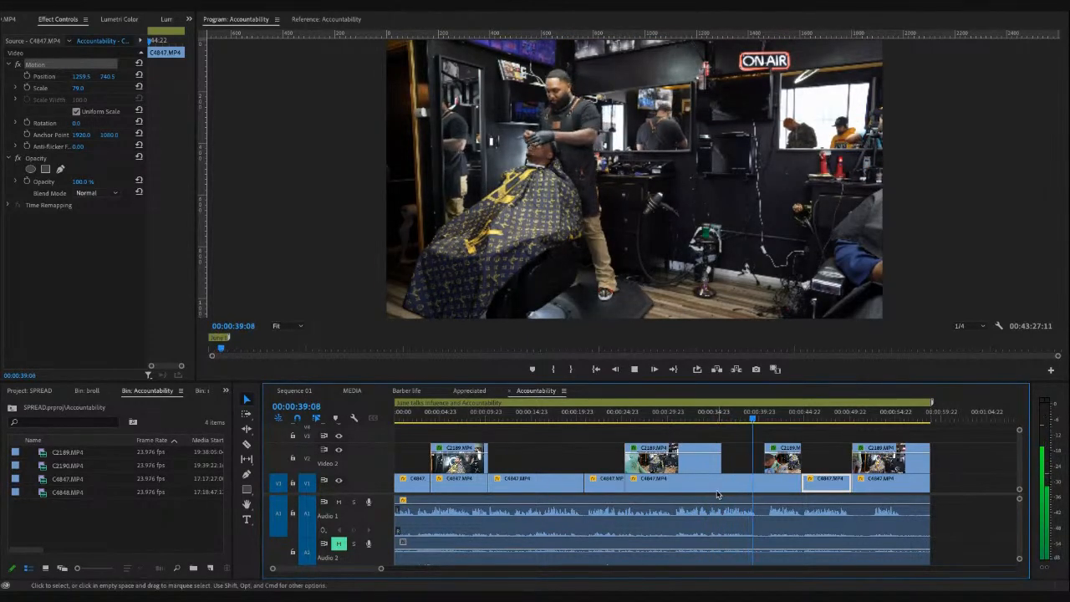
{"action": "key", "text": "space"}
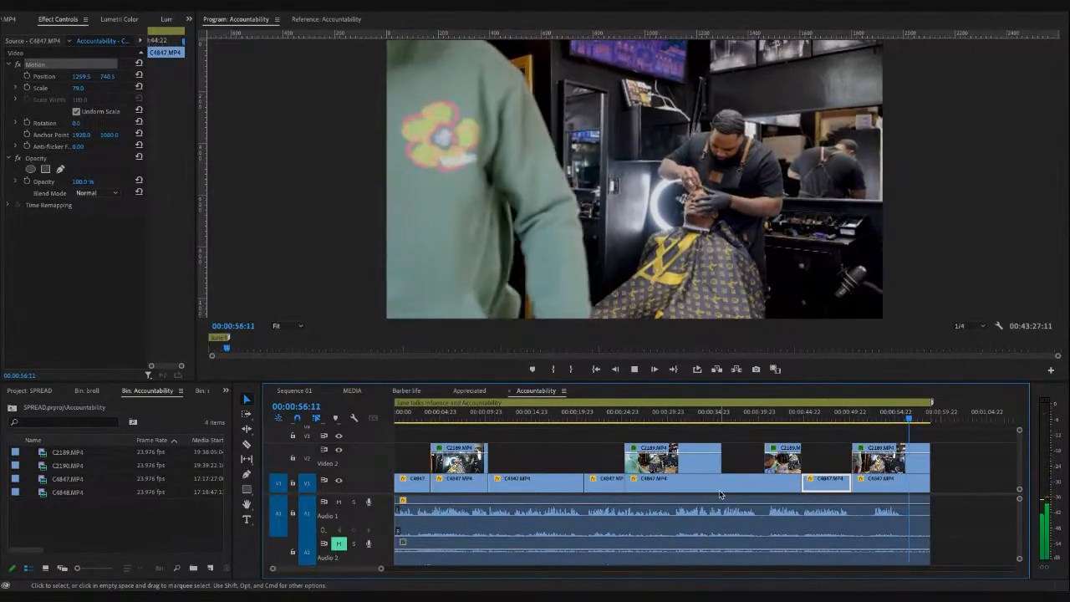
{"action": "key", "text": "space"}
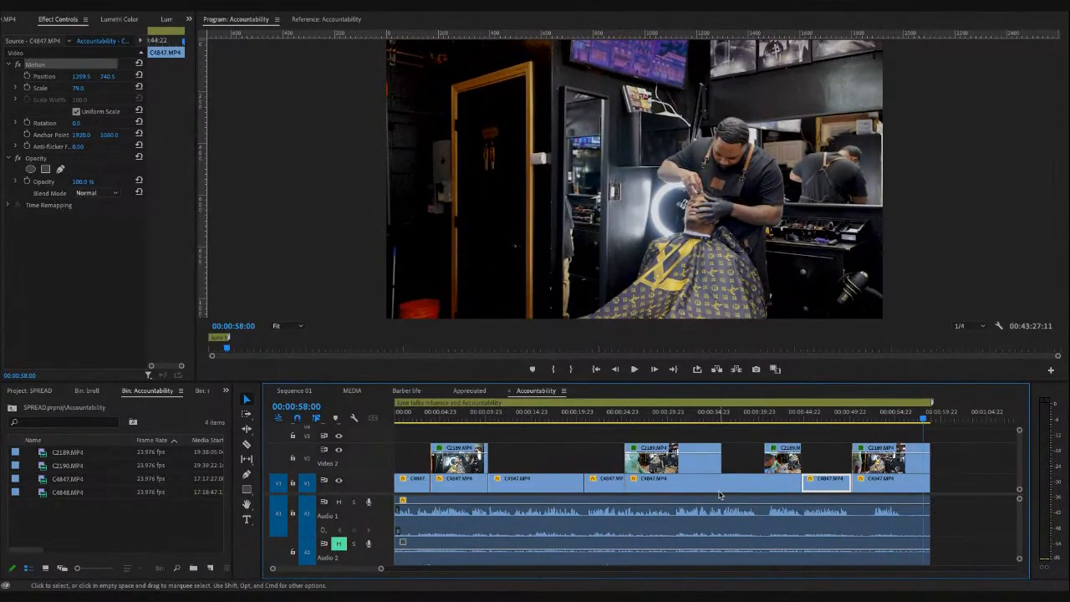
- View the whole sequence, play the edit from the beginning to 00:00:34:07, and replay the wide cutaway around 00:00:29:03 to 00:00:32:00
{"action": "key", "text": "shift+4"}
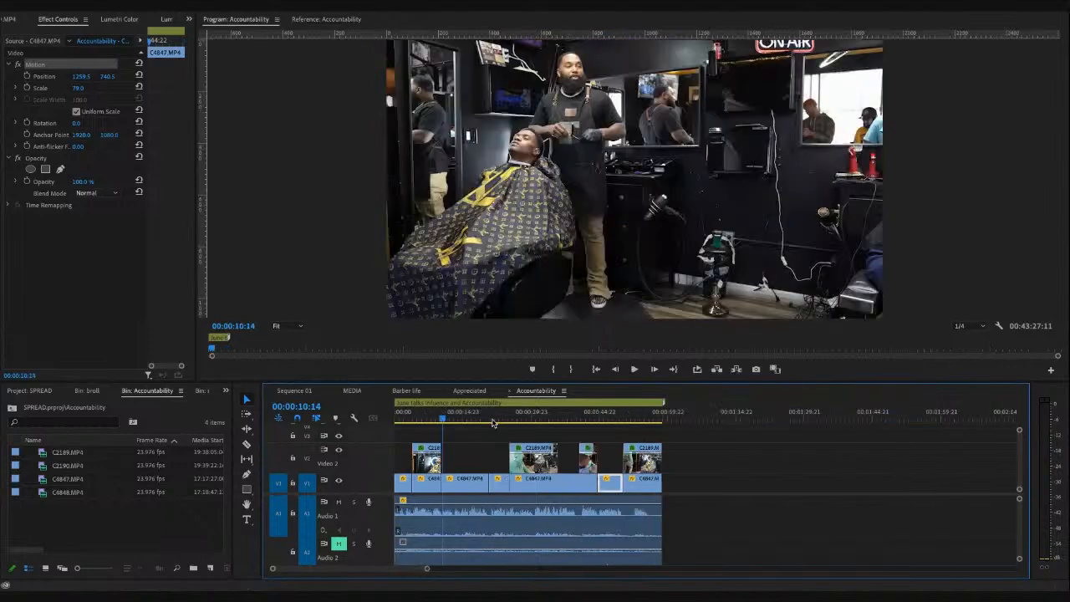
{"action": "key", "text": "minus"}
{"action": "key", "text": "minus"}
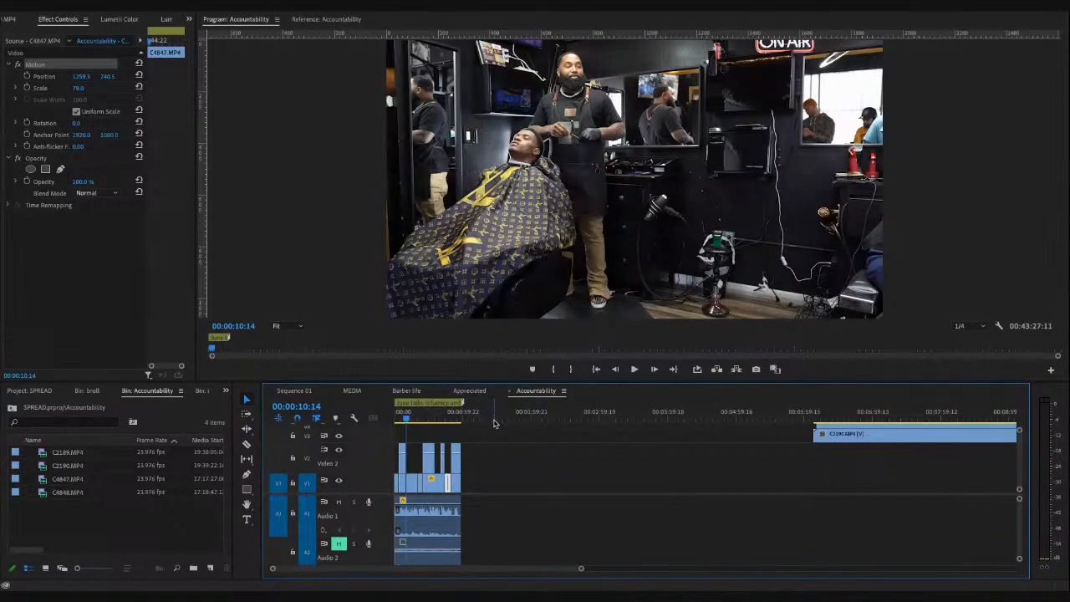
{"action": "left_click", "coordinate": [429, 418]}
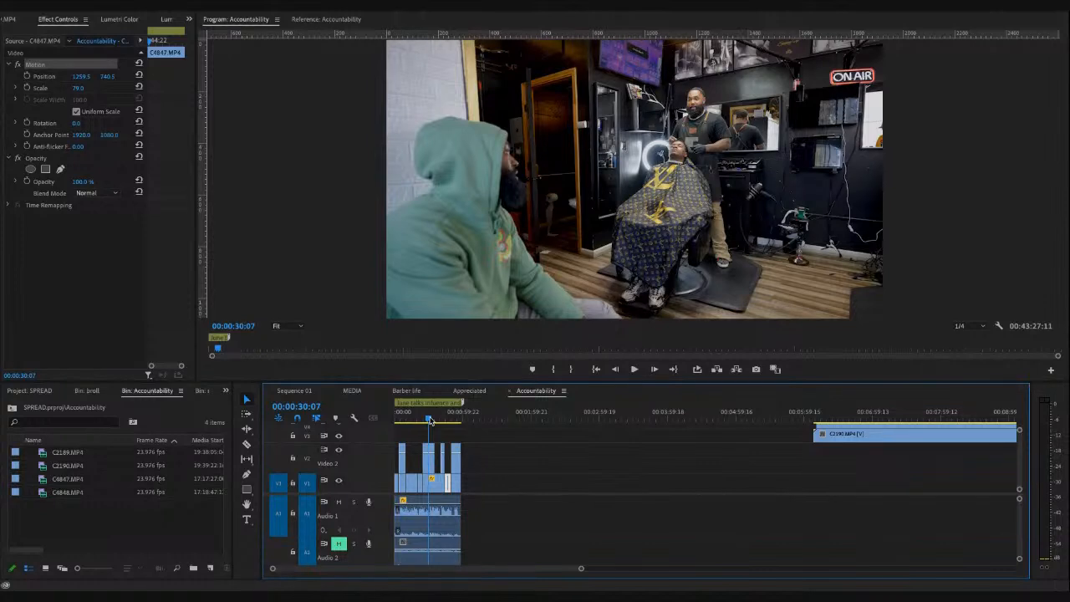
{"action": "left_click", "coordinate": [429, 421]}
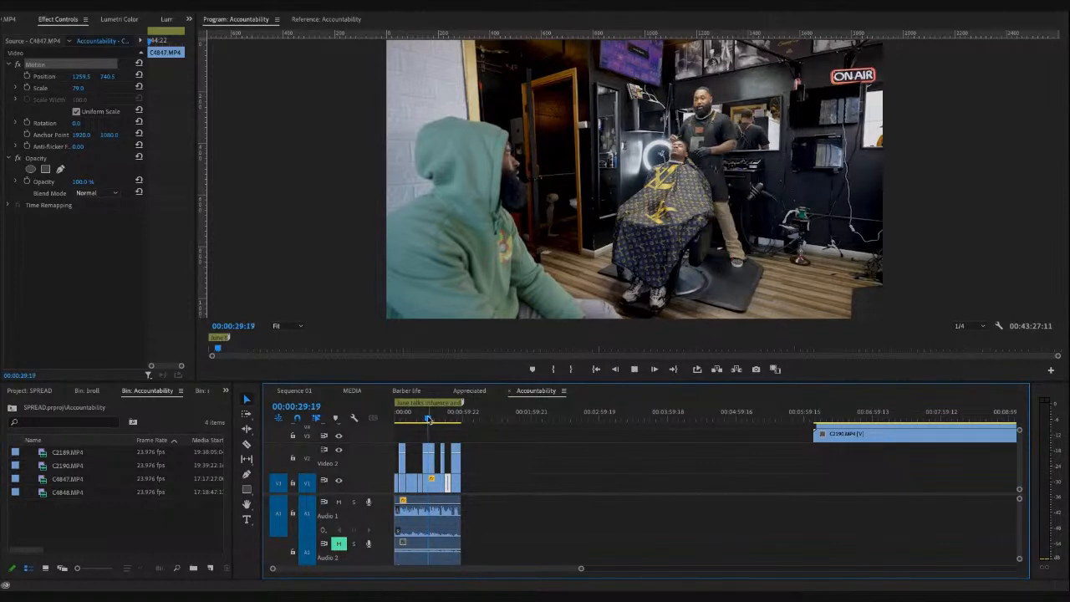
{"action": "left_click", "coordinate": [404, 420]}
{"action": "left_click_drag", "start_coordinate": [404, 421], "coordinate": [387, 421]}
{"action": "key", "text": "space"}
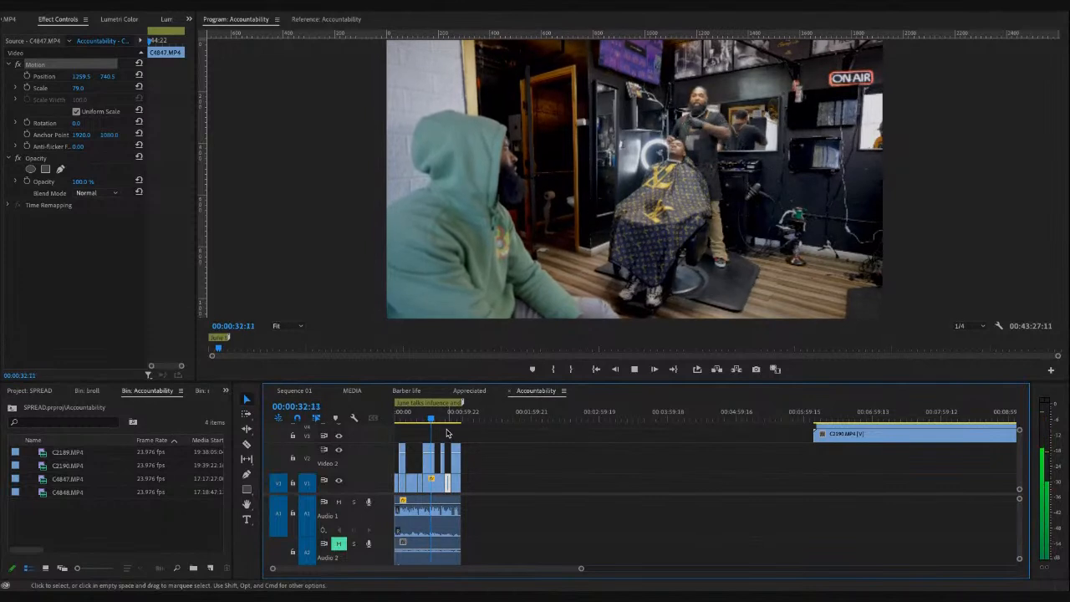
{"action": "key", "text": "space"}
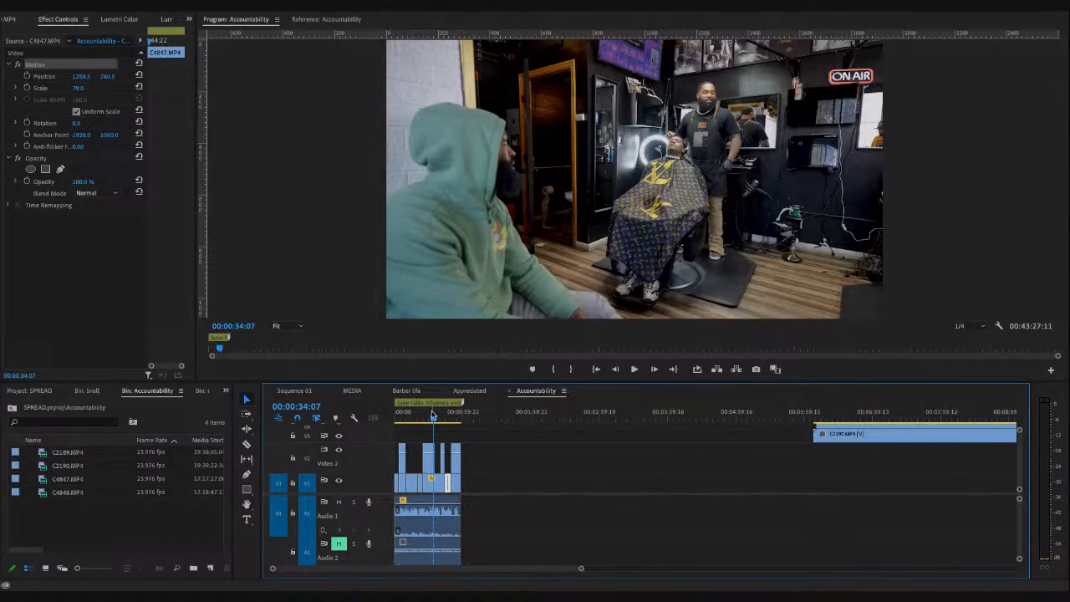
{"action": "left_click", "coordinate": [428, 417]}
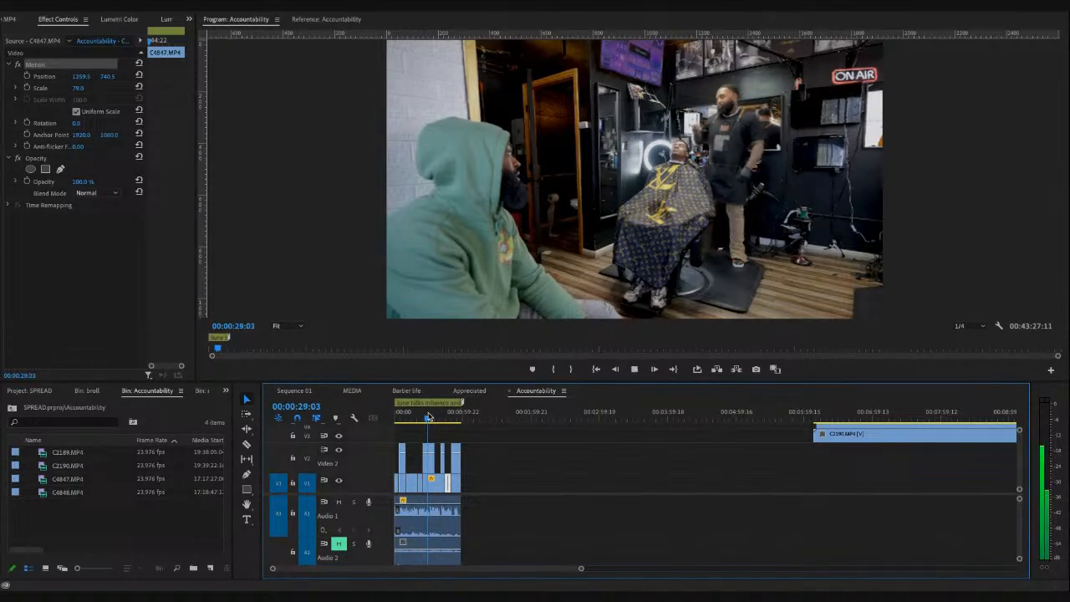
{"action": "key", "text": "space"}
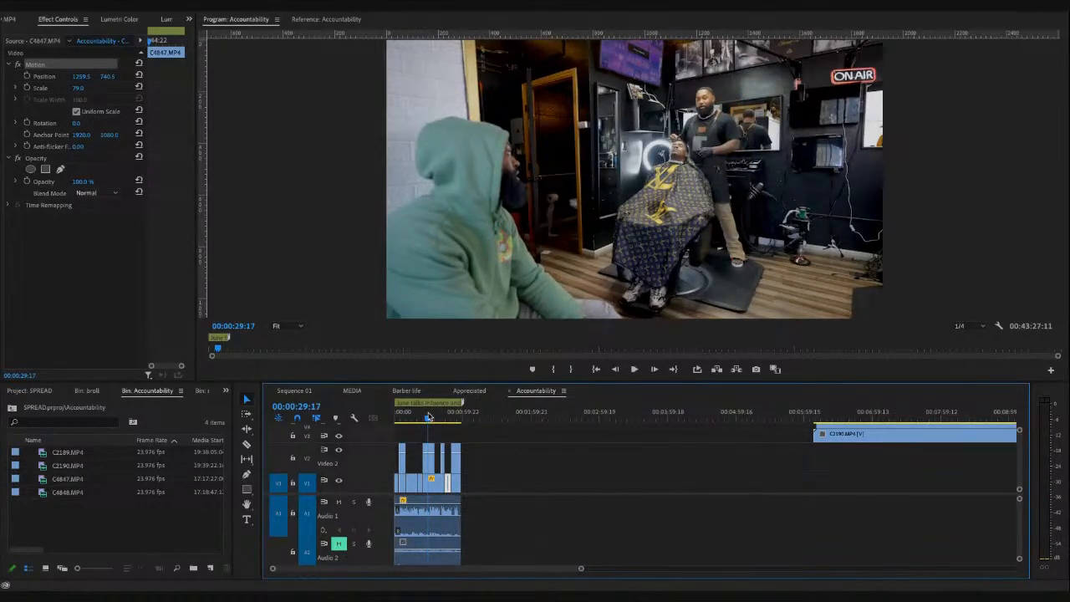
{"action": "key", "text": "space"}
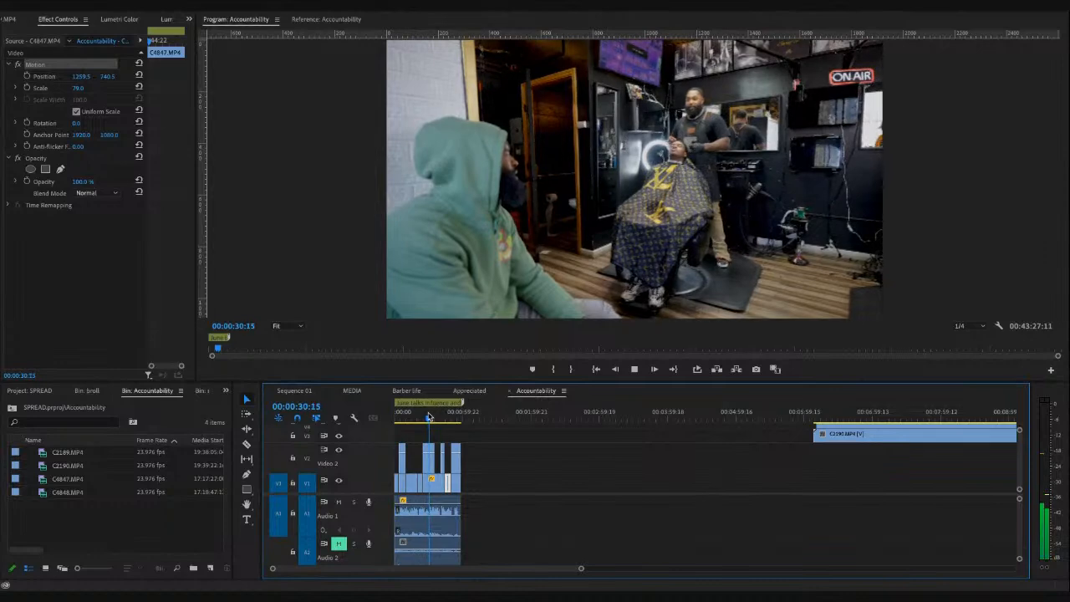
{"action": "key", "text": "space"}
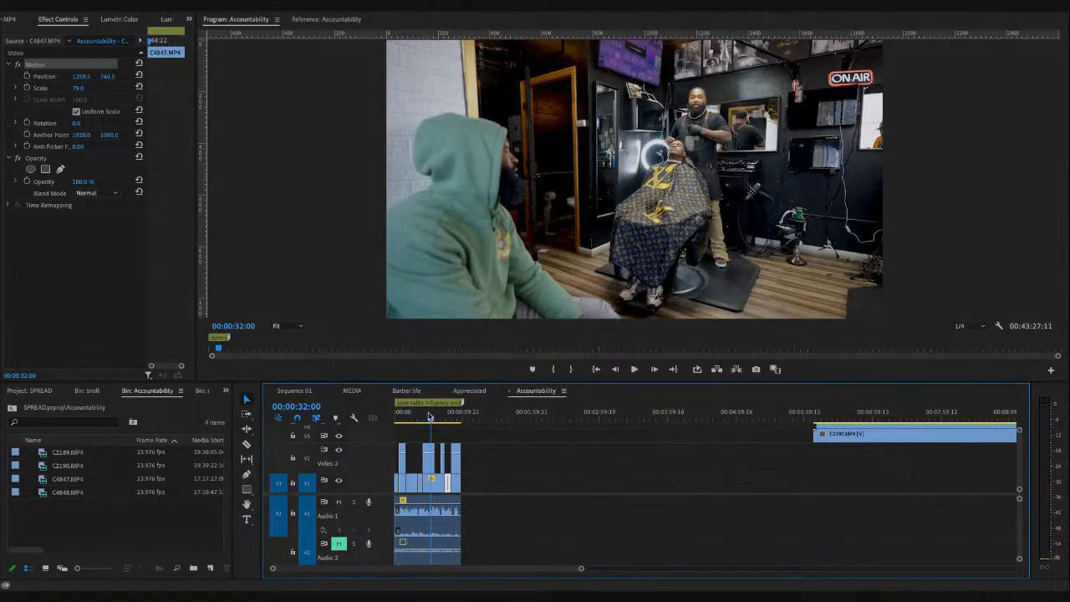
- Open the Appreciated sequence and play it from the start to 00:00:29:19
{"action": "key", "text": "shift+4"}
{"action": "left_click", "coordinate": [473, 391]}
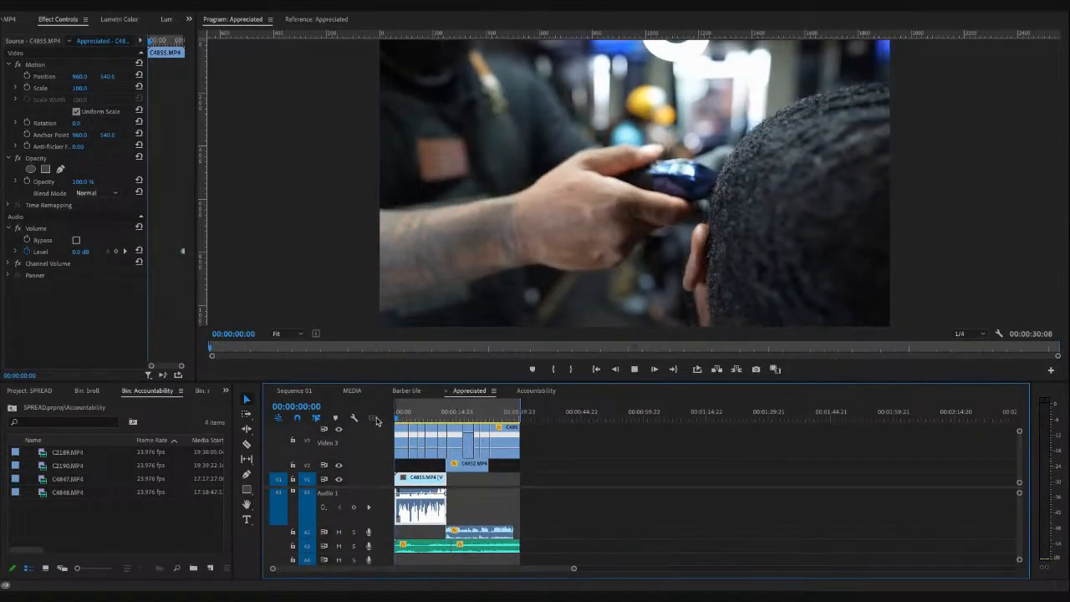
{"action": "key", "text": "space"}
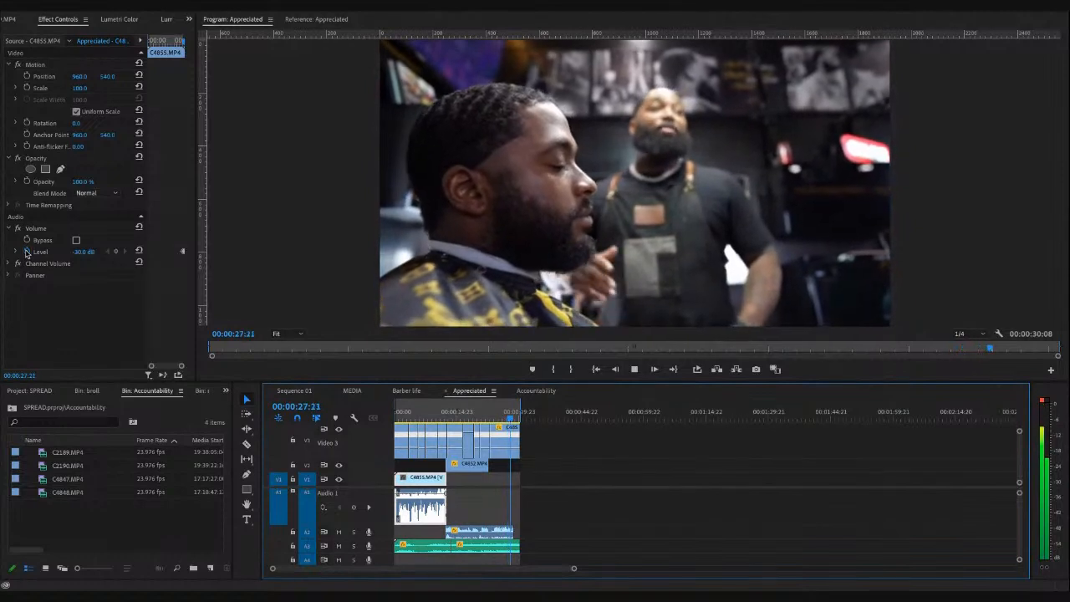
{"action": "key", "text": "space"}
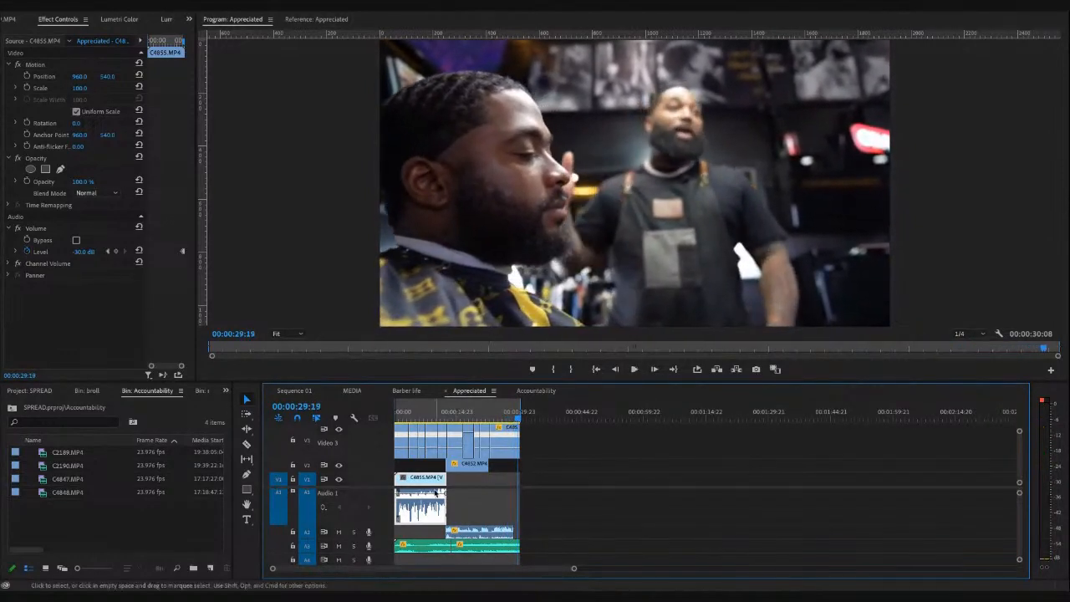
- Select the C4852.MP4 clip with its audio on the second audio track, inspect the clip layout closer, and play the opening briefly
{"action": "left_click", "coordinate": [472, 517]}
{"action": "left_click", "coordinate": [478, 536]}
{"action": "scroll", "coordinate": [479, 535], "scroll_direction": "up", "scroll_amount": 4}
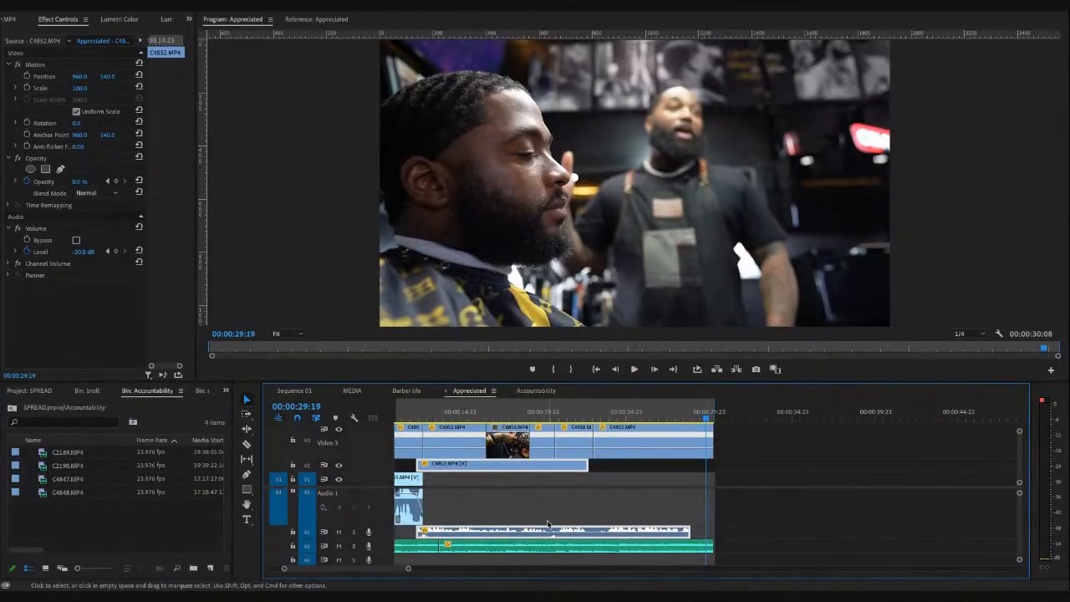
{"action": "key", "text": "shift+4"}
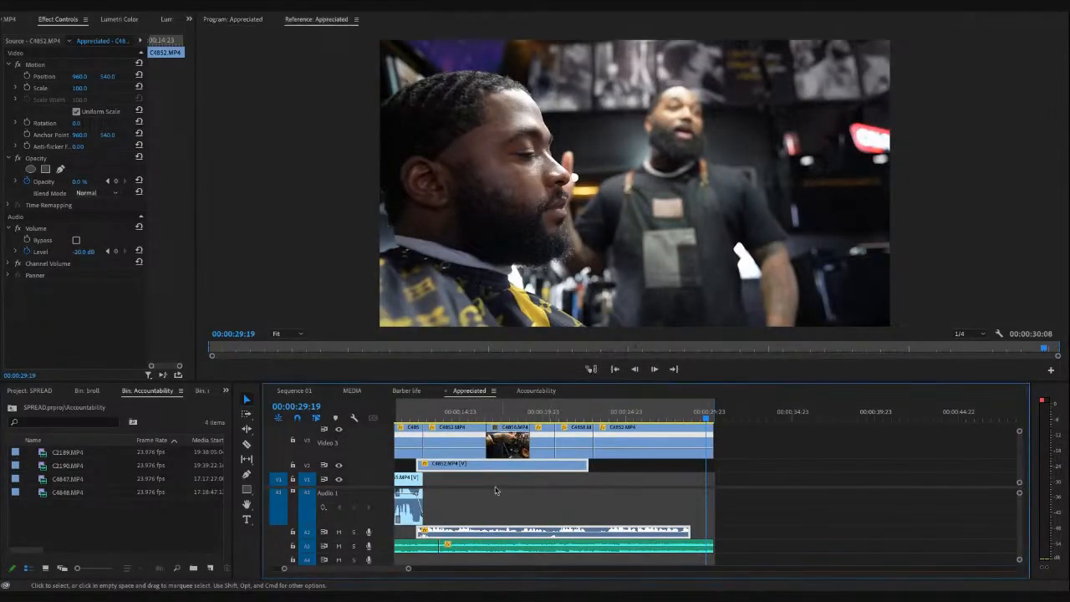
{"action": "scroll", "coordinate": [417, 414], "scroll_direction": "left", "scroll_amount": 2}
{"action": "scroll", "coordinate": [417, 414], "scroll_direction": "up", "scroll_amount": 2}
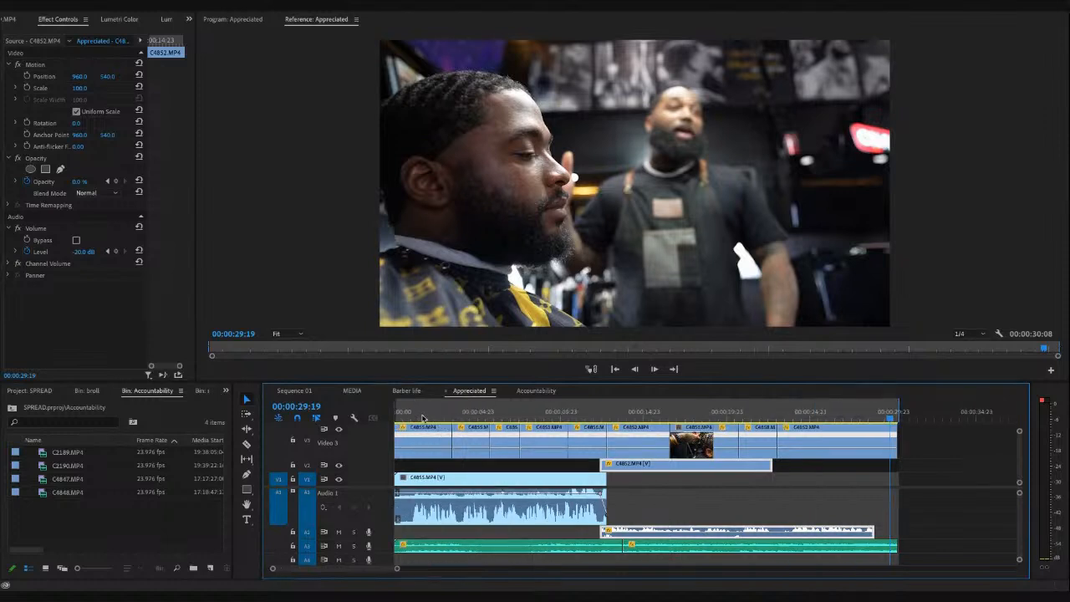
{"action": "left_click_drag", "start_coordinate": [414, 418], "coordinate": [381, 420]}
{"action": "key", "text": "space"}
{"action": "key", "text": "space"}
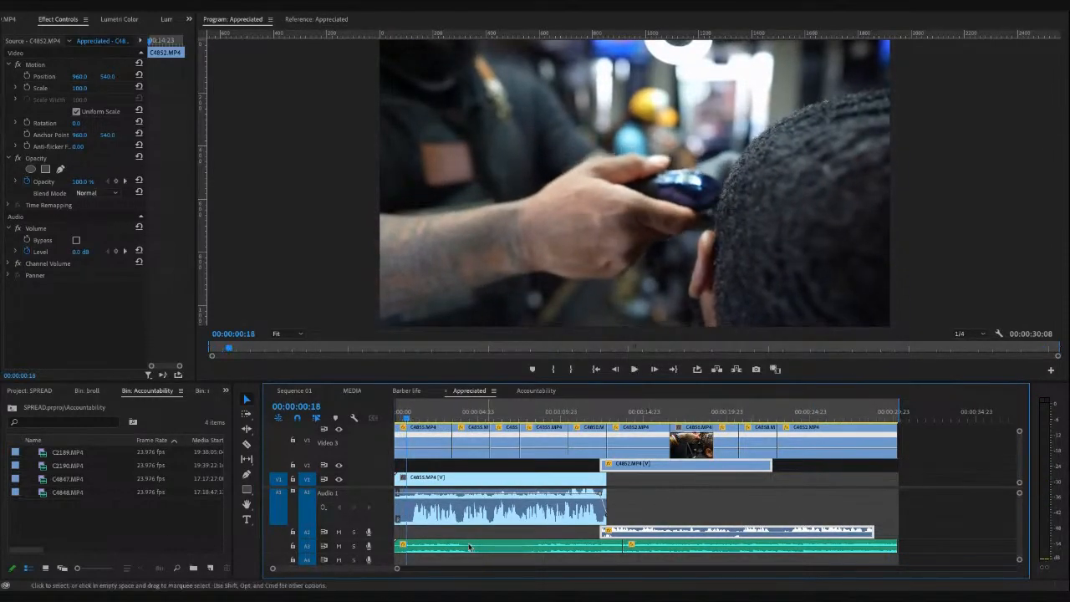
- Set the C4852.MP4 clip's volume keyframe at 00:00:27:07 to -2 dB and return the playhead to the sequence start
{"action": "scroll", "coordinate": [381, 533], "scroll_direction": "up", "scroll_amount": 1}
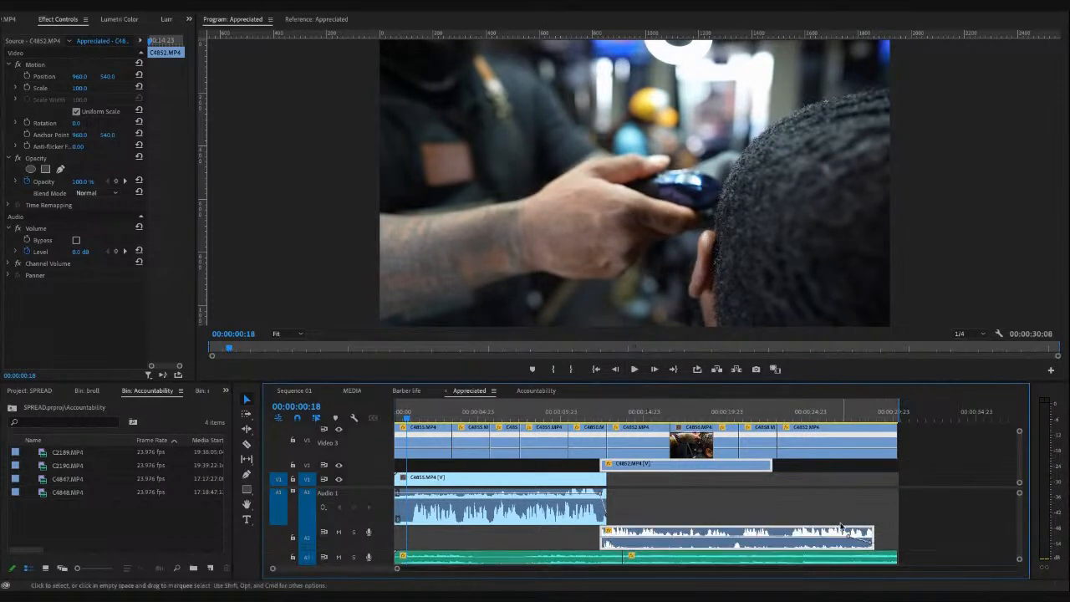
{"action": "left_click", "coordinate": [852, 416]}
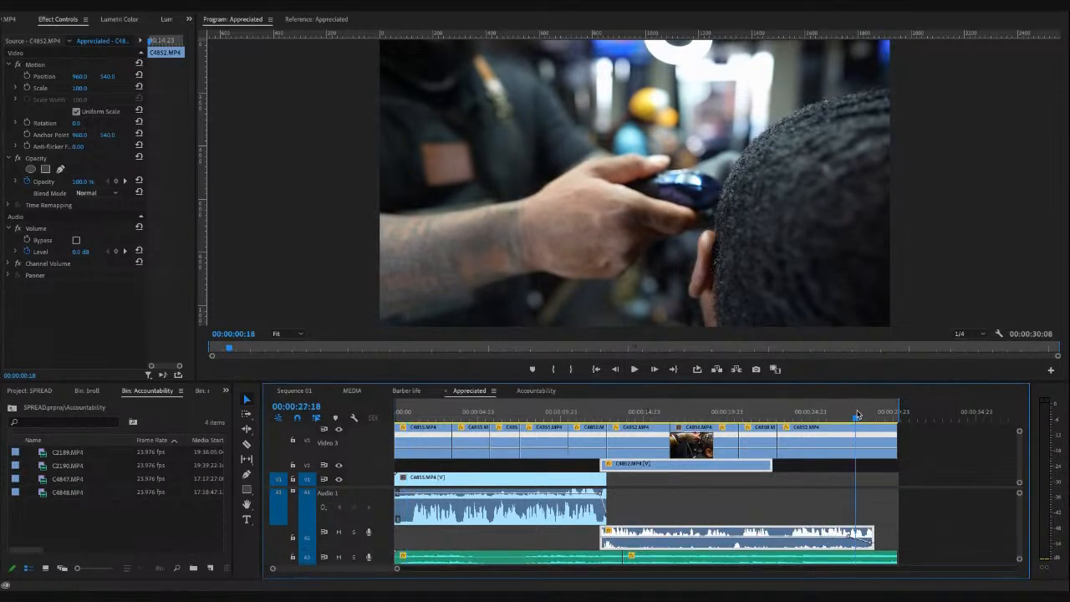
{"action": "left_click_drag", "start_coordinate": [854, 415], "coordinate": [850, 416]}
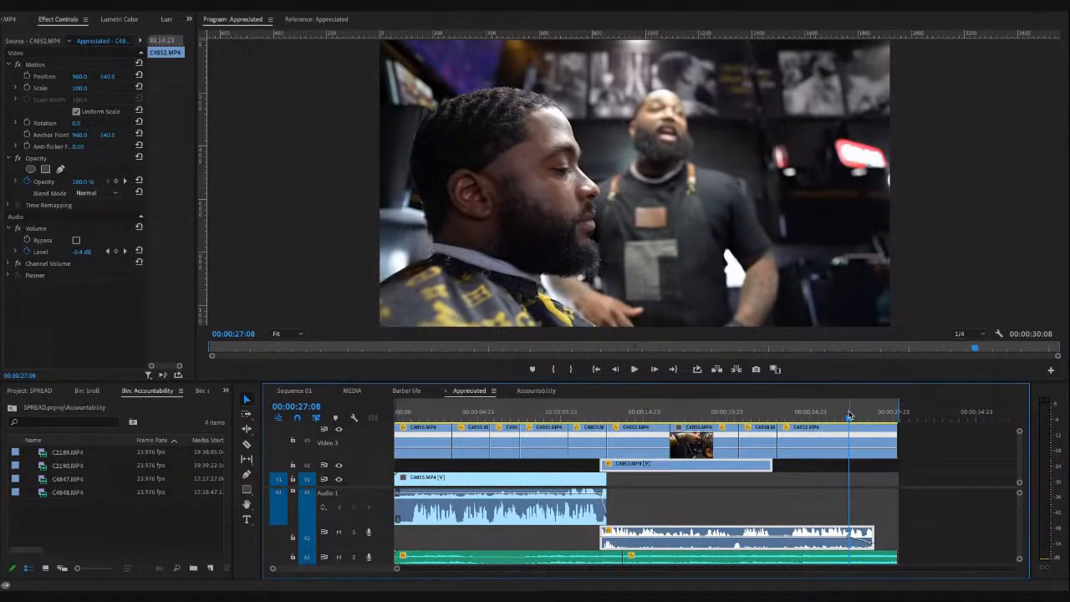
{"action": "left_click_drag", "start_coordinate": [849, 415], "coordinate": [848, 417]}
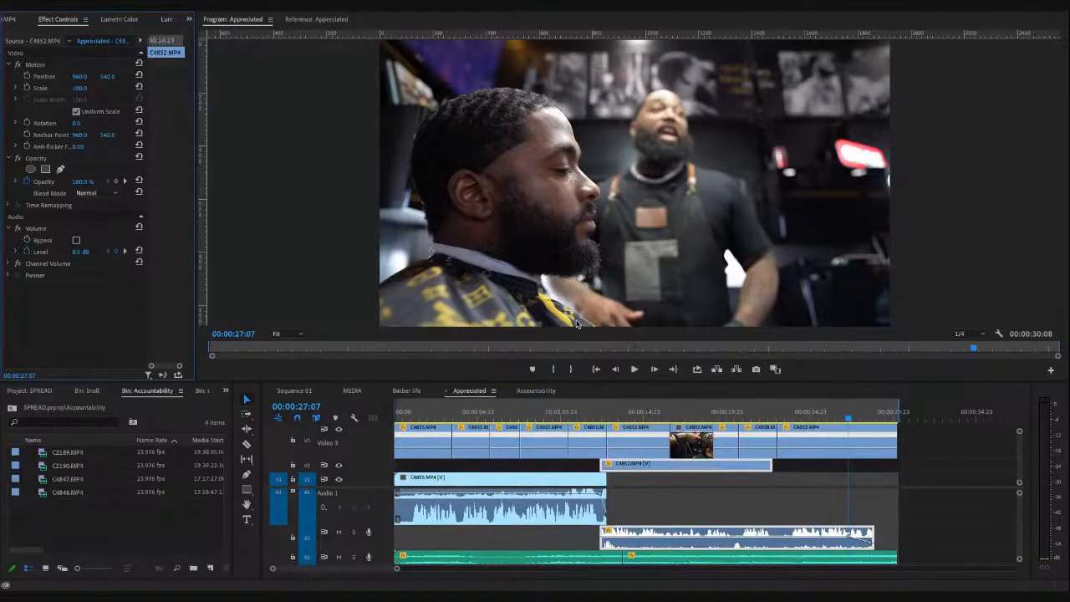
{"action": "left_click", "coordinate": [82, 252]}
{"action": "type", "text": "-2"}
{"action": "key", "text": "Return"}
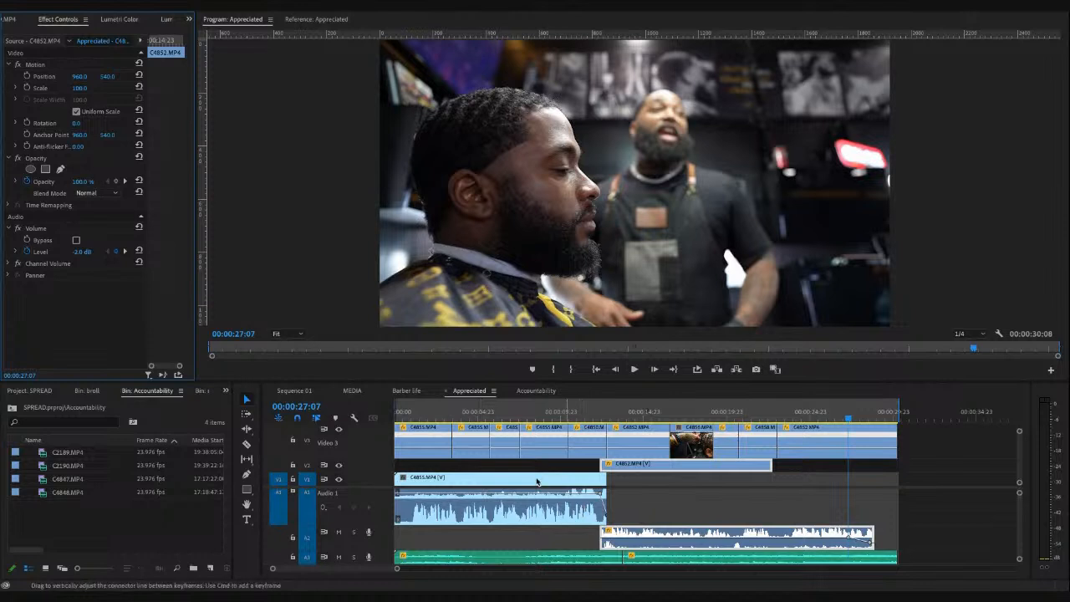
{"action": "left_click", "coordinate": [378, 427]}
{"action": "key", "text": "Home"}
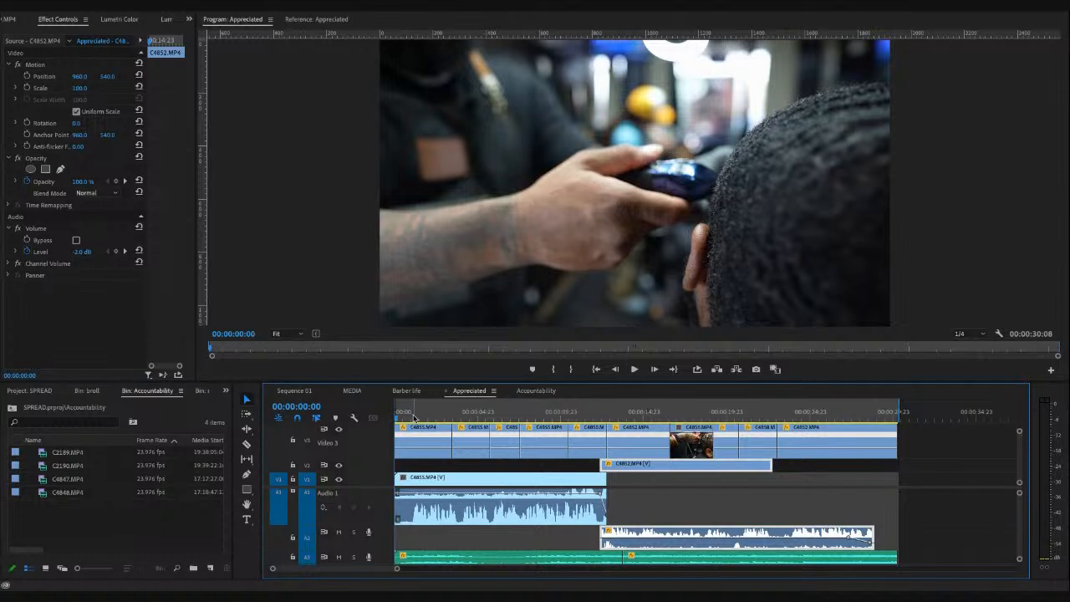
- Play the Appreciated sequence from the start to its end at 00:00:30:07 and return the playhead near the beginning
{"action": "key", "text": "space"}
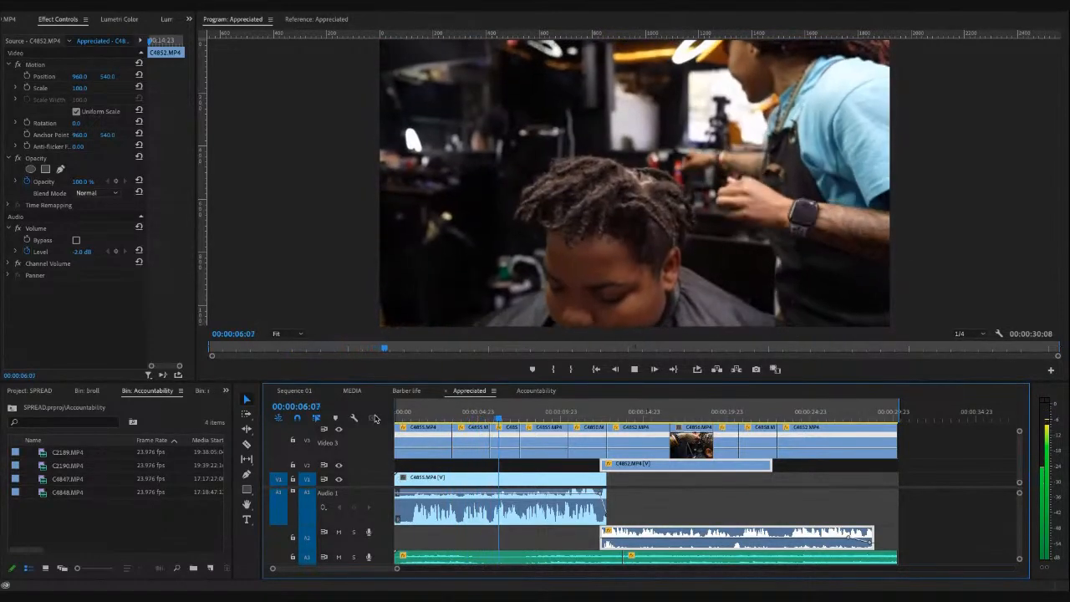
{"action": "key", "text": "space"}
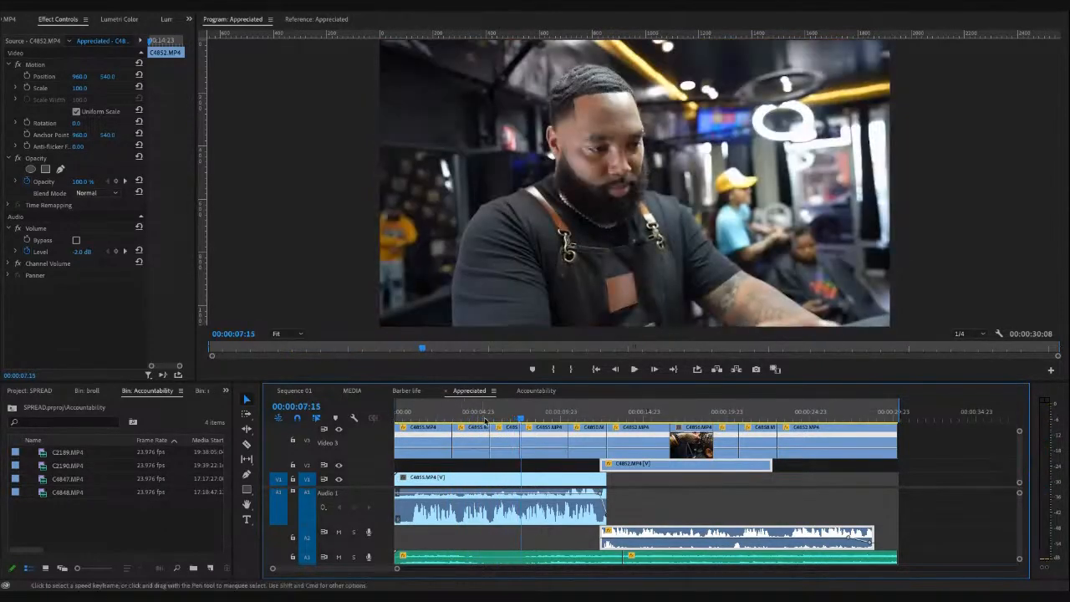
{"action": "key", "text": "space"}
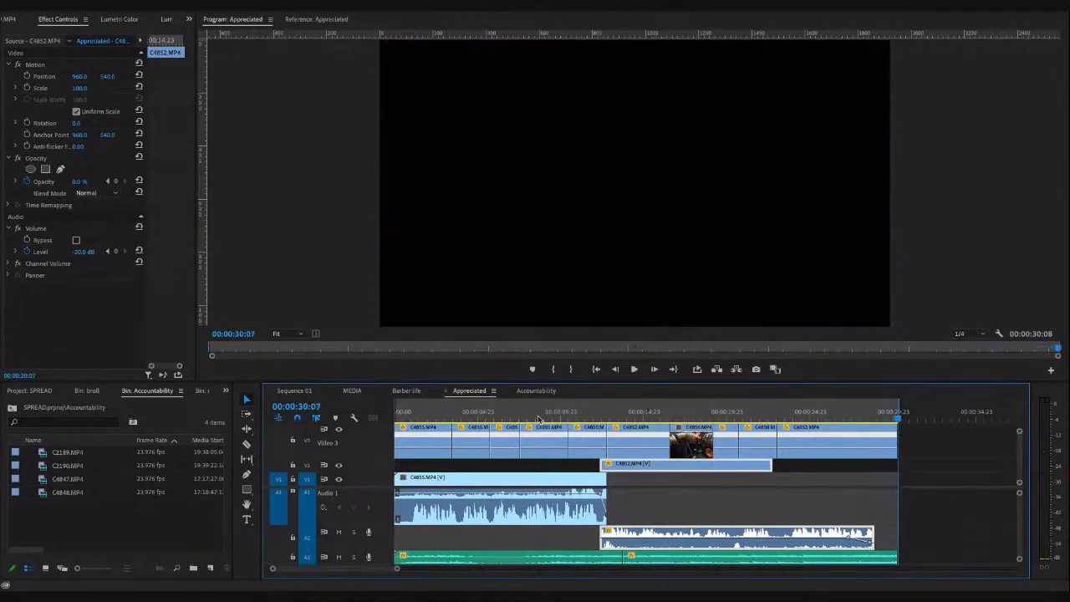
{"action": "left_click", "coordinate": [449, 413]}
{"action": "key", "text": "shift+4"}
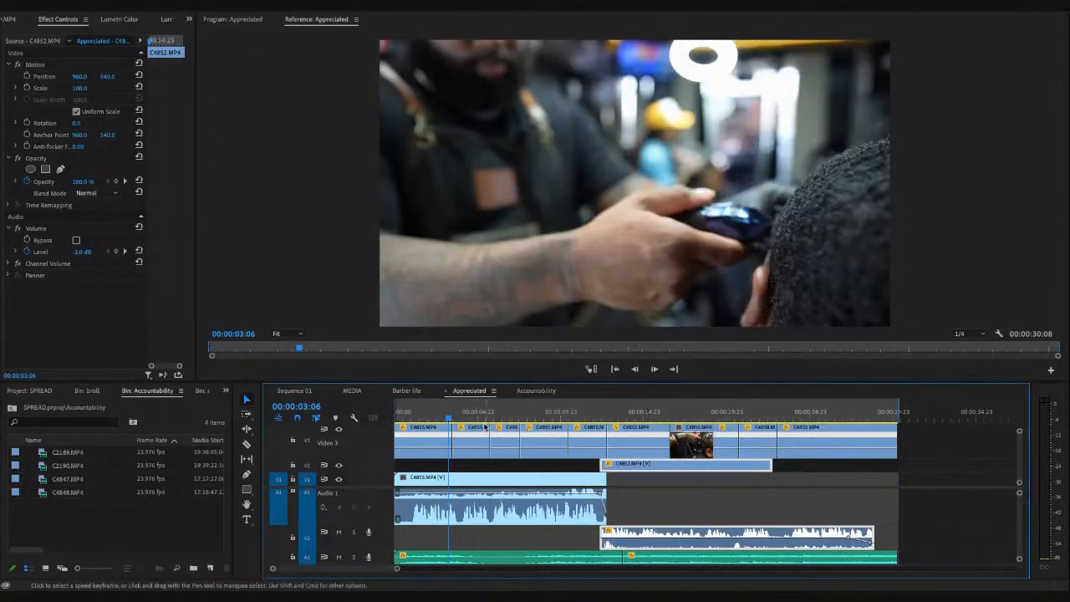
{"action": "left_click", "coordinate": [413, 412]}
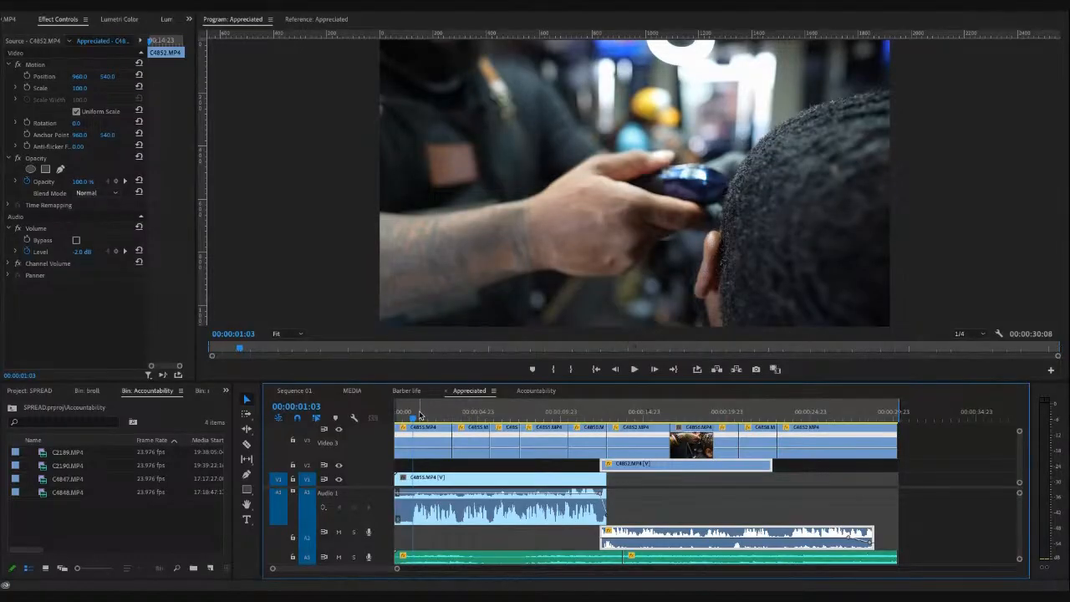
- Open the Barber life sequence, check the footage around 00:11:39:11, 00:01:16:14 and 00:11:53:18, and return the playhead to the start
{"action": "left_click", "coordinate": [405, 390]}
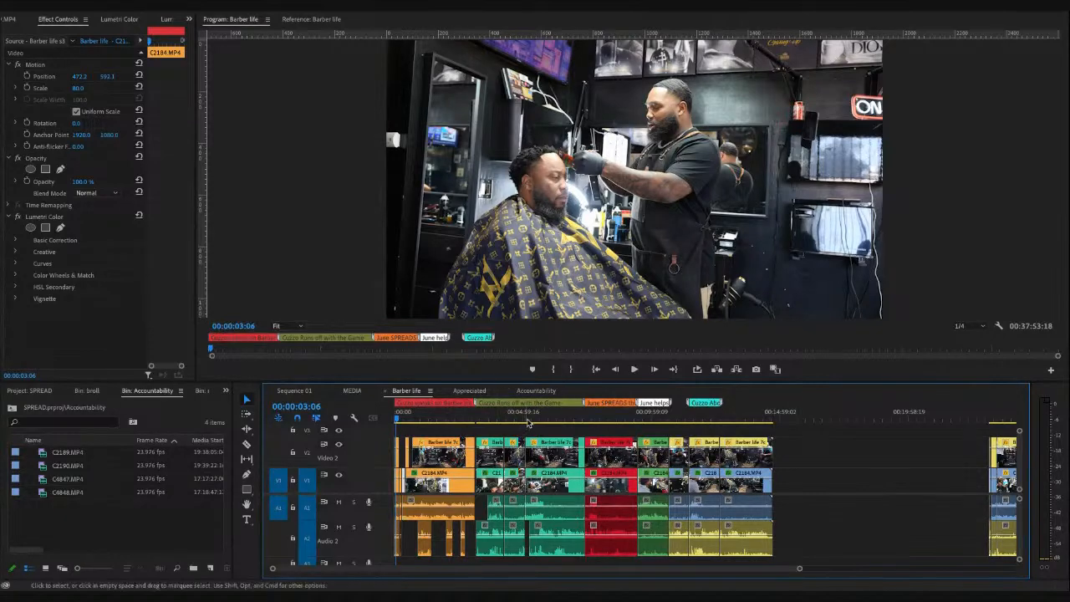
{"action": "left_click", "coordinate": [696, 421]}
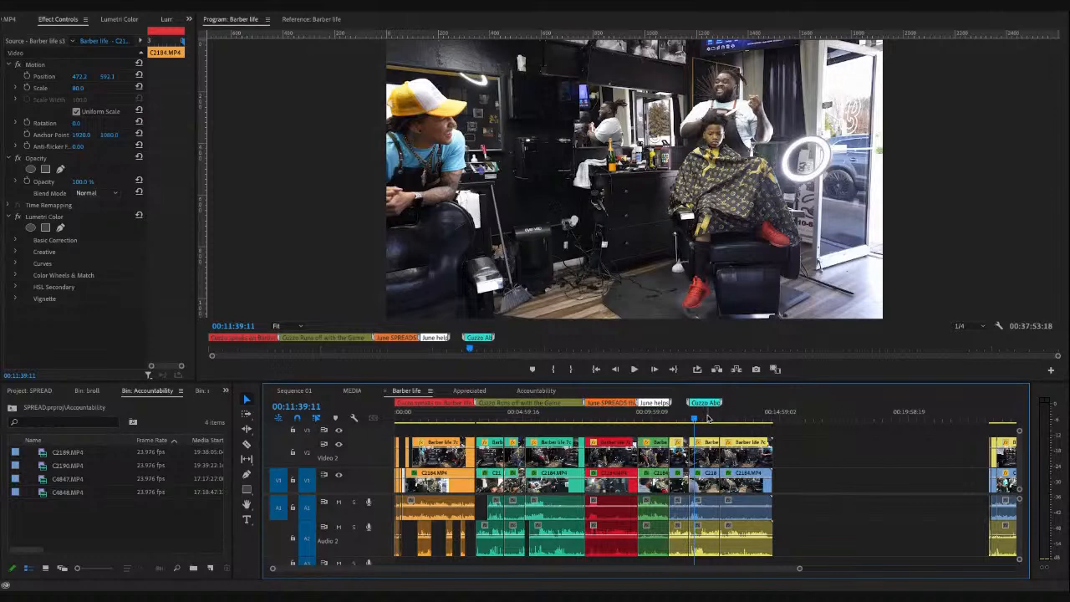
{"action": "left_click", "coordinate": [429, 418]}
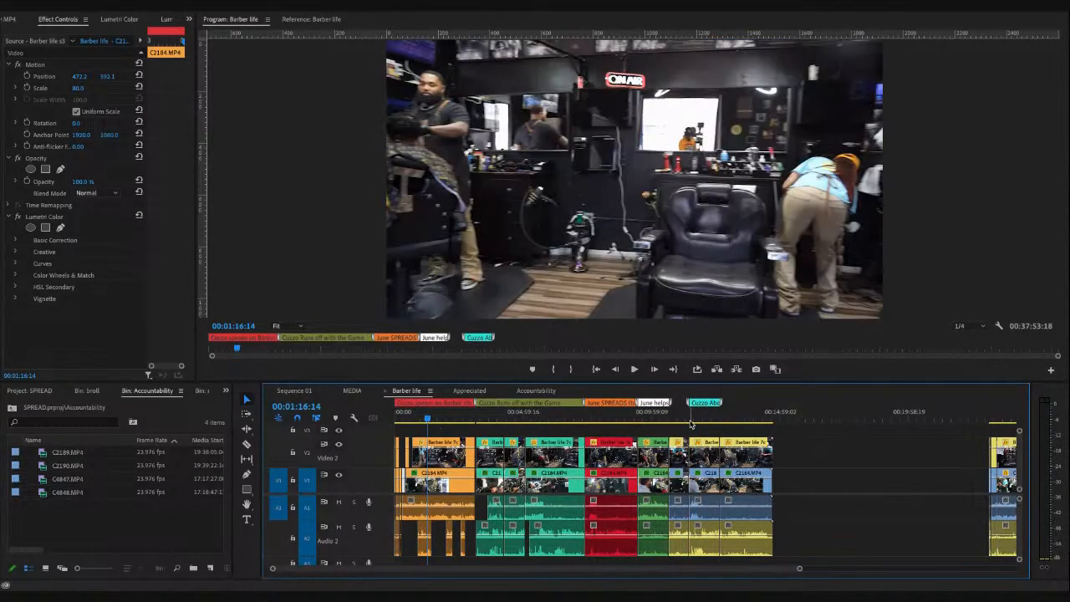
{"action": "left_click", "coordinate": [701, 420]}
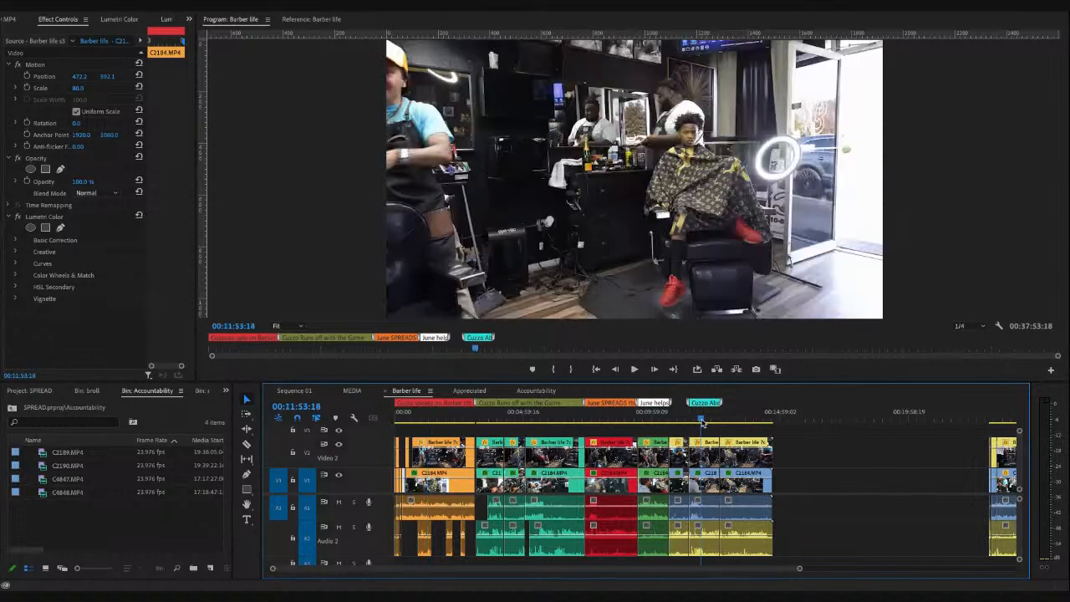
{"action": "left_click", "coordinate": [424, 421]}
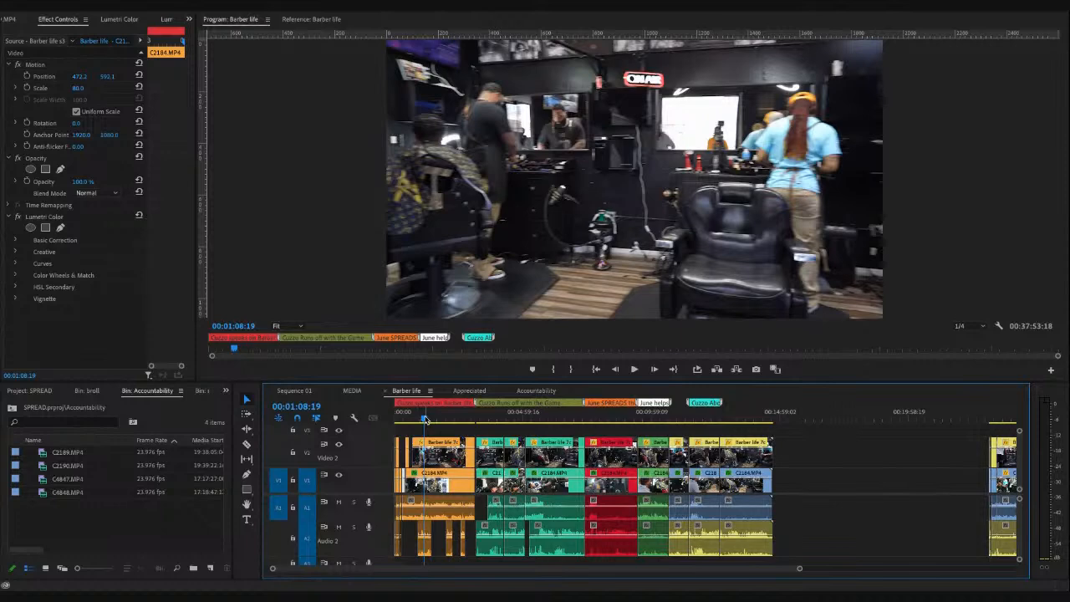
{"action": "left_click_drag", "start_coordinate": [422, 421], "coordinate": [390, 423]}
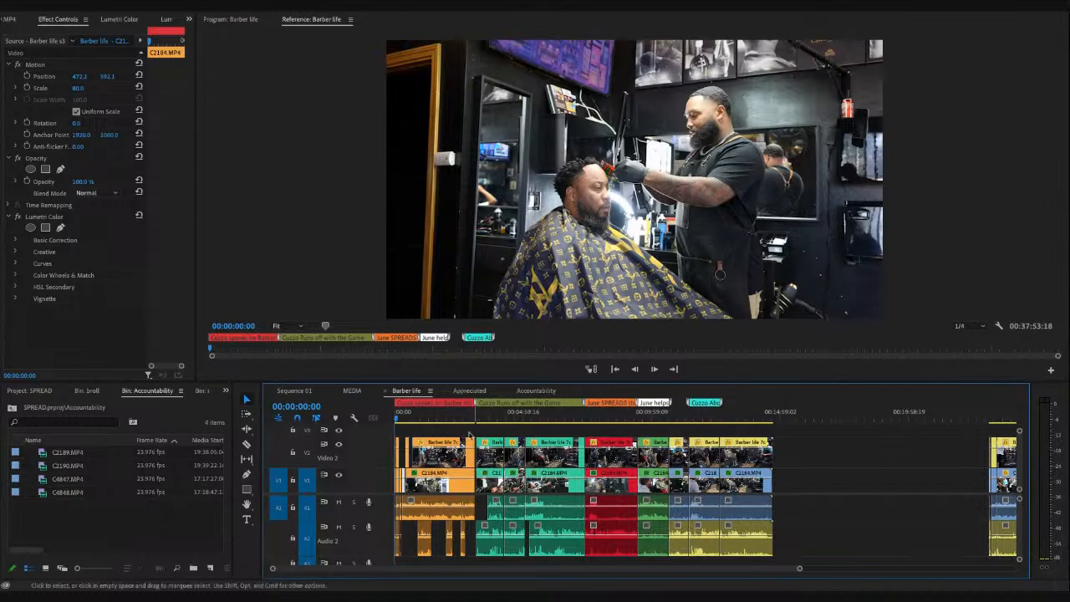
- Glance back at the Appreciated sequence, return to Barber life, and inspect the clip layout of its opening minutes
{"action": "left_click", "coordinate": [470, 391]}
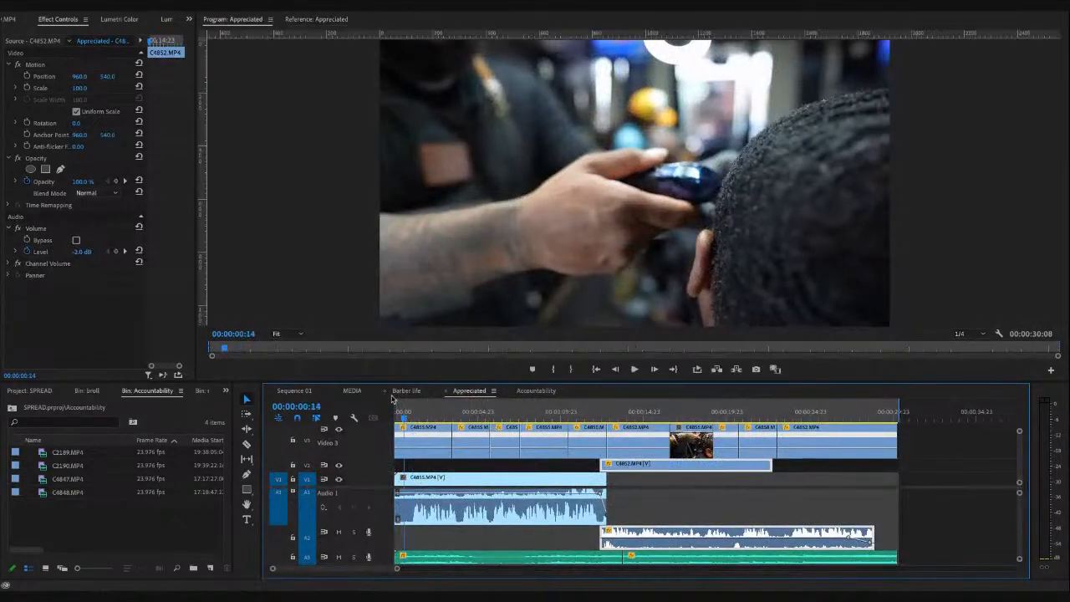
{"action": "left_click", "coordinate": [406, 392]}
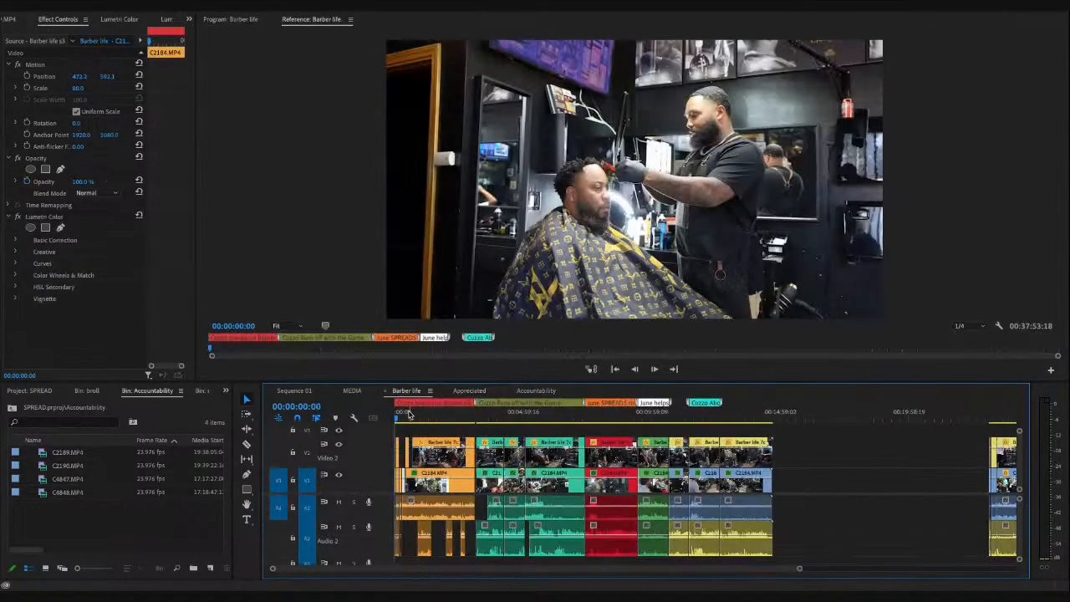
{"action": "left_click", "coordinate": [395, 418]}
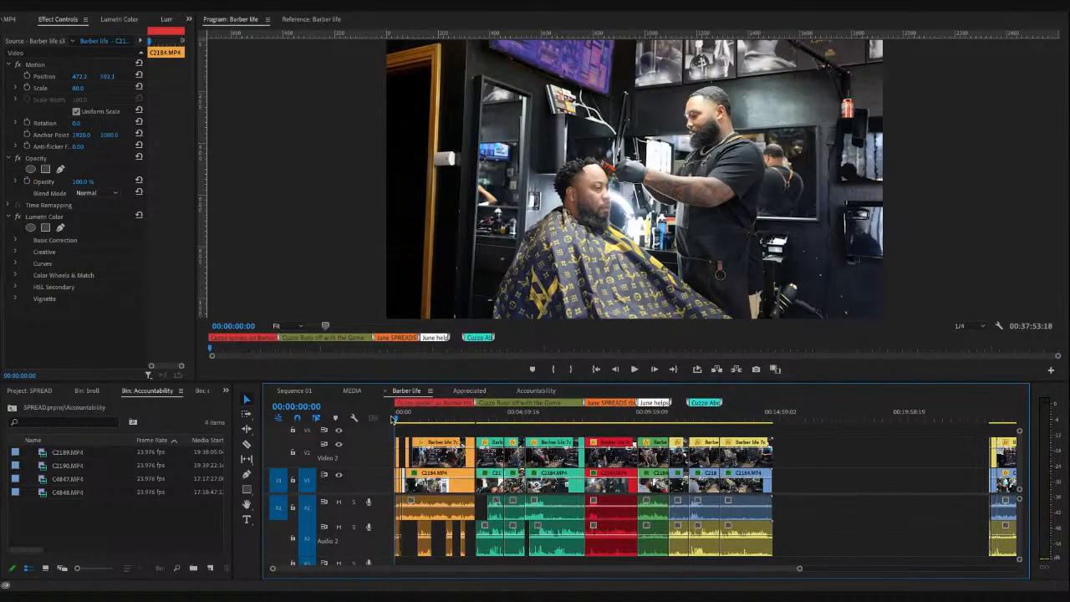
{"action": "key", "text": "equal"}
{"action": "key", "text": "equal"}
{"action": "key", "text": "equal"}
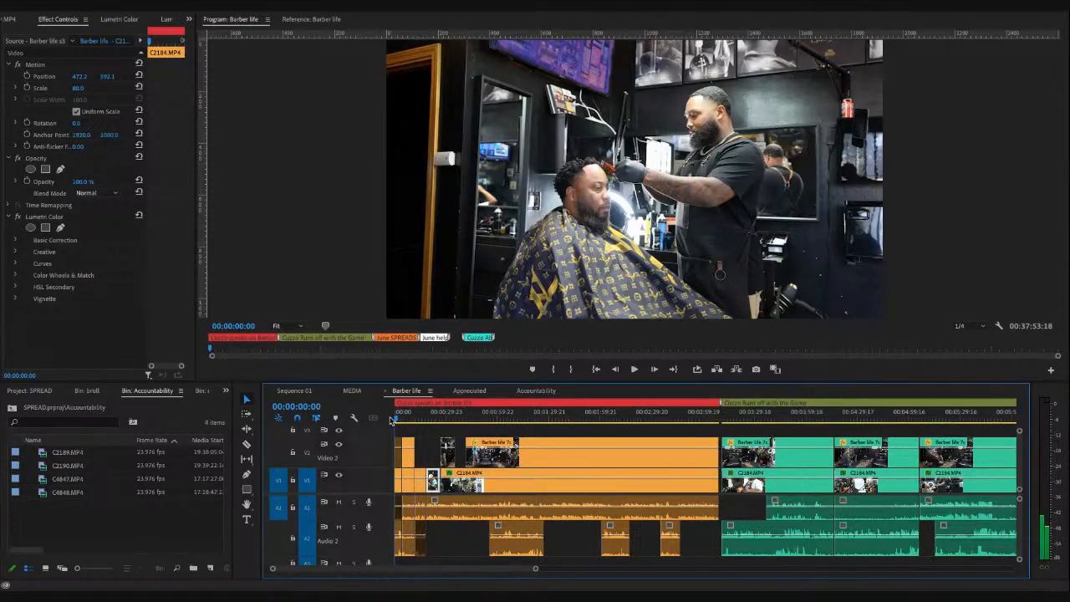
{"action": "key", "text": "minus"}
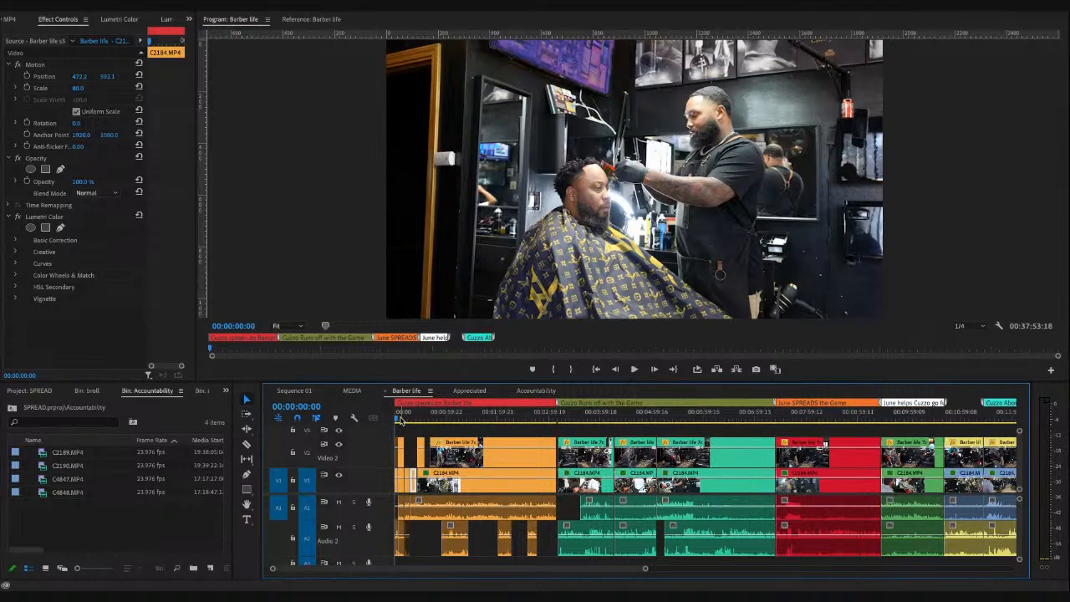
{"action": "key", "text": "="}
{"action": "left_click", "coordinate": [398, 422]}
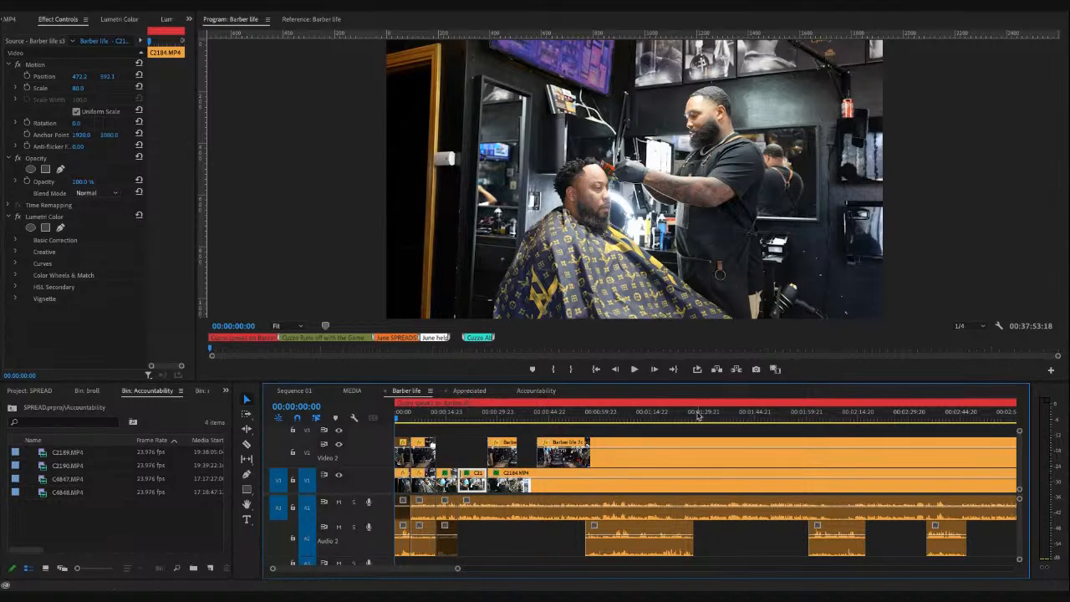
{"action": "left_click", "coordinate": [404, 413]}
{"action": "left_click", "coordinate": [395, 414]}
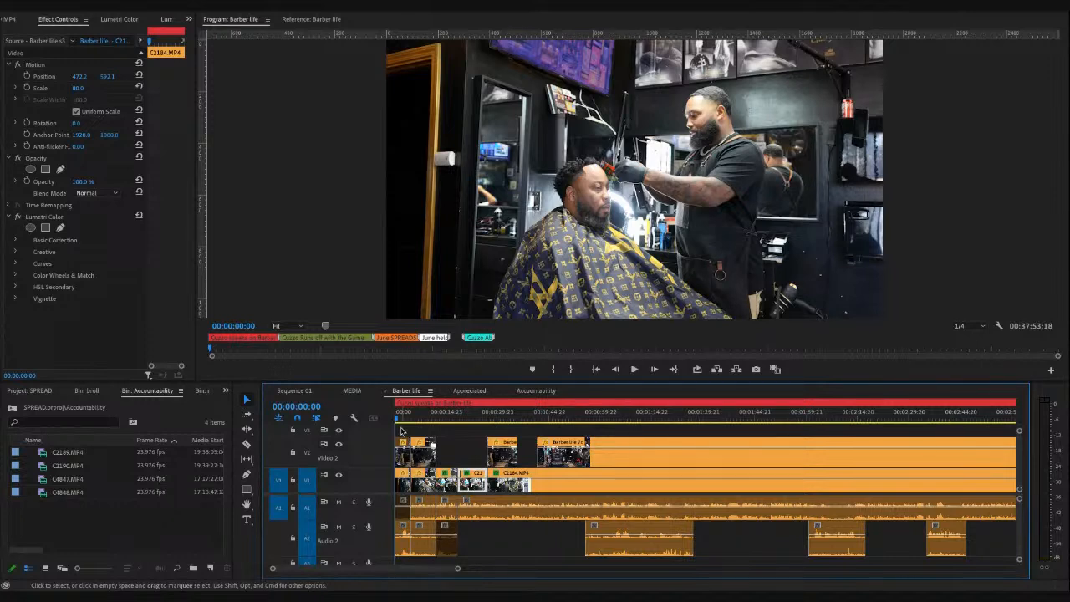
{"action": "left_click", "coordinate": [401, 415]}
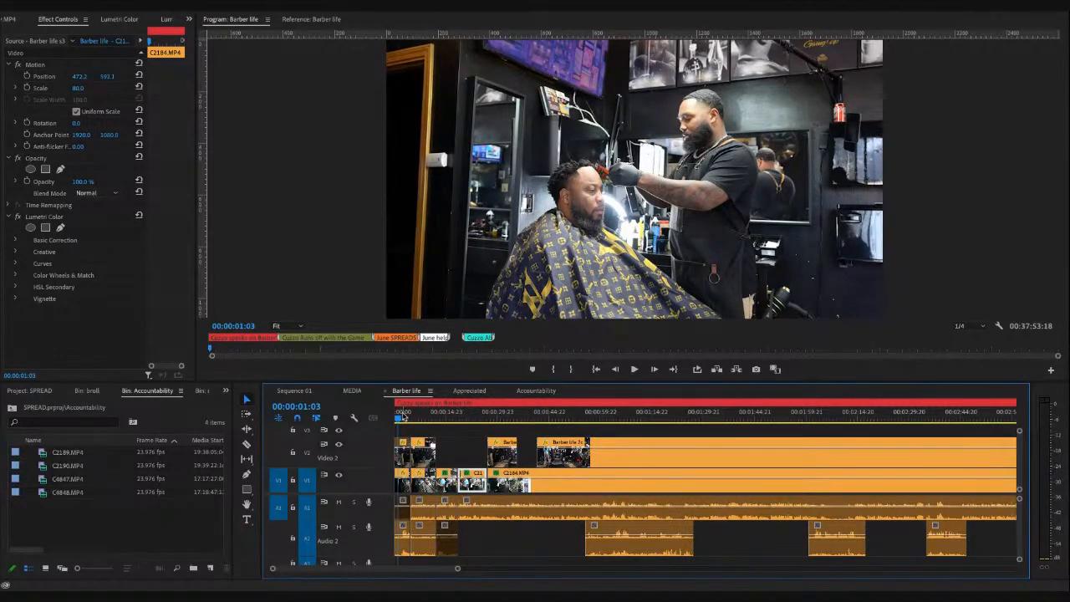
{"action": "left_click_drag", "start_coordinate": [402, 416], "coordinate": [393, 417]}
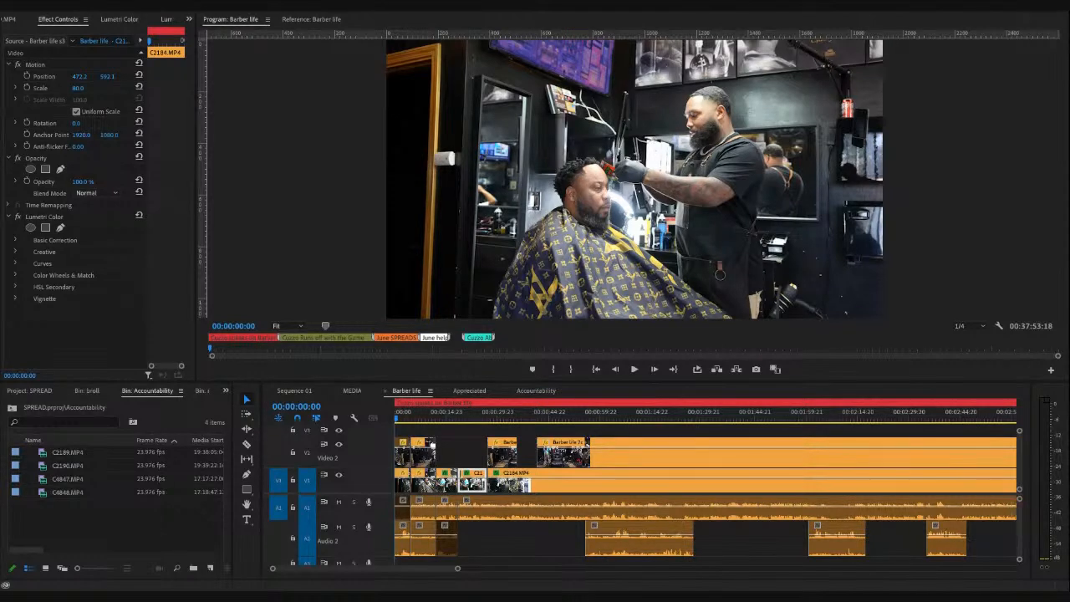
{"action": "left_click", "coordinate": [404, 426]}
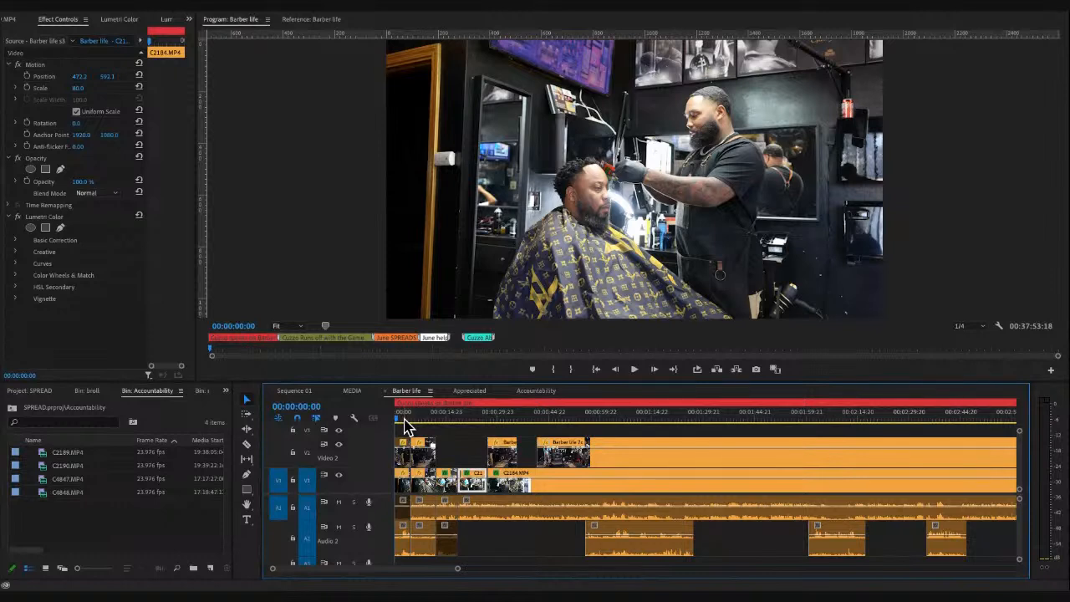
{"action": "left_click", "coordinate": [403, 419]}
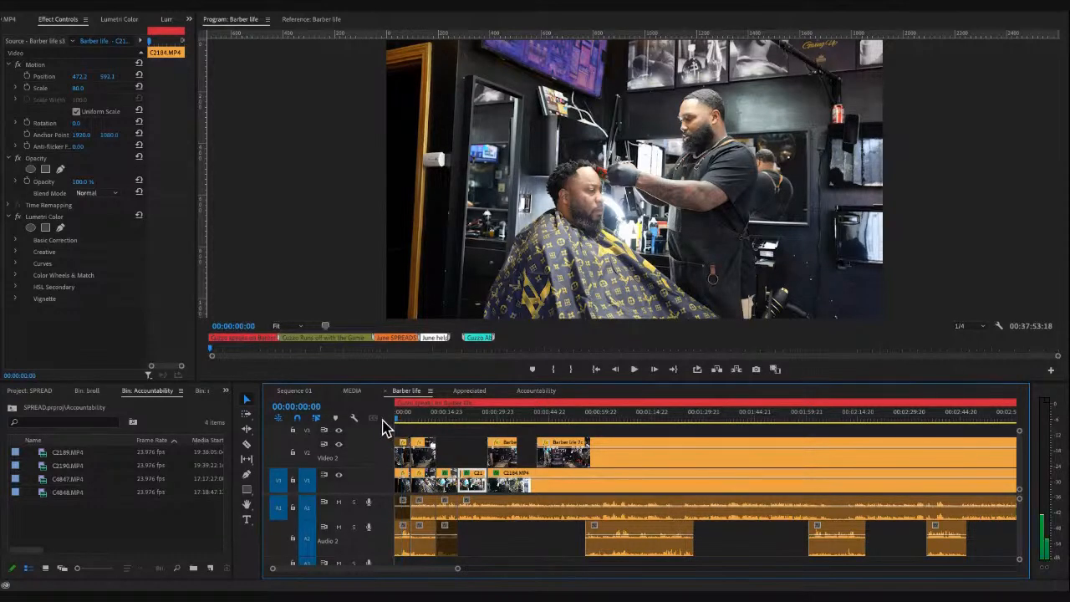
{"action": "key", "text": "Home"}
{"action": "key", "text": "minus"}
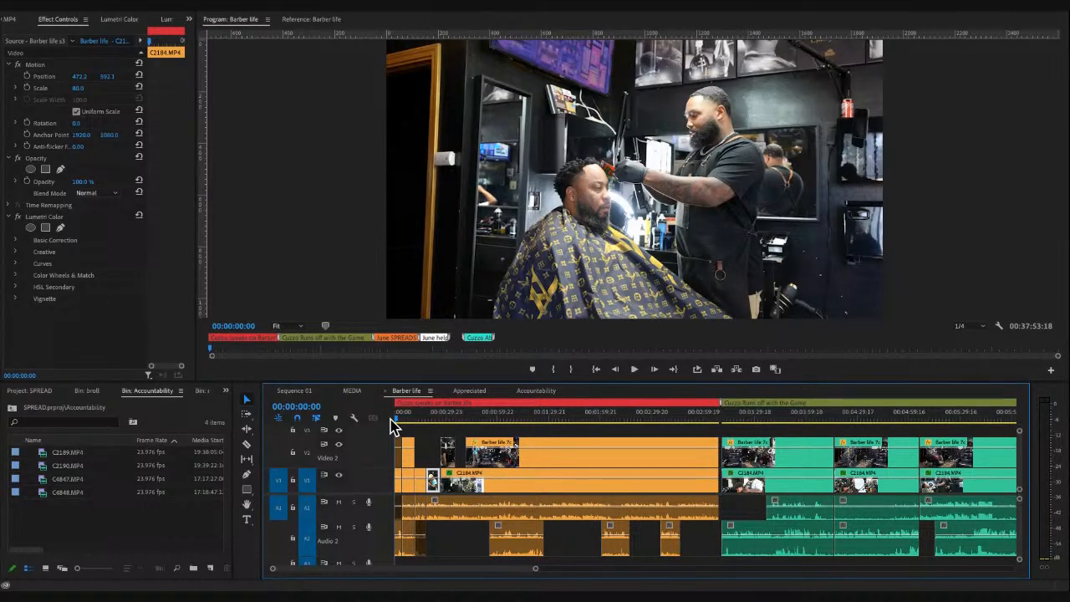
{"action": "key", "text": "equal"}
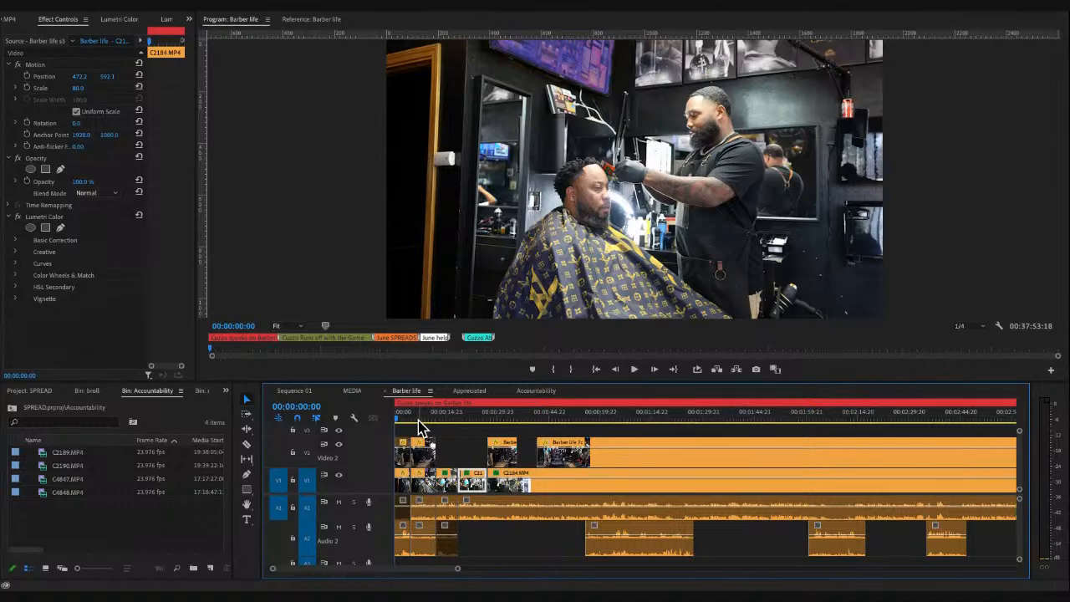
- Play the opening of Barber life, select the first clip on the second audio track, and inspect the opening clips more closely
{"action": "key", "text": "space"}
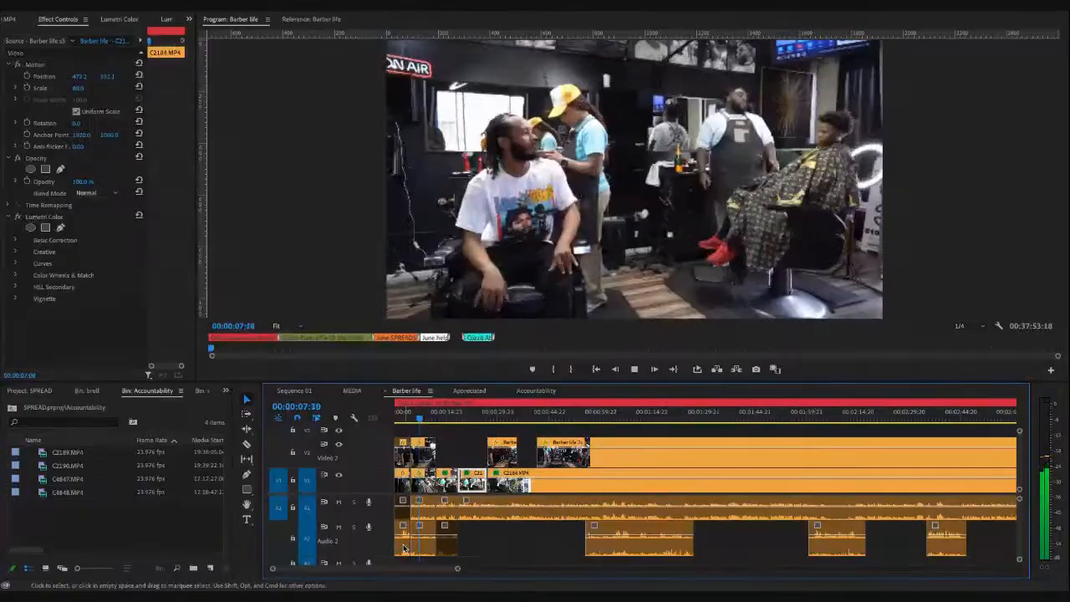
{"action": "left_click", "coordinate": [404, 546]}
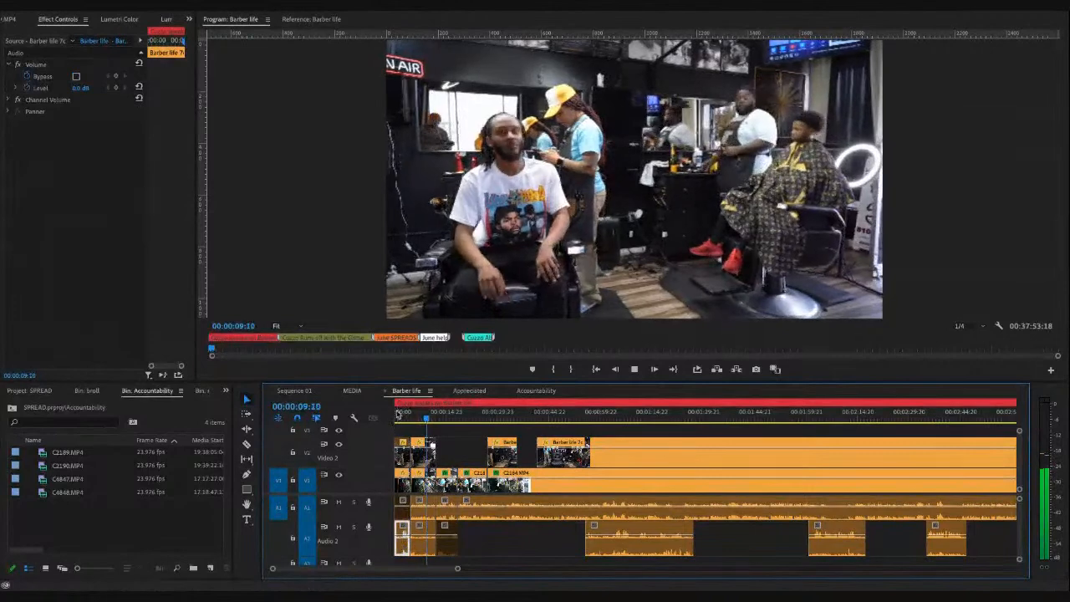
{"action": "left_click", "coordinate": [400, 415]}
{"action": "key", "text": "="}
{"action": "key", "text": "="}
{"action": "key", "text": "="}
{"action": "left_click", "coordinate": [435, 417]}
{"action": "key", "text": "space"}
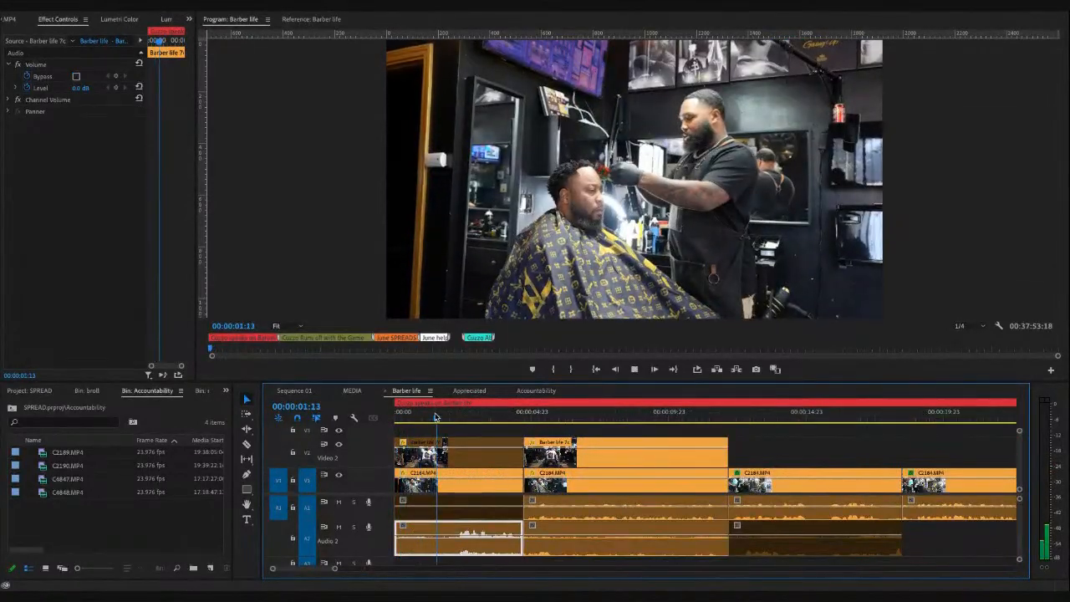
- Replay the Barber life sequence from the start to 00:00:21:02
{"action": "left_click_drag", "start_coordinate": [435, 416], "coordinate": [354, 416]}
{"action": "key", "text": "space"}
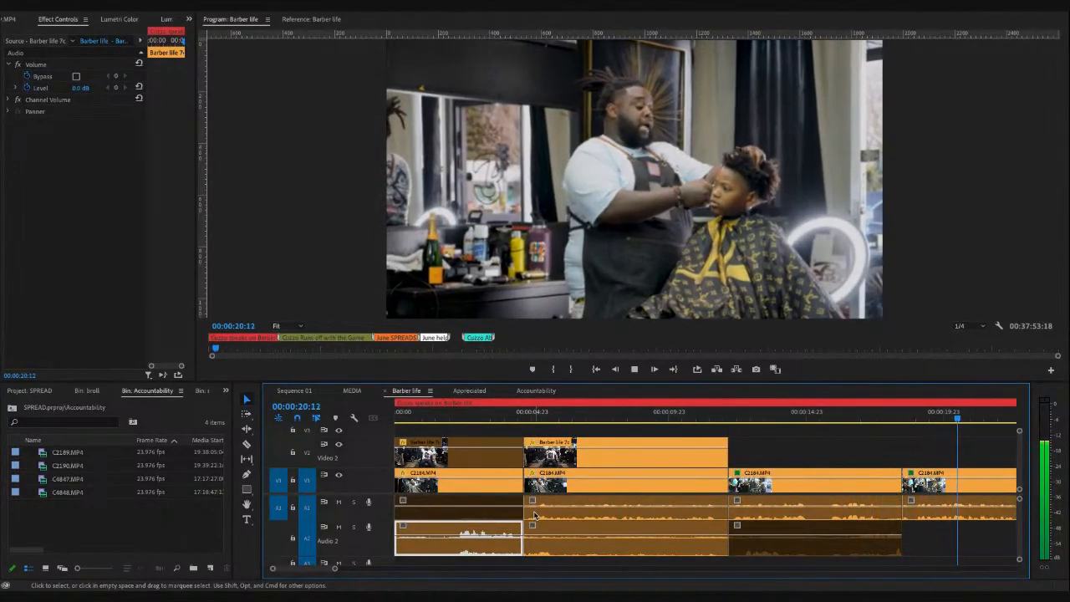
{"action": "key", "text": "space"}
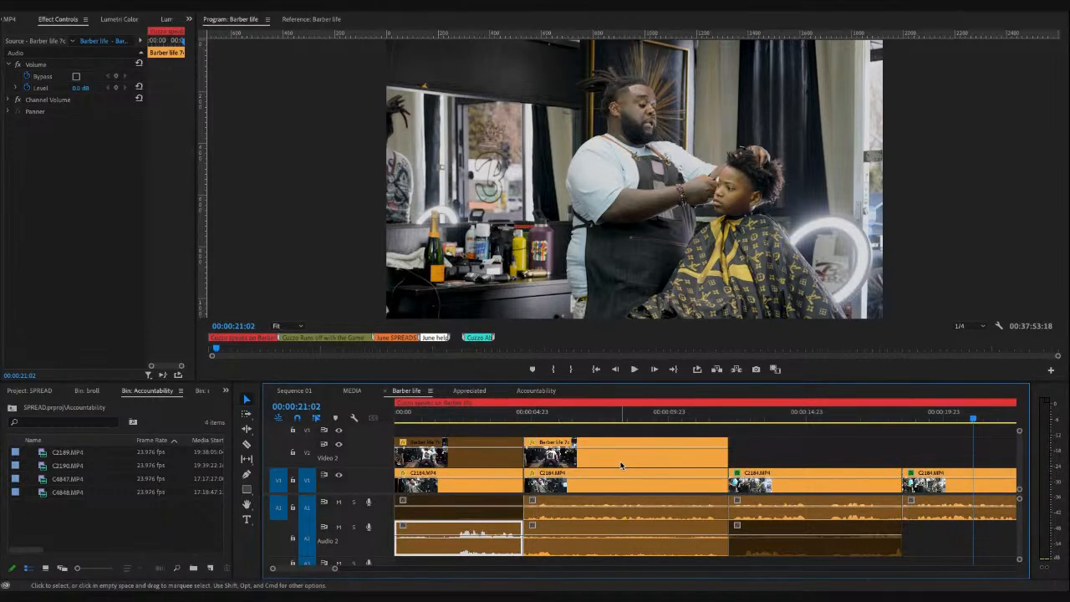
- Disable the second clip on the second audio track in the opening of Barber life and replay the section from around 00:00:04
{"action": "left_click", "coordinate": [516, 420]}
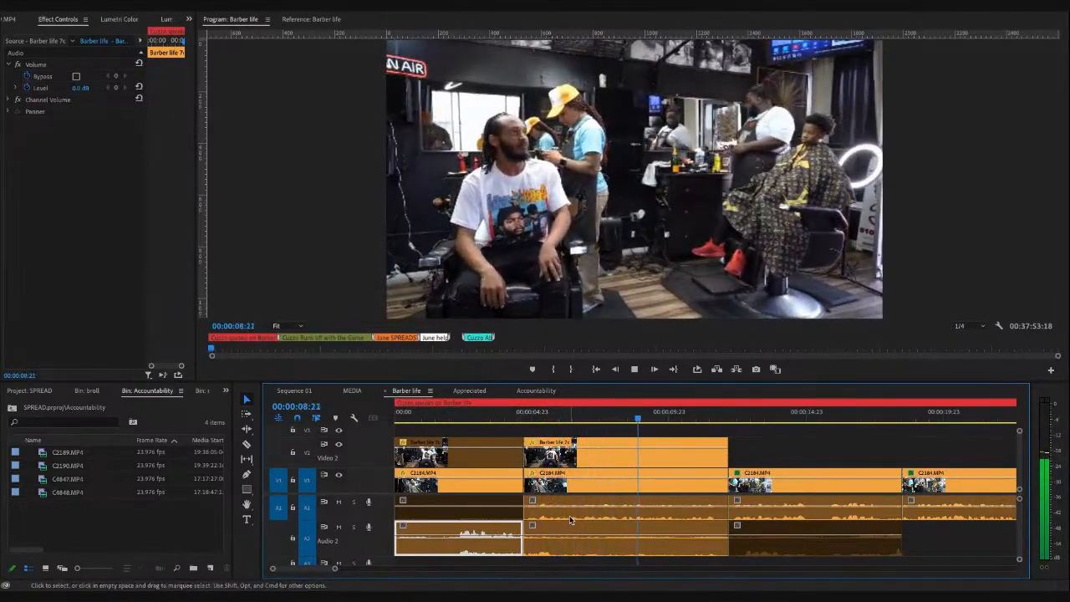
{"action": "left_click", "coordinate": [534, 516]}
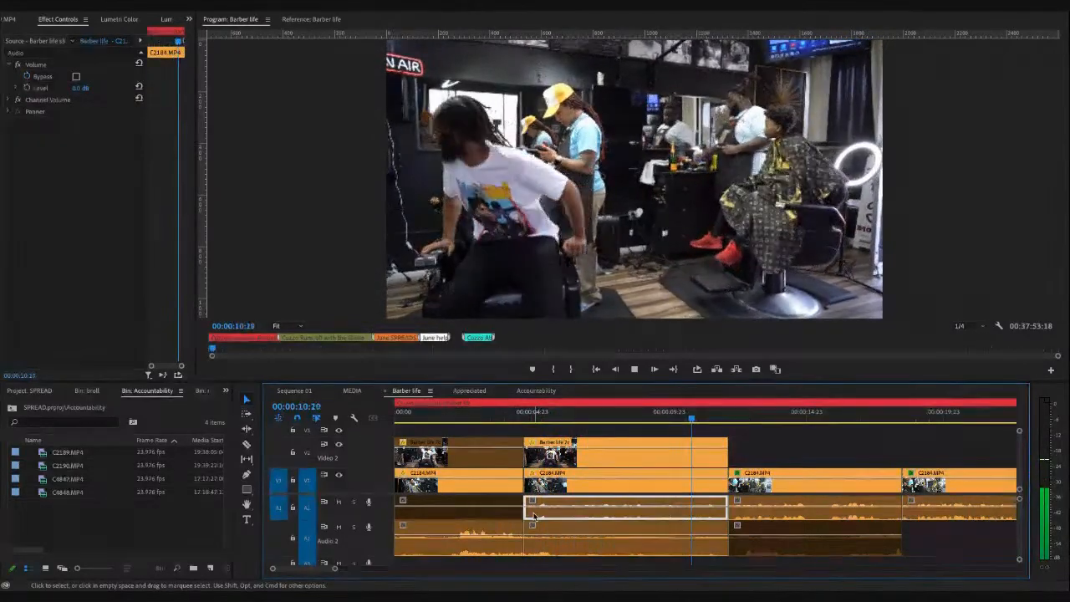
{"action": "left_click", "coordinate": [555, 552]}
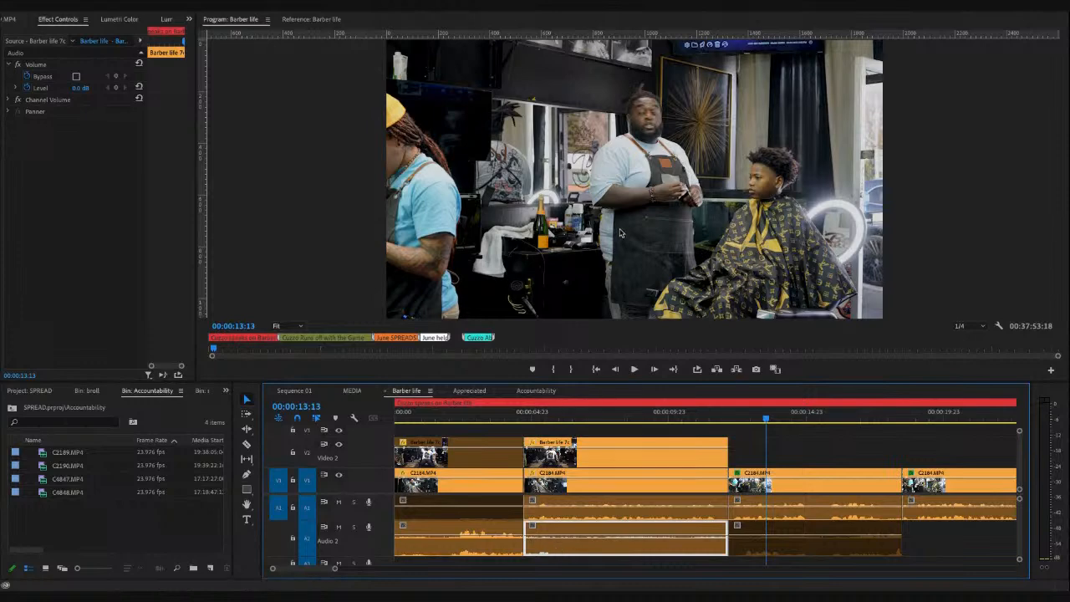
{"action": "left_click", "coordinate": [503, 416]}
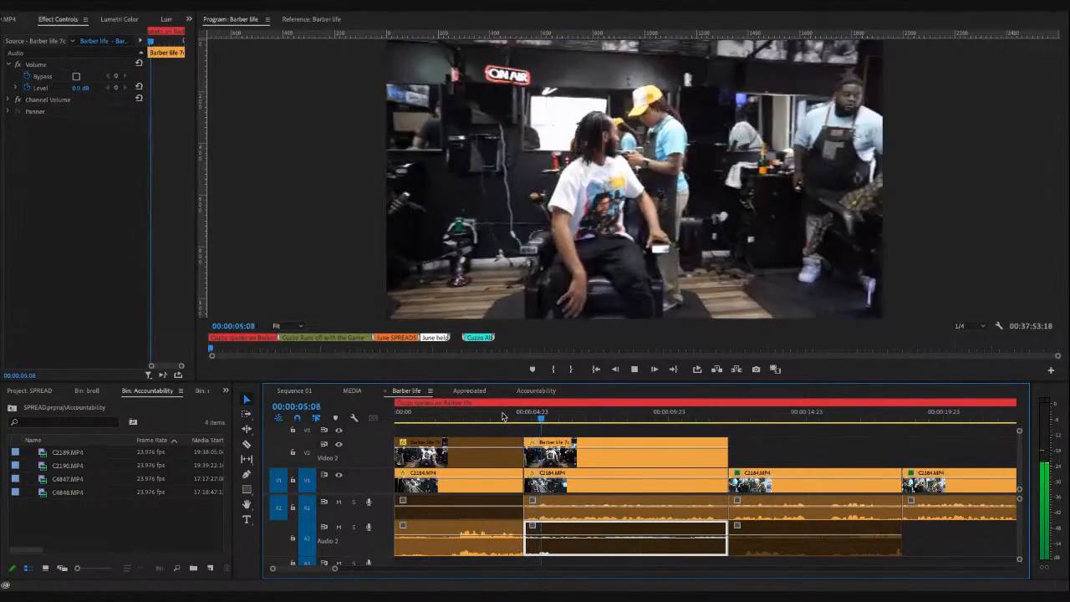
{"action": "key", "text": "minus"}
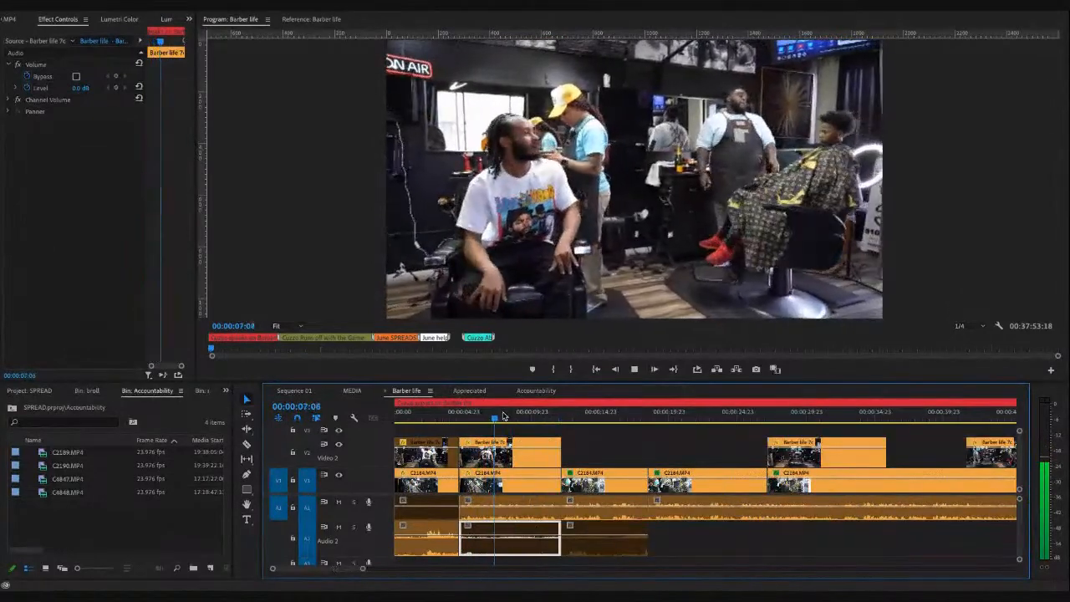
{"action": "key", "text": "minus"}
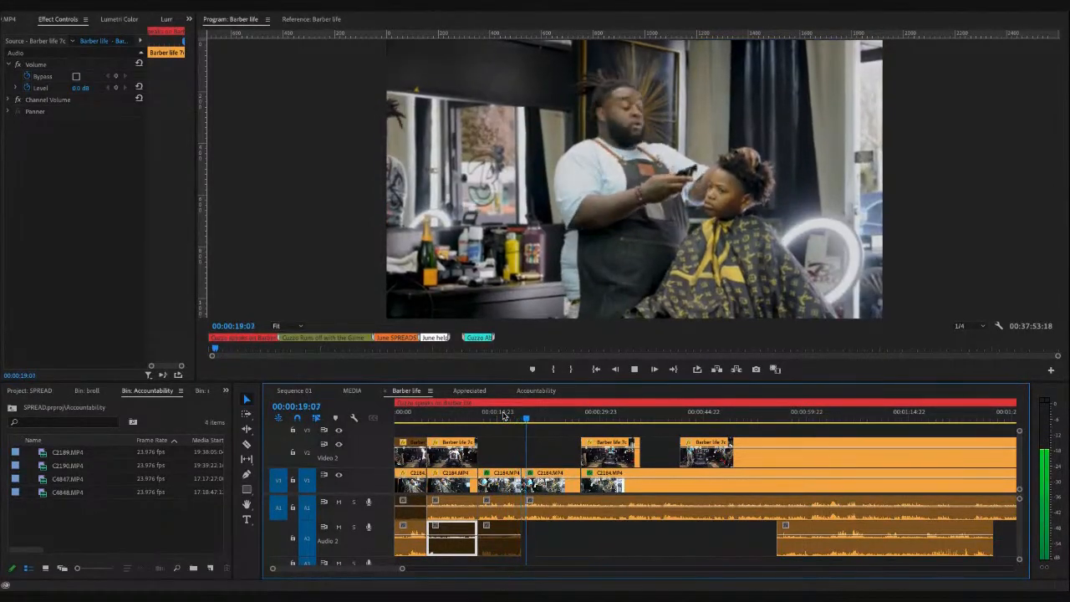
- Select the C2184 clip at 00:00:20:17, check its Lumetri Color correction, and play the cut into the wide shot around 00:00:27:10
{"action": "key", "text": "space"}
{"action": "left_click", "coordinate": [552, 483]}
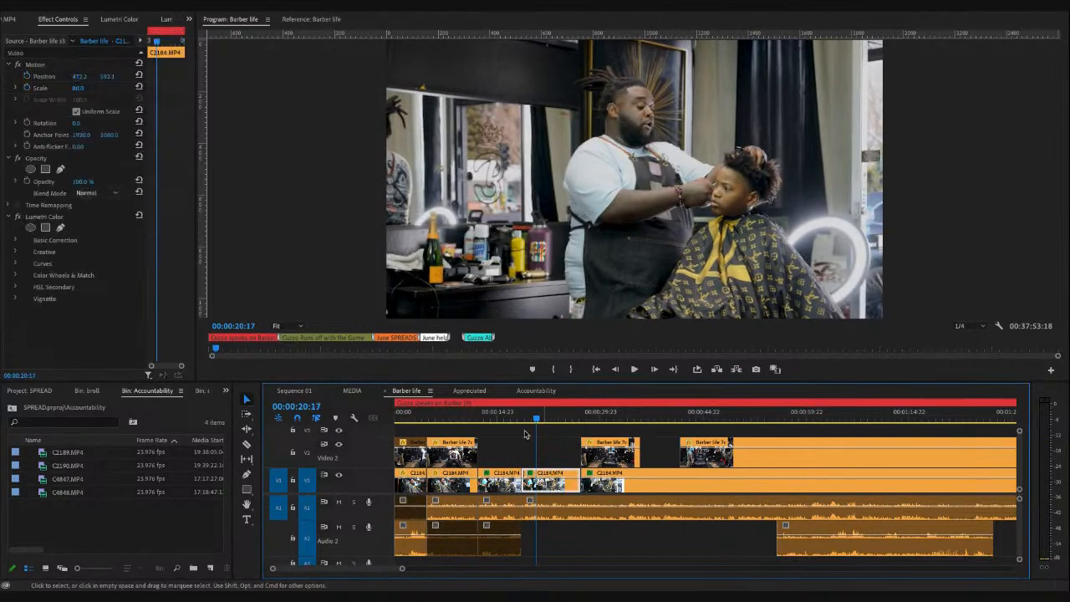
{"action": "left_click", "coordinate": [120, 19]}
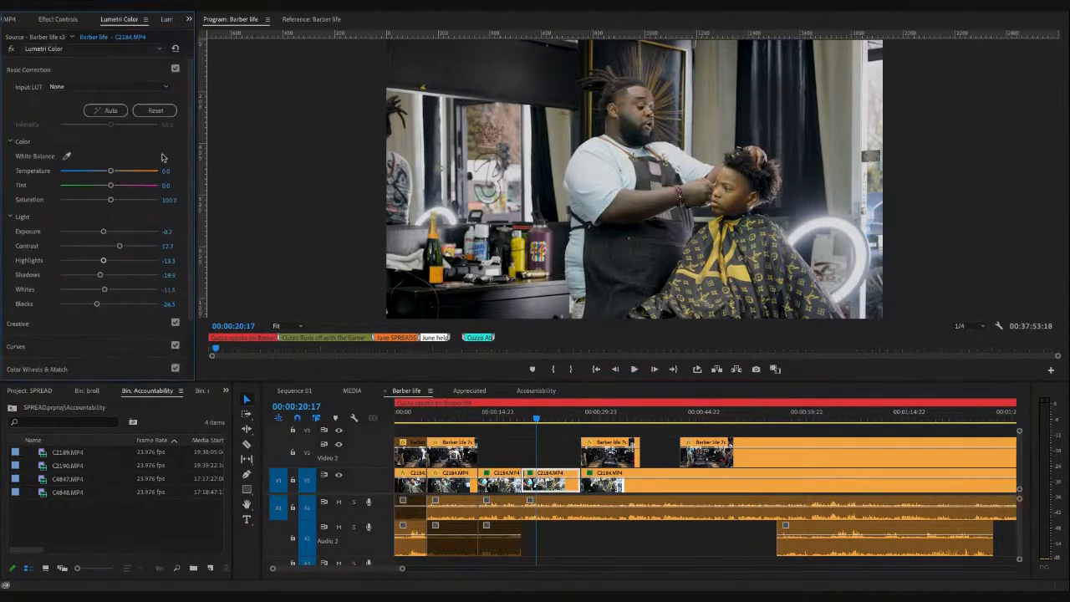
{"action": "left_click", "coordinate": [547, 417]}
{"action": "key", "text": "space"}
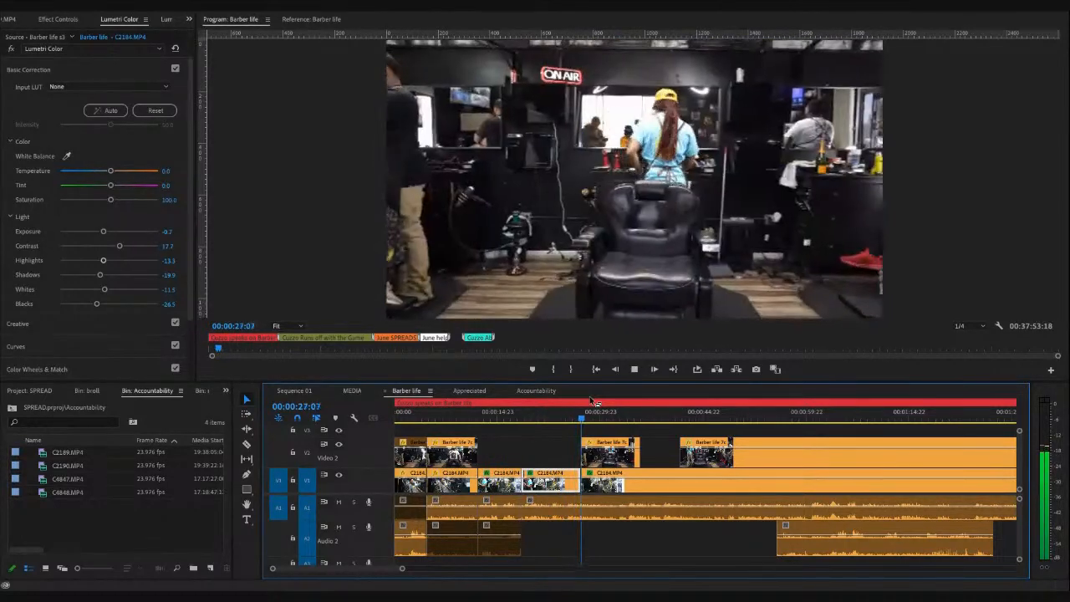
{"action": "key", "text": "space"}
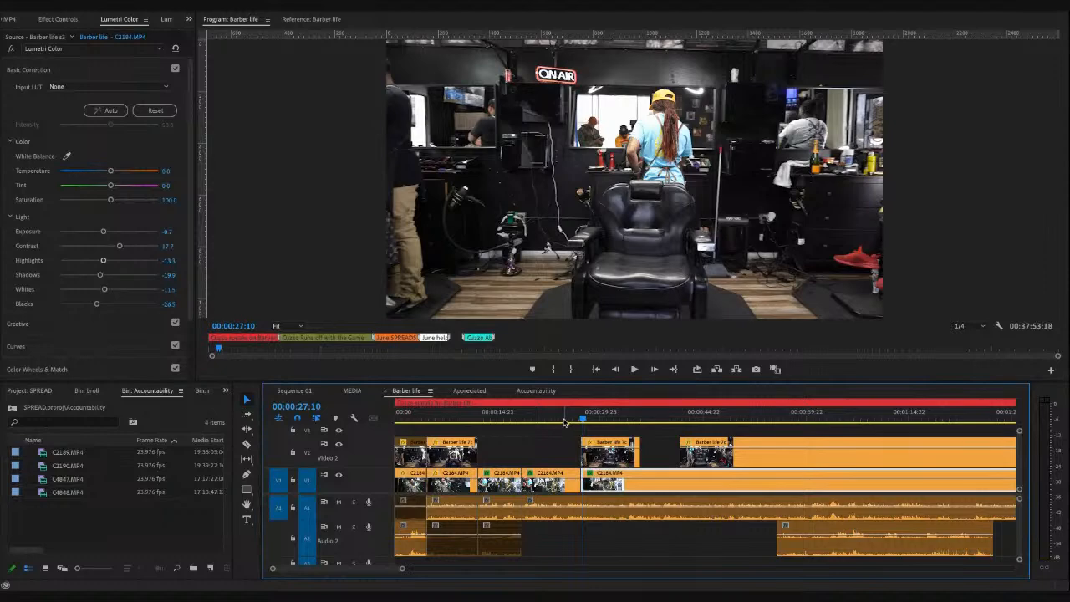
- Replay the switches between the wide and close angles from about 00:00:25 to 00:00:43:18
{"action": "left_click", "coordinate": [565, 422]}
{"action": "key", "text": "space"}
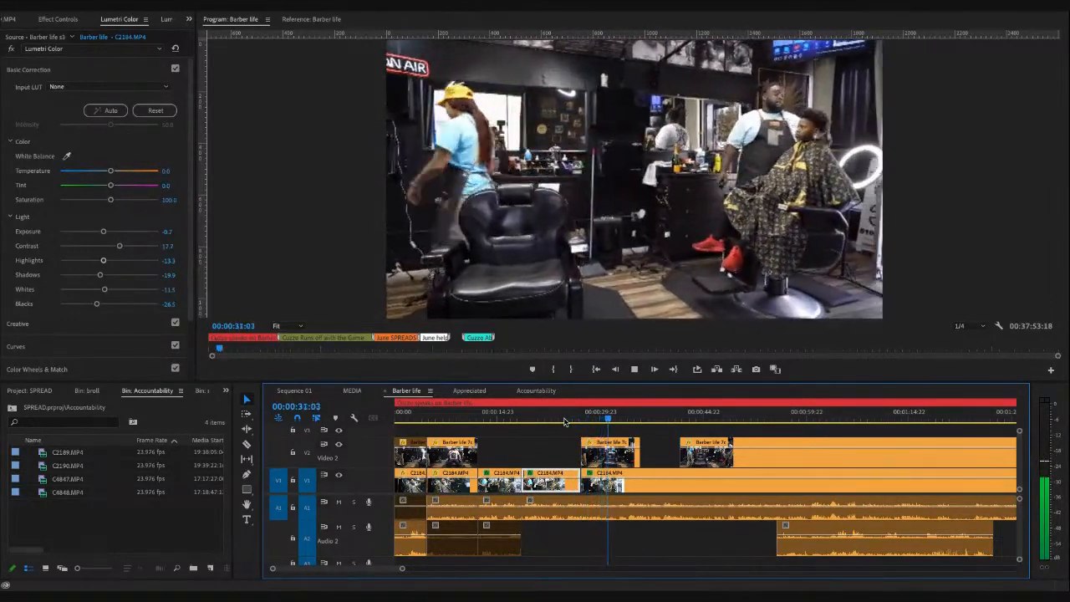
{"action": "scroll", "coordinate": [564, 422], "scroll_direction": "down", "scroll_amount": 1}
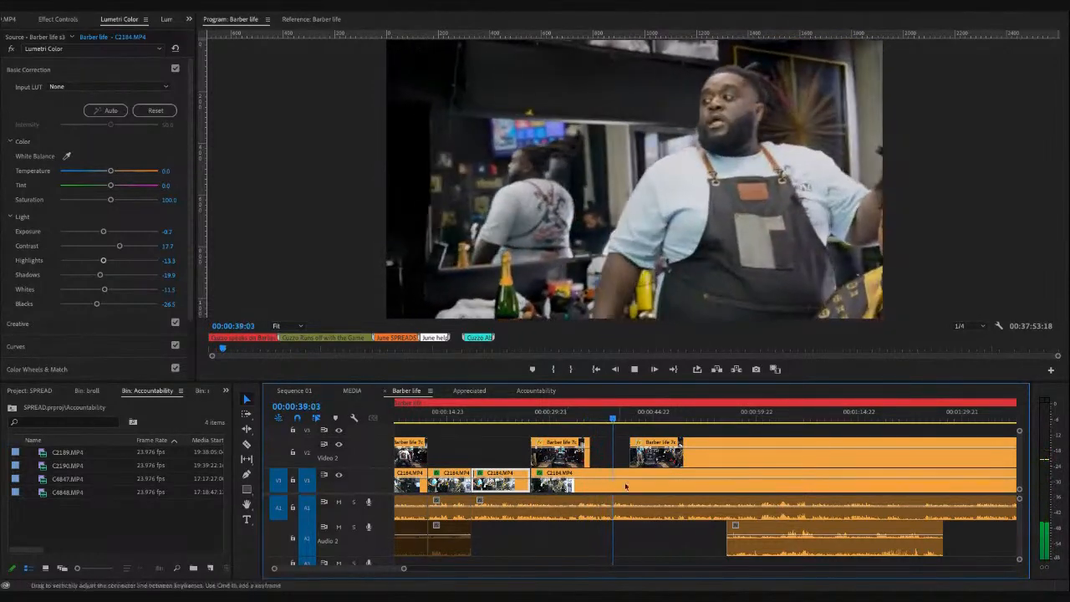
{"action": "key", "text": "space"}
{"action": "left_click", "coordinate": [619, 480]}
{"action": "key", "text": "space"}
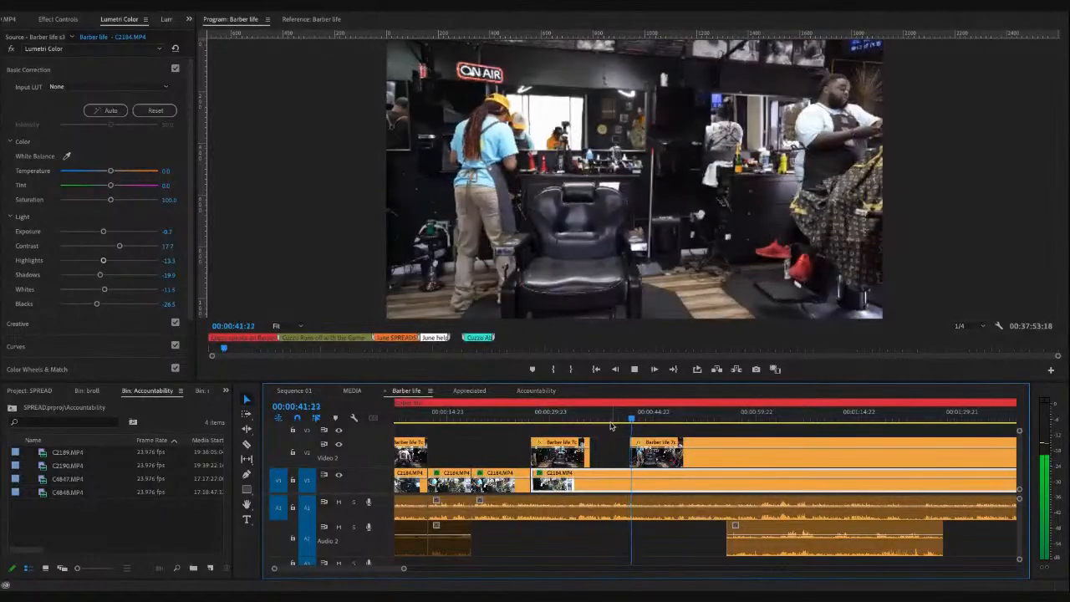
{"action": "key", "text": "space"}
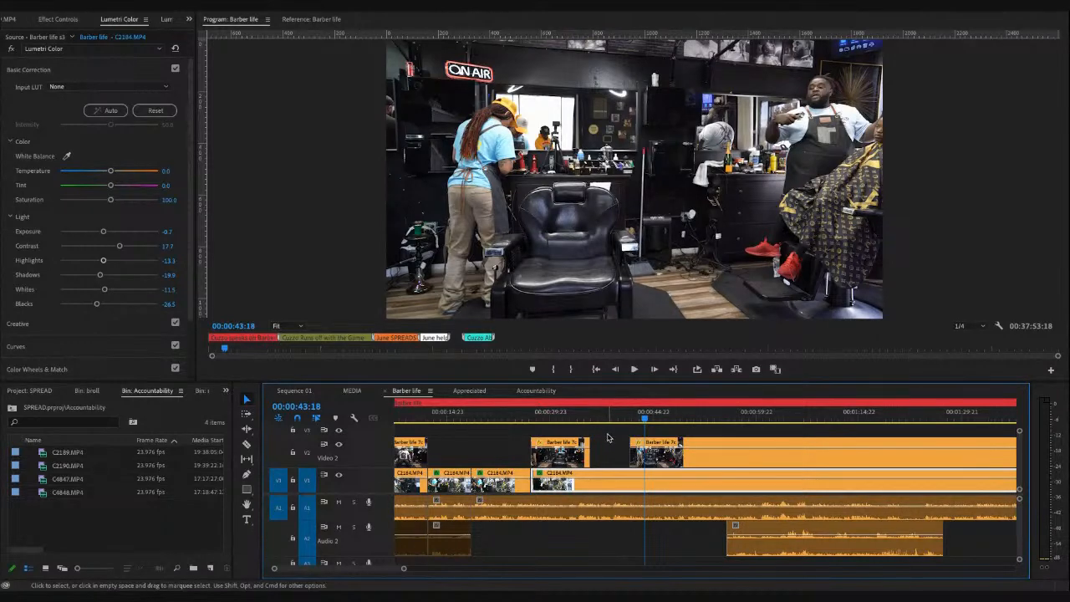
- Replay from 00:00:38:22 through the wide shot, then recheck the section around 00:00:49 at a closer timeline scale
{"action": "scroll", "coordinate": [608, 444], "scroll_direction": "right", "scroll_amount": 3}
{"action": "left_click", "coordinate": [528, 420]}
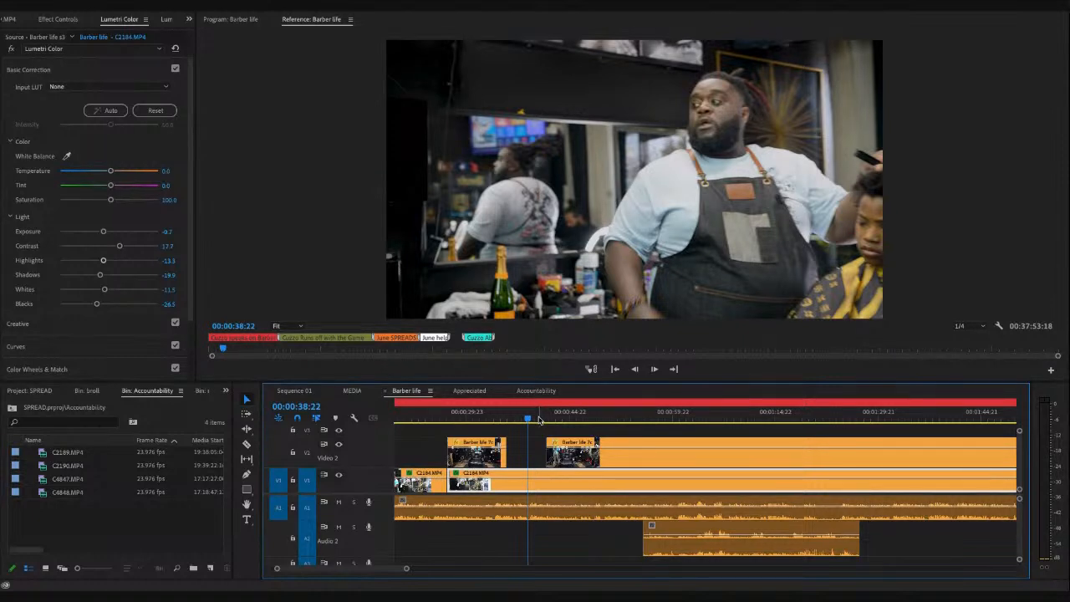
{"action": "left_click", "coordinate": [538, 420]}
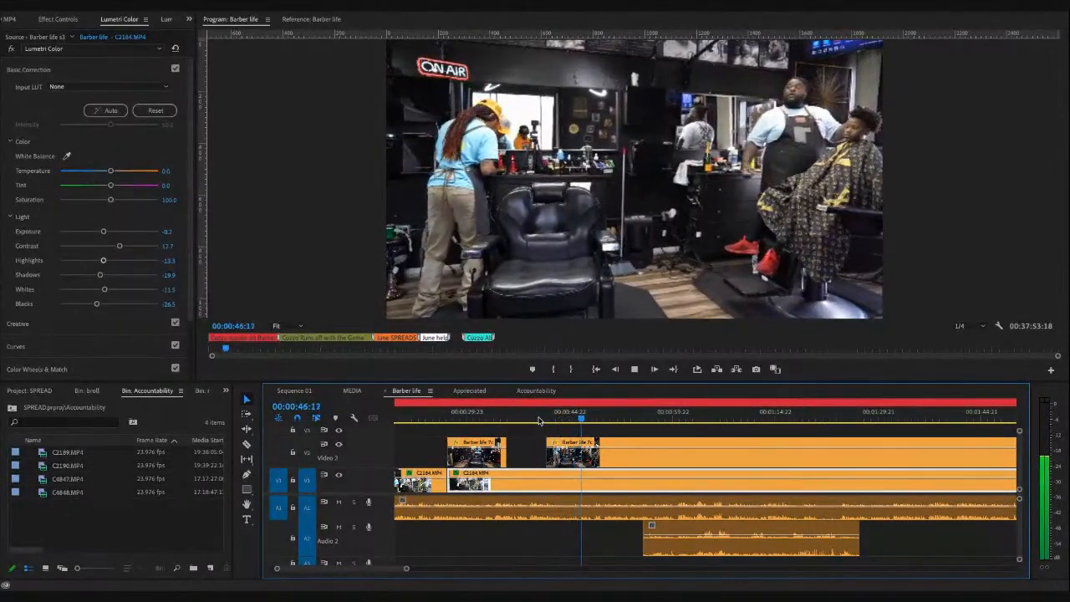
{"action": "key", "text": "="}
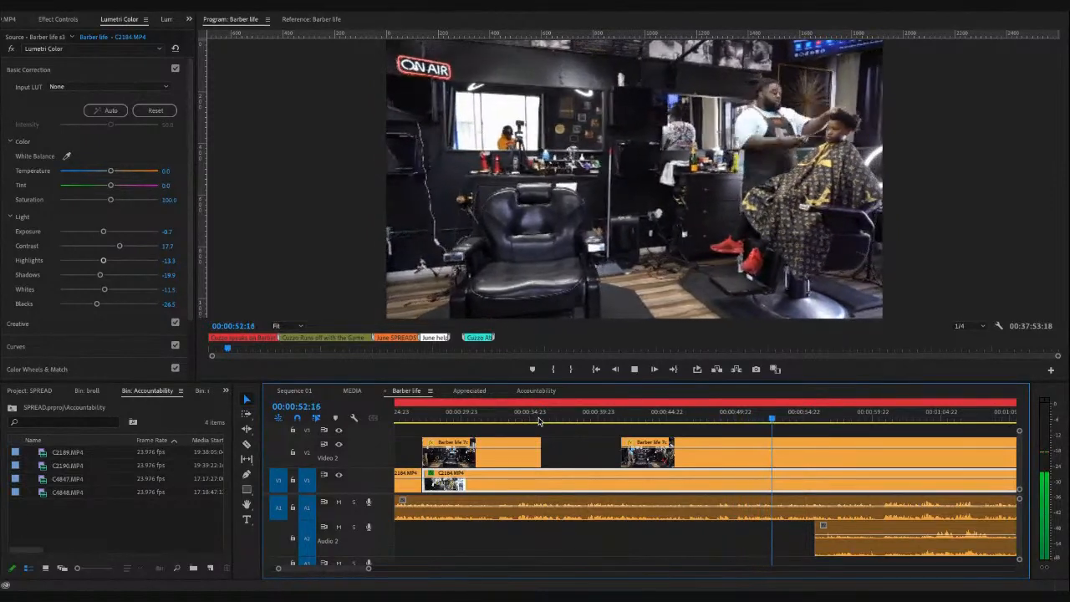
{"action": "key", "text": "space"}
{"action": "left_click", "coordinate": [711, 416]}
{"action": "key", "text": "space"}
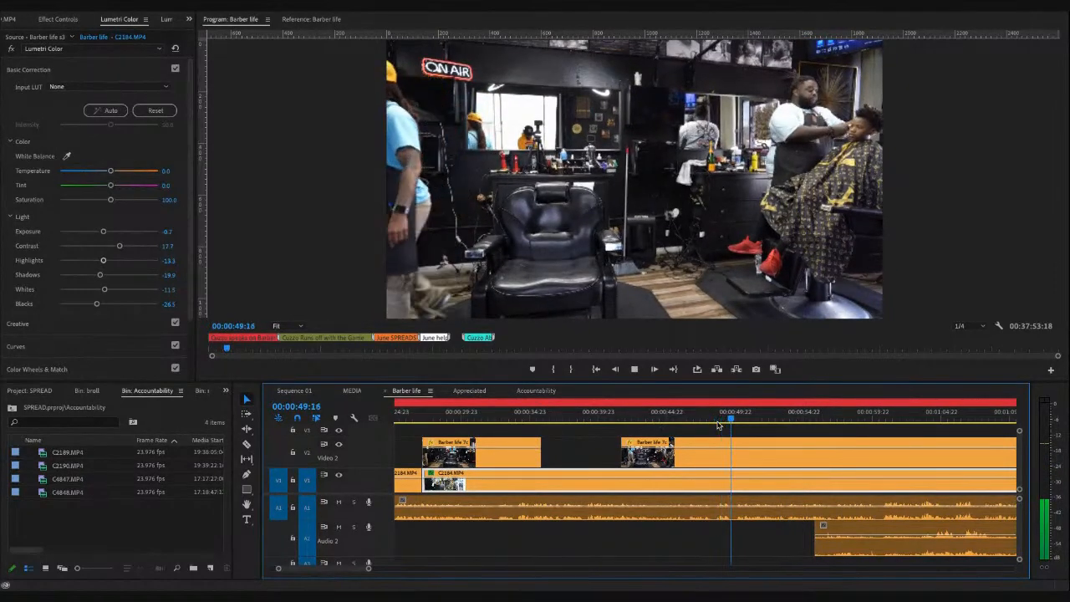
- Split the wide clip on the second video track near 00:00:49:20 and trim the later part's start to where the second-track audio clip begins
{"action": "key", "text": "space"}
{"action": "key", "text": "c"}
{"action": "left_click", "coordinate": [735, 449]}
{"action": "key", "text": "v"}
{"action": "left_click_drag", "start_coordinate": [736, 451], "coordinate": [815, 454]}
{"action": "key", "text": "space"}
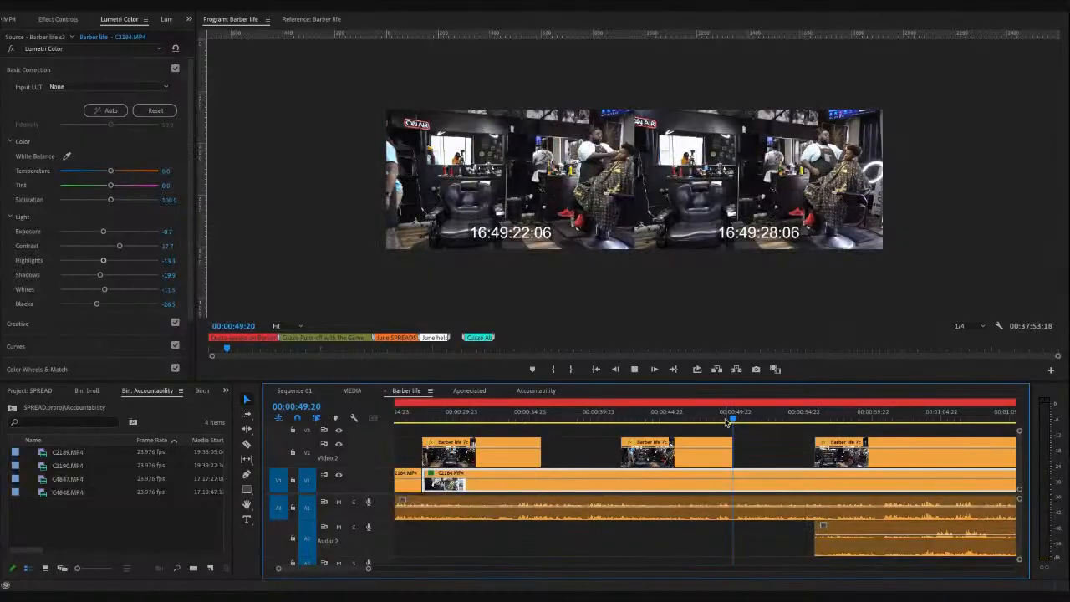
- Replay the cut to the close angle near 00:00:49:20 and select the wide clip before it
{"action": "left_click", "coordinate": [722, 420]}
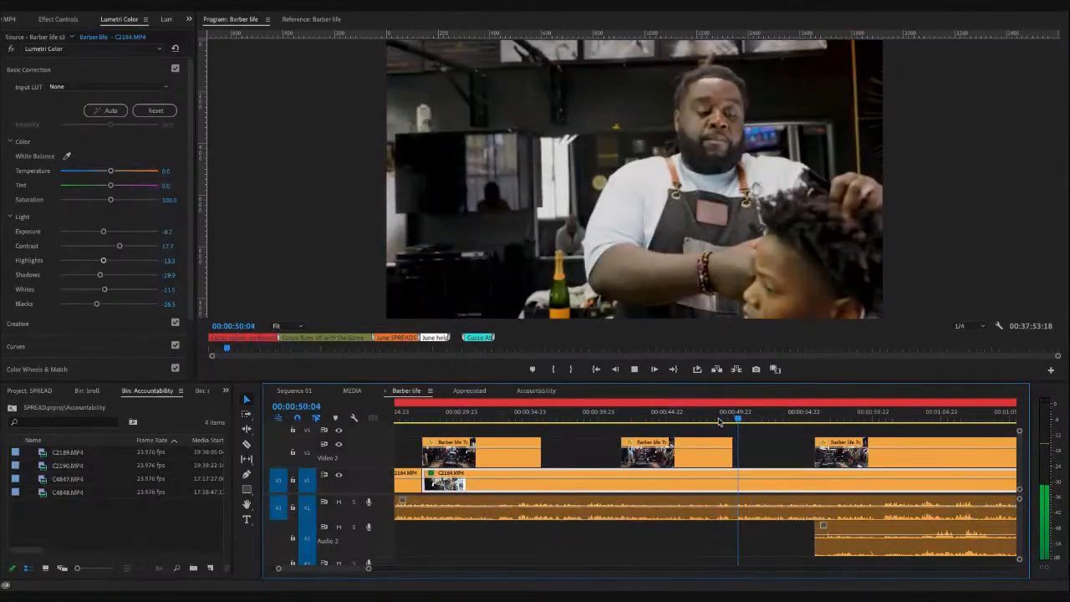
{"action": "left_click", "coordinate": [714, 420]}
{"action": "left_click", "coordinate": [701, 450]}
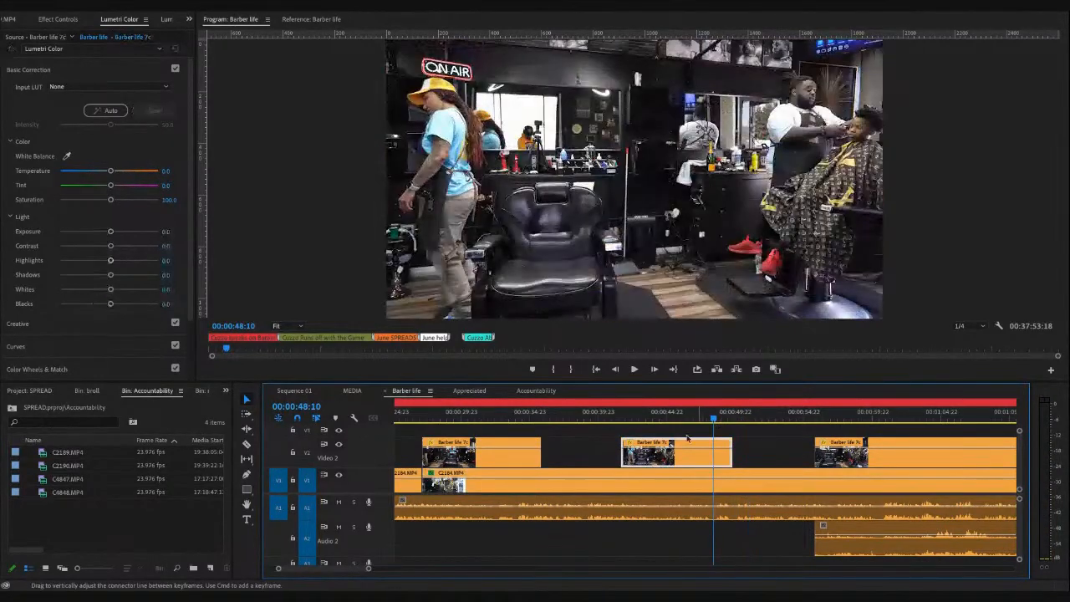
- Replay the selected wide clip on the second video track and split it at 00:00:46:13
{"action": "left_click", "coordinate": [649, 419]}
{"action": "key", "text": "space"}
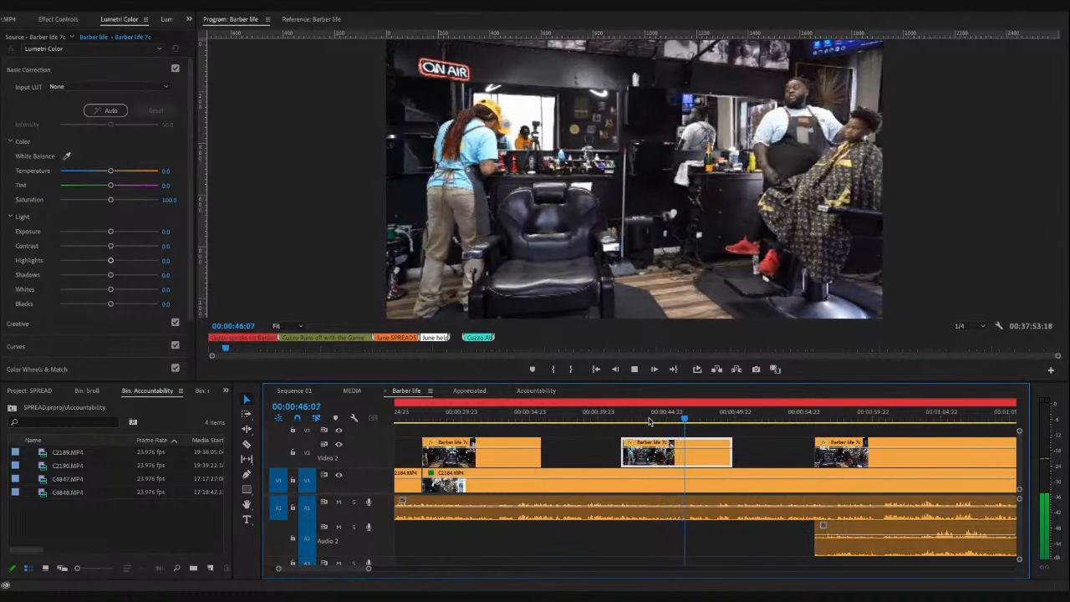
{"action": "key", "text": "space"}
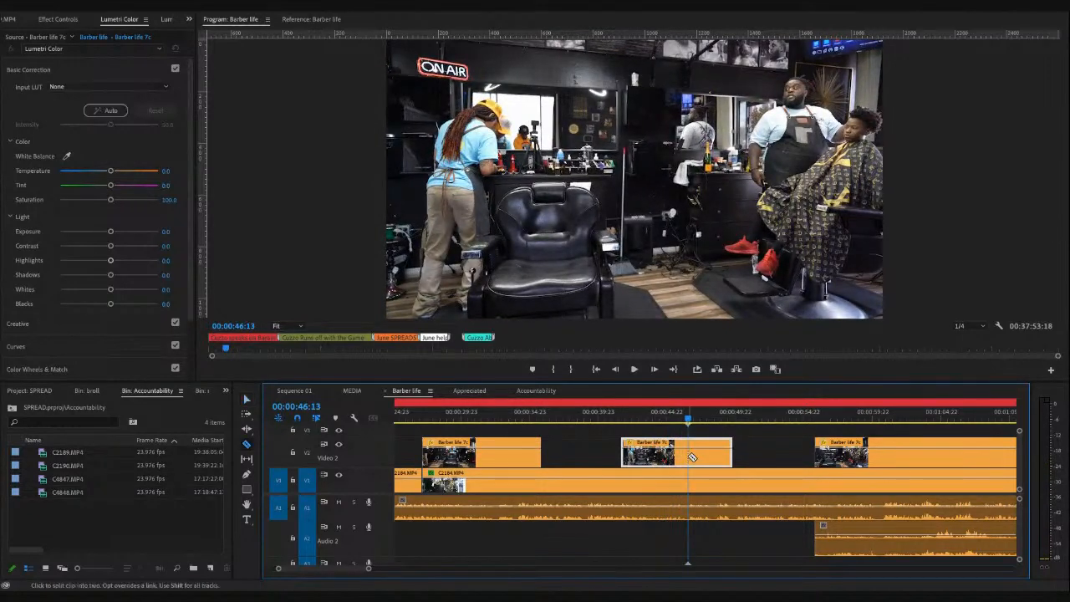
{"action": "key", "text": "super+k"}
- Scale the wide clip's part after 00:00:46:13 to 75 and reposition it to about 498.9, 714.6, framing the barber and his client
{"action": "left_click", "coordinate": [62, 20]}
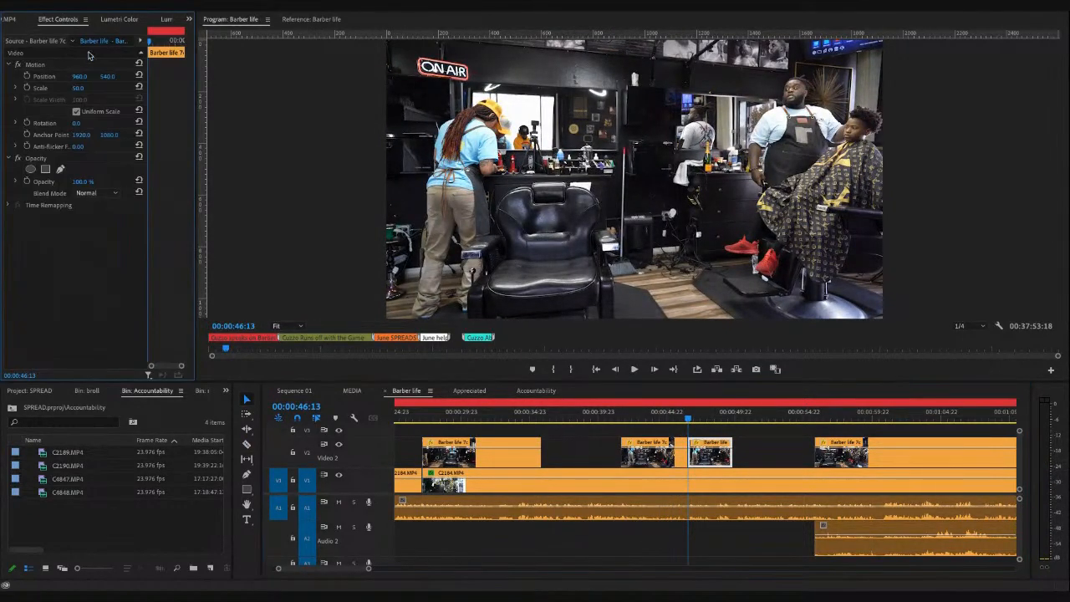
{"action": "left_click_drag", "start_coordinate": [80, 88], "coordinate": [100, 87]}
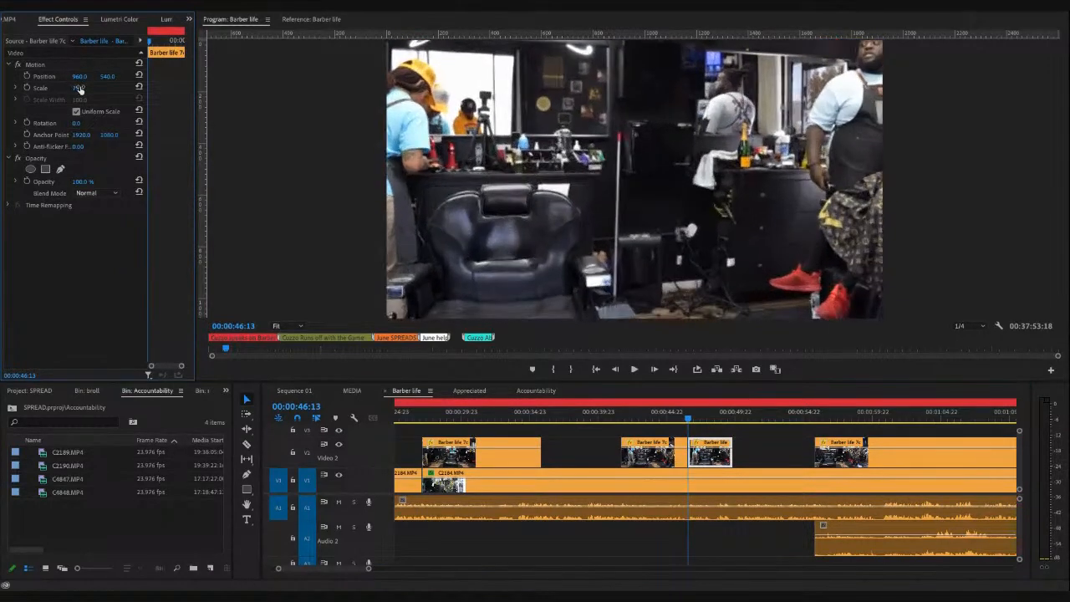
{"action": "left_click", "coordinate": [35, 65]}
{"action": "left_click_drag", "start_coordinate": [631, 161], "coordinate": [626, 166]}
{"action": "left_click_drag", "start_coordinate": [521, 173], "coordinate": [574, 160]}
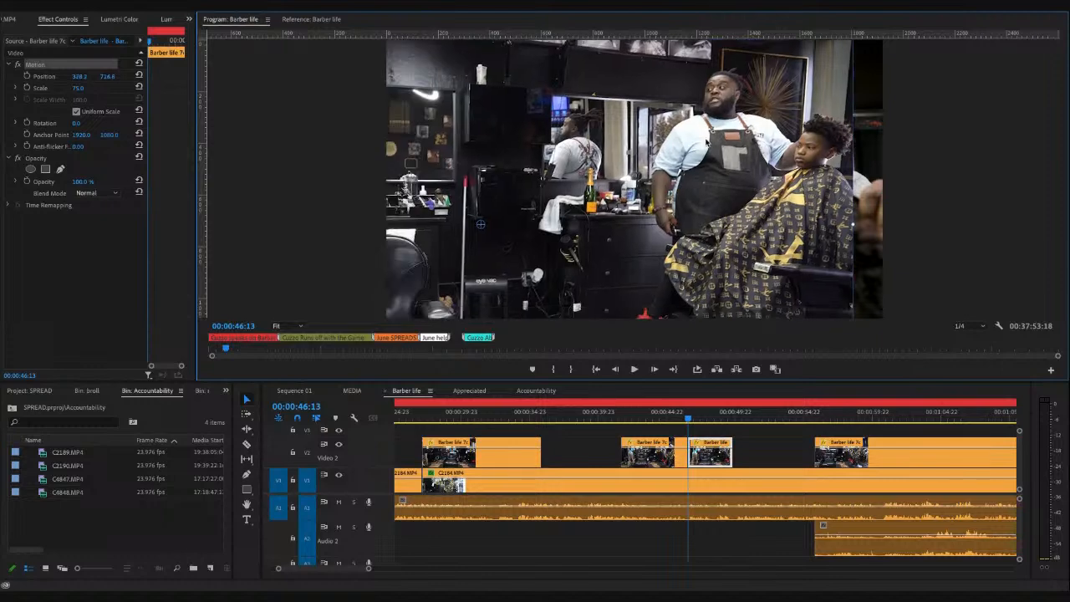
{"action": "left_click_drag", "start_coordinate": [720, 144], "coordinate": [725, 144]}
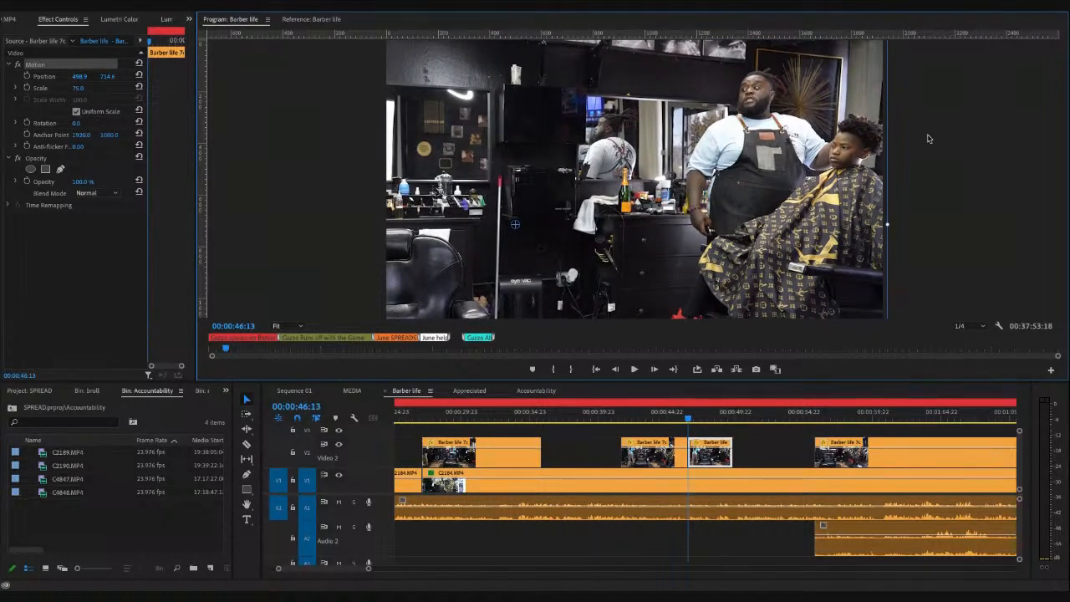
{"action": "left_click", "coordinate": [927, 135]}
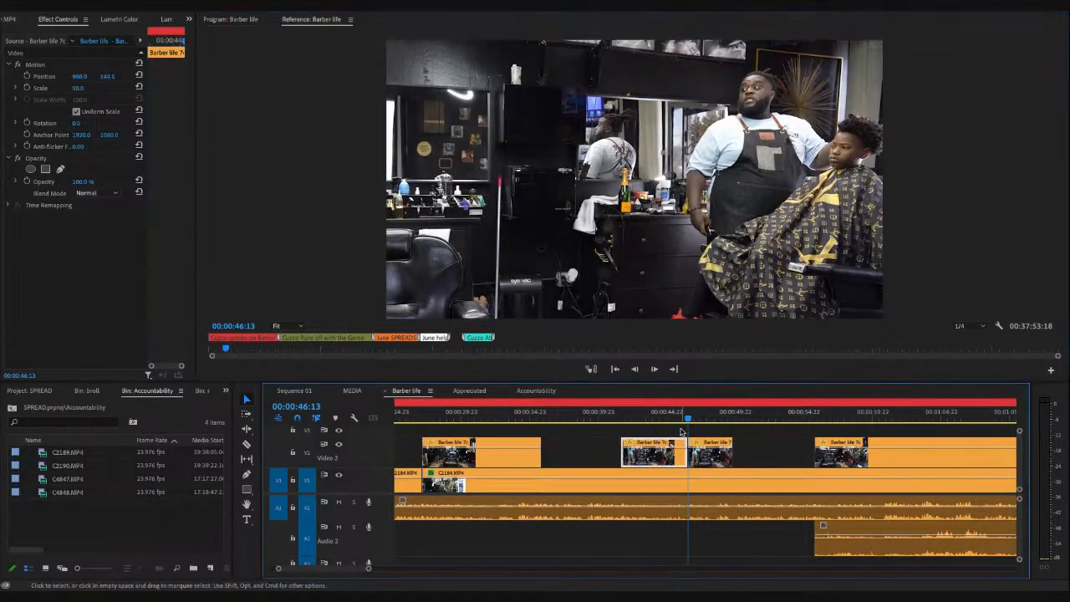
- Compare the framing and motion settings of the wide clip's two parts before and after the split at 00:00:46:13
{"action": "left_click", "coordinate": [739, 225]}
{"action": "left_click", "coordinate": [42, 65]}
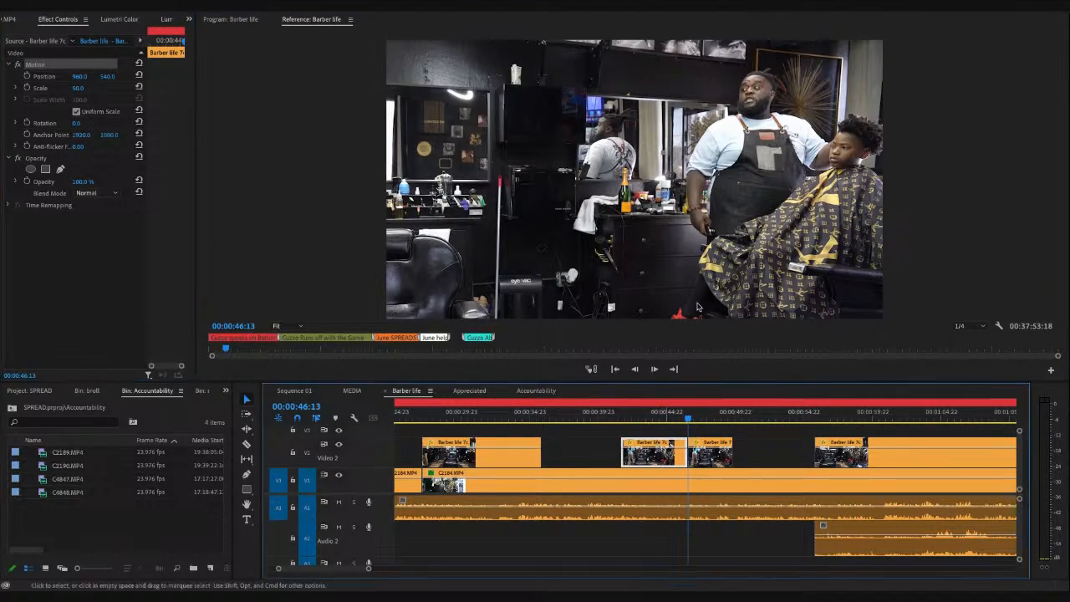
{"action": "left_click", "coordinate": [657, 475]}
{"action": "left_click", "coordinate": [656, 460]}
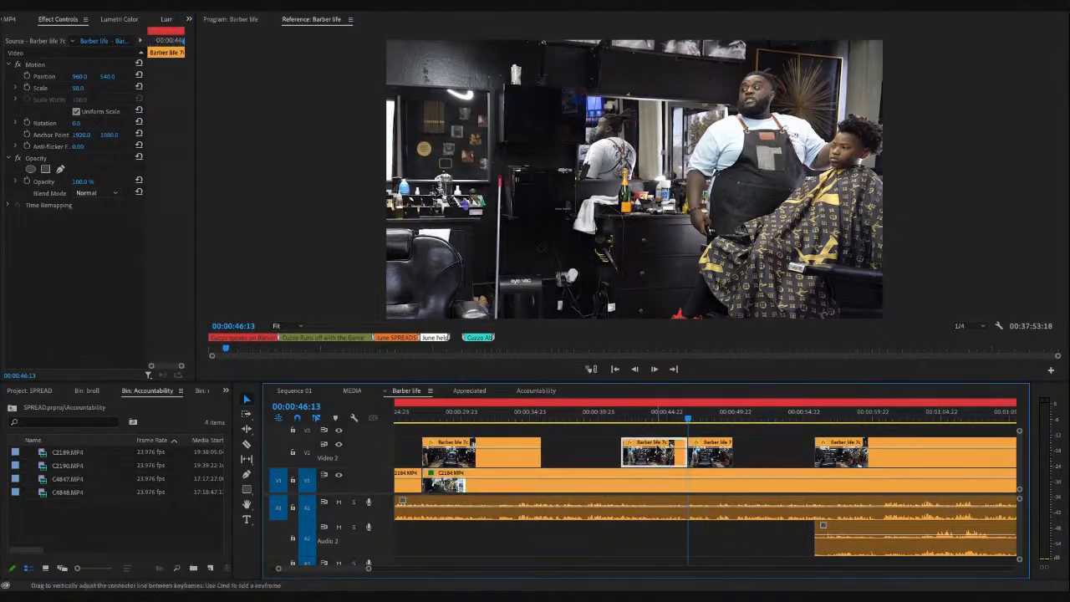
{"action": "left_click", "coordinate": [661, 415]}
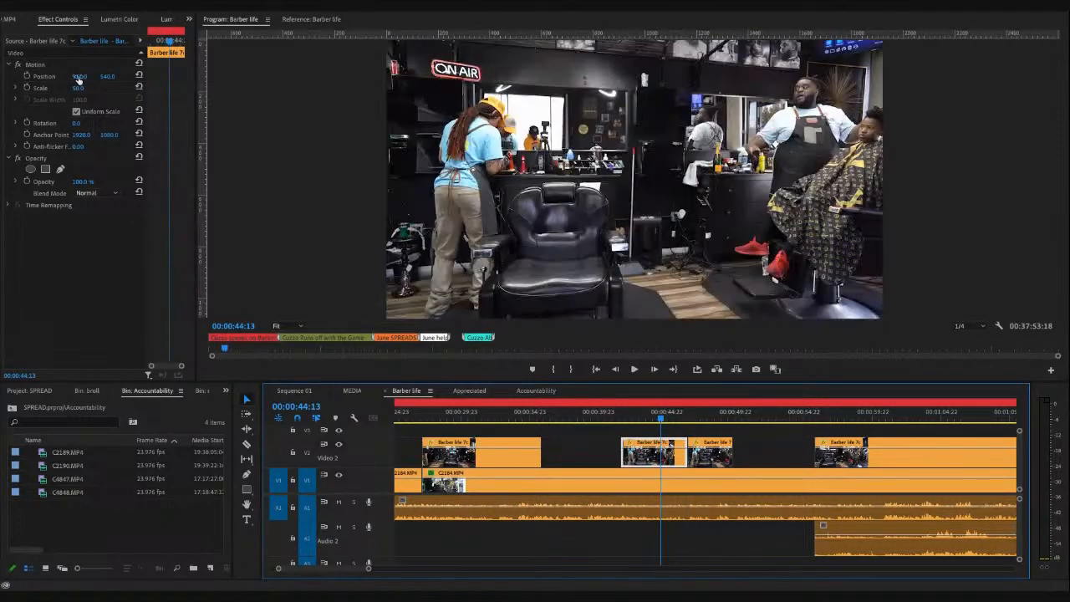
{"action": "left_click", "coordinate": [700, 414]}
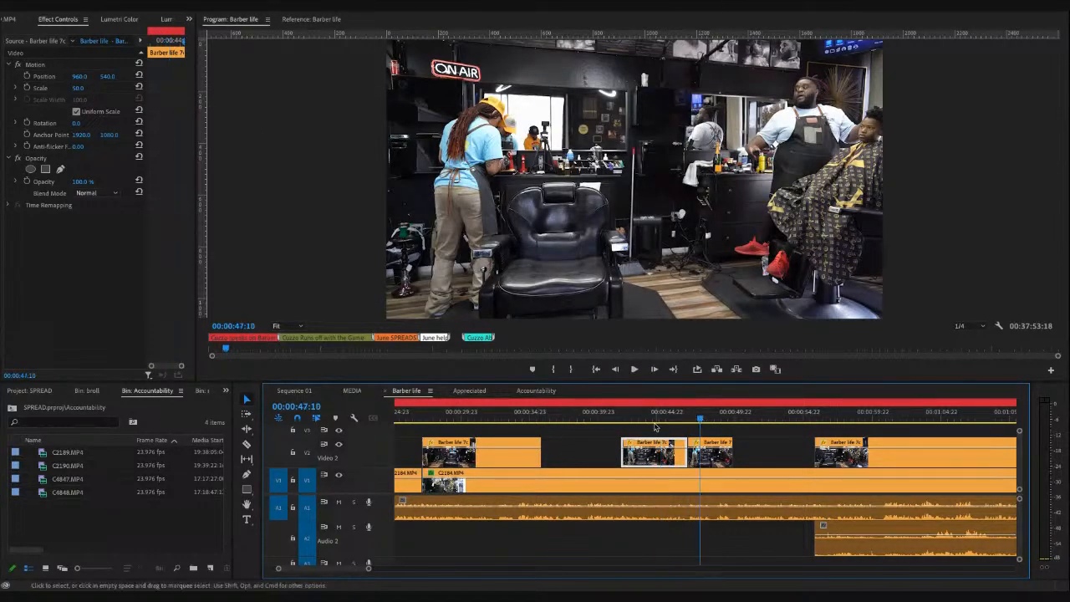
{"action": "left_click", "coordinate": [710, 455]}
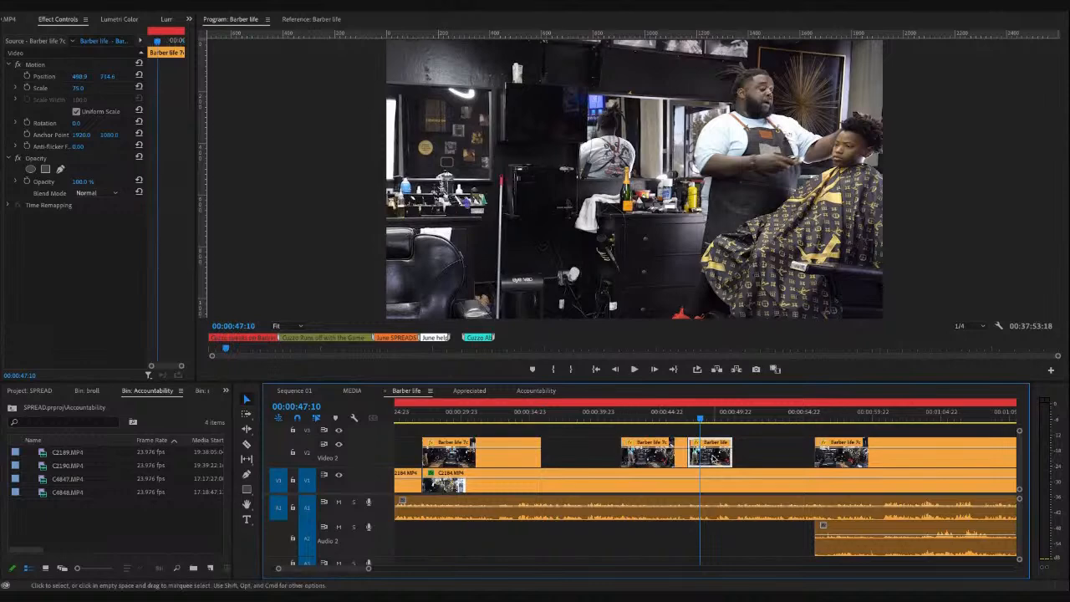
- Set the horizontal position of the zoomed-in clip after 00:00:46:13 to 487.9
{"action": "left_click", "coordinate": [658, 427]}
{"action": "left_click", "coordinate": [652, 419]}
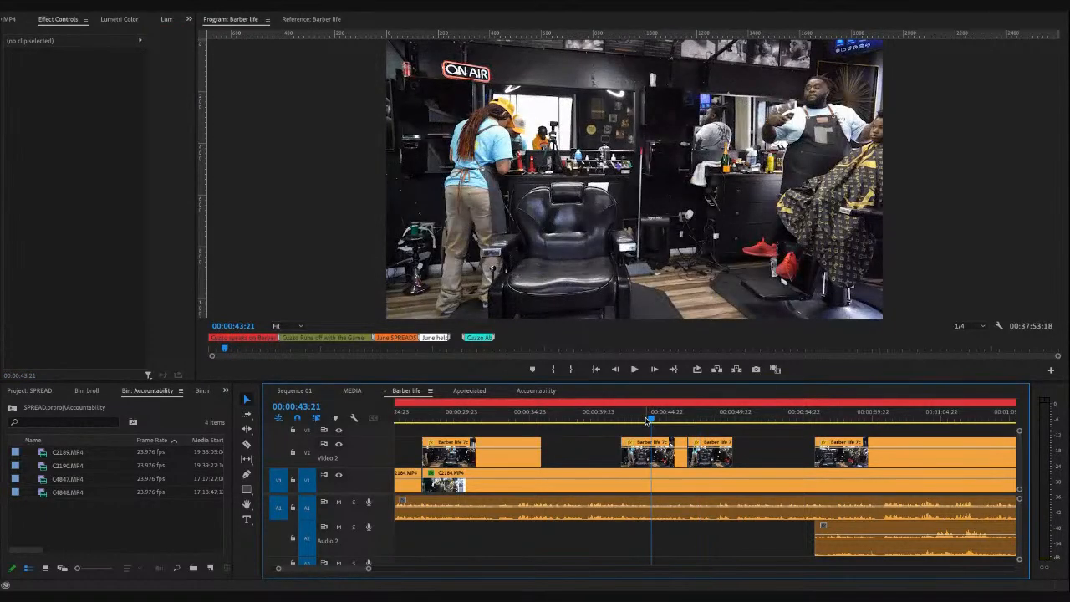
{"action": "left_click", "coordinate": [693, 413]}
{"action": "left_click", "coordinate": [710, 456]}
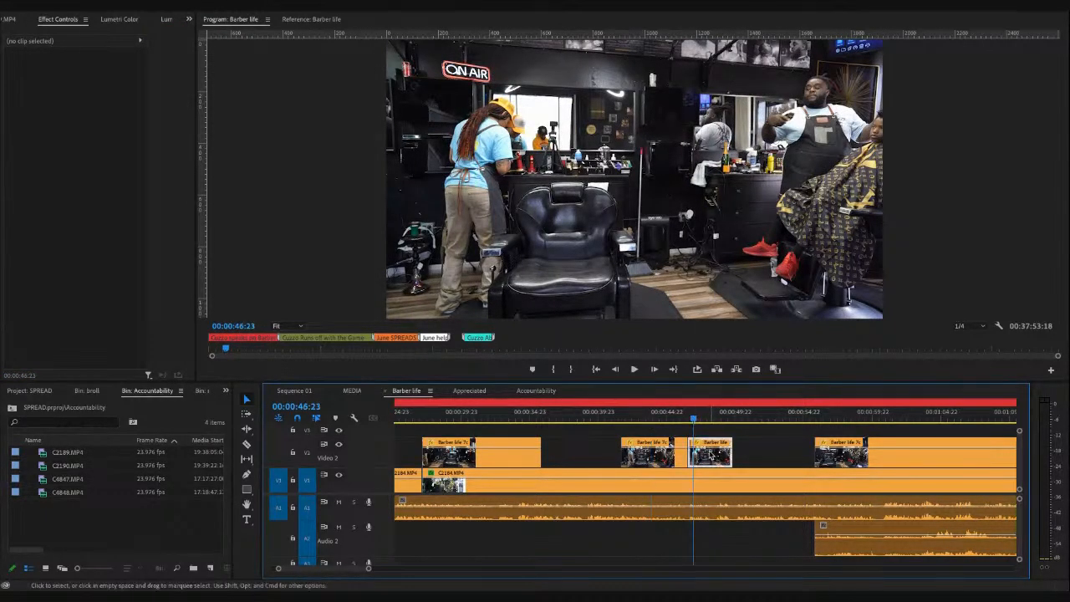
{"action": "left_click_drag", "start_coordinate": [81, 76], "coordinate": [83, 81]}
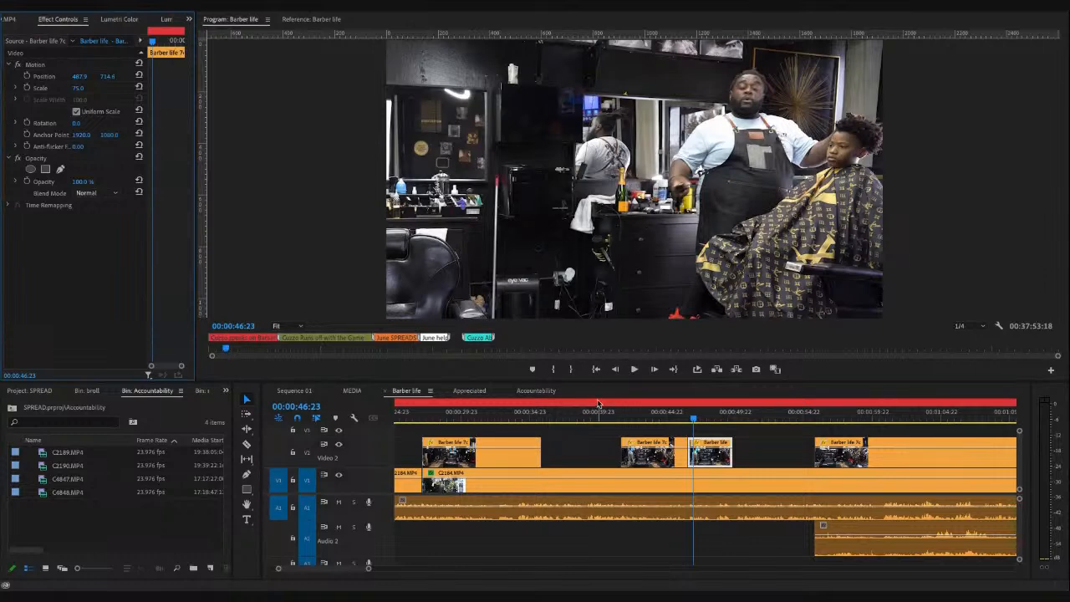
- Replay the punch-in from the wide shot to the zoomed-in clip, stopping at 00:00:47:22
{"action": "left_click", "coordinate": [637, 416]}
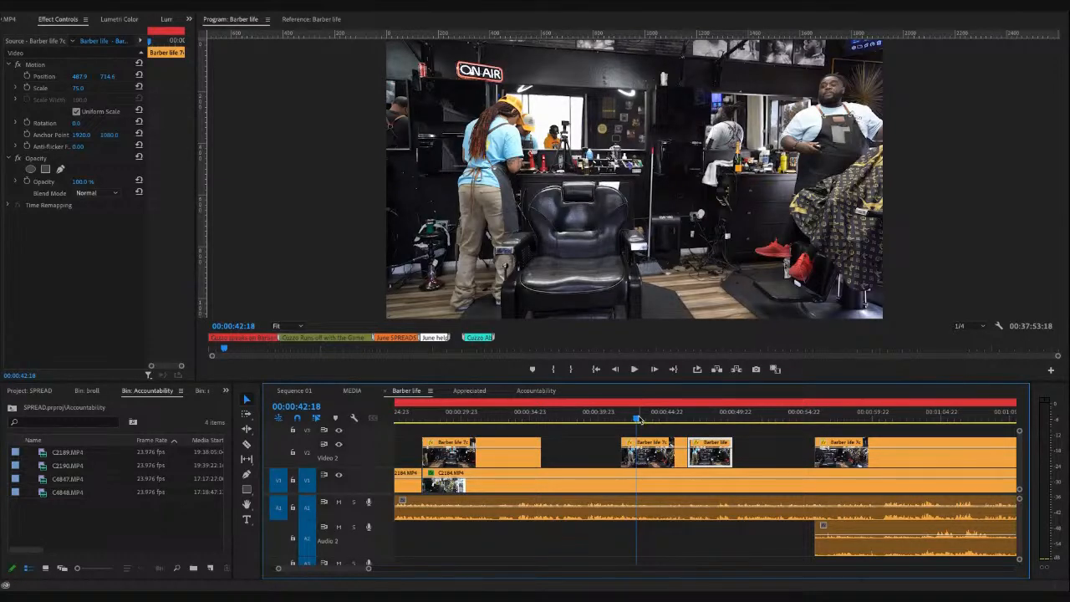
{"action": "left_click", "coordinate": [670, 417]}
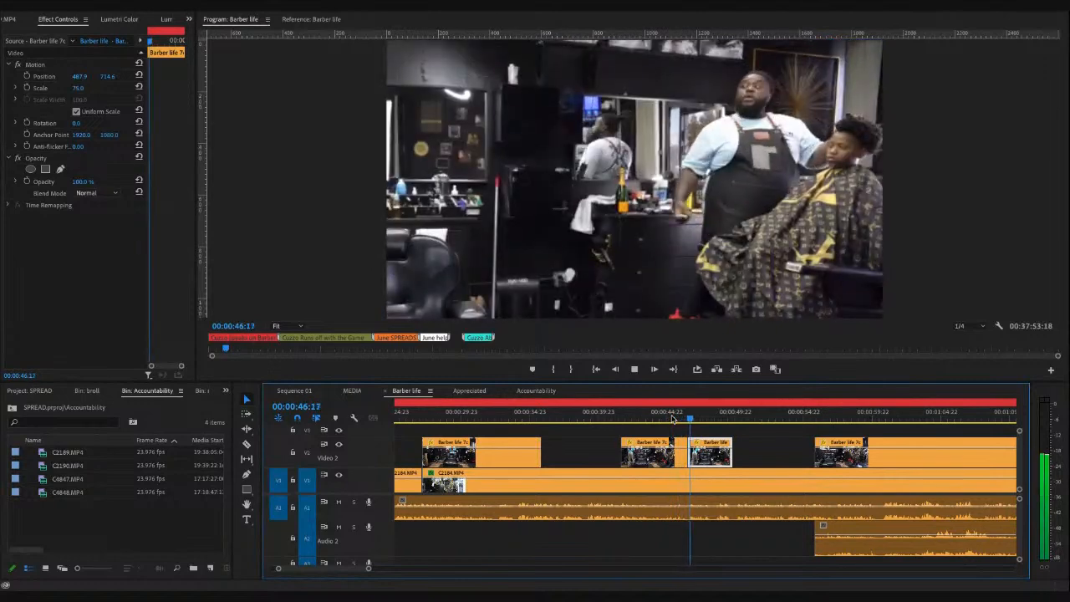
{"action": "key", "text": "space"}
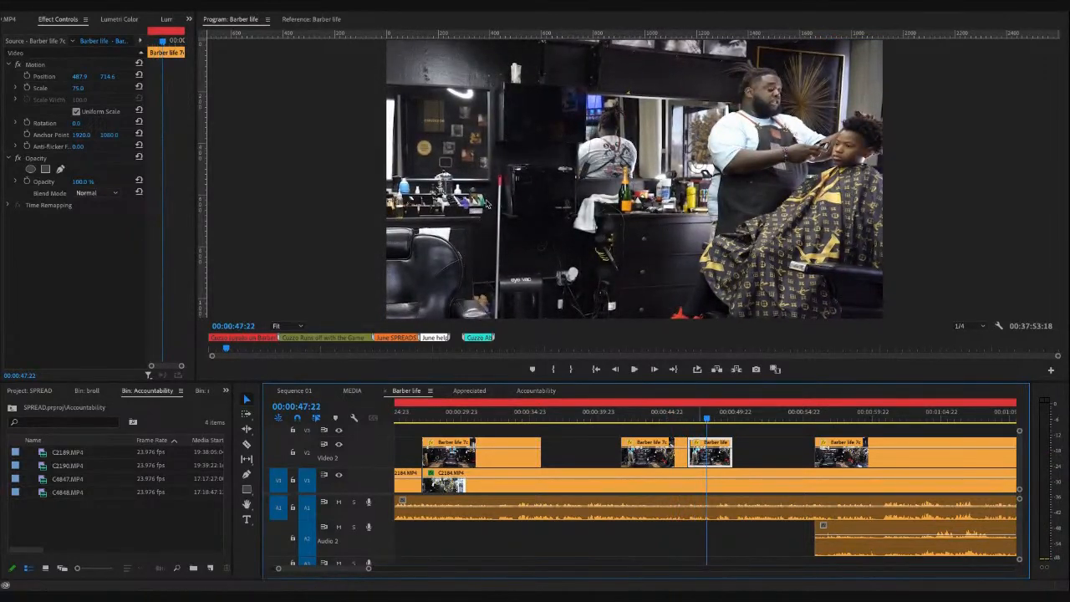
- Try shifting the zoomed-in clip slightly within the frame, and undo the move
{"action": "left_click", "coordinate": [55, 67]}
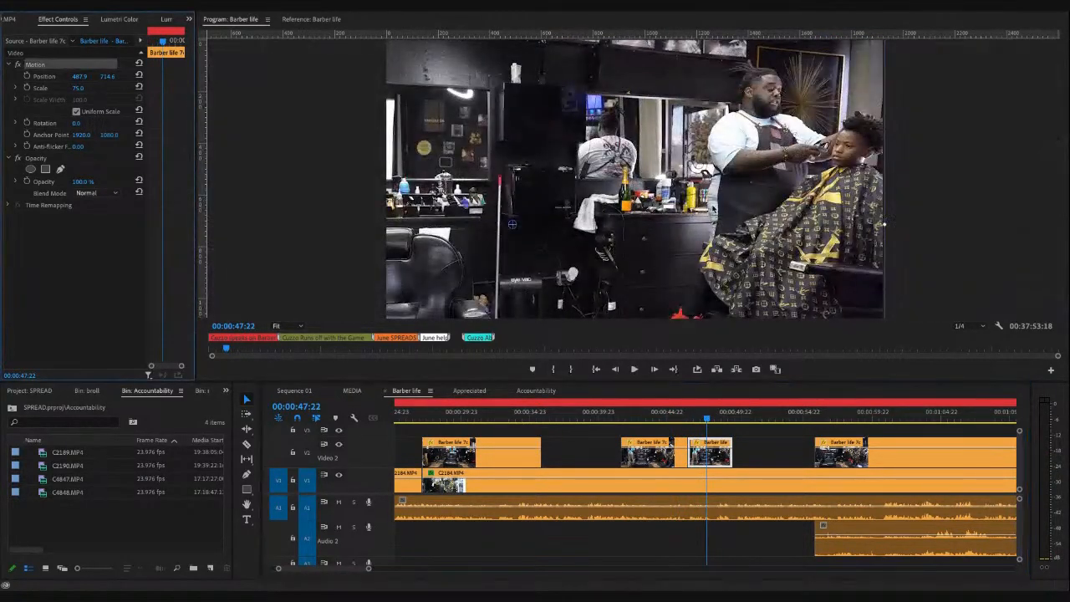
{"action": "left_click_drag", "start_coordinate": [714, 210], "coordinate": [703, 208]}
{"action": "key", "text": "ctrl+z"}
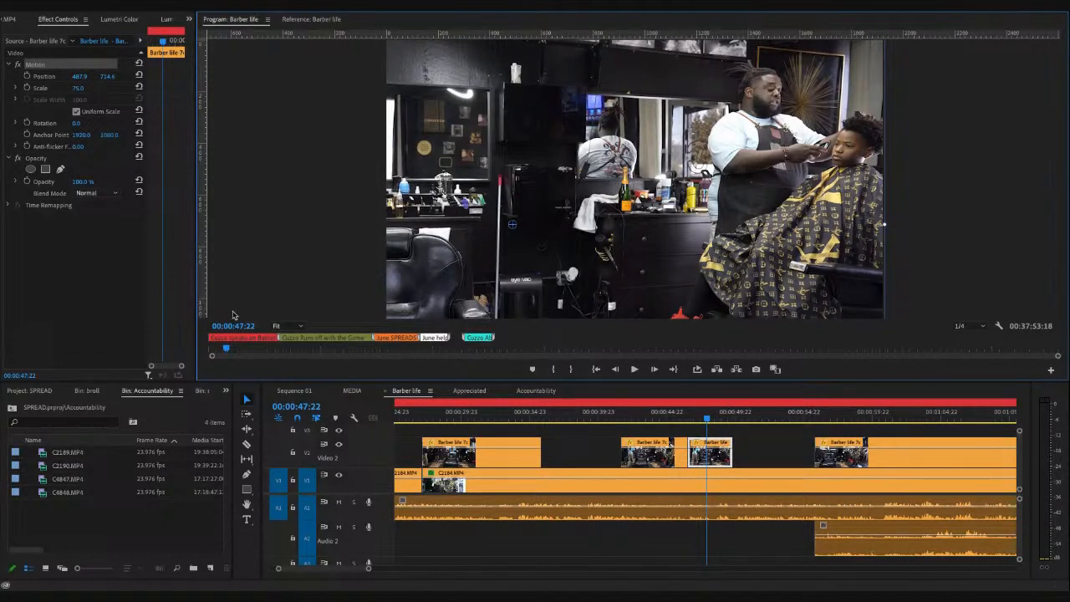
- Set the zoomed-in clip's scale to 83.0 and position to 341.3, 755.6, and play back the punch-in
{"action": "left_click_drag", "start_coordinate": [71, 90], "coordinate": [74, 91]}
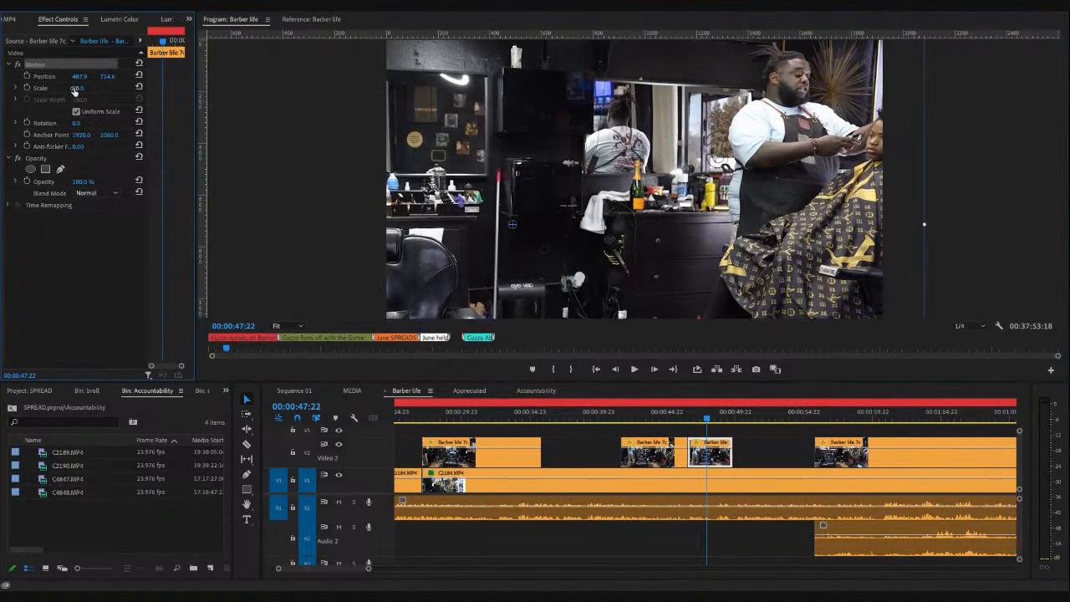
{"action": "left_click_drag", "start_coordinate": [651, 202], "coordinate": [614, 212]}
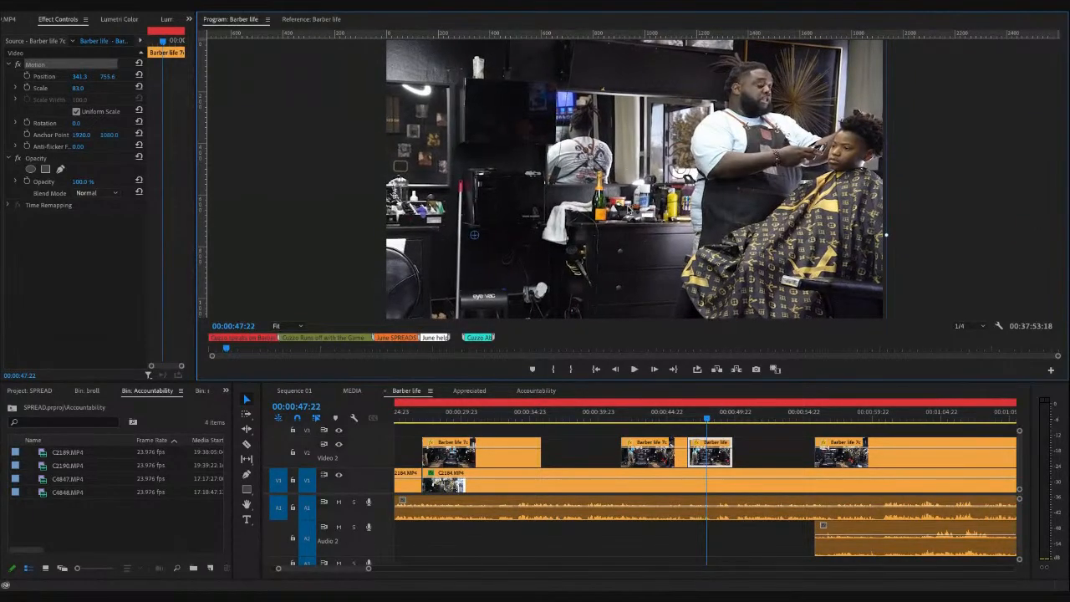
{"action": "left_click", "coordinate": [686, 418]}
{"action": "key", "text": "space"}
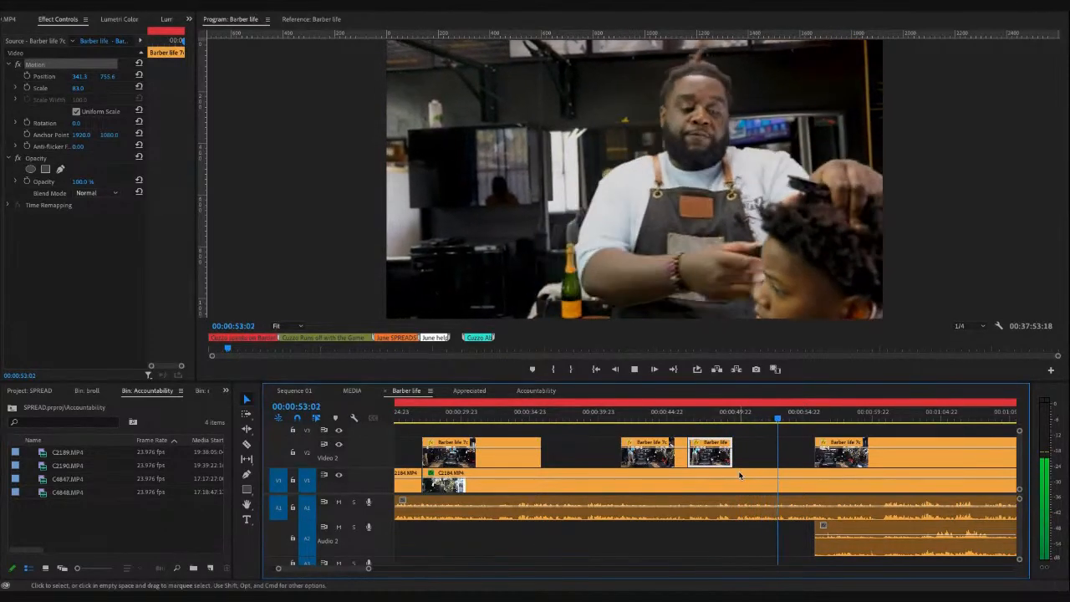
- Trim the start of the second microphone clip on Audio 2 forward to 00:01:03:10
{"action": "scroll", "coordinate": [736, 473], "scroll_direction": "down", "scroll_amount": 2}
{"action": "scroll", "coordinate": [740, 473], "scroll_direction": "down", "scroll_amount": 1}
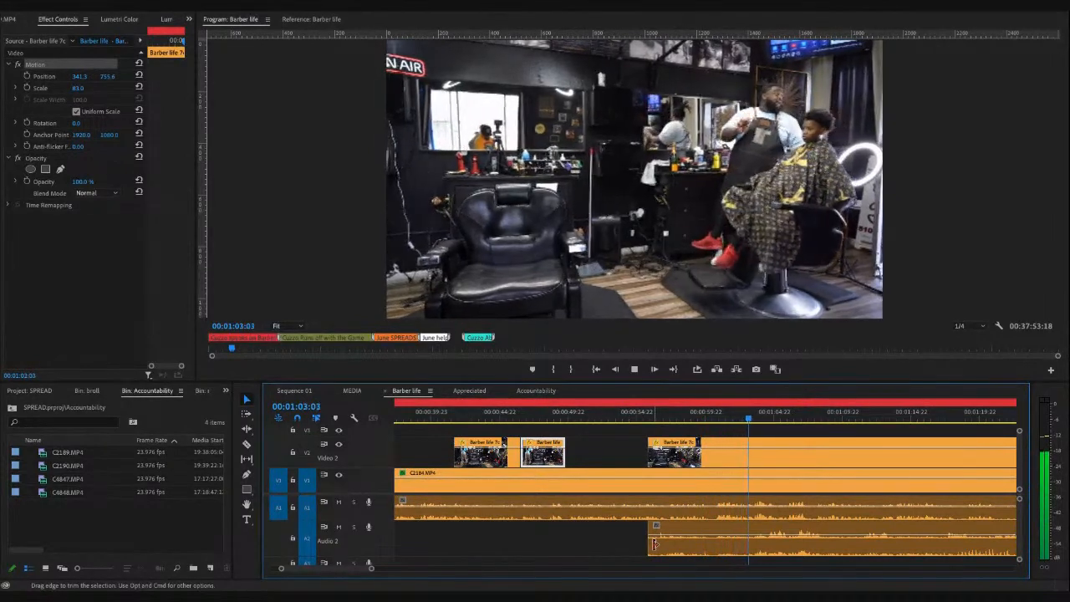
{"action": "key", "text": "space"}
{"action": "left_click_drag", "start_coordinate": [653, 545], "coordinate": [754, 544]}
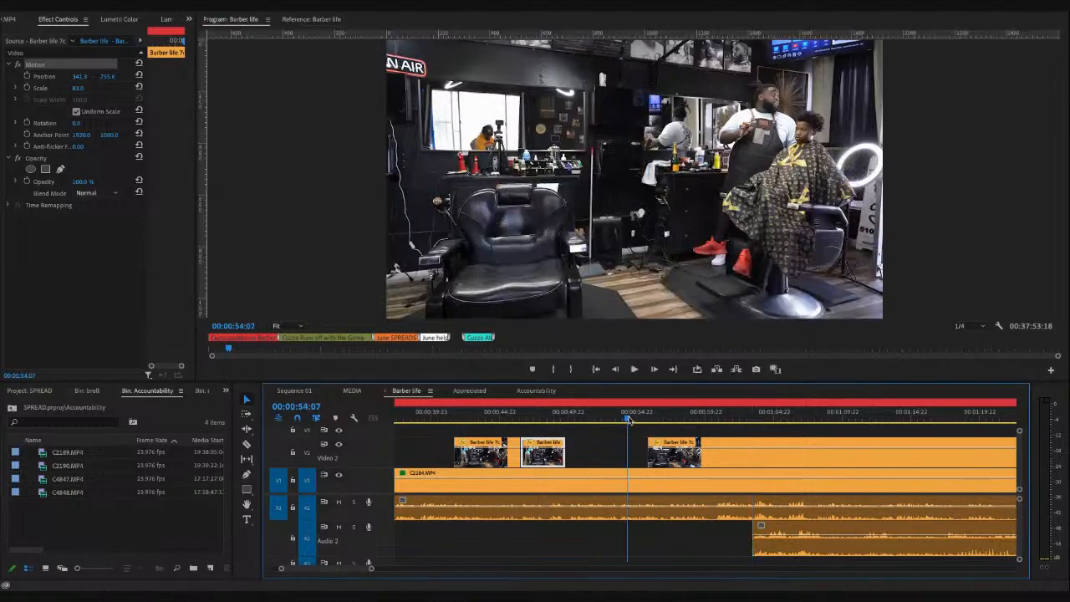
- Replay from 00:00:54:07 and split the wide clip on Video 2 at the Audio 2 clip's start, 00:01:03:10
{"action": "left_click", "coordinate": [631, 420]}
{"action": "key", "text": "space"}
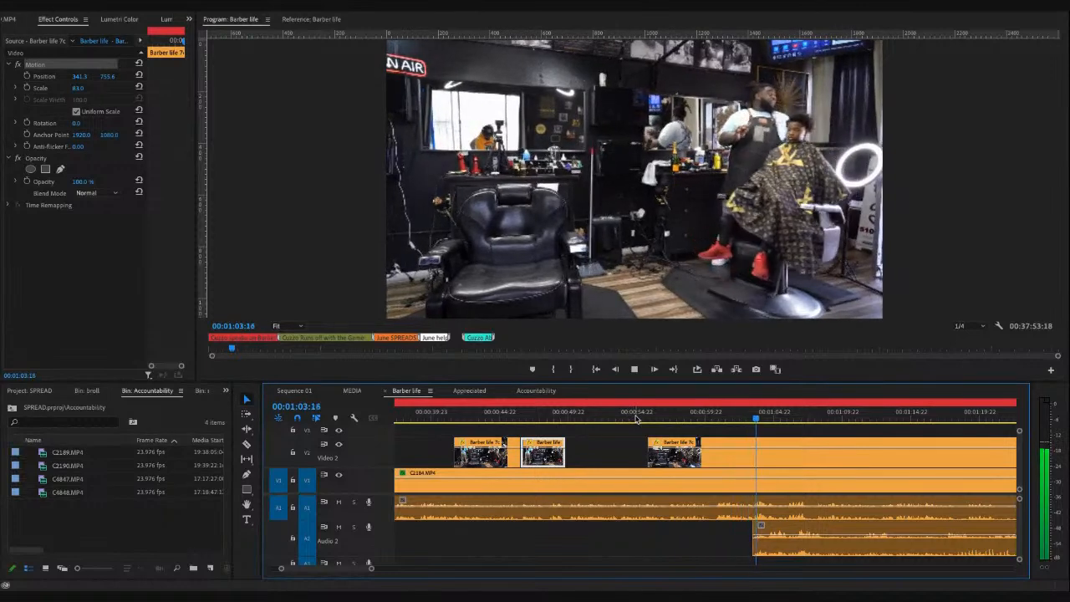
{"action": "key", "text": "space"}
{"action": "key", "text": "c"}
{"action": "key", "text": "Up"}
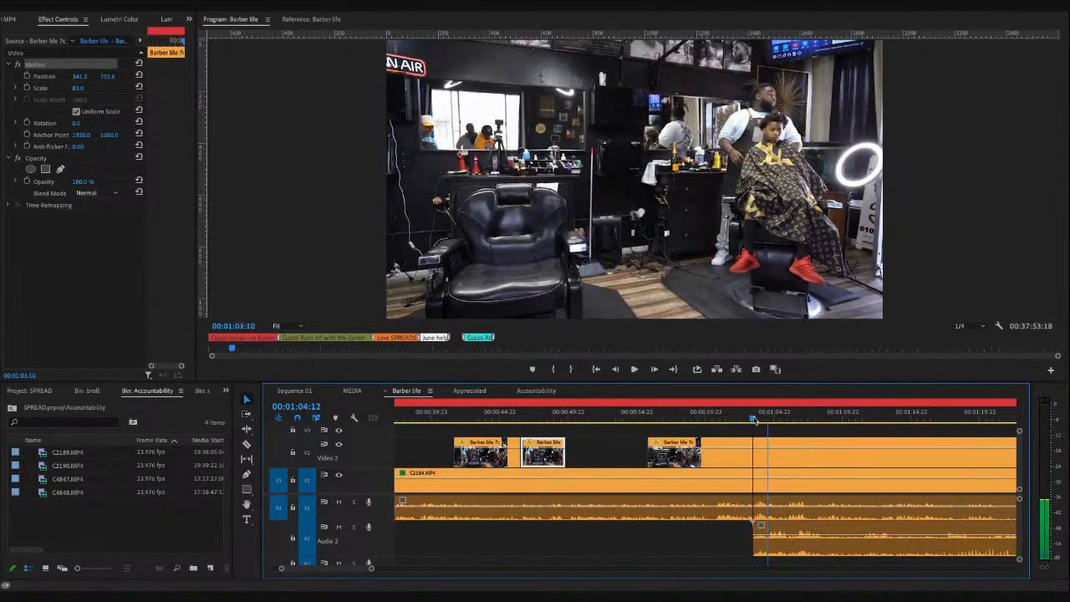
{"action": "left_click", "coordinate": [756, 452]}
- Apply the punch-in's motion settings (scale 83.0, position 341.3, 755.6) to the wide clip ending at 00:01:03:10, and compare the framings
{"action": "left_click", "coordinate": [560, 418]}
{"action": "left_click", "coordinate": [498, 419]}
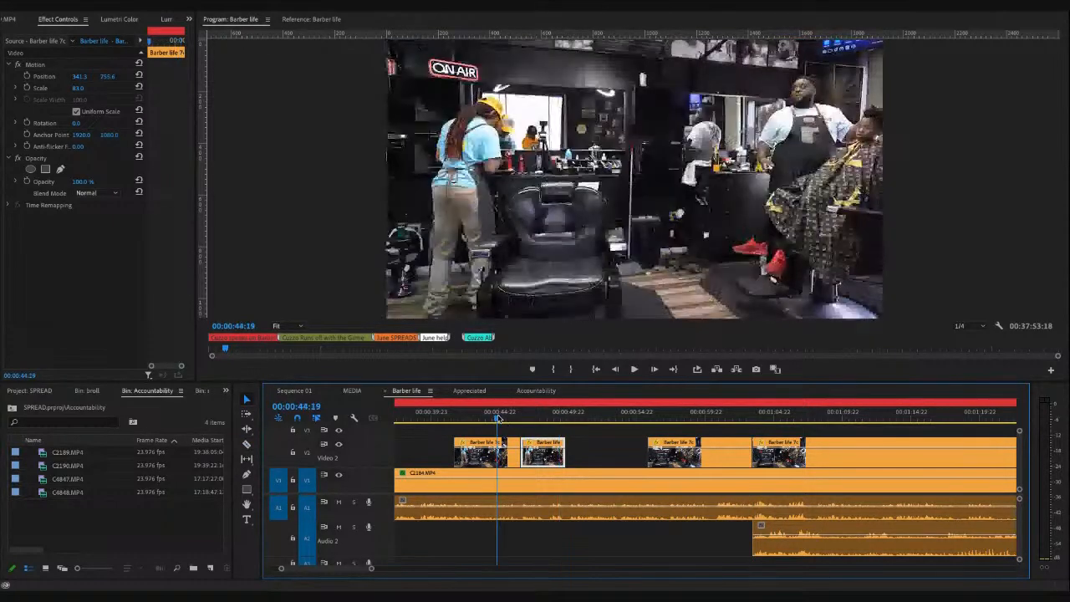
{"action": "left_click", "coordinate": [546, 416]}
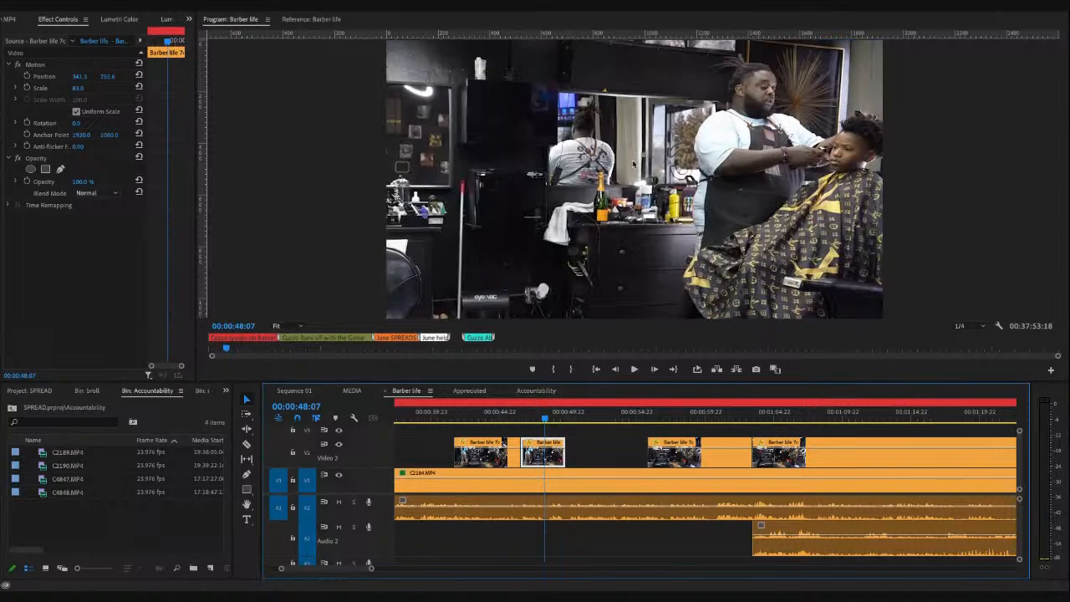
{"action": "left_click", "coordinate": [686, 456]}
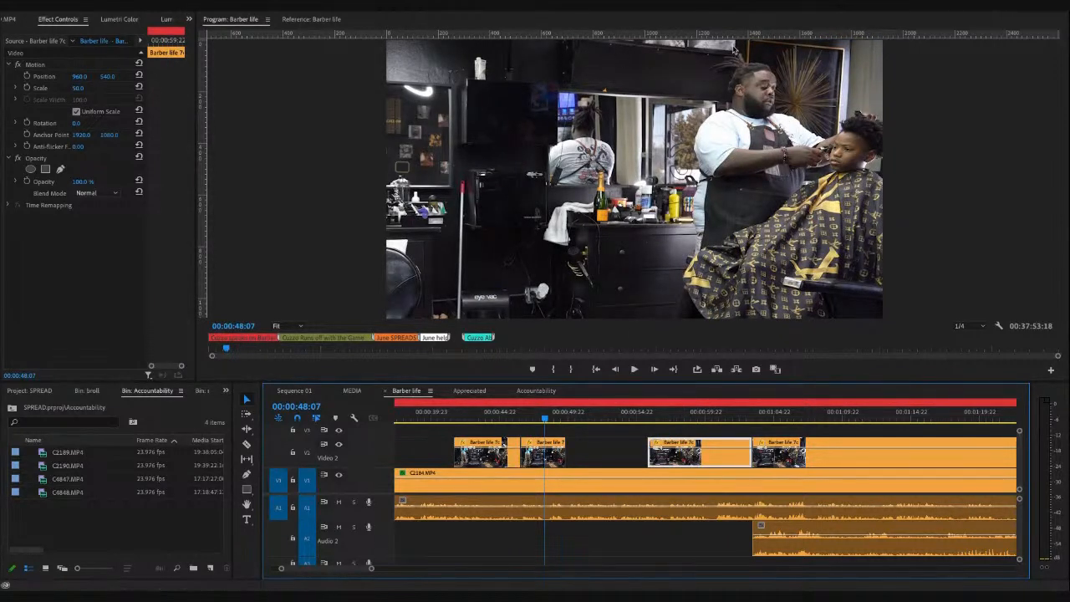
{"action": "left_click", "coordinate": [747, 83]}
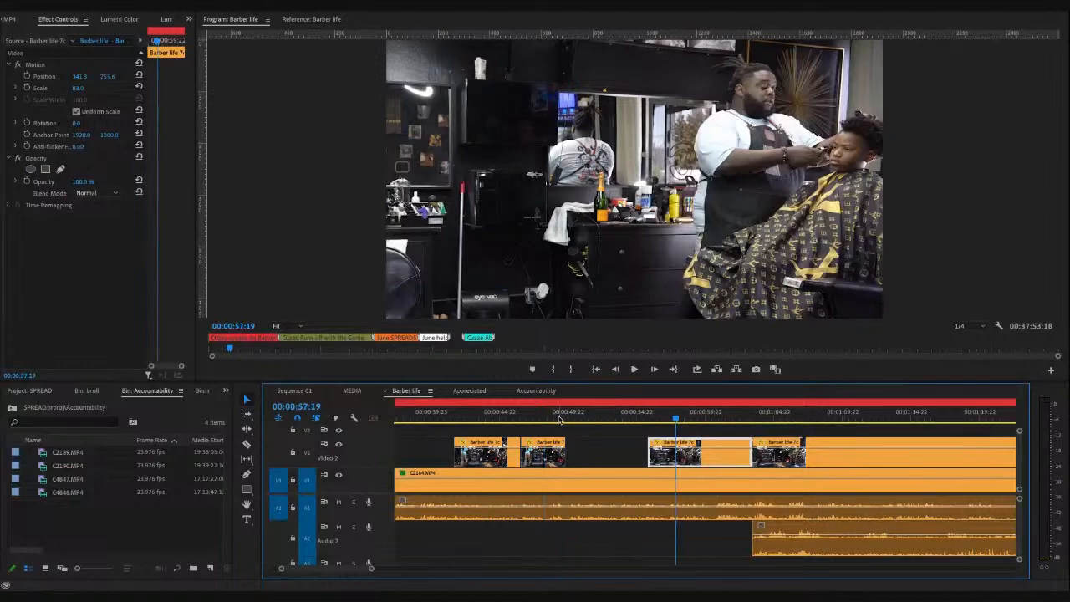
{"action": "left_click", "coordinate": [559, 419]}
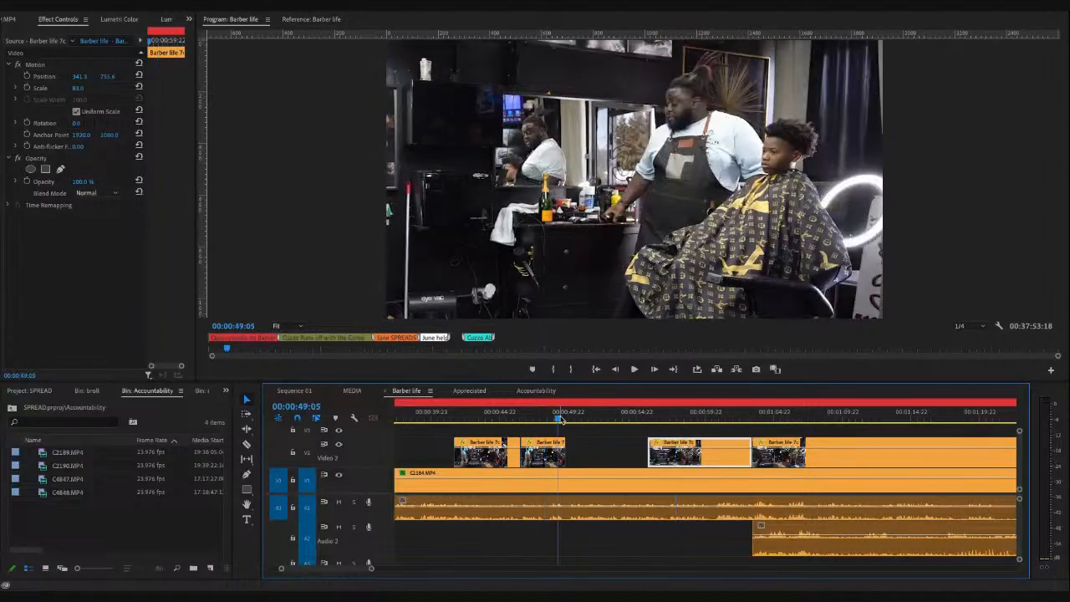
{"action": "left_click", "coordinate": [673, 417]}
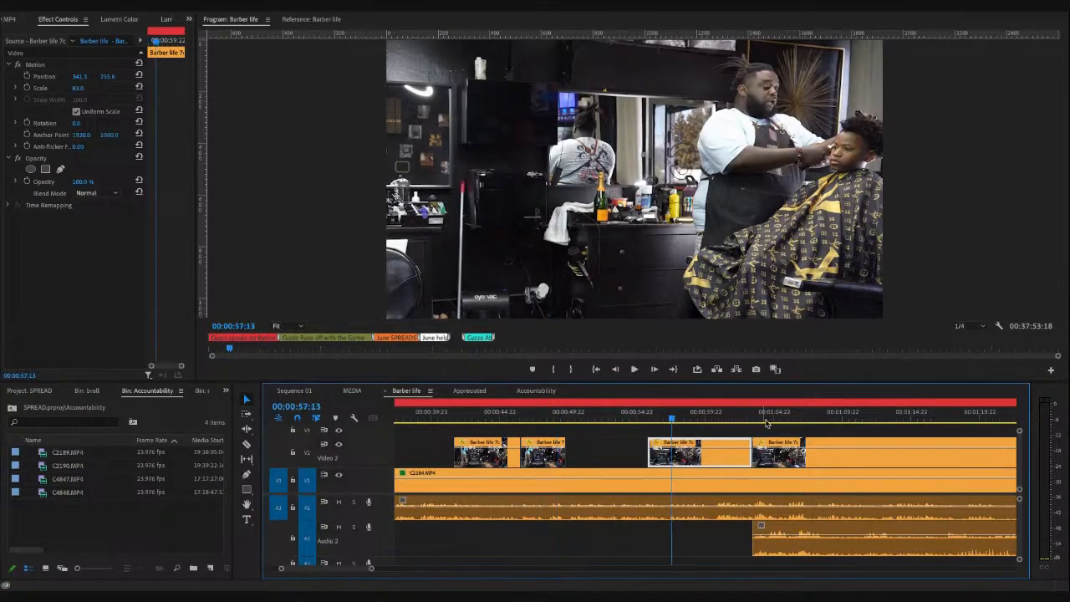
{"action": "left_click", "coordinate": [766, 420]}
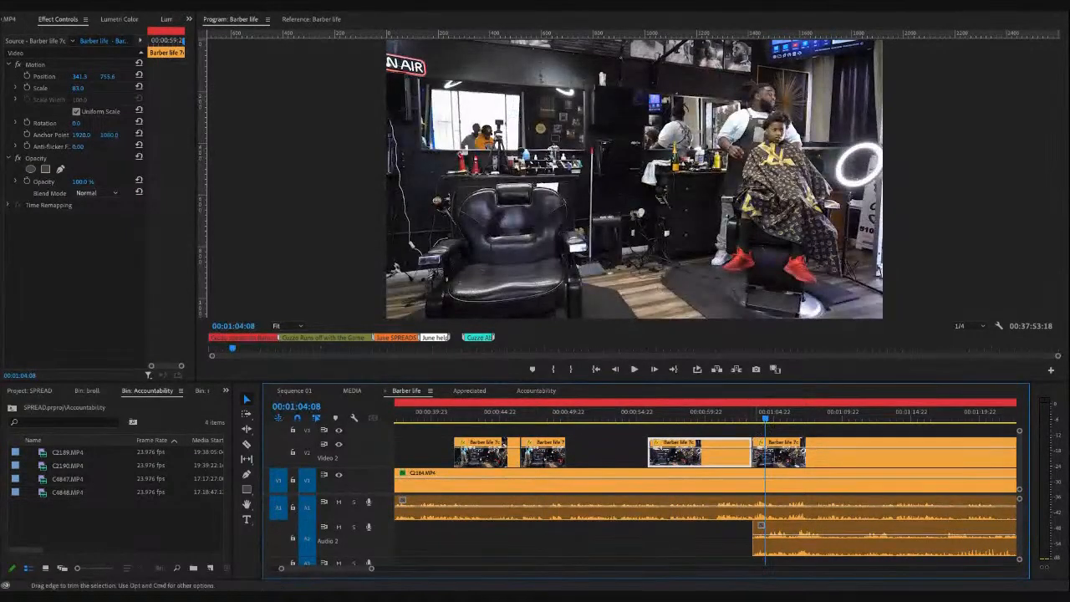
- Trim the start of the wide clip after 00:01:03:10 forward by 00:00:08:15 to expose the close angle, and replay from 00:01:02:09
{"action": "left_click_drag", "start_coordinate": [753, 451], "coordinate": [871, 448]}
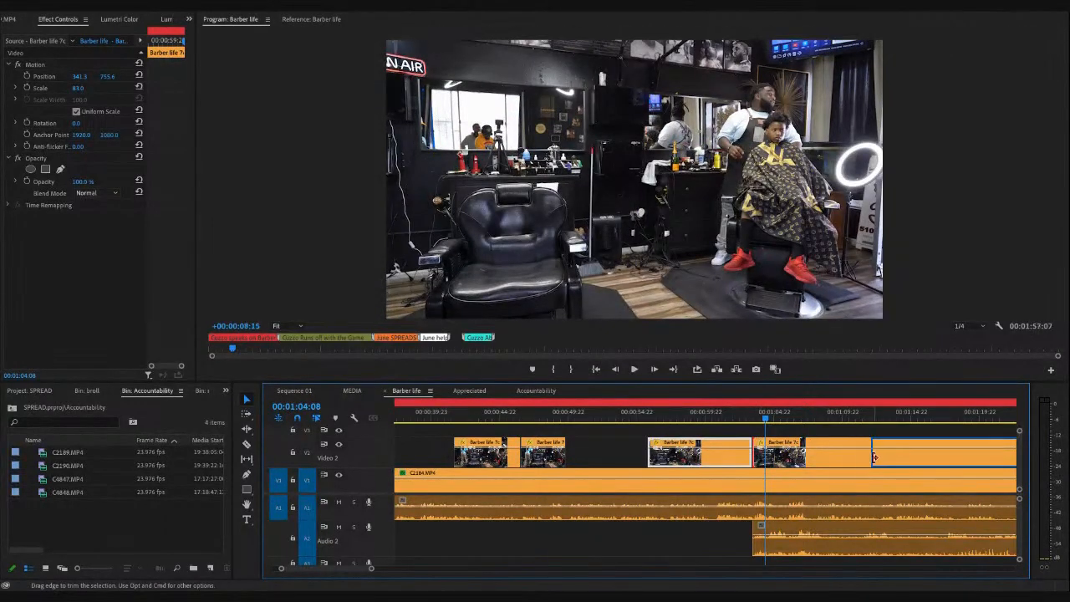
{"action": "left_click", "coordinate": [739, 418]}
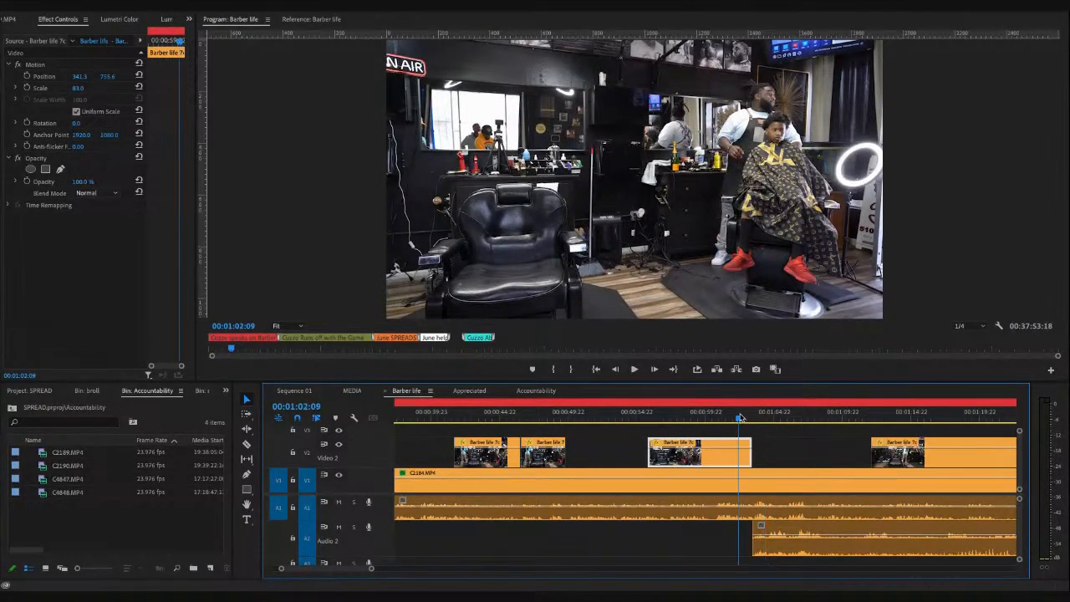
{"action": "key", "text": "space"}
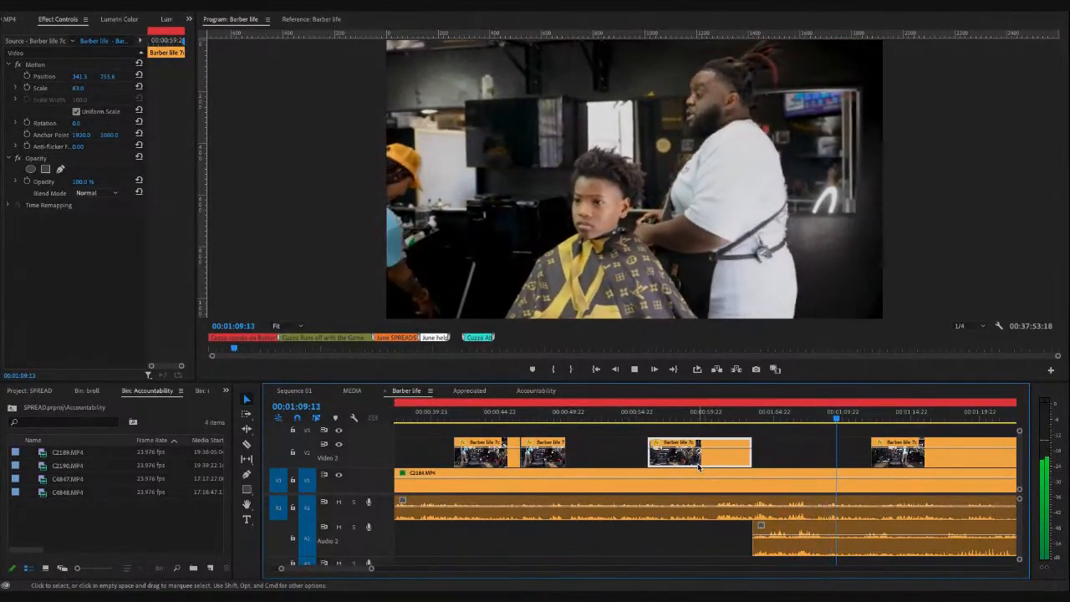
{"action": "key", "text": "space"}
- Review the return from the close angle to the wide shot and trim the wide clip's start to 00:01:13:06
{"action": "key", "text": "shift+4"}
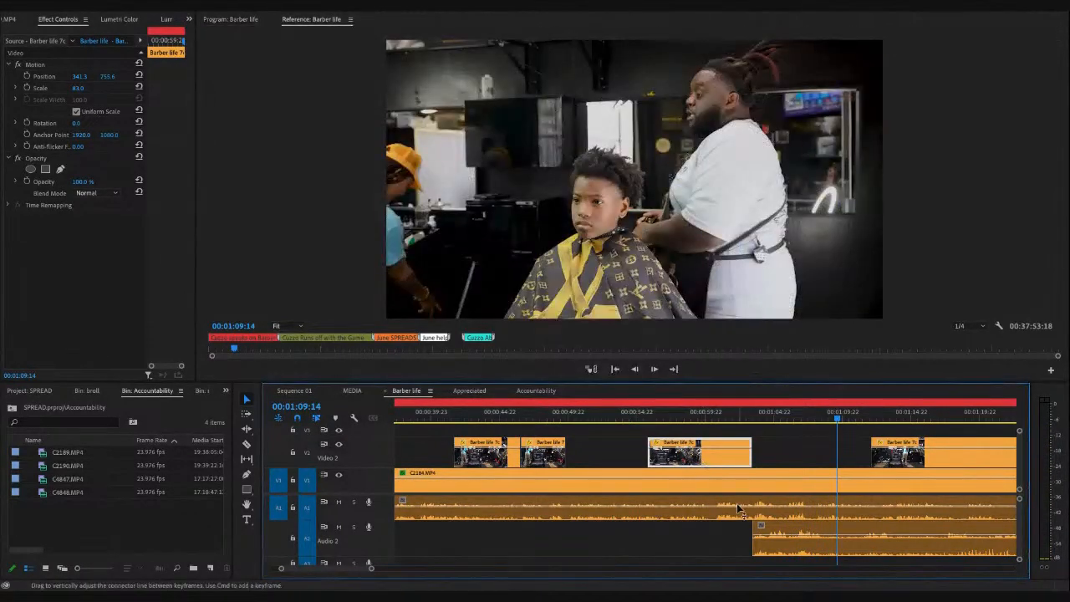
{"action": "scroll", "coordinate": [739, 507], "scroll_direction": "down", "scroll_amount": 2}
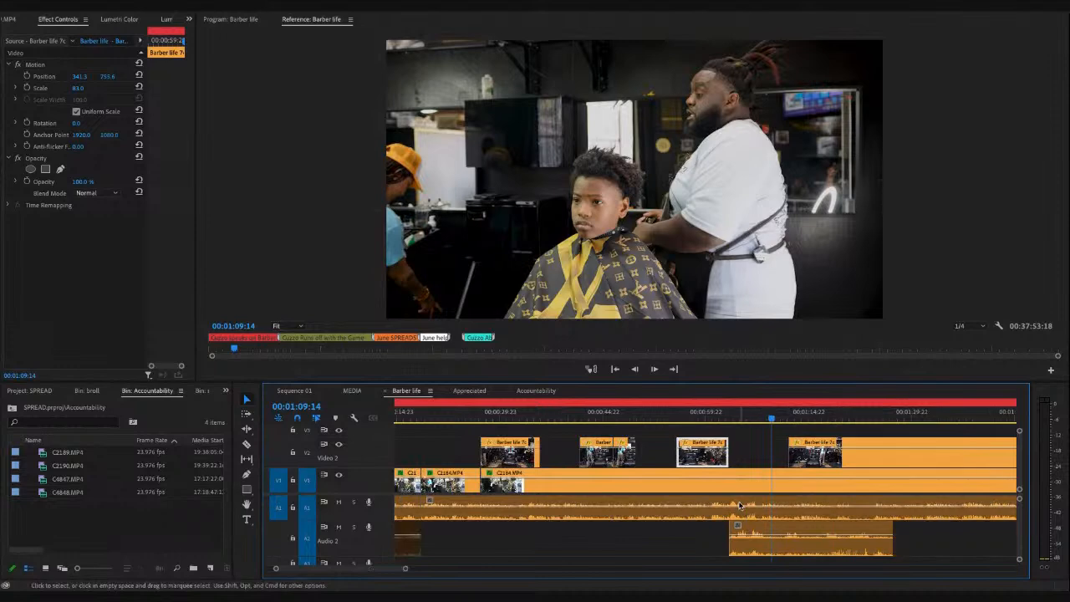
{"action": "scroll", "coordinate": [738, 505], "scroll_direction": "down", "scroll_amount": 2}
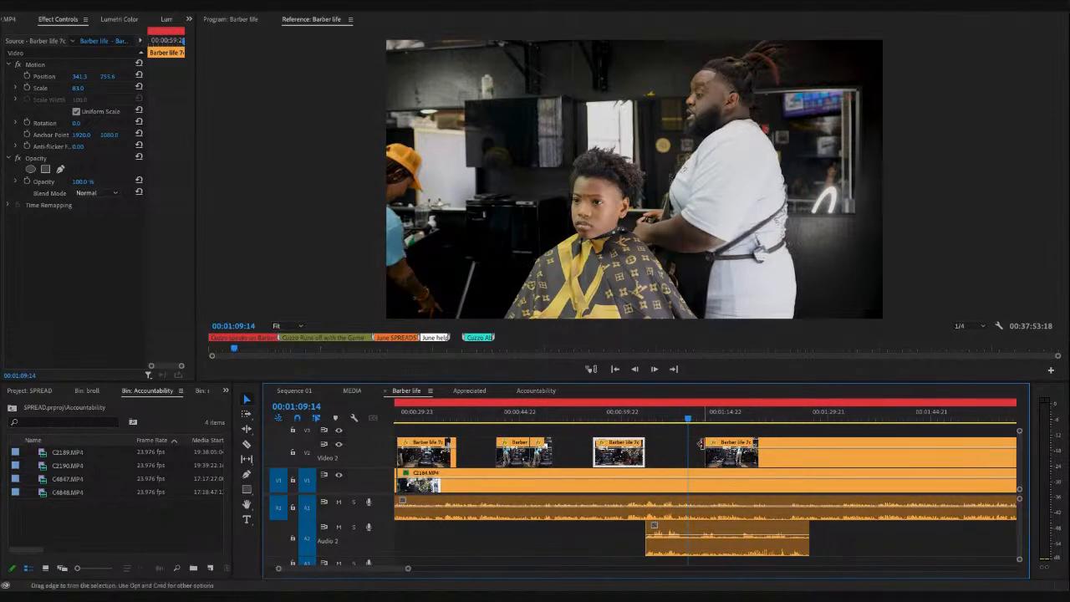
{"action": "key", "text": "space"}
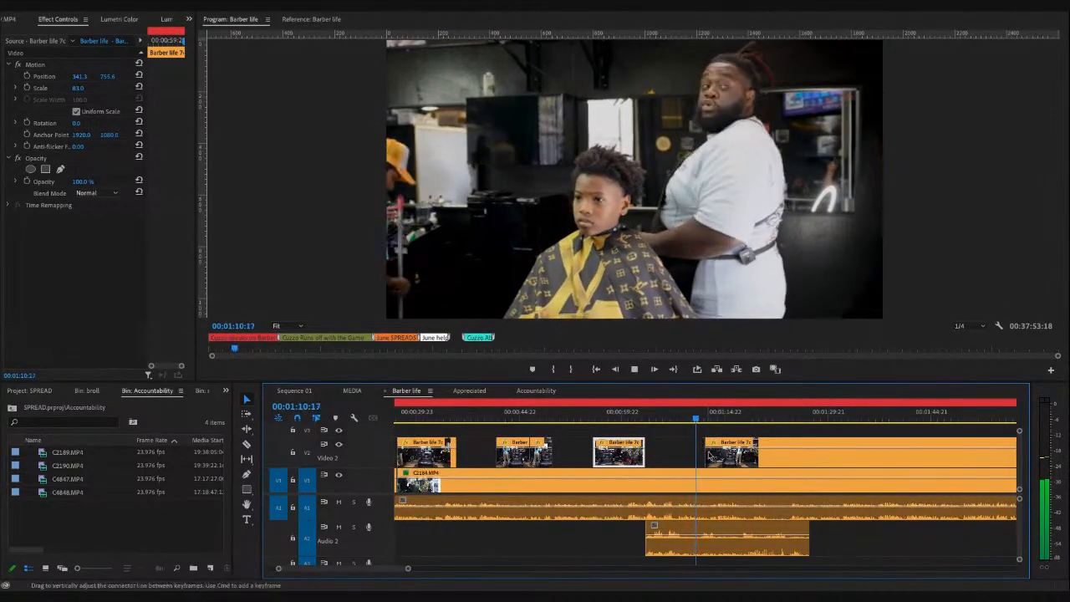
{"action": "key", "text": "minus"}
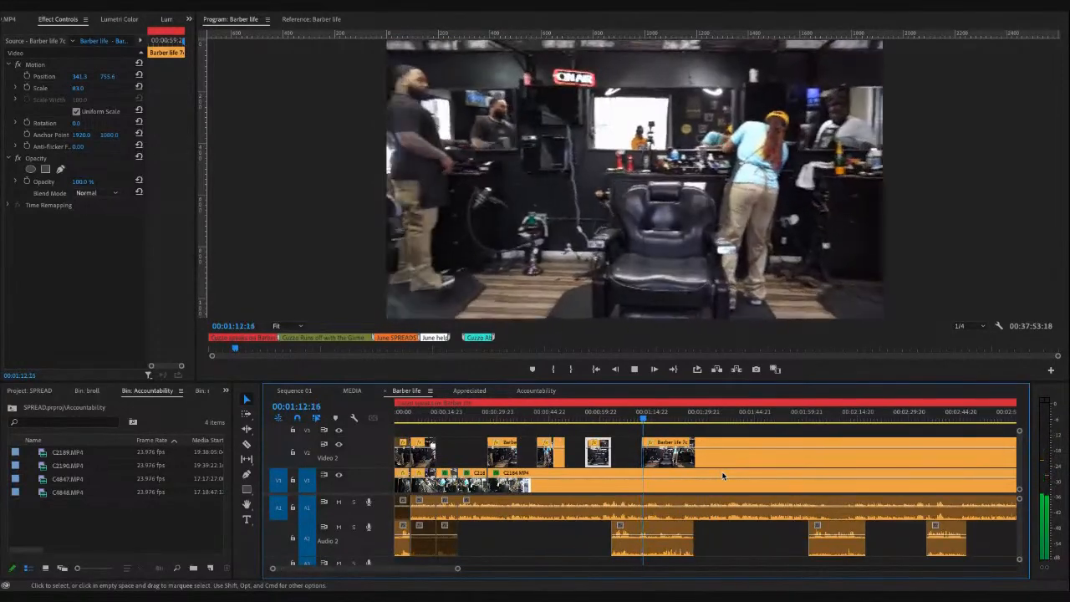
{"action": "key", "text": "space"}
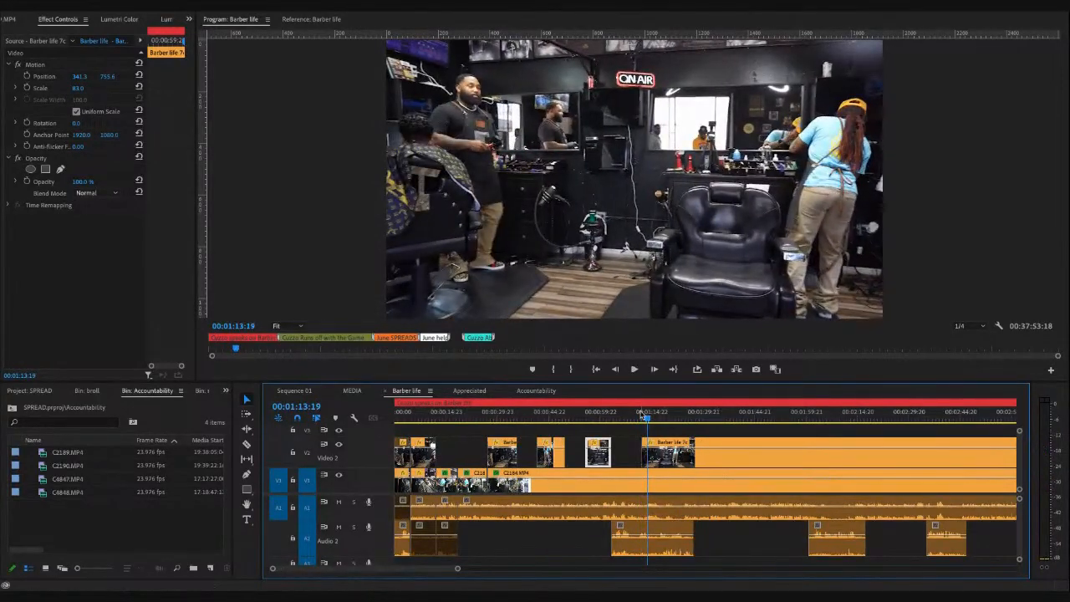
{"action": "key", "text": "equal"}
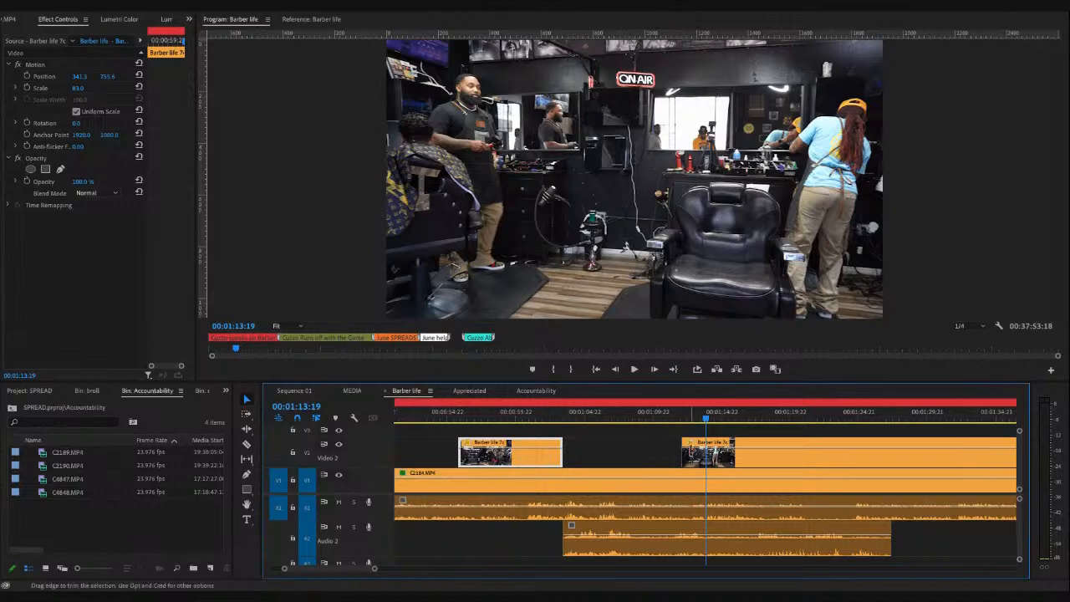
{"action": "left_click", "coordinate": [692, 416]}
{"action": "key", "text": "space"}
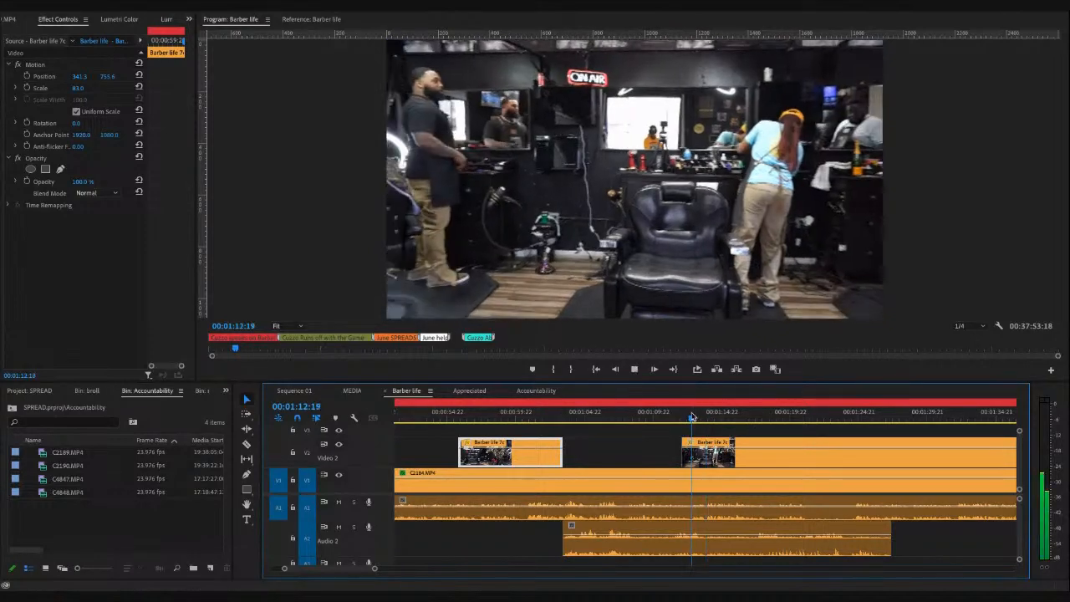
{"action": "key", "text": "space"}
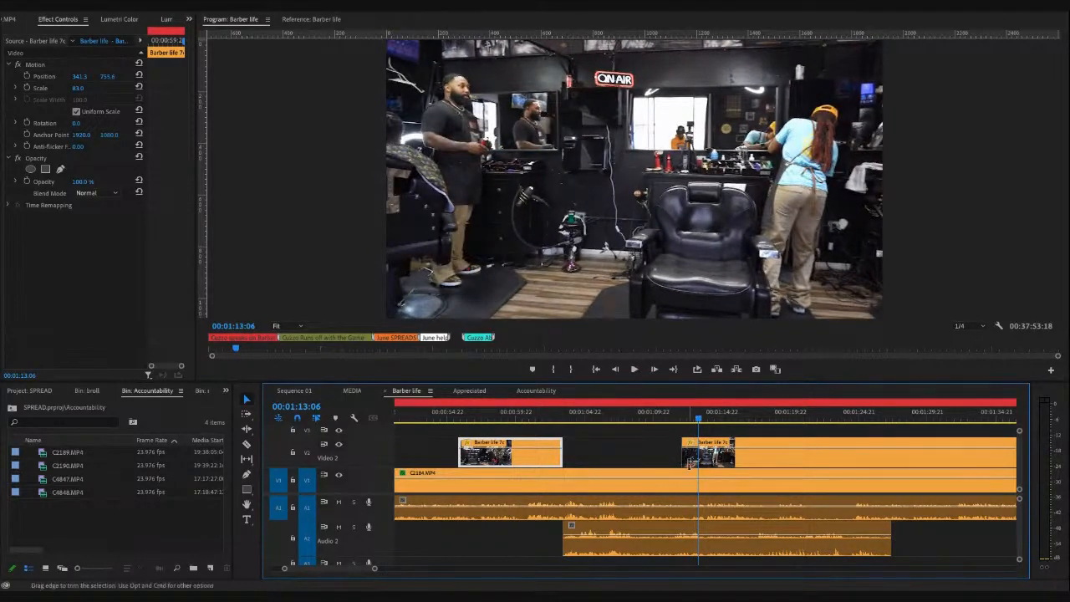
{"action": "left_click_drag", "start_coordinate": [684, 459], "coordinate": [700, 458]}
- Split the wide clip at 00:01:16:00 and trim the second part's start to about 00:01:23, exposing the close angle between them
{"action": "left_click", "coordinate": [667, 416]}
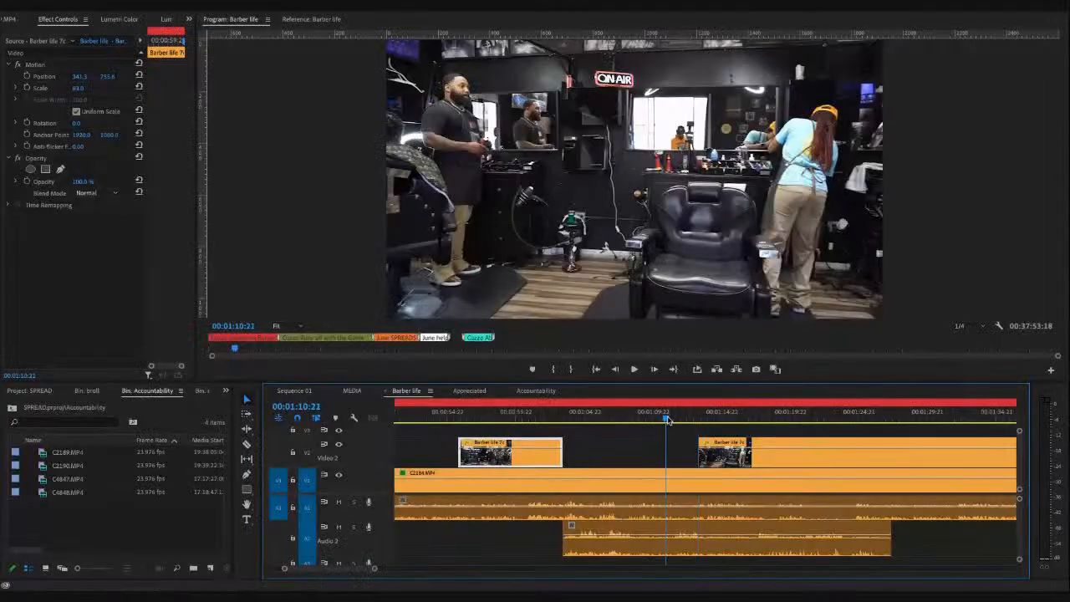
{"action": "key", "text": "space"}
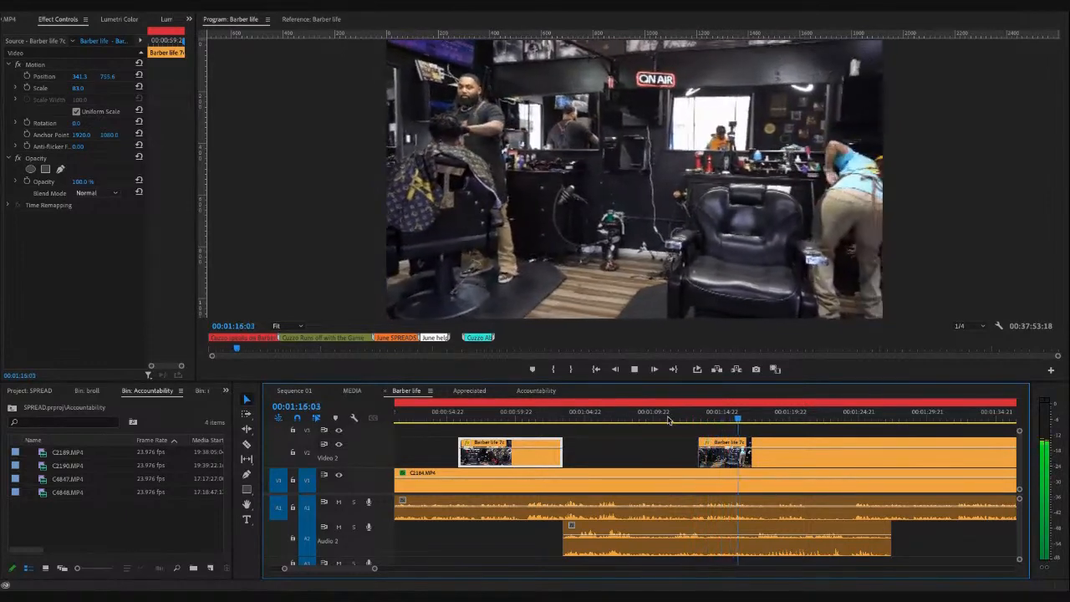
{"action": "key", "text": "space"}
{"action": "left_click", "coordinate": [736, 421]}
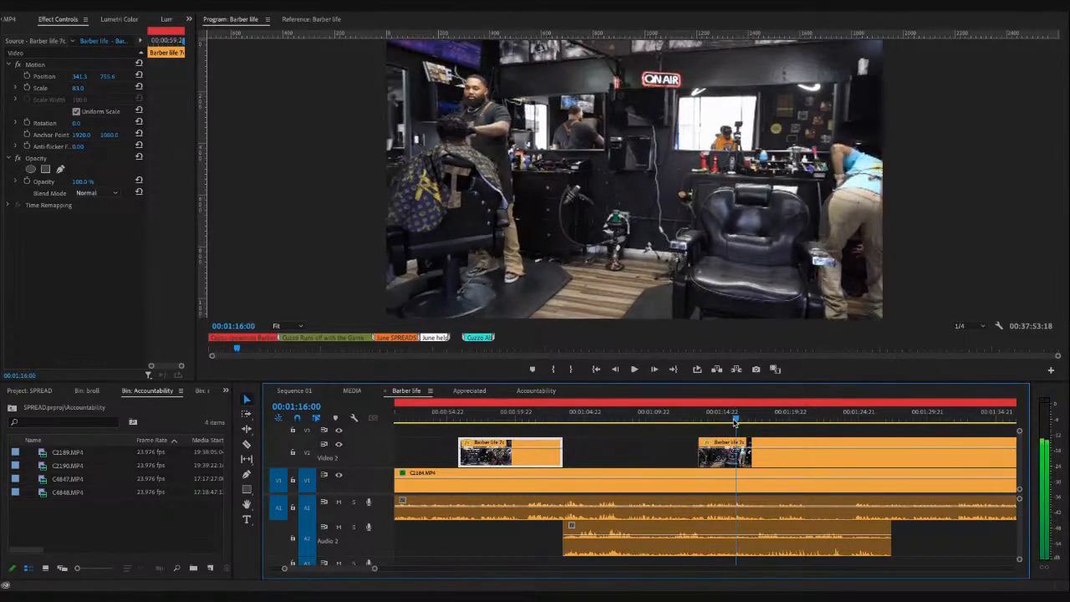
{"action": "key", "text": "c"}
{"action": "left_click", "coordinate": [739, 458]}
{"action": "key", "text": "v"}
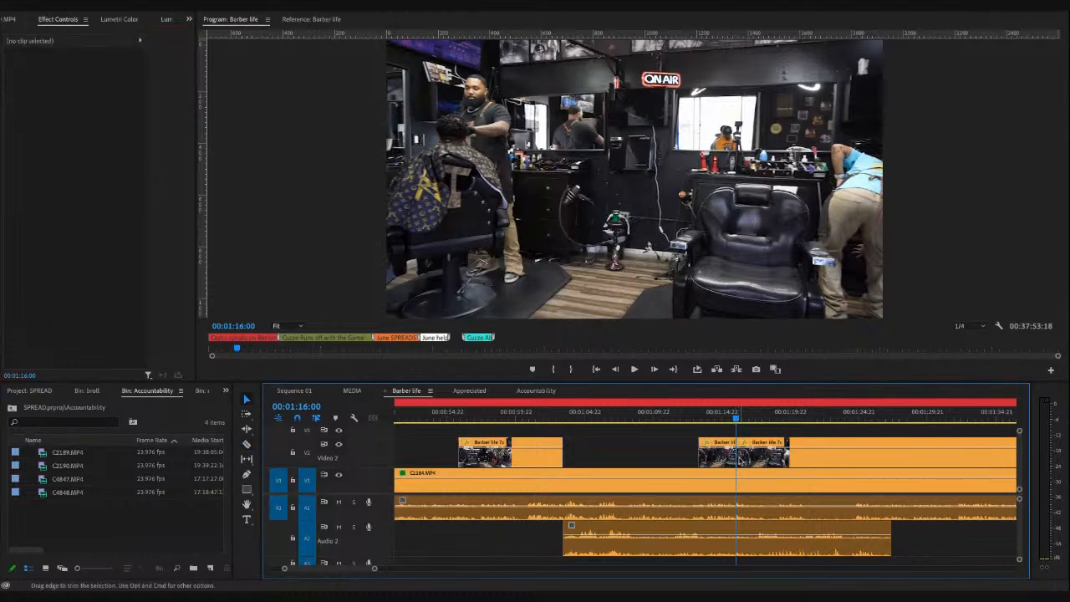
{"action": "left_click_drag", "start_coordinate": [738, 454], "coordinate": [837, 454]}
- Play the cut to the close angle up to 00:01:19:07, and re-examine the wide shot's frames at 00:01:15:07 and 00:01:14:18
{"action": "key", "text": "space"}
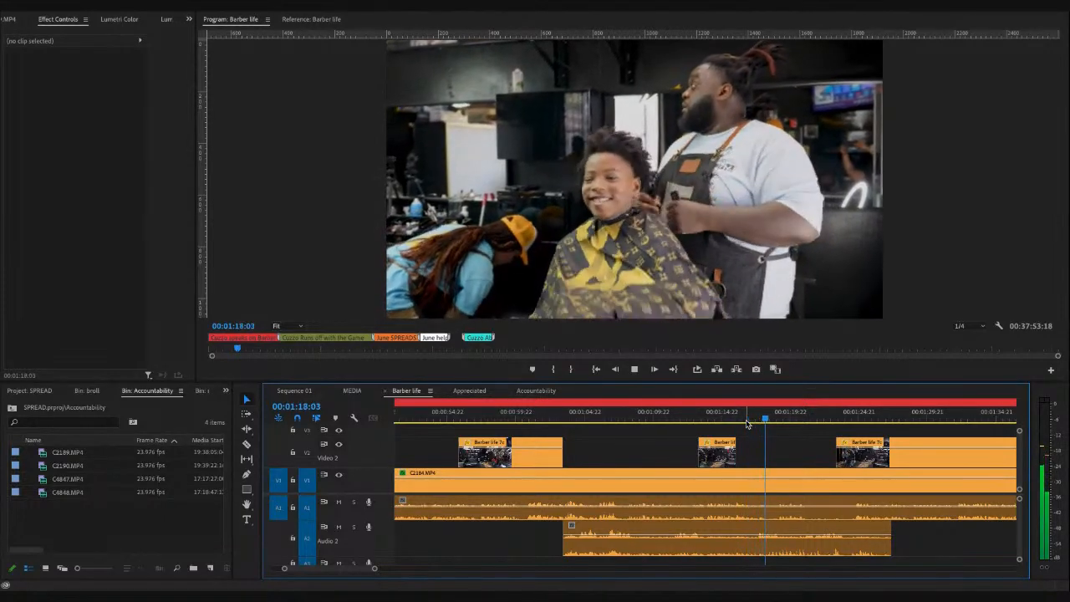
{"action": "key", "text": "space"}
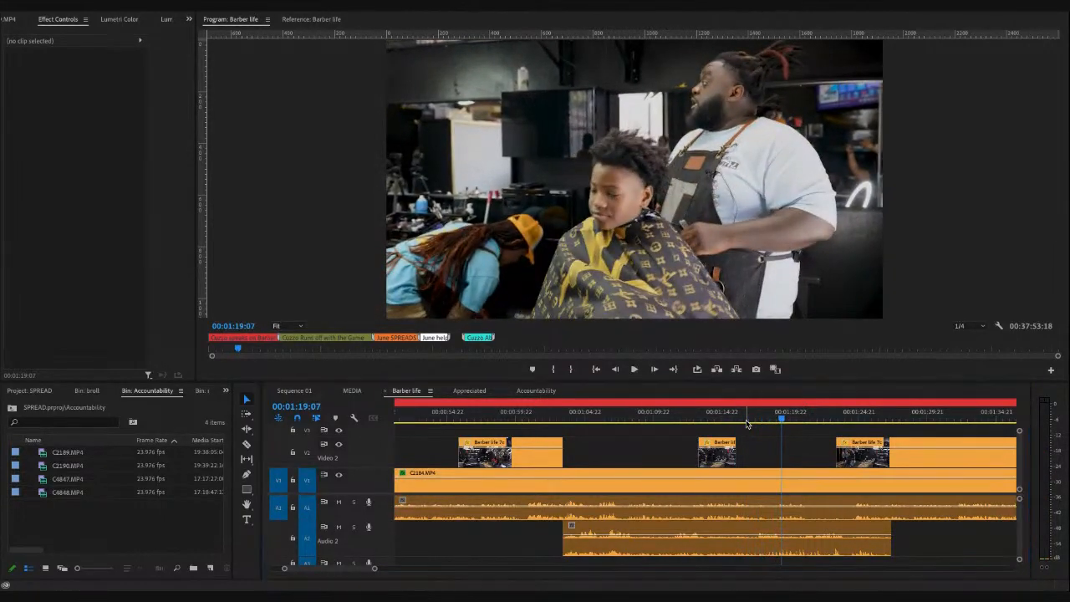
{"action": "key", "text": "shift+4"}
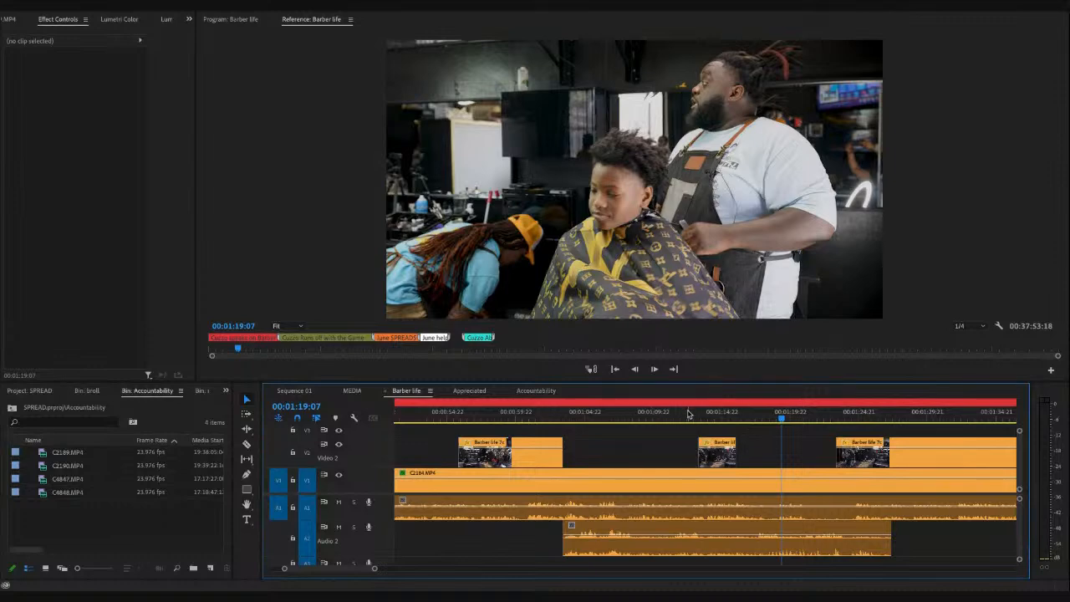
{"action": "left_click", "coordinate": [531, 415]}
{"action": "left_click", "coordinate": [726, 415]}
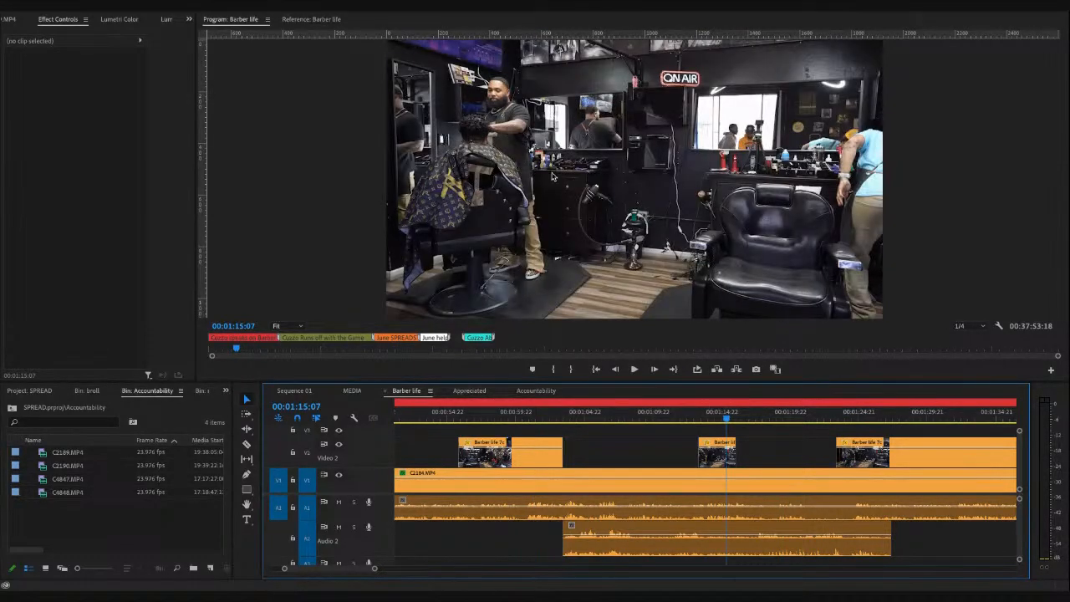
{"action": "left_click", "coordinate": [721, 423]}
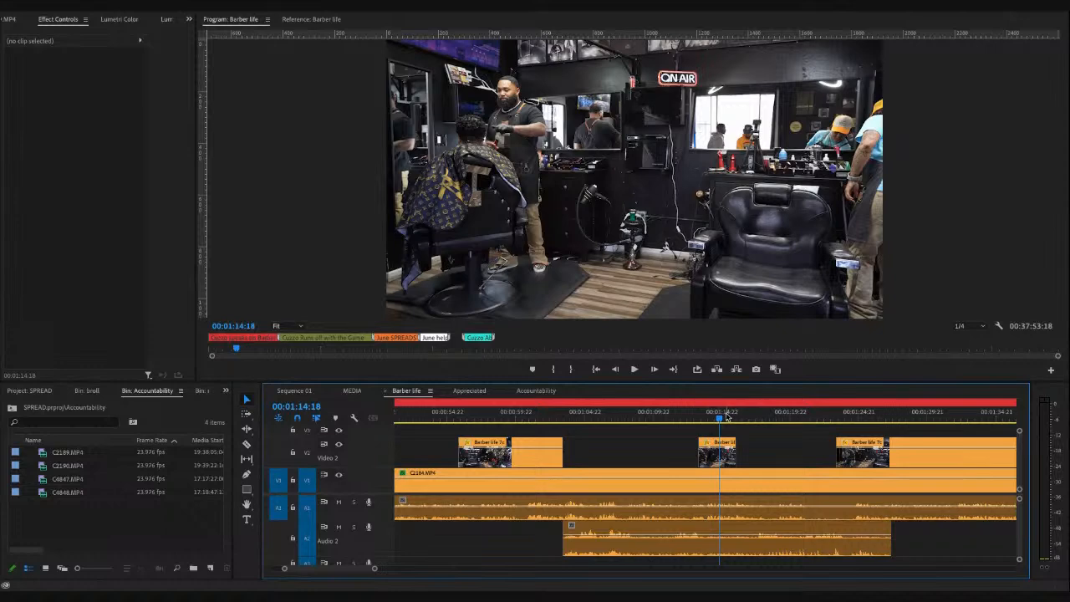
- Replay the cut from the wide shot around 00:01:14 into the close angle and back to the wide shot up to about 00:01:33
{"action": "key", "text": "shift+4"}
{"action": "key", "text": "minus"}
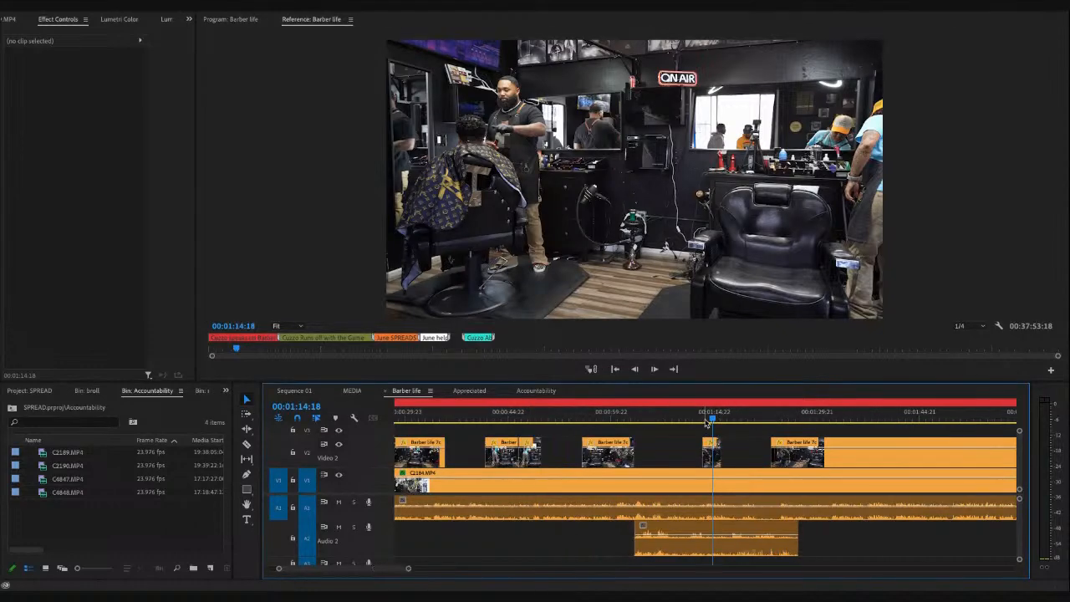
{"action": "left_click", "coordinate": [704, 423]}
{"action": "key", "text": "space"}
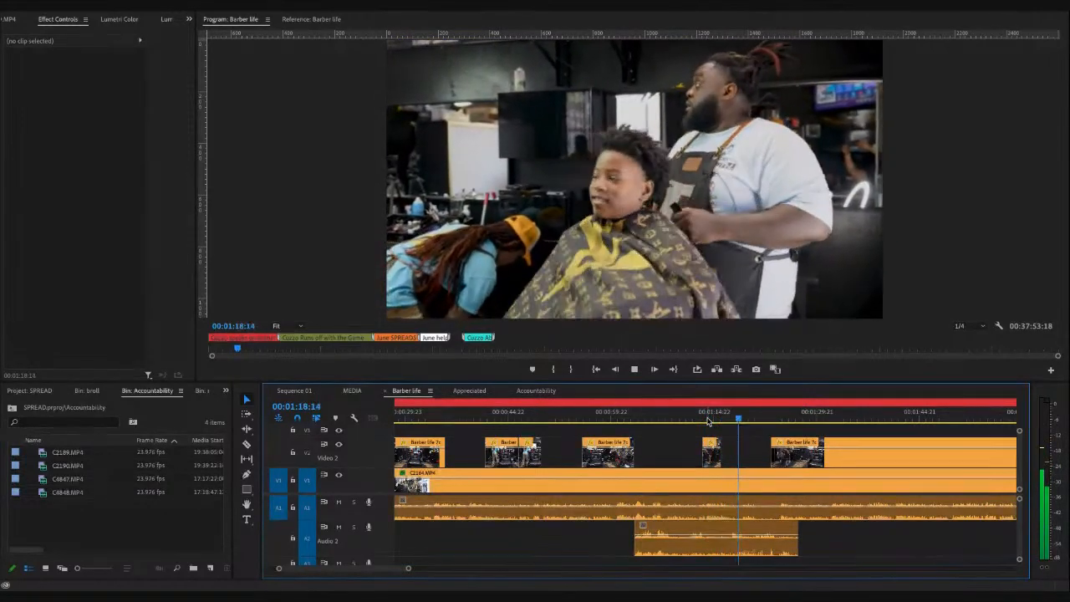
{"action": "scroll", "coordinate": [616, 457], "scroll_direction": "down", "scroll_amount": 5}
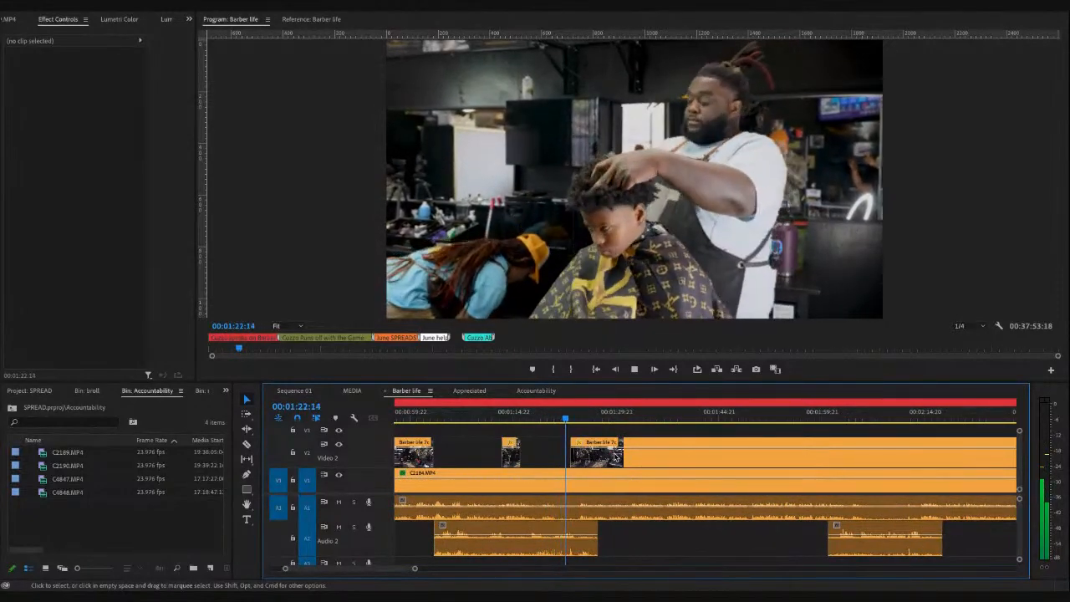
{"action": "left_click", "coordinate": [510, 545]}
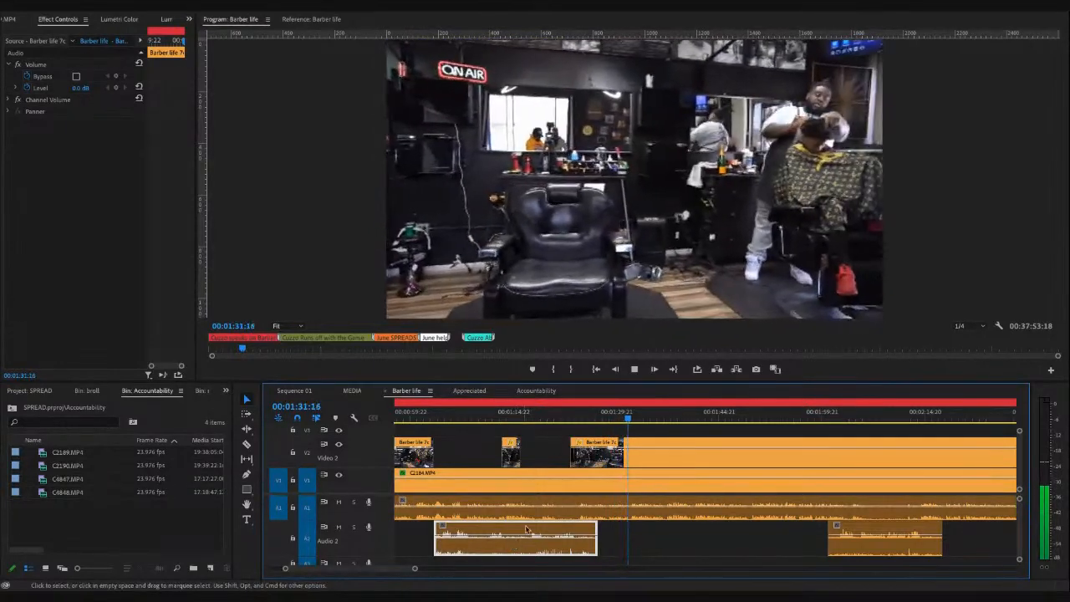
{"action": "left_click", "coordinate": [562, 416]}
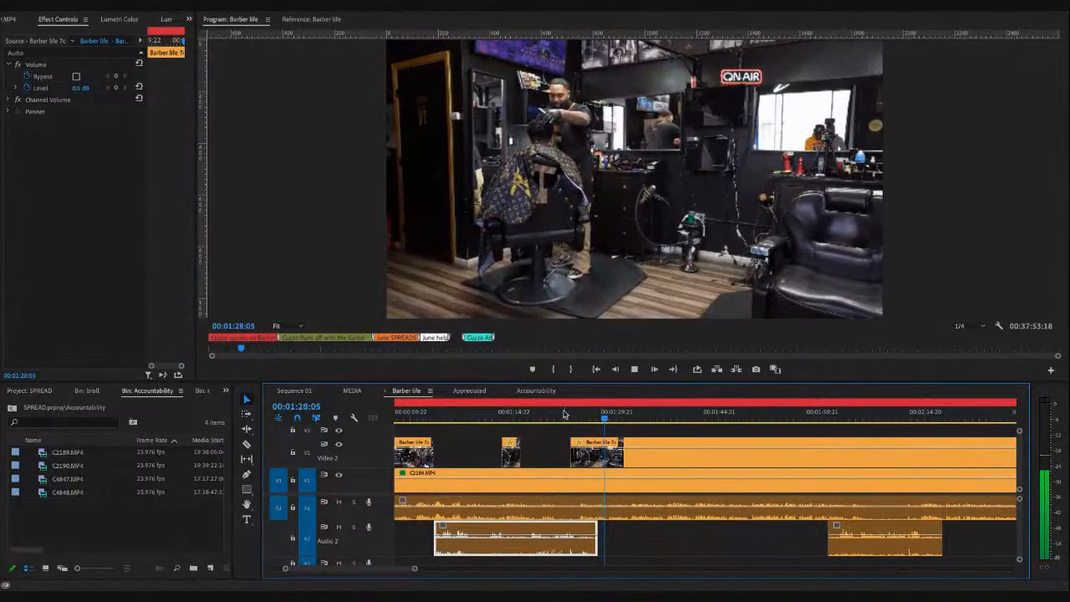
{"action": "key", "text": "space"}
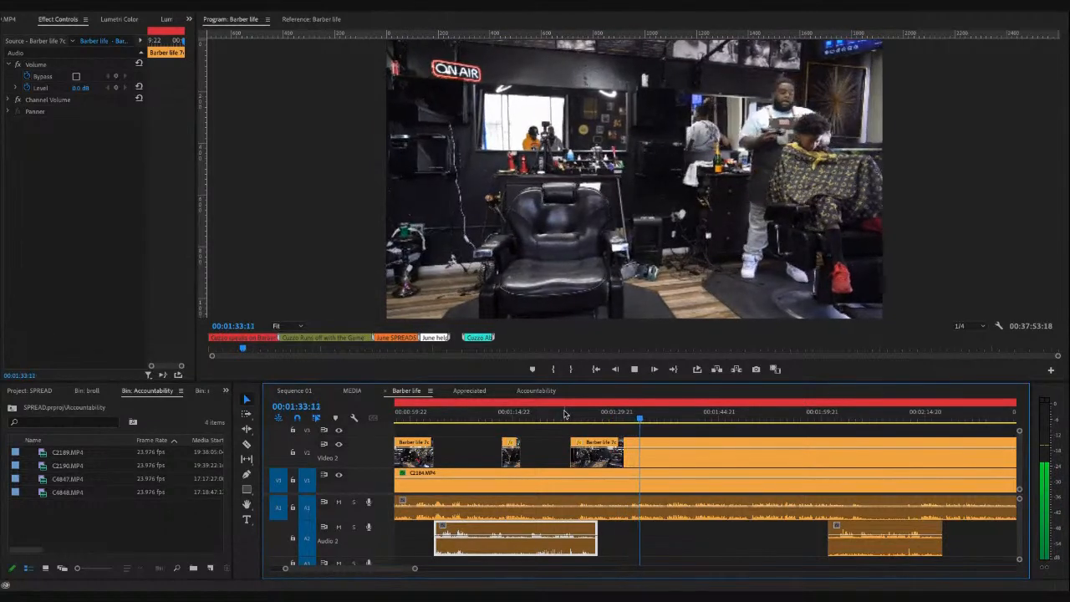
- Split the wide clip at 00:01:31:22 and trim the second part's start to about 00:01:42, exposing the close angle between them
{"action": "left_click_drag", "start_coordinate": [613, 417], "coordinate": [631, 422]}
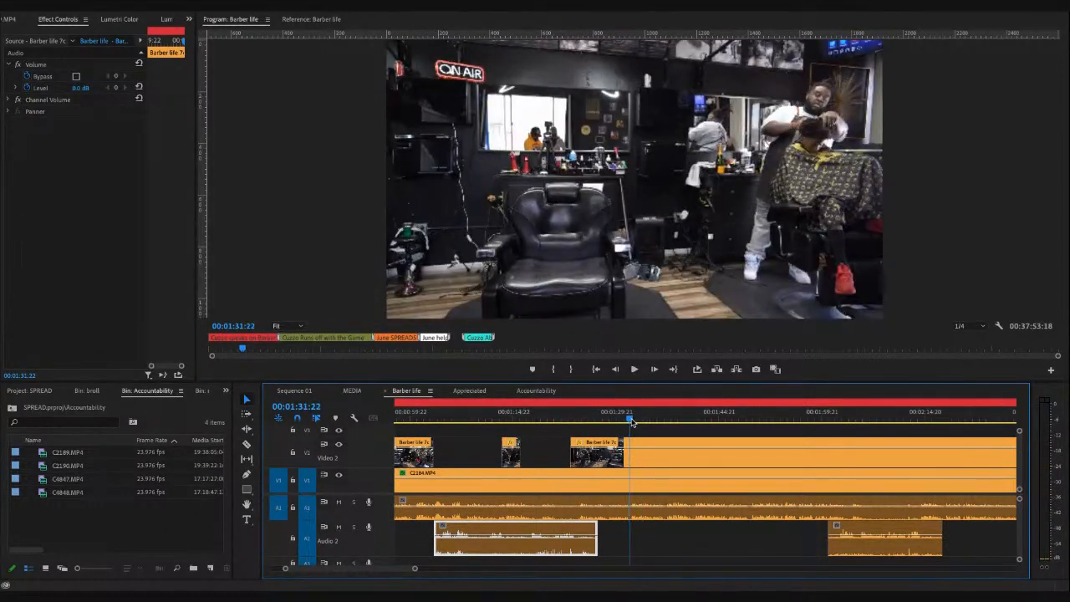
{"action": "key", "text": "c"}
{"action": "left_click", "coordinate": [631, 463]}
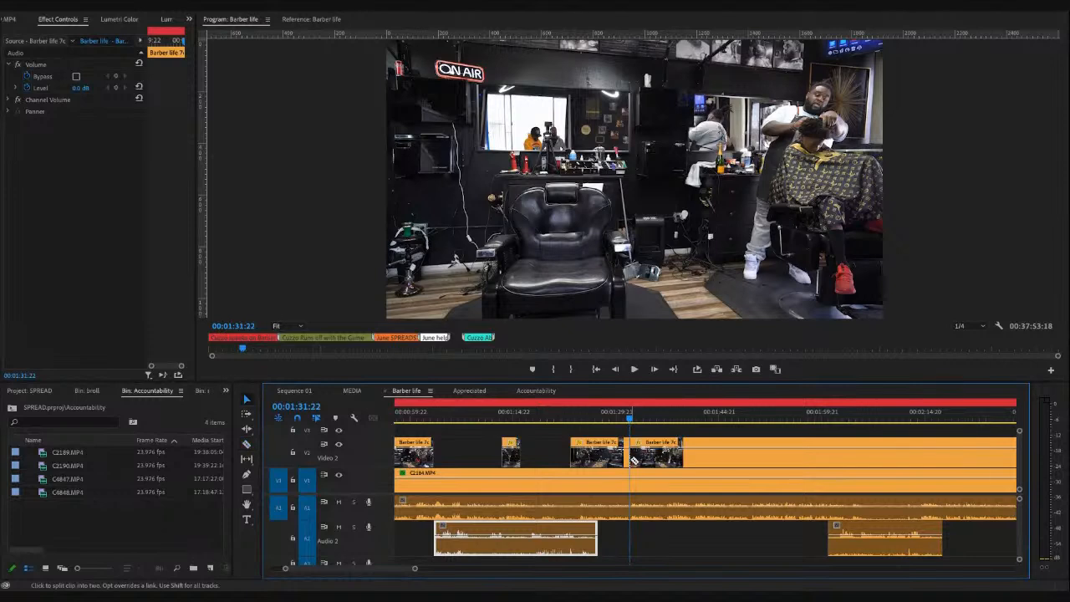
{"action": "key", "text": "minus"}
{"action": "key", "text": "v"}
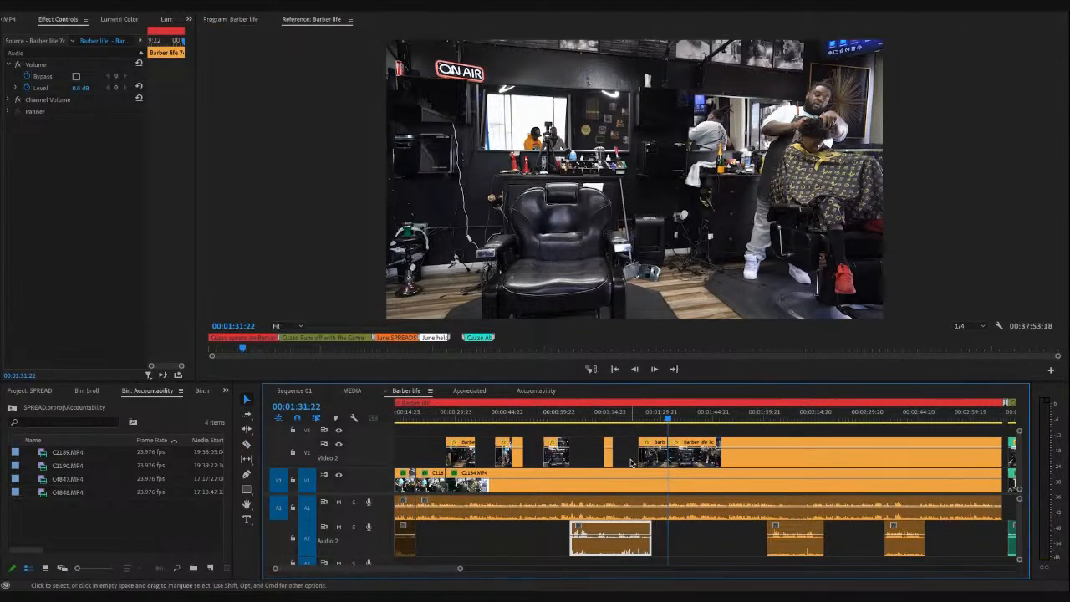
{"action": "key", "text": "equal"}
{"action": "key", "text": "equal"}
{"action": "left_click_drag", "start_coordinate": [608, 459], "coordinate": [676, 454]}
- Play the new close-angle section and trim the following wide clip's start to 00:01:49:10
{"action": "left_click", "coordinate": [592, 419]}
{"action": "left_click_drag", "start_coordinate": [593, 419], "coordinate": [592, 421]}
{"action": "key", "text": "space"}
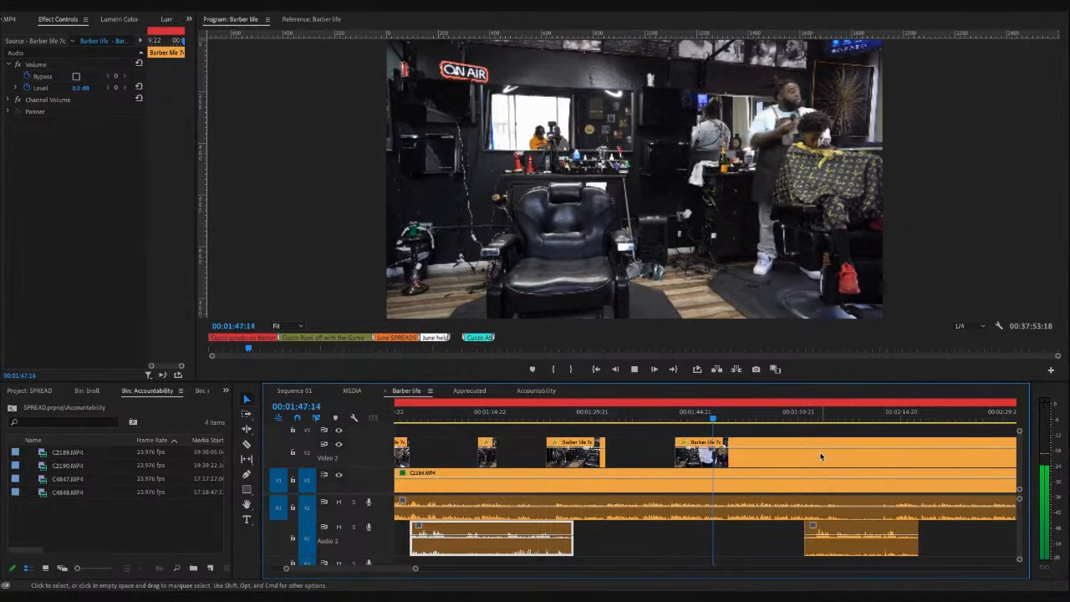
{"action": "key", "text": "space"}
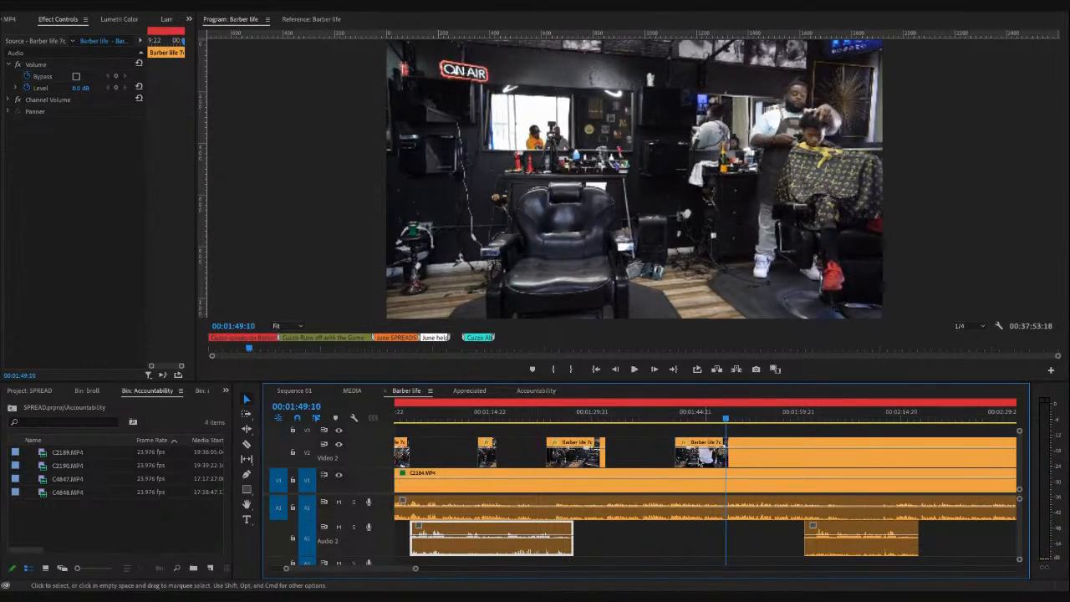
{"action": "left_click_drag", "start_coordinate": [725, 452], "coordinate": [730, 455]}
- Review the wide shot from 00:01:49:10 and split its clip at 00:02:03:16, before the camera shows the other barber
{"action": "key", "text": "space"}
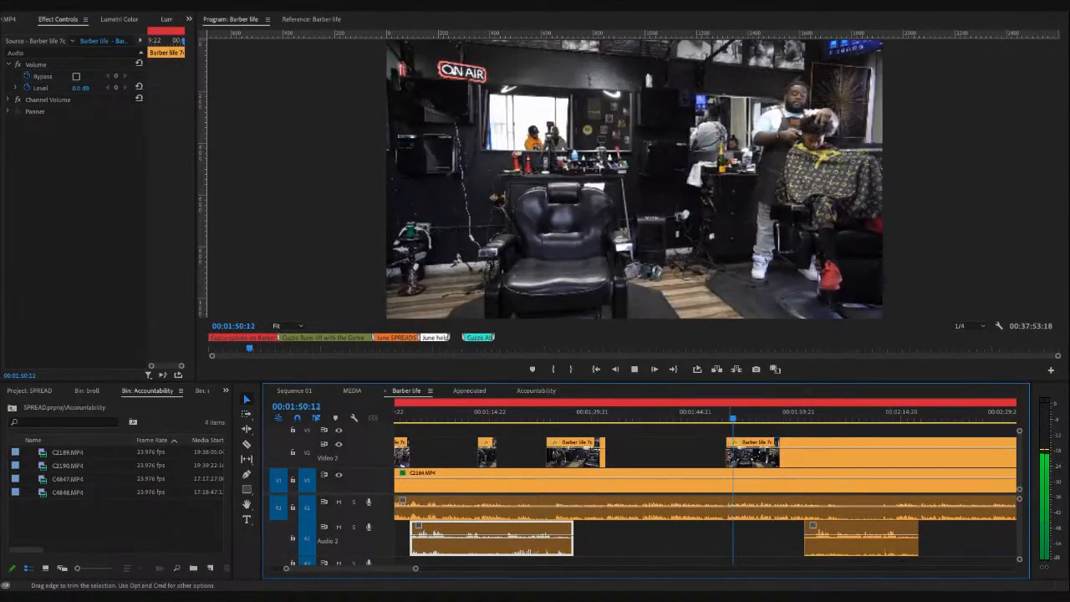
{"action": "scroll", "coordinate": [727, 458], "scroll_direction": "right", "scroll_amount": 5}
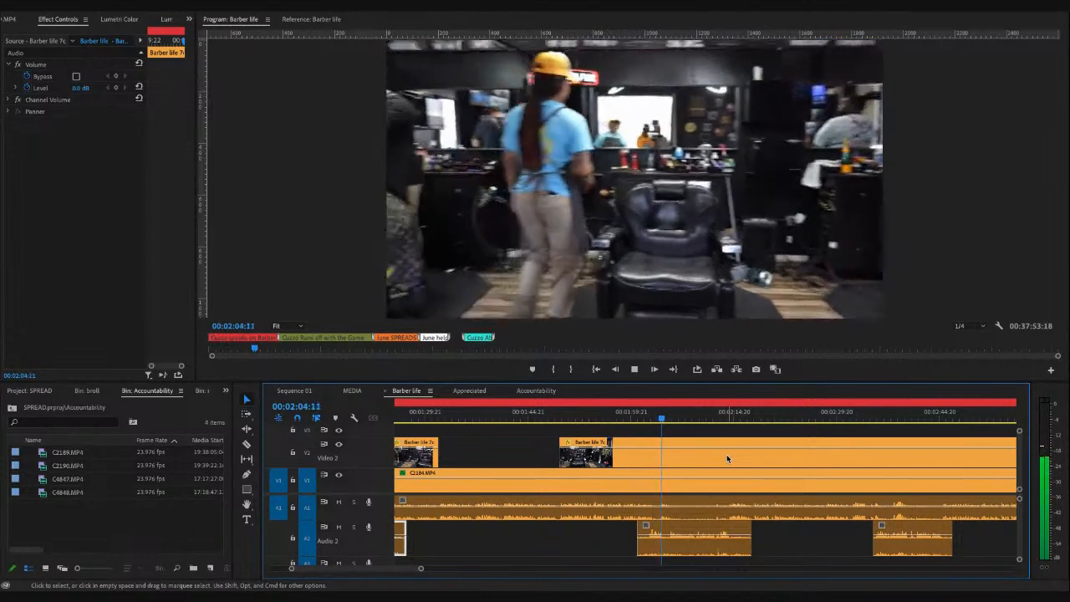
{"action": "left_click", "coordinate": [627, 414]}
{"action": "left_click_drag", "start_coordinate": [629, 415], "coordinate": [657, 420]}
{"action": "key", "text": "c"}
{"action": "left_click", "coordinate": [656, 452]}
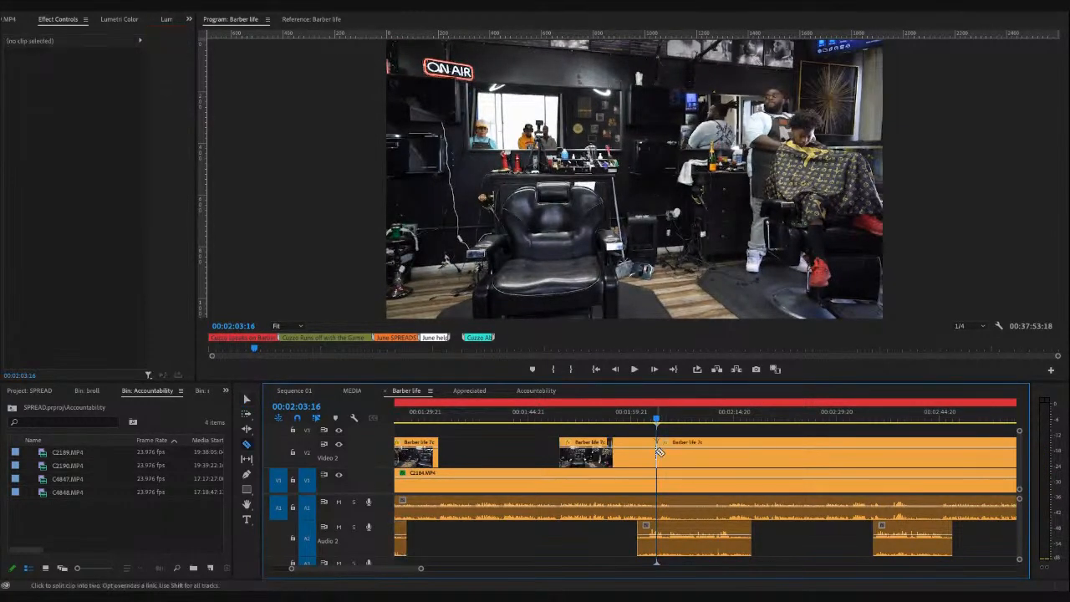
{"action": "key", "text": "v"}
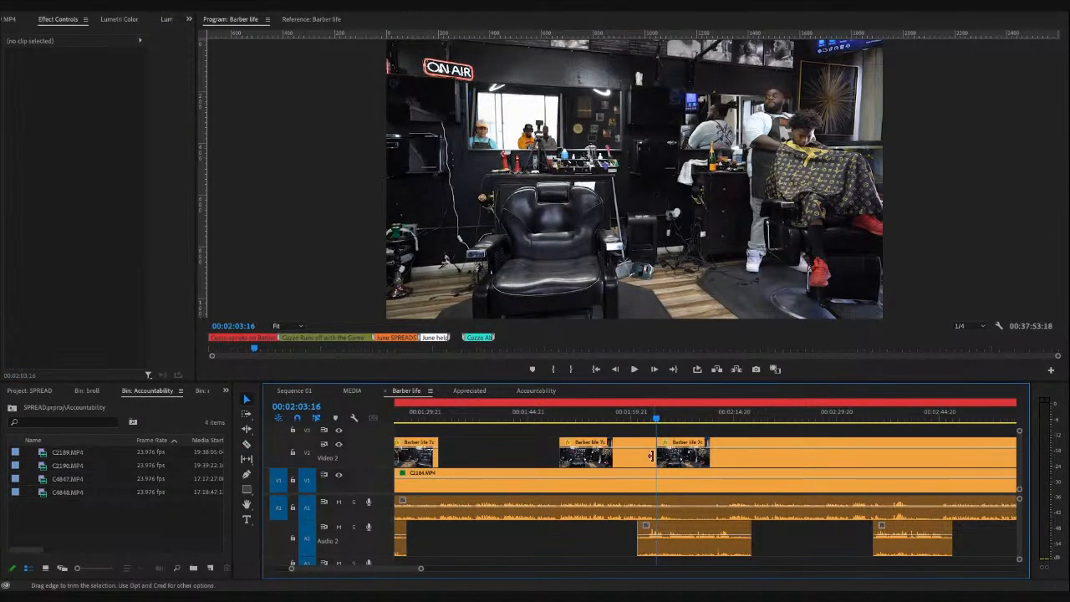
- Apply the reframed punch-in (Position 341.3, 755.6, Scale 83) to the wide segment ending at 00:02:03:16 and compare it with the neighbouring angles
{"action": "left_click", "coordinate": [572, 417]}
{"action": "left_click", "coordinate": [577, 454]}
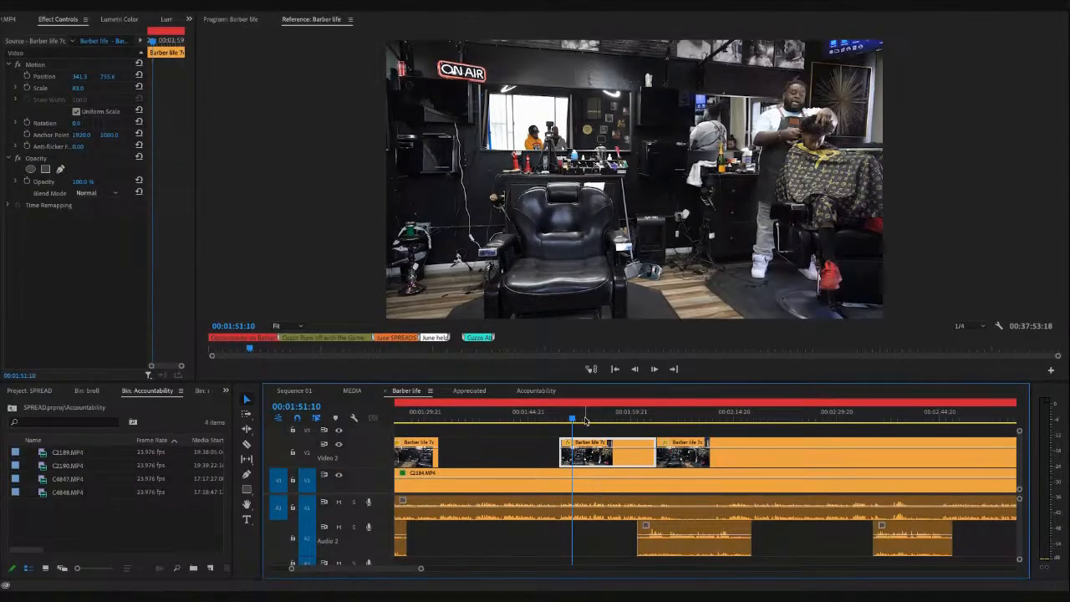
{"action": "left_click", "coordinate": [584, 419]}
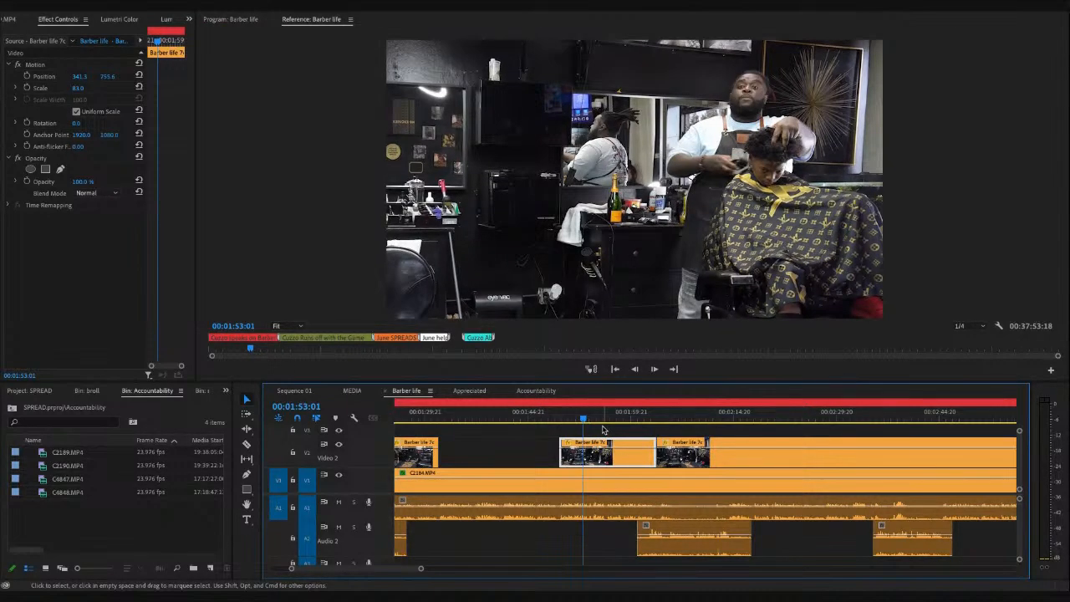
{"action": "left_click", "coordinate": [632, 418]}
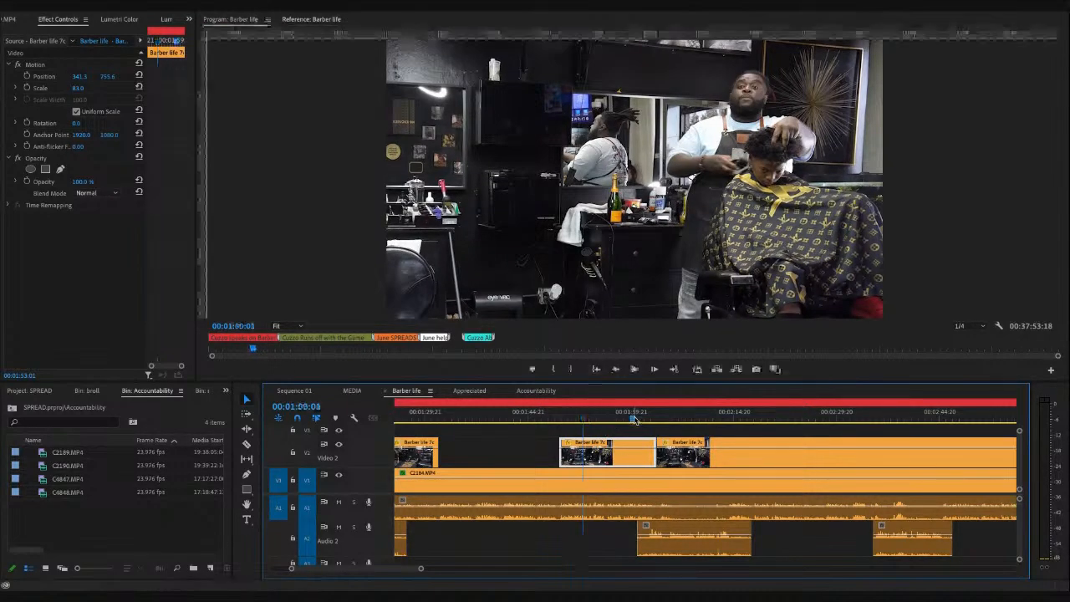
{"action": "key", "text": "space"}
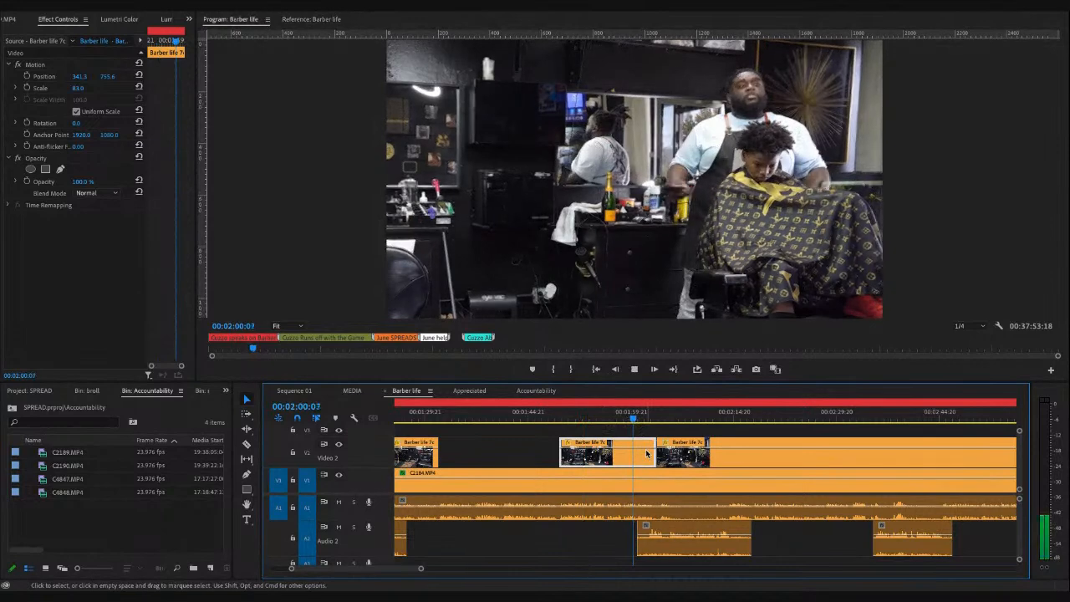
{"action": "left_click", "coordinate": [528, 418]}
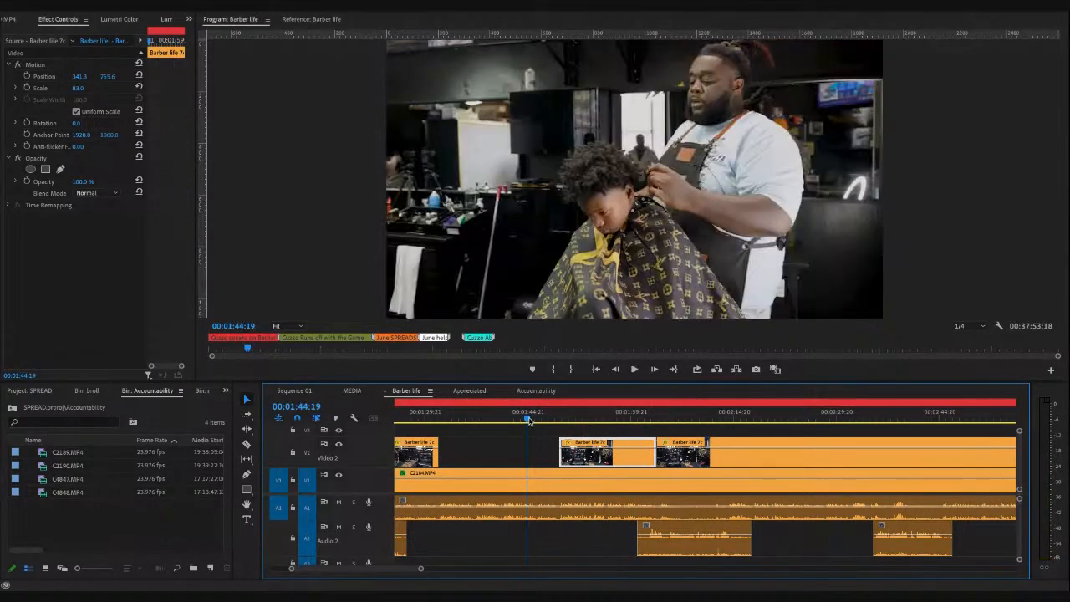
{"action": "left_click", "coordinate": [594, 419]}
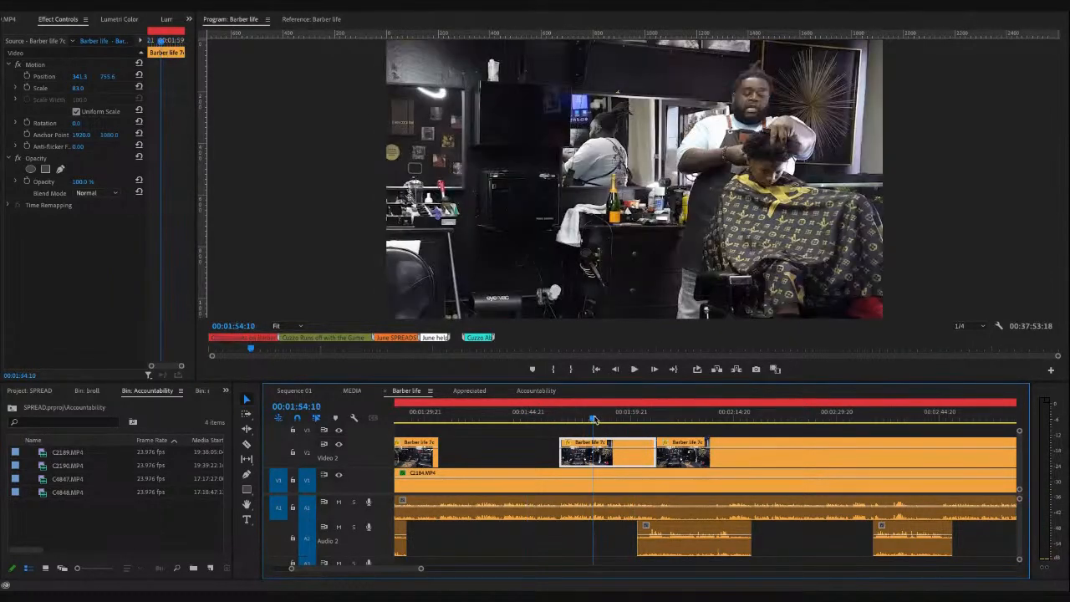
{"action": "left_click", "coordinate": [432, 417]}
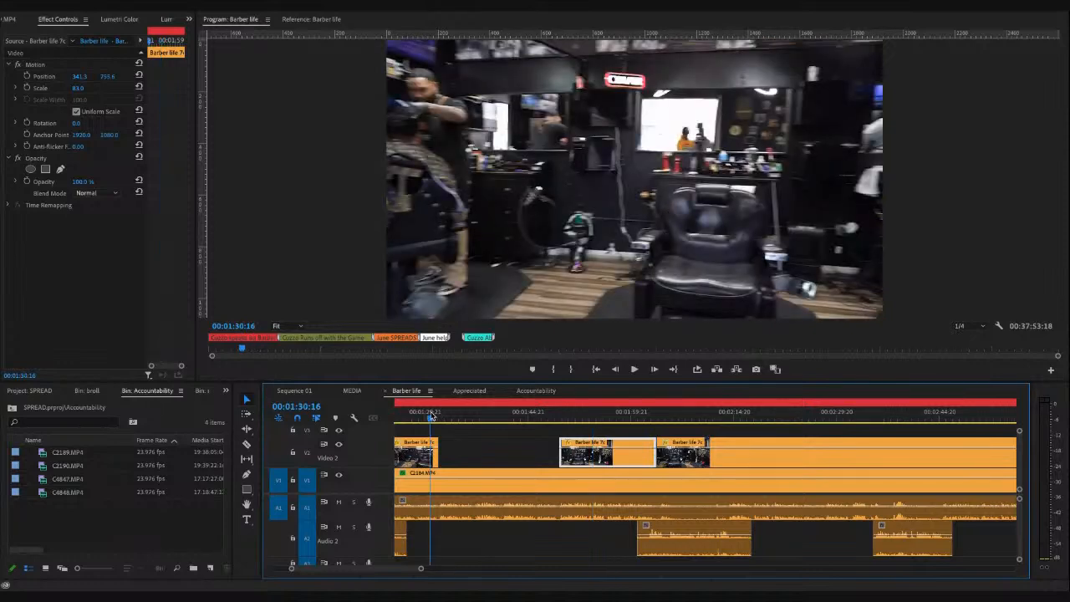
{"action": "left_click", "coordinate": [641, 418]}
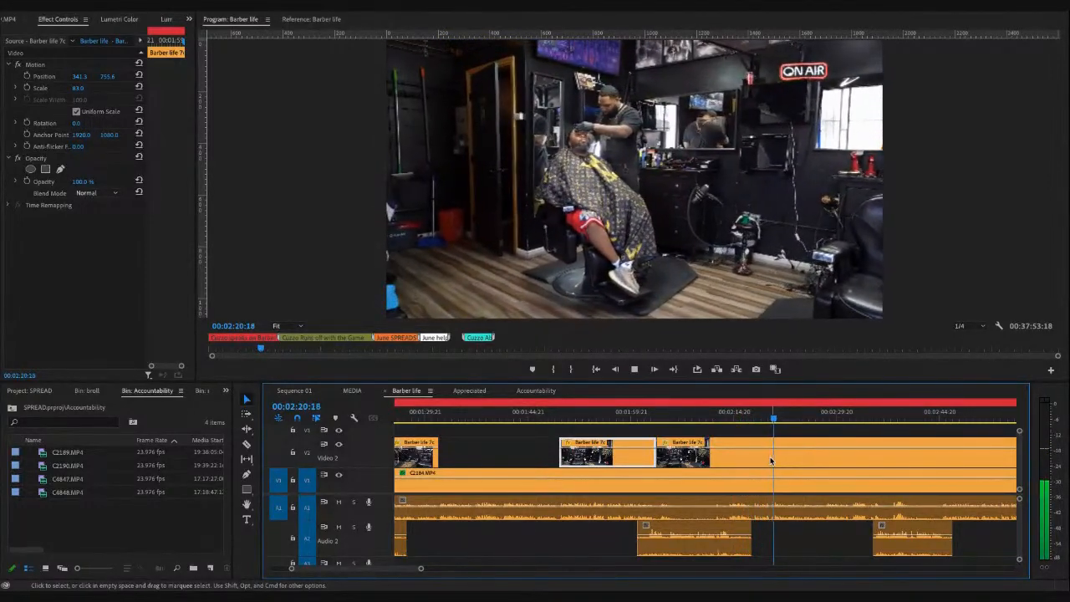
- Split the wide clip at 00:02:17:13 and trim the second part's start to about 00:02:34, exposing the close angle between them
{"action": "left_click", "coordinate": [721, 418]}
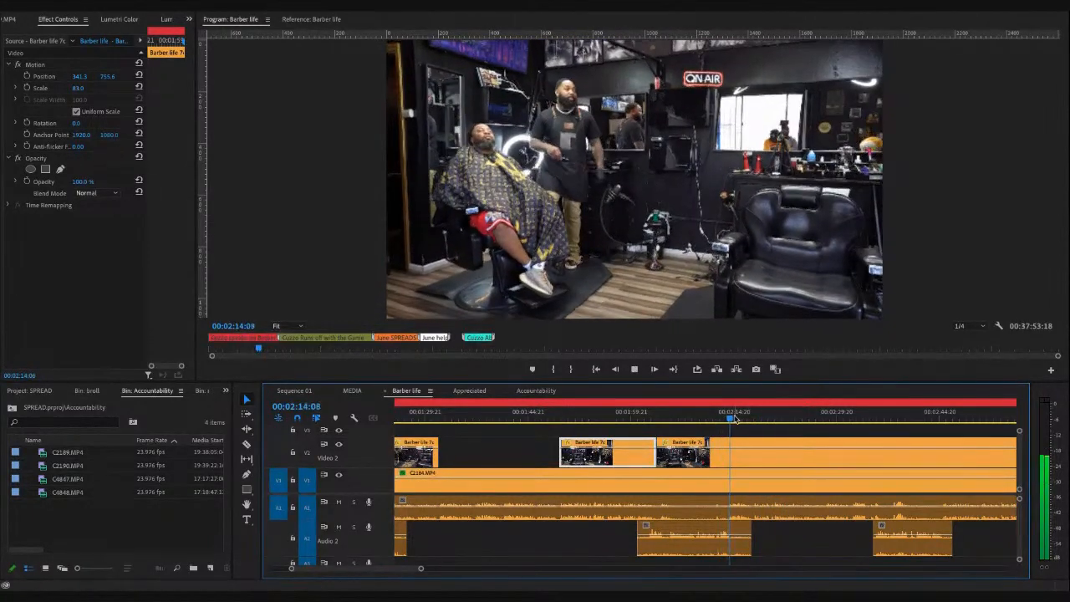
{"action": "left_click", "coordinate": [750, 419]}
{"action": "key", "text": "c"}
{"action": "left_click", "coordinate": [755, 460]}
{"action": "key", "text": "v"}
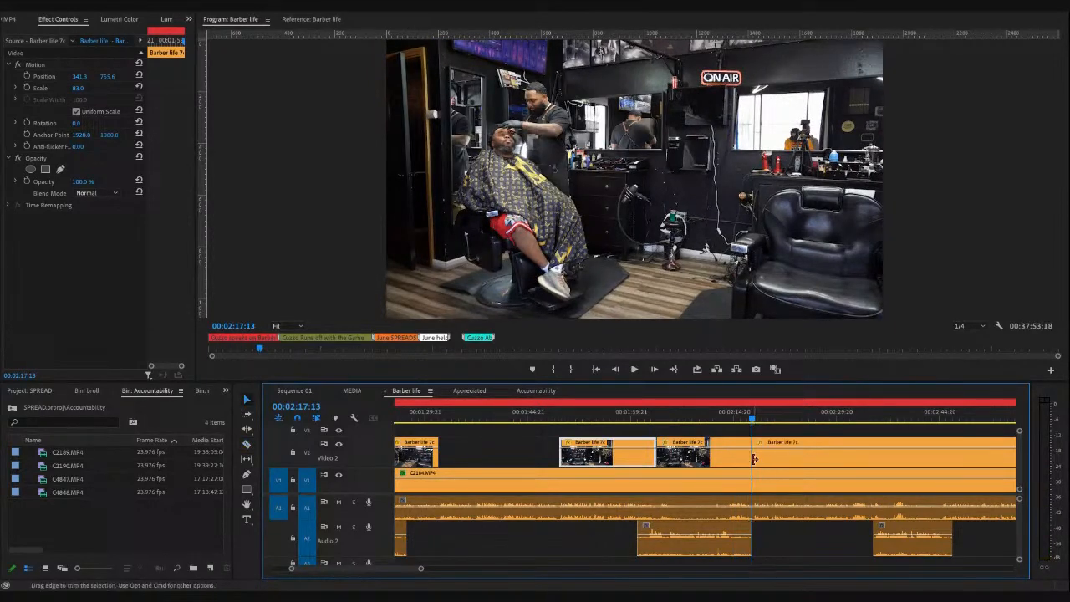
{"action": "left_click", "coordinate": [859, 455]}
{"action": "key", "text": "Delete"}
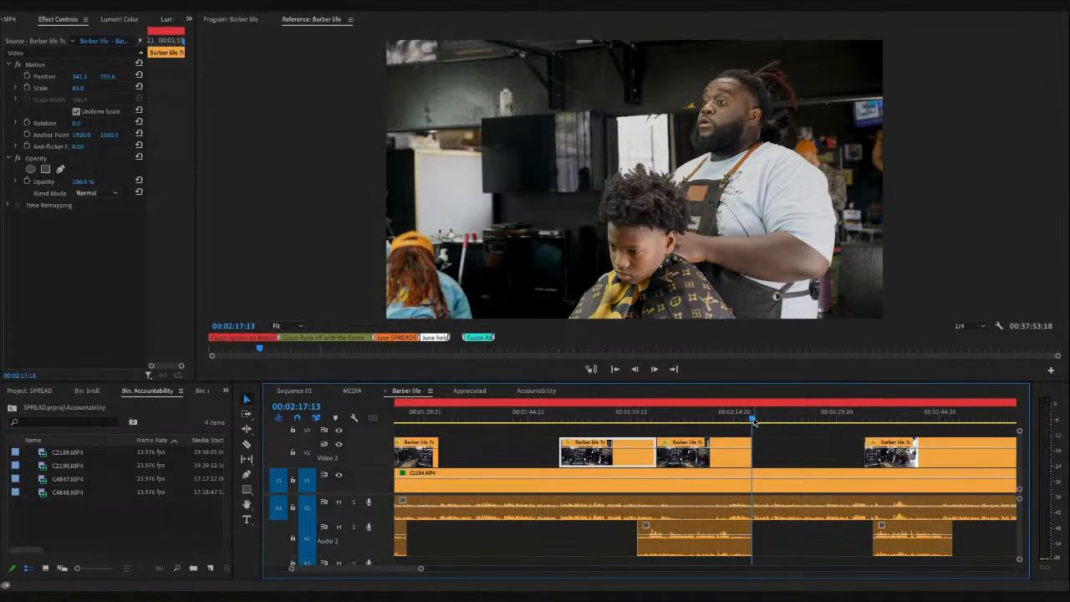
- Review from 00:02:17:13, split the wide clip at 00:02:50:21, and trim the second part's start to about 00:03:01 to expose the close angle
{"action": "key", "text": "space"}
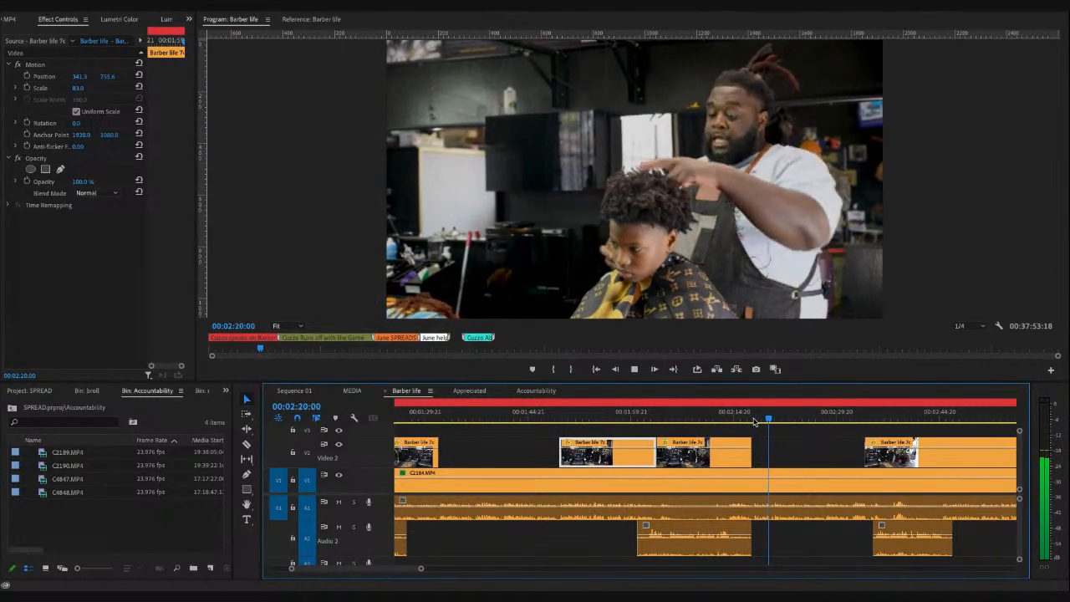
{"action": "key", "text": "minus"}
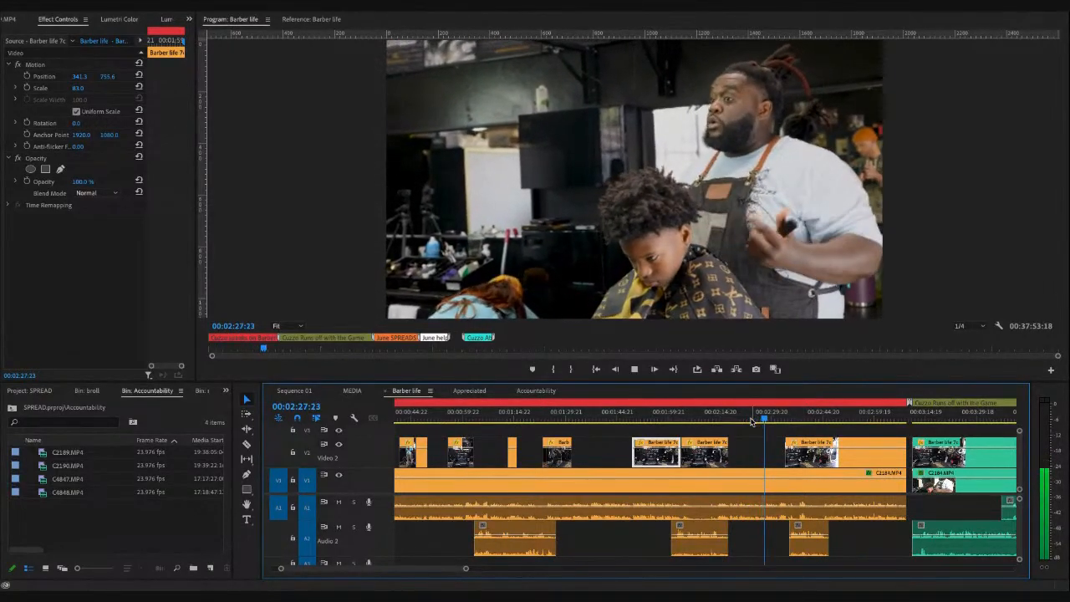
{"action": "scroll", "coordinate": [796, 548], "scroll_direction": "down", "scroll_amount": 1}
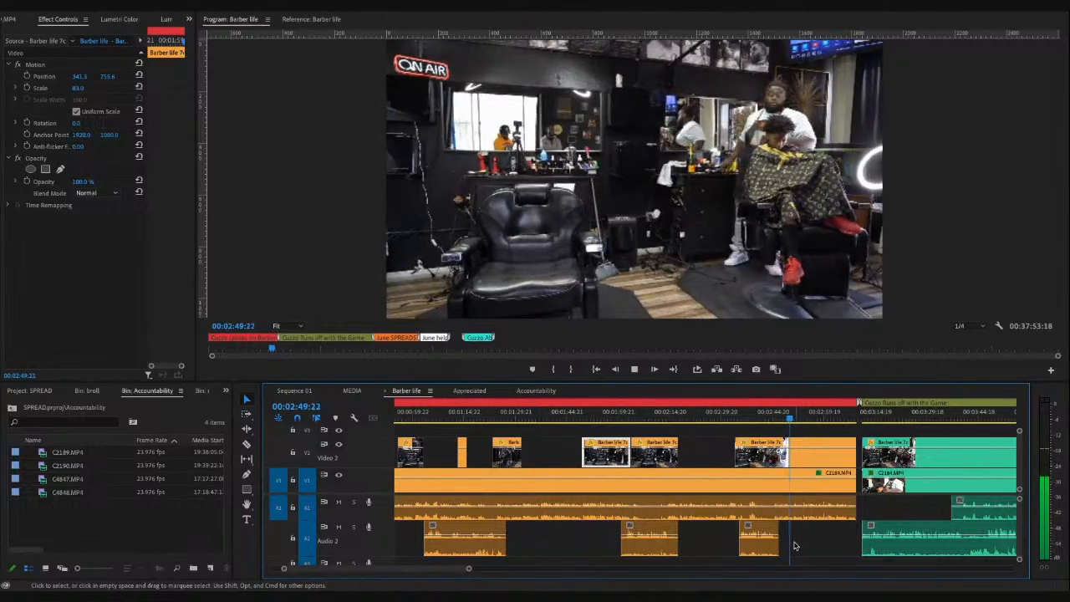
{"action": "key", "text": "space"}
{"action": "key", "text": "c"}
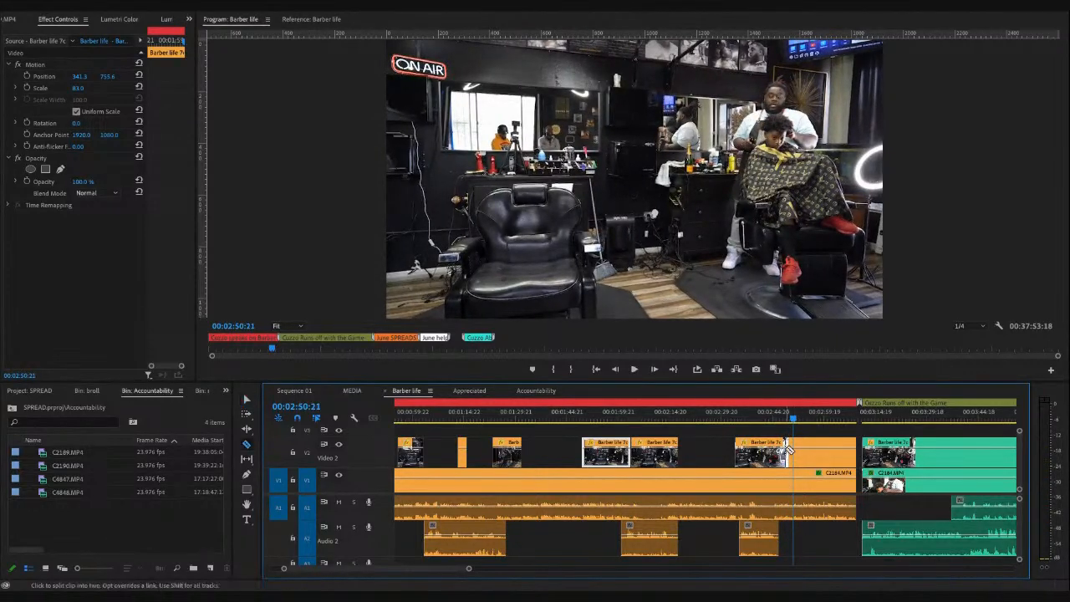
{"action": "left_click", "coordinate": [795, 458]}
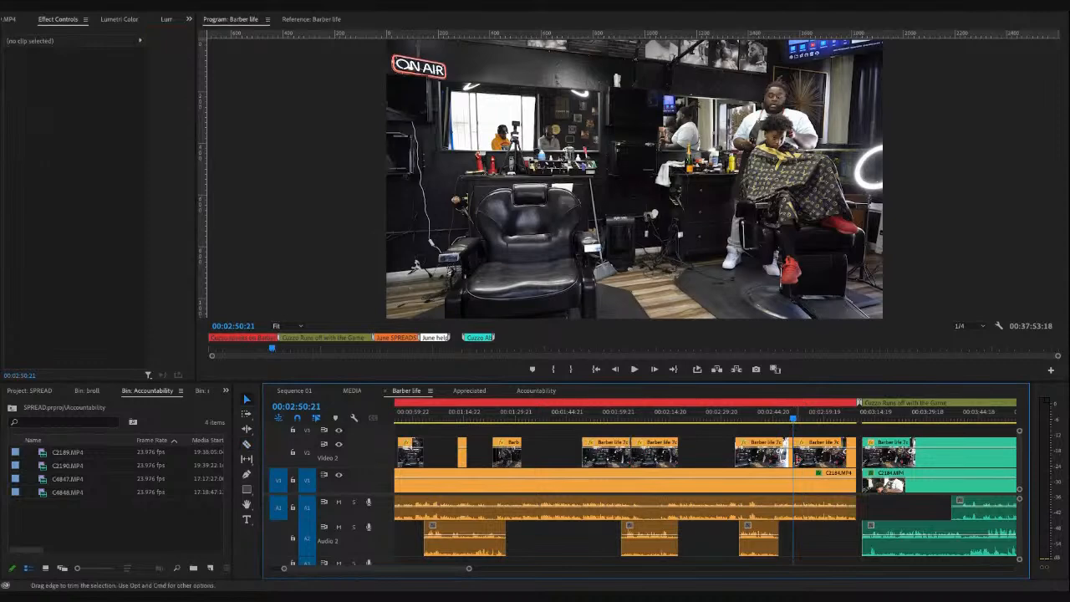
{"action": "left_click_drag", "start_coordinate": [795, 458], "coordinate": [825, 462]}
{"action": "key", "text": "space"}
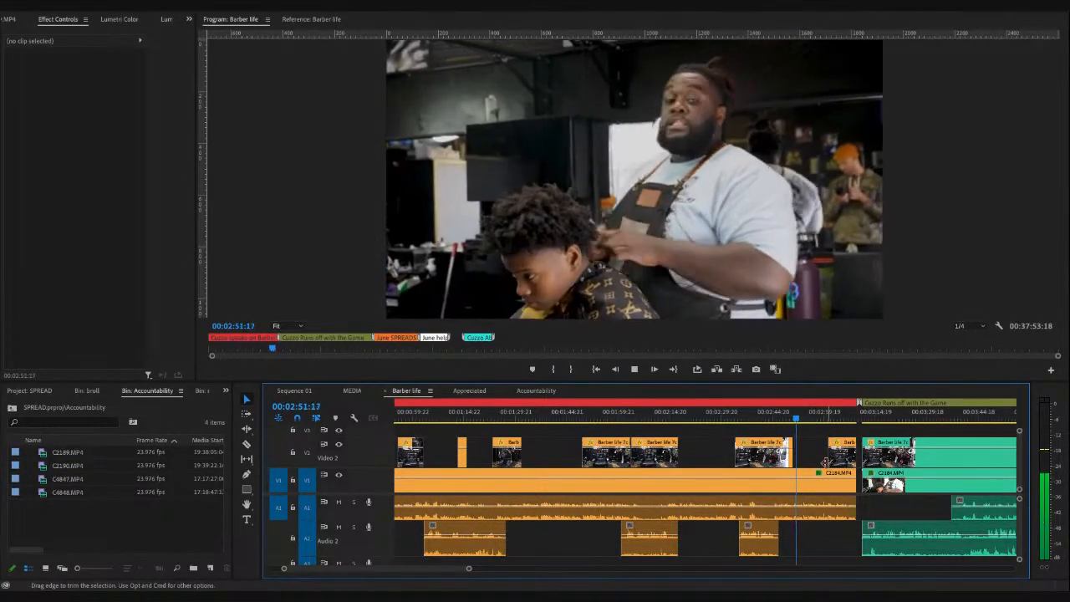
- Play the cut from the wide shot into the last close-angle section up to 00:02:55:21
{"action": "key", "text": "space"}
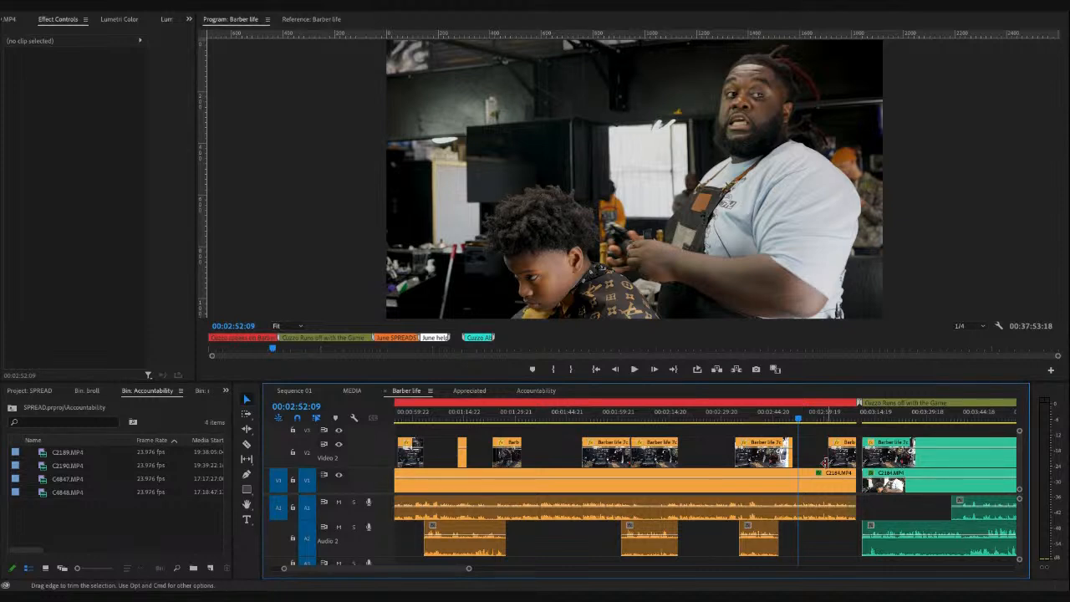
{"action": "left_click", "coordinate": [784, 422]}
{"action": "key", "text": "space"}
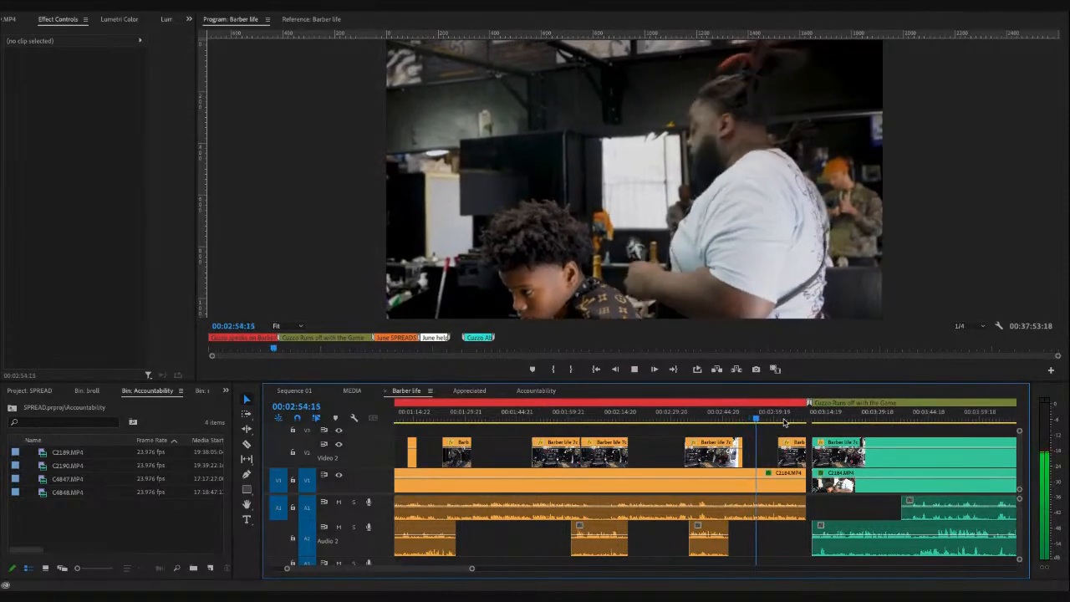
{"action": "key", "text": "space"}
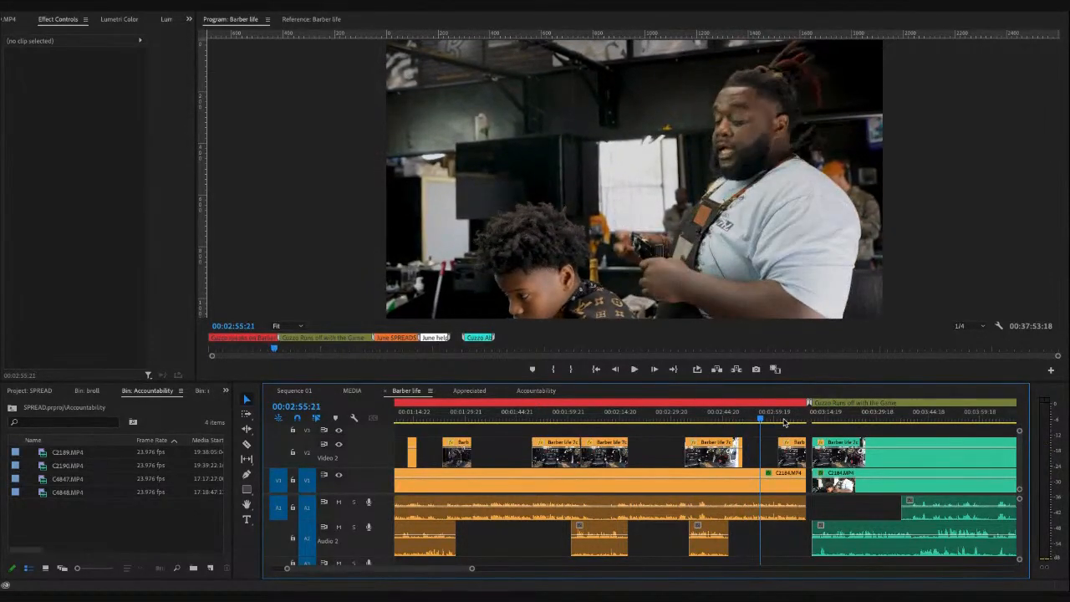
- Extend the orange section's last wide clip back to the preceding wide clip, end it at about 00:02:58, and remove the wide footage after it
{"action": "key", "text": "space"}
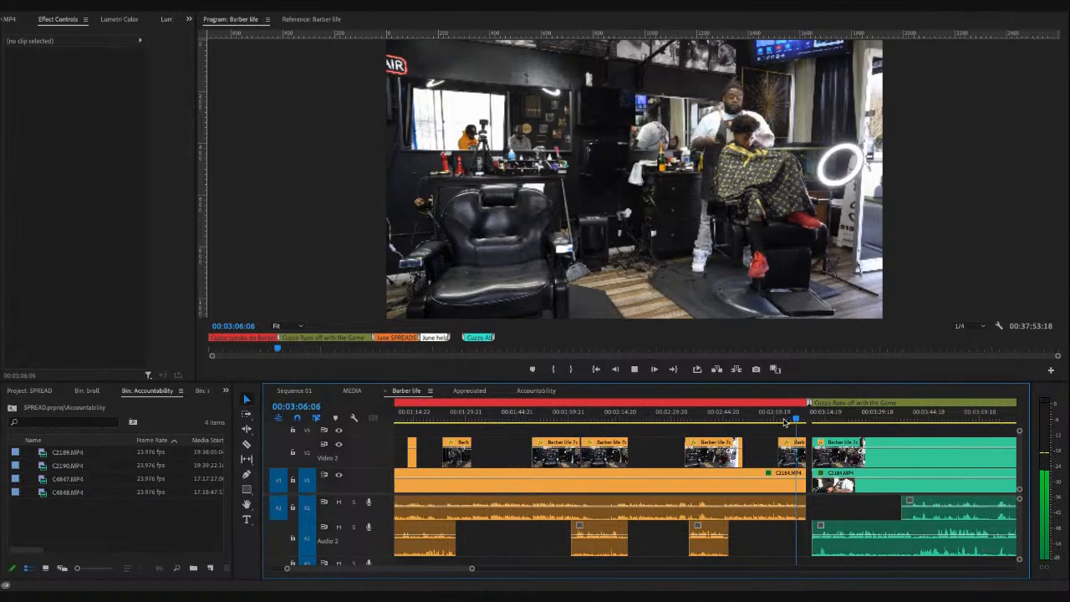
{"action": "left_click", "coordinate": [766, 420]}
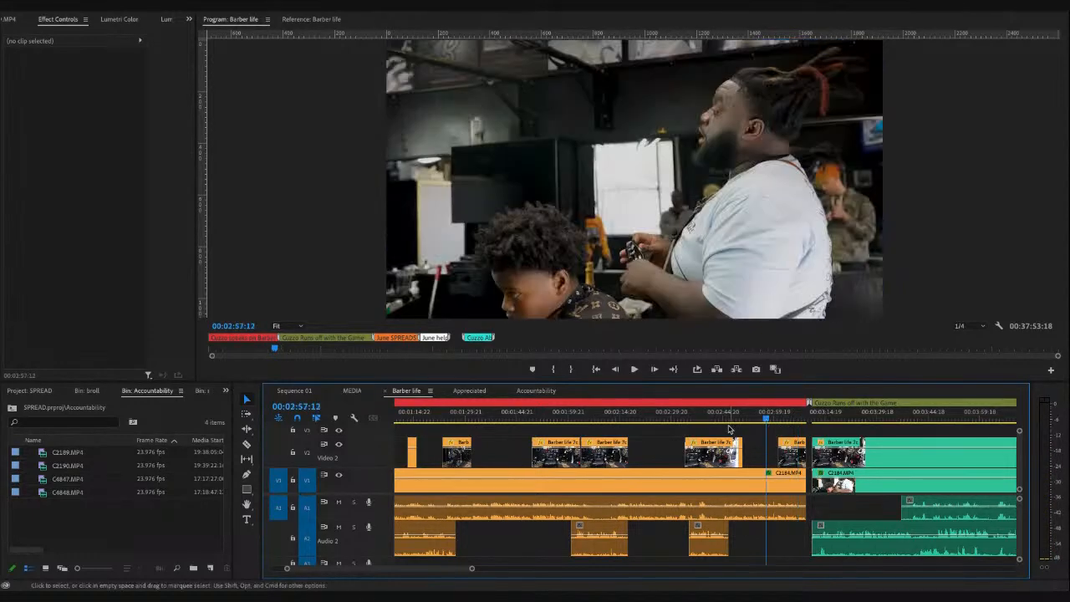
{"action": "left_click", "coordinate": [712, 420]}
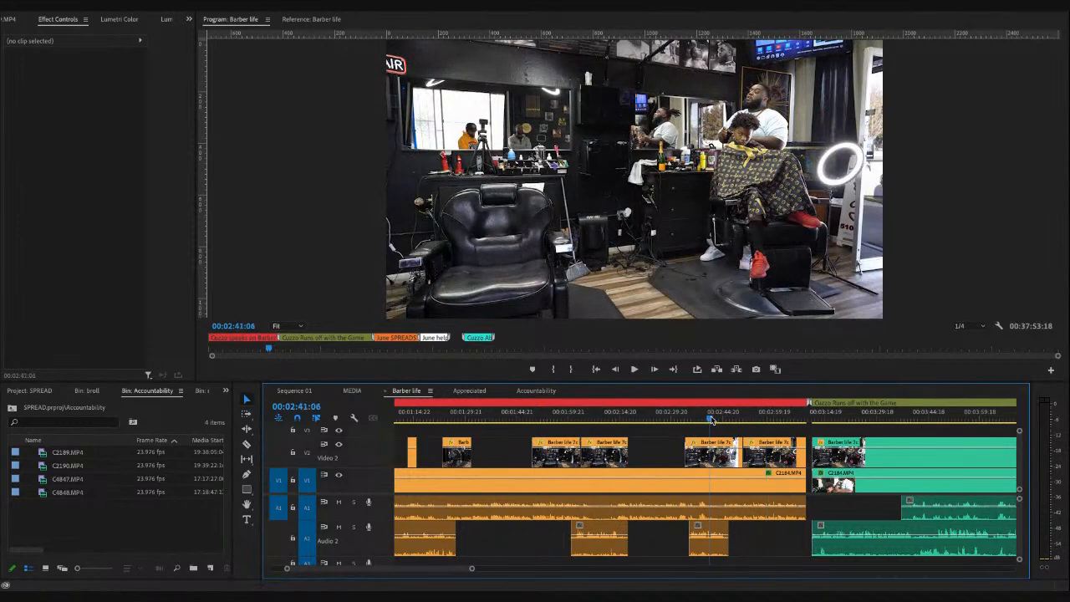
{"action": "left_click_drag", "start_coordinate": [710, 417], "coordinate": [710, 417]}
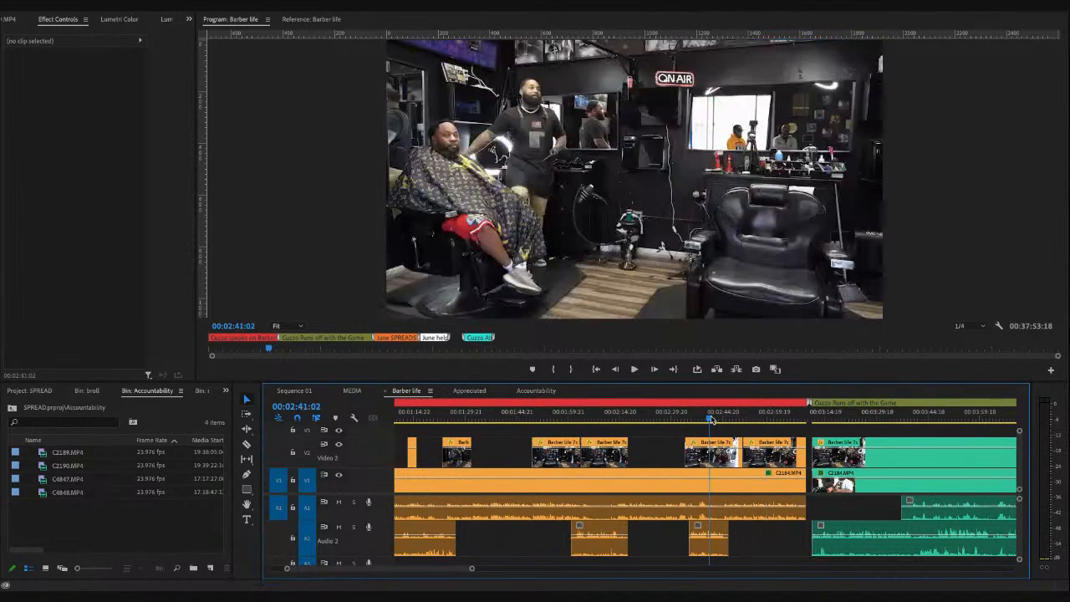
{"action": "left_click", "coordinate": [768, 421]}
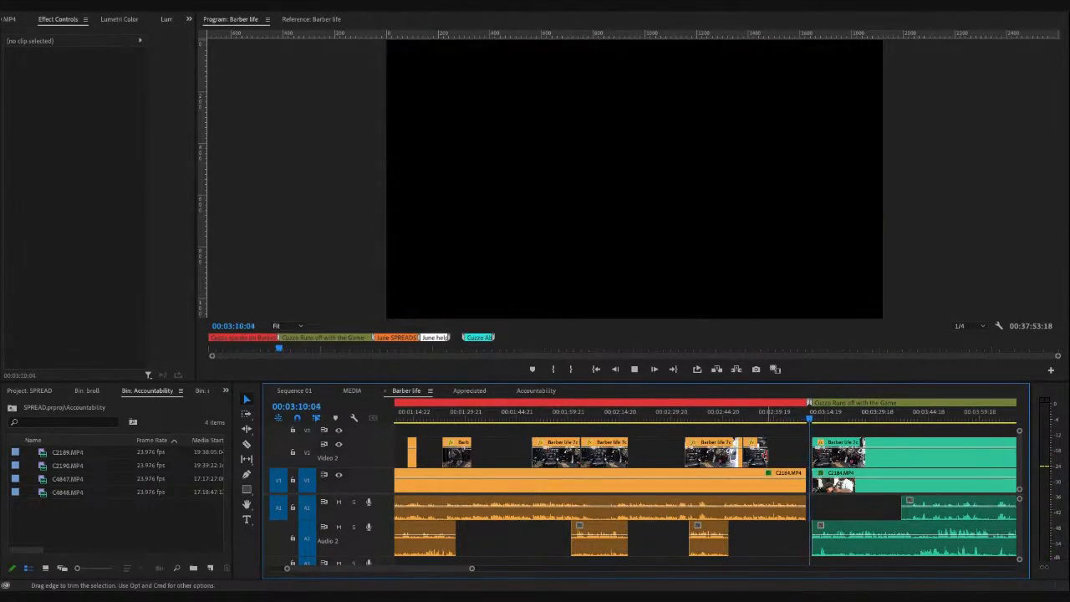
- Review the end of the orange section from 00:02:58:03 up to the gap at 00:03:09:08
{"action": "key", "text": "minus"}
{"action": "key", "text": "minus"}
{"action": "key", "text": "minus"}
{"action": "key", "text": "space"}
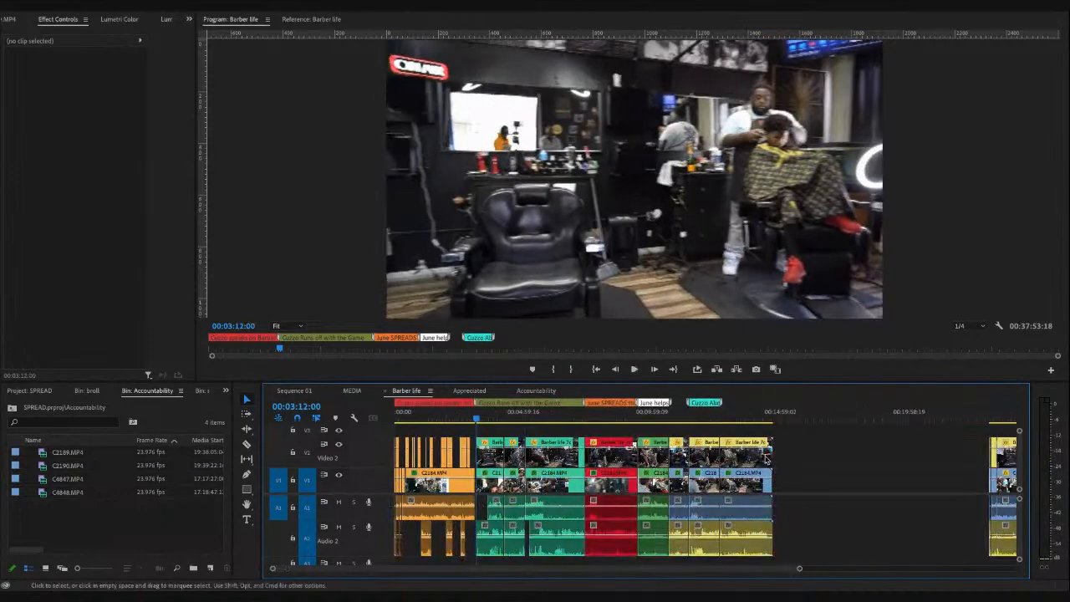
{"action": "left_click", "coordinate": [471, 418]}
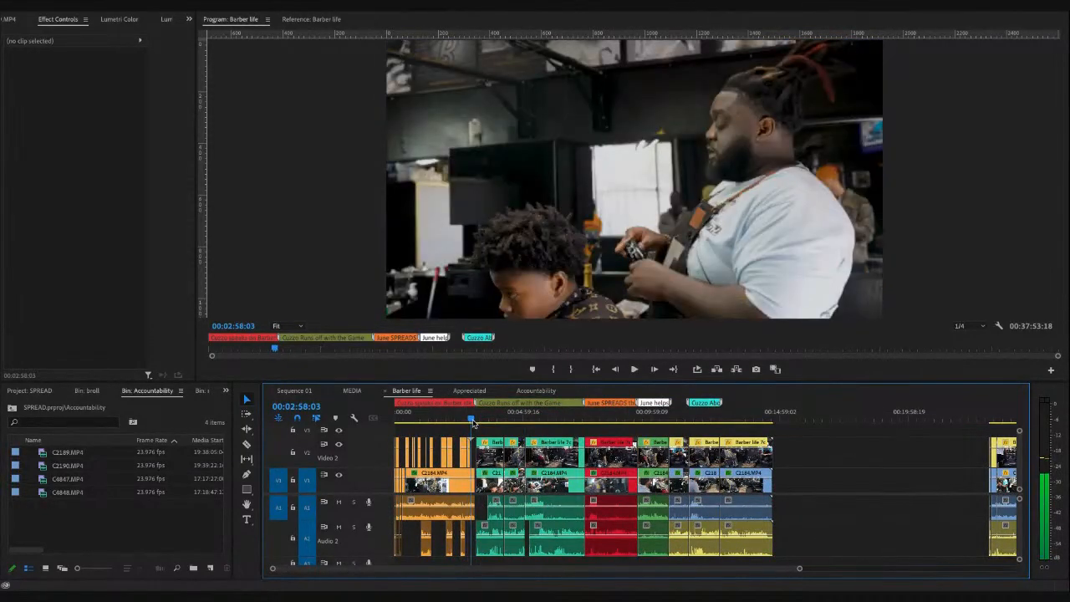
{"action": "left_click_drag", "start_coordinate": [472, 421], "coordinate": [475, 421]}
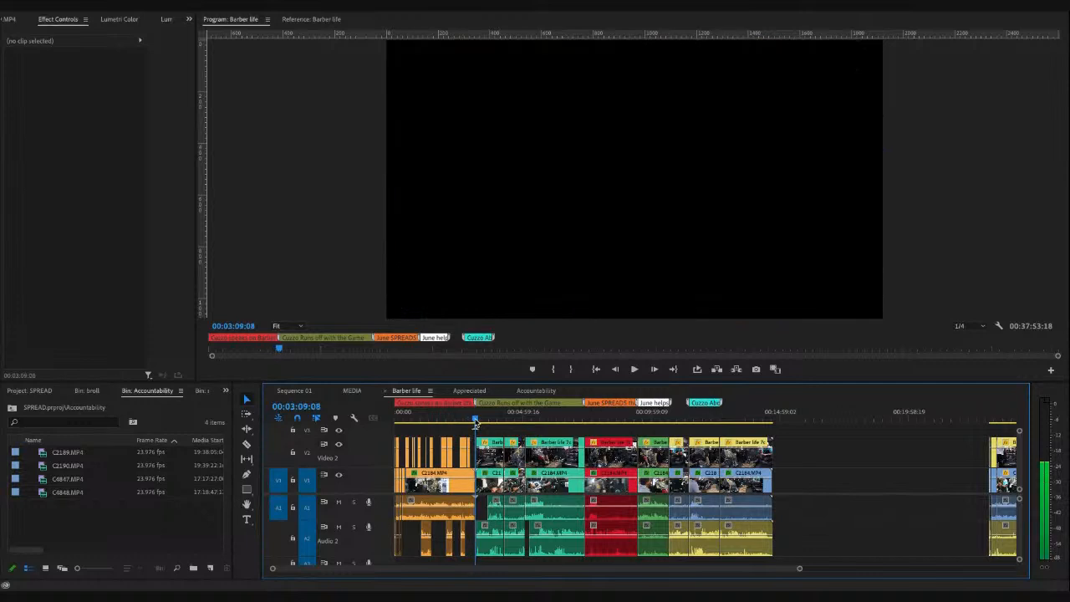
{"action": "left_click", "coordinate": [475, 423]}
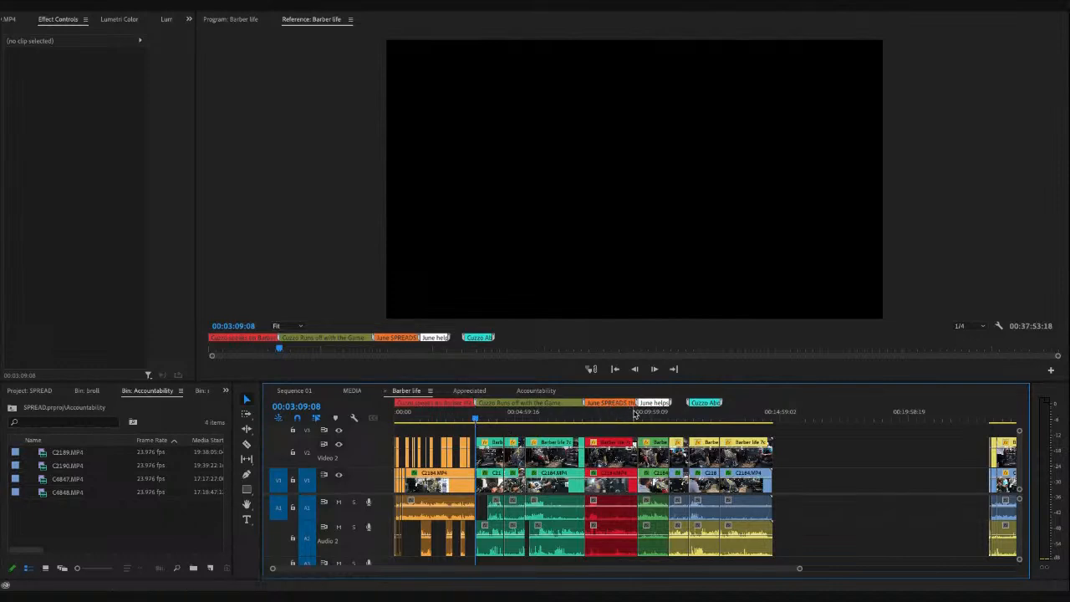
- Play the red section from 00:07:25:00, split its Audio 1 clip at about 00:07:56 and 00:08:36, and disable the middle part
{"action": "left_click", "coordinate": [639, 416]}
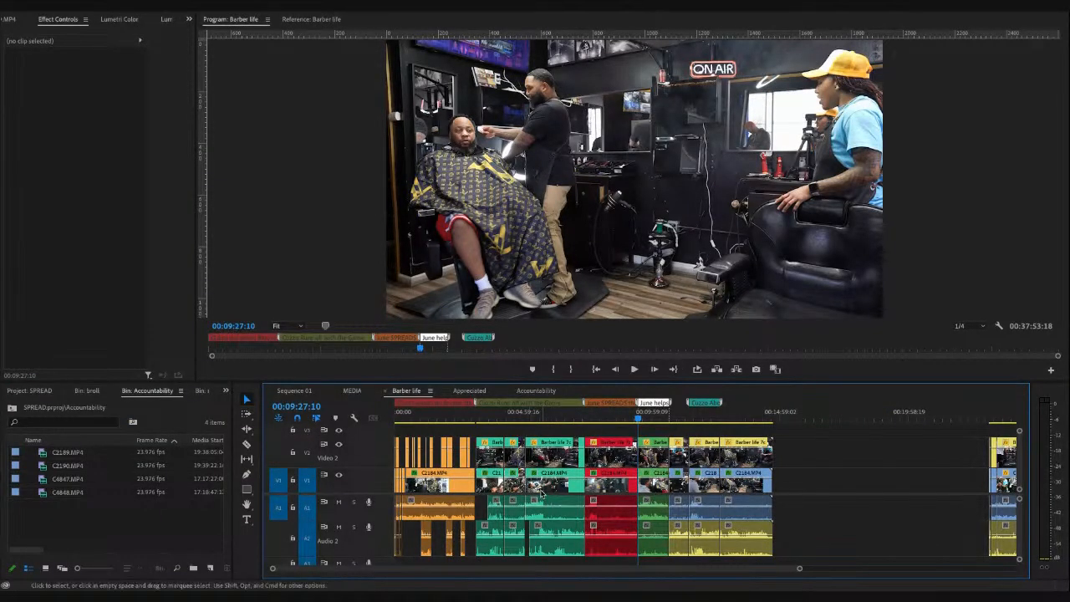
{"action": "left_click", "coordinate": [622, 404]}
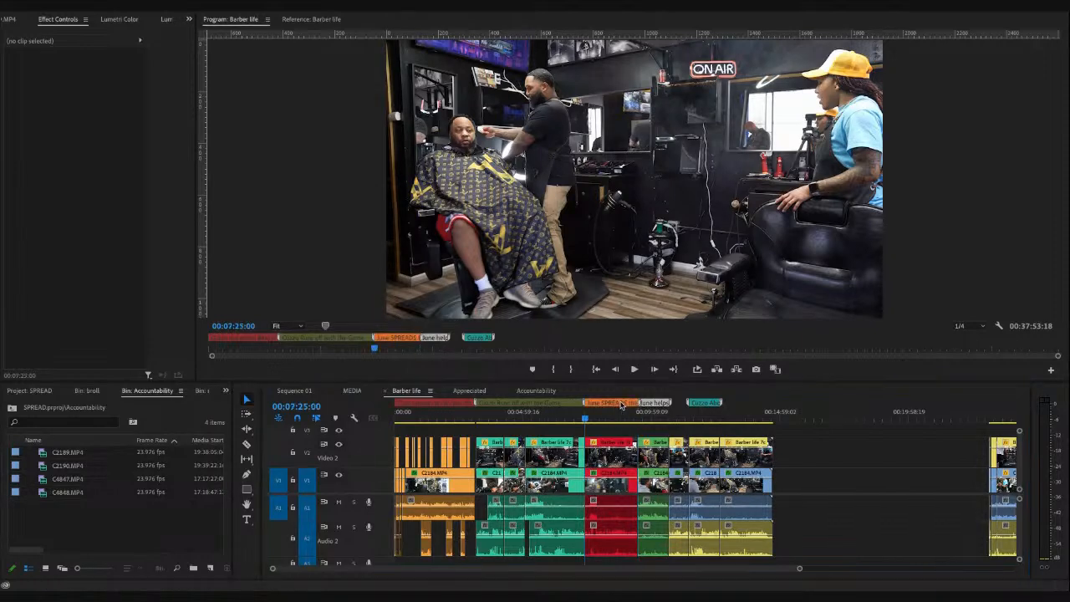
{"action": "left_click", "coordinate": [616, 448]}
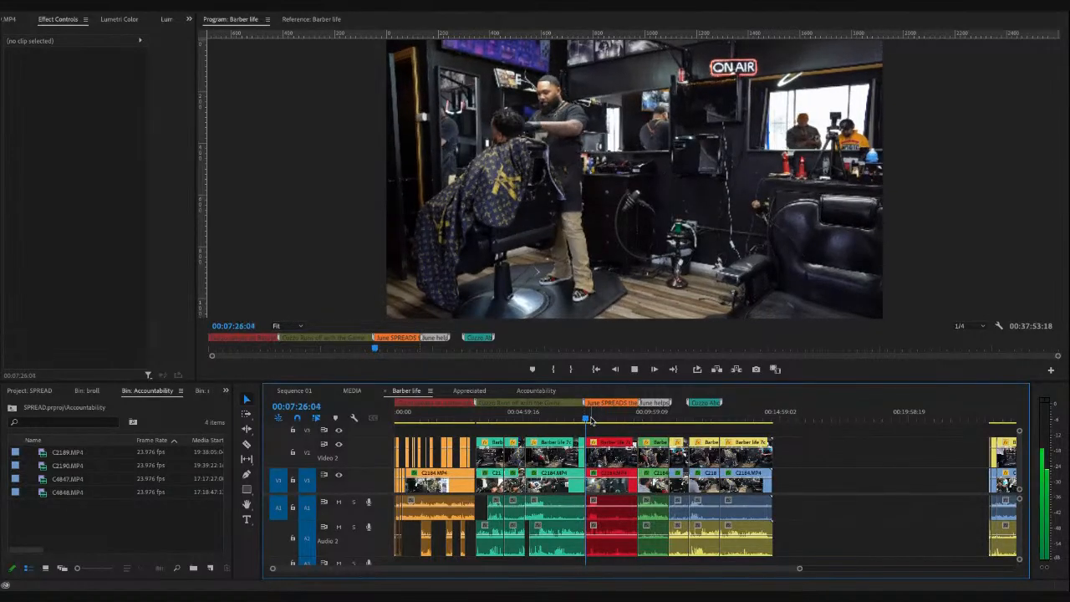
{"action": "key", "text": "="}
{"action": "key", "text": "="}
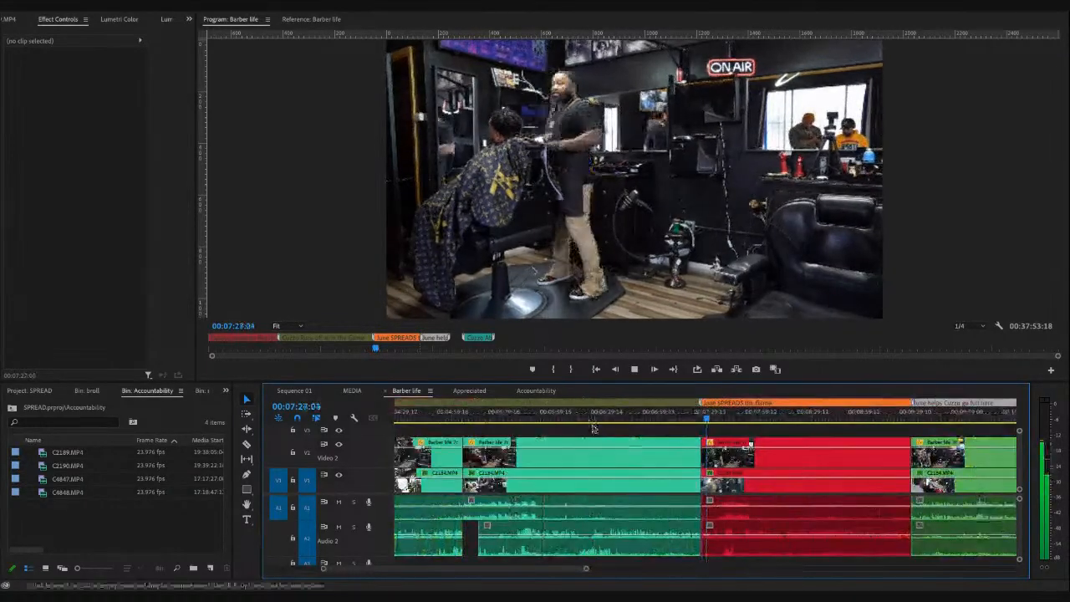
{"action": "key", "text": "="}
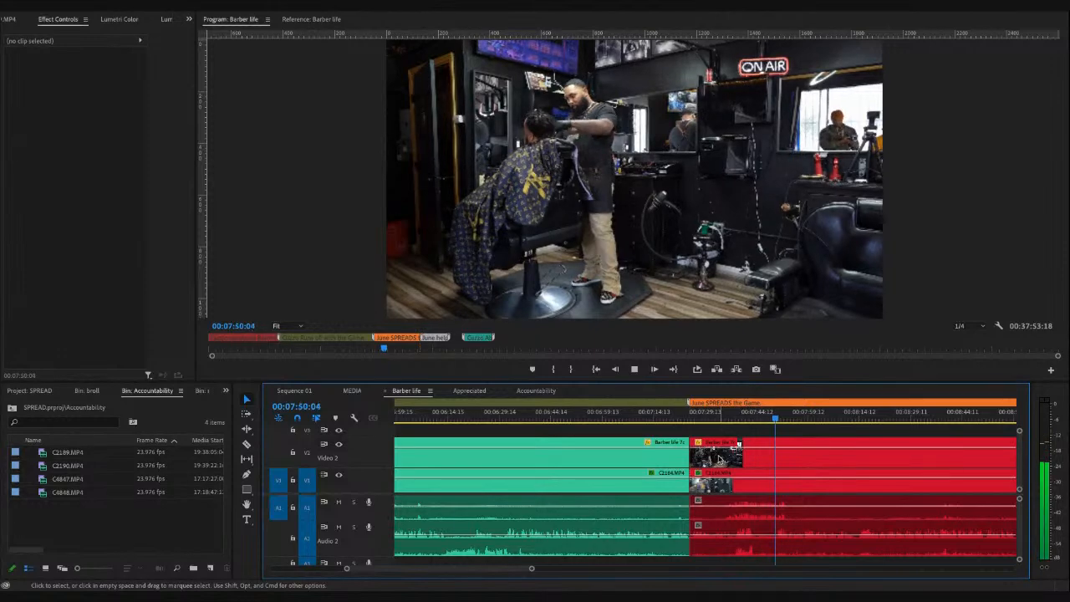
{"action": "key", "text": "minus"}
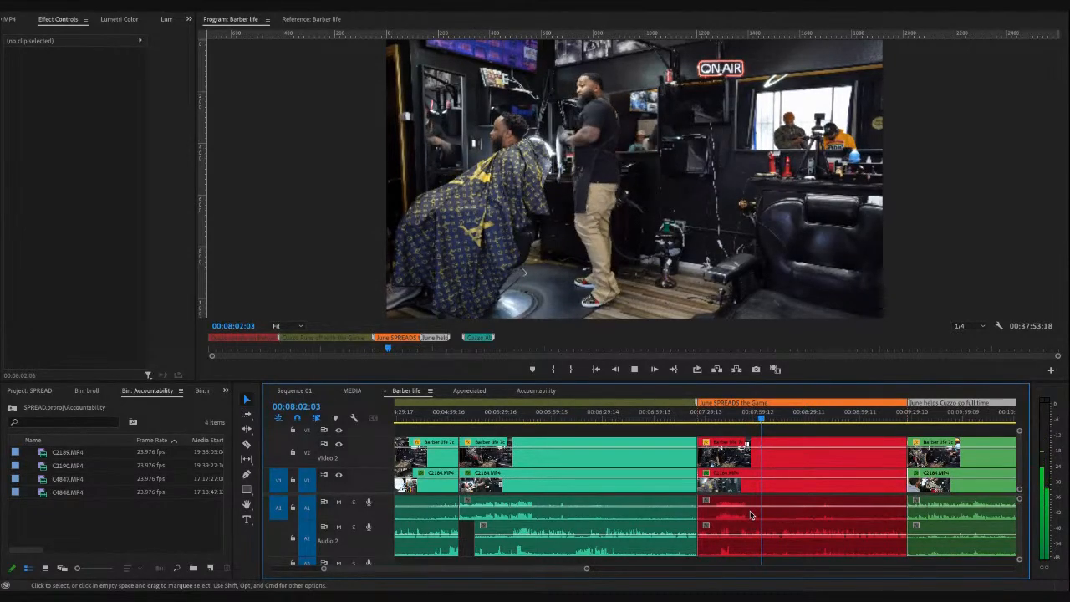
{"action": "key", "text": "c"}
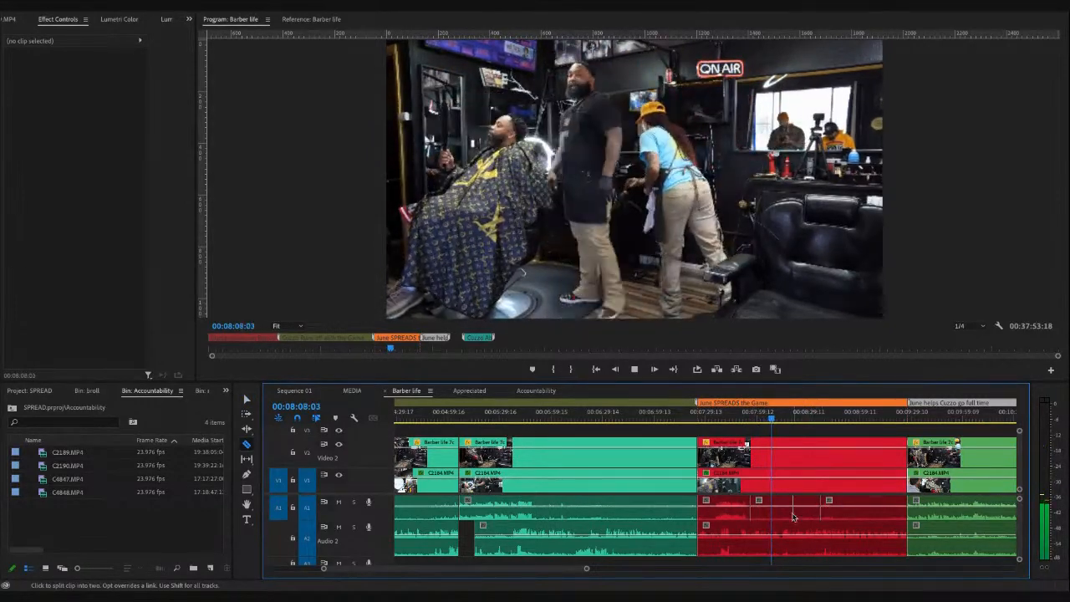
{"action": "key", "text": "v"}
{"action": "left_click", "coordinate": [793, 517]}
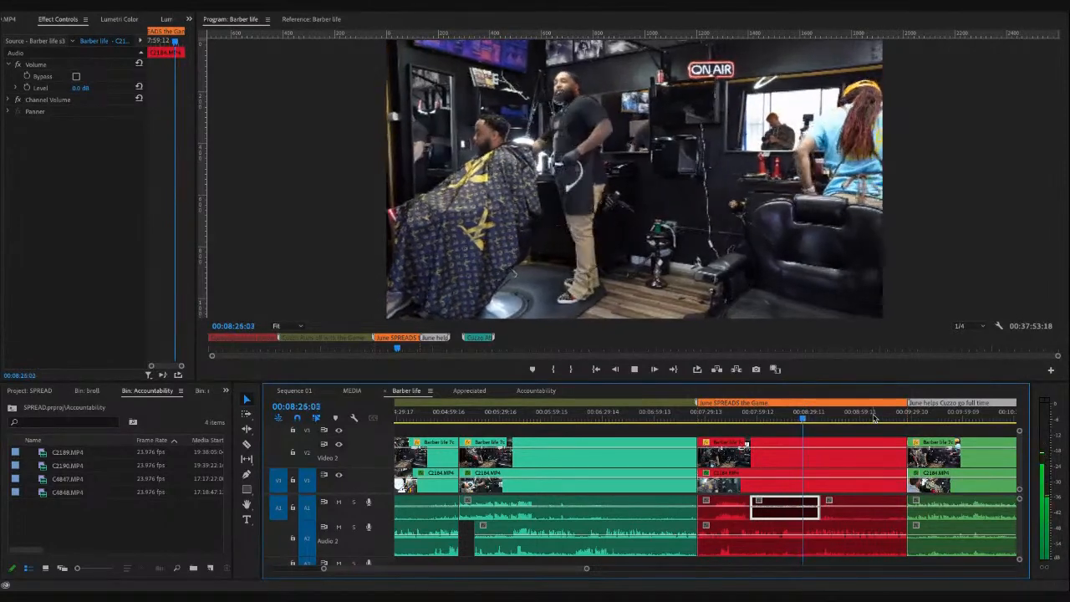
- Review the start of the green section from 00:09:27:10 and check the red section's footage around 00:08:53
{"action": "key", "text": "space"}
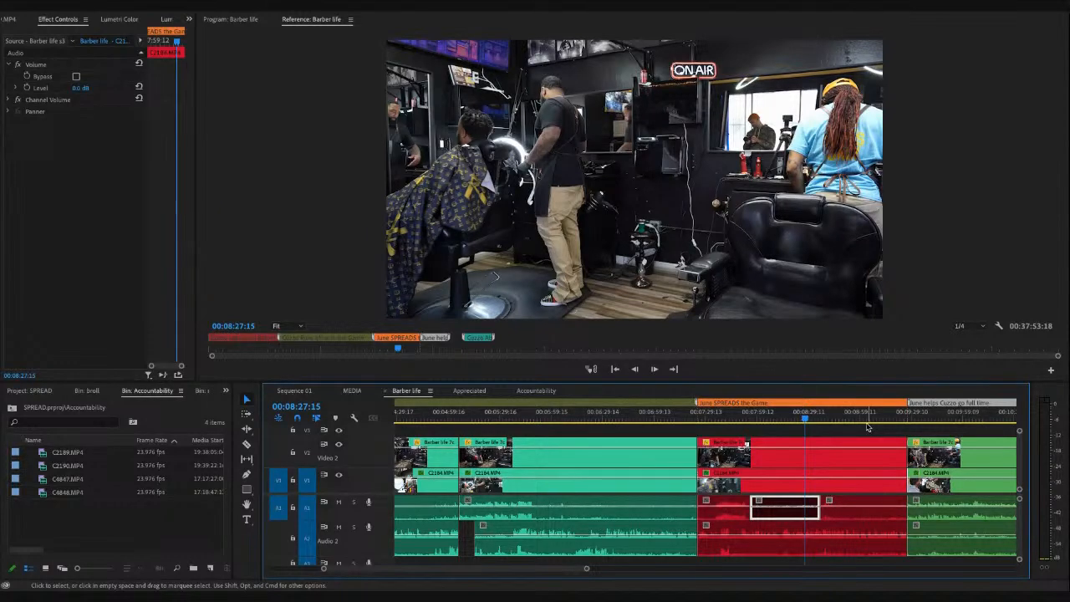
{"action": "left_click", "coordinate": [905, 420]}
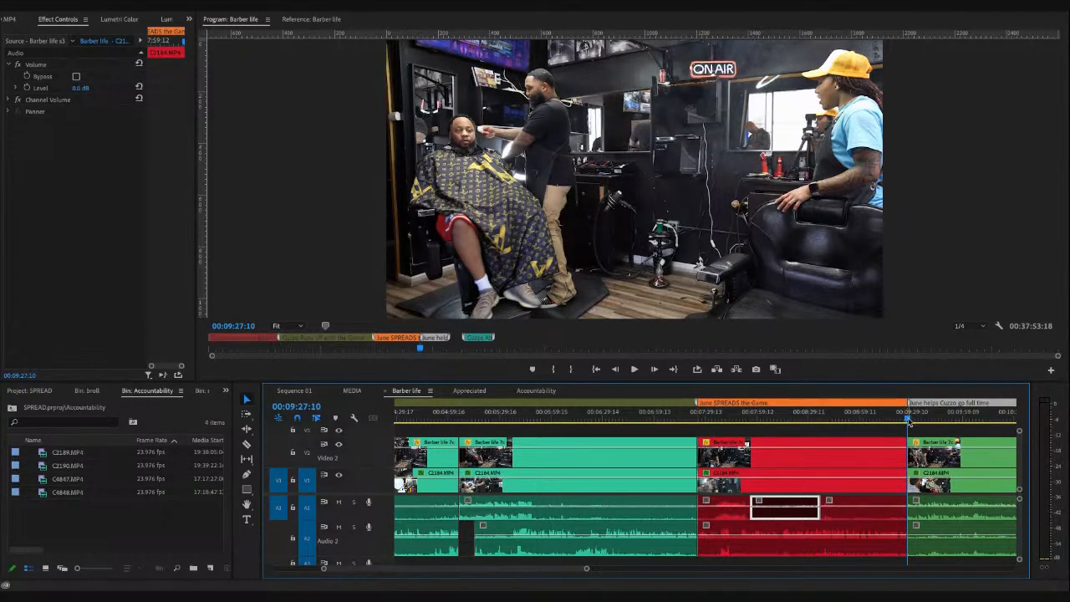
{"action": "key", "text": "minus"}
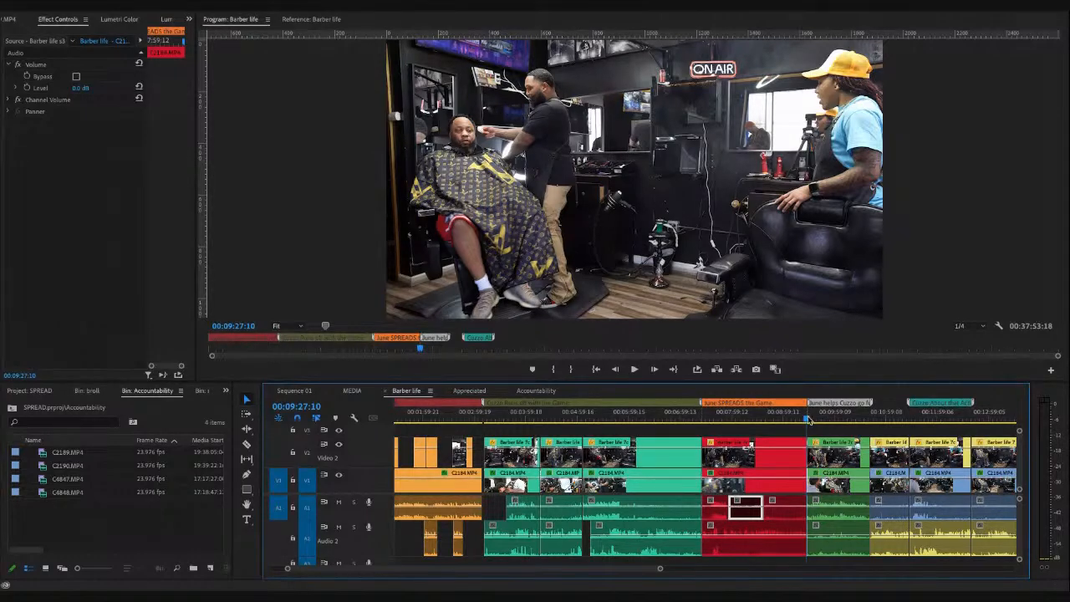
{"action": "key", "text": "shift+4"}
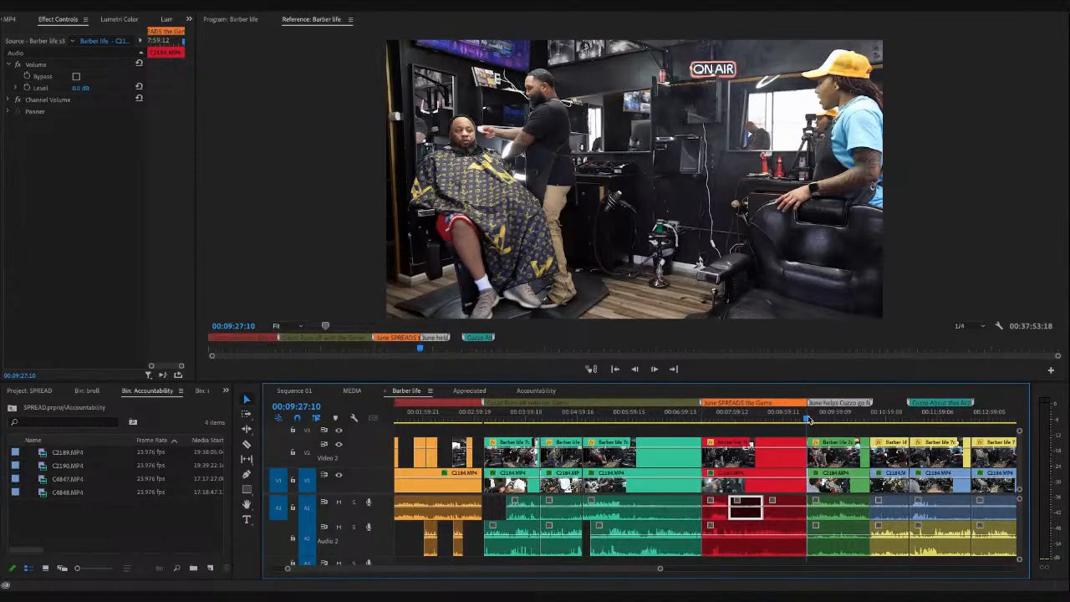
{"action": "key", "text": "space"}
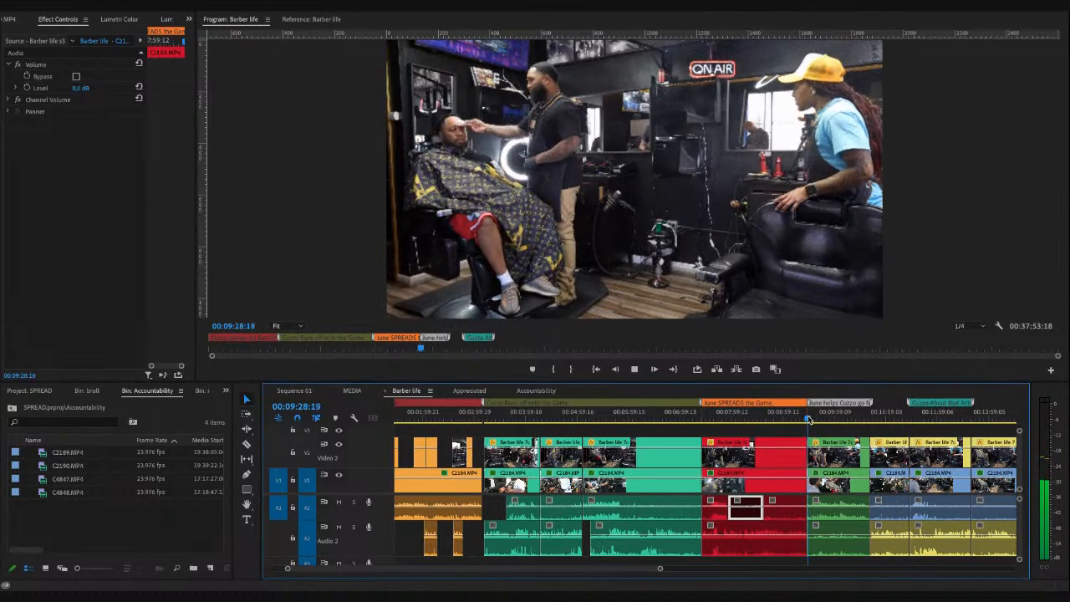
{"action": "key", "text": "space"}
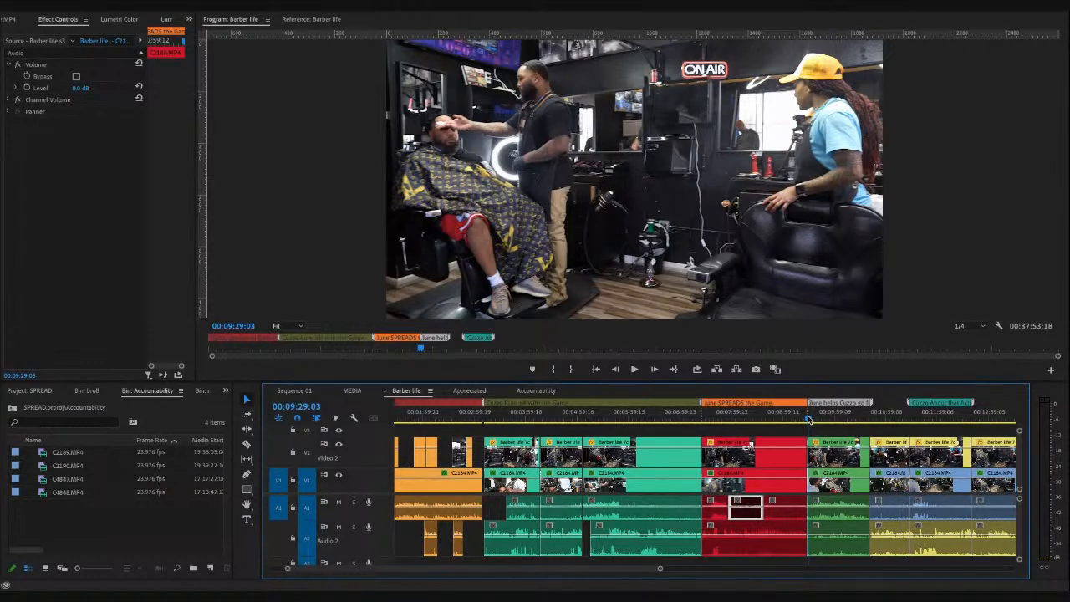
{"action": "key", "text": "space"}
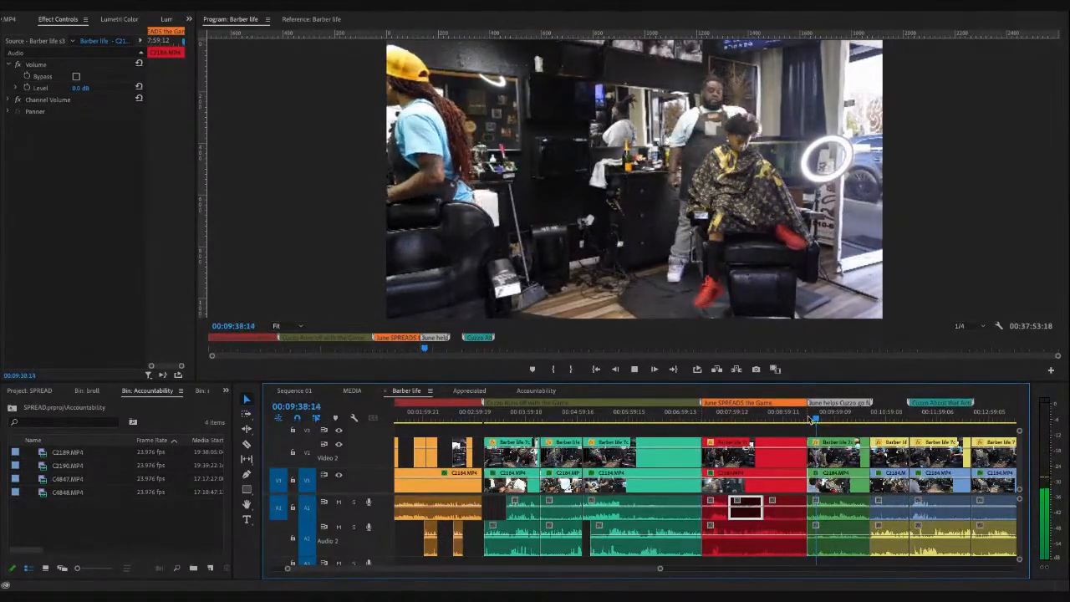
{"action": "left_click", "coordinate": [778, 414]}
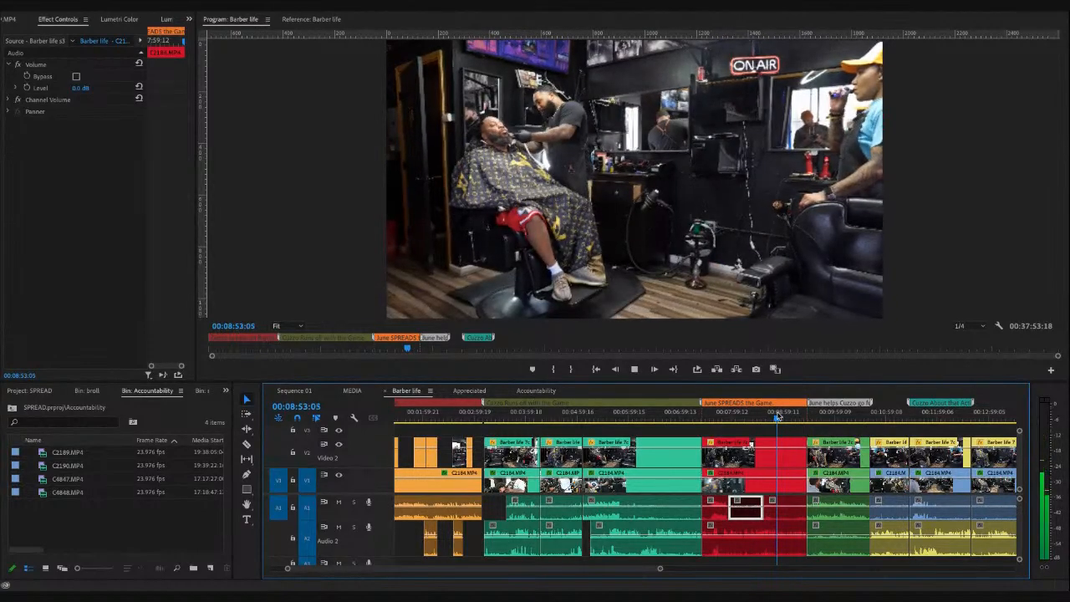
{"action": "key", "text": "minus"}
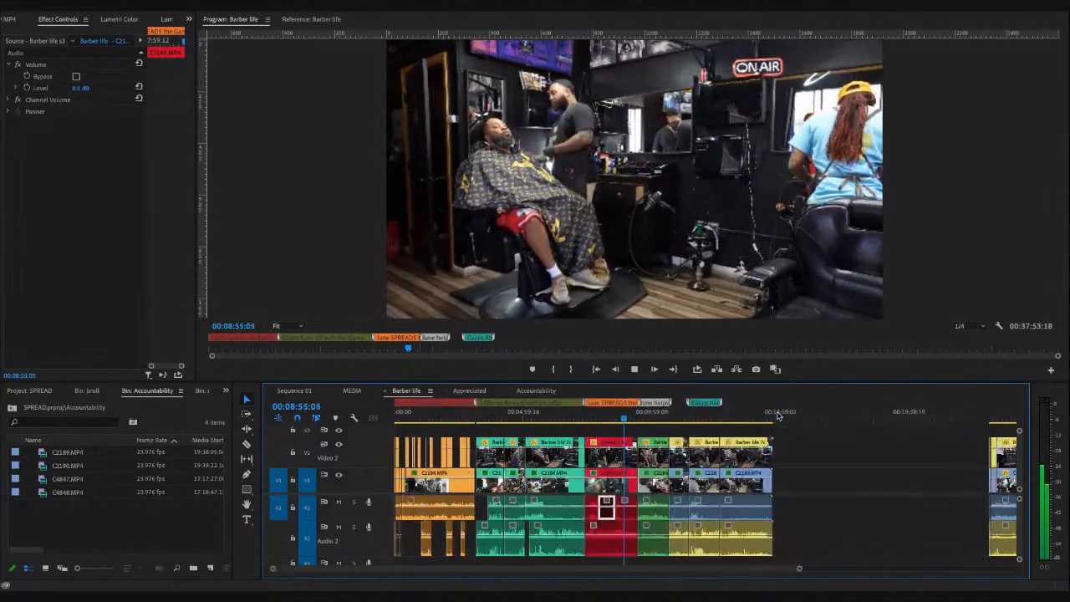
{"action": "key", "text": "space"}
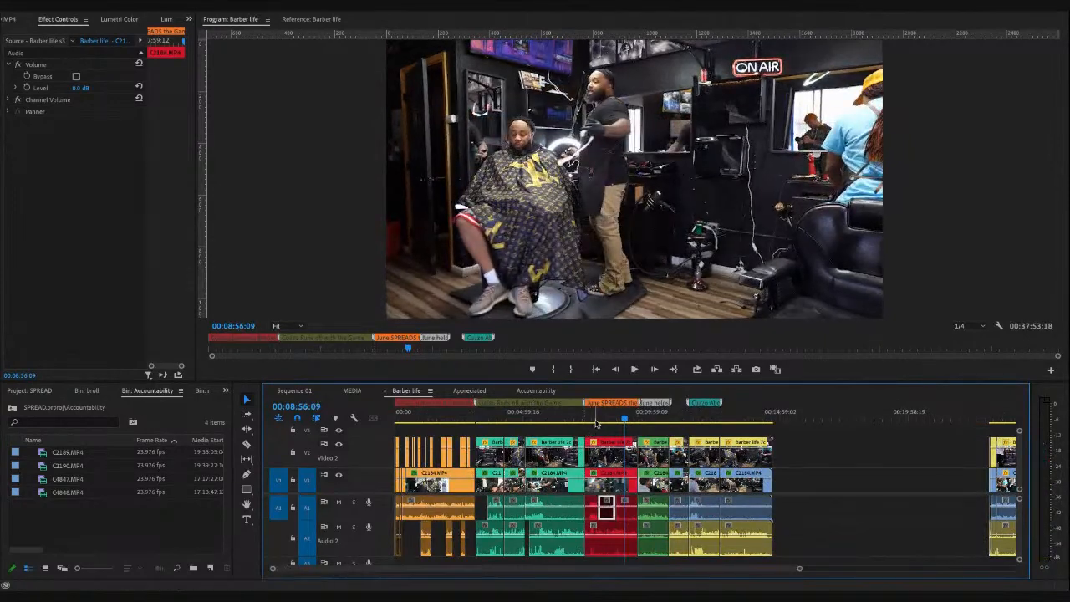
- Trim the start of the red section's first Audio 1 clip from 00:07:25:00 to about 00:07:35
{"action": "left_click_drag", "start_coordinate": [624, 419], "coordinate": [597, 422]}
{"action": "key", "text": "equal"}
{"action": "key", "text": "equal"}
{"action": "key", "text": "equal"}
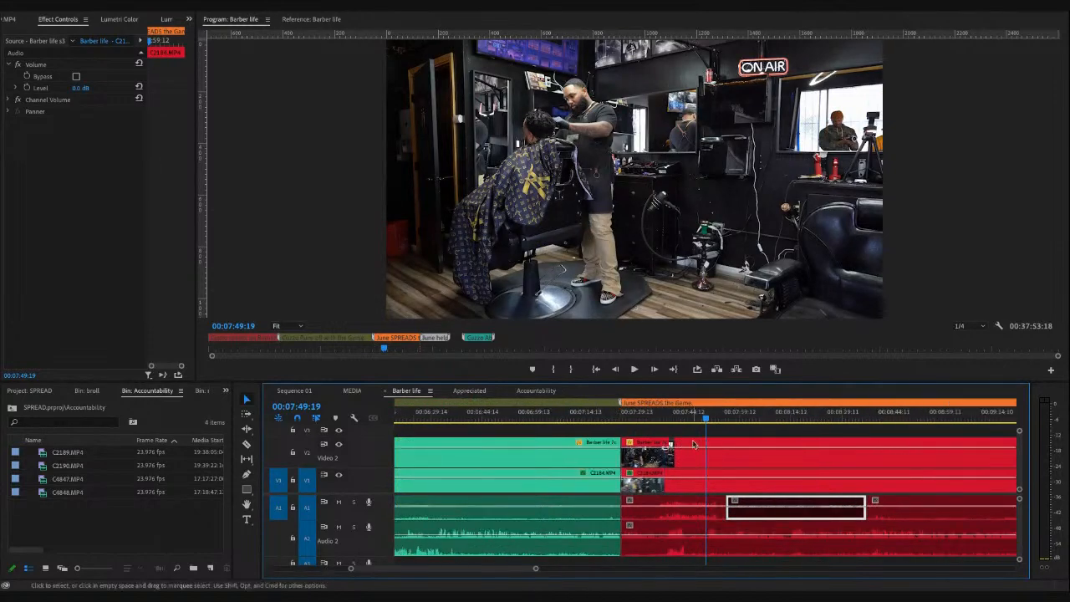
{"action": "left_click", "coordinate": [618, 420]}
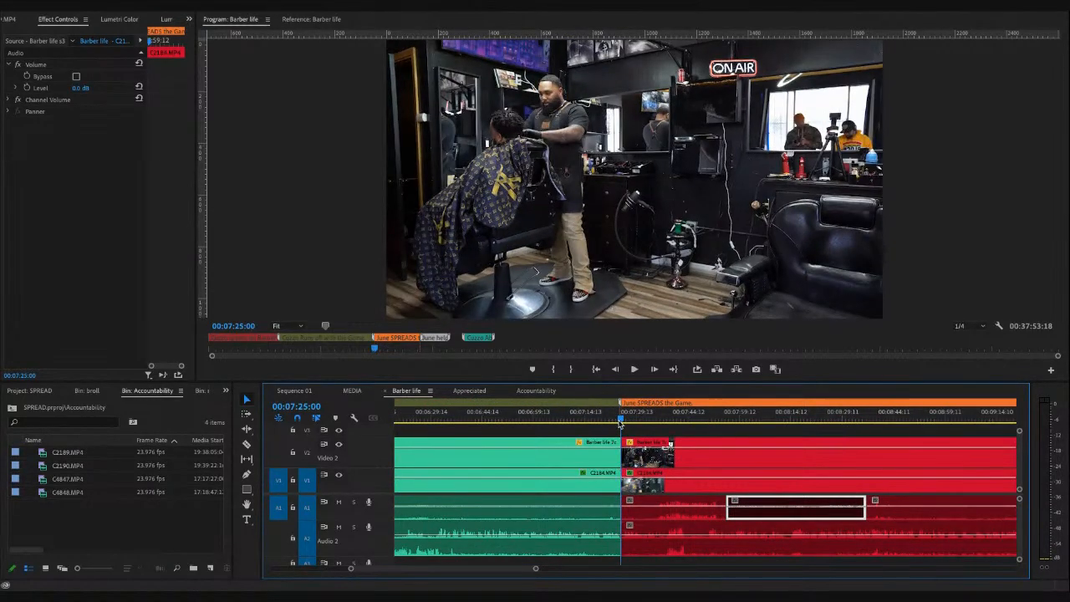
{"action": "left_click", "coordinate": [626, 508]}
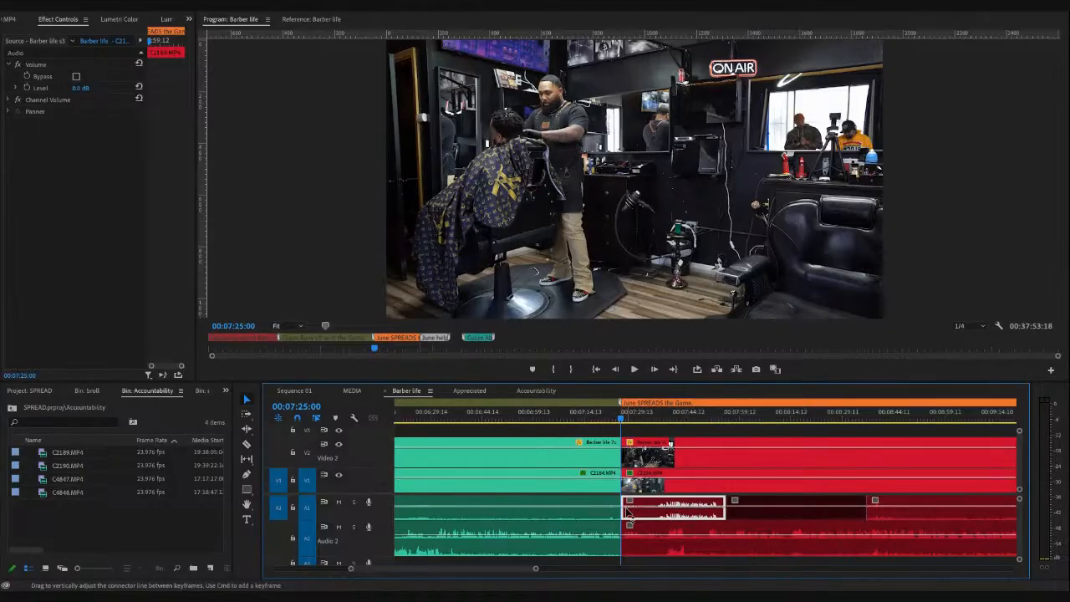
{"action": "left_click_drag", "start_coordinate": [626, 508], "coordinate": [656, 510]}
{"action": "key", "text": "space"}
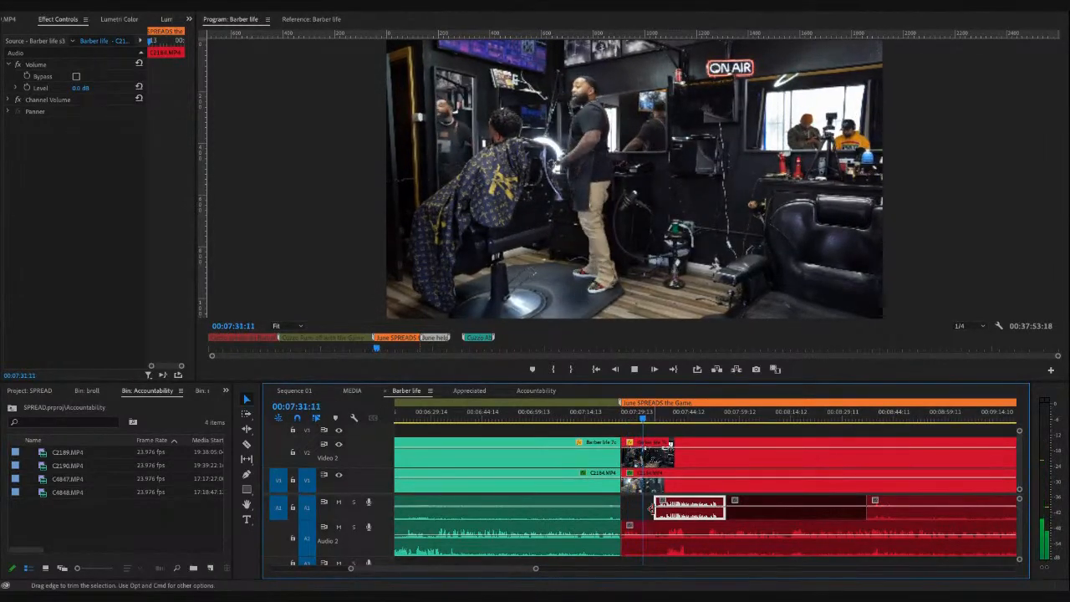
- Turn off Level and Bypass keyframing on the red section's Audio 2 clip and set its volume level to 2 dB
{"action": "left_click", "coordinate": [650, 534]}
{"action": "left_click", "coordinate": [27, 87]}
{"action": "left_click", "coordinate": [27, 76]}
{"action": "left_click", "coordinate": [90, 90]}
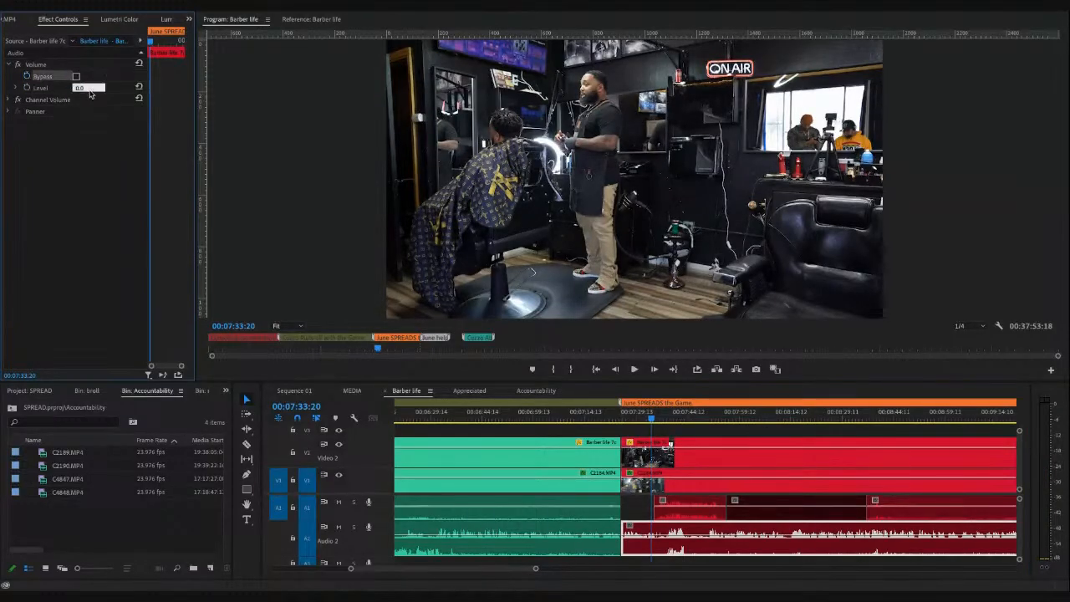
{"action": "type", "text": "2"}
{"action": "key", "text": "Return"}
- Set the red section's Audio 2 clip volume level to 5 dB and play the section's opening from 00:07:21:19
{"action": "key", "text": "space"}
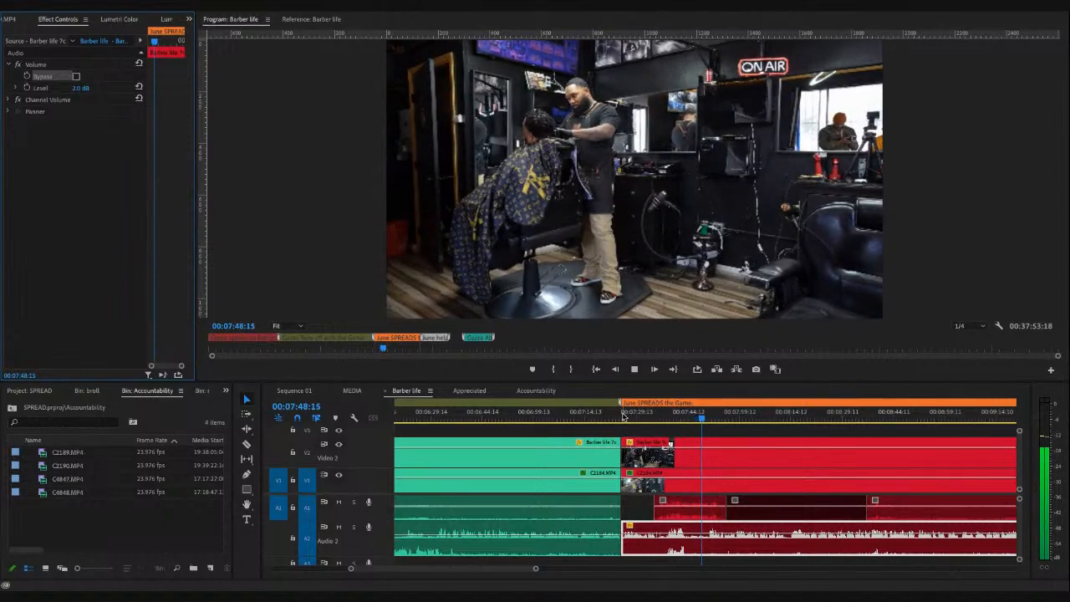
{"action": "left_click", "coordinate": [643, 550]}
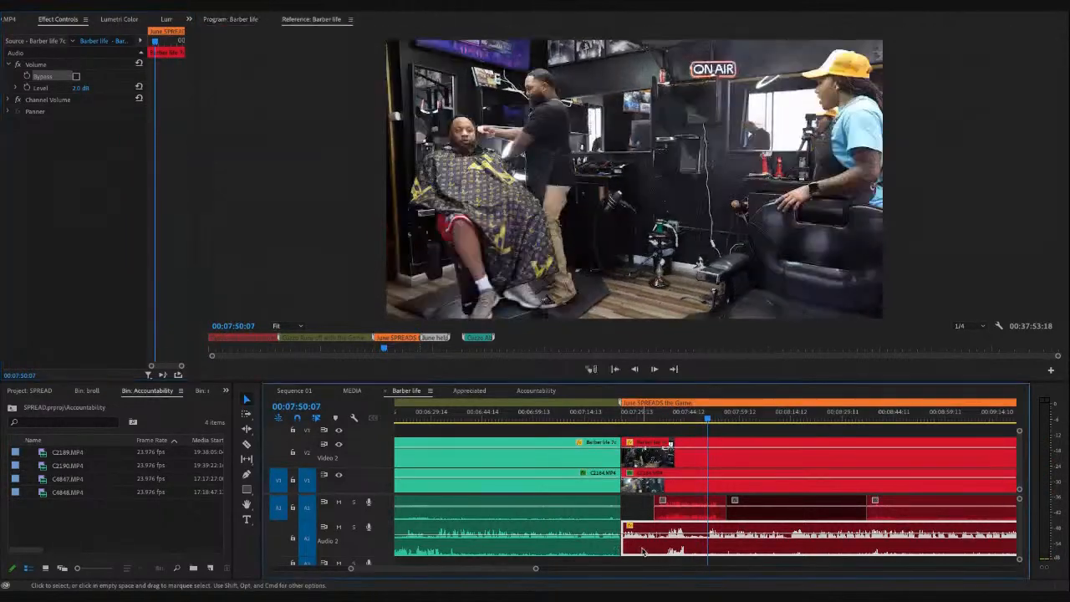
{"action": "left_click_drag", "start_coordinate": [79, 89], "coordinate": [82, 88]}
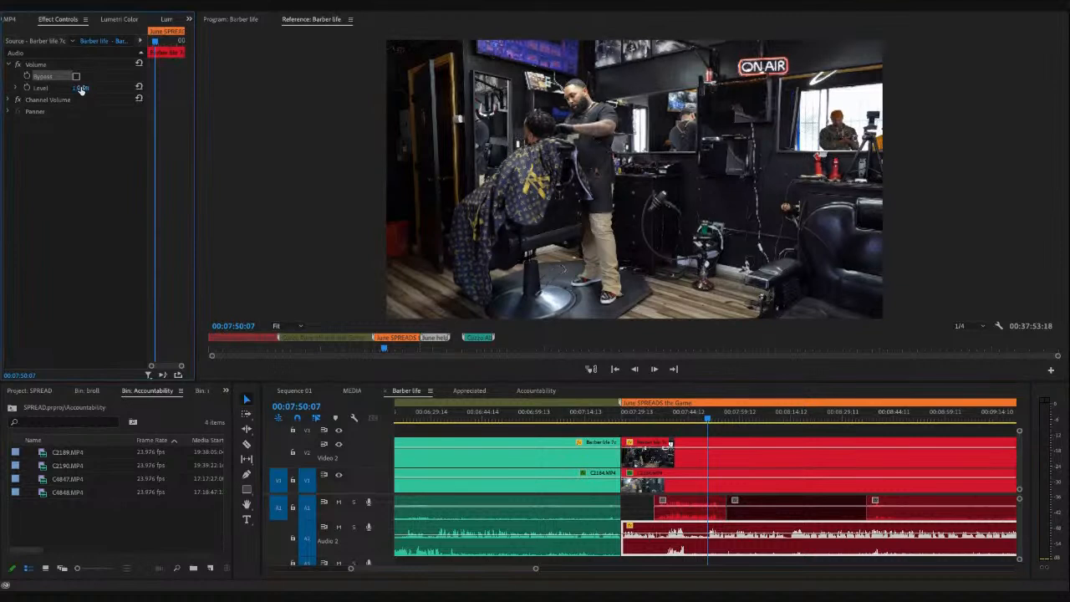
{"action": "left_click", "coordinate": [81, 89]}
{"action": "type", "text": "5"}
{"action": "key", "text": "Return"}
{"action": "left_click", "coordinate": [611, 418]}
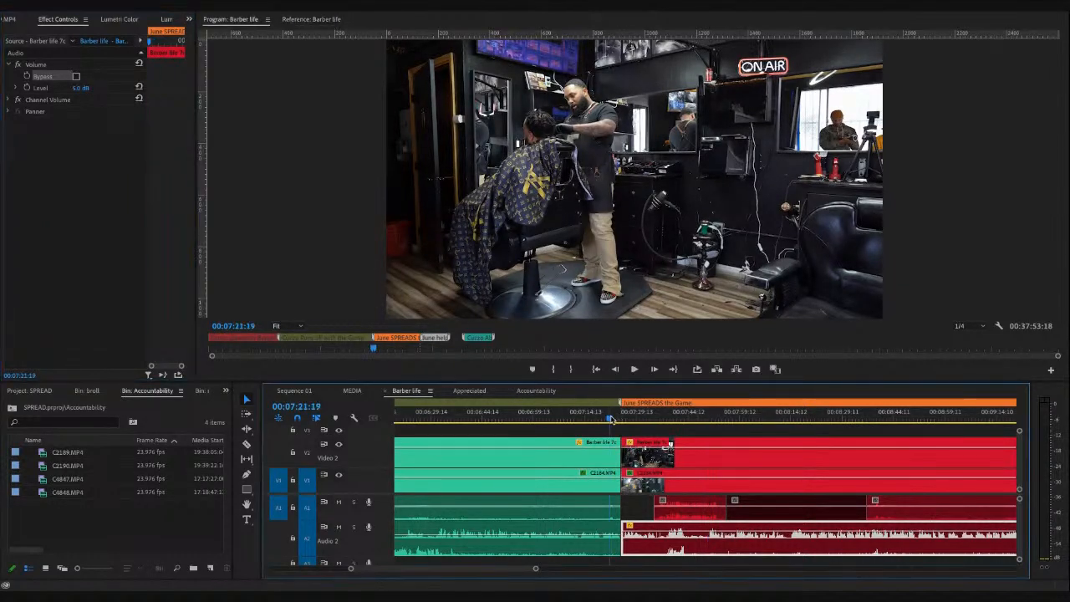
{"action": "key", "text": "space"}
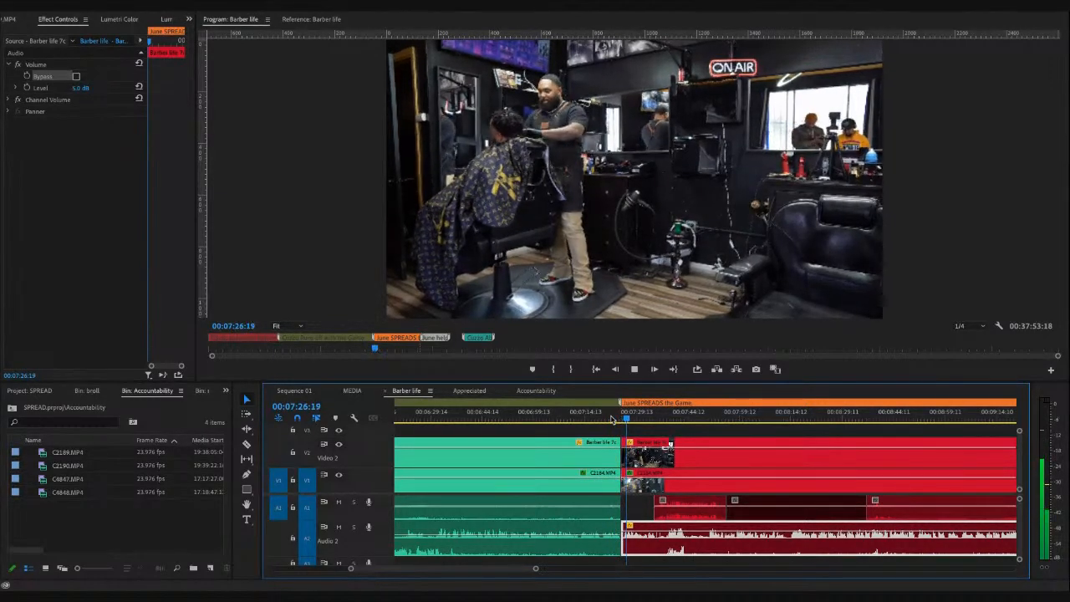
{"action": "key", "text": "space"}
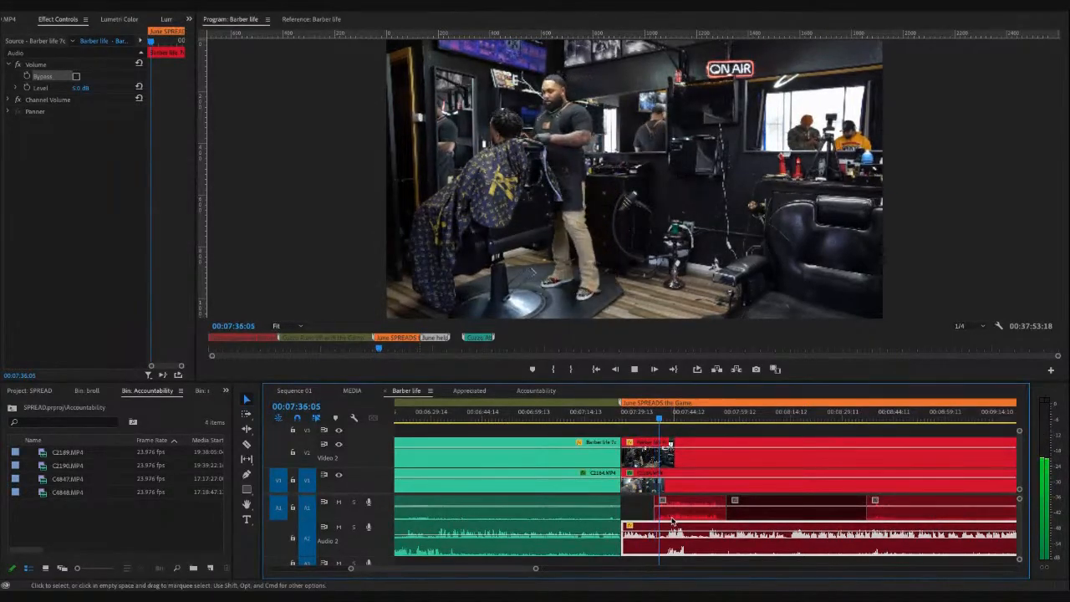
- Try a volume level of 5 dB on the red section's first Audio 1 clip and listen from 00:07:40:05
{"action": "left_click", "coordinate": [675, 519]}
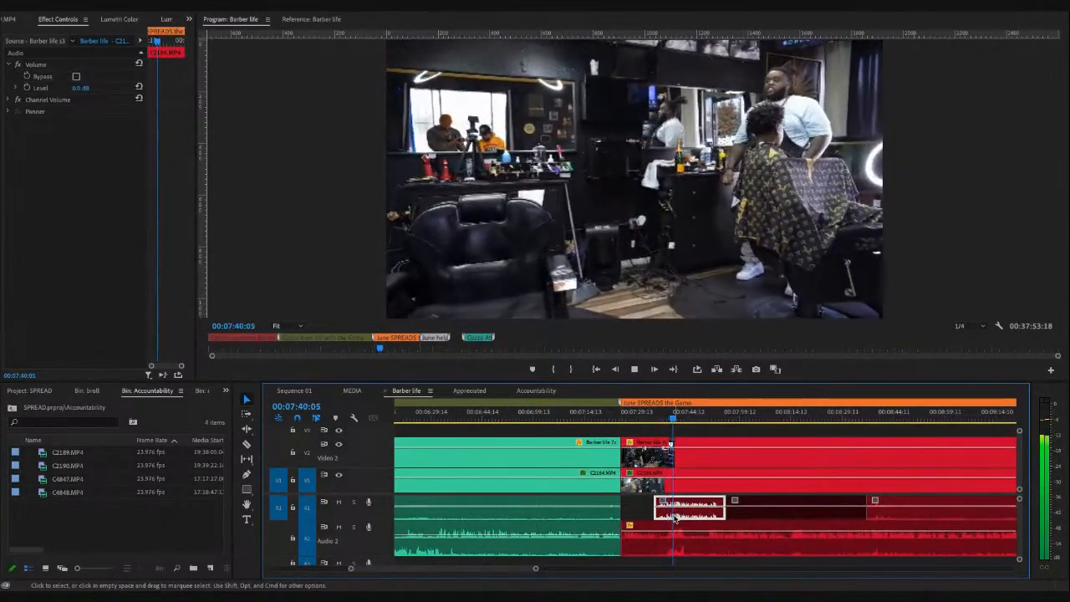
{"action": "key", "text": "space"}
{"action": "left_click_drag", "start_coordinate": [81, 89], "coordinate": [81, 90]}
{"action": "left_click", "coordinate": [87, 89]}
{"action": "type", "text": "5"}
{"action": "key", "text": "Return"}
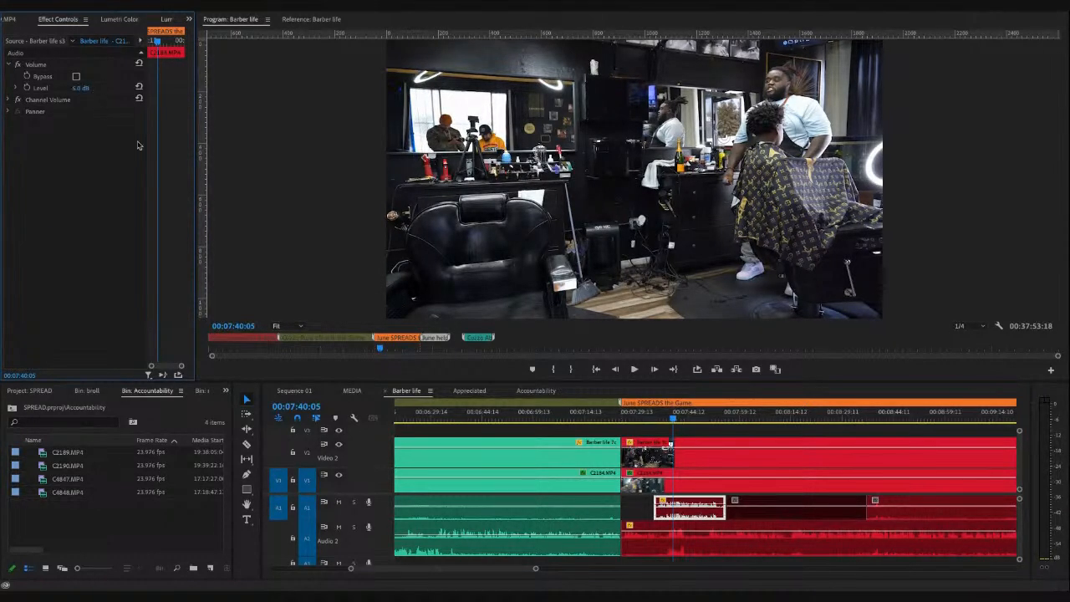
{"action": "key", "text": "space"}
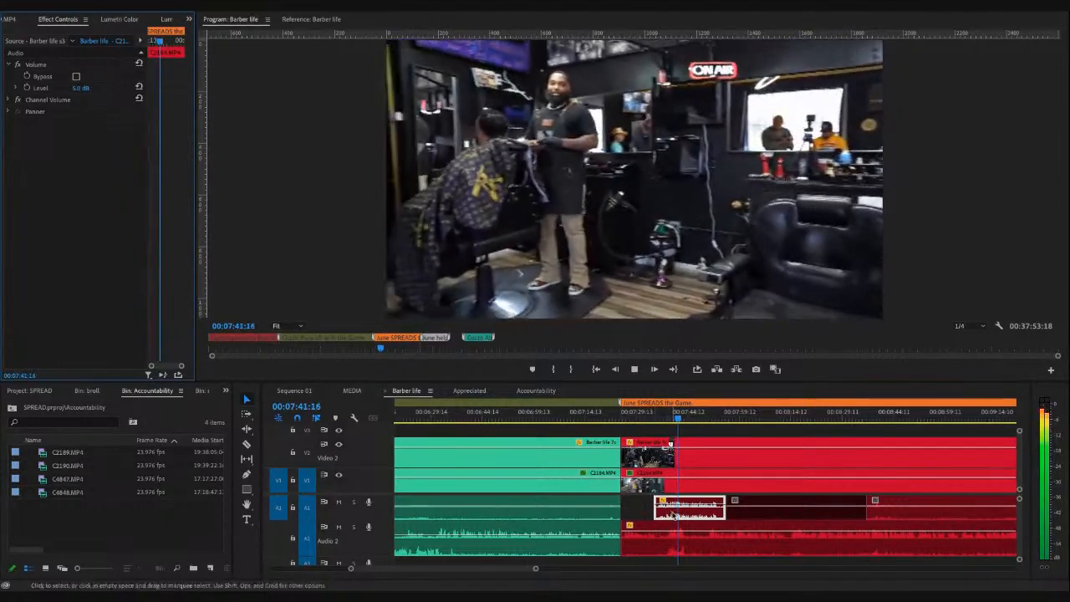
- Set the red section's first Audio 1 clip volume level to 3 dB and listen to the result
{"action": "key", "text": "space"}
{"action": "left_click", "coordinate": [85, 89]}
{"action": "type", "text": "3"}
{"action": "key", "text": "Return"}
{"action": "key", "text": "space"}
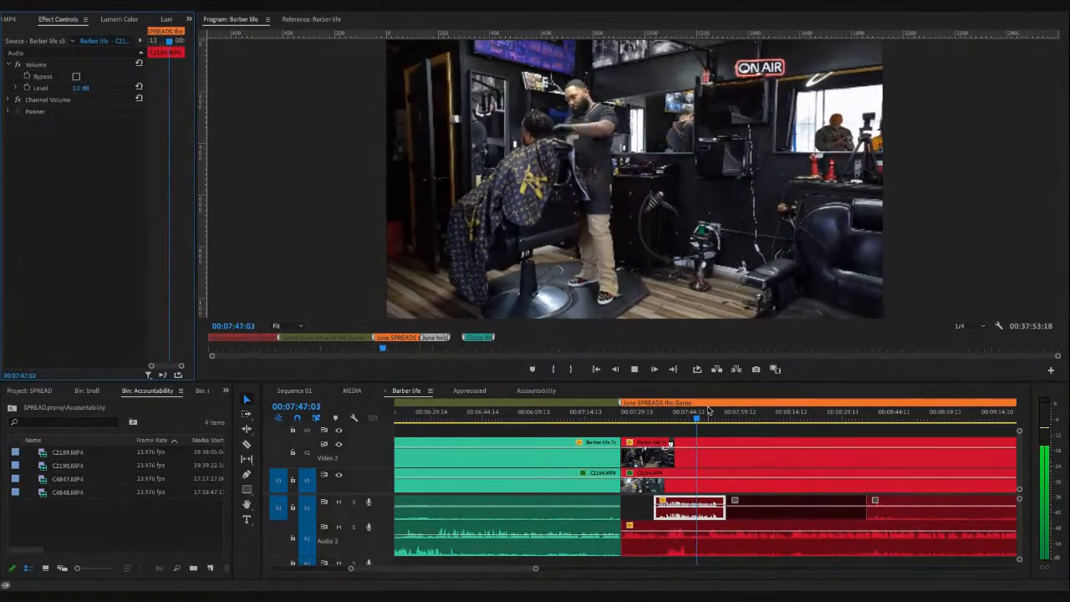
{"action": "key", "text": "space"}
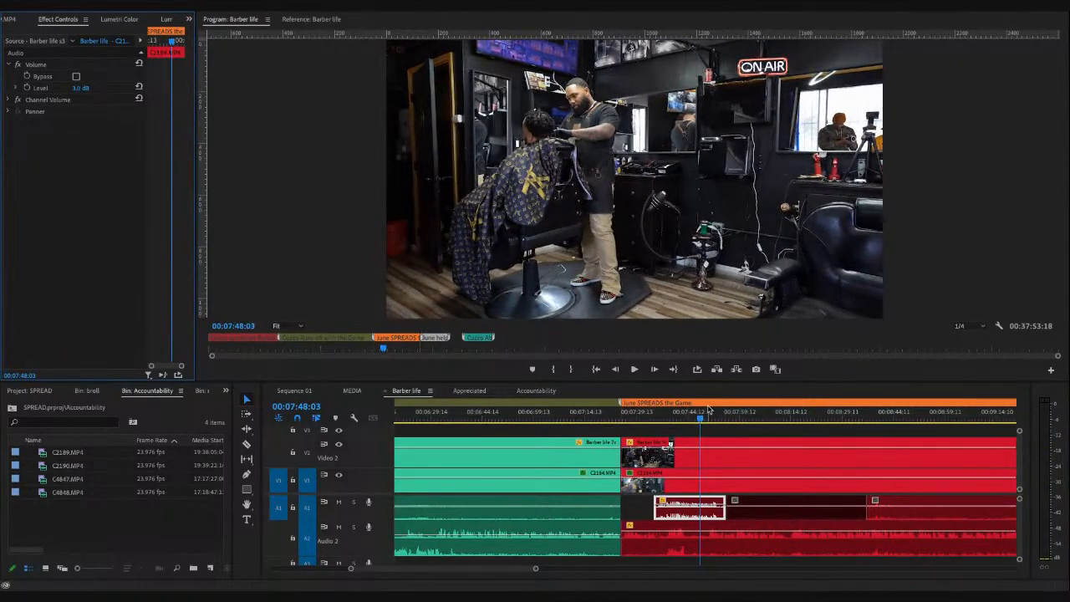
- Replay the red section around 00:07:40 to check the balance between its Audio 1 and Audio 2 clips
{"action": "left_click", "coordinate": [675, 415]}
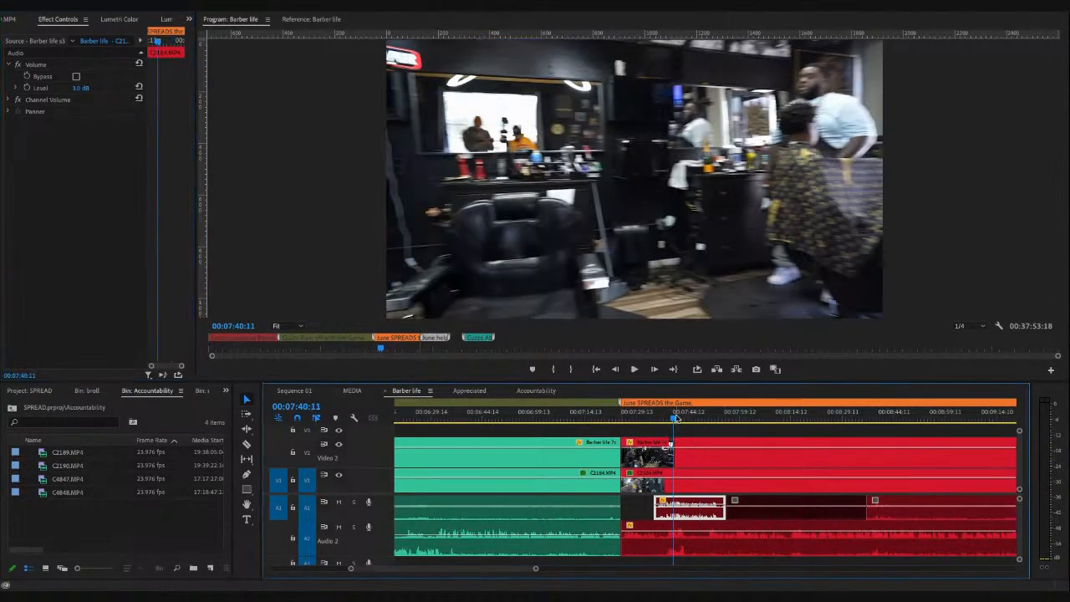
{"action": "key", "text": "shift+4"}
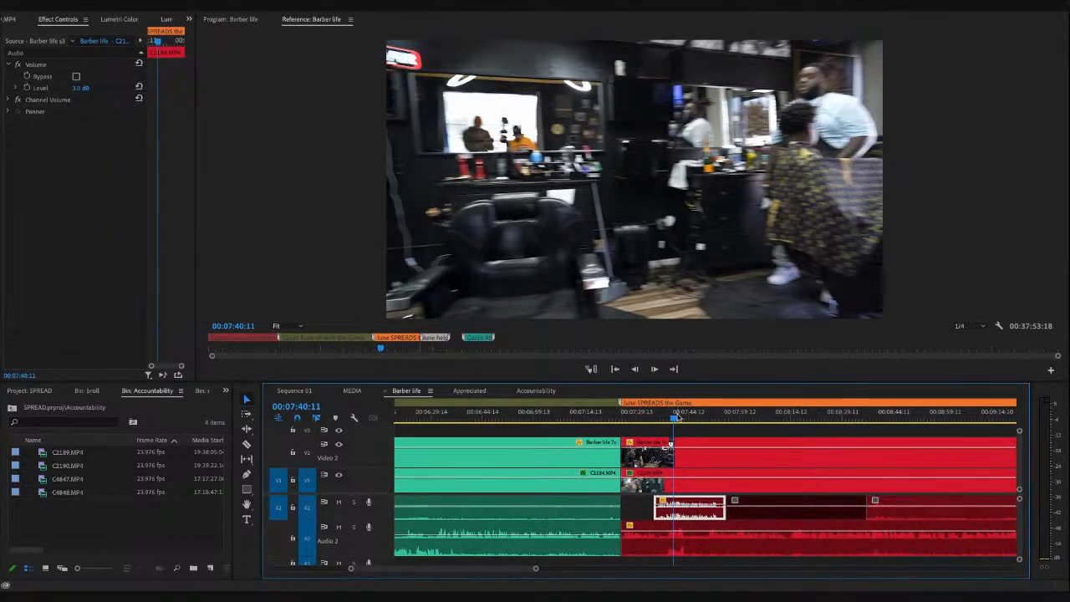
{"action": "key", "text": "space"}
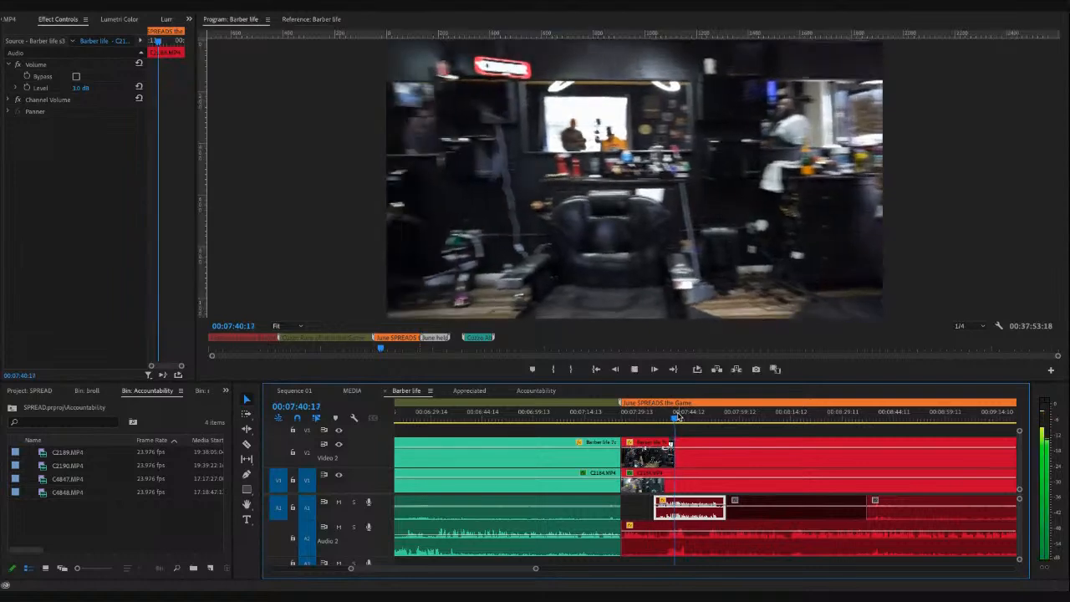
{"action": "left_click", "coordinate": [651, 420]}
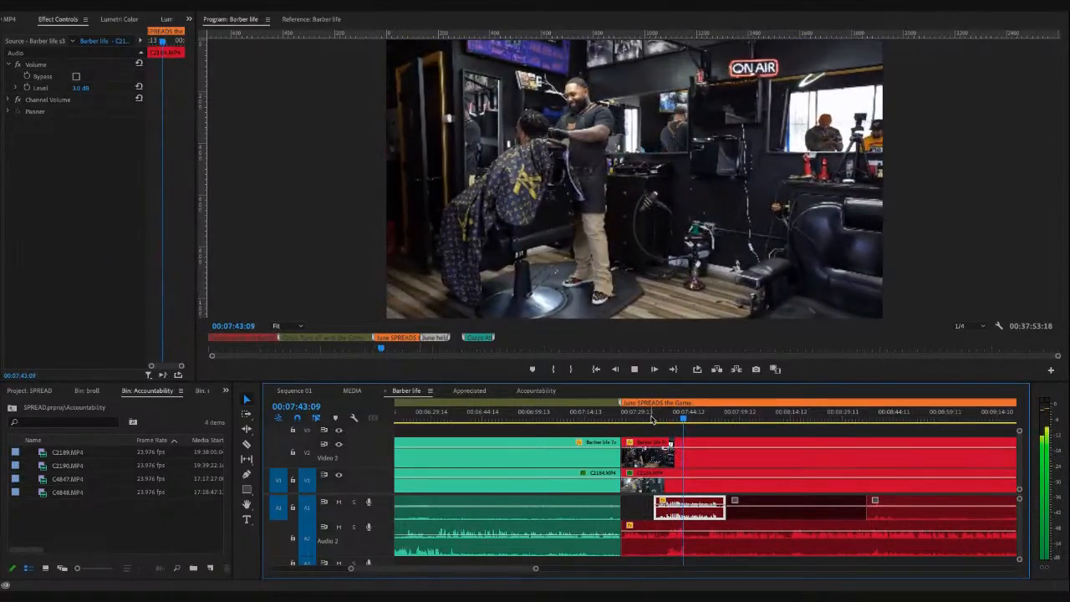
{"action": "left_click_drag", "start_coordinate": [645, 415], "coordinate": [658, 416]}
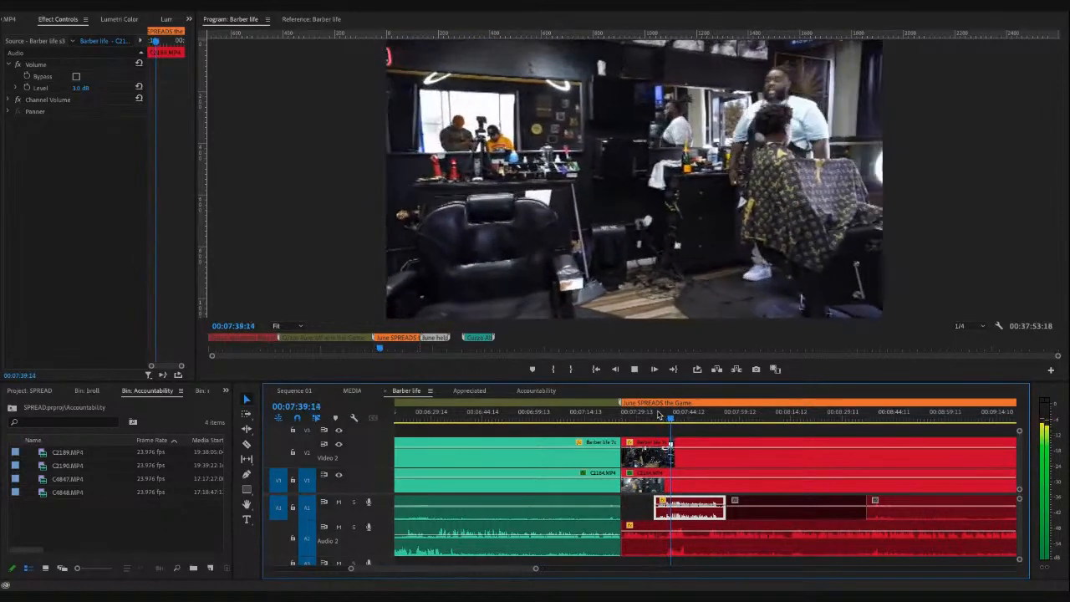
- Split the red Video 2 clip at about 00:07:40 and trim the following part's start to about 00:07:56
{"action": "key", "text": "space"}
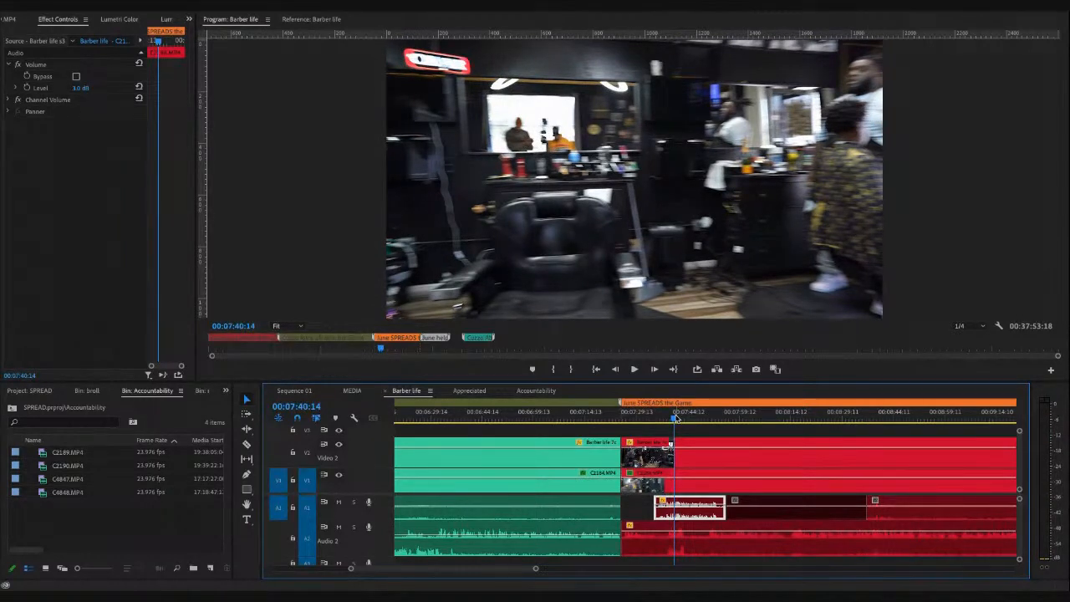
{"action": "left_click_drag", "start_coordinate": [675, 418], "coordinate": [730, 450]}
{"action": "left_click", "coordinate": [673, 457]}
{"action": "key", "text": "v"}
{"action": "key", "text": "space"}
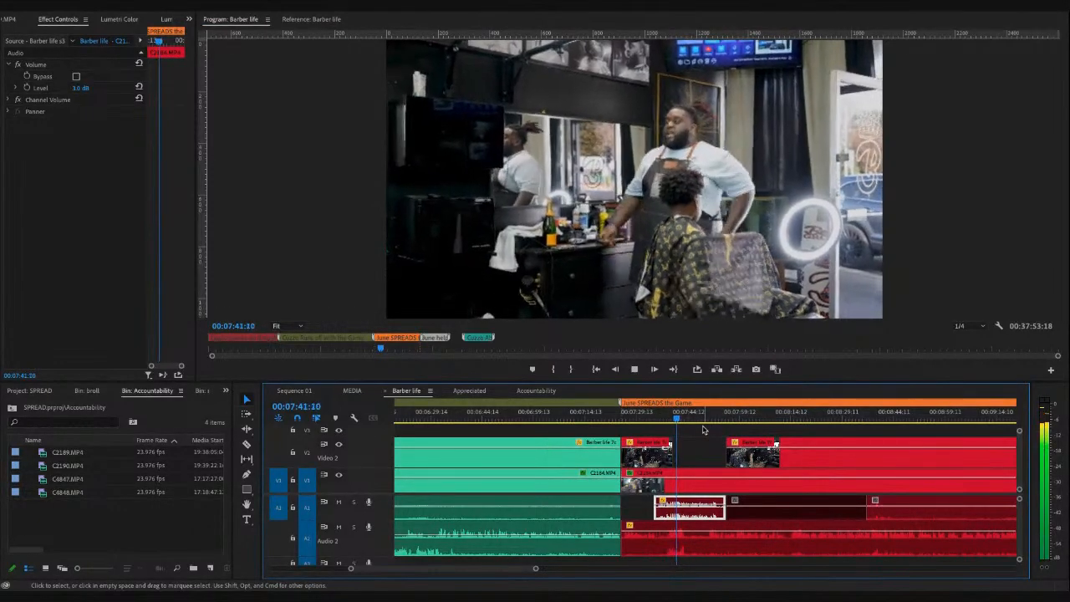
{"action": "key", "text": "space"}
- Select the C2184.MP4 clip on Video 1, show its Lumetri Color settings, and replay the edit from about 00:07:28
{"action": "left_click", "coordinate": [690, 483]}
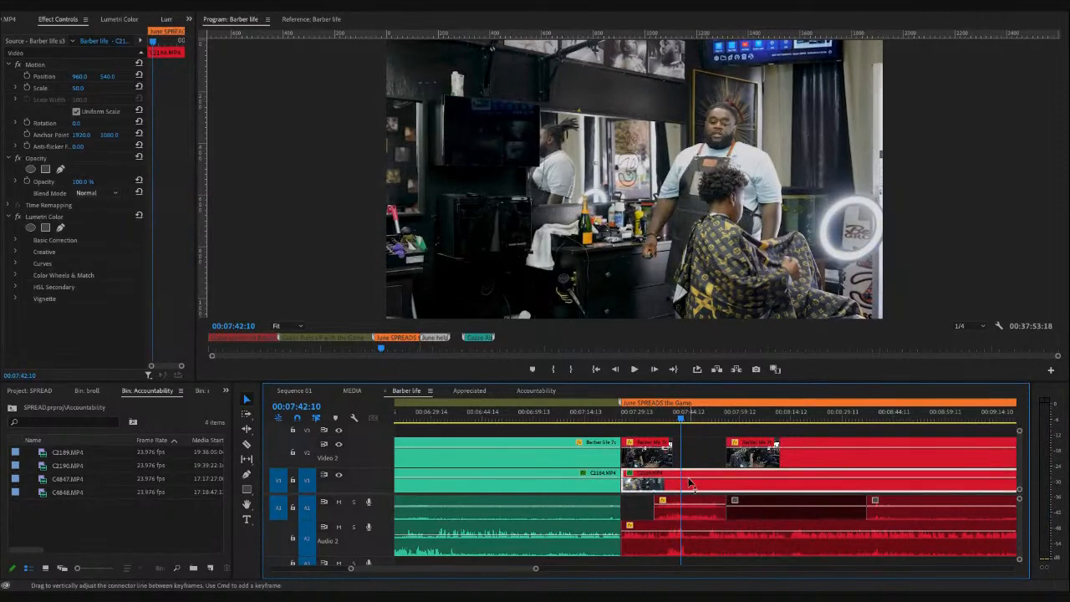
{"action": "left_click", "coordinate": [116, 22]}
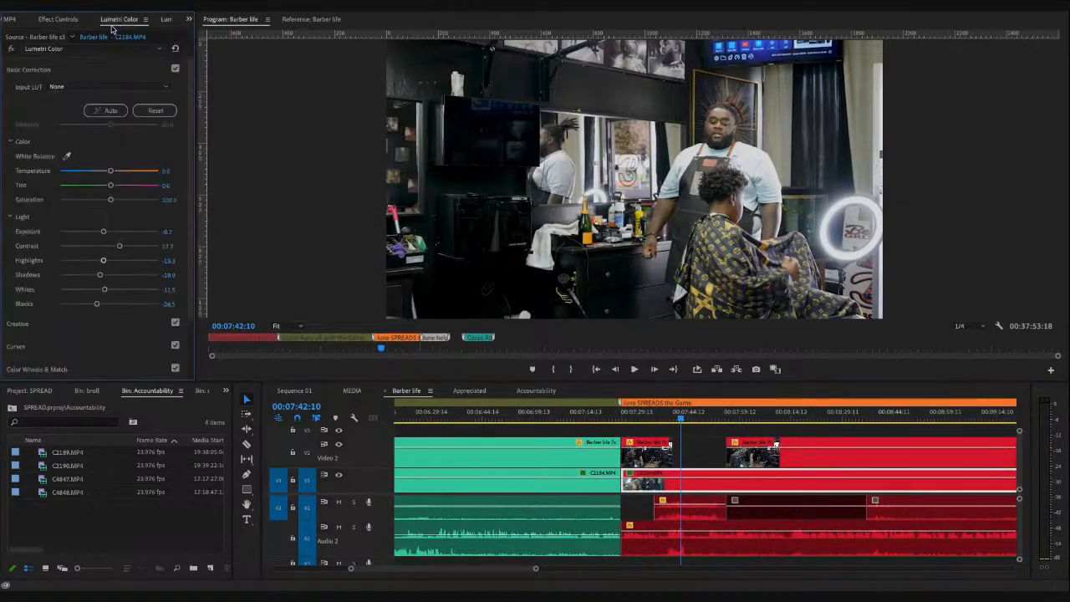
{"action": "left_click", "coordinate": [635, 421]}
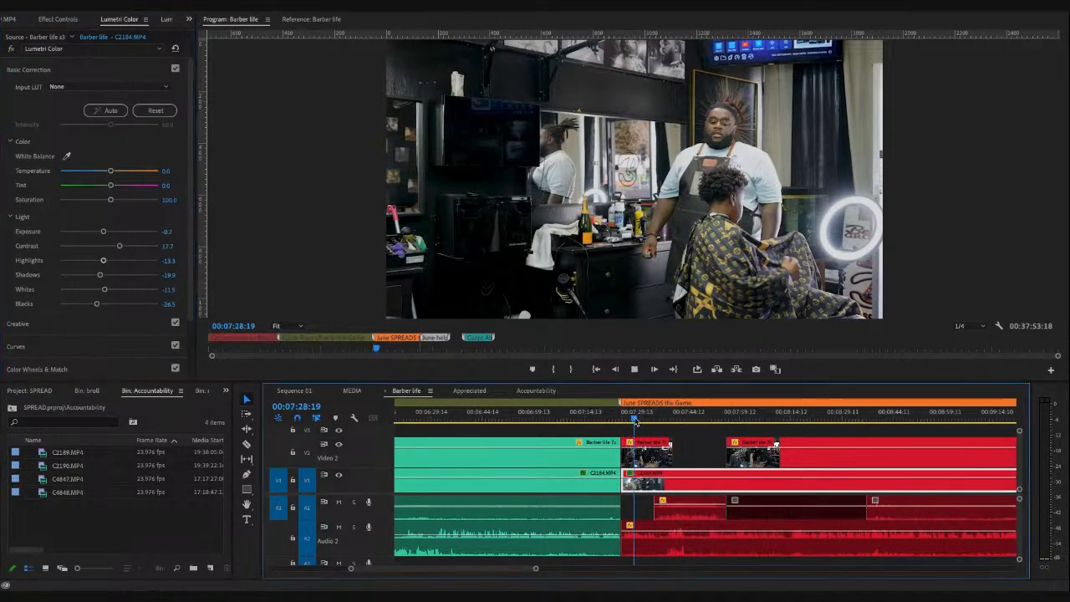
{"action": "key", "text": "space"}
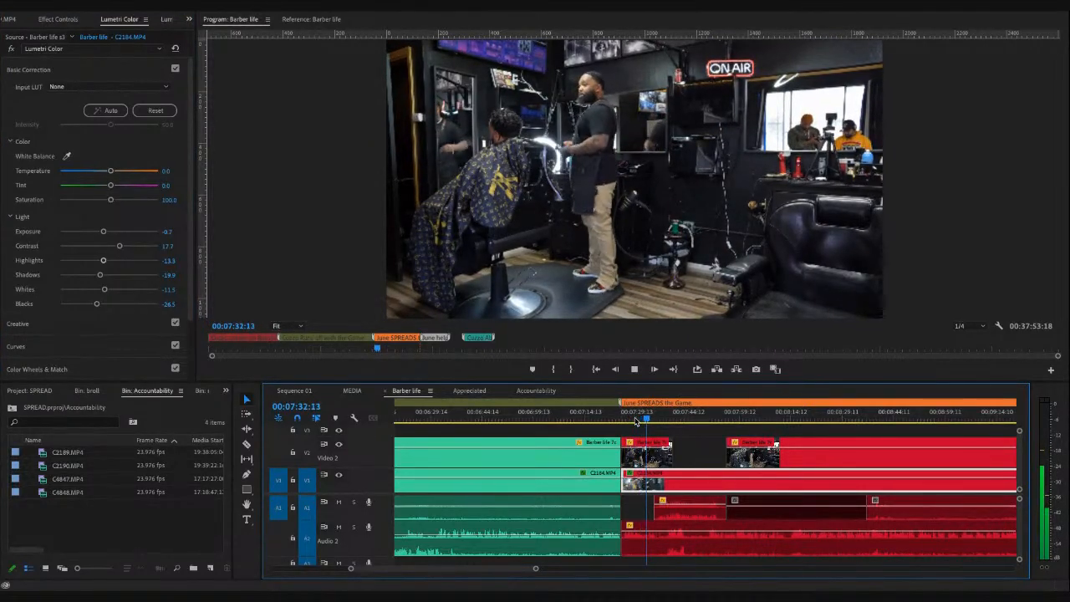
- Try trimming the start of the first red Video 2 clip to about 00:07:31
{"action": "key", "text": "space"}
{"action": "left_click", "coordinate": [642, 453]}
{"action": "key", "text": "space"}
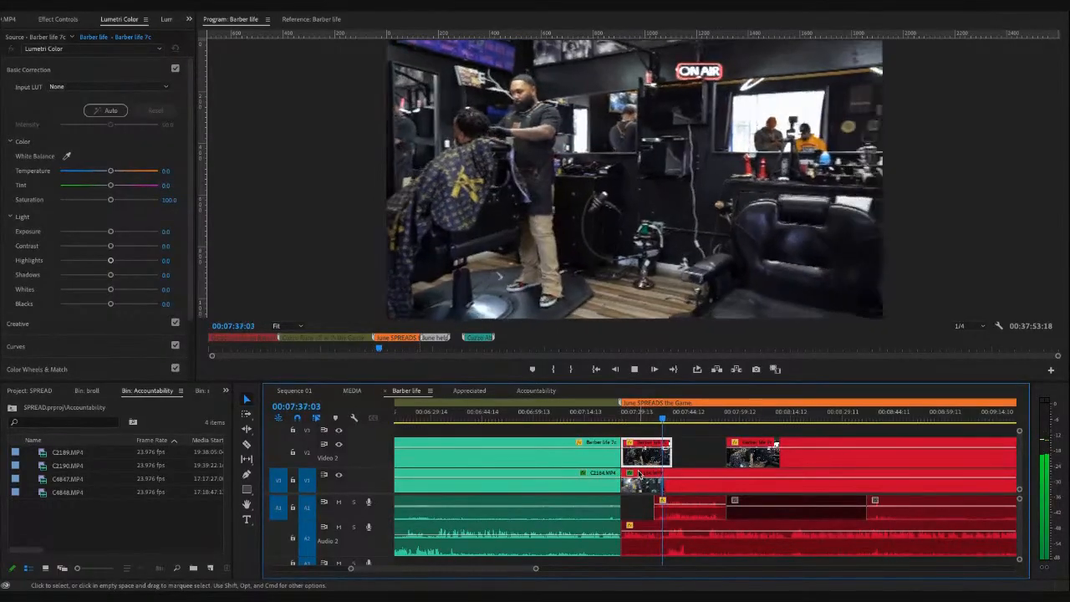
{"action": "key", "text": "space"}
{"action": "left_click", "coordinate": [644, 416]}
{"action": "left_click_drag", "start_coordinate": [624, 454], "coordinate": [644, 454]}
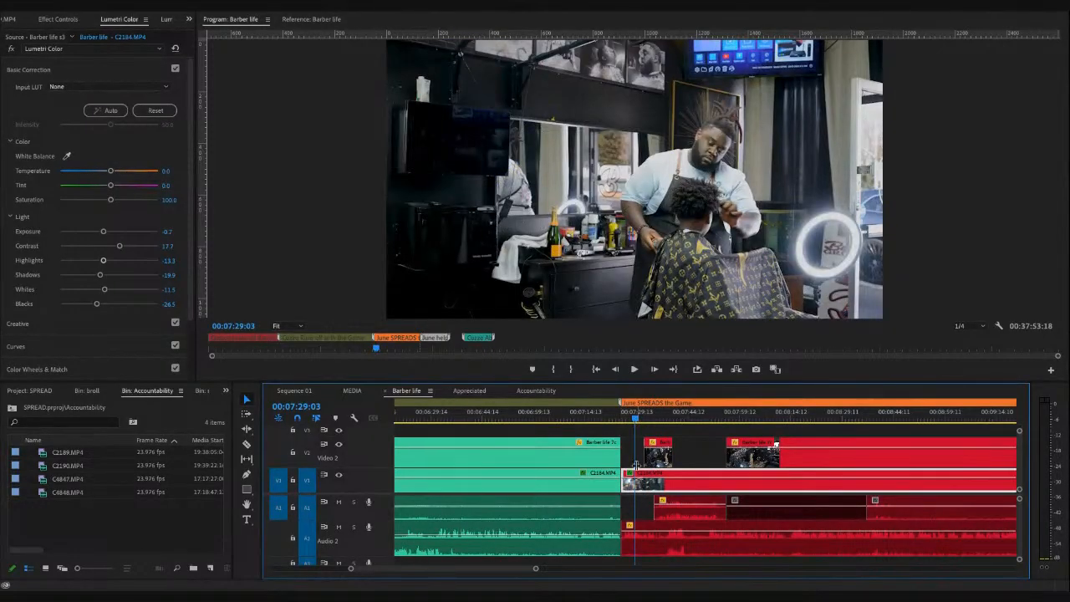
- Split the red C2184.MP4 clip on Video 1 at about 00:07:40, where the first red Video 2 clip ends
{"action": "key", "text": "space"}
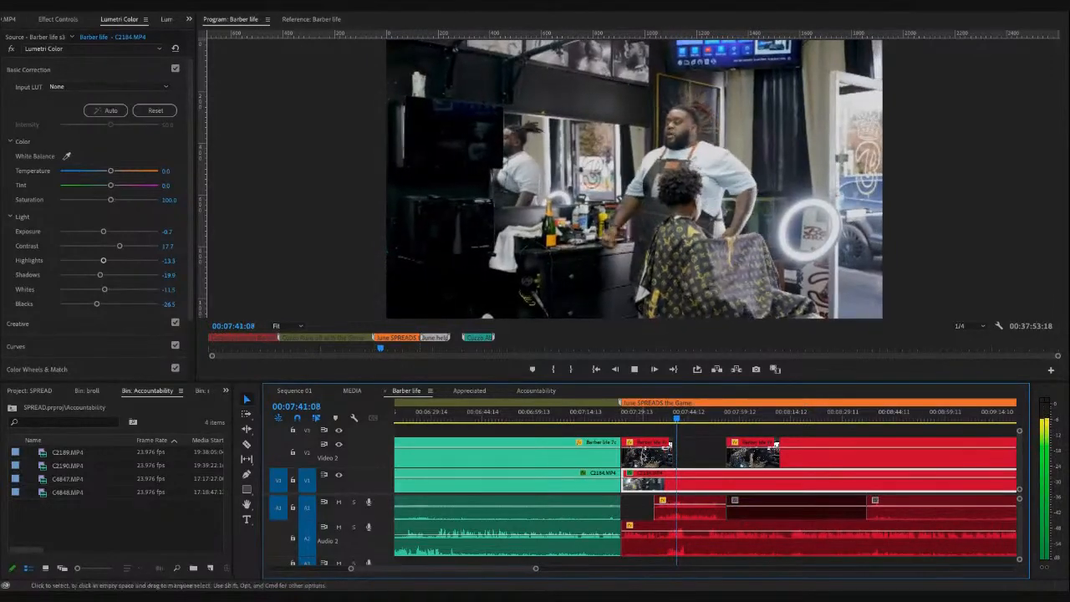
{"action": "key", "text": "c"}
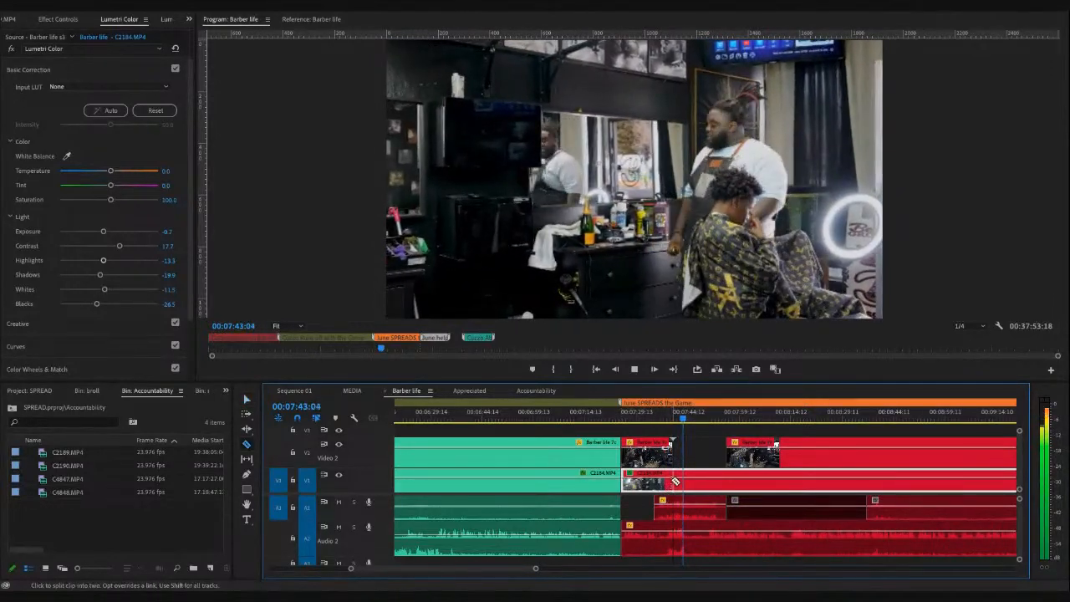
{"action": "left_click", "coordinate": [673, 482]}
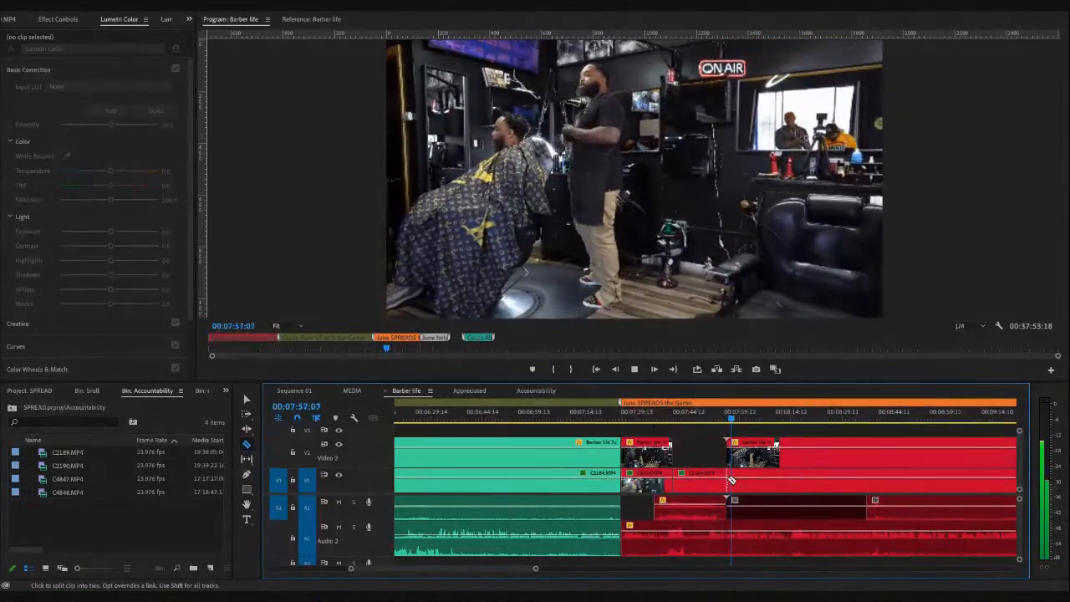
- Review the return to the Video 2 angle and trim the second red Video 2 clip's start to about 00:07:58
{"action": "key", "text": "space"}
{"action": "left_click", "coordinate": [717, 421]}
{"action": "key", "text": "space"}
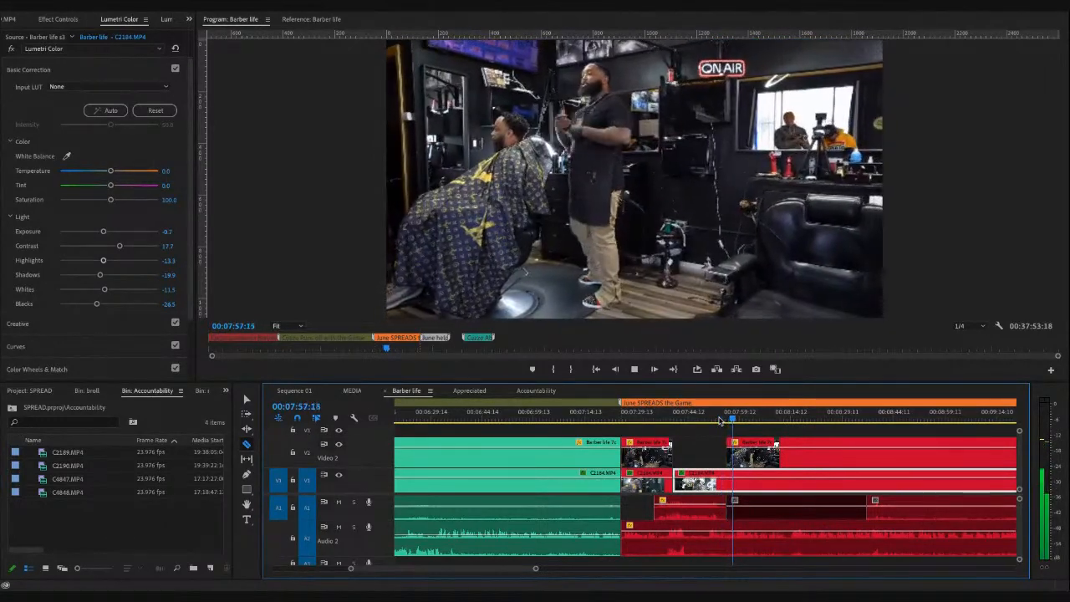
{"action": "key", "text": "space"}
{"action": "left_click", "coordinate": [710, 420]}
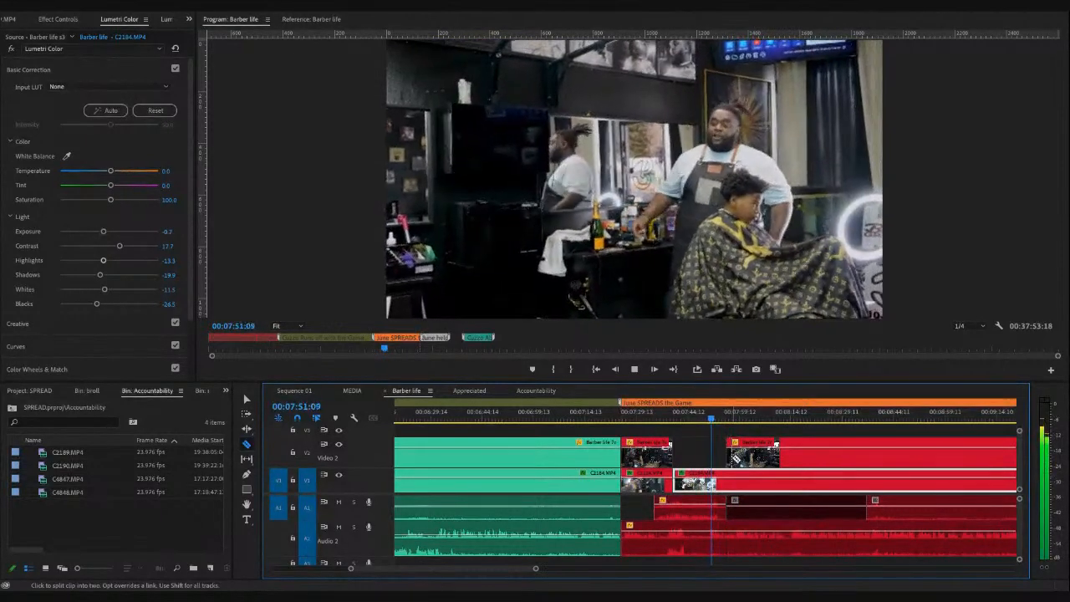
{"action": "key", "text": "space"}
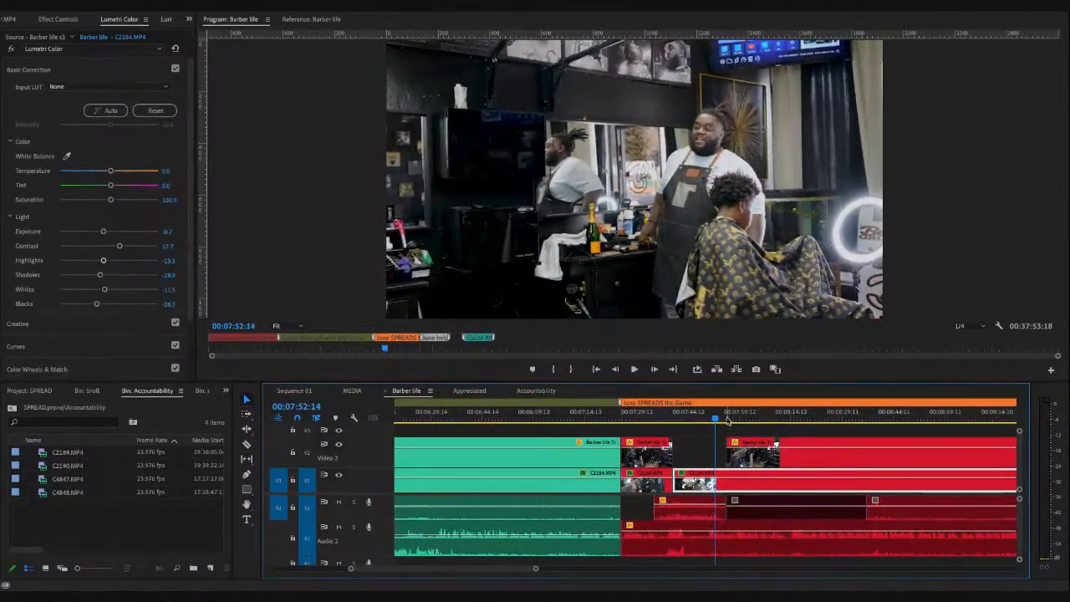
{"action": "key", "text": "Down"}
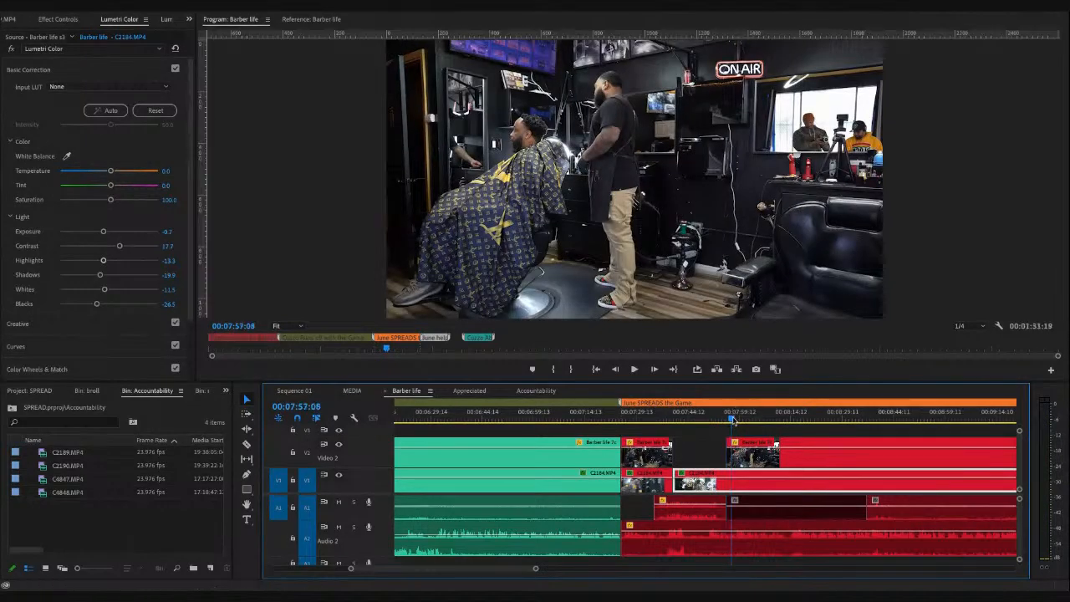
{"action": "left_click", "coordinate": [736, 421]}
{"action": "left_click_drag", "start_coordinate": [727, 456], "coordinate": [736, 456]}
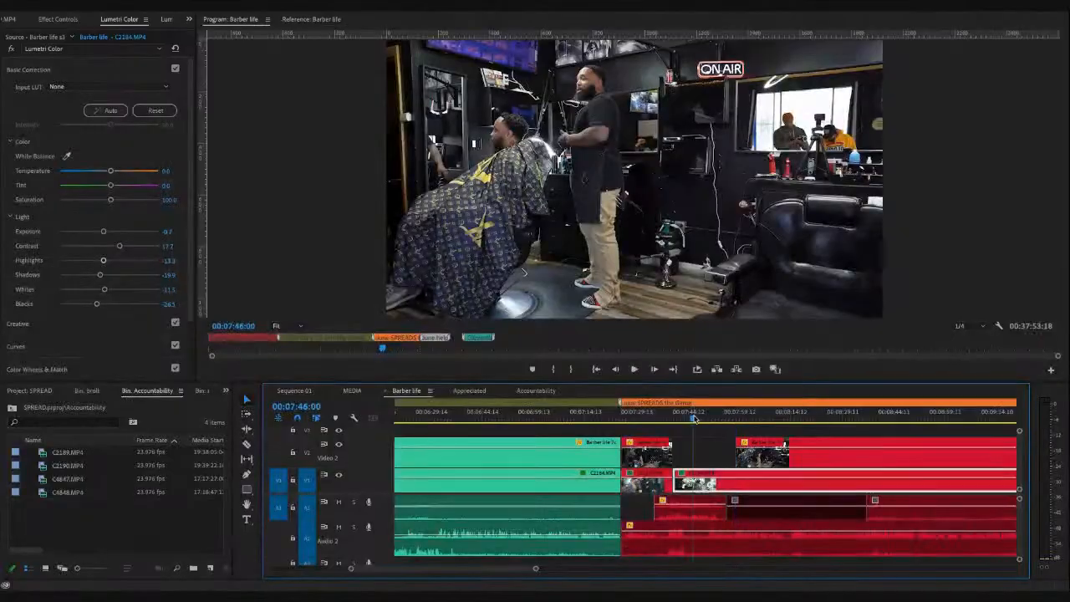
- Play back the edit from about 00:07:46 through 00:08:09 to examine the switch from Video 1 to Video 2
{"action": "left_click", "coordinate": [694, 420]}
{"action": "key", "text": "space"}
{"action": "key", "text": "space"}
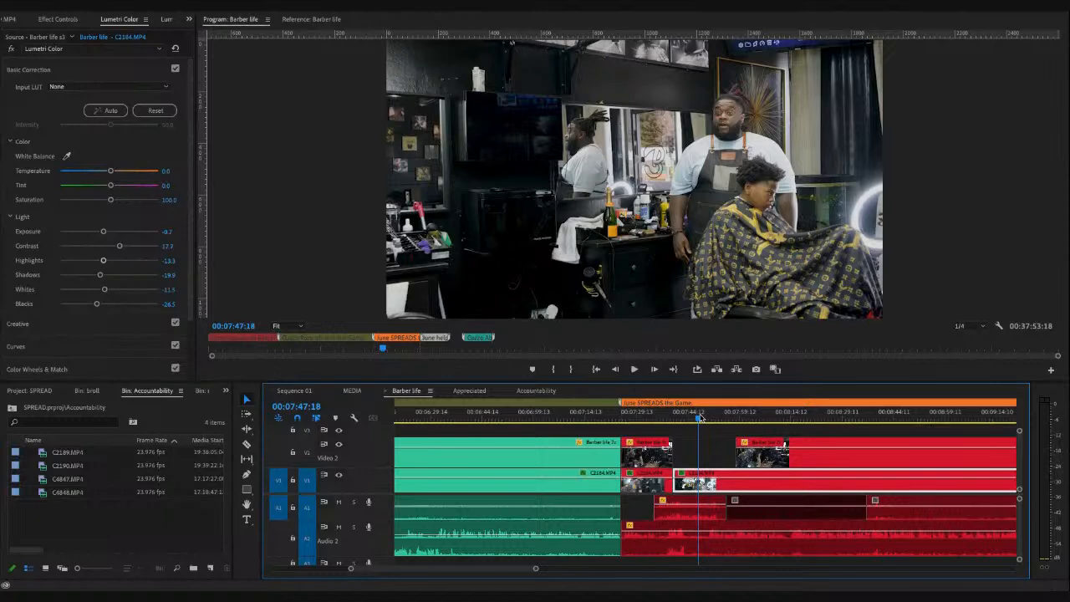
{"action": "left_click", "coordinate": [700, 416]}
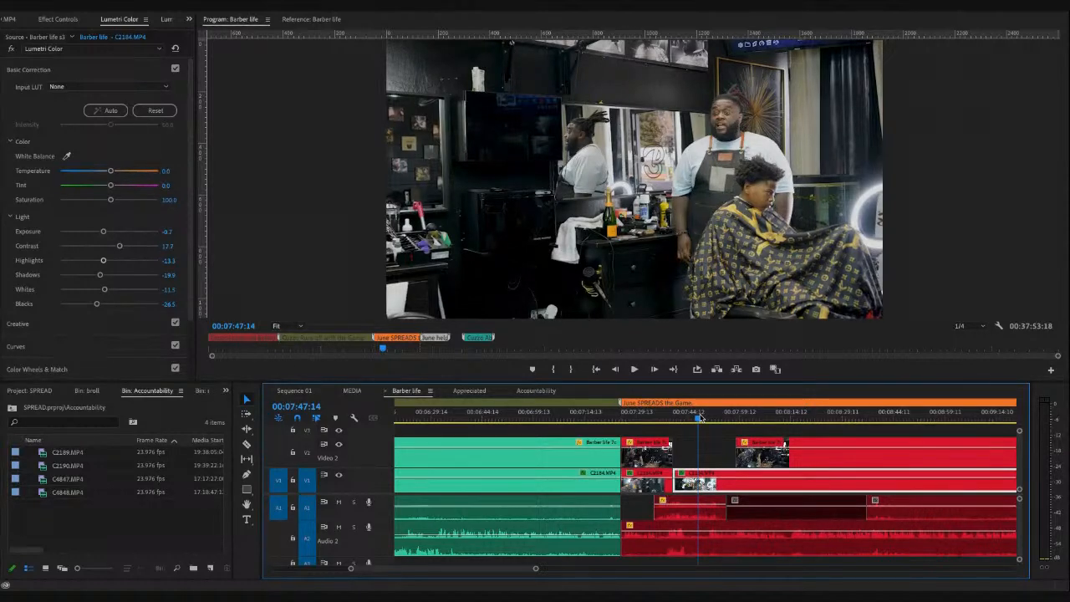
{"action": "key", "text": "shift+4"}
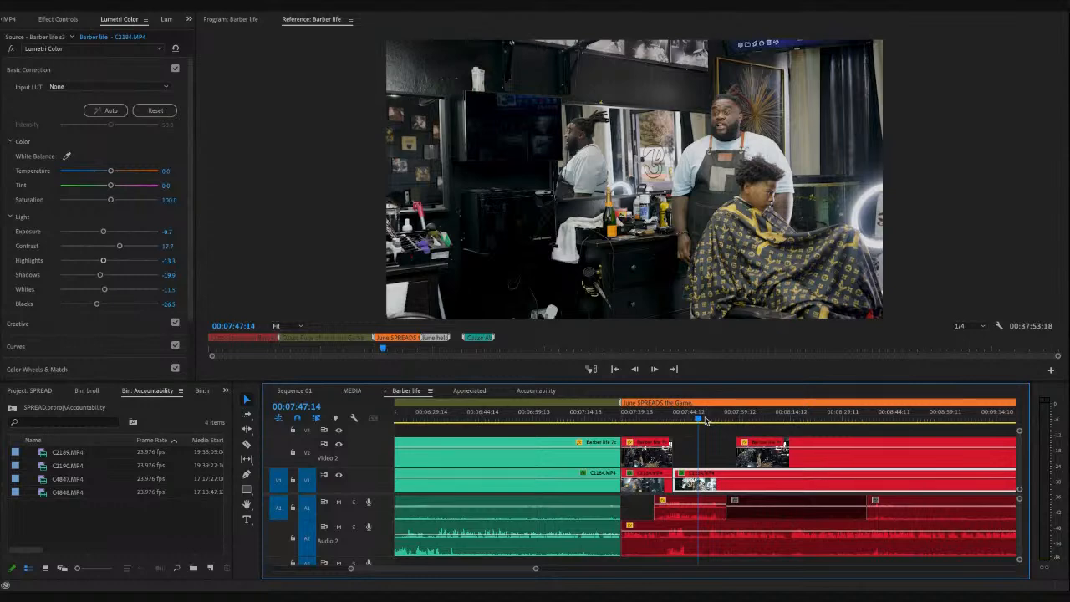
{"action": "left_click", "coordinate": [705, 421]}
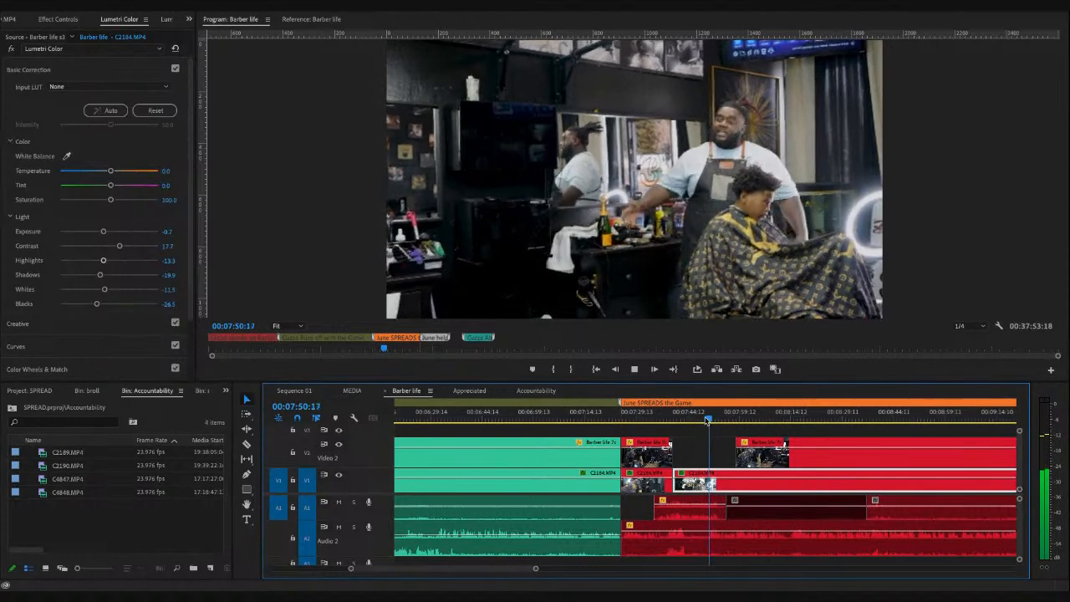
{"action": "key", "text": "space"}
{"action": "key", "text": "space"}
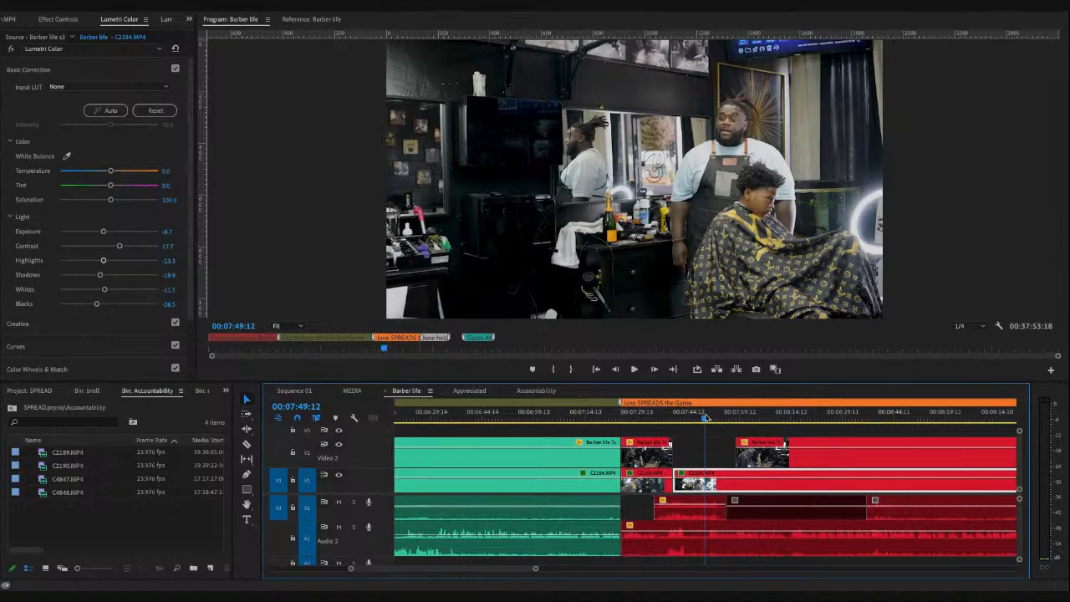
{"action": "key", "text": "space"}
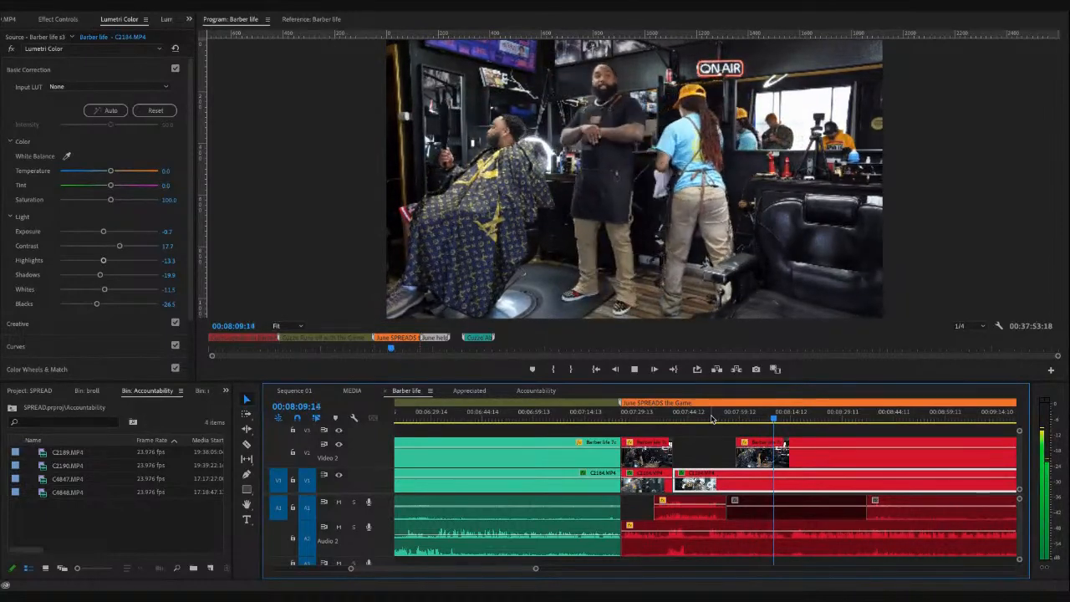
- Split the second red Video 2 clip at about 00:08:07
{"action": "key", "text": "space"}
{"action": "left_click", "coordinate": [762, 419]}
{"action": "key", "text": "equal"}
{"action": "key", "text": "equal"}
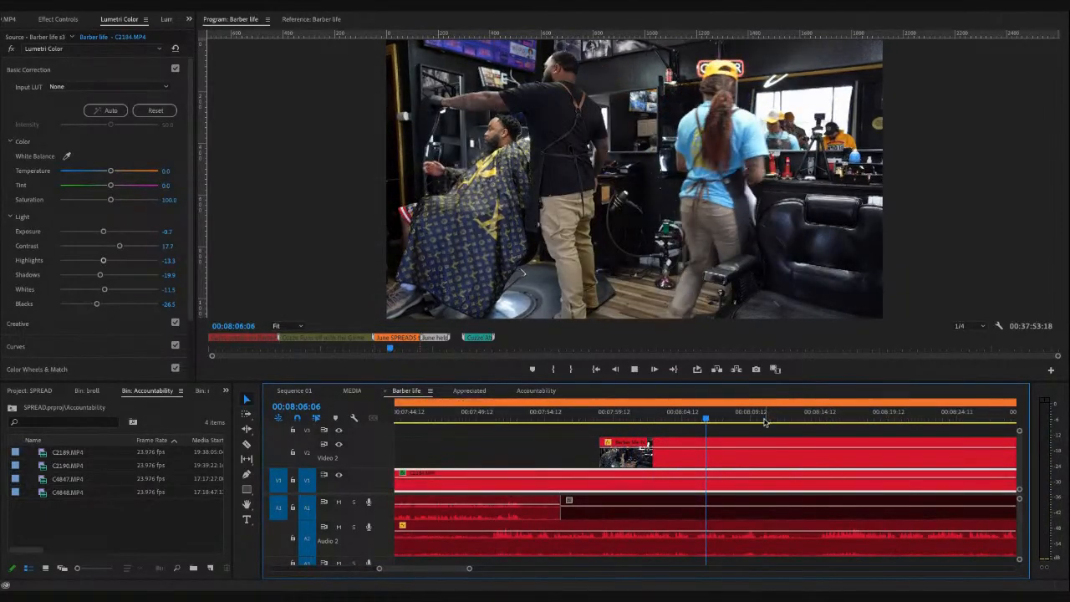
{"action": "key", "text": "space"}
{"action": "key", "text": "c"}
{"action": "left_click", "coordinate": [726, 455]}
- Try trimming the start of the Video 2 part after the new cut to about 00:08:15
{"action": "key", "text": "v"}
{"action": "left_click_drag", "start_coordinate": [728, 454], "coordinate": [820, 453]}
{"action": "key", "text": "space"}
{"action": "key", "text": "space"}
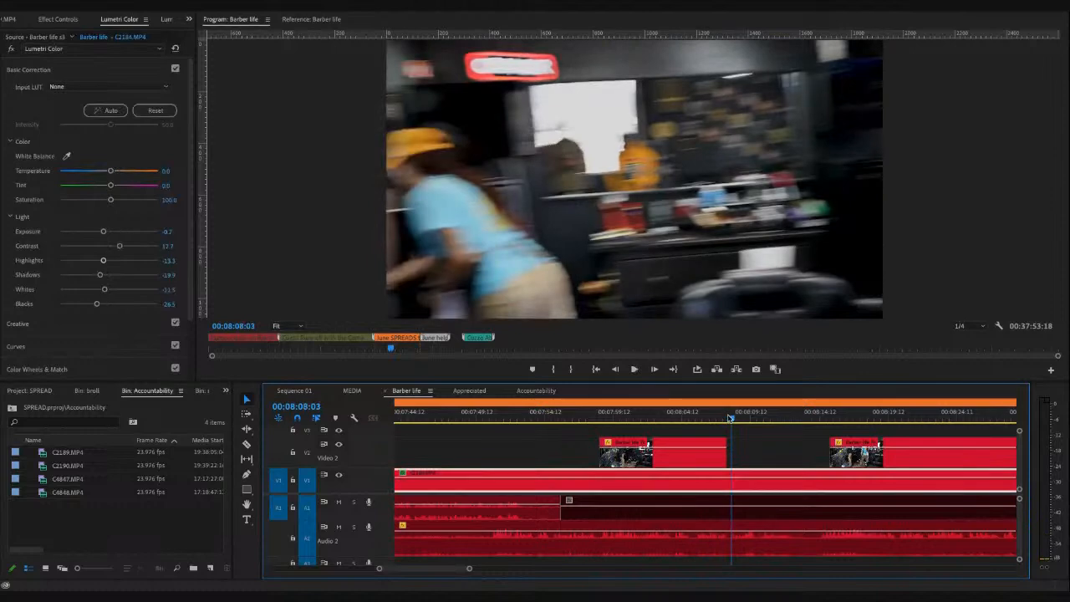
{"action": "key", "text": "super+z"}
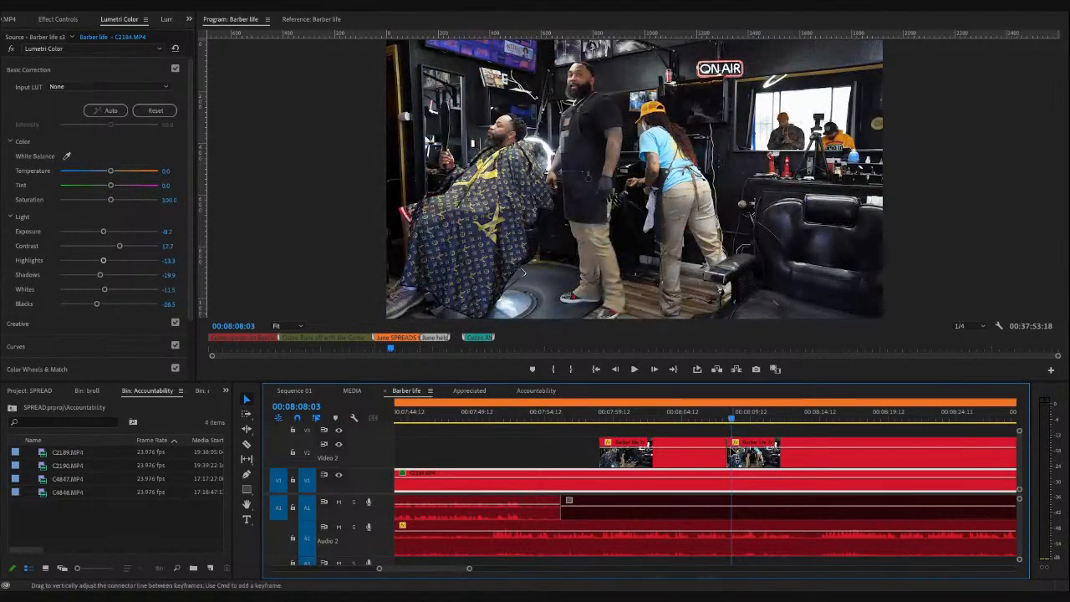
- Trim the start of the Video 2 part after the cut to about 00:08:19 and play back the new gap
{"action": "left_click_drag", "start_coordinate": [752, 453], "coordinate": [905, 453]}
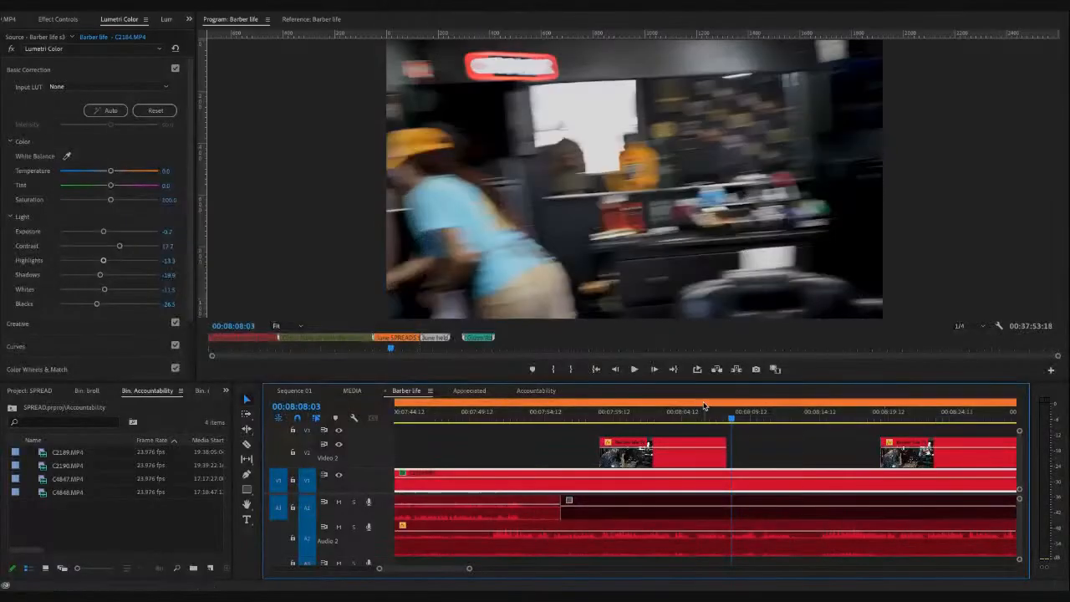
{"action": "left_click", "coordinate": [712, 415]}
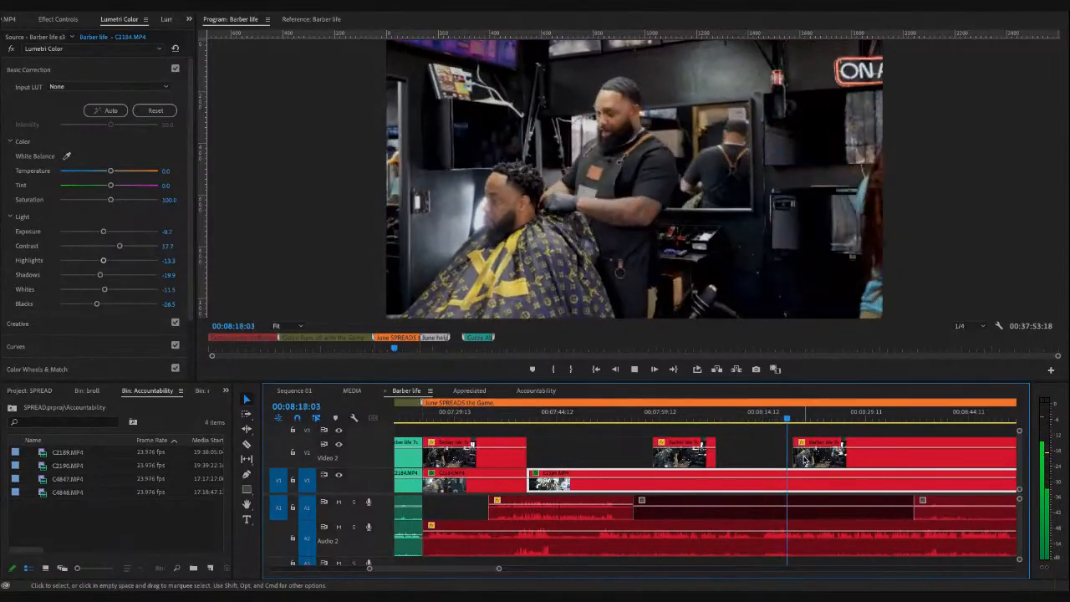
{"action": "key", "text": "minus"}
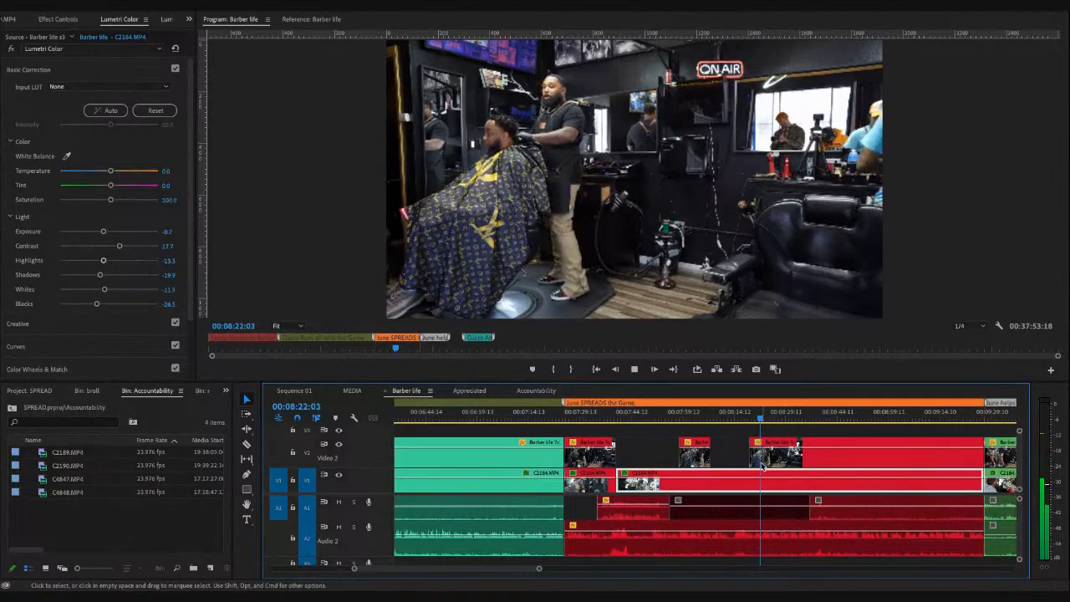
{"action": "scroll", "coordinate": [763, 466], "scroll_direction": "down", "scroll_amount": 3}
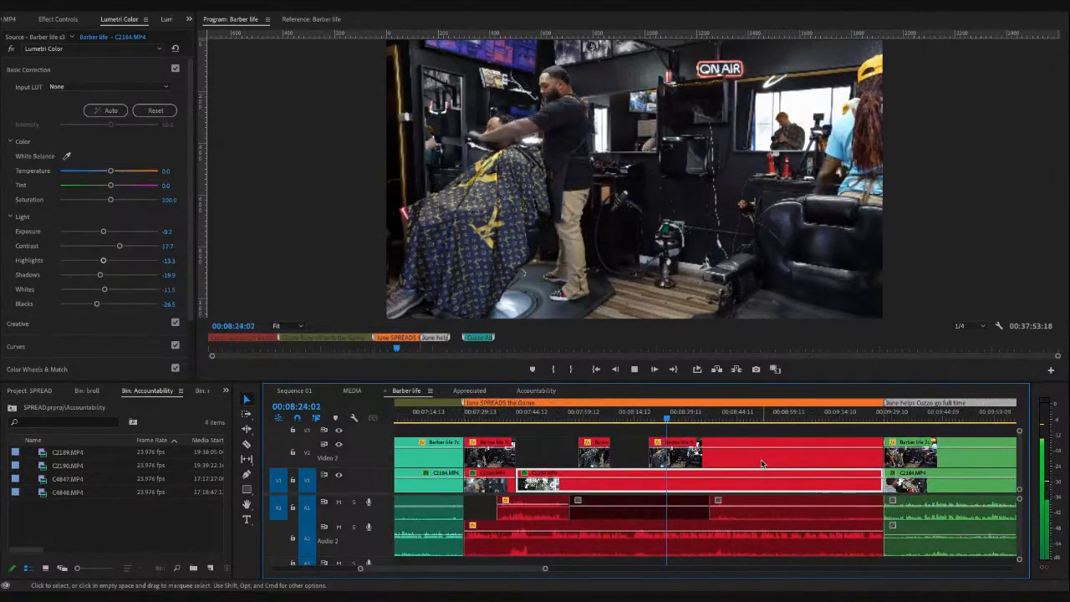
{"action": "key", "text": "space"}
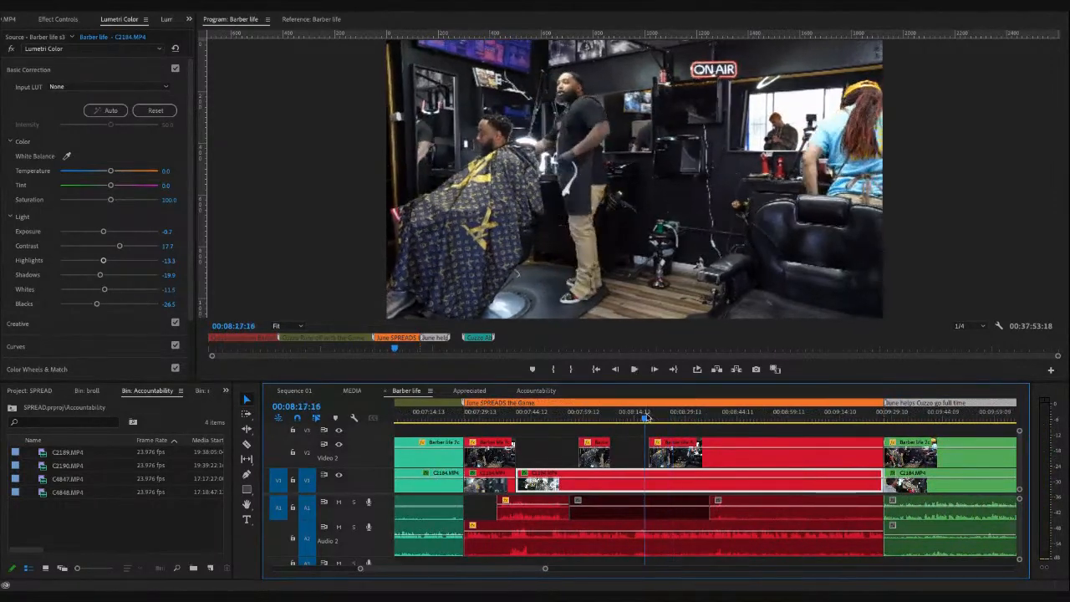
- Fine-trim the start of the third red Video 2 clip slightly earlier
{"action": "key", "text": "="}
{"action": "left_click", "coordinate": [735, 417]}
{"action": "left_click_drag", "start_coordinate": [741, 416], "coordinate": [735, 416]}
{"action": "left_click_drag", "start_coordinate": [737, 452], "coordinate": [734, 452]}
- Play back from about 00:08:18 through 00:08:29 to check the third red Video 2 clip's opening and find the next cut
{"action": "left_click", "coordinate": [724, 418]}
{"action": "key", "text": "space"}
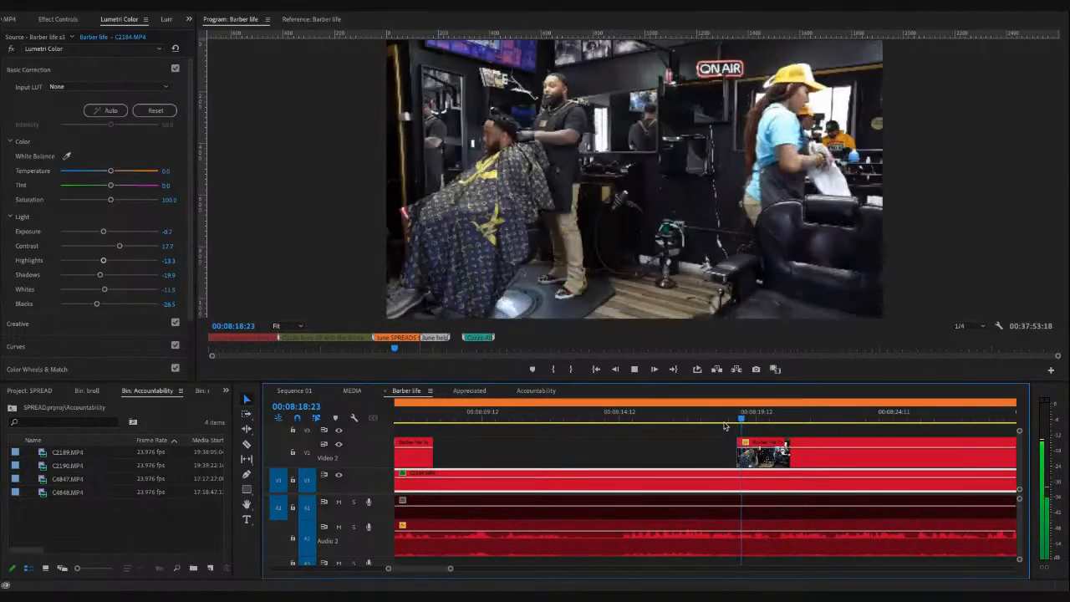
{"action": "key", "text": "minus"}
{"action": "key", "text": "minus"}
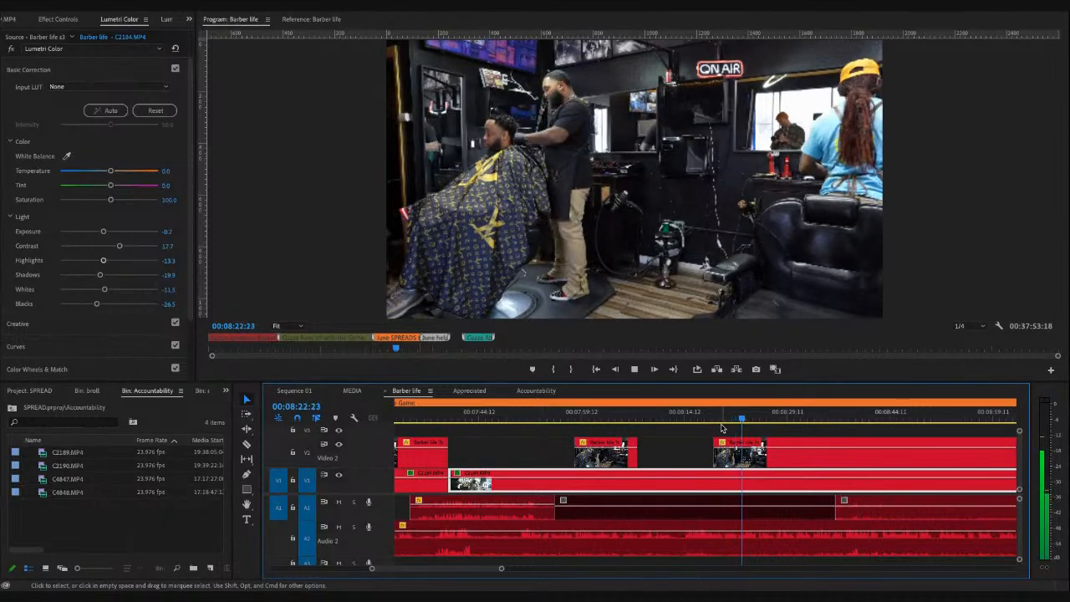
{"action": "key", "text": "space"}
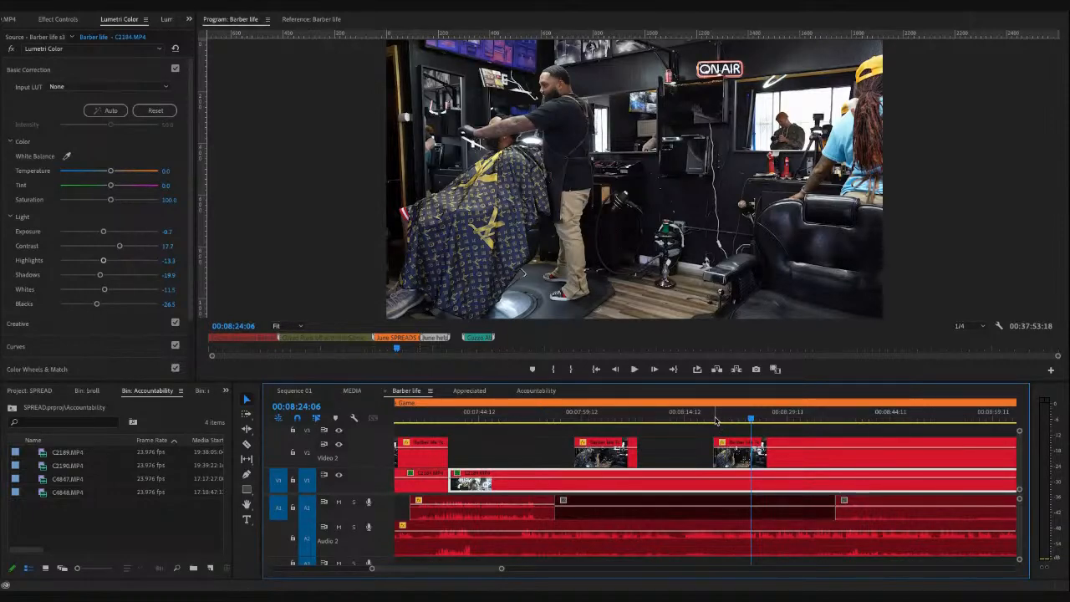
{"action": "left_click", "coordinate": [715, 419]}
{"action": "key", "text": "minus"}
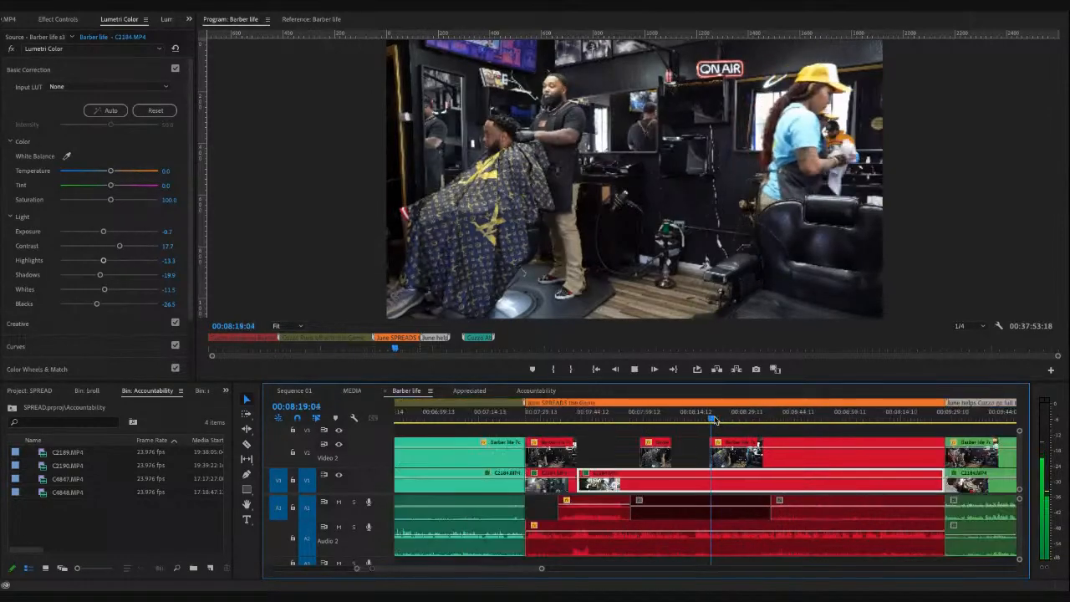
{"action": "key", "text": "equal"}
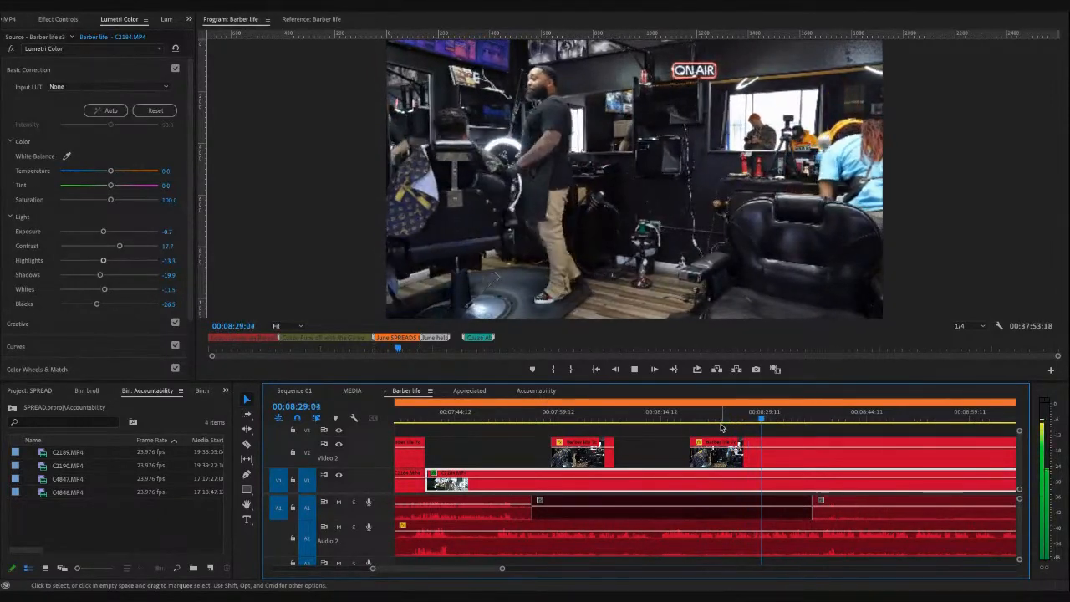
- Cut the Video 2 clip at 00:08:30:15 and trim the start of the part after the cut to about 00:08:36
{"action": "key", "text": "space"}
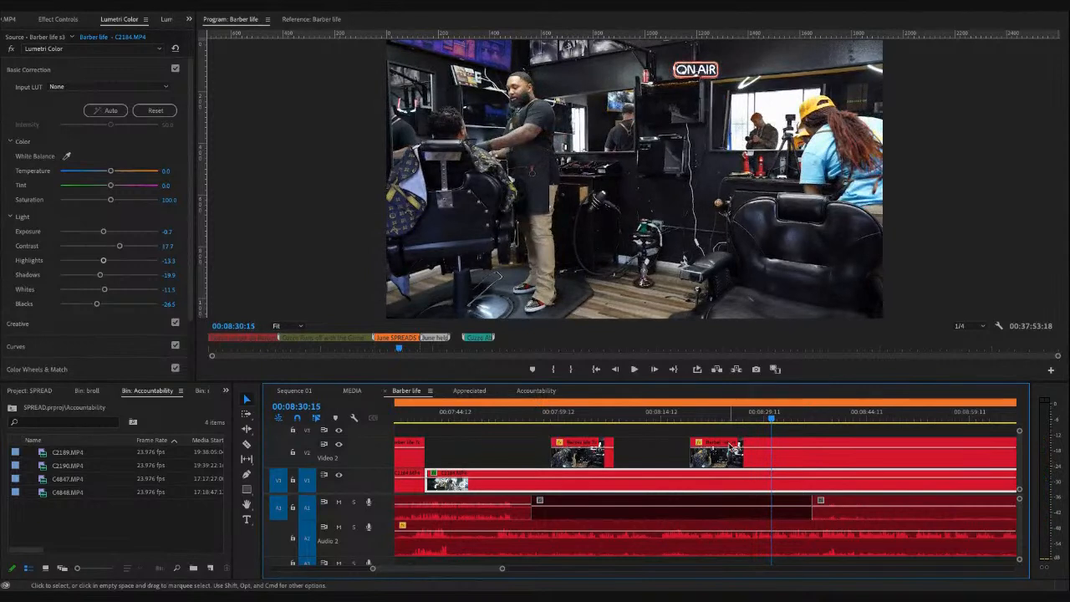
{"action": "left_click", "coordinate": [772, 458]}
{"action": "key", "text": "v"}
{"action": "left_click_drag", "start_coordinate": [775, 458], "coordinate": [818, 456]}
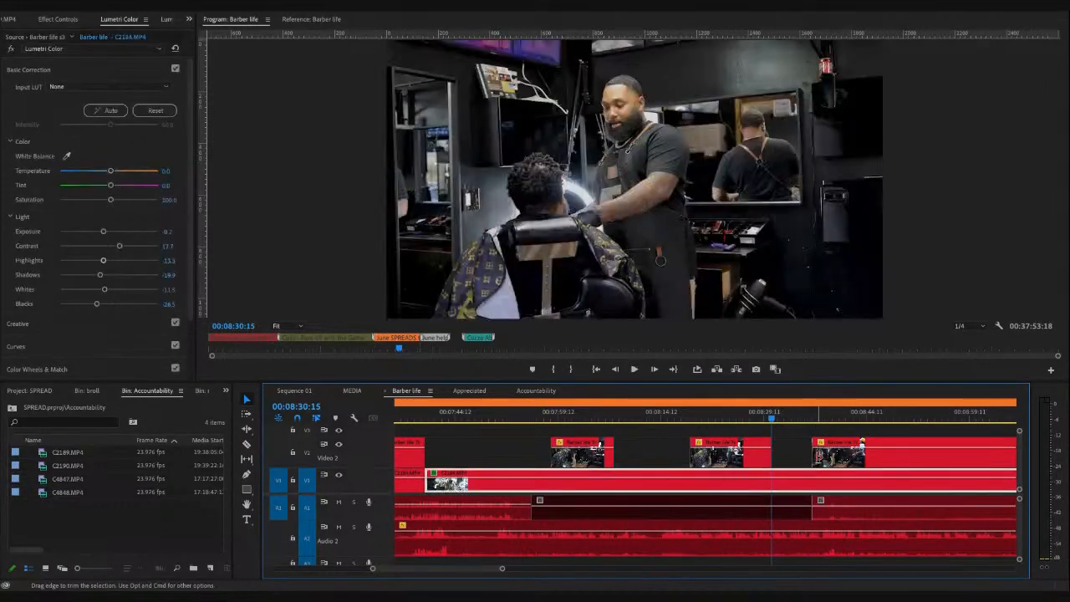
{"action": "scroll", "coordinate": [818, 461], "scroll_direction": "up", "scroll_amount": 3}
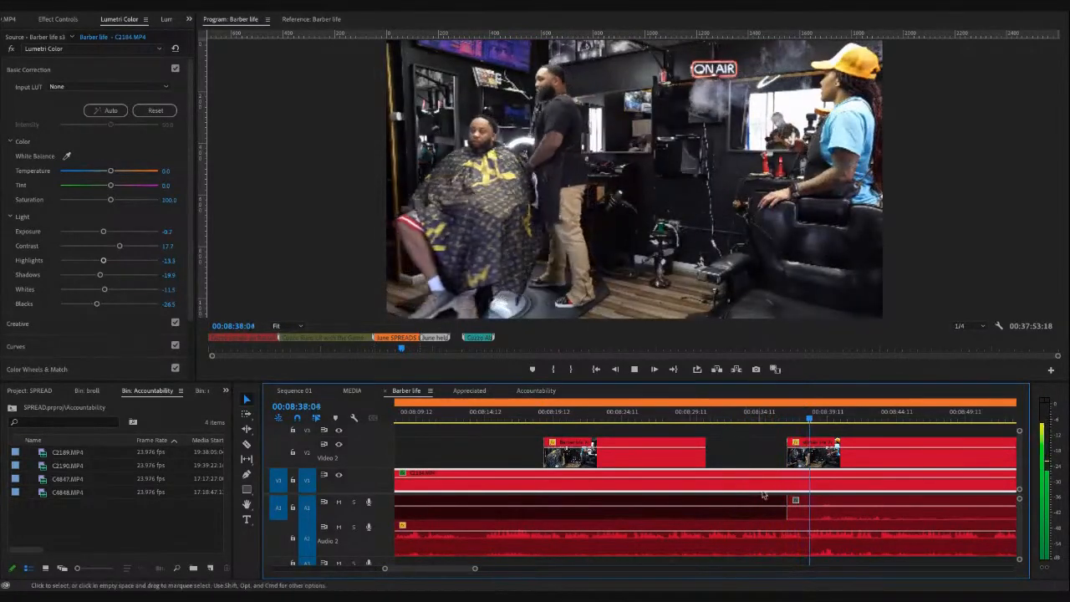
- Trim the red Audio 1 clip's start to about 00:08:38 and remove a short piece between about 00:08:40 and 00:08:41
{"action": "key", "text": "space"}
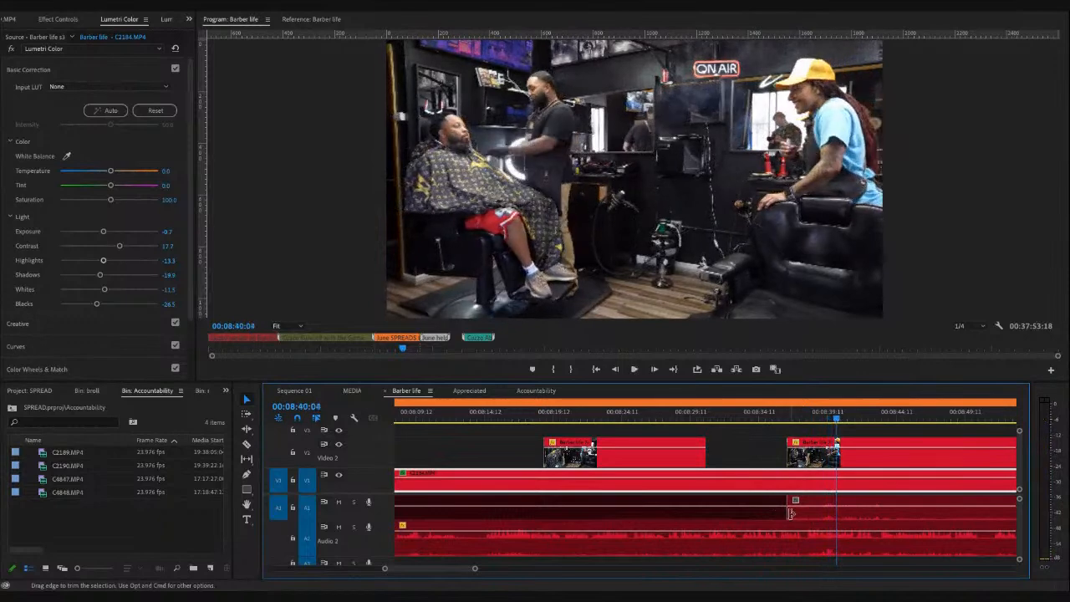
{"action": "left_click_drag", "start_coordinate": [790, 514], "coordinate": [817, 512]}
{"action": "key", "text": "c"}
{"action": "left_click", "coordinate": [840, 511]}
{"action": "key", "text": "v"}
{"action": "mouse_move", "coordinate": [839, 511]}
{"action": "left_mouse_down"}
{"action": "mouse_move", "coordinate": [874, 506]}
{"action": "mouse_move", "coordinate": [848, 512]}
{"action": "left_mouse_up"}
{"action": "key", "text": "space"}
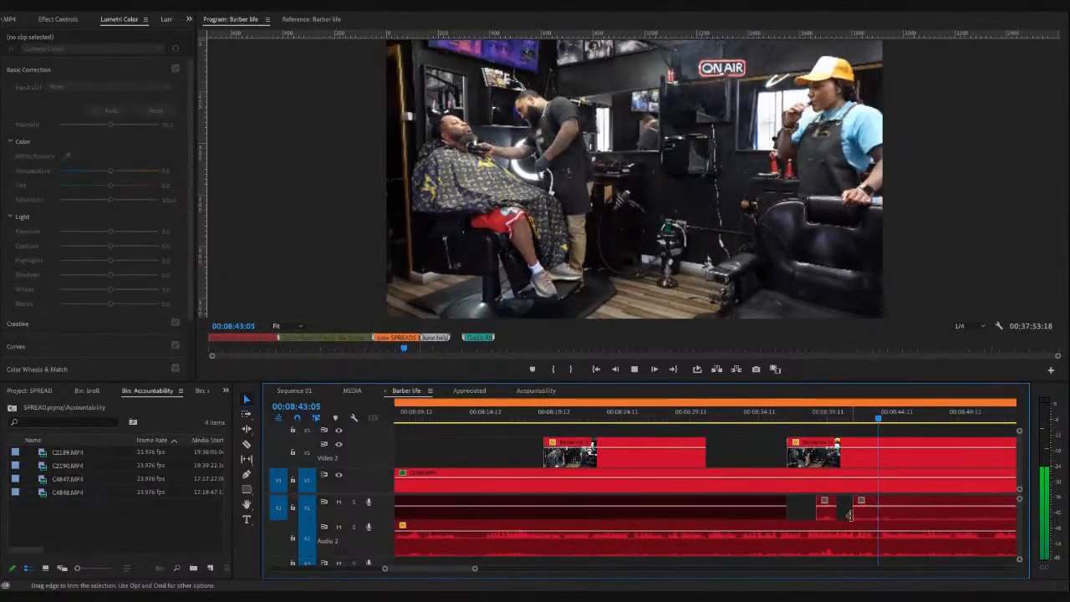
- Cut the Audio 1 clip at 00:08:43:09 and trim the start of the part after the cut to about 00:08:50
{"action": "left_click", "coordinate": [849, 514]}
{"action": "left_click_drag", "start_coordinate": [886, 416], "coordinate": [882, 418]}
{"action": "key", "text": "c"}
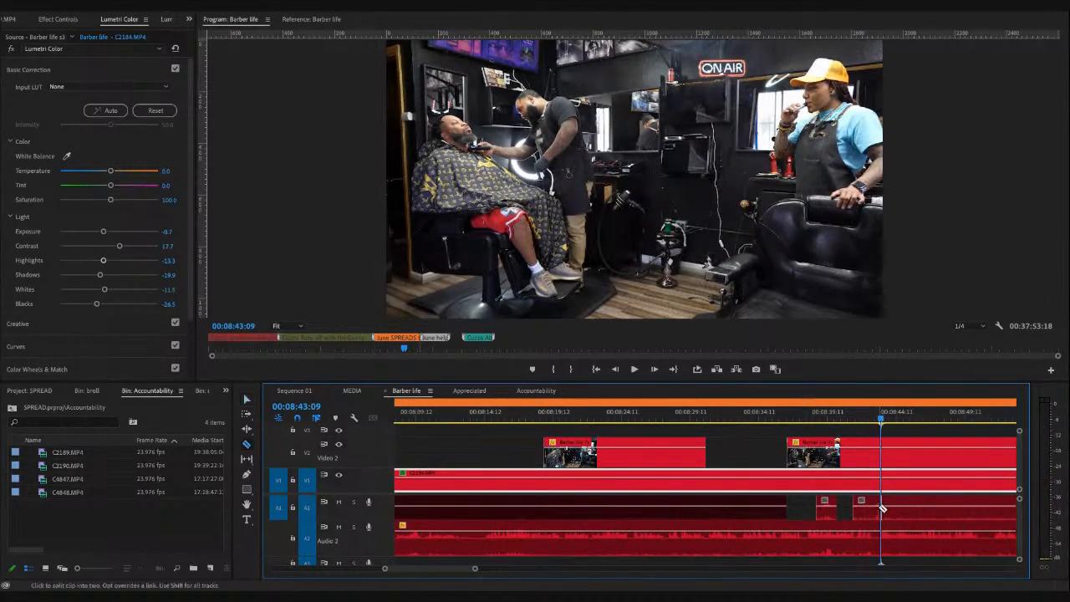
{"action": "left_click", "coordinate": [883, 508]}
{"action": "key", "text": "v"}
{"action": "left_click_drag", "start_coordinate": [882, 512], "coordinate": [975, 508]}
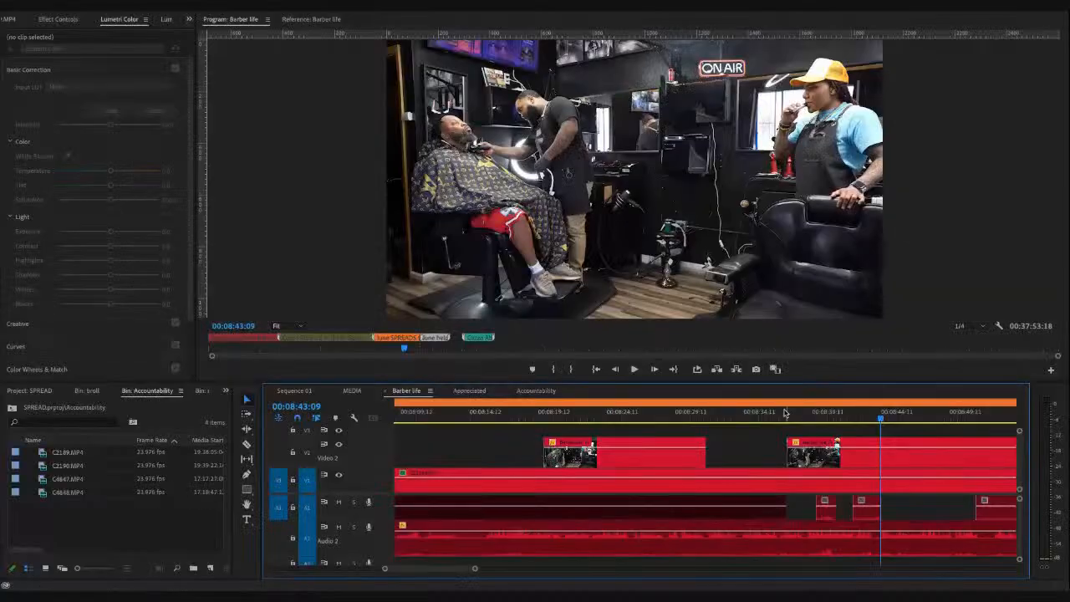
- Play back from about 00:08:36, cut Video 2 at 00:08:43:09 and open a gap after it up to about 00:08:51
{"action": "left_click", "coordinate": [778, 415]}
{"action": "key", "text": "space"}
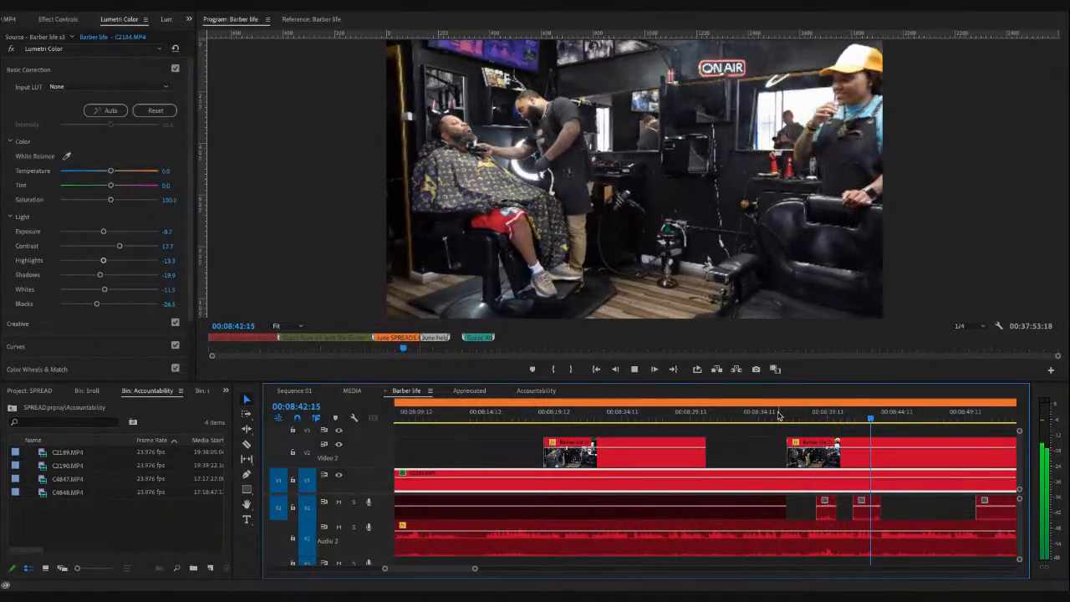
{"action": "left_click_drag", "start_coordinate": [873, 421], "coordinate": [883, 420]}
{"action": "key", "text": "c"}
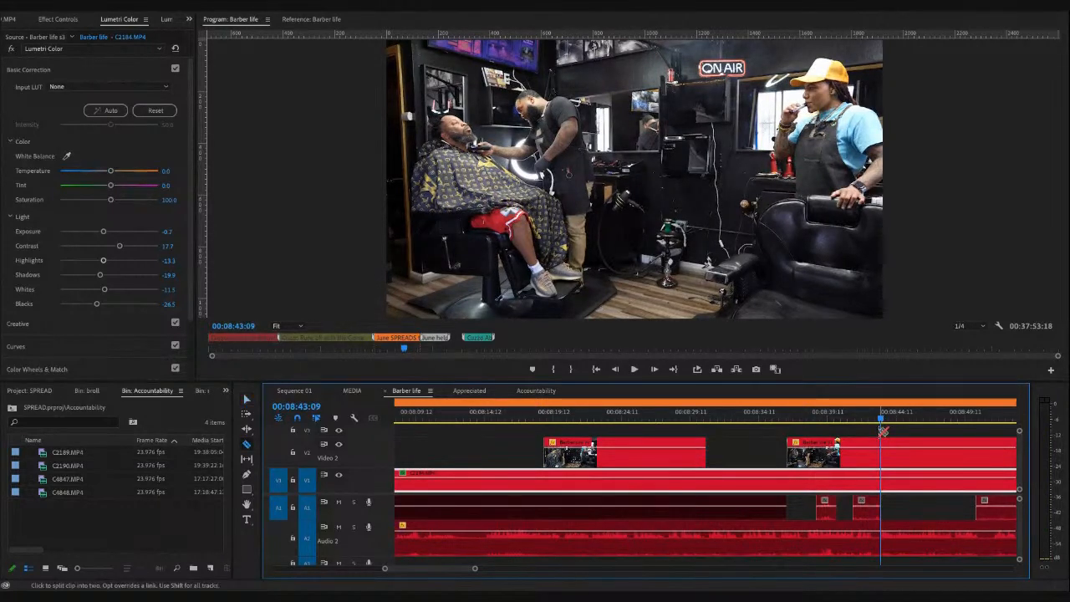
{"action": "key", "text": "="}
{"action": "key", "text": "="}
{"action": "key", "text": "-"}
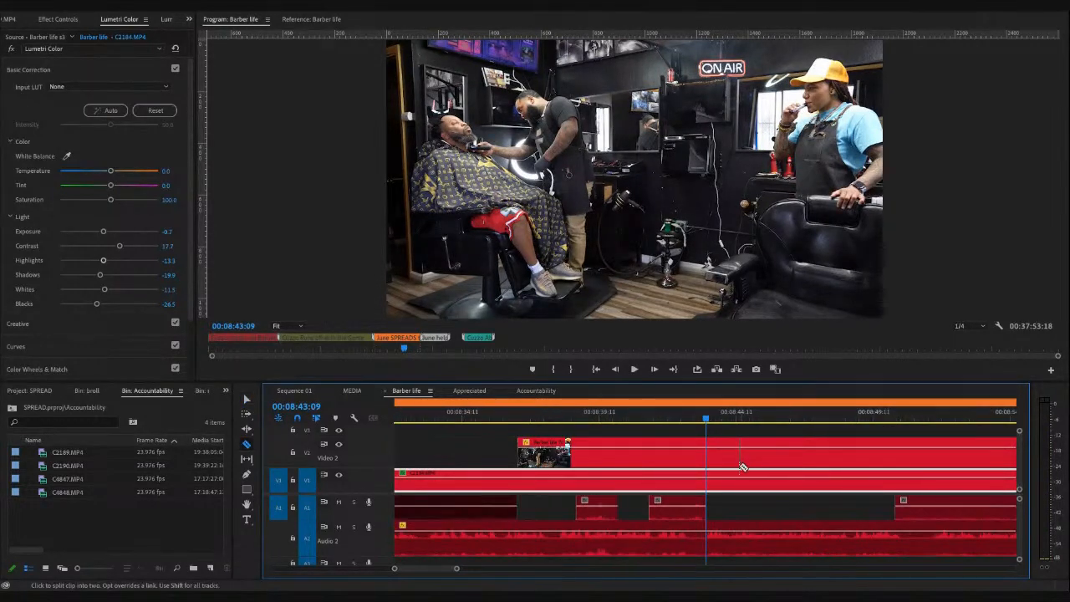
{"action": "left_click", "coordinate": [712, 455]}
{"action": "key", "text": "v"}
{"action": "left_click", "coordinate": [712, 455]}
{"action": "key", "text": "Delete"}
{"action": "key", "text": "-"}
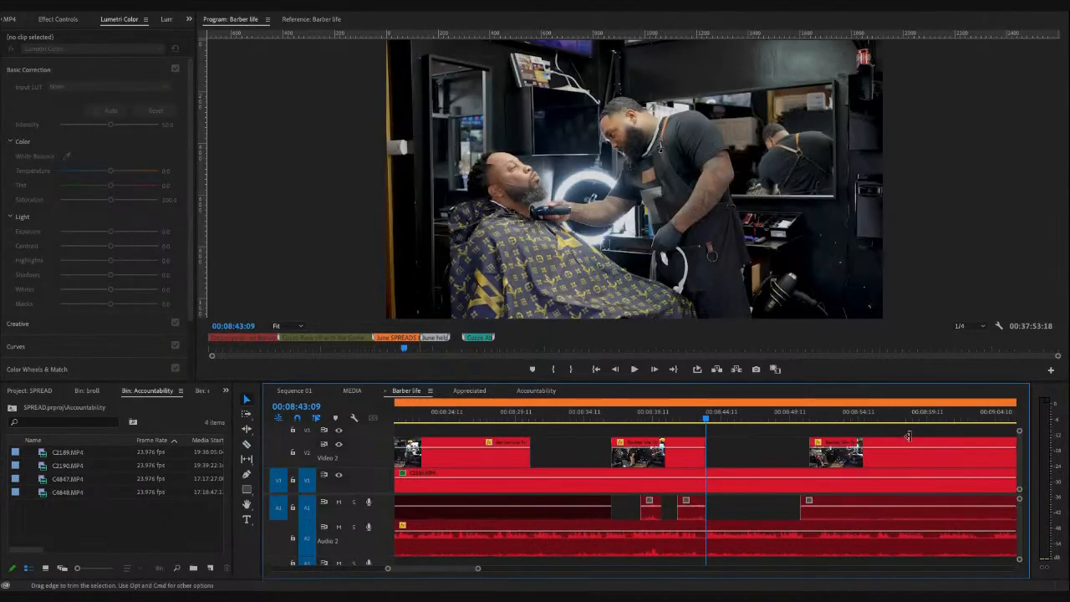
- Play back the new gap and extend the start of the following Video 2 clip back to 00:08:50:06, aligned with the Audio 1 clip
{"action": "key", "text": "-"}
{"action": "key", "text": "space"}
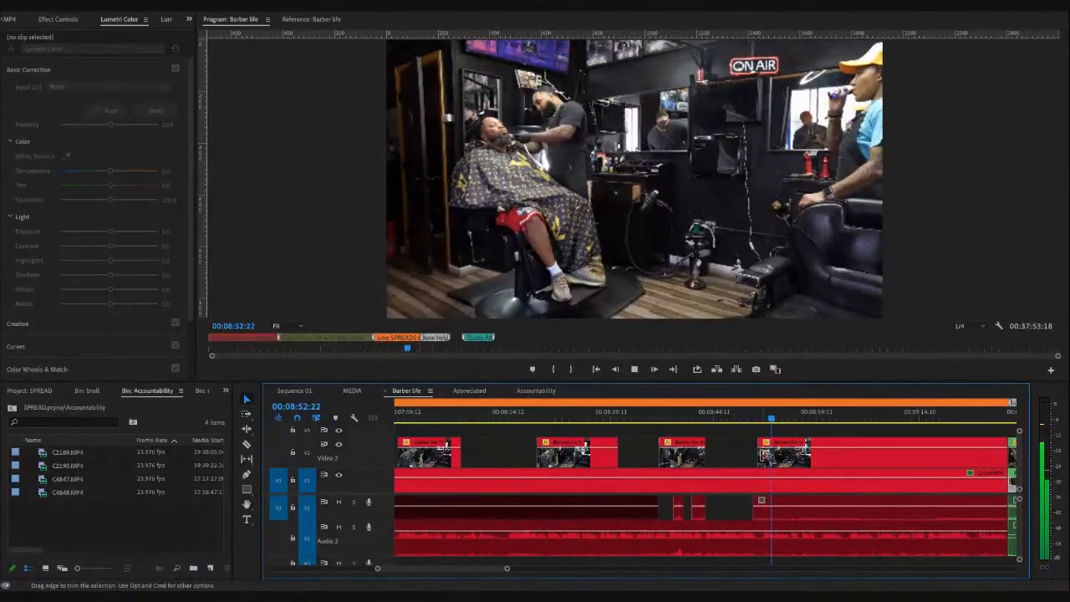
{"action": "left_click", "coordinate": [755, 421]}
{"action": "key", "text": "space"}
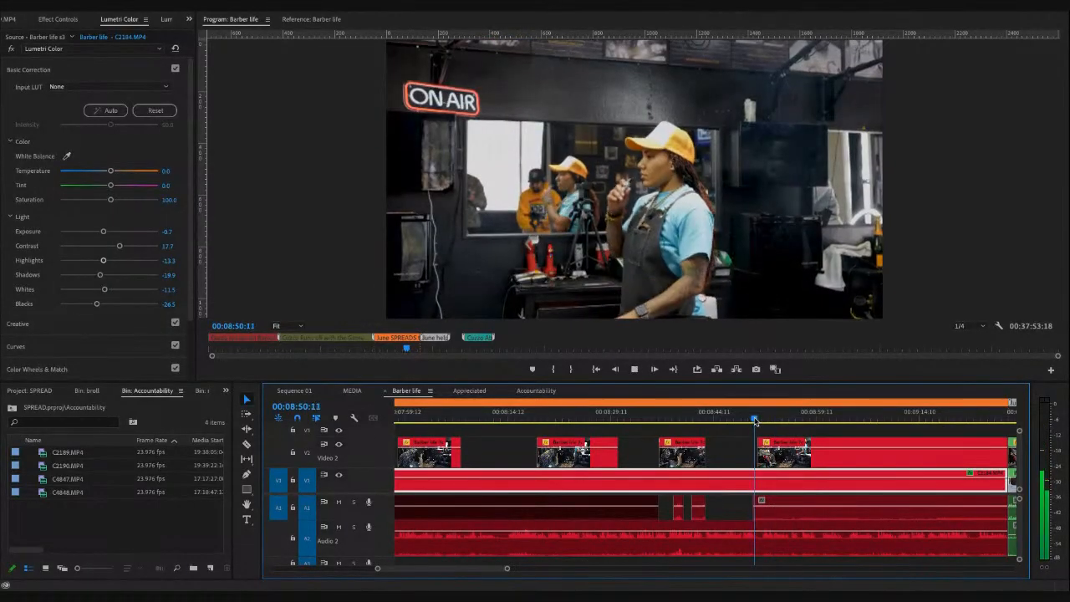
{"action": "left_click", "coordinate": [755, 420]}
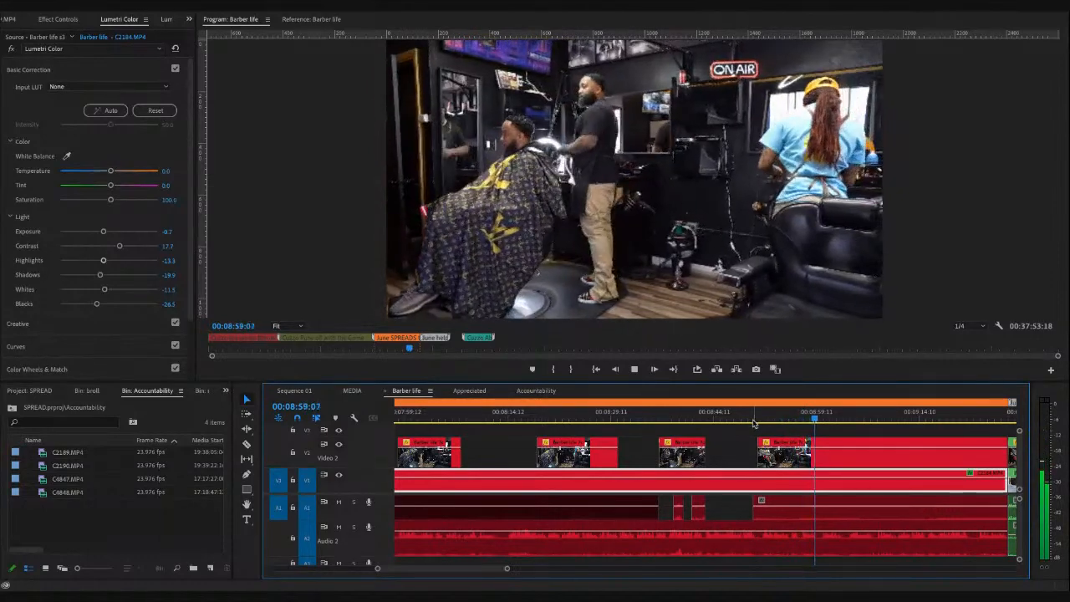
{"action": "left_click", "coordinate": [754, 421]}
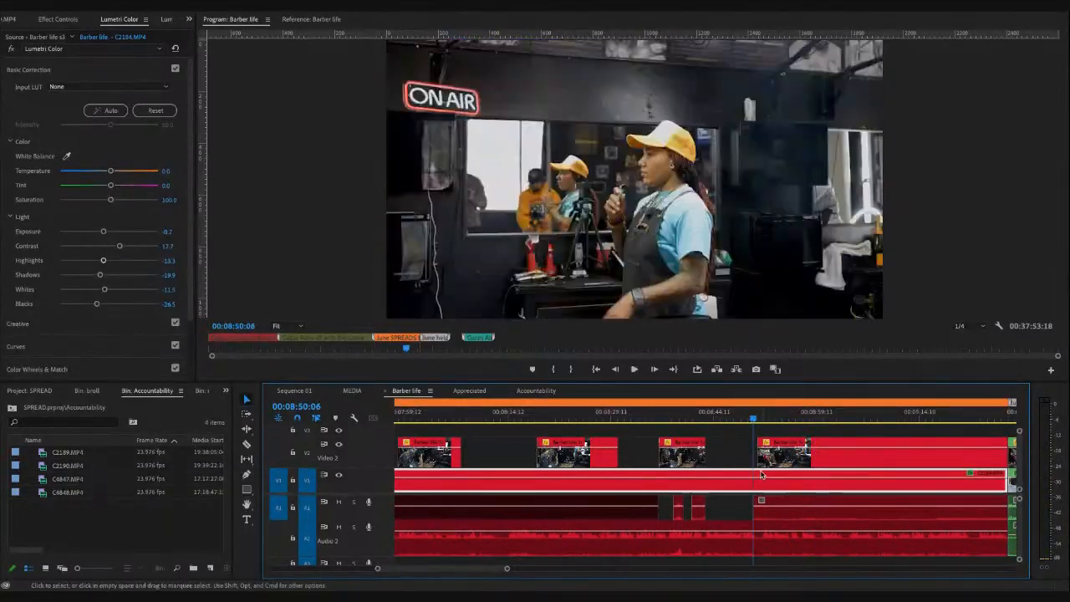
{"action": "left_click_drag", "start_coordinate": [759, 446], "coordinate": [752, 438]}
{"action": "key", "text": "space"}
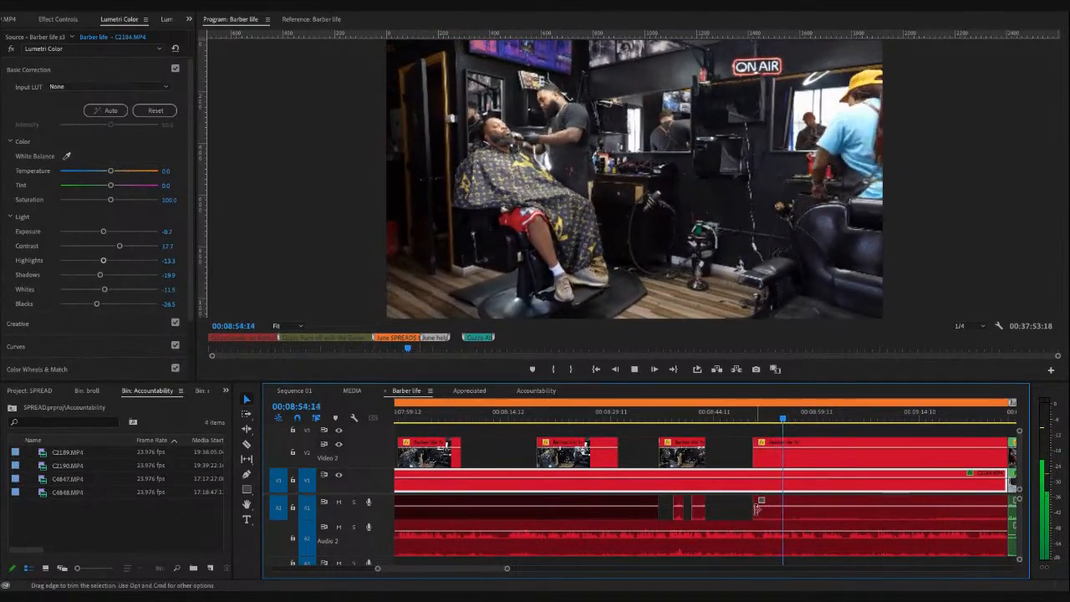
- Try trimming the start of the last red Audio 1 clip to about 00:09:17 and replay from about 00:08:50
{"action": "left_click_drag", "start_coordinate": [753, 507], "coordinate": [937, 504]}
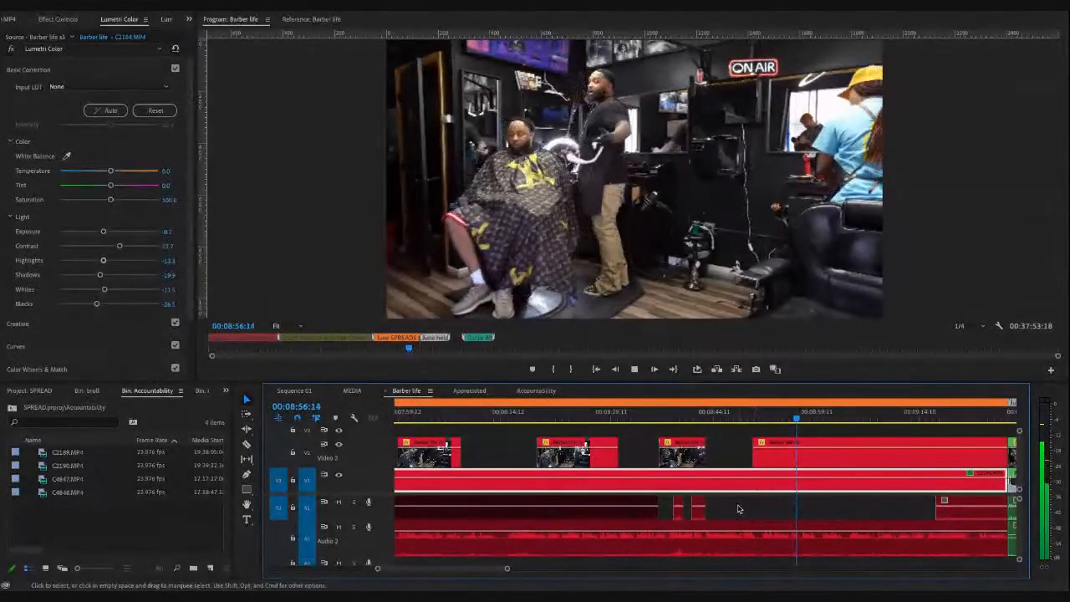
{"action": "scroll", "coordinate": [739, 508], "scroll_direction": "right", "scroll_amount": 2}
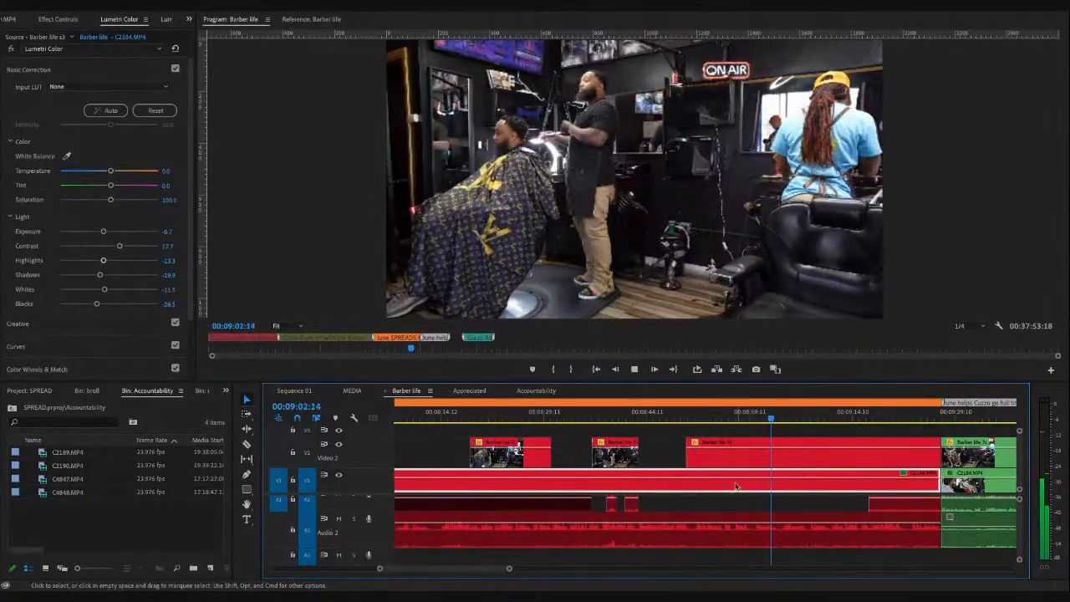
{"action": "left_click", "coordinate": [688, 417]}
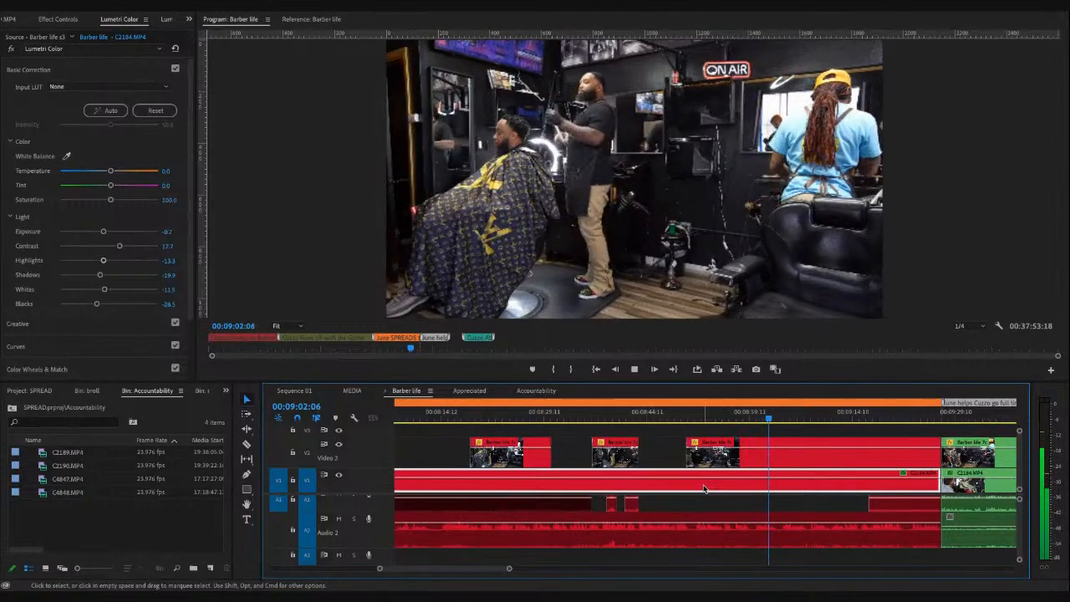
- Cut the last red Video 2 clip at 00:08:59:23 and trim the start of the part after it to about 00:09:03
{"action": "left_click", "coordinate": [752, 418]}
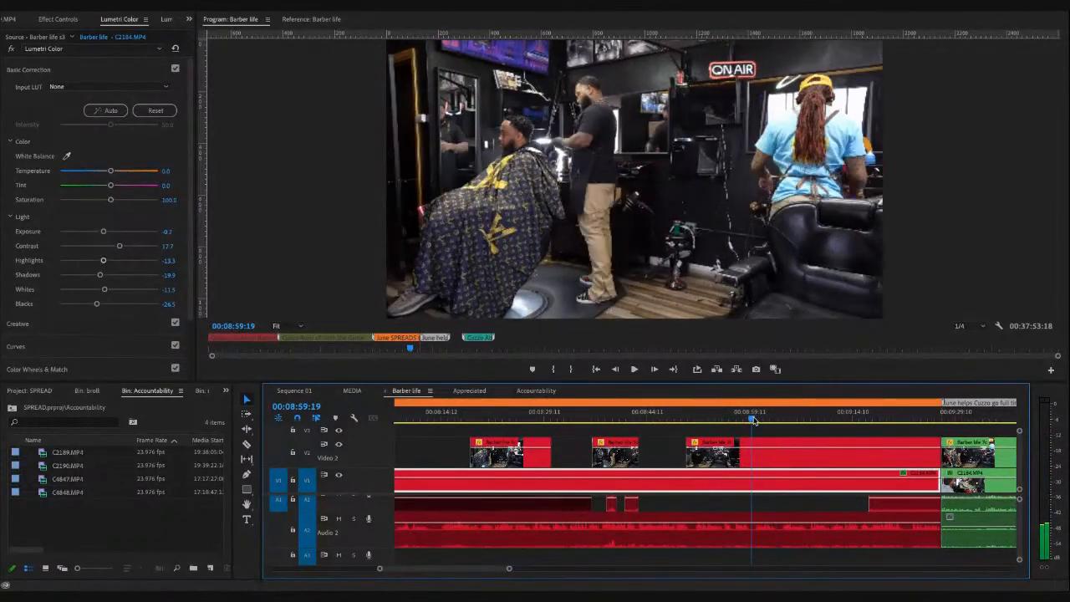
{"action": "left_click_drag", "start_coordinate": [752, 419], "coordinate": [775, 455]}
{"action": "key", "text": "c"}
{"action": "left_click", "coordinate": [753, 455]}
{"action": "key", "text": "v"}
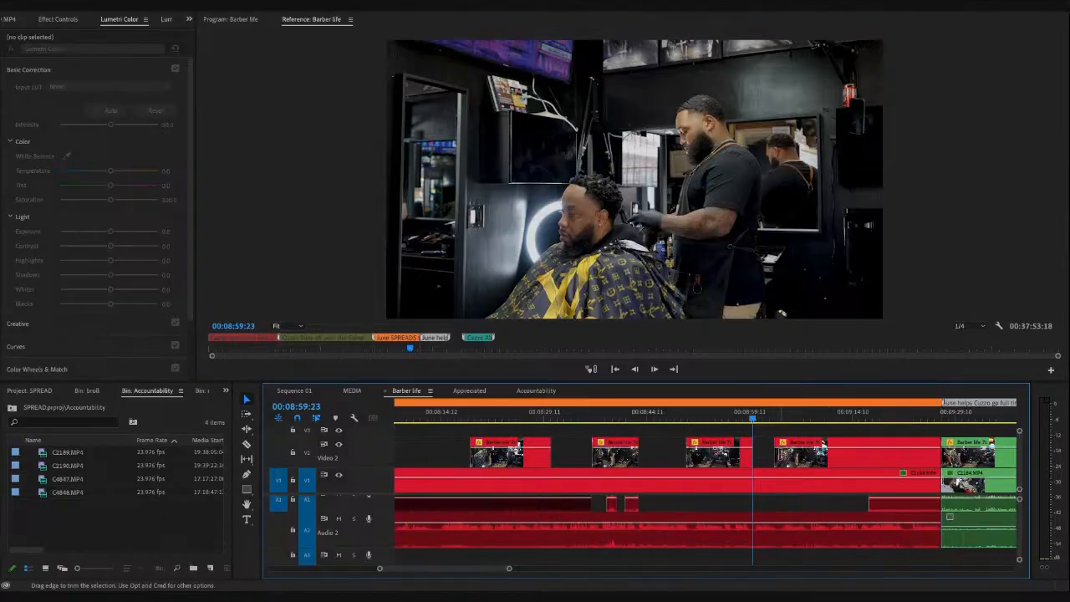
- Review the footage up to 00:09:07:22 and remove the last red Audio 1 clip before the green section
{"action": "left_click_drag", "start_coordinate": [793, 418], "coordinate": [808, 424]}
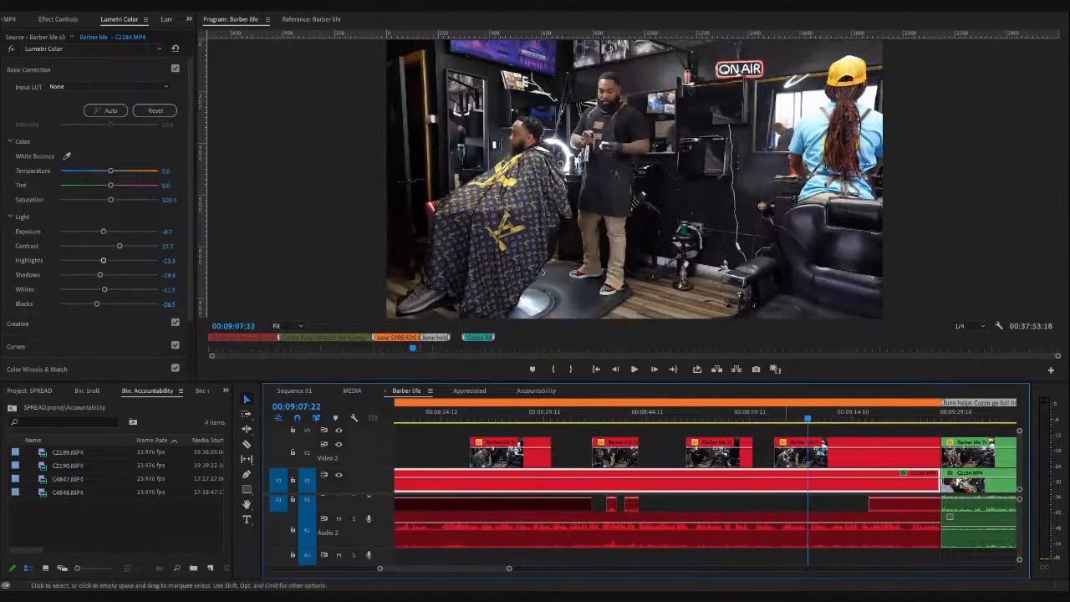
{"action": "left_click", "coordinate": [890, 505]}
{"action": "left_click_drag", "start_coordinate": [890, 506], "coordinate": [891, 506]}
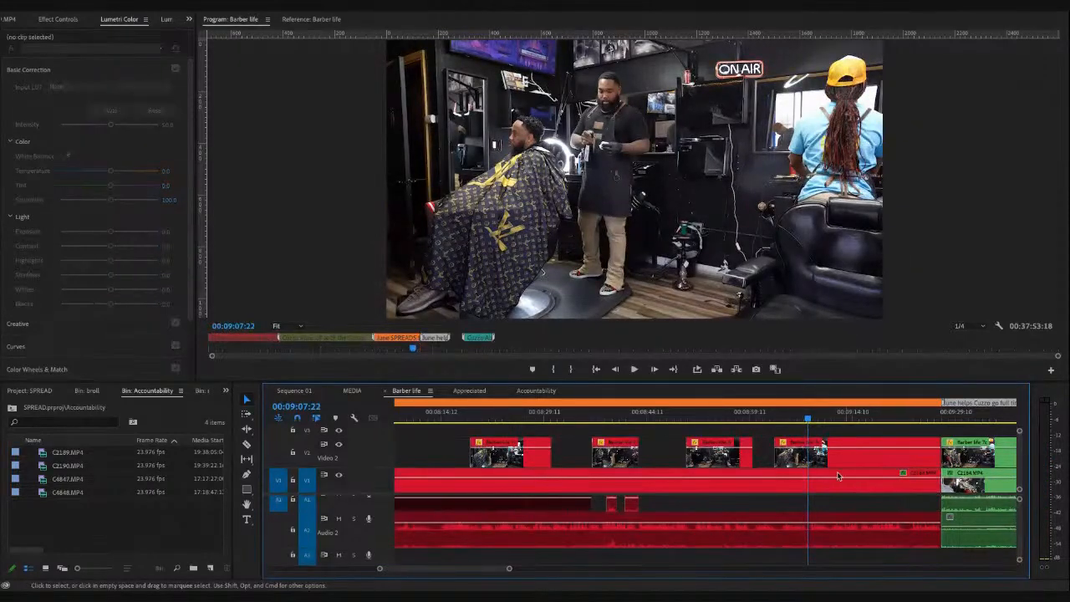
- Try trimming the start of the last red Video 2 clip to 00:09:08:00 after reviewing the footage around it
{"action": "key", "text": "space"}
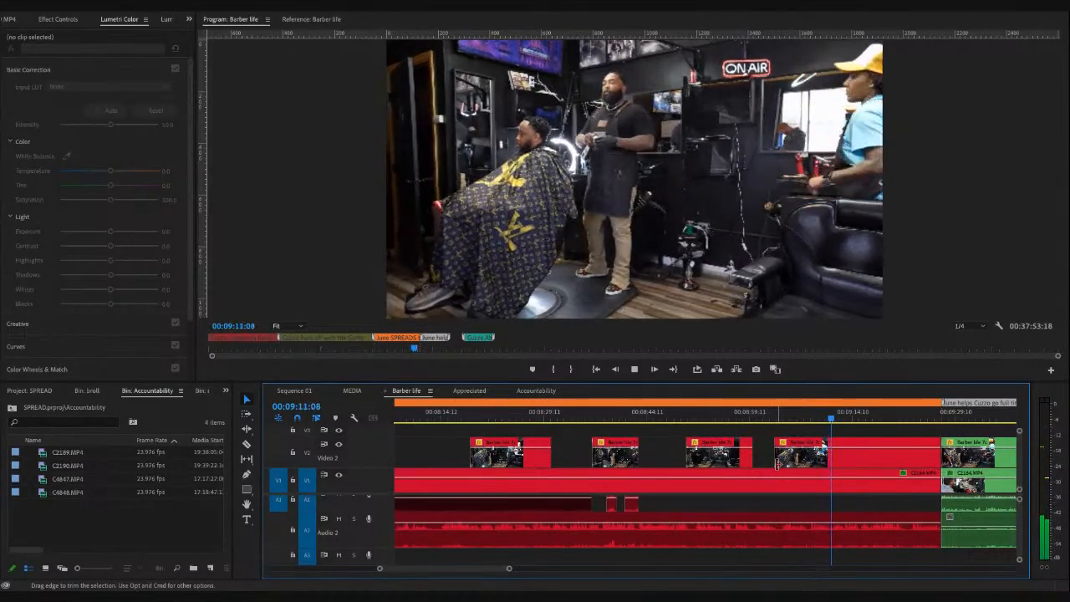
{"action": "left_click", "coordinate": [758, 413]}
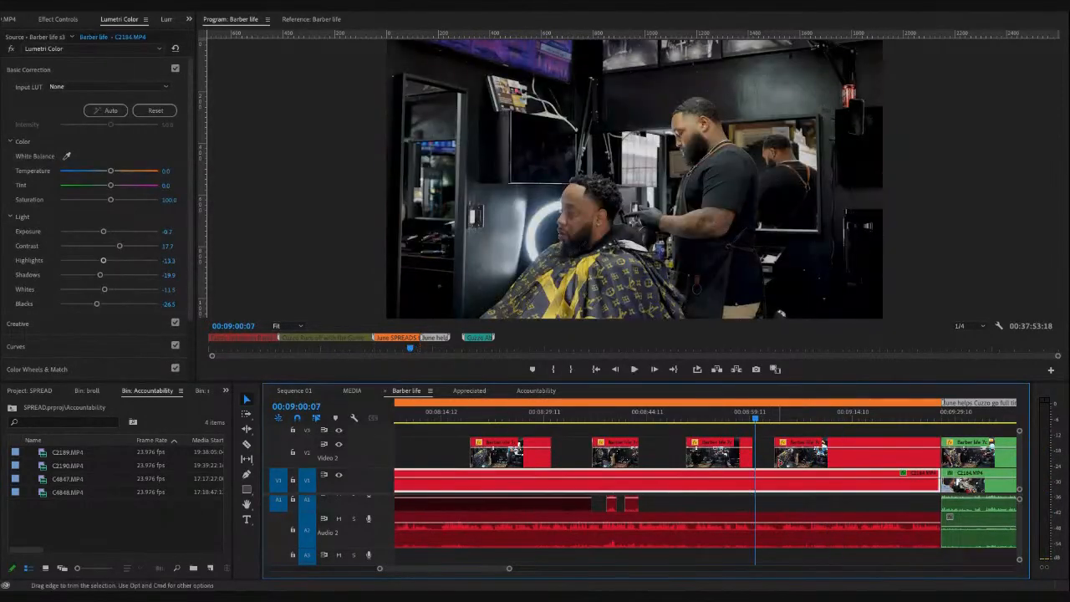
{"action": "left_click_drag", "start_coordinate": [758, 415], "coordinate": [807, 418]}
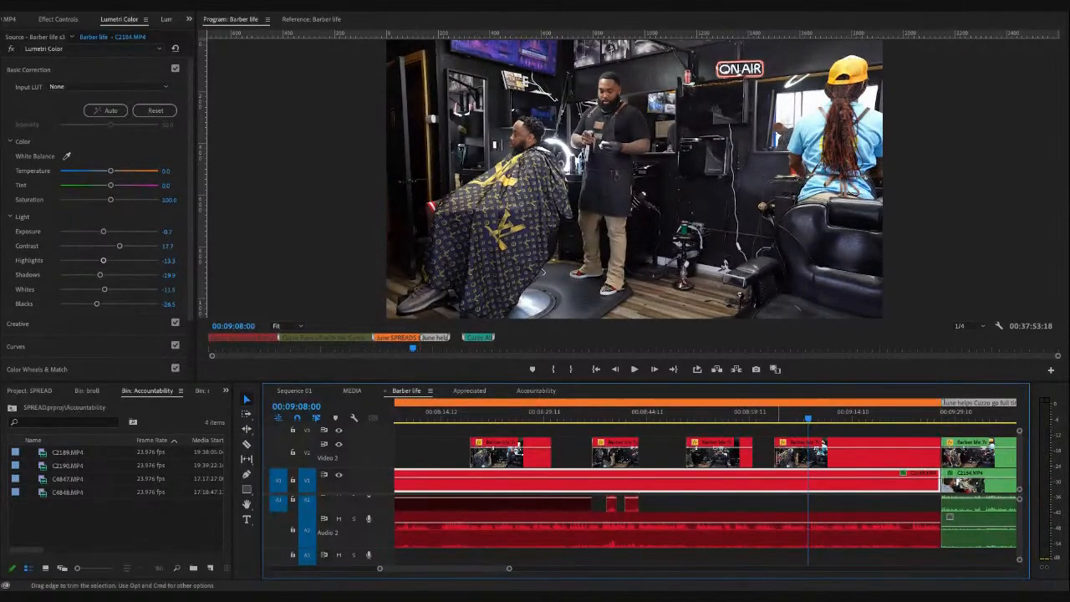
{"action": "left_click_drag", "start_coordinate": [777, 452], "coordinate": [808, 454]}
{"action": "key", "text": "space"}
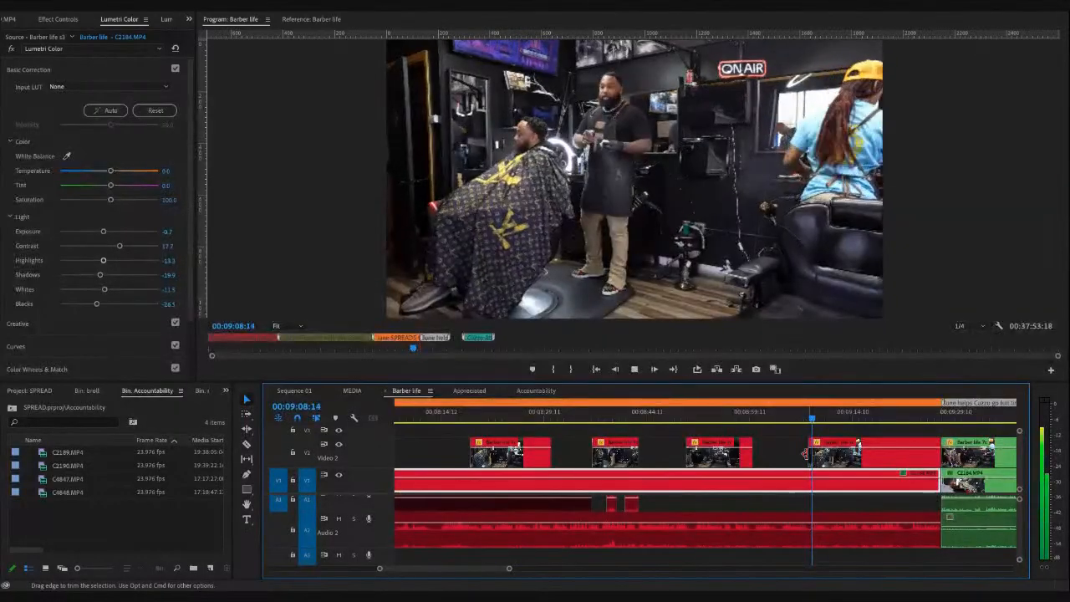
- Play back from 00:09:01:20 and trim the end of the last red Video 2 clip to about 00:09:15
{"action": "left_click", "coordinate": [767, 417]}
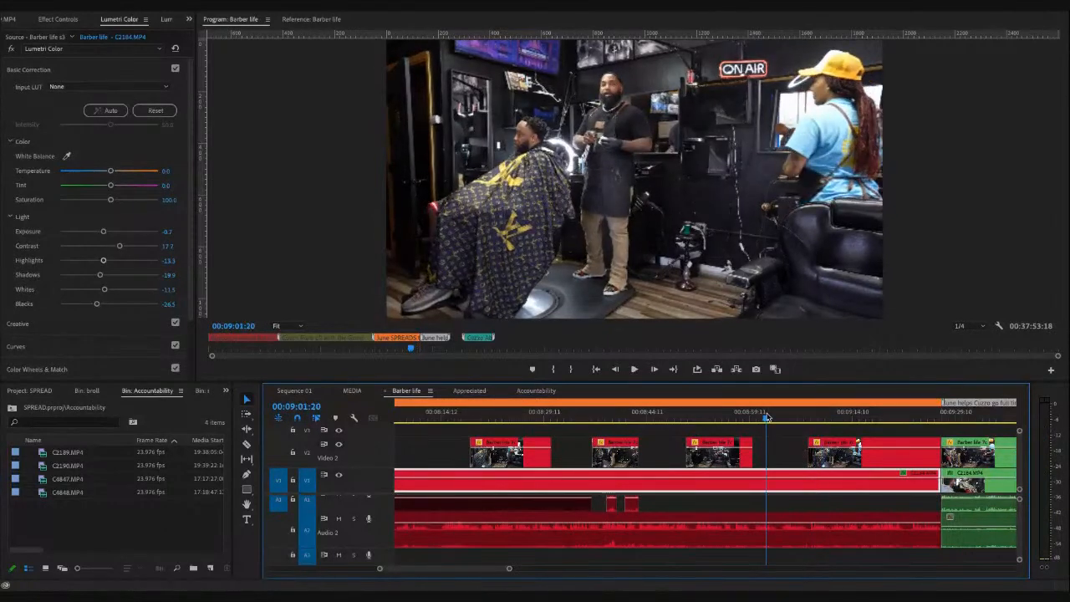
{"action": "key", "text": "space"}
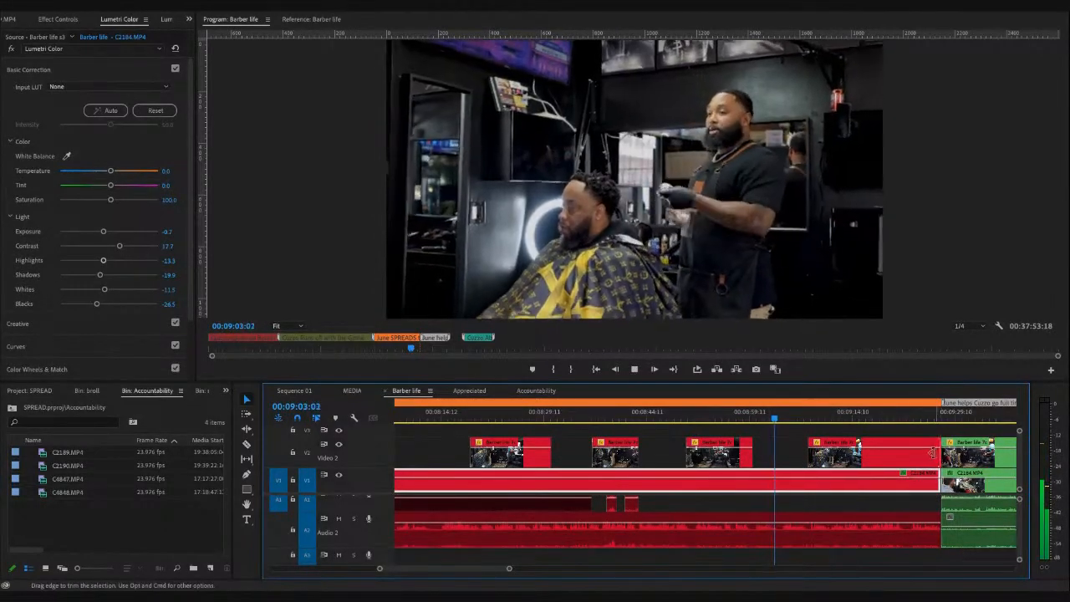
{"action": "left_click_drag", "start_coordinate": [862, 454], "coordinate": [854, 458]}
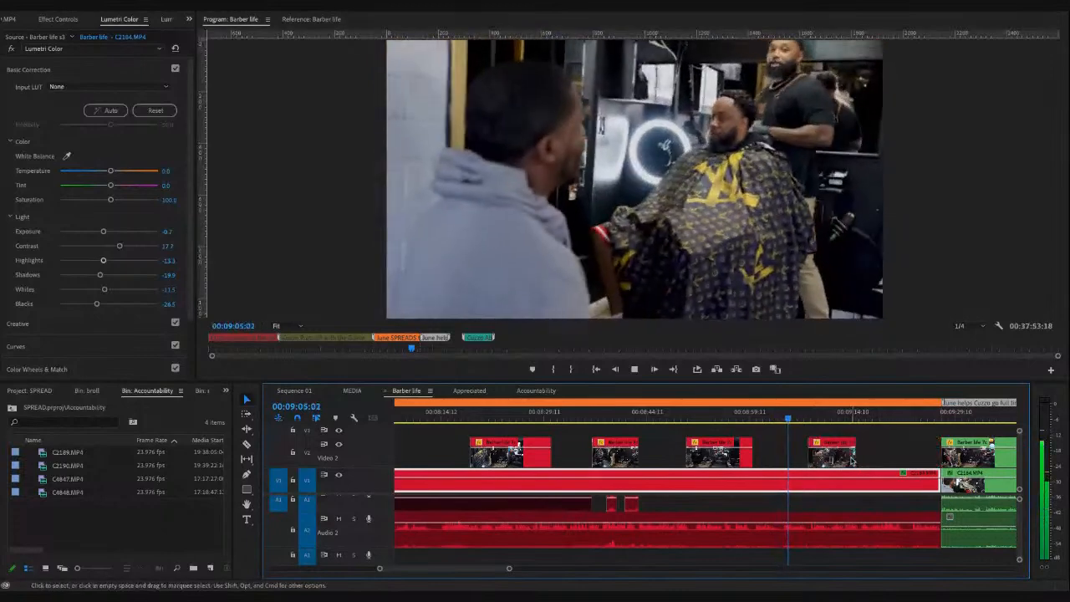
- Replay the footage around 00:09:02 and extend the start of the last red Video 2 clip back to 00:09:02:15
{"action": "left_click", "coordinate": [771, 418]}
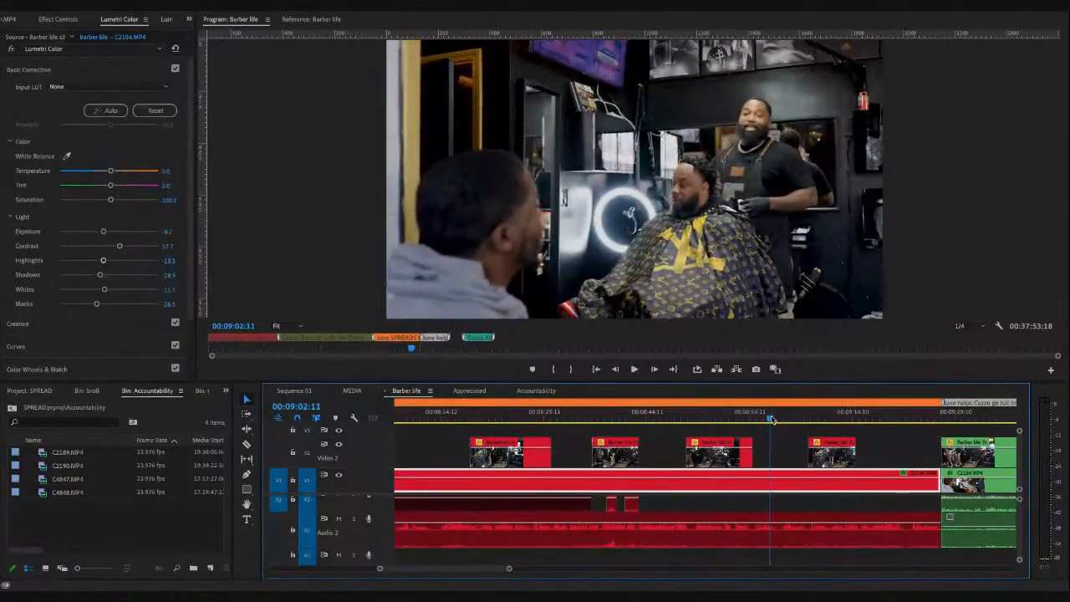
{"action": "key", "text": "space"}
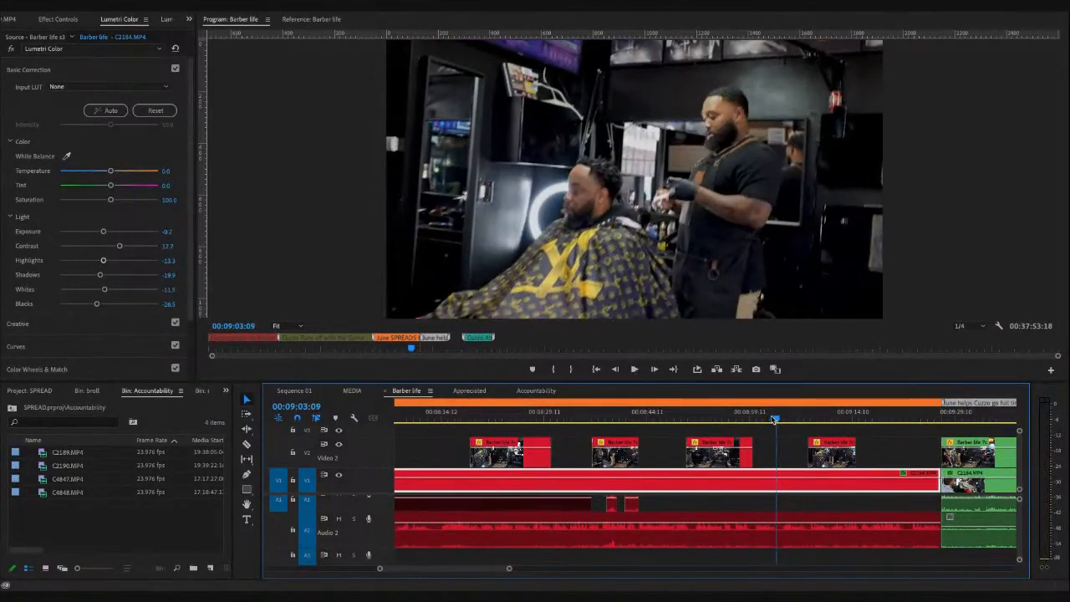
{"action": "left_click", "coordinate": [772, 420]}
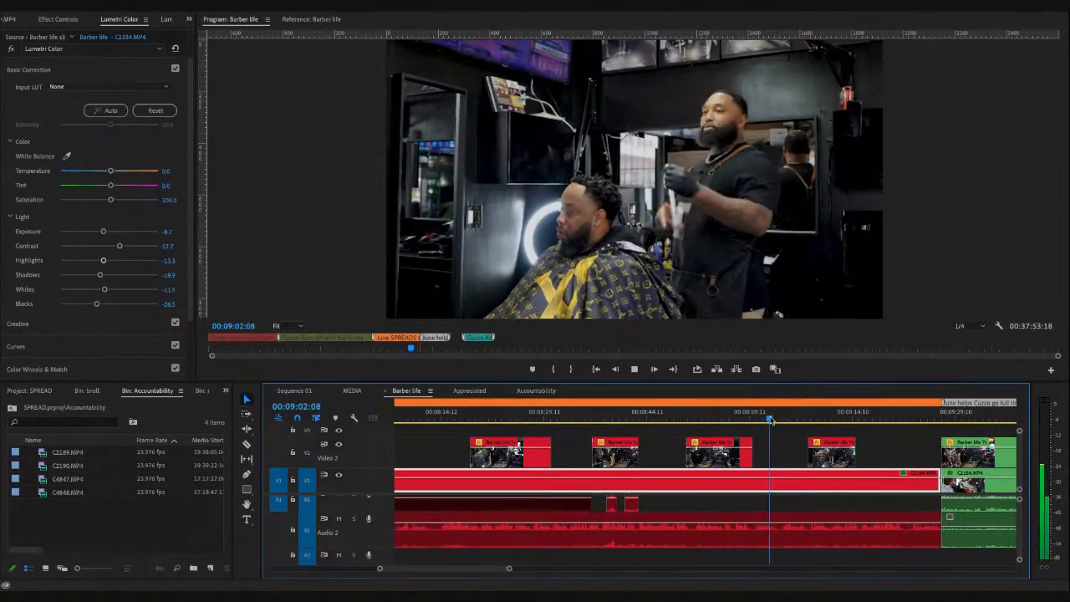
{"action": "key", "text": "space"}
{"action": "left_click", "coordinate": [772, 420]}
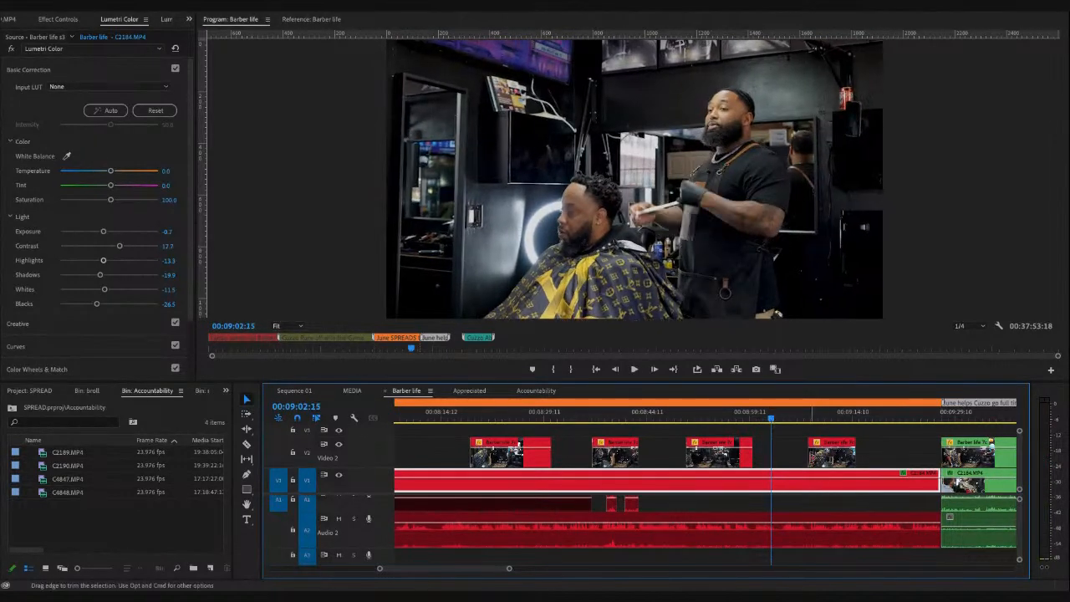
{"action": "left_click_drag", "start_coordinate": [795, 455], "coordinate": [773, 454]}
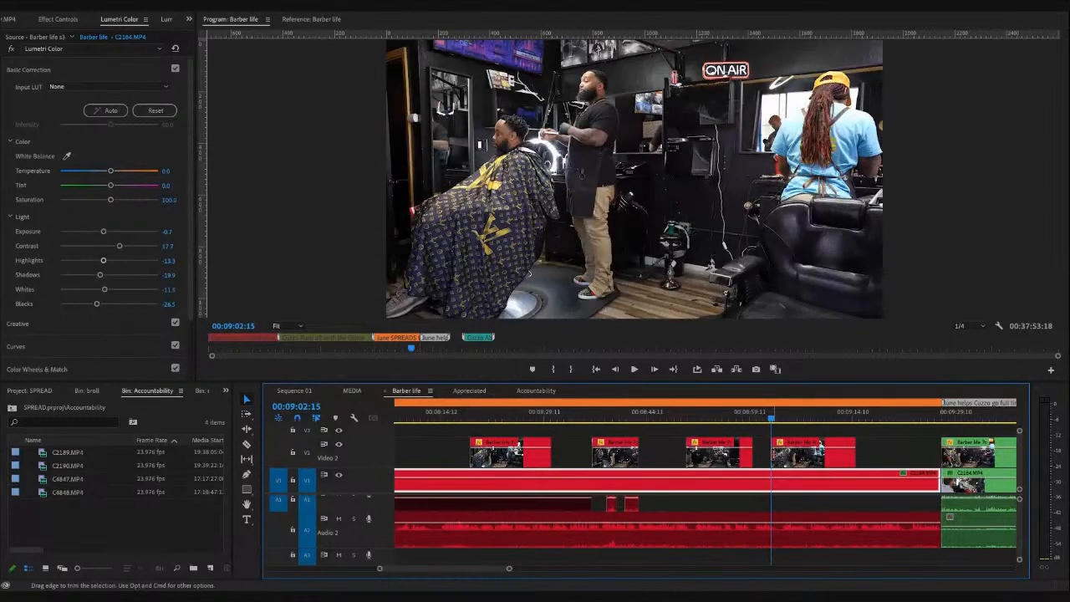
- Play from 00:09:02:15, split the last red Video 2 clip at 00:09:07:19, and trim the second piece's start to about 00:09:14
{"action": "key", "text": "space"}
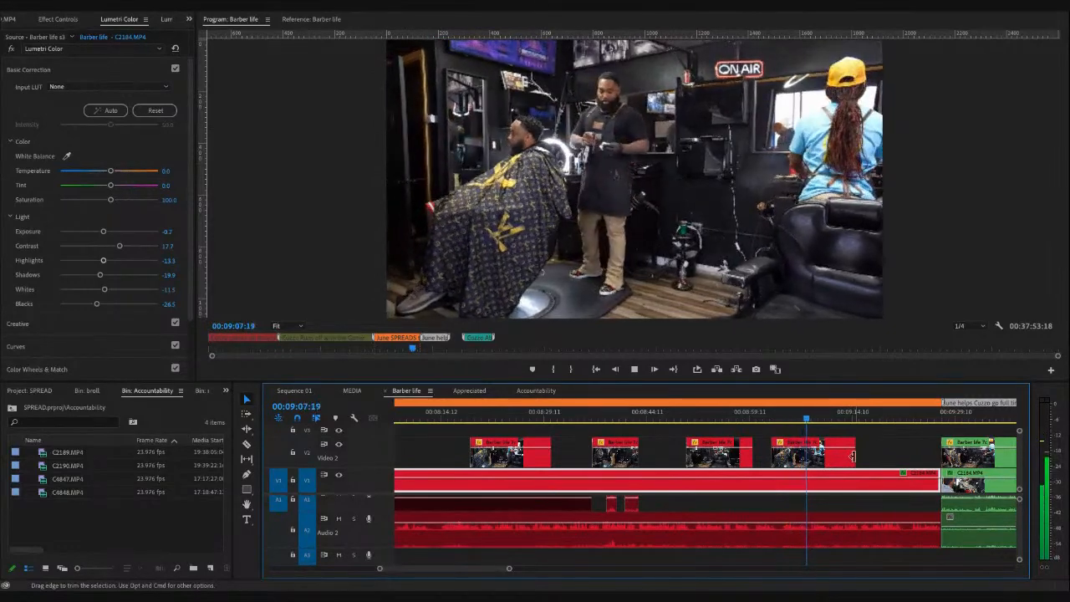
{"action": "key", "text": "space"}
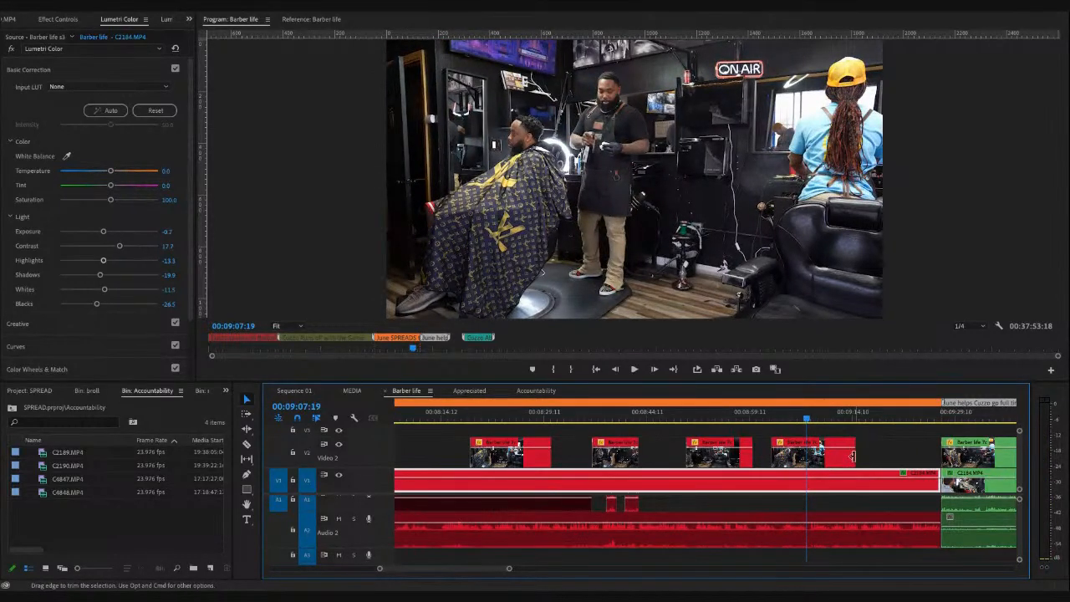
{"action": "key", "text": "c"}
{"action": "left_click", "coordinate": [808, 464]}
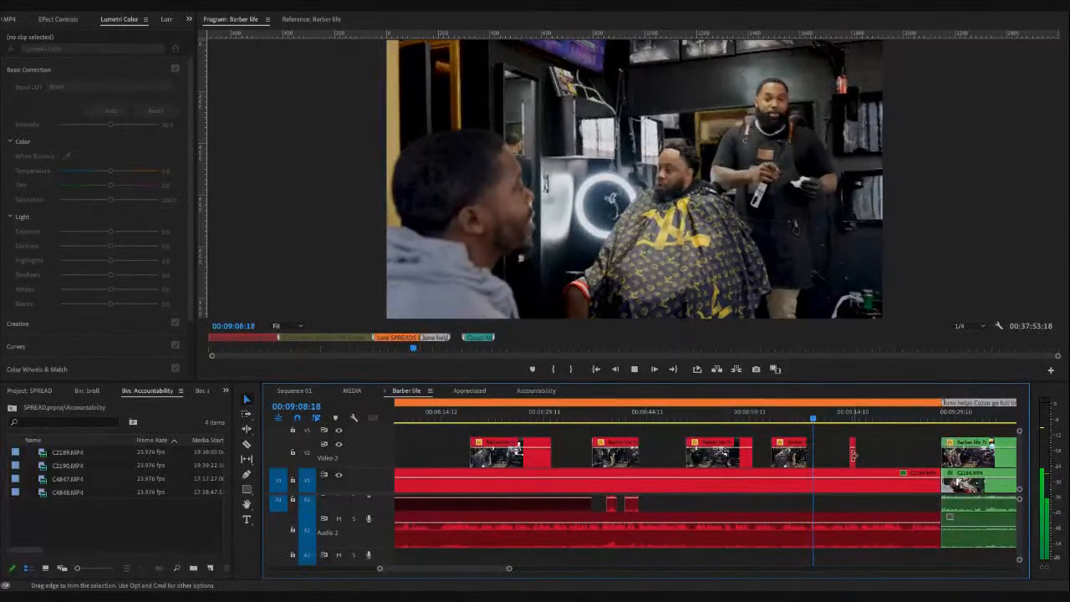
- Extend the end of the last red Video 2 piece to about 00:09:20 and review playback to the end of the red section
{"action": "left_click_drag", "start_coordinate": [859, 459], "coordinate": [898, 458]}
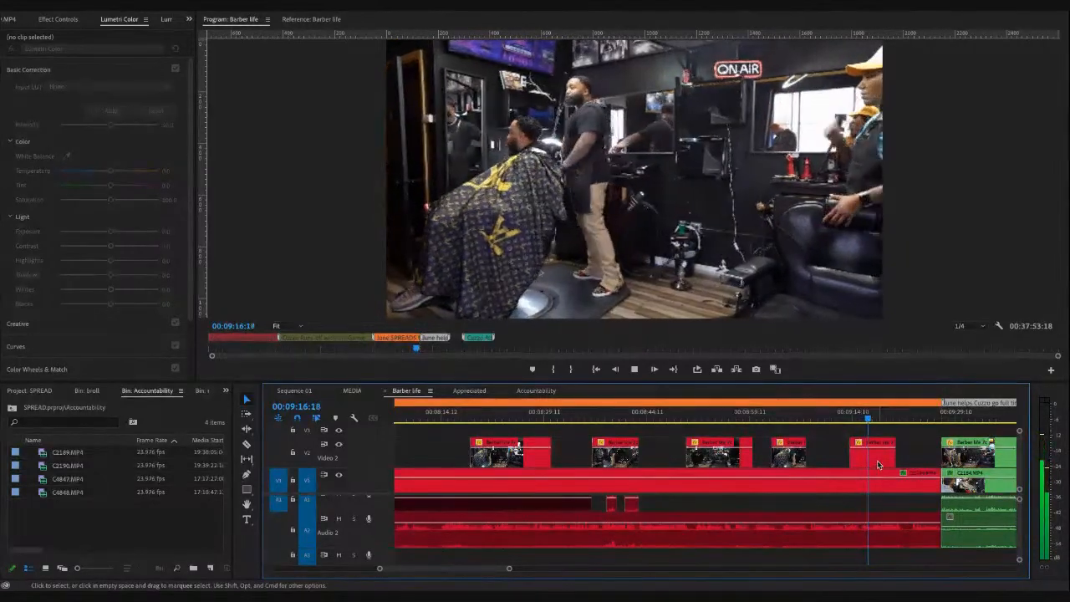
{"action": "left_click", "coordinate": [878, 465]}
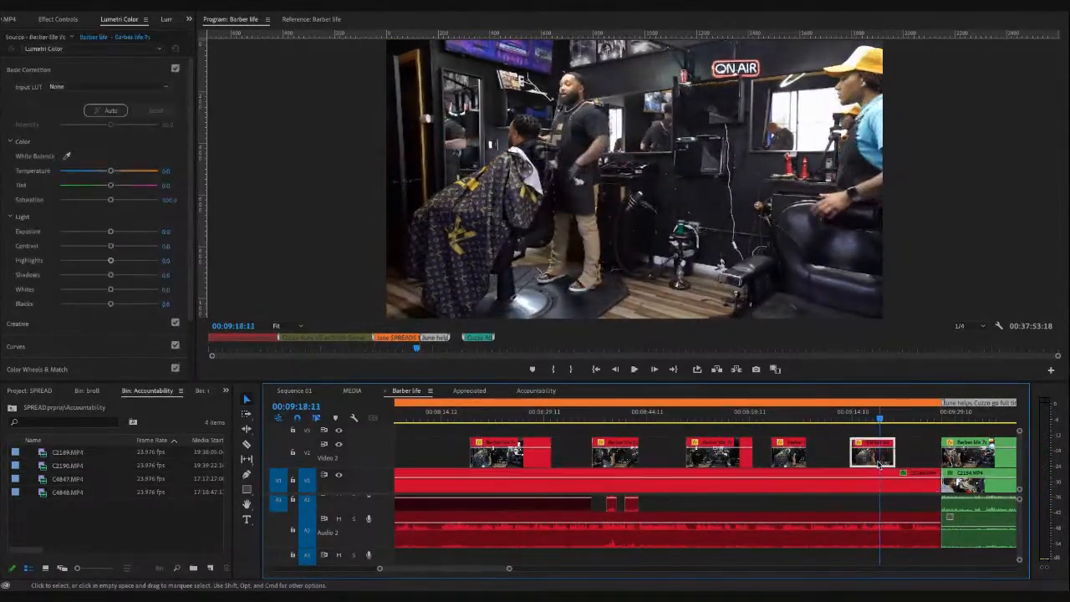
{"action": "key", "text": "space"}
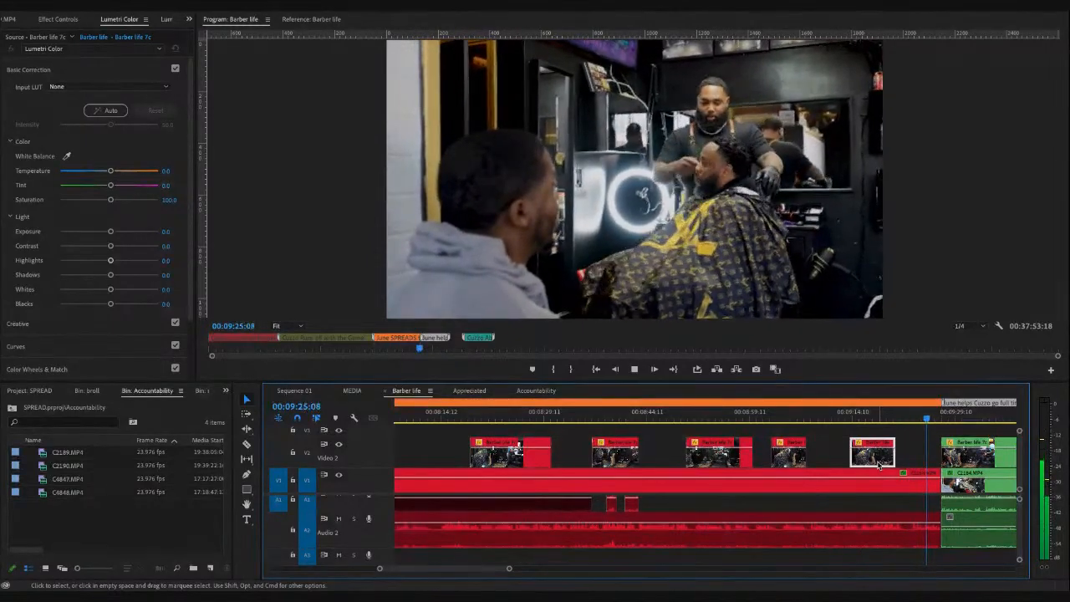
{"action": "key", "text": "space"}
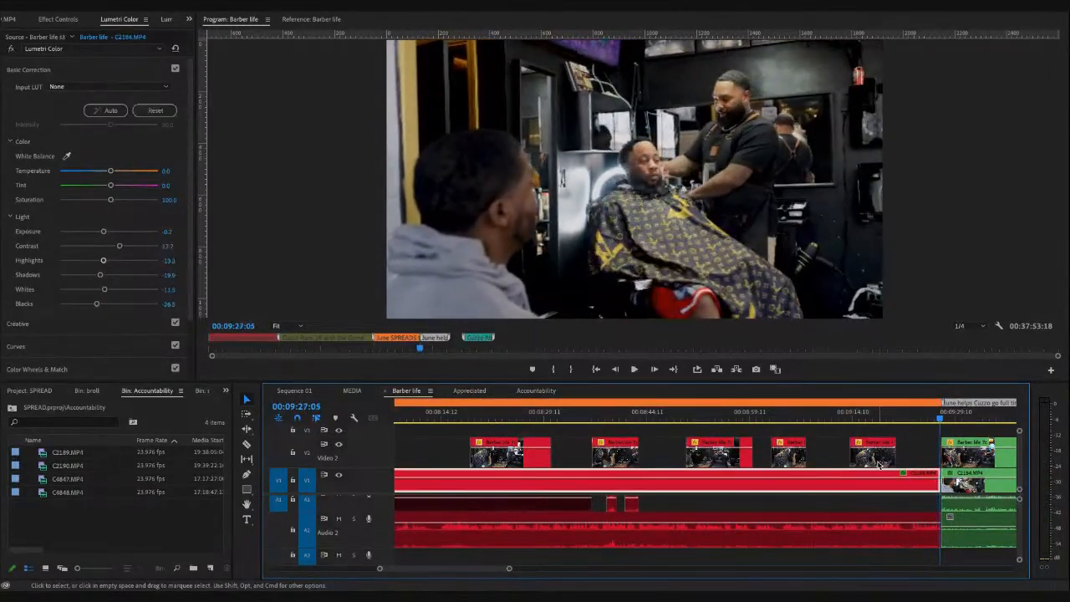
- Select all red video and audio clips of the "June SPREADS the Game" section
{"action": "key", "text": "minus"}
{"action": "key", "text": "minus"}
{"action": "key", "text": "minus"}
{"action": "key", "text": "shift+4"}
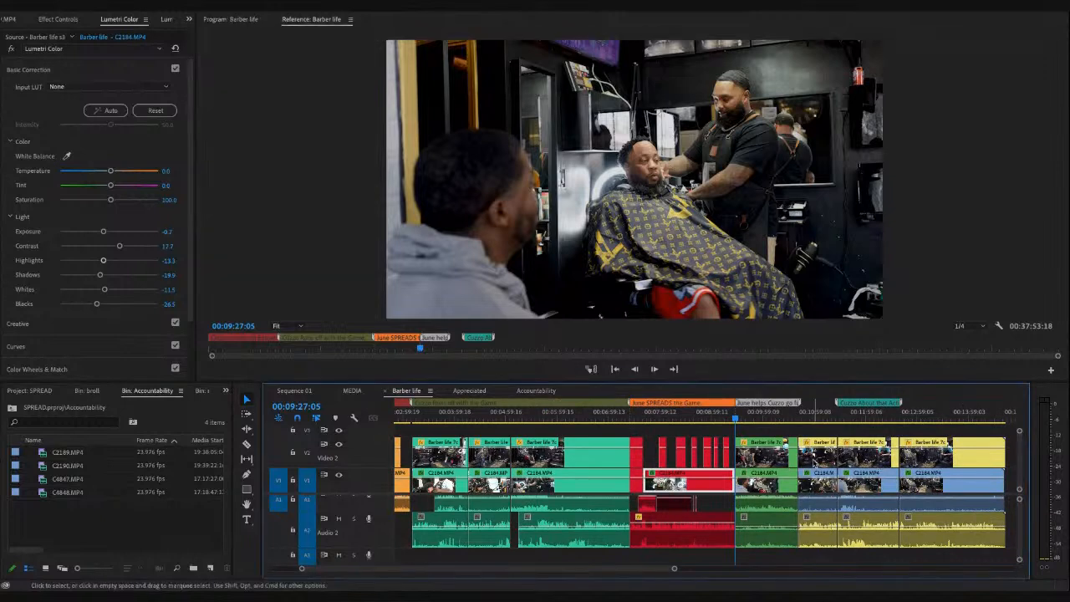
{"action": "left_click_drag", "start_coordinate": [637, 431], "coordinate": [724, 540]}
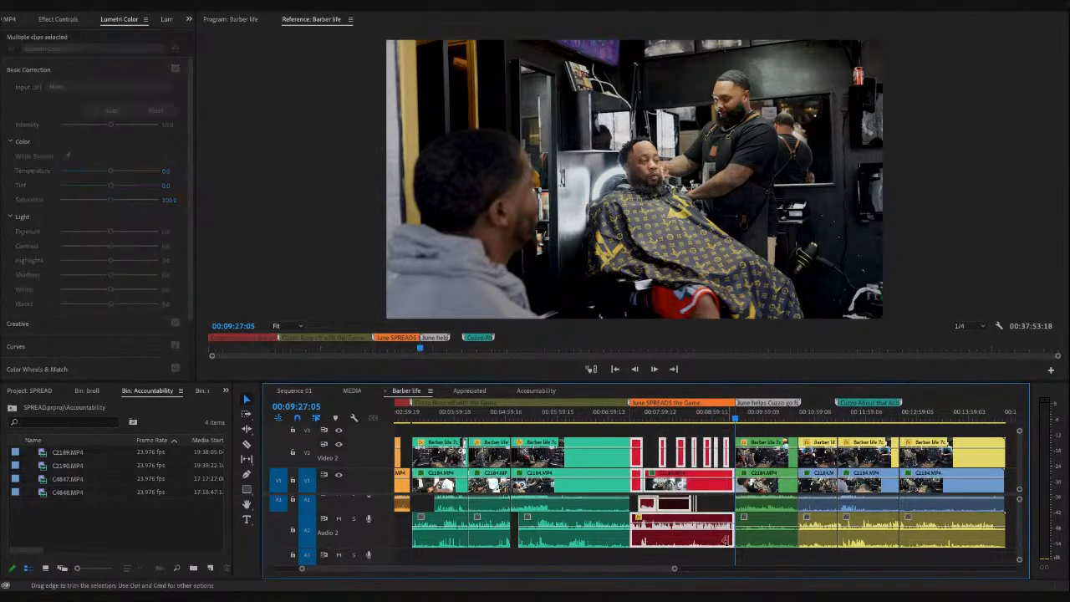
- Open the MEDIA sequence and play its music track from the start
{"action": "left_click", "coordinate": [350, 390]}
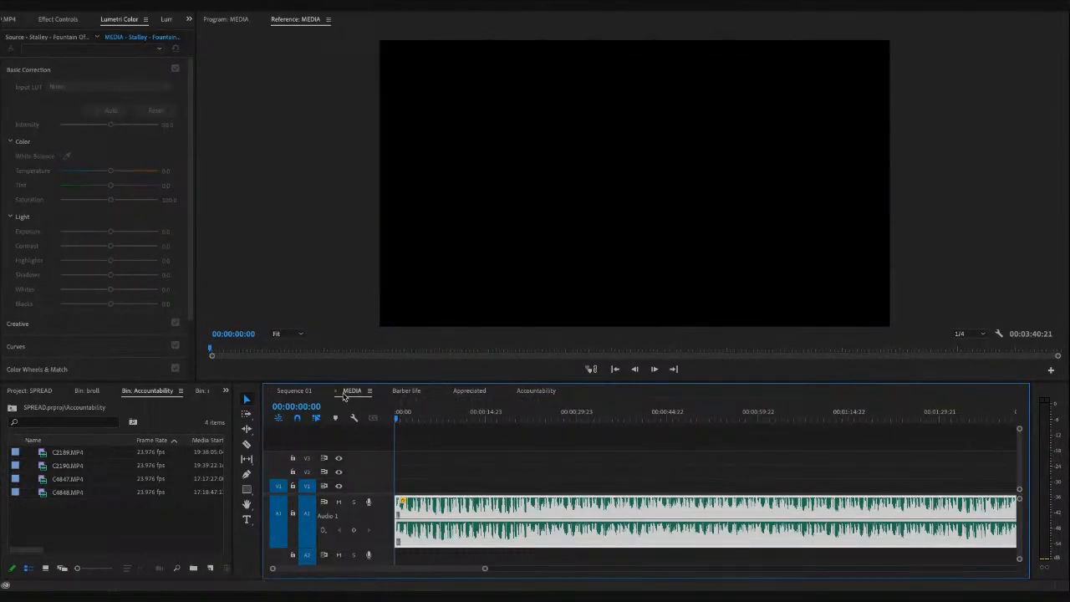
{"action": "left_click", "coordinate": [457, 475]}
{"action": "key", "text": "minus"}
{"action": "key", "text": "minus"}
{"action": "key", "text": "minus"}
{"action": "key", "text": "space"}
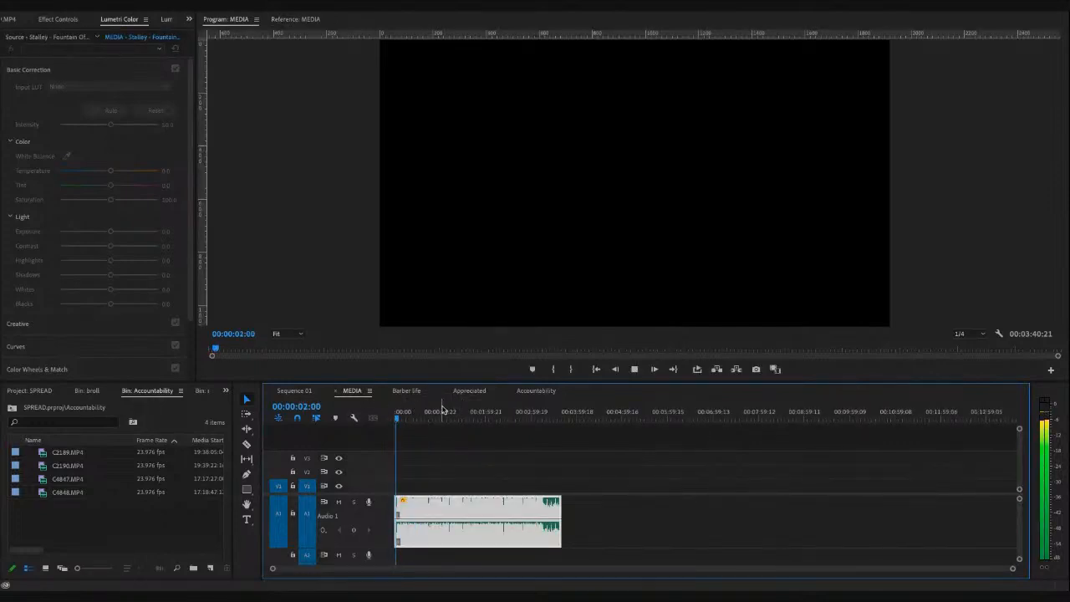
{"action": "key", "text": "space"}
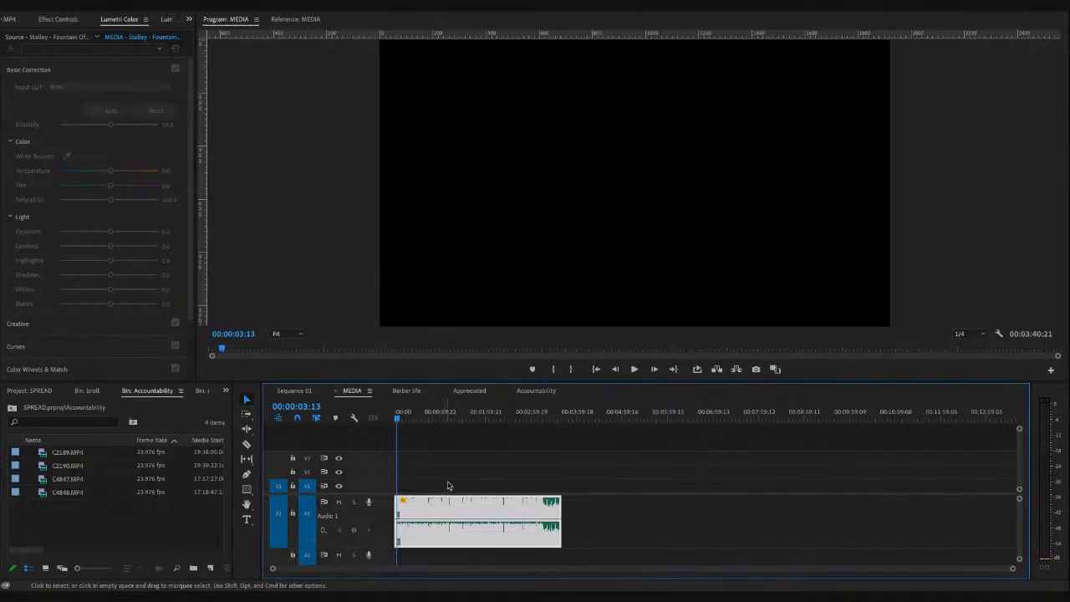
{"action": "left_click", "coordinate": [407, 391]}
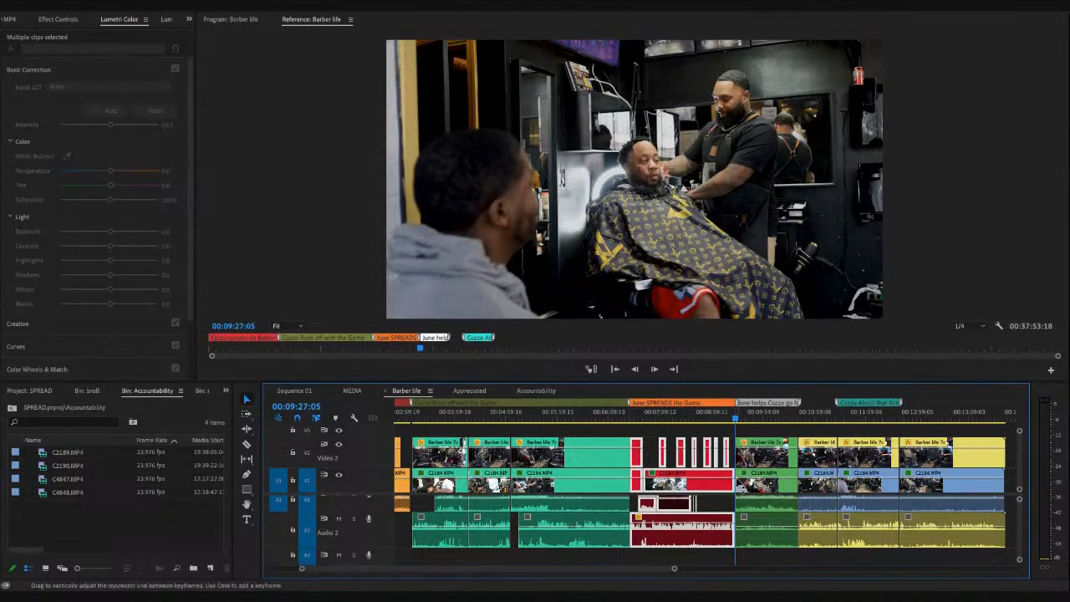
{"action": "scroll", "coordinate": [736, 481], "scroll_direction": "up", "scroll_amount": 3}
{"action": "key", "text": "minus"}
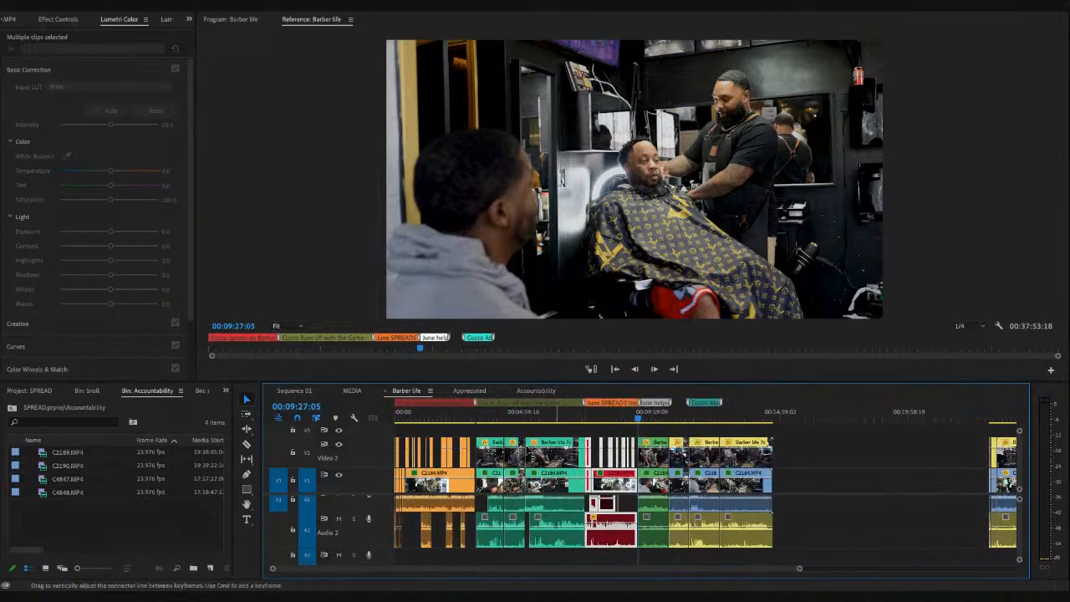
{"action": "left_click_drag", "start_coordinate": [475, 433], "coordinate": [417, 491]}
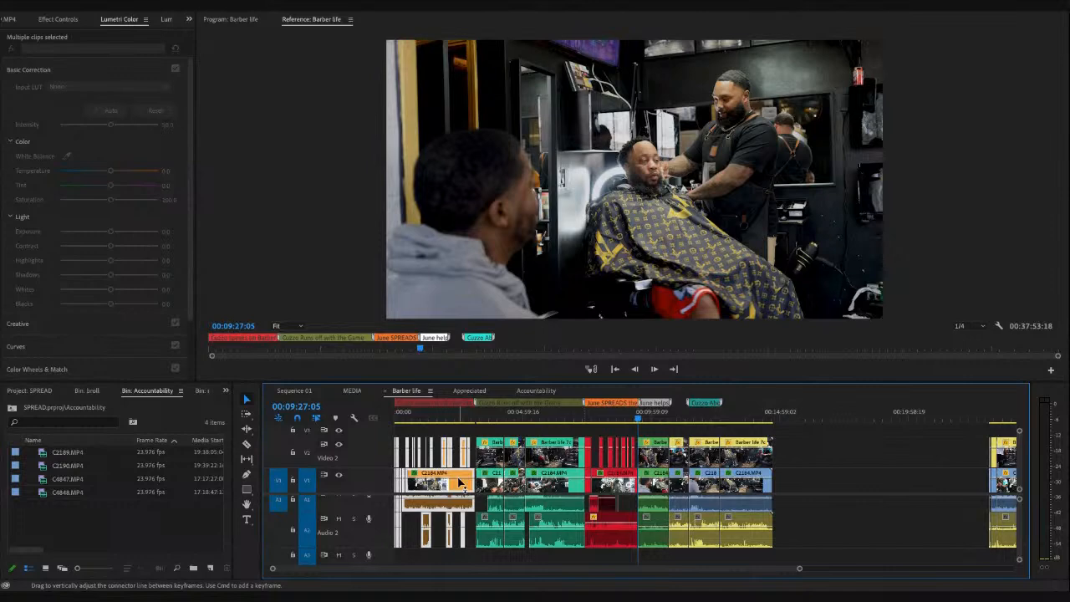
{"action": "left_click_drag", "start_coordinate": [402, 417], "coordinate": [382, 421]}
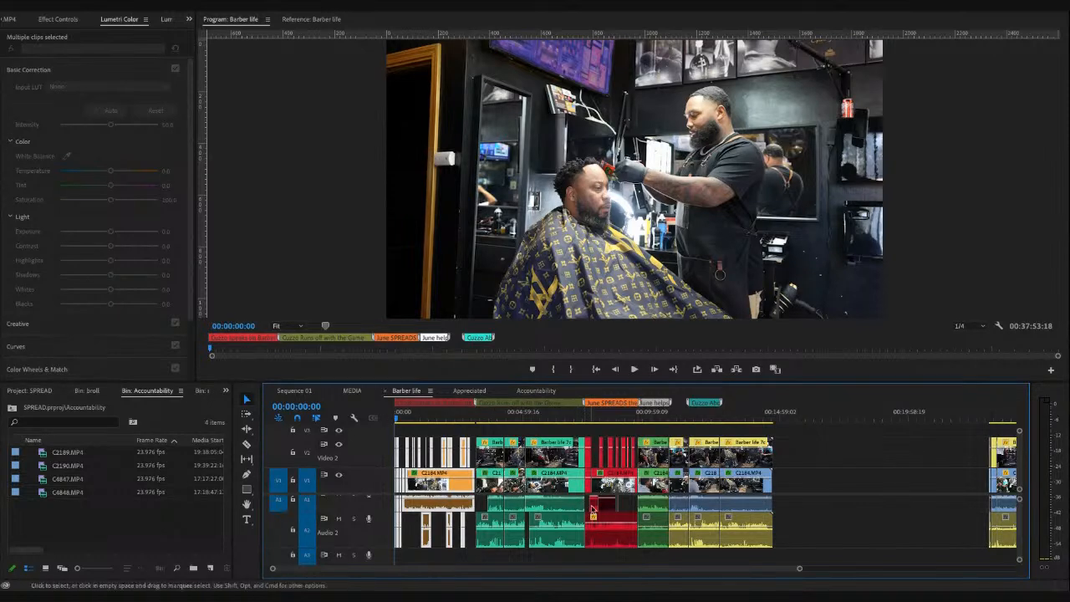
{"action": "left_click", "coordinate": [352, 391]}
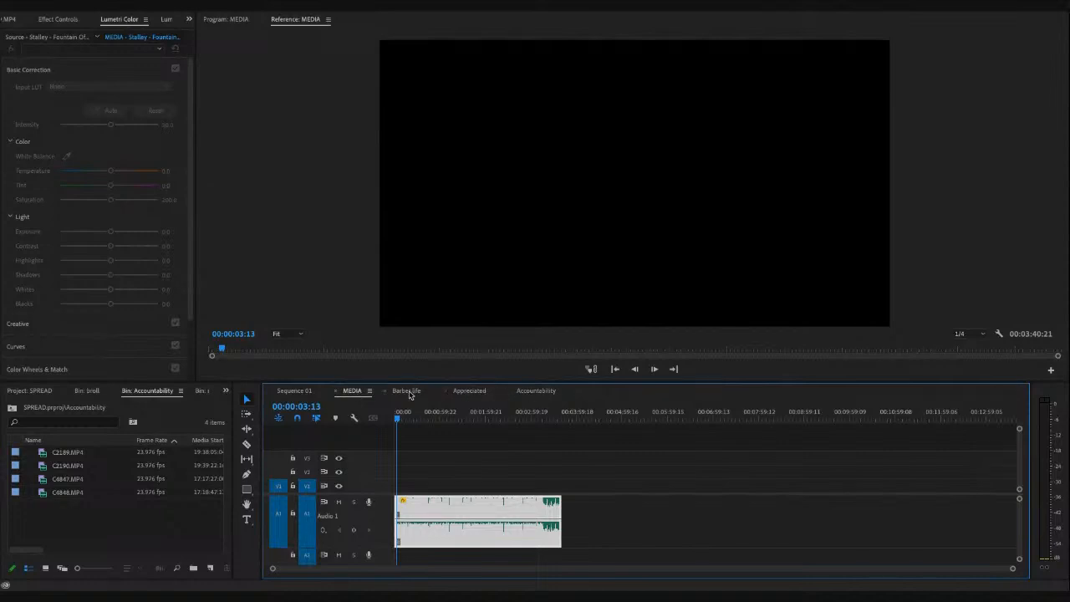
{"action": "left_click", "coordinate": [407, 391]}
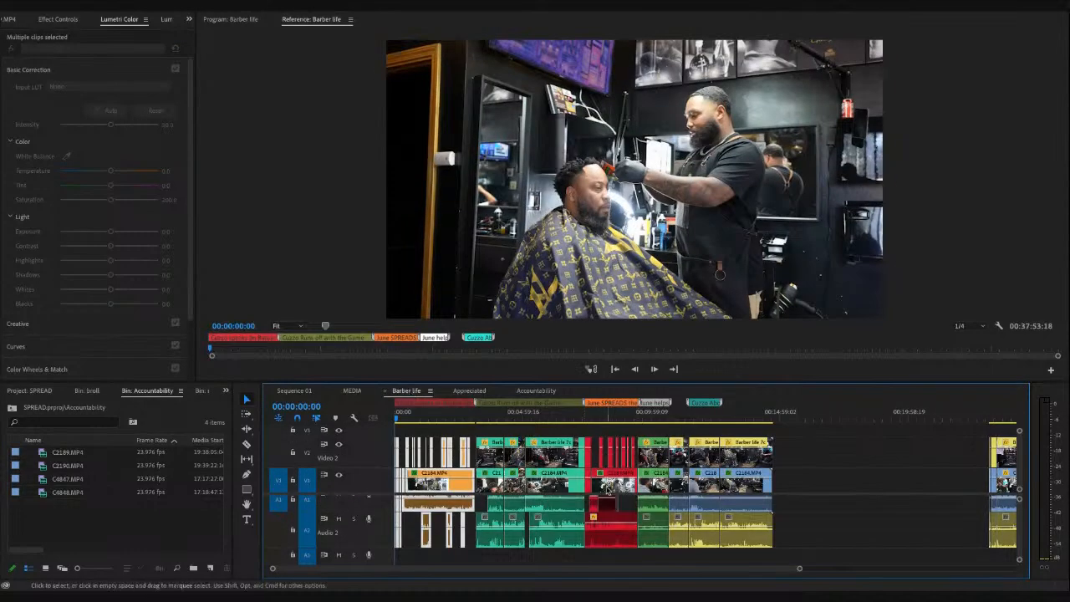
- Copy the red "June SPREADS the Game" clips from the Barber life sequence and switch to the MEDIA sequence
{"action": "left_click", "coordinate": [607, 490]}
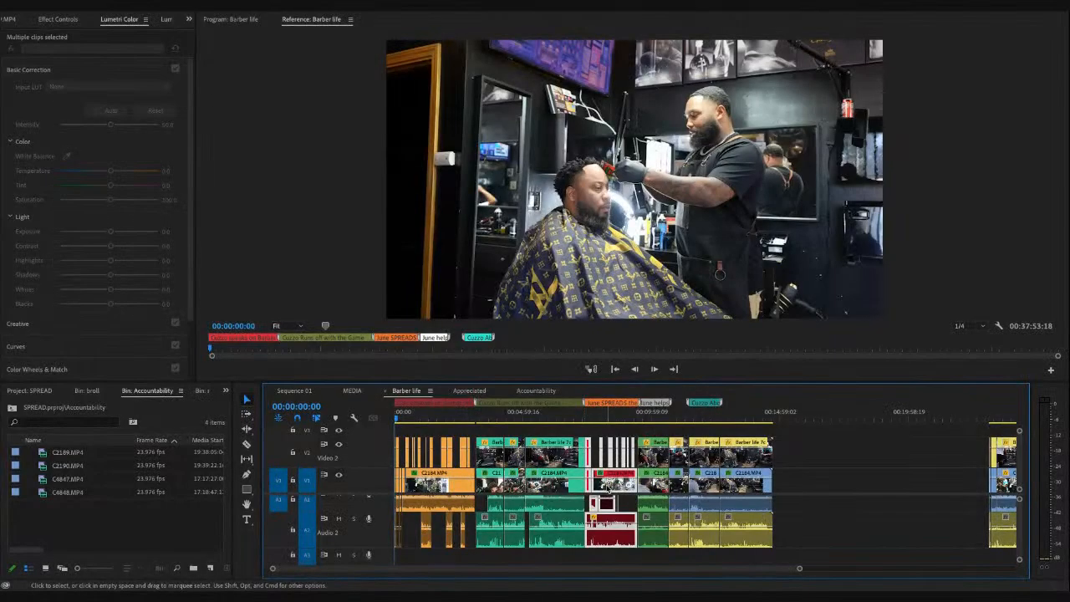
{"action": "left_click", "coordinate": [353, 391]}
- Look through the project's main bin and open the seq bin that holds the sequences
{"action": "left_click", "coordinate": [14, 407]}
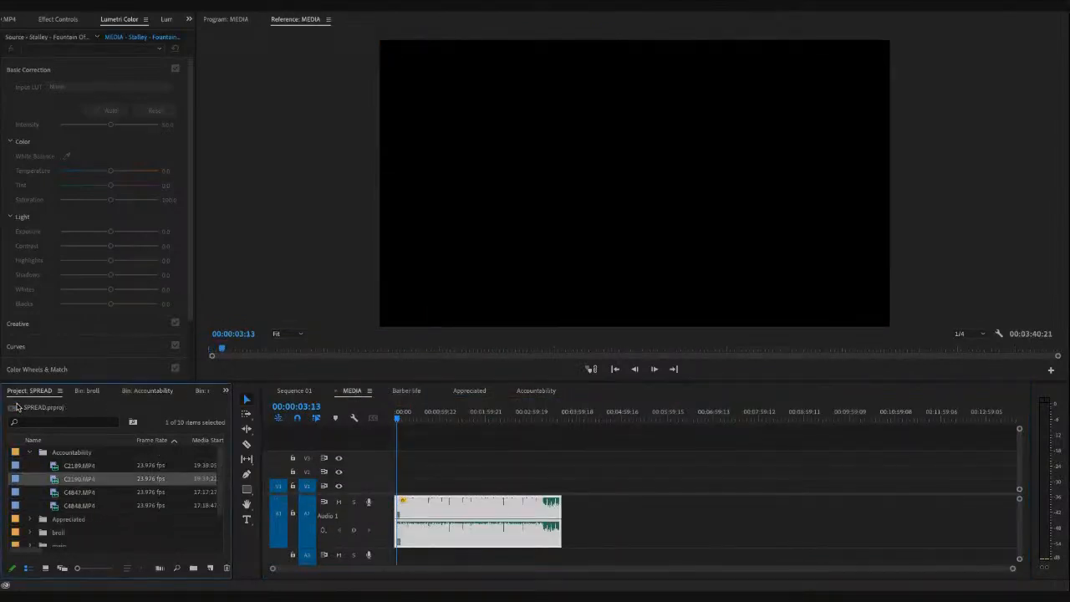
{"action": "left_click", "coordinate": [30, 453]}
{"action": "double_click", "coordinate": [60, 496]}
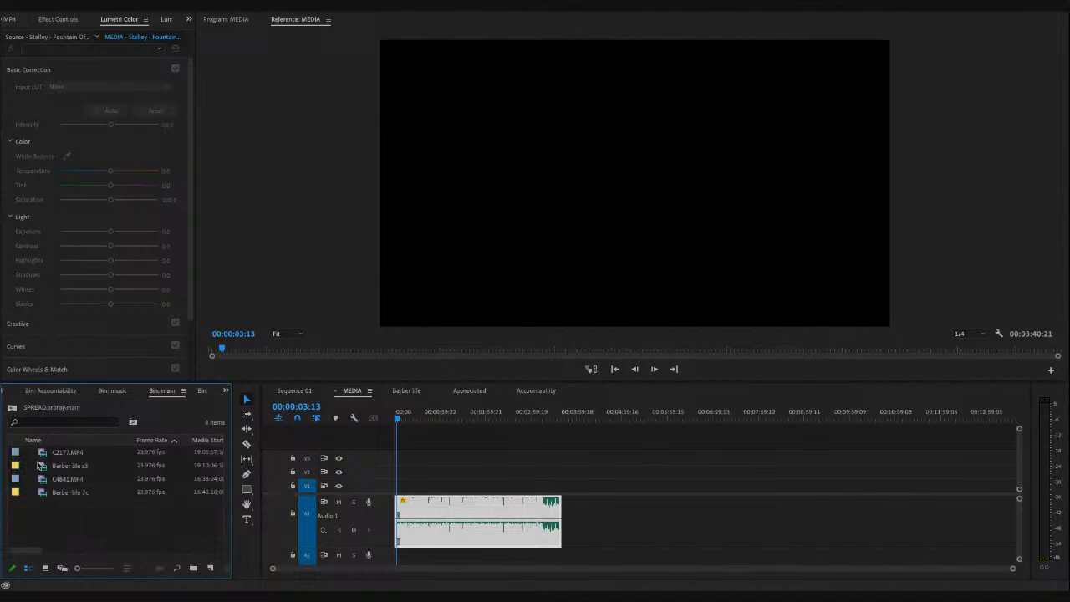
{"action": "left_click", "coordinate": [17, 407]}
{"action": "double_click", "coordinate": [60, 520]}
- Open Sequence 01 from the seq bin to check its contents
{"action": "left_click", "coordinate": [78, 492]}
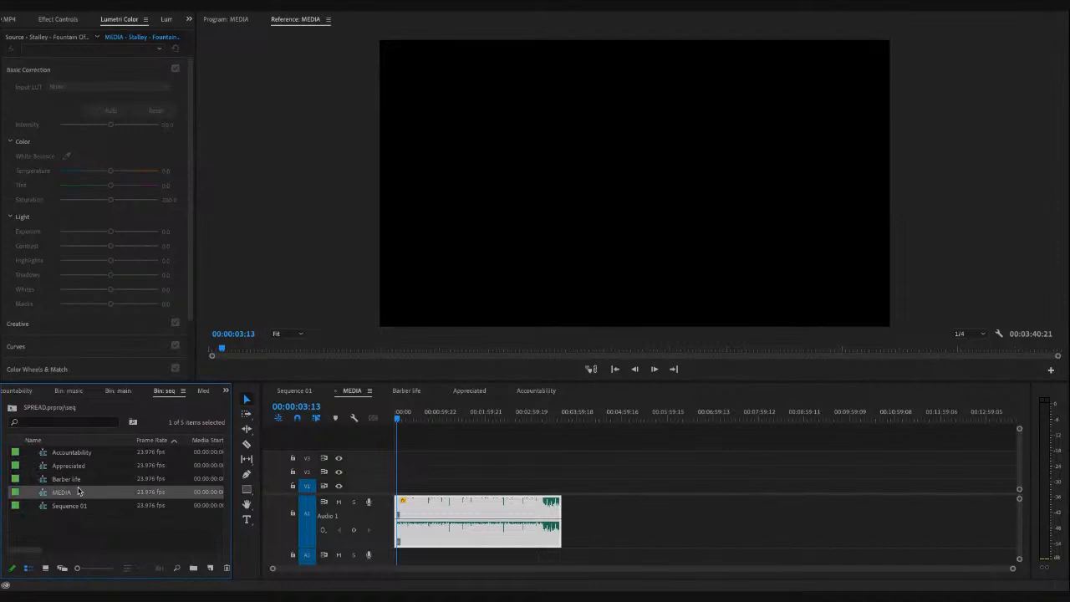
{"action": "left_click", "coordinate": [79, 491]}
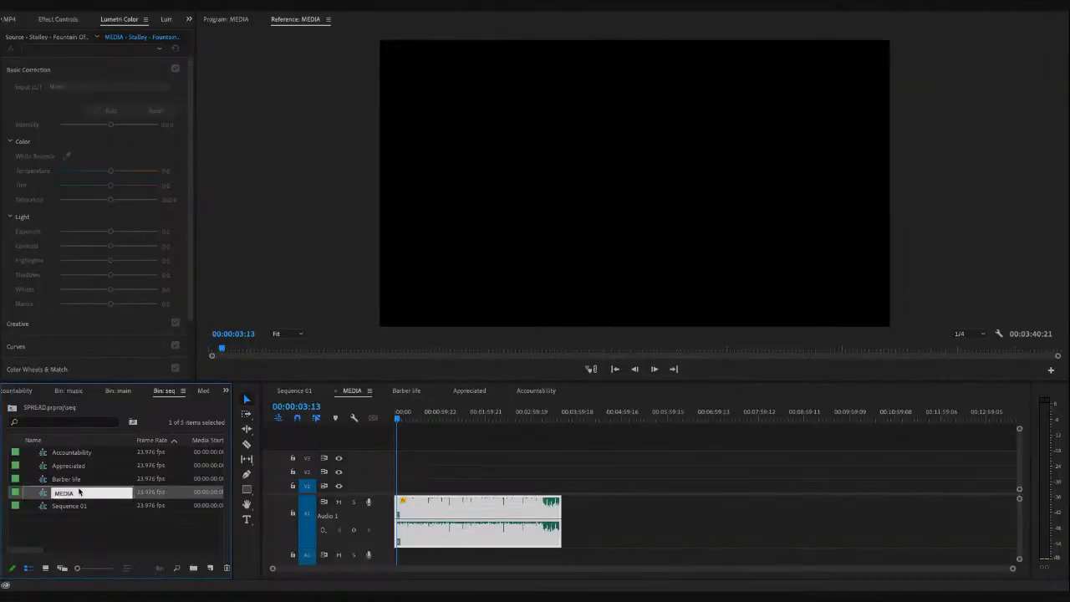
{"action": "key", "text": "Tab"}
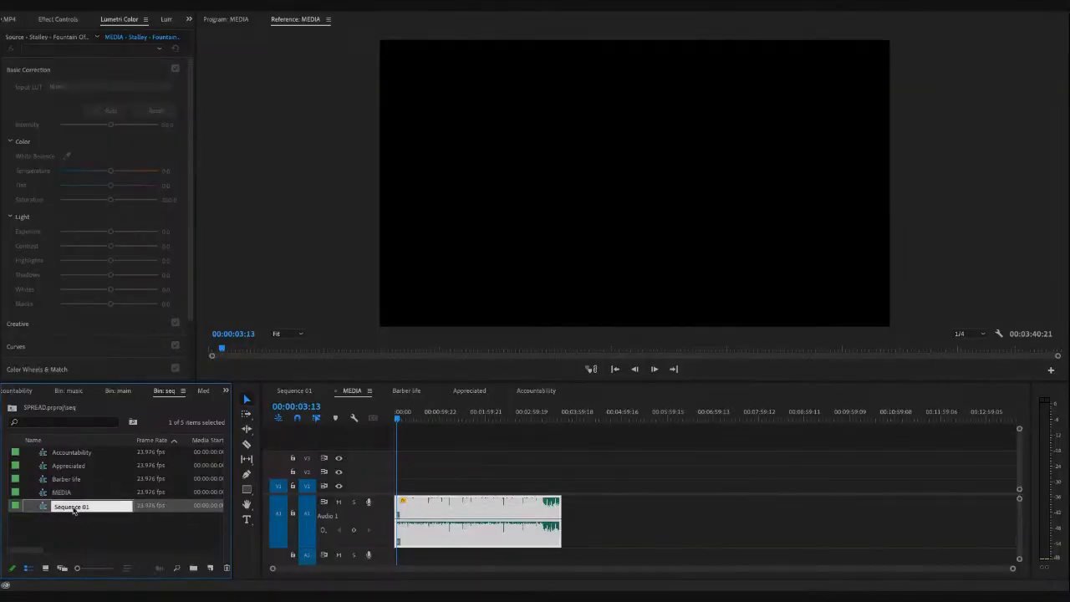
{"action": "left_click", "coordinate": [63, 522]}
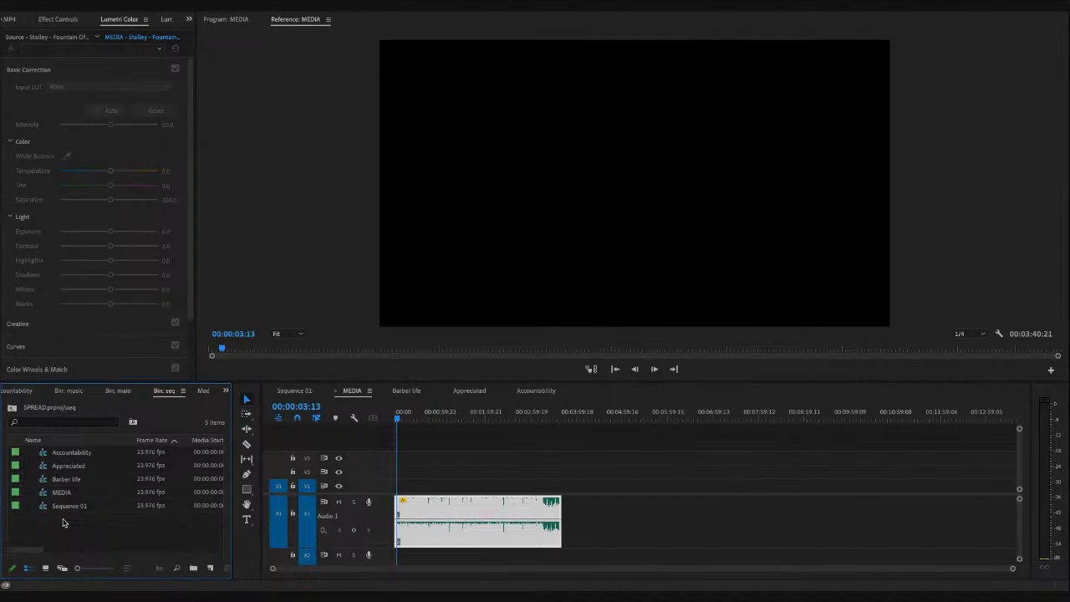
{"action": "double_click", "coordinate": [63, 505]}
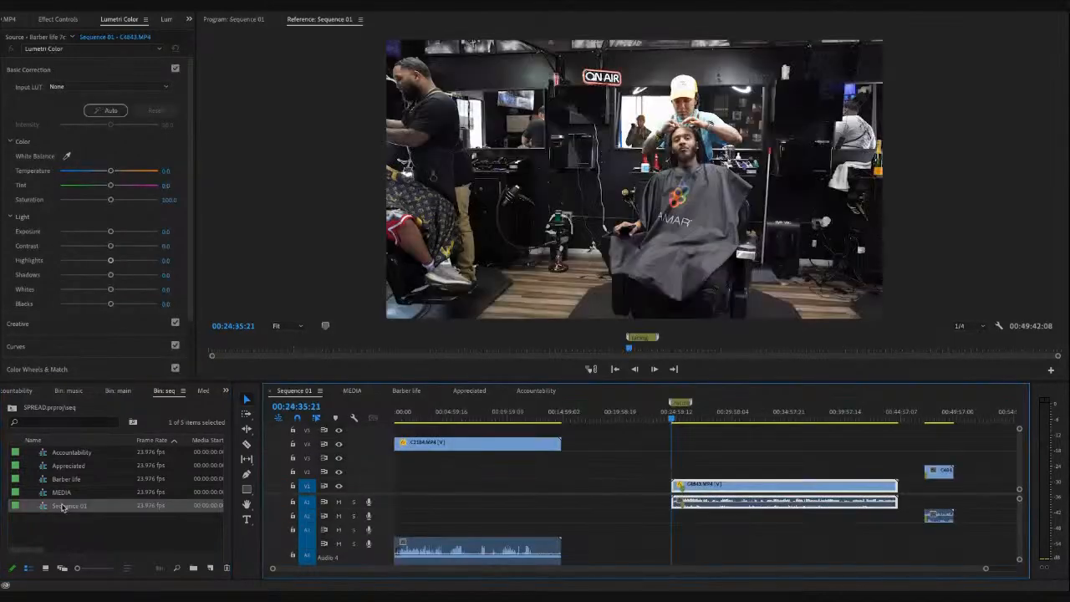
- Rename the MEDIA sequence as main
{"action": "left_click", "coordinate": [75, 493]}
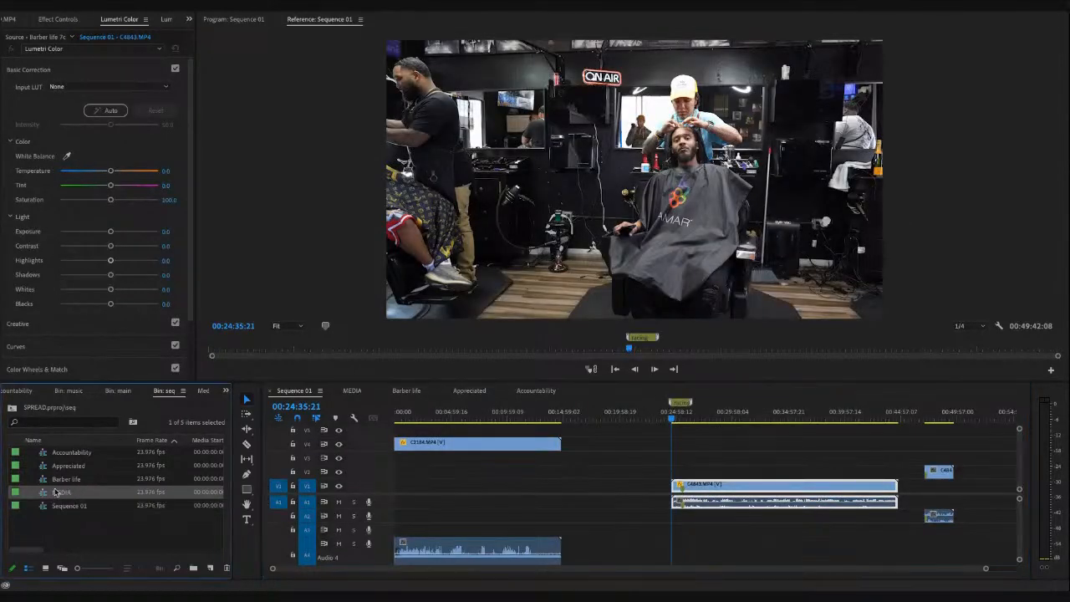
{"action": "left_click", "coordinate": [56, 493]}
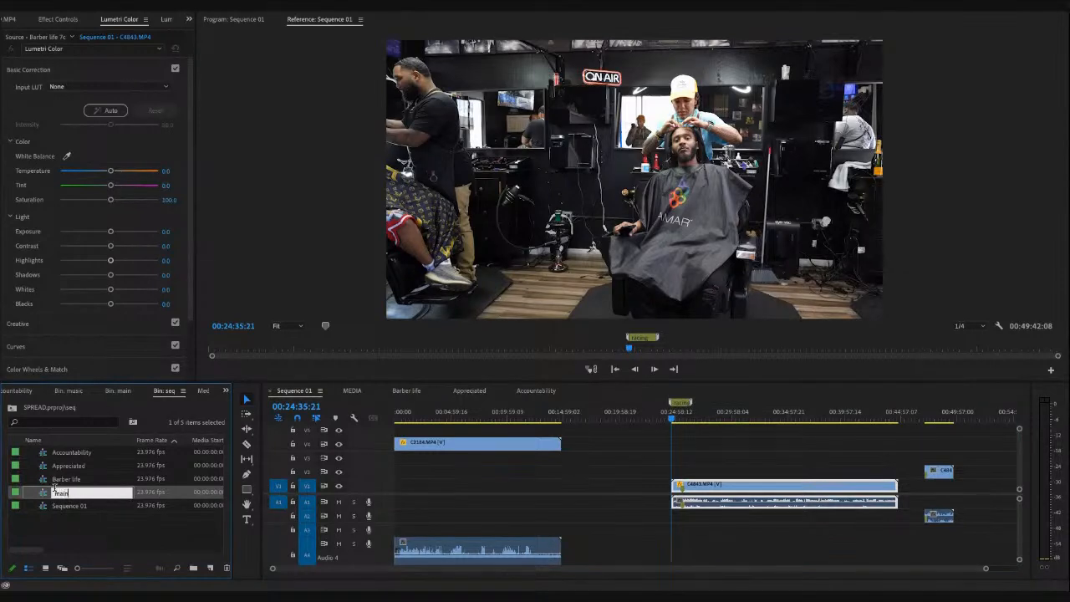
{"action": "left_click", "coordinate": [92, 528]}
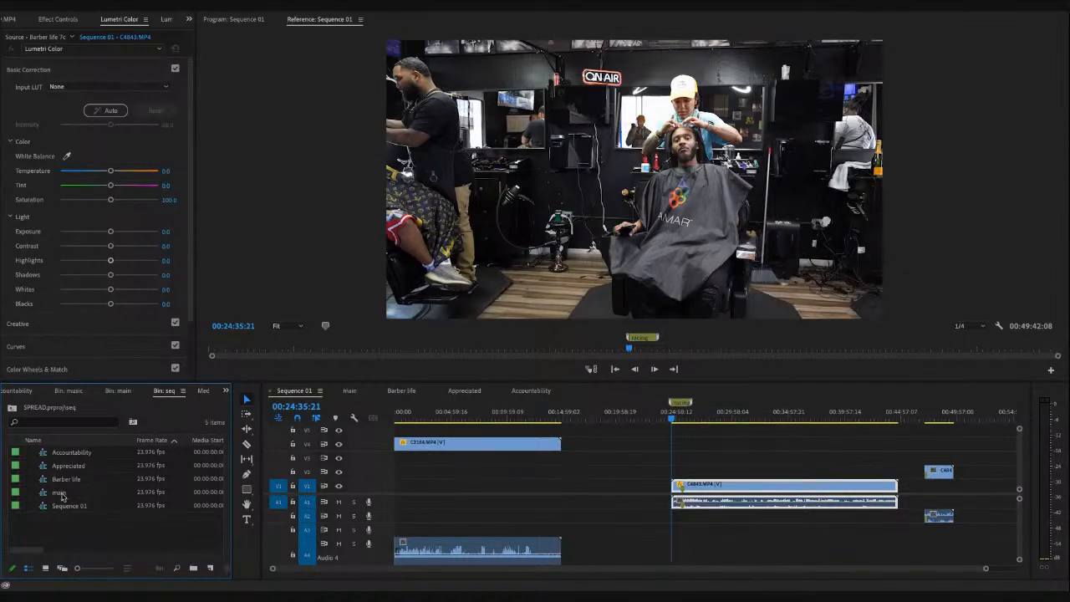
- Paste the red clips into the main sequence at about 00:04:23, after the music, and delete the pasted "June helps Cuzzo" marker
{"action": "left_click", "coordinate": [350, 391]}
{"action": "left_click", "coordinate": [597, 416]}
{"action": "key", "text": "ctrl+v"}
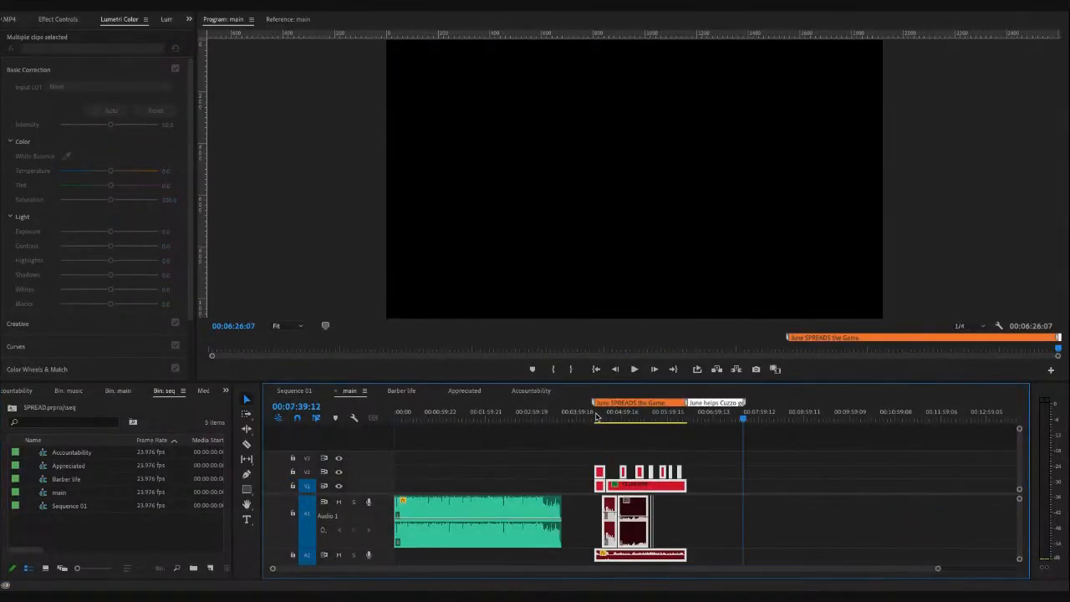
{"action": "left_click", "coordinate": [692, 422]}
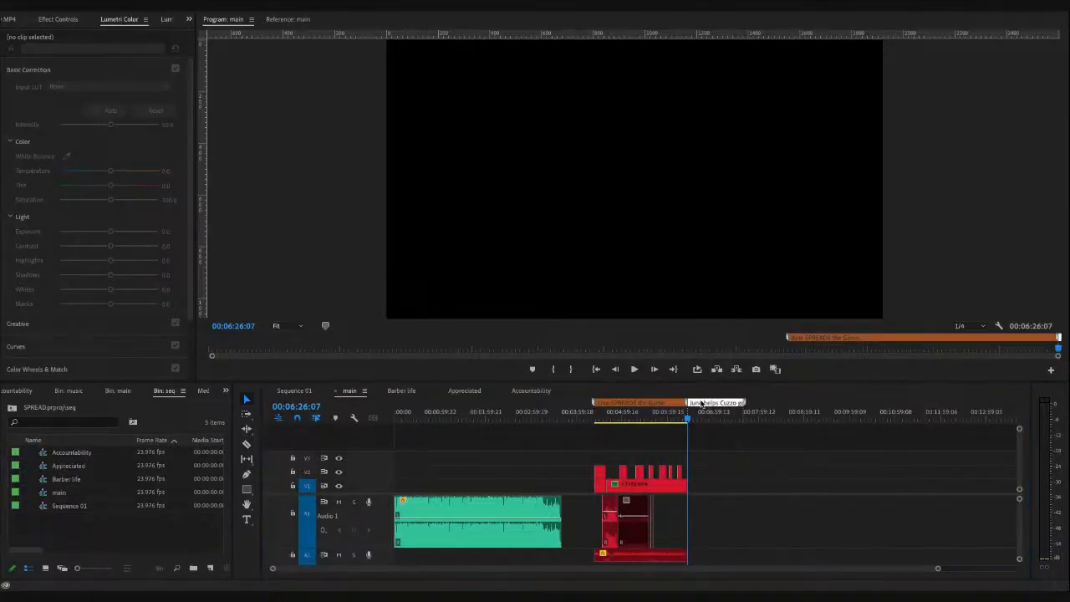
{"action": "left_click", "coordinate": [639, 197]}
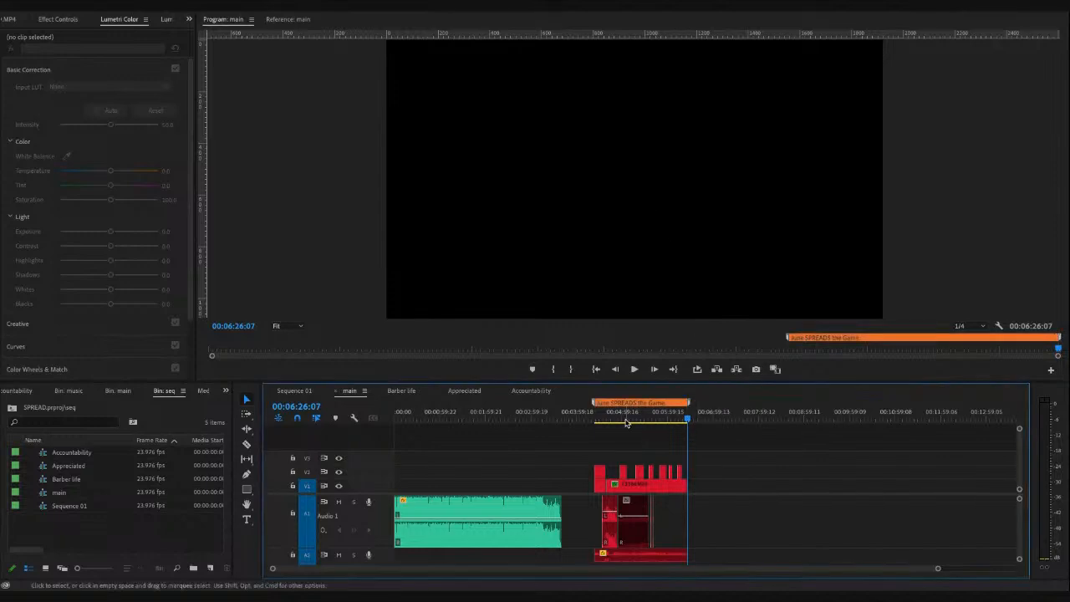
- Try moving the pasted red clips further along the main sequence and undo the move
{"action": "left_click", "coordinate": [617, 487]}
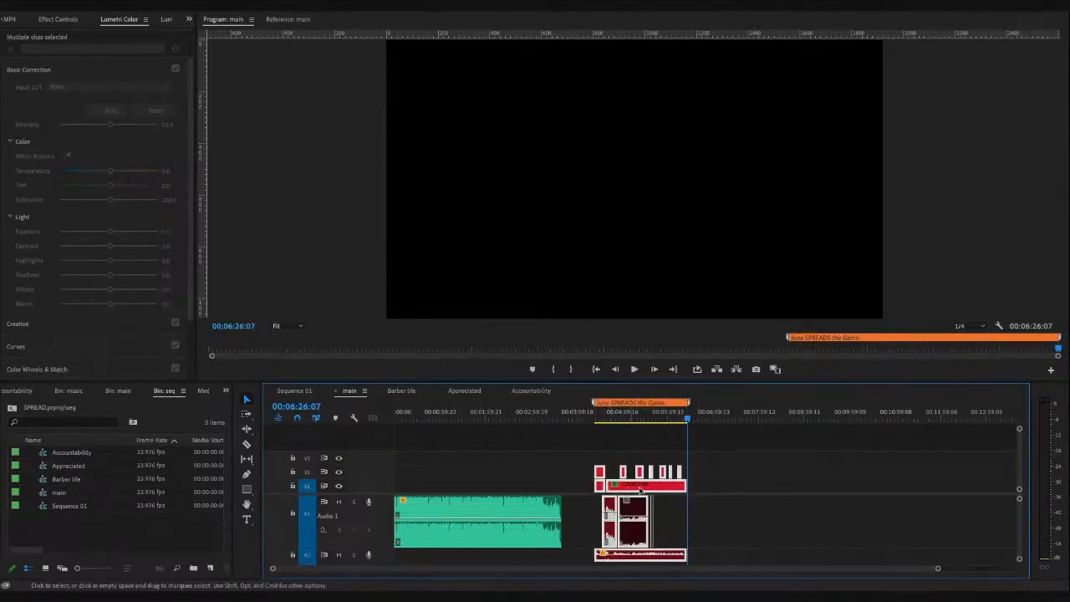
{"action": "left_click_drag", "start_coordinate": [629, 491], "coordinate": [741, 491]}
{"action": "key", "text": "super+z"}
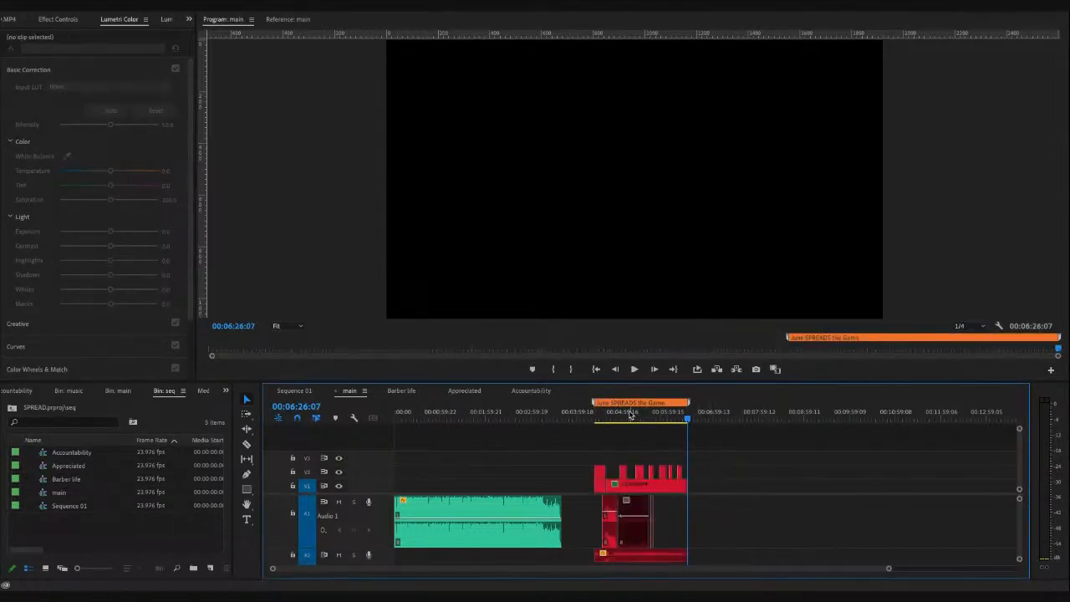
- Play back the pasted red clips in the main sequence from their start and go to the music clip
{"action": "left_click", "coordinate": [595, 419]}
{"action": "key", "text": "space"}
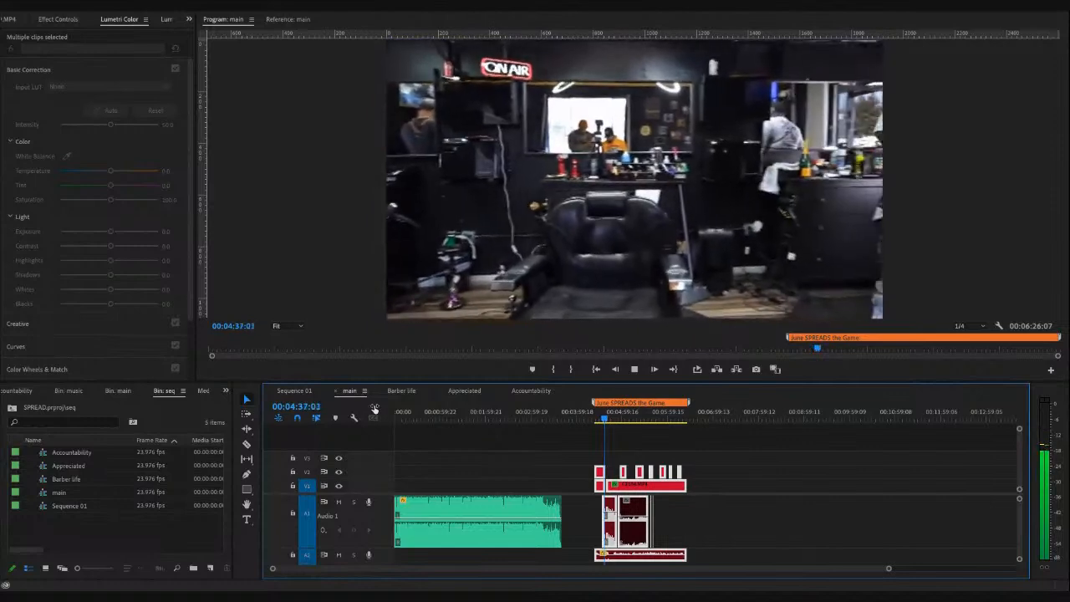
{"action": "key", "text": "space"}
{"action": "key", "text": "shift+4"}
{"action": "left_click", "coordinate": [428, 415]}
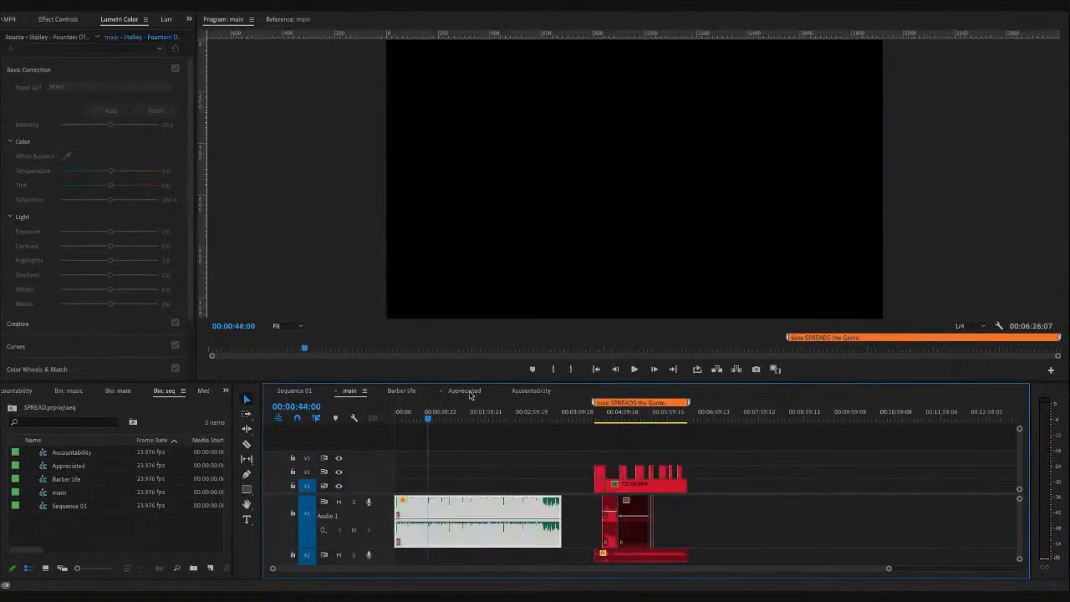
{"action": "left_click", "coordinate": [448, 419]}
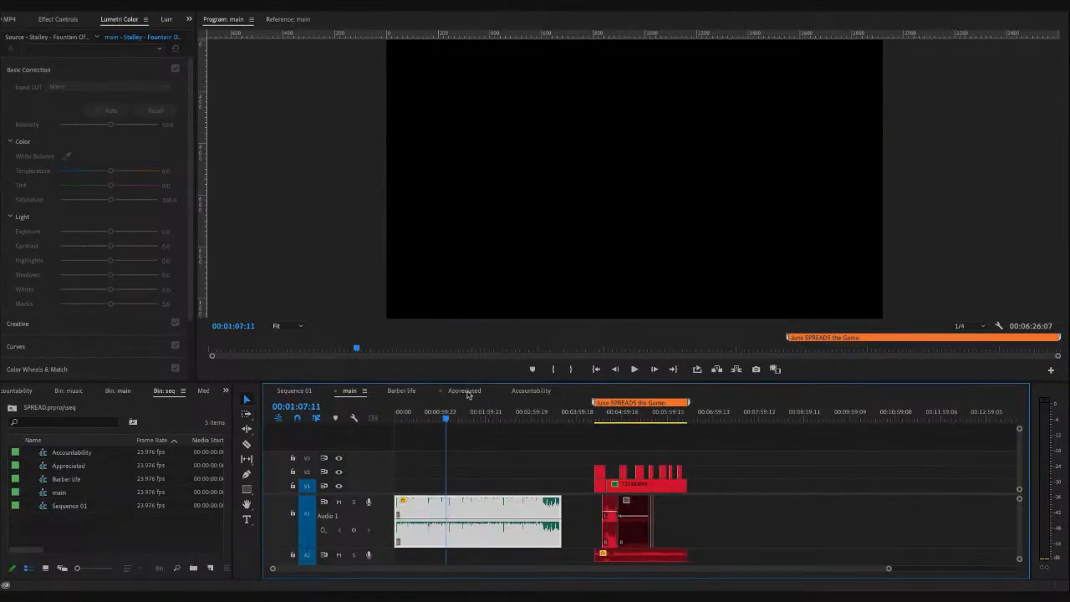
- Open the Appreciated sequence and look over its whole edit, ending at its start
{"action": "left_click", "coordinate": [465, 391]}
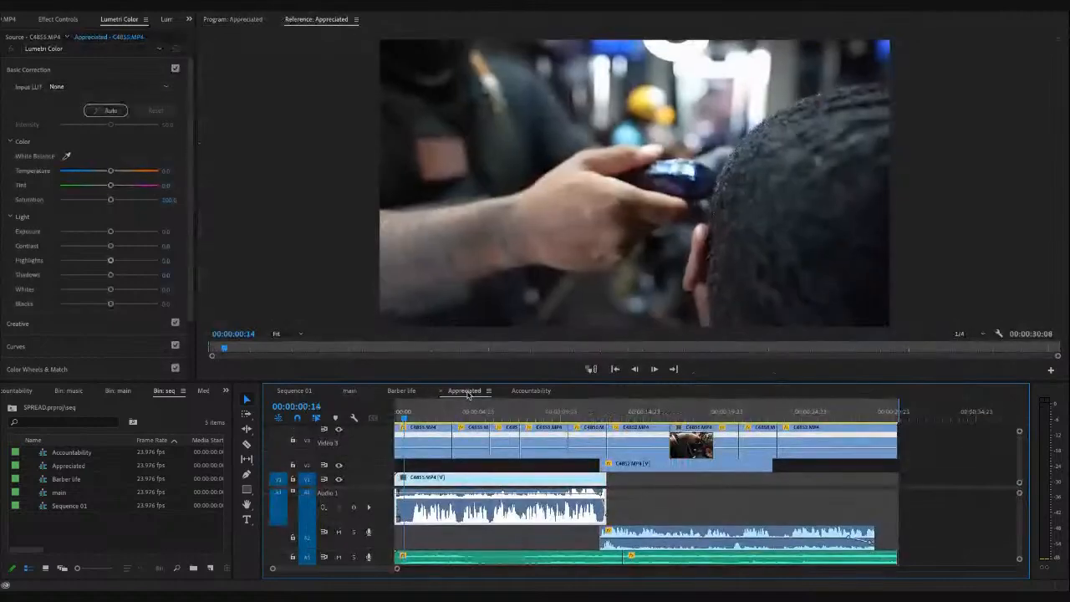
{"action": "left_click", "coordinate": [511, 418]}
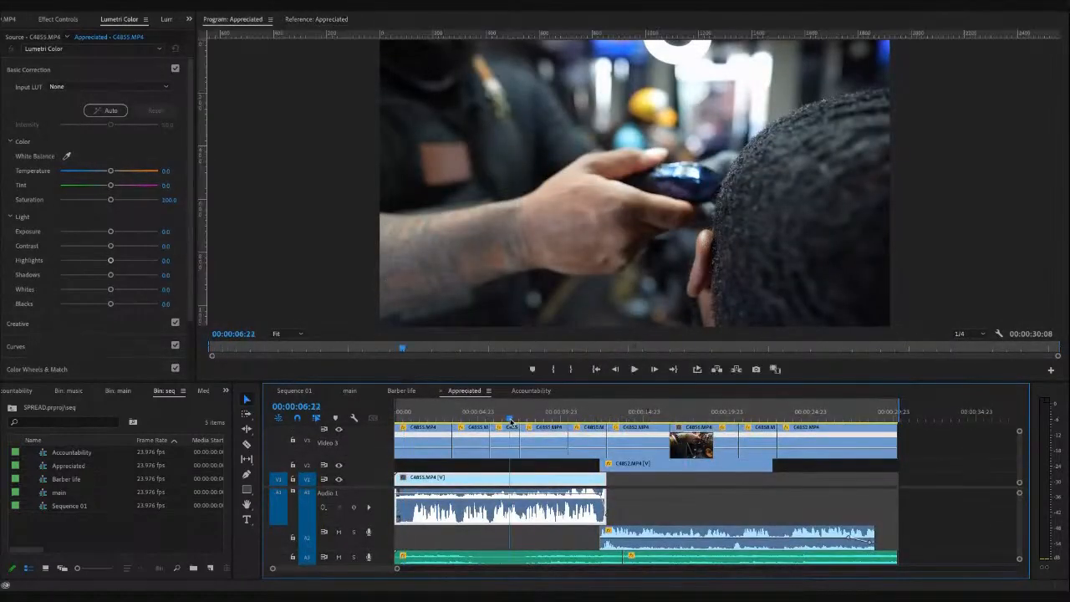
{"action": "key", "text": "minus"}
{"action": "key", "text": "minus"}
{"action": "key", "text": "minus"}
{"action": "left_click_drag", "start_coordinate": [437, 417], "coordinate": [395, 411]}
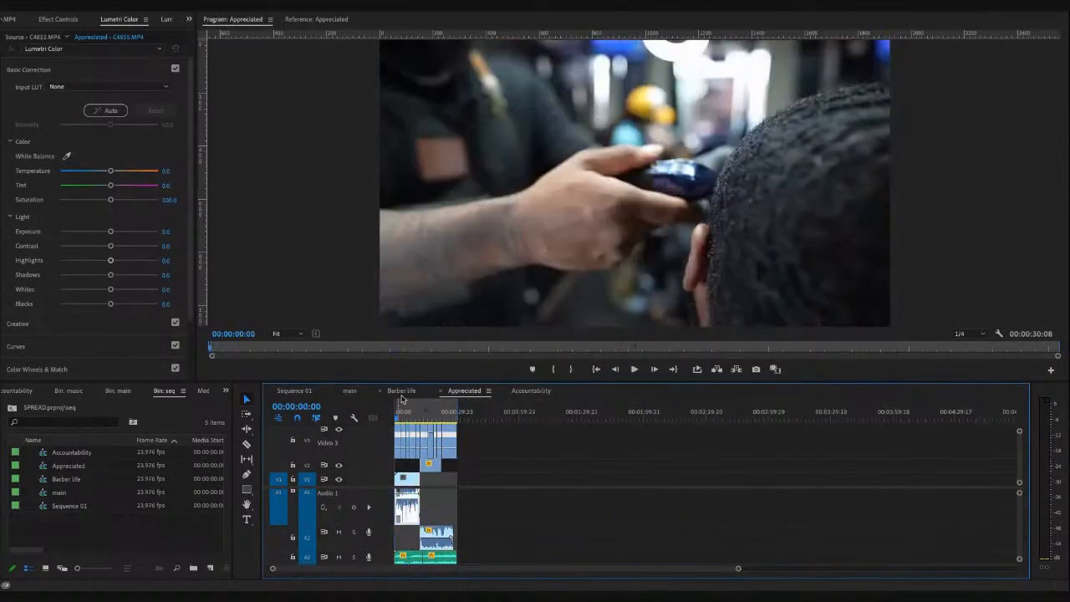
- Select all the orange clips of the first section in the Barber life sequence for copying
{"action": "left_click", "coordinate": [402, 391]}
{"action": "left_click_drag", "start_coordinate": [471, 436], "coordinate": [421, 490]}
{"action": "left_click", "coordinate": [438, 430]}
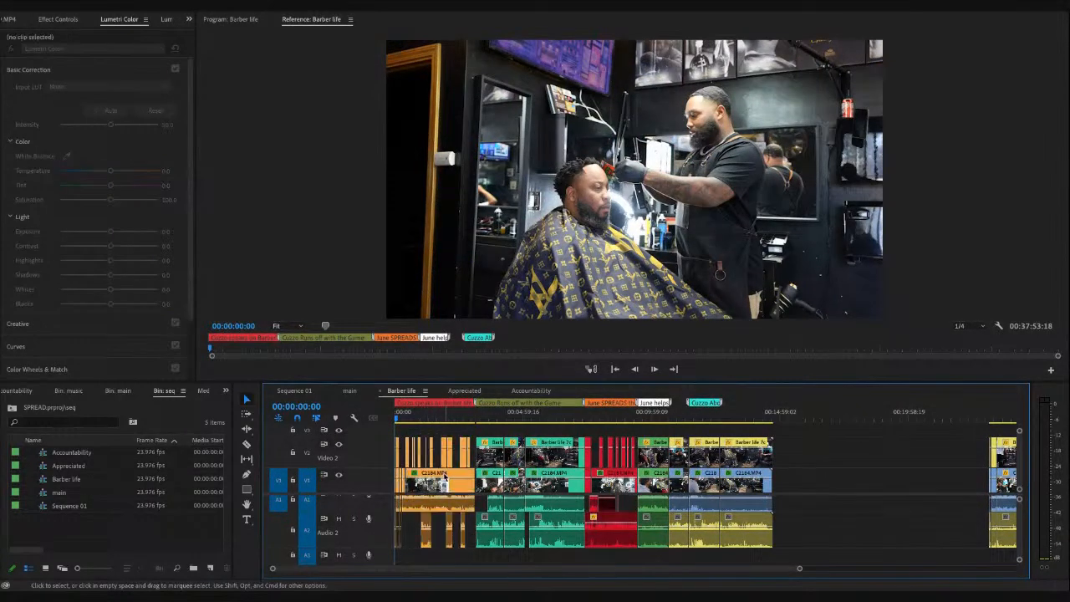
{"action": "left_click_drag", "start_coordinate": [473, 430], "coordinate": [418, 535]}
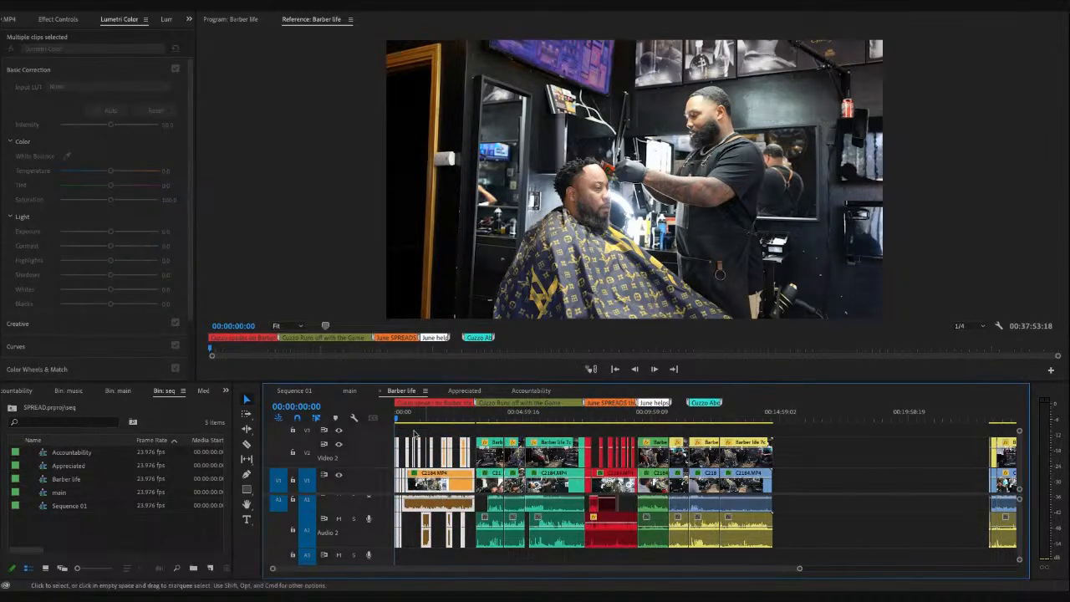
- Place main last among the open sequences and move its red clips and "June SPREADS the Game" marker to about 00:14:53
{"action": "left_click", "coordinate": [350, 391]}
{"action": "left_click_drag", "start_coordinate": [352, 396], "coordinate": [548, 393]}
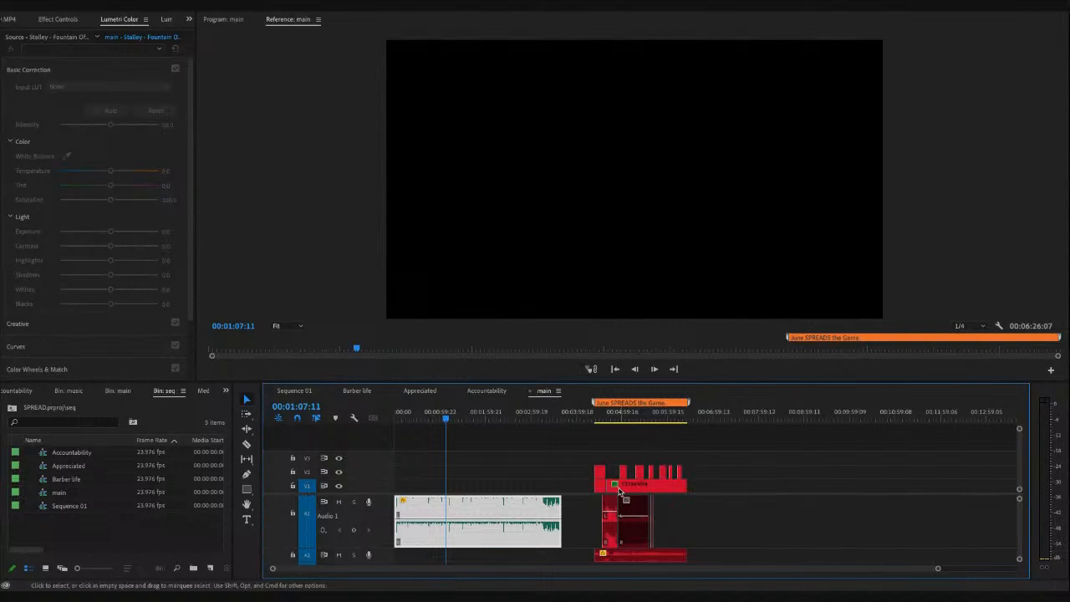
{"action": "key", "text": "super+a"}
{"action": "left_click_drag", "start_coordinate": [633, 490], "coordinate": [897, 492]}
{"action": "mouse_move", "coordinate": [634, 405]}
{"action": "left_mouse_down"}
{"action": "mouse_move", "coordinate": [954, 415]}
{"action": "mouse_move", "coordinate": [893, 415]}
{"action": "left_mouse_up"}
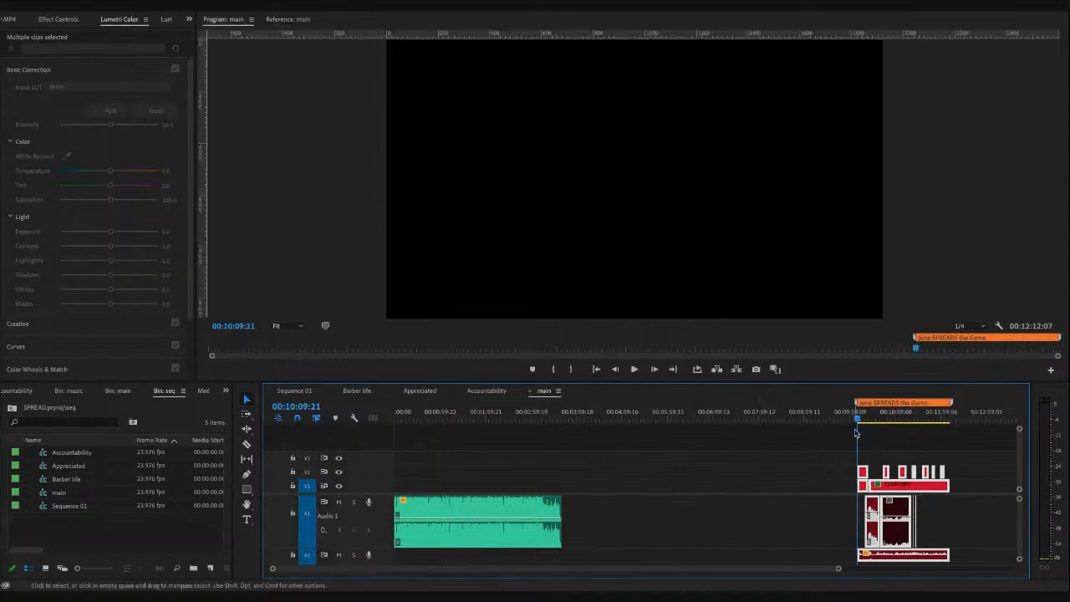
{"action": "left_click", "coordinate": [596, 421]}
{"action": "key", "text": "minus"}
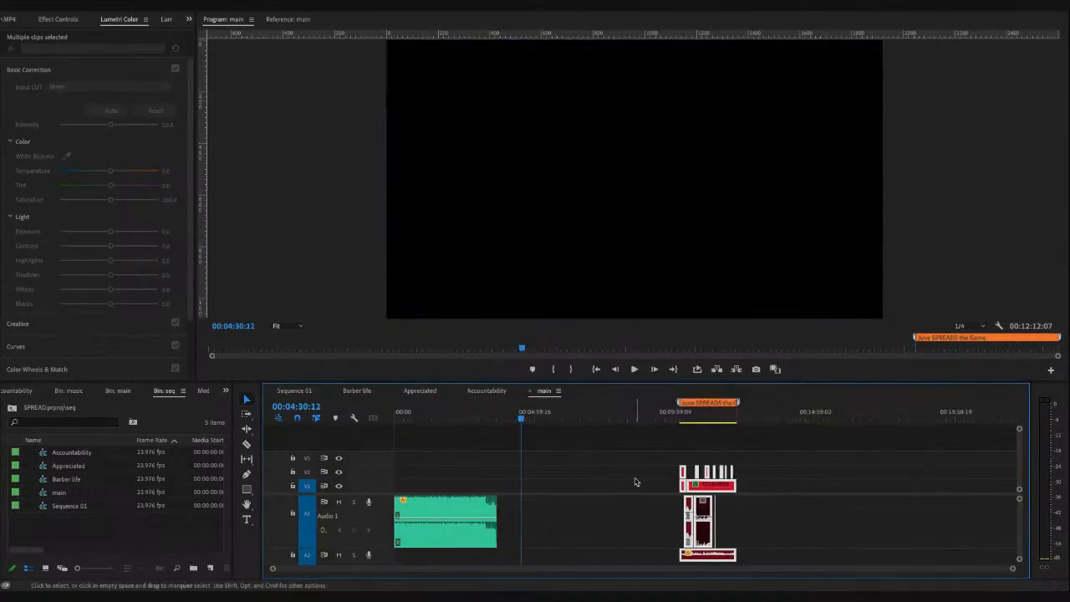
{"action": "left_click_drag", "start_coordinate": [709, 493], "coordinate": [840, 493]}
{"action": "left_click_drag", "start_coordinate": [699, 407], "coordinate": [823, 410]}
- Listen to the start of the music and paste the orange Barber life clips into main at 00:05:29:16, after the music
{"action": "mouse_move", "coordinate": [410, 418]}
{"action": "left_mouse_down"}
{"action": "mouse_move", "coordinate": [399, 449]}
{"action": "mouse_move", "coordinate": [377, 453]}
{"action": "left_mouse_up"}
{"action": "key", "text": "space"}
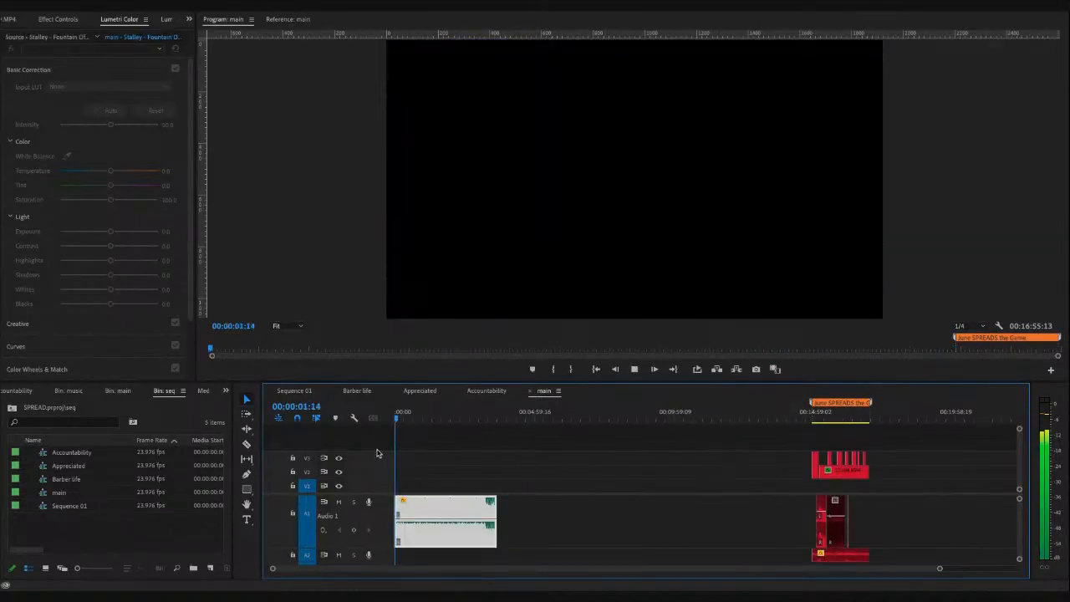
{"action": "key", "text": "space"}
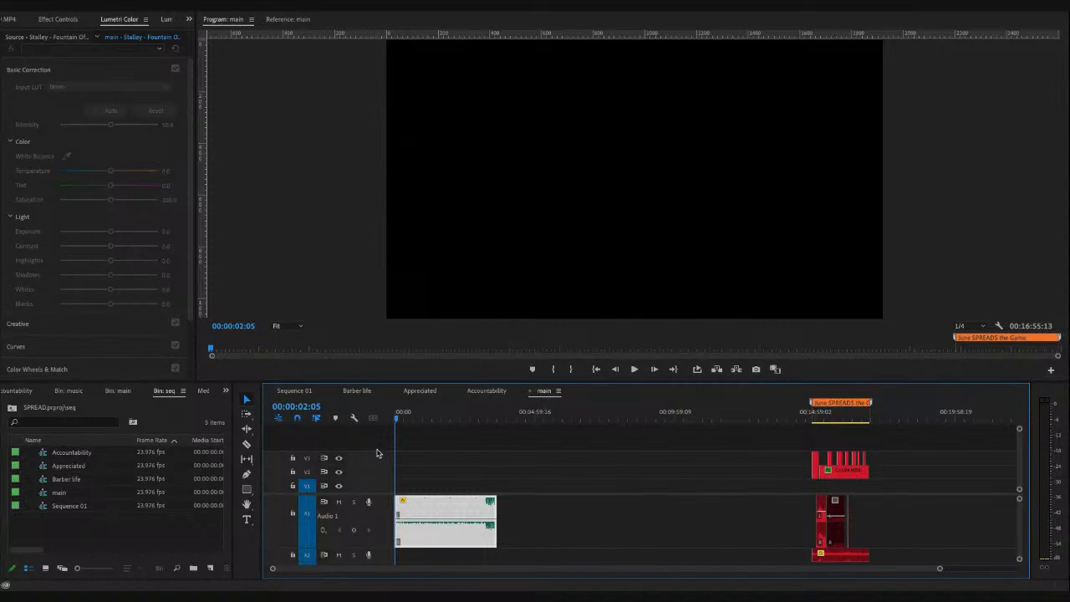
{"action": "left_click", "coordinate": [549, 416]}
{"action": "key", "text": "ctrl+v"}
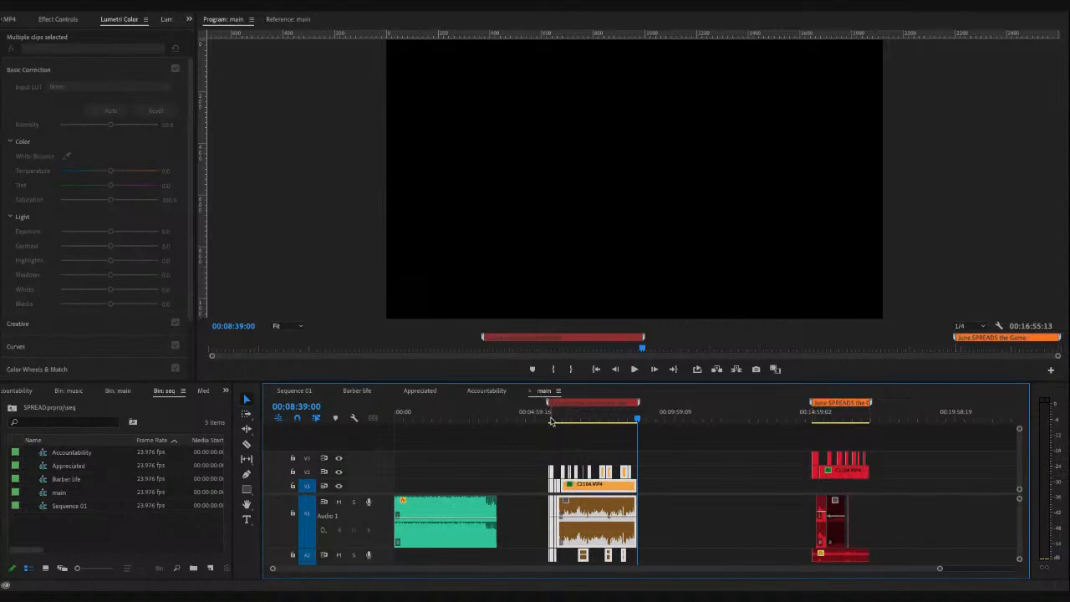
- Play back the pasted orange section in the main sequence from its start
{"action": "left_click", "coordinate": [549, 418]}
{"action": "key", "text": "="}
{"action": "key", "text": "="}
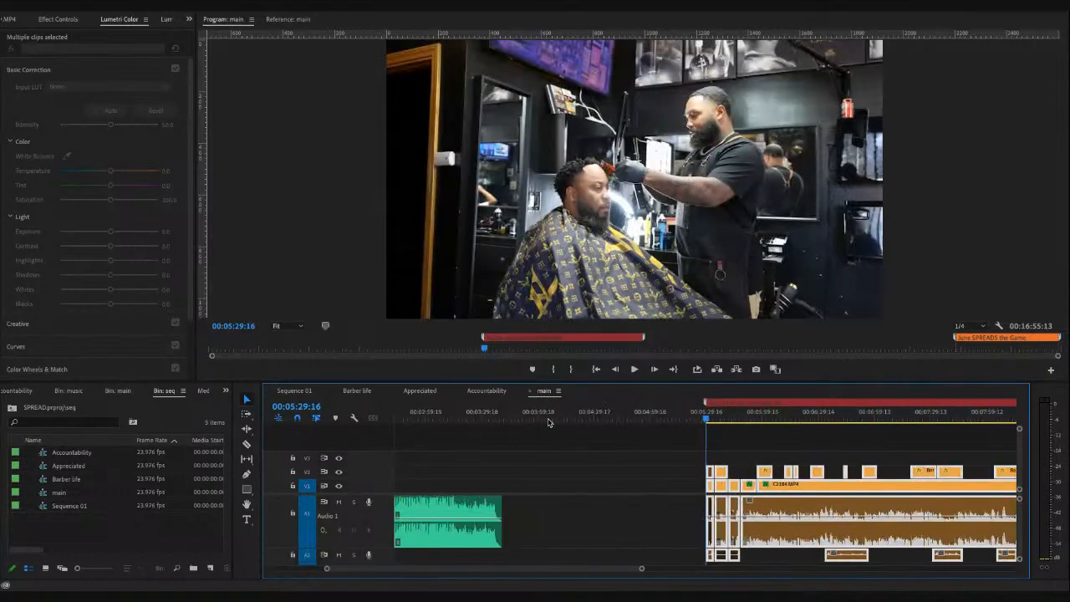
{"action": "key", "text": "space"}
{"action": "key", "text": "-"}
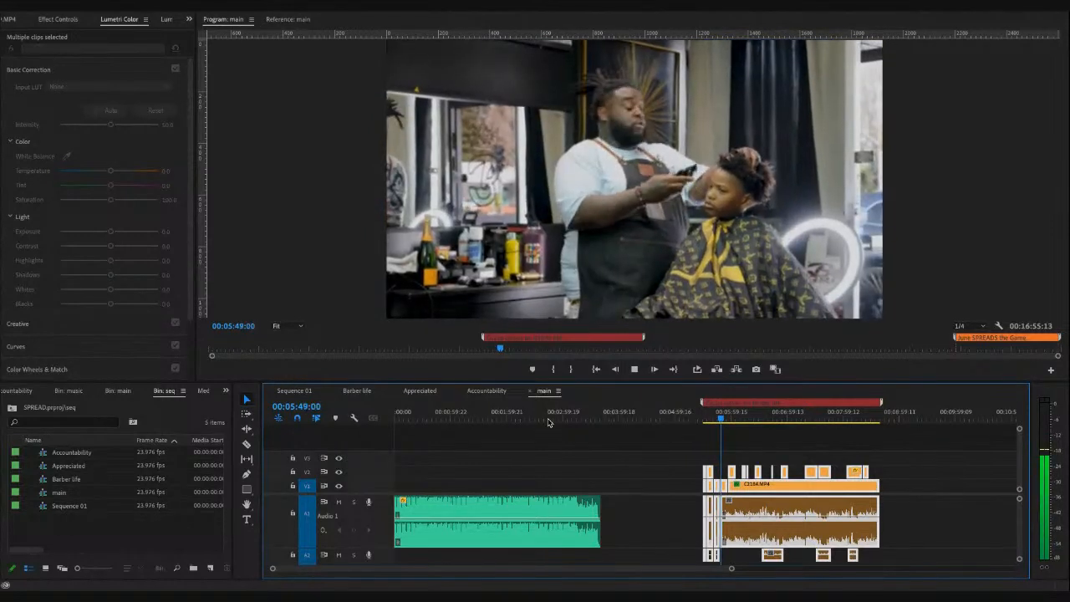
{"action": "key", "text": "minus"}
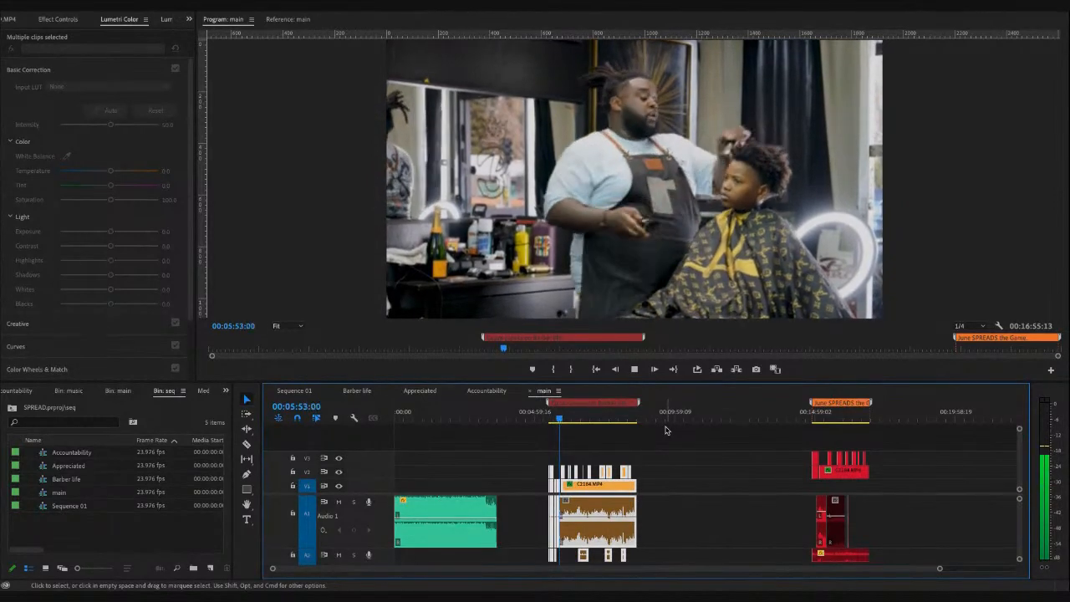
{"action": "key", "text": "space"}
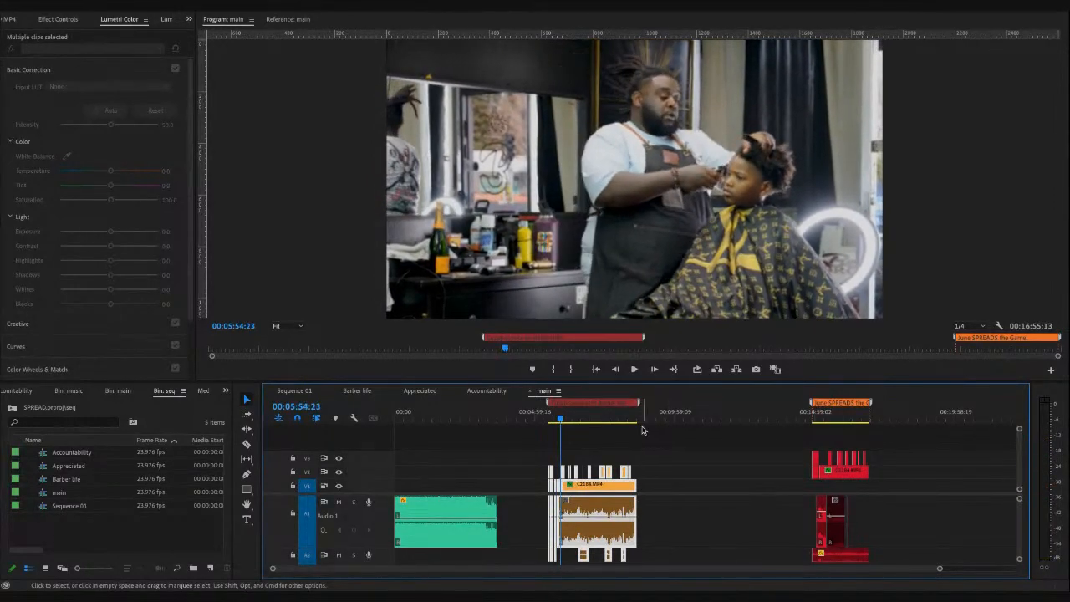
- Try to select the clips on all tracks of the Appreciated sequence with a marquee
{"action": "left_click", "coordinate": [420, 391]}
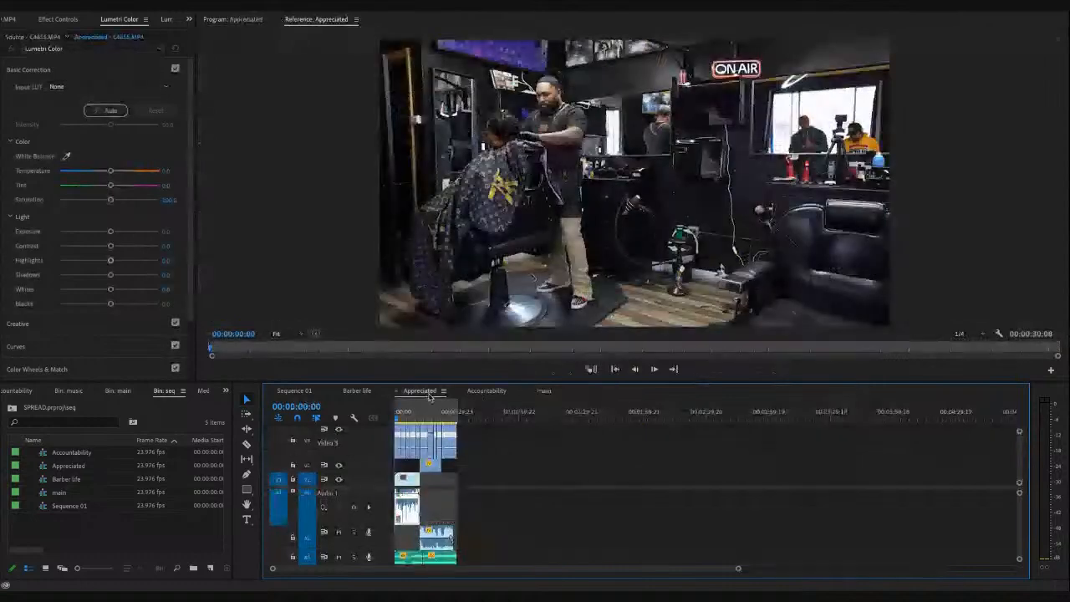
{"action": "left_click_drag", "start_coordinate": [512, 433], "coordinate": [395, 562]}
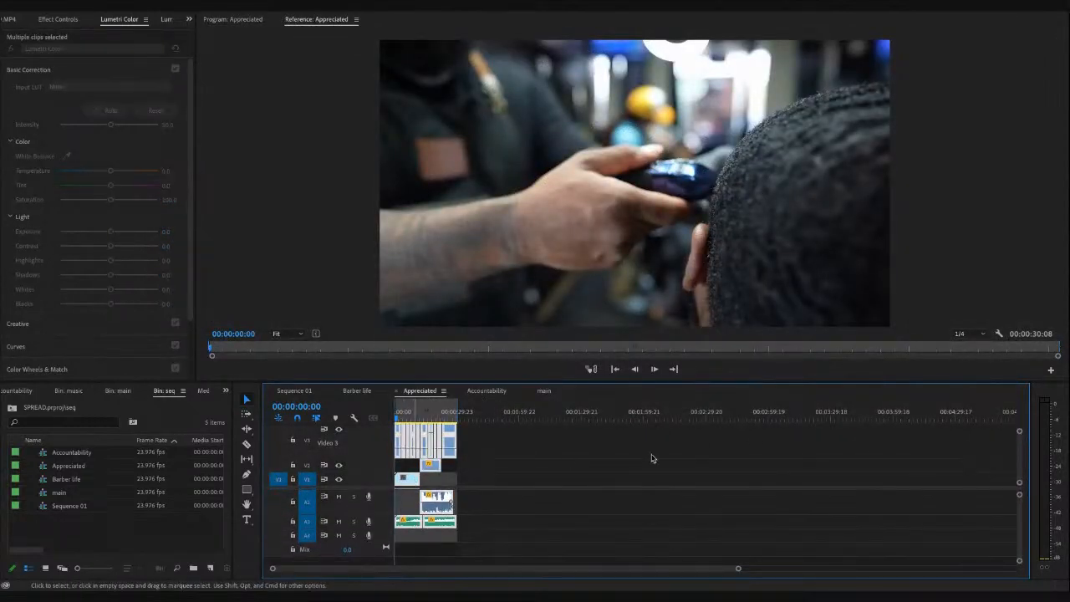
{"action": "left_click", "coordinate": [536, 467]}
{"action": "left_click", "coordinate": [412, 481]}
{"action": "scroll", "coordinate": [517, 480], "scroll_direction": "up", "scroll_amount": 3}
{"action": "scroll", "coordinate": [517, 480], "scroll_direction": "down", "scroll_amount": 3}
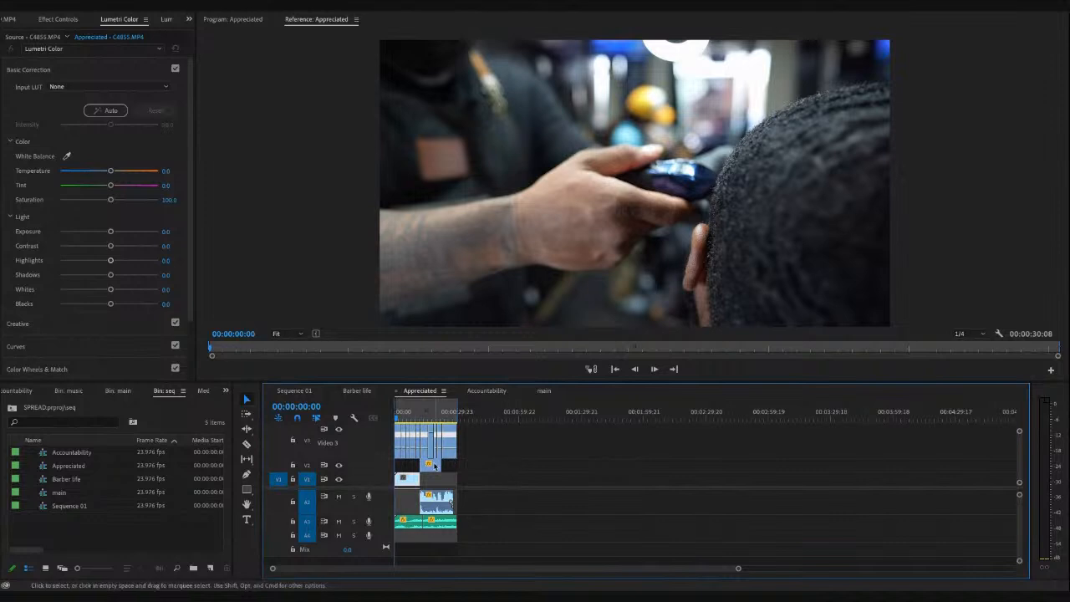
{"action": "left_click_drag", "start_coordinate": [506, 416], "coordinate": [395, 535]}
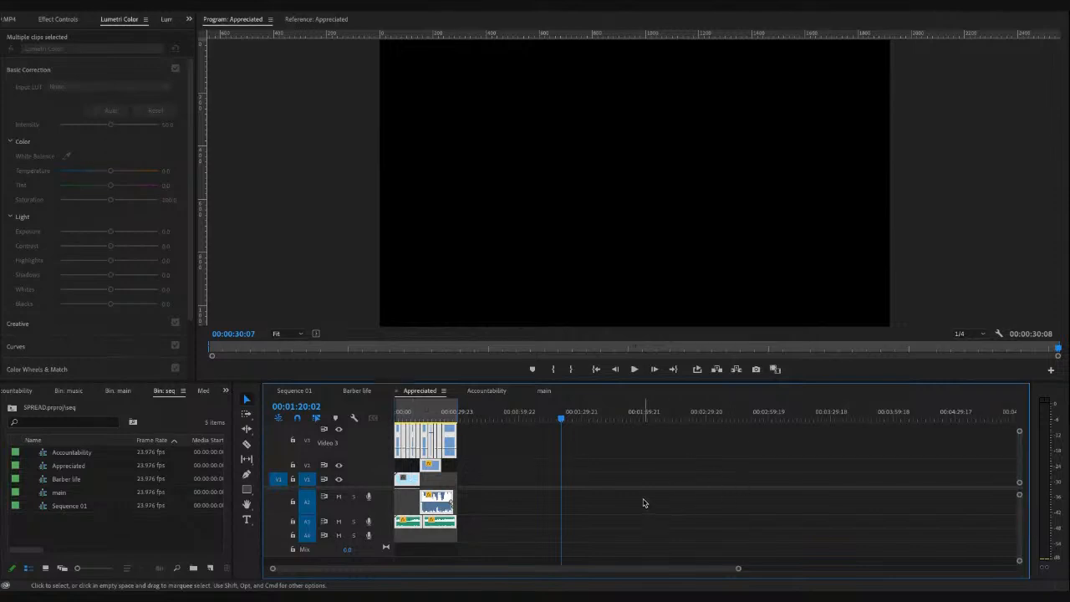
- Enlarge the Appreciated timeline to check all its tracks, restore the layout and select every clip in the sequence
{"action": "key", "text": "grave"}
{"action": "left_click_drag", "start_coordinate": [222, 375], "coordinate": [134, 214]}
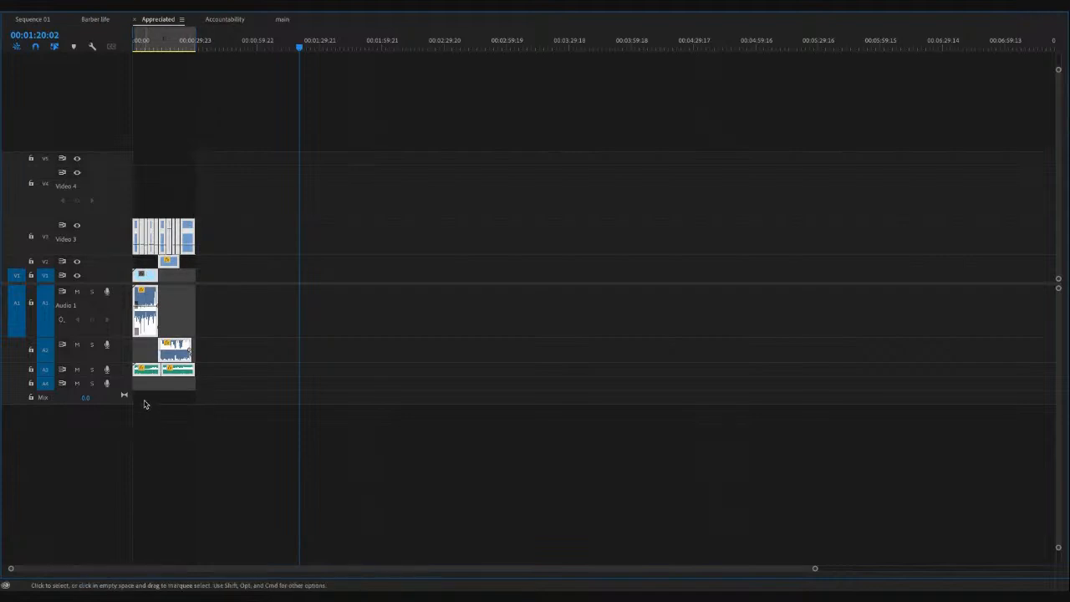
{"action": "left_click", "coordinate": [206, 461]}
{"action": "key", "text": "grave"}
{"action": "key", "text": "grave"}
{"action": "key", "text": "grave"}
{"action": "key", "text": "grave"}
{"action": "key", "text": "grave"}
{"action": "key", "text": "grave"}
{"action": "key", "text": "grave"}
{"action": "left_click", "coordinate": [432, 442]}
{"action": "key", "text": "super+a"}
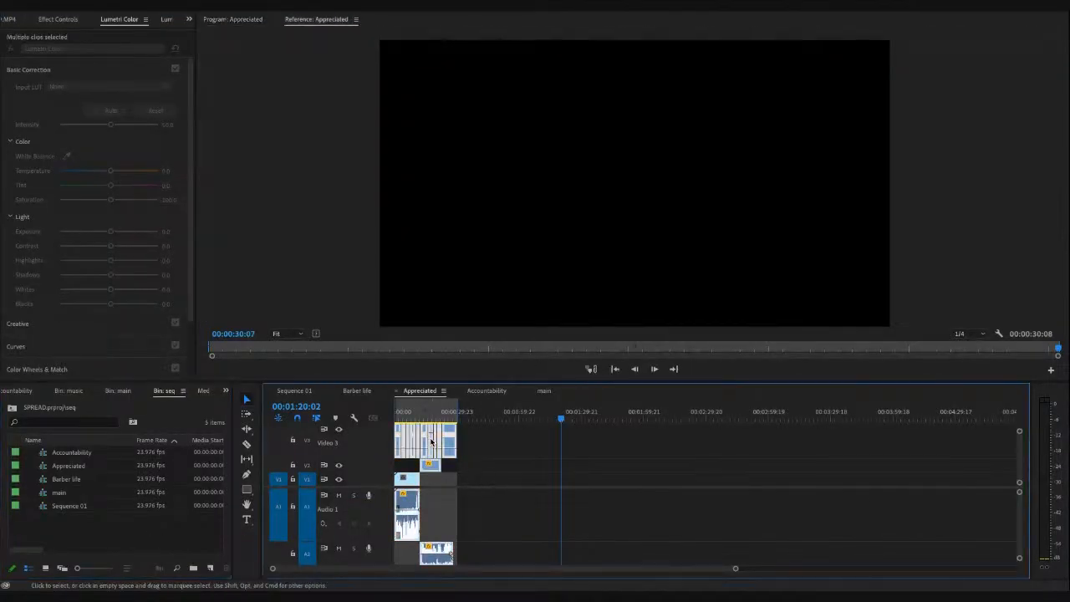
- Glance at the Accountability sequence, return to main and play the music from the beginning
{"action": "left_click", "coordinate": [487, 390]}
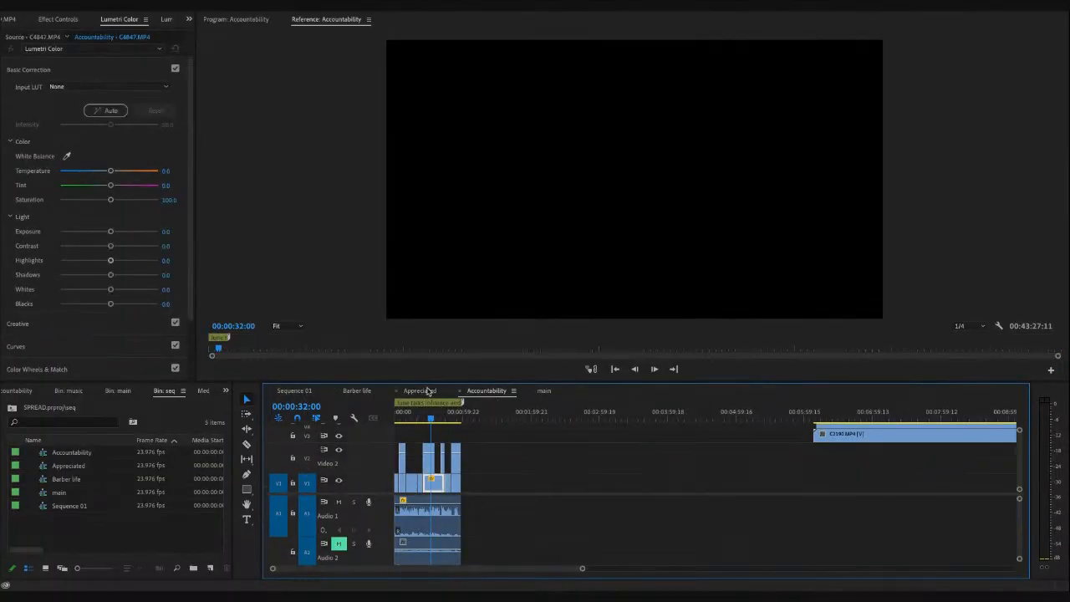
{"action": "left_click", "coordinate": [545, 391]}
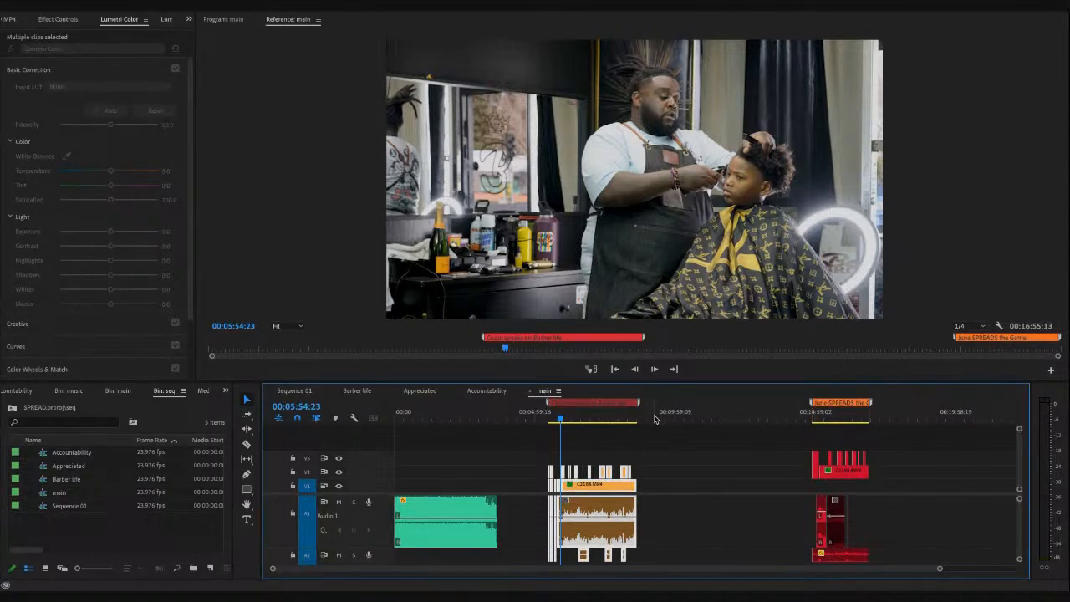
{"action": "left_click_drag", "start_coordinate": [405, 415], "coordinate": [360, 418]}
{"action": "key", "text": "space"}
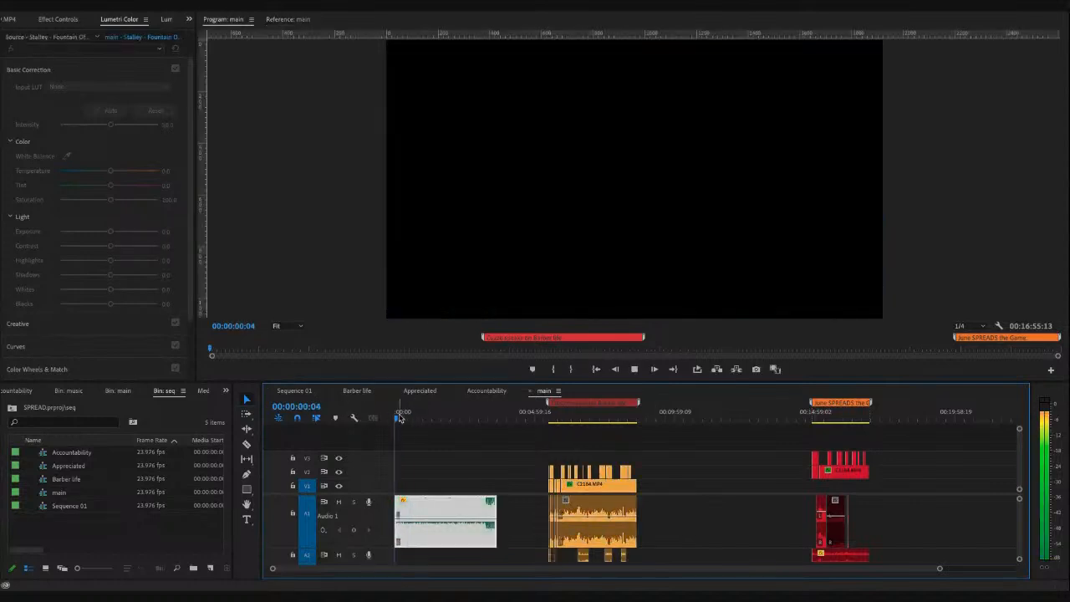
{"action": "key", "text": "="}
{"action": "key", "text": "="}
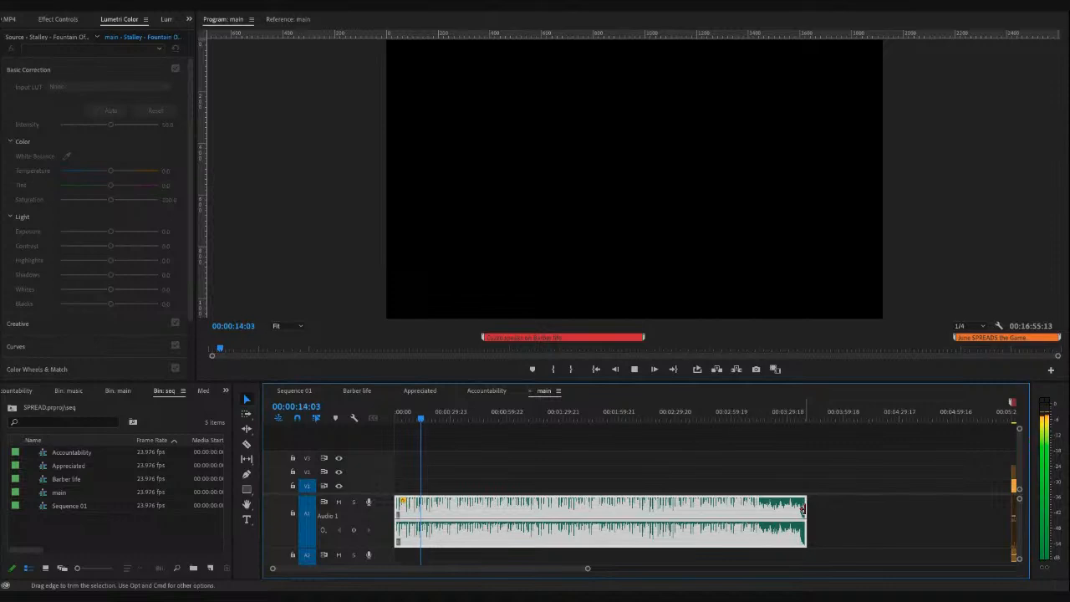
{"action": "key", "text": "space"}
{"action": "key", "text": "space"}
{"action": "left_click_drag", "start_coordinate": [421, 410], "coordinate": [291, 418]}
{"action": "key", "text": "space"}
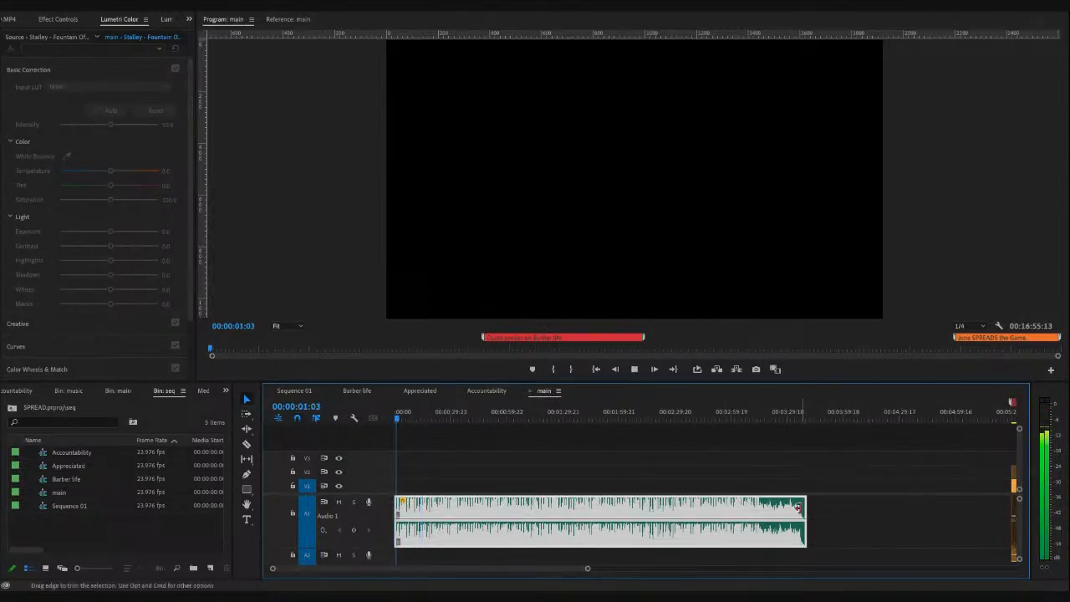
- Trim the end of the music clip in the main sequence back to 00:00:10:18
{"action": "left_click_drag", "start_coordinate": [802, 509], "coordinate": [411, 512]}
{"action": "key", "text": "="}
{"action": "key", "text": "="}
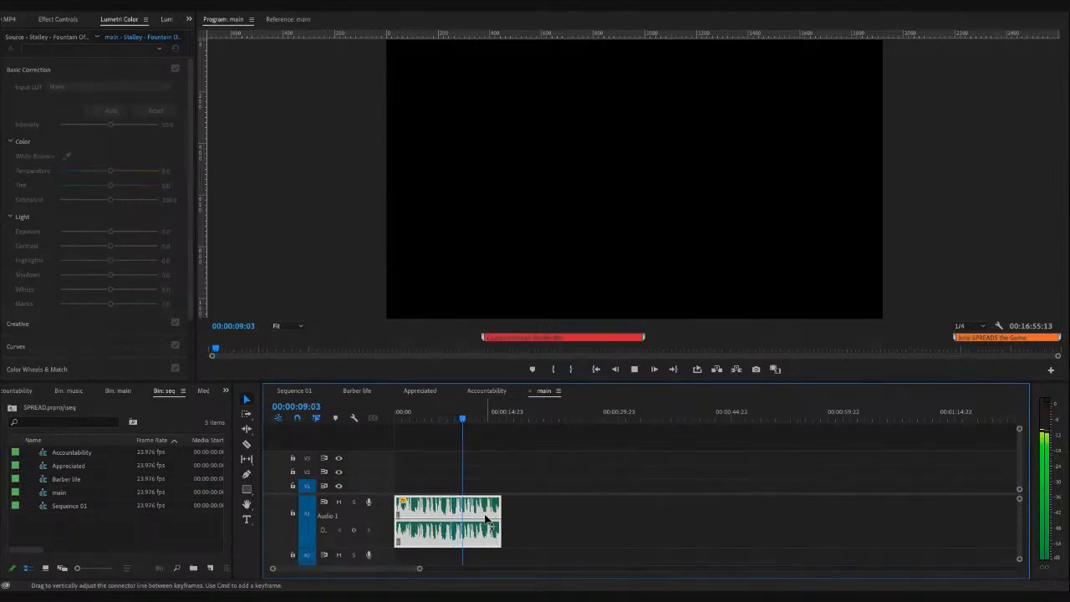
{"action": "key", "text": "space"}
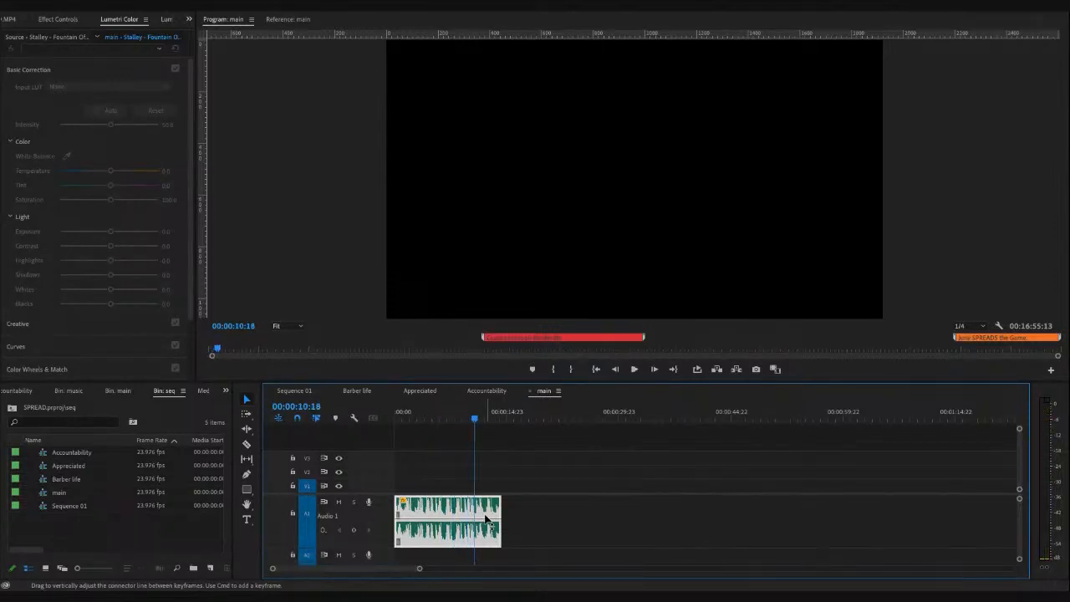
{"action": "left_click_drag", "start_coordinate": [493, 508], "coordinate": [474, 507]}
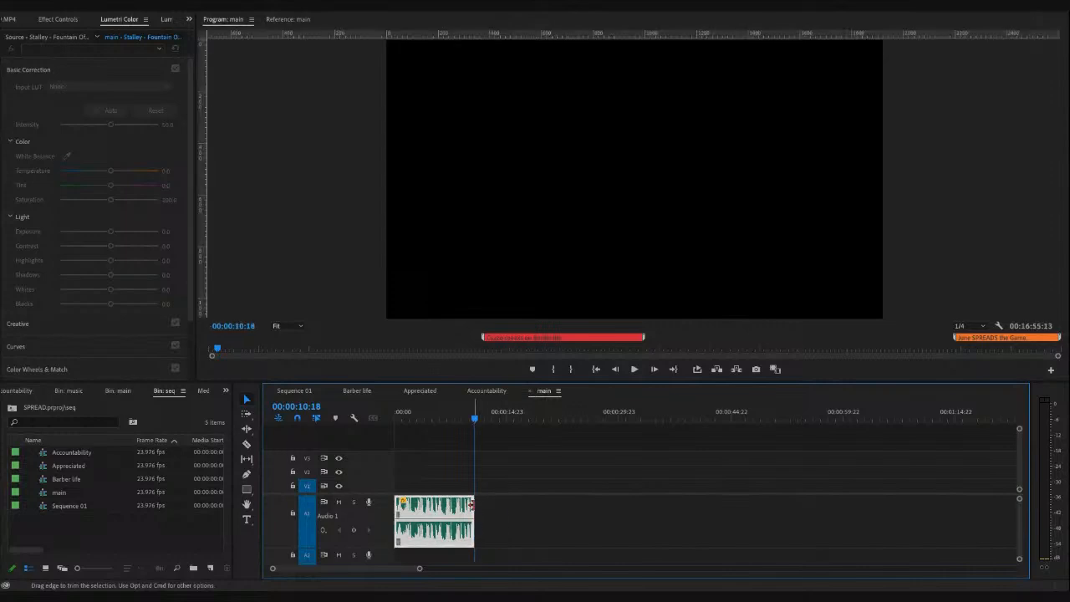
- Play the trimmed music clip through from the start and return to the beginning of the main sequence
{"action": "left_click", "coordinate": [410, 414]}
{"action": "left_click_drag", "start_coordinate": [409, 413], "coordinate": [271, 418]}
{"action": "key", "text": "space"}
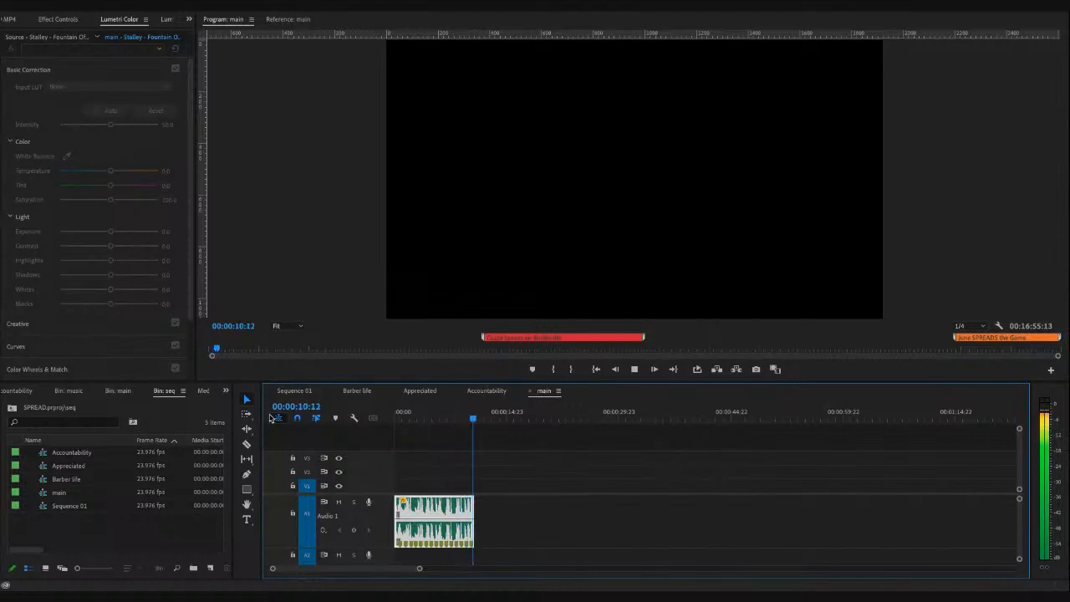
{"action": "key", "text": "space"}
{"action": "left_click_drag", "start_coordinate": [405, 416], "coordinate": [374, 418]}
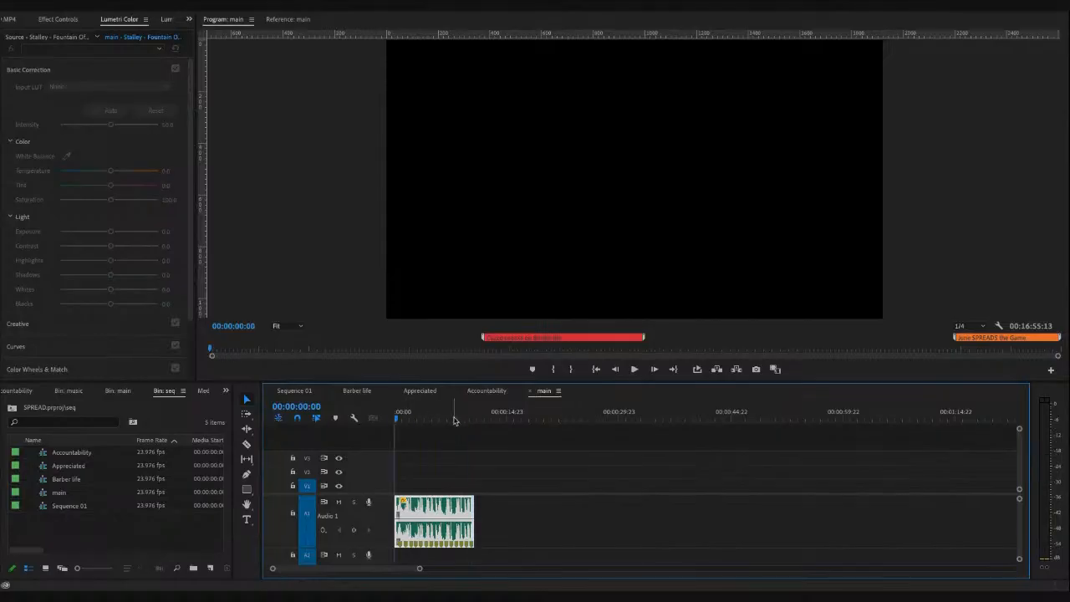
{"action": "key", "text": "minus"}
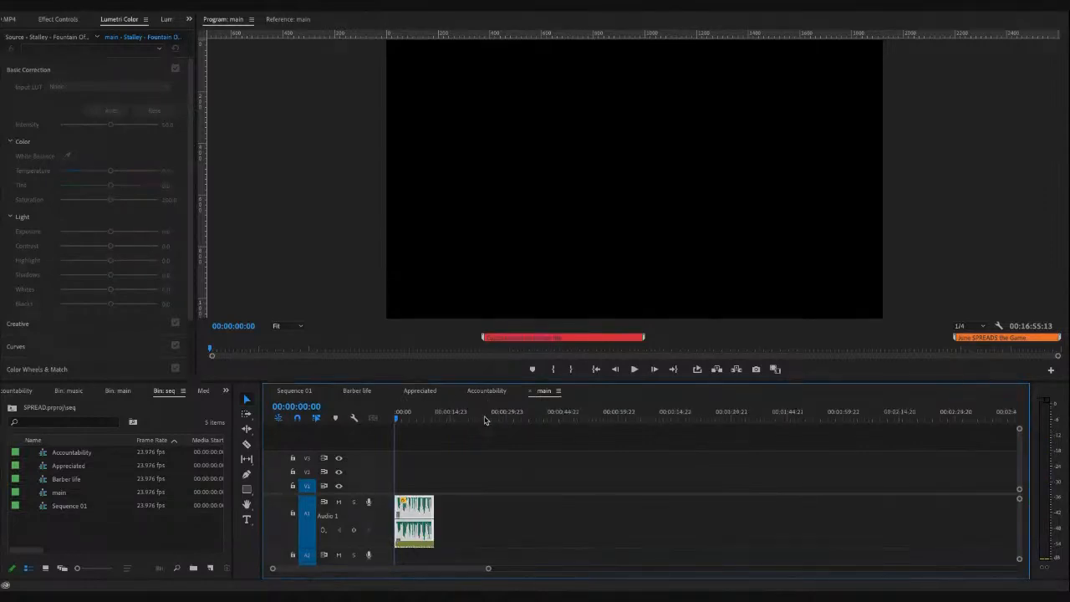
- Add a marker at the end of the music clip, 00:00:10:18, in main and select the clips of the orange section
{"action": "key", "text": "shift+4"}
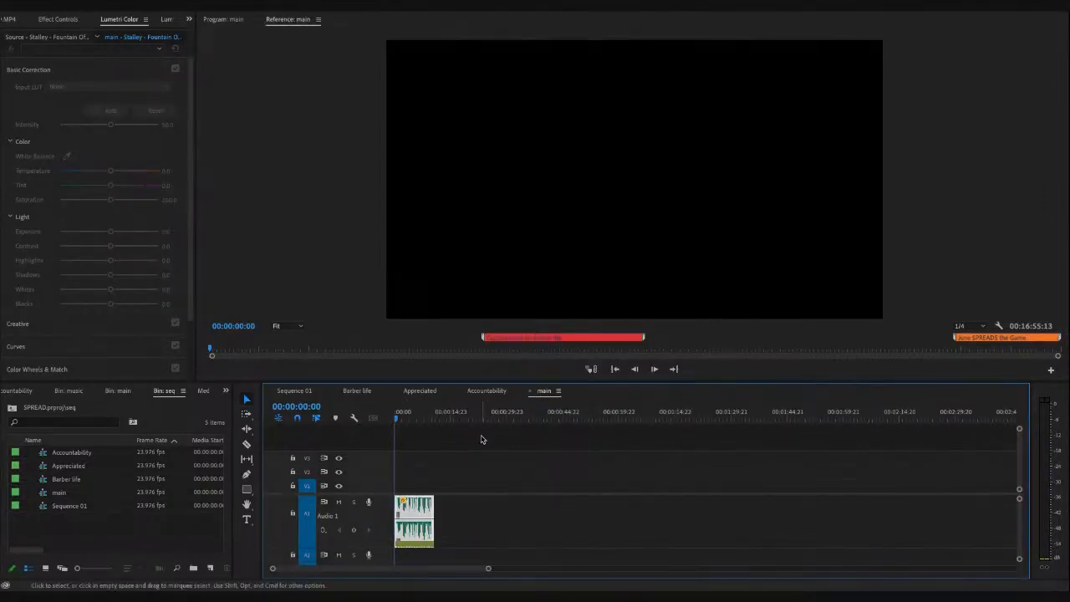
{"action": "left_click", "coordinate": [435, 418]}
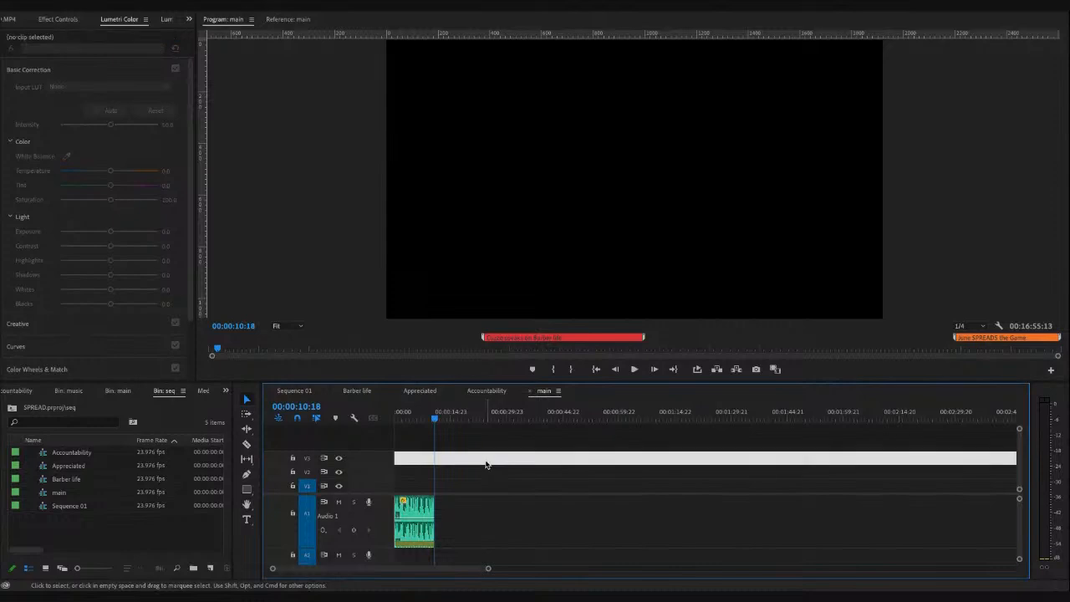
{"action": "key", "text": "shift+4"}
{"action": "key", "text": "minus"}
{"action": "key", "text": "minus"}
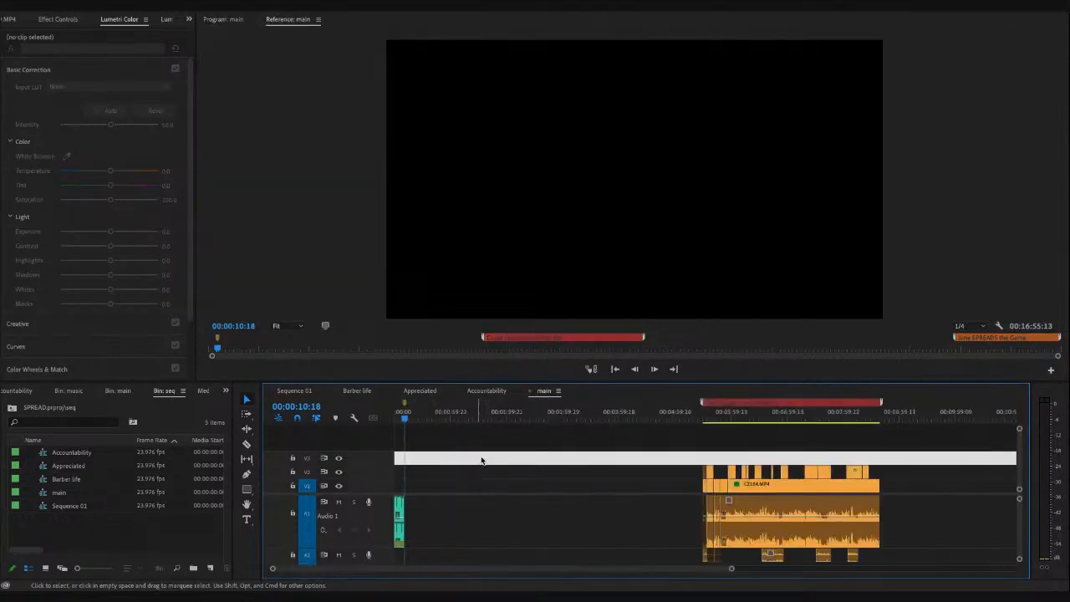
{"action": "key", "text": "super+a"}
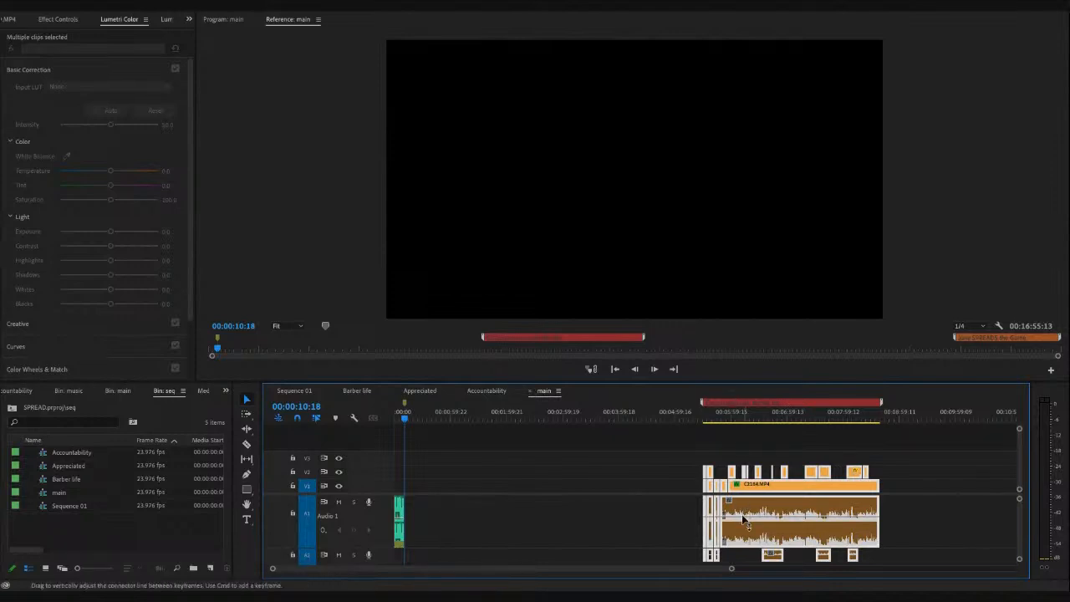
{"action": "left_click", "coordinate": [735, 432]}
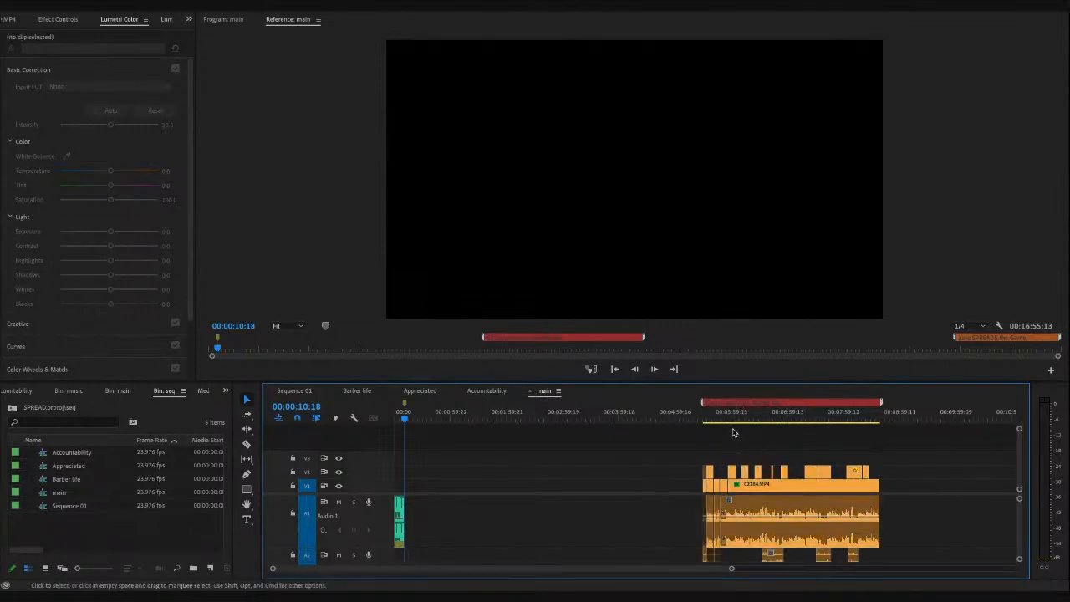
{"action": "left_click", "coordinate": [744, 498]}
{"action": "mouse_move", "coordinate": [759, 405]}
{"action": "left_mouse_down"}
{"action": "mouse_move", "coordinate": [575, 406]}
{"action": "mouse_move", "coordinate": [738, 407]}
{"action": "mouse_move", "coordinate": [619, 406]}
{"action": "left_mouse_up"}
{"action": "key", "text": "ctrl+z"}
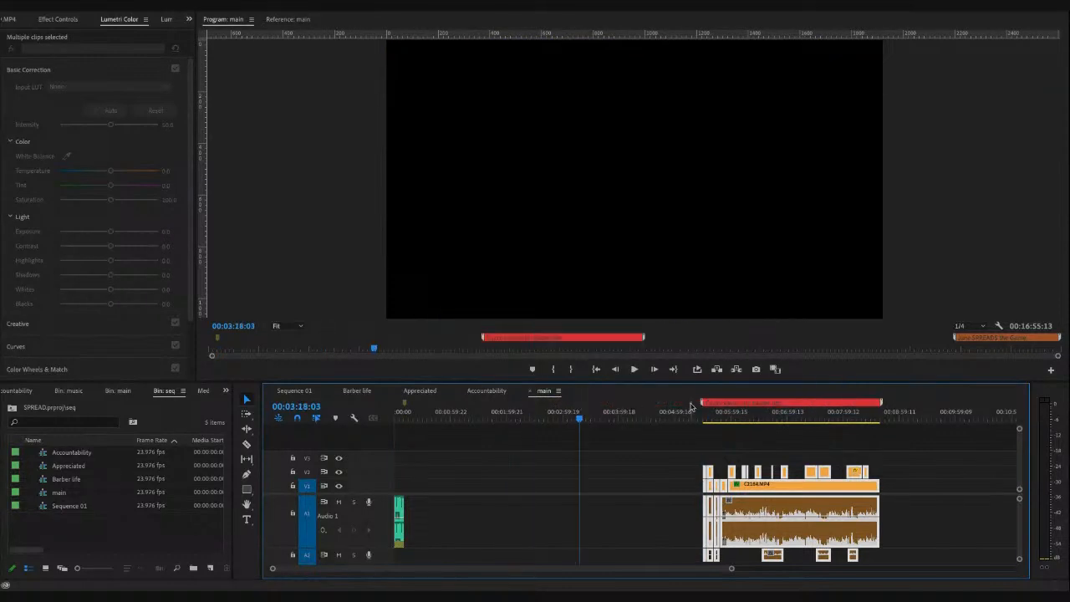
{"action": "left_click_drag", "start_coordinate": [736, 405], "coordinate": [640, 405]}
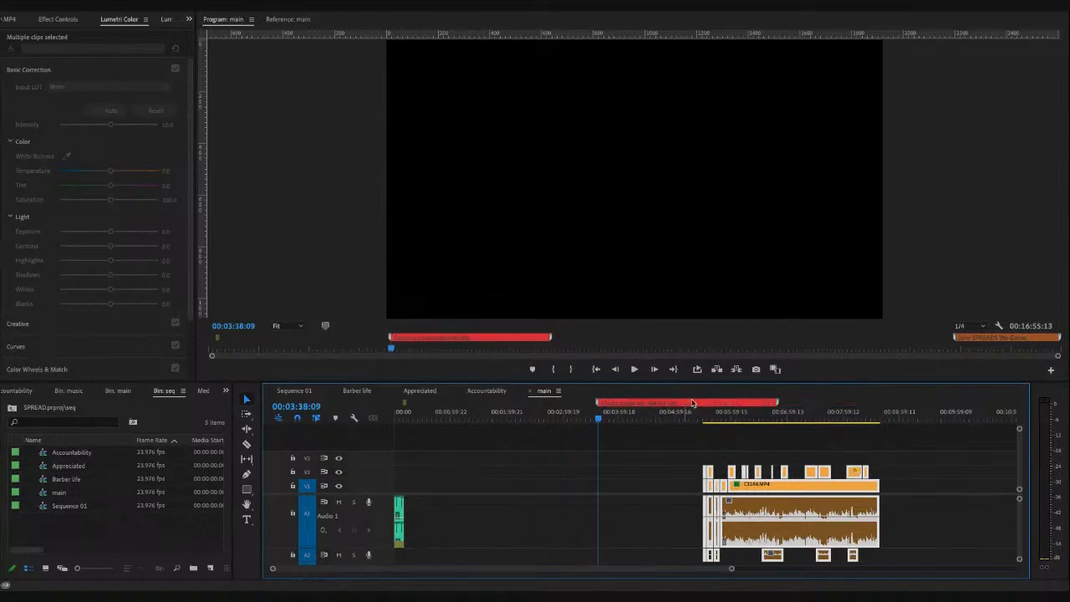
{"action": "key", "text": "ctrl+z"}
{"action": "left_click_drag", "start_coordinate": [761, 405], "coordinate": [660, 406]}
{"action": "key", "text": "ctrl+z"}
{"action": "key", "text": "ctrl+z"}
{"action": "key", "text": "ctrl+z"}
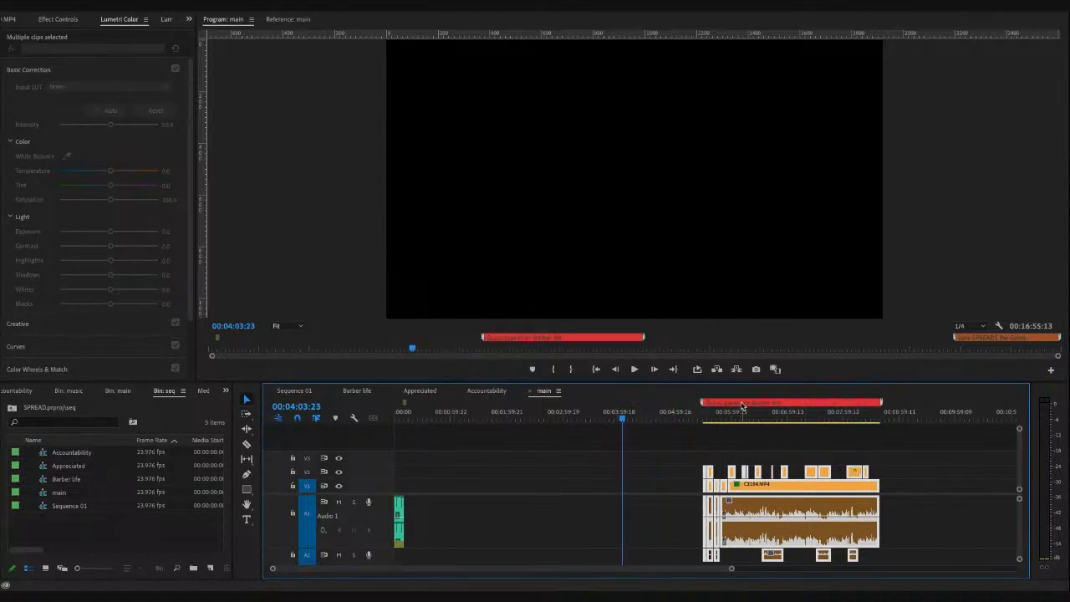
- Move the orange section to 00:00:10:18, directly after the music clip, and align its red marker with the section's start
{"action": "key", "text": "Delete"}
{"action": "left_click", "coordinate": [406, 415]}
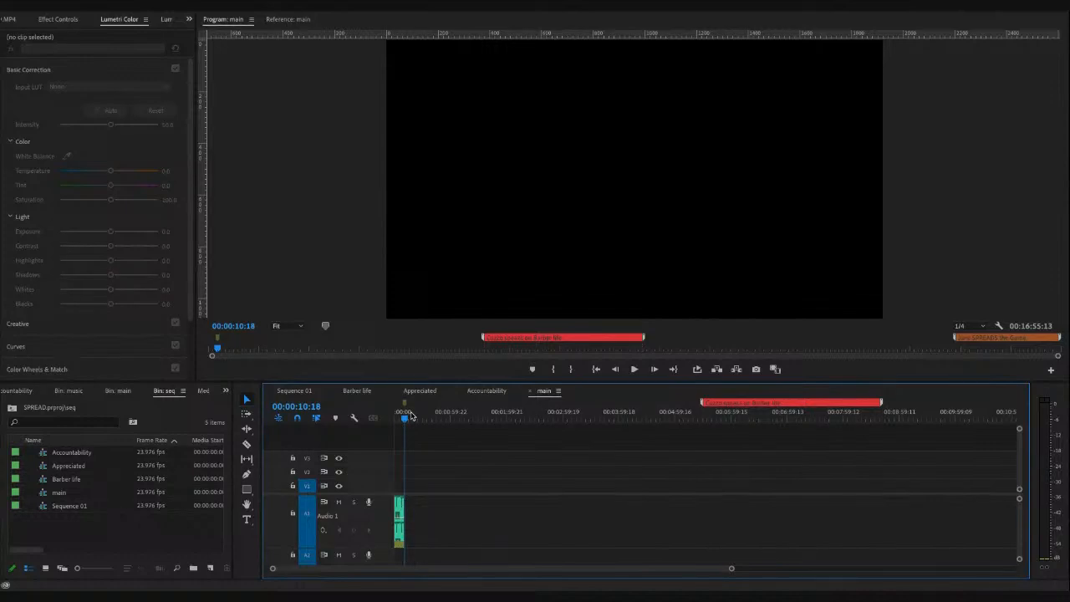
{"action": "key", "text": "ctrl+v"}
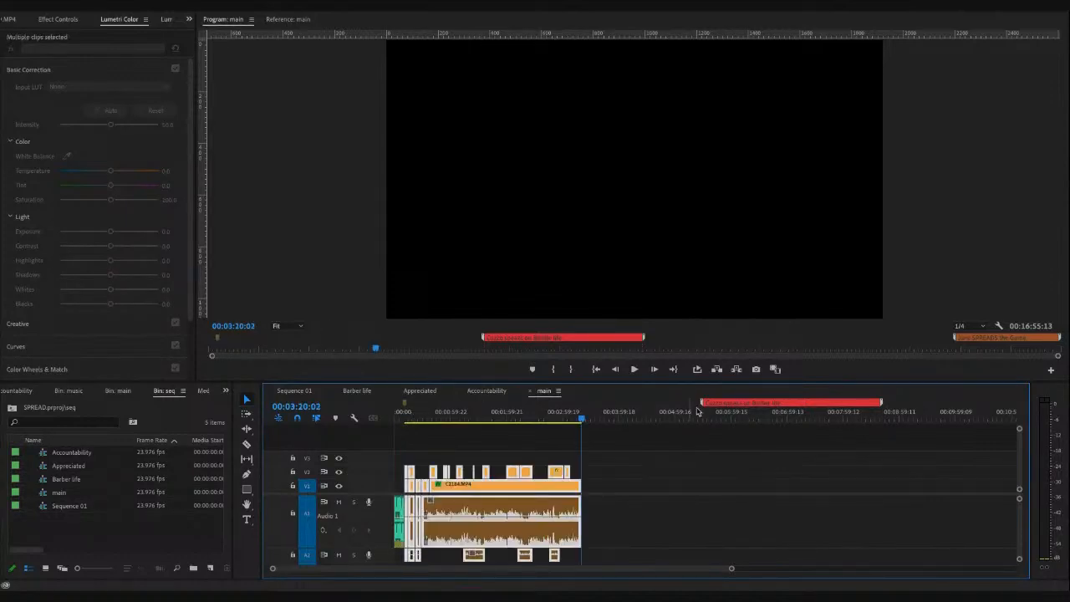
{"action": "mouse_move", "coordinate": [778, 403]}
{"action": "left_mouse_down"}
{"action": "mouse_move", "coordinate": [482, 403]}
{"action": "mouse_move", "coordinate": [480, 423]}
{"action": "left_mouse_up"}
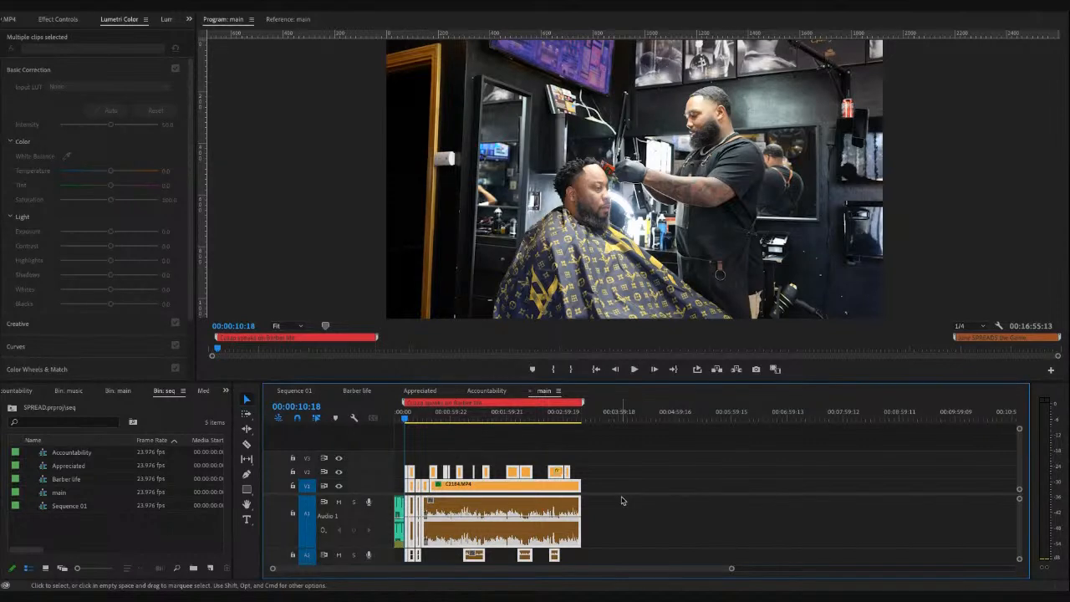
- Copy the clips of the Appreciated sequence into main at 00:03:20:02, right after the orange section, and play across the join
{"action": "key", "text": "minus"}
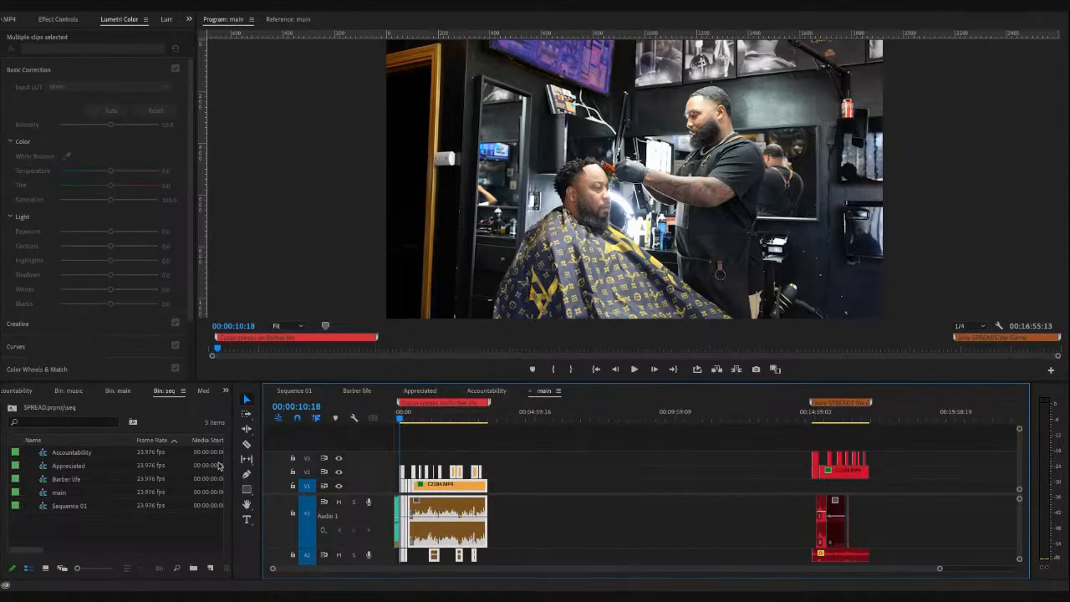
{"action": "left_click_drag", "start_coordinate": [482, 422], "coordinate": [489, 420]}
{"action": "left_click", "coordinate": [485, 391]}
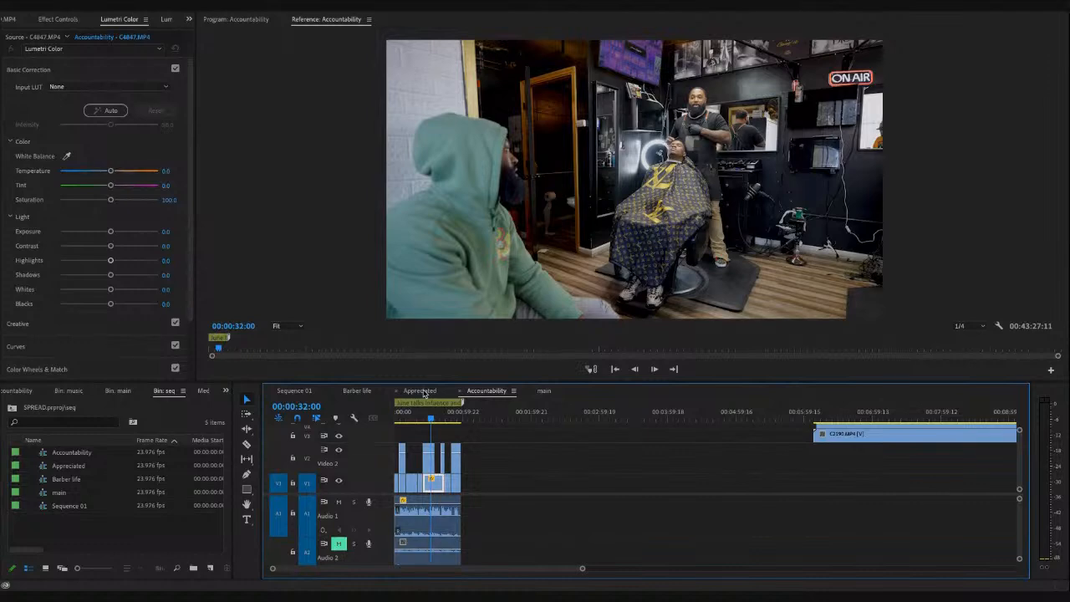
{"action": "left_click", "coordinate": [424, 393]}
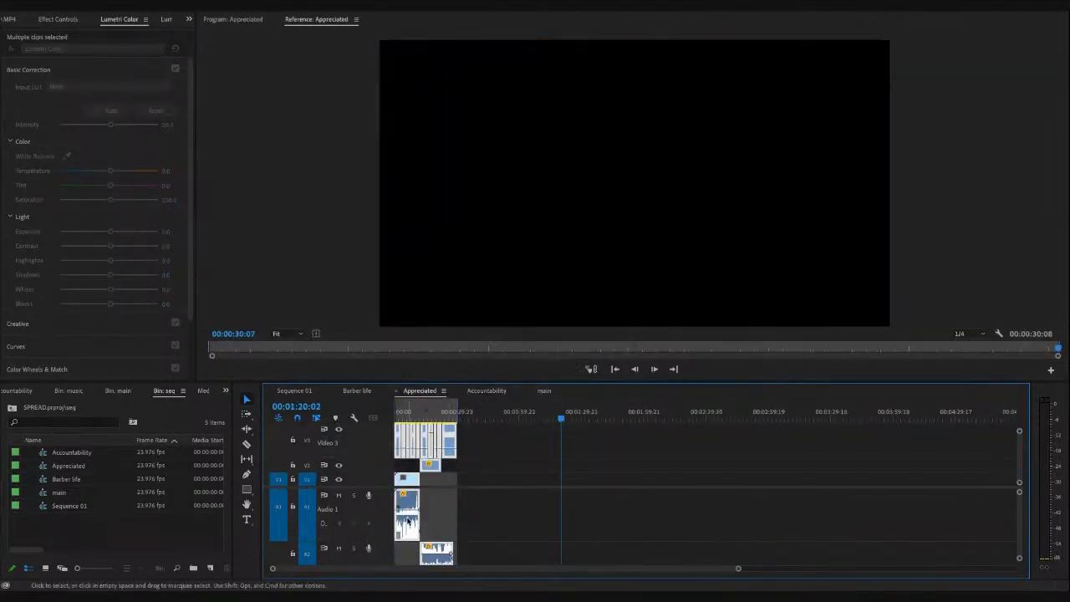
{"action": "left_click", "coordinate": [357, 391]}
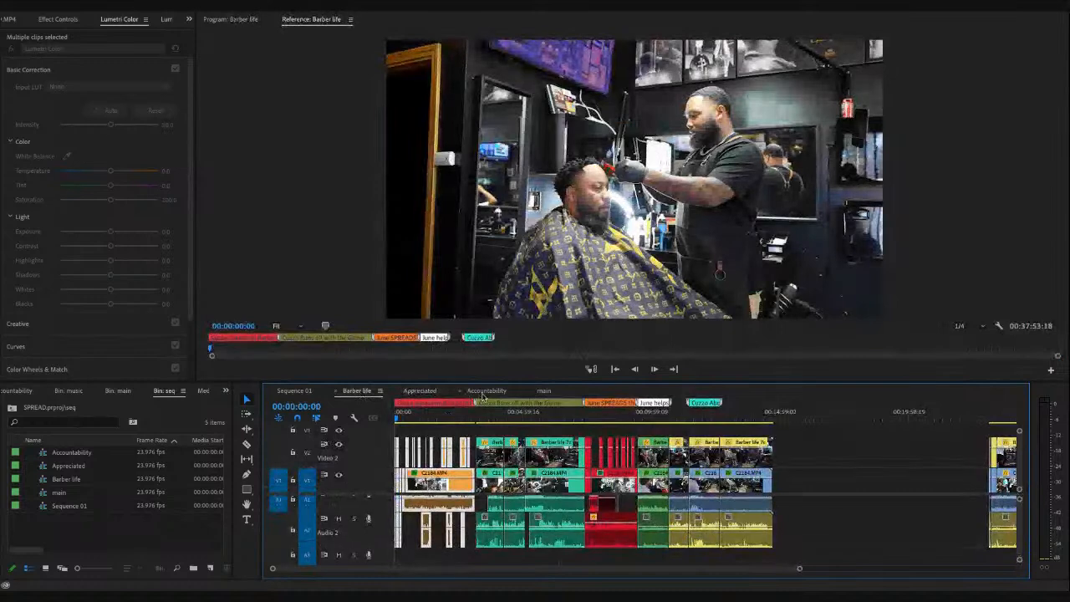
{"action": "left_click", "coordinate": [542, 392]}
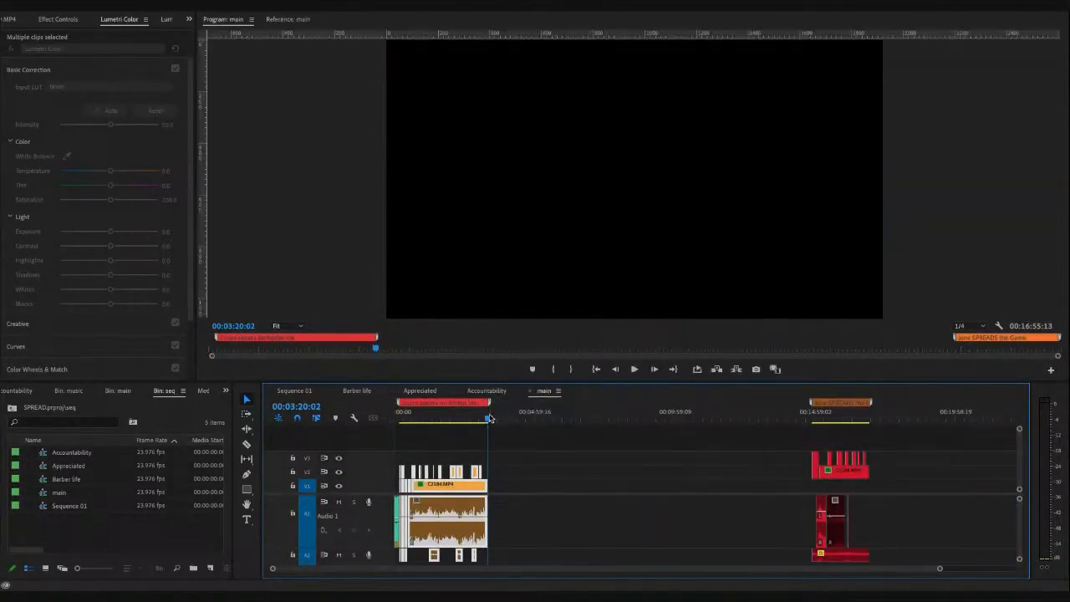
{"action": "key", "text": "equal"}
{"action": "key", "text": "equal"}
{"action": "key", "text": "ctrl+v"}
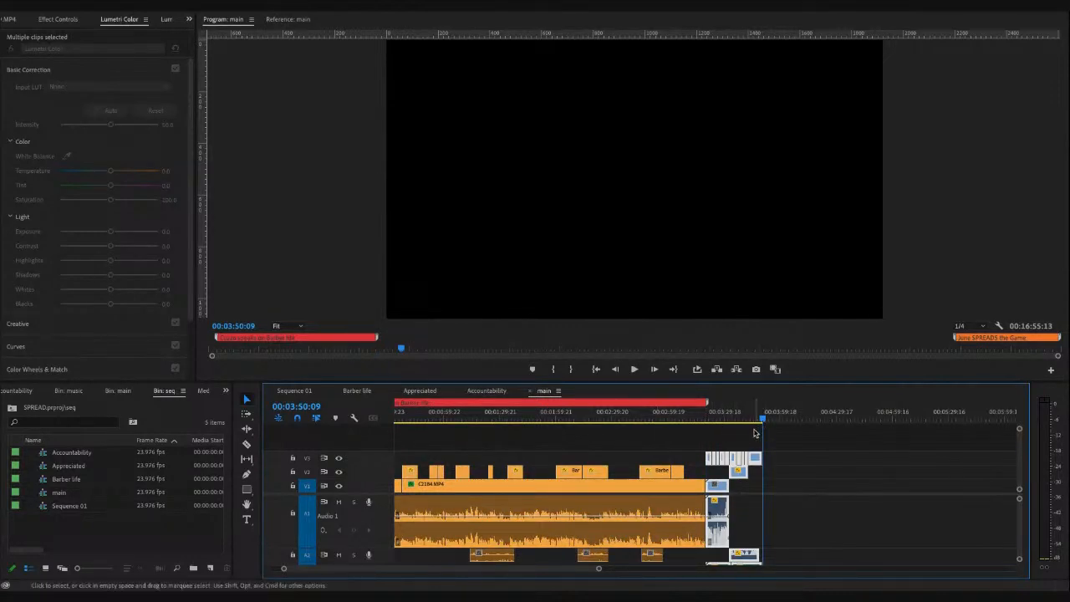
{"action": "left_click", "coordinate": [696, 420]}
{"action": "key", "text": "space"}
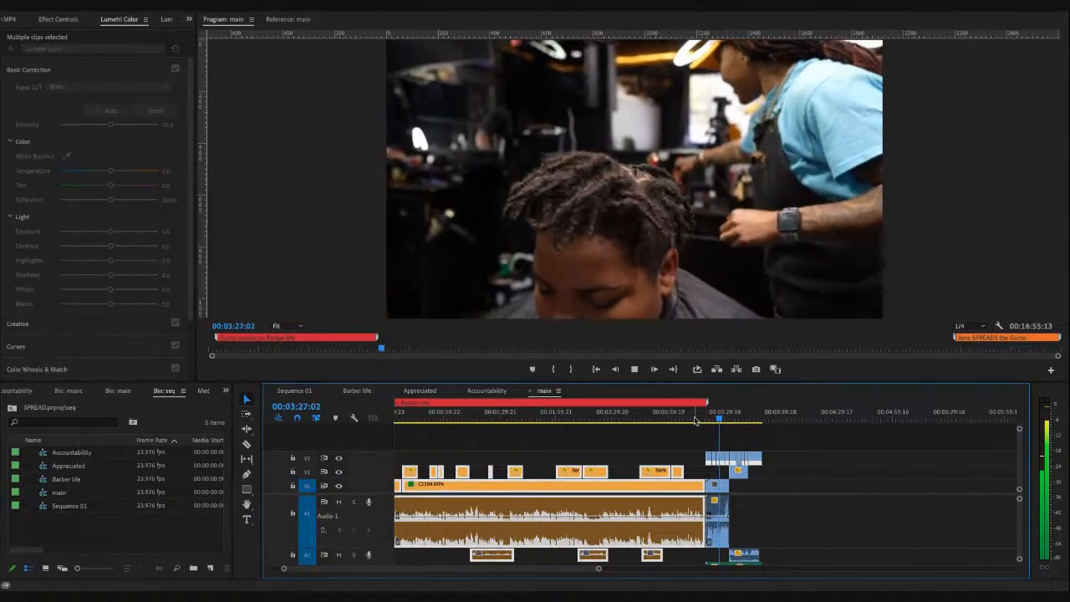
- Move the red section with its orange marker back to 00:03:50:09, directly after the Appreciated clips, and align the marker with its start
{"action": "key", "text": "minus"}
{"action": "key", "text": "minus"}
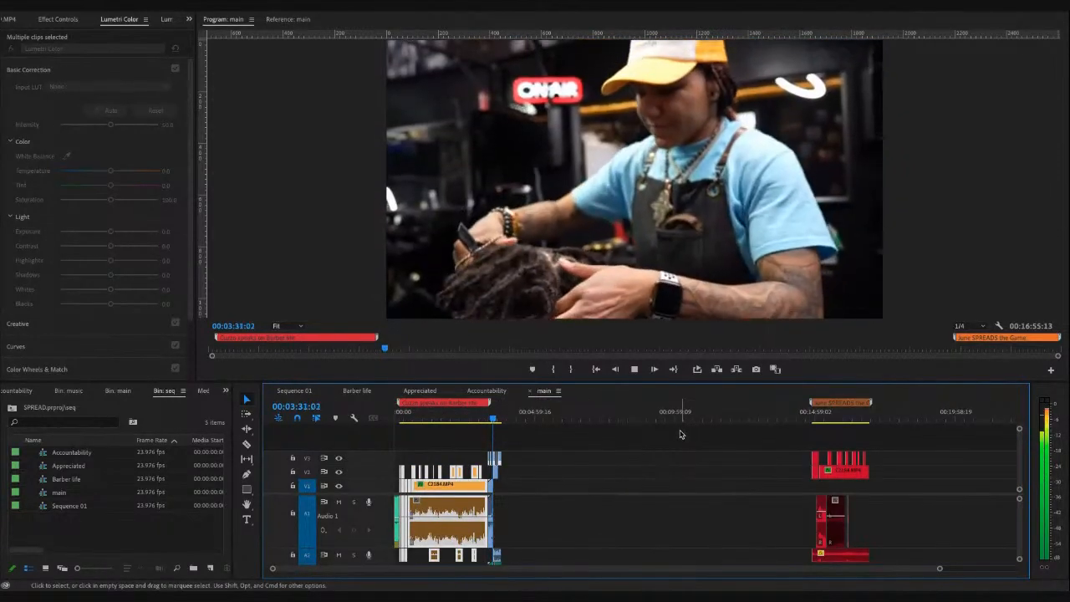
{"action": "left_click", "coordinate": [836, 472]}
{"action": "left_click_drag", "start_coordinate": [836, 472], "coordinate": [534, 484]}
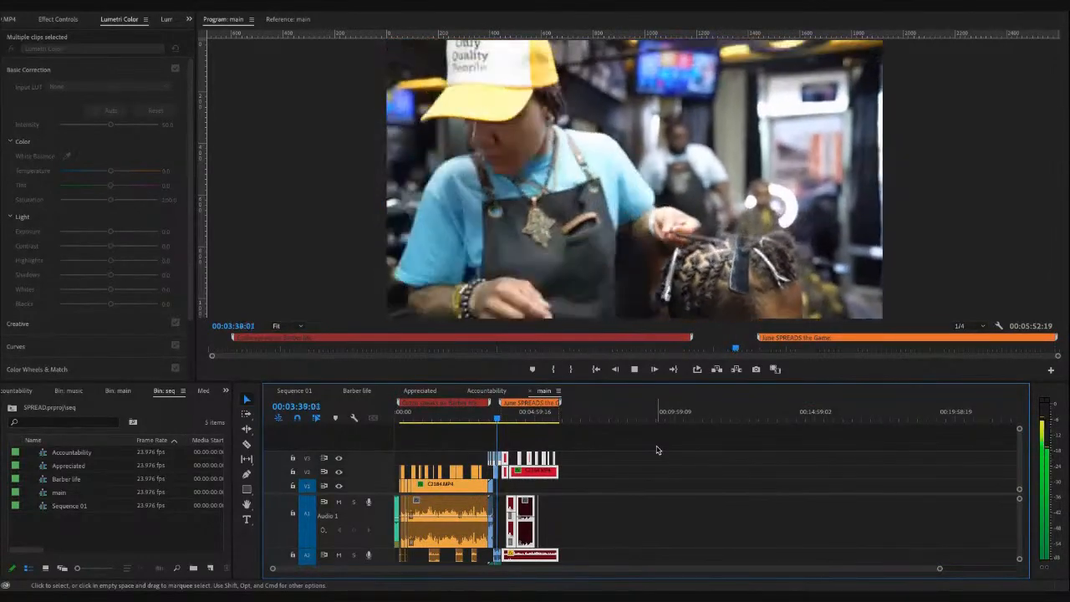
{"action": "key", "text": "="}
{"action": "key", "text": "="}
{"action": "key", "text": "="}
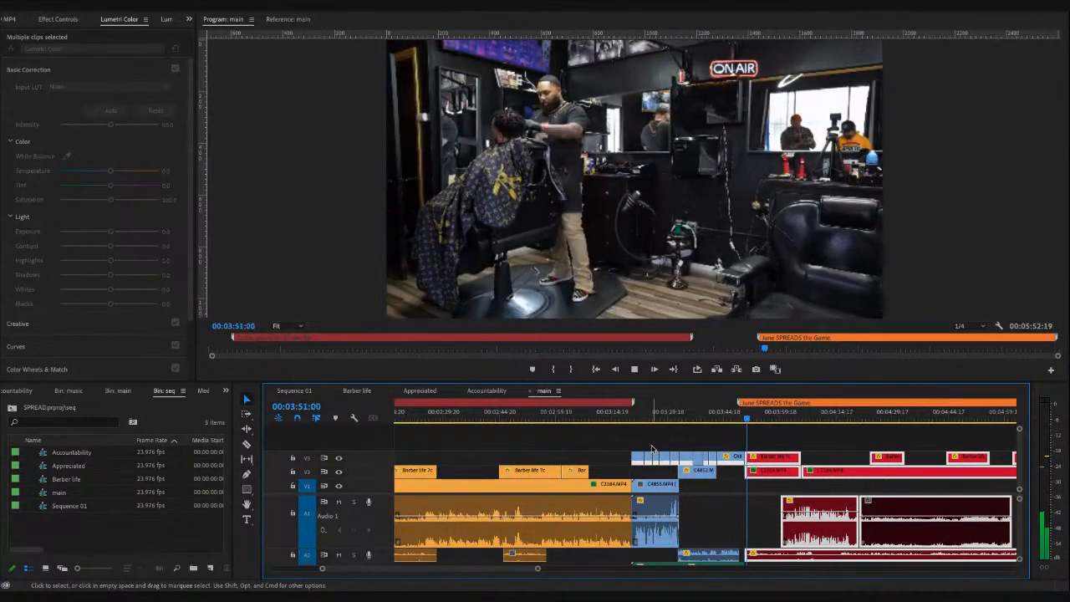
{"action": "left_click", "coordinate": [745, 423]}
{"action": "left_click_drag", "start_coordinate": [754, 405], "coordinate": [759, 406]}
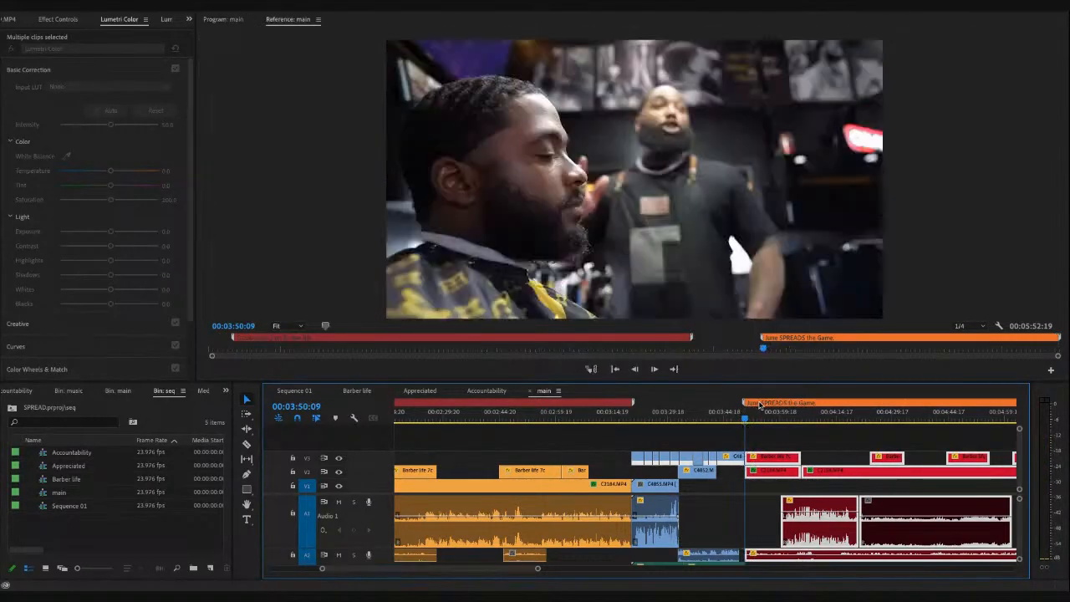
- Select the Appreciated clips in the main sequence and place the playhead at their start, 00:03:20:02
{"action": "key", "text": "minus"}
{"action": "key", "text": "minus"}
{"action": "key", "text": "minus"}
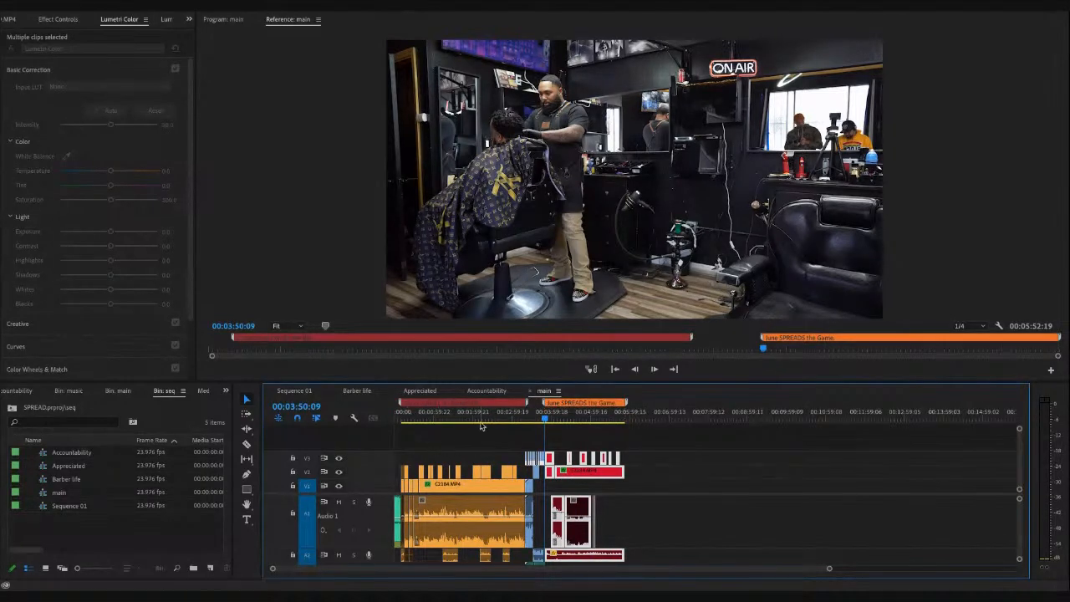
{"action": "left_click_drag", "start_coordinate": [410, 425], "coordinate": [375, 423]}
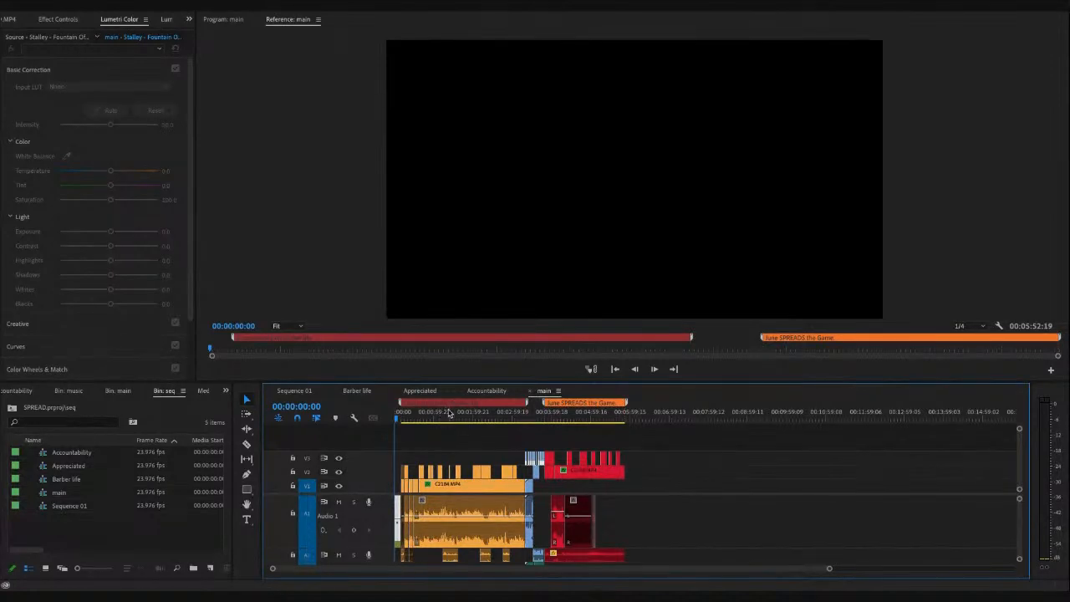
{"action": "left_click", "coordinate": [530, 421]}
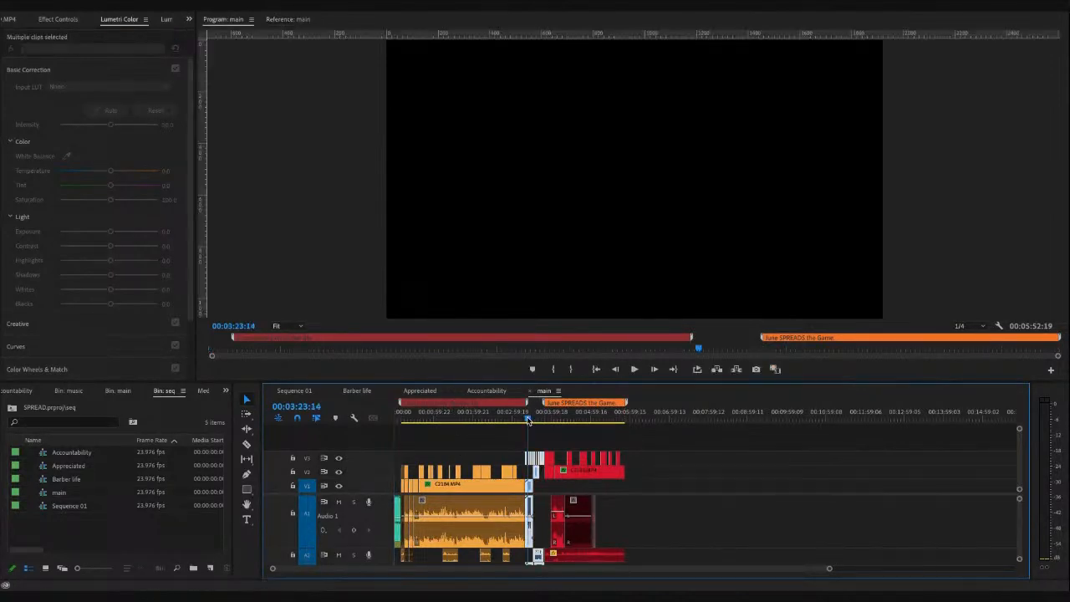
{"action": "left_click", "coordinate": [526, 421]}
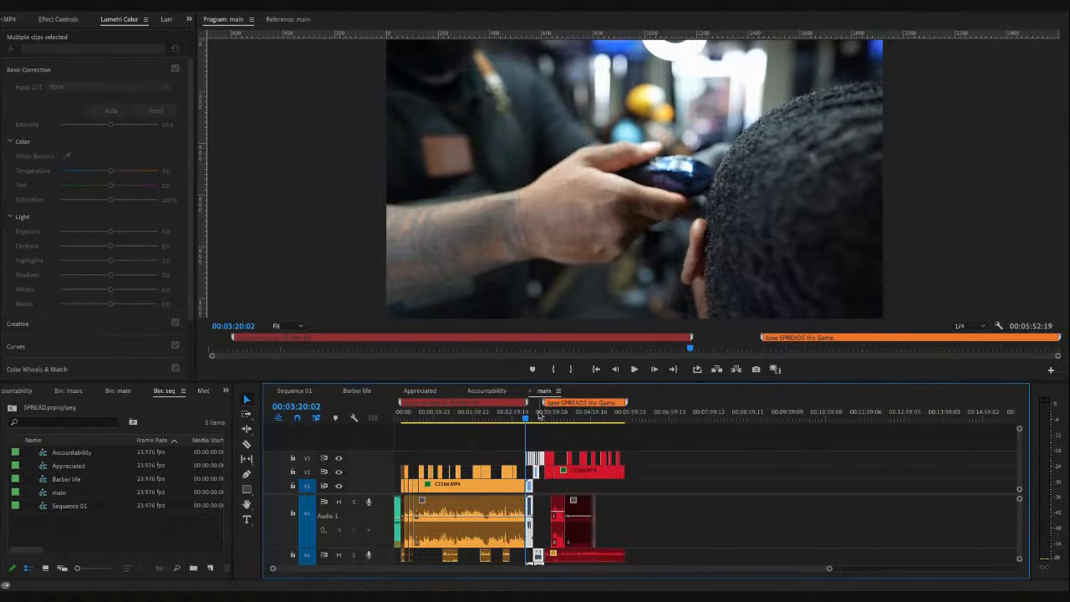
- Select the first section's video and Audio 1 clips in the Accountability sequence and play the section's ending
{"action": "left_click", "coordinate": [480, 394]}
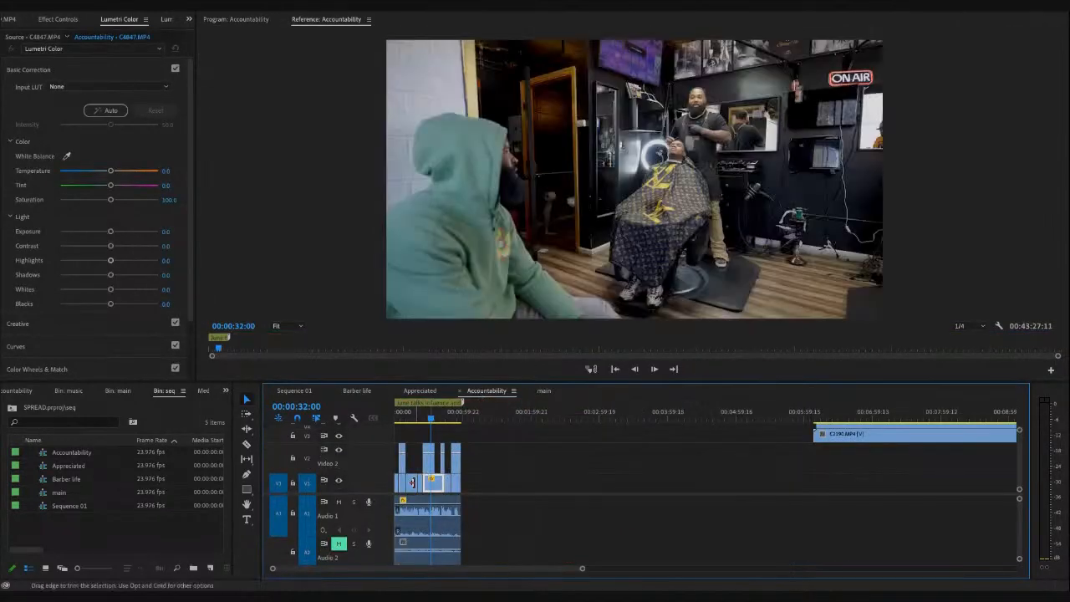
{"action": "left_click_drag", "start_coordinate": [532, 447], "coordinate": [408, 545]}
{"action": "left_click", "coordinate": [535, 525]}
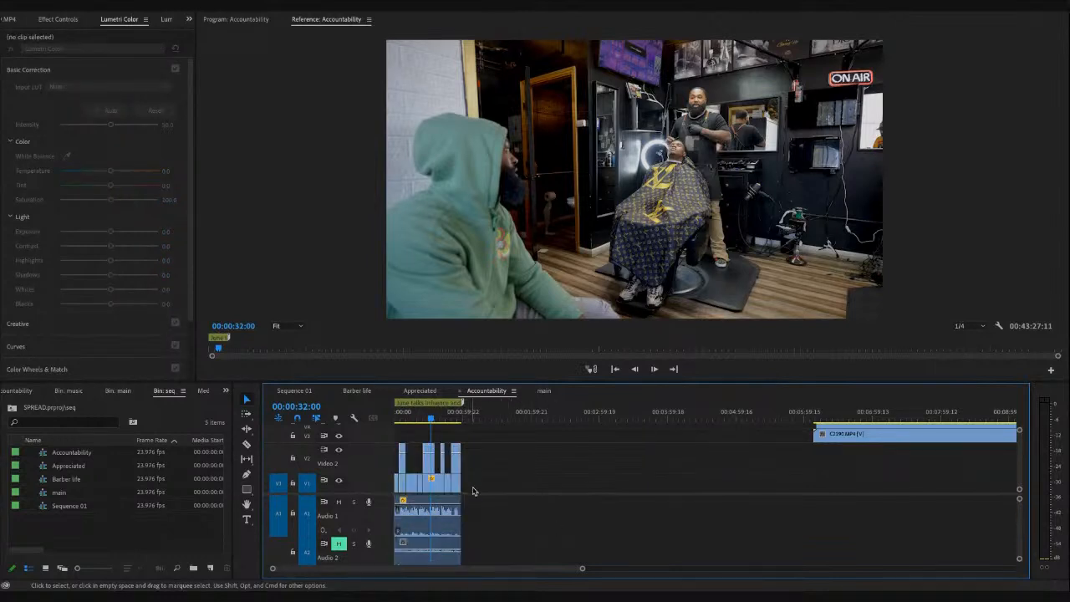
{"action": "scroll", "coordinate": [514, 524], "scroll_direction": "down", "scroll_amount": 1}
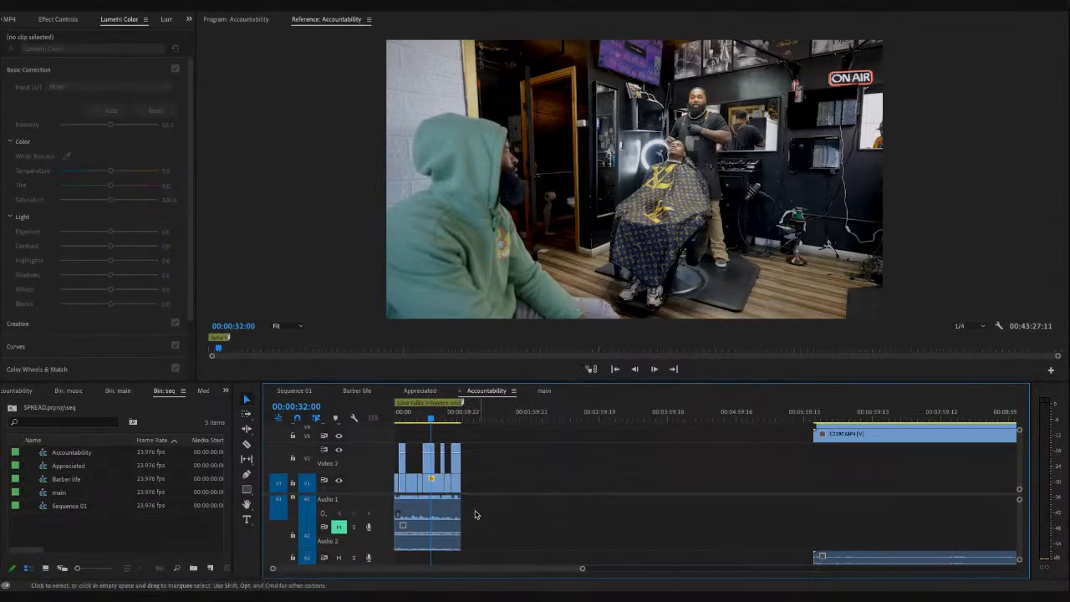
{"action": "left_click_drag", "start_coordinate": [502, 513], "coordinate": [394, 454]}
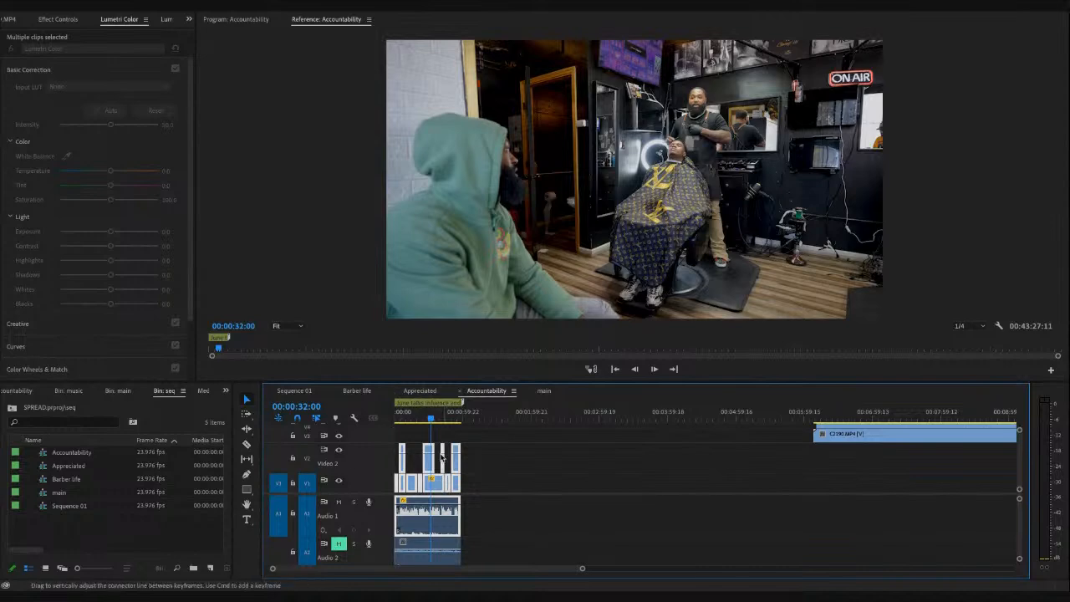
{"action": "left_click", "coordinate": [454, 415]}
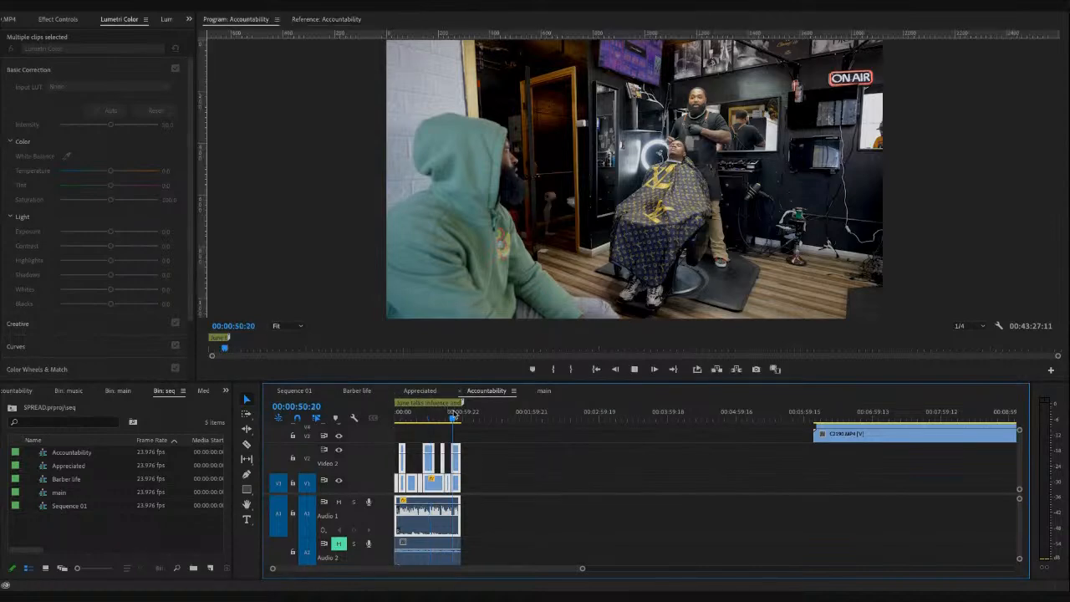
{"action": "key", "text": "space"}
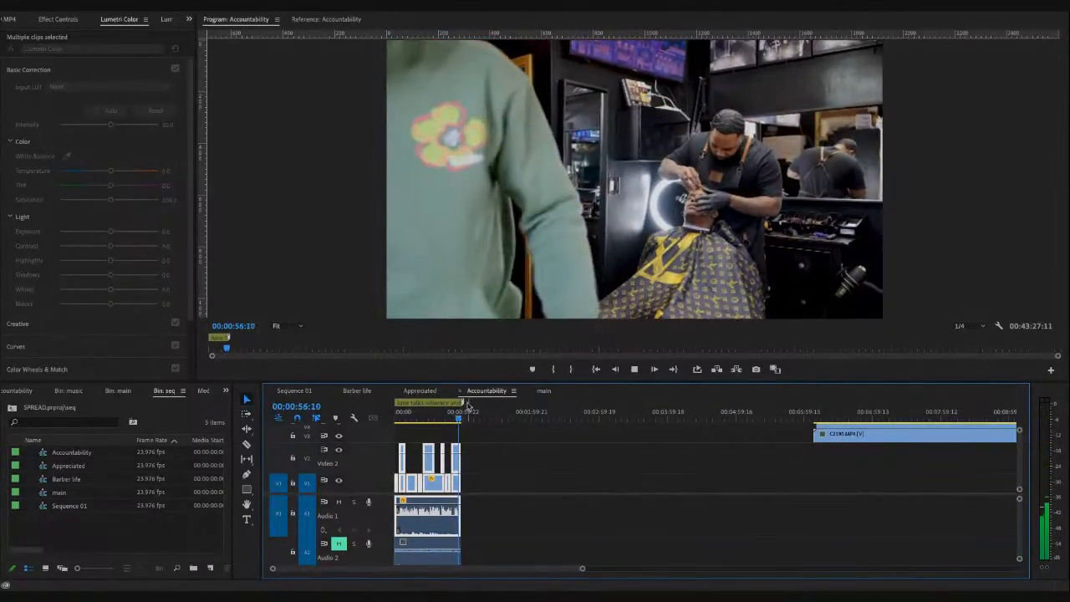
- Copy the selected Accountability clips into the main sequence at 00:05:52:19, directly after the red section
{"action": "left_click", "coordinate": [544, 391]}
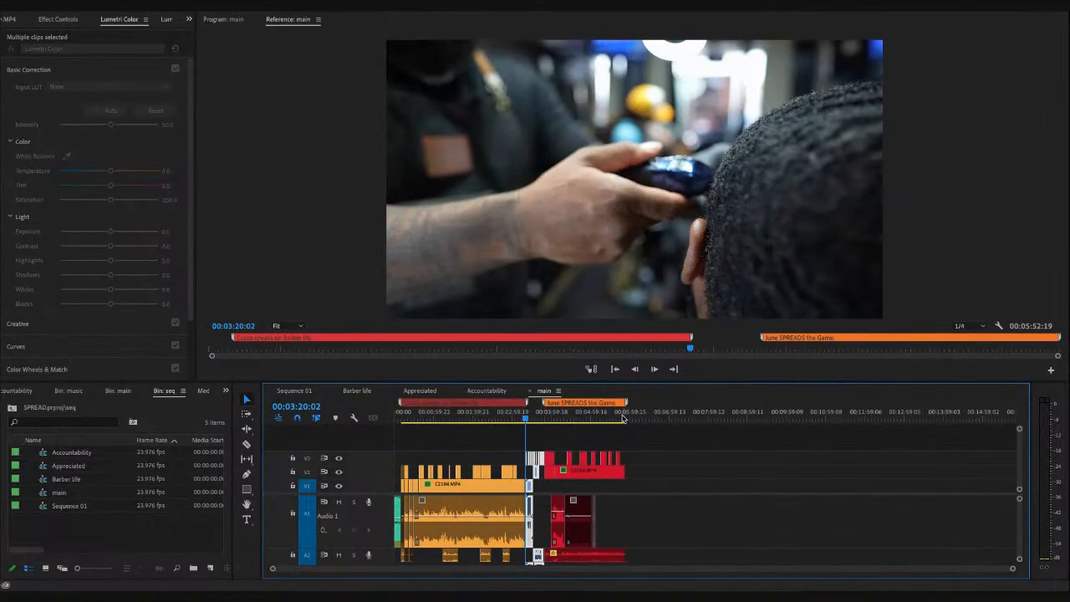
{"action": "left_click", "coordinate": [622, 418]}
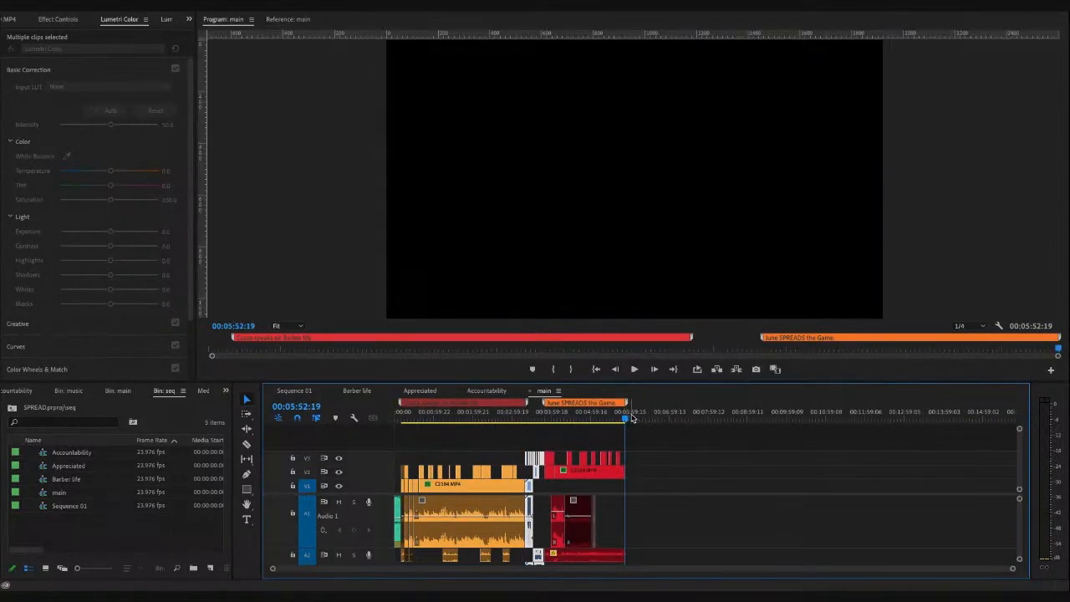
{"action": "key", "text": "="}
{"action": "key", "text": "="}
{"action": "key", "text": "="}
{"action": "key", "text": "="}
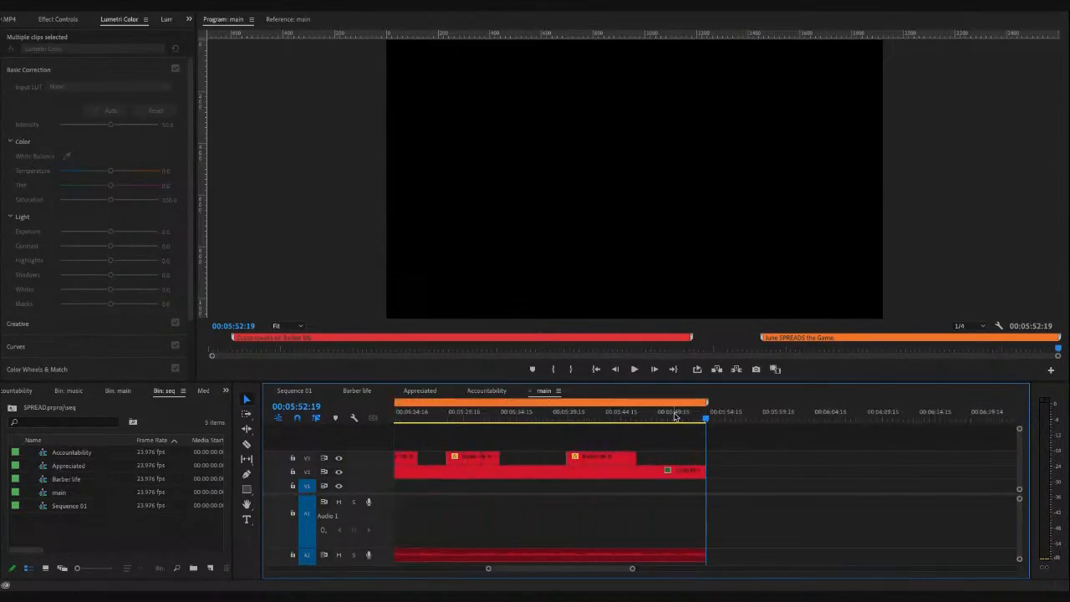
{"action": "key", "text": "minus"}
{"action": "key", "text": "ctrl+v"}
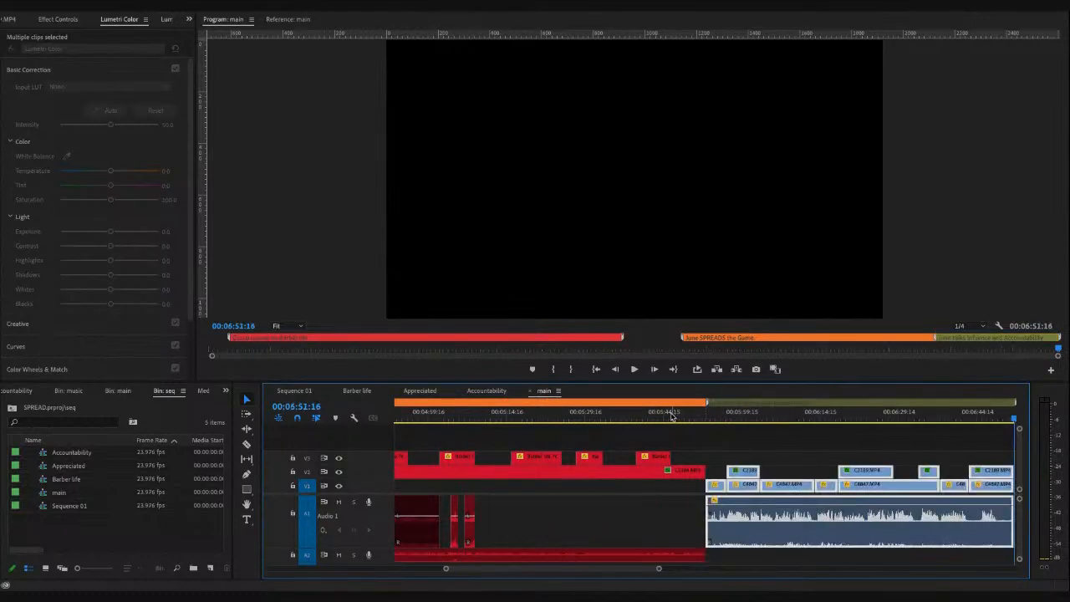
{"action": "key", "text": "minus"}
{"action": "key", "text": "minus"}
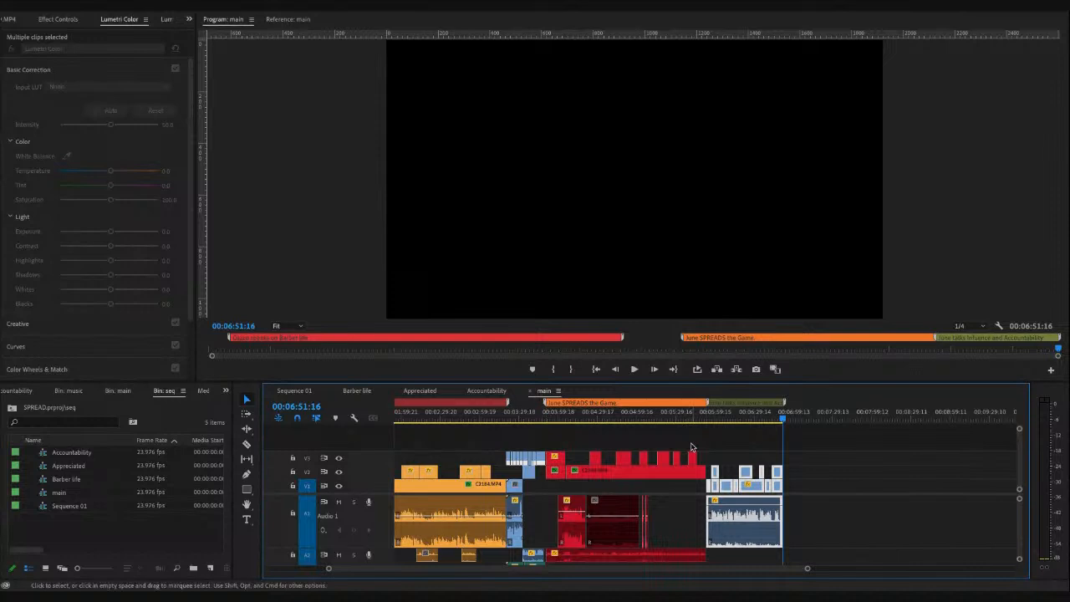
- Play the main sequence across the join between the red section and the Accountability clips
{"action": "left_click", "coordinate": [694, 416]}
{"action": "key", "text": "minus"}
{"action": "key", "text": "space"}
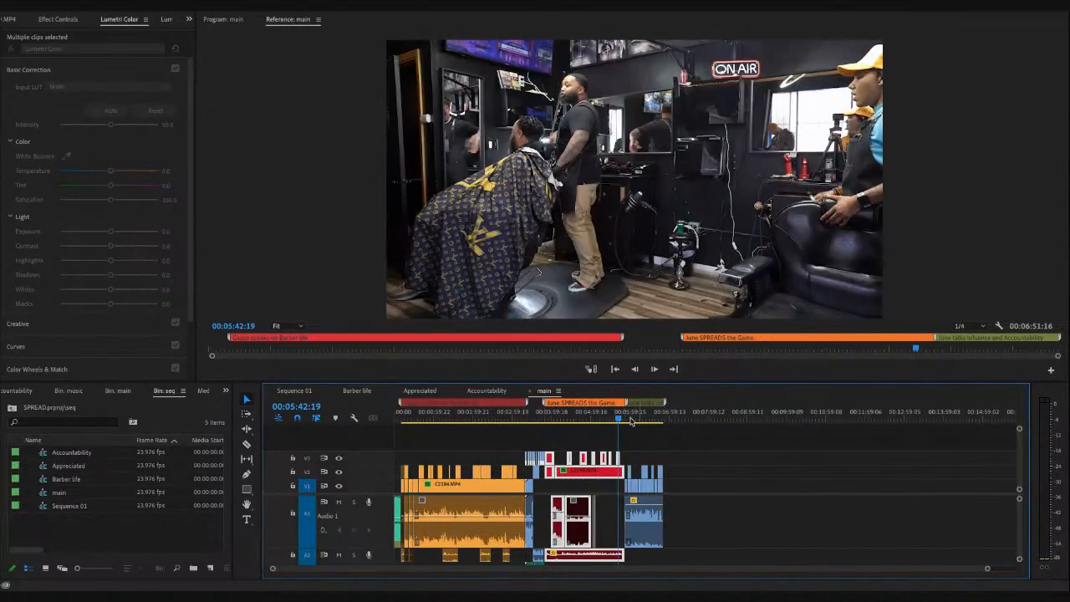
{"action": "left_click_drag", "start_coordinate": [619, 424], "coordinate": [626, 425]}
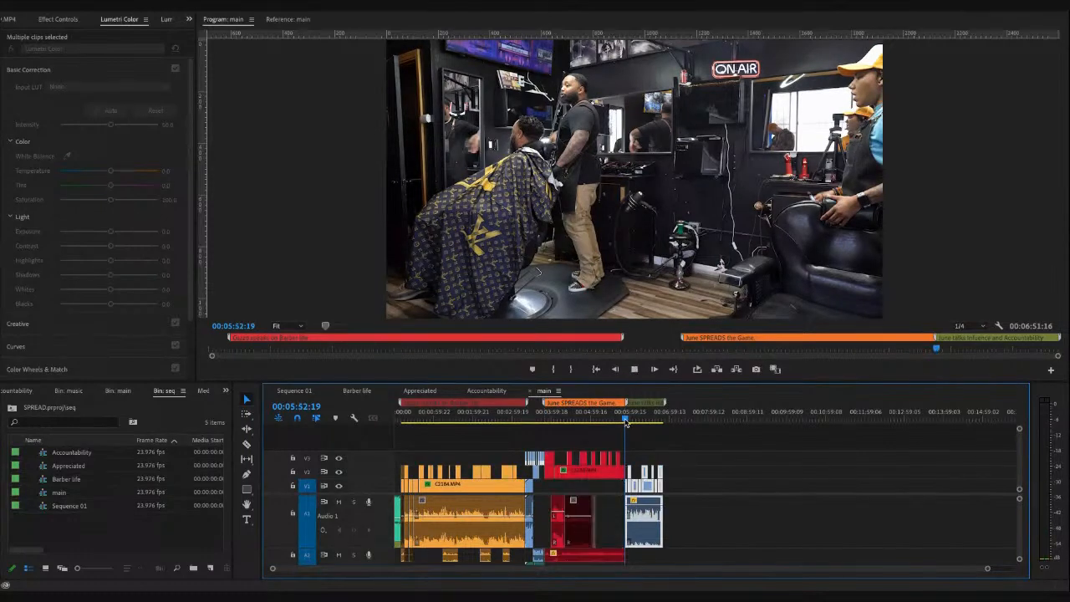
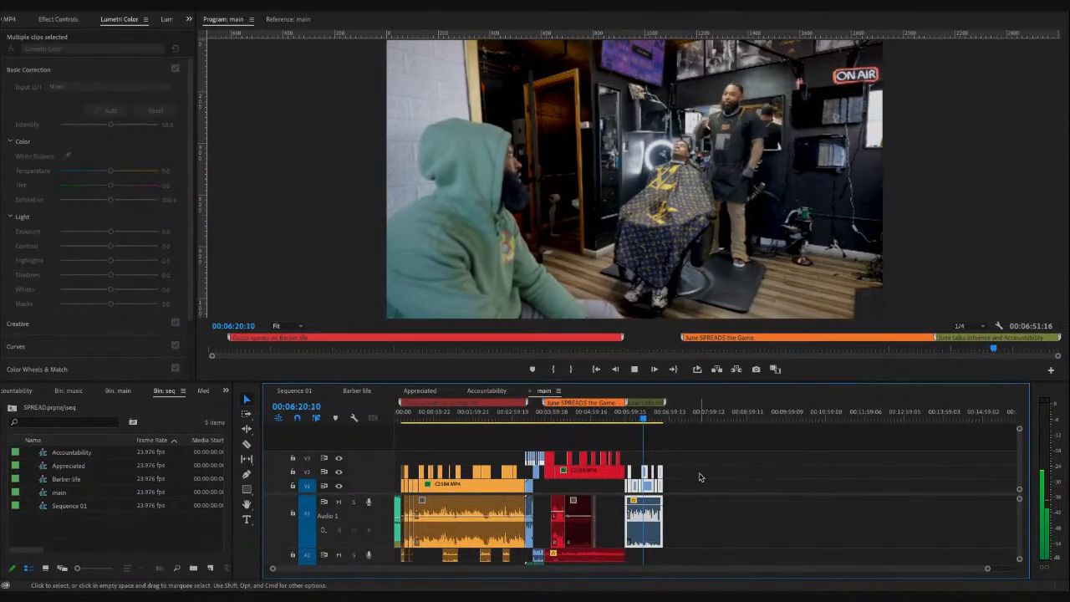
{"action": "key", "text": "space"}
- Play the music intro at the beginning of the main sequence
{"action": "key", "text": "equal"}
{"action": "key", "text": "equal"}
{"action": "key", "text": "equal"}
{"action": "key", "text": "equal"}
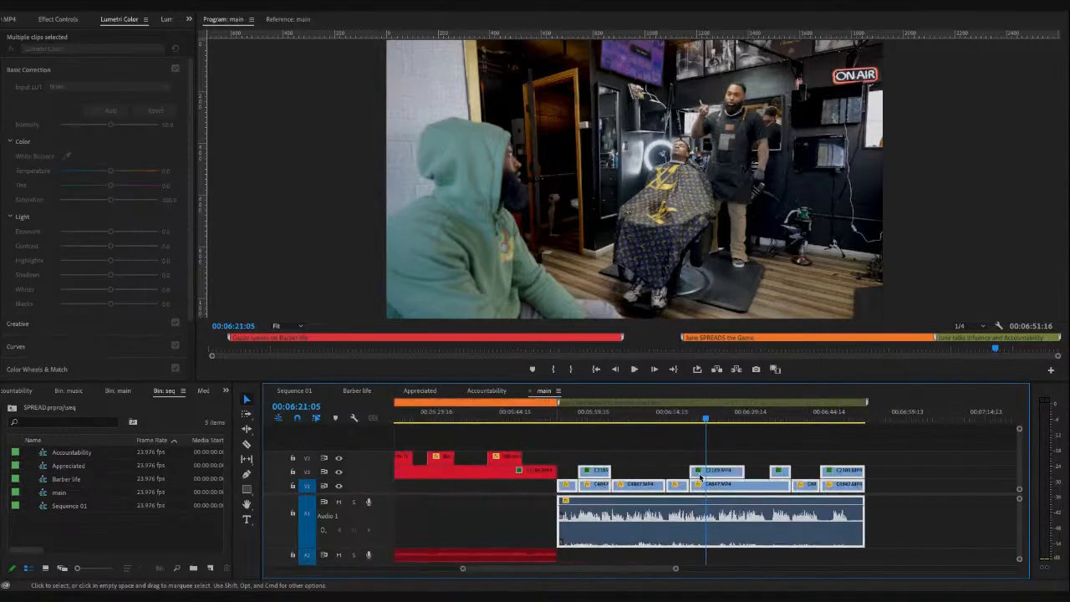
{"action": "scroll", "coordinate": [447, 477], "scroll_direction": "left", "scroll_amount": 15}
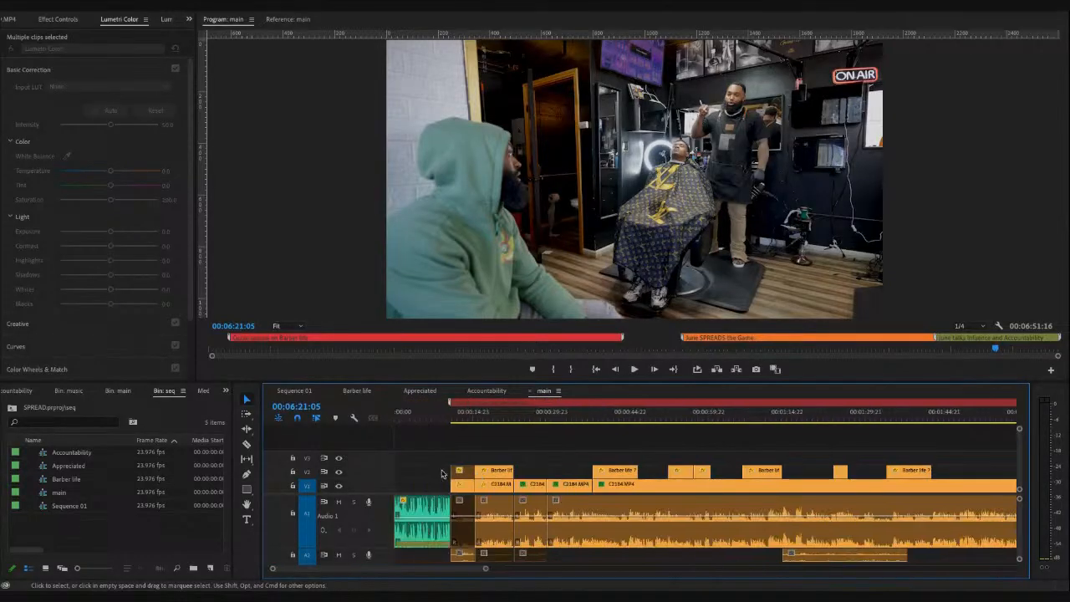
{"action": "left_click", "coordinate": [427, 419]}
{"action": "key", "text": "space"}
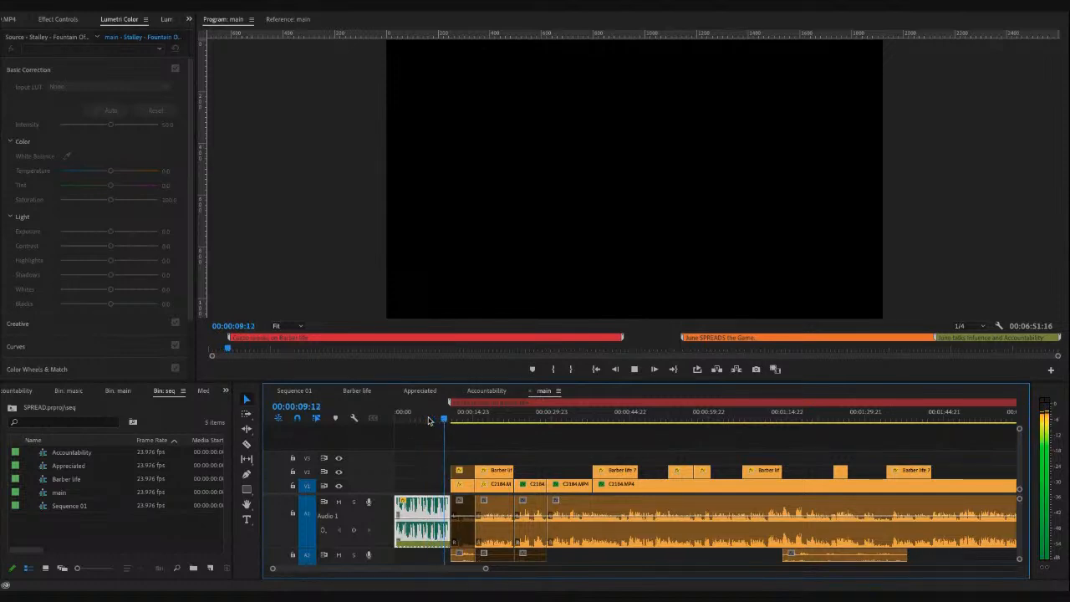
{"action": "key", "text": "space"}
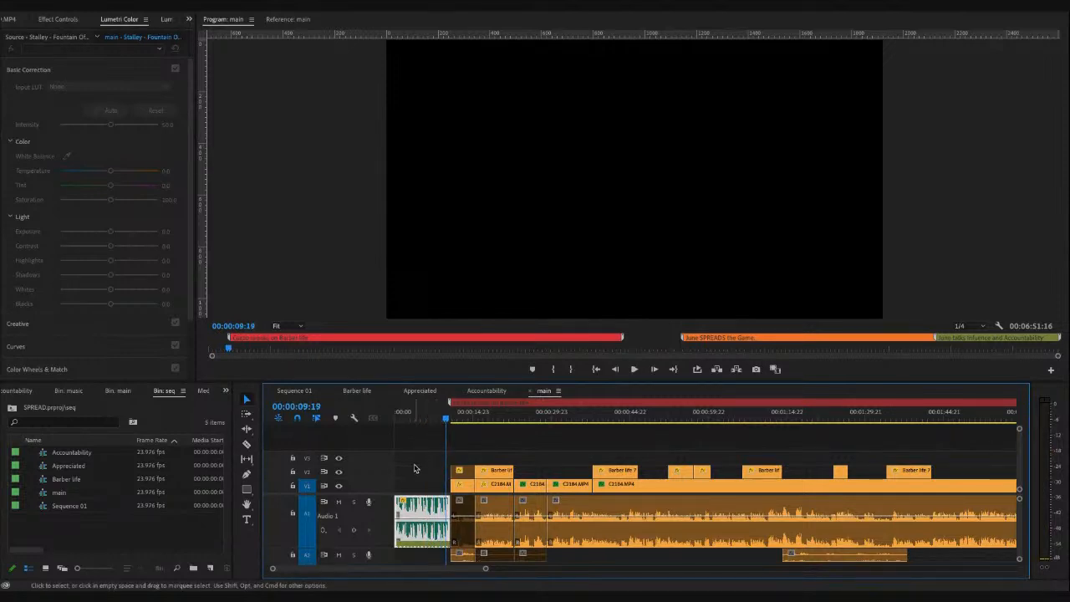
- Open the music bin and play the opening of the orange section in the main sequence
{"action": "key", "text": "grave"}
{"action": "key", "text": "grave"}
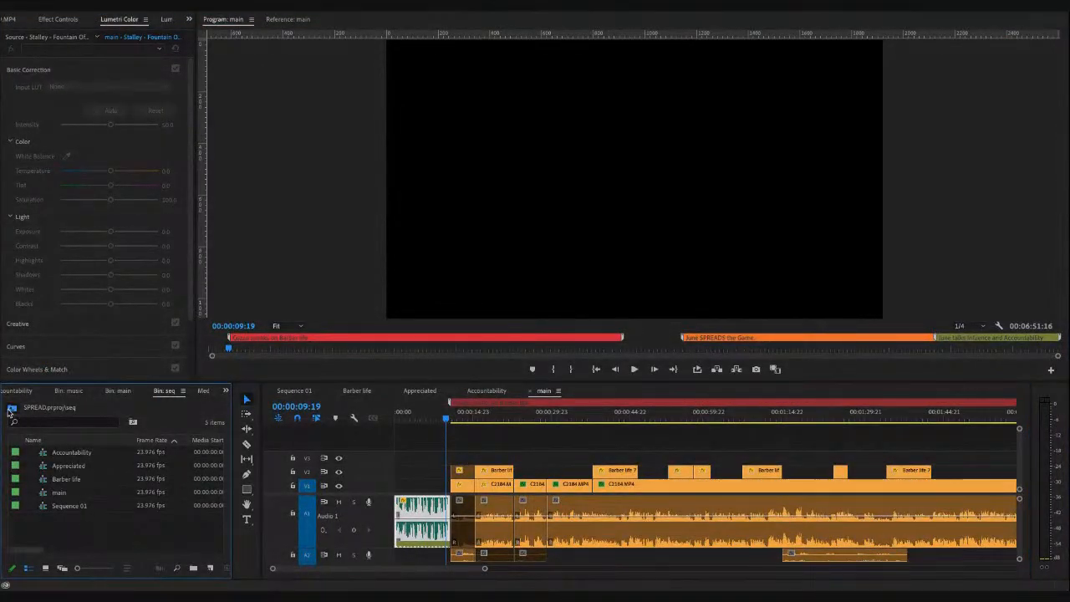
{"action": "left_click", "coordinate": [11, 408]}
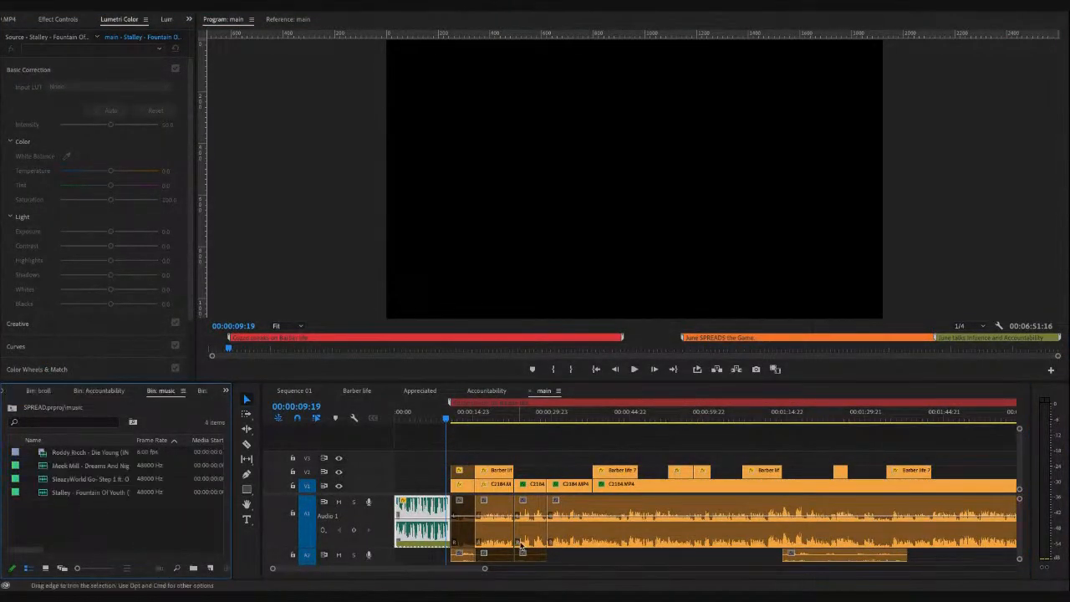
{"action": "scroll", "coordinate": [519, 537], "scroll_direction": "down", "scroll_amount": 3}
{"action": "left_click_drag", "start_coordinate": [446, 421], "coordinate": [453, 422]}
{"action": "key", "text": "space"}
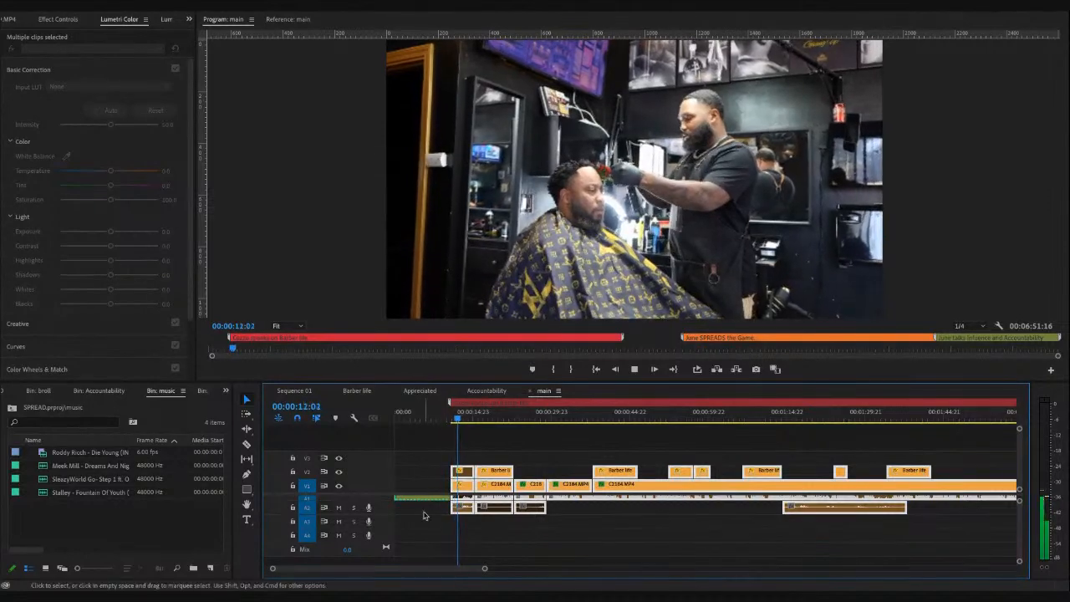
{"action": "scroll", "coordinate": [425, 513], "scroll_direction": "up", "scroll_amount": 2}
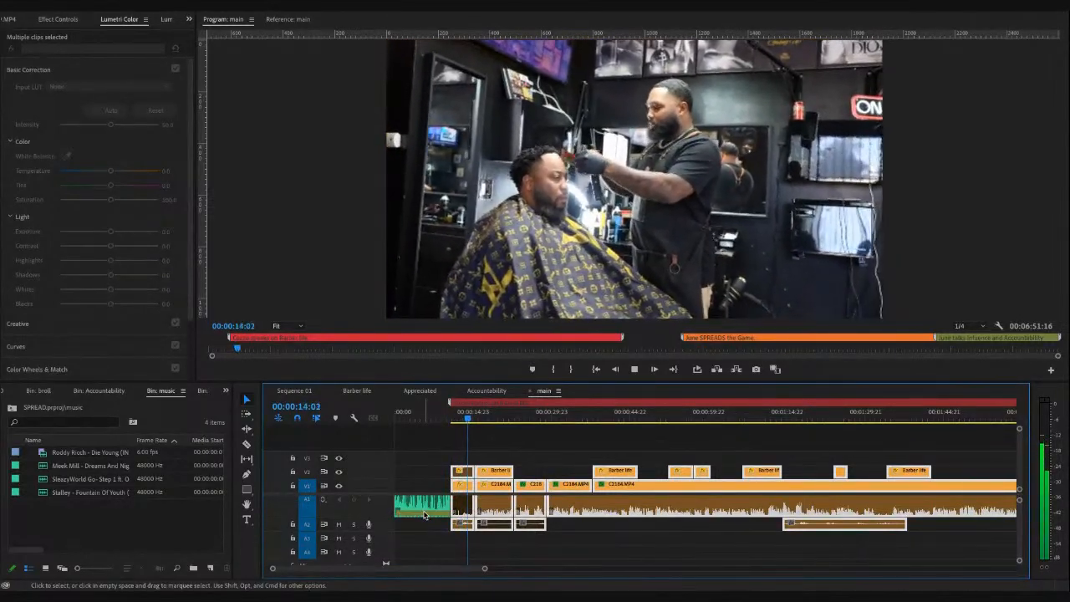
- Audition the Stalley, SleazyWorld Go, Meek Mill and Roddy Ricch instrumentals from the music bin
{"action": "double_click", "coordinate": [72, 494]}
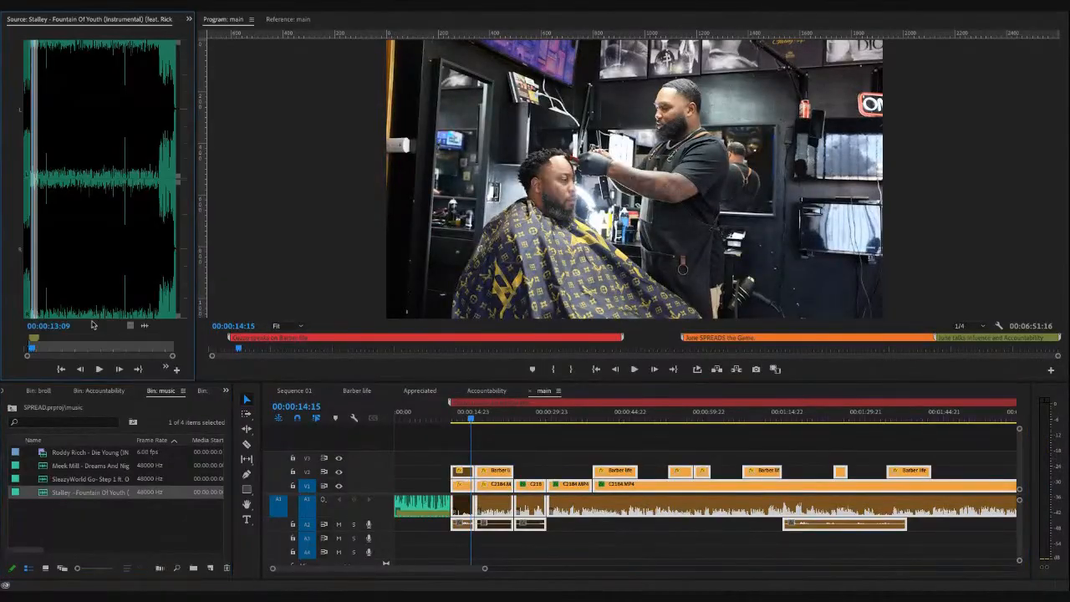
{"action": "left_click", "coordinate": [99, 370]}
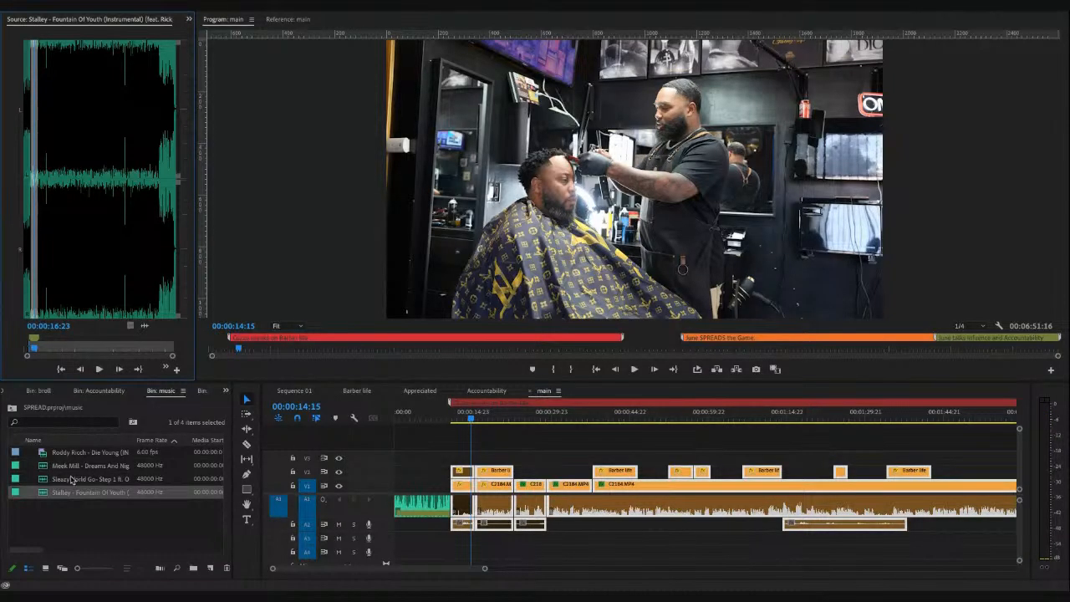
{"action": "double_click", "coordinate": [72, 478]}
{"action": "left_click", "coordinate": [100, 370]}
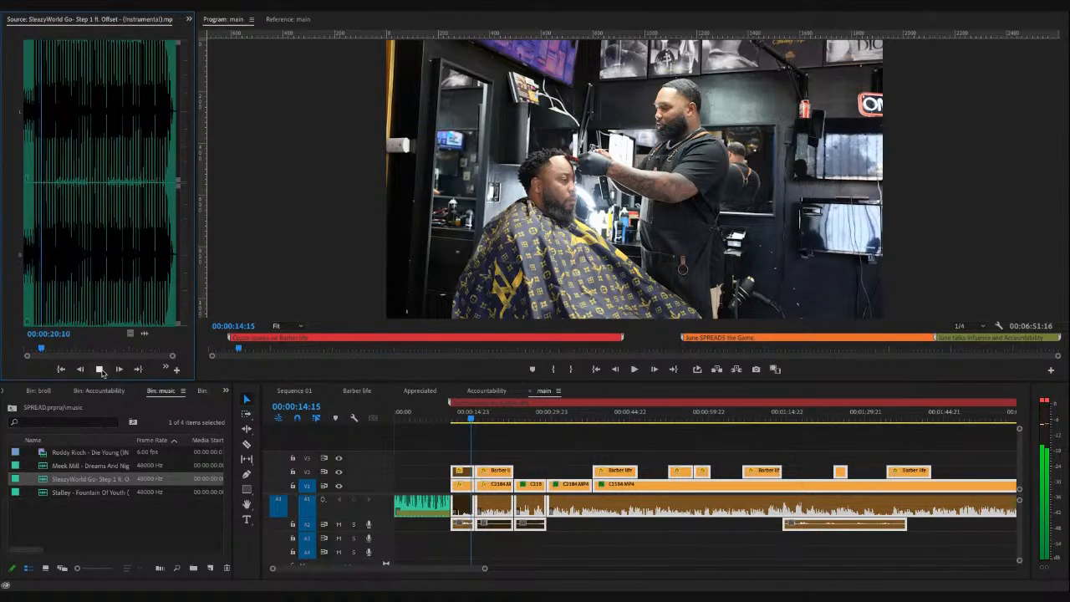
{"action": "left_click", "coordinate": [90, 466]}
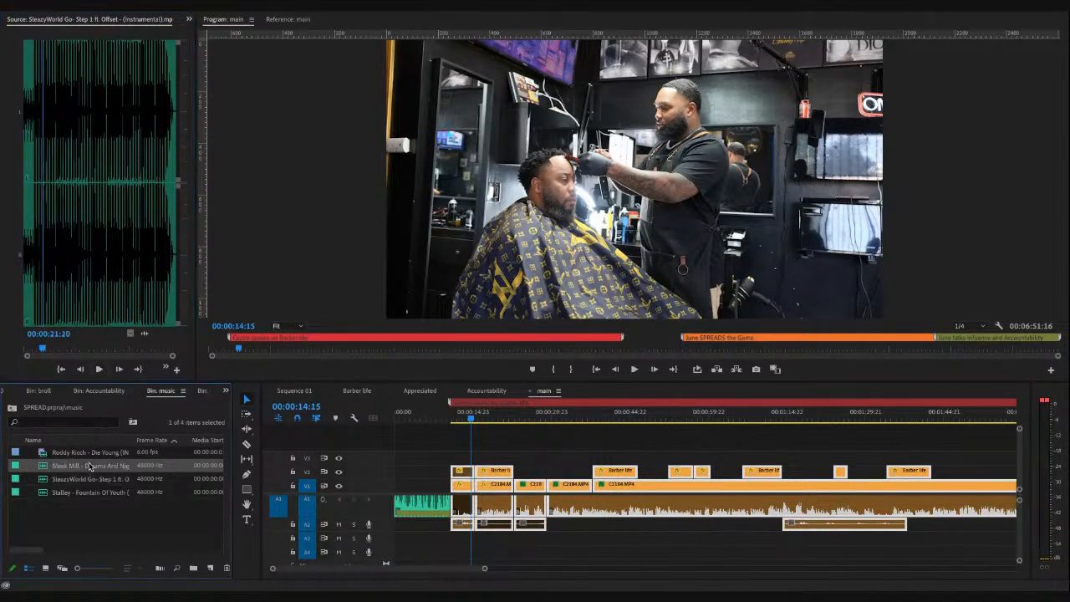
{"action": "double_click", "coordinate": [90, 466]}
{"action": "left_click", "coordinate": [99, 368]}
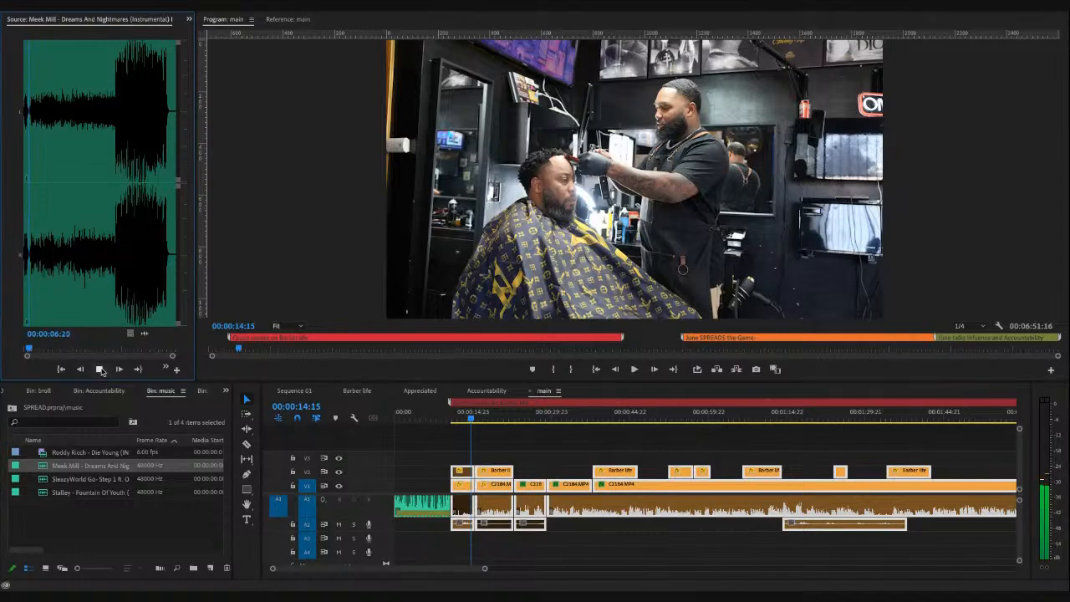
{"action": "double_click", "coordinate": [88, 453]}
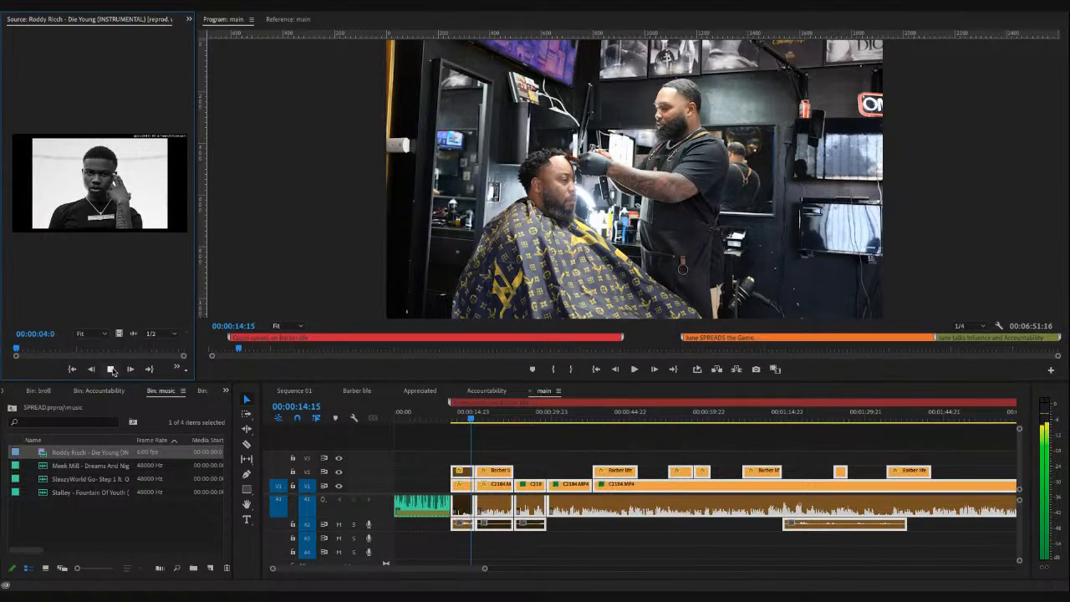
{"action": "left_click", "coordinate": [111, 370]}
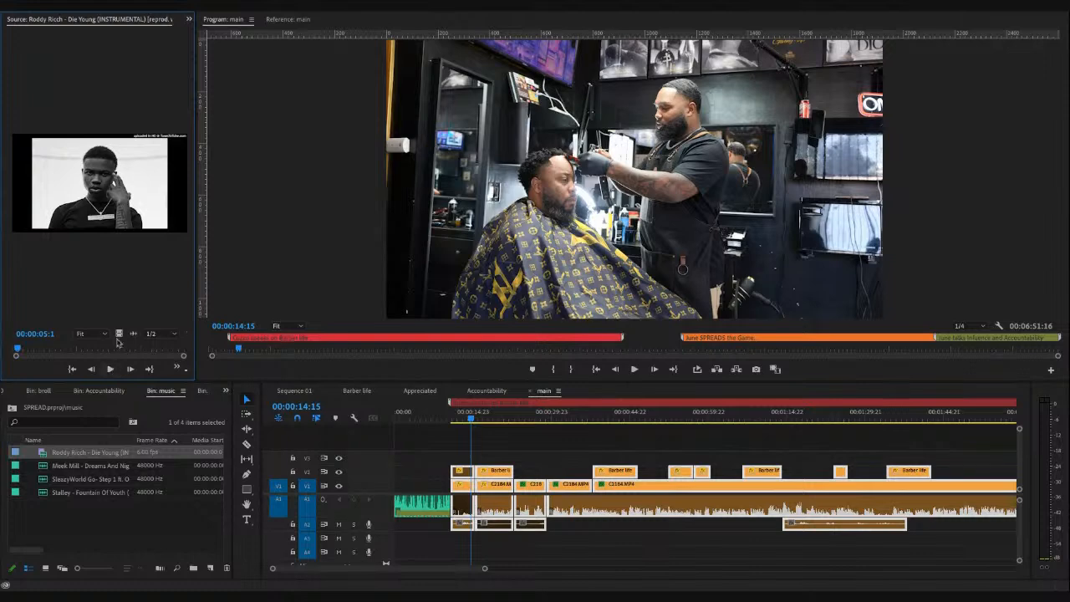
- Place only the audio of Roddy Ricch - Die Young on Audio 4, starting at the orange section
{"action": "left_click_drag", "start_coordinate": [134, 335], "coordinate": [444, 557]}
{"action": "key", "text": "backslash"}
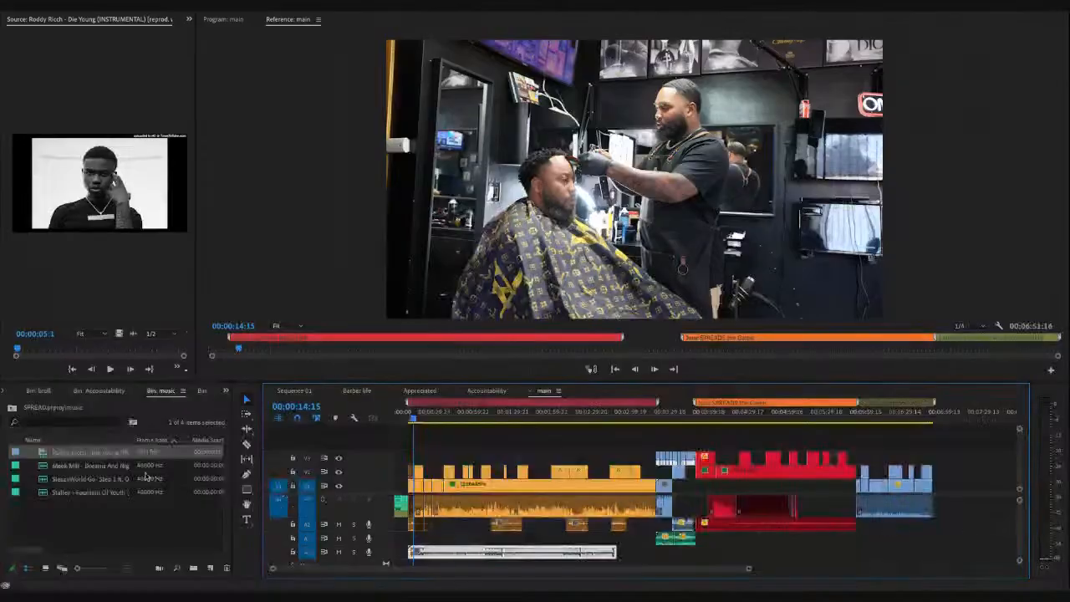
{"action": "scroll", "coordinate": [468, 544], "scroll_direction": "down", "scroll_amount": 1}
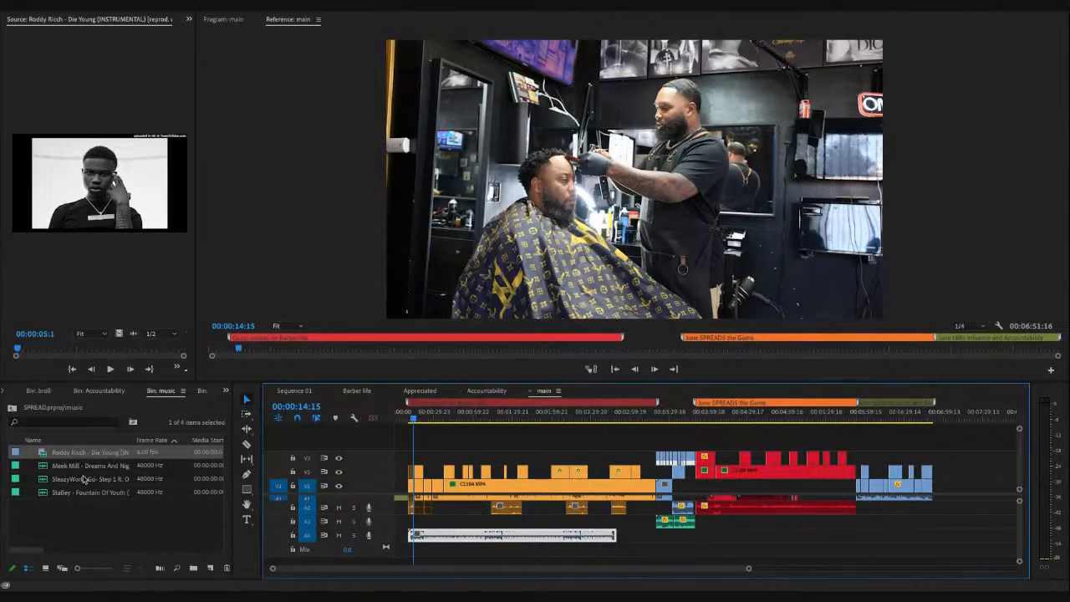
- Add the SleazyWorld Go - Step 1 instrumental on Audio 5, starting at the beginning of the orange section
{"action": "double_click", "coordinate": [86, 467]}
{"action": "double_click", "coordinate": [85, 479]}
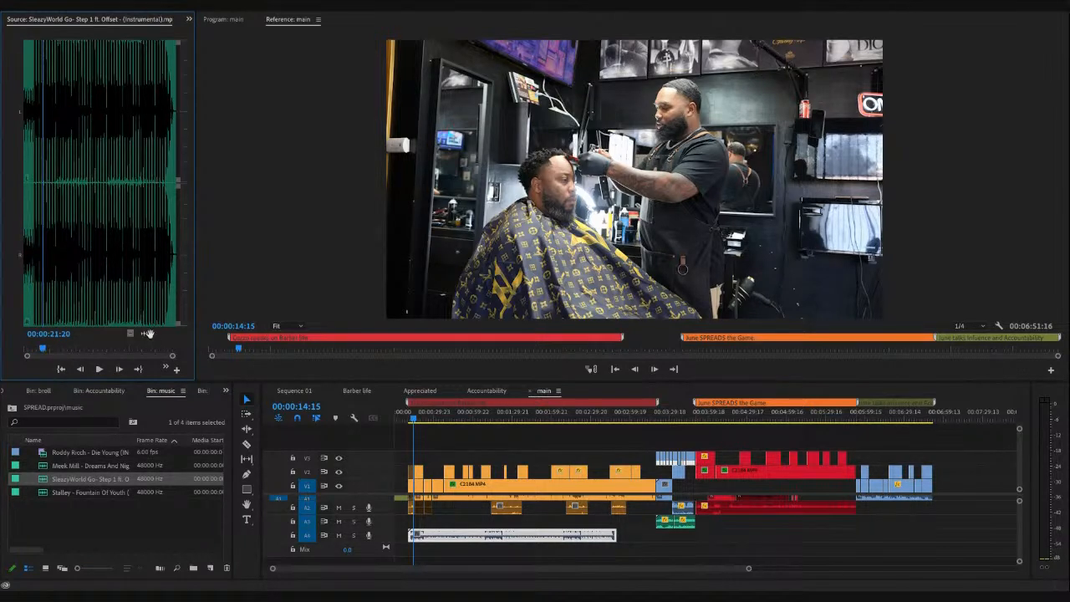
{"action": "left_click_drag", "start_coordinate": [148, 334], "coordinate": [417, 545]}
{"action": "left_click_drag", "start_coordinate": [673, 554], "coordinate": [438, 540]}
{"action": "scroll", "coordinate": [683, 556], "scroll_direction": "down", "scroll_amount": 3}
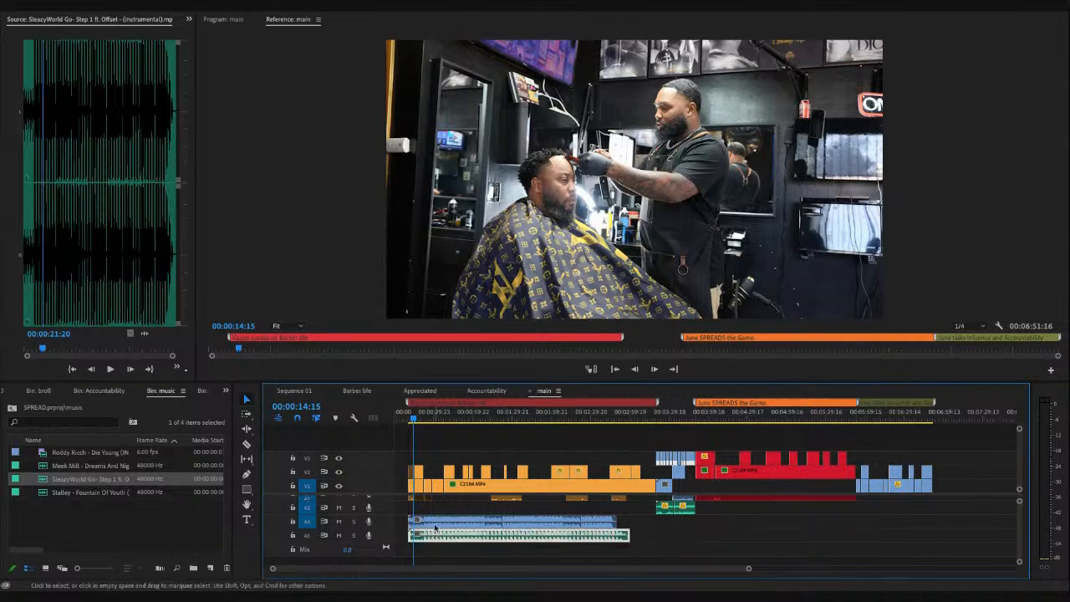
- Mute Audio 4 and play the orange section with the Step 1 instrumental, leaving that music clip selected
{"action": "left_click", "coordinate": [338, 522]}
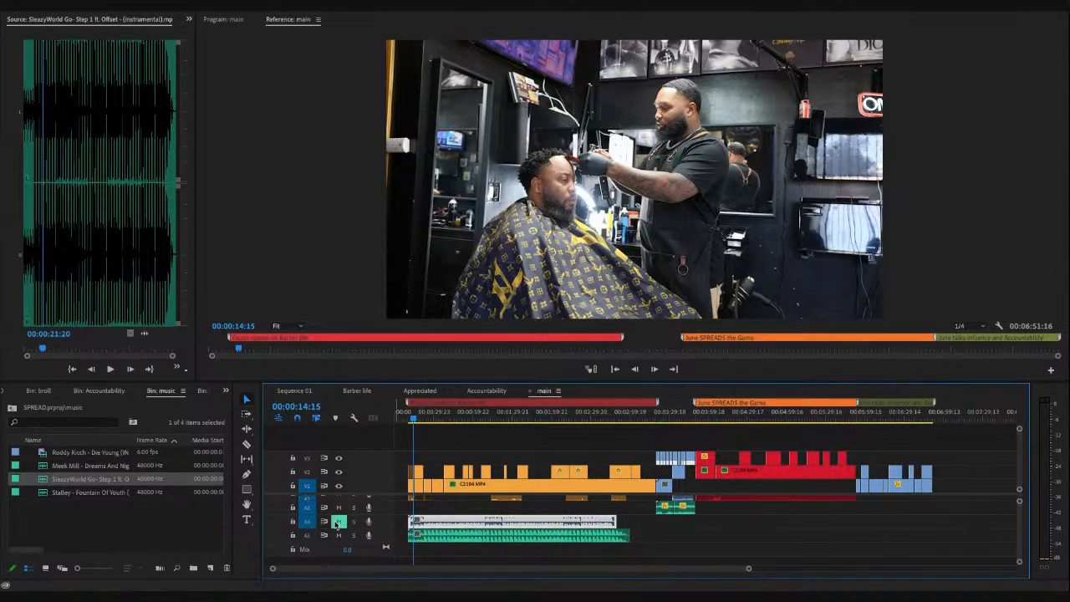
{"action": "key", "text": "space"}
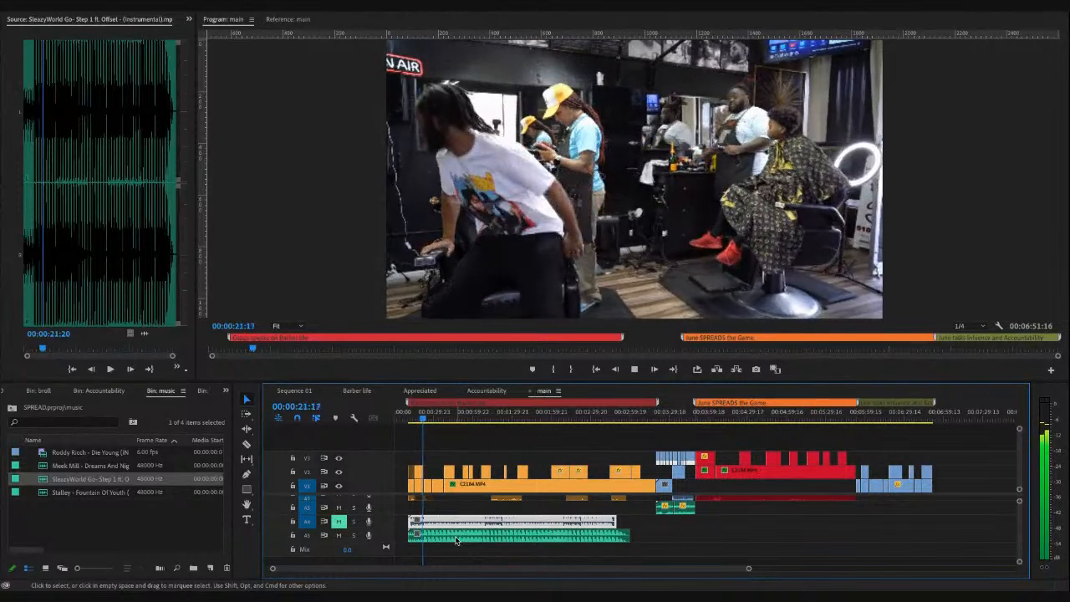
{"action": "left_click", "coordinate": [456, 540]}
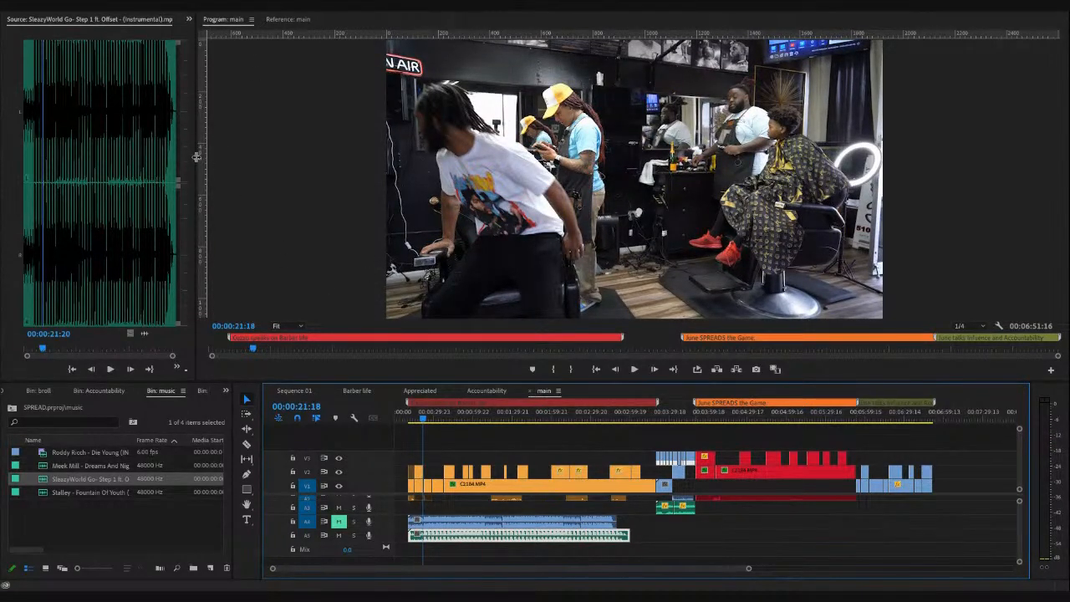
- Show the Step 1 clip's effect controls in a widened panel and play from the music intro into the orange section
{"action": "left_click_drag", "start_coordinate": [196, 156], "coordinate": [322, 158]}
{"action": "left_click", "coordinate": [214, 20]}
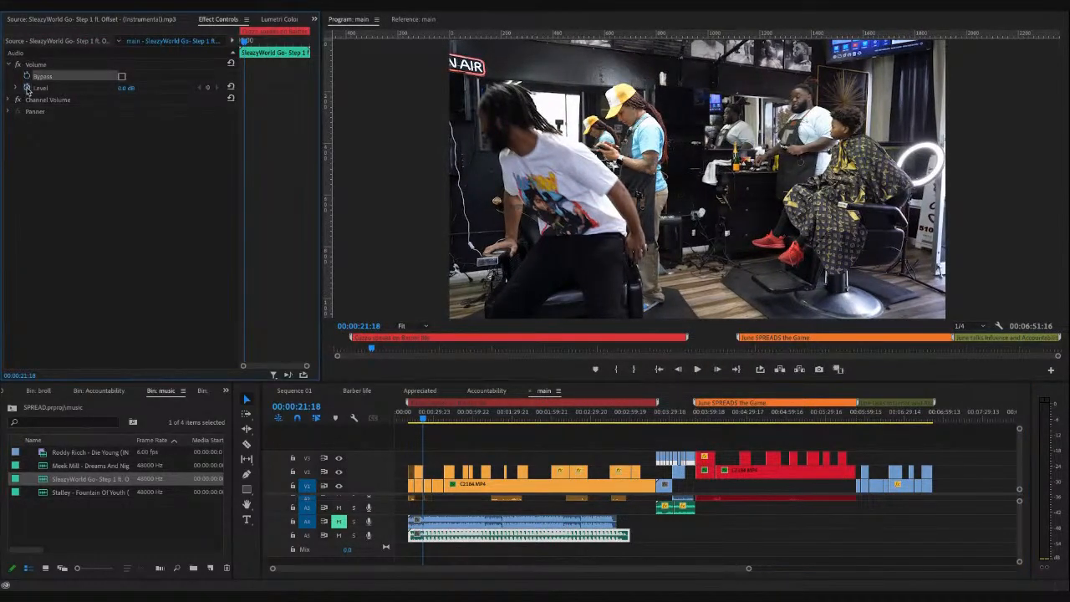
{"action": "left_click", "coordinate": [406, 419]}
{"action": "key", "text": "space"}
{"action": "key", "text": "equal"}
{"action": "key", "text": "equal"}
{"action": "key", "text": "equal"}
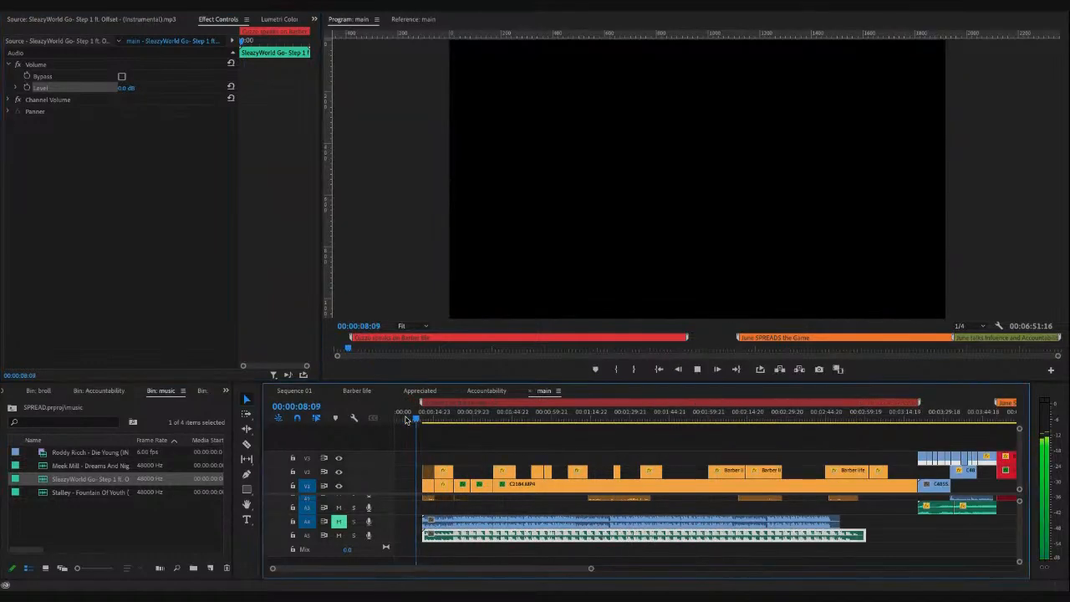
- Move the intro music clip down to Audio 4 and delete the Die Young clip from that track
{"action": "scroll", "coordinate": [443, 526], "scroll_direction": "up", "scroll_amount": 2}
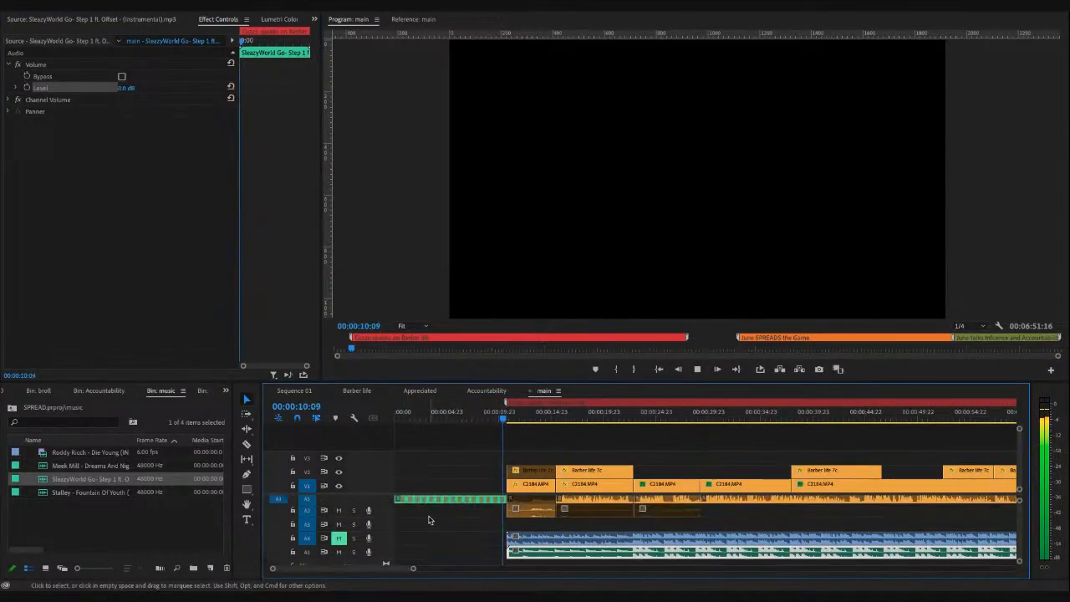
{"action": "left_click_drag", "start_coordinate": [439, 499], "coordinate": [459, 541]}
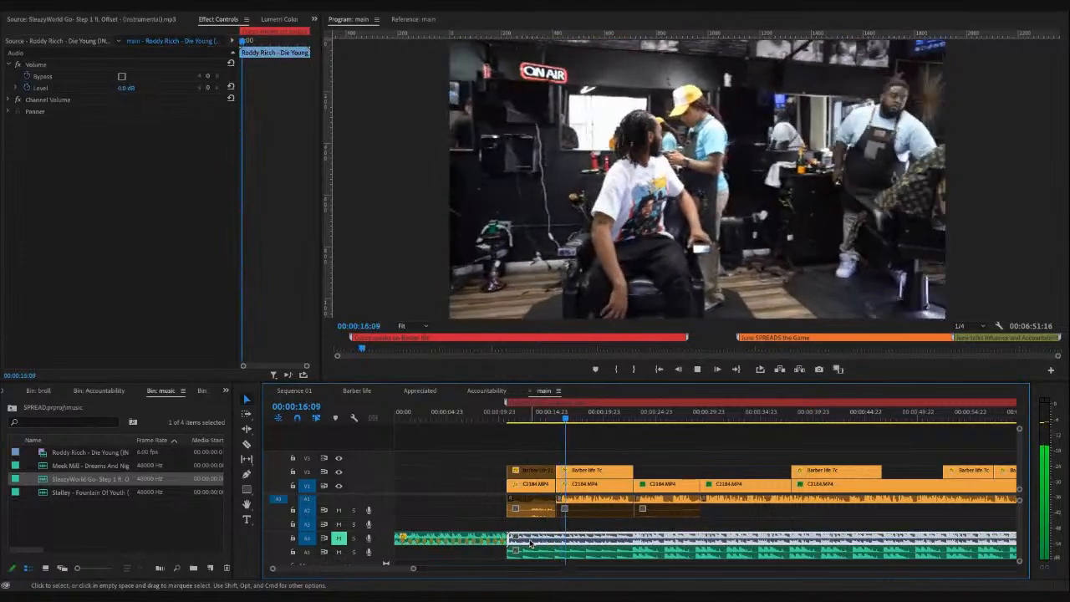
{"action": "left_click", "coordinate": [530, 543]}
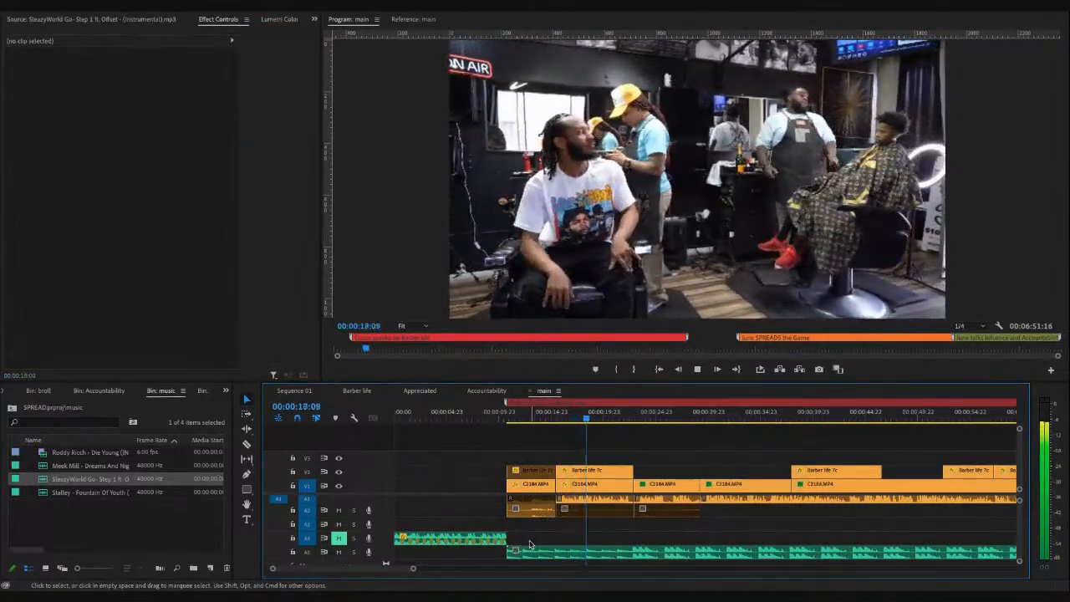
- Restore the deleted Die Young clip and move it along Audio 4 to the start of the red section
{"action": "key", "text": "super+z"}
{"action": "key", "text": "space"}
{"action": "left_click", "coordinate": [530, 543]}
{"action": "key", "text": "minus"}
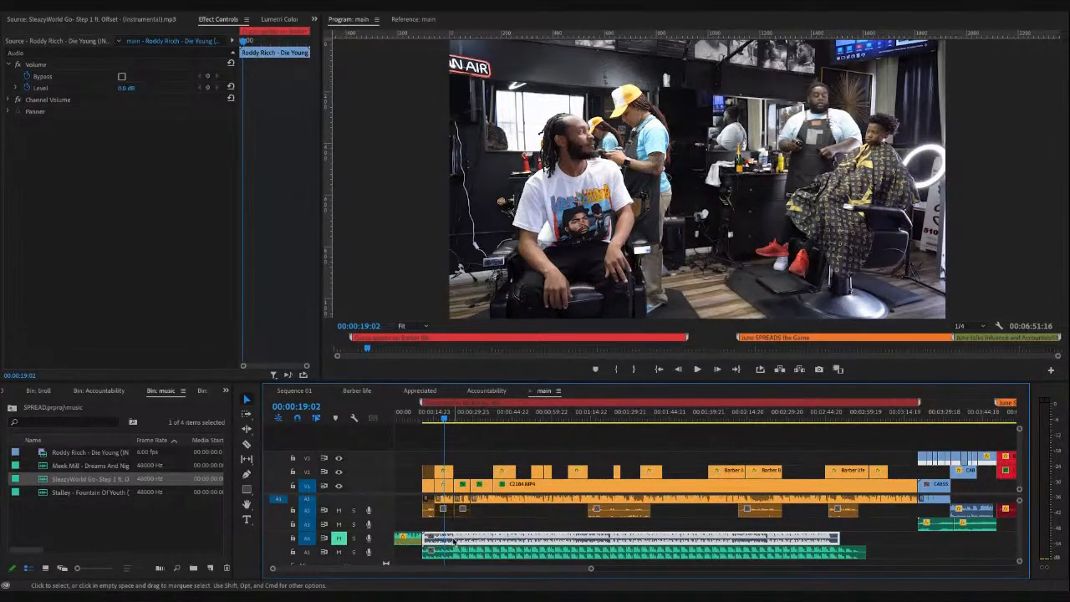
{"action": "key", "text": "minus"}
{"action": "left_click_drag", "start_coordinate": [423, 542], "coordinate": [717, 546]}
- Play through the first blue section and the red section, and trim the Die Young clip to the end of the red section
{"action": "left_click", "coordinate": [665, 416]}
{"action": "key", "text": "space"}
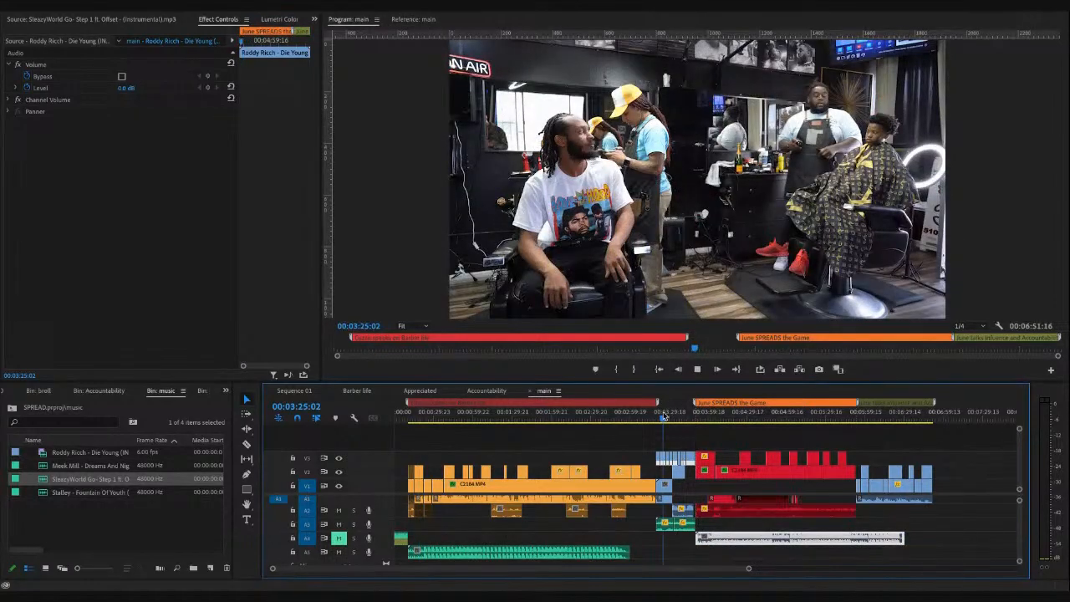
{"action": "left_click", "coordinate": [682, 525]}
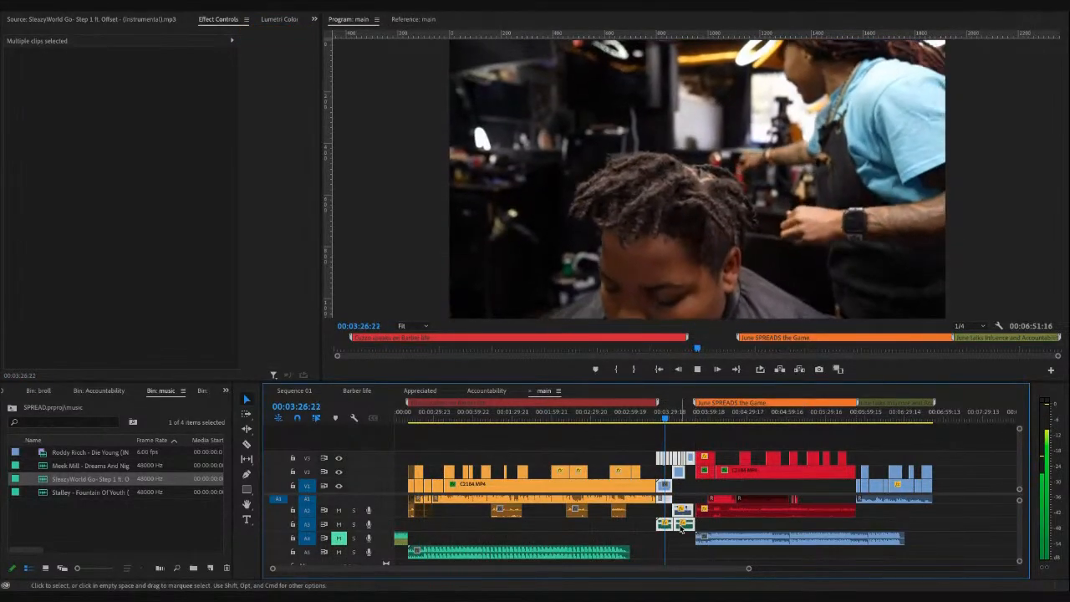
{"action": "left_click", "coordinate": [695, 418]}
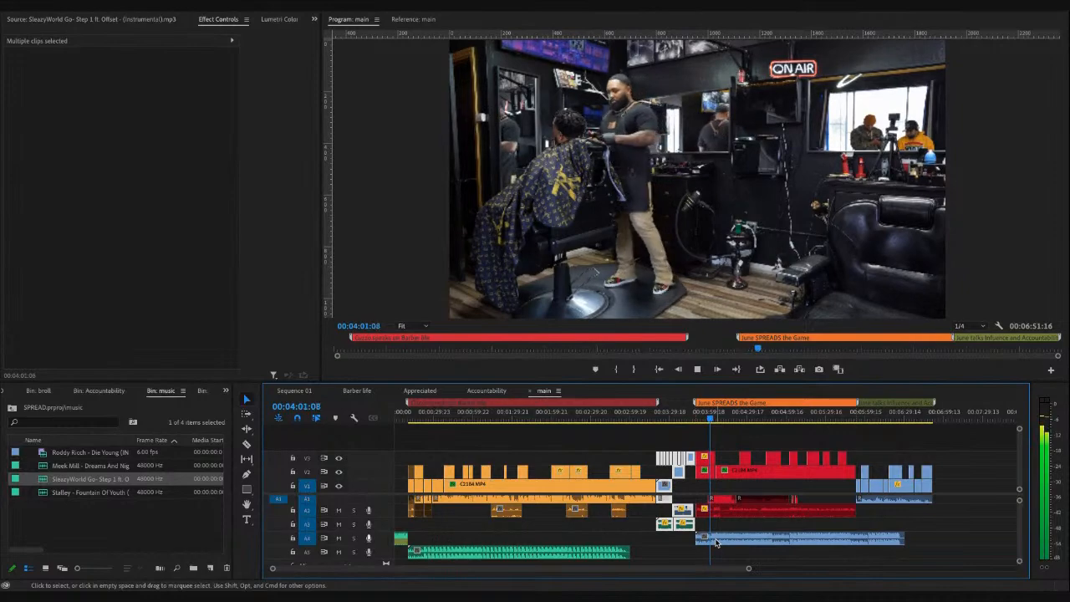
{"action": "left_click_drag", "start_coordinate": [902, 537], "coordinate": [855, 541]}
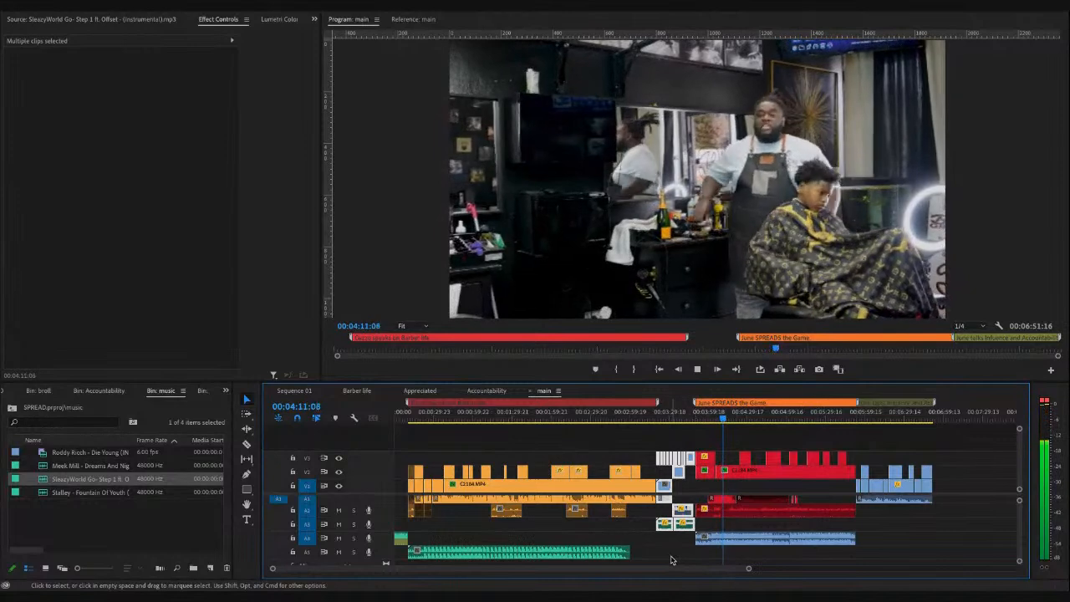
{"action": "key", "text": "space"}
- Duplicate the Step 1 instrumental on Audio 5 at the start of the final blue section, and move the Die Young clip down to Audio 5
{"action": "left_click", "coordinate": [440, 553]}
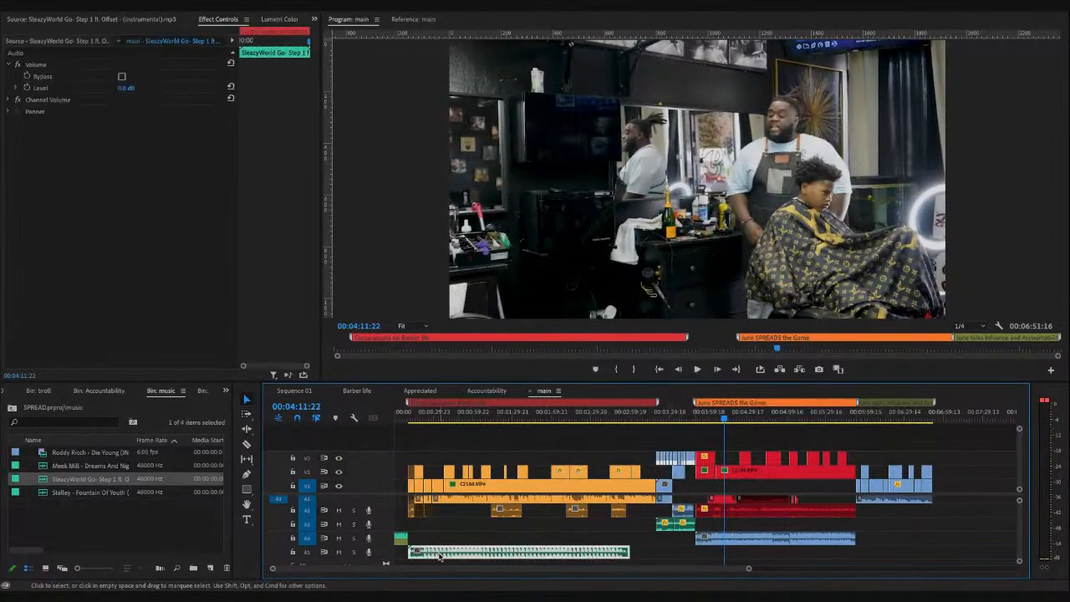
{"action": "left_click_drag", "start_coordinate": [439, 554], "coordinate": [886, 556]}
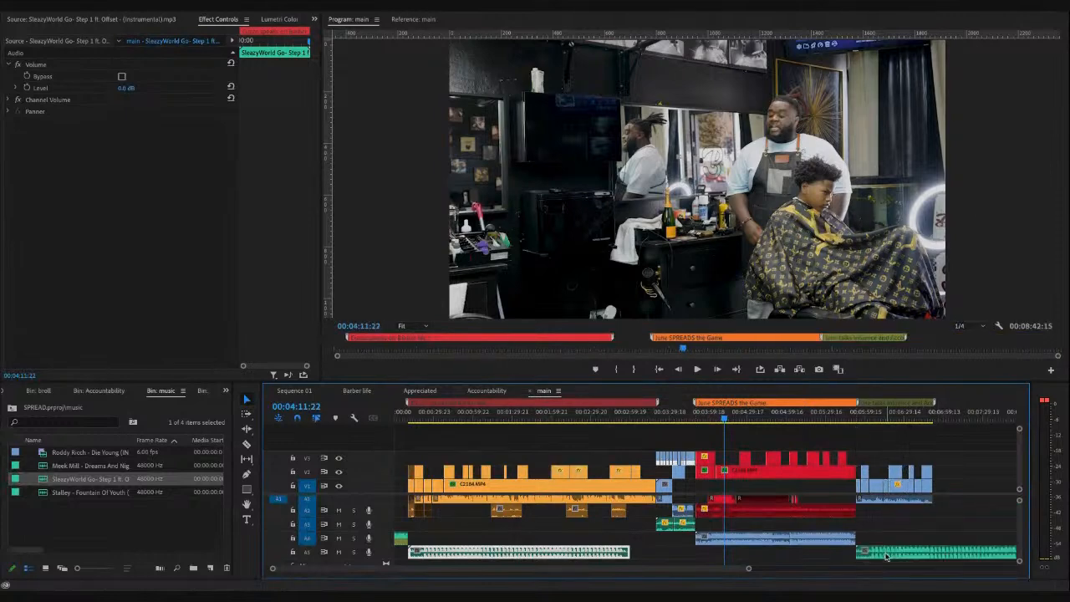
{"action": "left_click_drag", "start_coordinate": [815, 540], "coordinate": [810, 554]}
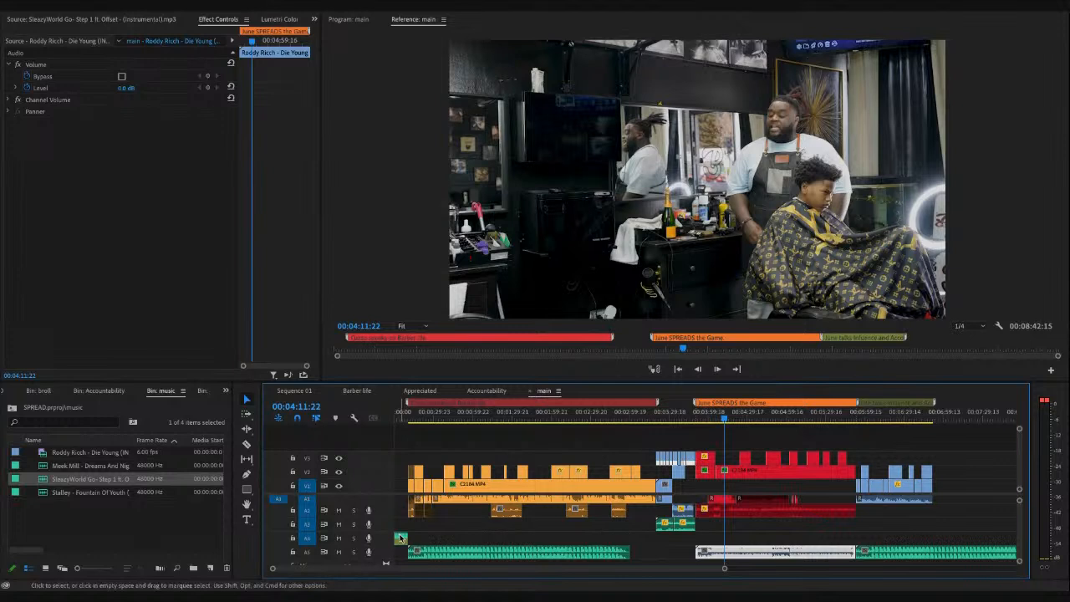
- Move the Meek Mill music beneath the first blue section from Audio 3 down to Audio 5
{"action": "mouse_move", "coordinate": [401, 538]}
{"action": "left_mouse_down"}
{"action": "mouse_move", "coordinate": [400, 526]}
{"action": "mouse_move", "coordinate": [402, 541]}
{"action": "left_mouse_up"}
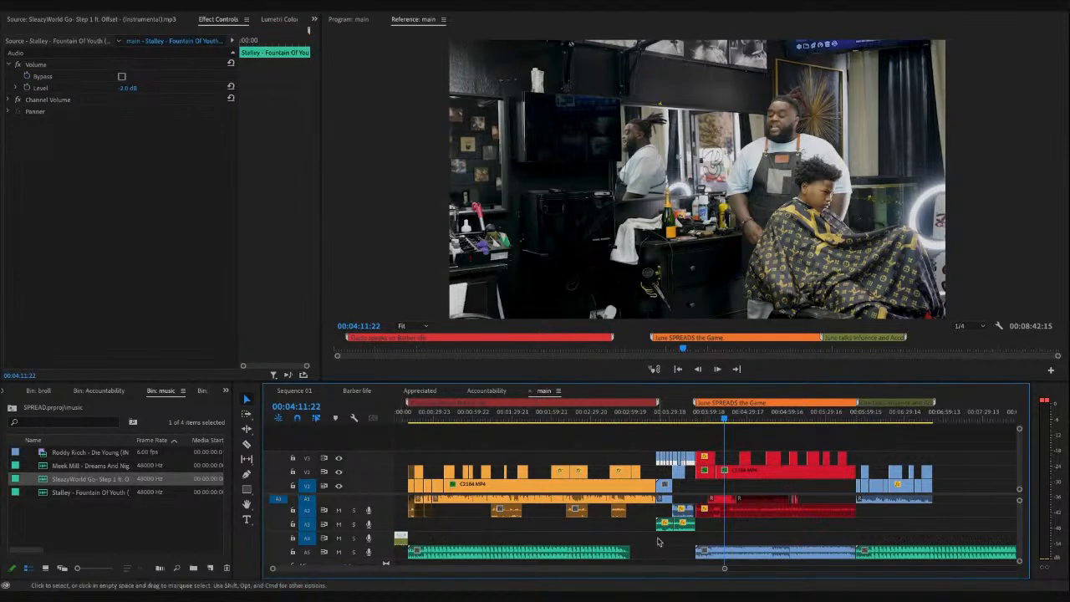
{"action": "left_click", "coordinate": [666, 527]}
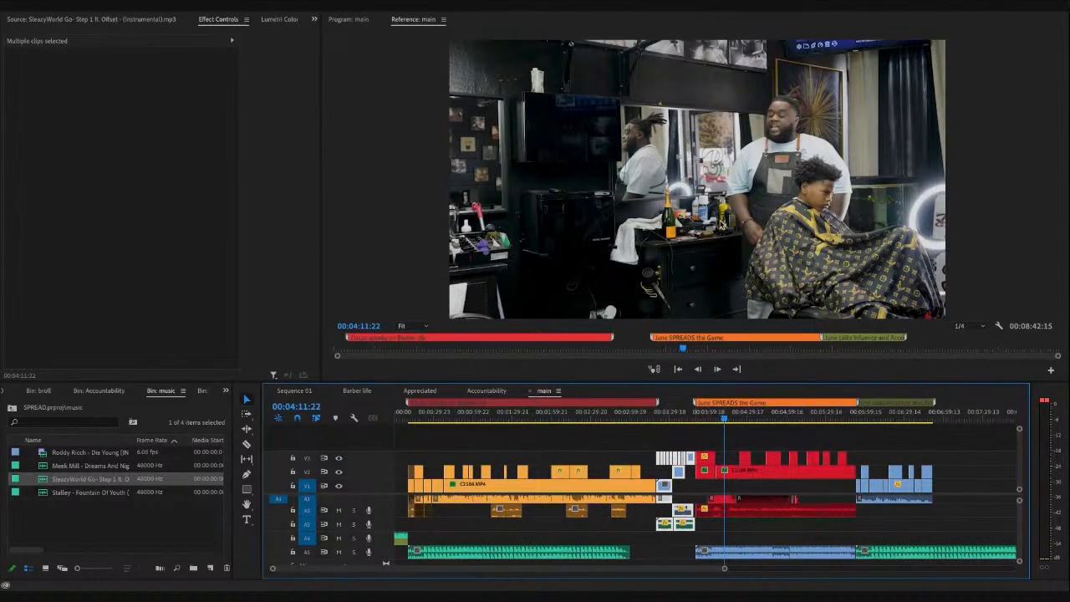
{"action": "left_click", "coordinate": [681, 526]}
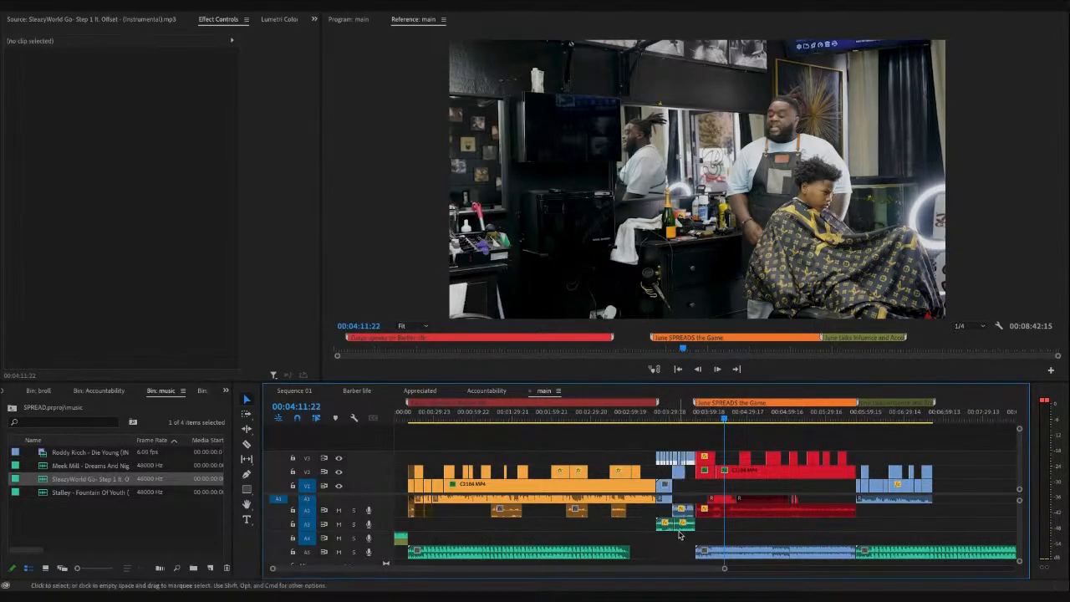
{"action": "key", "text": "Delete"}
{"action": "left_click_drag", "start_coordinate": [678, 525], "coordinate": [676, 553]}
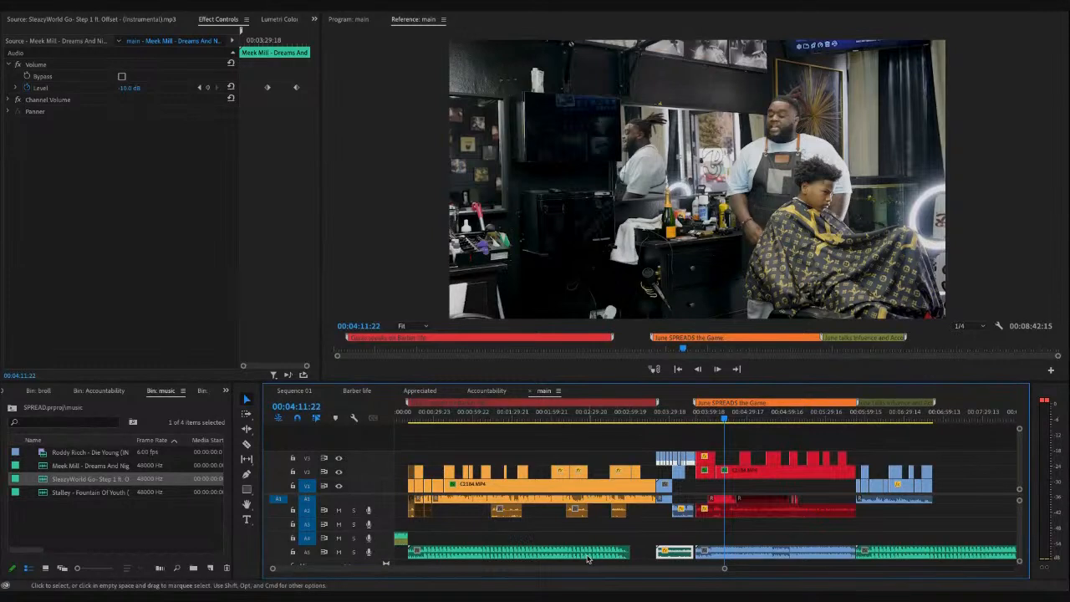
{"action": "scroll", "coordinate": [588, 560], "scroll_direction": "down", "scroll_amount": 1}
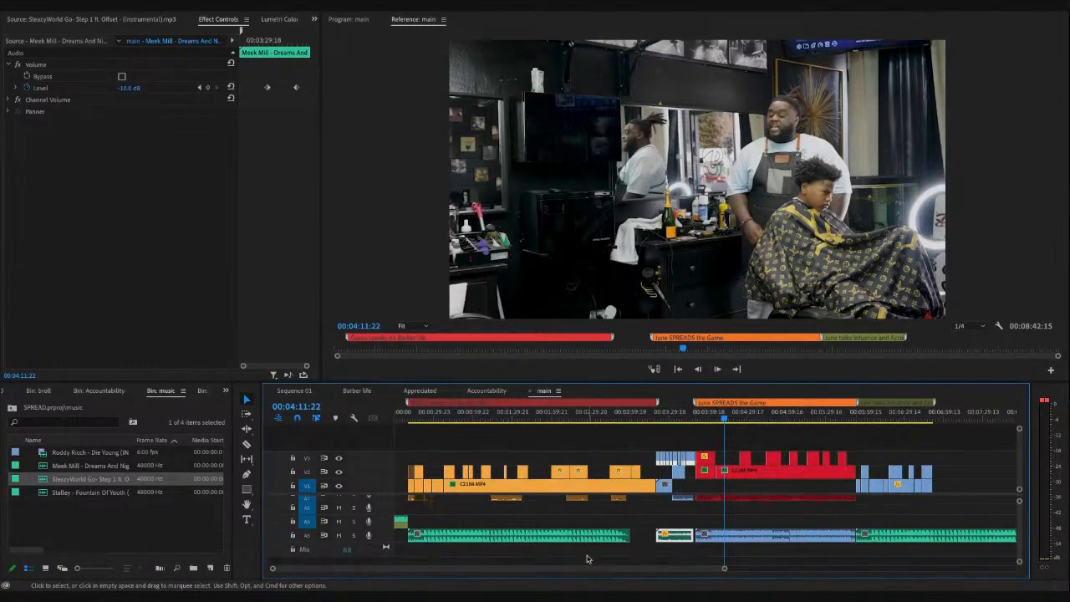
{"action": "scroll", "coordinate": [587, 559], "scroll_direction": "up", "scroll_amount": 2}
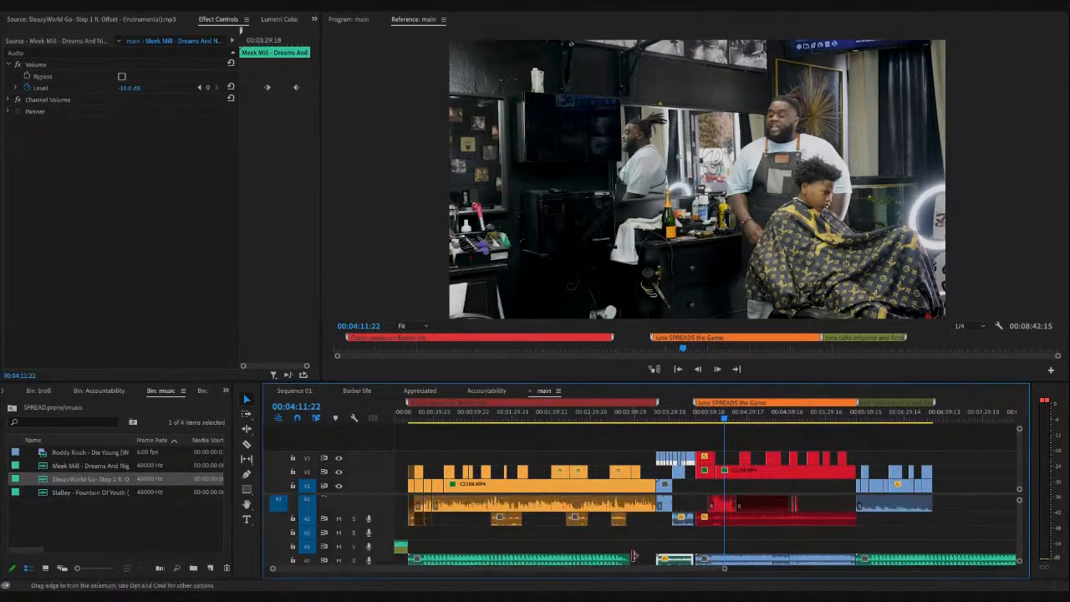
{"action": "scroll", "coordinate": [752, 547], "scroll_direction": "down", "scroll_amount": 2}
{"action": "left_click", "coordinate": [885, 538]}
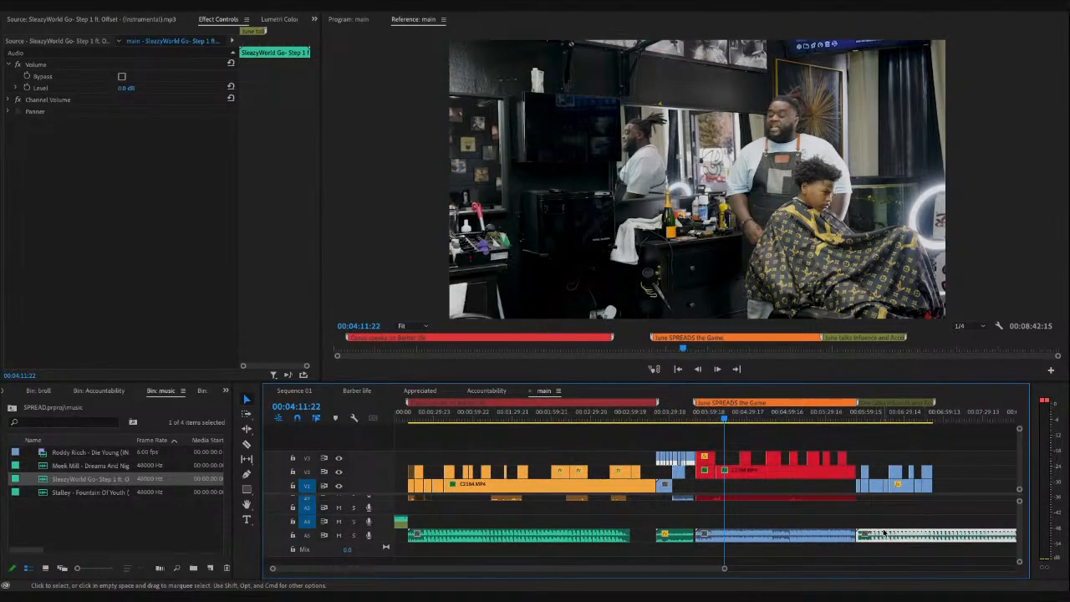
{"action": "key", "text": "minus"}
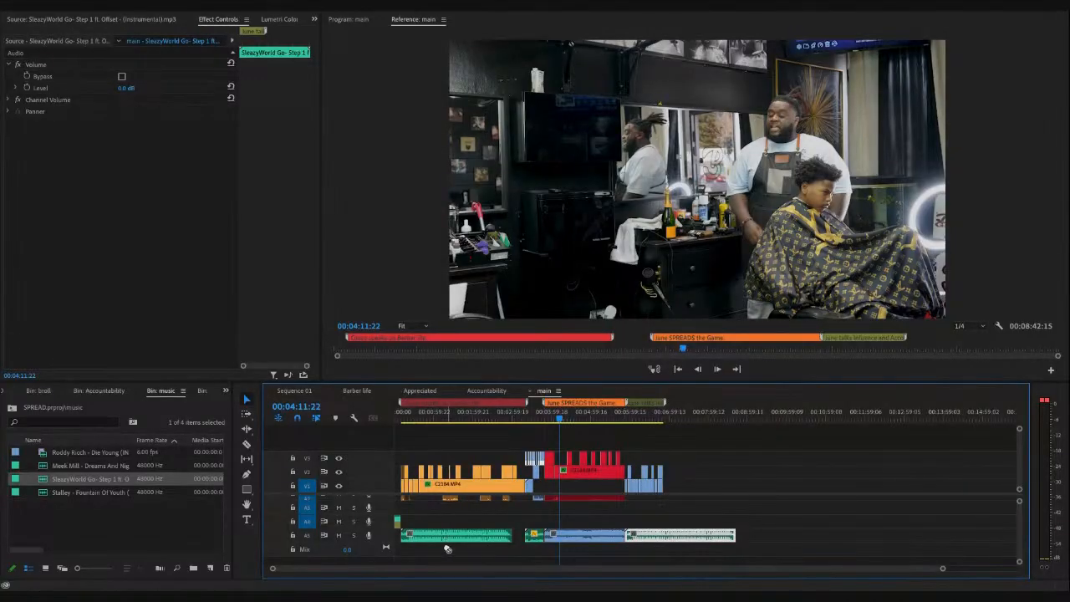
{"action": "left_click_drag", "start_coordinate": [447, 550], "coordinate": [808, 517]}
{"action": "key", "text": "super+z"}
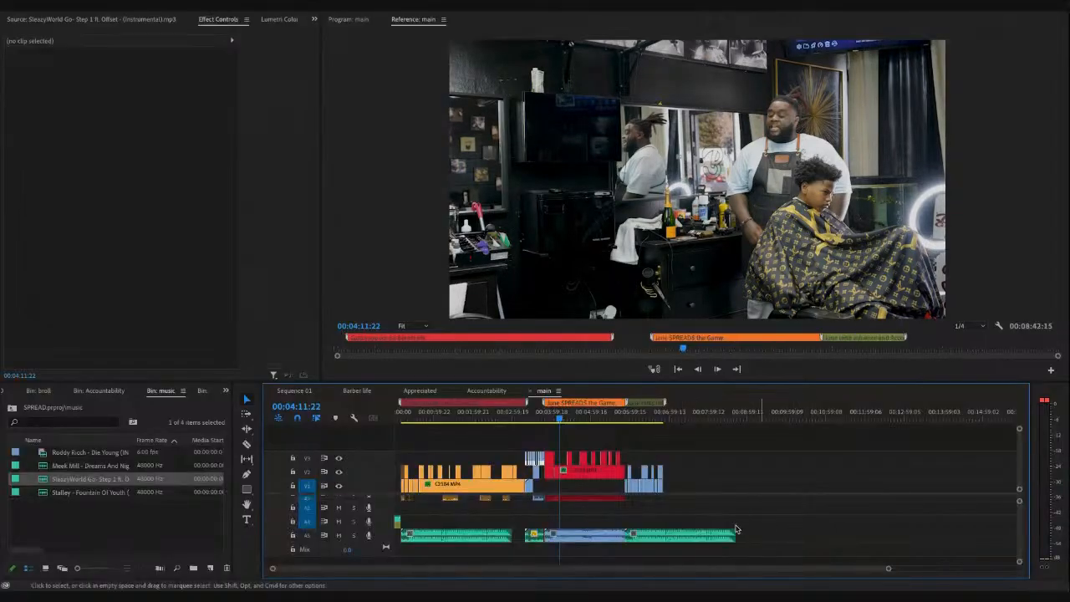
- Move the Die Young clip down to a new Audio 6 track, enlarge the timeline area and play part of the red section
{"action": "left_click", "coordinate": [584, 536]}
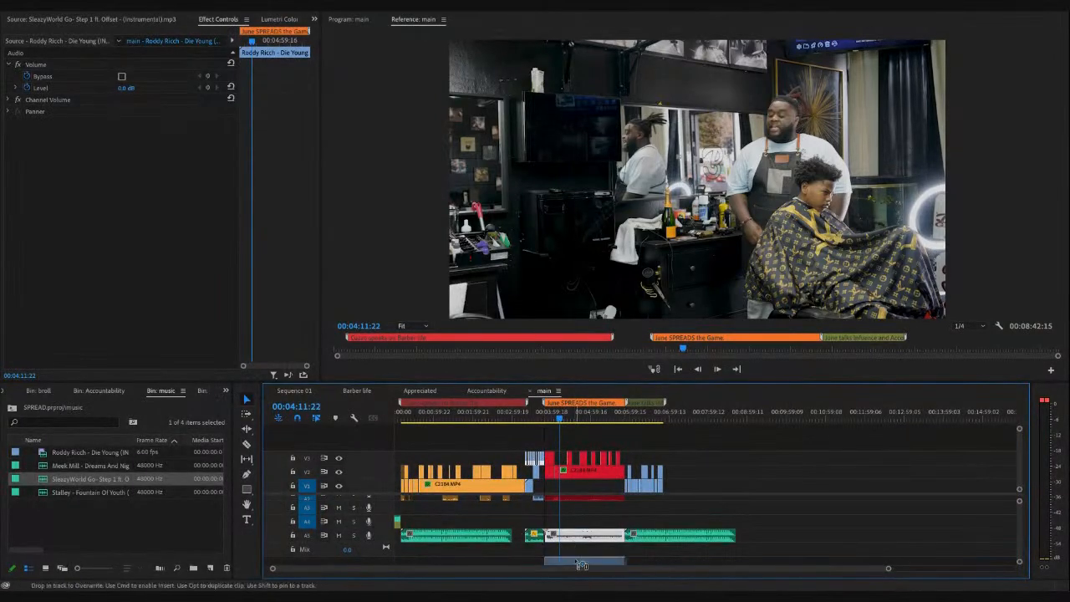
{"action": "scroll", "coordinate": [576, 559], "scroll_direction": "up", "scroll_amount": 3}
{"action": "scroll", "coordinate": [569, 559], "scroll_direction": "down", "scroll_amount": 3}
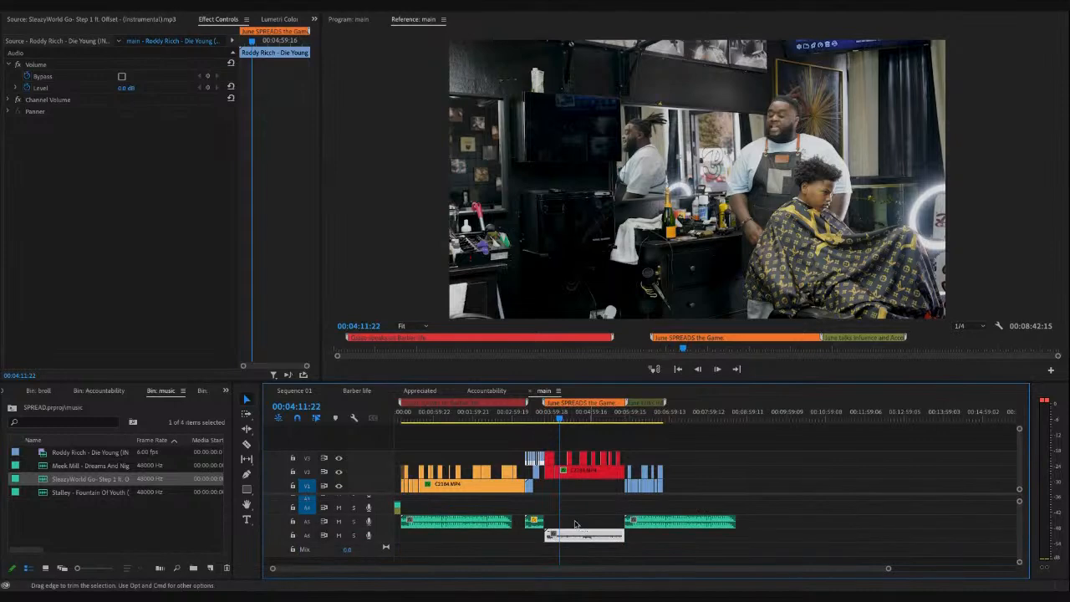
{"action": "left_click_drag", "start_coordinate": [520, 382], "coordinate": [521, 307]}
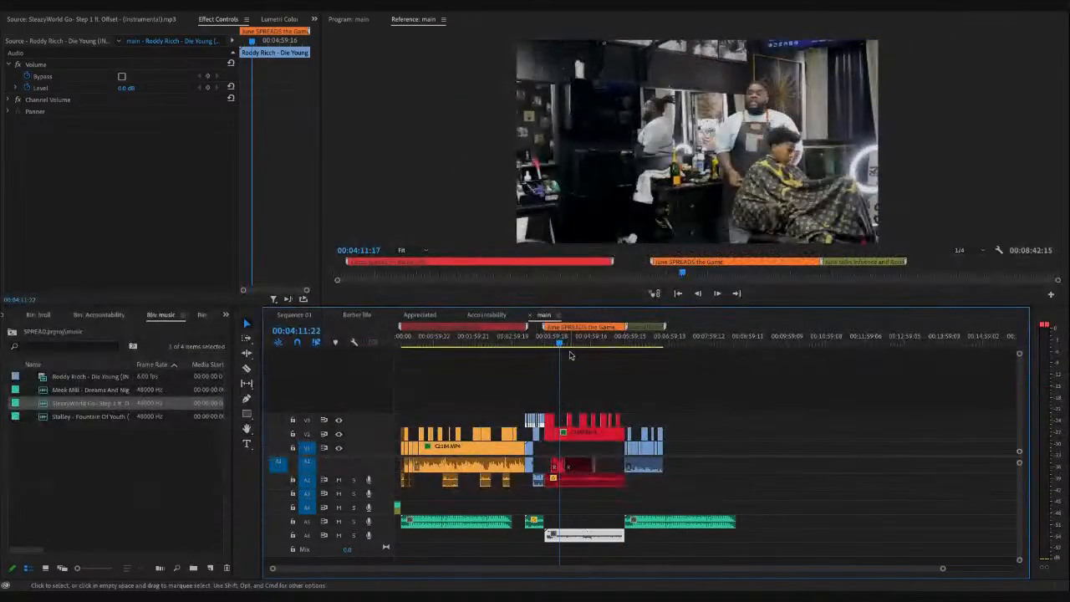
{"action": "key", "text": "space"}
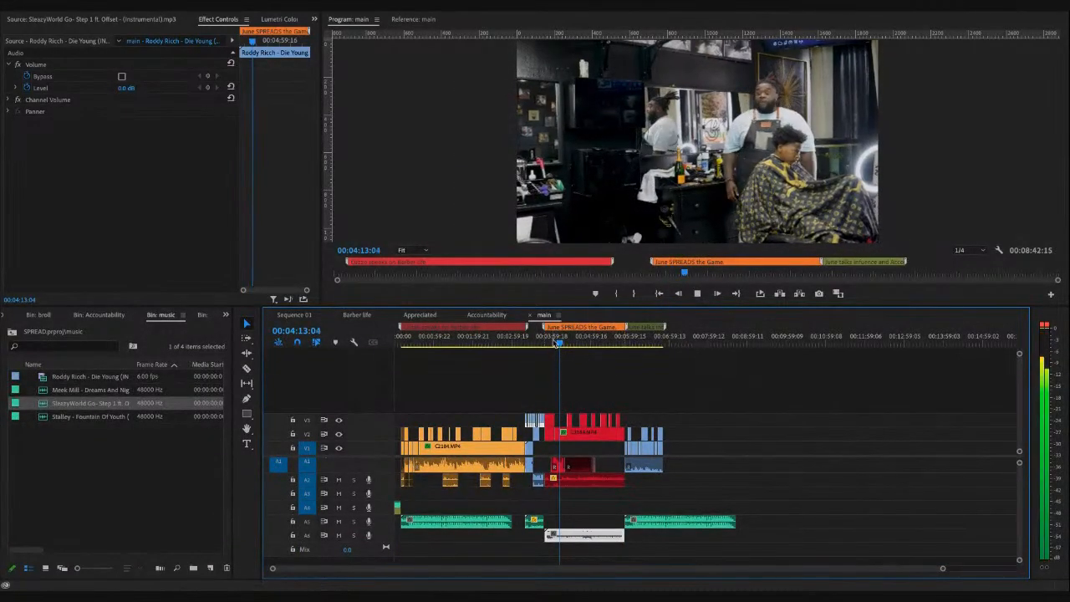
{"action": "key", "text": "space"}
- Try the Die Young clip beneath the orange section on Audio 6, and undo its moves back to Audio 5
{"action": "left_click_drag", "start_coordinate": [624, 535], "coordinate": [798, 521]}
{"action": "left_click_drag", "start_coordinate": [593, 545], "coordinate": [470, 535]}
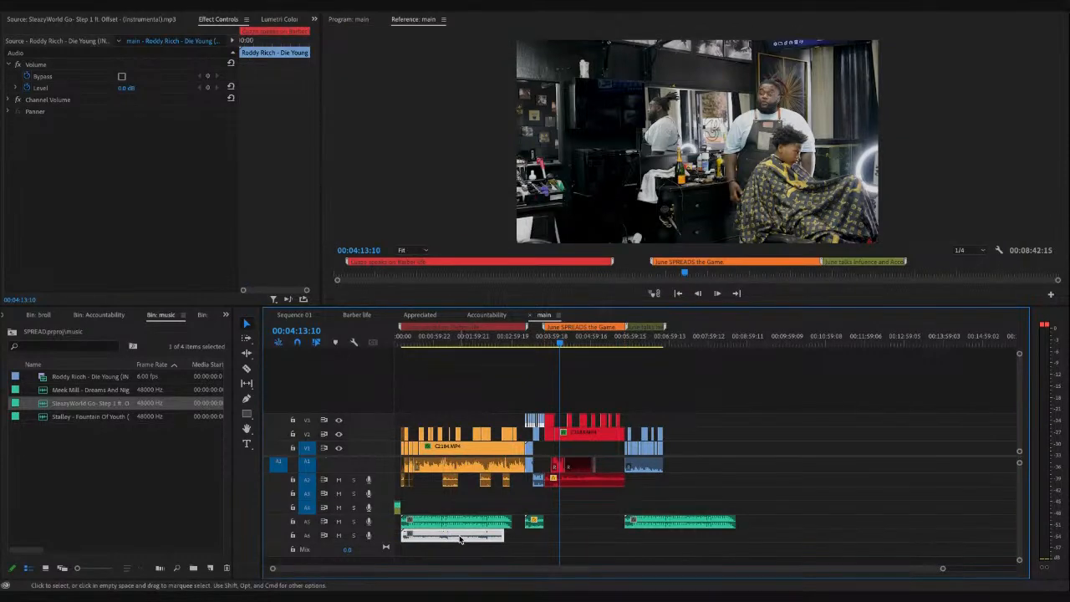
{"action": "key", "text": "super+z"}
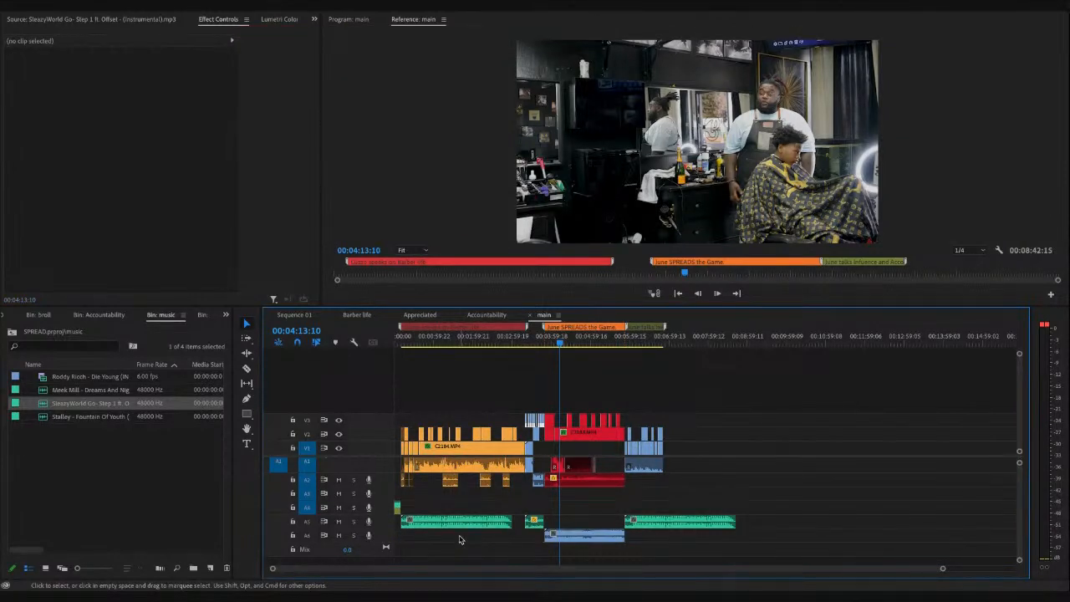
{"action": "key", "text": "super+z"}
{"action": "key", "text": "super+z"}
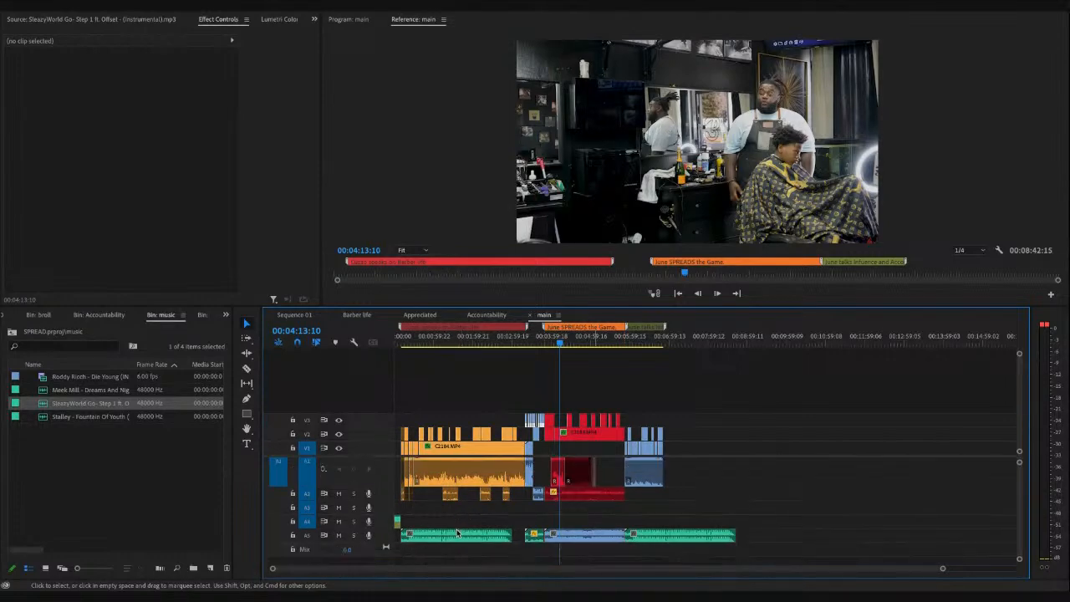
- Set the volume level of the Step 1 instrumental beneath the orange section to -10 dB
{"action": "key", "text": "="}
{"action": "key", "text": "="}
{"action": "scroll", "coordinate": [463, 532], "scroll_direction": "left", "scroll_amount": 5}
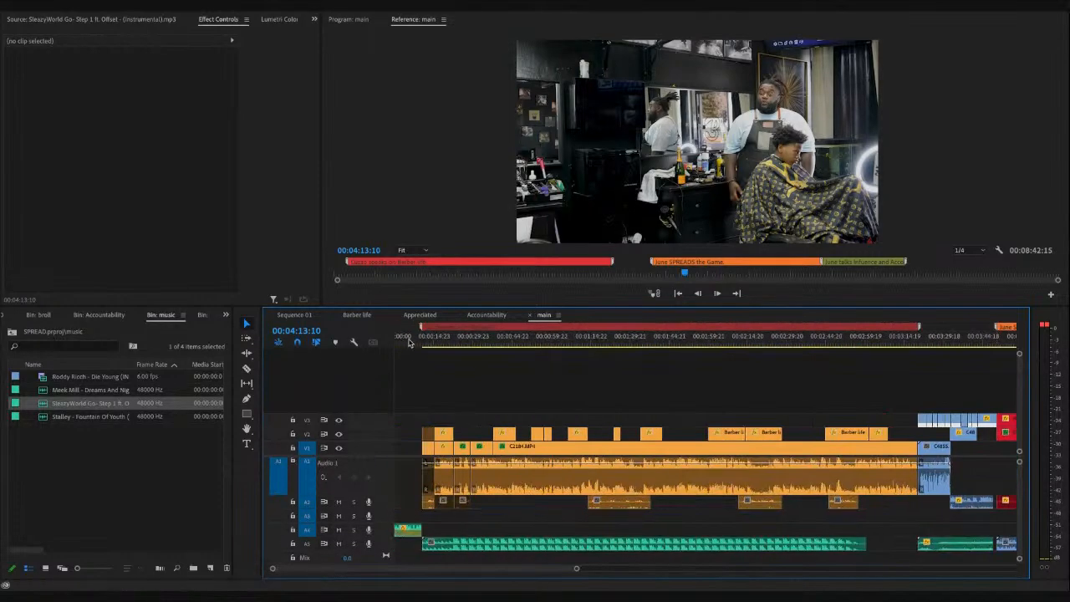
{"action": "left_click", "coordinate": [452, 549]}
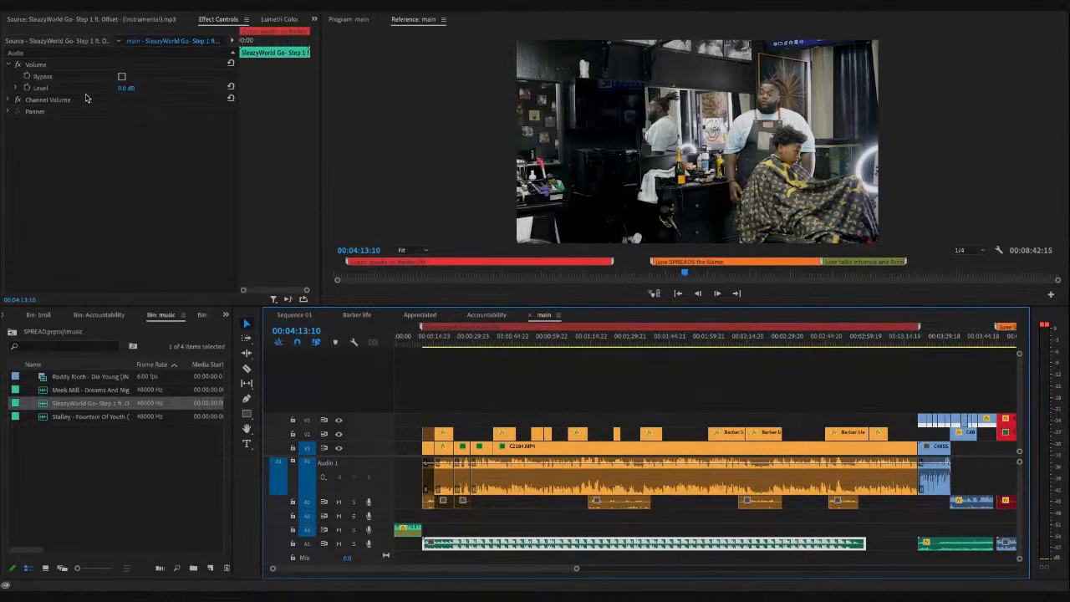
{"action": "left_click", "coordinate": [124, 89]}
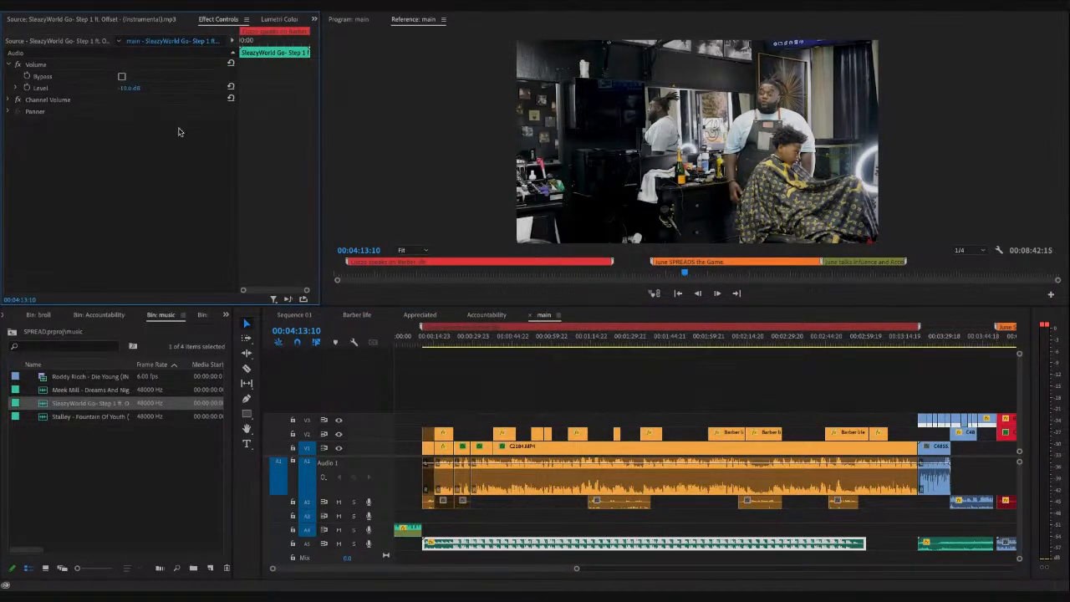
- Play the red section from its start to check how the Die Young music sits beneath it
{"action": "key", "text": "space"}
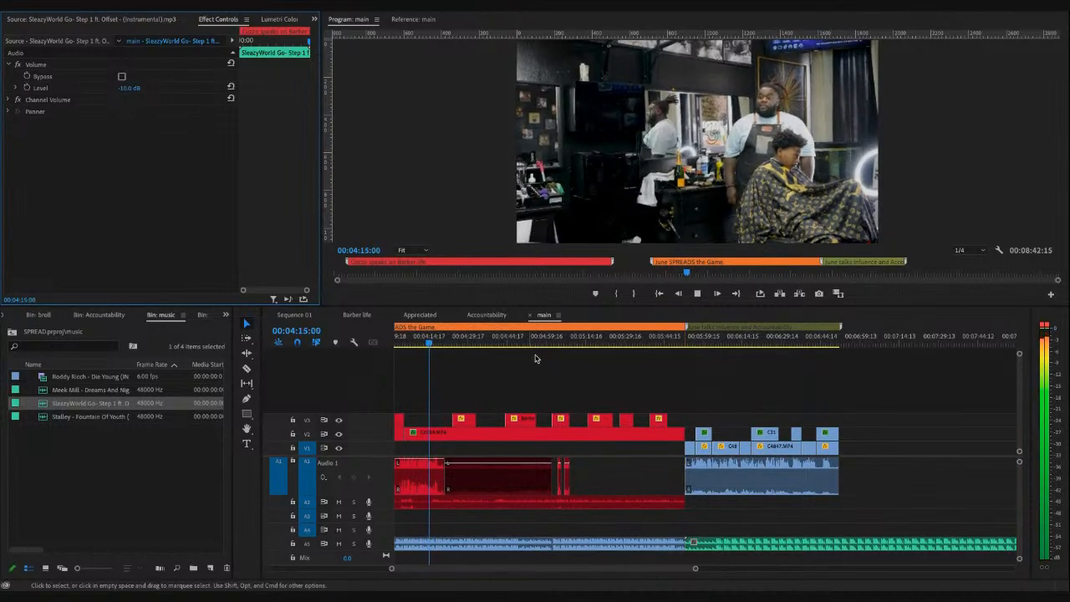
{"action": "scroll", "coordinate": [497, 446], "scroll_direction": "left", "scroll_amount": 4}
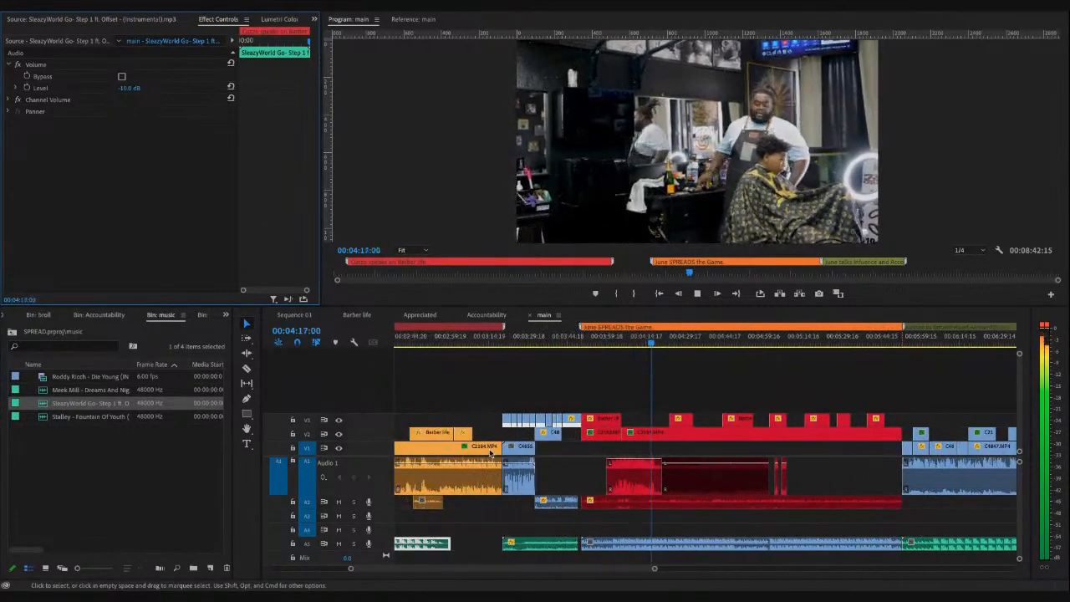
{"action": "scroll", "coordinate": [490, 453], "scroll_direction": "left", "scroll_amount": 3}
{"action": "scroll", "coordinate": [456, 411], "scroll_direction": "right", "scroll_amount": 5}
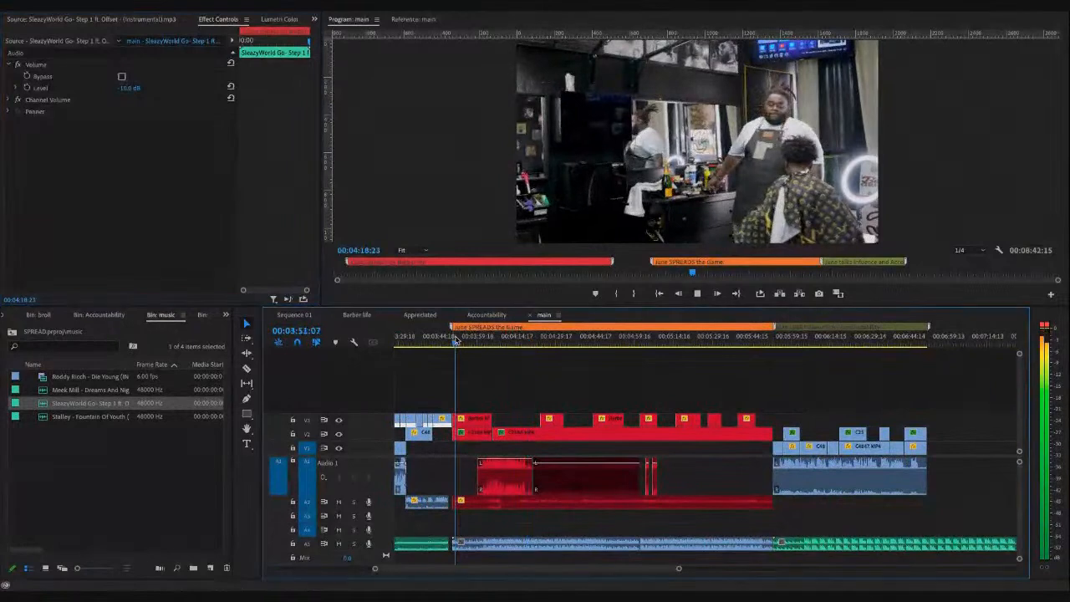
{"action": "left_click", "coordinate": [456, 339]}
{"action": "key", "text": "space"}
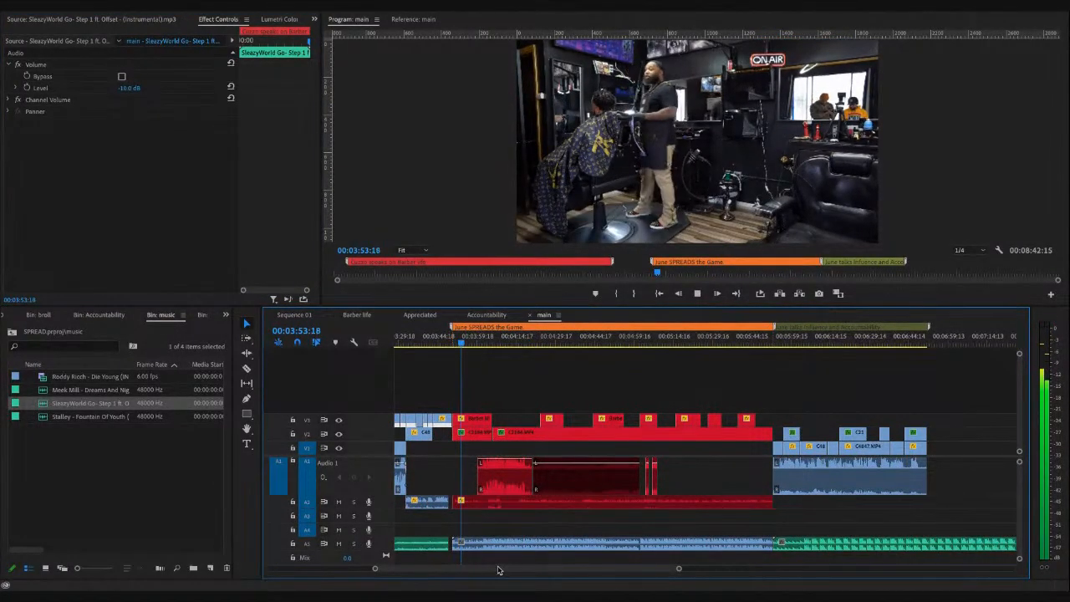
- Play the beginning of the orange section to check the Step 1 instrumental's level against the dialogue
{"action": "scroll", "coordinate": [499, 570], "scroll_direction": "up", "scroll_amount": 3}
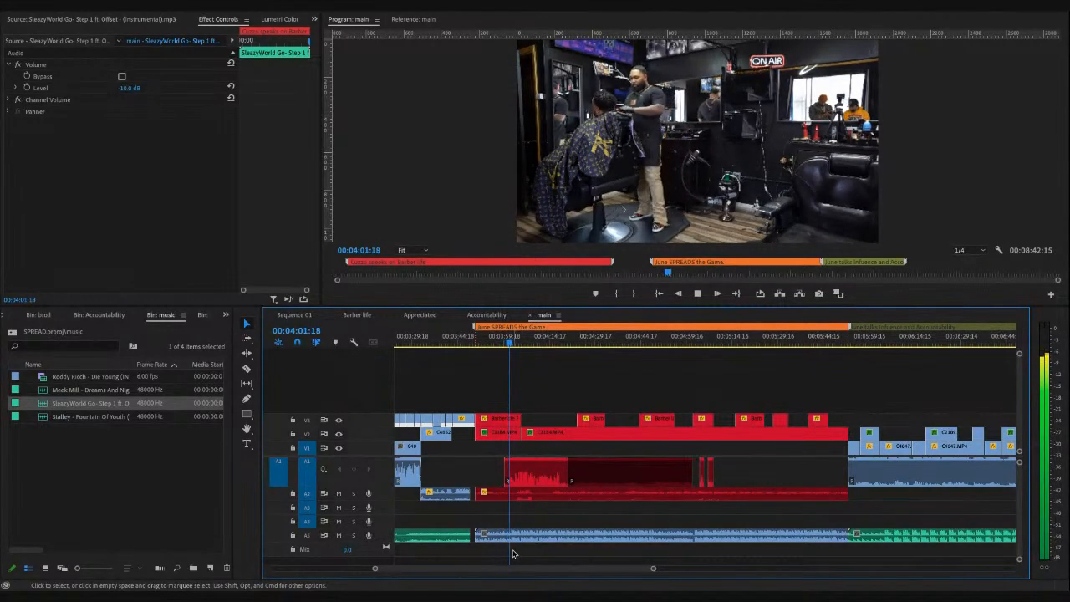
{"action": "scroll", "coordinate": [512, 553], "scroll_direction": "down", "scroll_amount": 3}
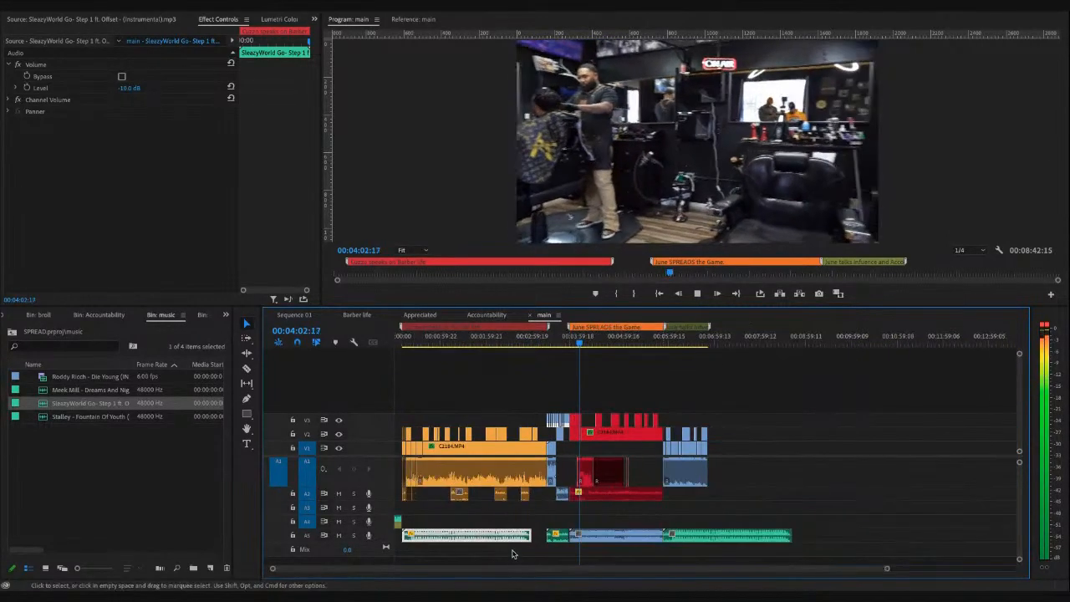
{"action": "left_click", "coordinate": [403, 338]}
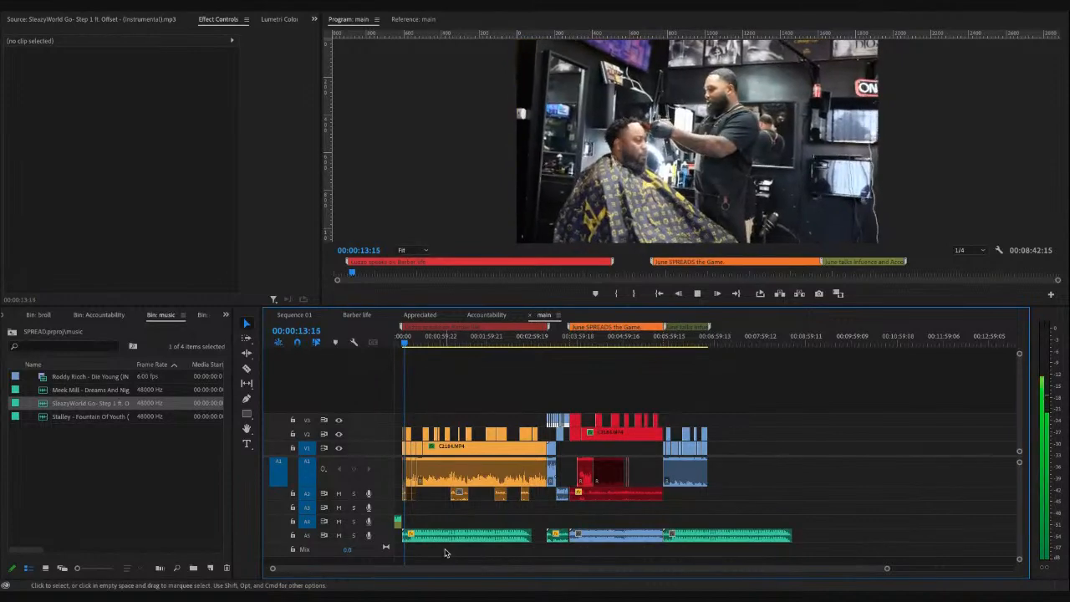
{"action": "scroll", "coordinate": [445, 553], "scroll_direction": "up", "scroll_amount": 3}
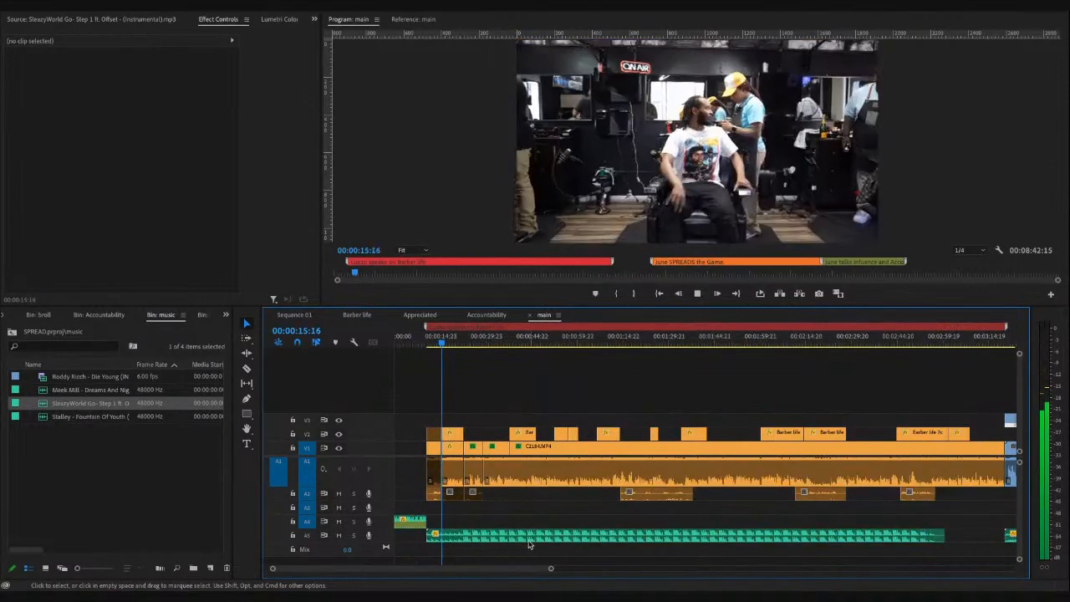
- Move the Step 1 instrumental on Audio 5 so it starts at the cut at 00:00:22:17 in the orange section
{"action": "left_click_drag", "start_coordinate": [535, 545], "coordinate": [625, 544]}
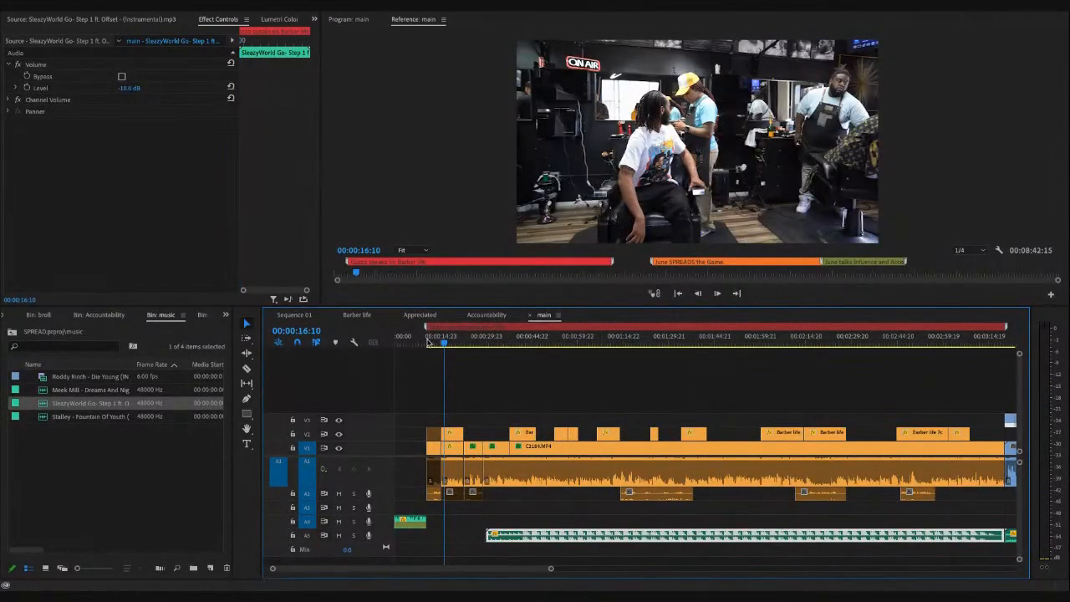
{"action": "left_click", "coordinate": [428, 342]}
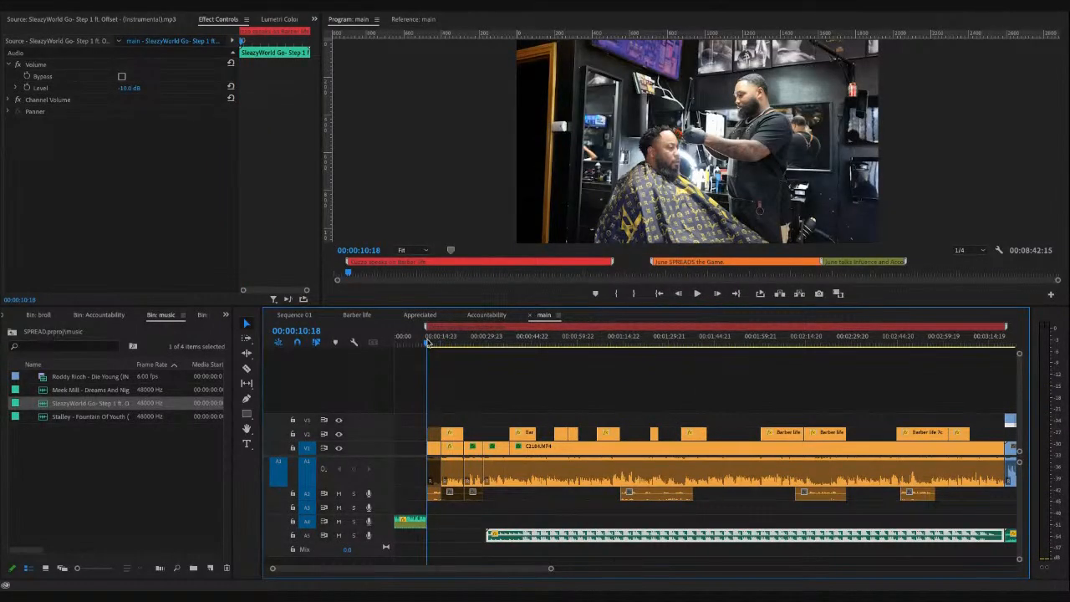
{"action": "key", "text": "space"}
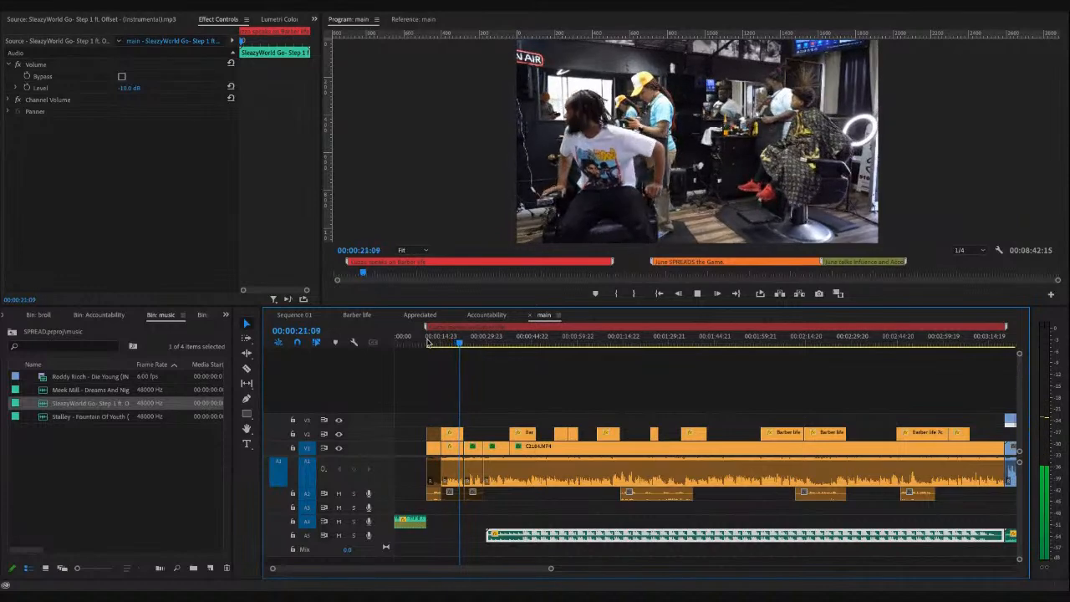
{"action": "key", "text": "space"}
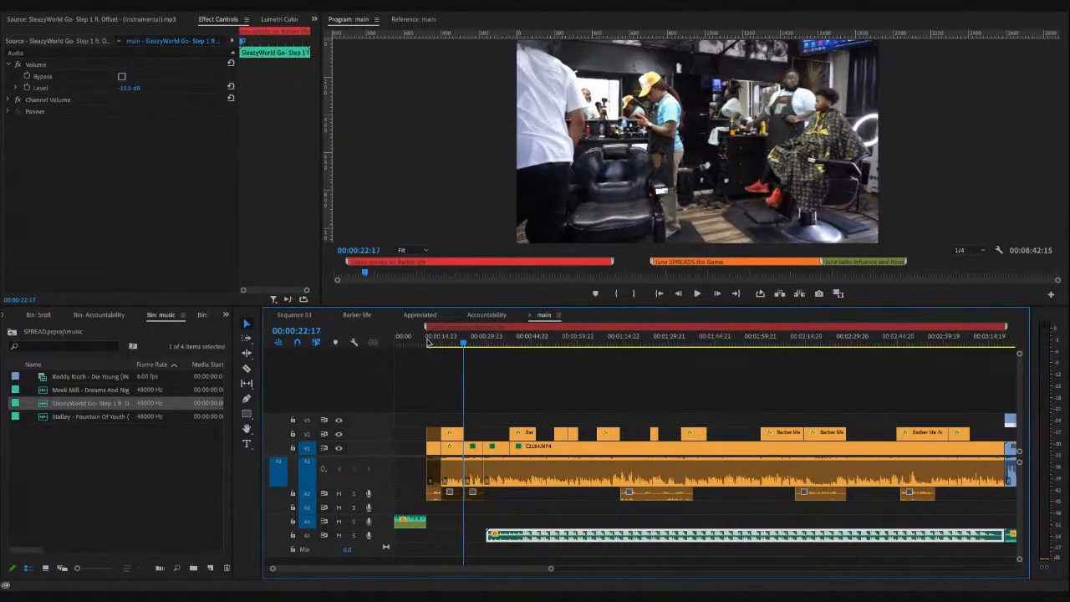
{"action": "left_click_drag", "start_coordinate": [502, 540], "coordinate": [483, 540]}
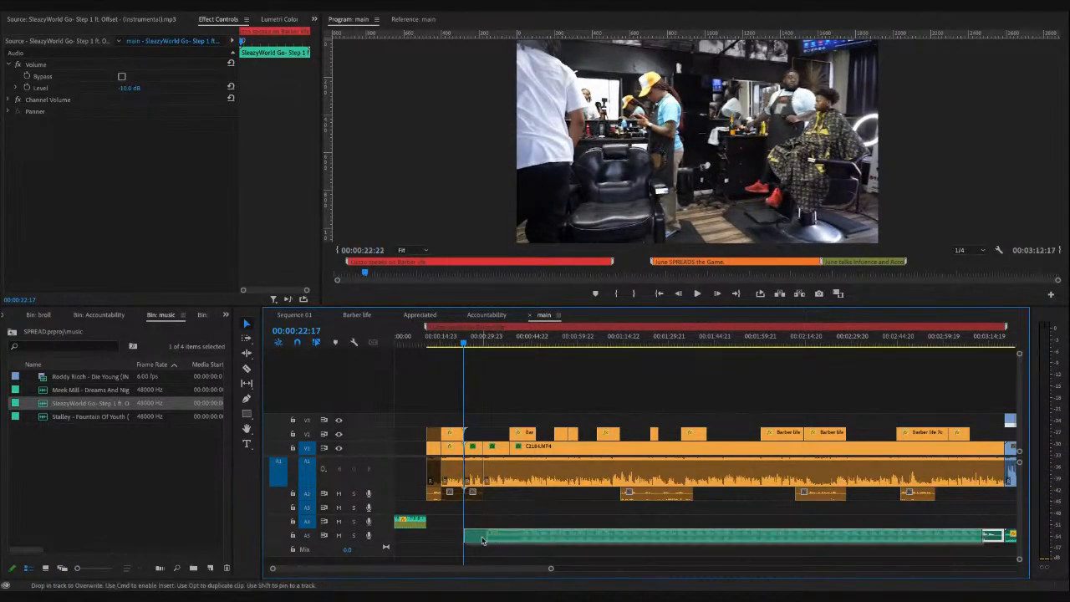
- Play from the instrumental's new start to check how it sits beneath the dialogue
{"action": "key", "text": "space"}
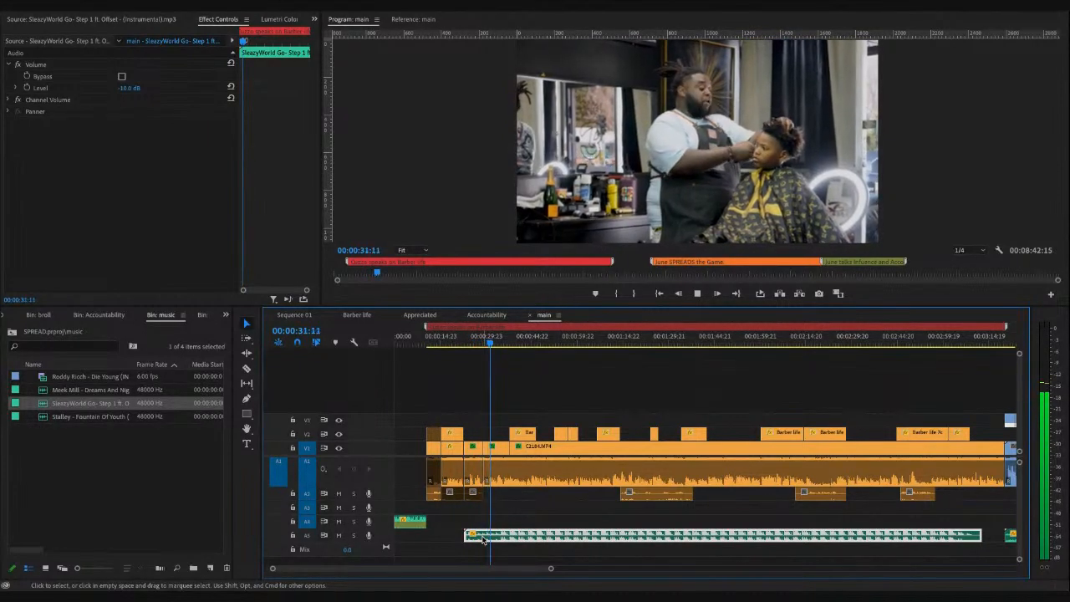
{"action": "scroll", "coordinate": [491, 499], "scroll_direction": "up", "scroll_amount": 2}
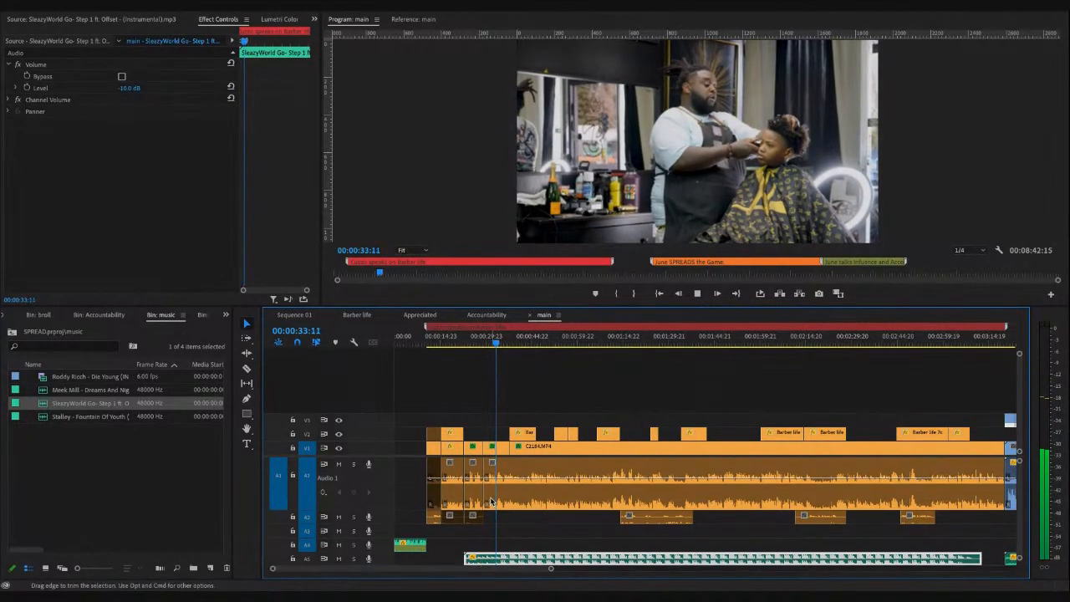
{"action": "key", "text": "minus"}
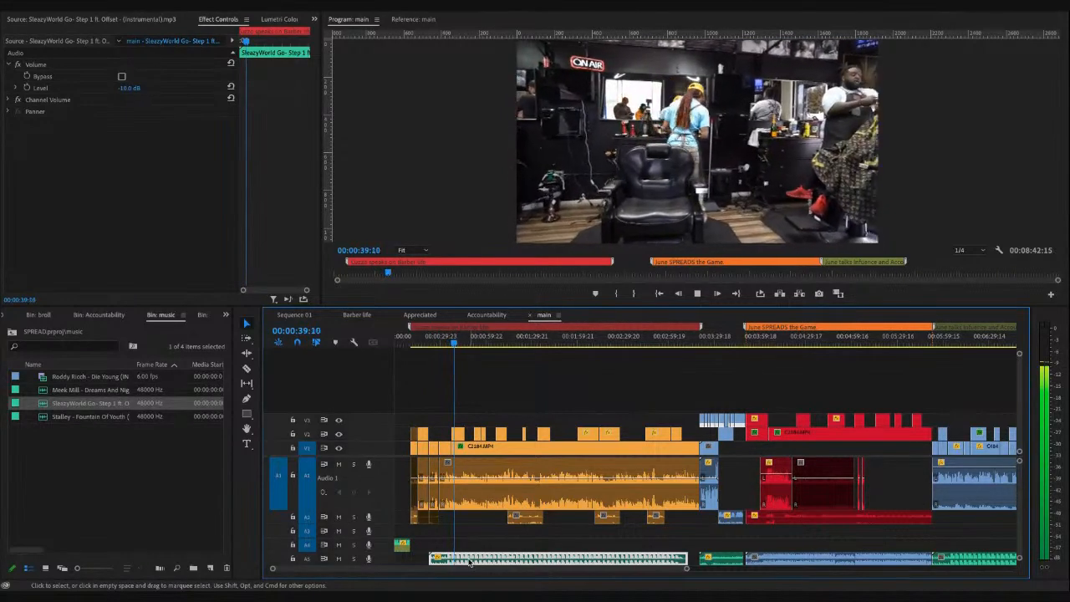
{"action": "key", "text": "space"}
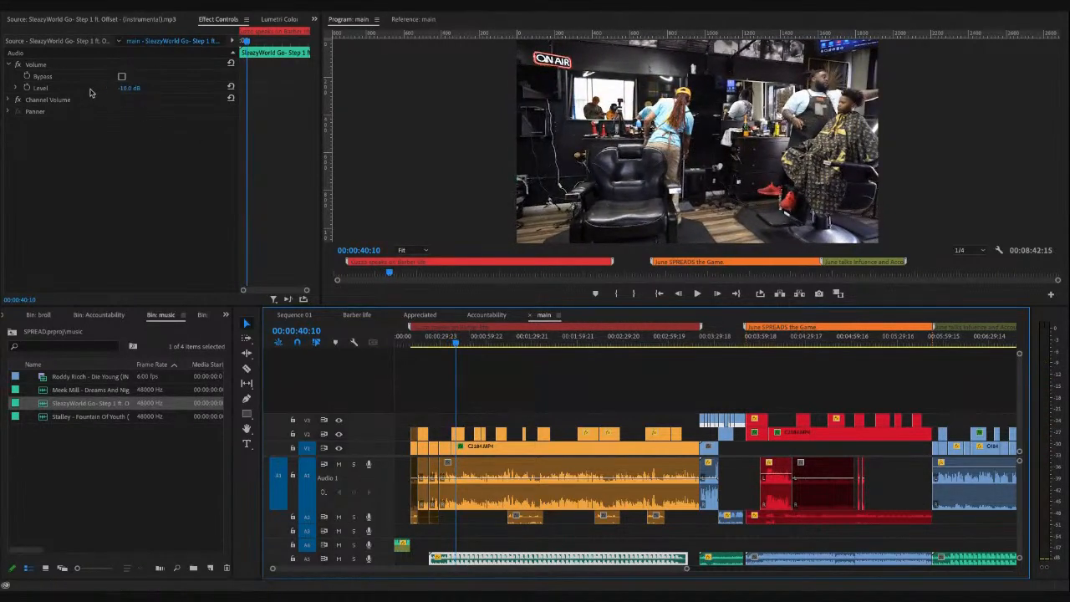
- Try the Step 1 instrumental at -15 dB and listen to it beneath the orange section's dialogue
{"action": "left_click", "coordinate": [122, 89]}
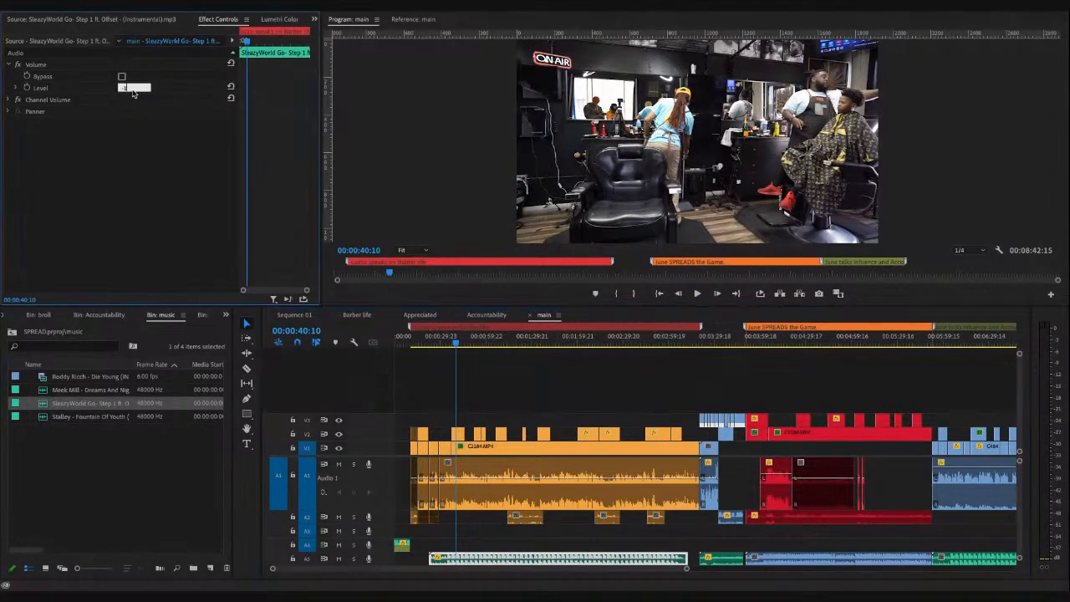
{"action": "key", "text": "space"}
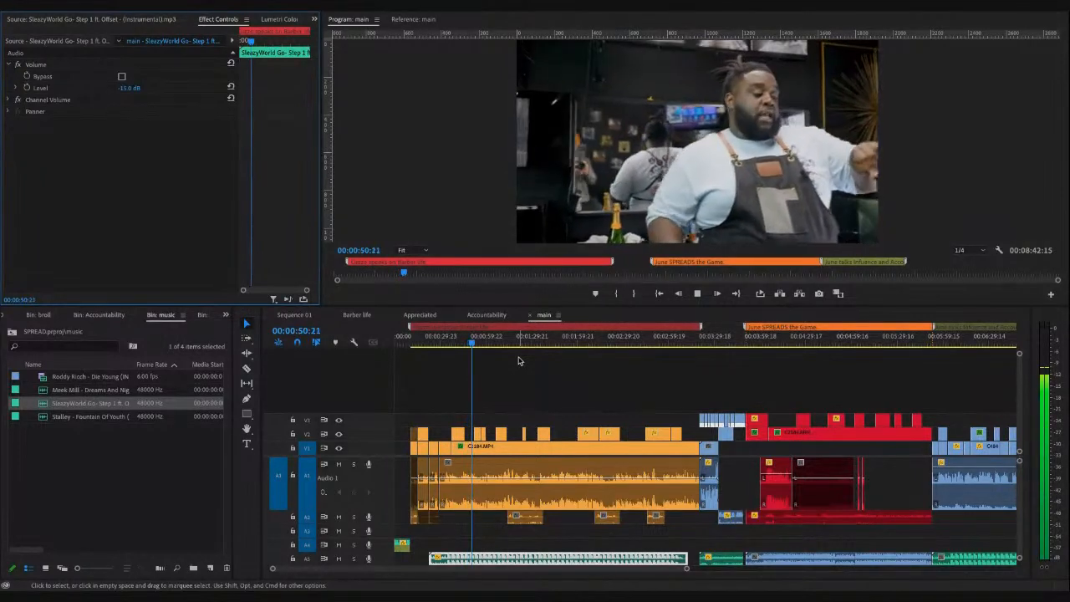
{"action": "key", "text": "space"}
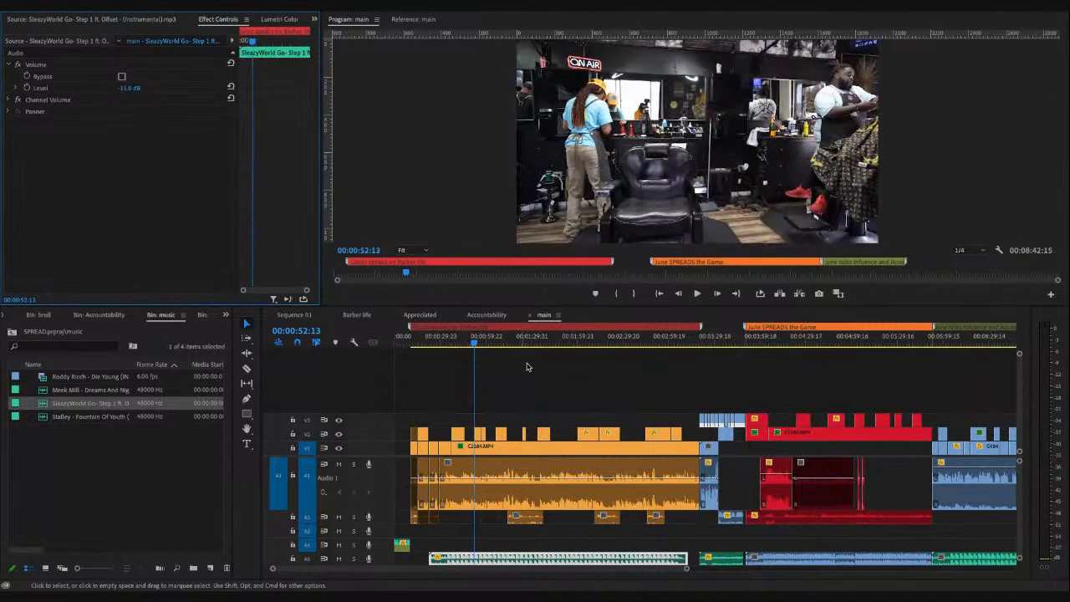
- Set the Step 1 instrumental's volume level to -20 dB and play the orange section from its start
{"action": "left_click", "coordinate": [477, 558]}
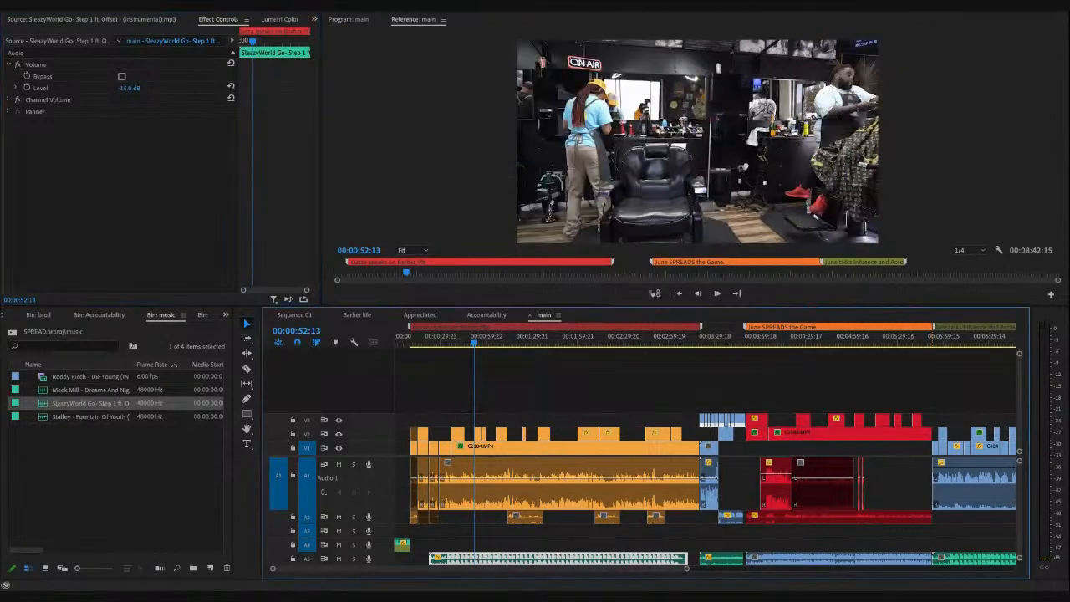
{"action": "left_click", "coordinate": [126, 94]}
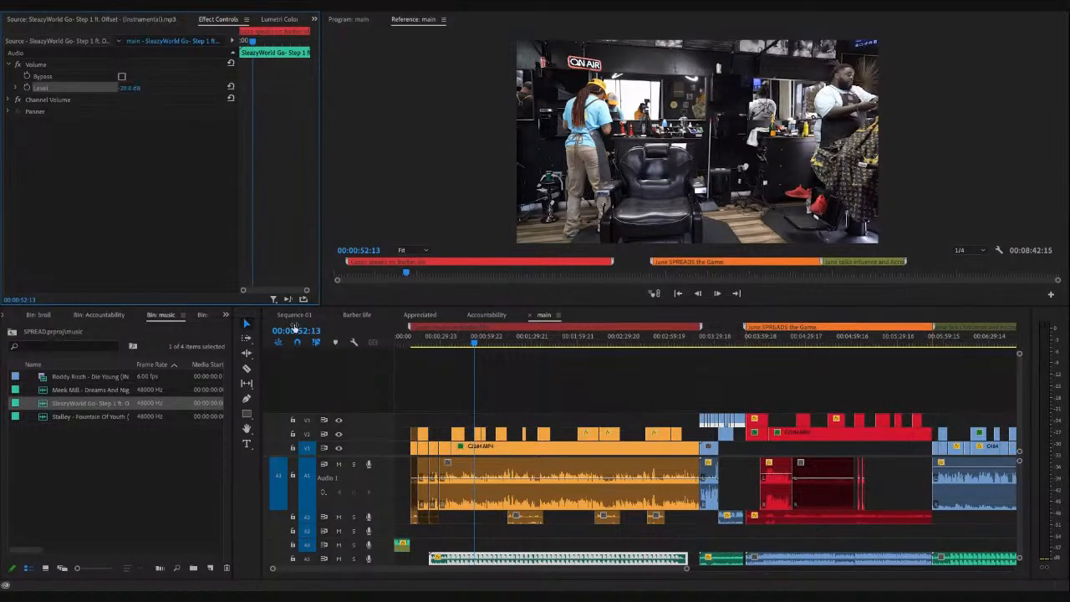
{"action": "left_click", "coordinate": [413, 345]}
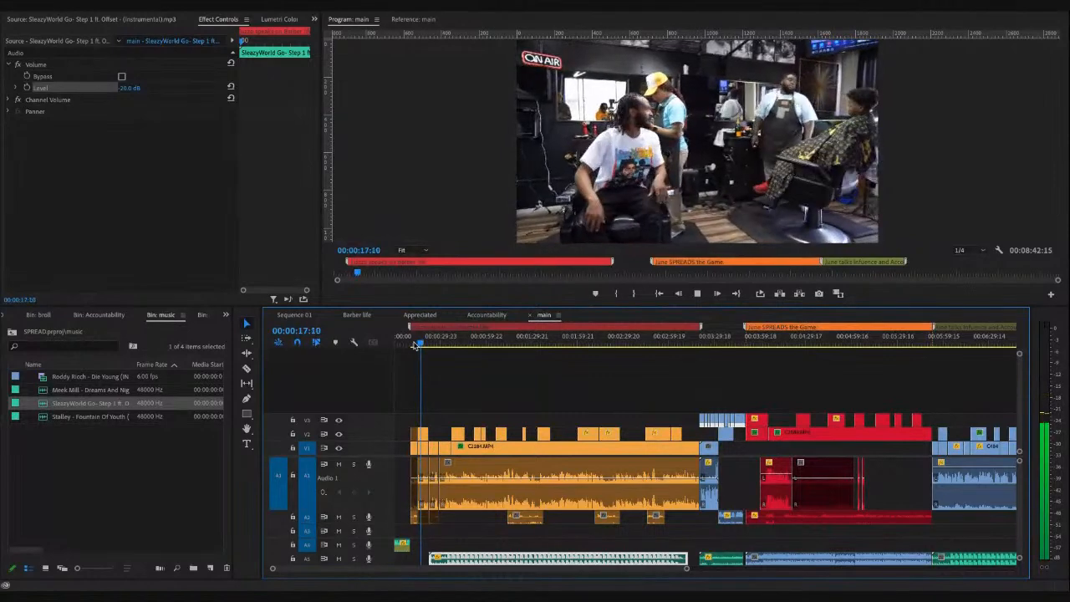
- Extend the end of the Fountain Of Youth intro clip under the first orange clip and play the overlap
{"action": "left_click", "coordinate": [408, 344]}
{"action": "key", "text": "="}
{"action": "key", "text": "="}
{"action": "key", "text": "="}
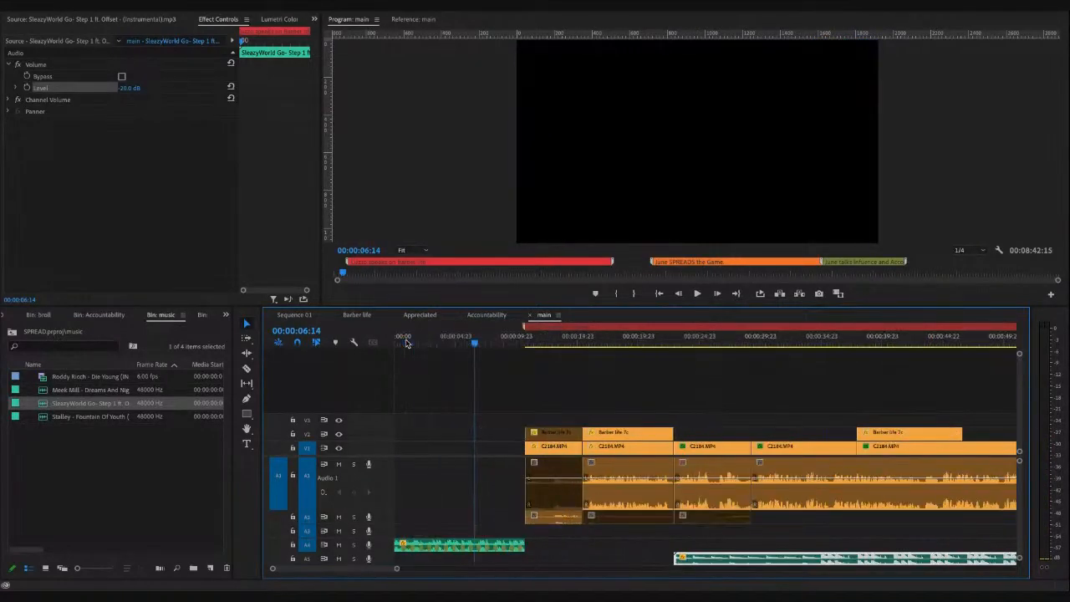
{"action": "left_click_drag", "start_coordinate": [519, 542], "coordinate": [575, 544]}
{"action": "left_click", "coordinate": [519, 340]}
{"action": "key", "text": "space"}
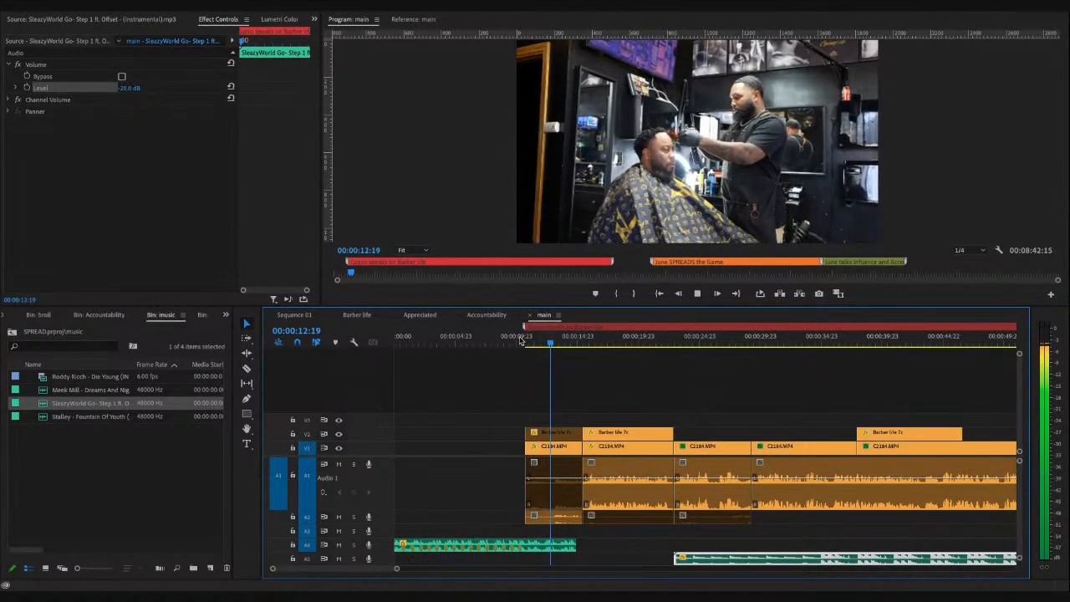
- Keyframe the Fountain Of Youth clip's level to begin fading at 00:00:10:18 and reach -30 dB at 00:00:12:01
{"action": "left_click", "coordinate": [526, 339]}
{"action": "left_click", "coordinate": [532, 545]}
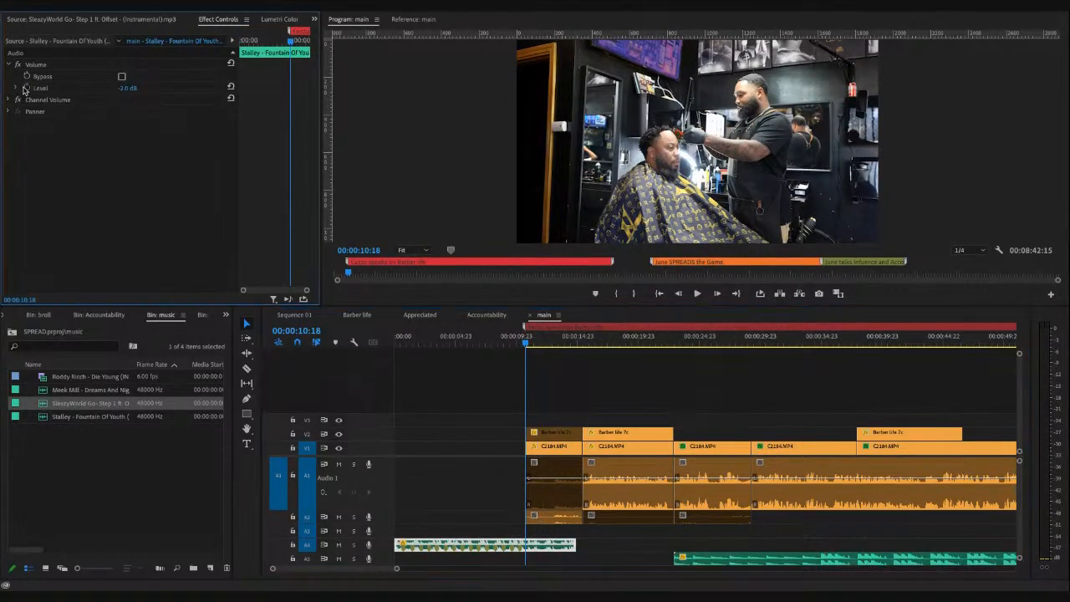
{"action": "left_click", "coordinate": [27, 87]}
{"action": "left_click", "coordinate": [537, 343]}
{"action": "left_click_drag", "start_coordinate": [539, 344], "coordinate": [542, 345]}
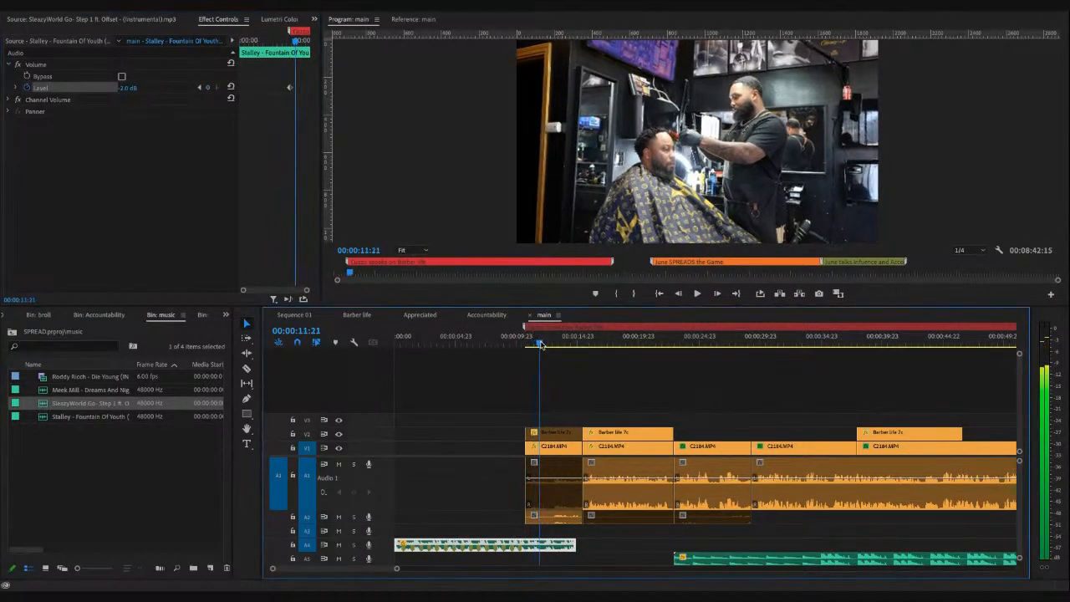
{"action": "left_click", "coordinate": [128, 89]}
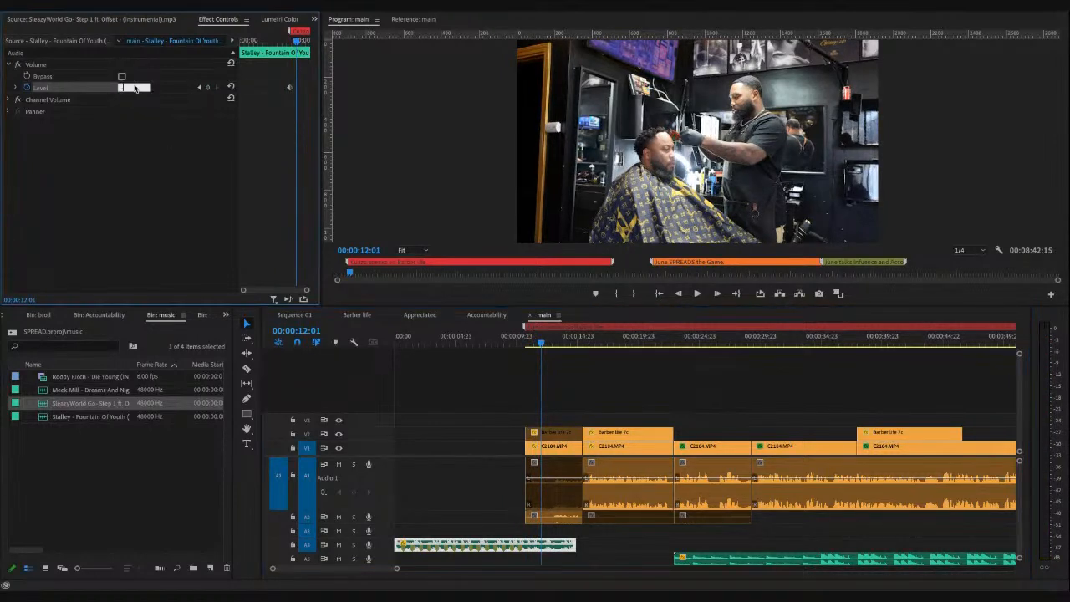
{"action": "type", "text": "-30"}
{"action": "key", "text": "Return"}
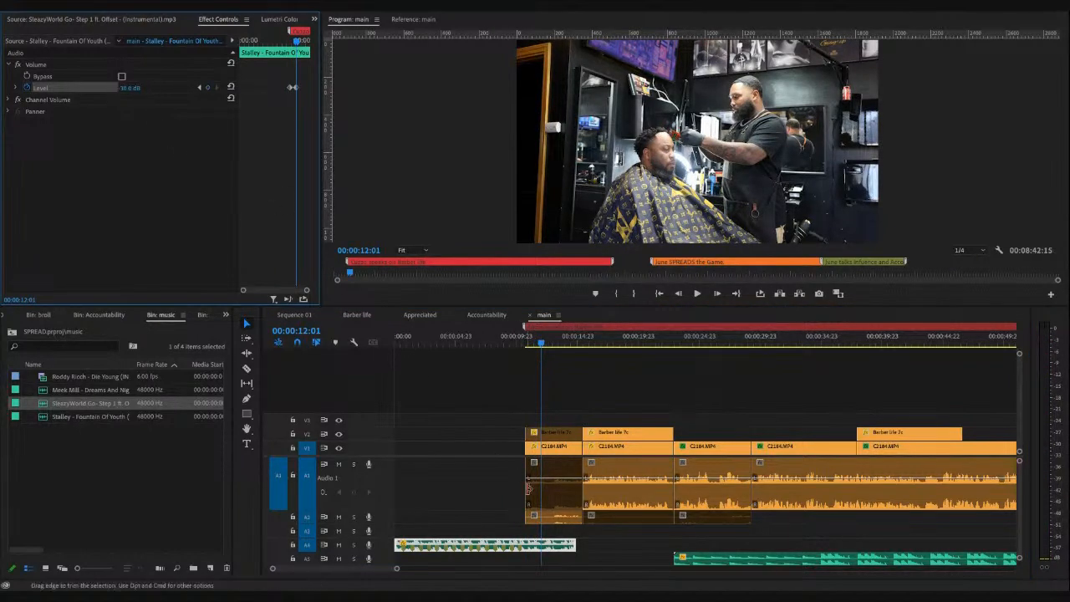
- Trim the end of the Fountain Of Youth clip to 00:00:12:23, playing the fade to judge its length
{"action": "left_click_drag", "start_coordinate": [574, 544], "coordinate": [541, 544]}
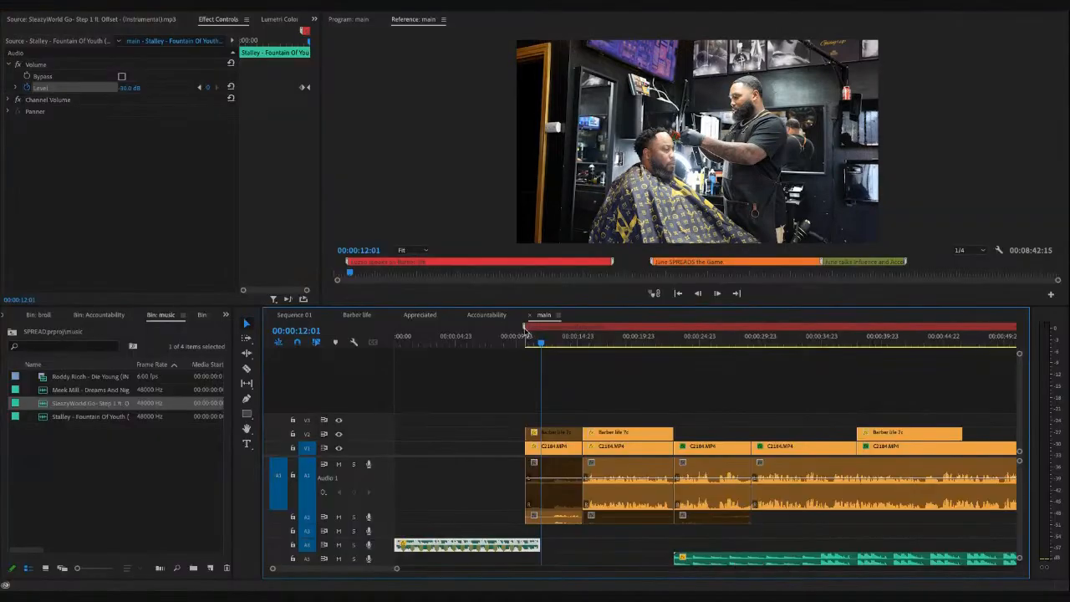
{"action": "left_click", "coordinate": [524, 339]}
{"action": "key", "text": "space"}
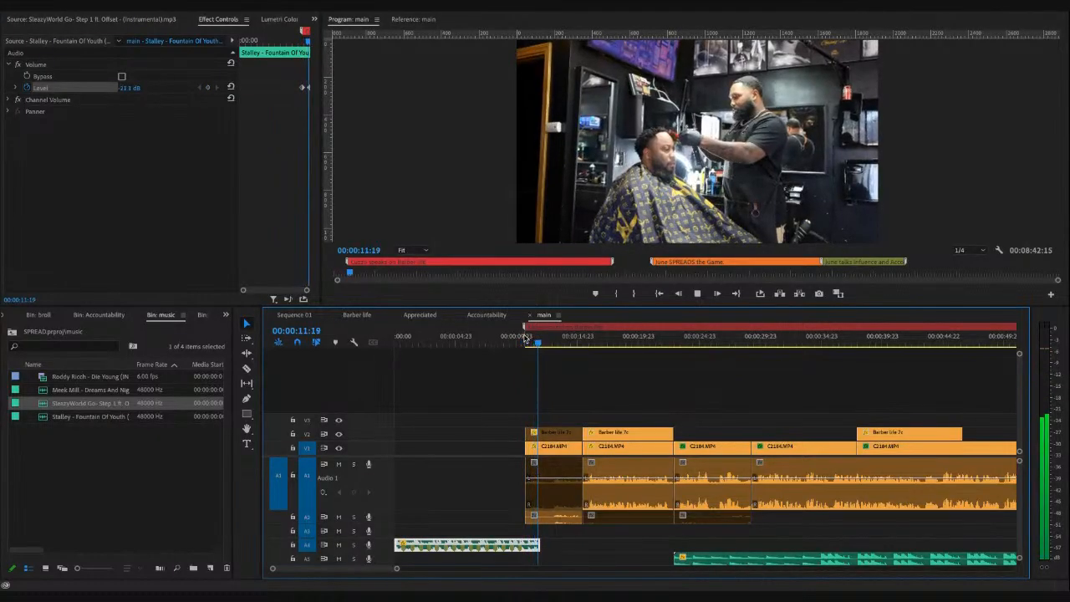
{"action": "key", "text": "space"}
{"action": "left_click_drag", "start_coordinate": [540, 545], "coordinate": [550, 545]}
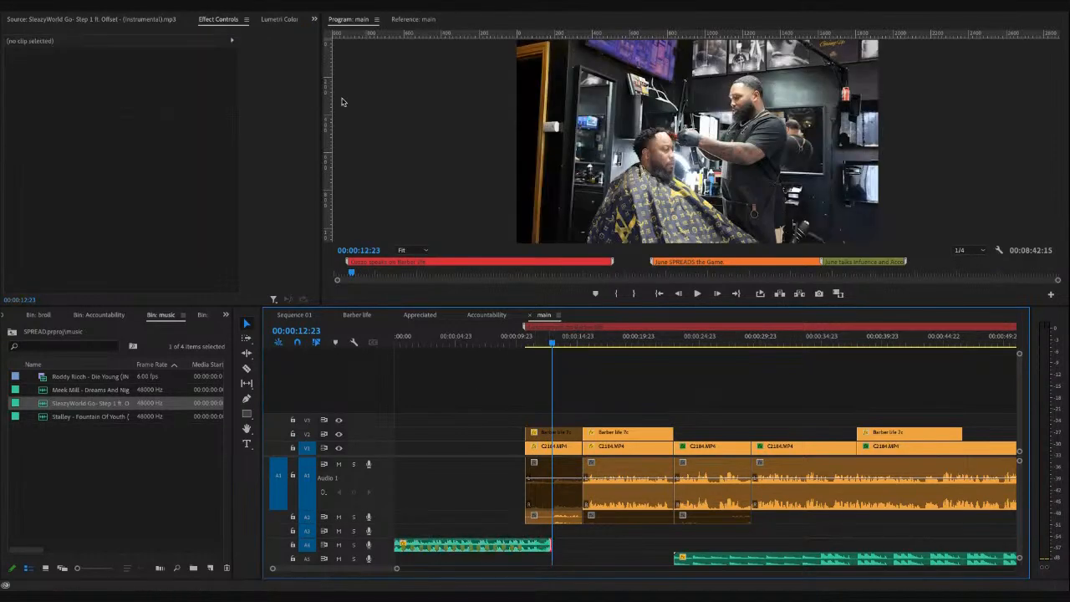
- Move the -30 dB level keyframe to the end of the Fountain Of Youth clip and play the longer fade
{"action": "left_click", "coordinate": [487, 545]}
{"action": "left_click", "coordinate": [302, 88]}
{"action": "left_click", "coordinate": [514, 341]}
{"action": "key", "text": "space"}
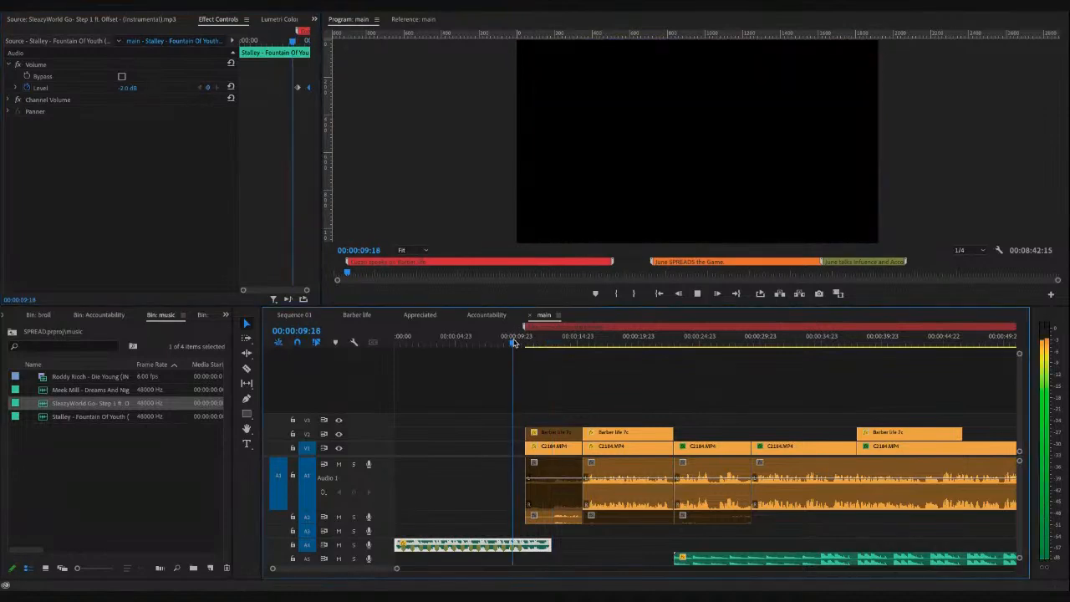
- Play the orange section from the end of the intro music to check the fade and the Step 1 instrumental's level
{"action": "key", "text": "minus"}
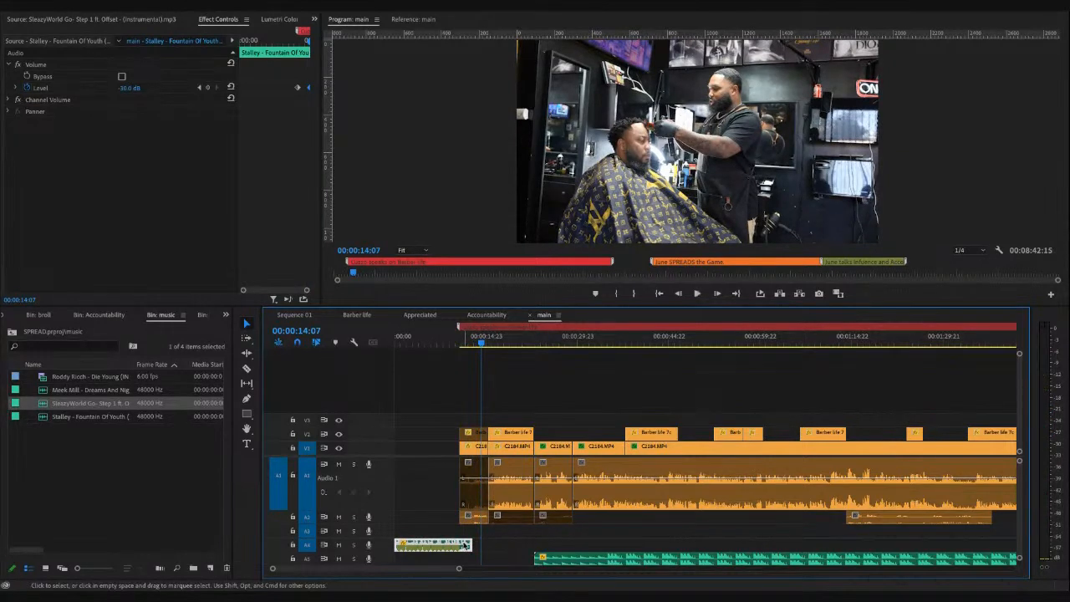
{"action": "left_click", "coordinate": [468, 545]}
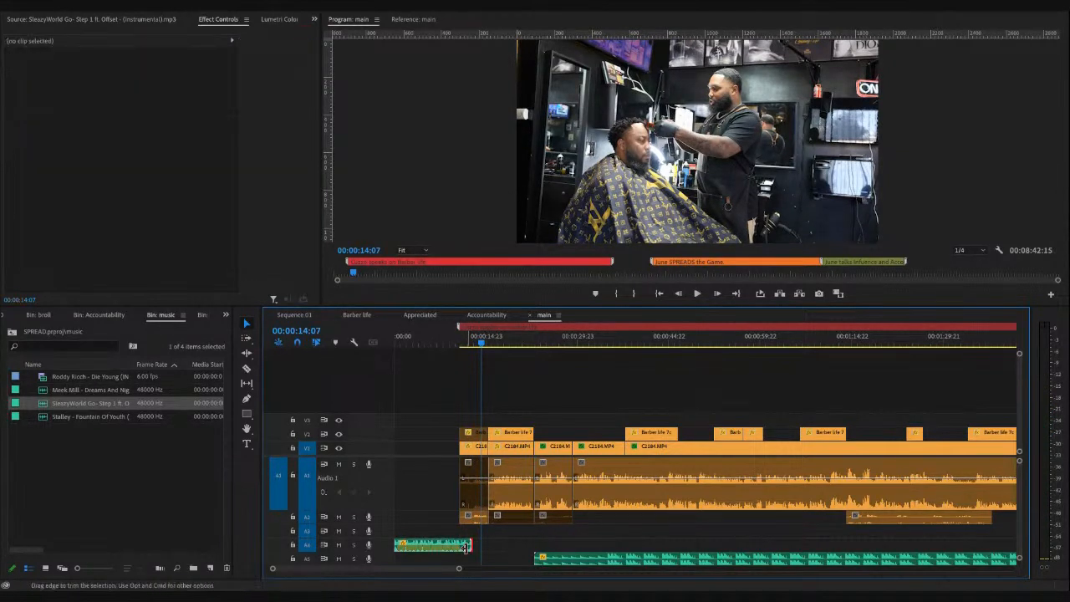
{"action": "left_click", "coordinate": [463, 545]}
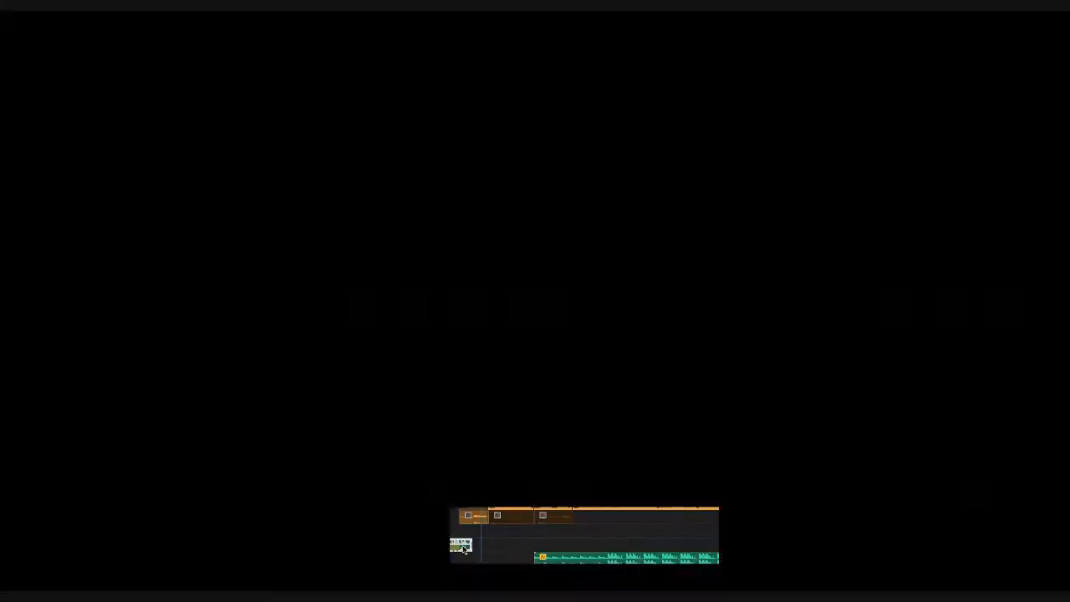
{"action": "left_click_drag", "start_coordinate": [479, 344], "coordinate": [468, 344]}
{"action": "key", "text": "space"}
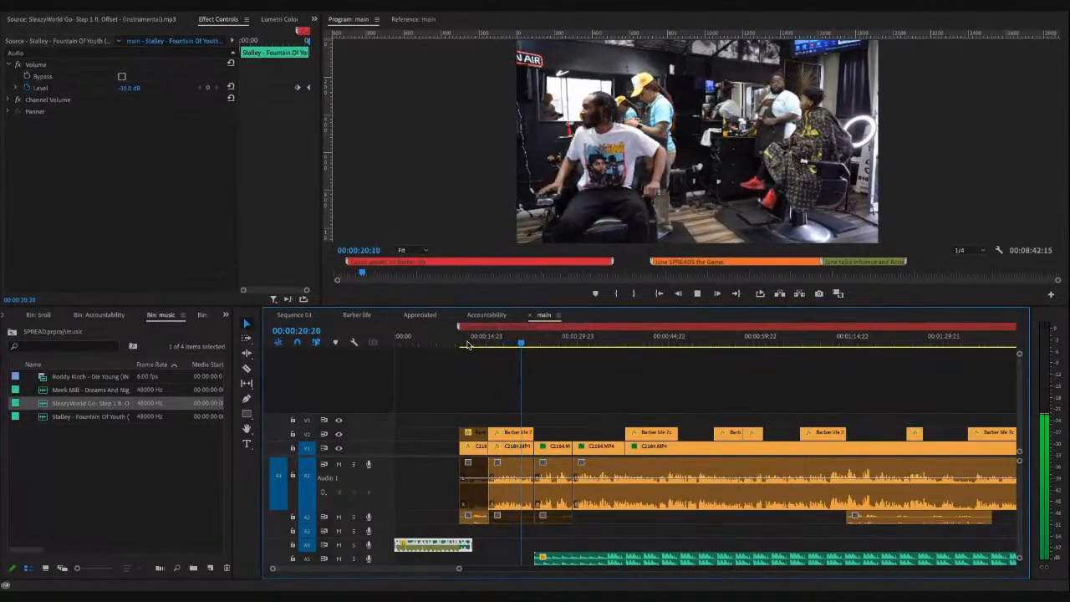
{"action": "key", "text": "minus"}
{"action": "key", "text": "minus"}
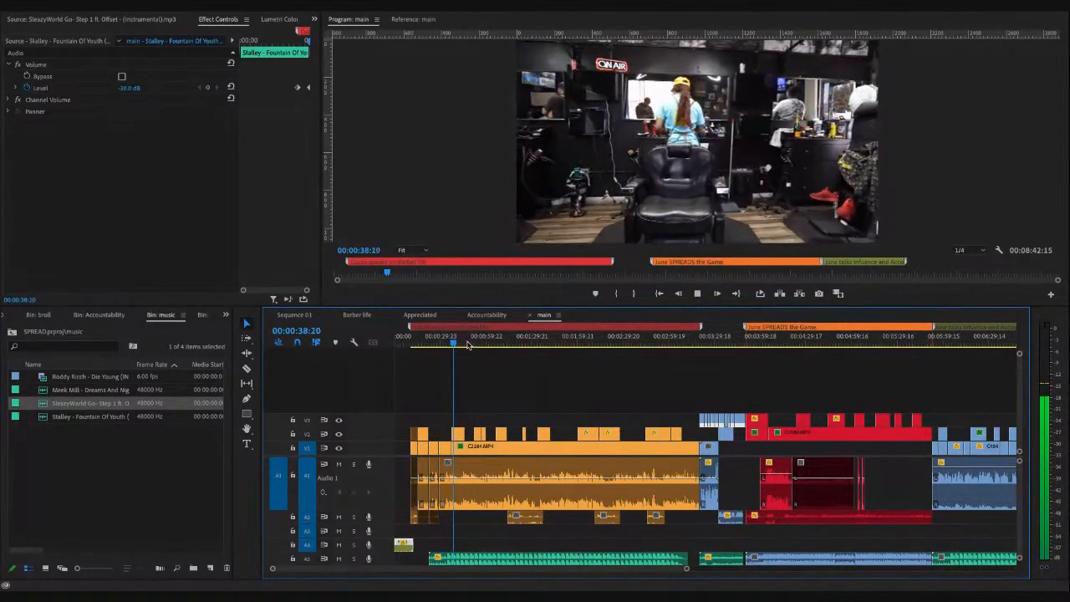
{"action": "left_click", "coordinate": [448, 499]}
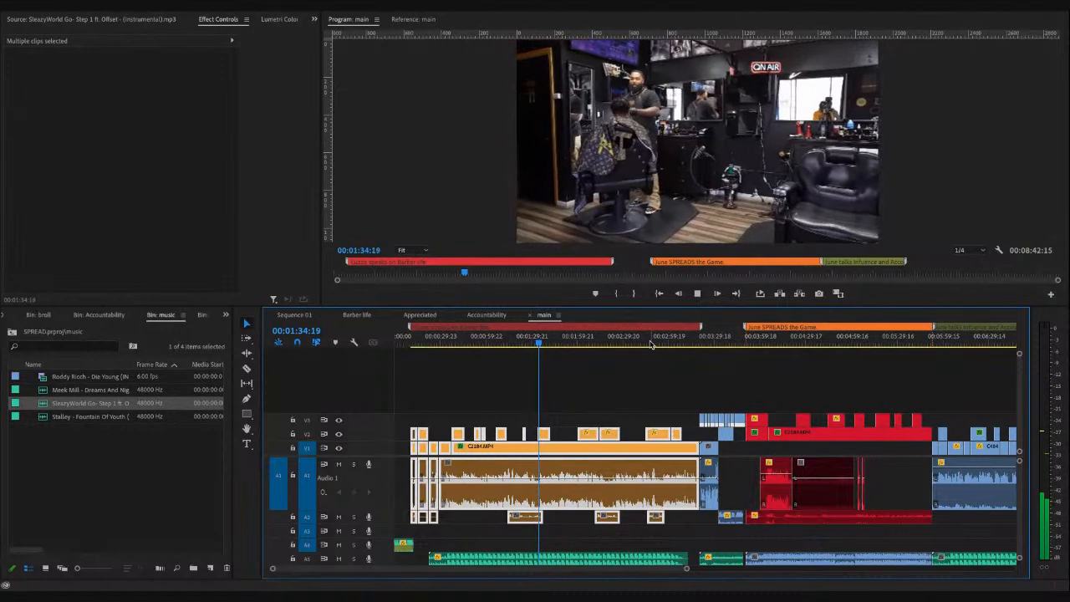
{"action": "key", "text": "space"}
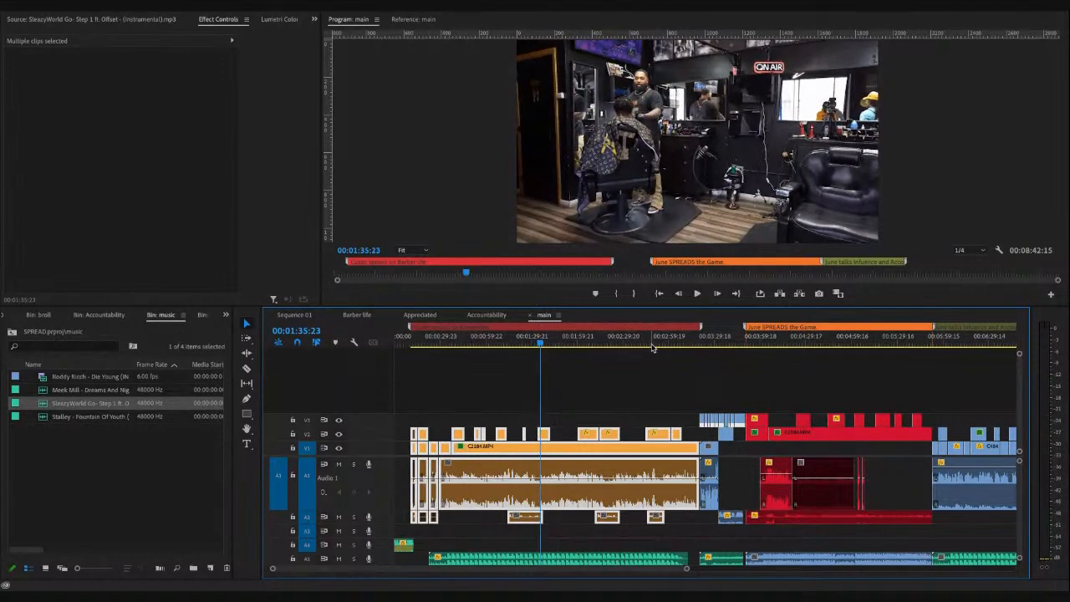
- Play from 00:03:06:13 to check how the Step 1 instrumental ends and the music carries into the blue section
{"action": "left_click", "coordinate": [686, 343]}
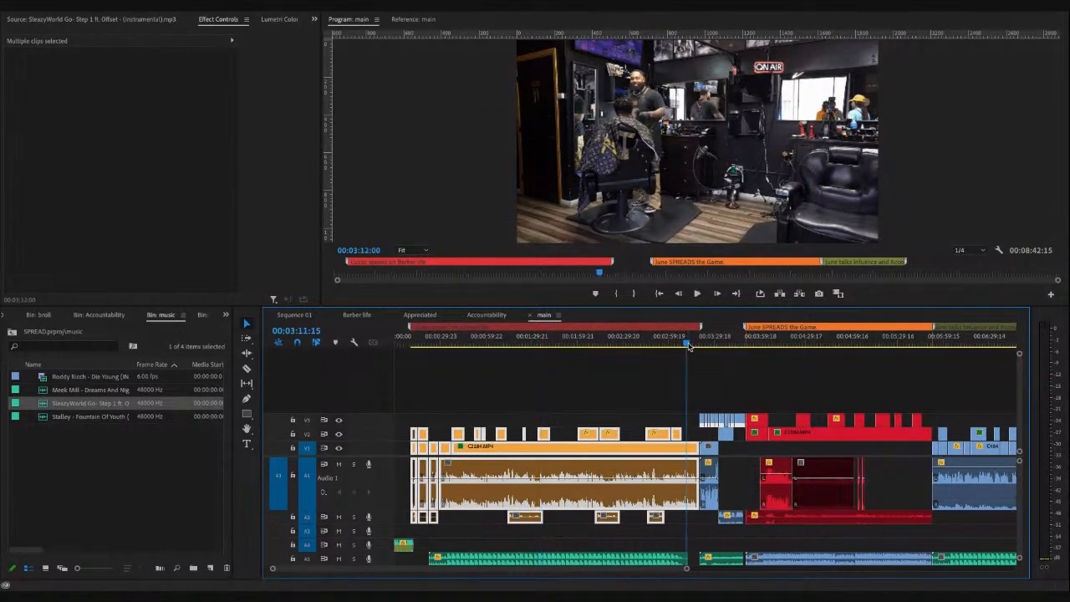
{"action": "left_click_drag", "start_coordinate": [686, 346], "coordinate": [681, 348]}
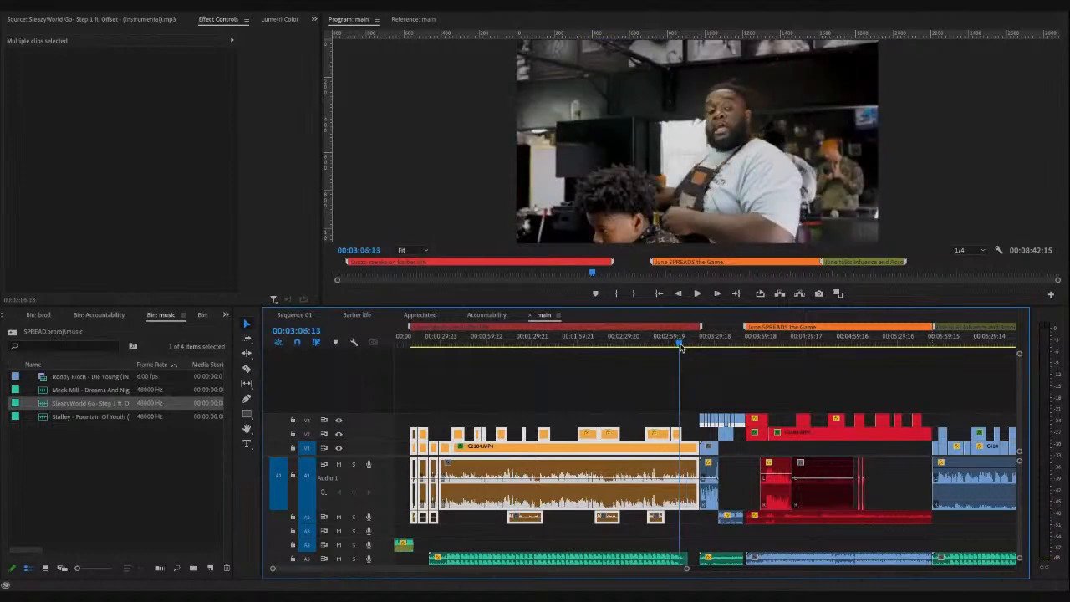
{"action": "key", "text": "space"}
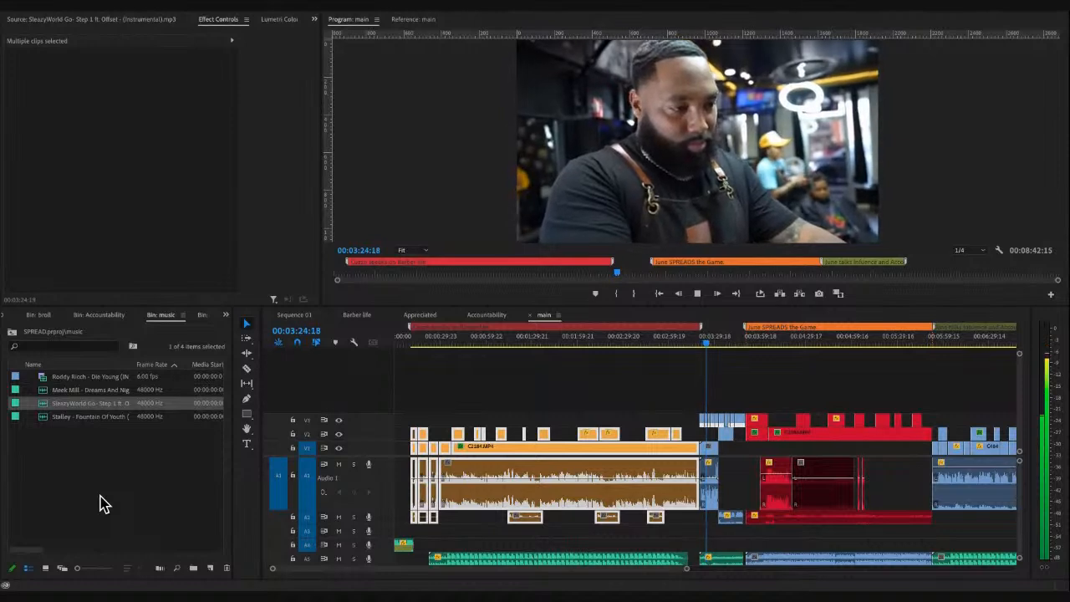
- Extend the end of the Meek Mill music clip to the start of the red section and play across the join
{"action": "scroll", "coordinate": [515, 372], "scroll_direction": "down", "scroll_amount": 3}
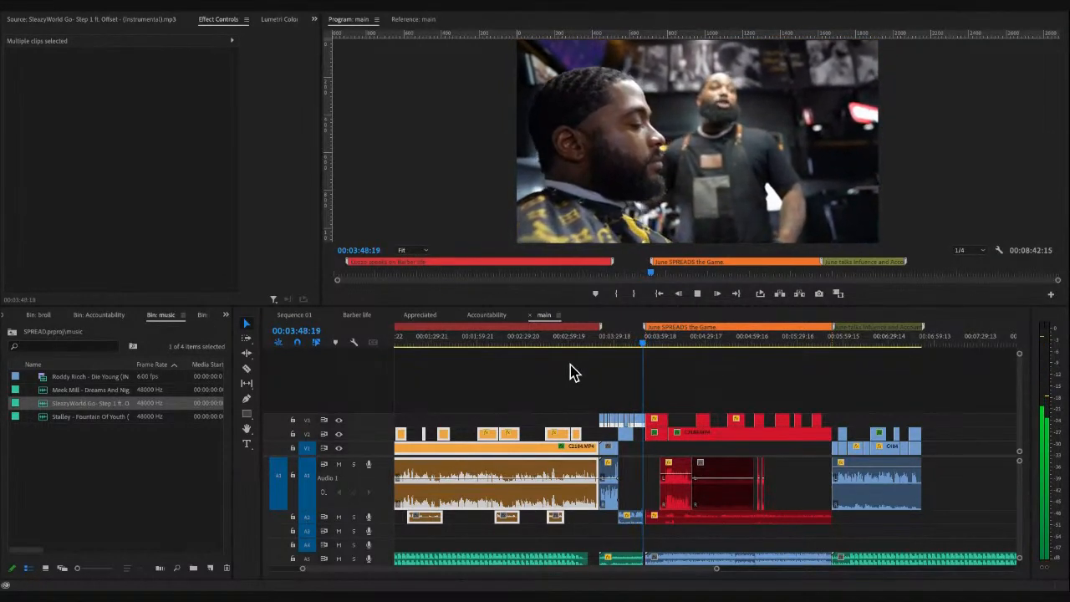
{"action": "left_click", "coordinate": [641, 346]}
{"action": "key", "text": "="}
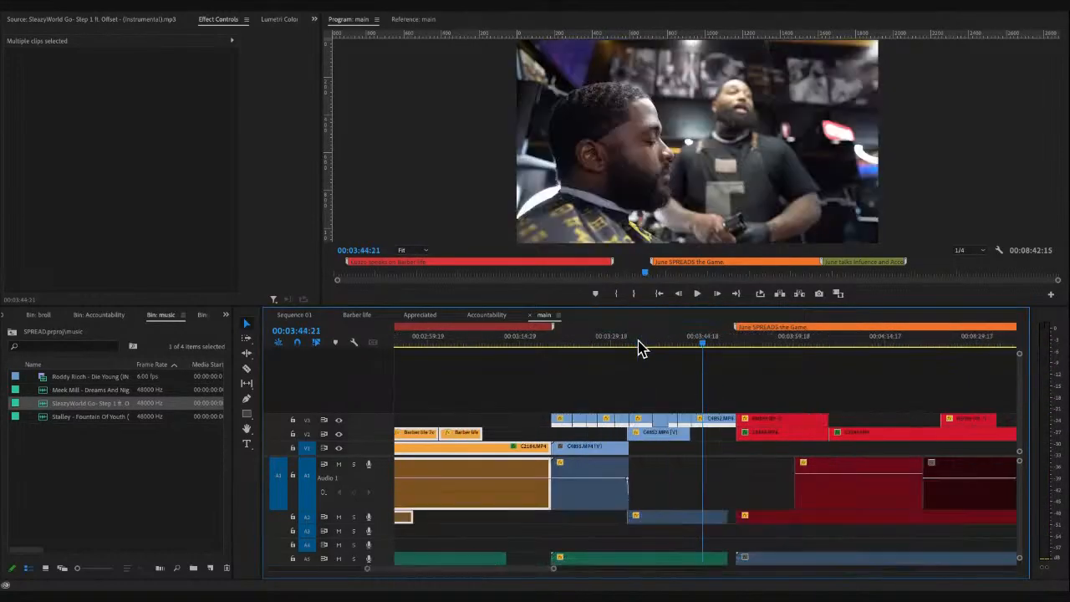
{"action": "key", "text": "="}
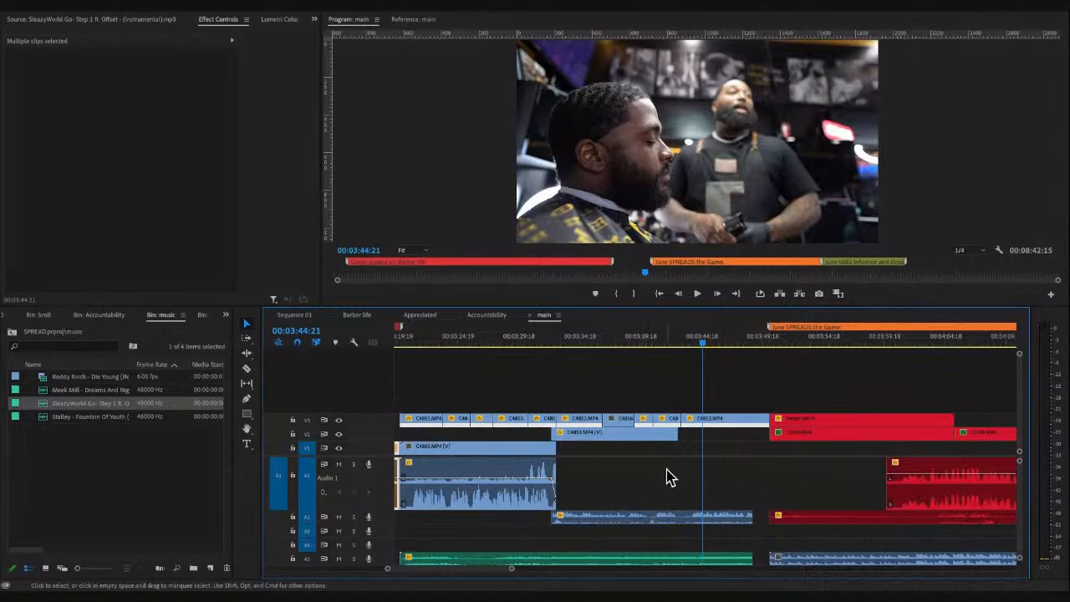
{"action": "left_click", "coordinate": [744, 346]}
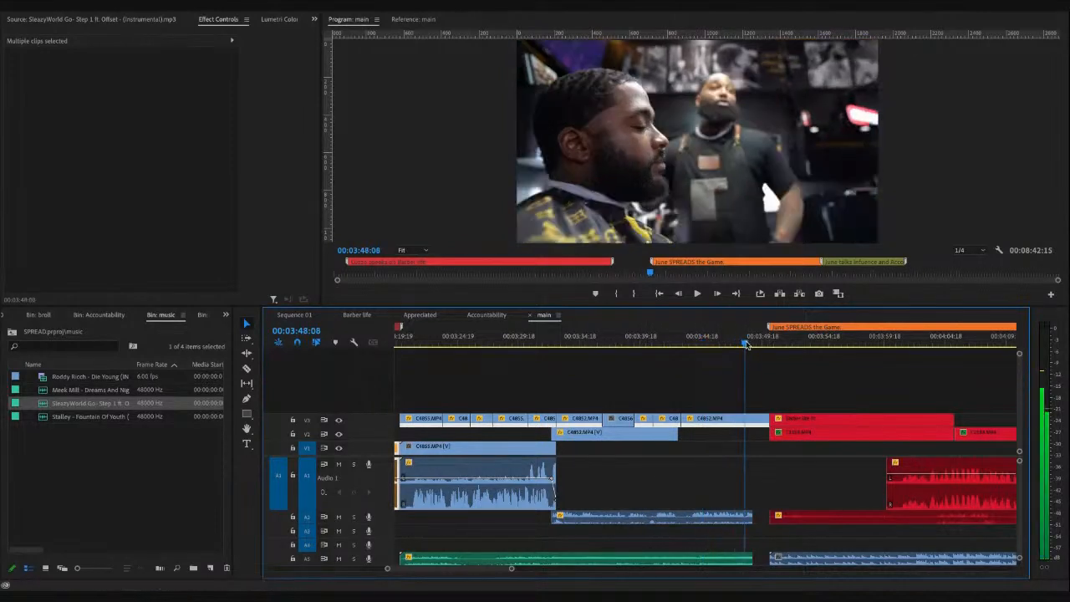
{"action": "left_click", "coordinate": [725, 346]}
{"action": "left_click", "coordinate": [740, 389]}
{"action": "left_click_drag", "start_coordinate": [752, 558], "coordinate": [769, 558]}
{"action": "left_click_drag", "start_coordinate": [723, 342], "coordinate": [736, 343]}
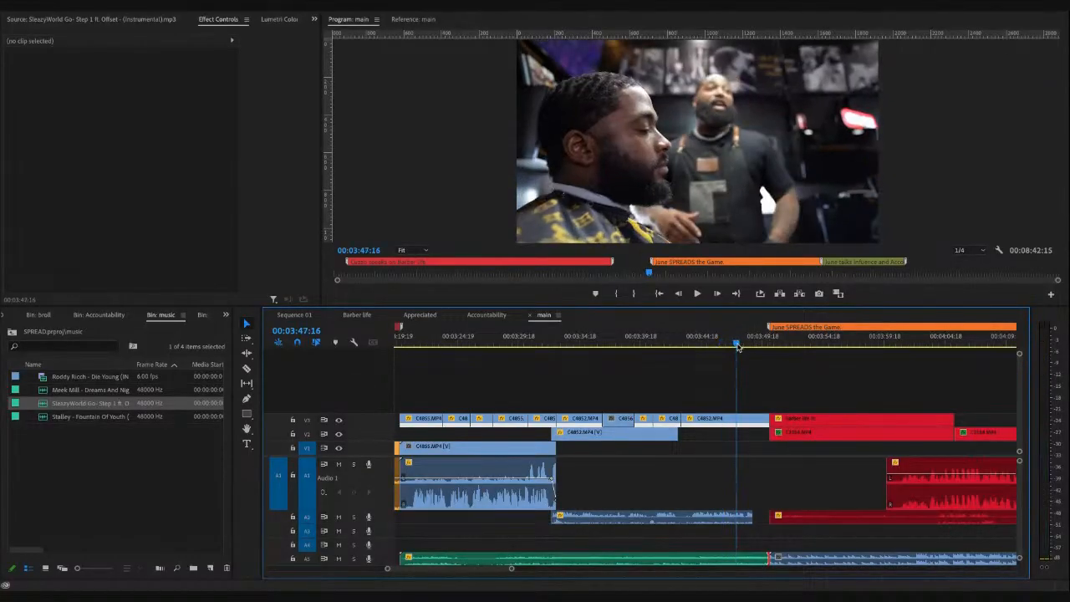
{"action": "key", "text": "space"}
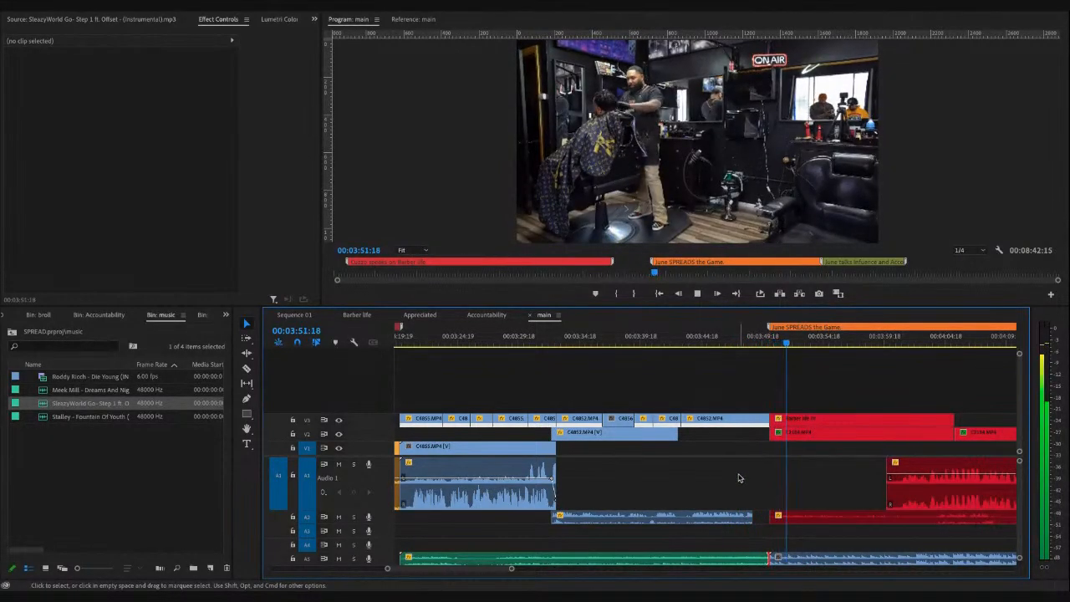
{"action": "left_click_drag", "start_coordinate": [715, 343], "coordinate": [747, 343]}
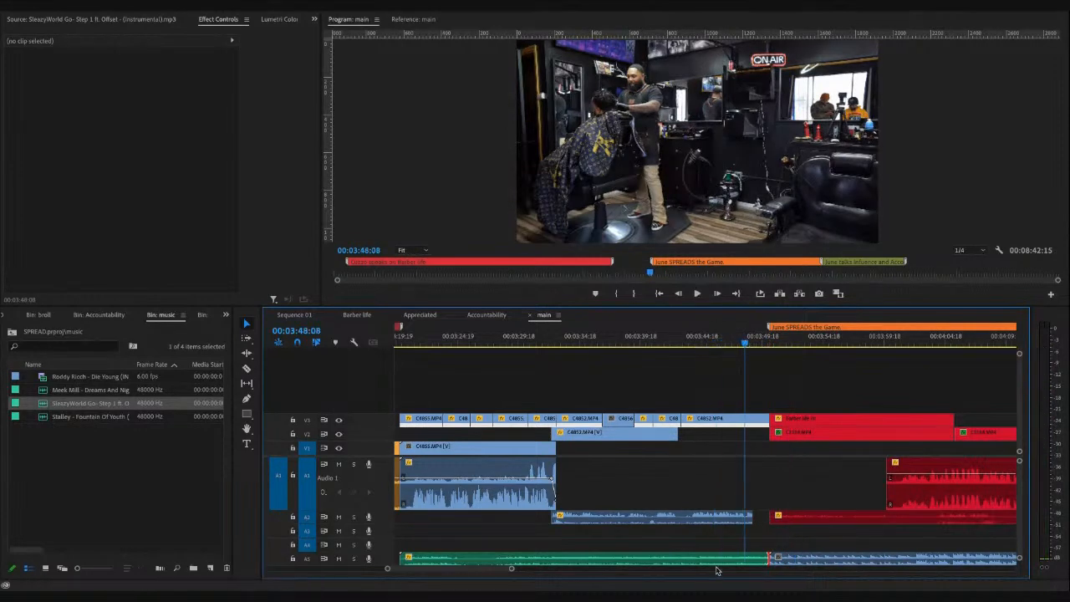
- Add a -30 dB level keyframe at the end of the Meek Mill clip and move the preceding keyframe to about 00:03:47:07
{"action": "left_click", "coordinate": [720, 560]}
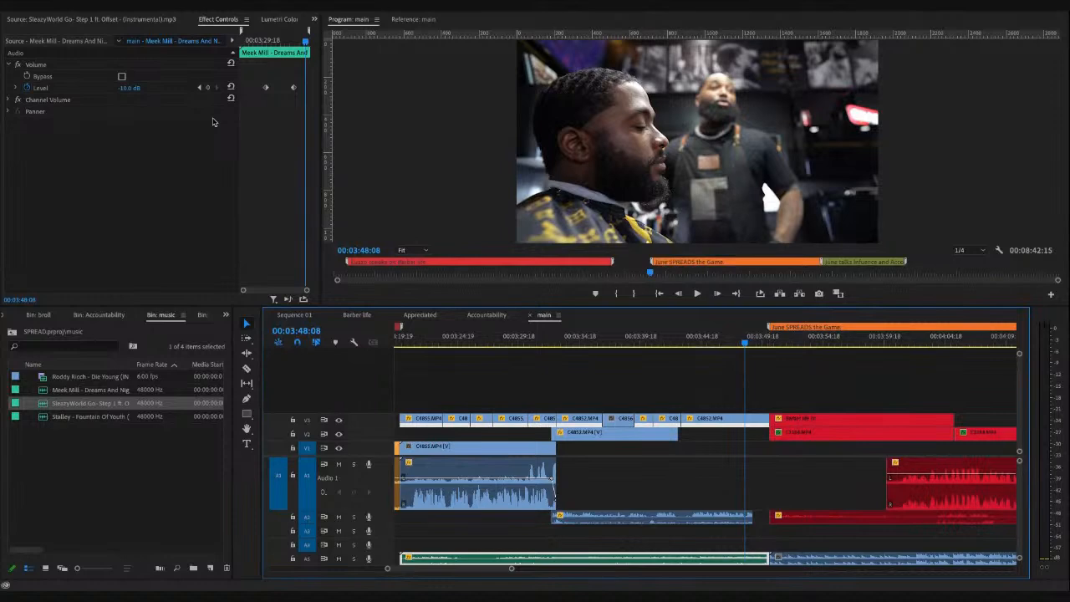
{"action": "left_click", "coordinate": [252, 40]}
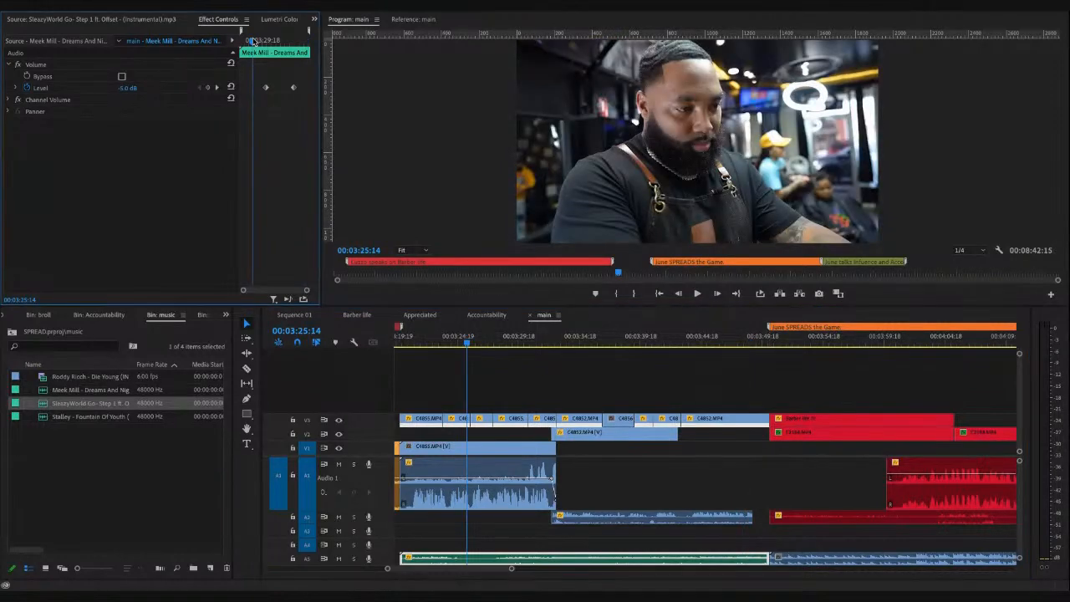
{"action": "left_click_drag", "start_coordinate": [253, 41], "coordinate": [306, 52]}
{"action": "left_click", "coordinate": [124, 89]}
{"action": "type", "text": "-30"}
{"action": "key", "text": "Return"}
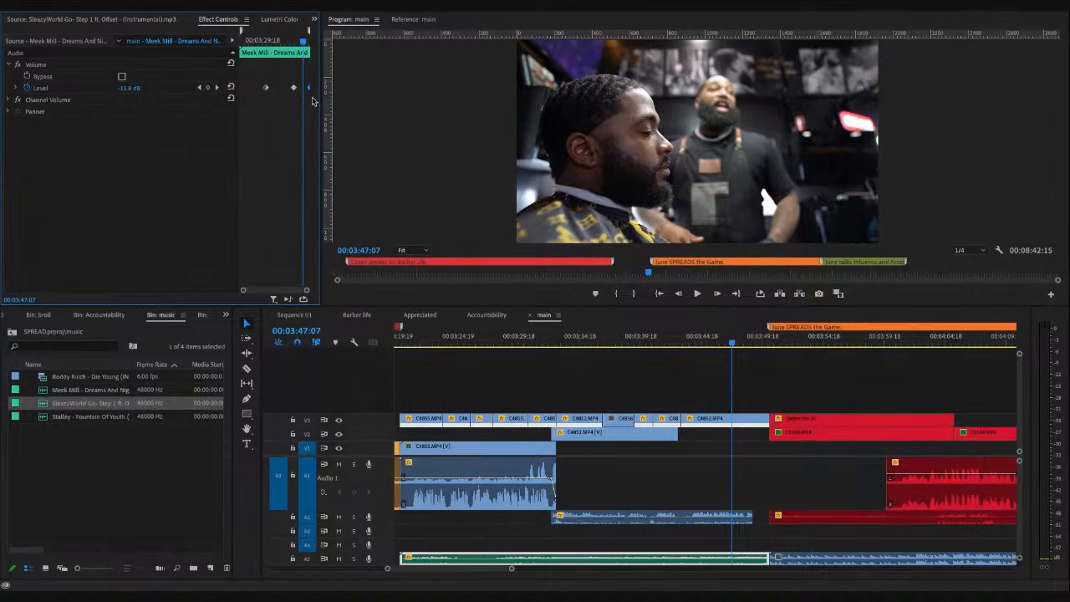
{"action": "left_click_drag", "start_coordinate": [296, 90], "coordinate": [305, 90]}
{"action": "key", "text": "space"}
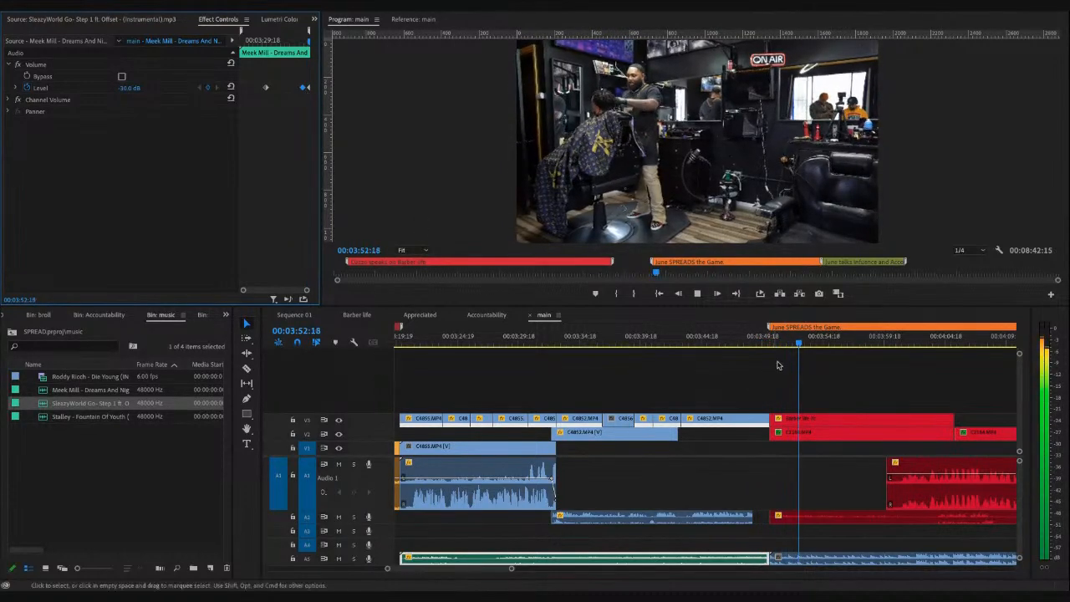
{"action": "left_click", "coordinate": [749, 341]}
- Set the level of the Roddy Ricch Die Young clip beneath the red section to -15 dB
{"action": "key", "text": "minus"}
{"action": "key", "text": "minus"}
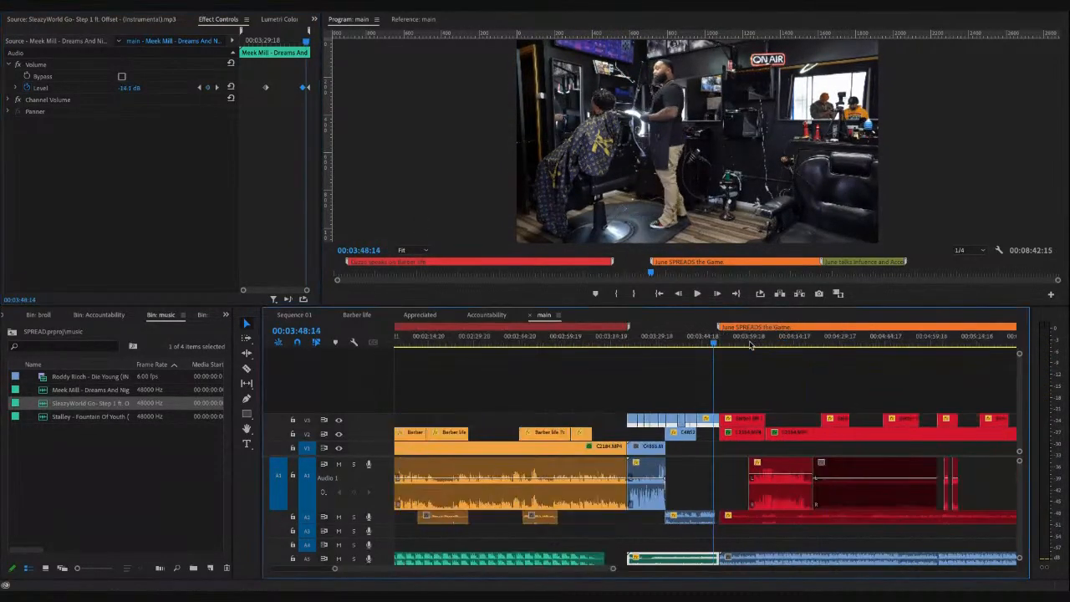
{"action": "left_click", "coordinate": [740, 559]}
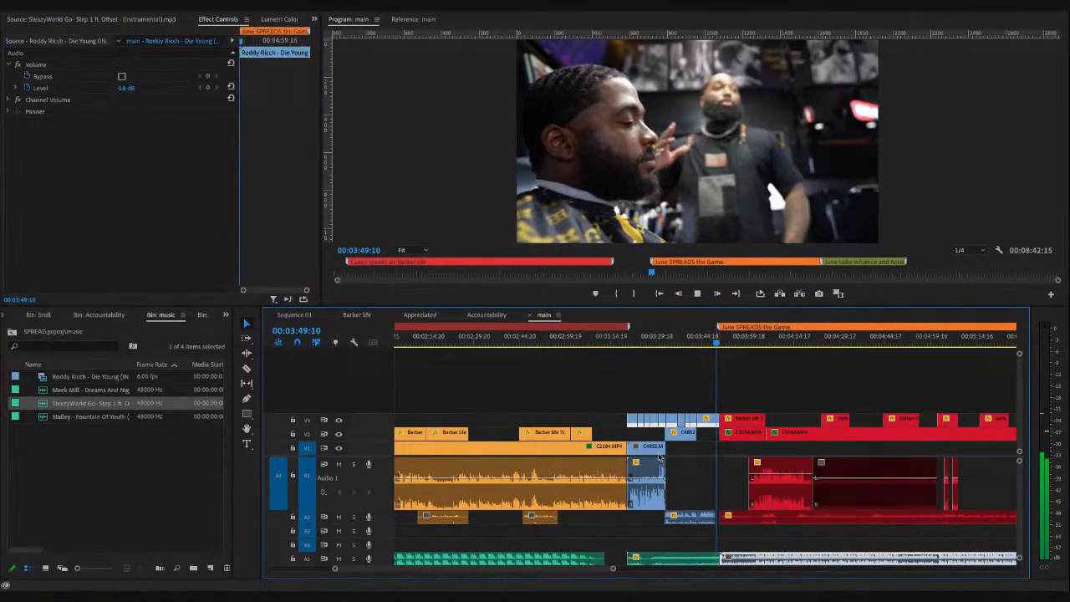
{"action": "left_click", "coordinate": [27, 76]}
{"action": "left_click", "coordinate": [134, 89]}
{"action": "type", "text": "-15"}
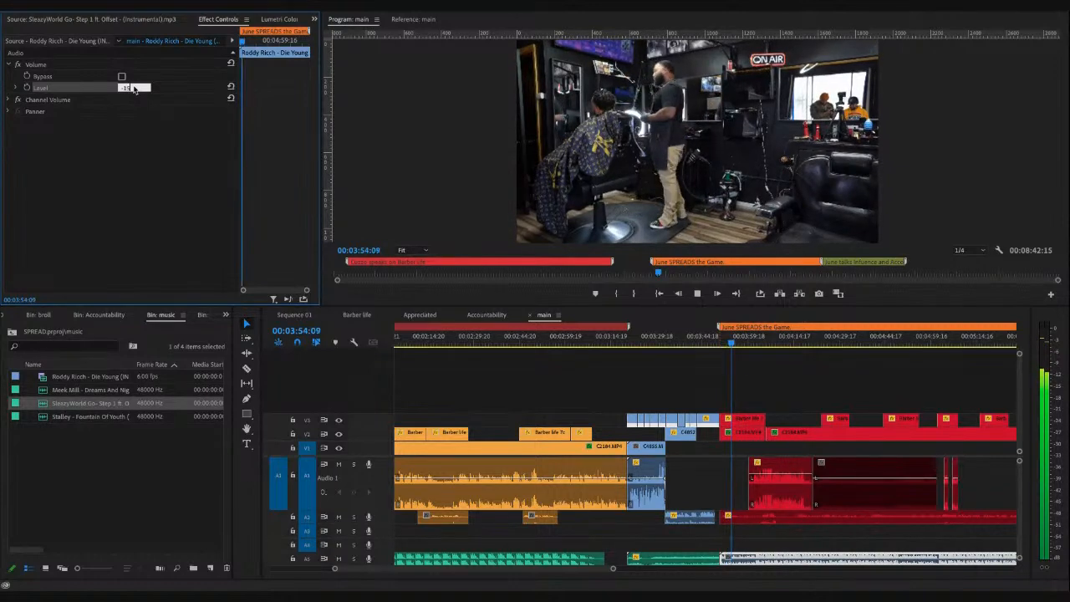
{"action": "key", "text": "Return"}
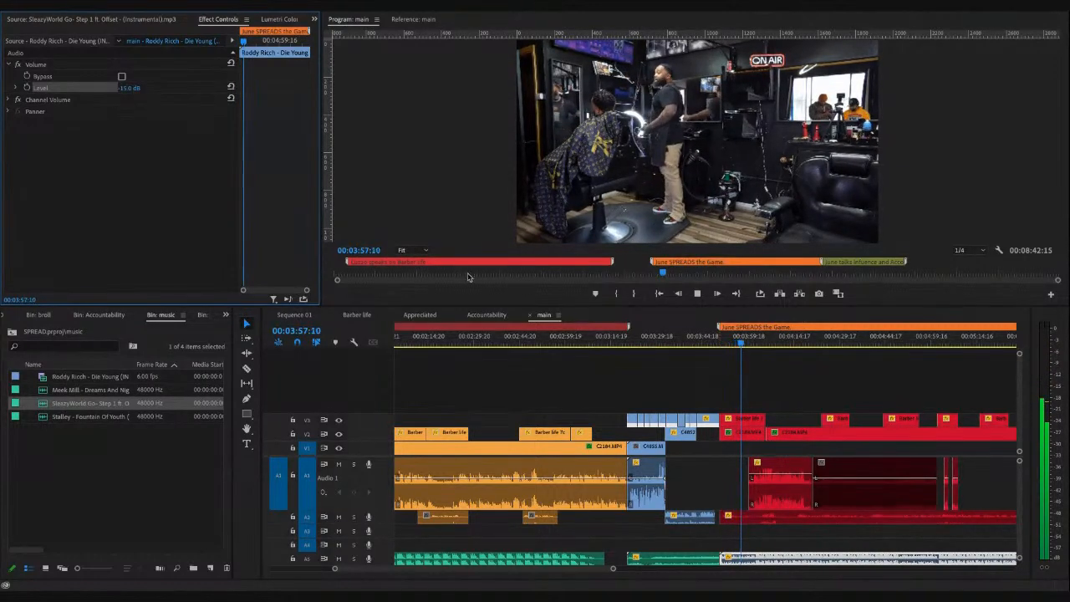
- Play the Die Young music under the red section's dialogue and set the music clip's level to -20 dB
{"action": "key", "text": "minus"}
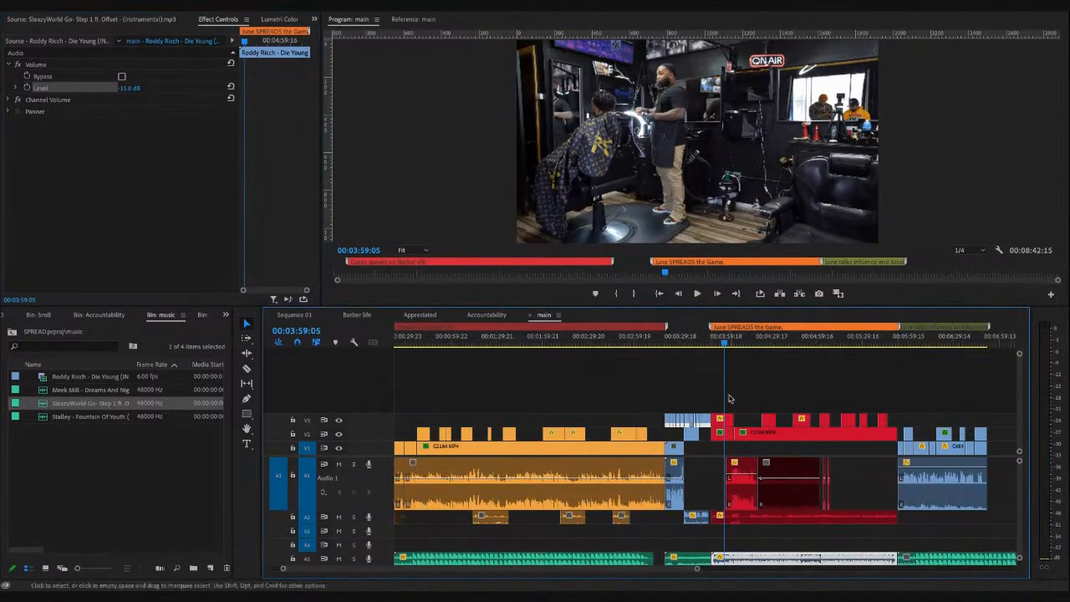
{"action": "left_click", "coordinate": [723, 519]}
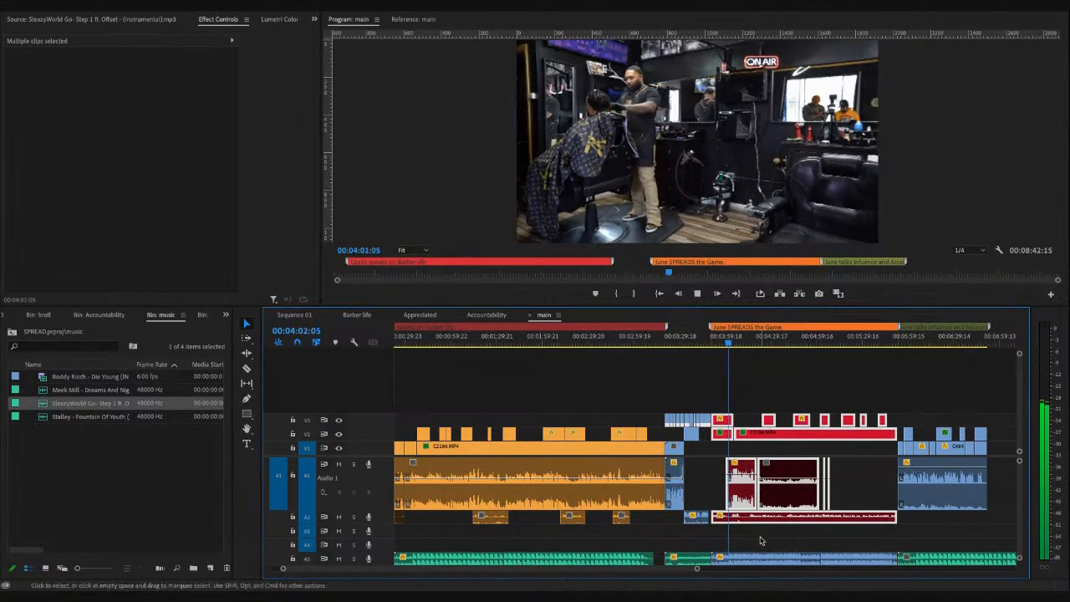
{"action": "left_click", "coordinate": [739, 518]}
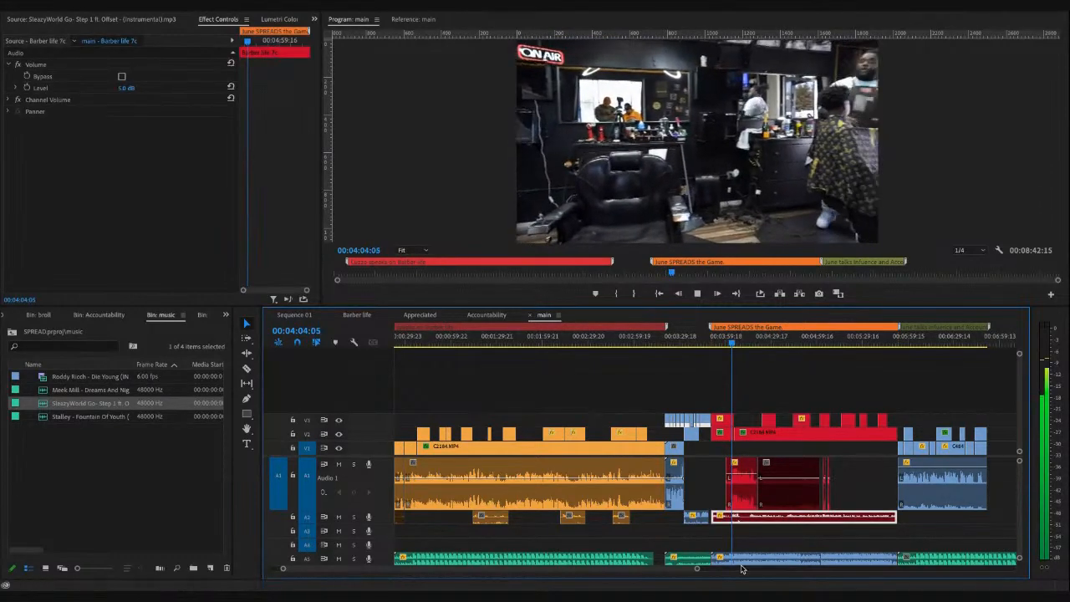
{"action": "left_click", "coordinate": [742, 559]}
{"action": "left_click", "coordinate": [133, 88]}
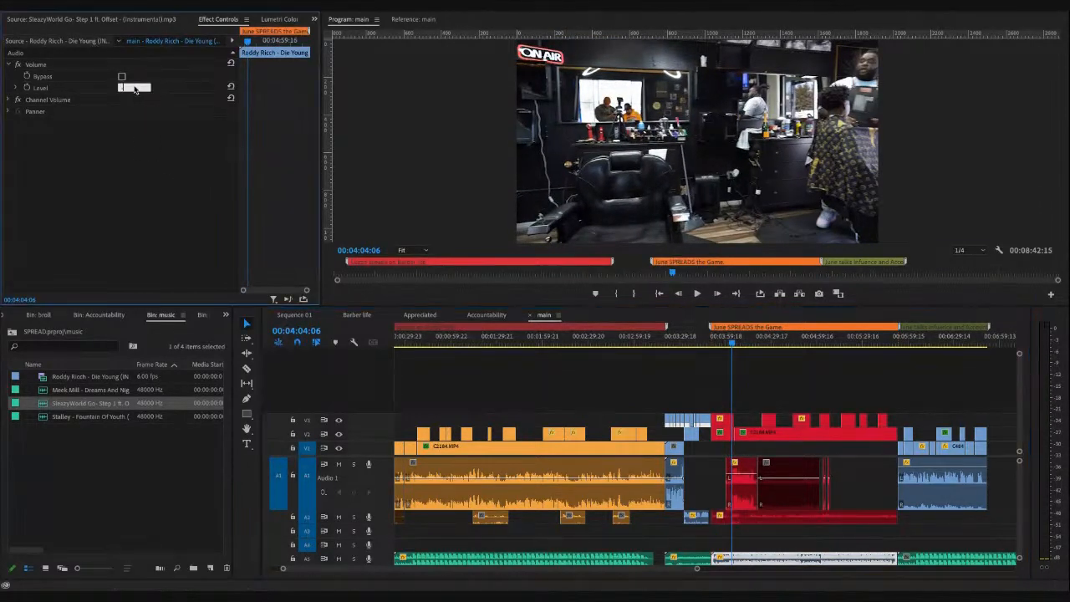
{"action": "type", "text": "-20"}
{"action": "key", "text": "Return"}
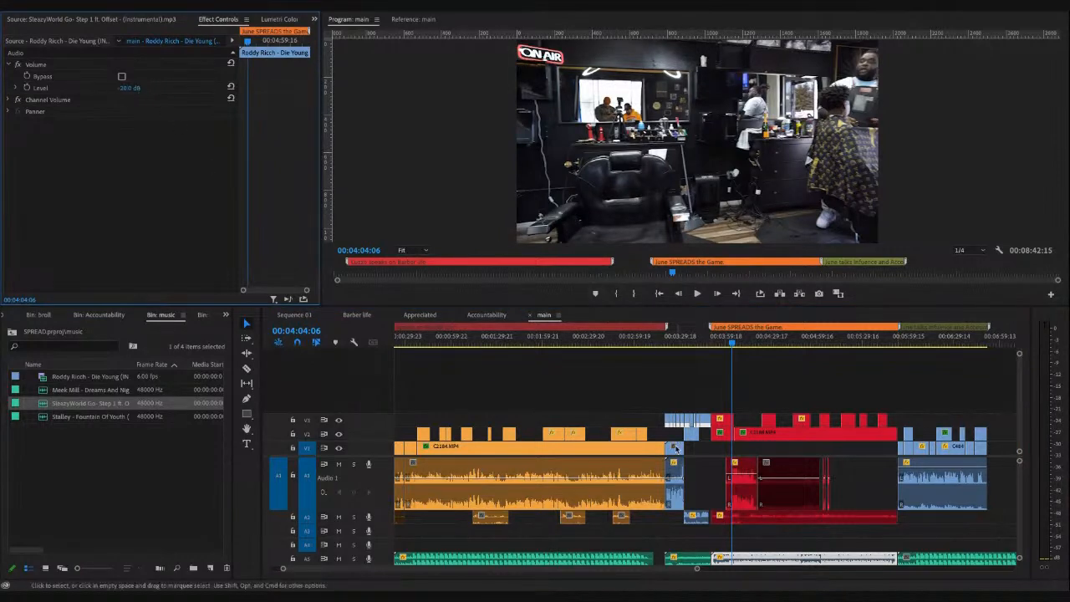
- Set the level of the Barber life 7c dialogue clip on A2 in the red section to 6 dB
{"action": "left_click", "coordinate": [725, 522]}
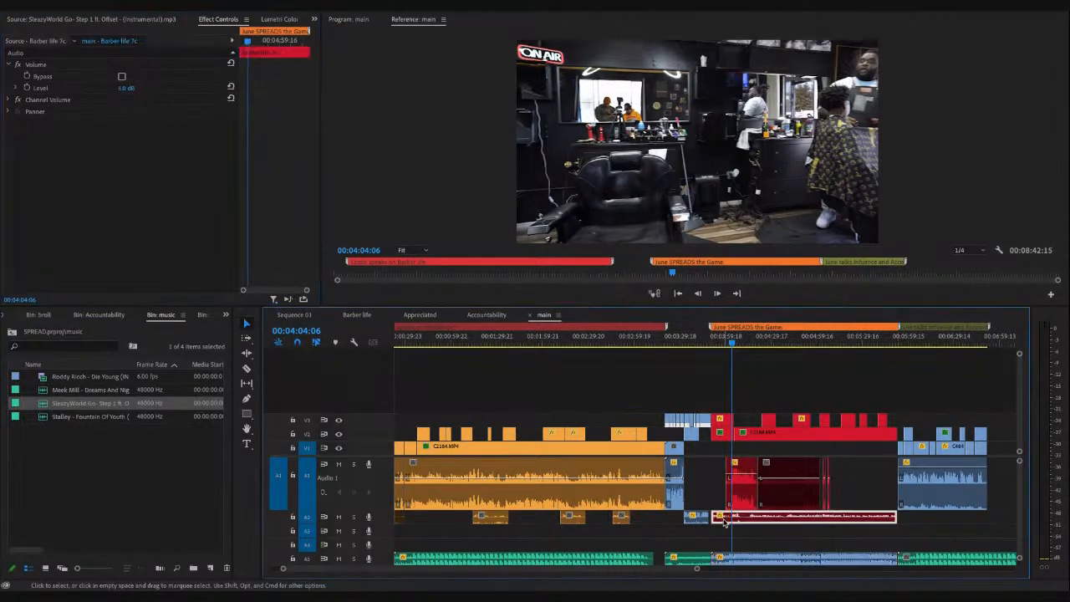
{"action": "left_click", "coordinate": [131, 87]}
{"action": "type", "text": "-6"}
{"action": "key", "text": "Return"}
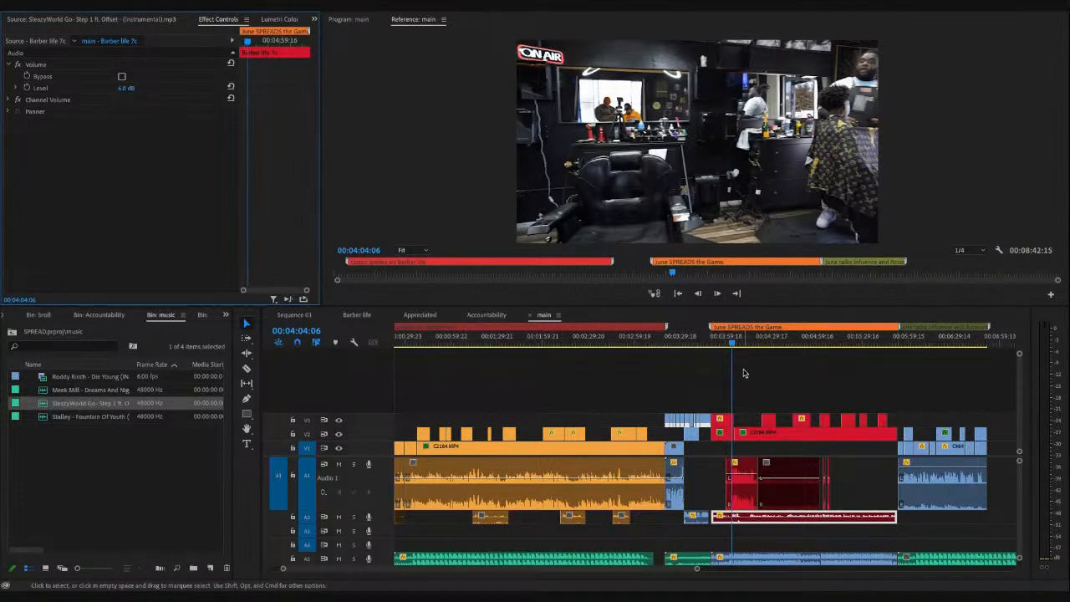
- Play from the first blue section into the red section to check the music transition and the dialogue and Die Young levels
{"action": "left_click", "coordinate": [724, 346]}
{"action": "left_click", "coordinate": [725, 346]}
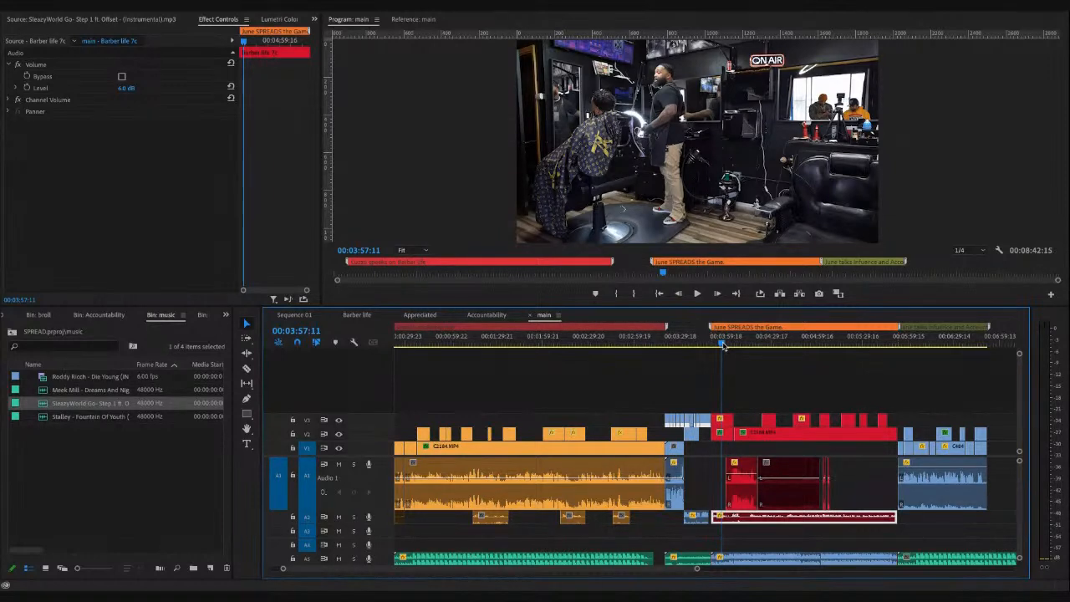
{"action": "left_click", "coordinate": [675, 342]}
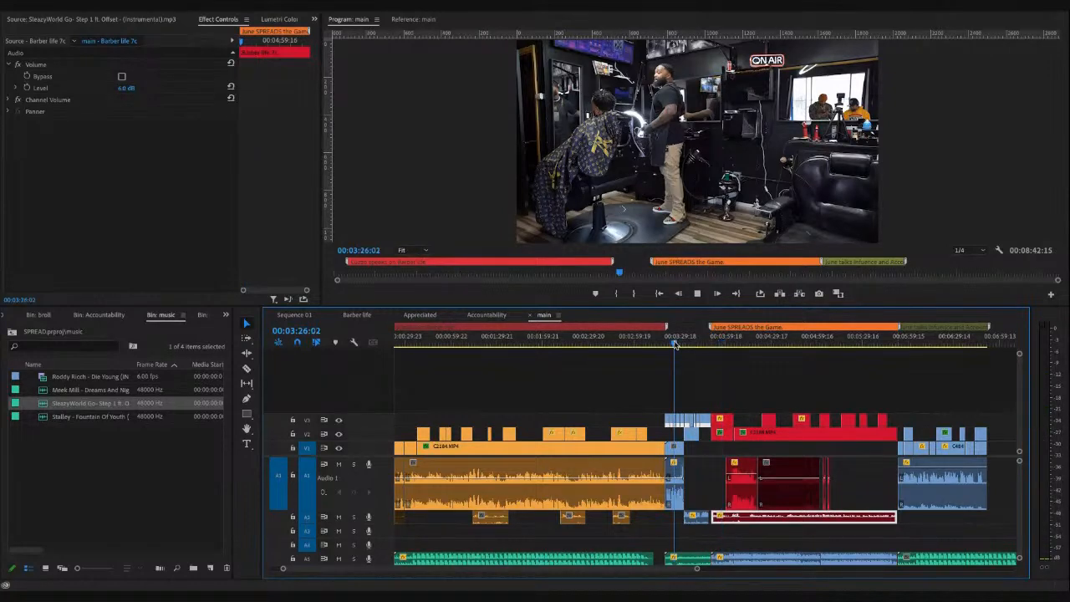
{"action": "key", "text": "space"}
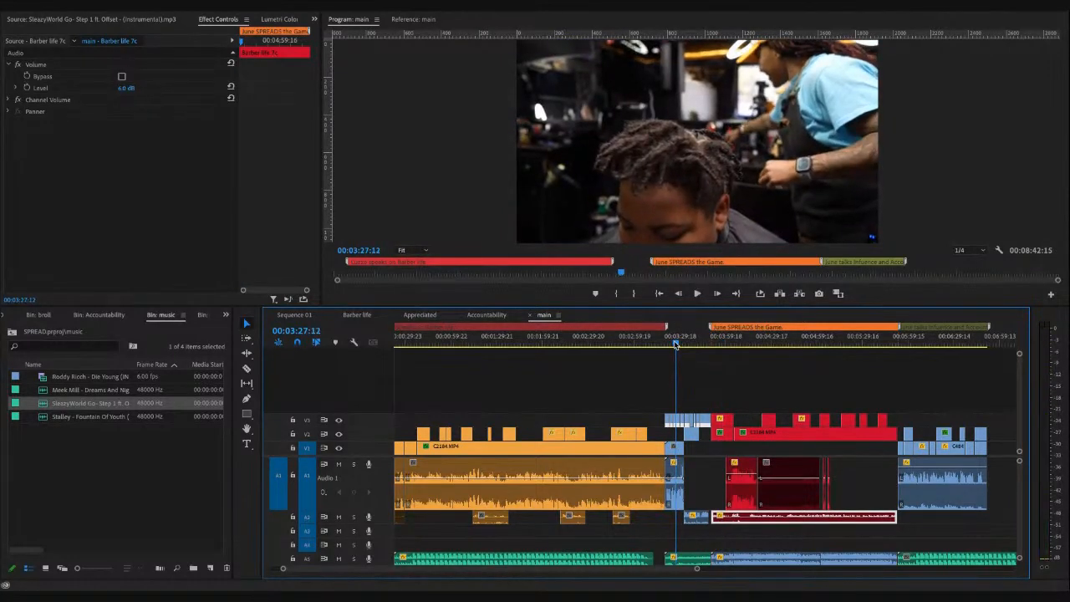
{"action": "key", "text": "space"}
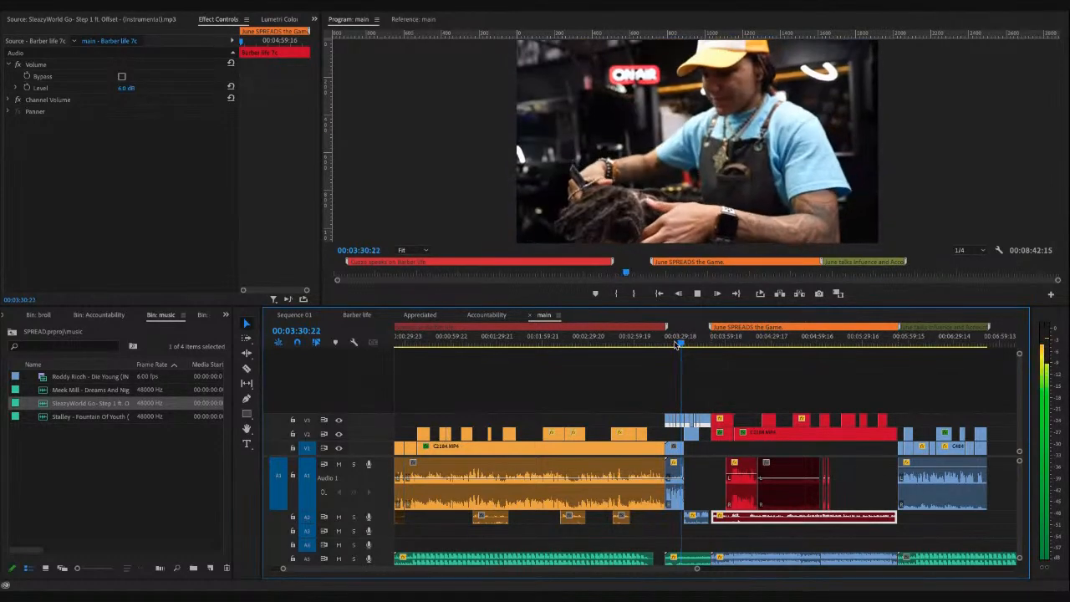
{"action": "left_click", "coordinate": [701, 345]}
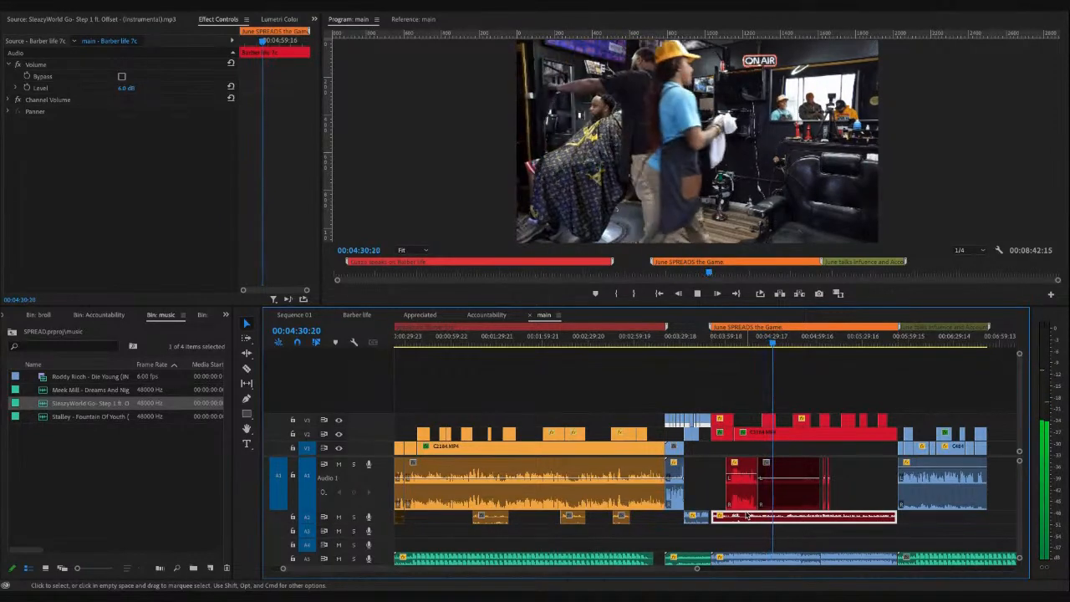
- Delete the dark red C2184.MP4 audio clip from A1 in the red section, leaving the A2 dialogue clip
{"action": "key", "text": "minus"}
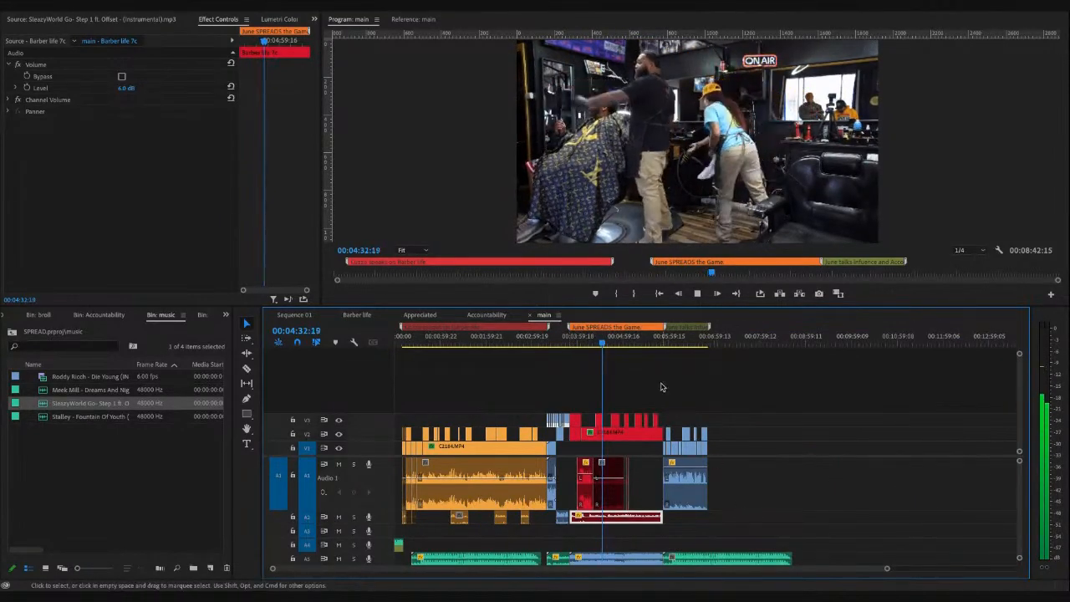
{"action": "key", "text": "space"}
{"action": "left_click", "coordinate": [617, 496]}
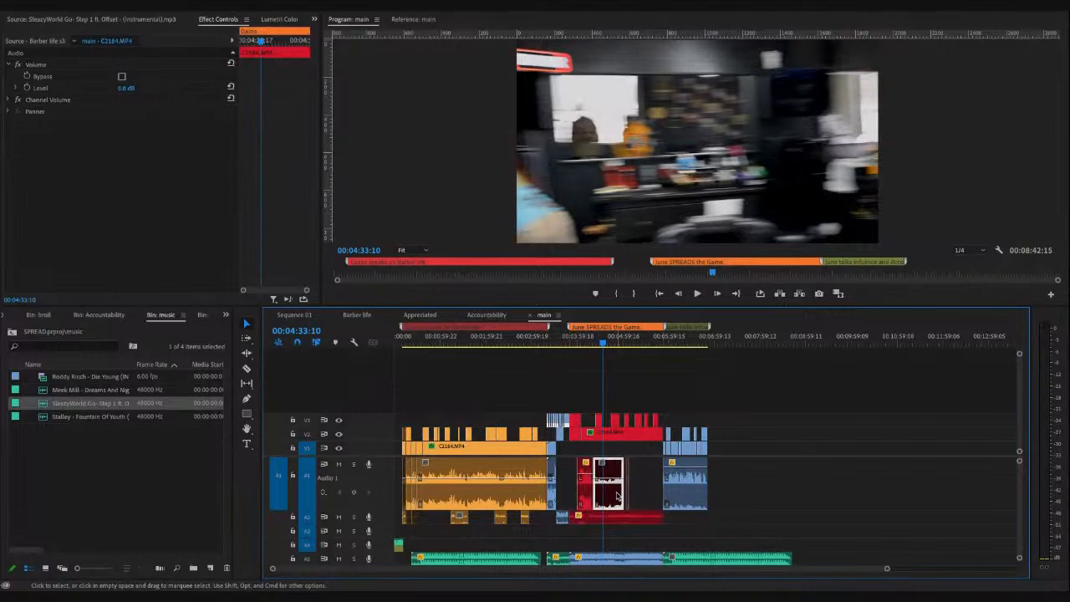
{"action": "key", "text": "equal"}
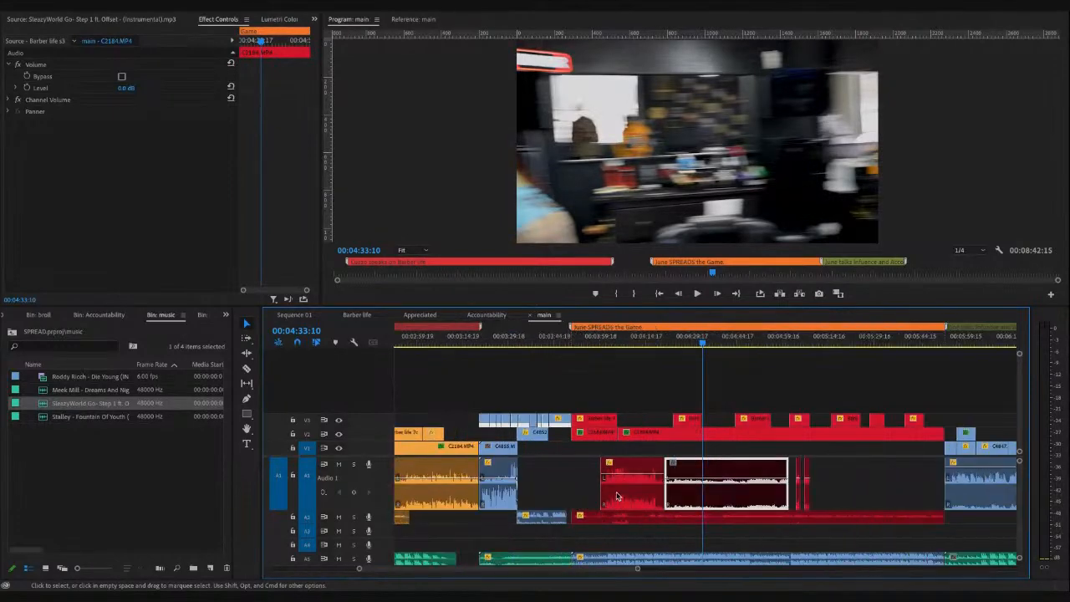
{"action": "key", "text": "space"}
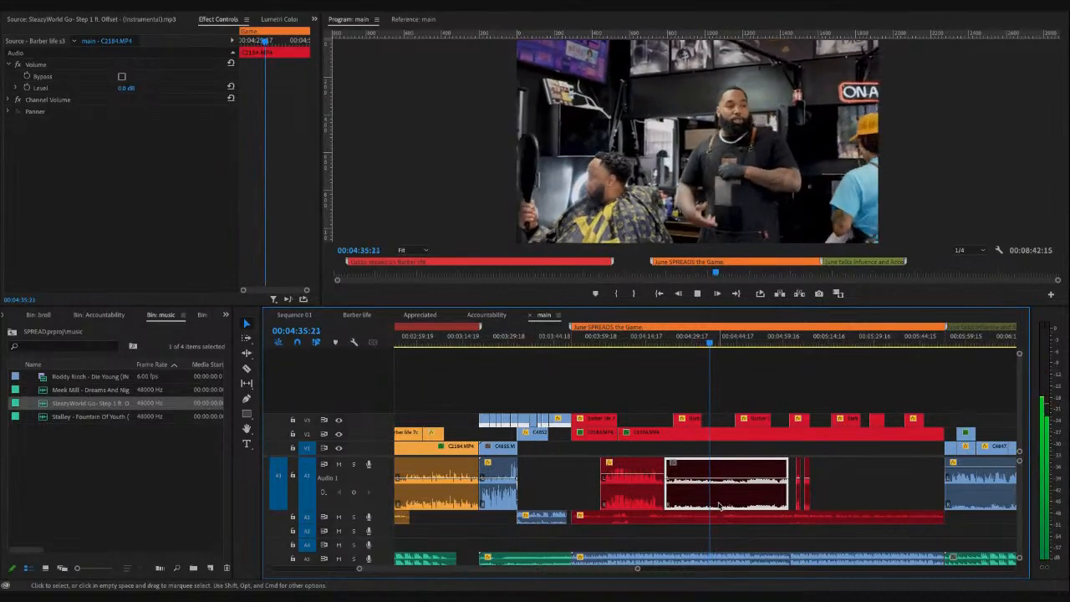
{"action": "key", "text": "Delete"}
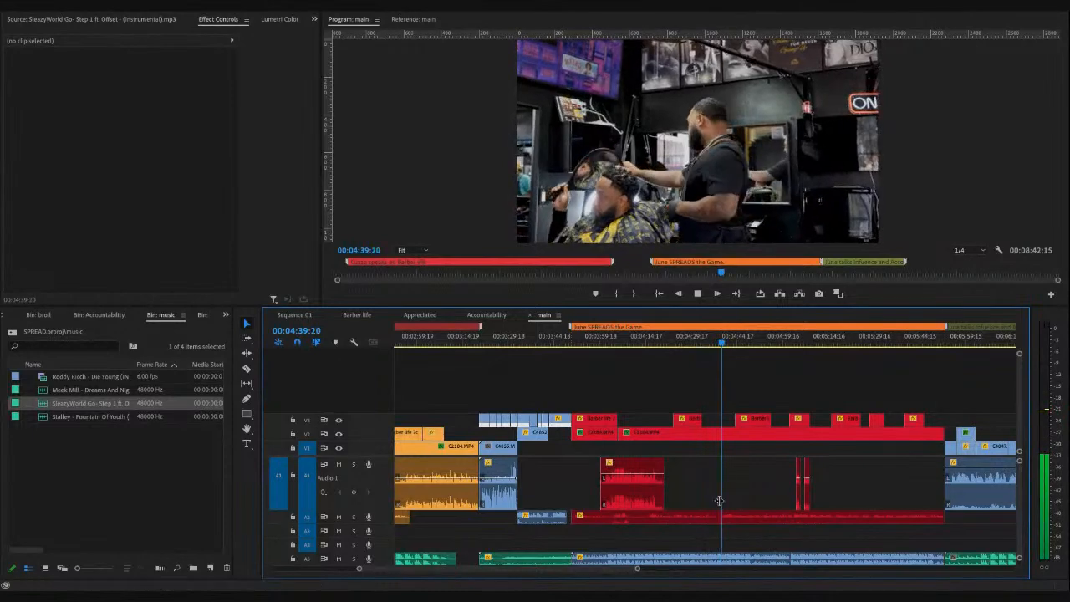
- Set the level of the SleazyWorld Go music clip beneath the final blue section to -20 dB
{"action": "key", "text": "minus"}
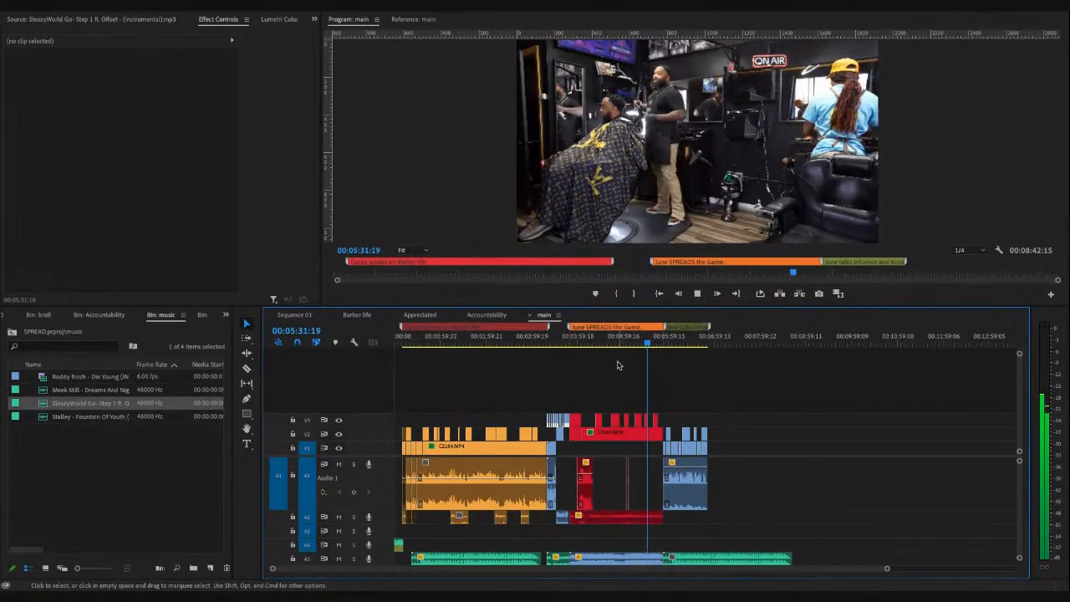
{"action": "left_click", "coordinate": [500, 560]}
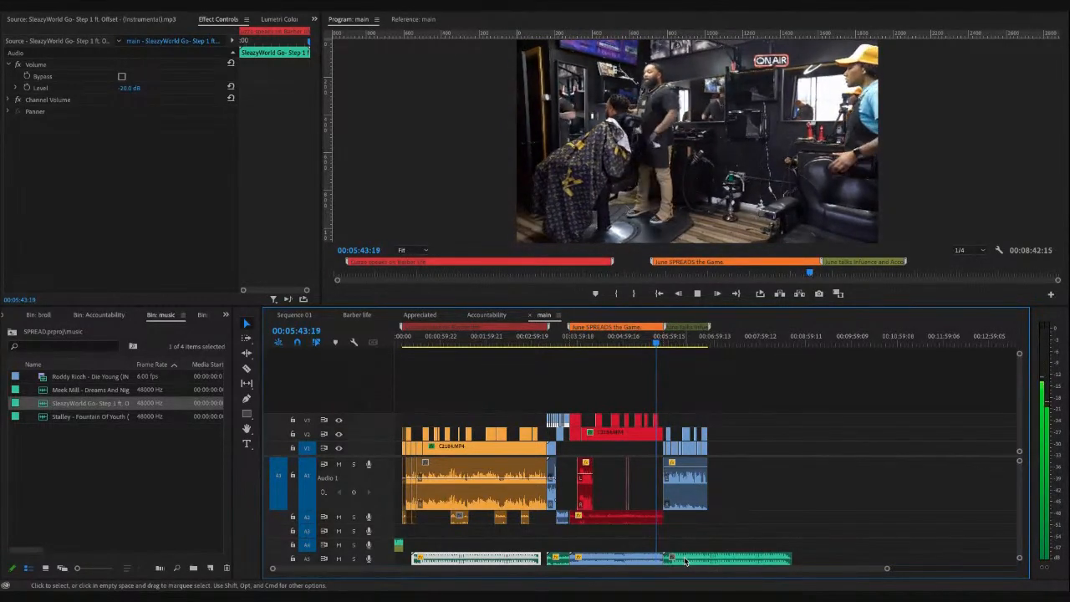
{"action": "key", "text": "space"}
{"action": "left_click", "coordinate": [686, 562]}
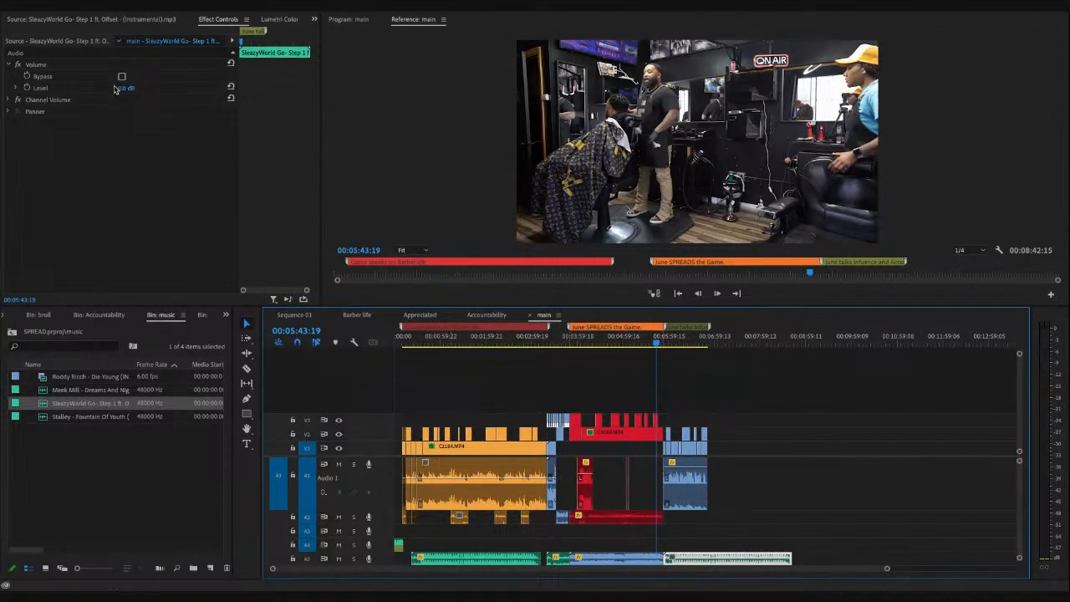
{"action": "left_click", "coordinate": [134, 89]}
{"action": "key", "text": "Return"}
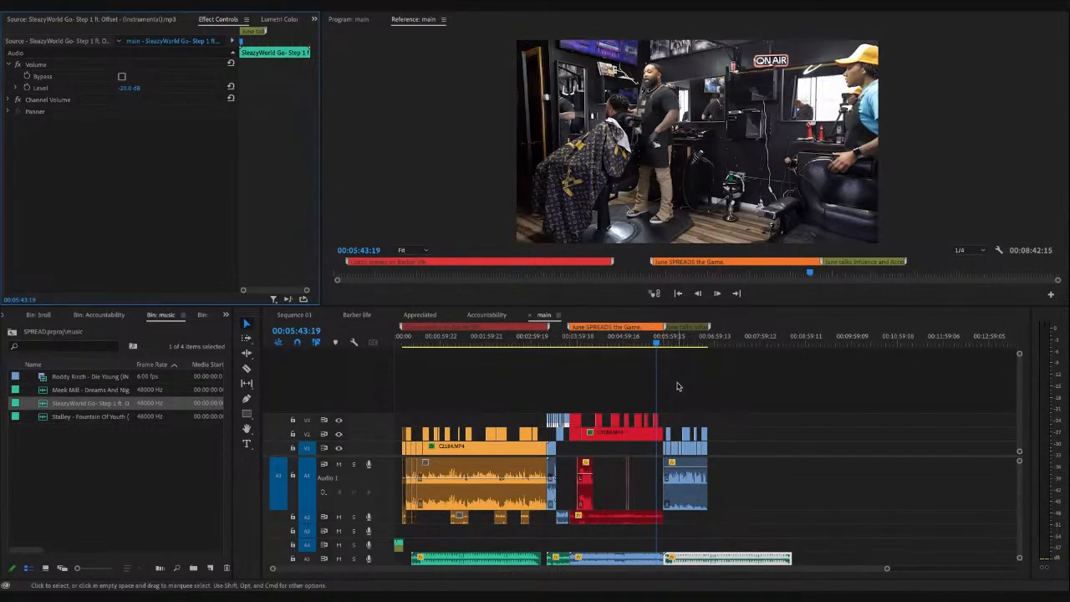
- Play the final blue section from 00:05:52:19 and shorten the SleazyWorld Go music beneath it to end at about 00:07:25:23
{"action": "left_click", "coordinate": [664, 343]}
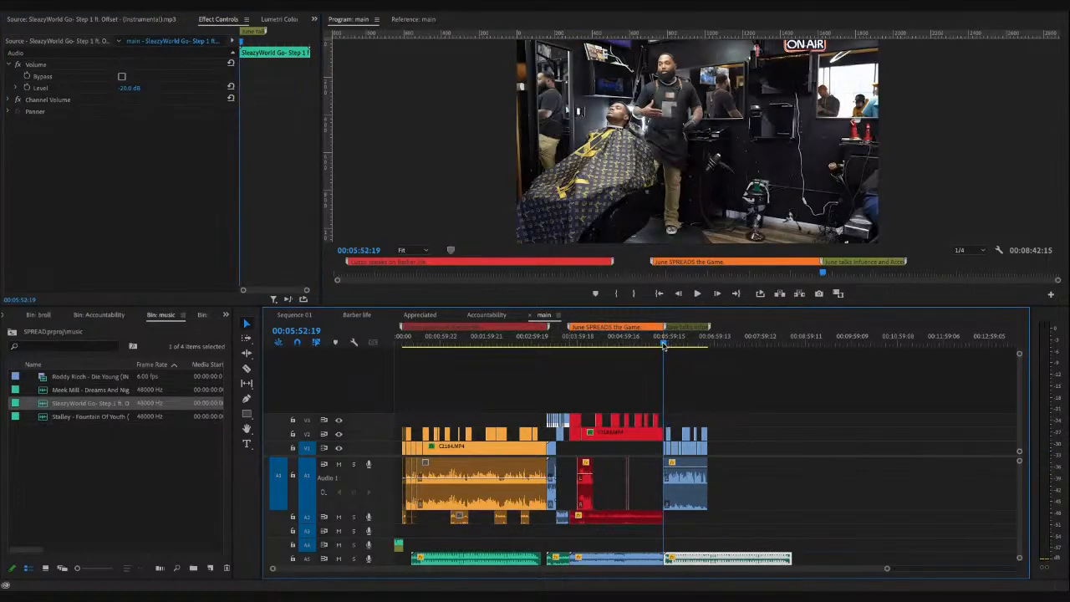
{"action": "key", "text": "space"}
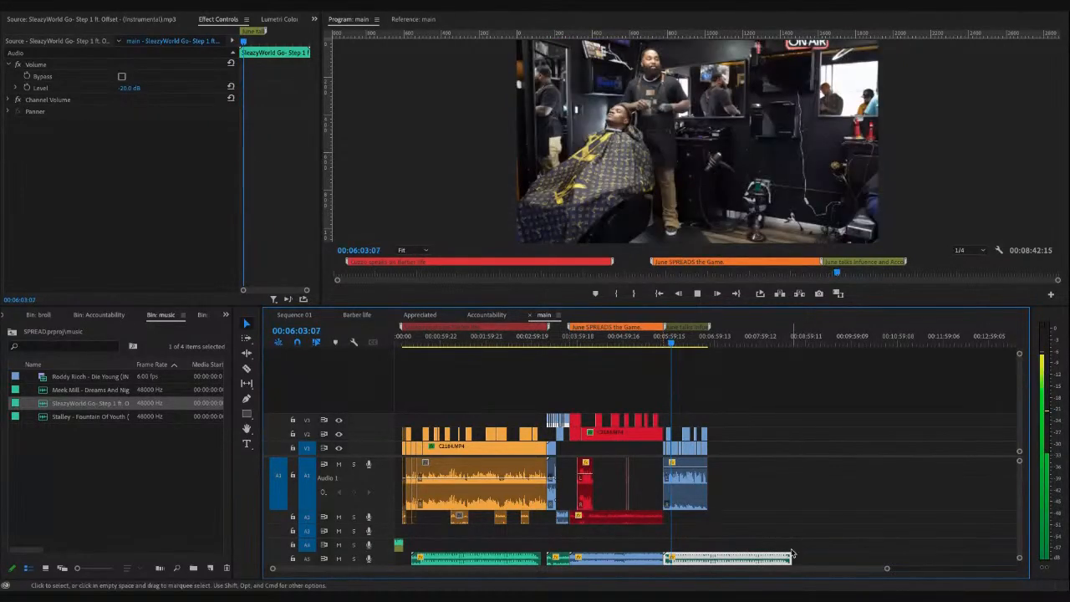
{"action": "left_click_drag", "start_coordinate": [789, 554], "coordinate": [732, 556]}
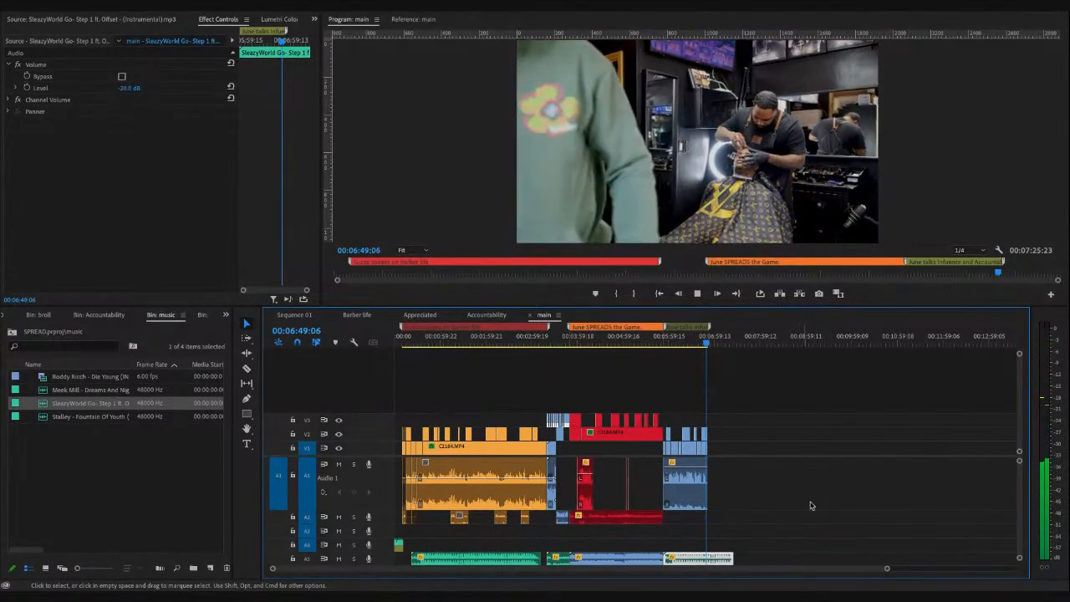
{"action": "left_click", "coordinate": [686, 506]}
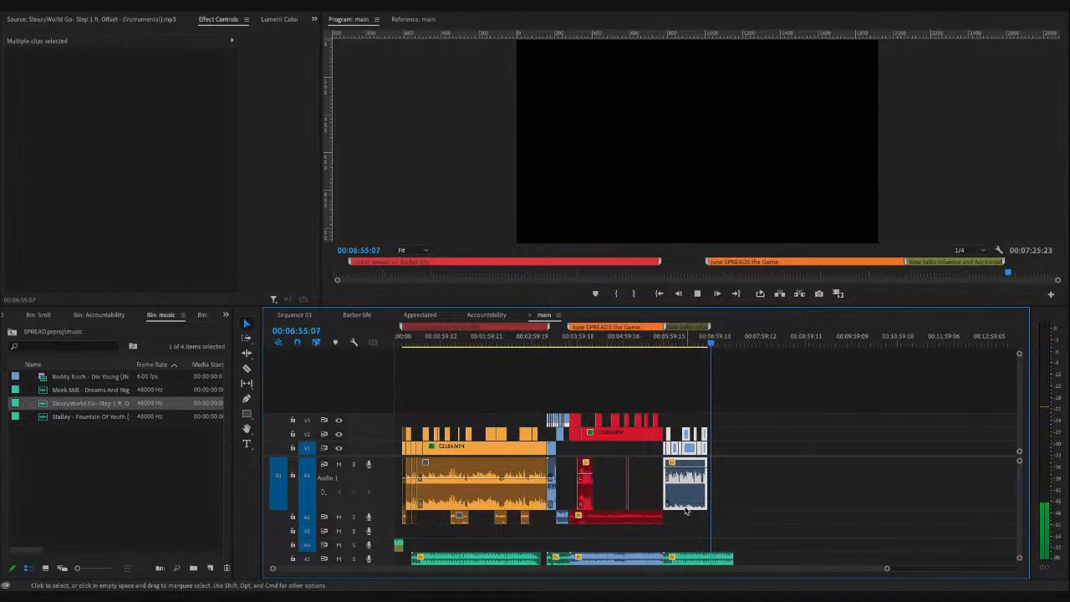
{"action": "key", "text": "space"}
{"action": "key", "text": "shift+4"}
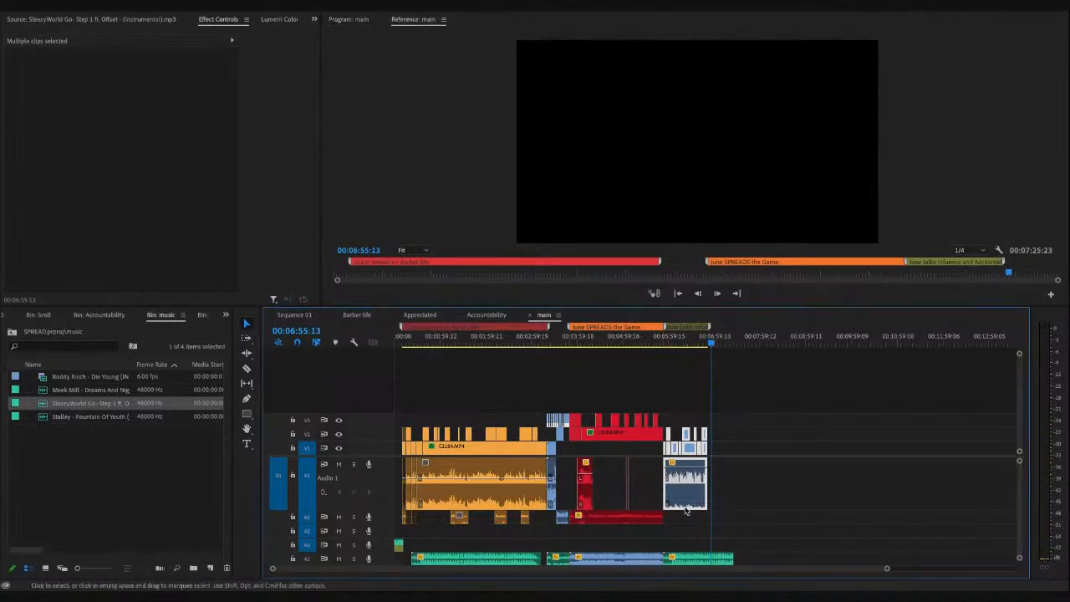
- Inspect the empty opening before the first dialogue in main, then play the start of the footage in Sequence 01
{"action": "left_click_drag", "start_coordinate": [424, 342], "coordinate": [372, 346]}
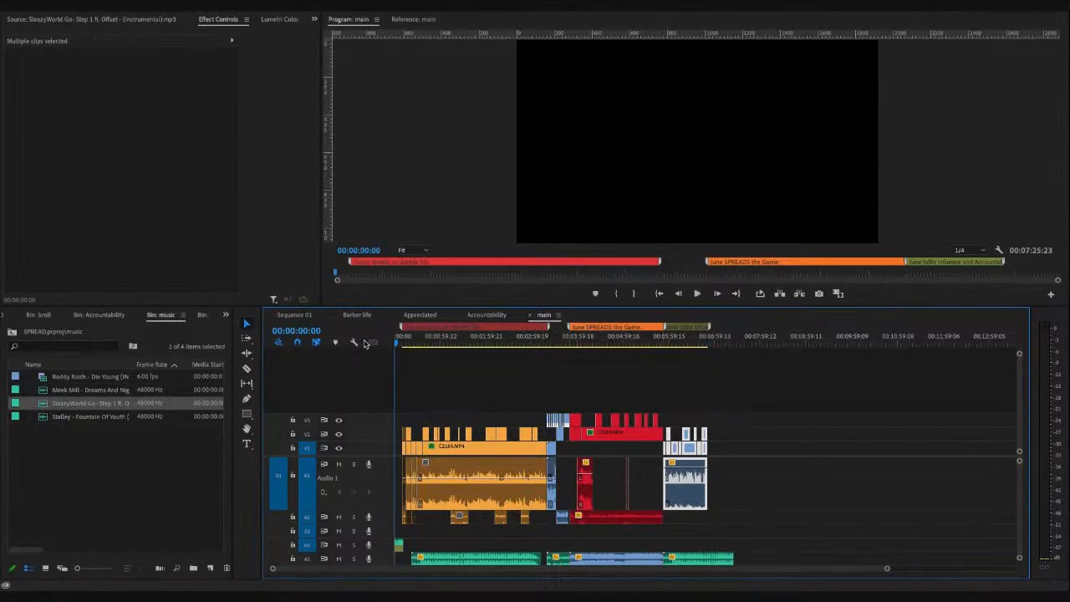
{"action": "key", "text": "equal"}
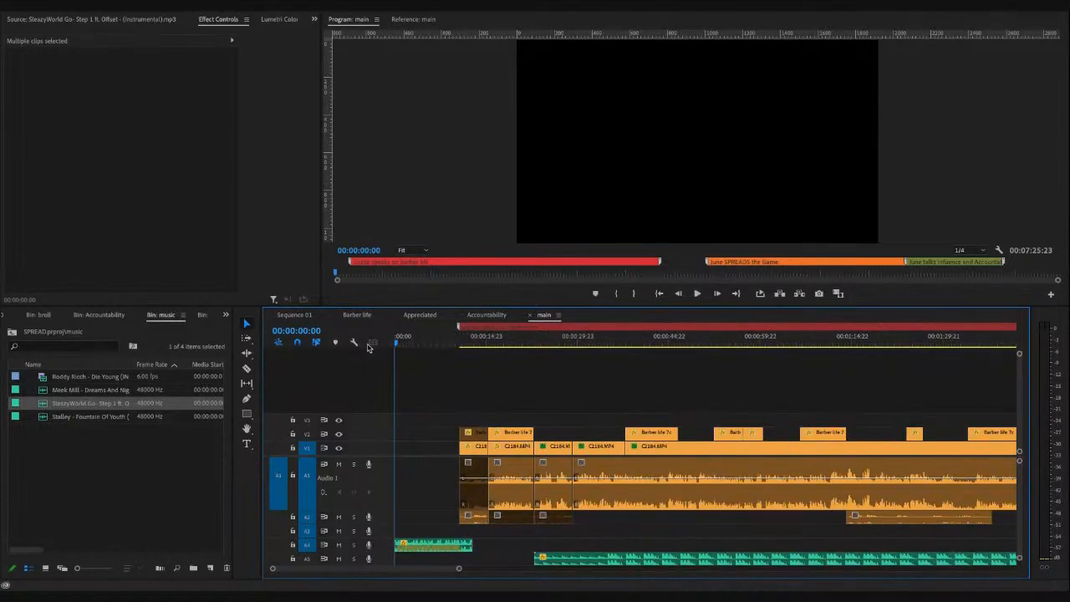
{"action": "left_click", "coordinate": [434, 505]}
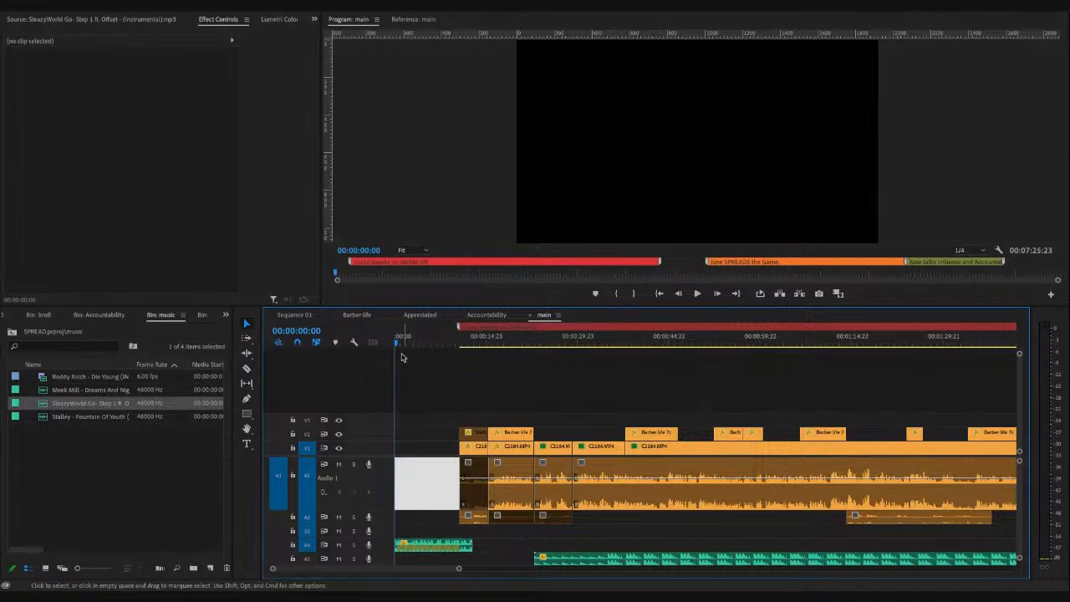
{"action": "left_click", "coordinate": [294, 316]}
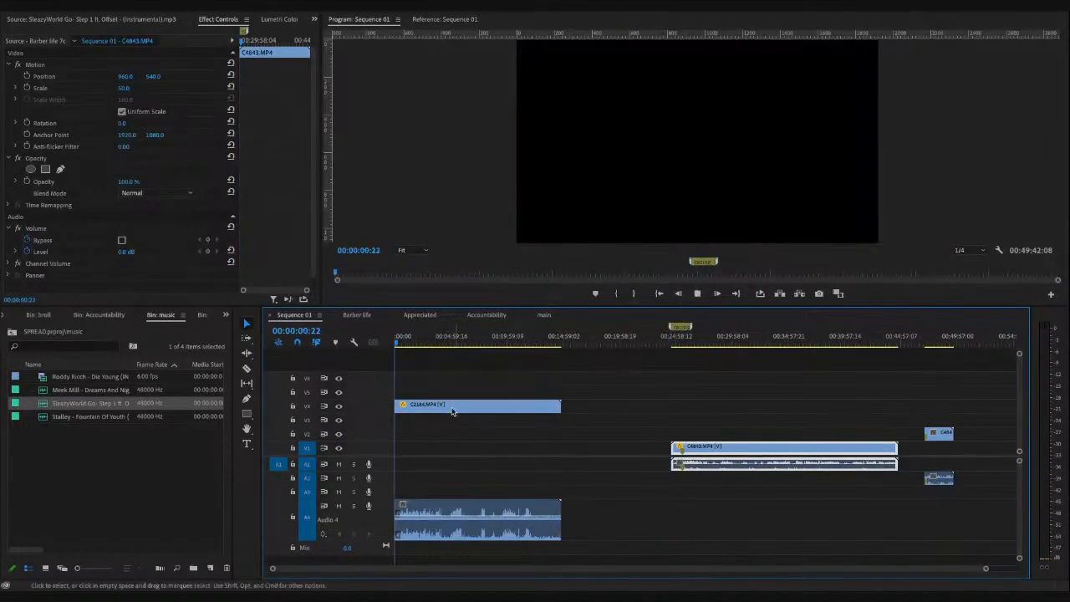
{"action": "left_click", "coordinate": [403, 344]}
{"action": "key", "text": "space"}
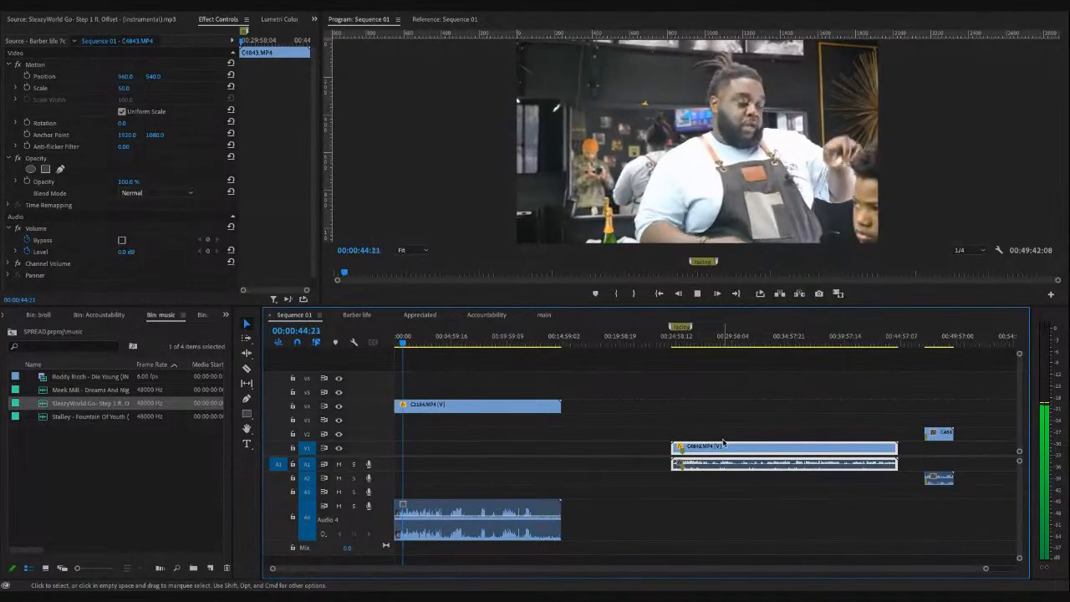
- Delete all video and audio clips from Sequence 01 and return the playhead to the start
{"action": "left_click_drag", "start_coordinate": [457, 373], "coordinate": [509, 522]}
{"action": "key", "text": "Delete"}
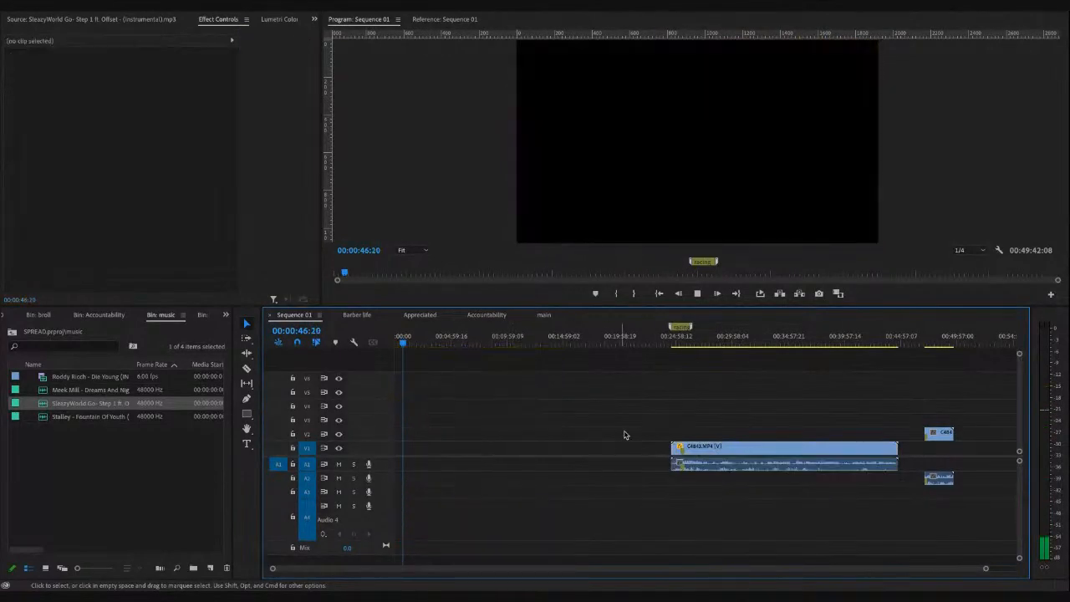
{"action": "left_click_drag", "start_coordinate": [653, 398], "coordinate": [786, 497]}
{"action": "key", "text": "Delete"}
{"action": "left_click_drag", "start_coordinate": [869, 413], "coordinate": [970, 512]}
{"action": "key", "text": "Delete"}
{"action": "left_click_drag", "start_coordinate": [406, 336], "coordinate": [335, 344]}
- Rename Sequence 01 in the seq bin as Intro Transitions
{"action": "left_click", "coordinate": [103, 488]}
{"action": "left_click", "coordinate": [300, 316]}
{"action": "left_click", "coordinate": [124, 477]}
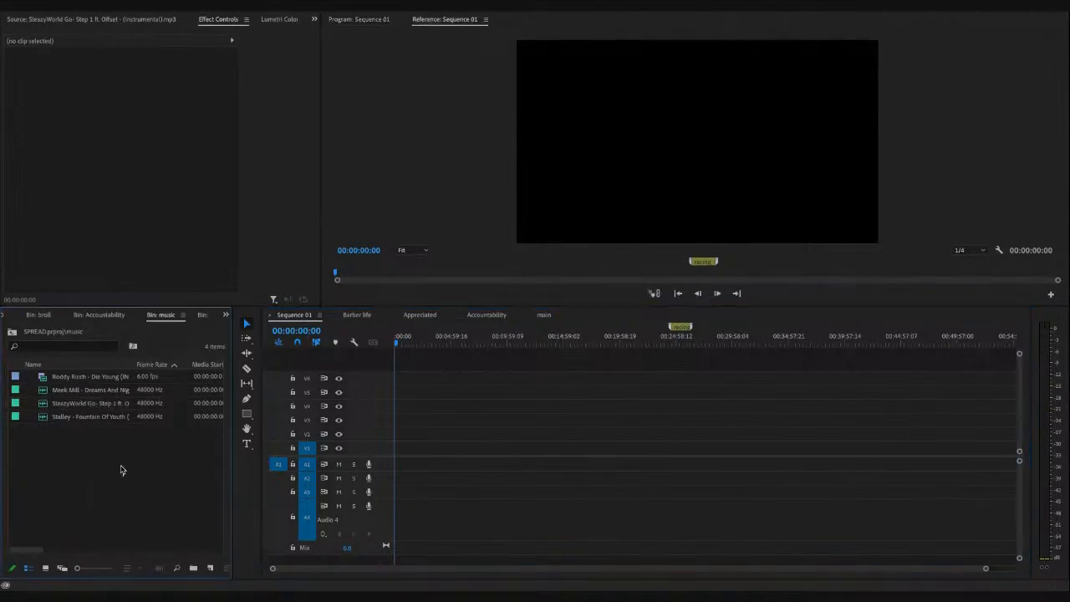
{"action": "left_click", "coordinate": [7, 315]}
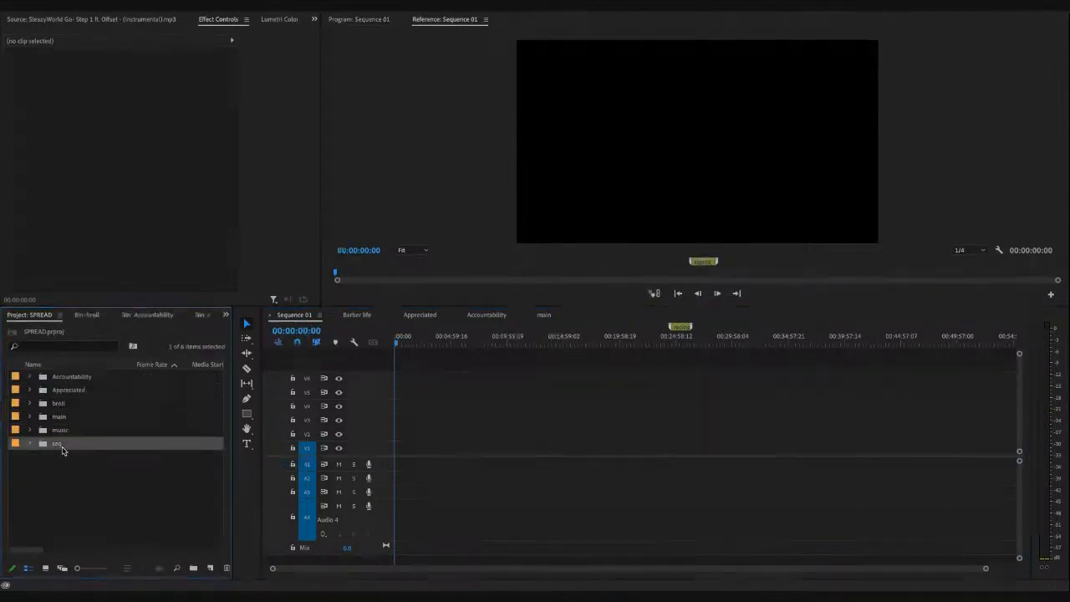
{"action": "double_click", "coordinate": [63, 444]}
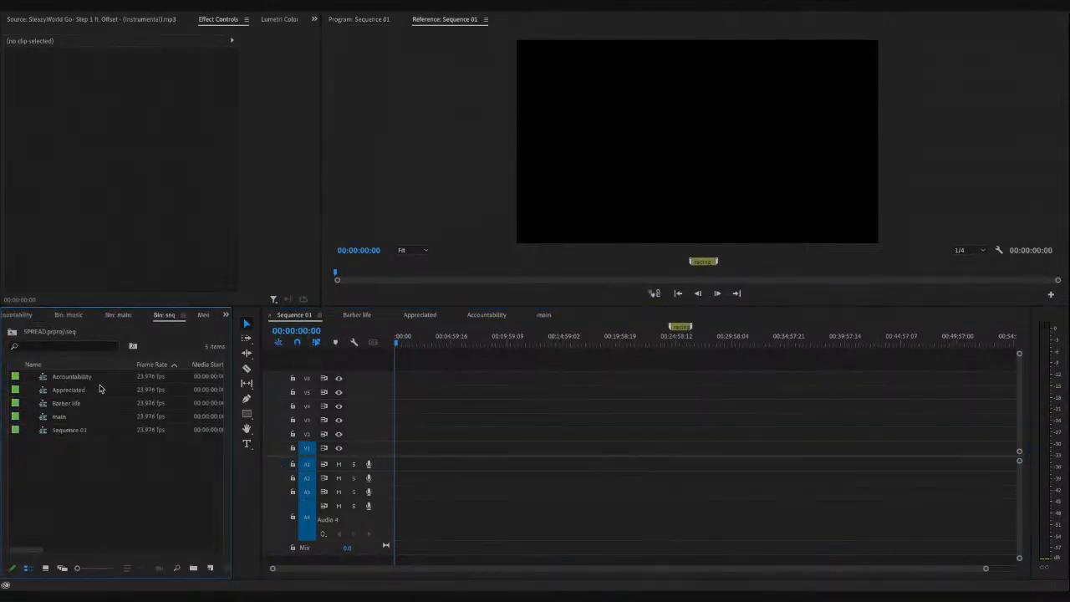
{"action": "left_click", "coordinate": [86, 432]}
{"action": "left_click", "coordinate": [86, 431]}
{"action": "type", "text": "Intro"}
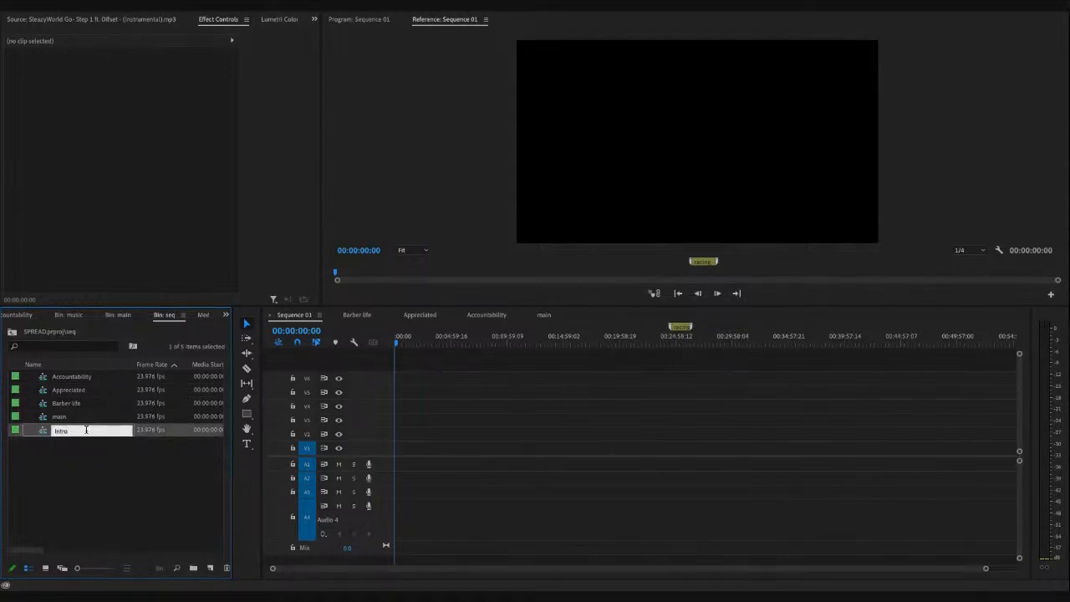
{"action": "type", "text": " Transitions"}
{"action": "left_click", "coordinate": [125, 469]}
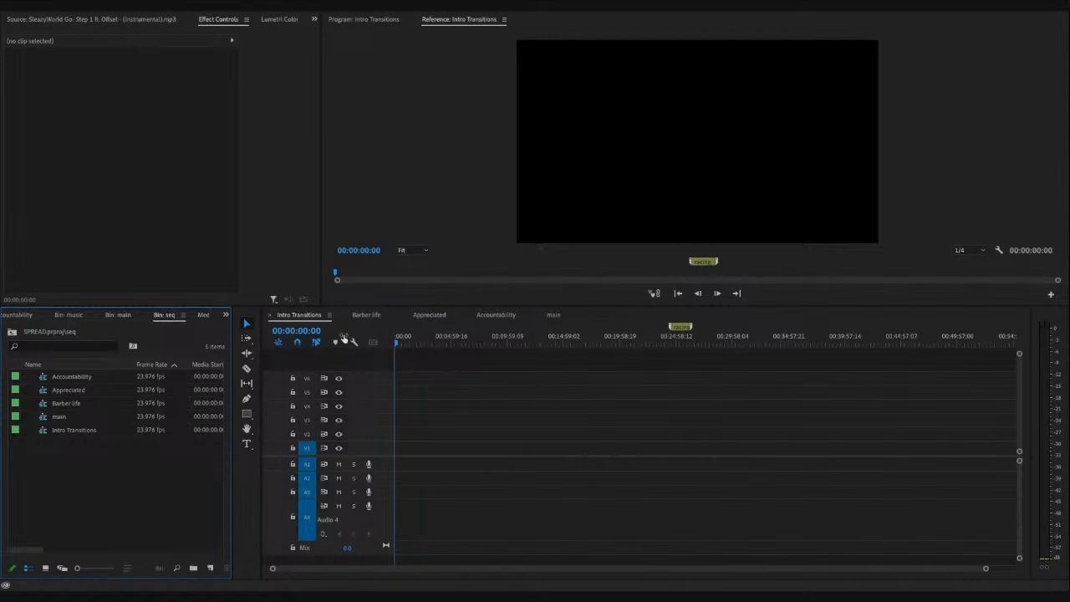
- Copy the opening Stalley - Fountain Of Youth music clip from main to the start of the Intro Transitions sequence
{"action": "left_click", "coordinate": [553, 315]}
{"action": "left_click", "coordinate": [416, 545]}
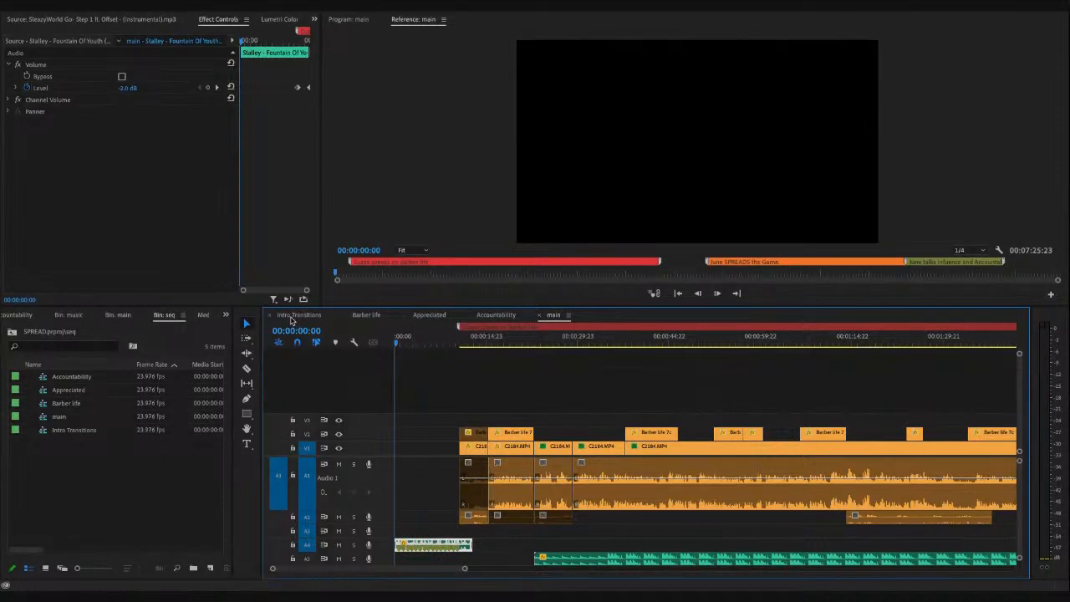
{"action": "left_click", "coordinate": [291, 318]}
{"action": "left_click_drag", "start_coordinate": [409, 346], "coordinate": [361, 353]}
{"action": "key", "text": "super+v"}
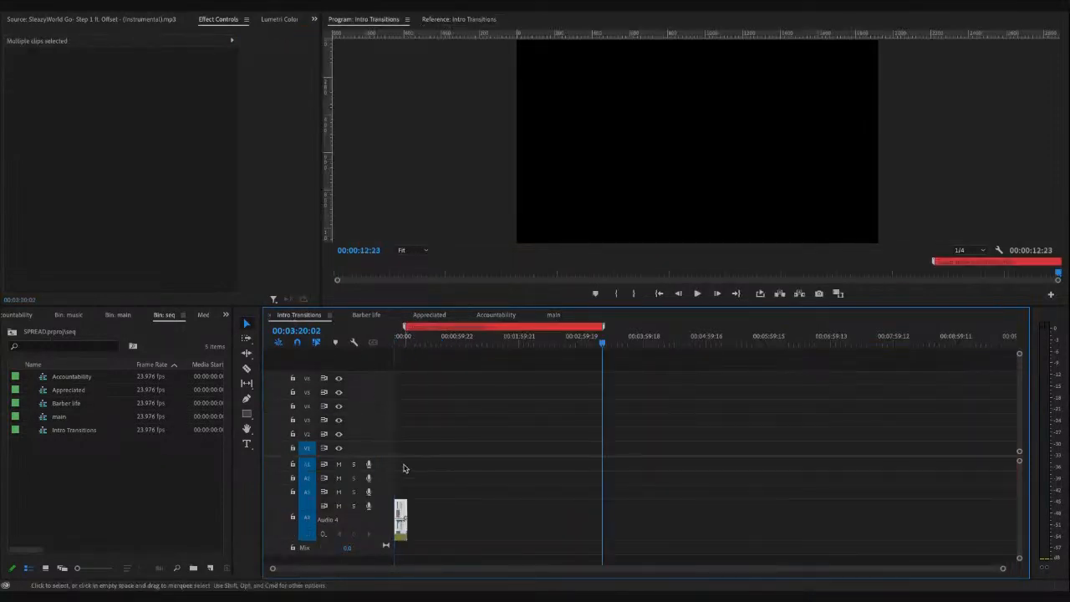
- Replace the long red section marker in Intro Transitions with a single-point marker at 00:00:10:18
{"action": "left_click", "coordinate": [430, 430]}
{"action": "left_click", "coordinate": [458, 335]}
{"action": "key", "text": "Up"}
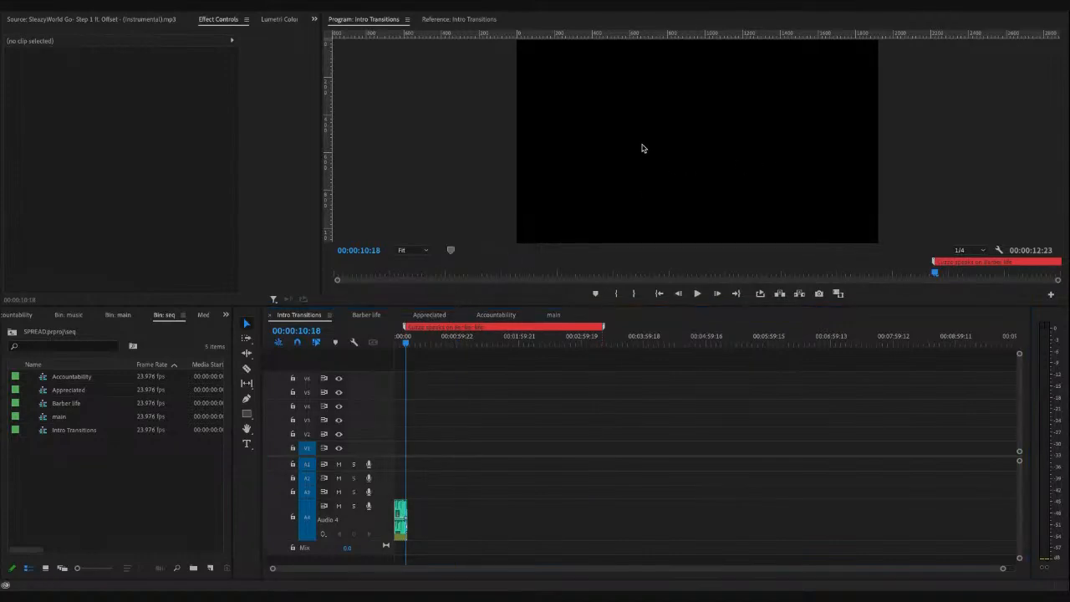
{"action": "left_click", "coordinate": [458, 385]}
{"action": "key", "text": "Up"}
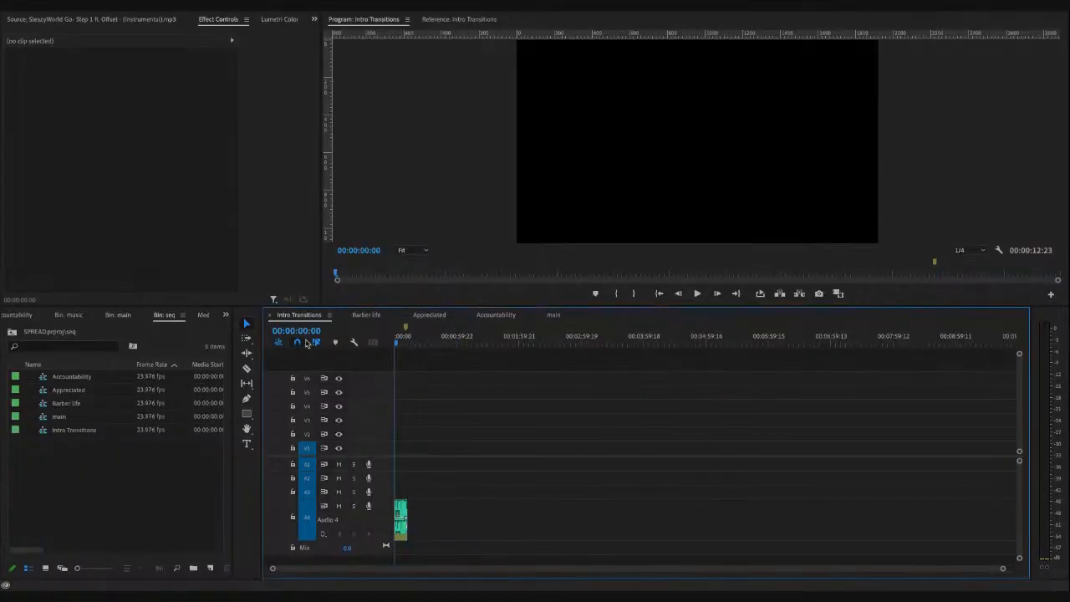
- Play the Stalley music clip in Intro Transitions to listen for its beats and fade-out
{"action": "key", "text": "="}
{"action": "key", "text": "="}
{"action": "key", "text": "="}
{"action": "key", "text": "="}
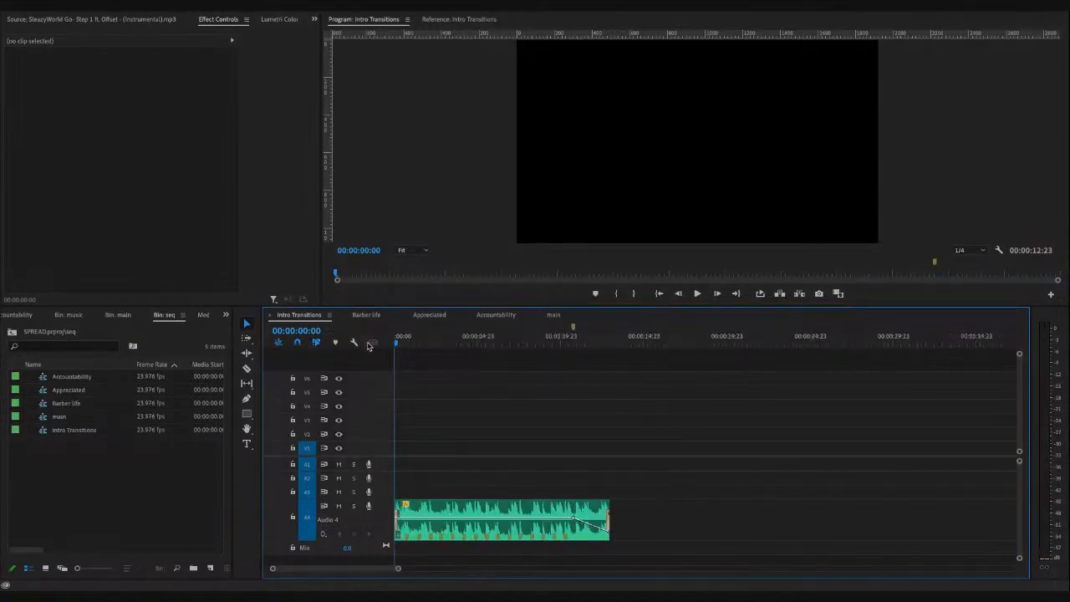
{"action": "key", "text": "space"}
{"action": "key", "text": "Down"}
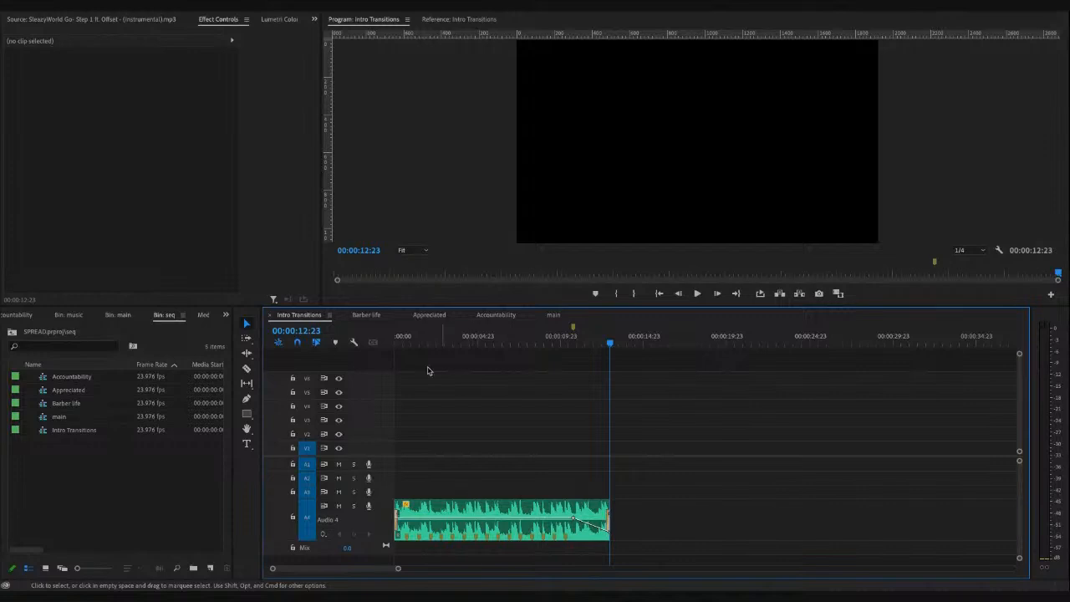
{"action": "key", "text": "space"}
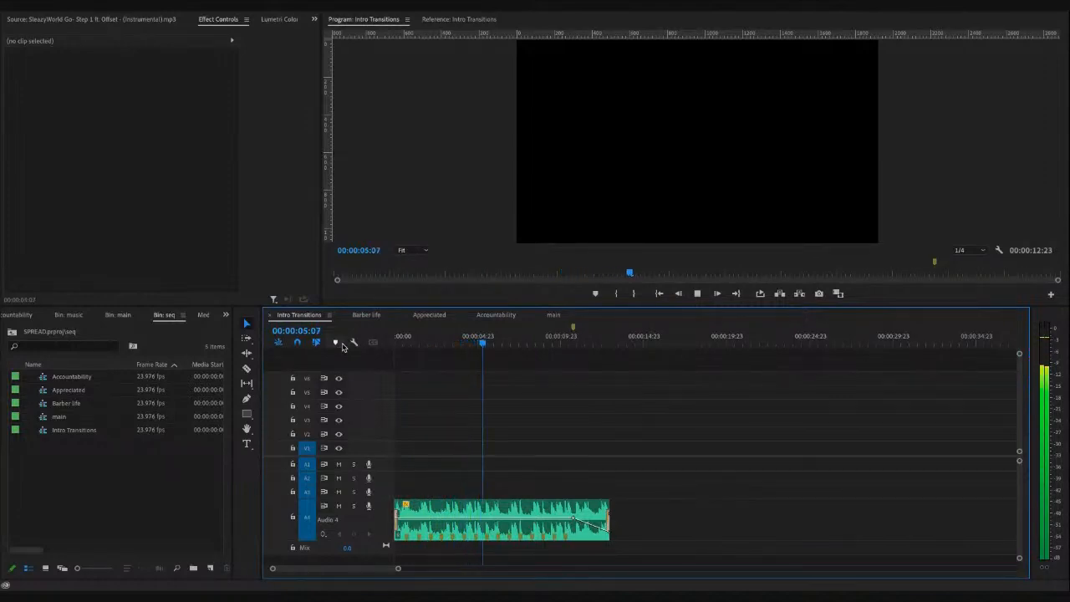
{"action": "key", "text": "space"}
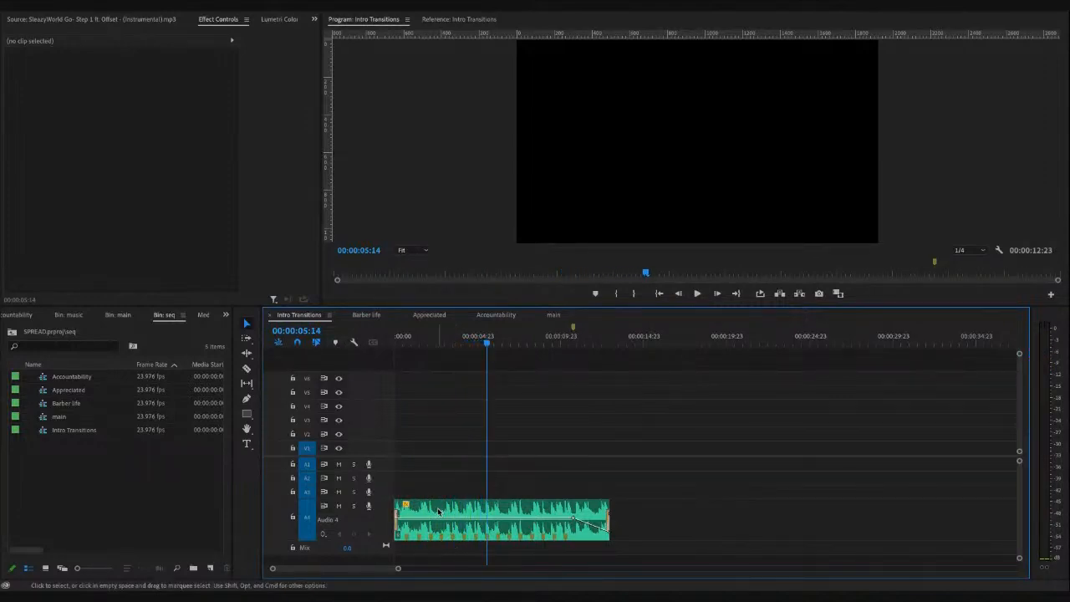
- Move the marker to the music clip's end at 00:00:12:23 and place a duplicate of the clip directly after it
{"action": "left_click", "coordinate": [612, 343]}
{"action": "left_click_drag", "start_coordinate": [574, 330], "coordinate": [610, 335]}
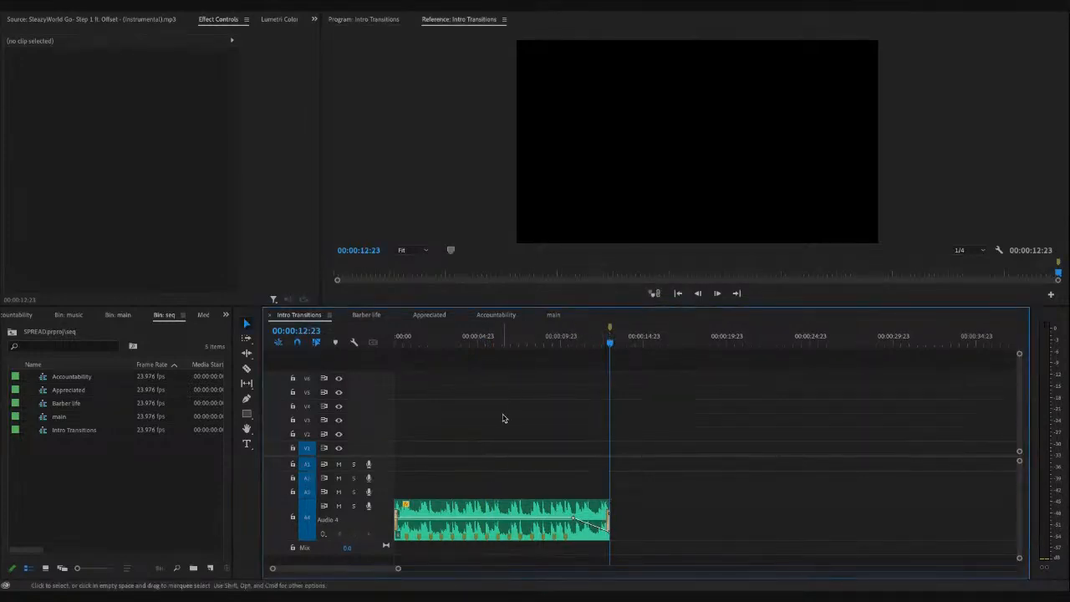
{"action": "left_click", "coordinate": [494, 526]}
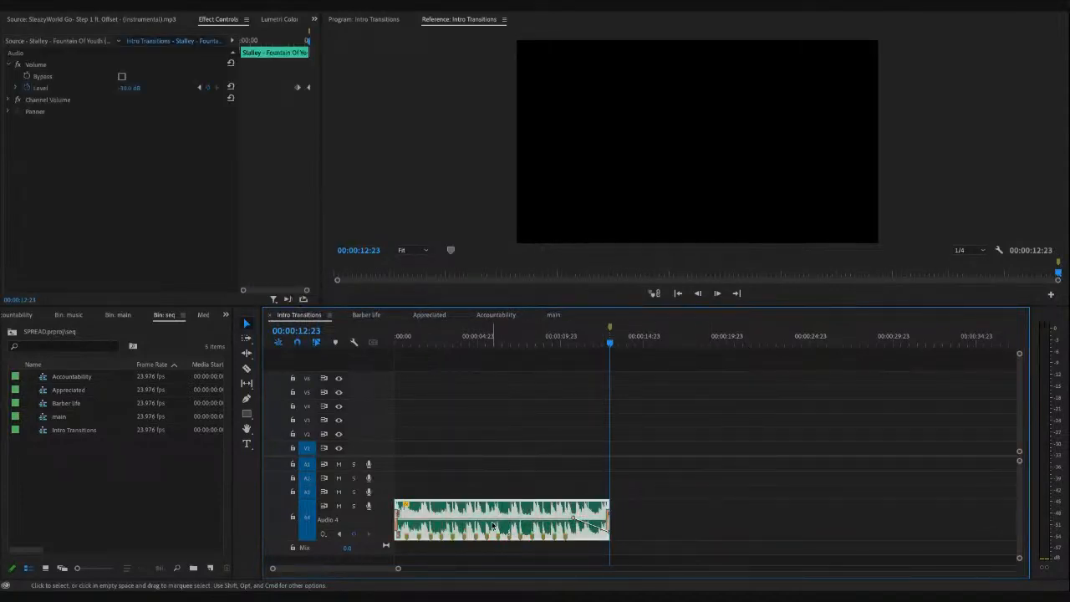
{"action": "left_click_drag", "start_coordinate": [494, 526], "coordinate": [709, 530]}
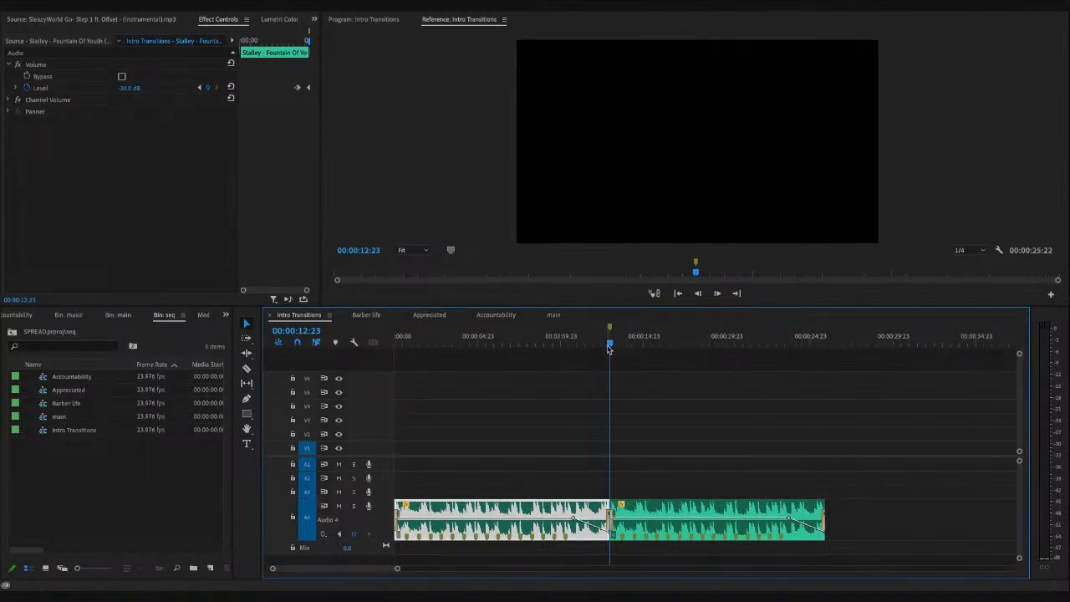
- Trim the second Stalley music clip to end at 00:00:17:20 and place a duplicate of the shortened clip directly after it
{"action": "key", "text": "space"}
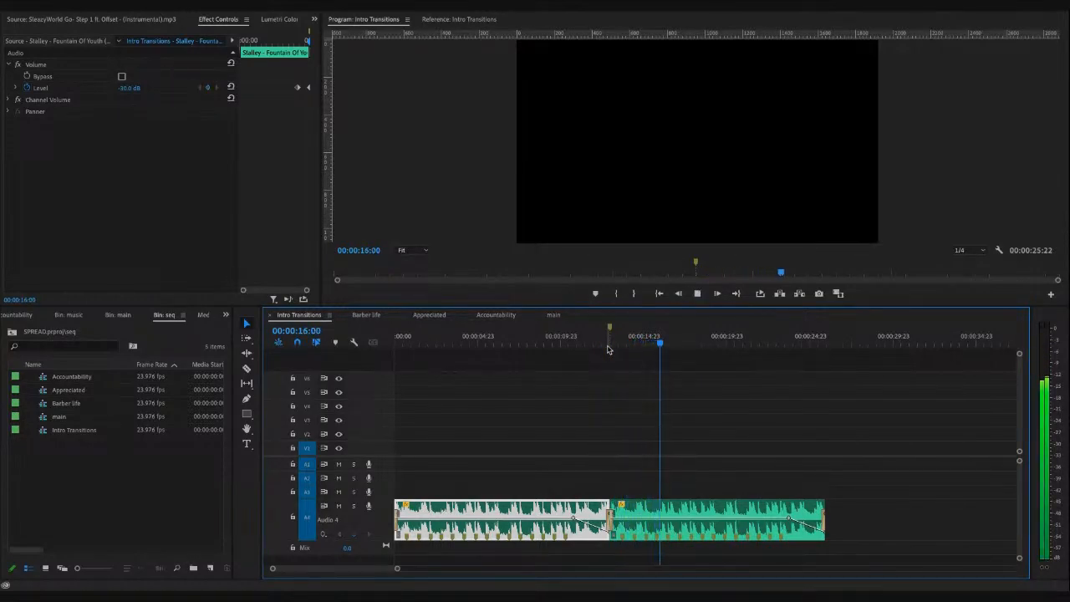
{"action": "key", "text": "space"}
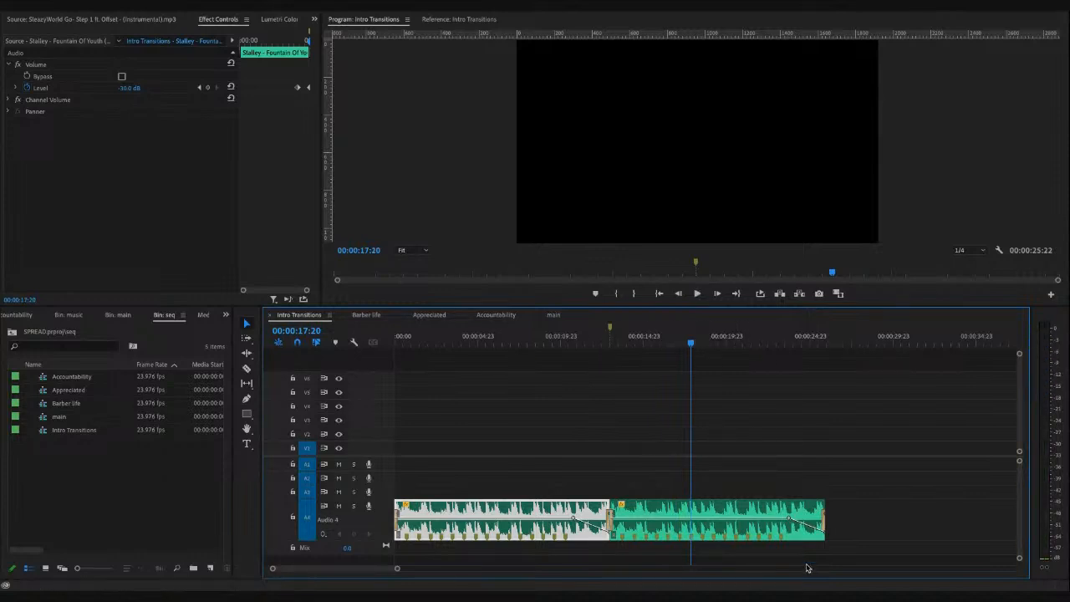
{"action": "left_click_drag", "start_coordinate": [825, 510], "coordinate": [724, 514]}
{"action": "left_click", "coordinate": [644, 514]}
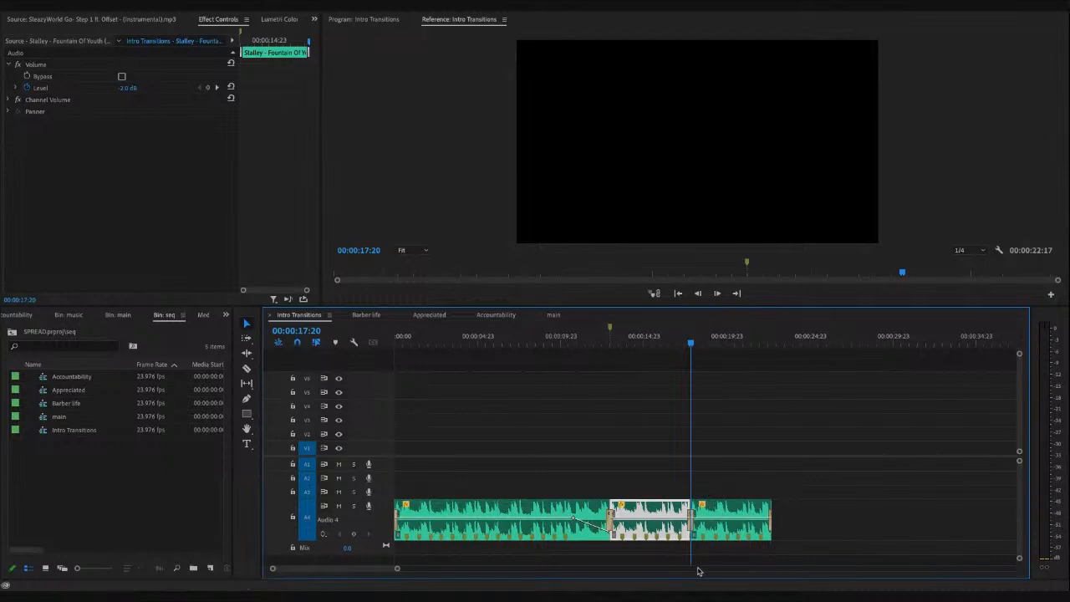
{"action": "left_click", "coordinate": [189, 524]}
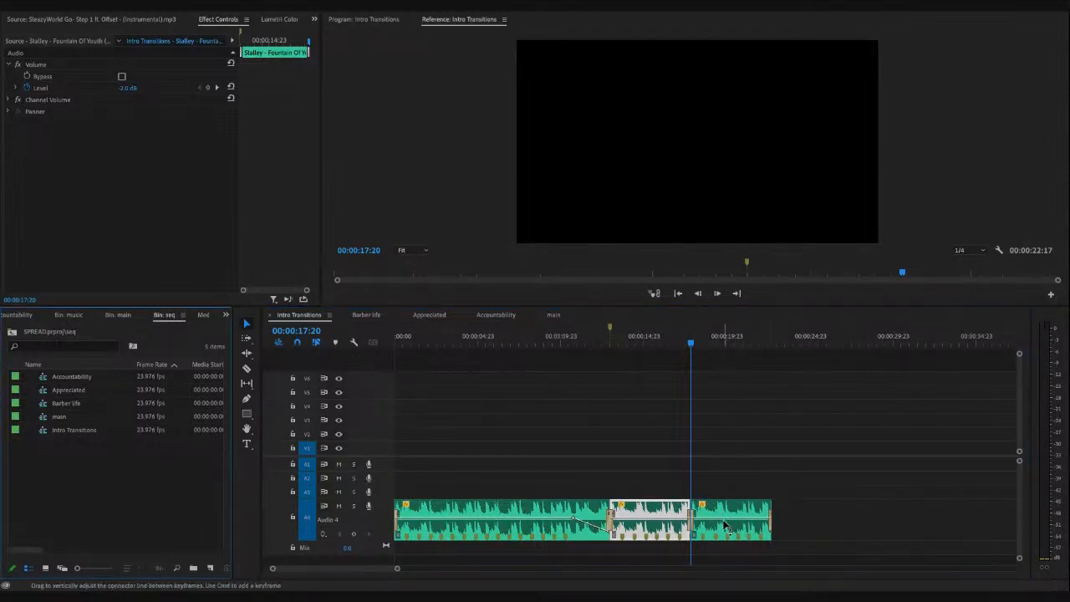
- Place two more duplicates of the shortened Stalley music clip end to end, extending the music to 00:00:32:11
{"action": "left_click", "coordinate": [724, 522]}
{"action": "left_click_drag", "start_coordinate": [722, 510], "coordinate": [887, 511]}
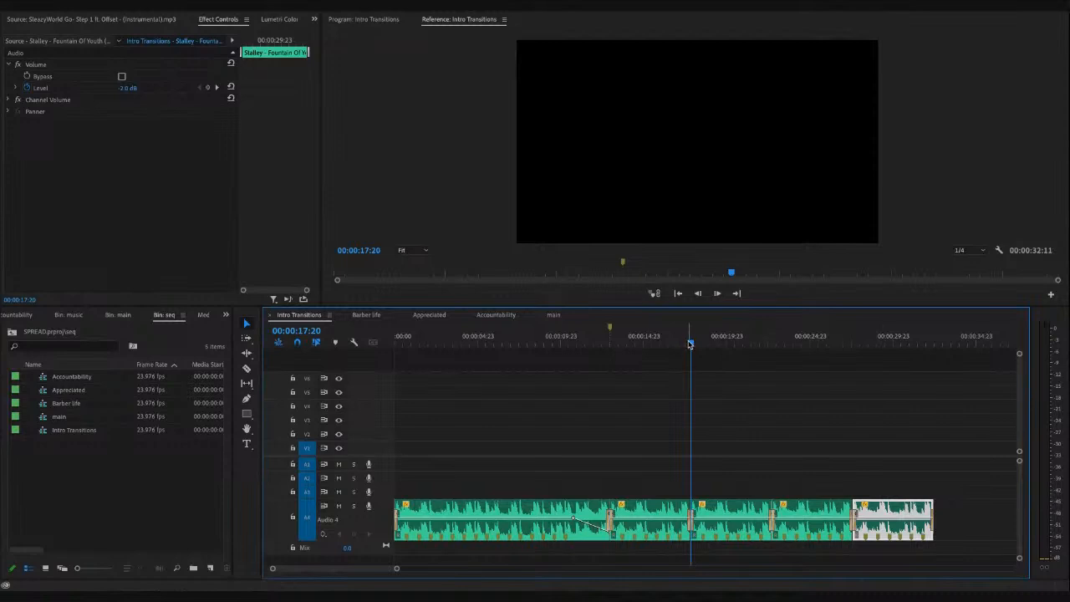
- Add sequence markers at the ends of the duplicated music clips, at 00:00:17:20, 00:00:22:17, 00:00:27:14 and 00:00:32:11
{"action": "left_click", "coordinate": [705, 361]}
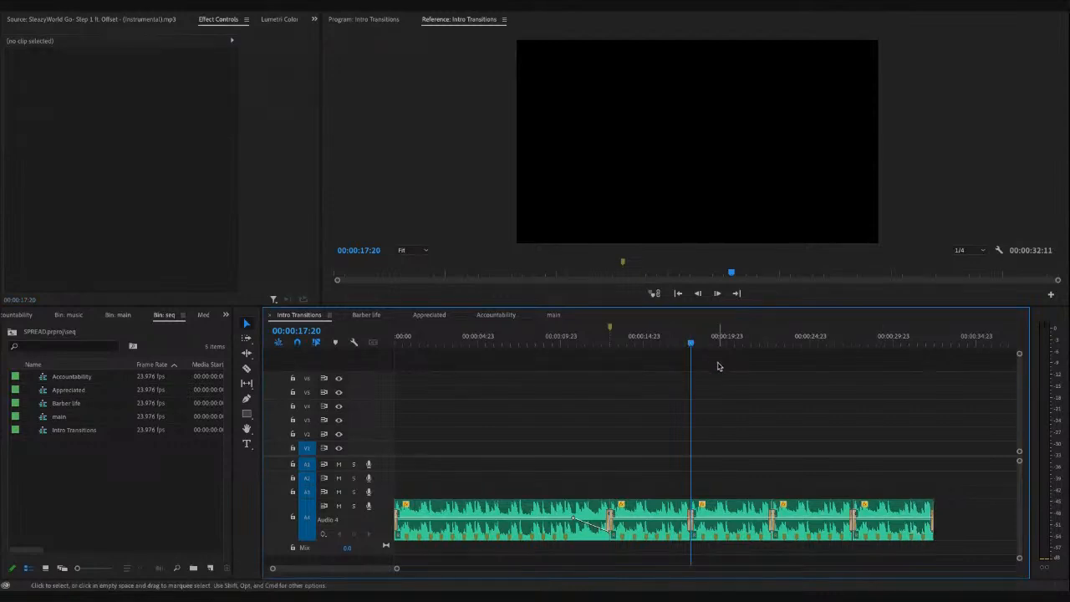
{"action": "key", "text": "m"}
{"action": "left_click", "coordinate": [772, 344]}
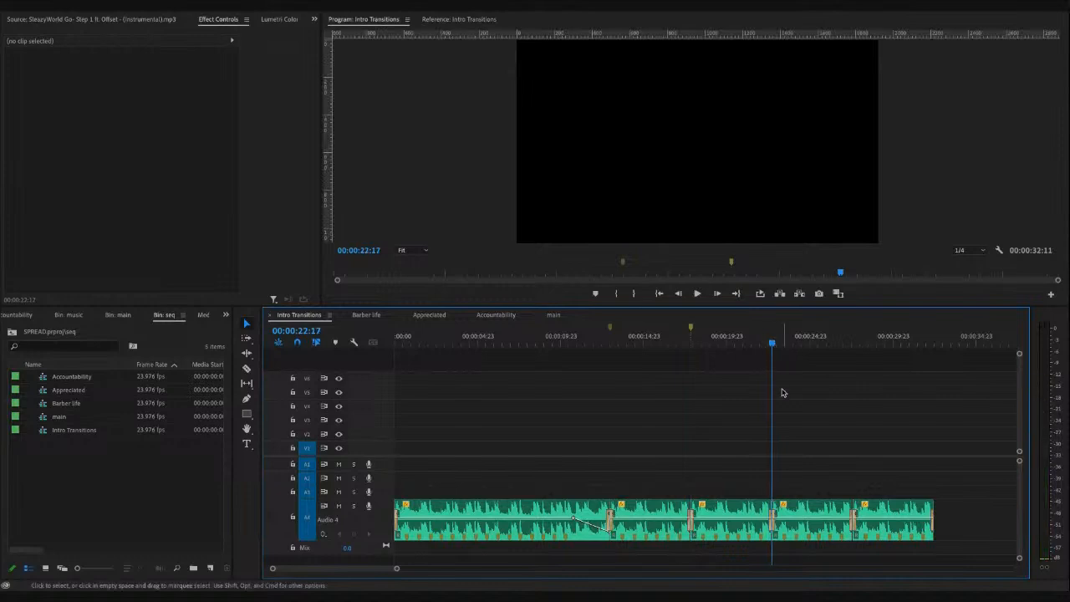
{"action": "key", "text": "m"}
{"action": "left_click", "coordinate": [853, 341]}
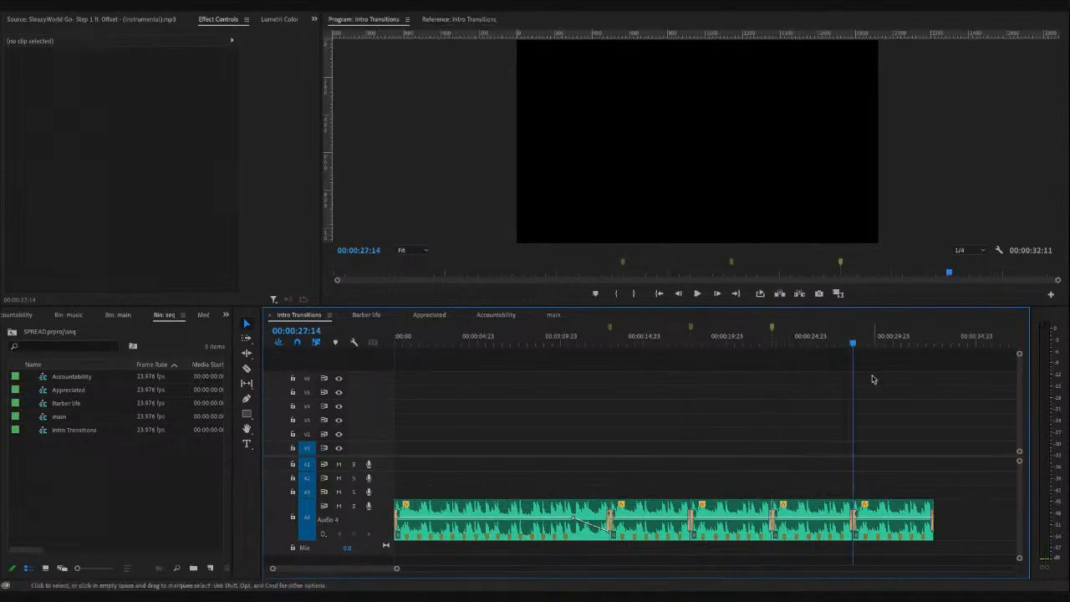
{"action": "key", "text": "m"}
{"action": "left_click_drag", "start_coordinate": [926, 341], "coordinate": [940, 342]}
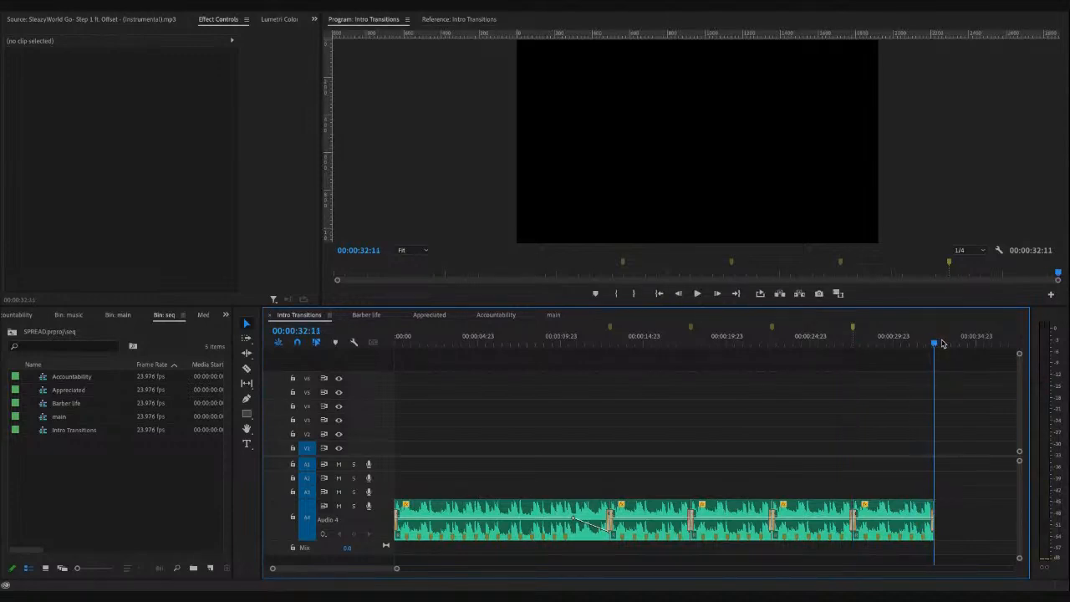
{"action": "key", "text": "m"}
{"action": "key", "text": "m"}
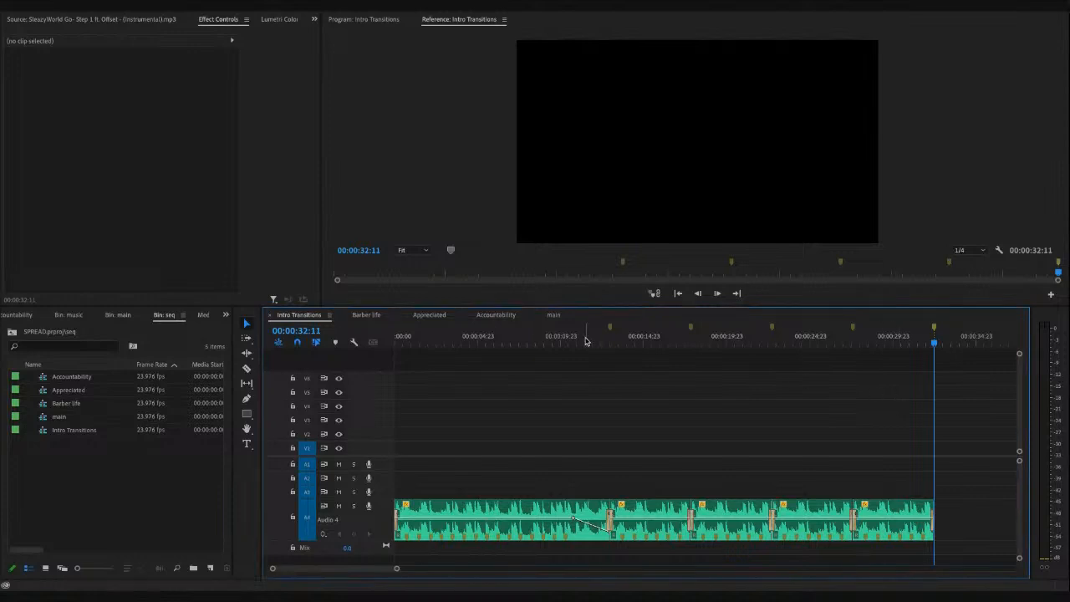
- Fit more of Intro Transitions in view and play its music from 00:00:00:00
{"action": "left_click", "coordinate": [403, 343]}
{"action": "key", "text": "minus"}
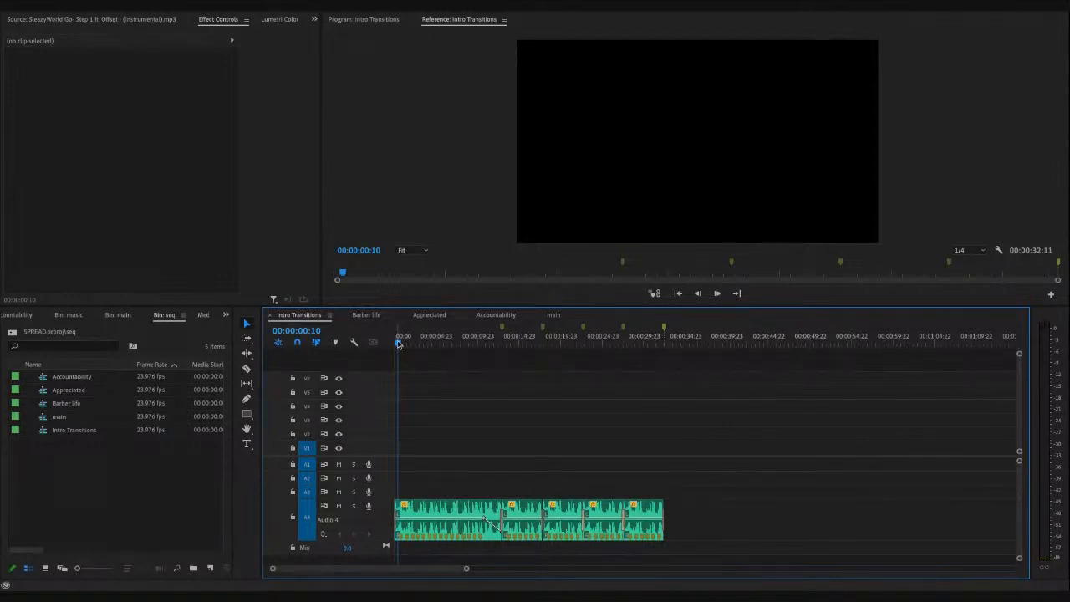
{"action": "left_click_drag", "start_coordinate": [398, 342], "coordinate": [385, 345]}
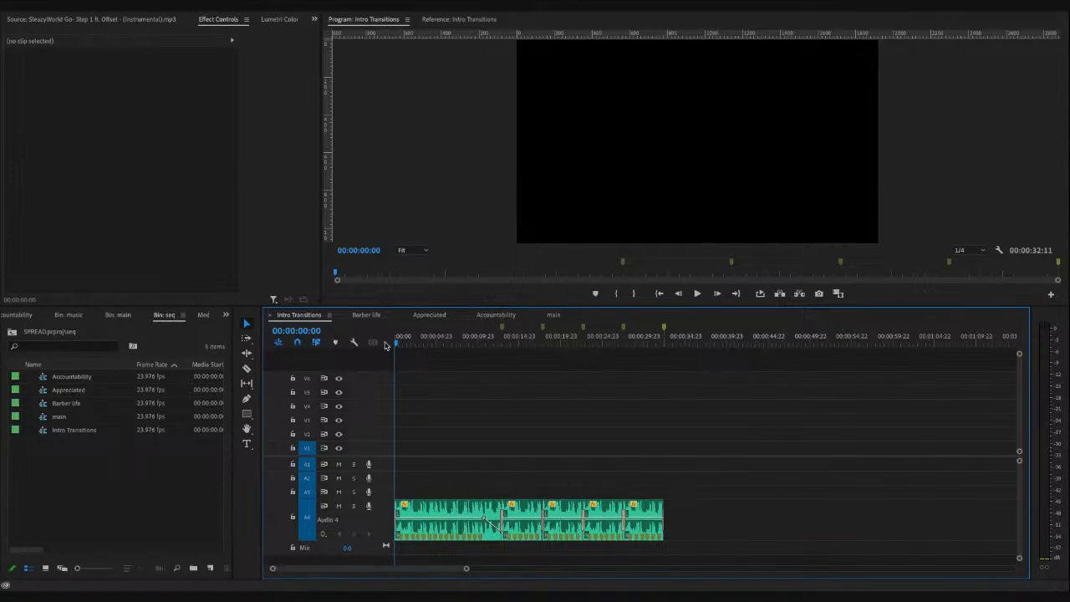
{"action": "left_click", "coordinate": [394, 339]}
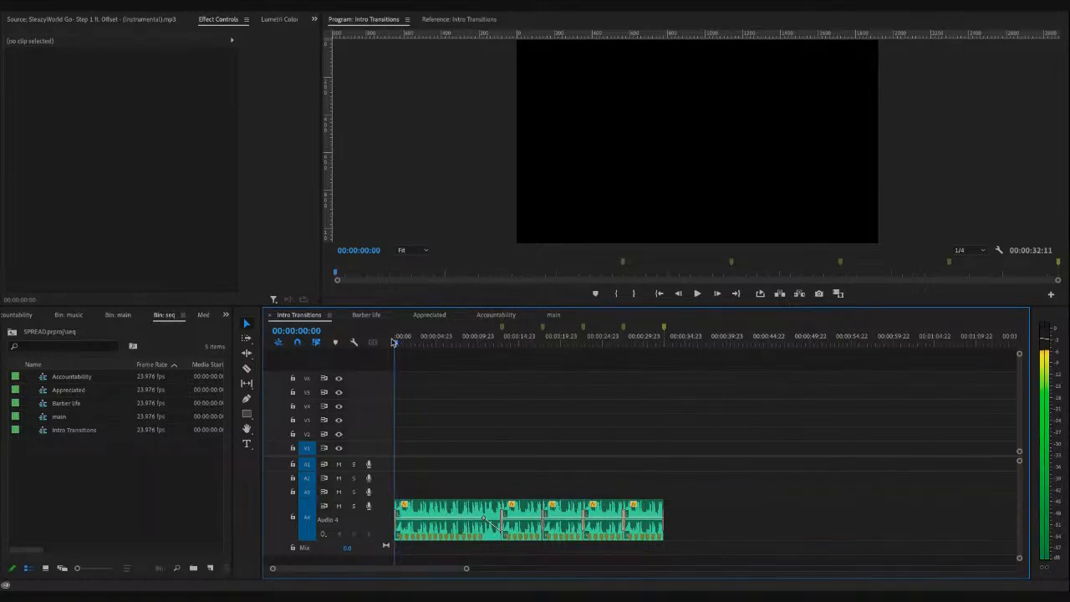
- Examine the section layout and markers of the main sequence up to the end of its video at 00:06:51:16
{"action": "left_click", "coordinate": [556, 316]}
{"action": "key", "text": "minus"}
{"action": "key", "text": "minus"}
{"action": "key", "text": "minus"}
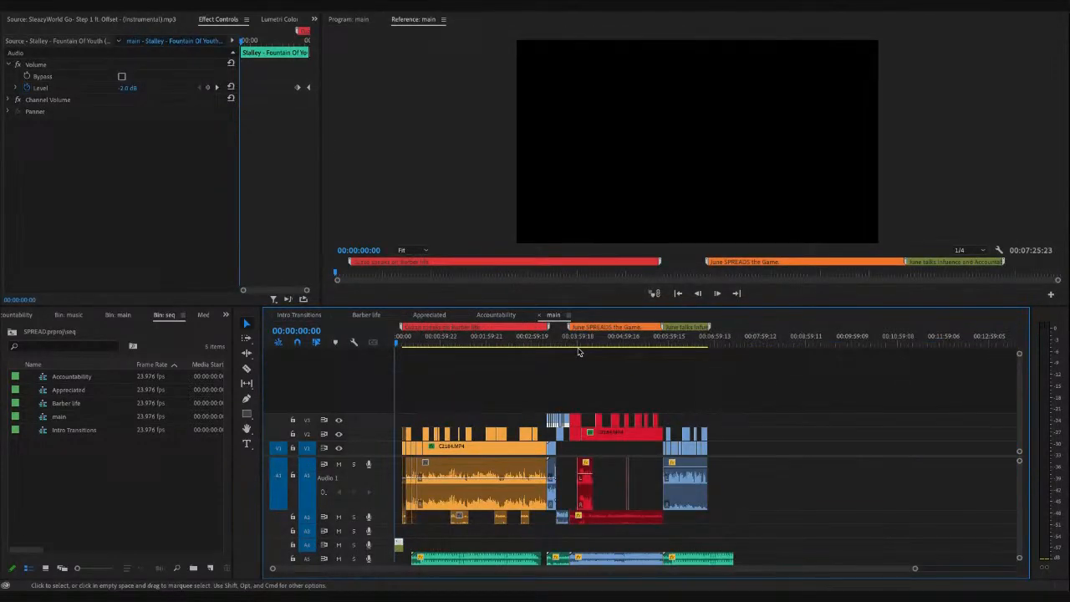
{"action": "left_click", "coordinate": [709, 338]}
{"action": "mouse_move", "coordinate": [714, 341]}
{"action": "left_mouse_down"}
{"action": "mouse_move", "coordinate": [737, 344]}
{"action": "mouse_move", "coordinate": [712, 345]}
{"action": "left_mouse_up"}
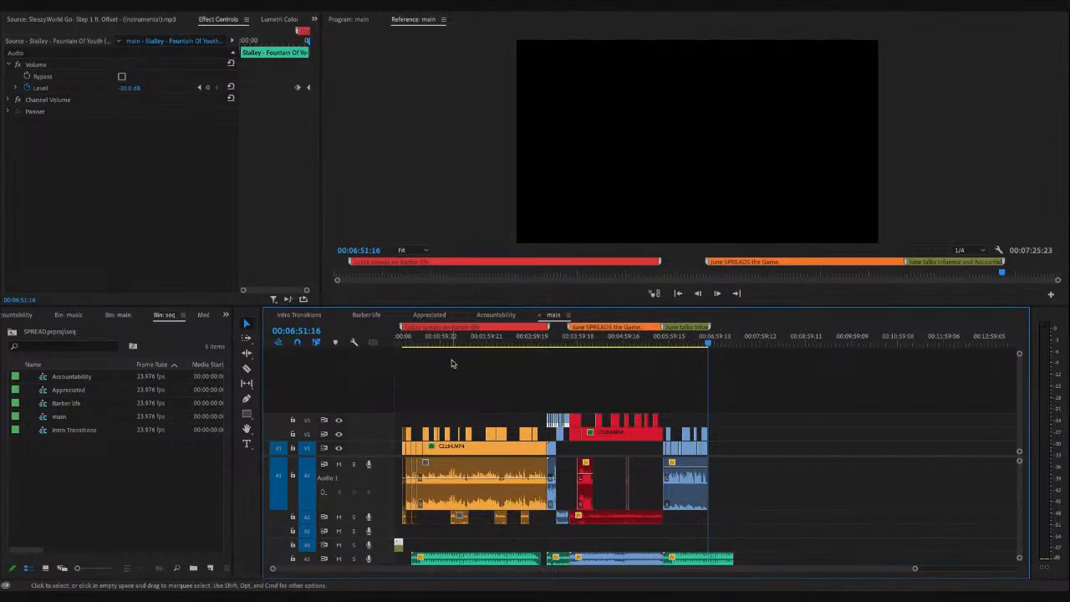
{"action": "key", "text": "equal"}
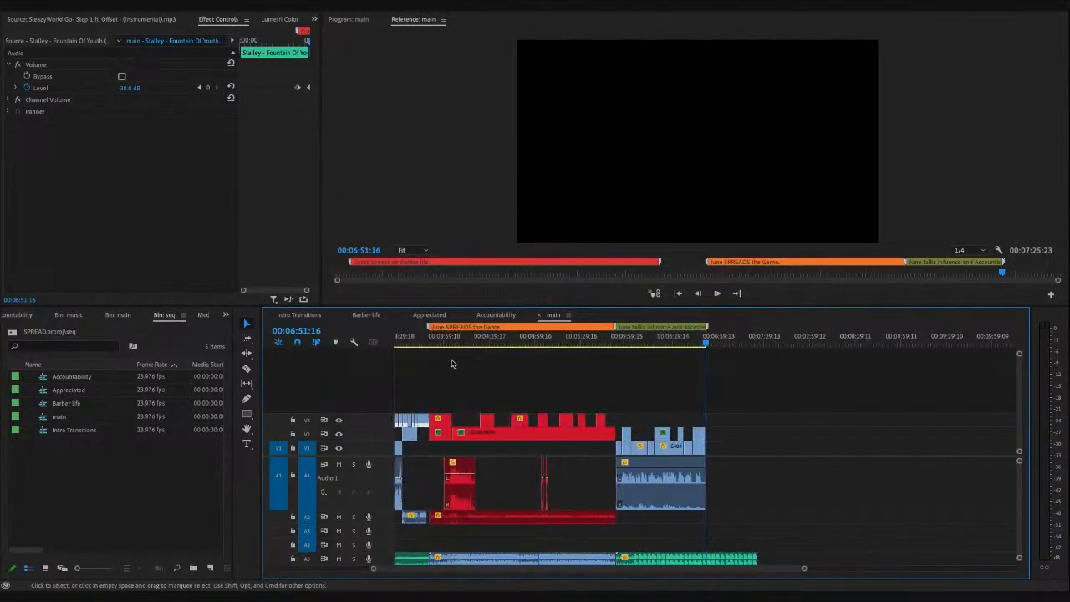
{"action": "left_click", "coordinate": [472, 375]}
{"action": "key", "text": "minus"}
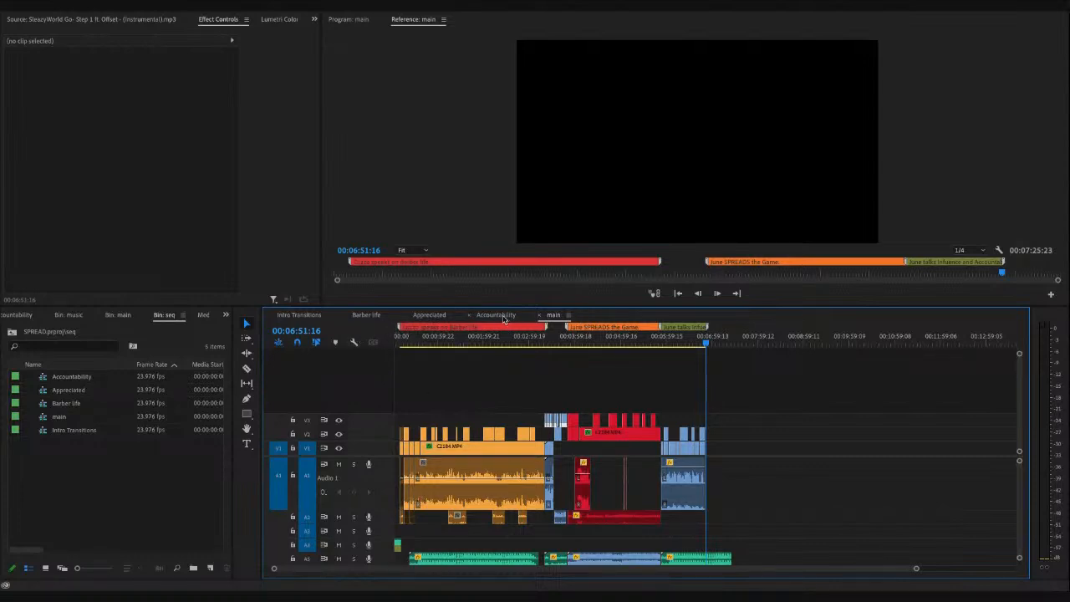
- Close the Accountability, Appreciated and Barber life sequences, keeping only Intro Transitions and main open
{"action": "left_click", "coordinate": [502, 316]}
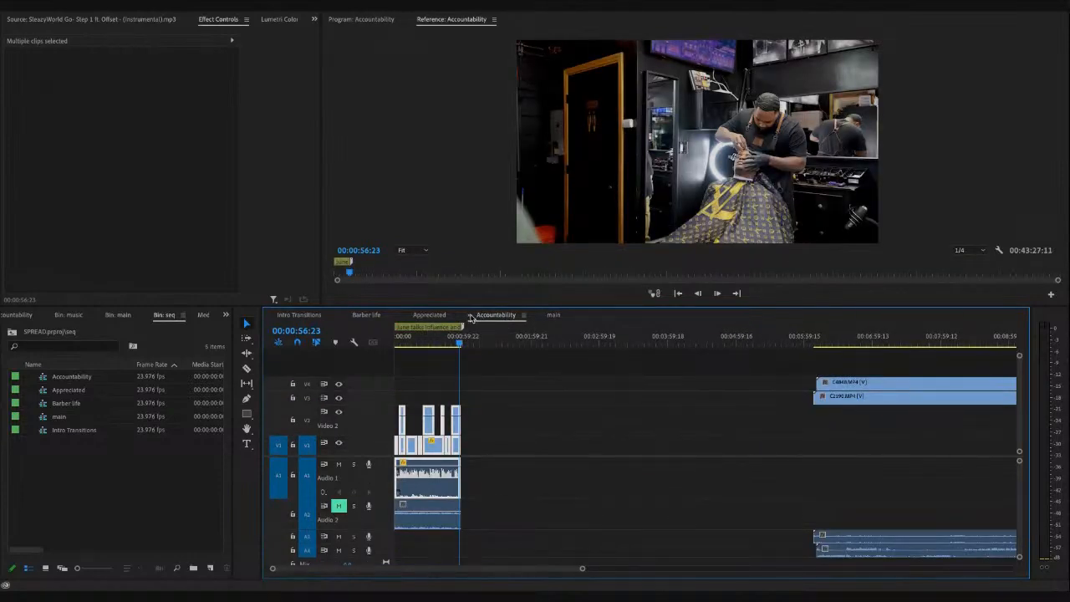
{"action": "left_click", "coordinate": [469, 315]}
{"action": "left_click", "coordinate": [408, 315]}
{"action": "left_click", "coordinate": [345, 316]}
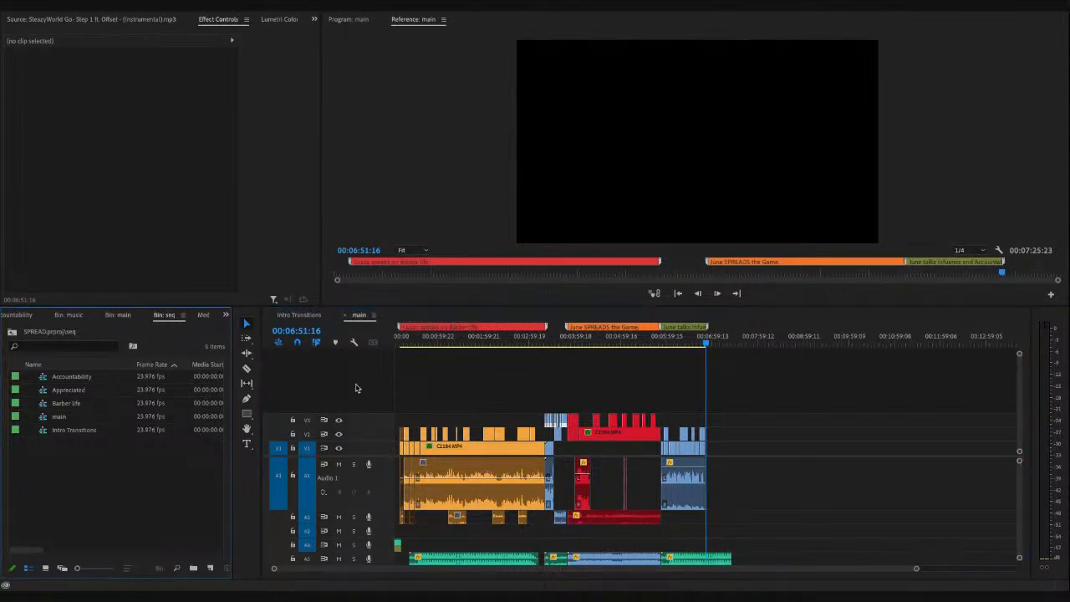
- Return to the start of Intro Transitions and load C4859.MP4 from the broll bin for source preview
{"action": "left_click", "coordinate": [294, 315]}
{"action": "left_click_drag", "start_coordinate": [398, 343], "coordinate": [388, 343]}
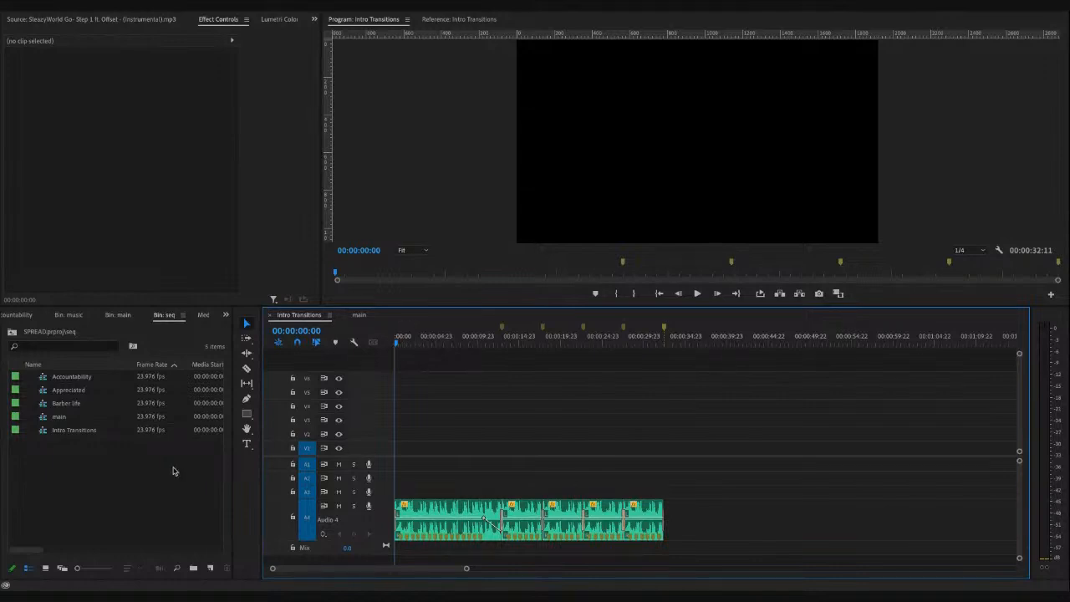
{"action": "left_click", "coordinate": [12, 332]}
{"action": "double_click", "coordinate": [71, 405]}
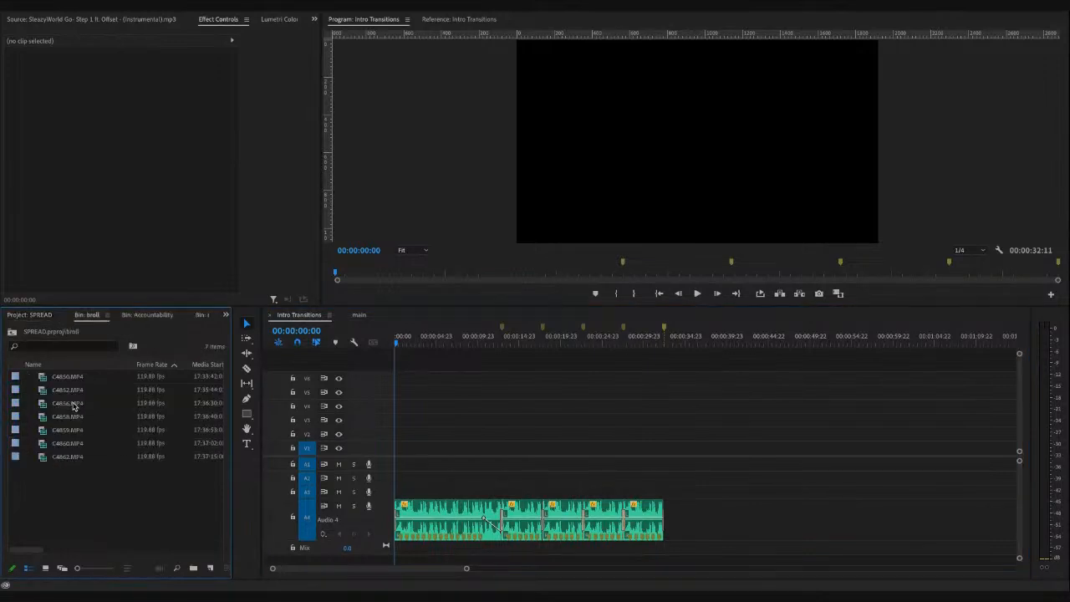
{"action": "double_click", "coordinate": [95, 430]}
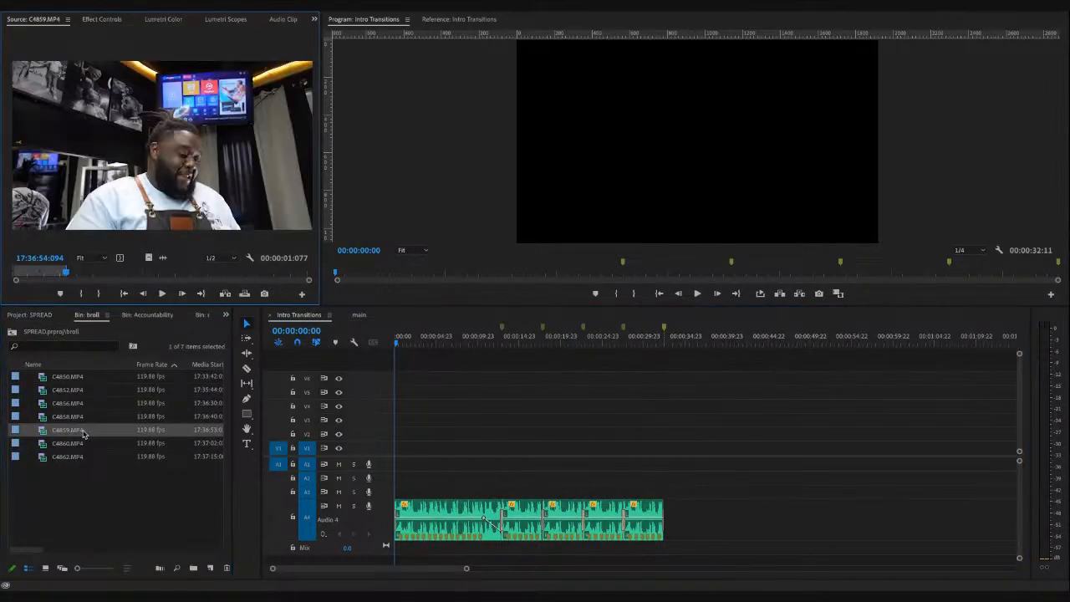
- Mark a 00:00:03:003 range of C4859.MP4 ending at 17:36:59:055 and bring only its video into Intro Transitions
{"action": "left_click_drag", "start_coordinate": [72, 273], "coordinate": [122, 274]}
{"action": "left_click", "coordinate": [81, 294]}
{"action": "key", "text": "space"}
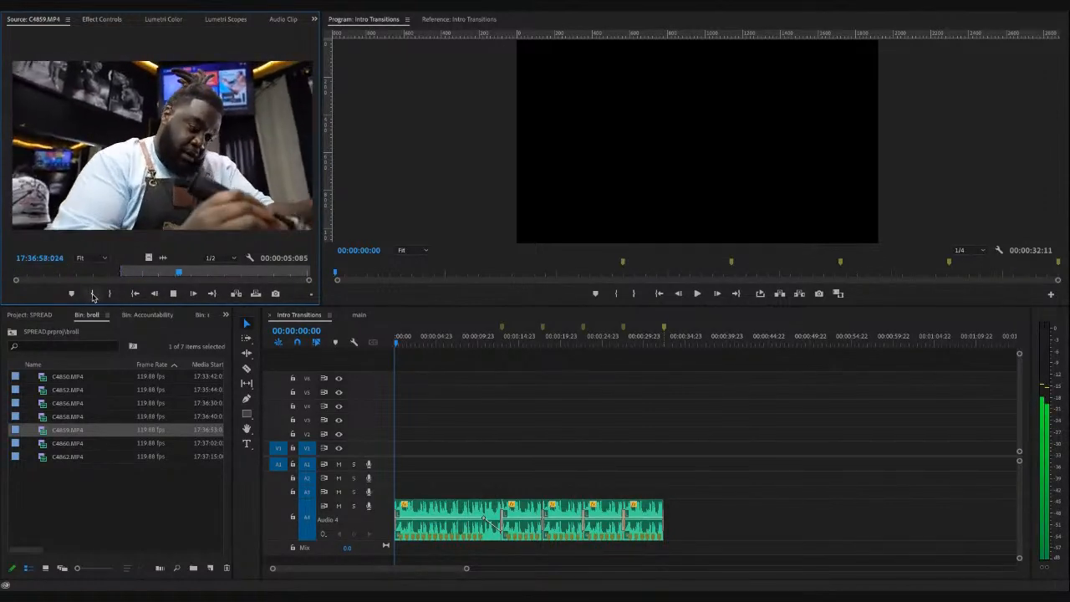
{"action": "key", "text": "space"}
{"action": "left_click", "coordinate": [109, 295]}
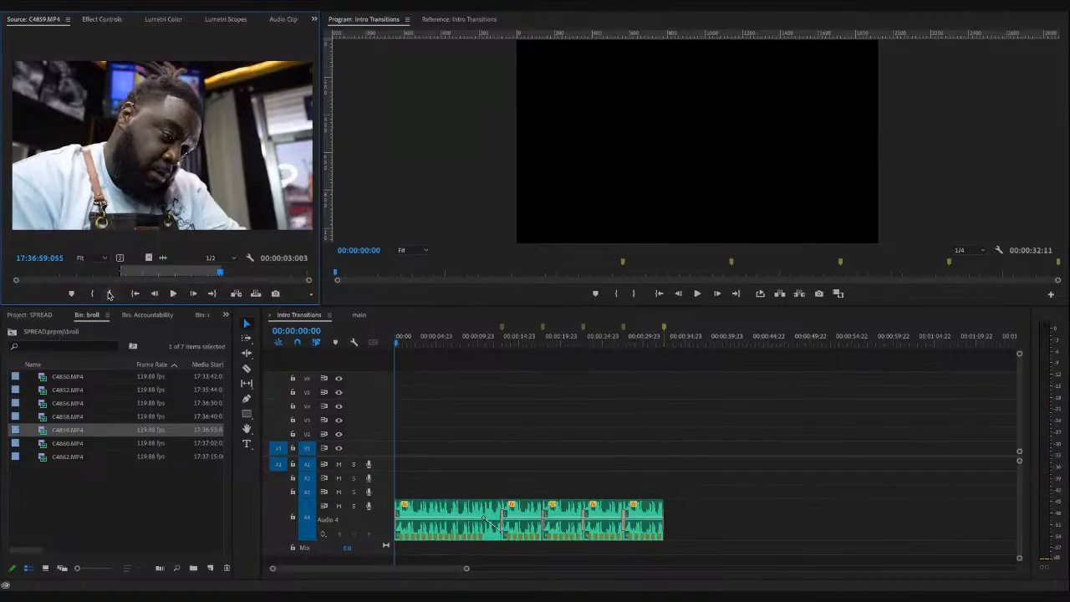
{"action": "left_click_drag", "start_coordinate": [147, 257], "coordinate": [659, 467]}
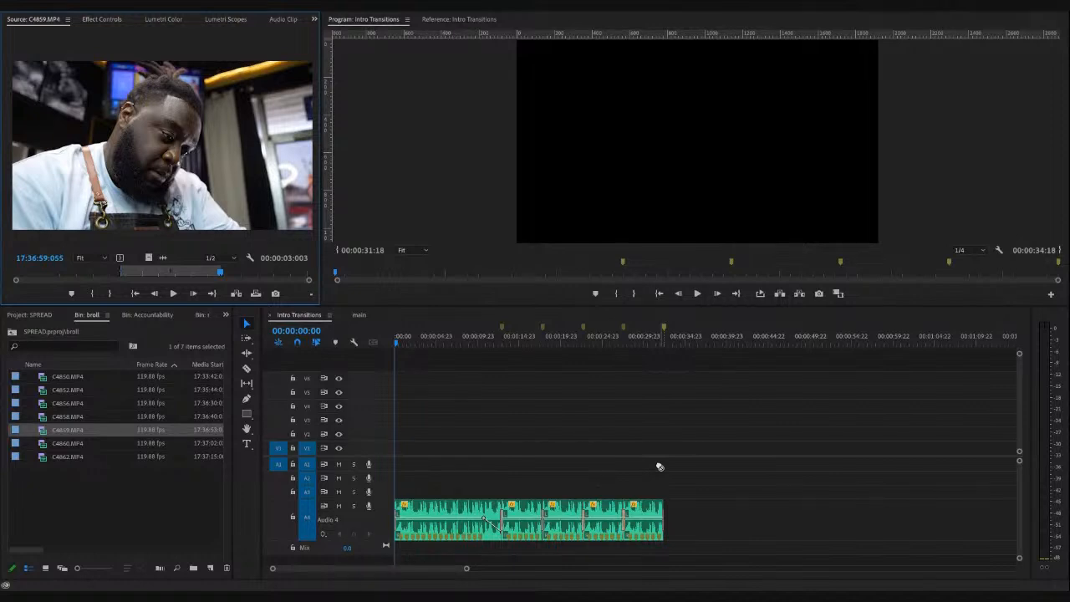
- Place the marked C4859.MP4 section on V1 directly after the last audio clip, at 00:00:32:11
{"action": "left_click_drag", "start_coordinate": [658, 467], "coordinate": [670, 456]}
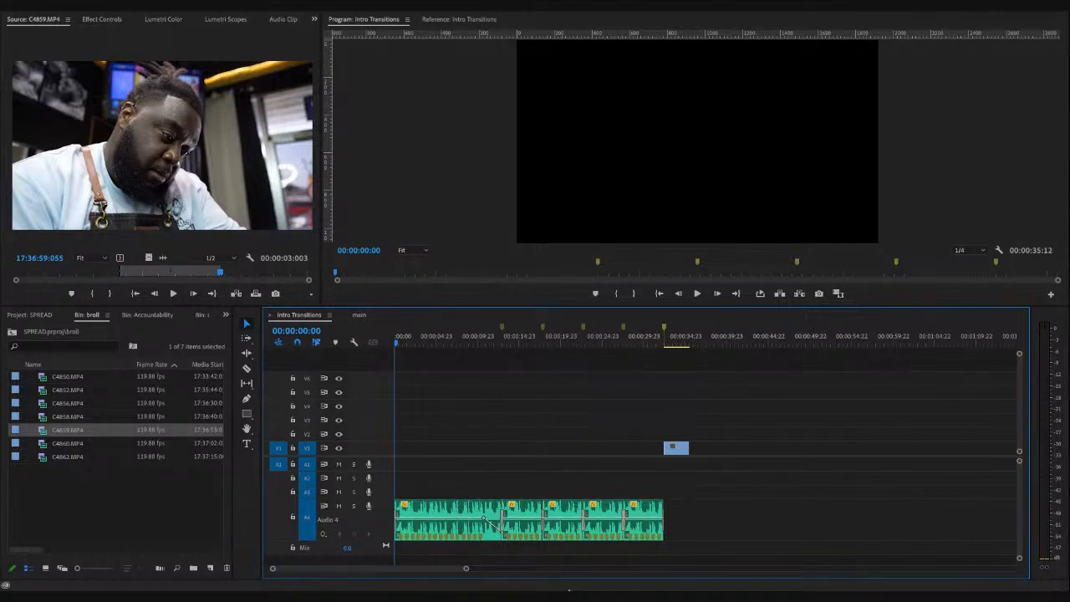
{"action": "left_click", "coordinate": [667, 342]}
{"action": "key", "text": "shift+4"}
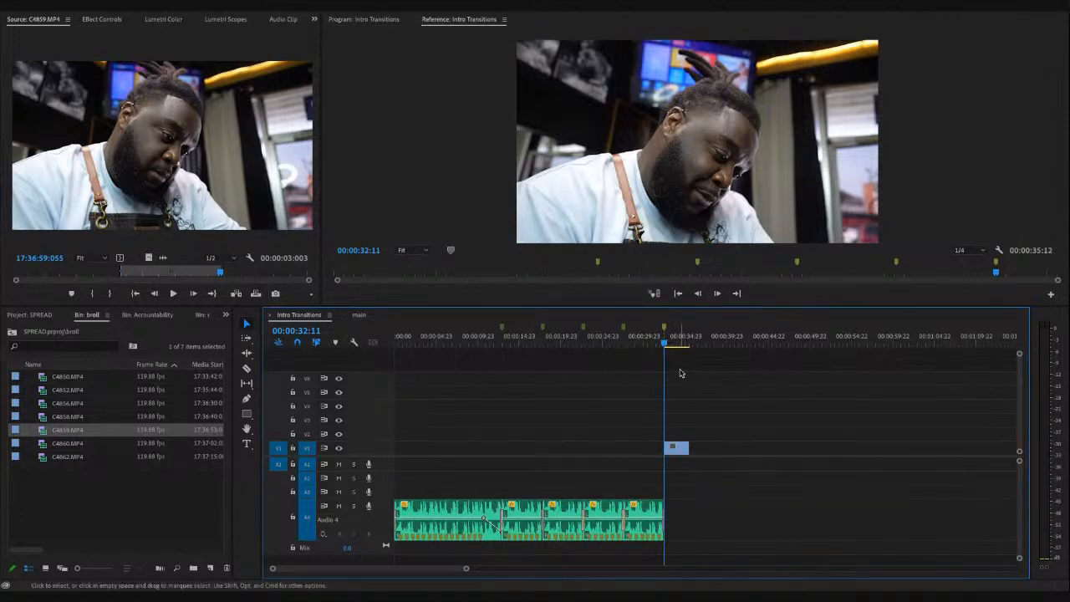
- Expand the V1 track and slow down the C4859.MP4 clip by lowering its speed line
{"action": "double_click", "coordinate": [384, 450]}
{"action": "key", "text": "equal"}
{"action": "key", "text": "space"}
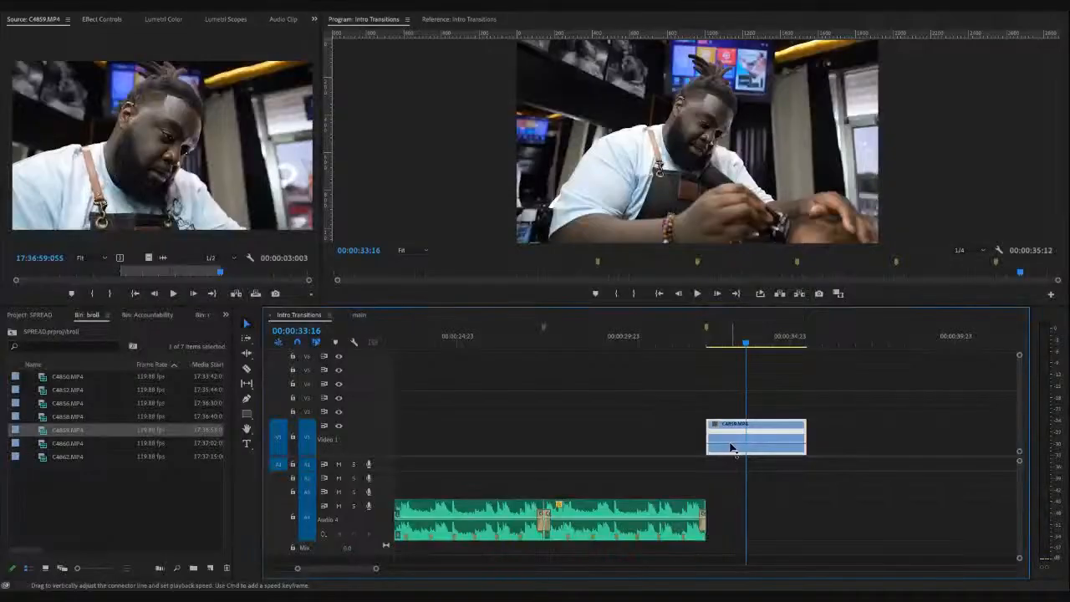
{"action": "left_click_drag", "start_coordinate": [730, 446], "coordinate": [732, 453]}
{"action": "left_click", "coordinate": [731, 344]}
{"action": "key", "text": "minus"}
{"action": "key", "text": "minus"}
{"action": "key", "text": "minus"}
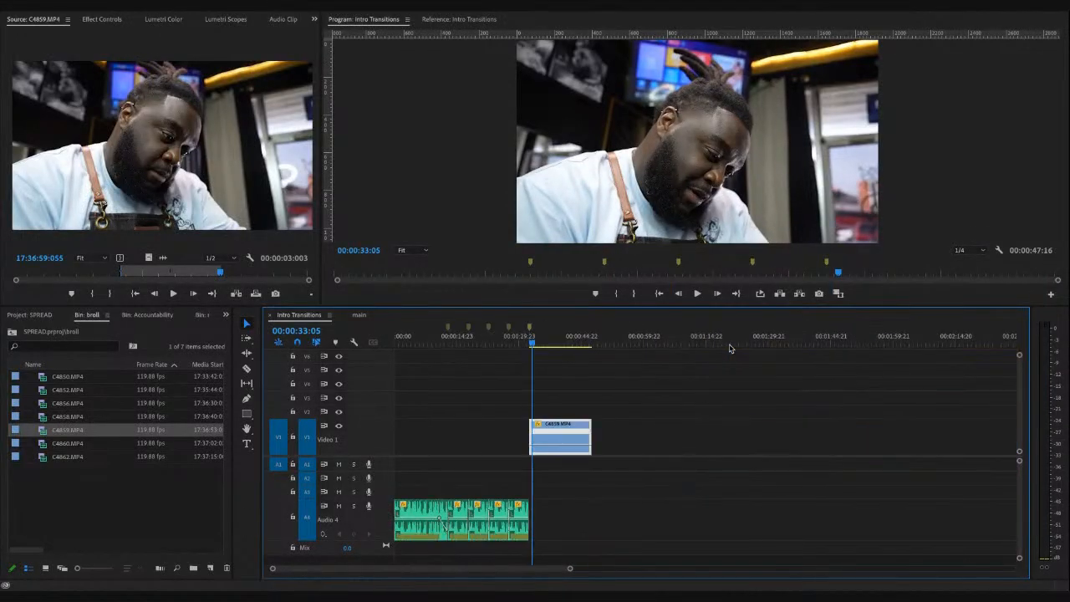
- Lock audio track A4 and trim a few seconds off the start of the slowed C4859.MP4 clip
{"action": "left_click", "coordinate": [293, 517]}
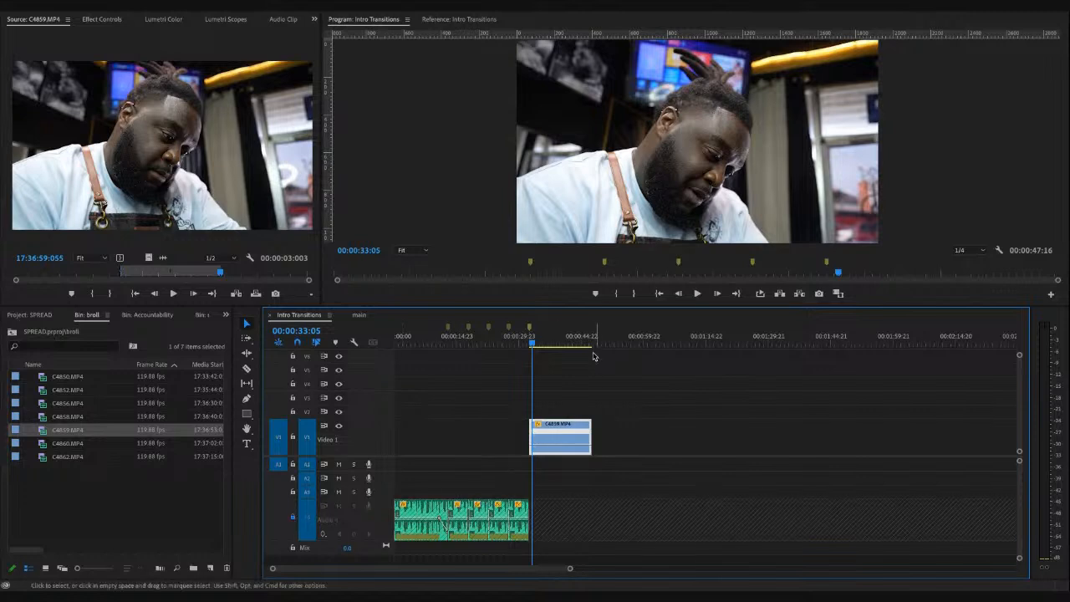
{"action": "key", "text": "space"}
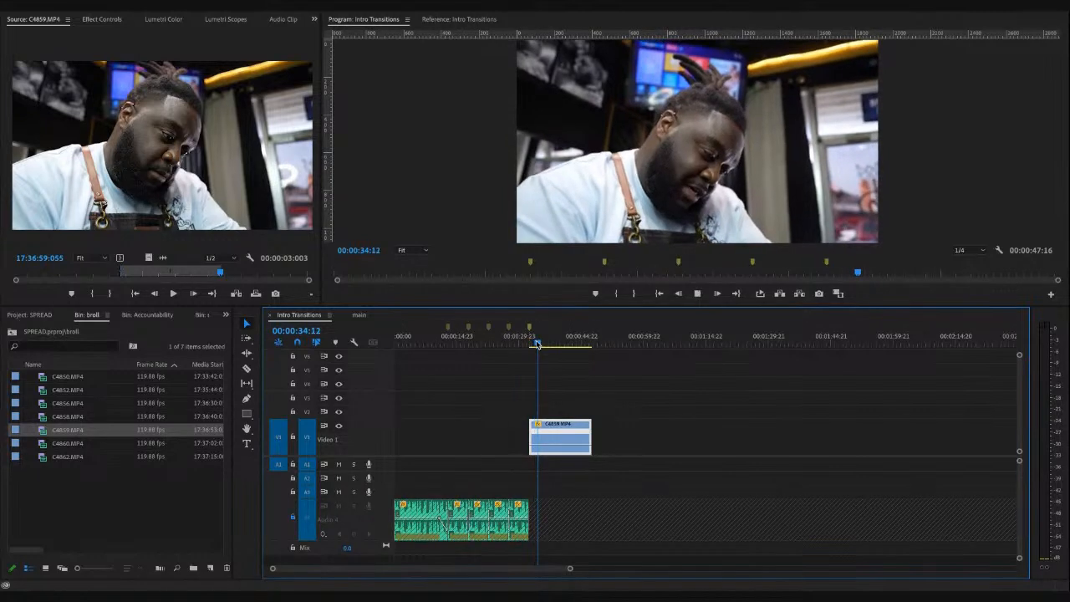
{"action": "key", "text": "space"}
{"action": "left_click", "coordinate": [543, 344]}
{"action": "left_click_drag", "start_coordinate": [532, 433], "coordinate": [542, 433]}
{"action": "left_click_drag", "start_coordinate": [542, 434], "coordinate": [544, 433]}
- Split the C4859.MP4 clip at 00:00:38:15 and move its second part later on V1, leaving a gap
{"action": "key", "text": "space"}
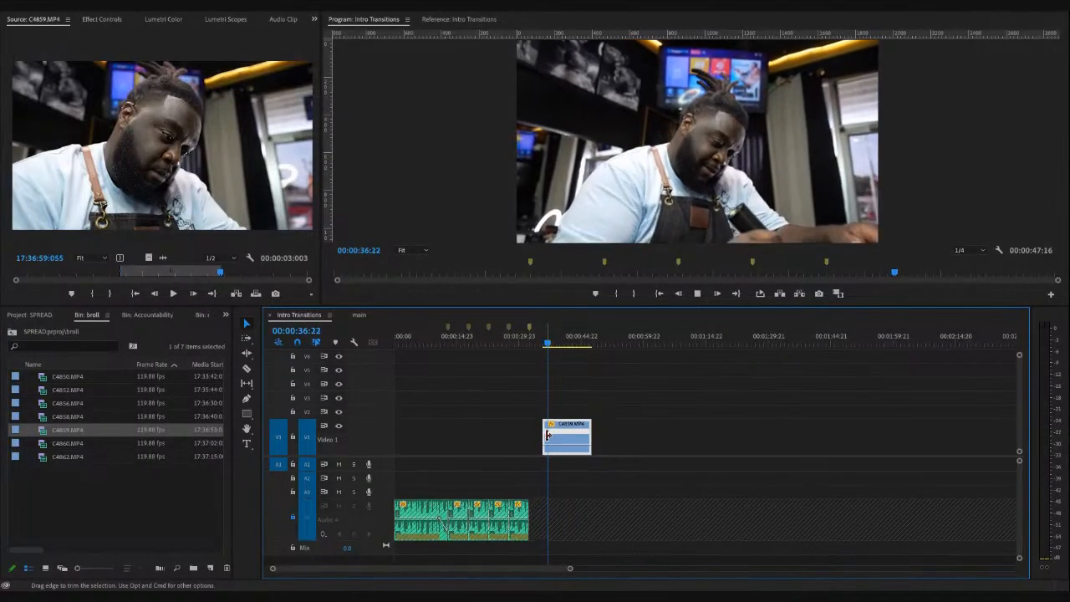
{"action": "key", "text": "space"}
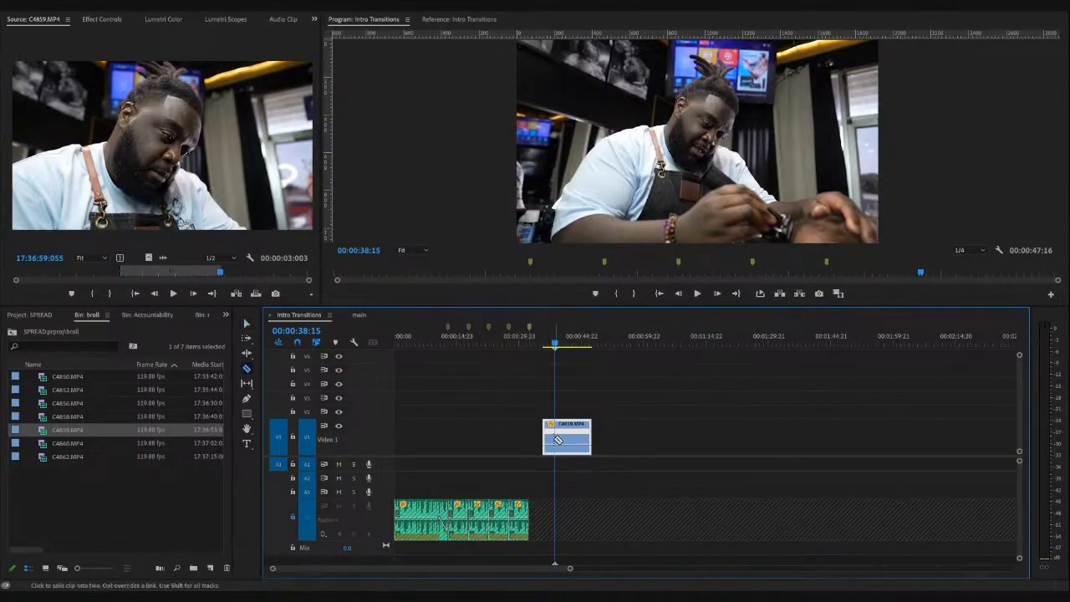
{"action": "left_click_drag", "start_coordinate": [552, 435], "coordinate": [571, 435]}
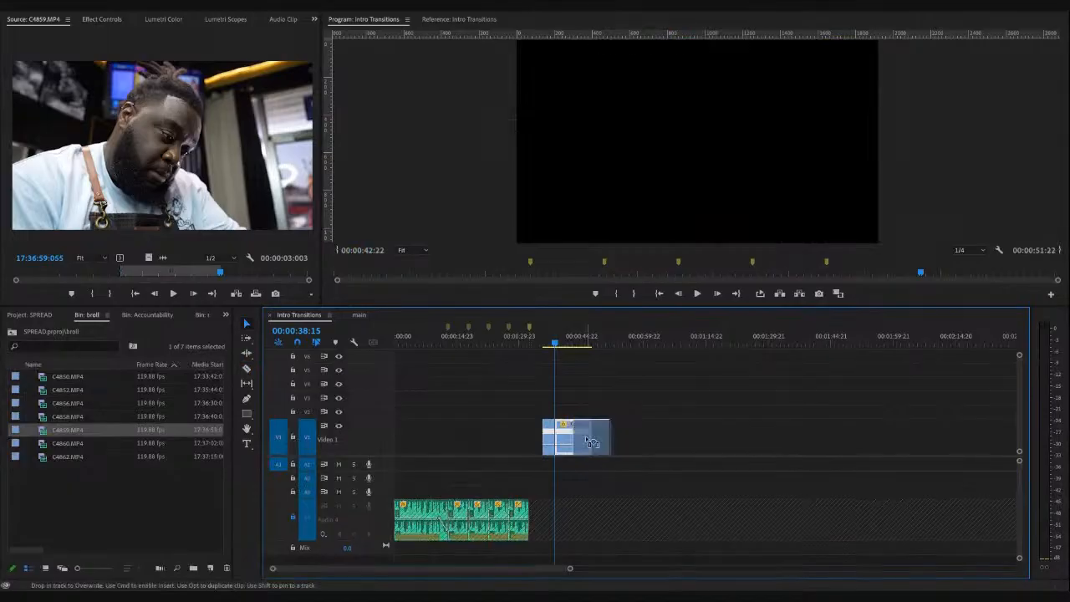
{"action": "left_click", "coordinate": [586, 345]}
{"action": "left_click_drag", "start_coordinate": [588, 348], "coordinate": [599, 345]}
{"action": "left_click_drag", "start_coordinate": [85, 270], "coordinate": [265, 273]}
- Open C4860.MP4 as the source and mark the section from 17:37:02:079 to 17:37:03:084
{"action": "double_click", "coordinate": [96, 443]}
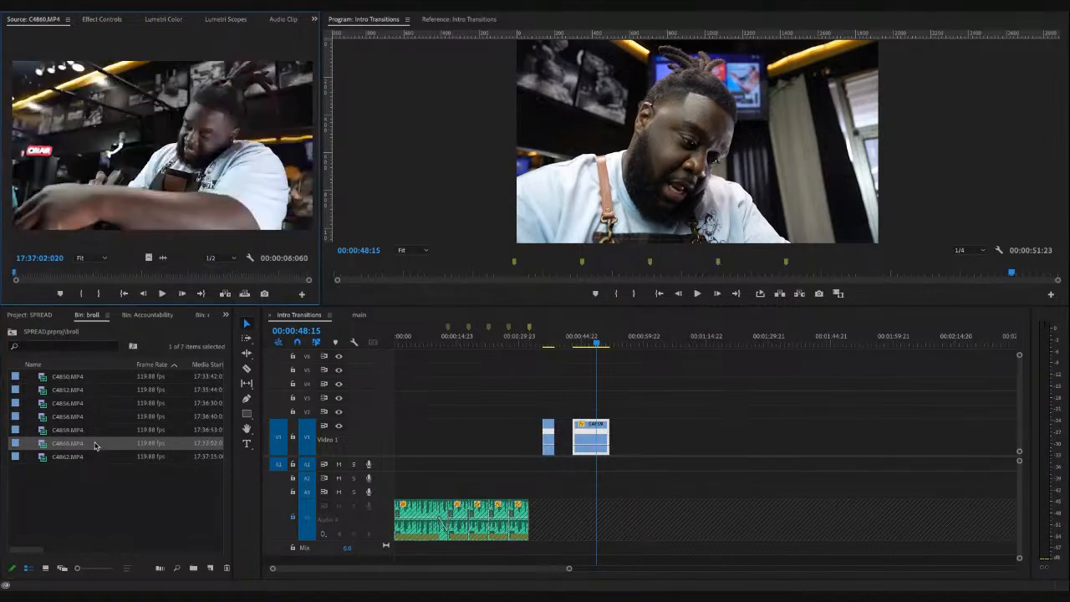
{"action": "mouse_move", "coordinate": [27, 278]}
{"action": "left_mouse_down"}
{"action": "mouse_move", "coordinate": [200, 286]}
{"action": "mouse_move", "coordinate": [33, 281]}
{"action": "mouse_move", "coordinate": [46, 280]}
{"action": "left_mouse_up"}
{"action": "key", "text": "space"}
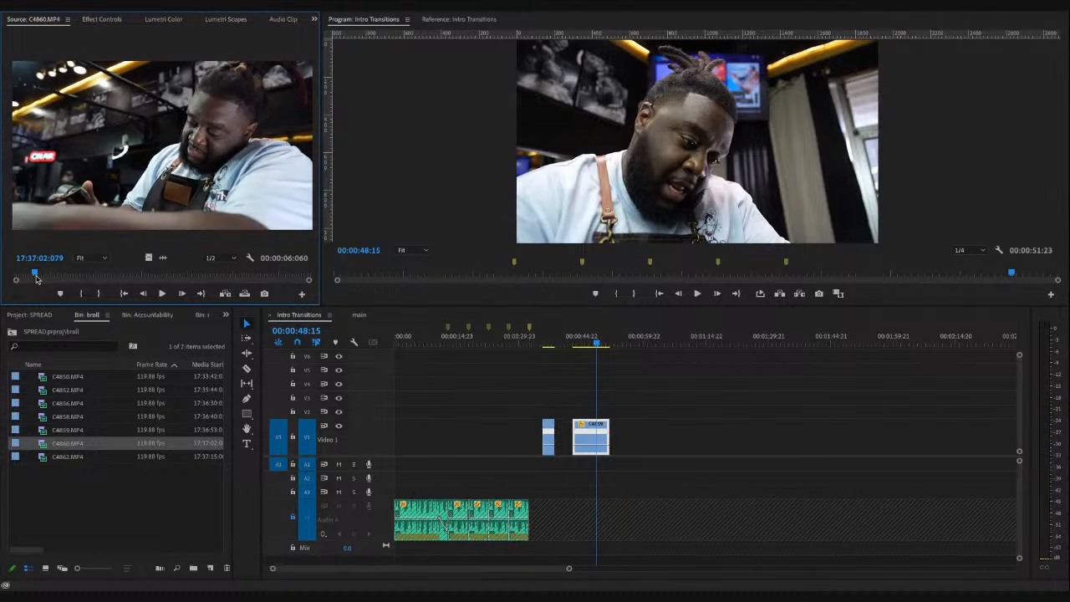
{"action": "key", "text": "space"}
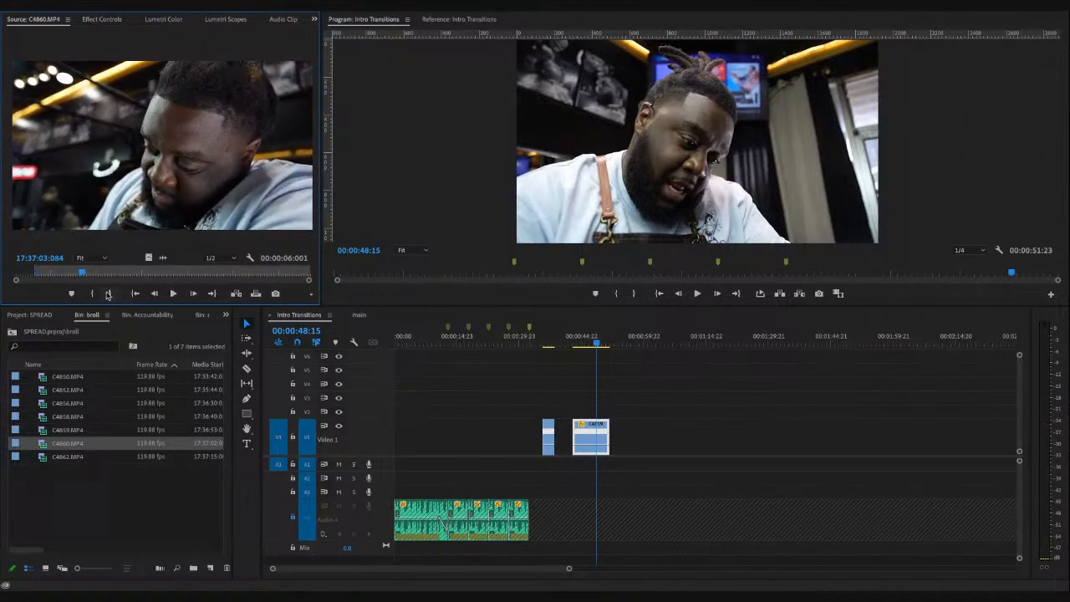
{"action": "left_click", "coordinate": [109, 293]}
- Place the marked C4860.MP4 section, video only, on V1 directly after the second C4859.MP4 part
{"action": "left_click_drag", "start_coordinate": [146, 258], "coordinate": [618, 446]}
{"action": "left_click", "coordinate": [617, 345]}
{"action": "key", "text": "="}
{"action": "key", "text": "="}
{"action": "key", "text": "="}
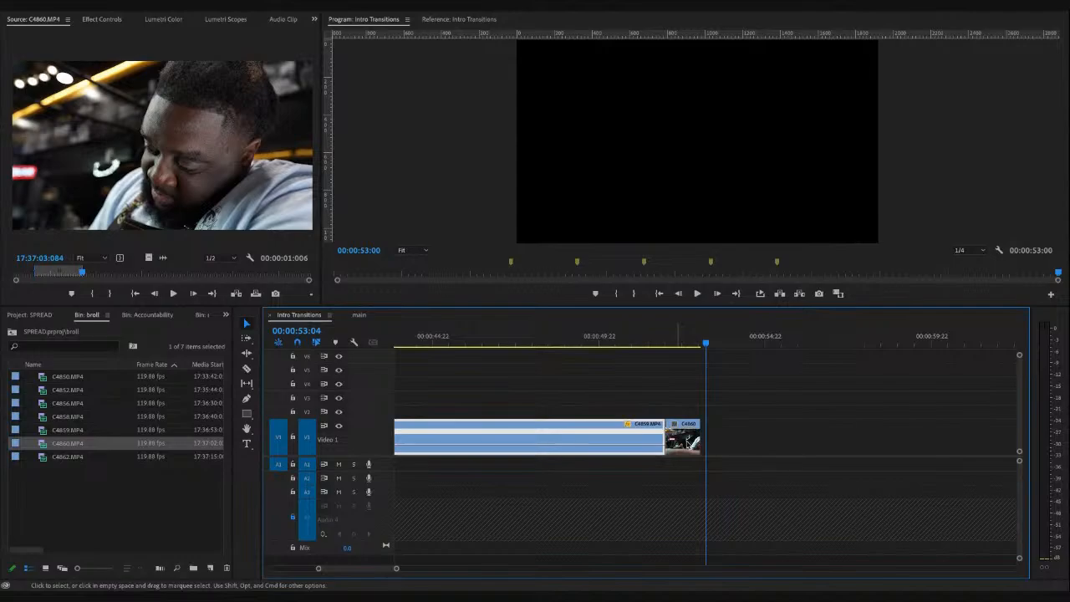
- Slow down the C4860.MP4 clip by lowering its speed line
{"action": "left_click", "coordinate": [684, 449]}
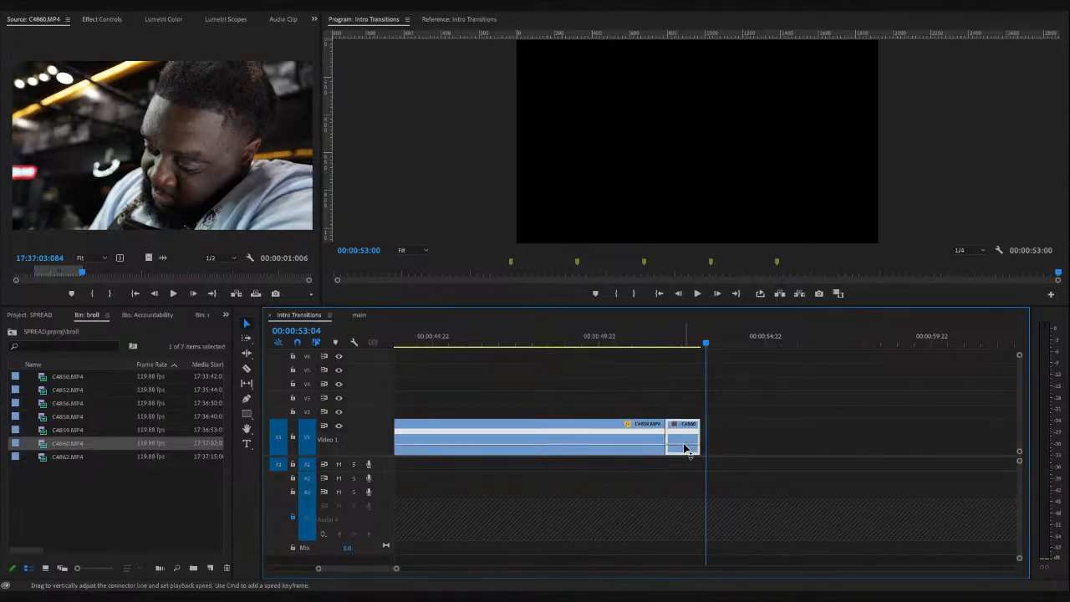
{"action": "left_click_drag", "start_coordinate": [684, 444], "coordinate": [684, 454]}
{"action": "left_click", "coordinate": [676, 343]}
{"action": "key", "text": "minus"}
{"action": "key", "text": "minus"}
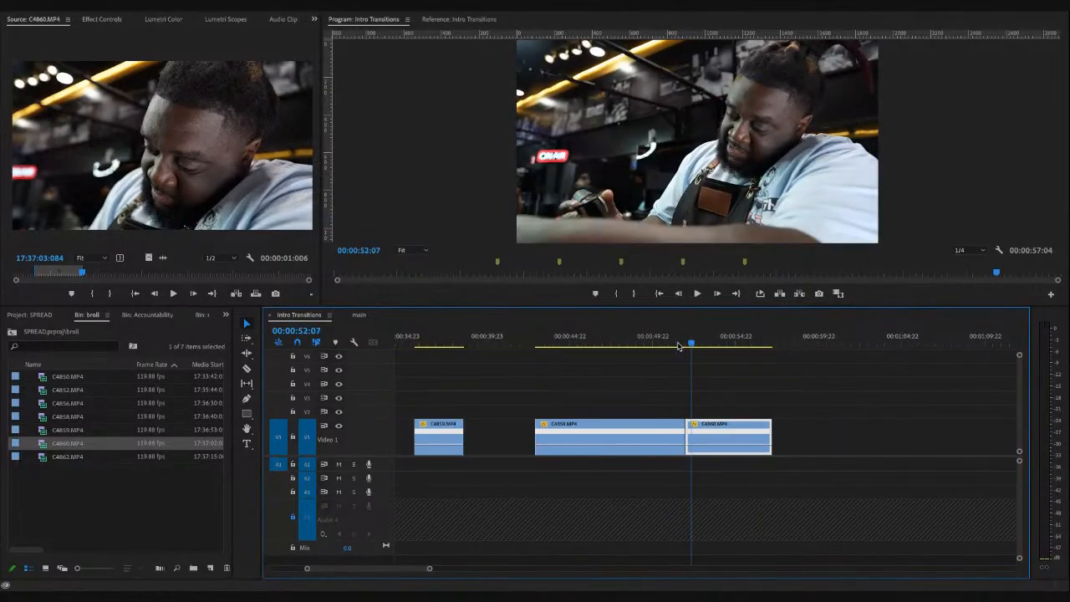
- Play back the slowed clips and delete the short first C4859.MP4 part from V1
{"action": "key", "text": "space"}
{"action": "key", "text": "space"}
{"action": "left_click", "coordinate": [577, 342]}
{"action": "key", "text": "space"}
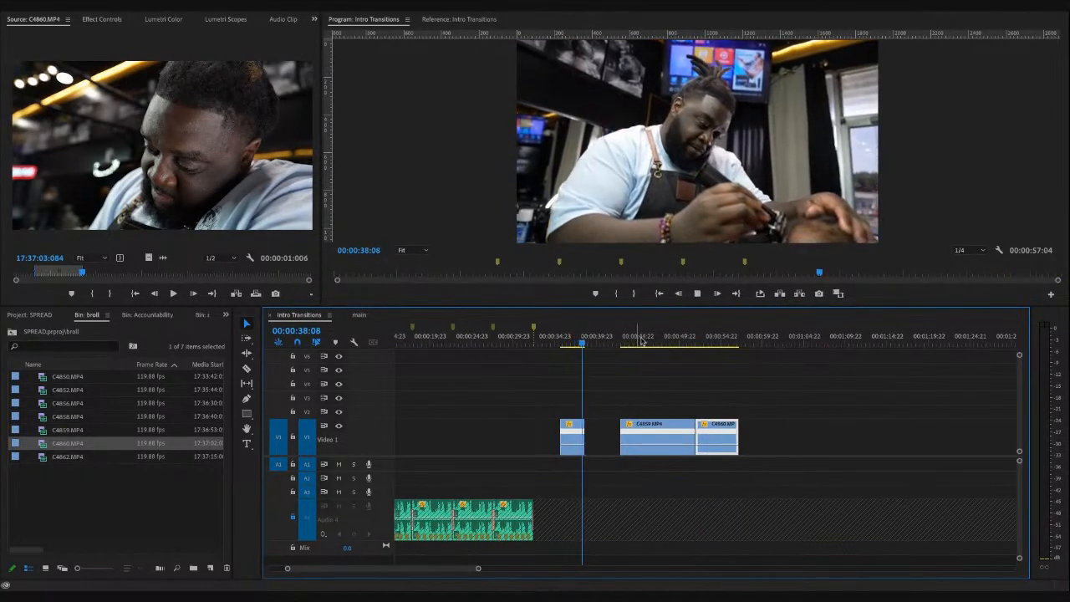
{"action": "left_click", "coordinate": [640, 341]}
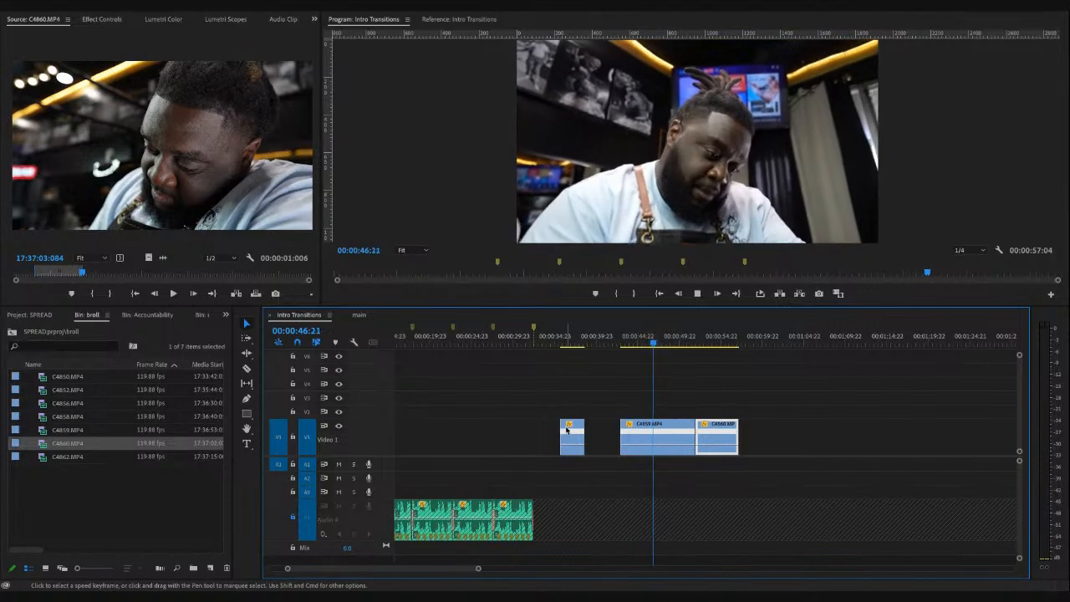
{"action": "key", "text": "Up"}
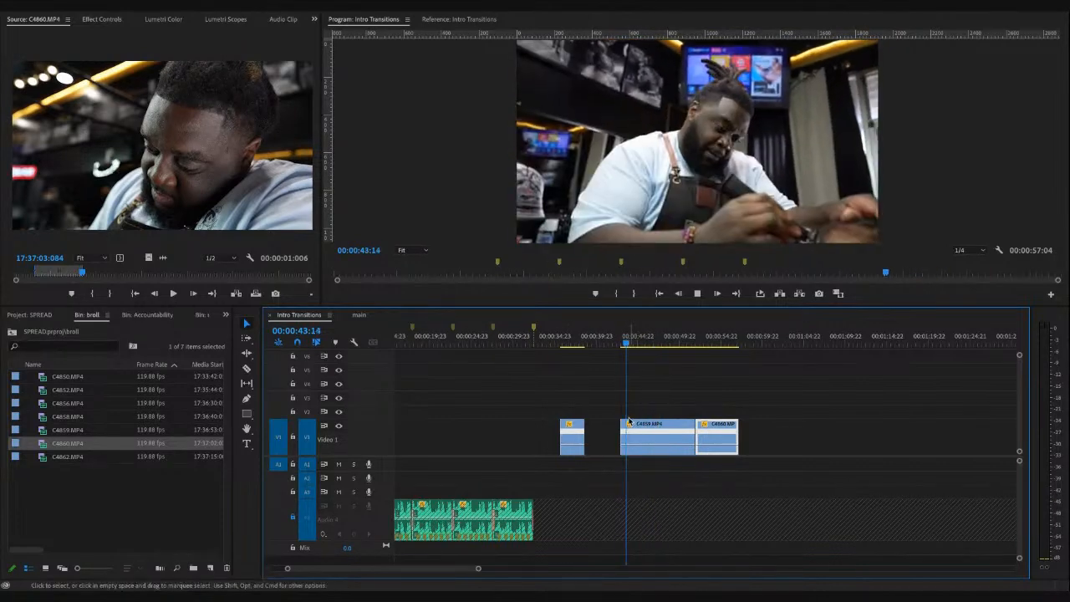
{"action": "left_click", "coordinate": [577, 431]}
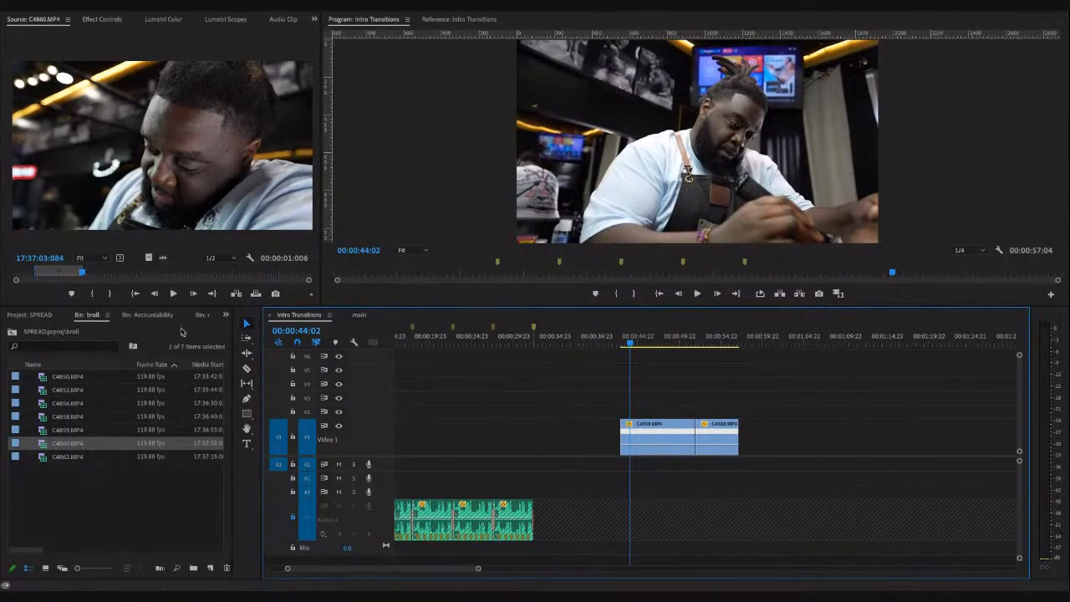
- Open C4862.MP4 as the source and mark a section of about two seconds ending at 17:37:20:089
{"action": "double_click", "coordinate": [87, 457]}
{"action": "left_click_drag", "start_coordinate": [30, 276], "coordinate": [96, 276]}
{"action": "key", "text": "space"}
{"action": "key", "text": "space"}
{"action": "left_click", "coordinate": [119, 276]}
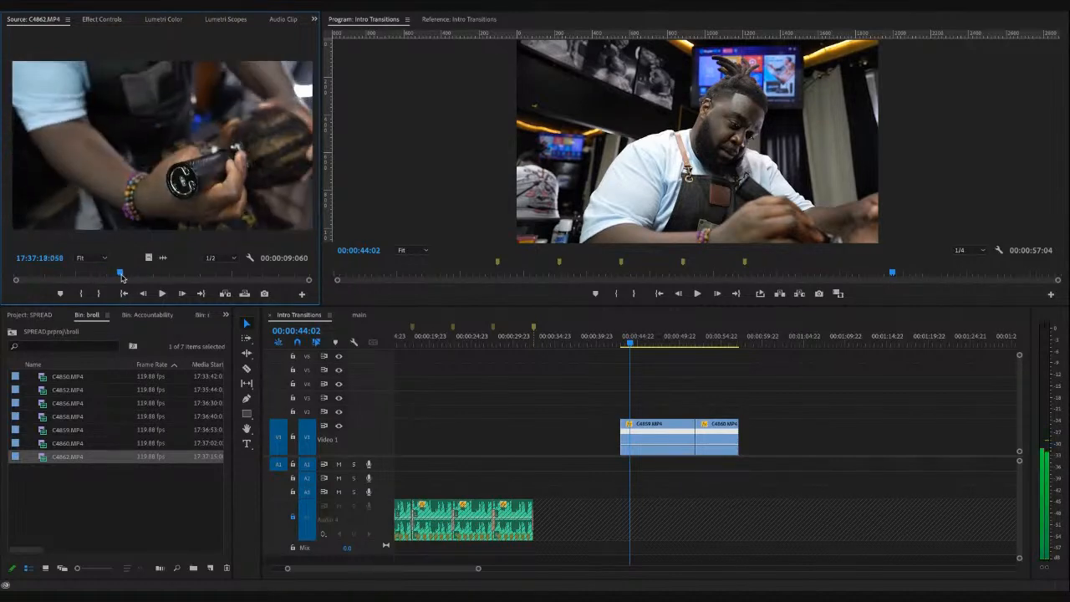
{"action": "left_click", "coordinate": [87, 293]}
{"action": "key", "text": "space"}
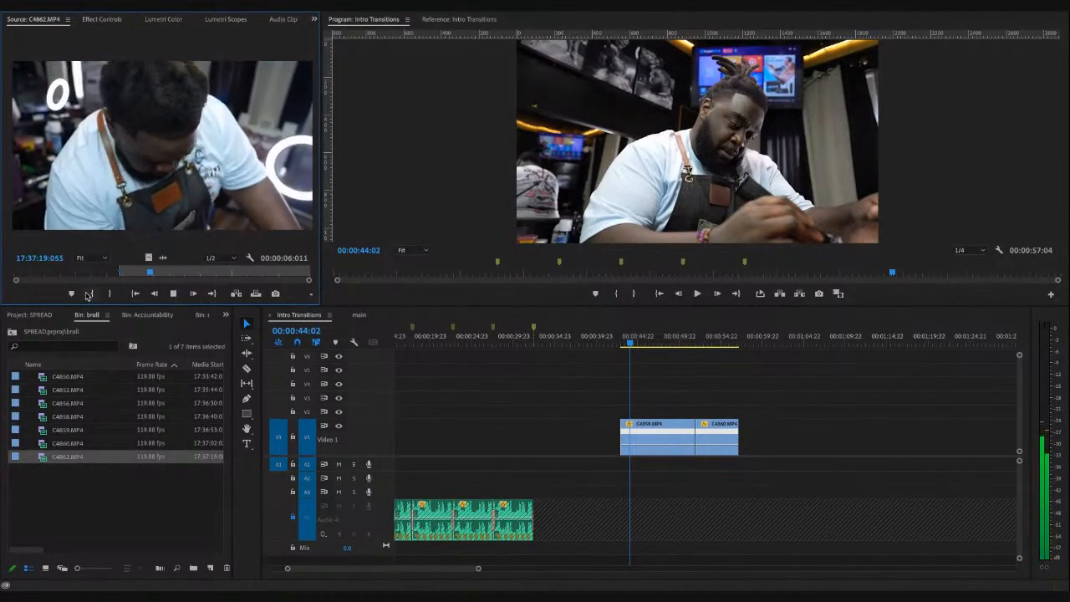
{"action": "key", "text": "space"}
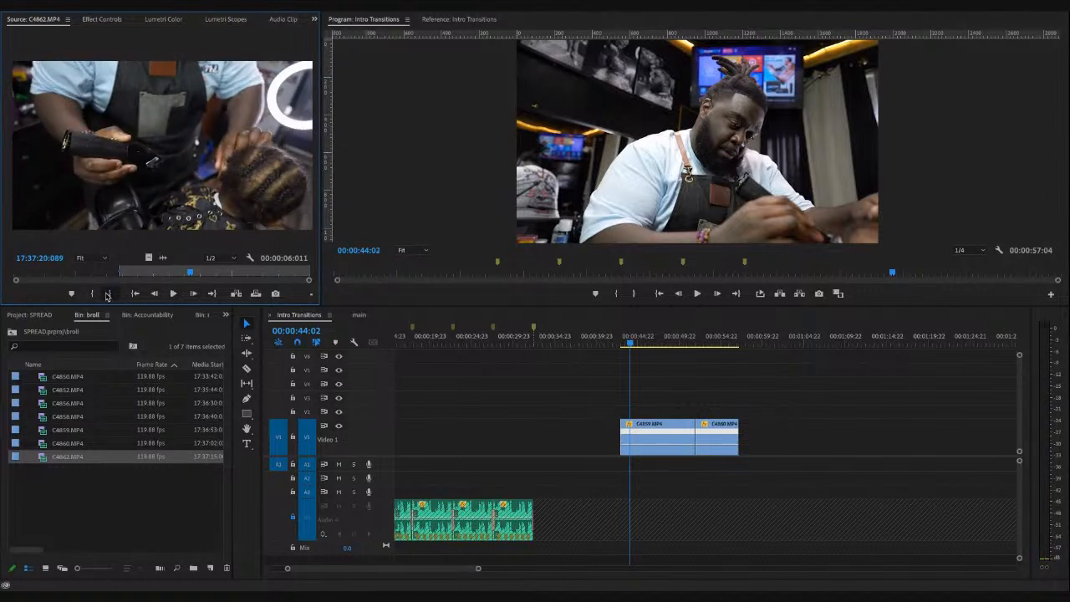
{"action": "left_click", "coordinate": [109, 294]}
- Place the marked C4862.MP4 section on V1 directly after C4860.MP4 and slow it down with its speed line
{"action": "left_click_drag", "start_coordinate": [151, 262], "coordinate": [749, 427]}
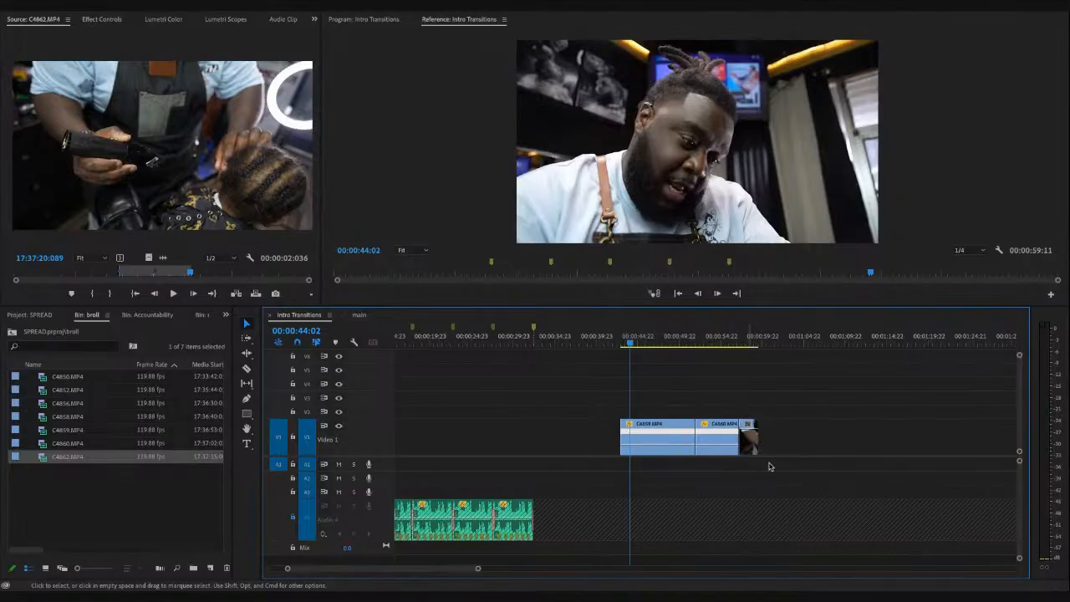
{"action": "left_click", "coordinate": [750, 443]}
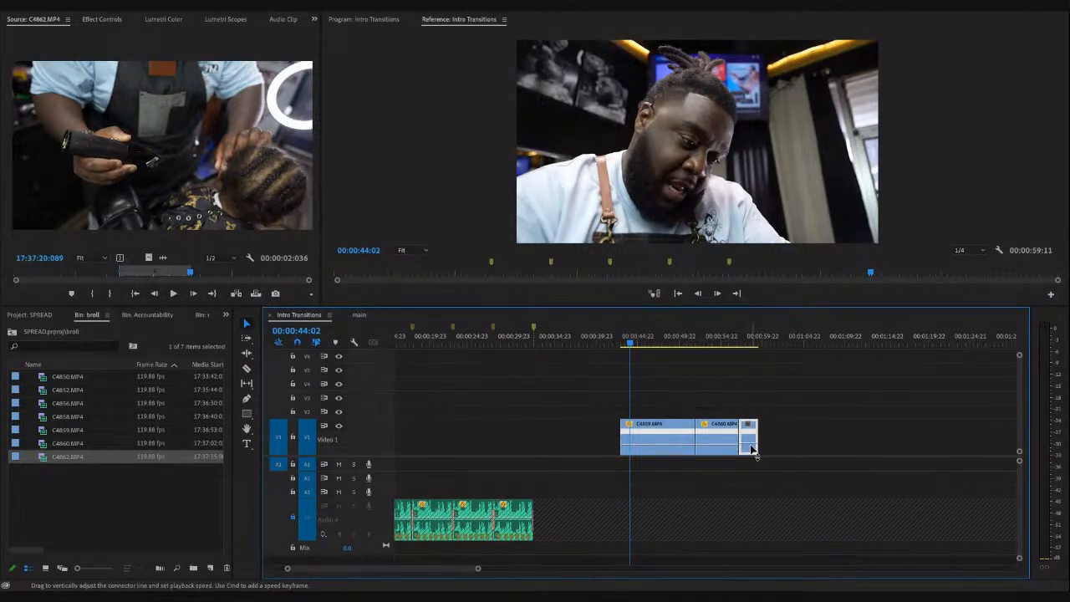
{"action": "left_click", "coordinate": [740, 344]}
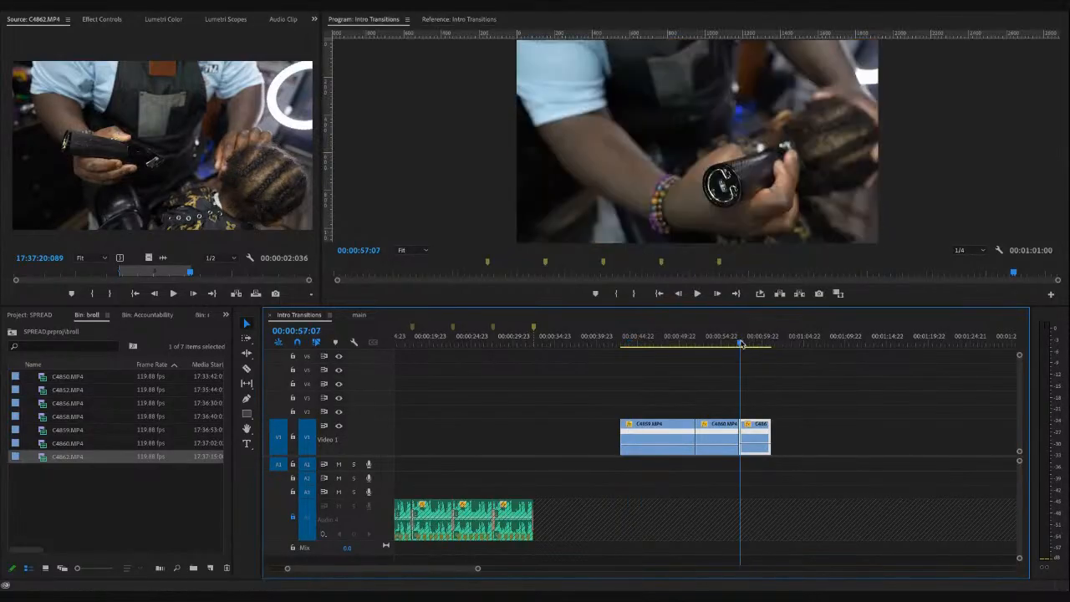
{"action": "key", "text": "space"}
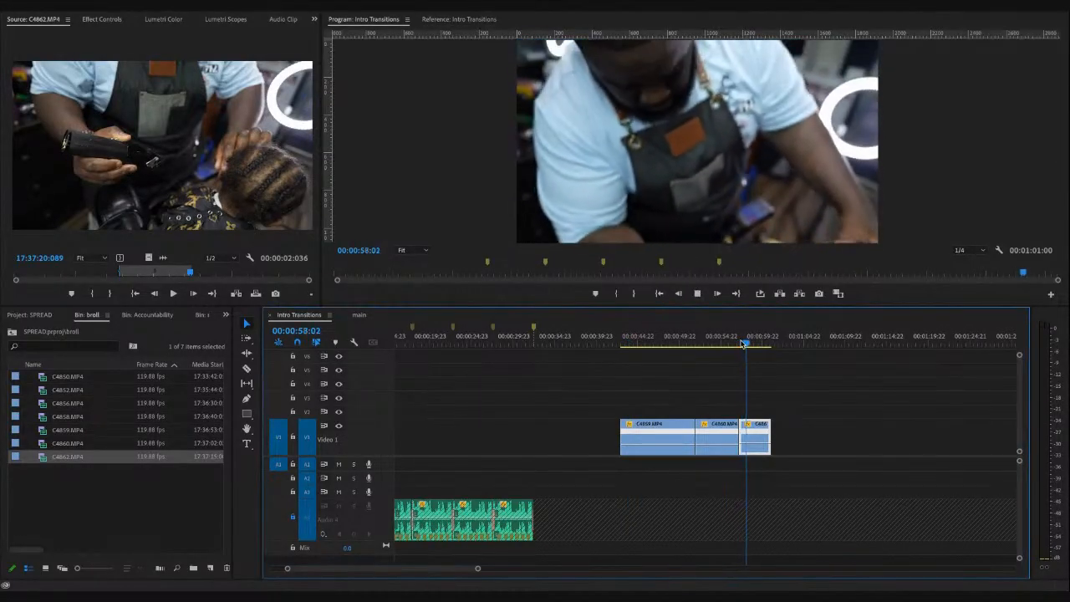
{"action": "key", "text": "space"}
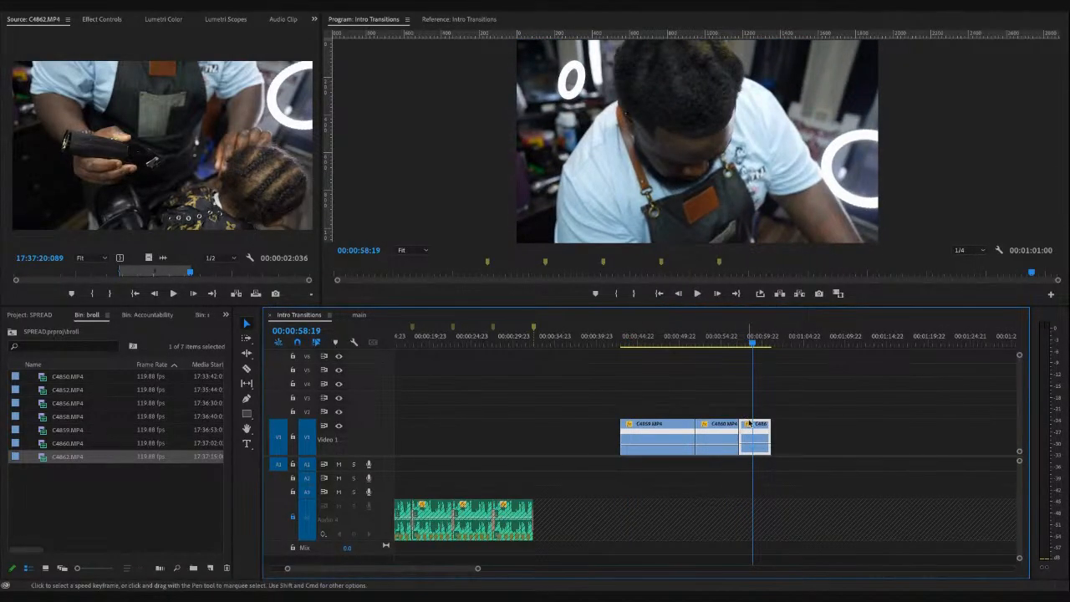
- Try adjusting the scale of the C4862.MP4 clip and undo the change
{"action": "left_click", "coordinate": [105, 20]}
{"action": "left_click_drag", "start_coordinate": [127, 90], "coordinate": [132, 89]}
{"action": "key", "text": "ctrl+z"}
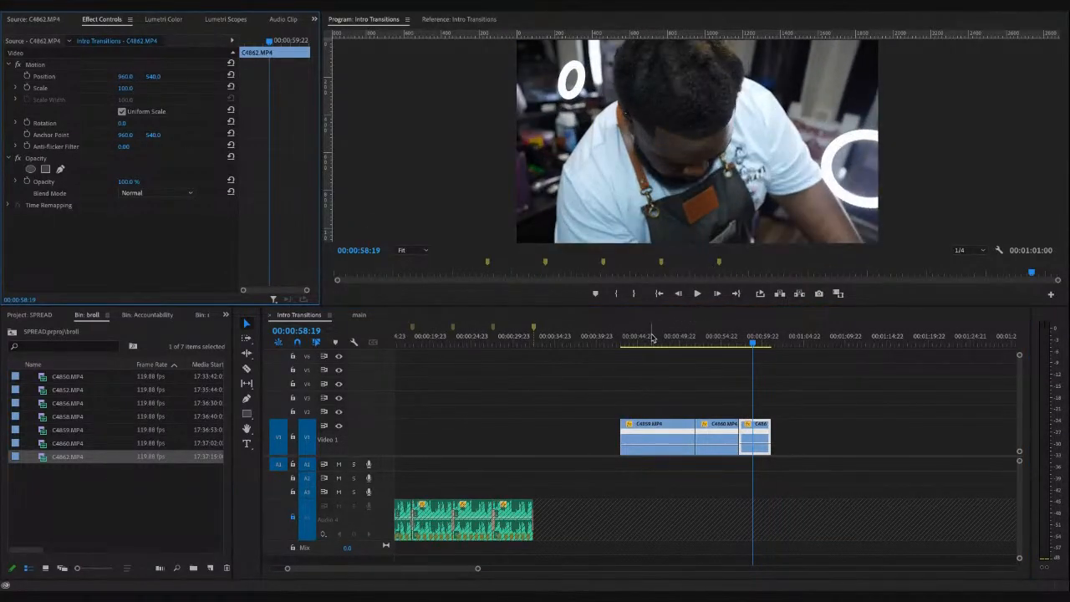
- Open C4850.MP4 as the source and mark a new section from 17:34:06:066 to 17:34:10:011
{"action": "double_click", "coordinate": [87, 377]}
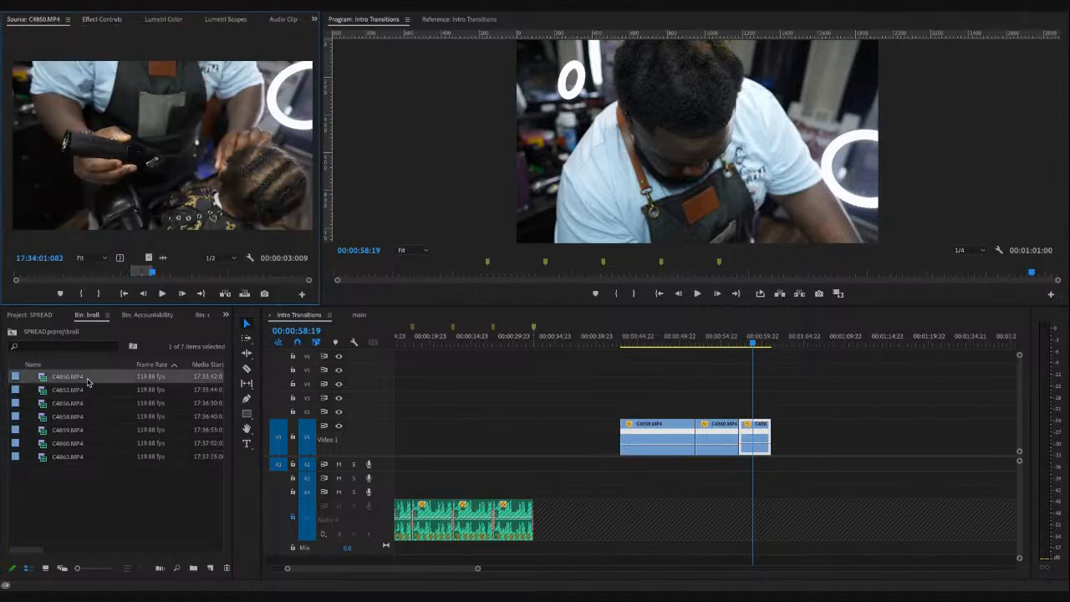
{"action": "left_click", "coordinate": [40, 275]}
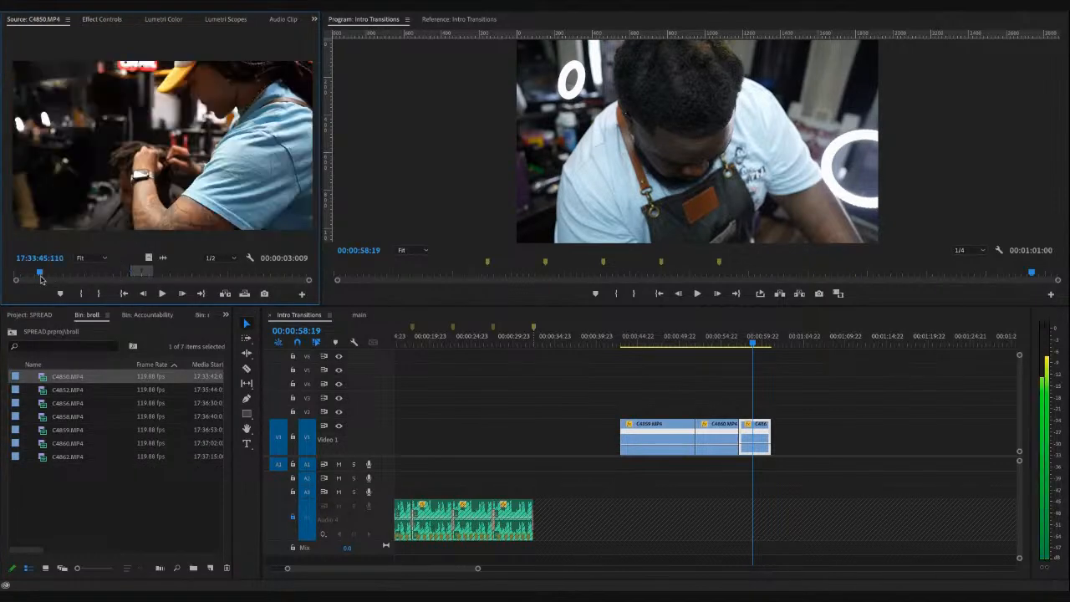
{"action": "left_click", "coordinate": [170, 275]}
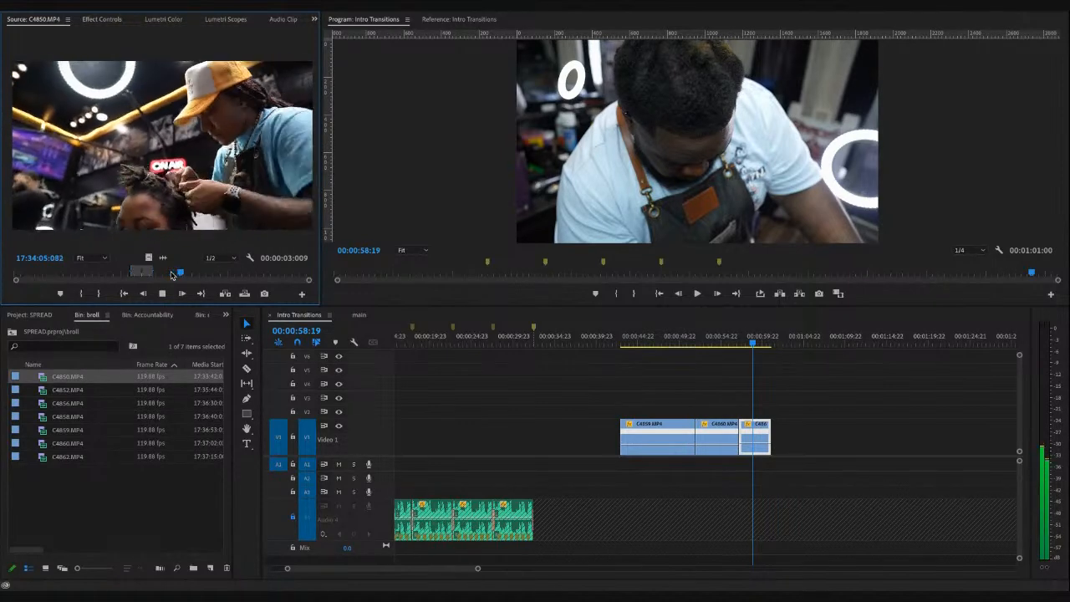
{"action": "left_click", "coordinate": [81, 293]}
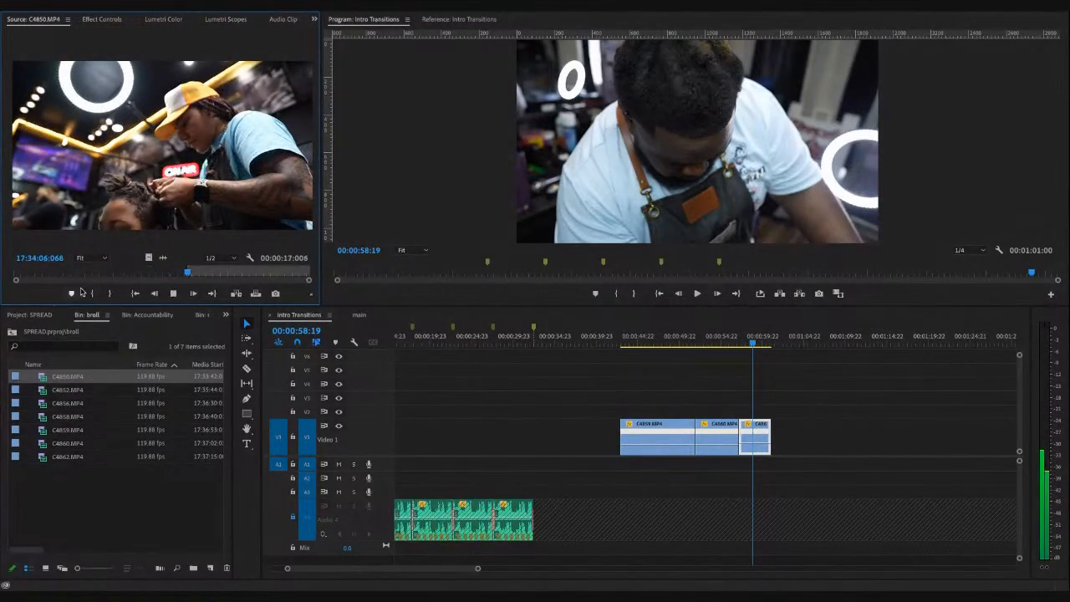
{"action": "key", "text": "space"}
{"action": "key", "text": "space"}
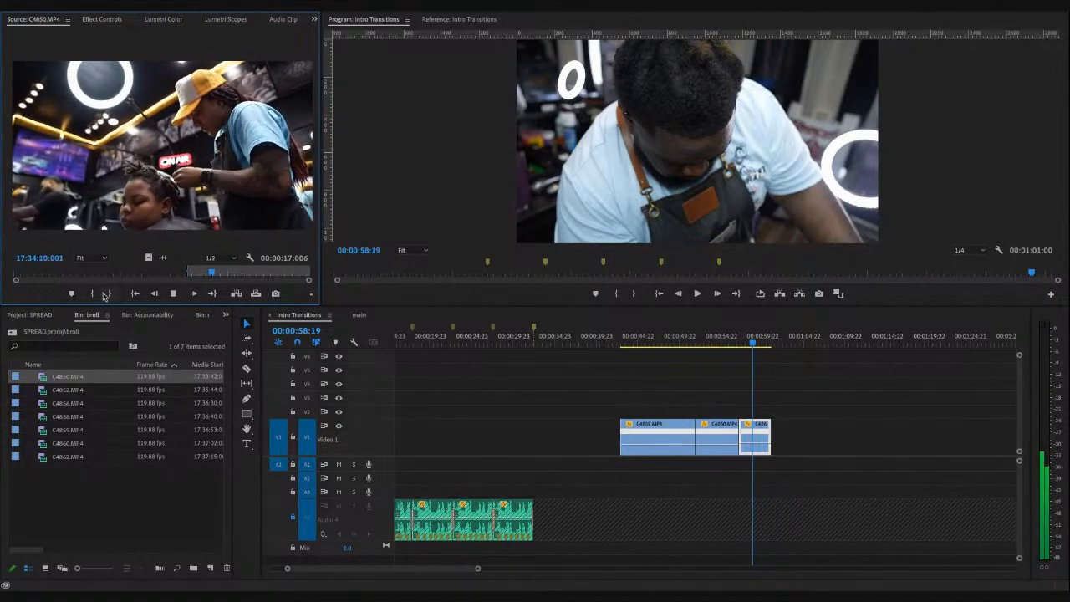
{"action": "key", "text": "space"}
{"action": "left_click", "coordinate": [107, 293]}
- Place the marked C4850.MP4 section on V1 directly after C4862.MP4 and slow it down with its speed line
{"action": "left_click_drag", "start_coordinate": [149, 260], "coordinate": [777, 449]}
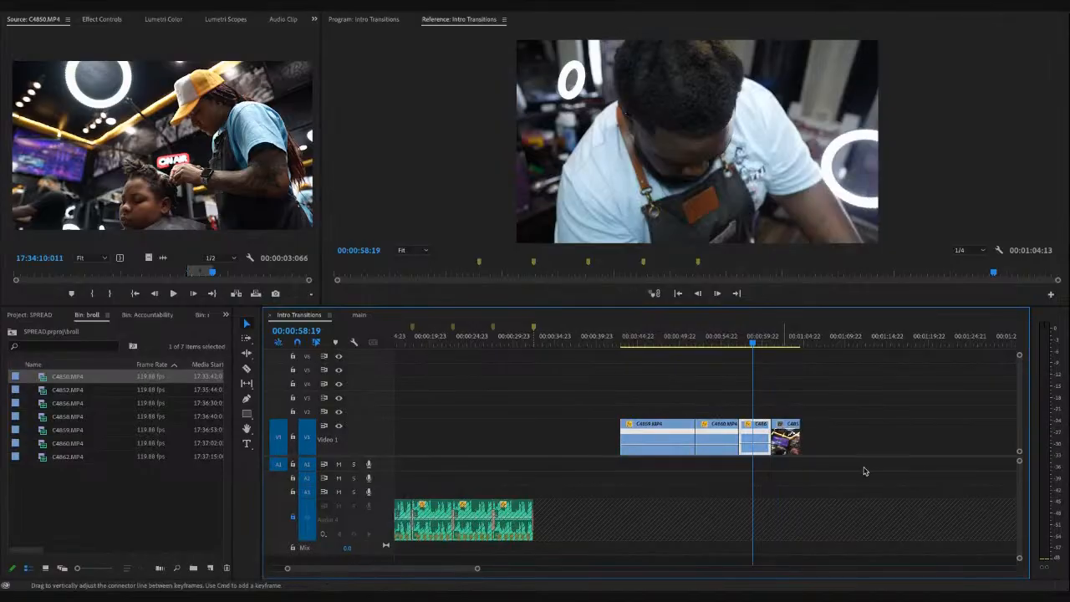
{"action": "left_click", "coordinate": [787, 443]}
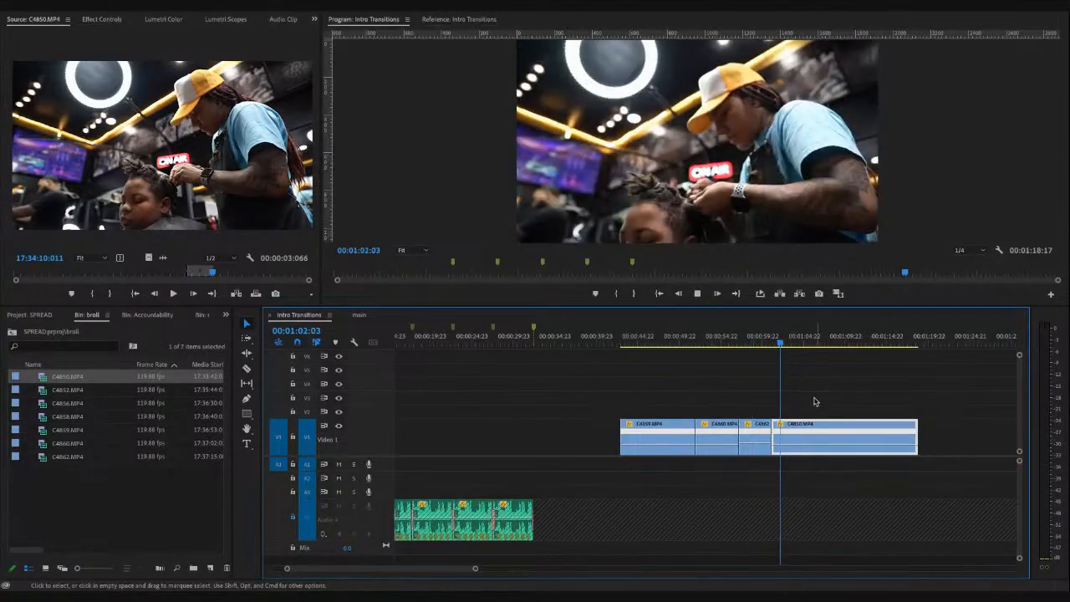
- Play the slowed C4850.MP4 clip on V1 and split it in two at about 00:01:08
{"action": "key", "text": "minus"}
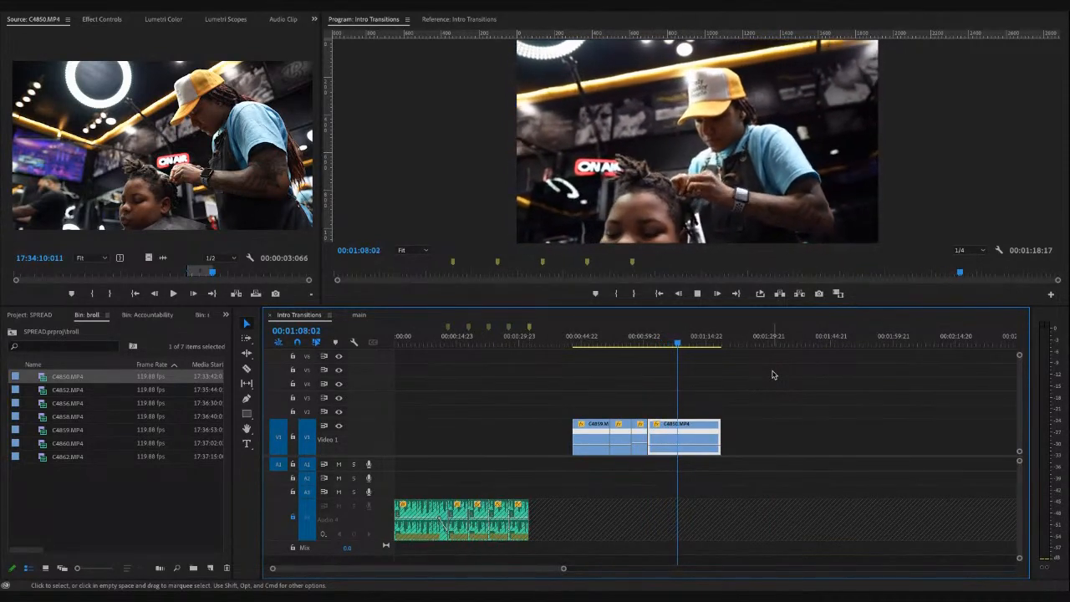
{"action": "key", "text": "space"}
{"action": "key", "text": "c"}
{"action": "left_click", "coordinate": [684, 432]}
{"action": "key", "text": "v"}
{"action": "left_click", "coordinate": [698, 340]}
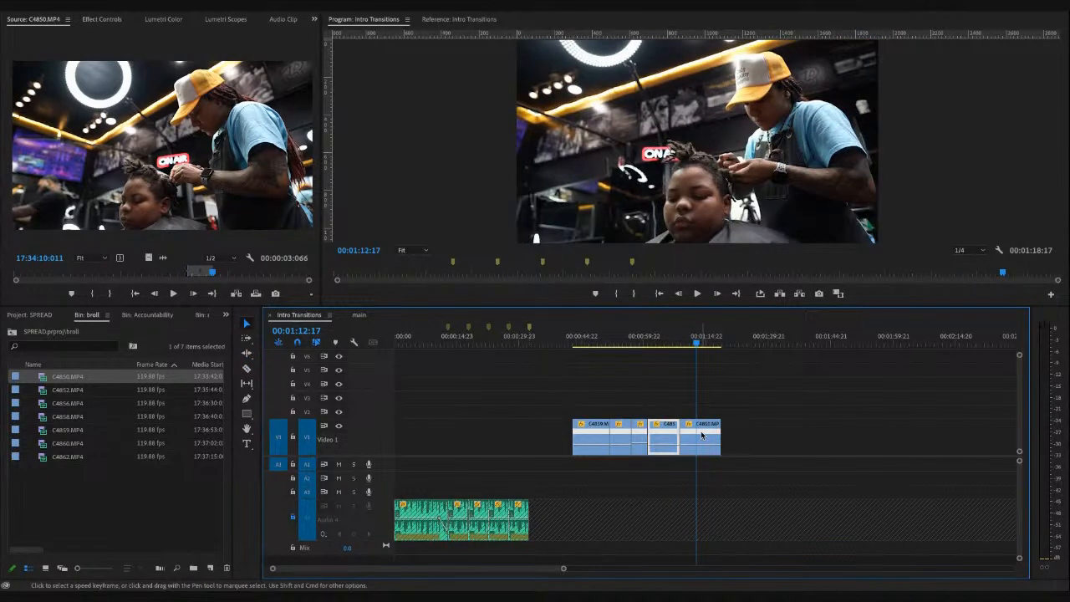
- Open C4852.MP4 as the source and mark a section from 17:35:47:053 to 17:35:49:052
{"action": "double_click", "coordinate": [108, 391]}
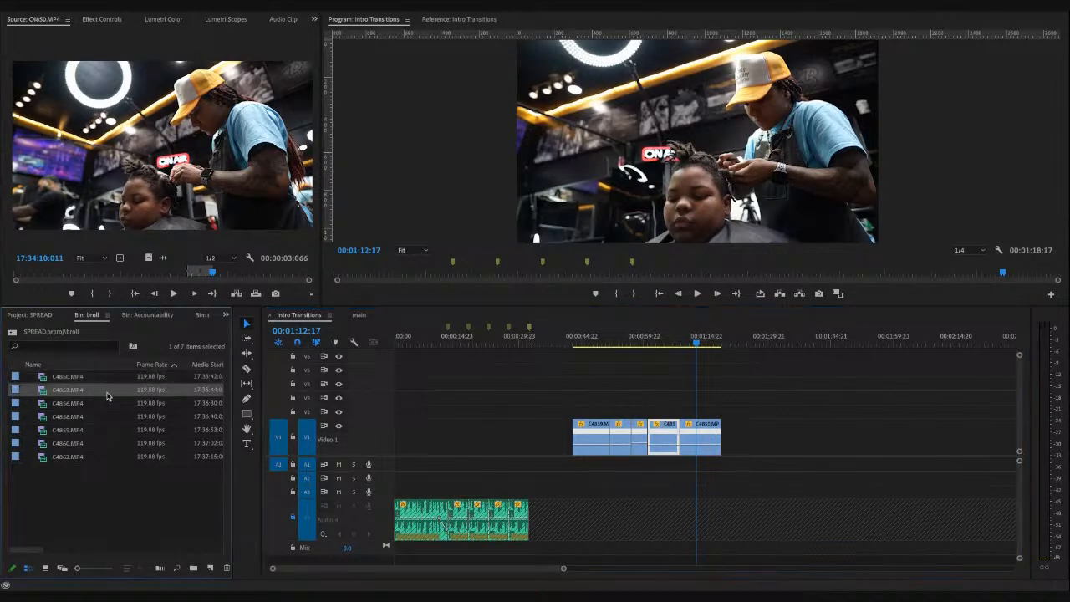
{"action": "left_click", "coordinate": [22, 276]}
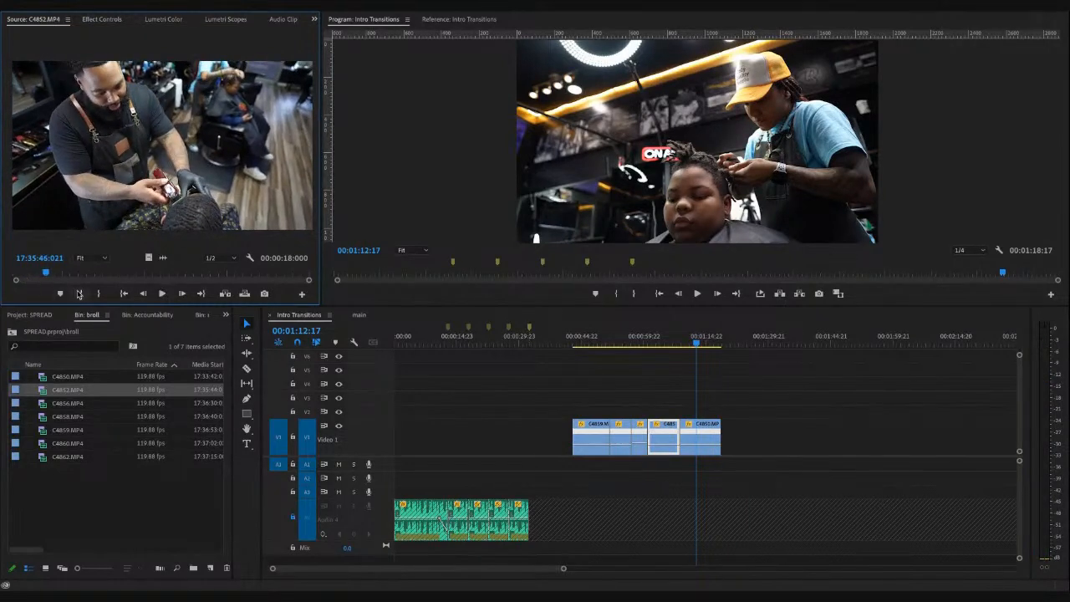
{"action": "left_click", "coordinate": [80, 294]}
{"action": "key", "text": "space"}
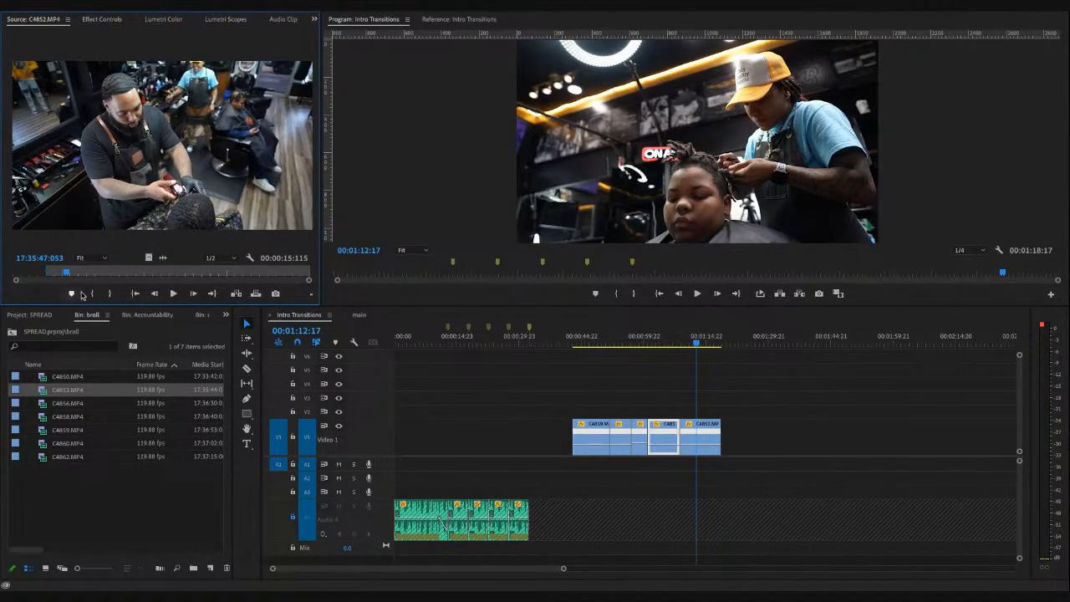
{"action": "left_click", "coordinate": [91, 294]}
{"action": "key", "text": "space"}
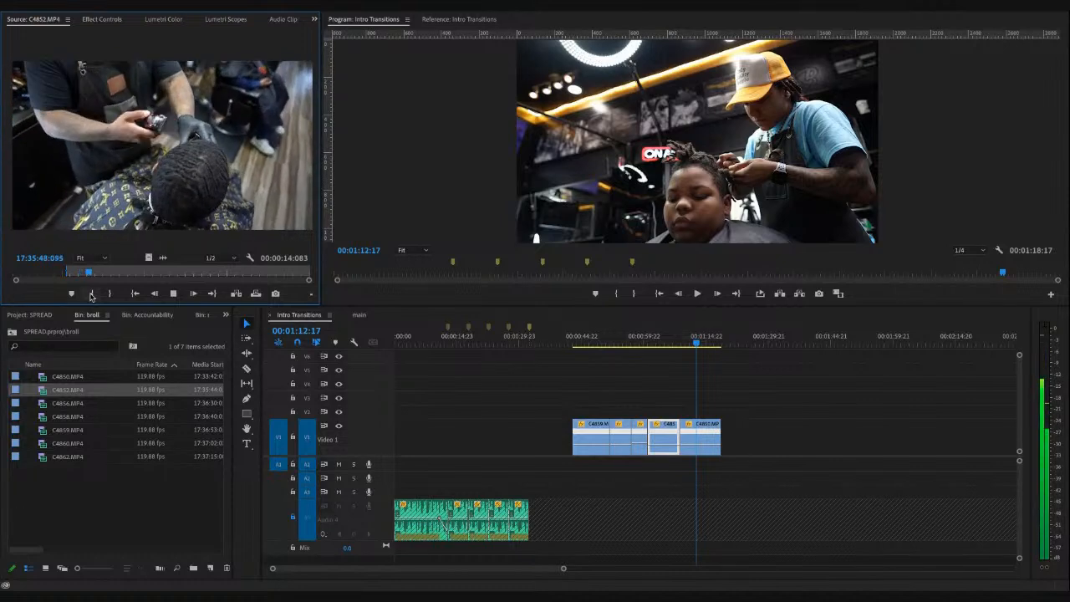
{"action": "key", "text": "space"}
{"action": "left_click", "coordinate": [110, 293]}
- Place the marked C4852.MP4 section on V1 directly after C4850.MP4 and slow it down with its speed line
{"action": "left_click_drag", "start_coordinate": [149, 257], "coordinate": [724, 437]}
{"action": "left_click", "coordinate": [724, 345]}
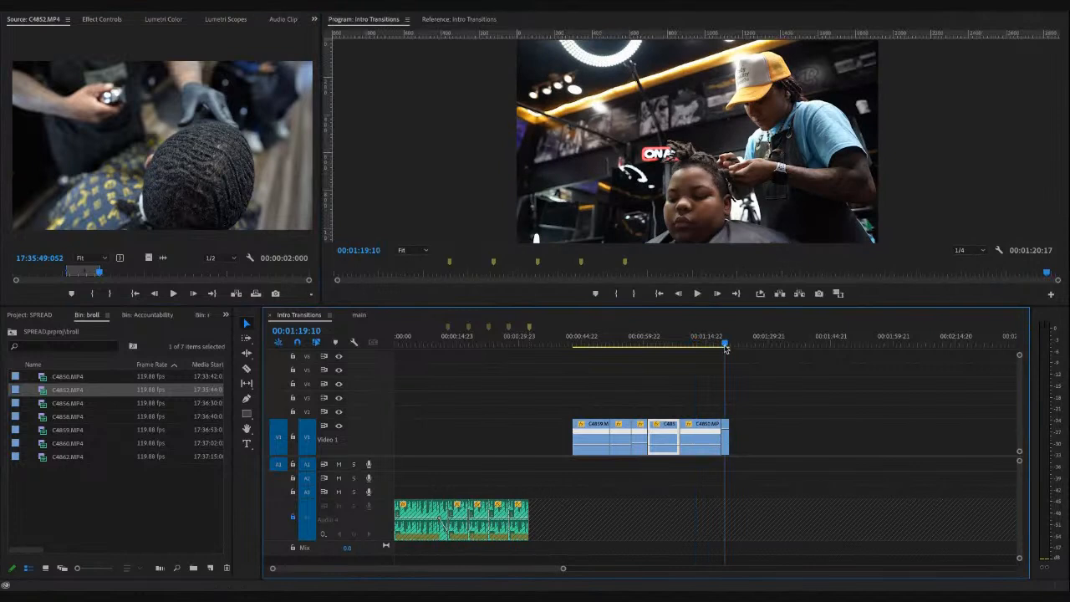
{"action": "key", "text": "equal"}
{"action": "key", "text": "equal"}
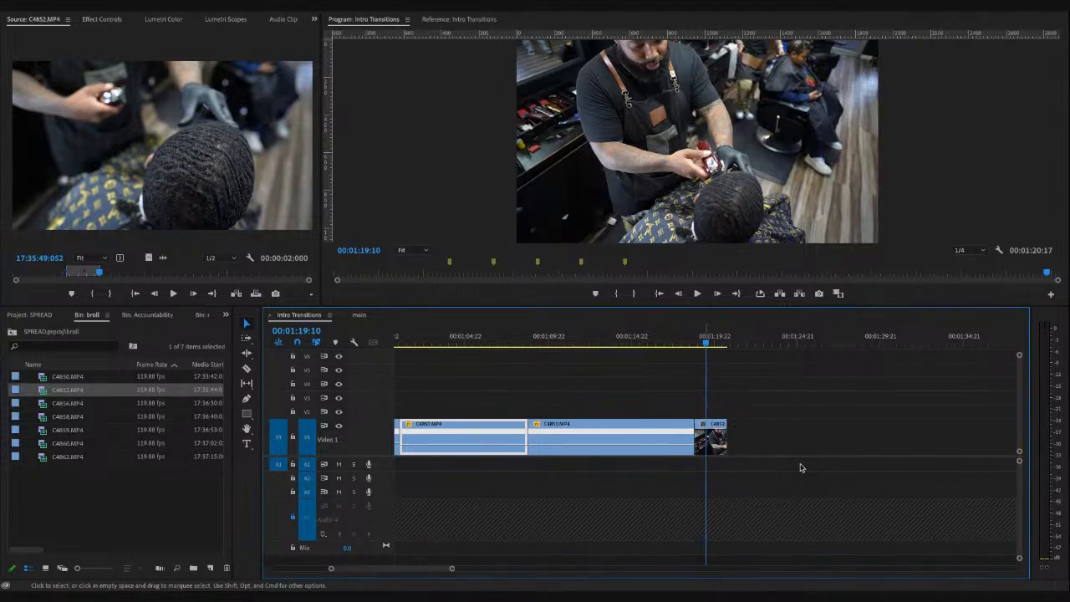
{"action": "left_click", "coordinate": [719, 441]}
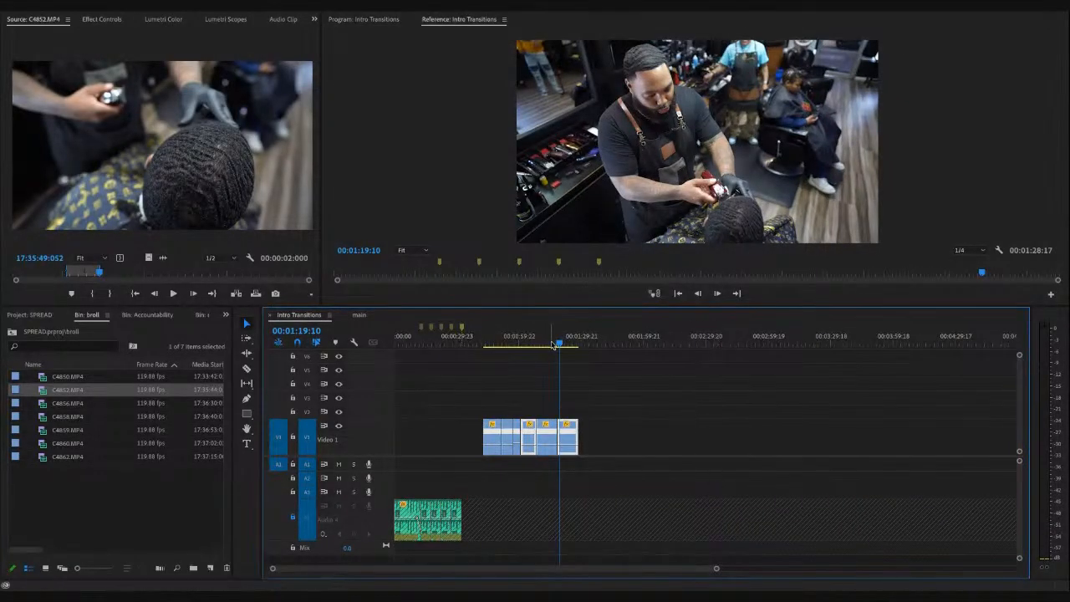
- Scrub back through the V1 clips to review their camera movement, ending near the start of C4859.MP4 at 00:00:44:11
{"action": "left_click", "coordinate": [556, 344]}
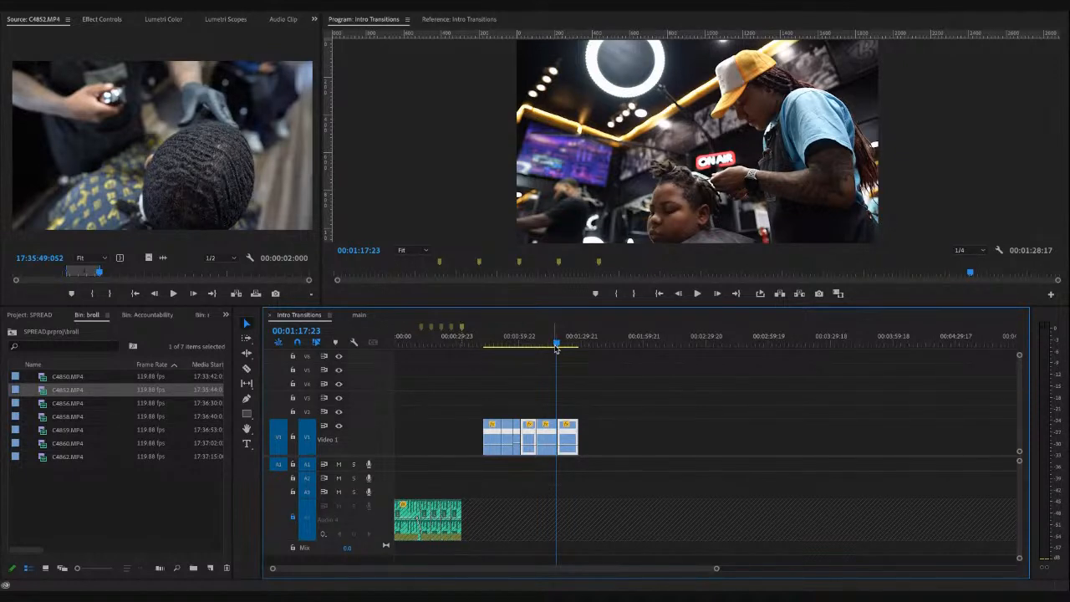
{"action": "mouse_move", "coordinate": [507, 338]}
{"action": "left_mouse_down"}
{"action": "mouse_move", "coordinate": [493, 341]}
{"action": "mouse_move", "coordinate": [524, 345]}
{"action": "left_mouse_up"}
{"action": "left_click", "coordinate": [545, 342]}
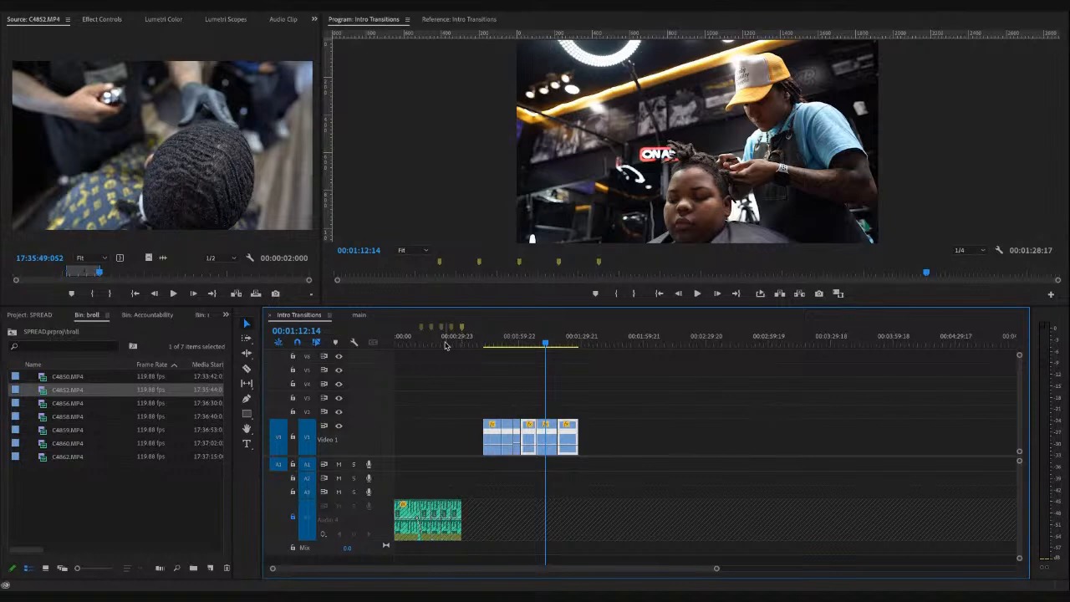
{"action": "left_click", "coordinate": [495, 343]}
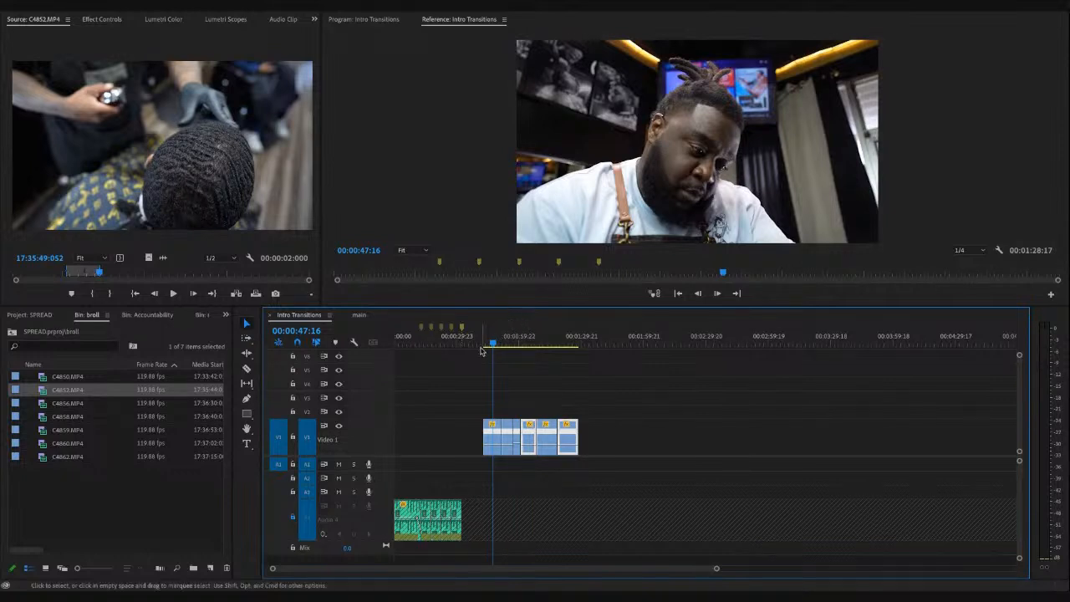
{"action": "left_click_drag", "start_coordinate": [492, 346], "coordinate": [490, 344]}
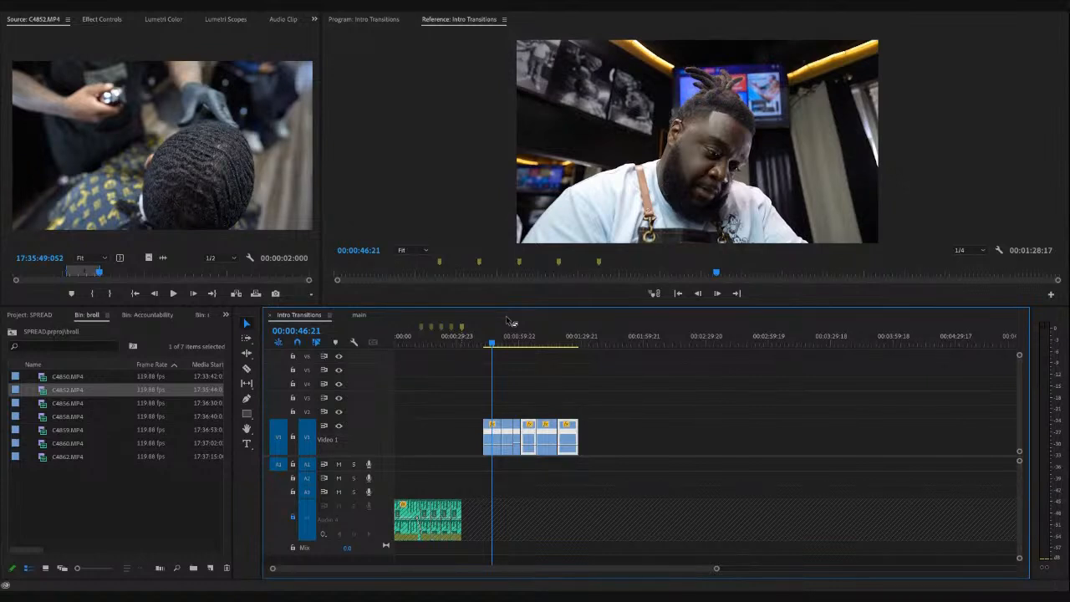
{"action": "left_click", "coordinate": [495, 343]}
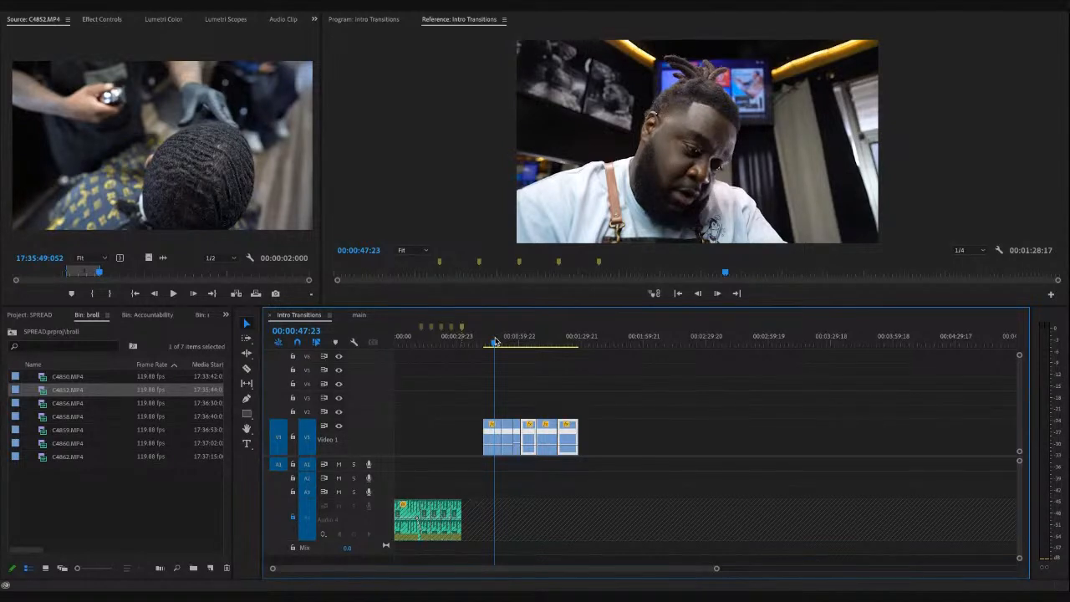
{"action": "left_click_drag", "start_coordinate": [495, 342], "coordinate": [487, 343]}
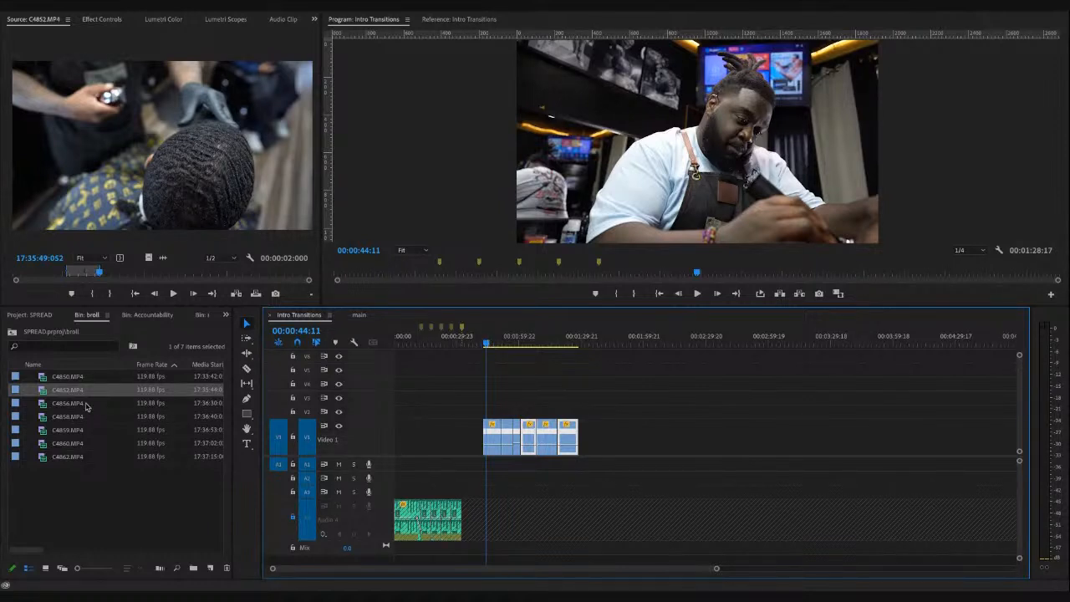
- Look through the rest of the C4852.MP4 source and mark a new in point at 17:35:55:102
{"action": "key", "text": "space"}
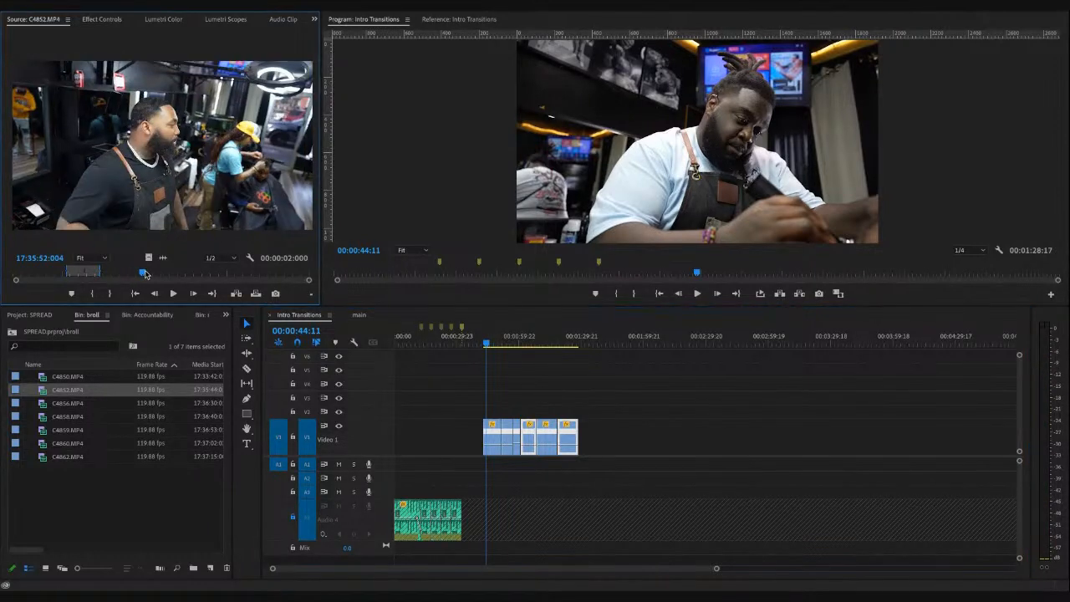
{"action": "key", "text": "space"}
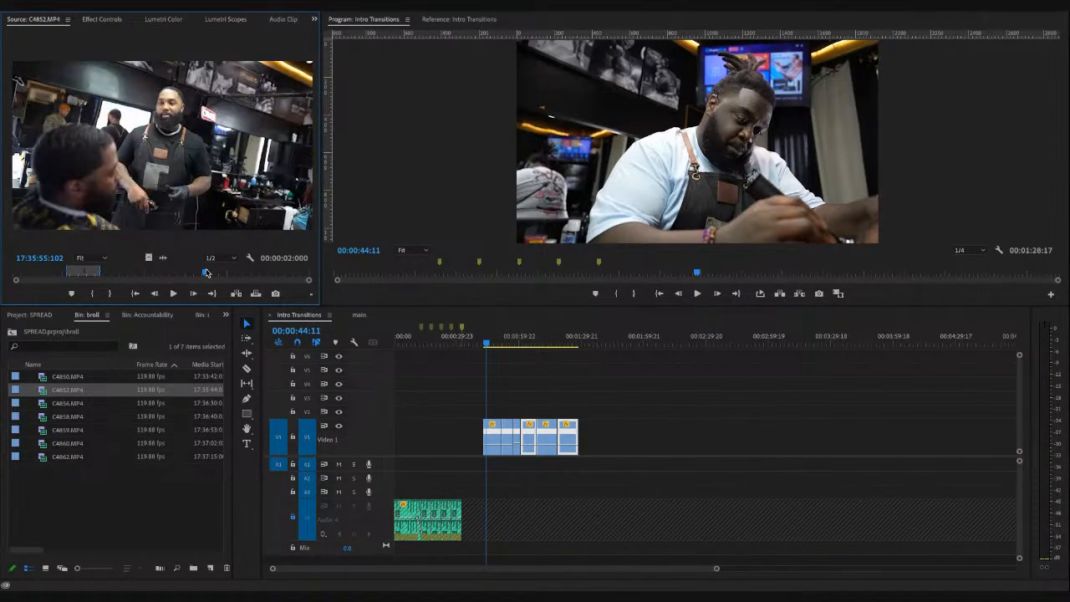
{"action": "left_click", "coordinate": [94, 295]}
{"action": "key", "text": "space"}
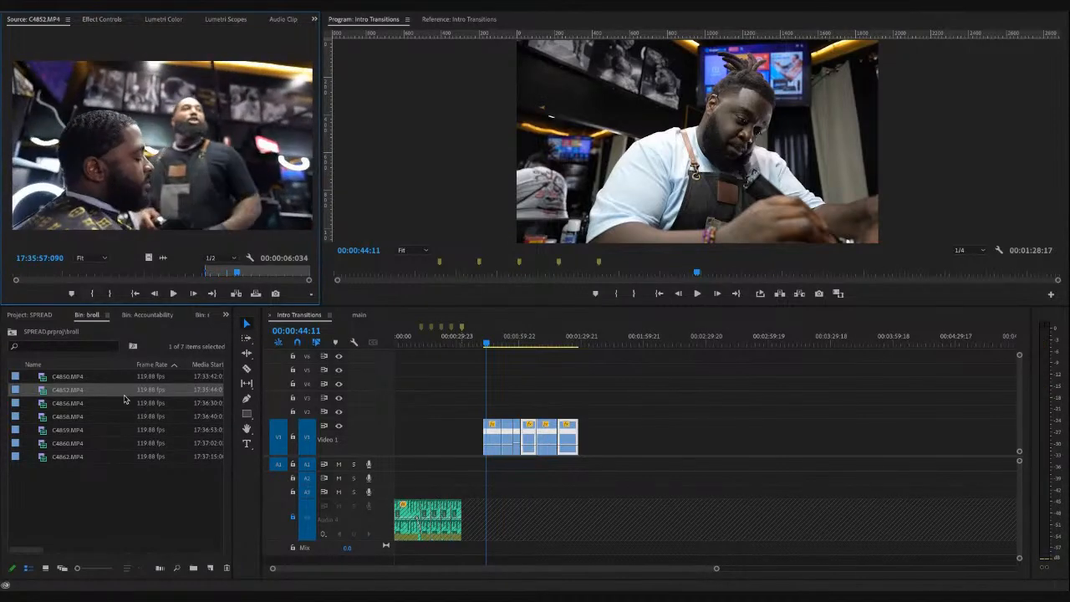
- Open C4856.MP4 as the source and check its marked section against the clips already on V1
{"action": "double_click", "coordinate": [124, 402]}
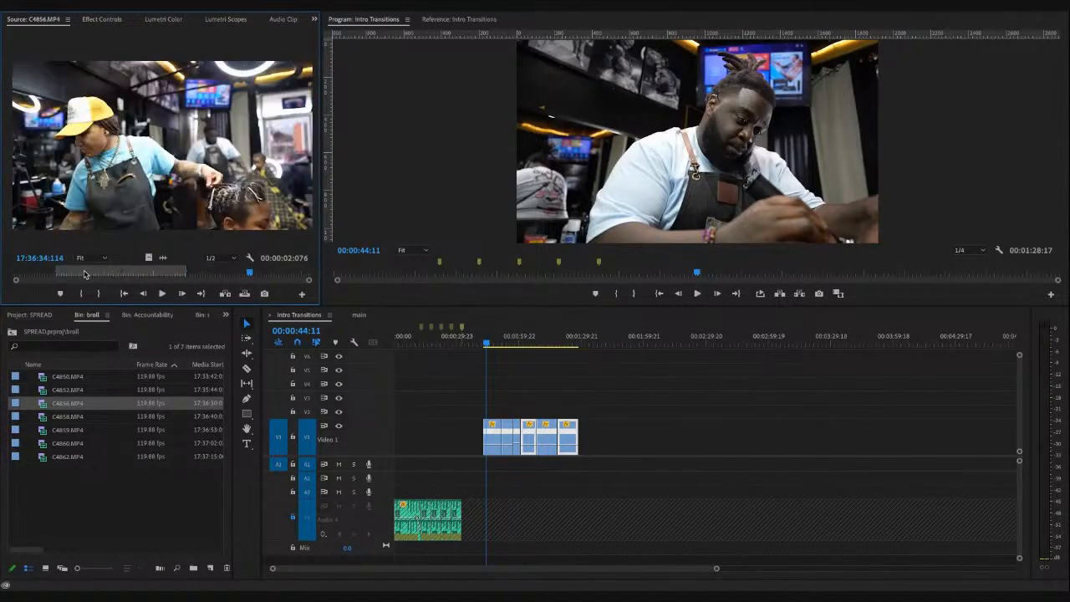
{"action": "left_click", "coordinate": [508, 343]}
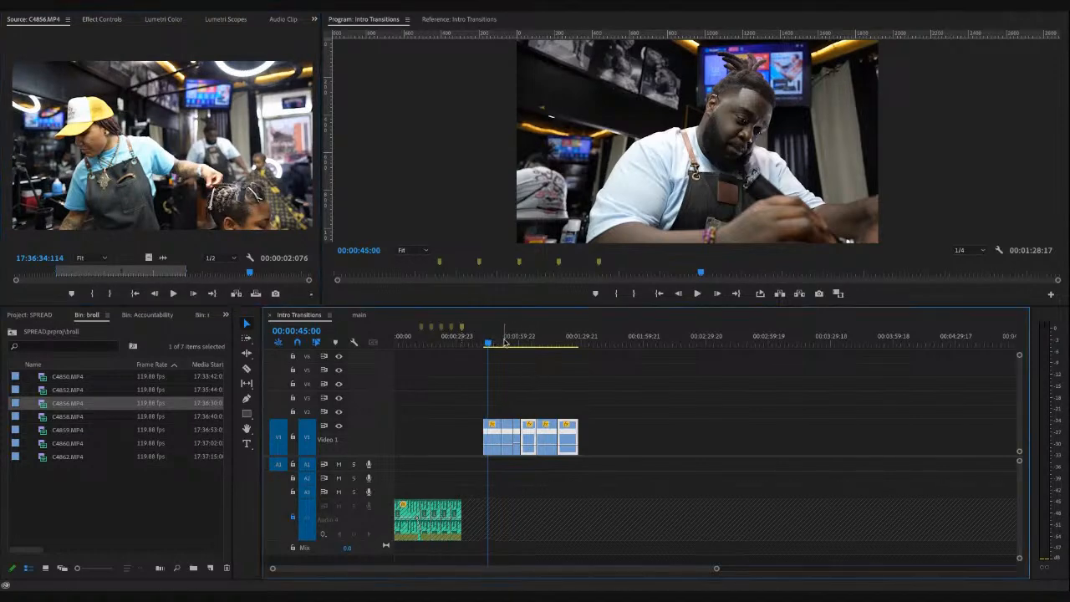
{"action": "left_click", "coordinate": [530, 343]}
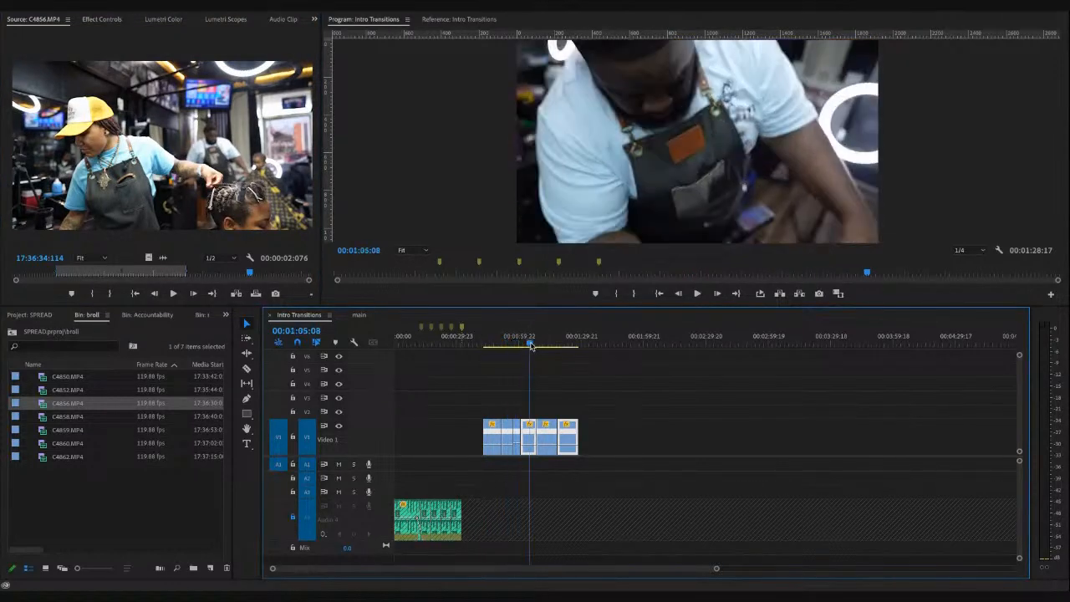
{"action": "left_click", "coordinate": [548, 344]}
{"action": "left_click", "coordinate": [566, 345]}
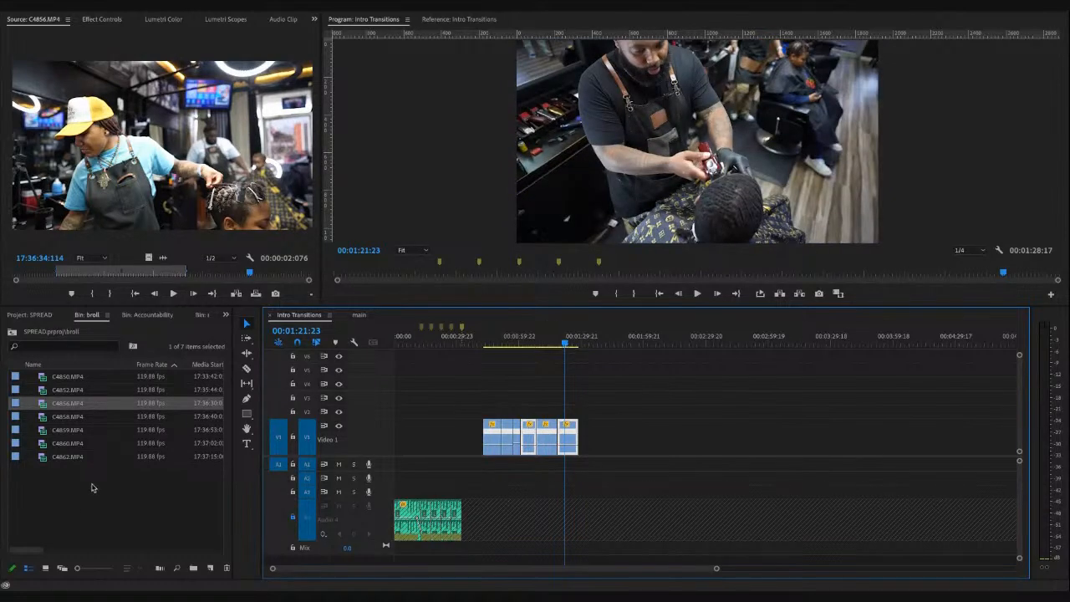
{"action": "left_click", "coordinate": [216, 274]}
{"action": "left_click", "coordinate": [79, 274]}
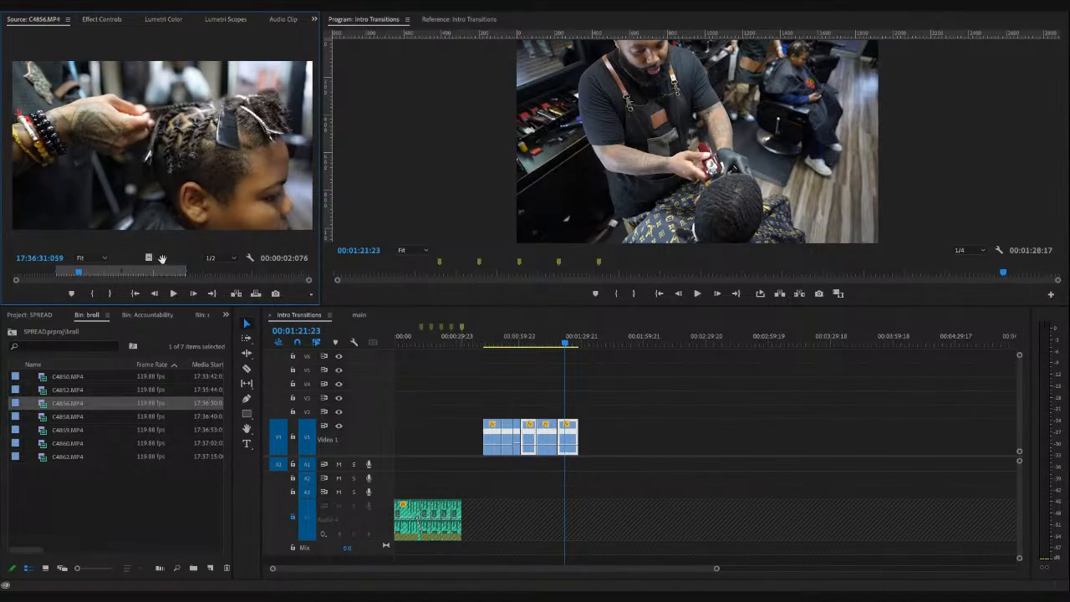
- Place the marked C4856.MP4 section on V1 directly after C4852.MP4 and slow it down with its speed line
{"action": "left_click_drag", "start_coordinate": [149, 258], "coordinate": [584, 441]}
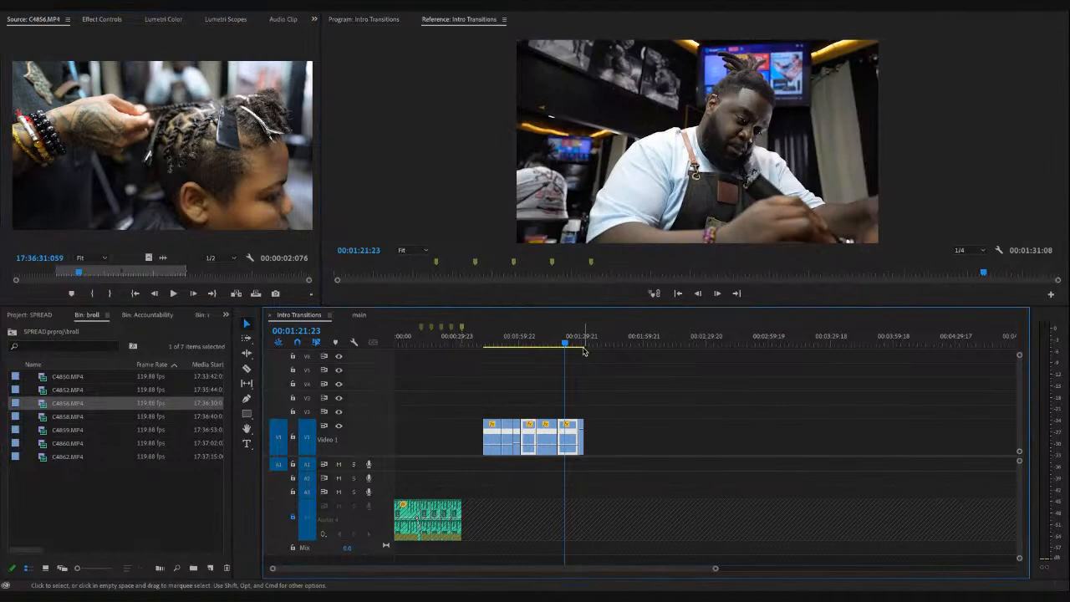
{"action": "left_click", "coordinate": [580, 343]}
{"action": "key", "text": "equal"}
{"action": "key", "text": "equal"}
{"action": "key", "text": "equal"}
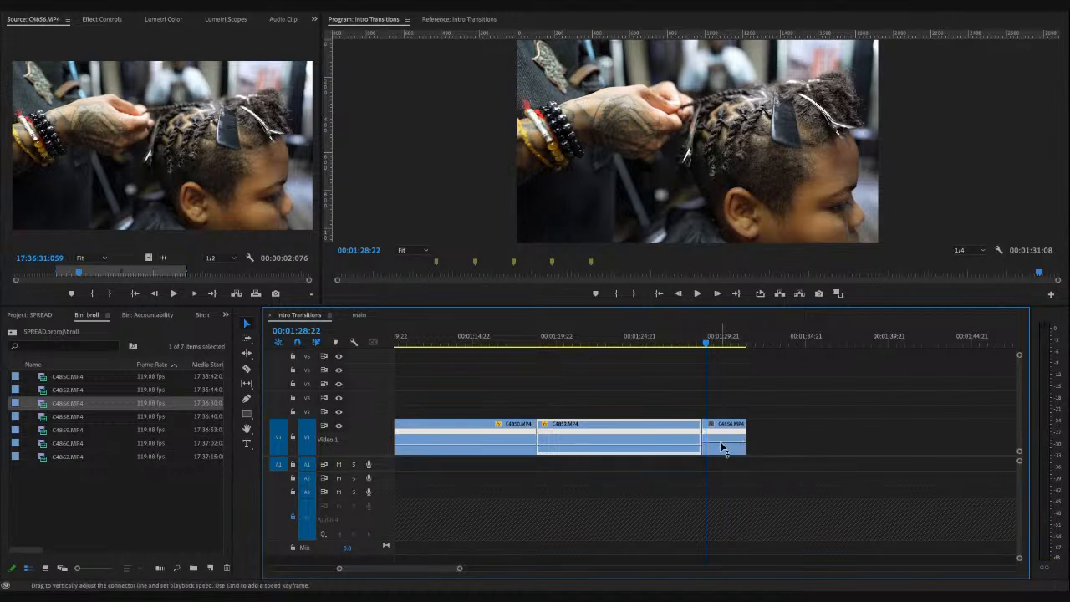
{"action": "left_click", "coordinate": [720, 449]}
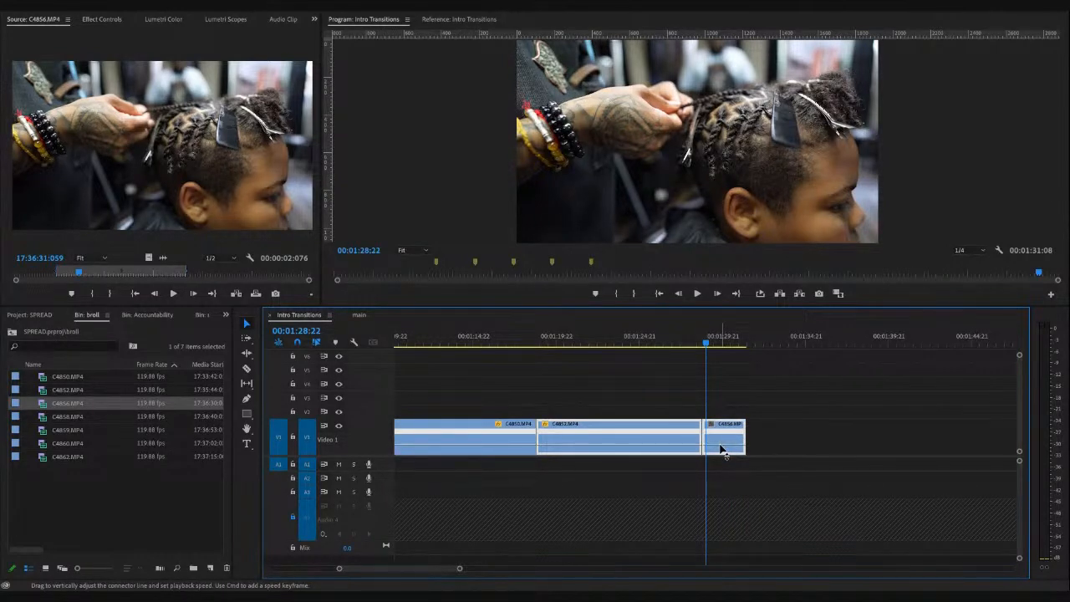
{"action": "left_click_drag", "start_coordinate": [721, 448], "coordinate": [715, 452]}
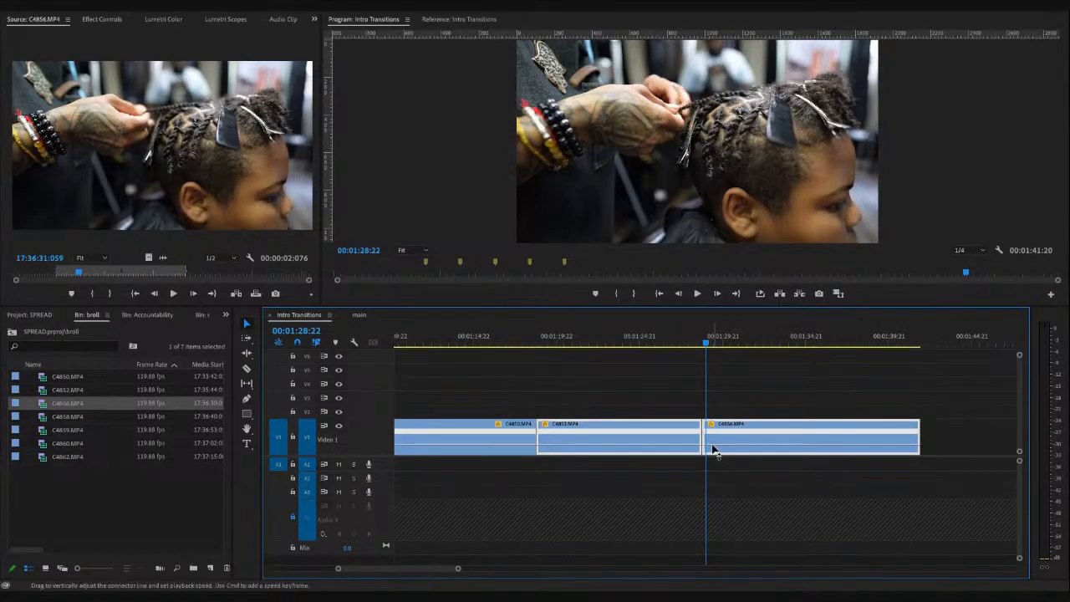
{"action": "left_click_drag", "start_coordinate": [713, 449], "coordinate": [737, 450]}
{"action": "left_click", "coordinate": [610, 448]}
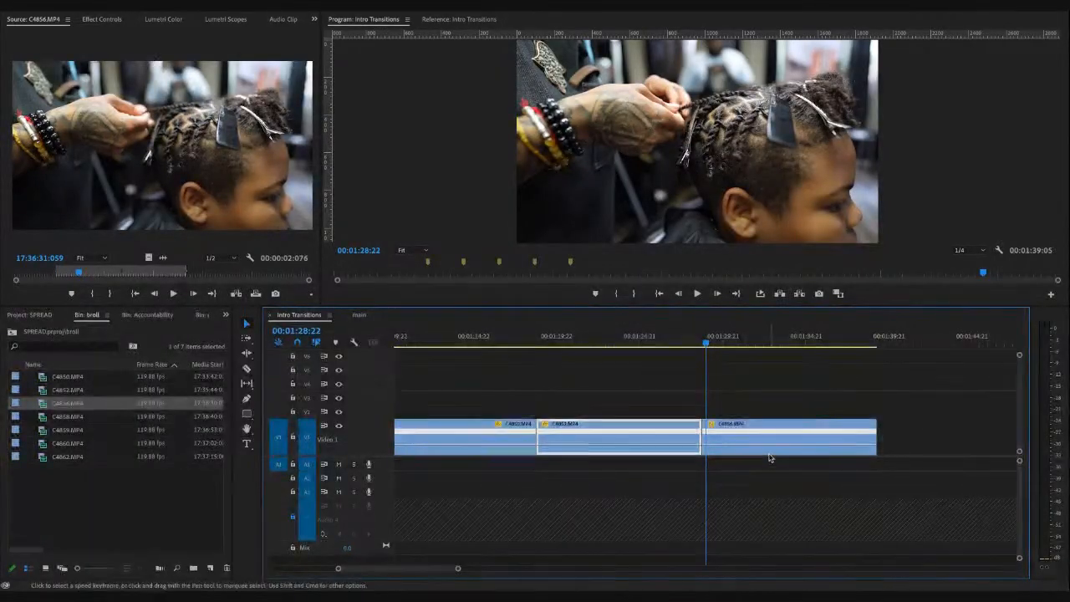
{"action": "left_click", "coordinate": [767, 450]}
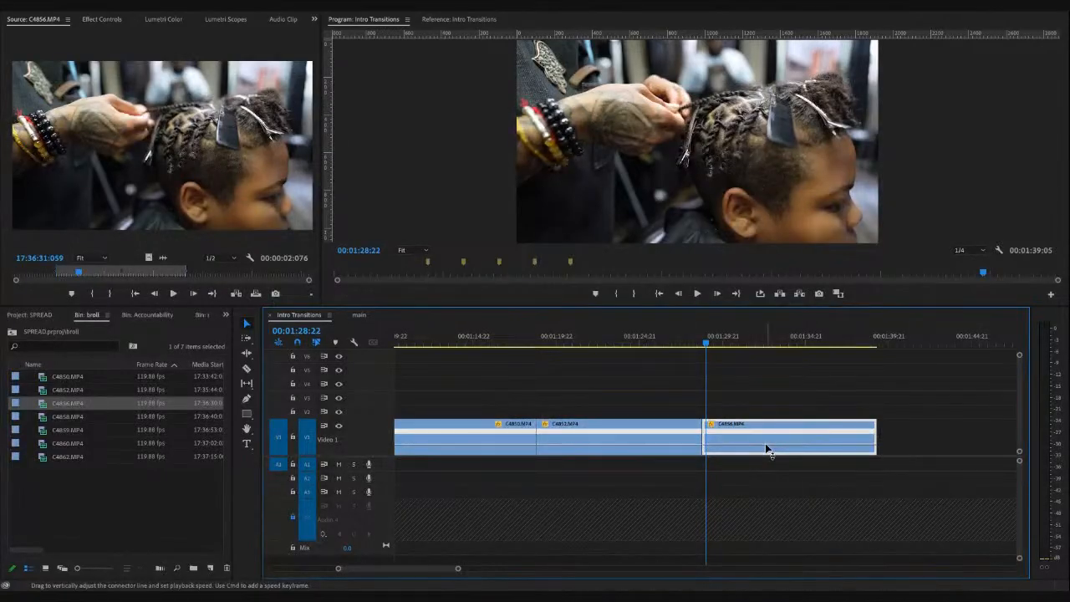
- Play the slowed C4856.MP4 clip from 00:01:29:21 to check its motion and clear the bin selection
{"action": "left_click", "coordinate": [723, 340]}
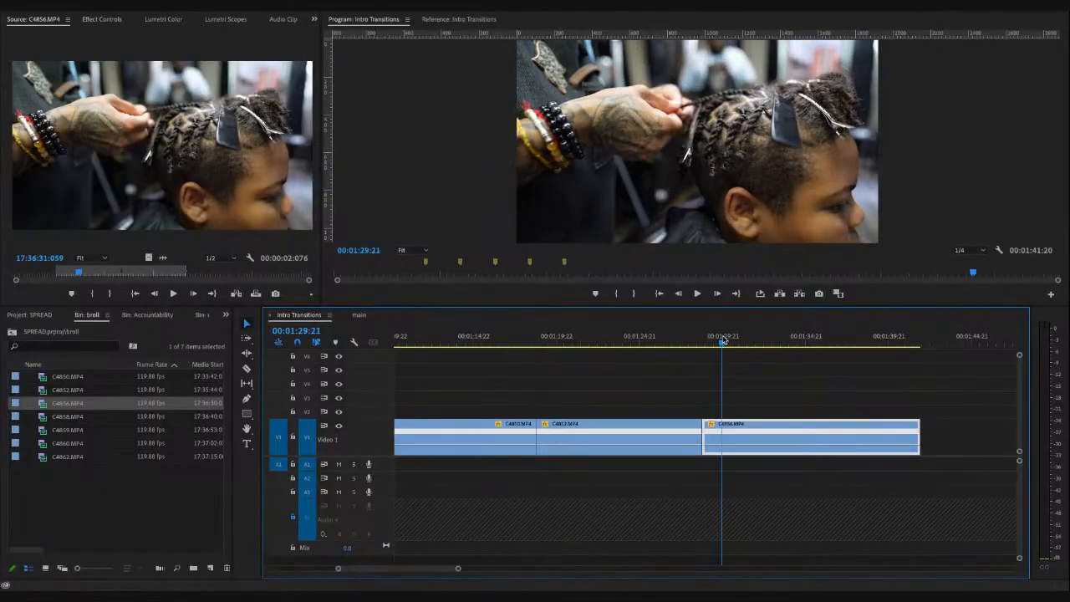
{"action": "key", "text": "minus"}
{"action": "key", "text": "minus"}
{"action": "key", "text": "space"}
{"action": "key", "text": "space"}
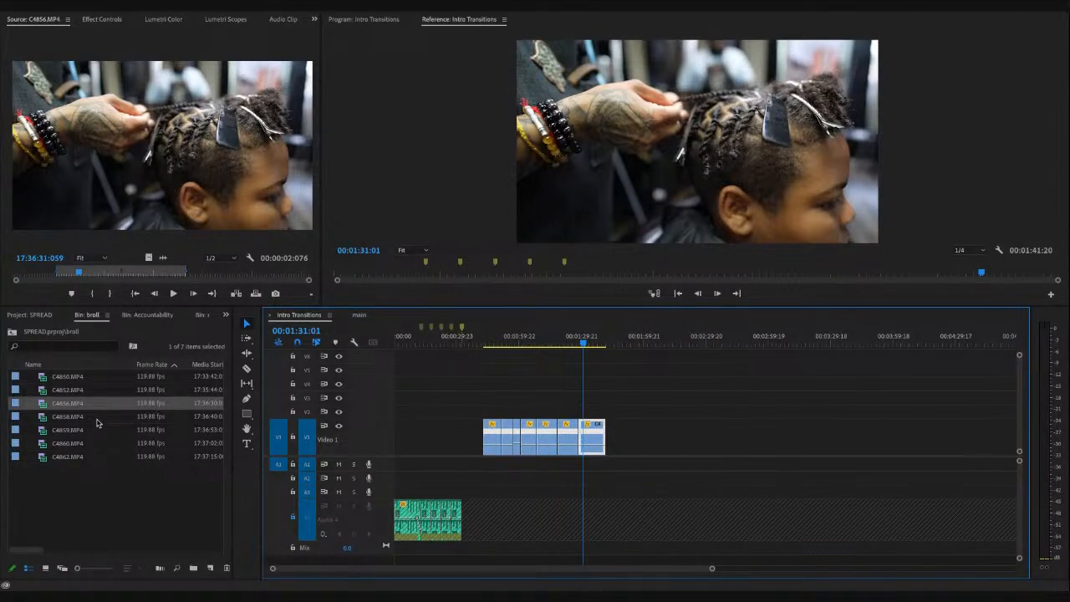
{"action": "left_click", "coordinate": [116, 522]}
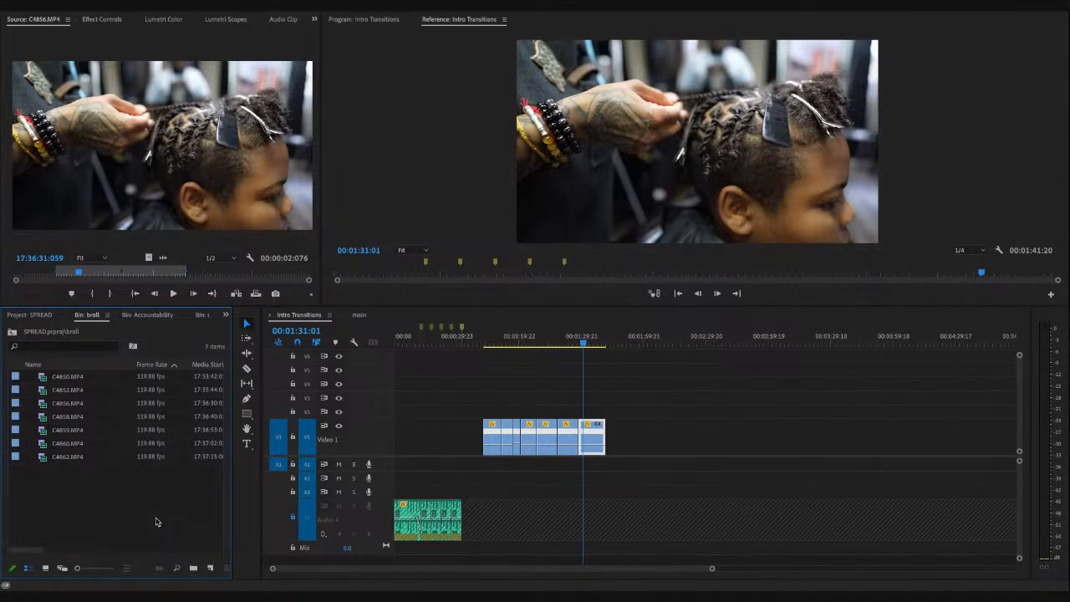
- Play the b-roll sequence on V1 from 00:00:44:11, near the start of the first clip
{"action": "left_click", "coordinate": [488, 345]}
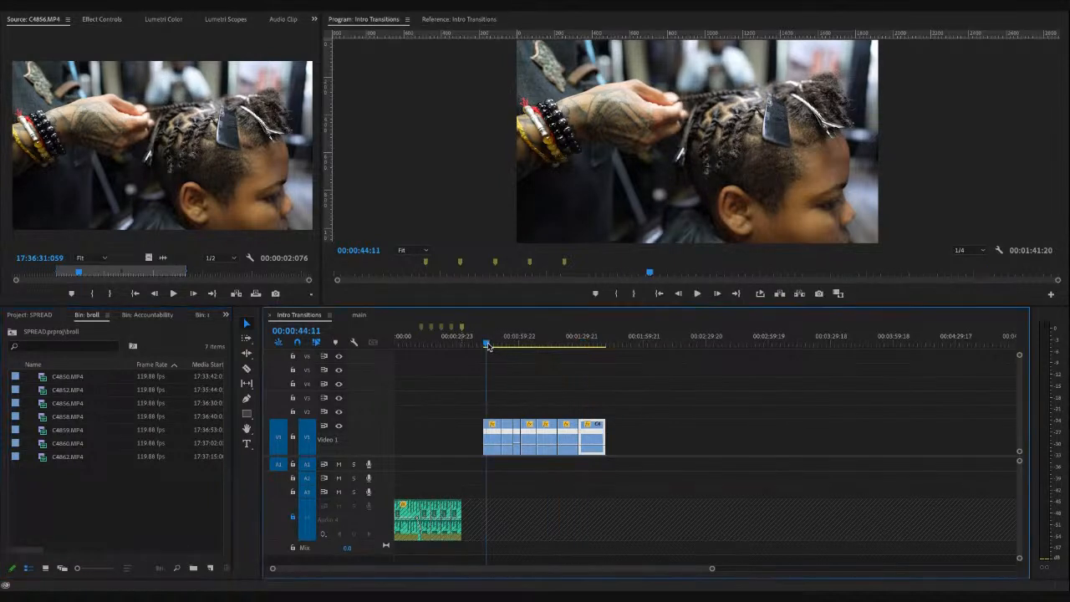
{"action": "key", "text": "shift+4"}
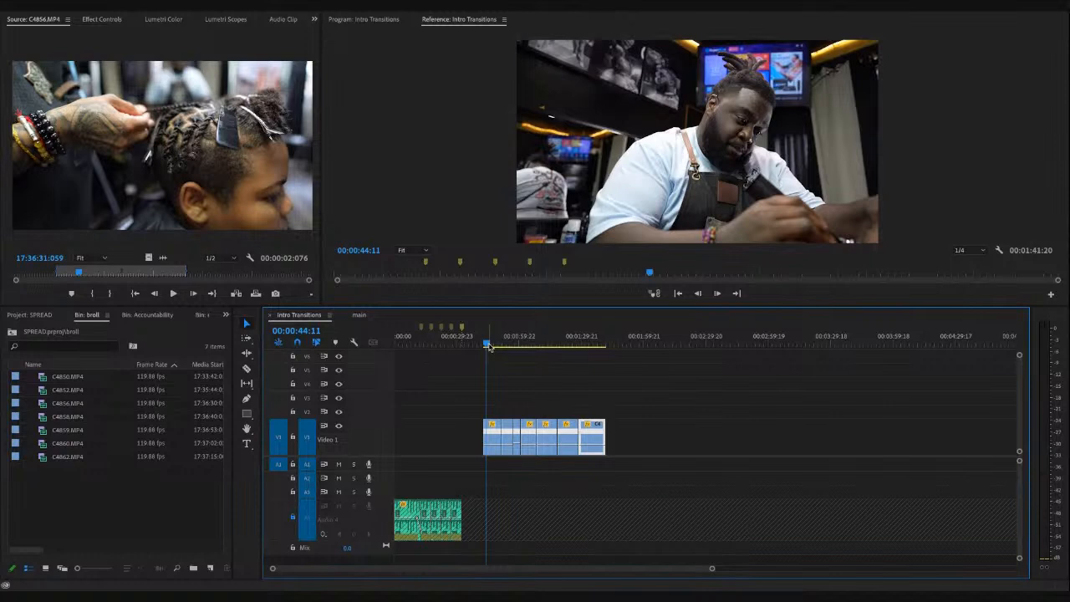
{"action": "left_click", "coordinate": [488, 346]}
{"action": "key", "text": "space"}
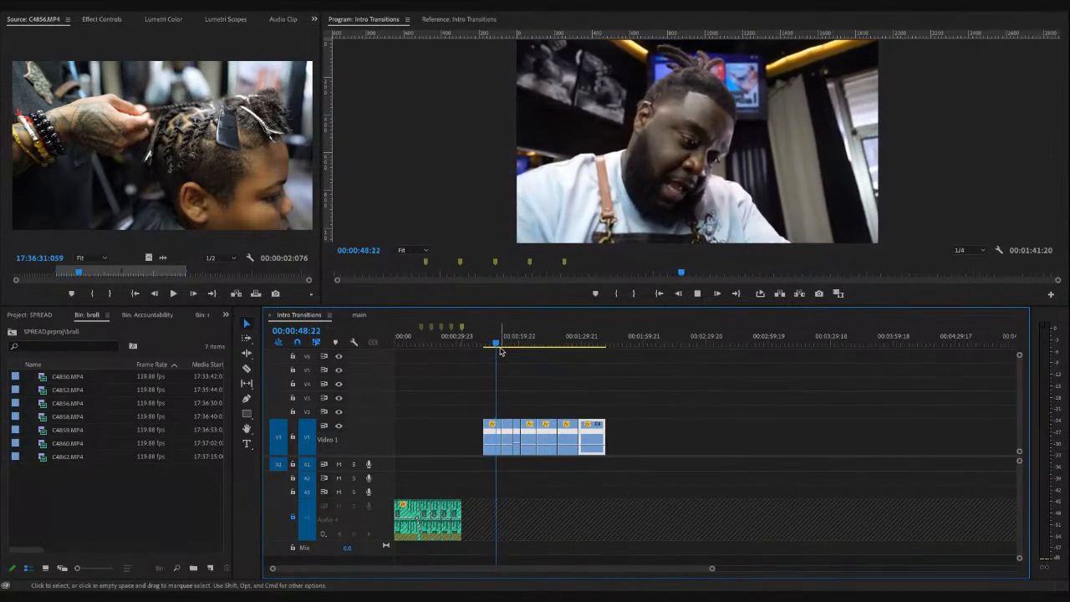
- Play the first clip of the b-roll sequence on V1 and trim its start to about 00:00:47
{"action": "key", "text": "space"}
{"action": "left_click", "coordinate": [491, 343]}
{"action": "key", "text": "="}
{"action": "key", "text": "="}
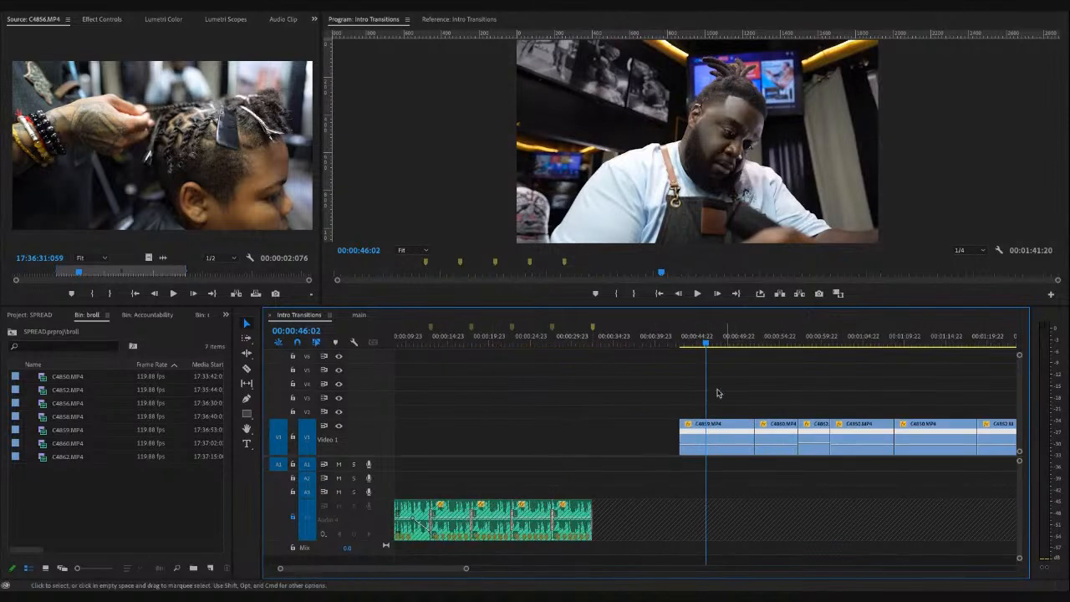
{"action": "key", "text": "space"}
{"action": "mouse_move", "coordinate": [752, 438]}
{"action": "left_mouse_down"}
{"action": "mouse_move", "coordinate": [708, 441]}
{"action": "mouse_move", "coordinate": [740, 443]}
{"action": "left_mouse_up"}
{"action": "key", "text": "minus"}
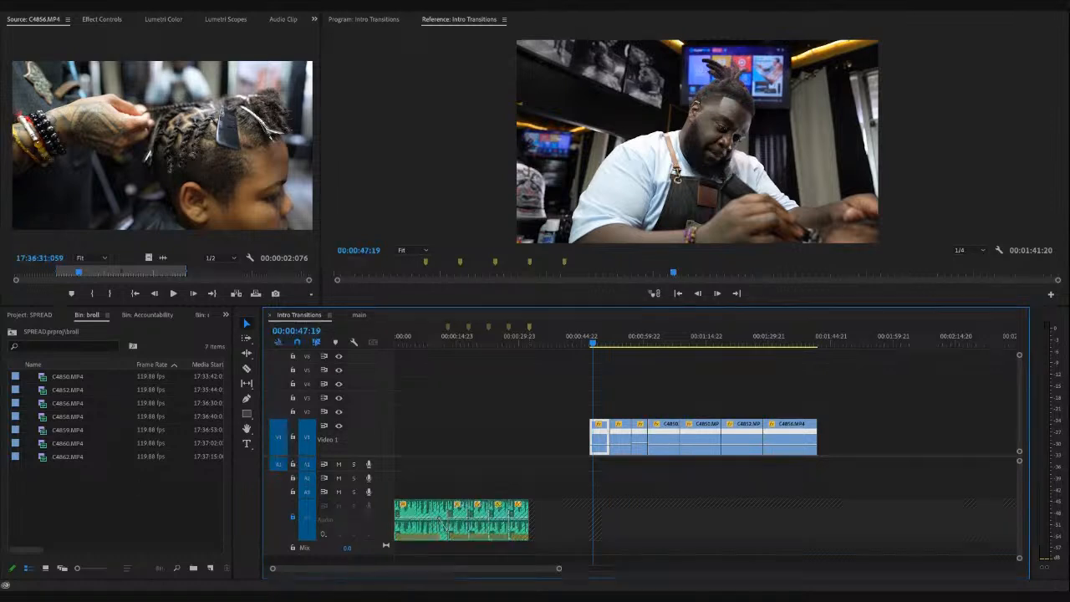
- Return to the top level of the SPREAD project and create a new bin named broll
{"action": "left_click", "coordinate": [97, 475]}
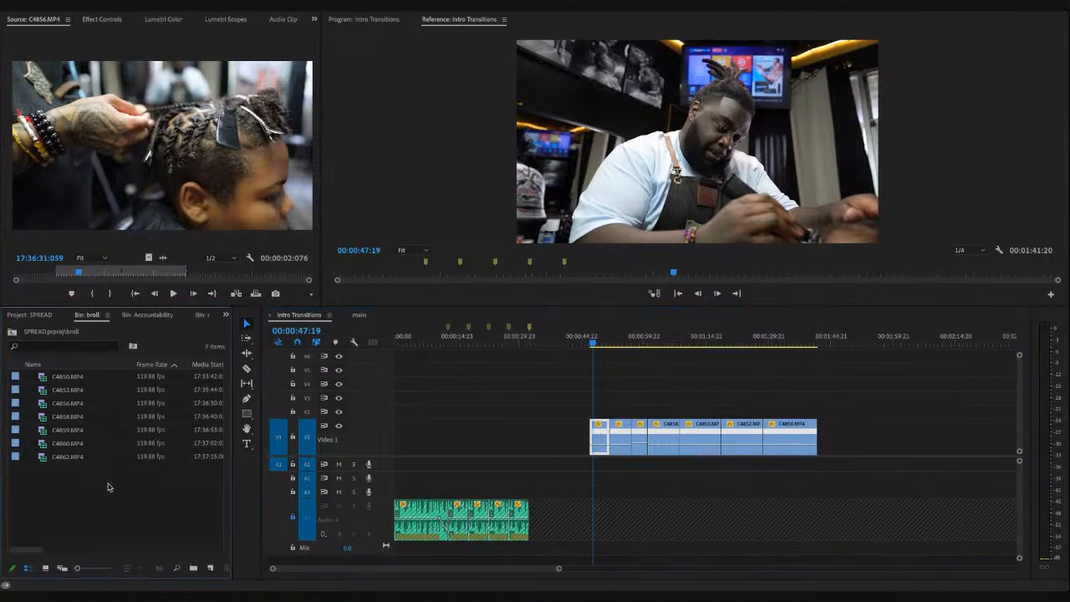
{"action": "left_click", "coordinate": [12, 331]}
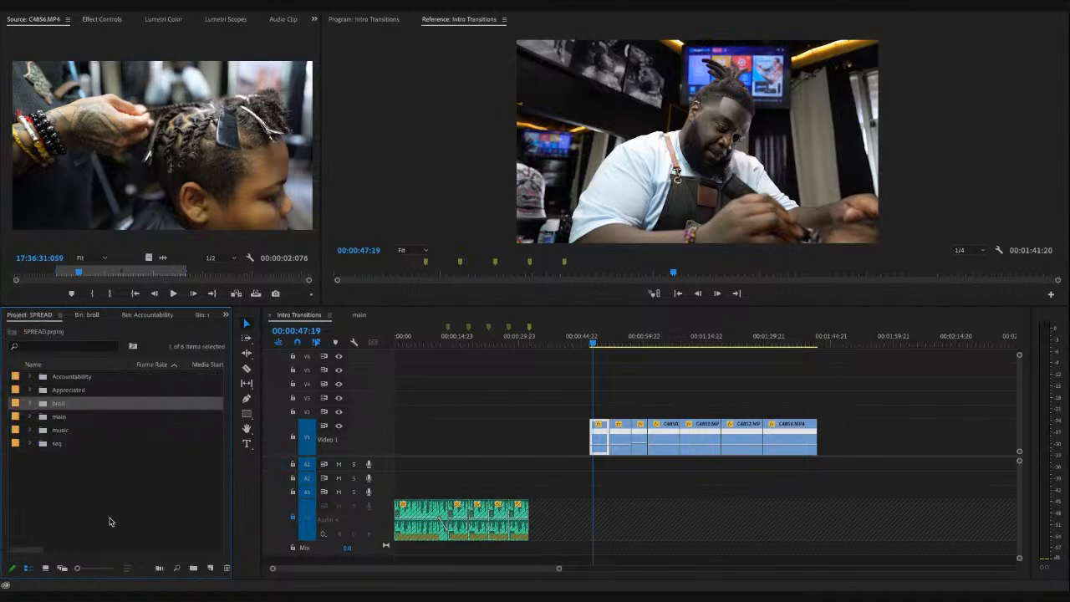
{"action": "left_click", "coordinate": [73, 407]}
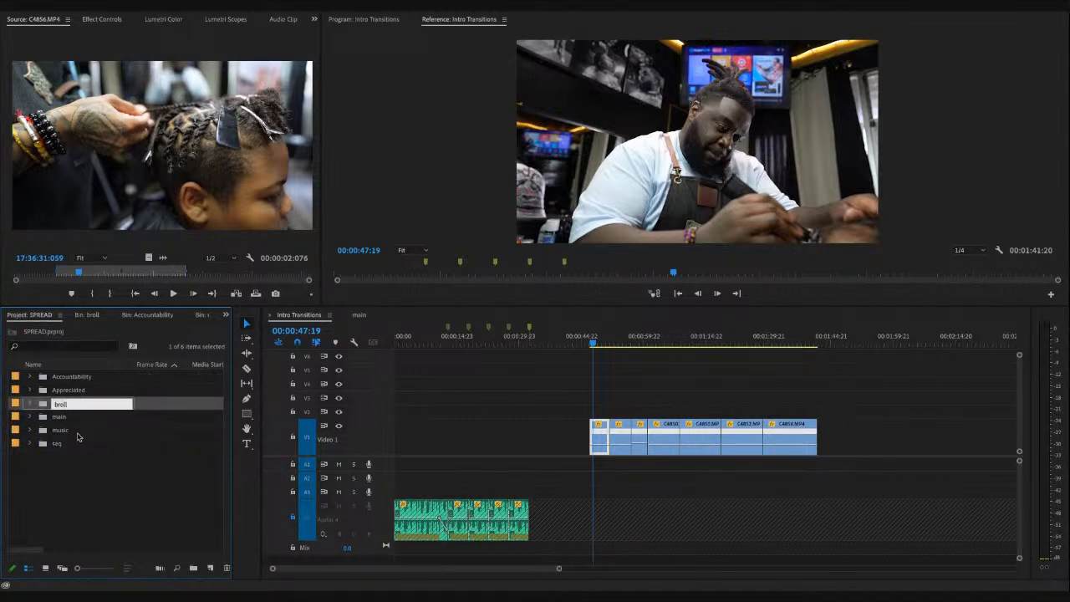
{"action": "left_click", "coordinate": [81, 466]}
{"action": "key", "text": "ctrl+b"}
{"action": "type", "text": "broll"}
{"action": "left_click", "coordinate": [73, 465]}
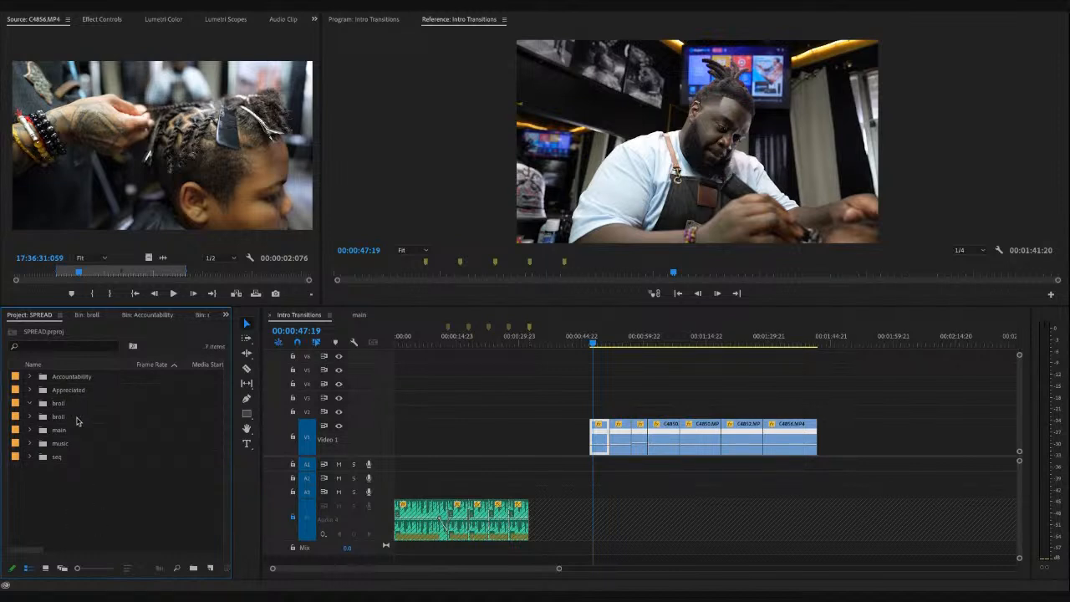
- Rename the newly created broll bin as broll 2
{"action": "left_click", "coordinate": [73, 411]}
{"action": "left_click", "coordinate": [74, 409]}
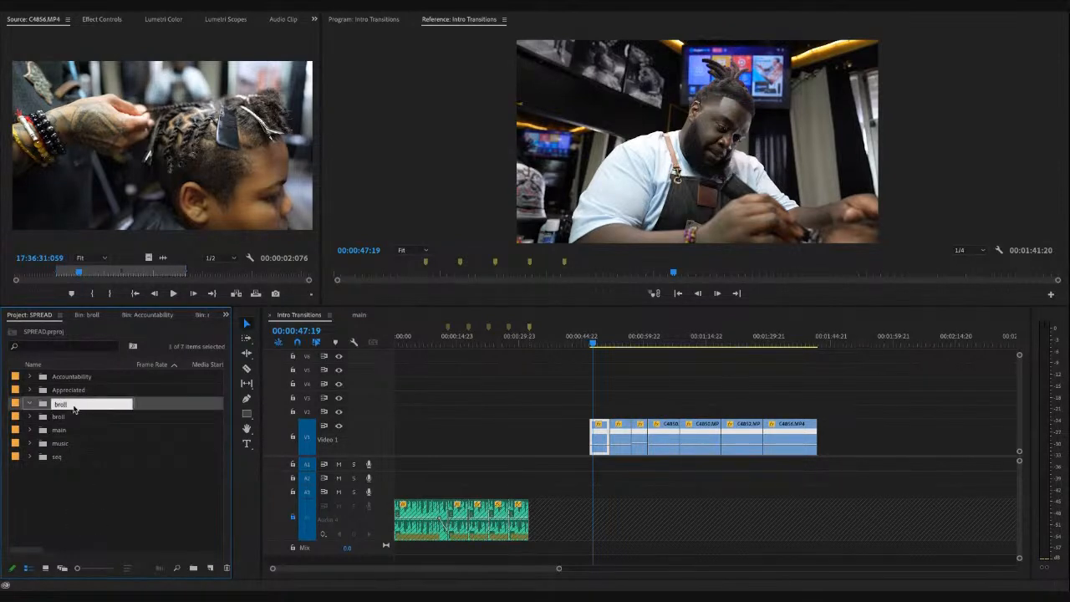
{"action": "type", "text": "2"}
{"action": "key", "text": "Return"}
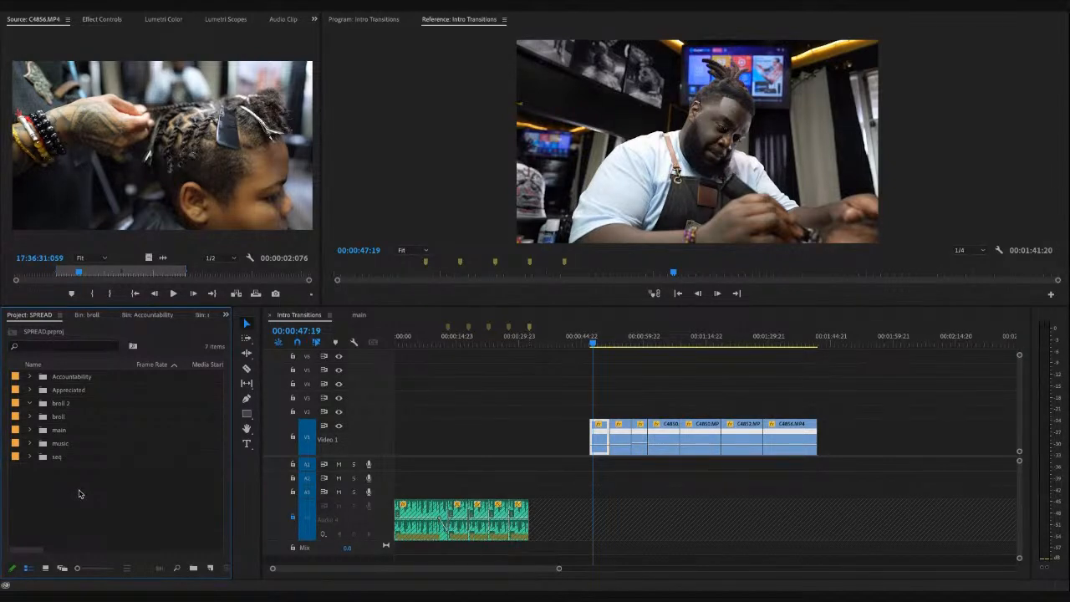
- Open the broll 2 bin and import C1889.MP4, C1891.MP4, C1897.MP4 and C1900.MP4 into it
{"action": "double_click", "coordinate": [84, 405]}
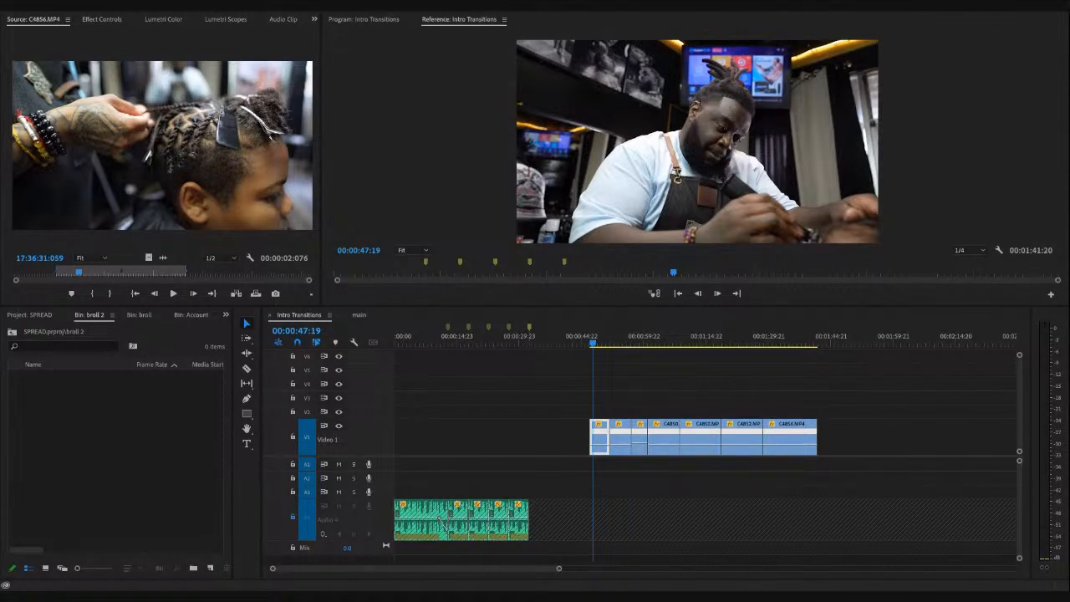
{"action": "left_click", "coordinate": [97, 430]}
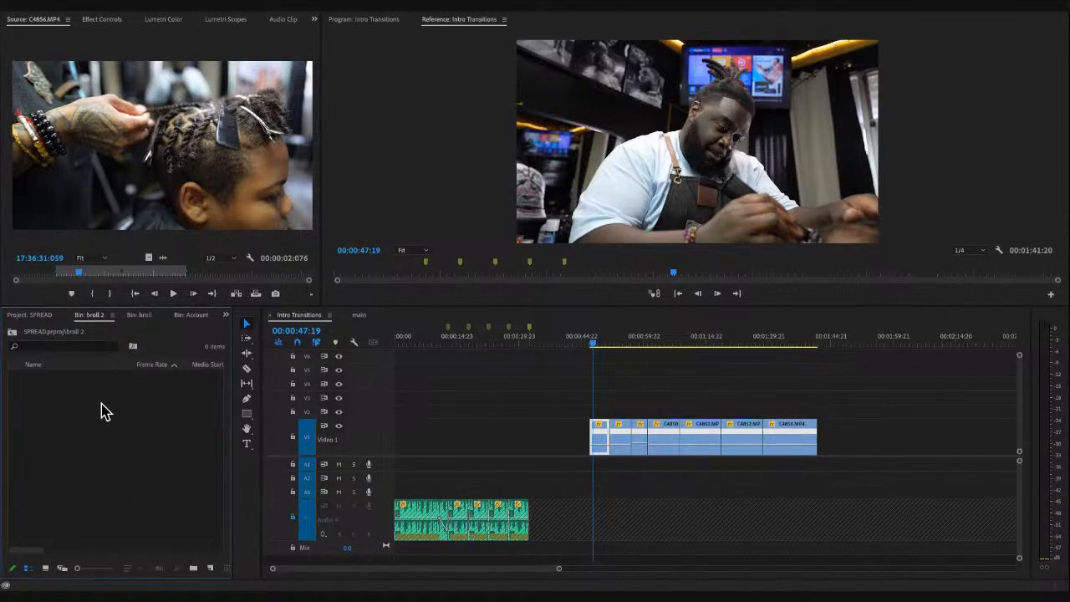
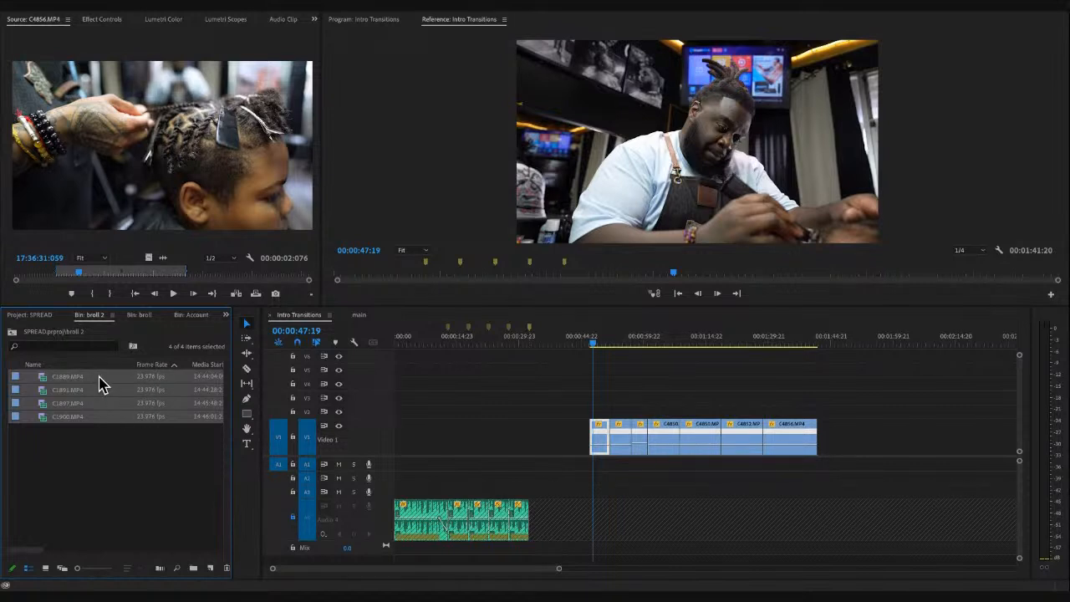
{"action": "left_click_drag", "start_coordinate": [100, 383], "coordinate": [72, 437]}
{"action": "left_click_drag", "start_coordinate": [99, 379], "coordinate": [101, 381]}
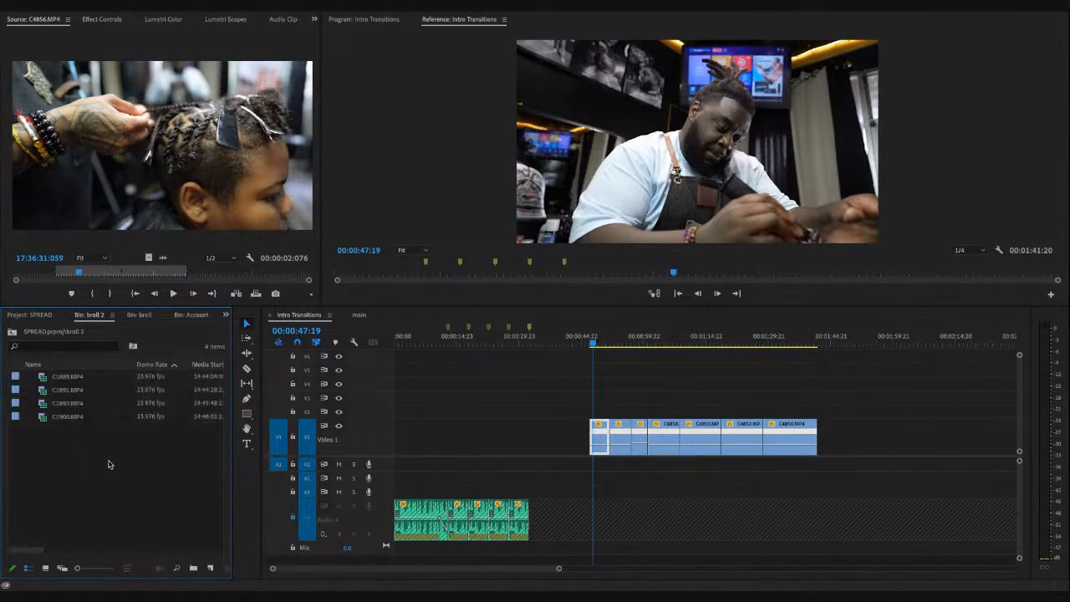
- Mark C1889.MP4 from 14:44:07:15 to 14:44:12:07 and place only its video on V1 directly after C4856.MP4
{"action": "double_click", "coordinate": [107, 376]}
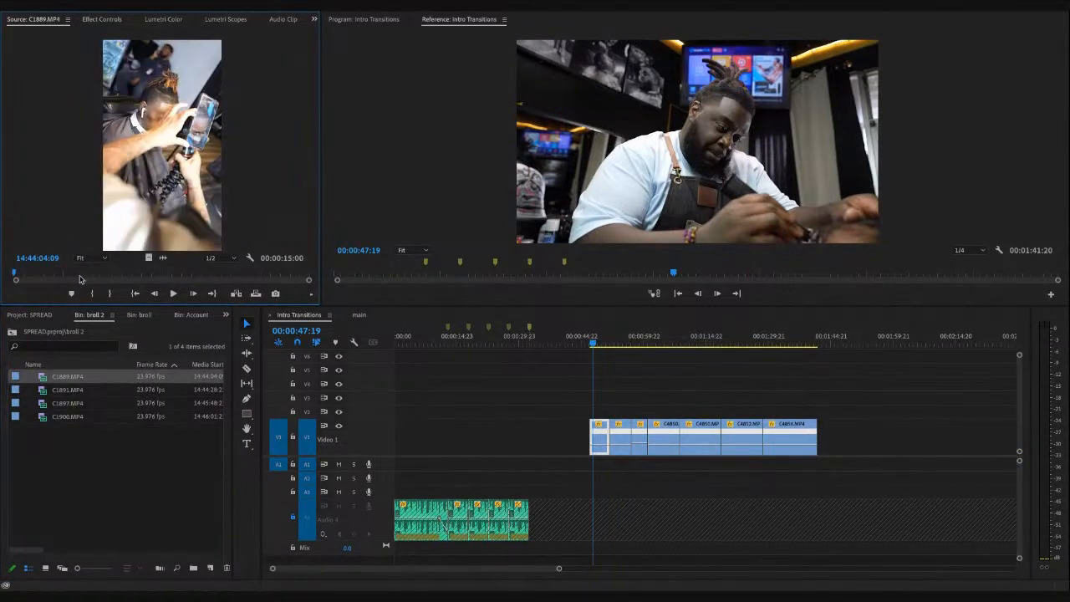
{"action": "key", "text": "space"}
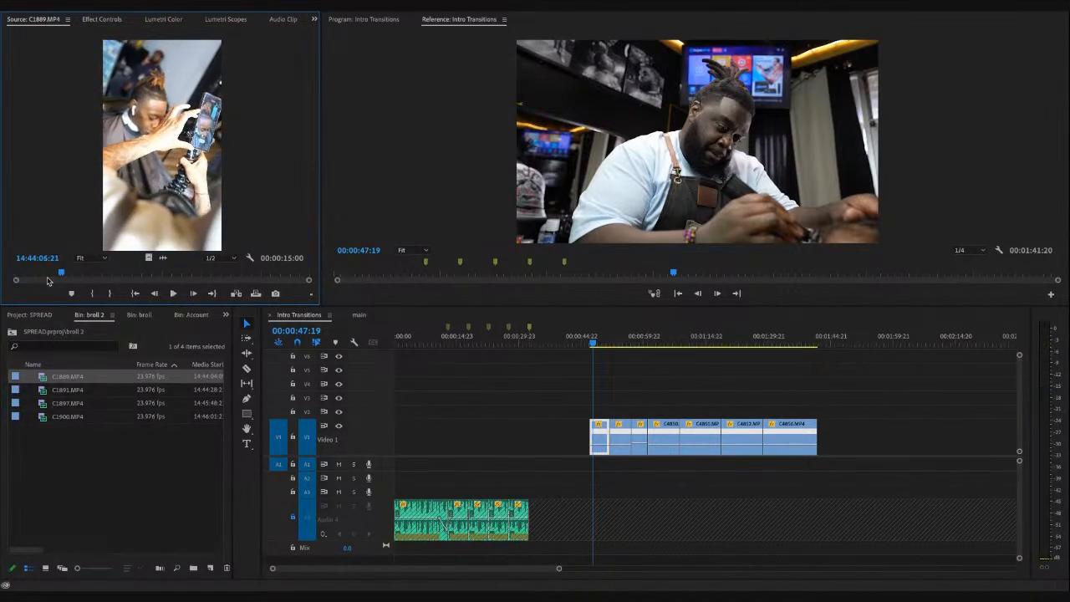
{"action": "left_click_drag", "start_coordinate": [62, 275], "coordinate": [36, 277]}
{"action": "left_click", "coordinate": [94, 295]}
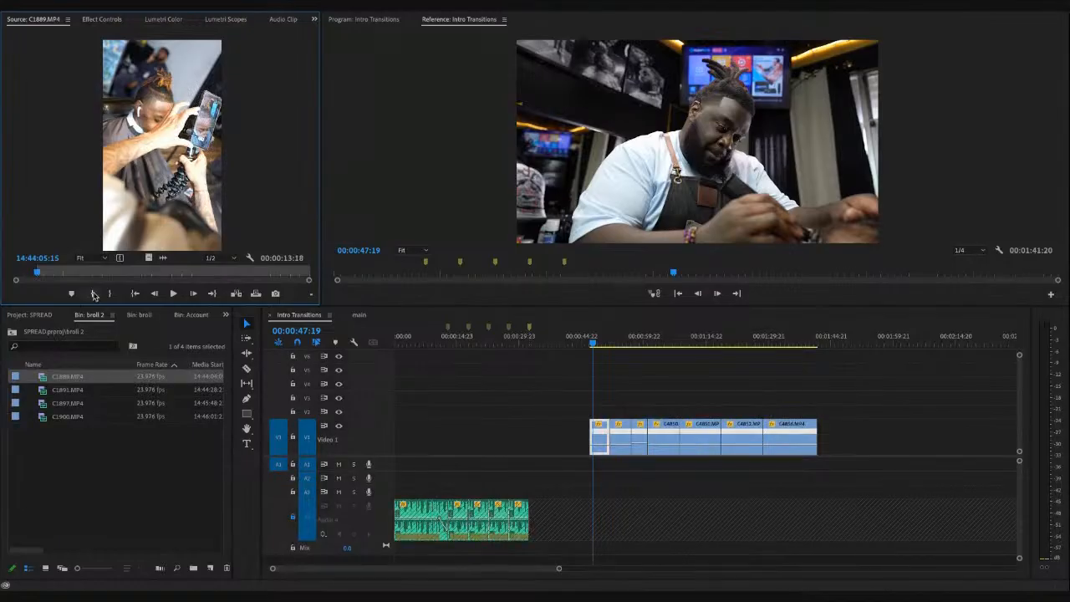
{"action": "left_click_drag", "start_coordinate": [36, 276], "coordinate": [78, 279]}
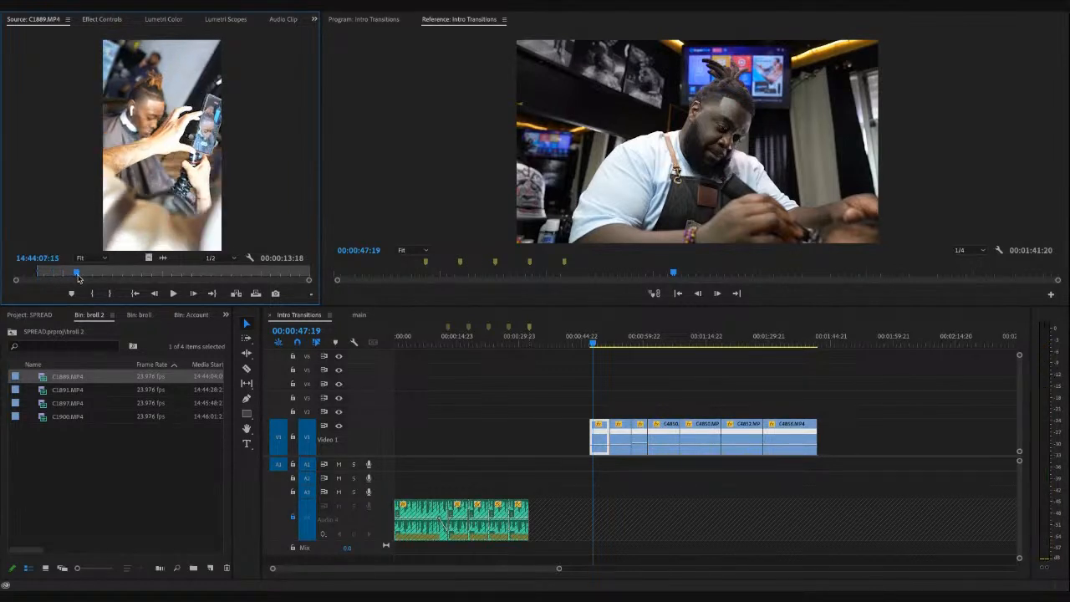
{"action": "left_click", "coordinate": [92, 294]}
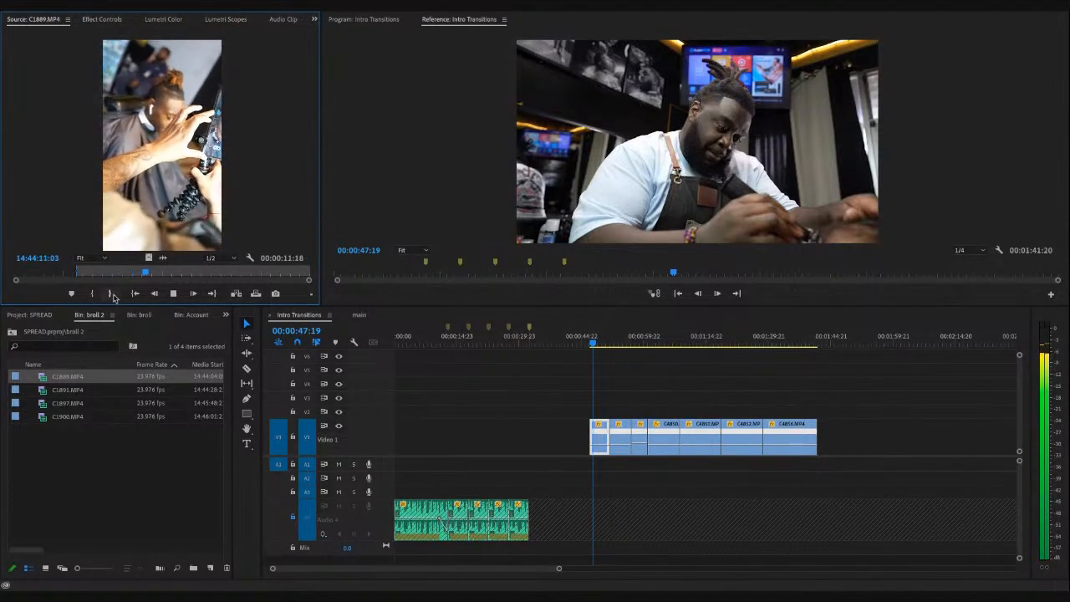
{"action": "left_click", "coordinate": [110, 293]}
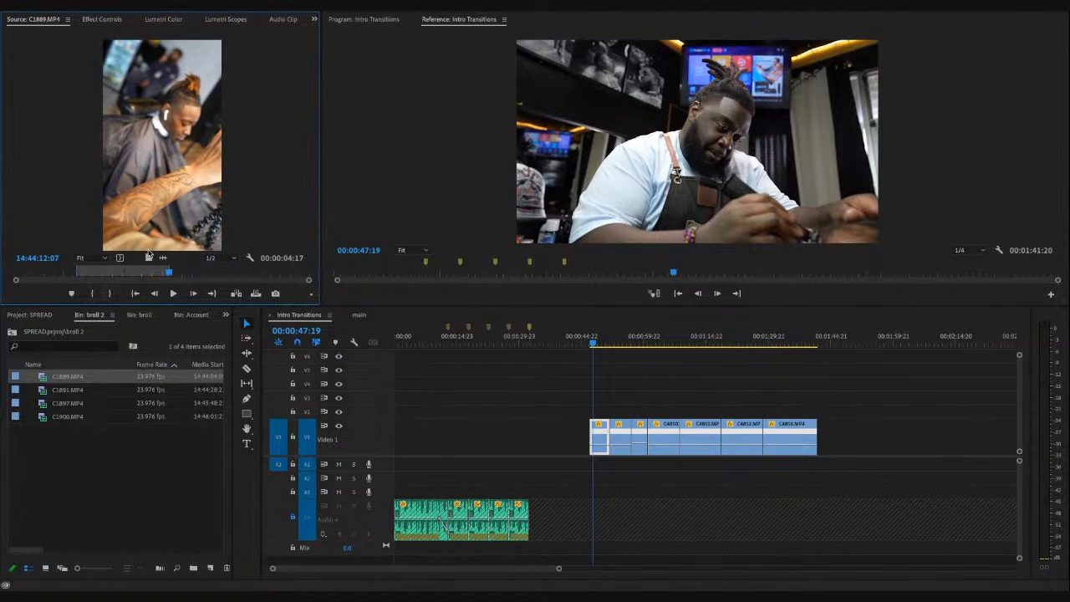
{"action": "left_click_drag", "start_coordinate": [149, 259], "coordinate": [832, 453]}
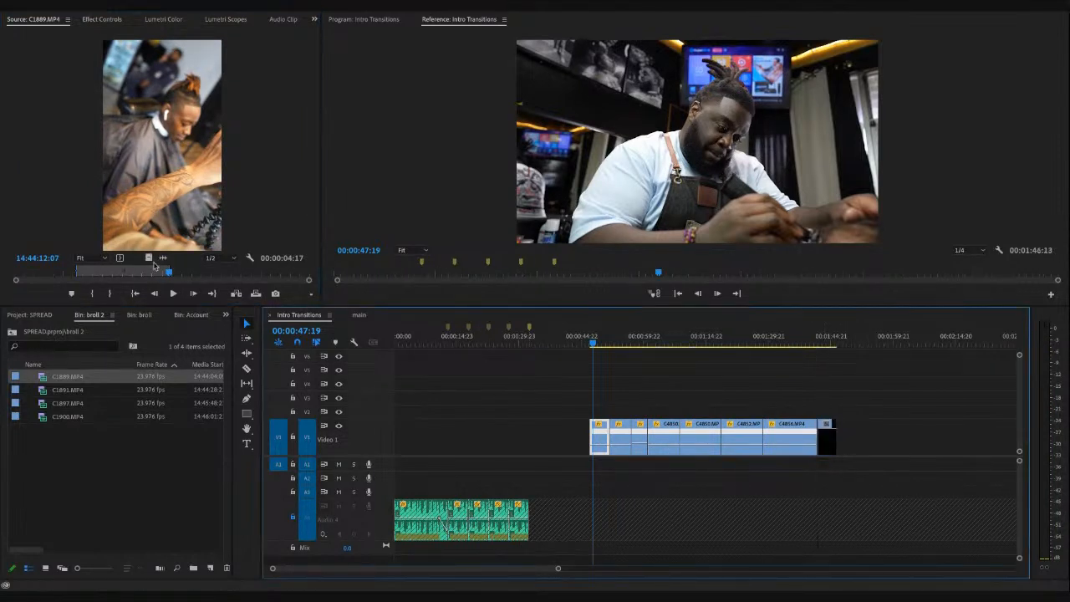
{"action": "left_click_drag", "start_coordinate": [190, 281], "coordinate": [247, 280]}
- Mark C1891.MP4 from 14:44:31:23 to 14:44:41:10 and place only its video on V1 directly before the first clip
{"action": "double_click", "coordinate": [92, 391]}
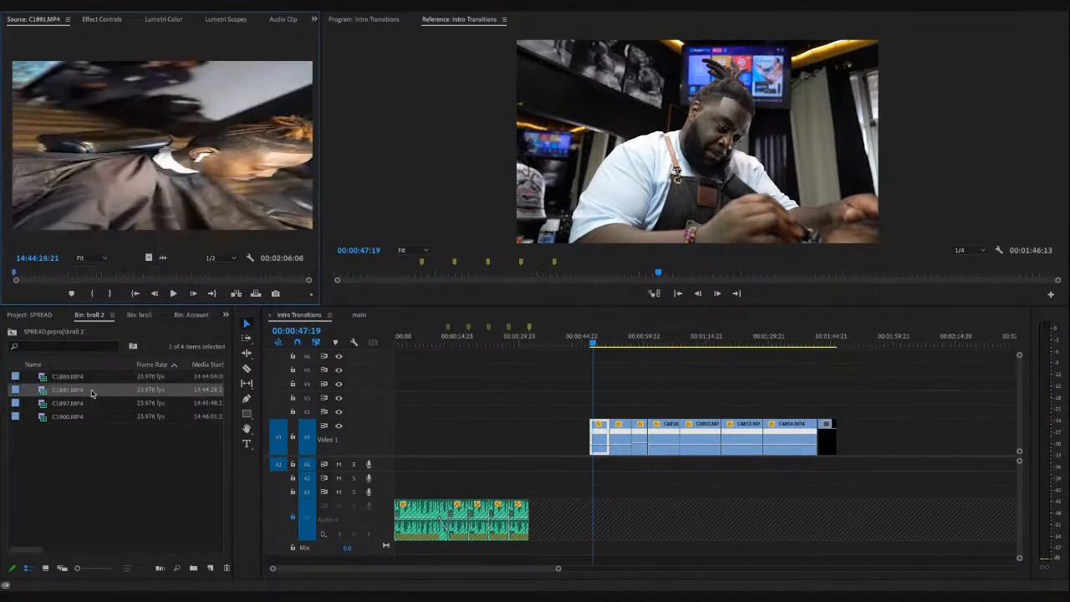
{"action": "mouse_move", "coordinate": [24, 285]}
{"action": "left_mouse_down"}
{"action": "mouse_move", "coordinate": [35, 274]}
{"action": "mouse_move", "coordinate": [24, 273]}
{"action": "left_mouse_up"}
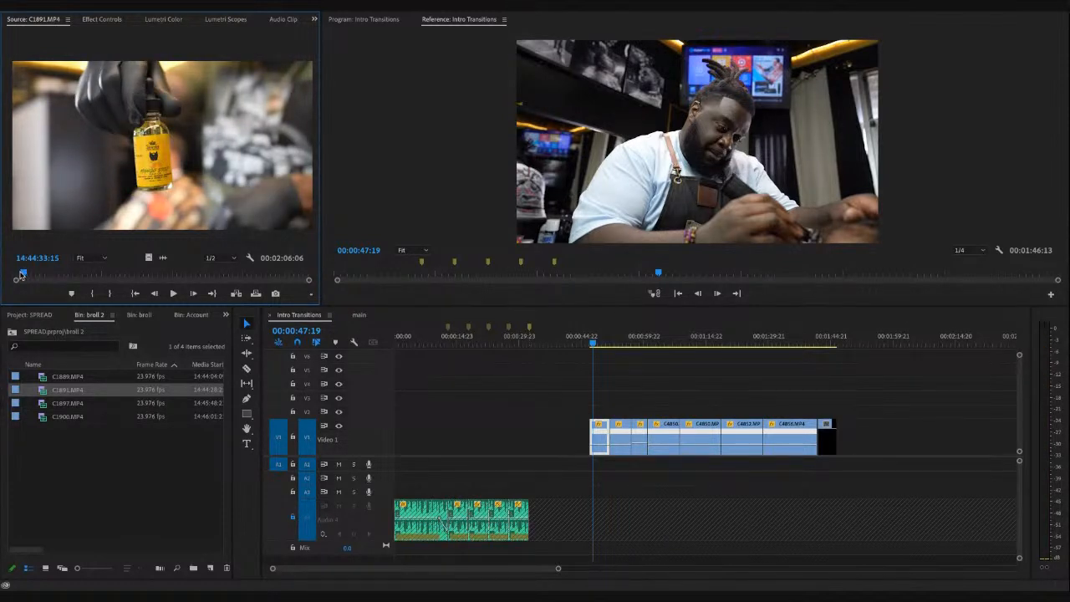
{"action": "left_click_drag", "start_coordinate": [21, 276], "coordinate": [18, 277]}
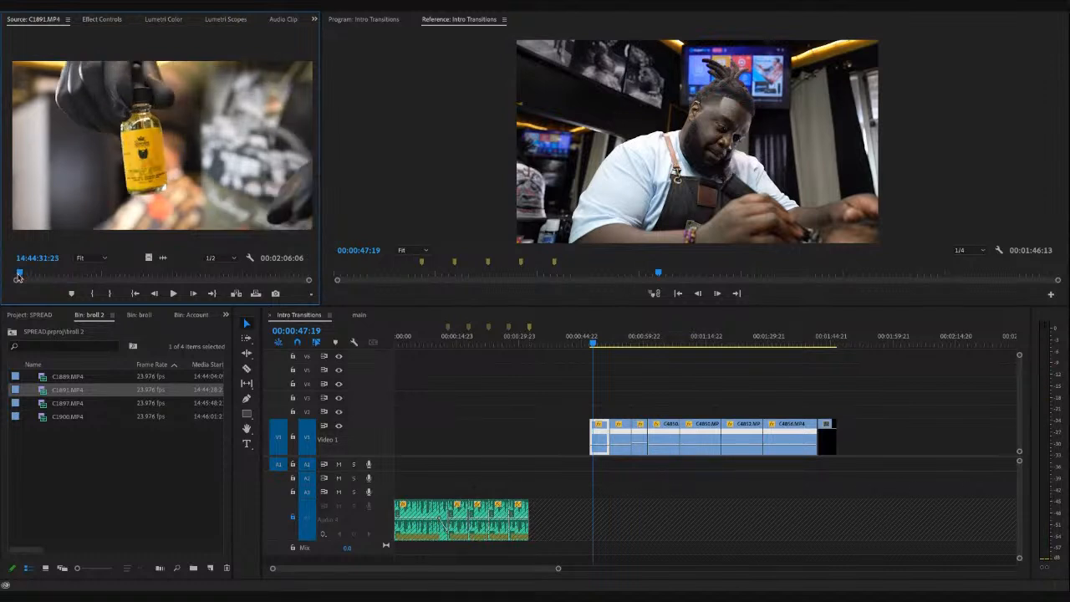
{"action": "left_click", "coordinate": [92, 293]}
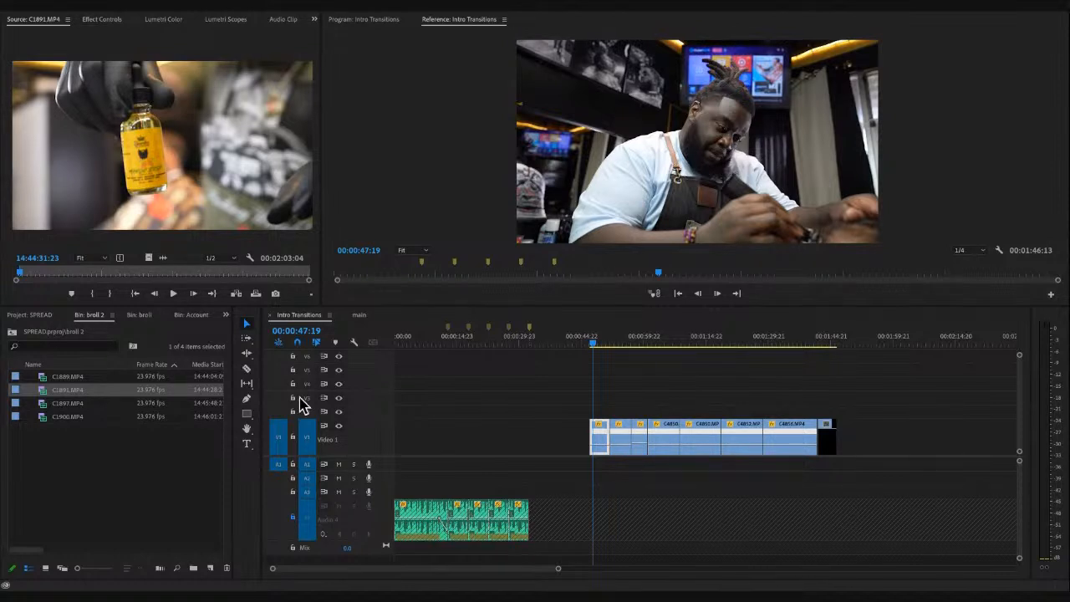
{"action": "left_click", "coordinate": [23, 275]}
{"action": "left_click_drag", "start_coordinate": [21, 270], "coordinate": [41, 271]}
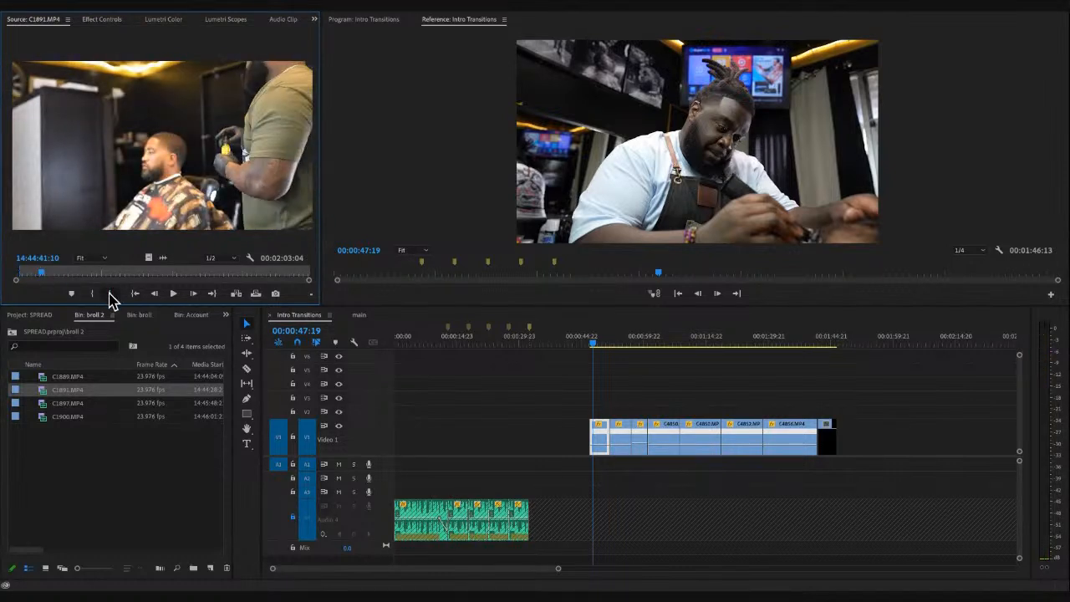
{"action": "left_click", "coordinate": [105, 294]}
{"action": "left_click_drag", "start_coordinate": [148, 258], "coordinate": [552, 432]}
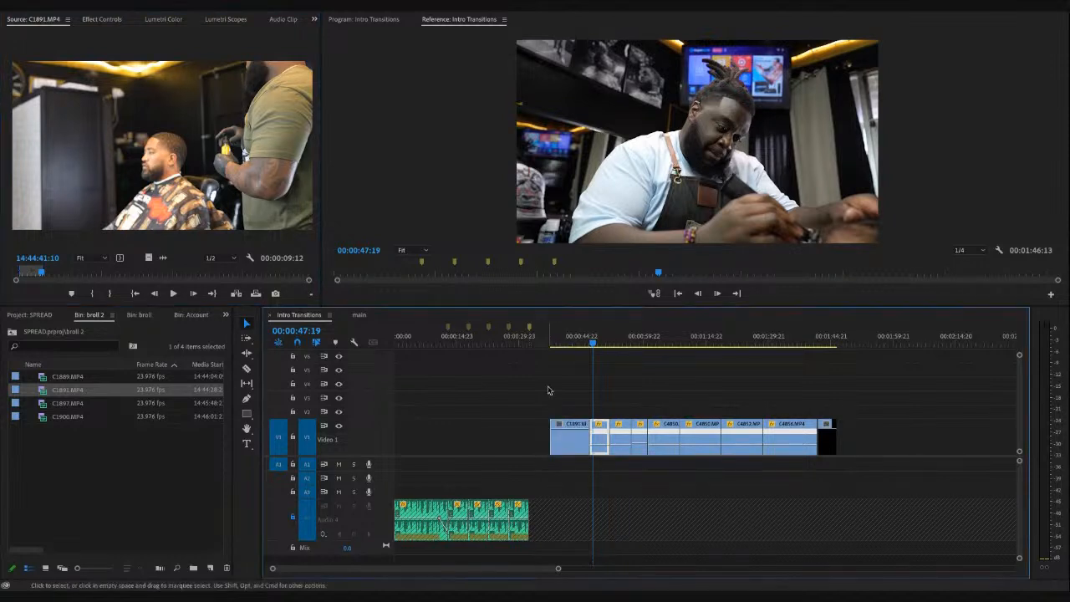
- Shift all V1 clips about 18 seconds later and place the C1891.MP4 section from 14:45:30:17 to 14:45:36:08 directly in front of them
{"action": "left_click_drag", "start_coordinate": [792, 439], "coordinate": [864, 439]}
{"action": "left_click_drag", "start_coordinate": [74, 274], "coordinate": [125, 276]}
{"action": "left_click", "coordinate": [157, 274]}
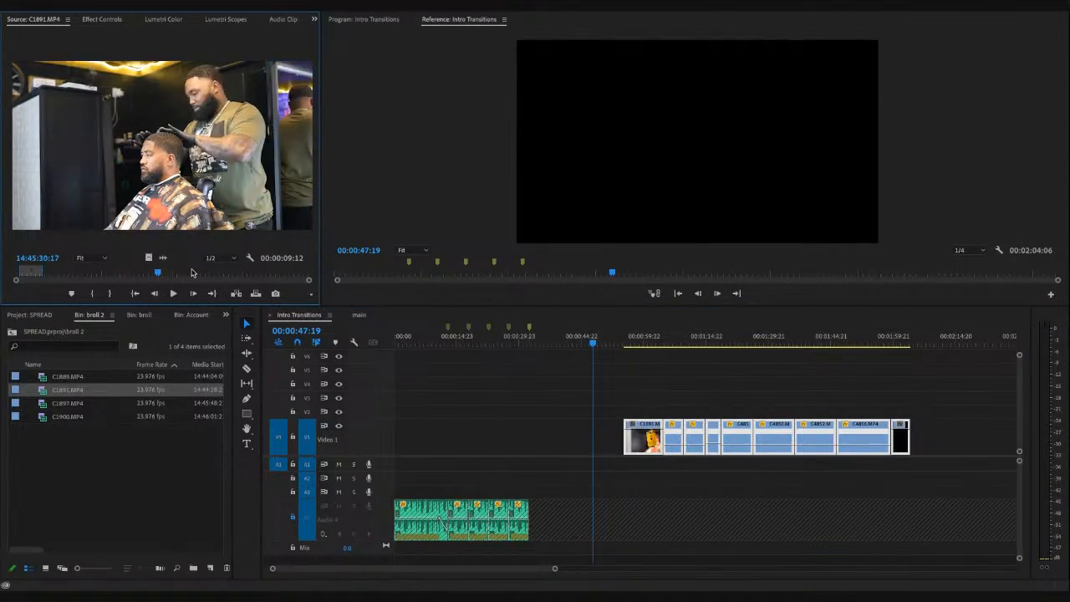
{"action": "left_click", "coordinate": [92, 293]}
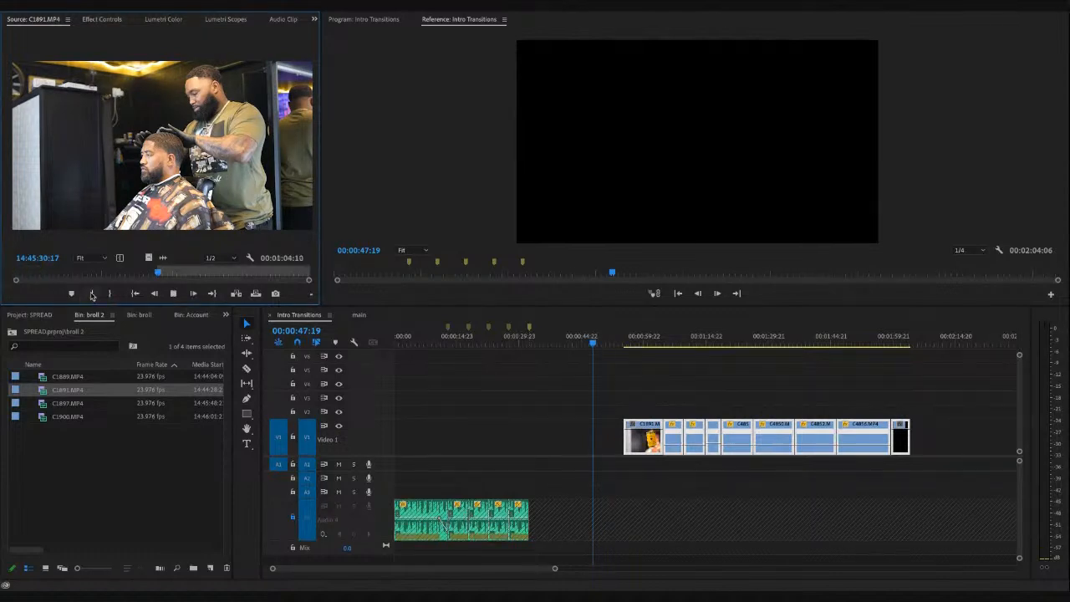
{"action": "key", "text": "space"}
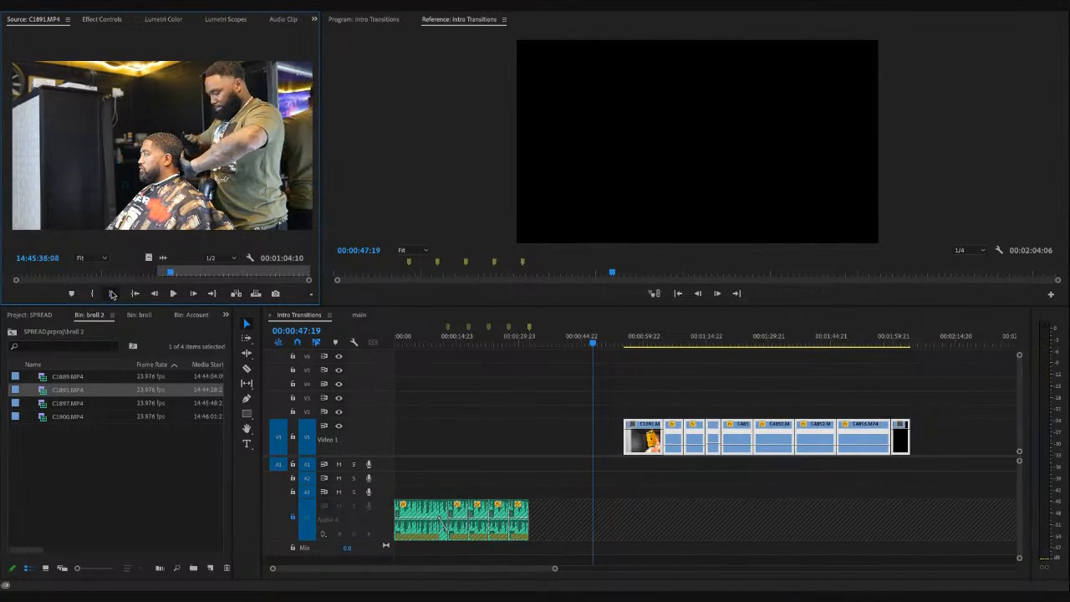
{"action": "left_click", "coordinate": [110, 293]}
{"action": "left_click_drag", "start_coordinate": [147, 257], "coordinate": [603, 437]}
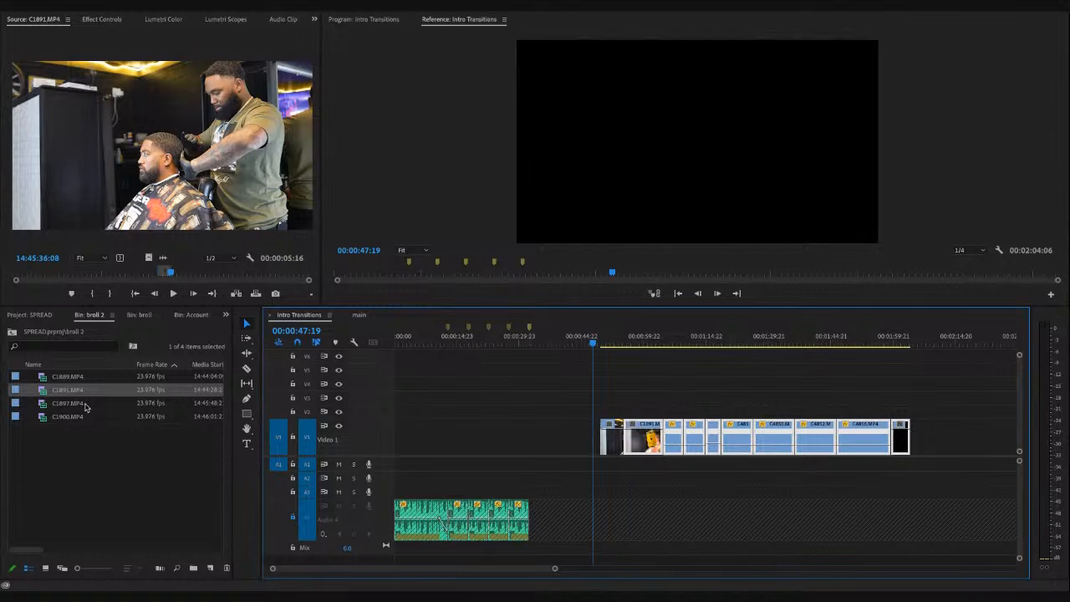
- Mark a 00:00:03:07 section of C1897.MP4 starting at 14:45:49:04 and place only its video at the front of the V1 sequence
{"action": "double_click", "coordinate": [85, 404]}
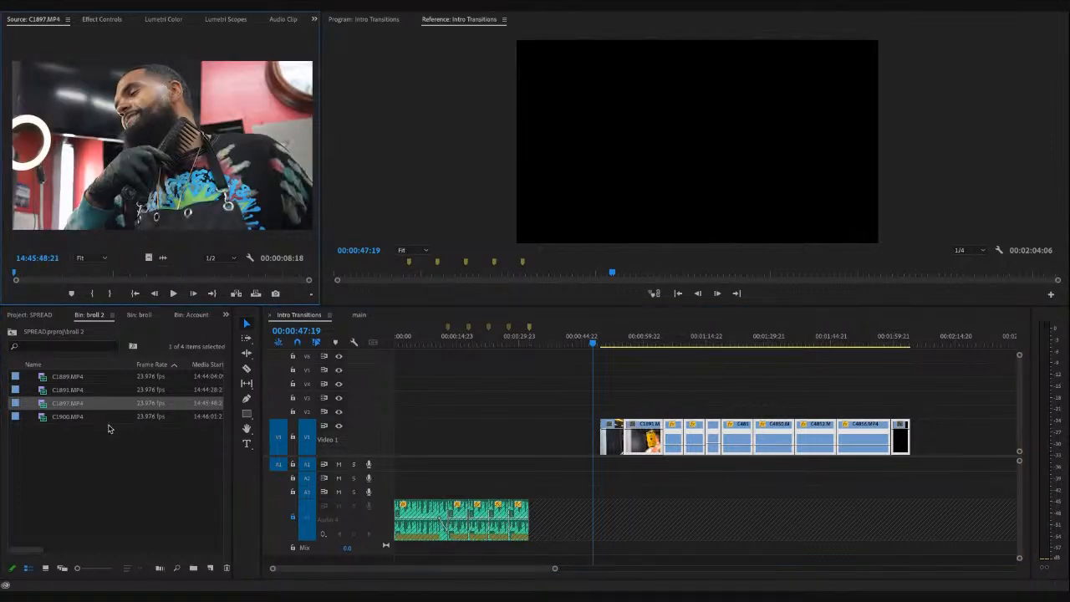
{"action": "left_click", "coordinate": [30, 275]}
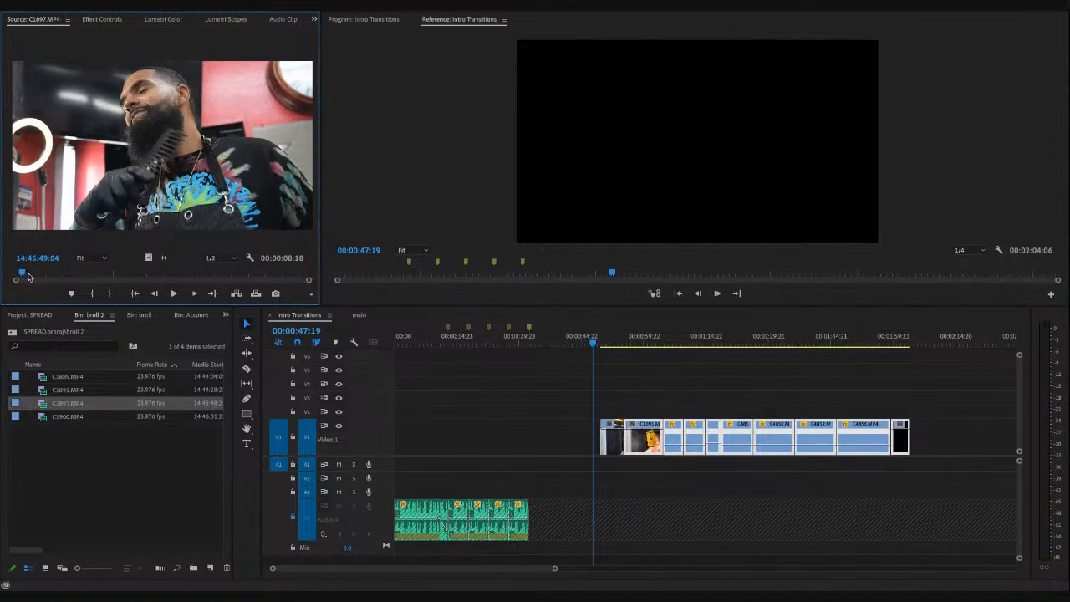
{"action": "left_click", "coordinate": [92, 295]}
{"action": "key", "text": "space"}
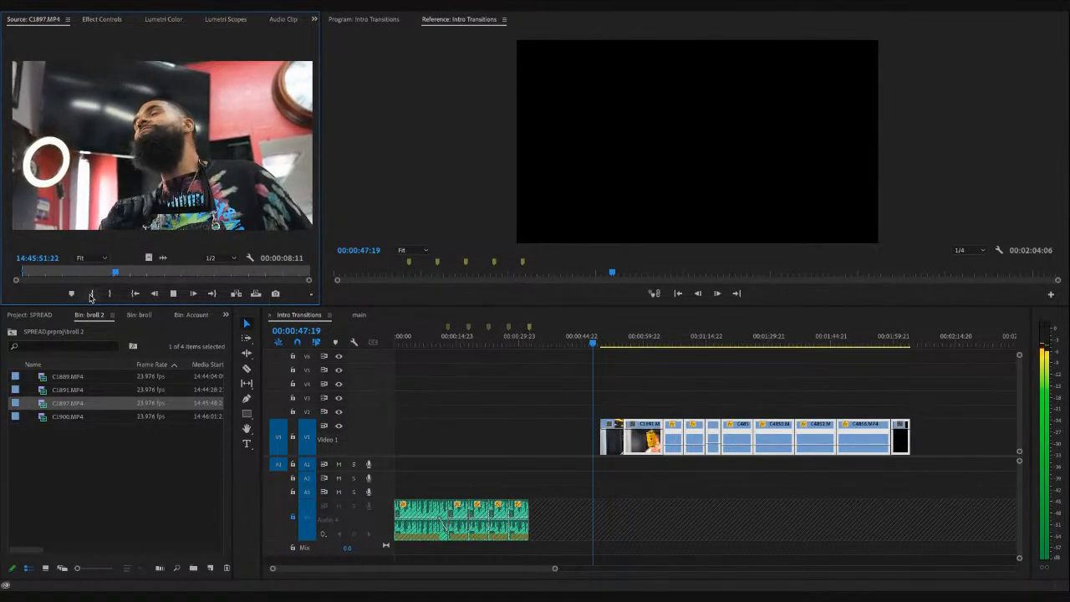
{"action": "key", "text": "space"}
{"action": "left_click", "coordinate": [109, 294]}
{"action": "left_click_drag", "start_coordinate": [146, 258], "coordinate": [590, 444]}
{"action": "left_click_drag", "start_coordinate": [188, 273], "coordinate": [202, 272]}
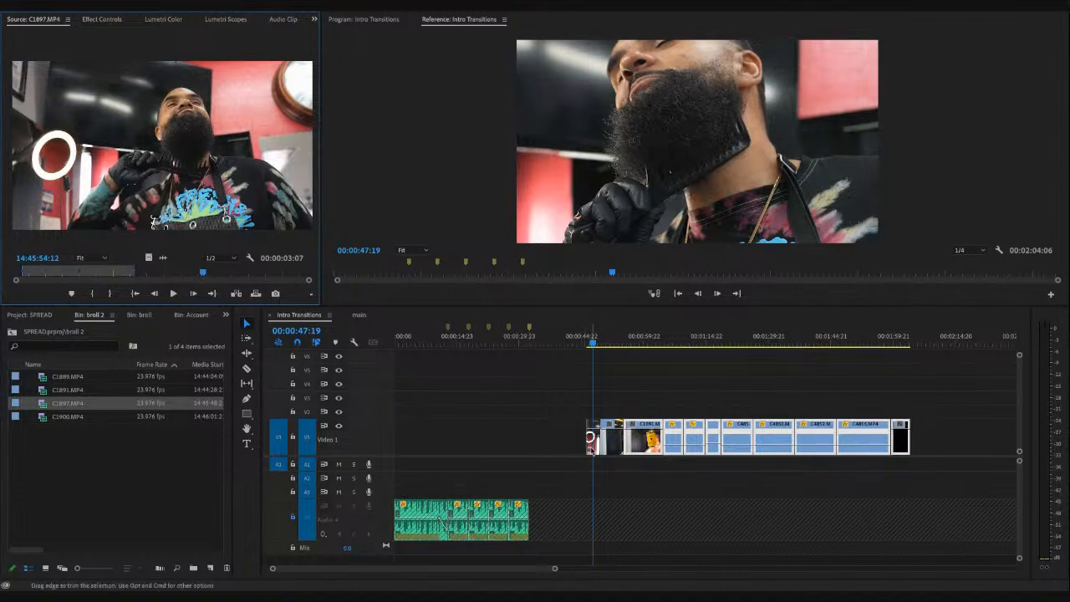
- Set the scale of the C1897.MP4 clip at the start of the V1 sequence to 50
{"action": "left_click", "coordinate": [592, 439]}
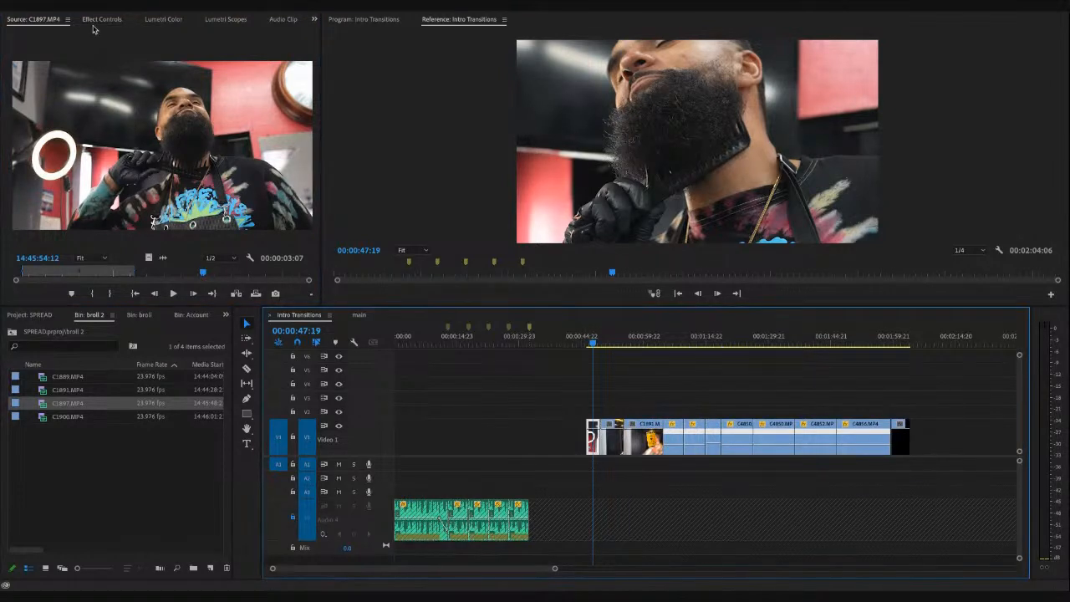
{"action": "left_click", "coordinate": [101, 18]}
{"action": "left_click", "coordinate": [126, 88]}
{"action": "type", "text": "50"}
{"action": "key", "text": "Return"}
- Set the scale of both C1891.MP4 clips on V1 to 50
{"action": "left_click", "coordinate": [610, 338]}
{"action": "left_click", "coordinate": [127, 89]}
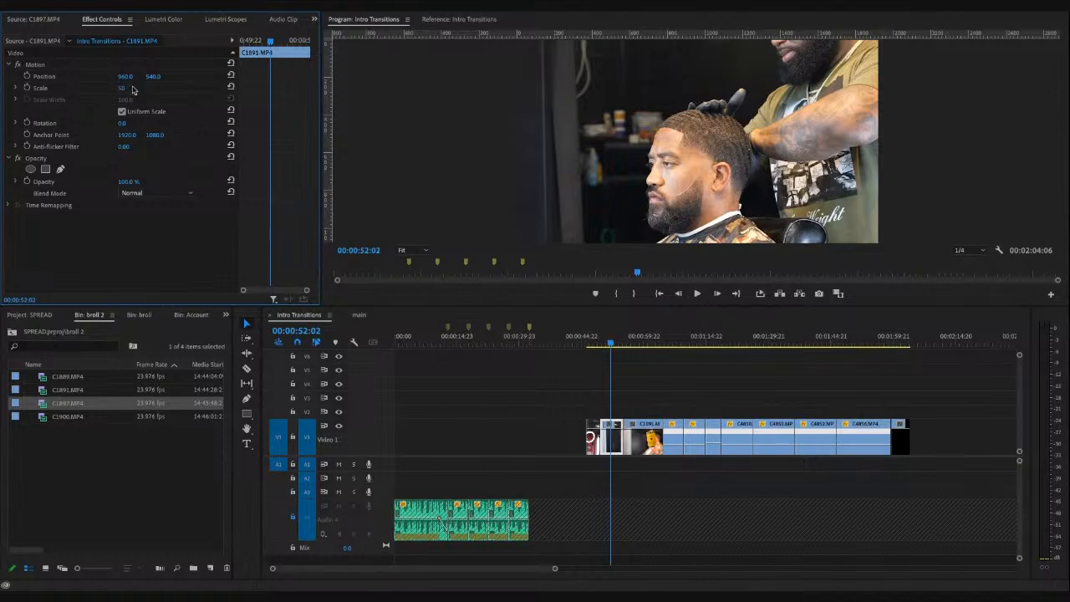
{"action": "type", "text": "100"}
{"action": "key", "text": "Return"}
{"action": "left_click", "coordinate": [642, 343]}
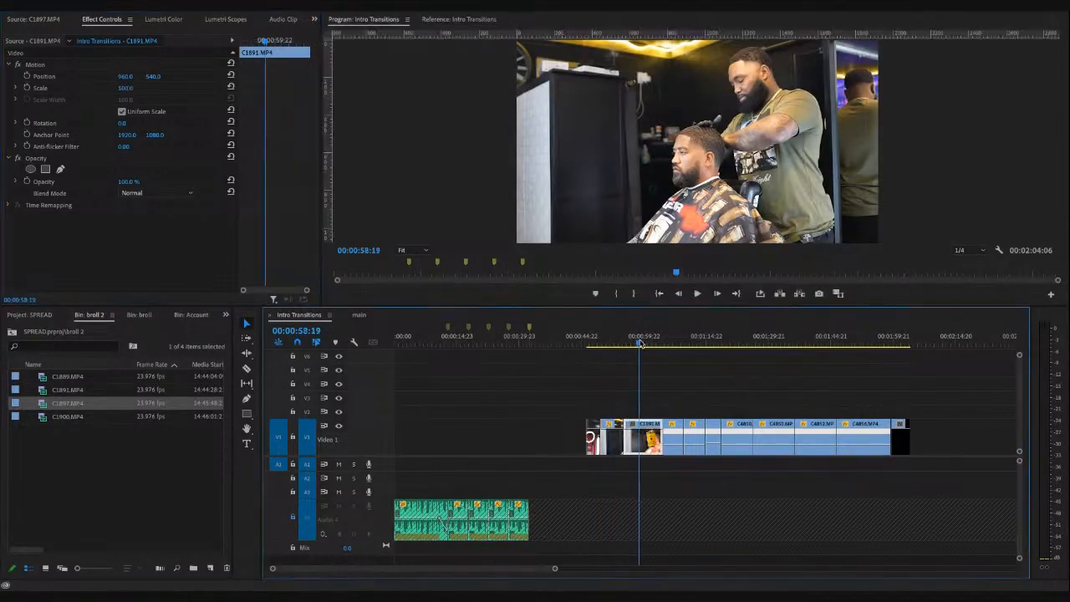
{"action": "left_click", "coordinate": [130, 89]}
{"action": "type", "text": "50"}
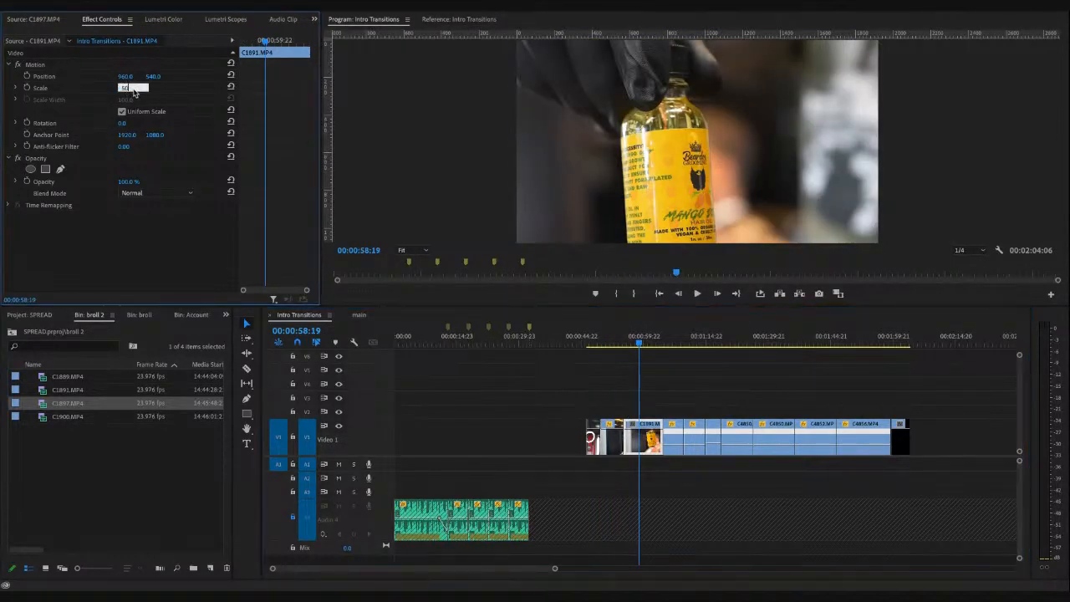
{"action": "key", "text": "Return"}
- Try reducing the scale of the C4859.MP4 clip on V1 to 69 and undo the change
{"action": "left_click", "coordinate": [670, 339]}
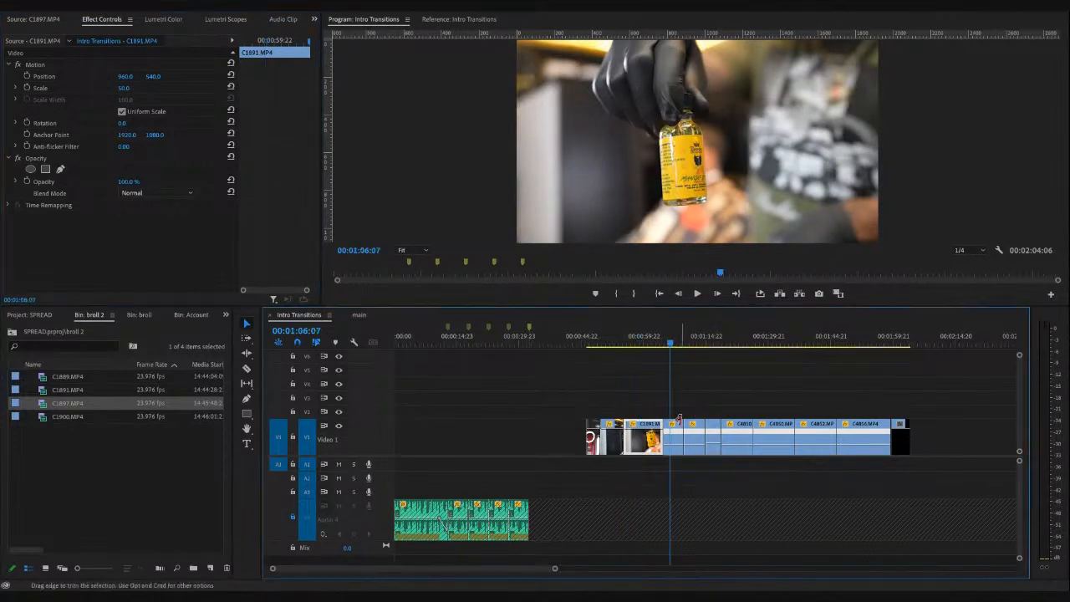
{"action": "left_click", "coordinate": [676, 441]}
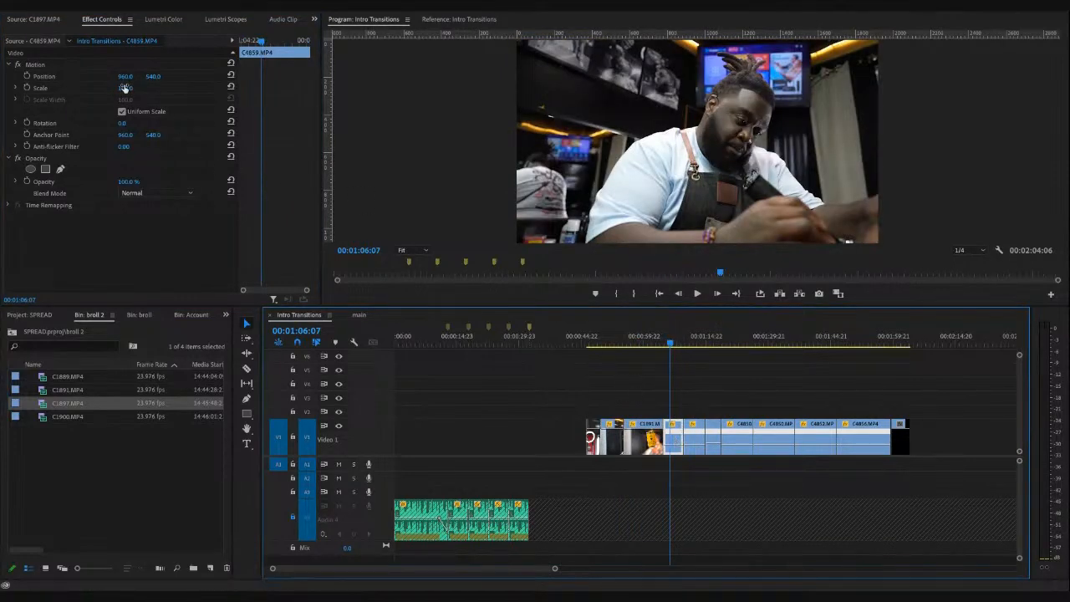
{"action": "left_click_drag", "start_coordinate": [124, 88], "coordinate": [137, 98]}
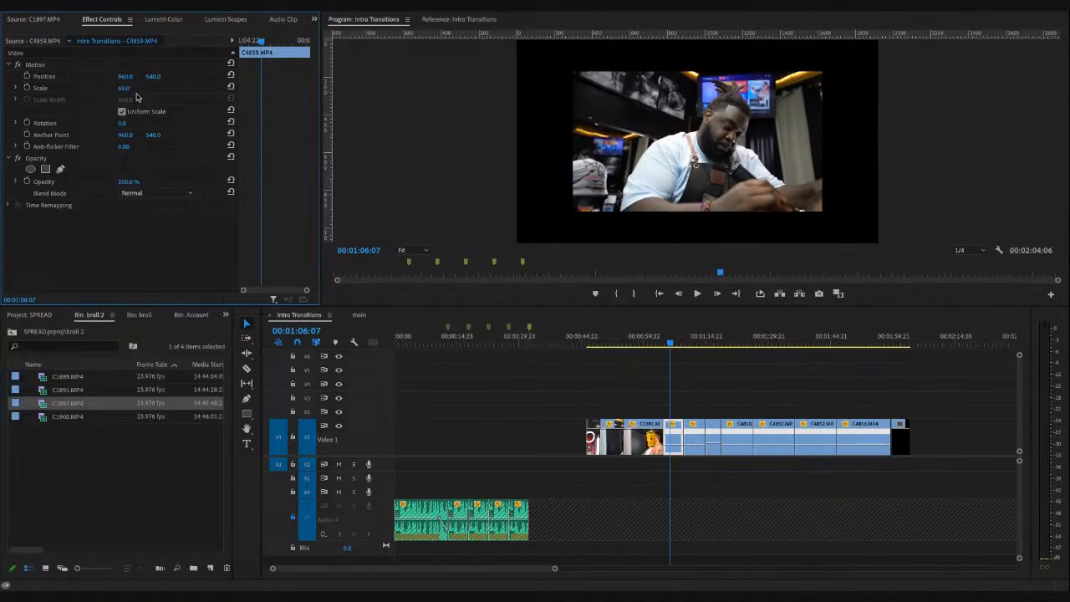
{"action": "key", "text": "ctrl+z"}
- Mark a 00:00:03:02 section of C1900.MP4 starting at 14:46:02:16 and place only its video at the front of the V1 clips
{"action": "left_click", "coordinate": [139, 447]}
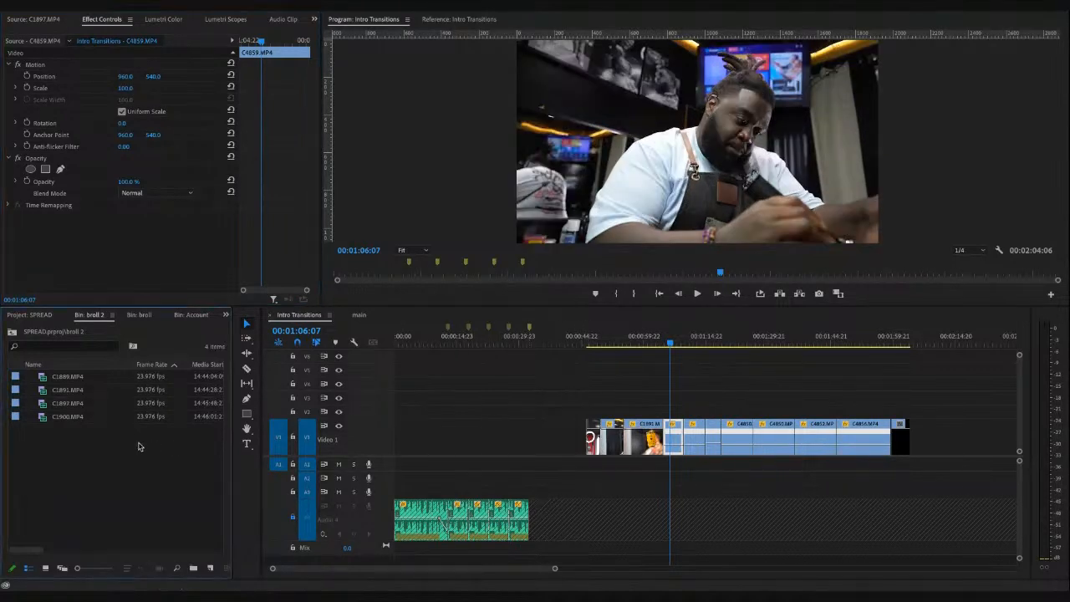
{"action": "left_click", "coordinate": [96, 418]}
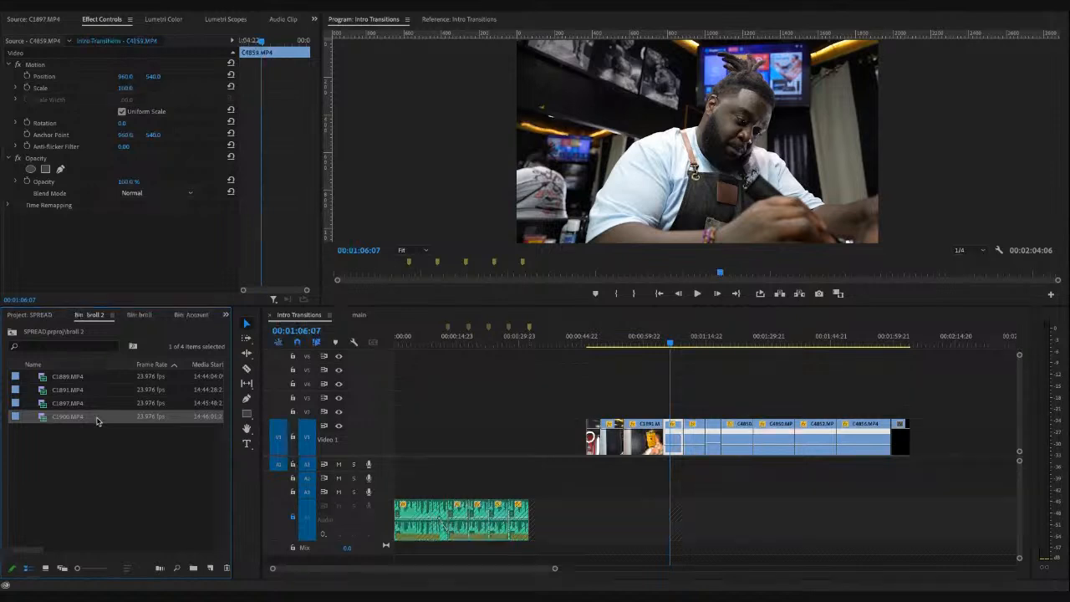
{"action": "double_click", "coordinate": [96, 418]}
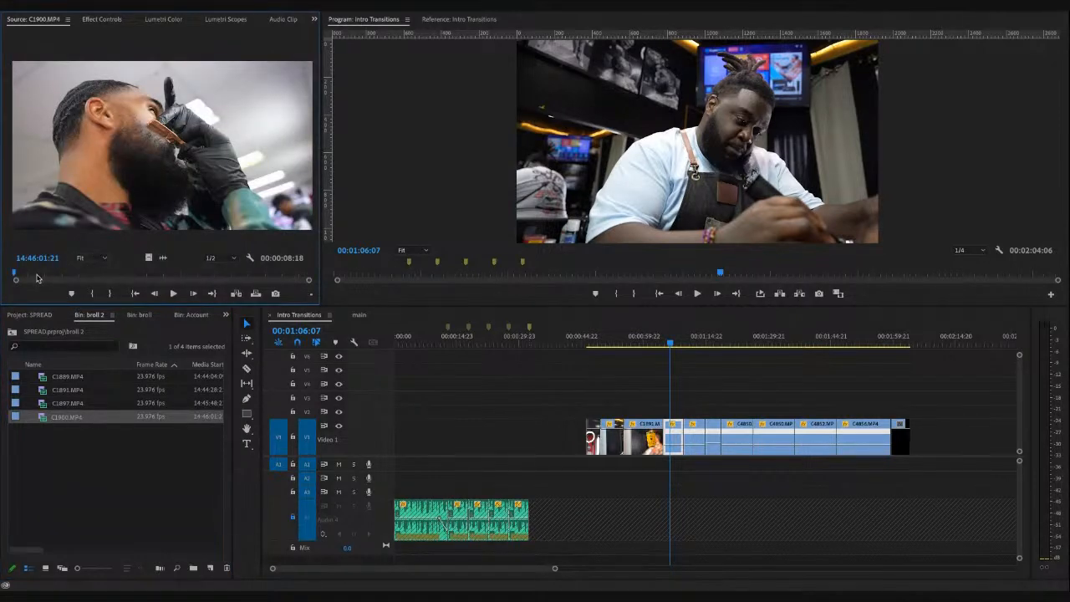
{"action": "key", "text": "space"}
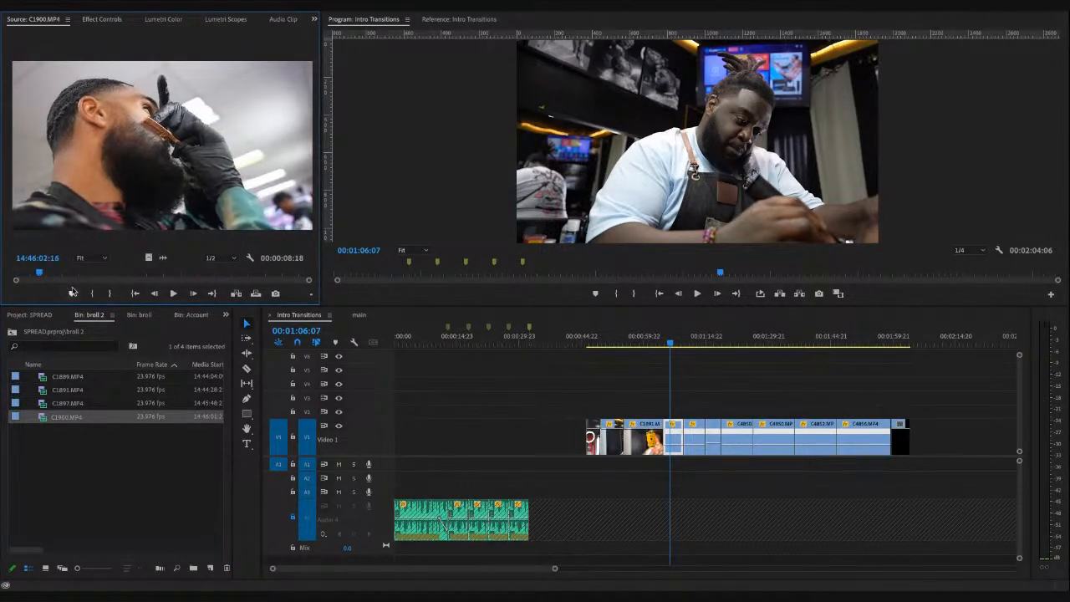
{"action": "left_click", "coordinate": [93, 294]}
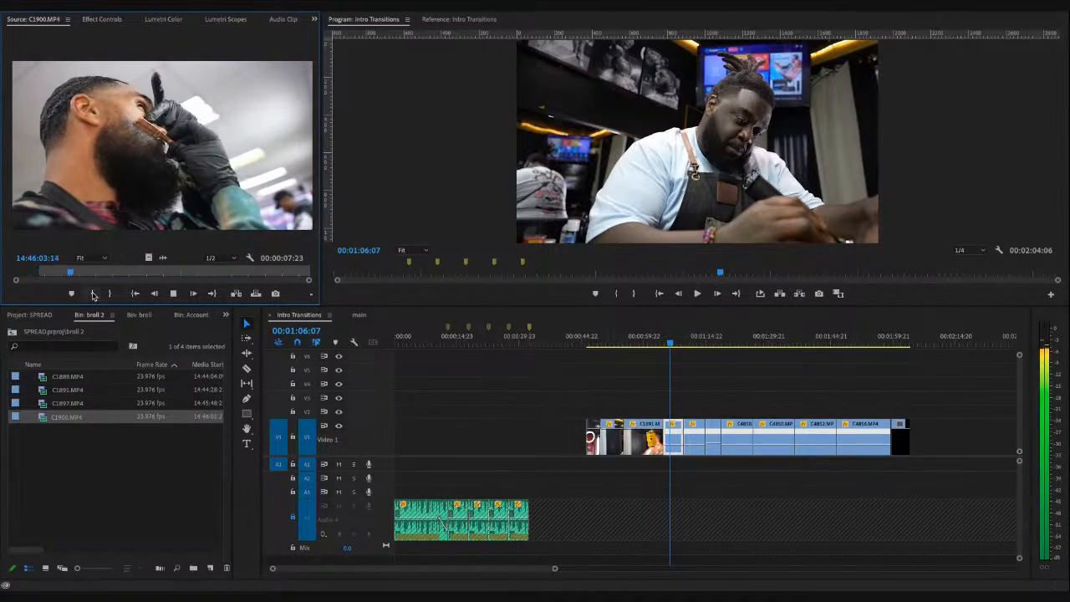
{"action": "key", "text": "space"}
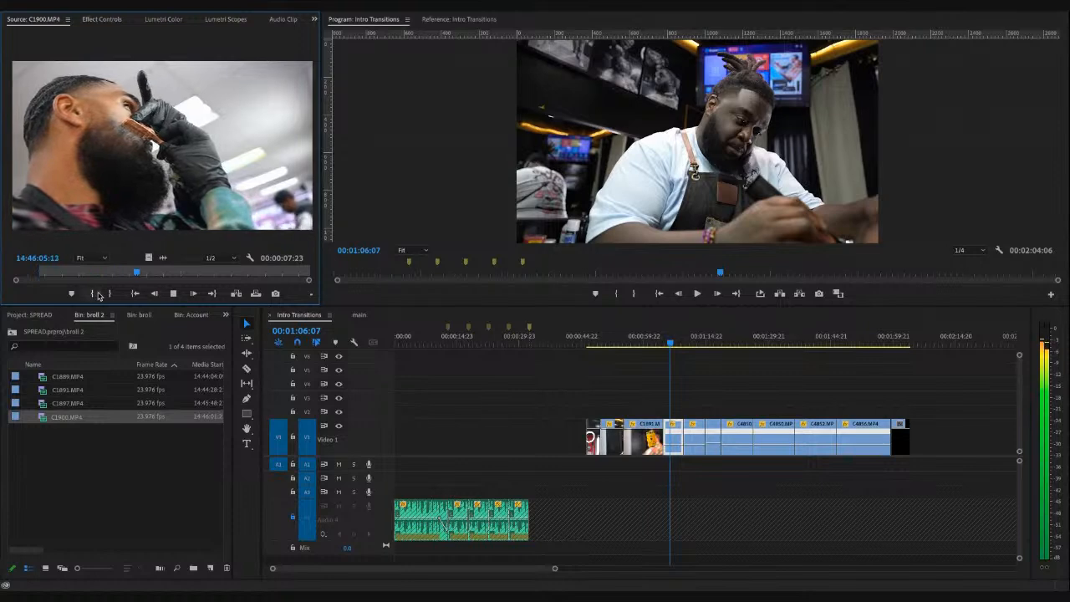
{"action": "left_click", "coordinate": [110, 294]}
{"action": "left_click_drag", "start_coordinate": [148, 257], "coordinate": [573, 435]}
- Mark C1900.MP4 from 14:46:07:20 to 14:46:09:08 and place only its video directly before the first V1 clip
{"action": "left_click", "coordinate": [189, 273]}
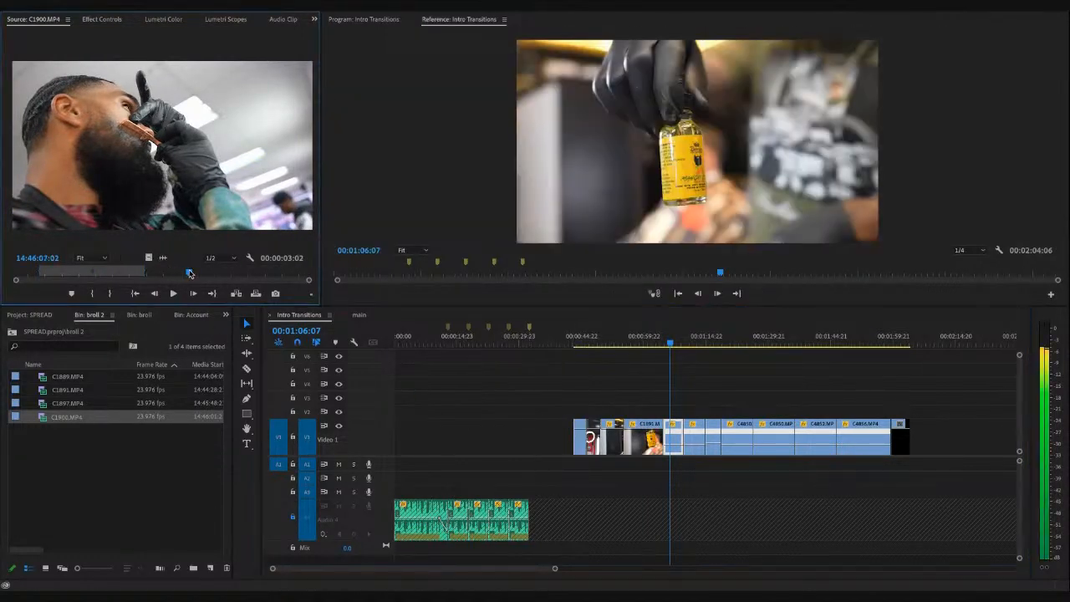
{"action": "left_click_drag", "start_coordinate": [189, 274], "coordinate": [192, 273]}
{"action": "key", "text": "space"}
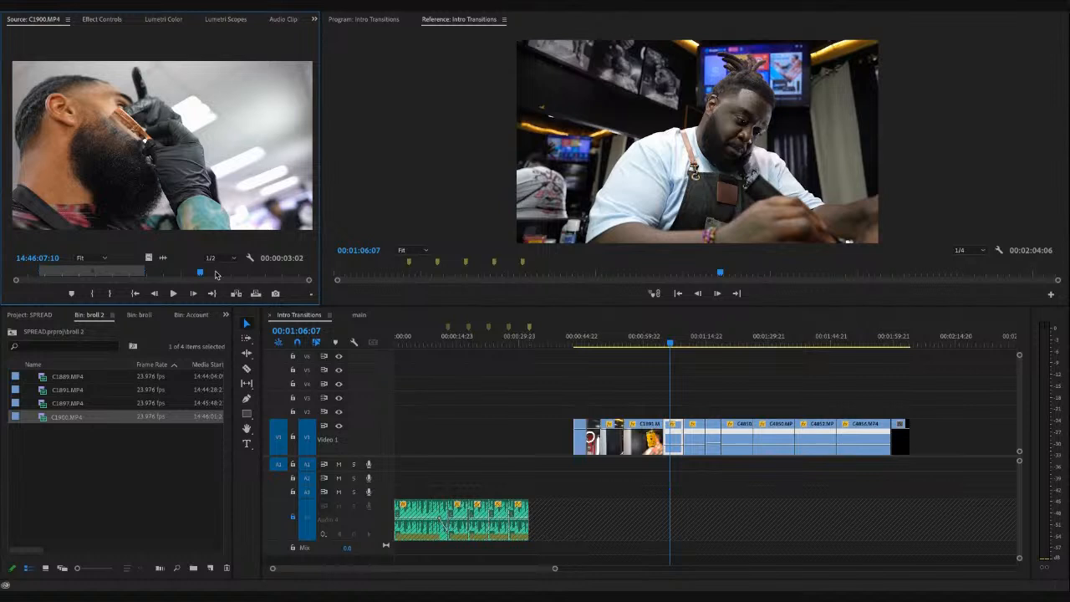
{"action": "key", "text": "space"}
{"action": "key", "text": "space"}
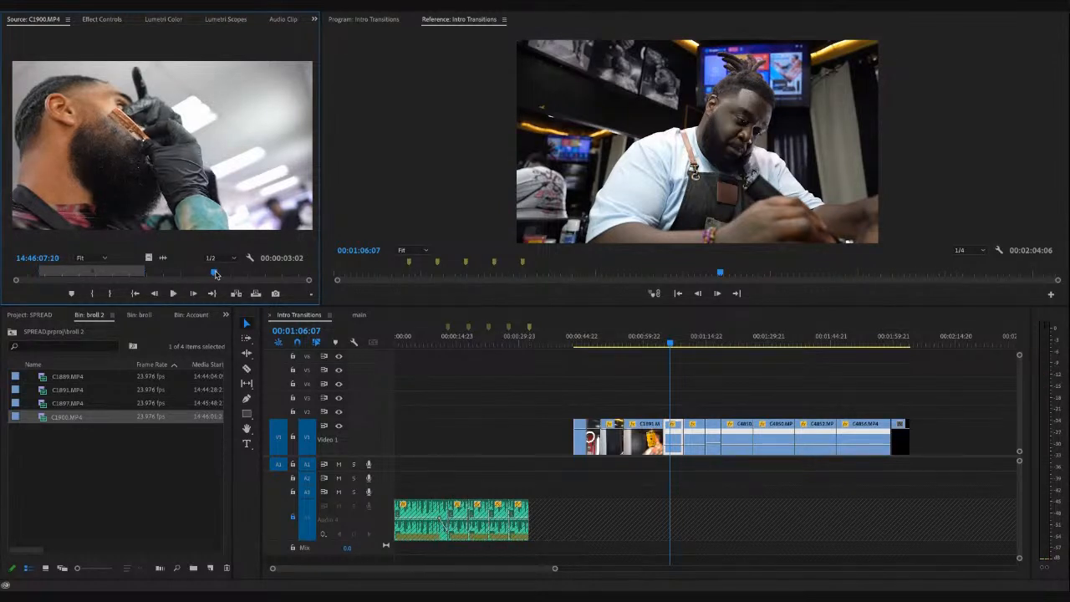
{"action": "left_click", "coordinate": [97, 295]}
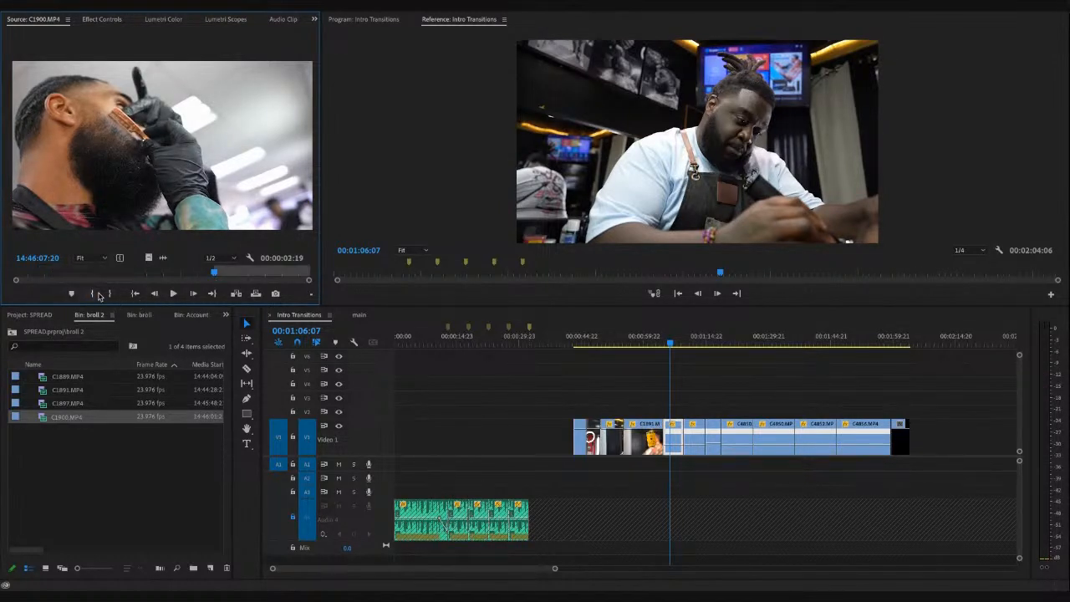
{"action": "key", "text": "space"}
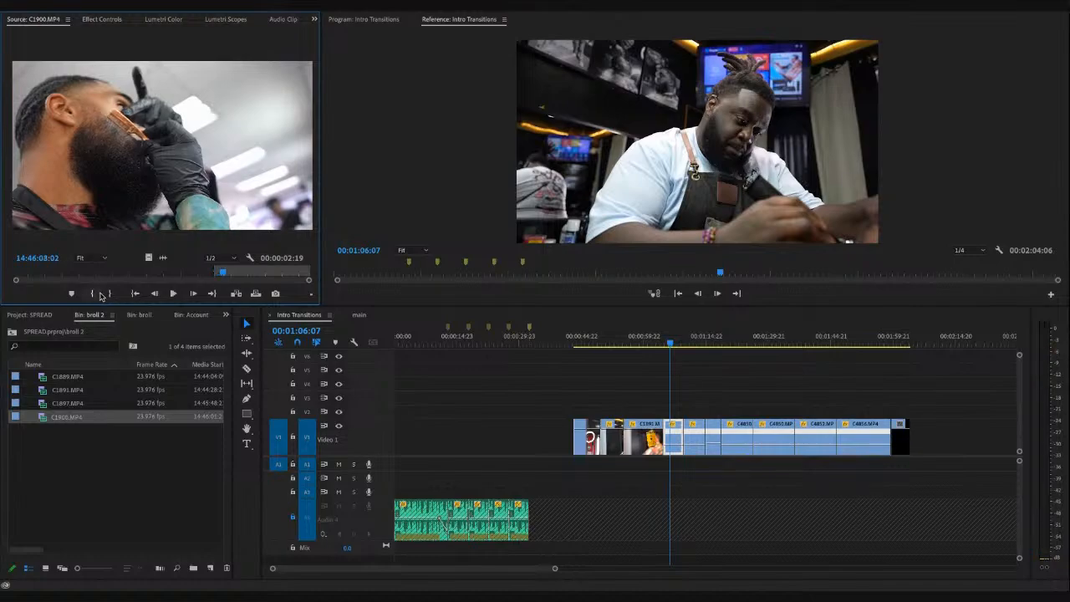
{"action": "key", "text": "space"}
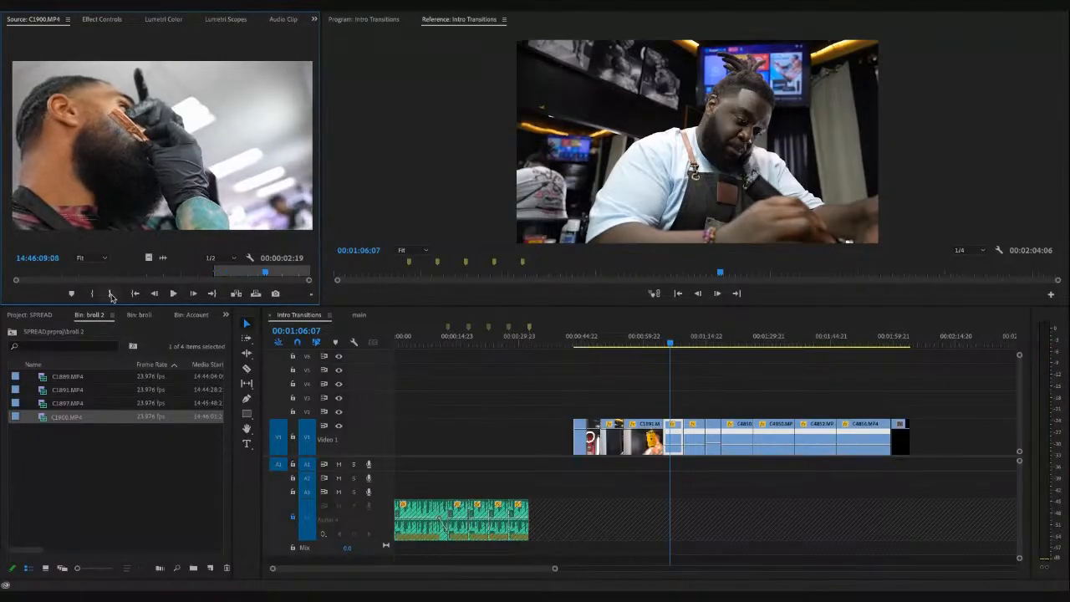
{"action": "left_click", "coordinate": [109, 294]}
{"action": "left_click_drag", "start_coordinate": [148, 258], "coordinate": [563, 445]}
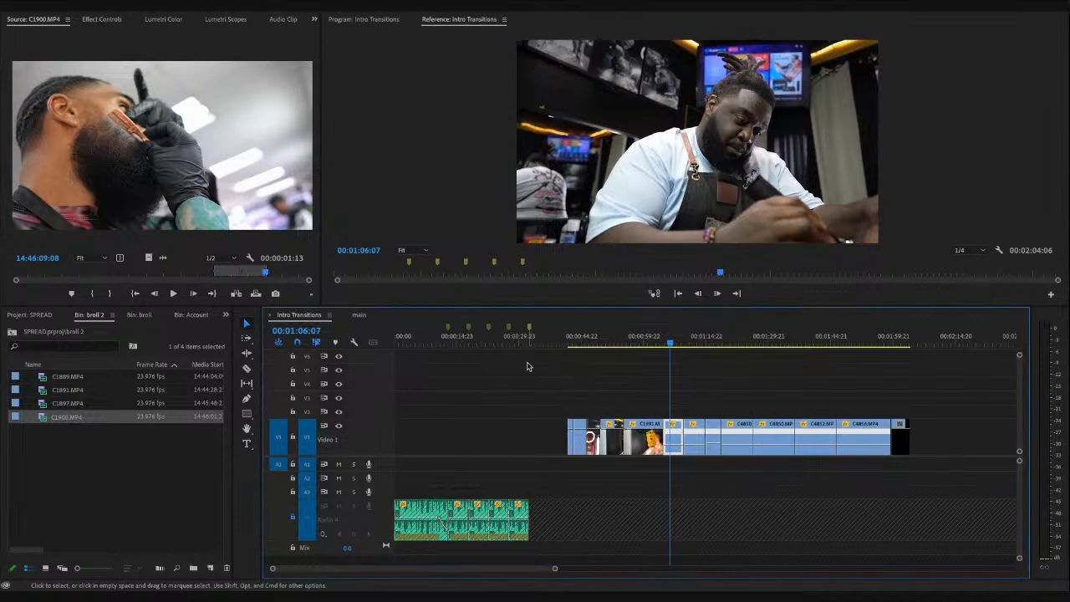
- Move all V1 clips up to V2, about 24 seconds earlier, and enlarge the V2 track to show thumbnails
{"action": "left_click_drag", "start_coordinate": [520, 386], "coordinate": [930, 450]}
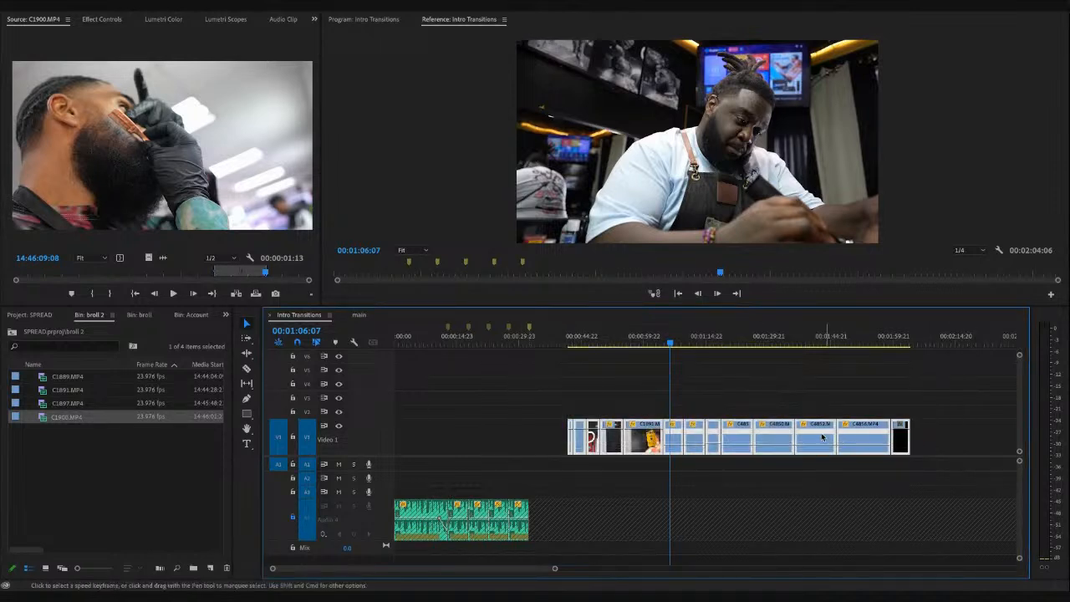
{"action": "left_click_drag", "start_coordinate": [826, 438], "coordinate": [726, 418]}
{"action": "double_click", "coordinate": [382, 413]}
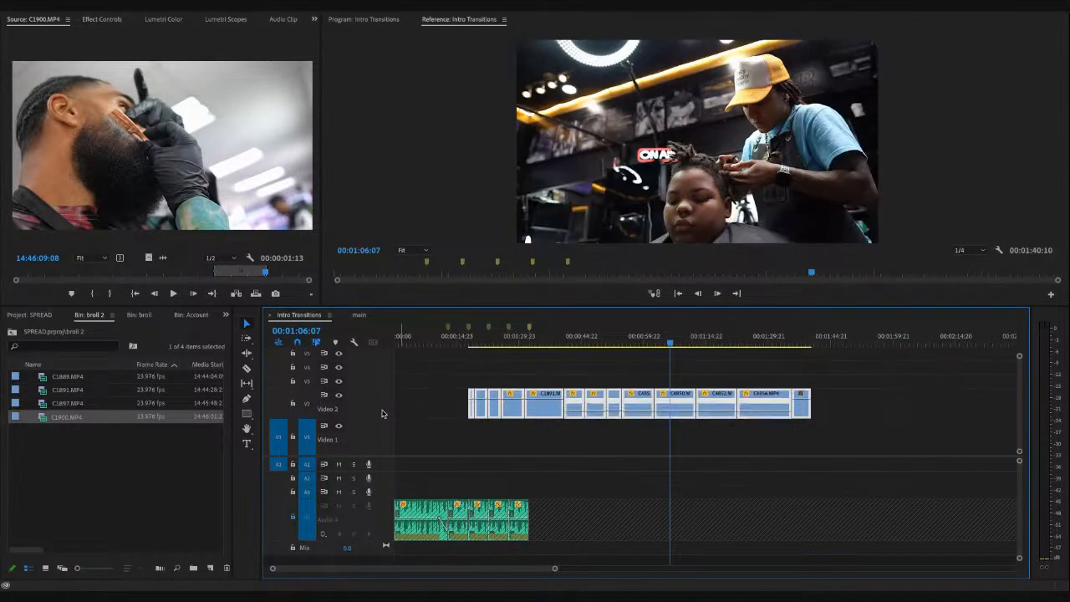
{"action": "left_click", "coordinate": [430, 387]}
{"action": "left_click", "coordinate": [491, 344]}
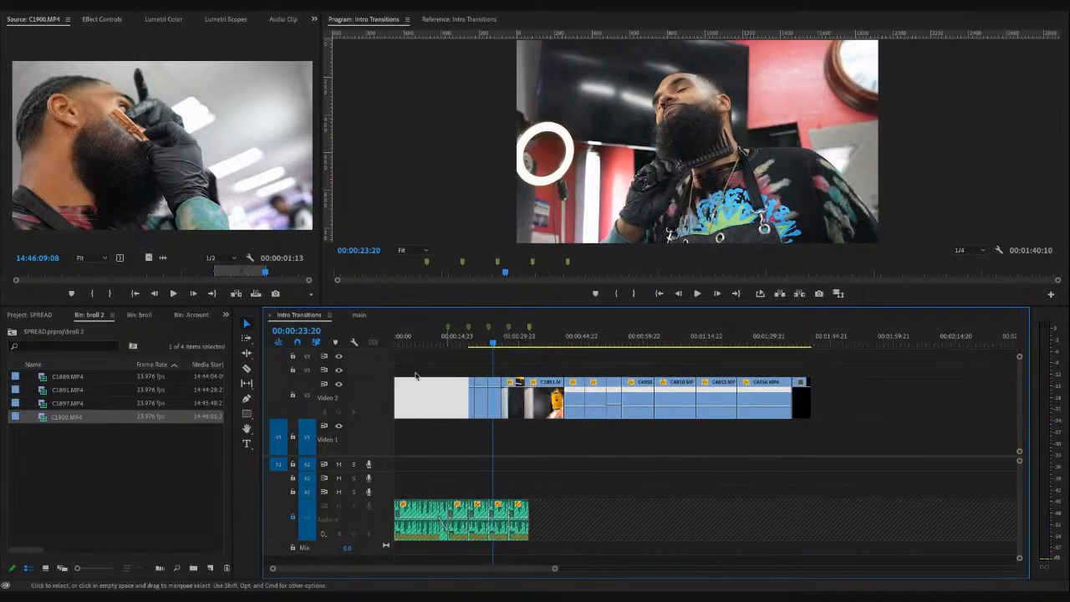
- Return to the SPREAD project's top level and collapse the broll 2 bin
{"action": "left_click", "coordinate": [158, 466]}
{"action": "left_click", "coordinate": [12, 333]}
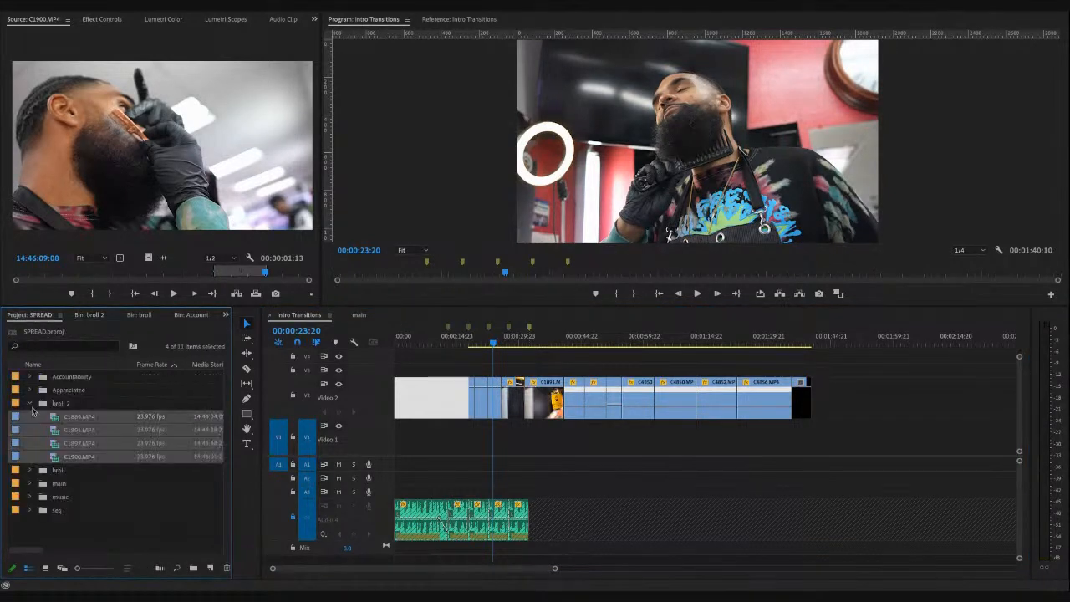
{"action": "left_click", "coordinate": [30, 404]}
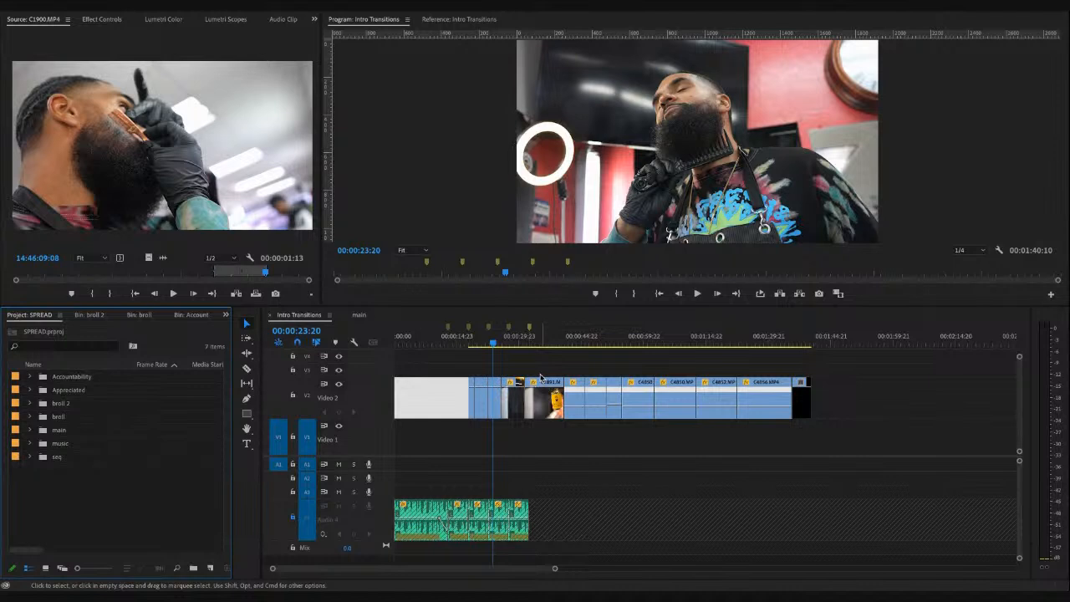
- Scrub through the clips on V2 to look for an opening shot
{"action": "left_click", "coordinate": [446, 341]}
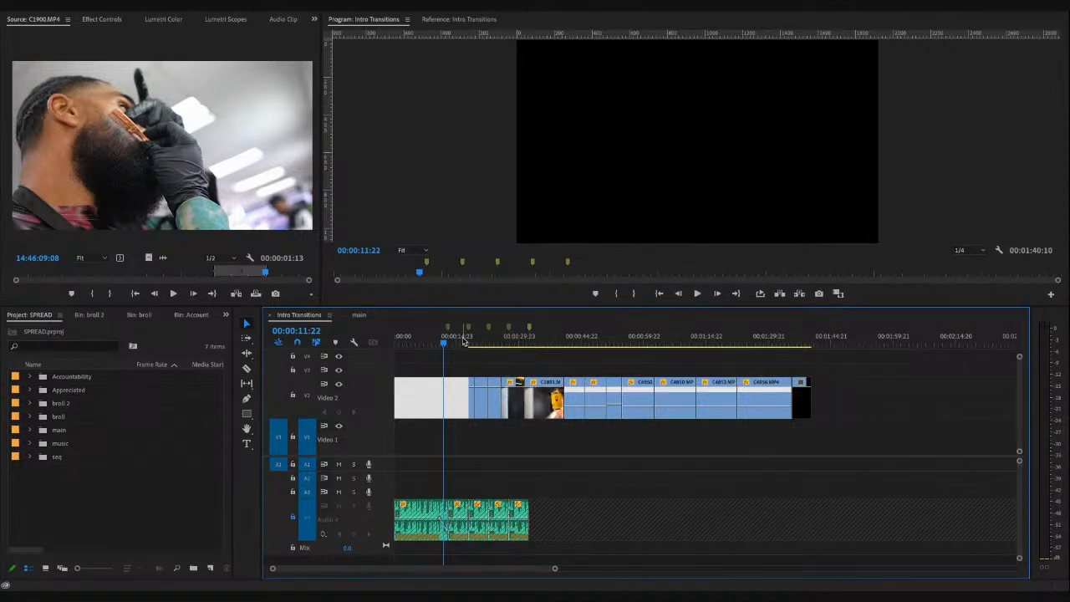
{"action": "left_click", "coordinate": [481, 341]}
{"action": "key", "text": "="}
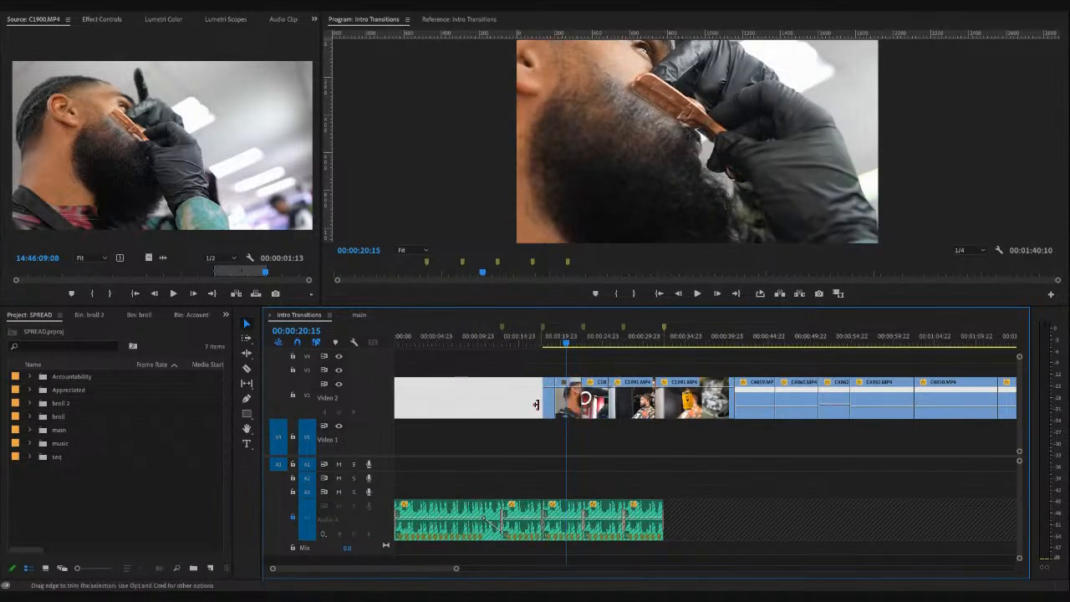
{"action": "left_click", "coordinate": [700, 342]}
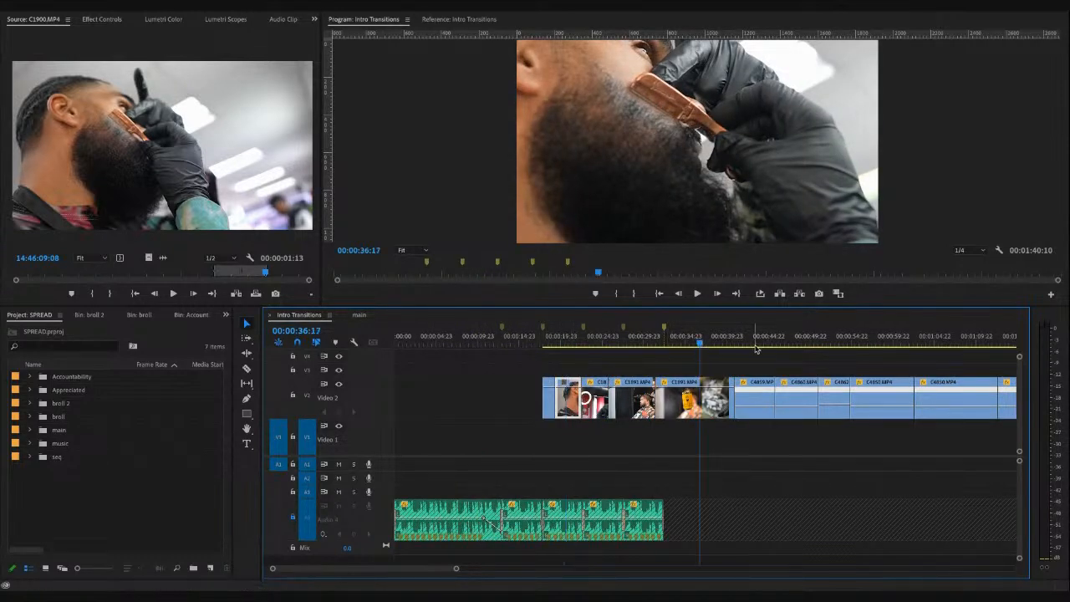
{"action": "key", "text": "-"}
{"action": "left_click", "coordinate": [574, 342]}
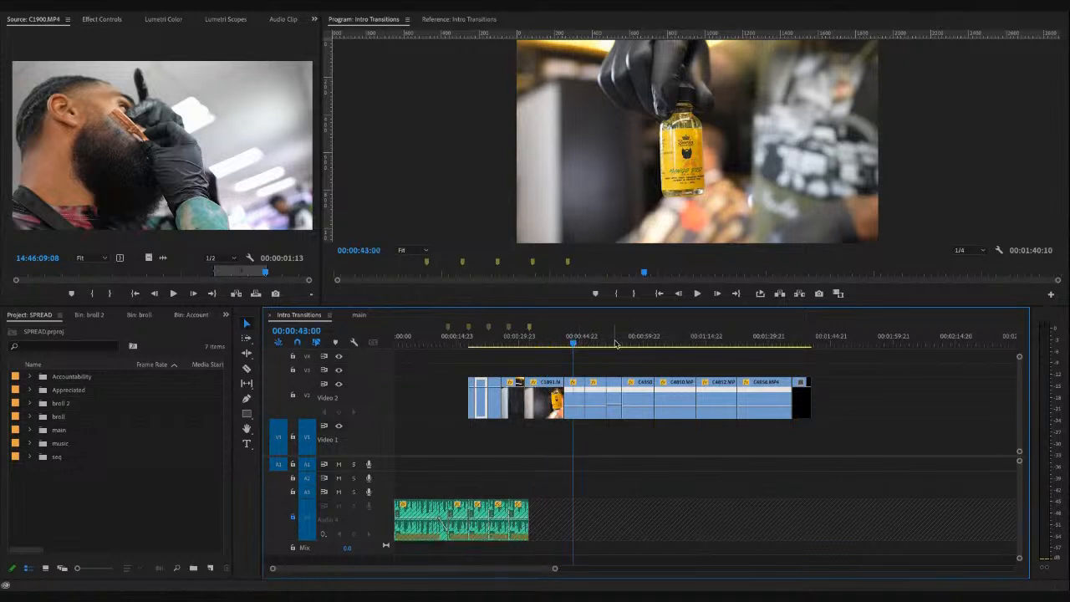
{"action": "left_click", "coordinate": [673, 342]}
{"action": "left_click", "coordinate": [715, 343]}
{"action": "left_click_drag", "start_coordinate": [724, 344], "coordinate": [749, 343]}
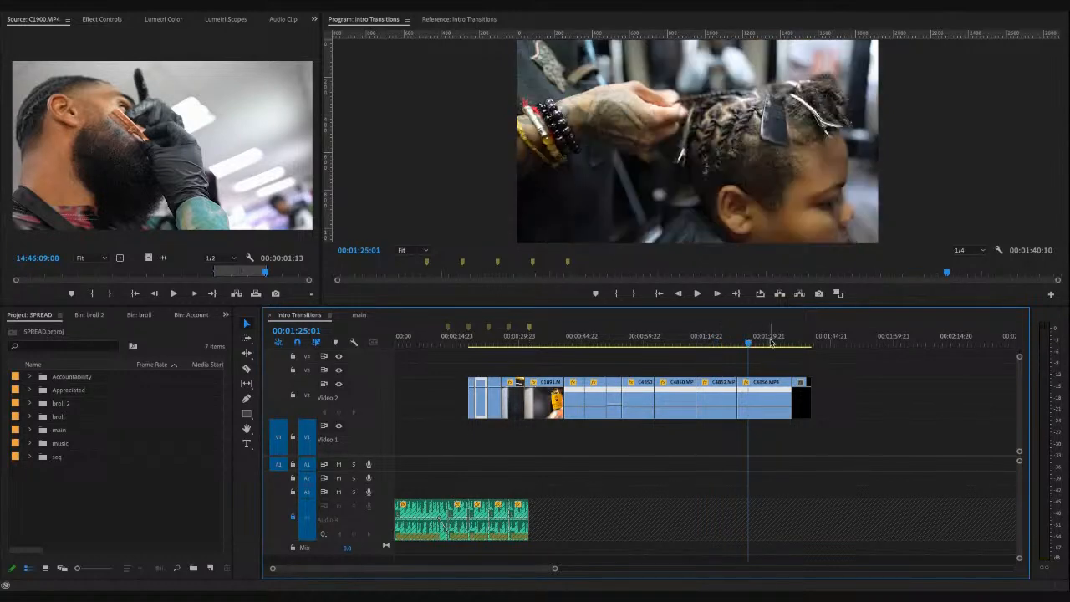
{"action": "left_click", "coordinate": [771, 342]}
- Move the V2 clip located at 00:01:18:08 to the very start of V1
{"action": "left_click", "coordinate": [720, 342]}
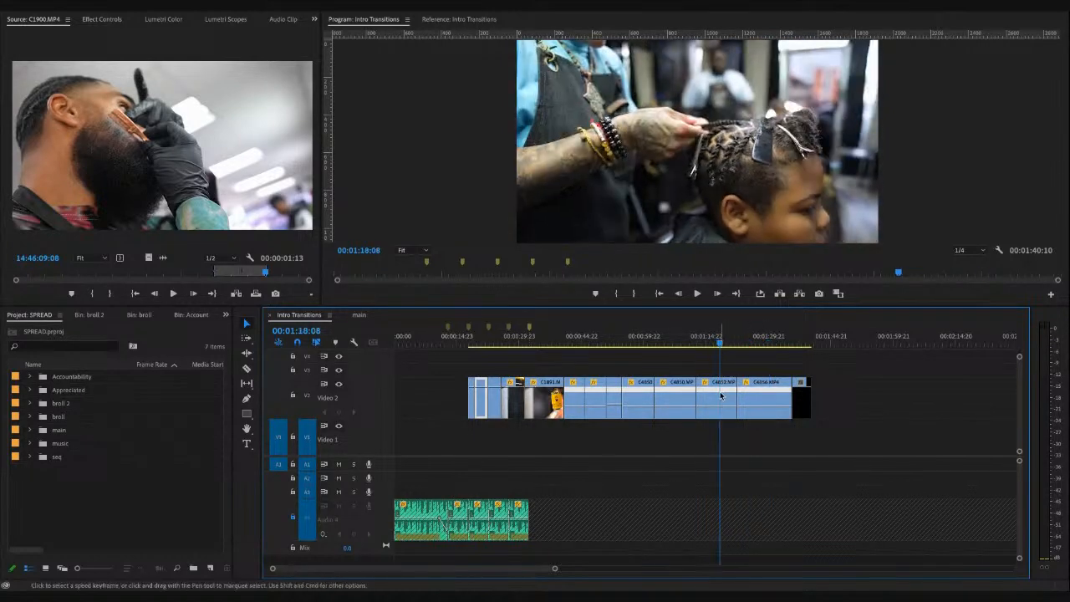
{"action": "left_click", "coordinate": [717, 397]}
{"action": "left_click_drag", "start_coordinate": [717, 398], "coordinate": [386, 450]}
- Play the opening V1 clip with the music from the start of the sequence to check its timing
{"action": "left_click_drag", "start_coordinate": [411, 342], "coordinate": [375, 346]}
{"action": "key", "text": "="}
{"action": "key", "text": "="}
{"action": "key", "text": "="}
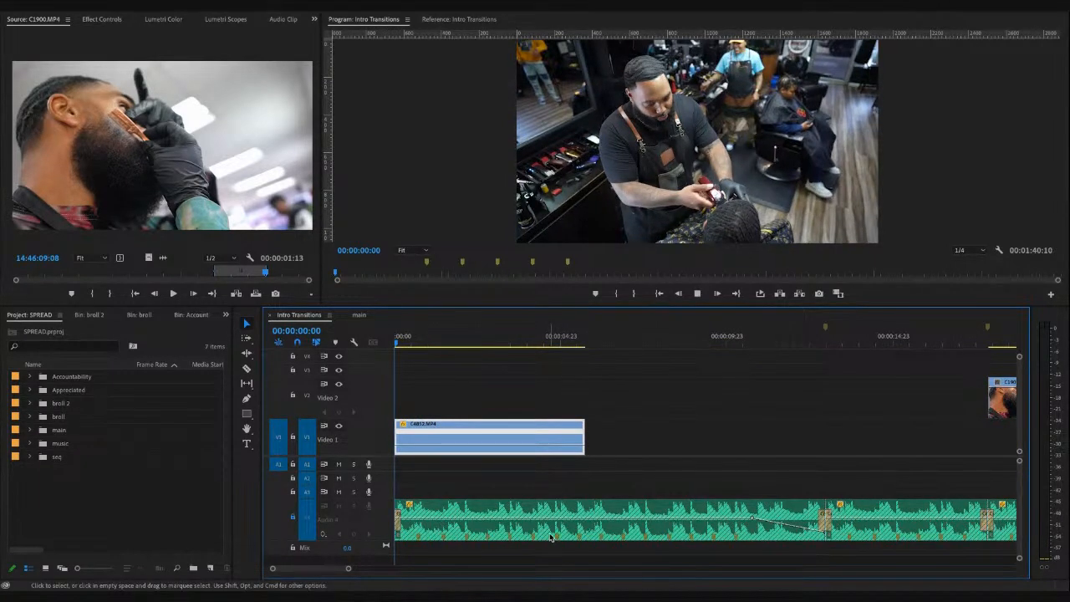
{"action": "key", "text": "space"}
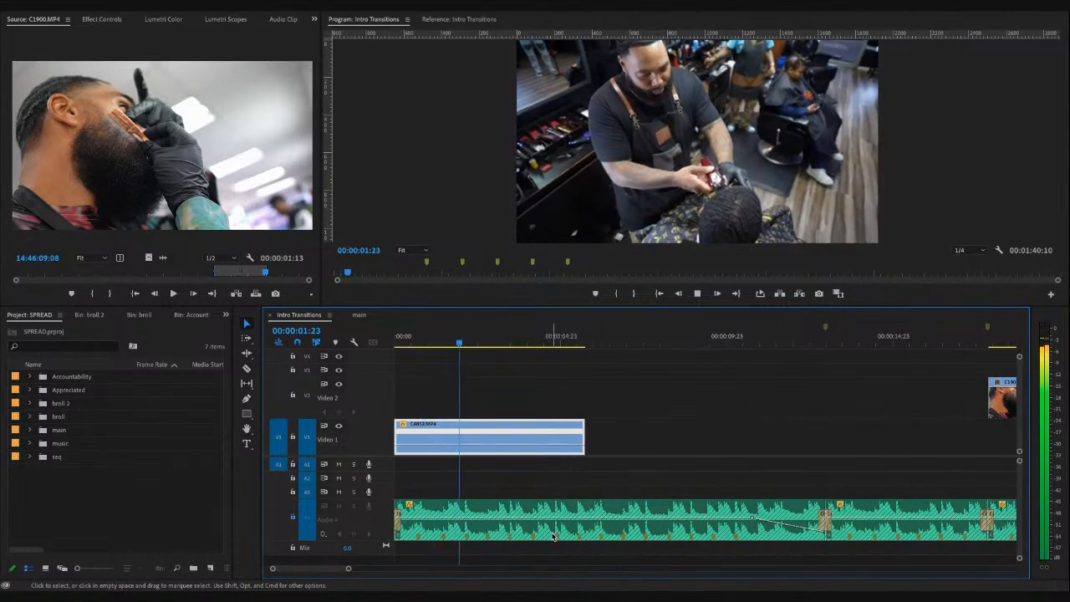
{"action": "key", "text": "space"}
{"action": "key", "text": "shift+4"}
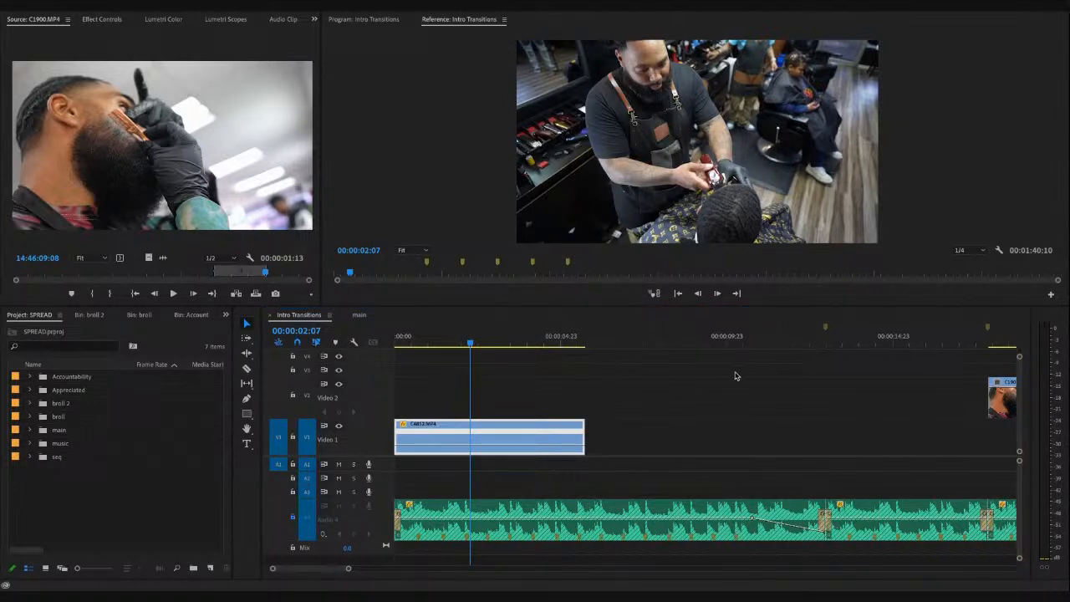
{"action": "left_click", "coordinate": [705, 468]}
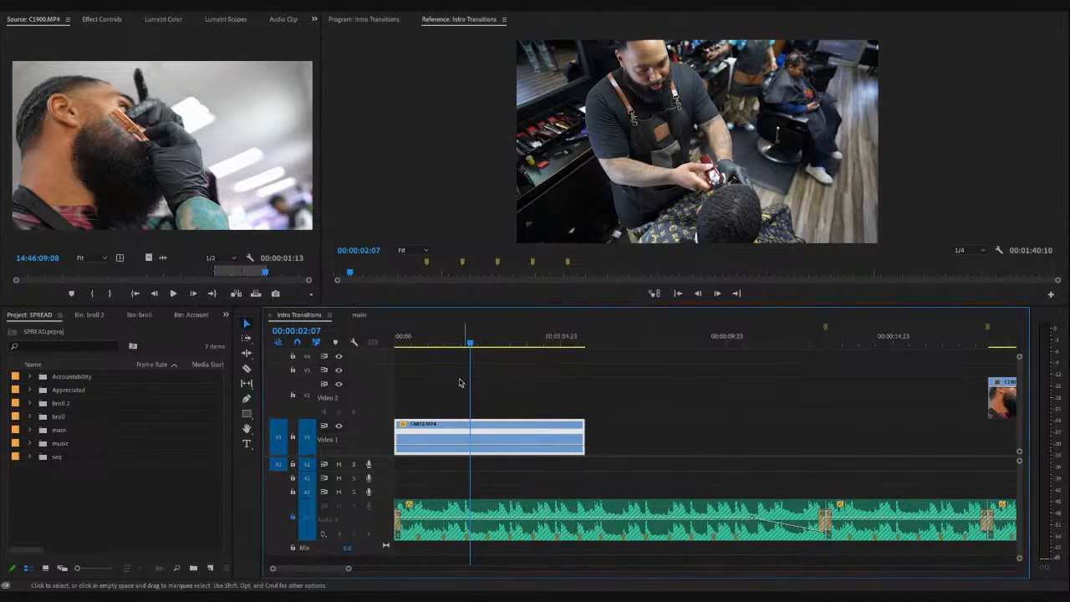
{"action": "key", "text": "Home"}
{"action": "key", "text": "space"}
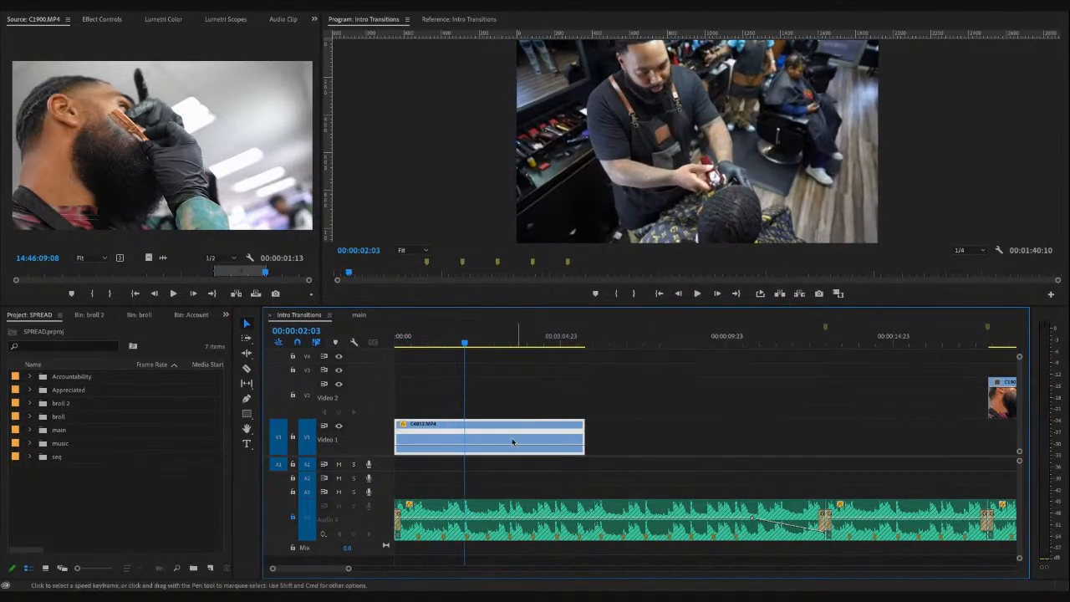
- Split the opening V1 clip at 00:00:02:03 and move the leftover part to the first sequence marker
{"action": "left_click_drag", "start_coordinate": [580, 437], "coordinate": [463, 439]}
{"action": "key", "text": "super+z"}
{"action": "key", "text": "super+k"}
{"action": "key", "text": "minus"}
{"action": "key", "text": "minus"}
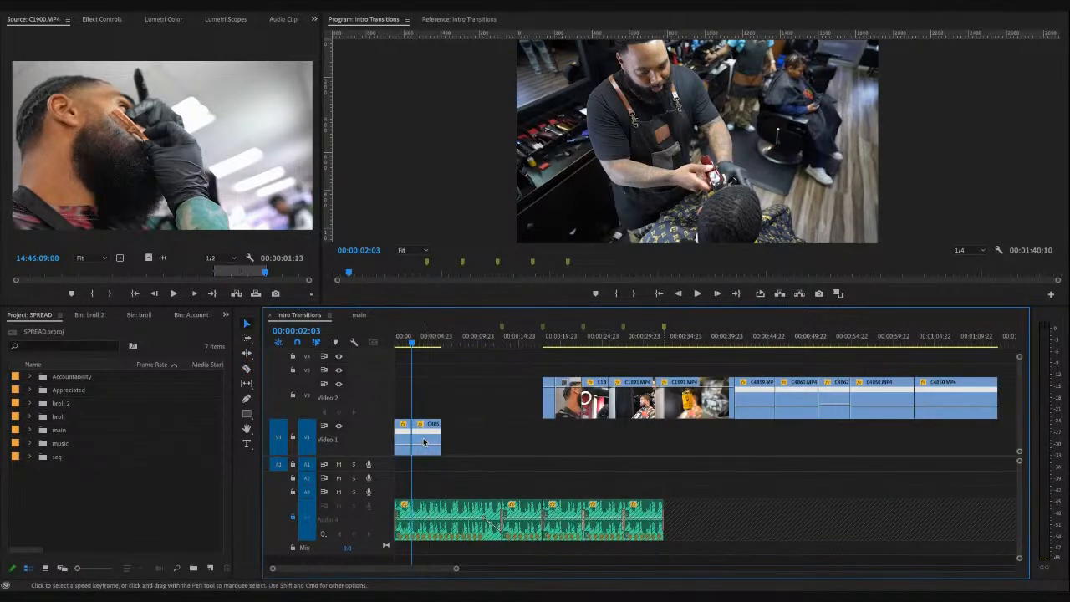
{"action": "left_click_drag", "start_coordinate": [424, 444], "coordinate": [520, 452]}
- Split the leftover clip near its middle and shift its second part farther along V1, leaving a gap between them
{"action": "key", "text": "c"}
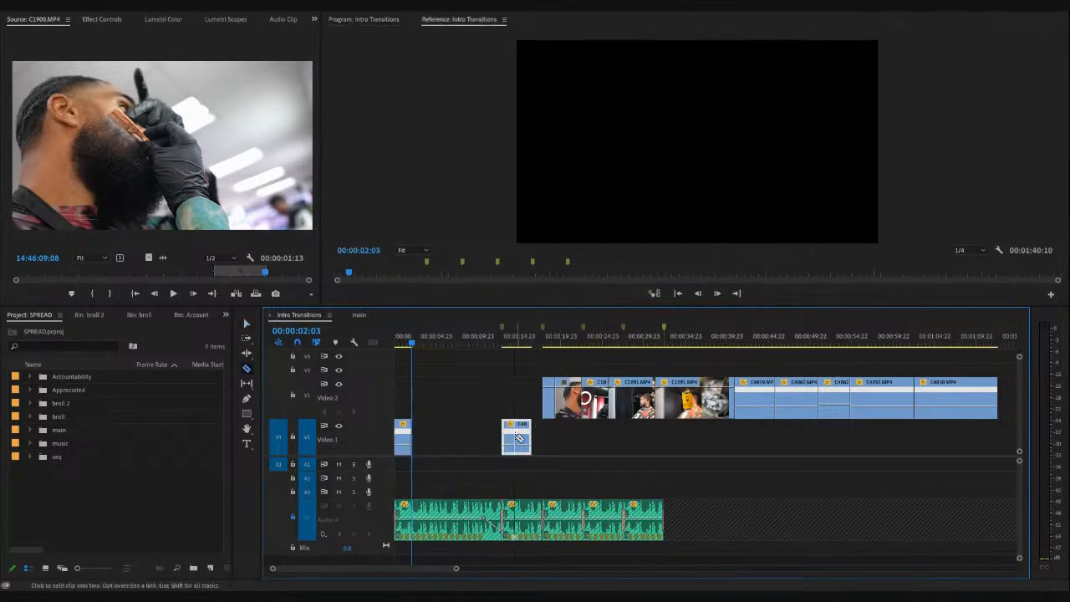
{"action": "left_click", "coordinate": [516, 436]}
{"action": "key", "text": "equal"}
{"action": "key", "text": "equal"}
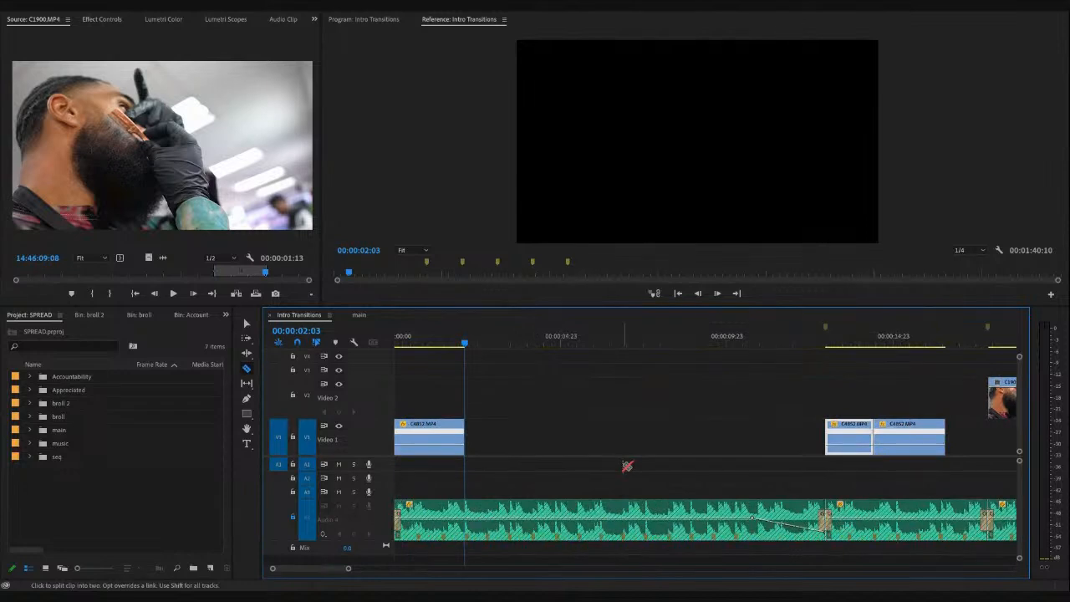
{"action": "key", "text": "v"}
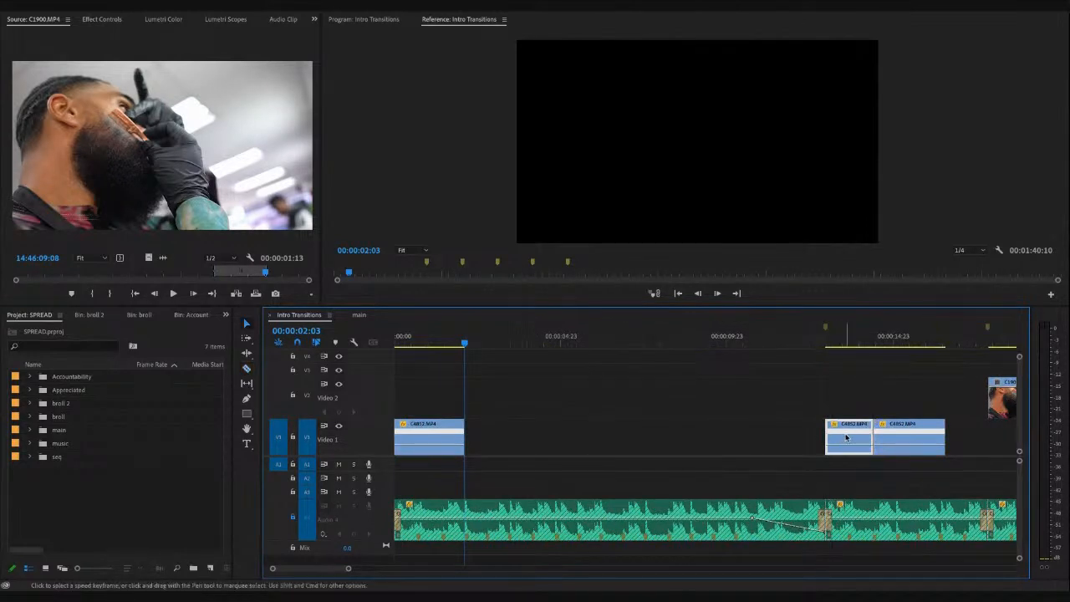
{"action": "left_click_drag", "start_coordinate": [927, 435], "coordinate": [962, 434]}
{"action": "scroll", "coordinate": [874, 436], "scroll_direction": "down", "scroll_amount": 2}
{"action": "left_click_drag", "start_coordinate": [688, 443], "coordinate": [694, 441]}
- Play the music and the leftover clip at the first marker from 00:00:12:08 to check the timing
{"action": "left_click", "coordinate": [655, 343]}
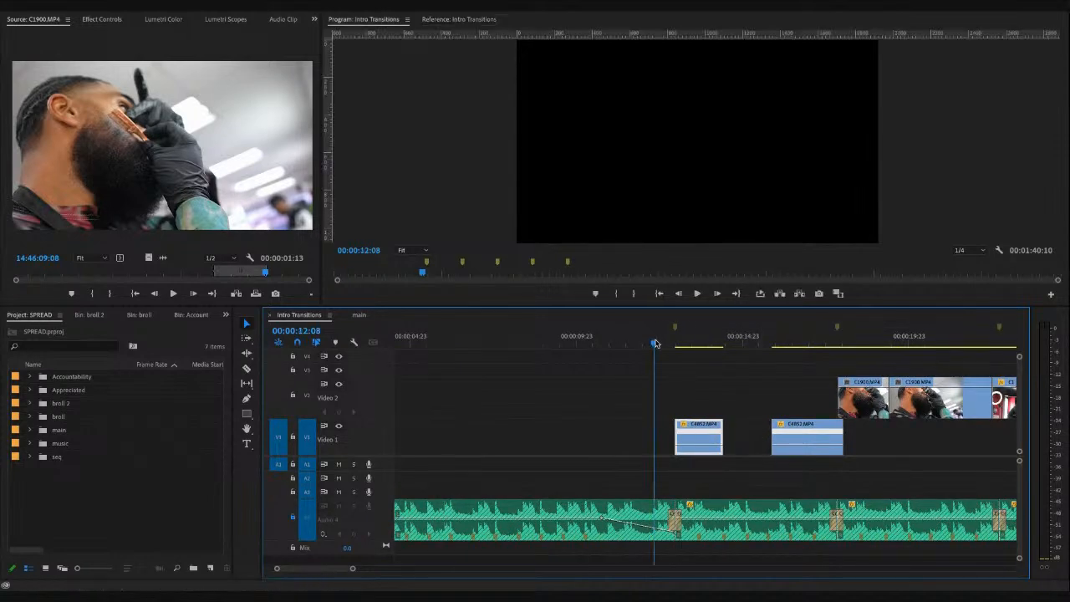
{"action": "key", "text": "space"}
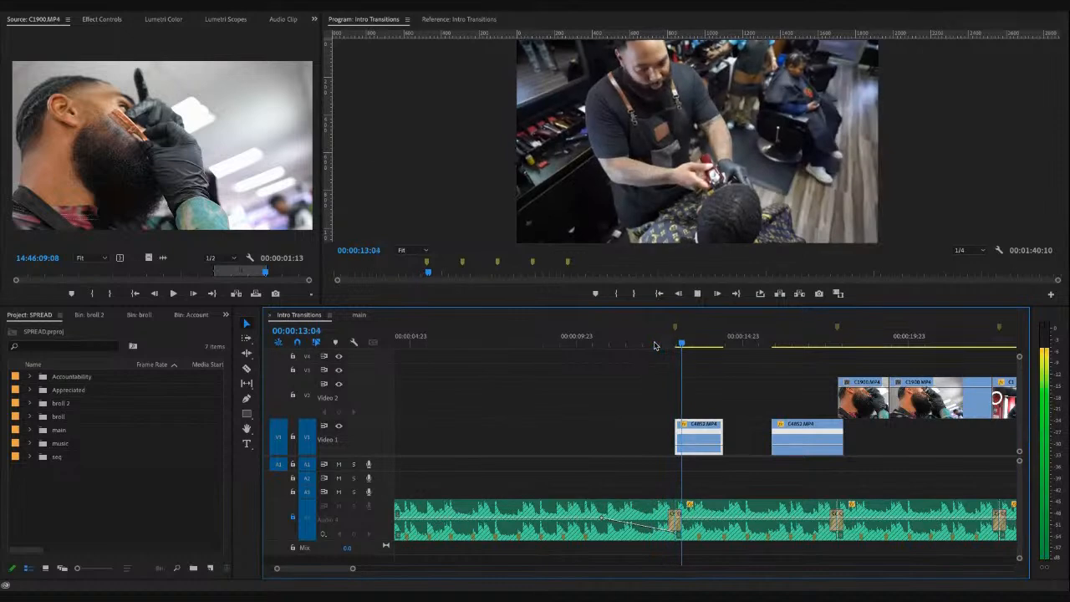
{"action": "key", "text": "space"}
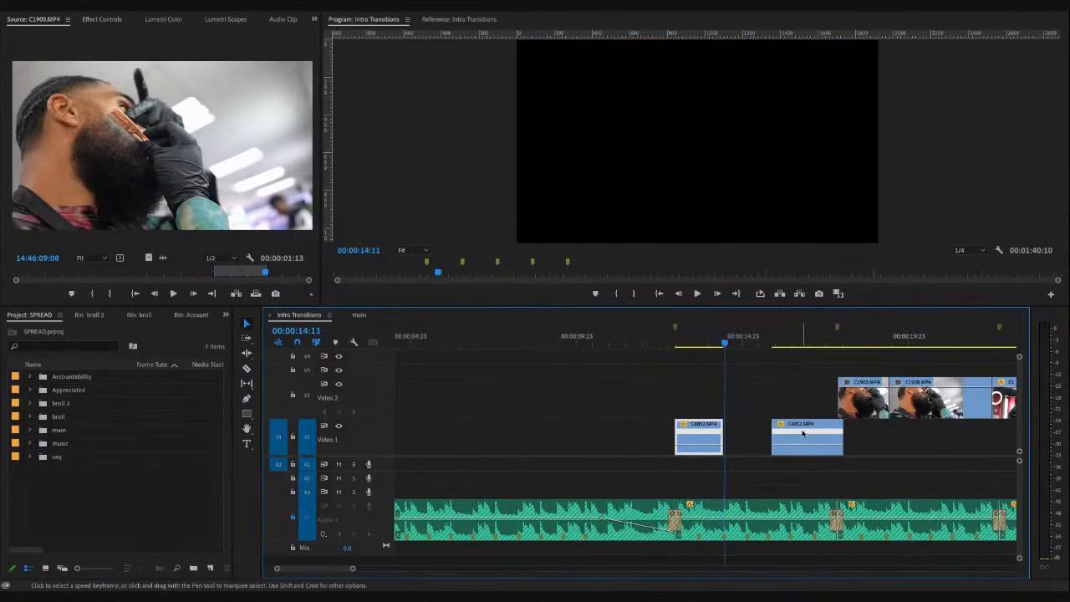
- Place the shorter leftover clip at 00:00:14:11 on V1, and shorten the longer one so it ends at the third marker
{"action": "key", "text": "minus"}
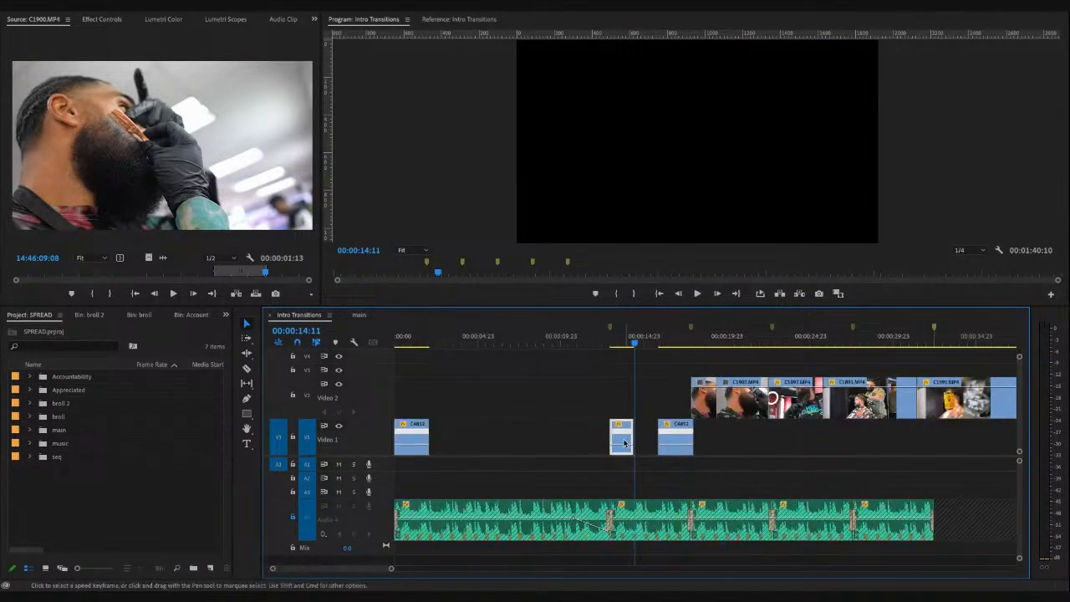
{"action": "left_click_drag", "start_coordinate": [674, 438], "coordinate": [777, 433]}
{"action": "left_click", "coordinate": [620, 339]}
{"action": "key", "text": "equal"}
{"action": "key", "text": "minus"}
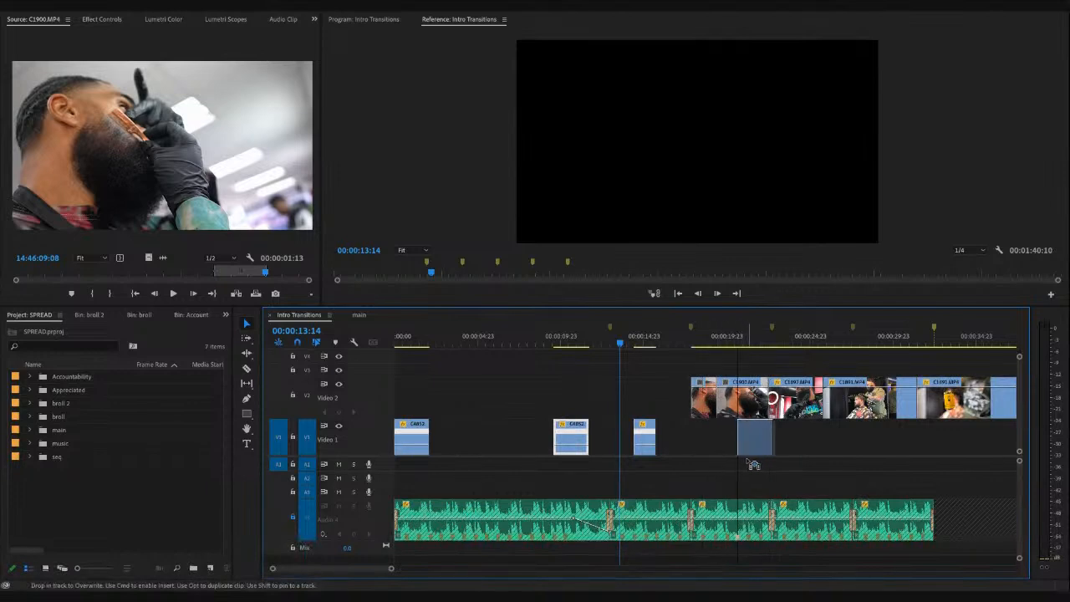
{"action": "left_click_drag", "start_coordinate": [755, 459], "coordinate": [749, 431]}
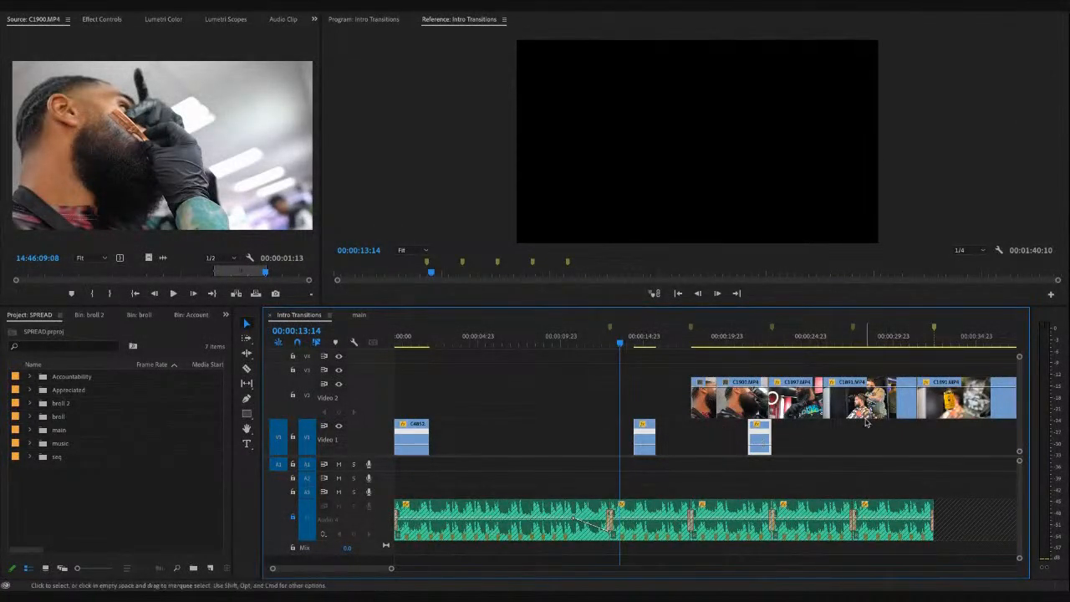
- Play the opening shot from the start, and move the C1891.MP4 clip on V2 to begin where that shot ends
{"action": "left_click", "coordinate": [857, 402]}
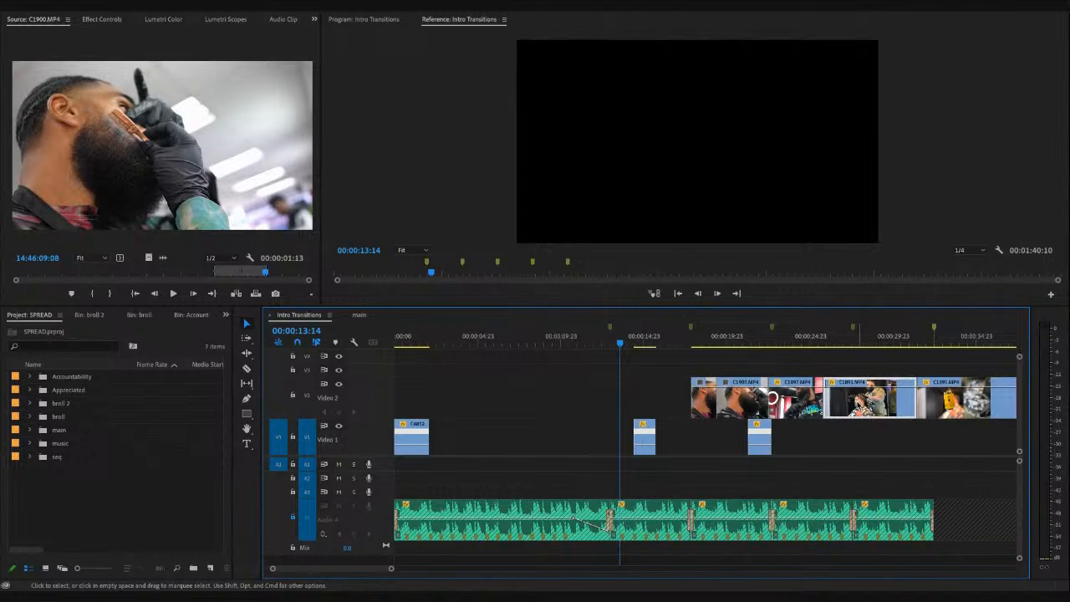
{"action": "left_click_drag", "start_coordinate": [421, 337], "coordinate": [356, 347]}
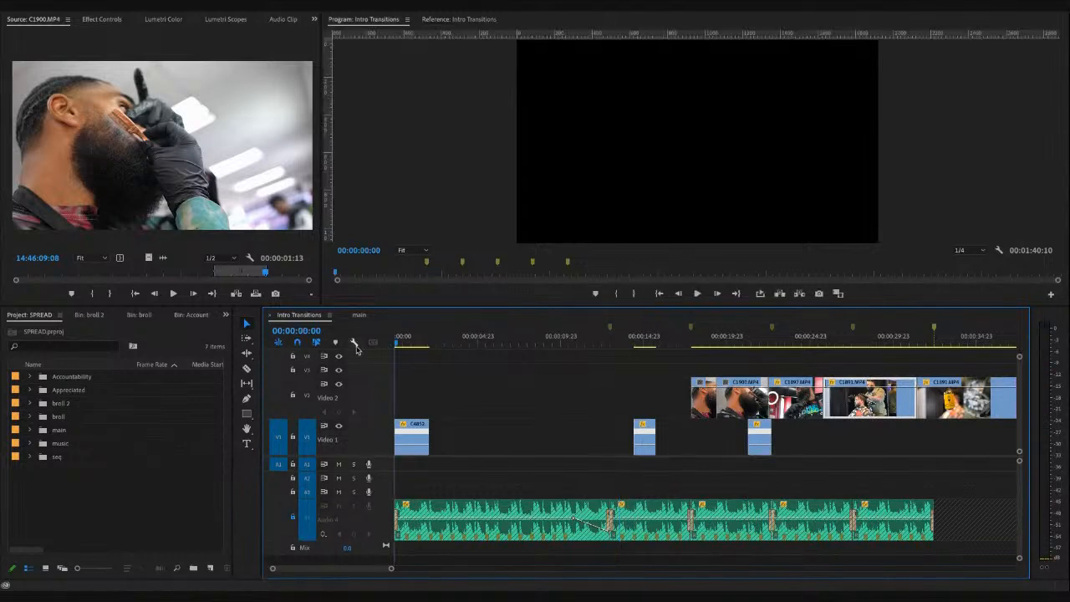
{"action": "key", "text": "space"}
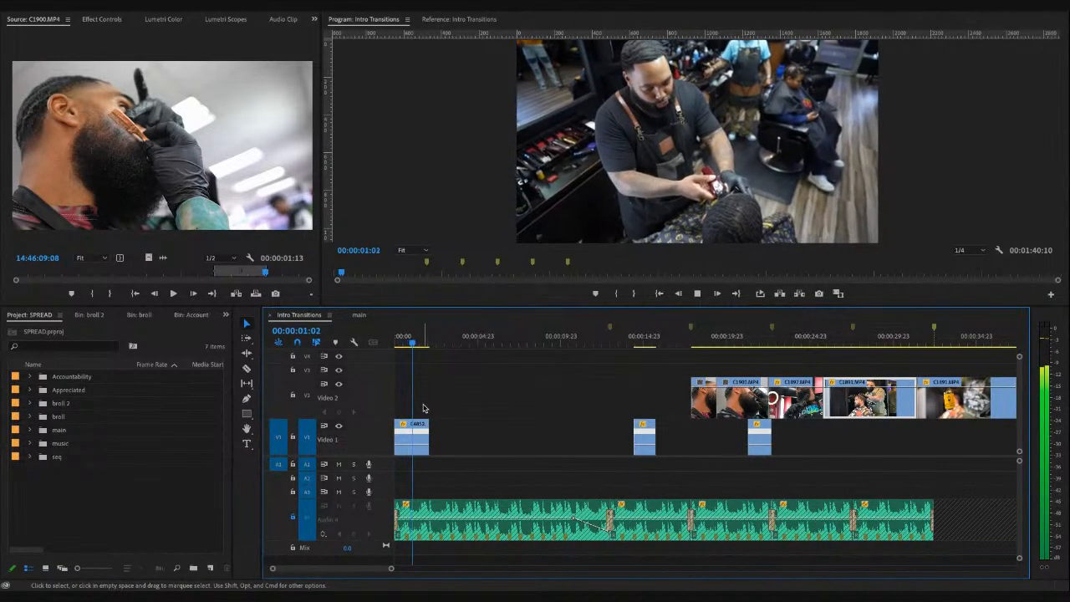
{"action": "key", "text": "space"}
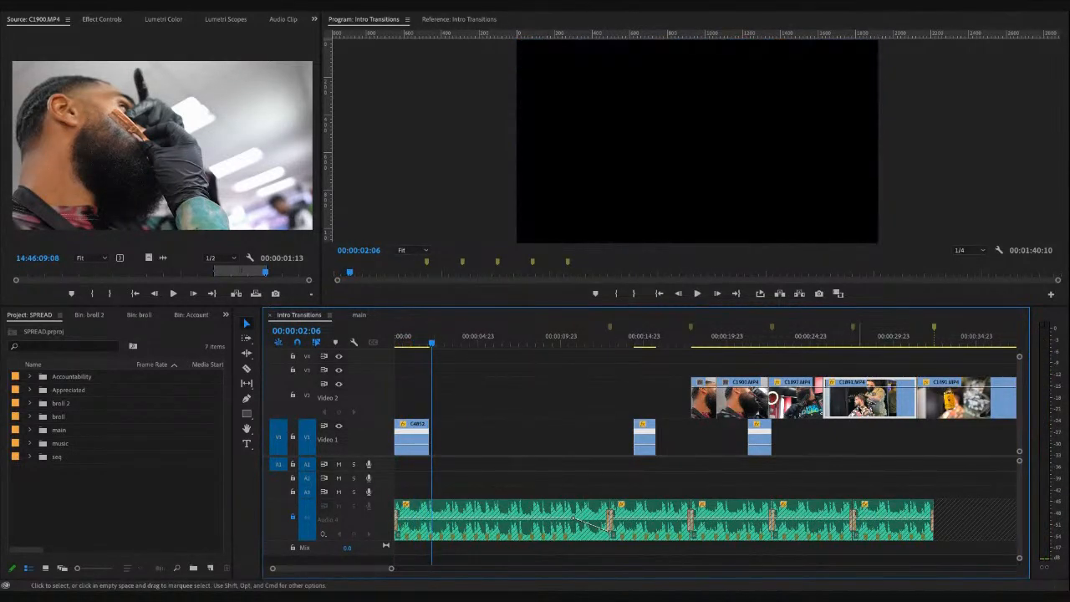
{"action": "left_click_drag", "start_coordinate": [851, 411], "coordinate": [453, 410]}
- Play across the opening shot into C1891.MP4 to find the beat for the next cut
{"action": "left_click", "coordinate": [405, 342]}
{"action": "key", "text": "="}
{"action": "key", "text": "space"}
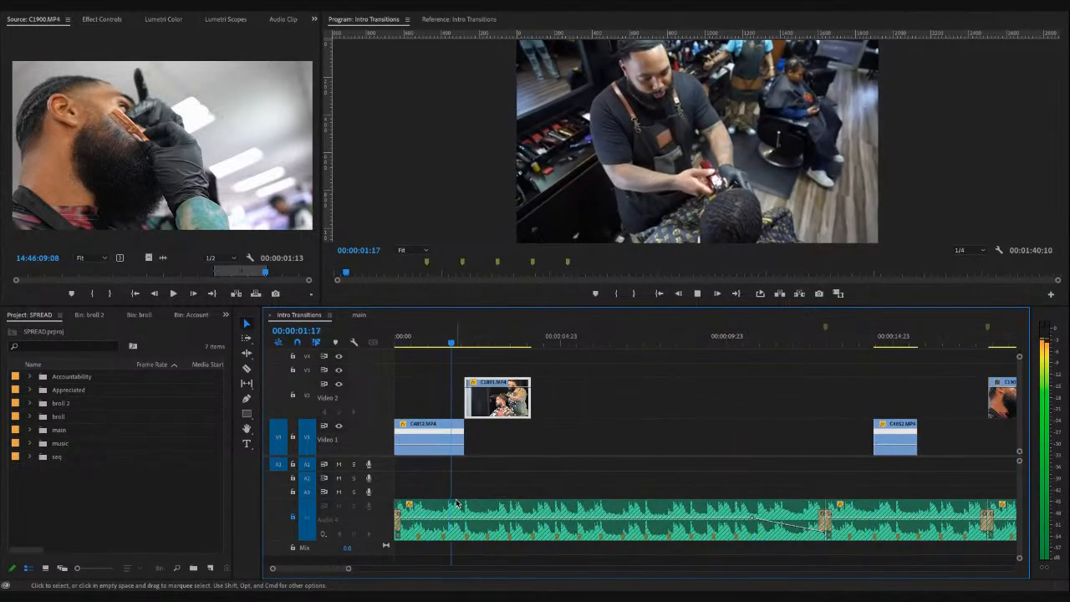
{"action": "key", "text": "space"}
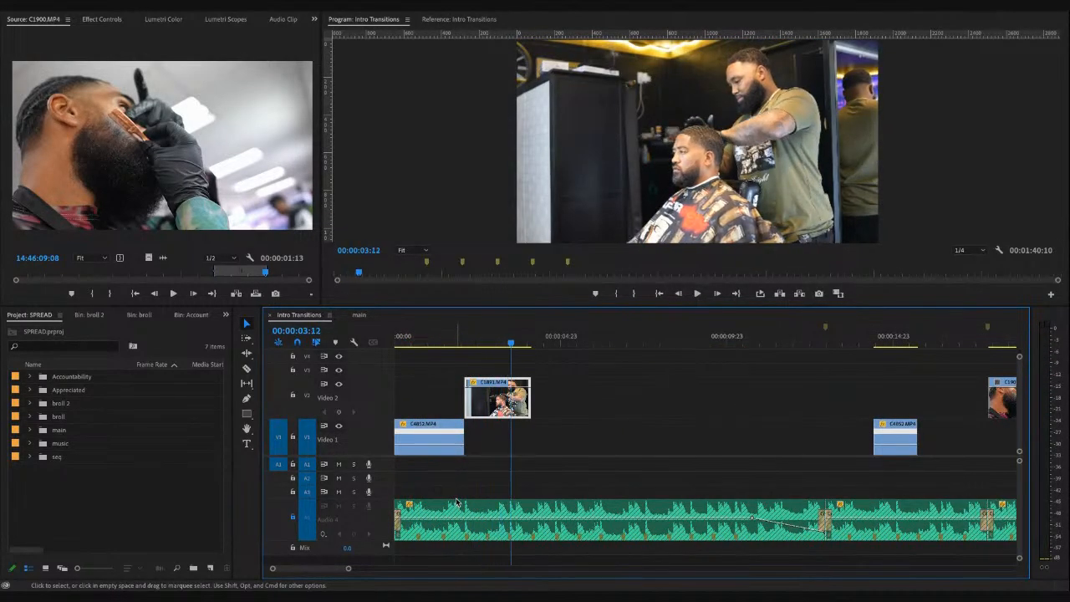
- Trim the end of C1891.MP4 on V2 to the music beat at about 00:00:03:11
{"action": "left_click_drag", "start_coordinate": [527, 408], "coordinate": [510, 406]}
{"action": "key", "text": "="}
{"action": "key", "text": "="}
{"action": "key", "text": "="}
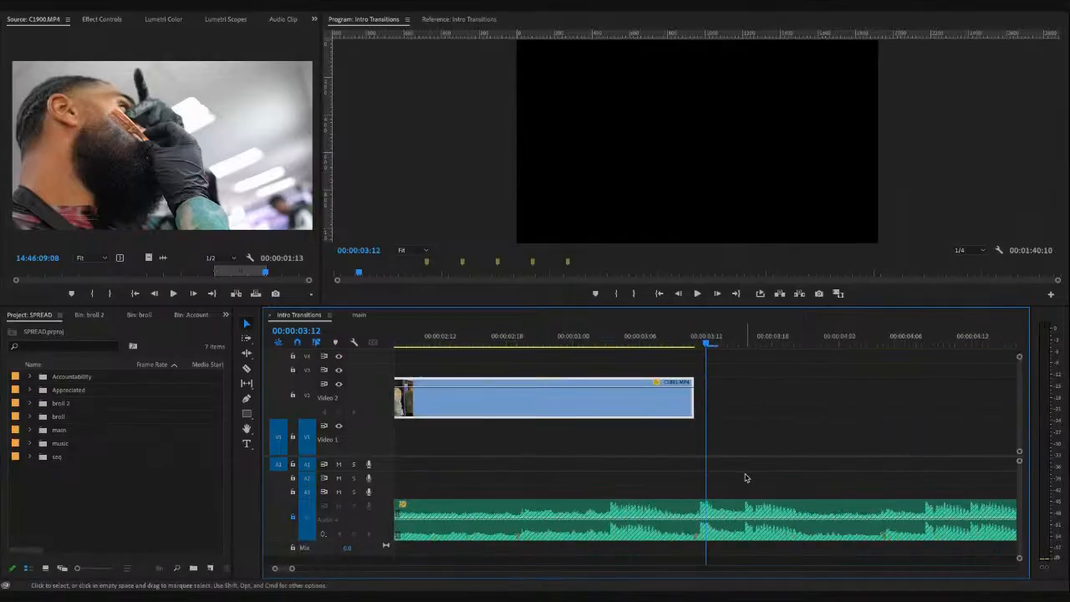
{"action": "mouse_move", "coordinate": [694, 346]}
{"action": "left_mouse_down"}
{"action": "mouse_move", "coordinate": [707, 348]}
{"action": "mouse_move", "coordinate": [697, 348]}
{"action": "left_mouse_up"}
- Play the first two shots with the music to check the trimmed cut
{"action": "key", "text": "minus"}
{"action": "left_click", "coordinate": [481, 346]}
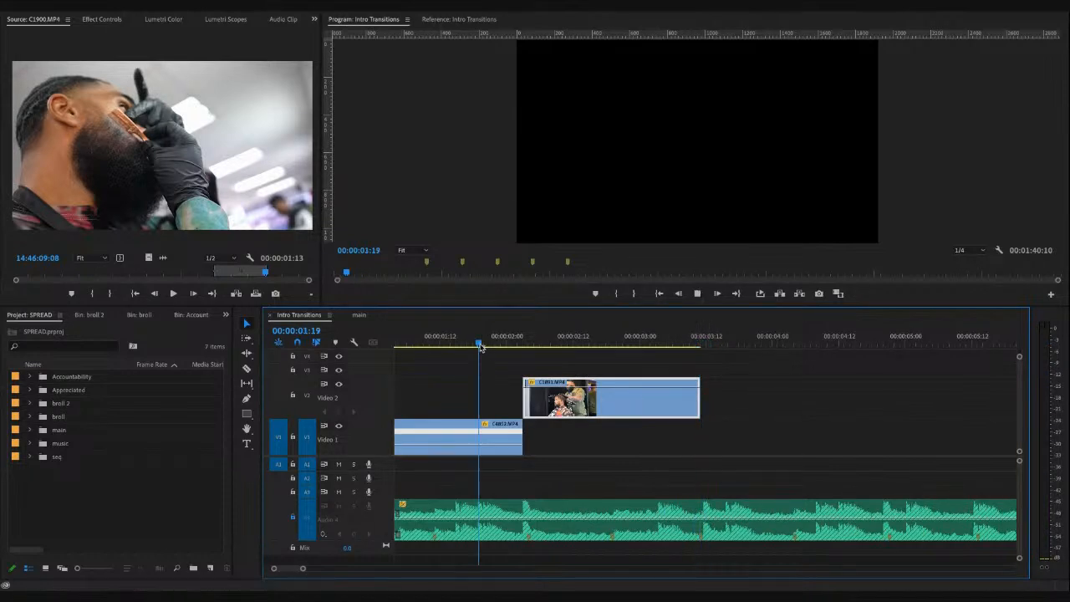
{"action": "left_click_drag", "start_coordinate": [480, 350], "coordinate": [522, 346]}
{"action": "key", "text": "minus"}
{"action": "key", "text": "Home"}
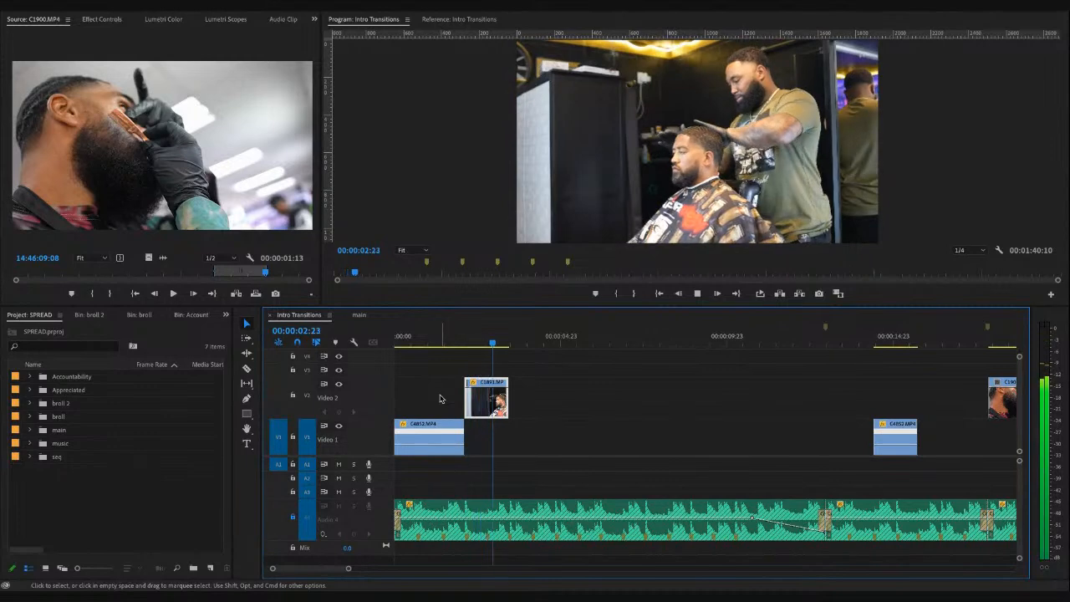
{"action": "key", "text": "space"}
- Split the V2 clip at 00:00:42:14 and move its first part to V1, directly after the end of C1891.MP4
{"action": "key", "text": "minus"}
{"action": "key", "text": "minus"}
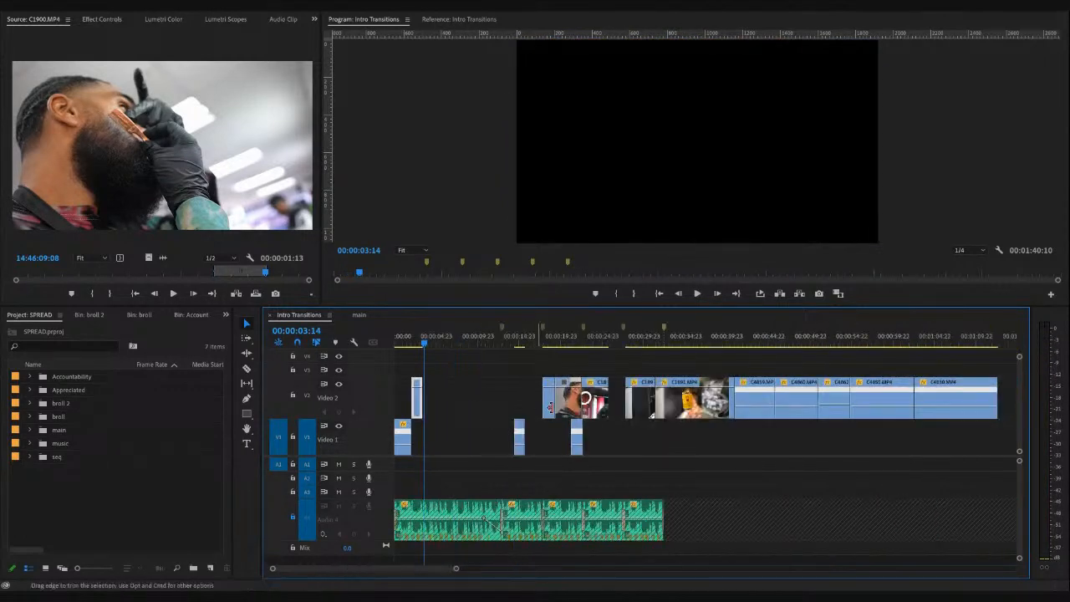
{"action": "left_click_drag", "start_coordinate": [583, 350], "coordinate": [766, 345]}
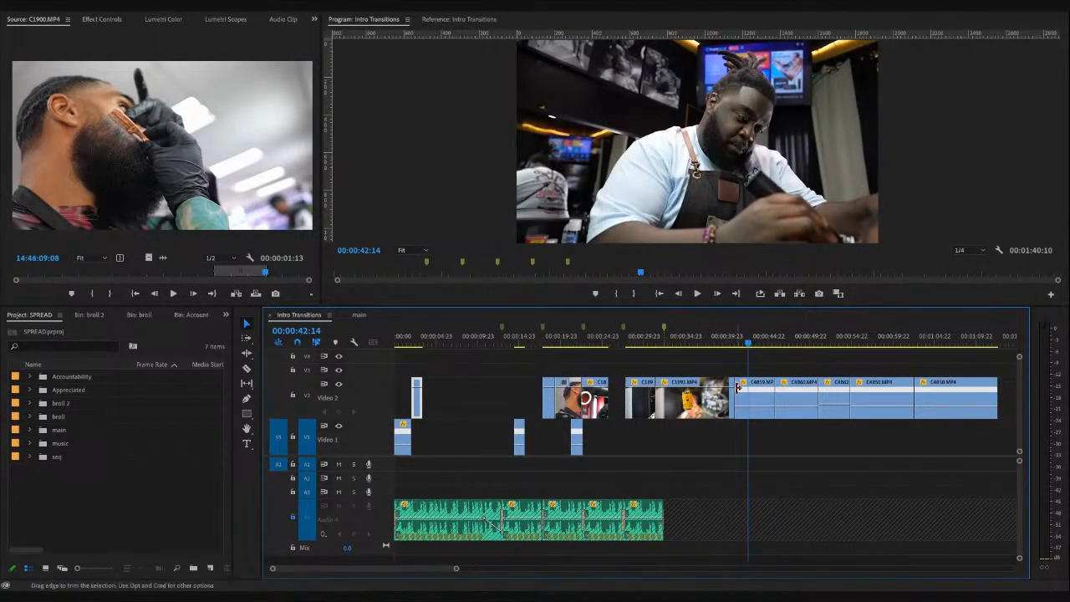
{"action": "left_click_drag", "start_coordinate": [750, 398], "coordinate": [430, 434]}
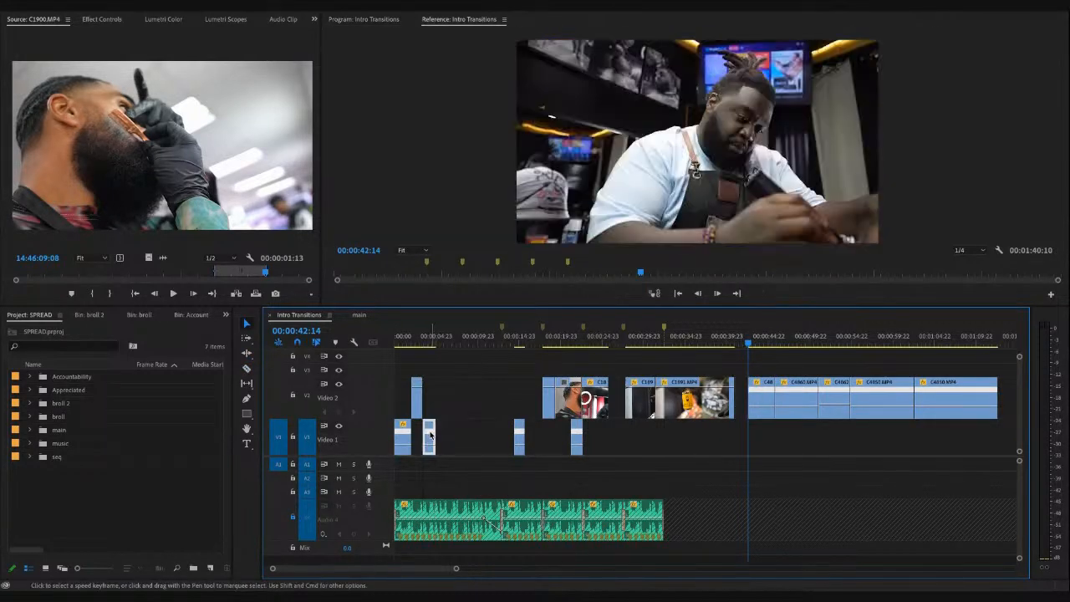
- Move C1891.MP4 from V2 down to V1, filling the gap between the first and third shots
{"action": "left_click", "coordinate": [431, 342]}
{"action": "key", "text": "equal"}
{"action": "key", "text": "equal"}
{"action": "key", "text": "equal"}
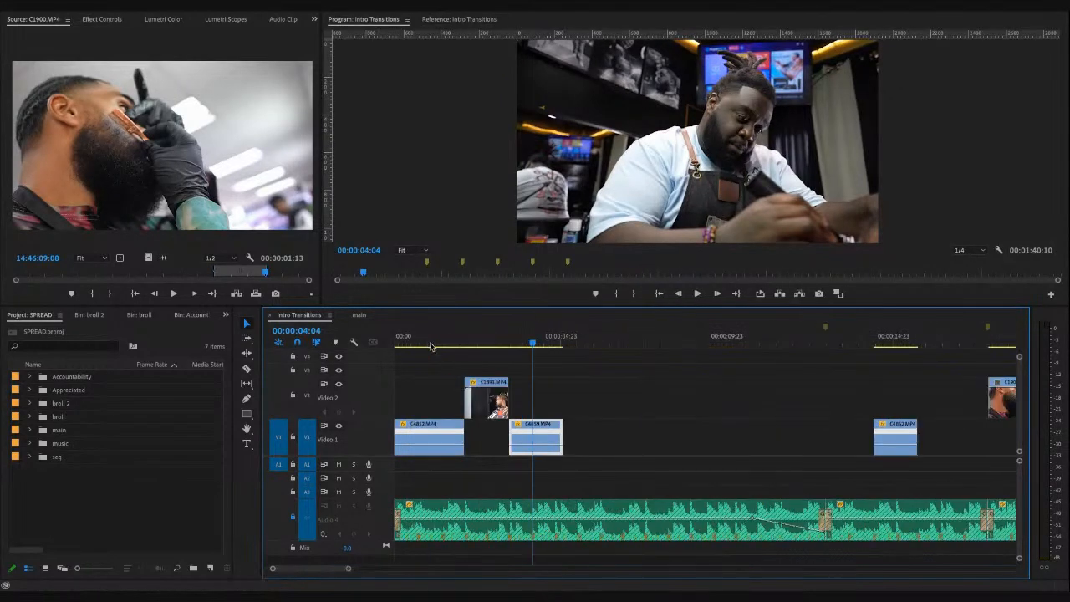
{"action": "left_click", "coordinate": [572, 418]}
{"action": "left_click_drag", "start_coordinate": [572, 417], "coordinate": [577, 439]}
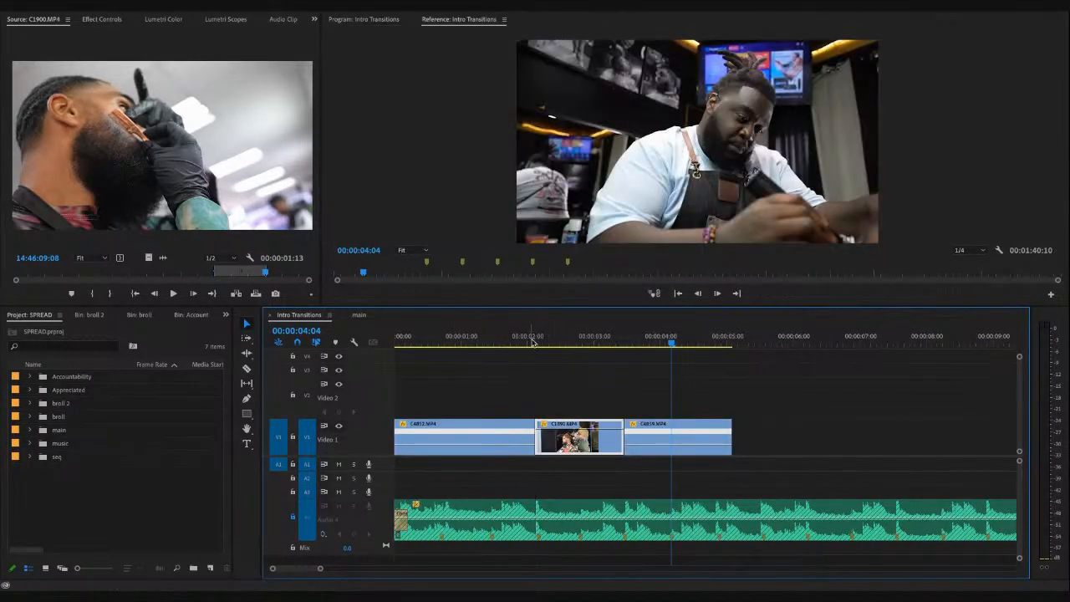
- Play the joined V1 shots from 00:00:00:23 to review the cut into C1891.MP4
{"action": "left_click", "coordinate": [534, 339]}
{"action": "key", "text": "minus"}
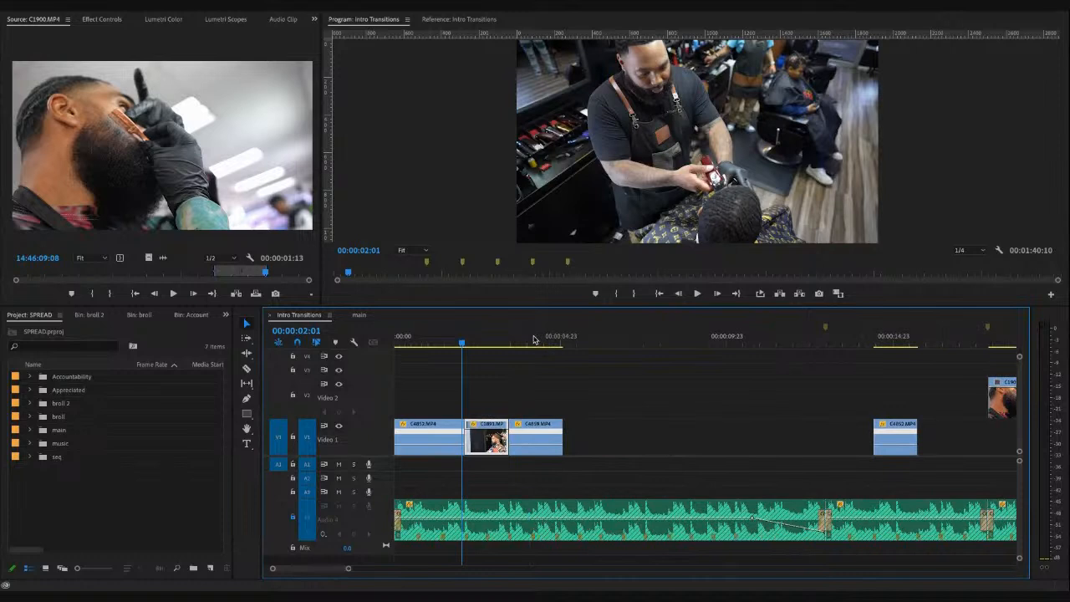
{"action": "left_click", "coordinate": [428, 344]}
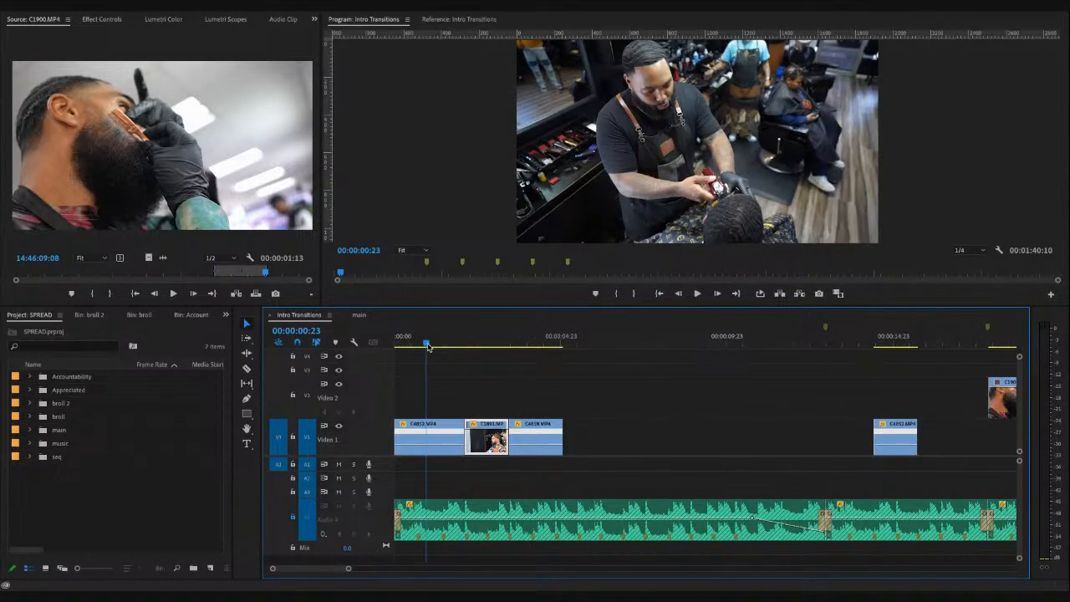
{"action": "key", "text": "space"}
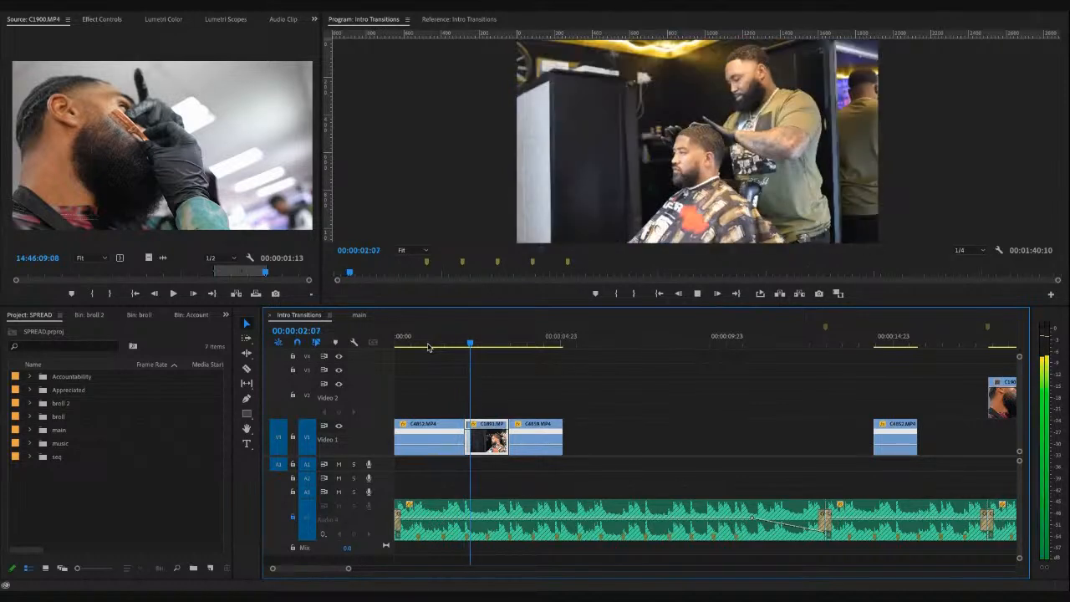
{"action": "key", "text": "space"}
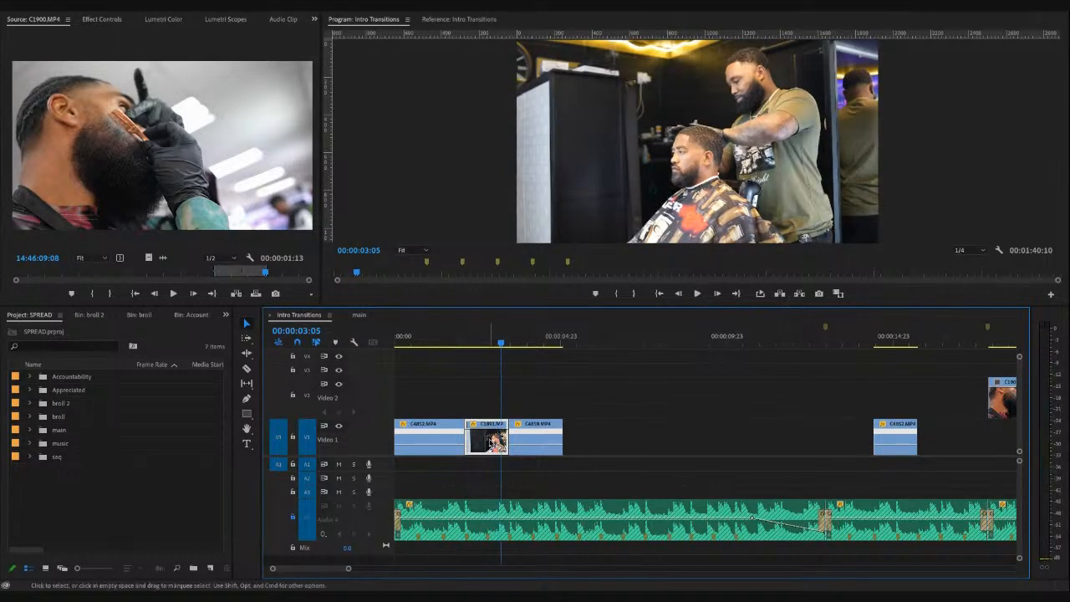
- Grade C1891.MP4 in Lumetri Color with exposure -0.2, contrast 20.9, shadows -23.9 and blacks -25.4
{"action": "left_click", "coordinate": [102, 19]}
{"action": "left_click", "coordinate": [163, 19]}
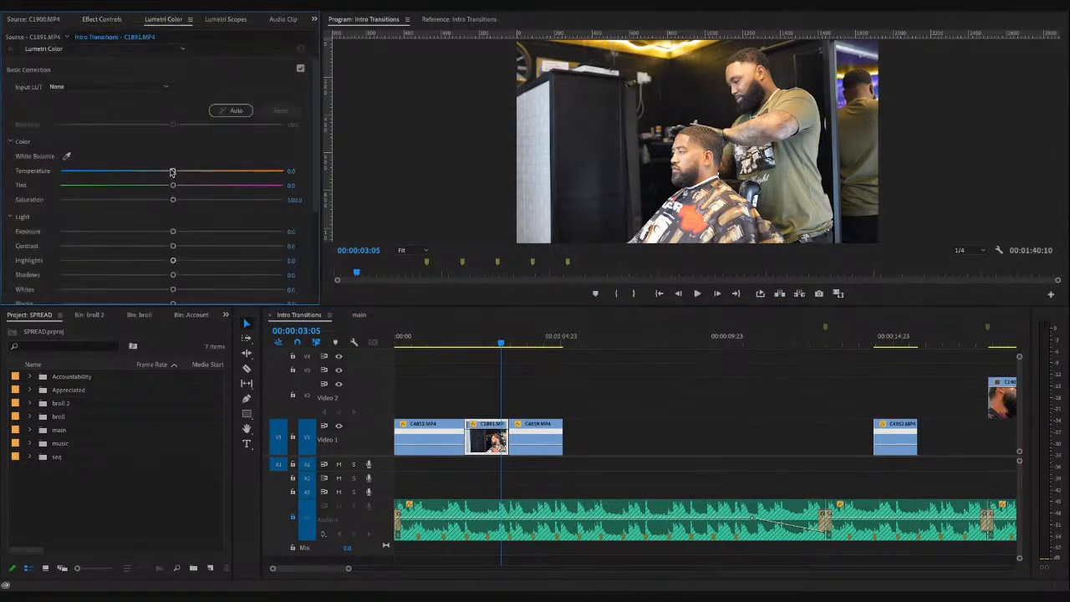
{"action": "left_click_drag", "start_coordinate": [173, 231], "coordinate": [168, 231]}
{"action": "scroll", "coordinate": [176, 288], "scroll_direction": "down", "scroll_amount": 1}
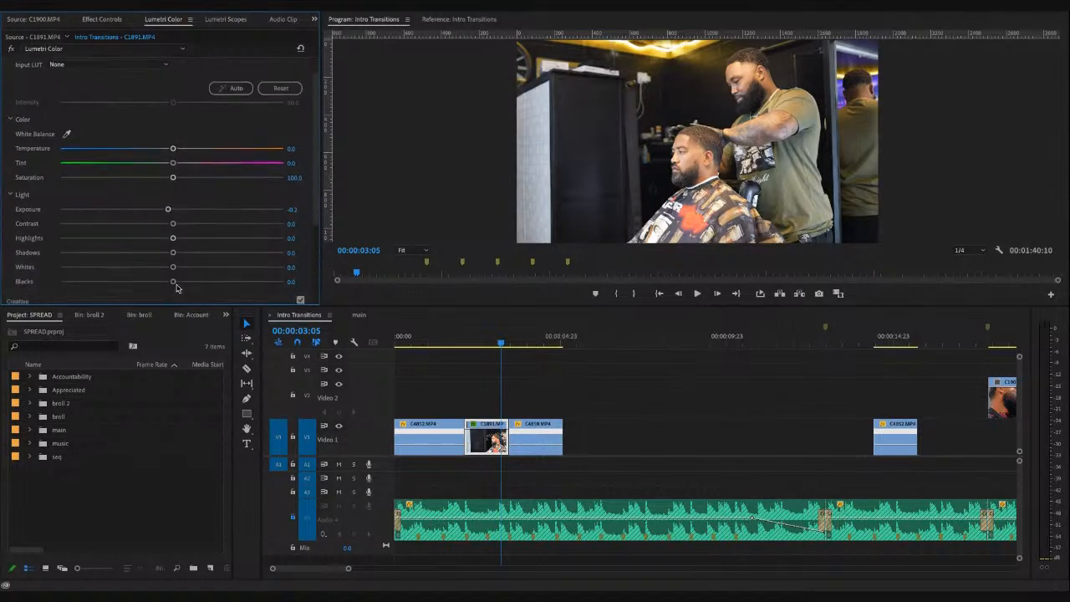
{"action": "left_click_drag", "start_coordinate": [173, 282], "coordinate": [138, 289]}
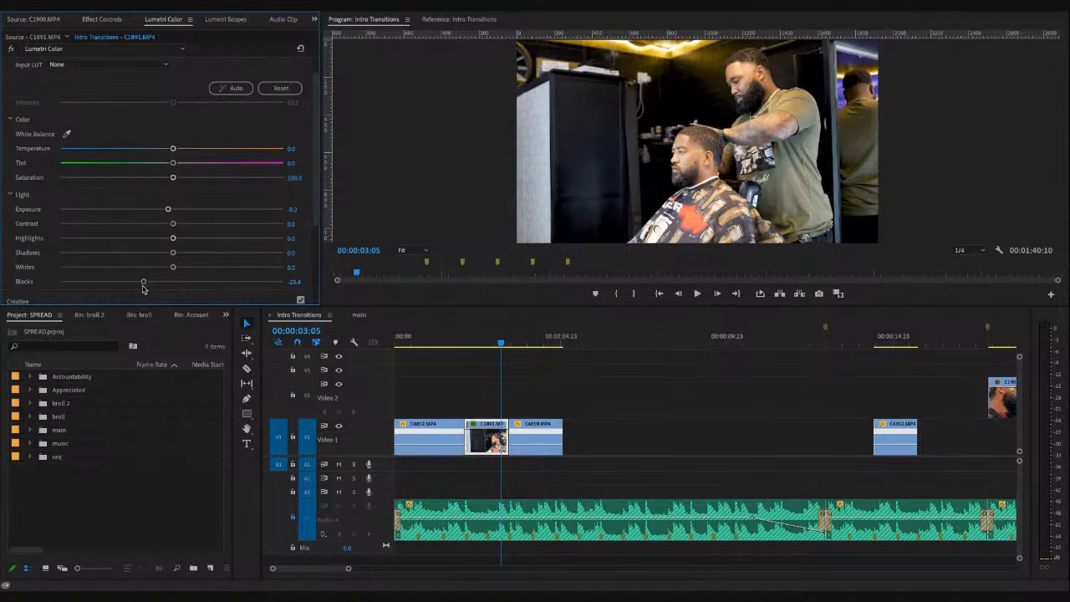
{"action": "left_click_drag", "start_coordinate": [172, 256], "coordinate": [144, 257]}
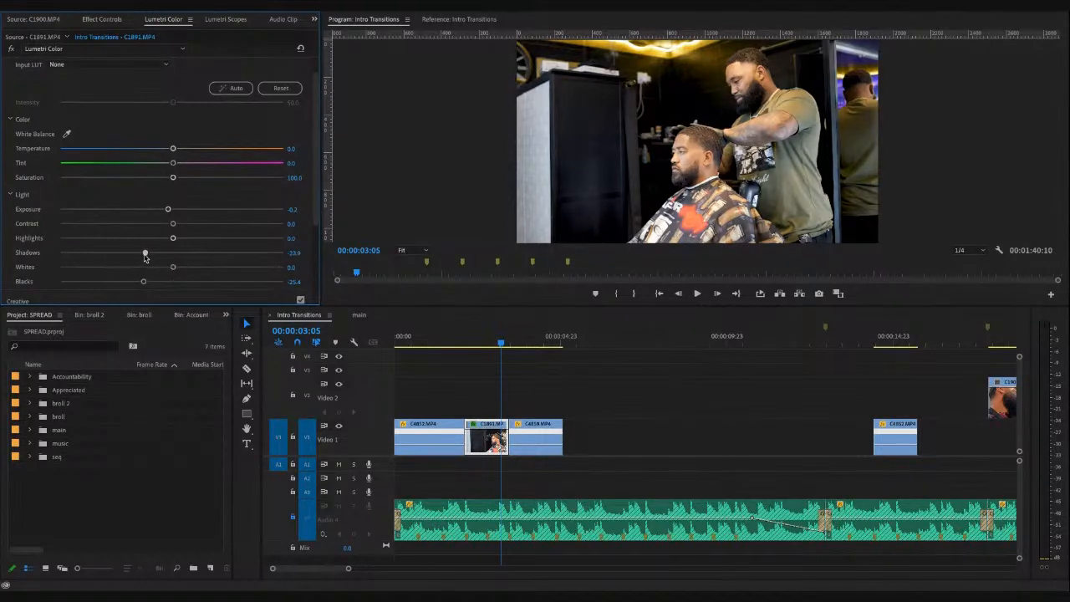
{"action": "left_click_drag", "start_coordinate": [173, 224], "coordinate": [195, 223]}
{"action": "left_click", "coordinate": [482, 443]}
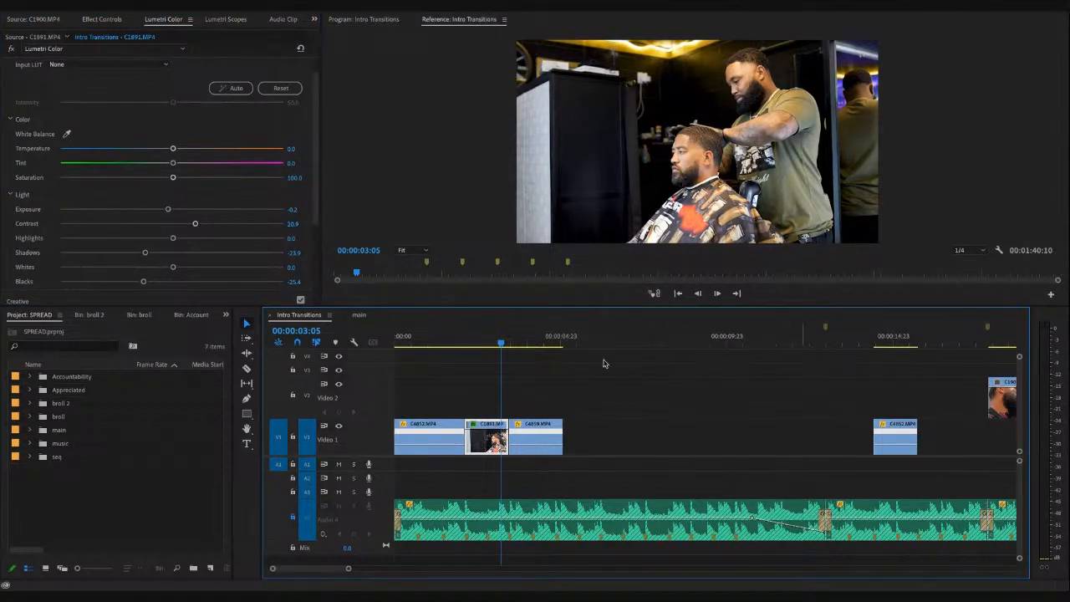
- Trim the end of C4859.MP4 on V1 back to about 00:00:04:21 and replay the shot
{"action": "left_click", "coordinate": [482, 339]}
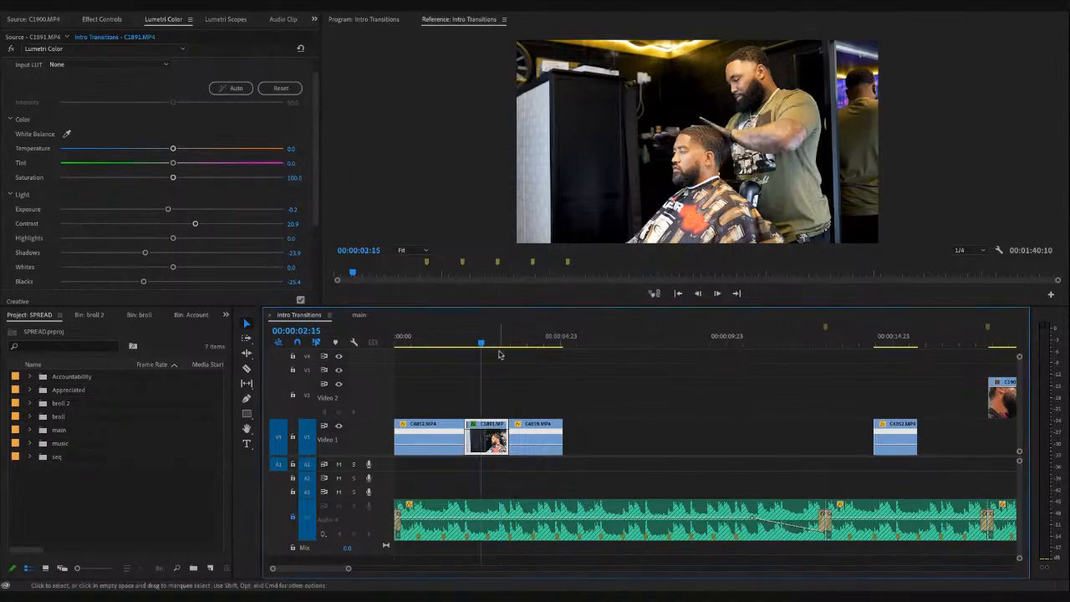
{"action": "left_click", "coordinate": [445, 345]}
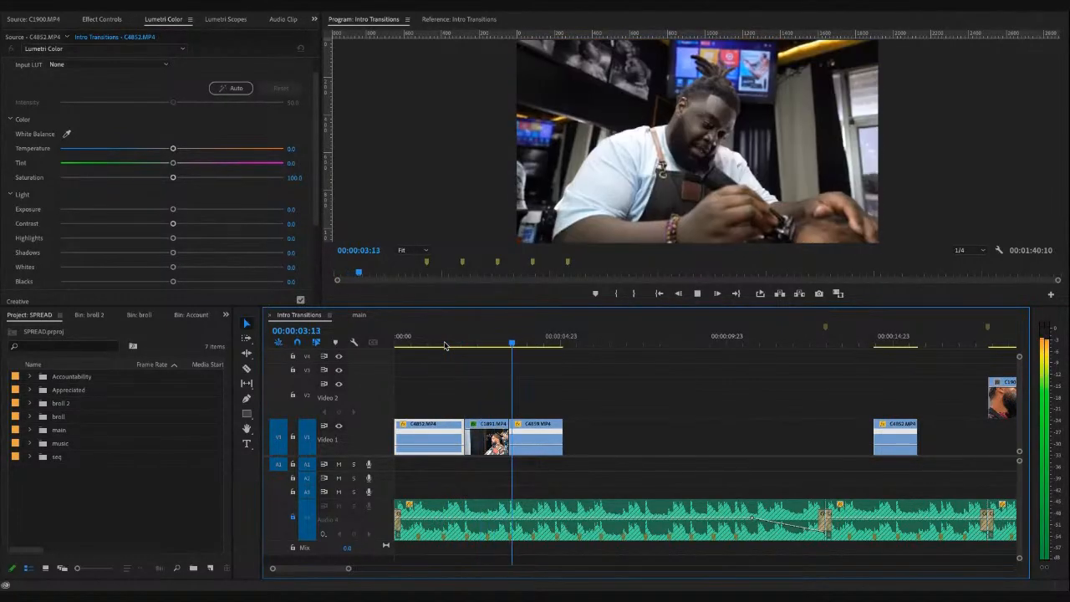
{"action": "left_click", "coordinate": [551, 427]}
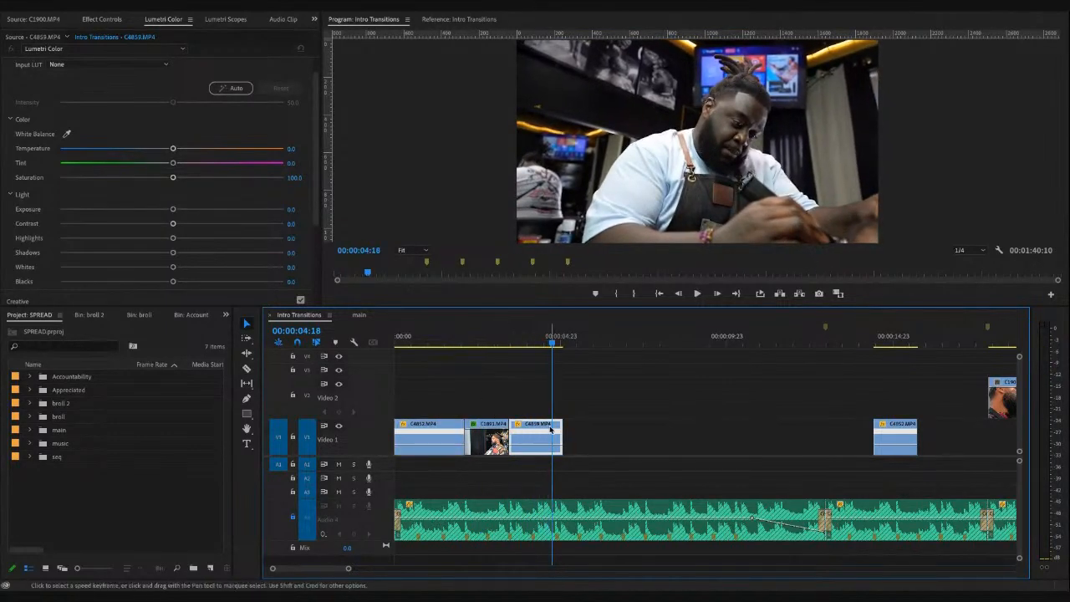
{"action": "left_click_drag", "start_coordinate": [561, 429], "coordinate": [553, 431]}
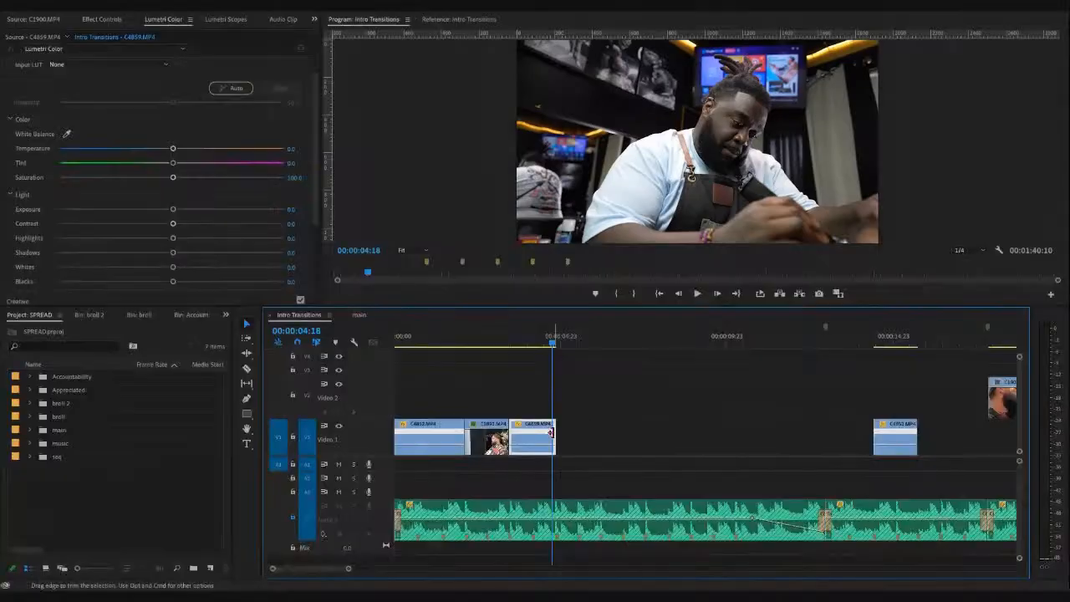
{"action": "left_click", "coordinate": [530, 343]}
{"action": "key", "text": "space"}
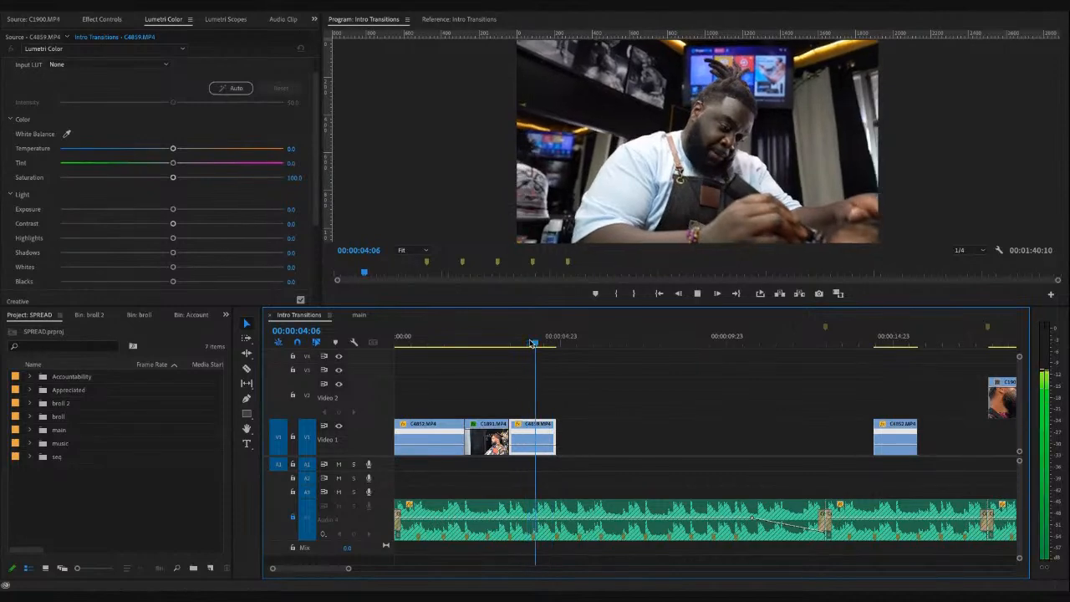
{"action": "key", "text": "space"}
{"action": "left_click", "coordinate": [528, 343]}
- Cut a short segment from the V2 source clip C4850.MP4 near 00:00:55:23 and place it on V2 directly after the end of C4859.MP4
{"action": "key", "text": "minus"}
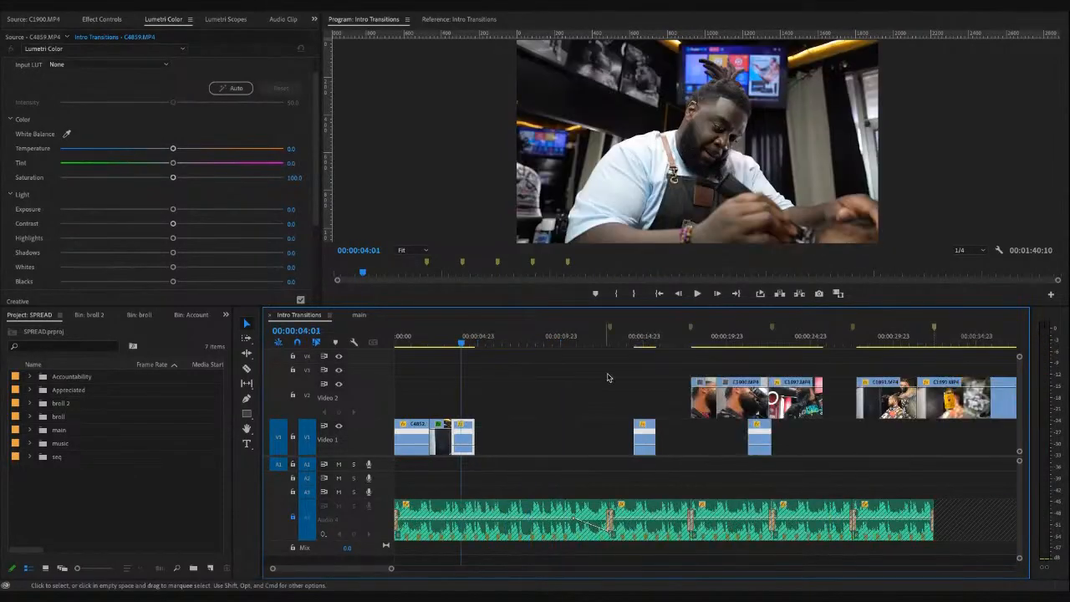
{"action": "left_click", "coordinate": [787, 342]}
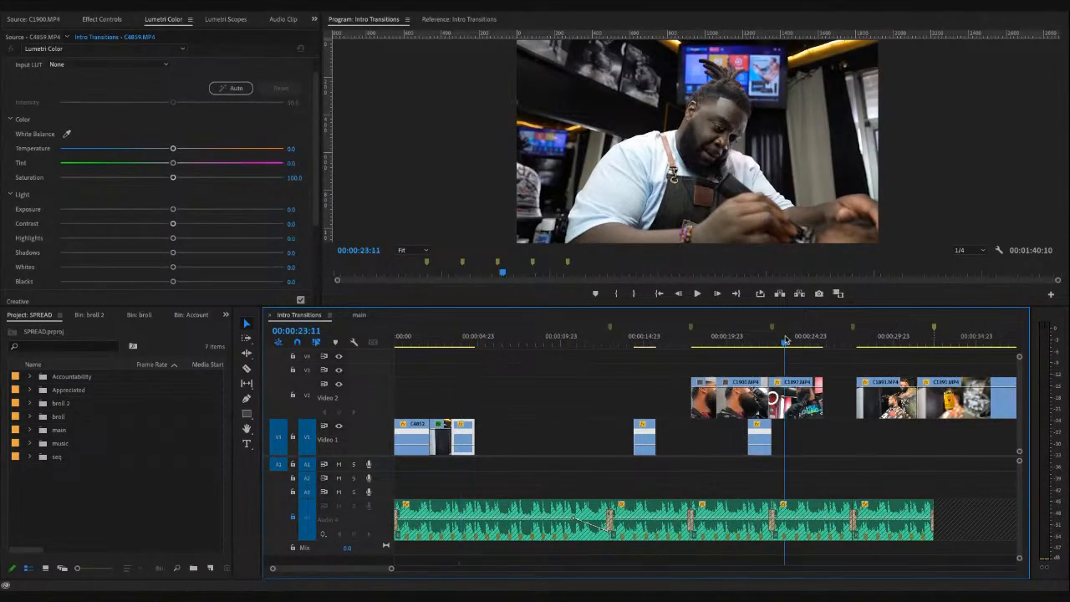
{"action": "key", "text": "minus"}
{"action": "left_click", "coordinate": [770, 339]}
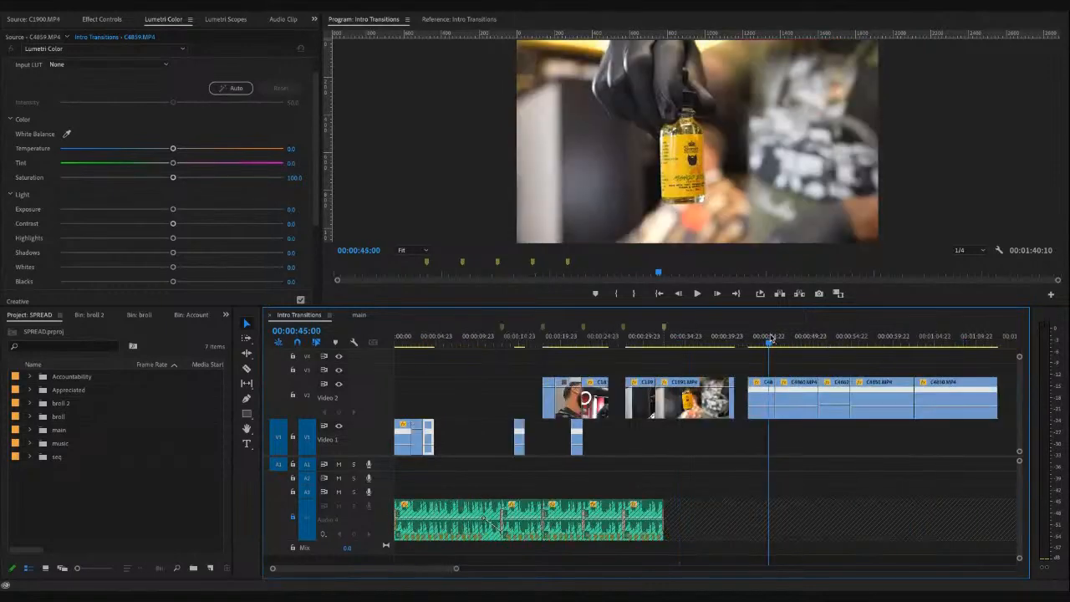
{"action": "left_click_drag", "start_coordinate": [770, 339], "coordinate": [853, 341]}
{"action": "key", "text": "space"}
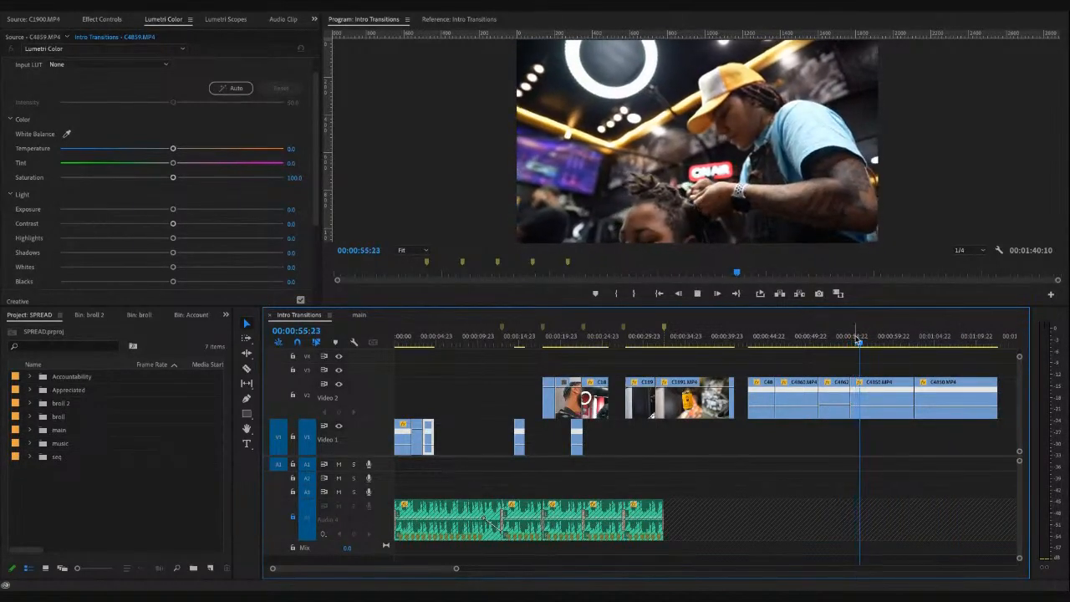
{"action": "key", "text": "space"}
{"action": "key", "text": "c"}
{"action": "key", "text": "v"}
{"action": "left_click_drag", "start_coordinate": [874, 404], "coordinate": [445, 416]}
- Play the opening V1 shots through C4859.MP4 into C4850.MP4 to check the cut timing against the music
{"action": "left_click", "coordinate": [423, 343]}
{"action": "key", "text": "="}
{"action": "key", "text": "="}
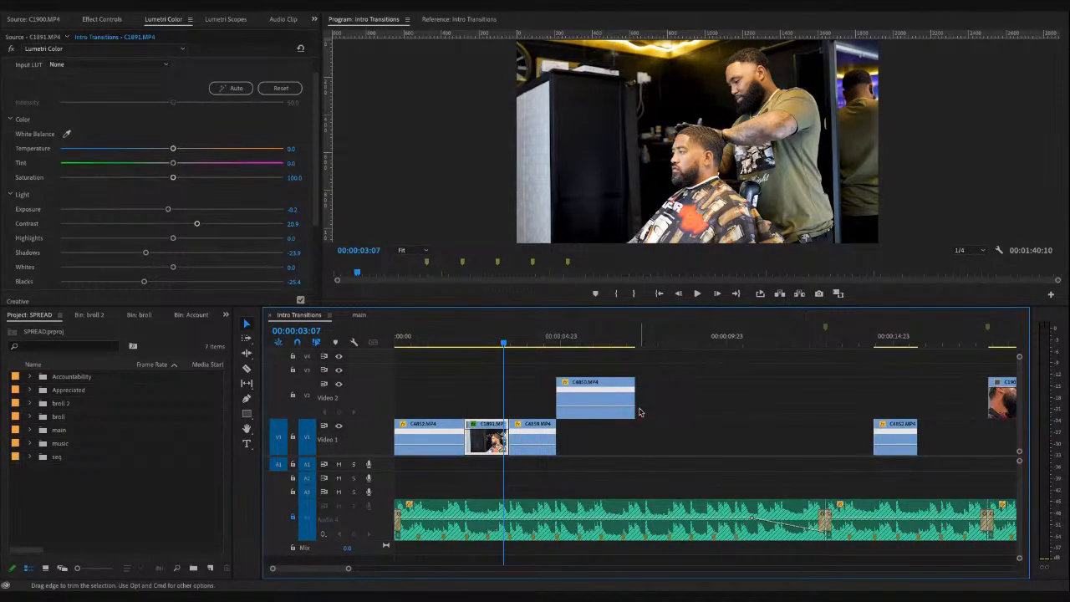
{"action": "left_click", "coordinate": [481, 343]}
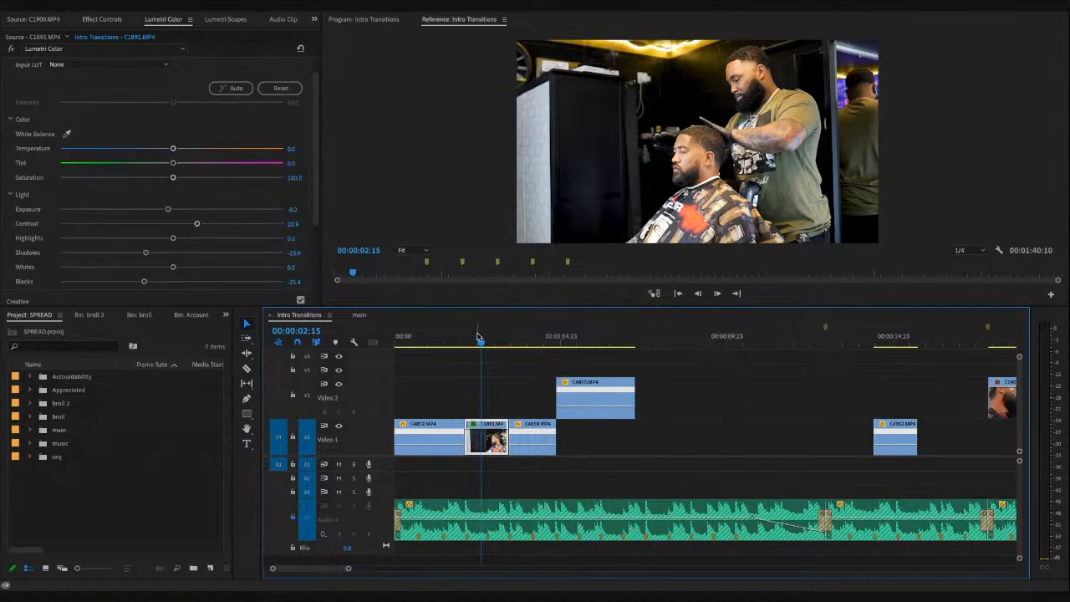
{"action": "key", "text": "space"}
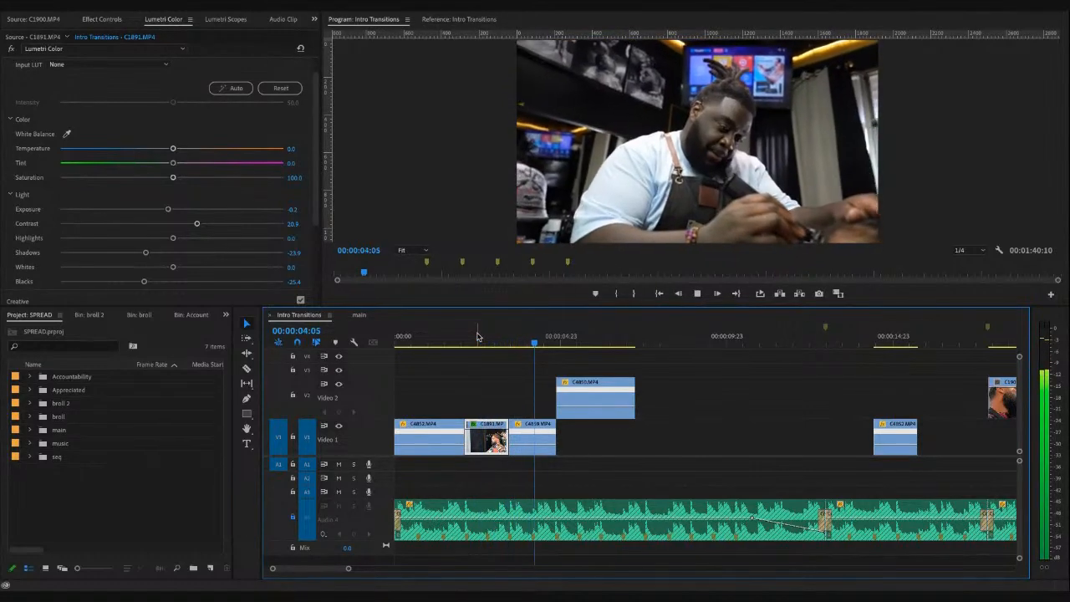
{"action": "left_click", "coordinate": [525, 344]}
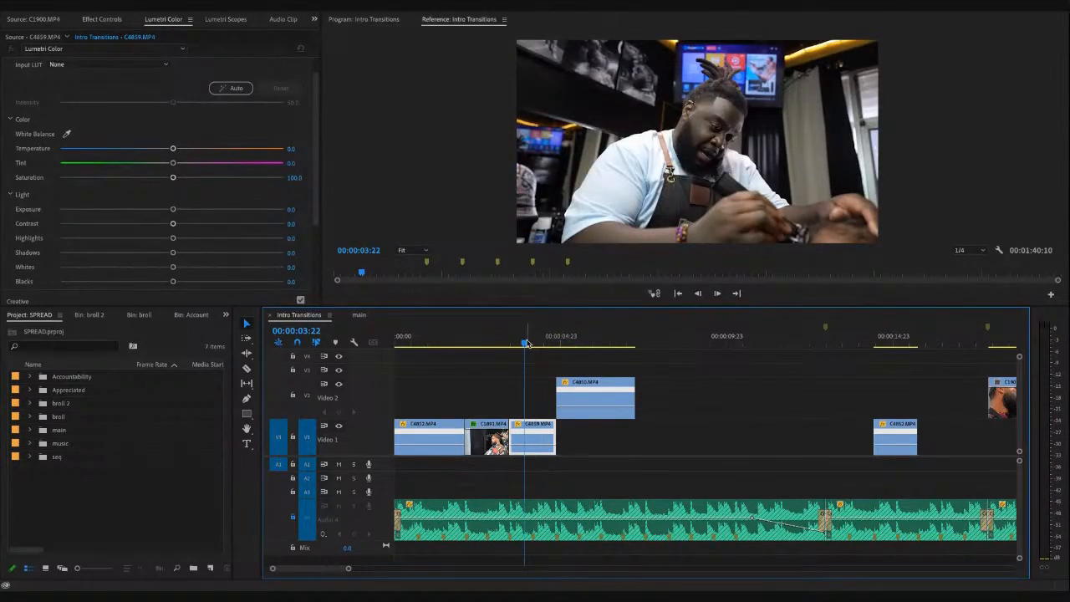
{"action": "left_click", "coordinate": [527, 344]}
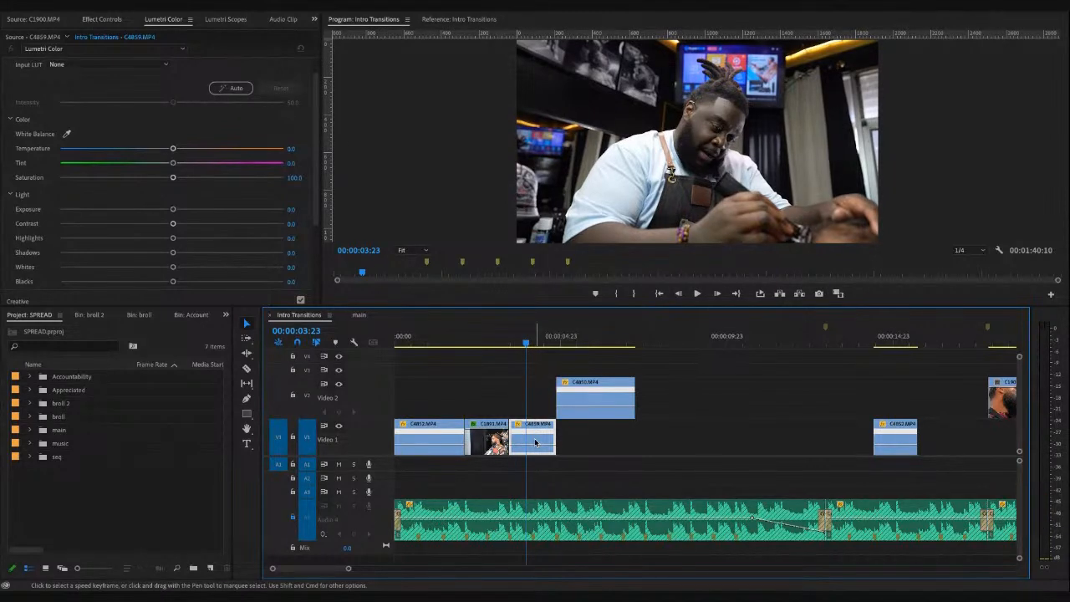
{"action": "left_click", "coordinate": [532, 343]}
{"action": "key", "text": "space"}
{"action": "key", "text": "space"}
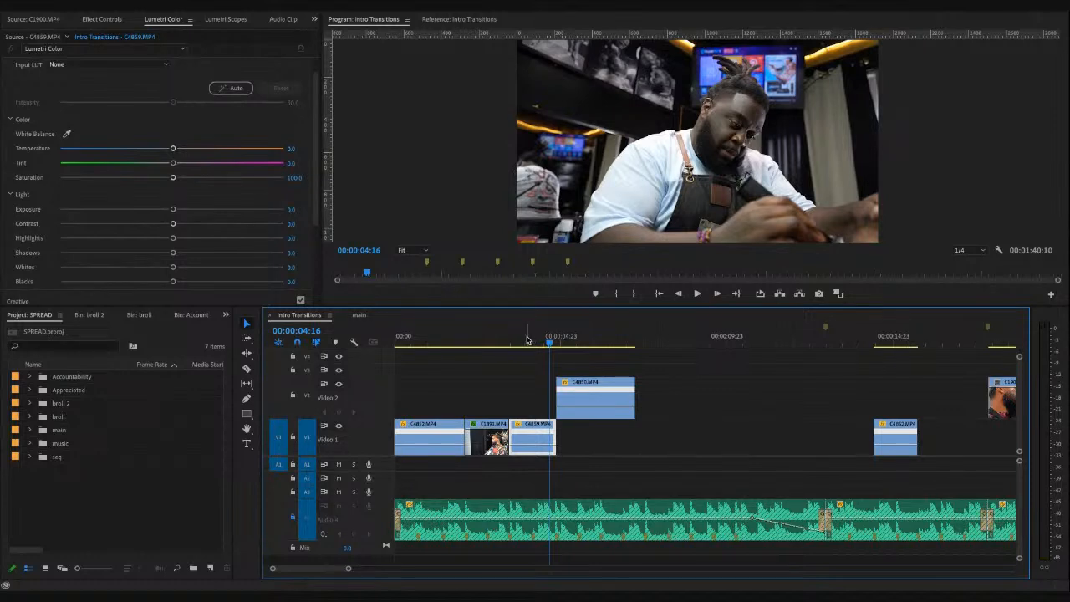
{"action": "left_click", "coordinate": [526, 341]}
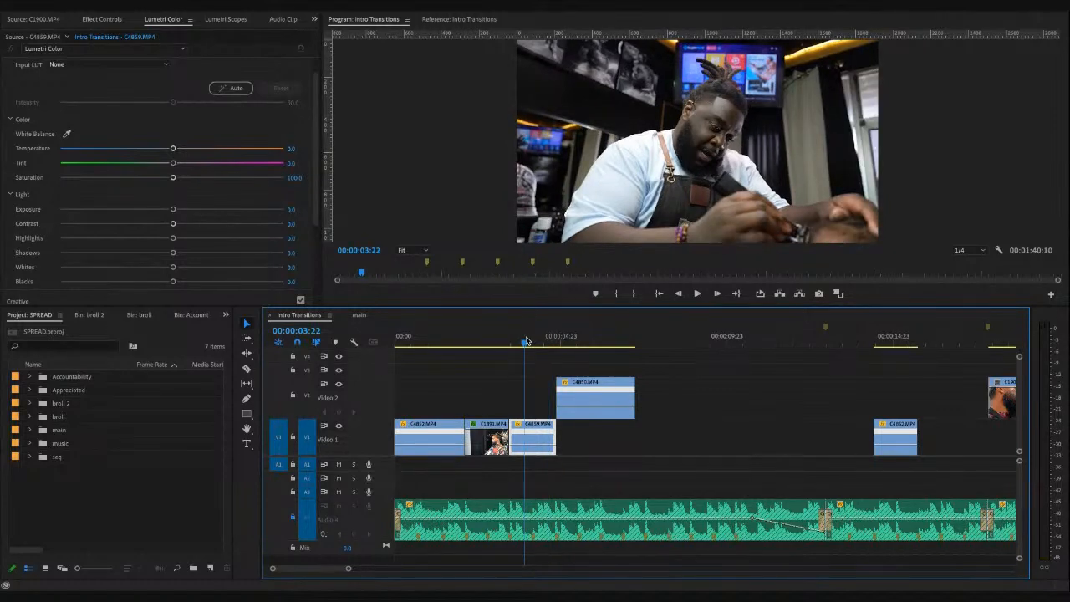
{"action": "key", "text": "space"}
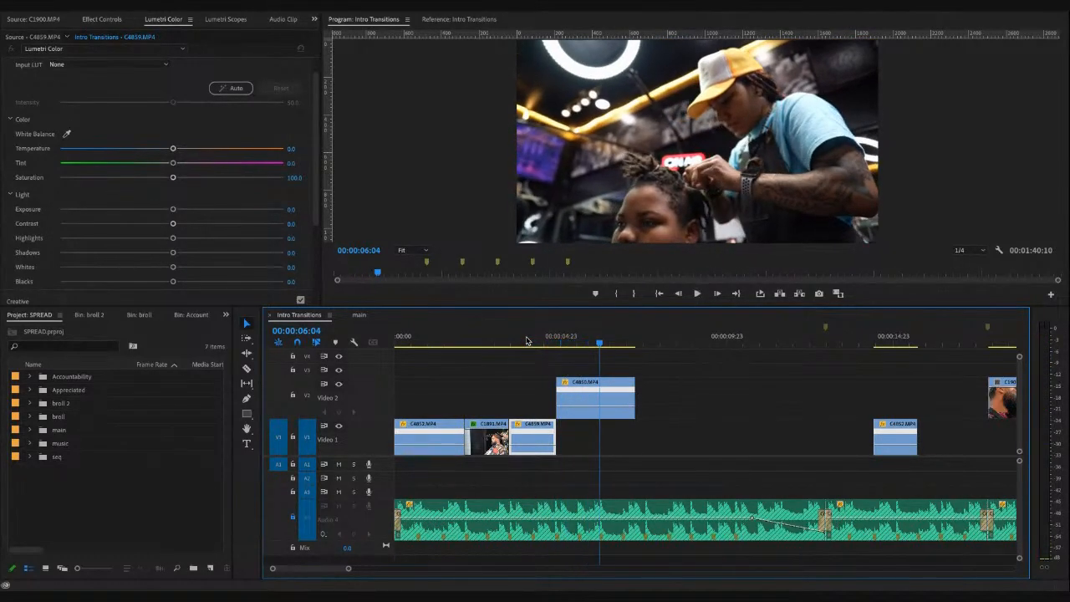
{"action": "key", "text": "space"}
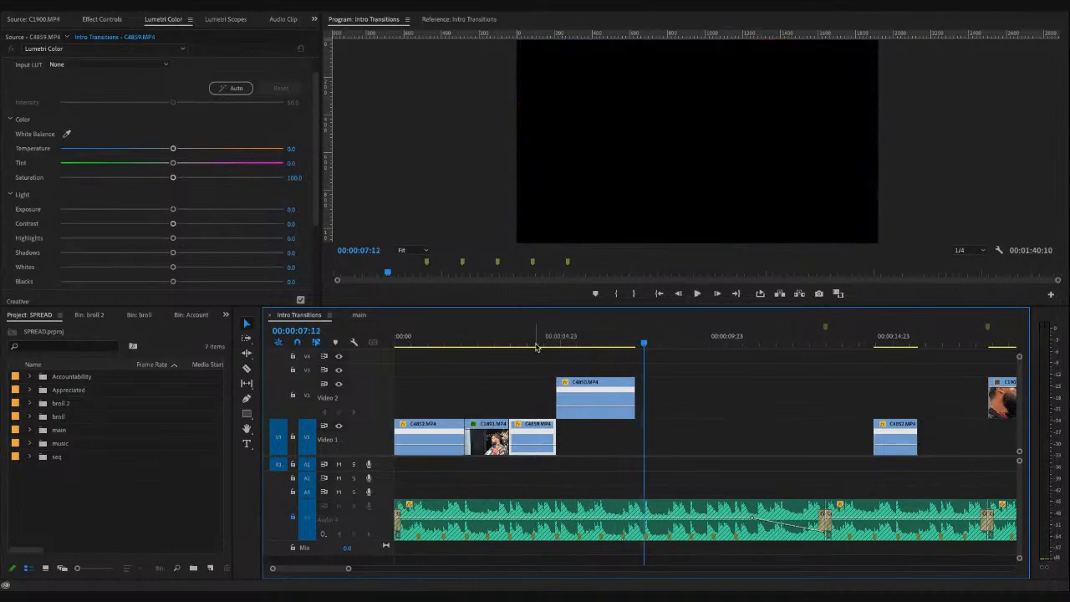
- Extend the end of C4850.MP4 on V2 to about 00:00:07:12 and replay the cut into it
{"action": "left_click", "coordinate": [542, 341]}
{"action": "left_click_drag", "start_coordinate": [633, 393], "coordinate": [643, 393]}
{"action": "left_click", "coordinate": [531, 343]}
{"action": "key", "text": "space"}
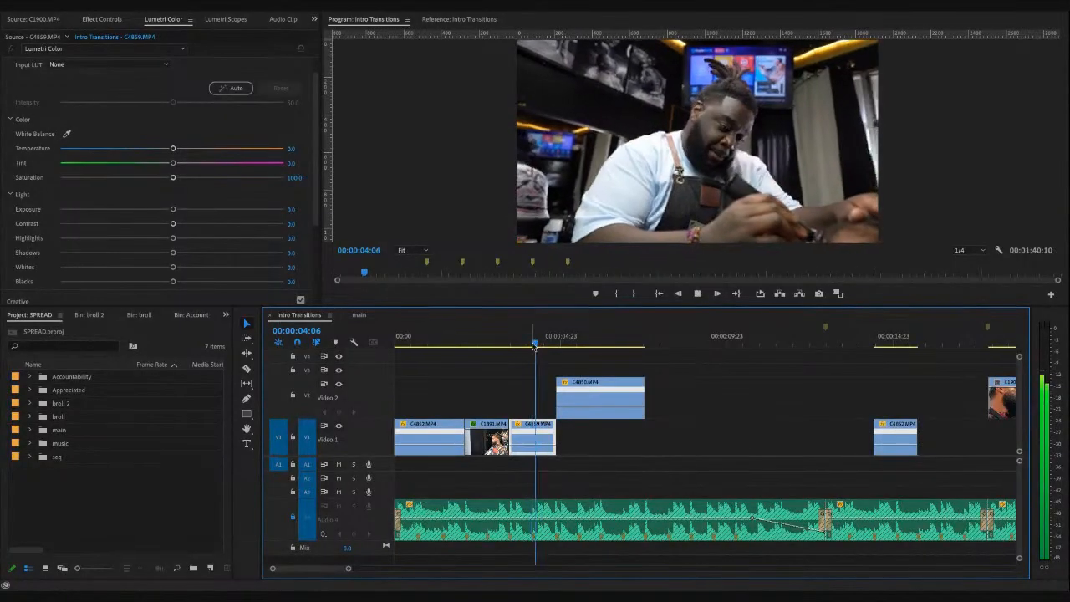
{"action": "left_click_drag", "start_coordinate": [436, 401], "coordinate": [600, 408]}
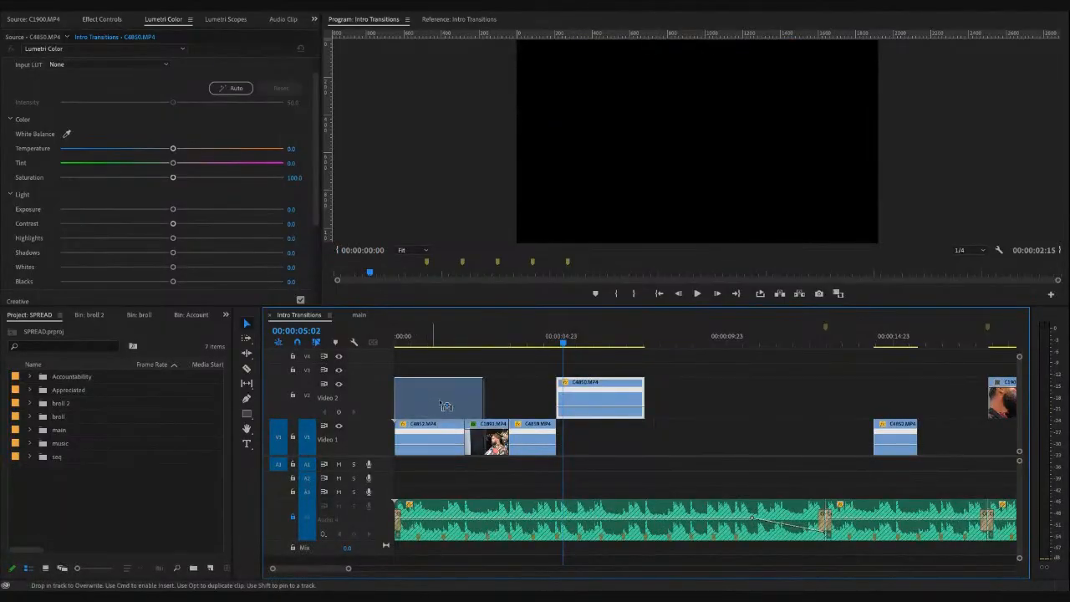
{"action": "left_click", "coordinate": [518, 338]}
{"action": "key", "text": "space"}
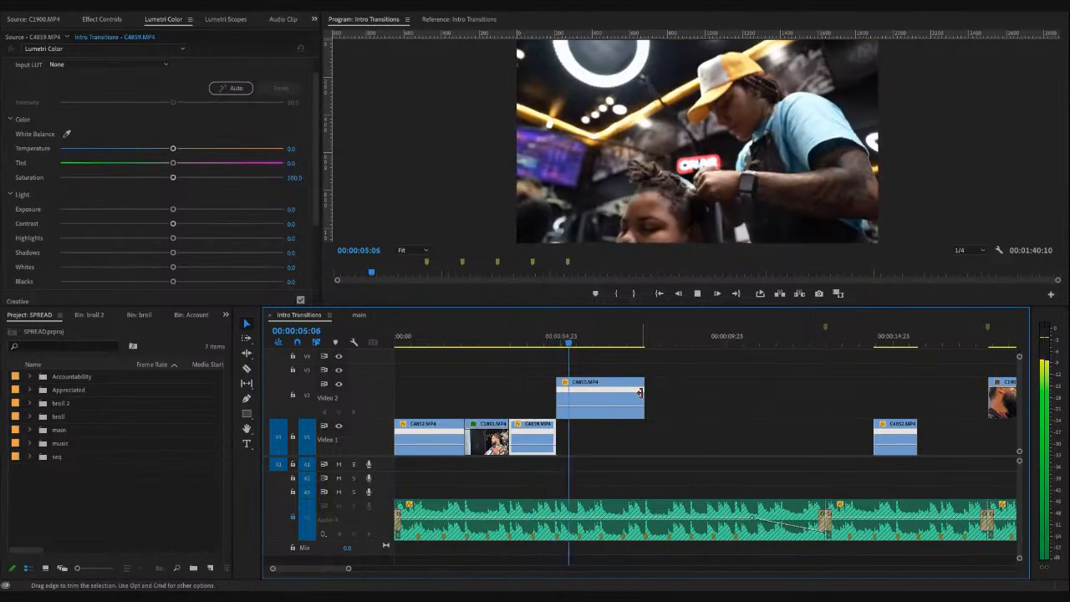
{"action": "key", "text": "space"}
- Align the cut between C4859.MP4 and C4850.MP4 with the music beat at 00:00:04:20
{"action": "left_click", "coordinate": [542, 339]}
{"action": "key", "text": "equal"}
{"action": "key", "text": "equal"}
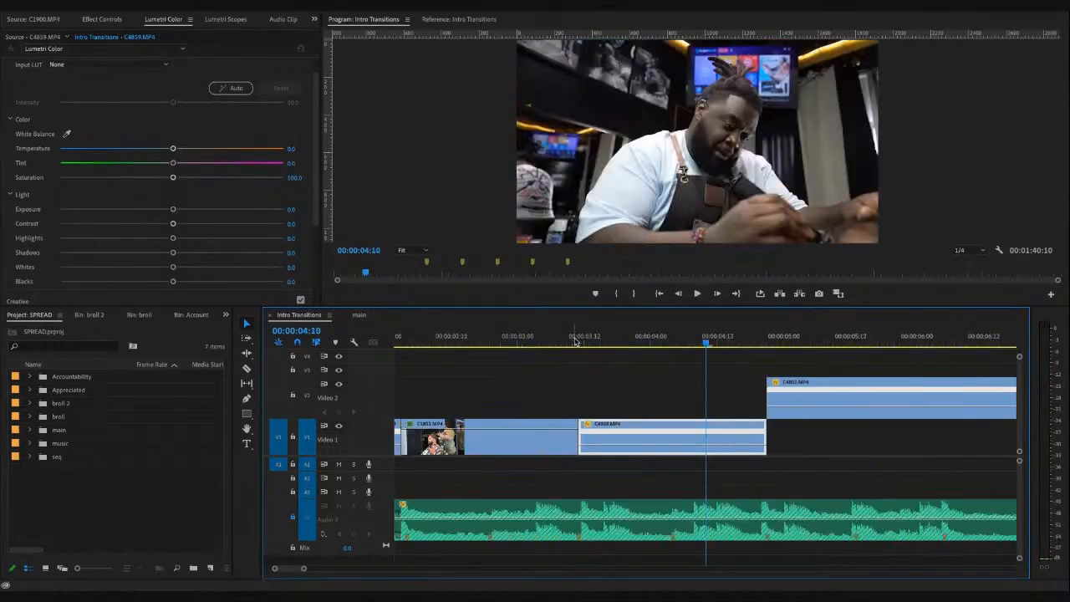
{"action": "left_click_drag", "start_coordinate": [695, 338], "coordinate": [764, 340]}
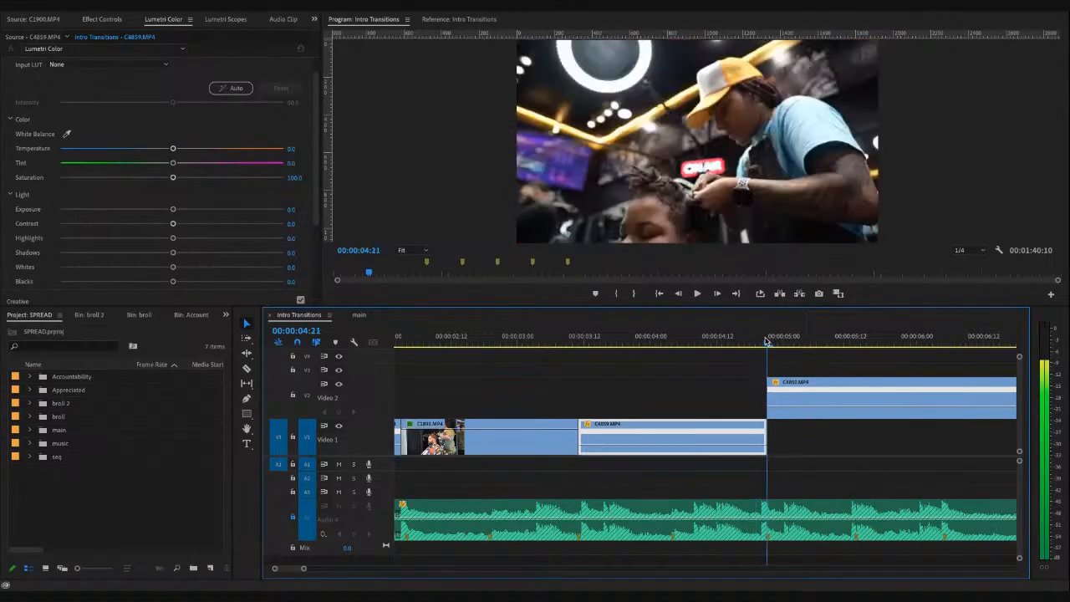
{"action": "left_click", "coordinate": [762, 431]}
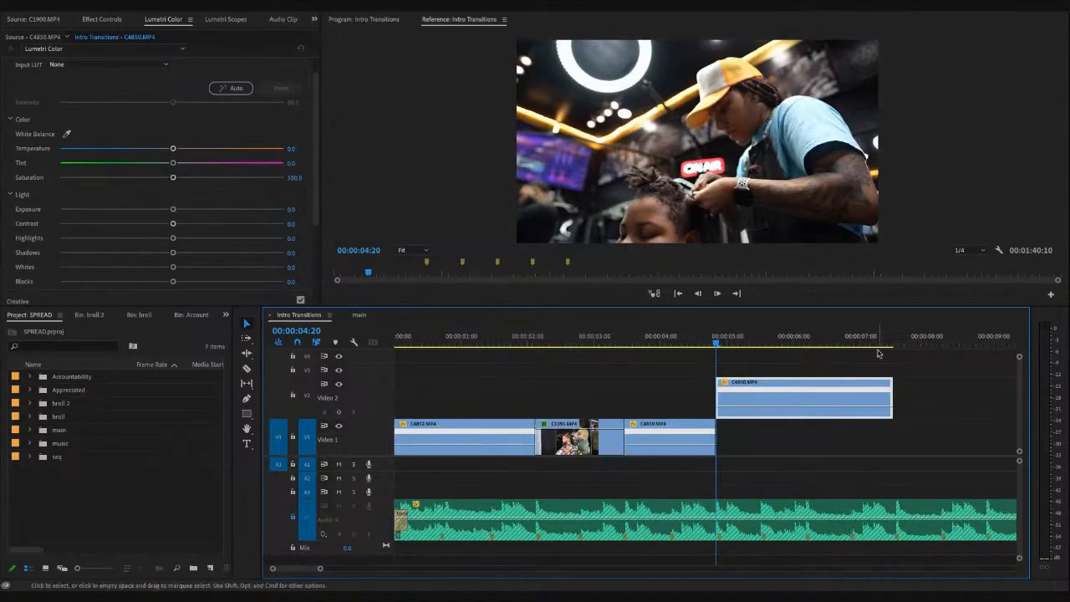
- Review the end of C4850.MP4, move it from V2 down to V1 directly after C4859.MP4, and play it
{"action": "left_click", "coordinate": [855, 338]}
{"action": "key", "text": "space"}
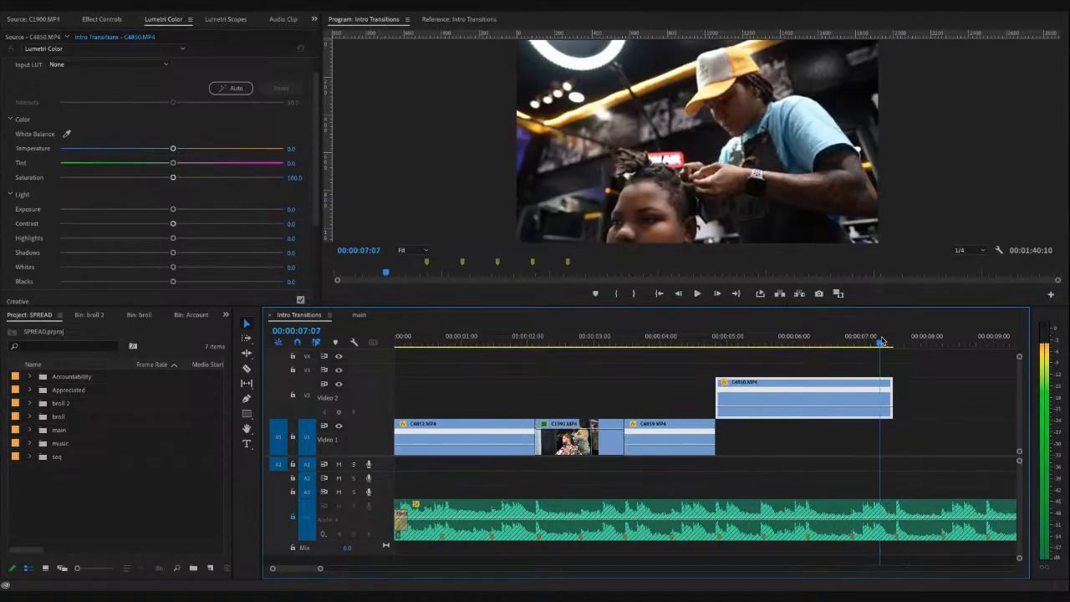
{"action": "left_click", "coordinate": [663, 341]}
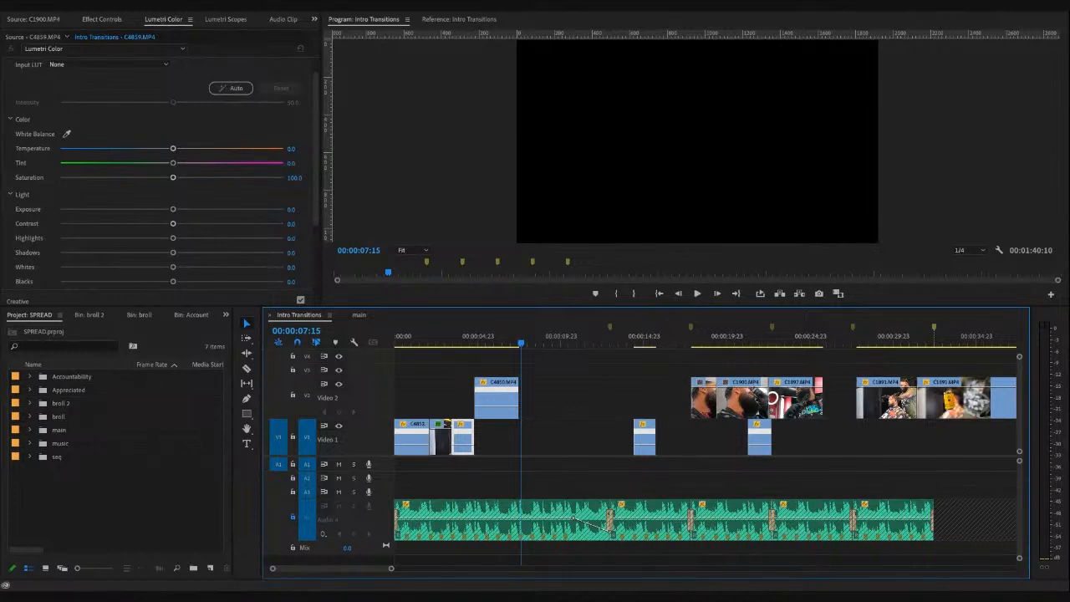
{"action": "left_click", "coordinate": [550, 437]}
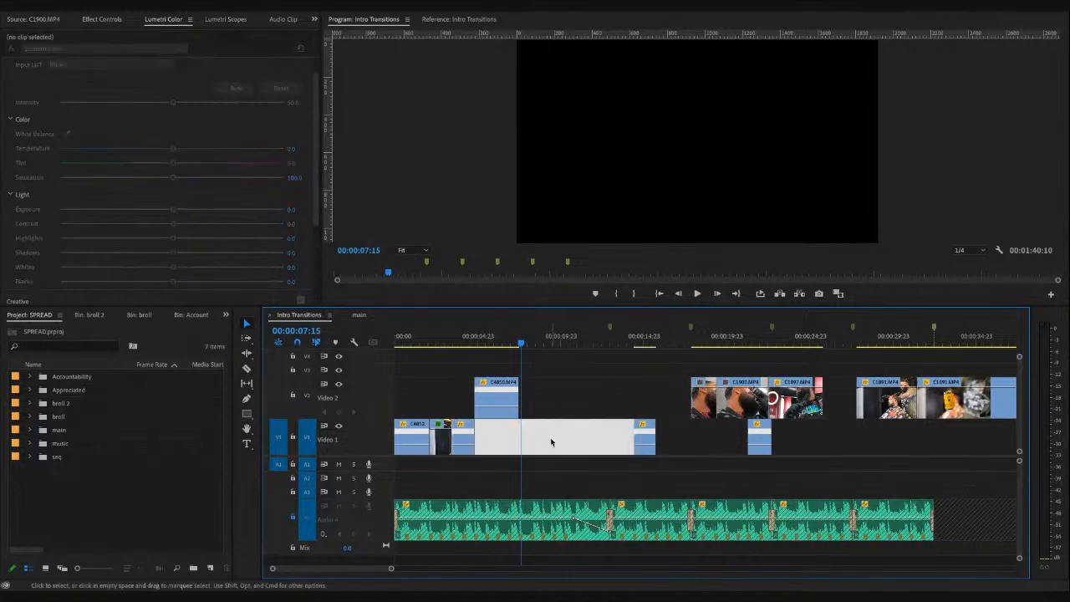
{"action": "left_click", "coordinate": [481, 341]}
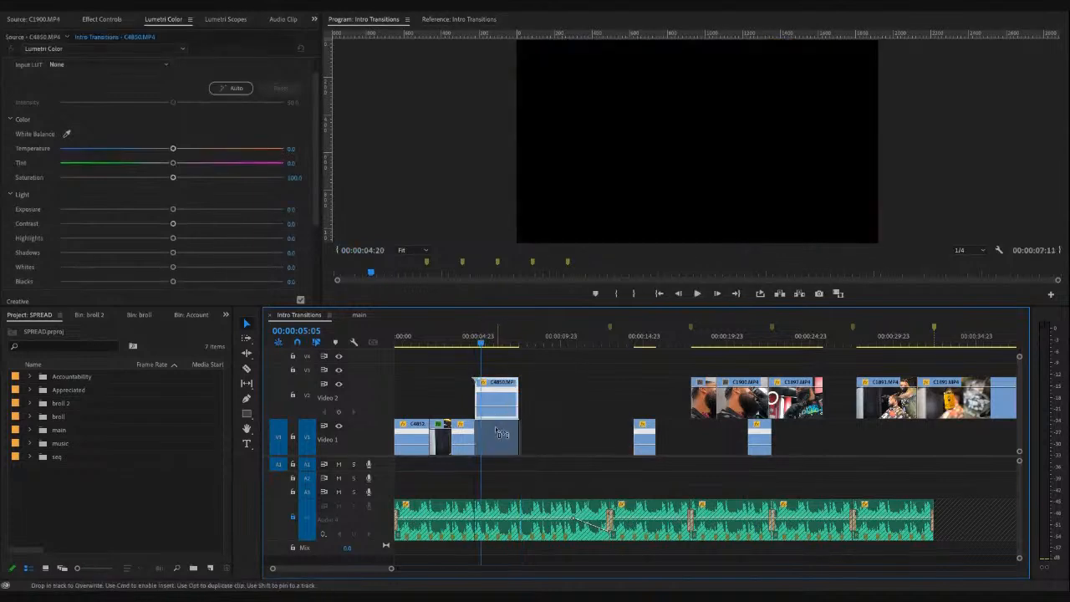
{"action": "left_click_drag", "start_coordinate": [496, 398], "coordinate": [495, 431]}
{"action": "key", "text": "space"}
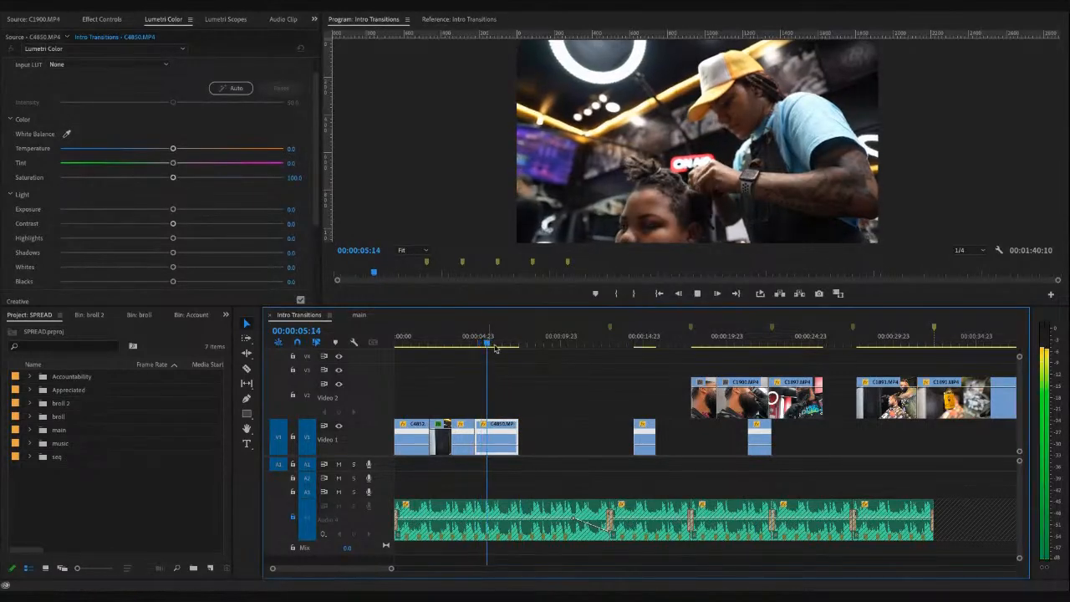
- Move the isolated V1 shot near 00:00:15:00 earlier so it spans the first timeline marker, and play the sequence from the start
{"action": "left_click", "coordinate": [647, 338]}
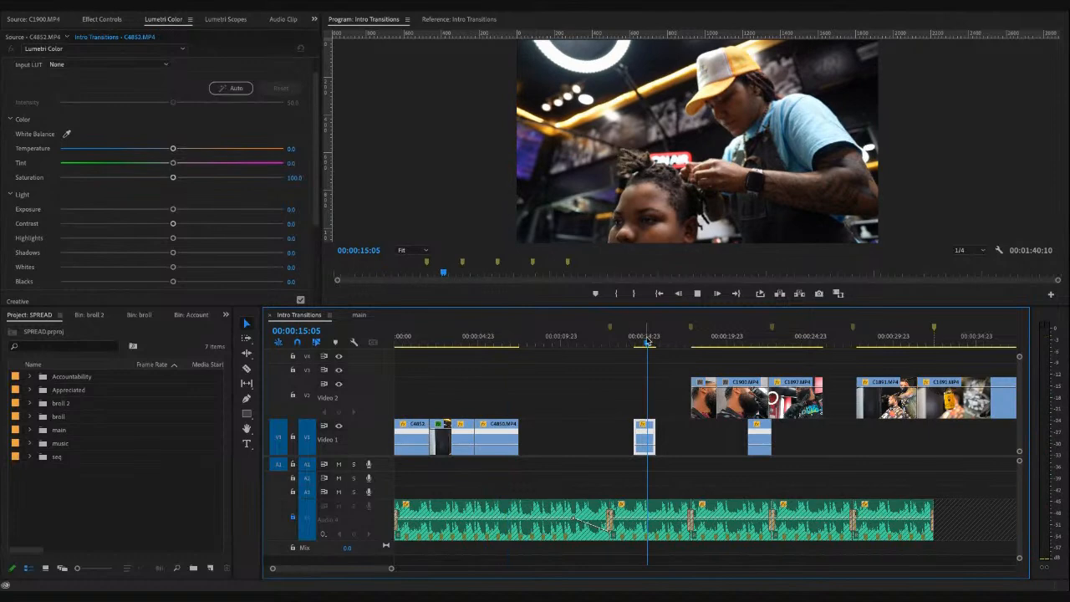
{"action": "key", "text": "space"}
{"action": "left_click", "coordinate": [407, 341]}
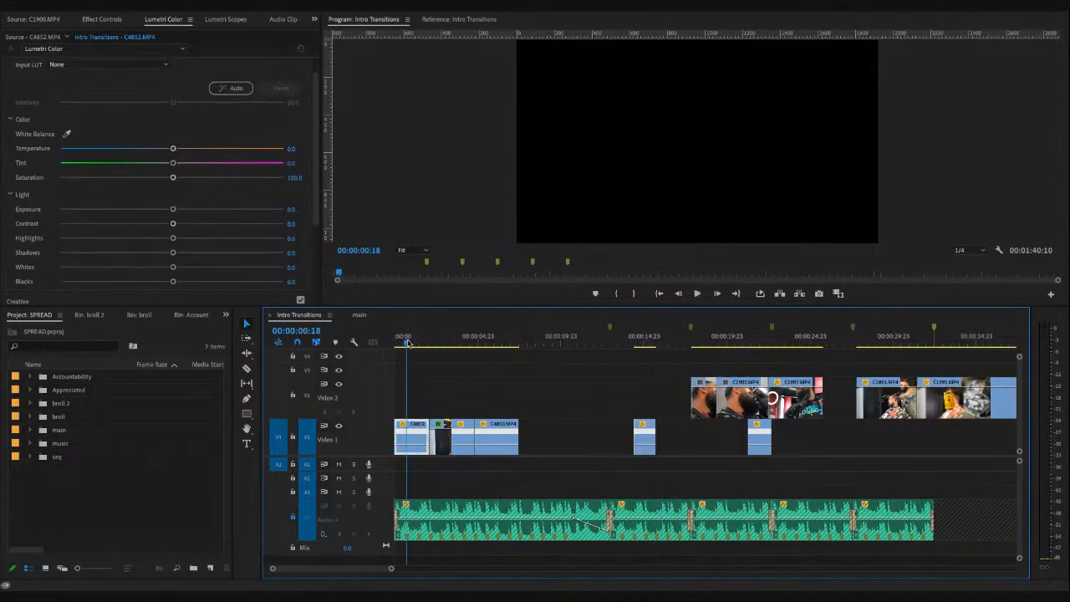
{"action": "left_click_drag", "start_coordinate": [645, 437], "coordinate": [610, 438]}
{"action": "left_click_drag", "start_coordinate": [407, 340], "coordinate": [383, 340]}
{"action": "key", "text": "space"}
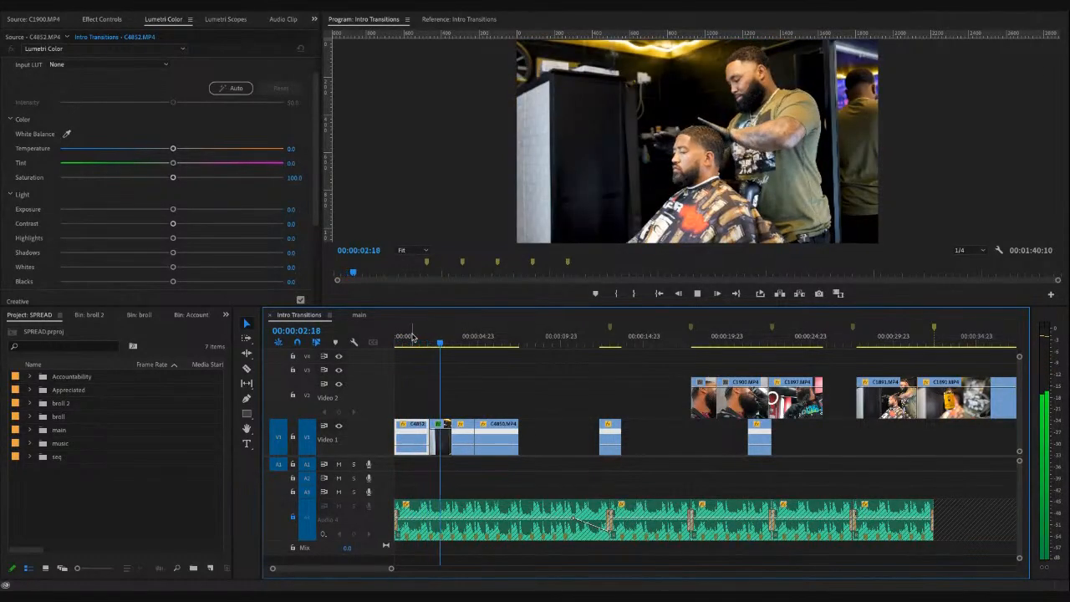
- Move the V2 clip C1900.MP4 from 00:00:18:12 to directly after the end of C4850.MP4, keeping it on V2
{"action": "left_click", "coordinate": [703, 339]}
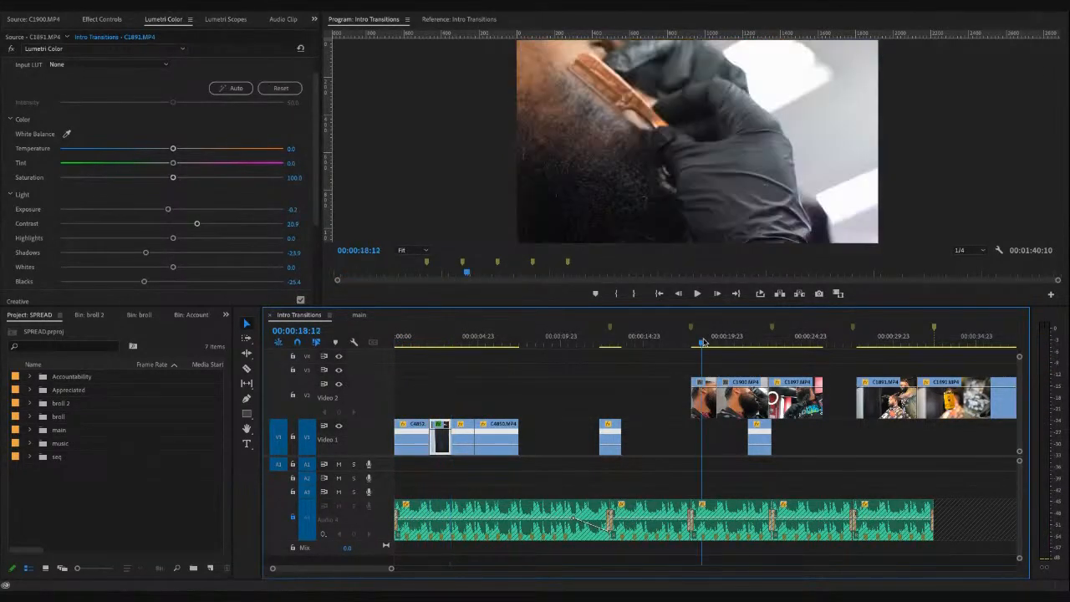
{"action": "left_click_drag", "start_coordinate": [704, 400], "coordinate": [543, 407]}
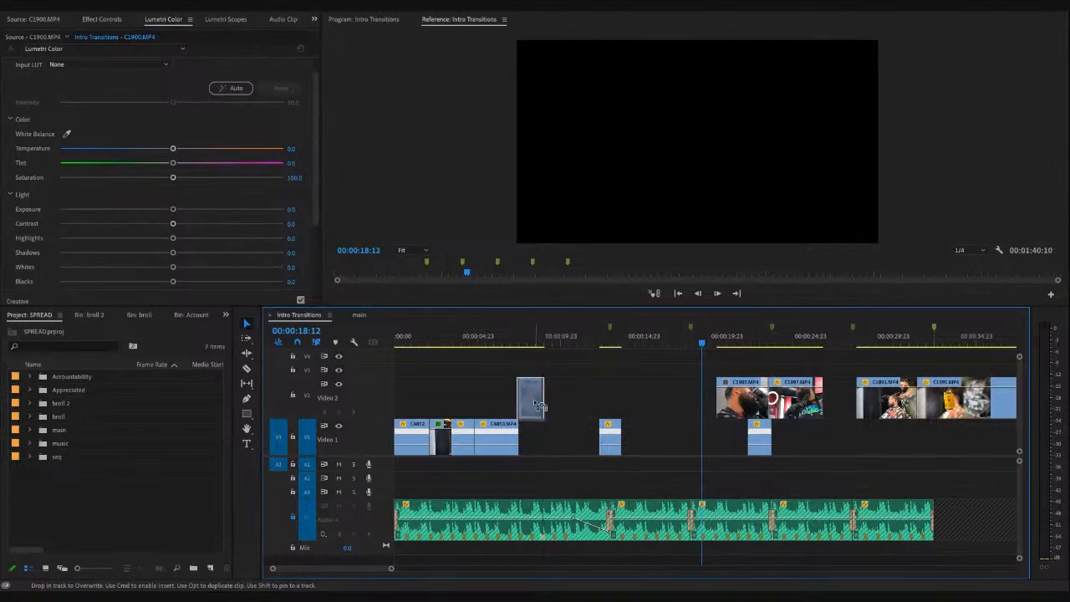
{"action": "left_click_drag", "start_coordinate": [536, 403], "coordinate": [536, 403]}
{"action": "key", "text": "="}
{"action": "key", "text": "="}
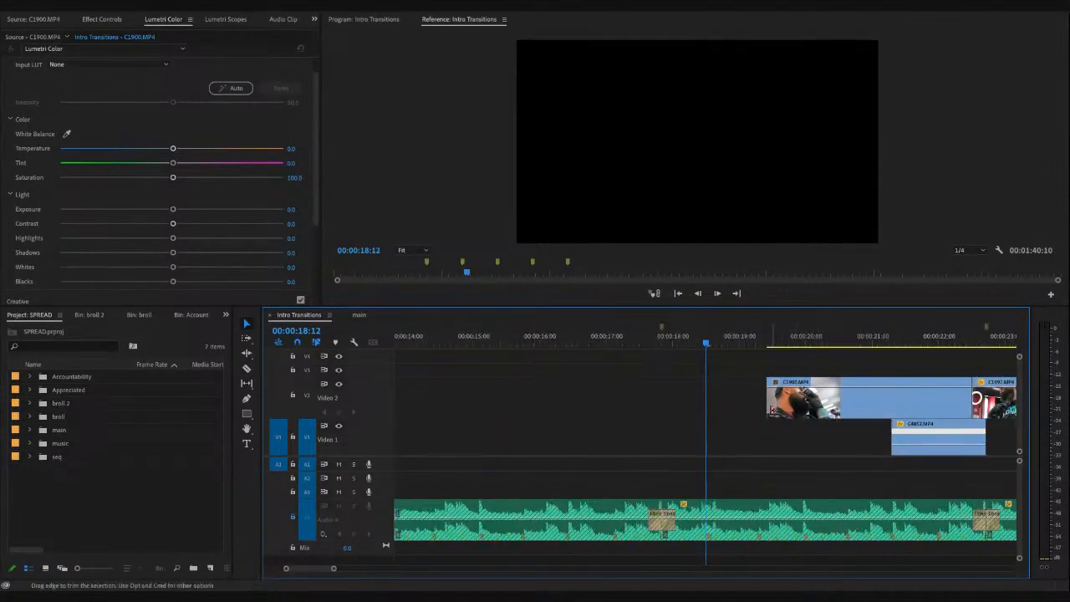
- Move the remaining C1900.MP4 clip on V2 earlier, to directly after the first C1900.MP4 clip
{"action": "key", "text": "-"}
{"action": "key", "text": "-"}
{"action": "left_click_drag", "start_coordinate": [751, 404], "coordinate": [576, 402]}
{"action": "left_click", "coordinate": [561, 343]}
{"action": "key", "text": "="}
{"action": "key", "text": "="}
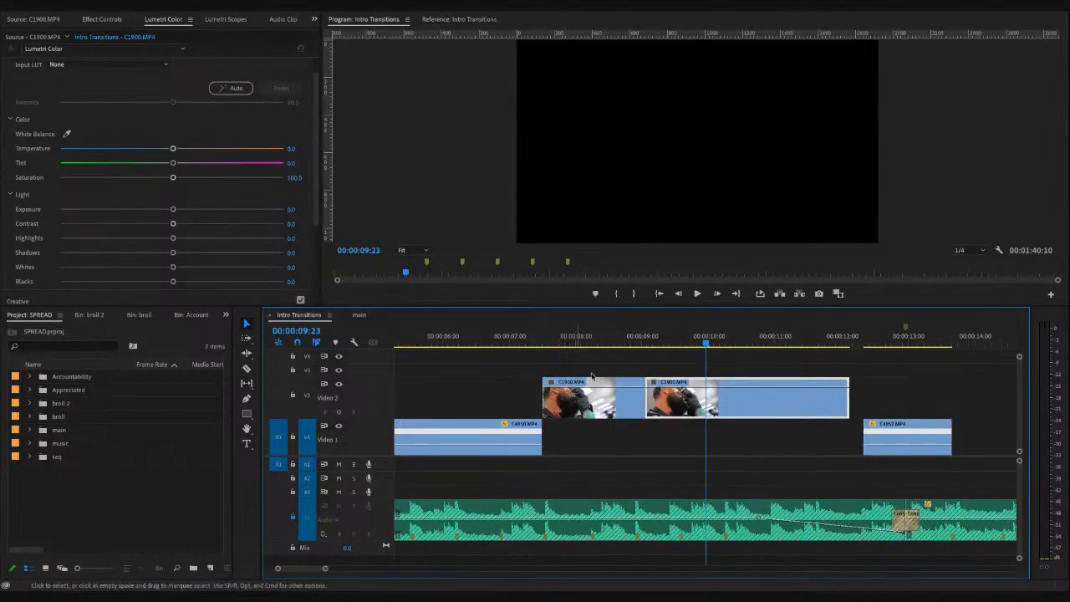
- Play the passage from the end of C4859.MP4 through C4850.MP4 into the first C1900.MP4 shot to check the cuts against the music
{"action": "left_click", "coordinate": [539, 343]}
{"action": "left_click", "coordinate": [538, 344]}
{"action": "key", "text": "space"}
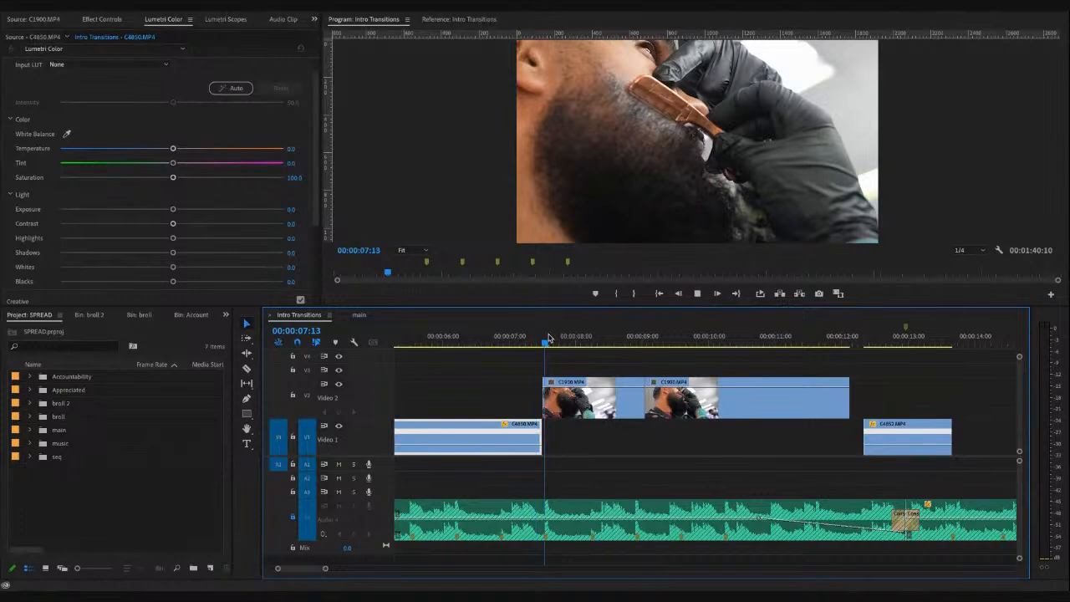
{"action": "left_click", "coordinate": [521, 338]}
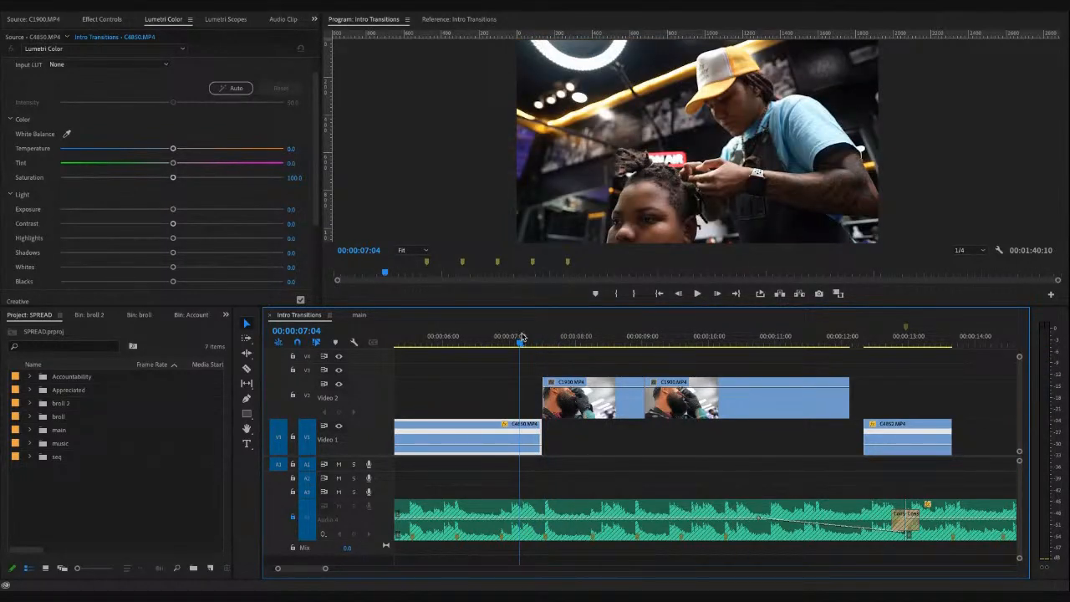
{"action": "left_click", "coordinate": [500, 340]}
{"action": "key", "text": "minus"}
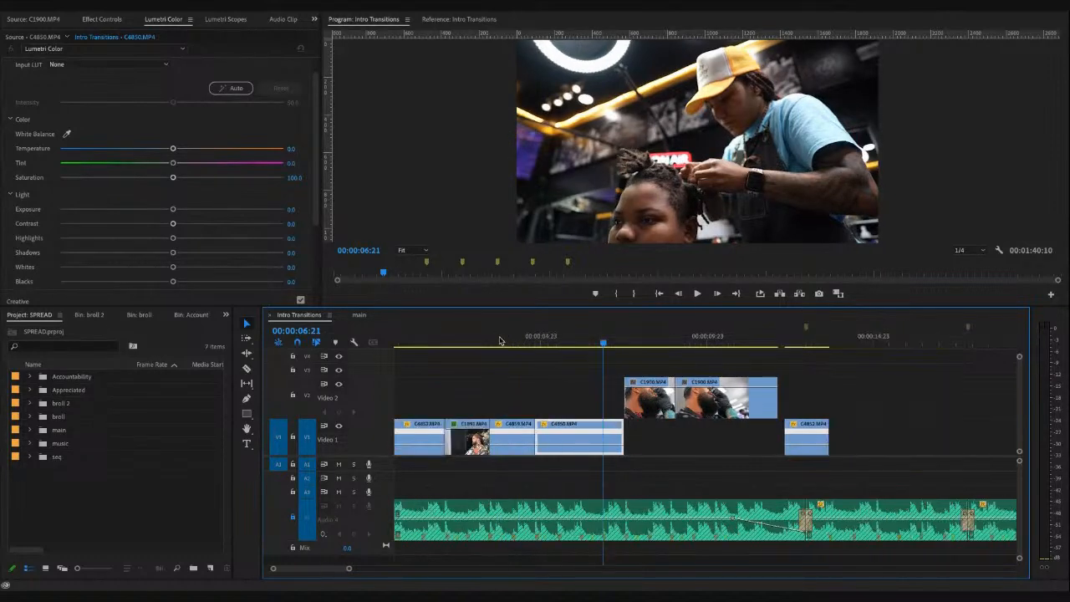
{"action": "left_click", "coordinate": [535, 340]}
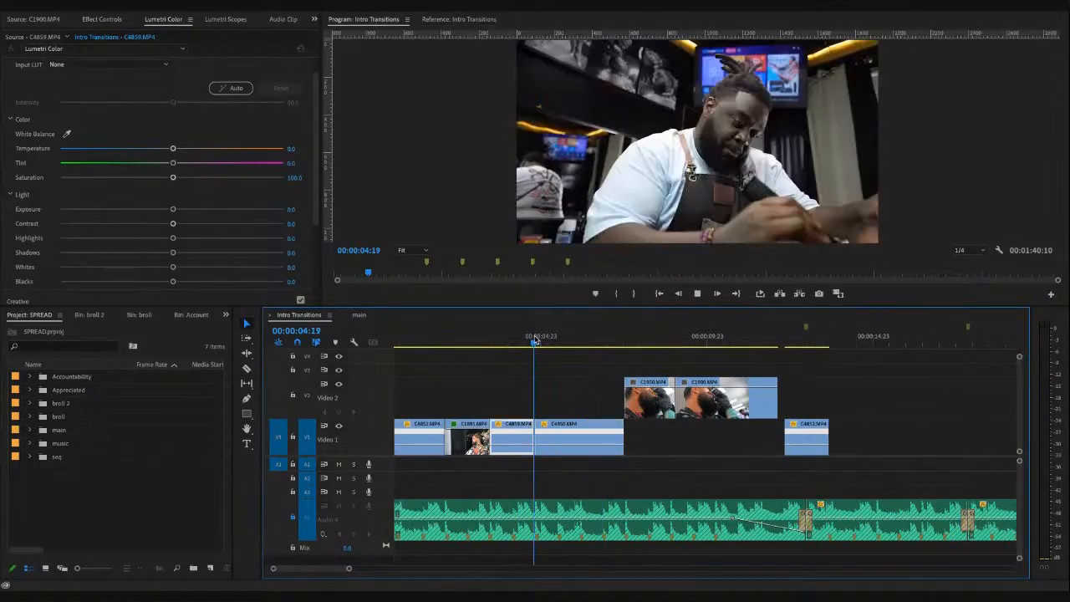
{"action": "key", "text": "space"}
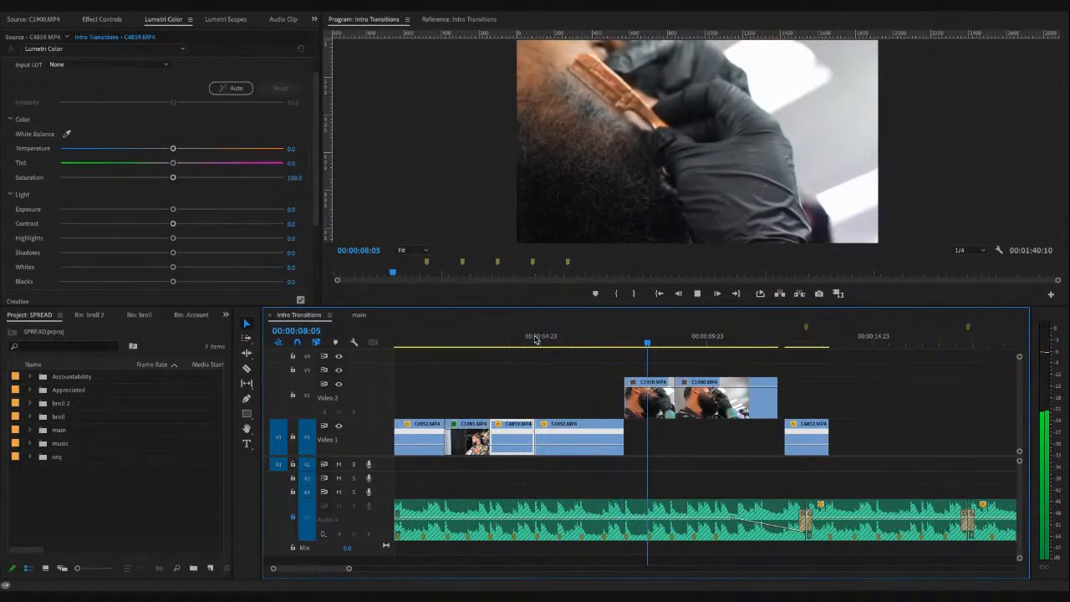
{"action": "key", "text": "space"}
{"action": "left_click", "coordinate": [588, 335]}
{"action": "key", "text": "space"}
{"action": "key", "text": "space"}
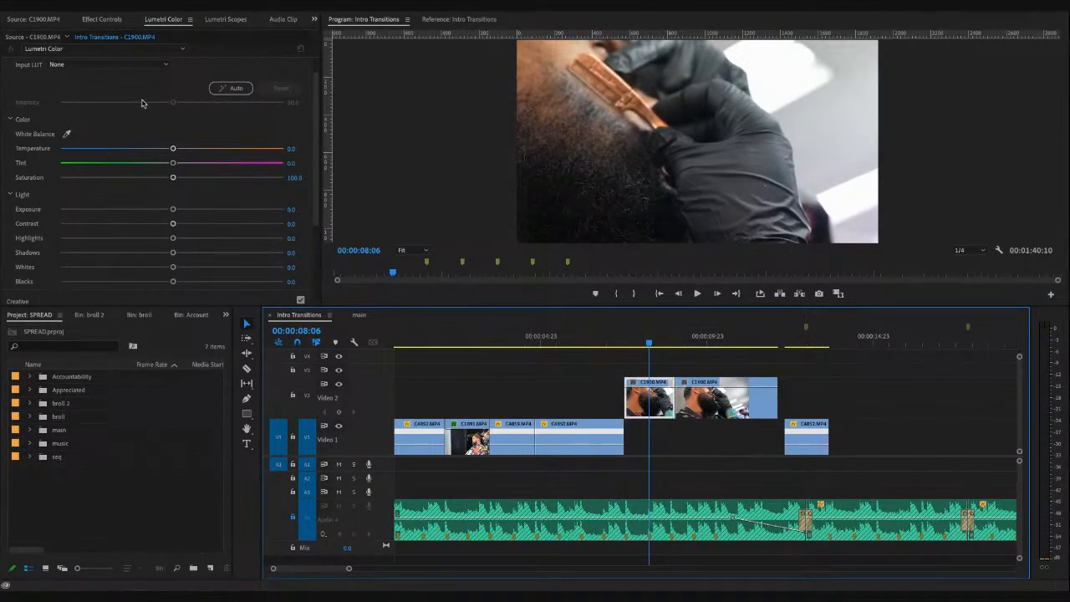
- Set the first C1900.MP4 clip's horizontal position to 954 and scale to 70, and apply a Lumetri Color correction to it
{"action": "left_click", "coordinate": [80, 24]}
{"action": "left_click_drag", "start_coordinate": [125, 76], "coordinate": [129, 88]}
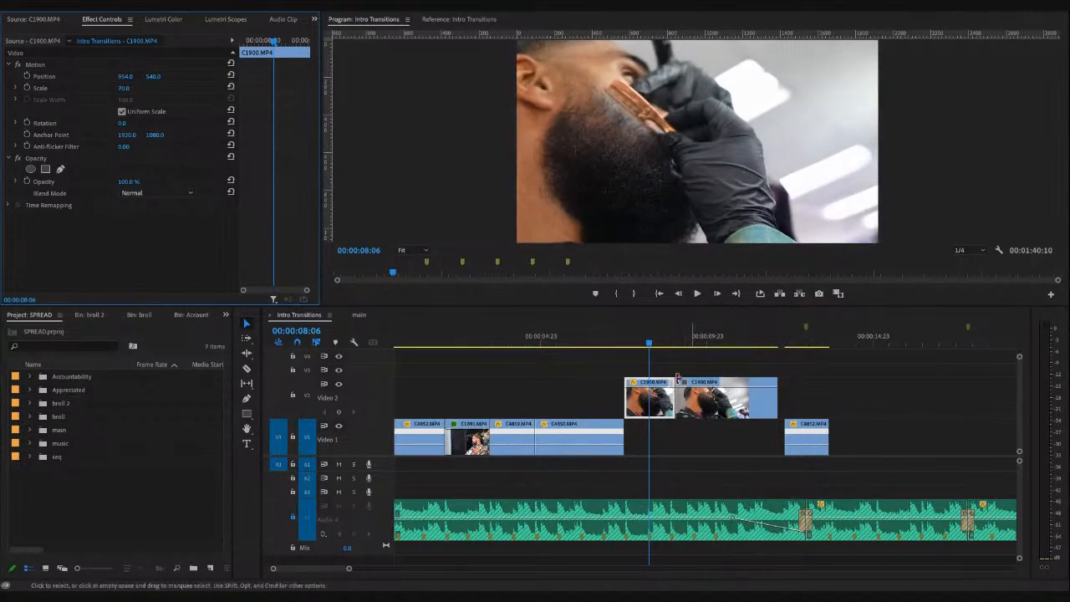
{"action": "left_click", "coordinate": [648, 411]}
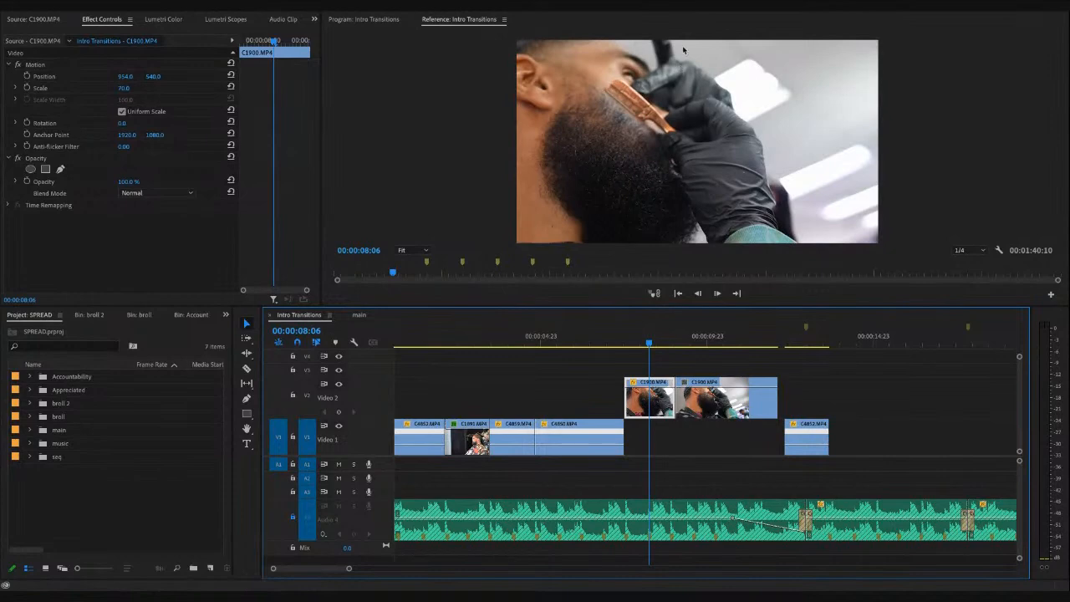
{"action": "left_click", "coordinate": [772, 95]}
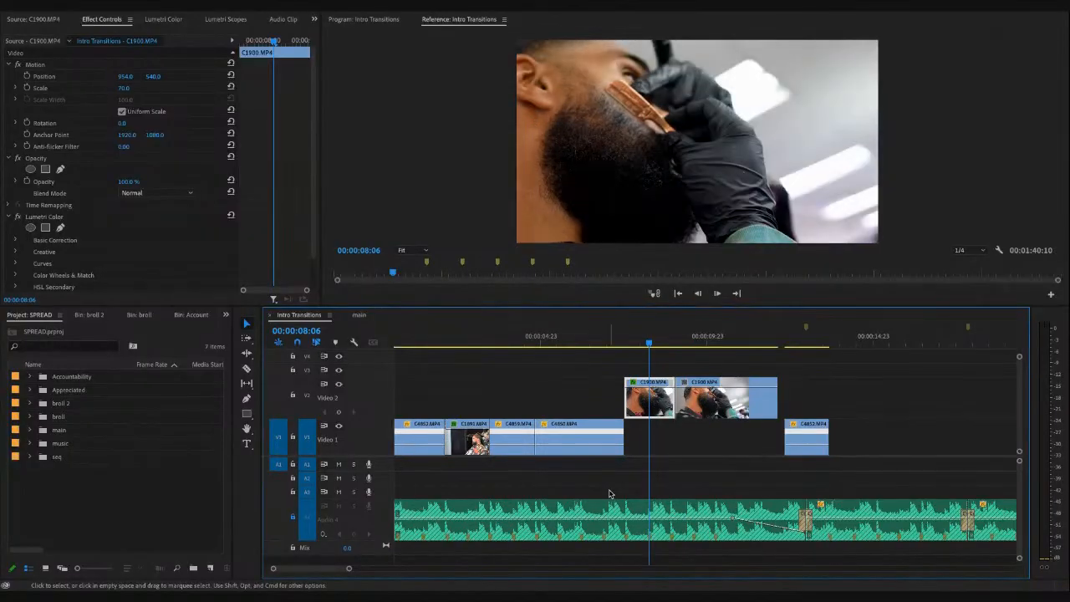
- Play the two C1900.MP4 shots with the music and trim the end of the second one back to 00:00:10:07
{"action": "left_click", "coordinate": [621, 336]}
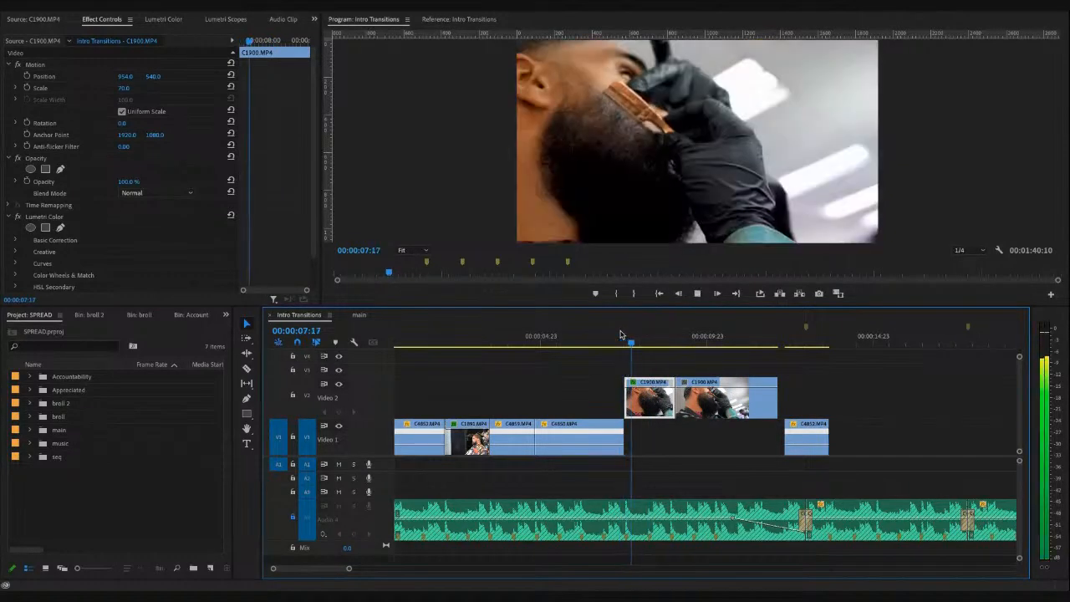
{"action": "key", "text": "space"}
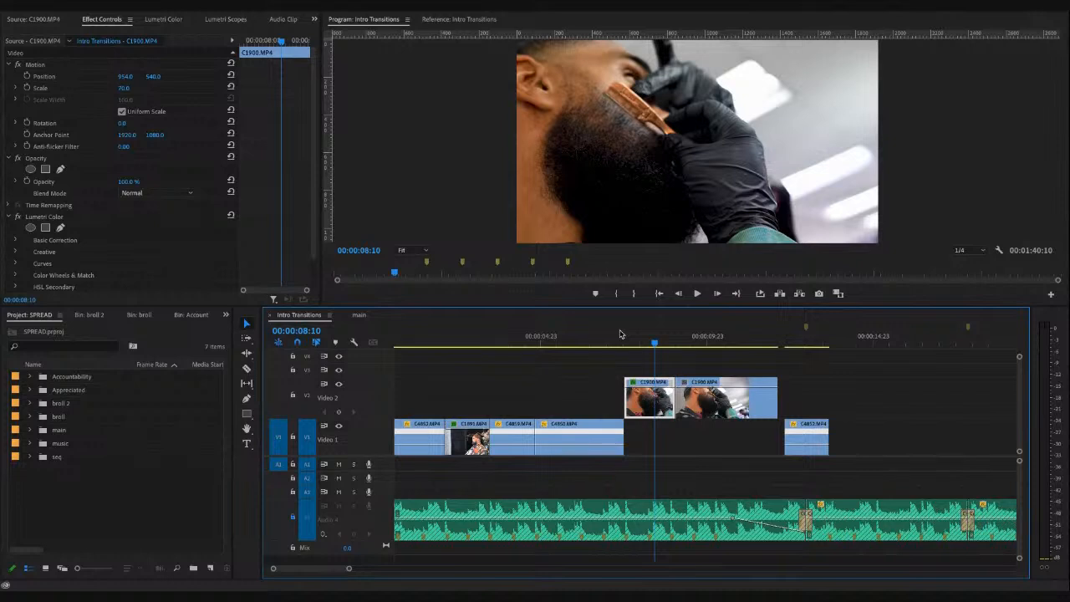
{"action": "left_click", "coordinate": [619, 335]}
{"action": "key", "text": "space"}
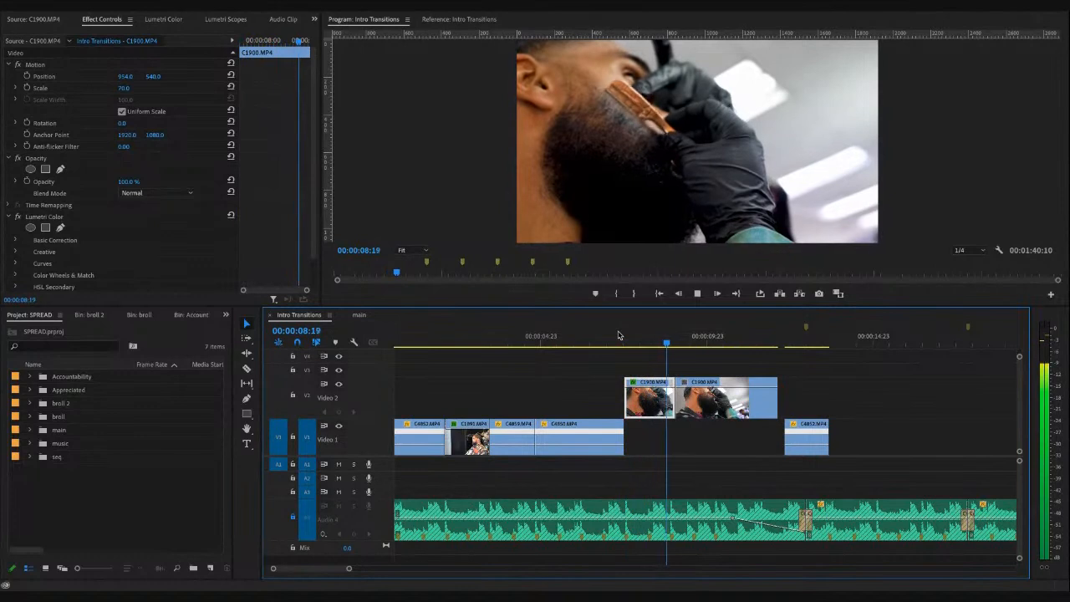
{"action": "key", "text": "space"}
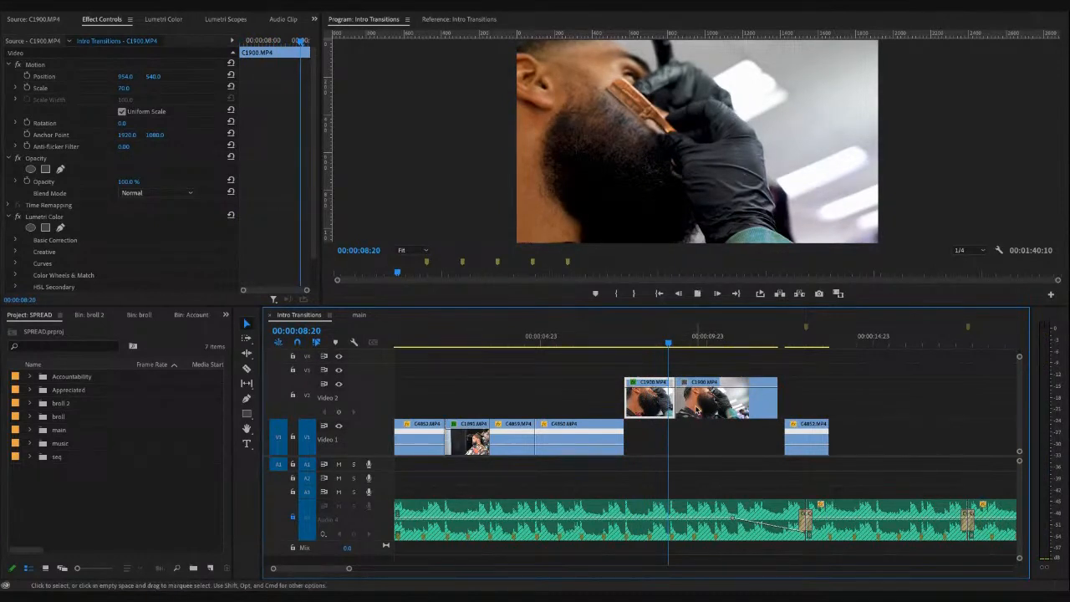
{"action": "key", "text": "space"}
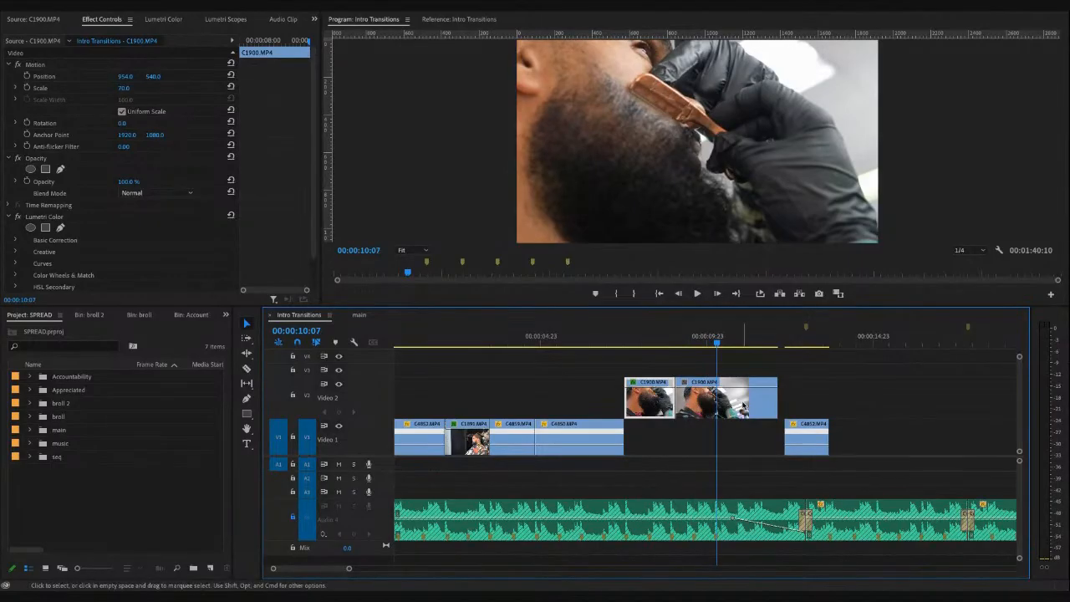
{"action": "left_click_drag", "start_coordinate": [776, 402], "coordinate": [715, 402]}
- Play and scrub the sequence from 00:00:04:02 to examine the cut from C4850.MP4 into the first C1900.MP4 shot
{"action": "left_click", "coordinate": [510, 344]}
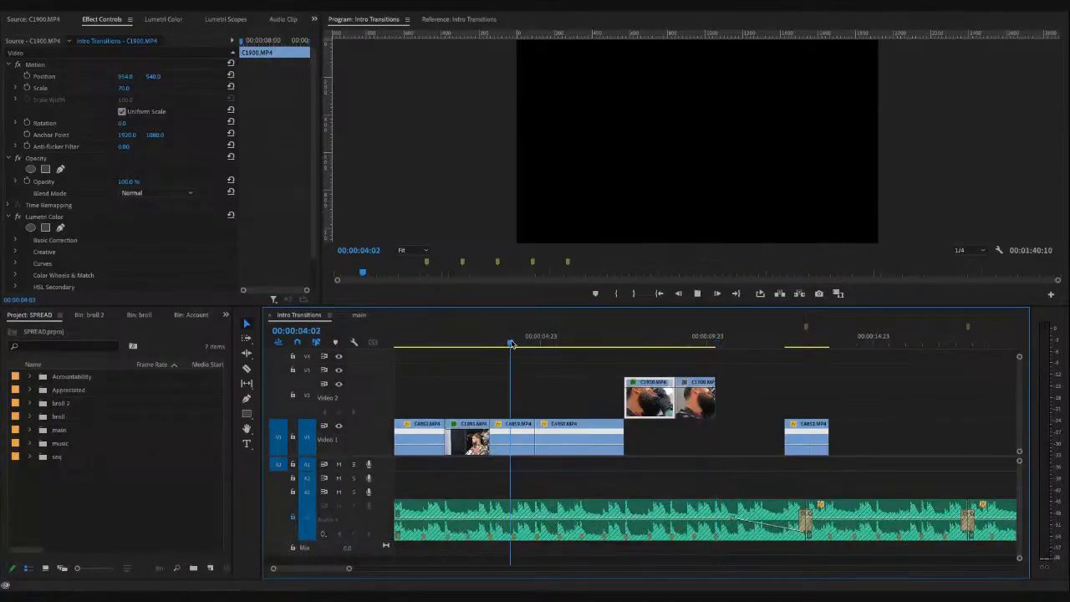
{"action": "key", "text": "minus"}
{"action": "key", "text": "space"}
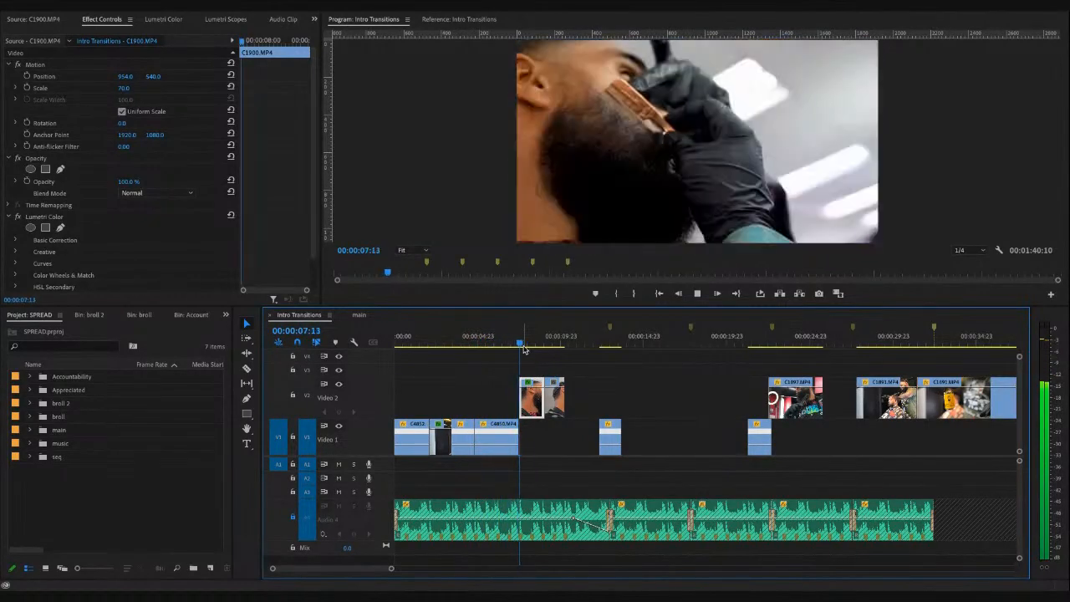
{"action": "left_click", "coordinate": [480, 344]}
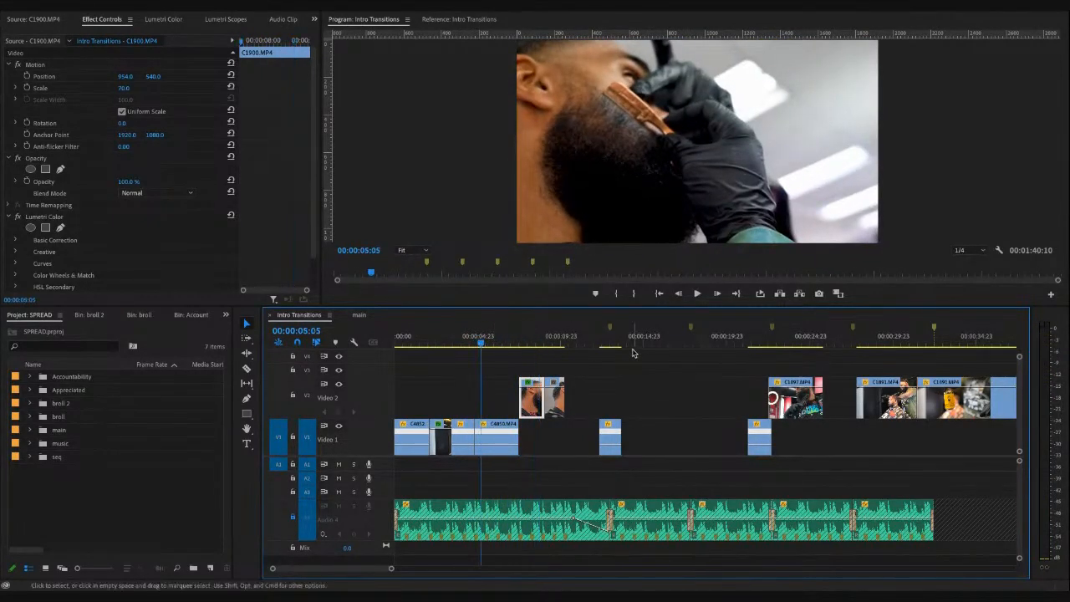
{"action": "left_click", "coordinate": [510, 343]}
{"action": "key", "text": "equal"}
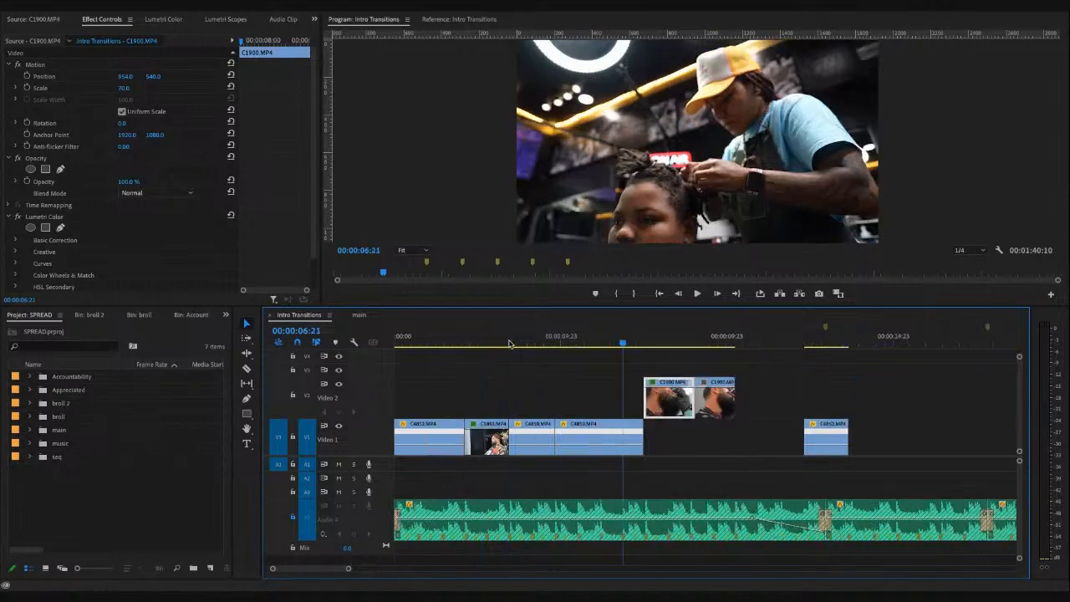
{"action": "key", "text": "shift+r"}
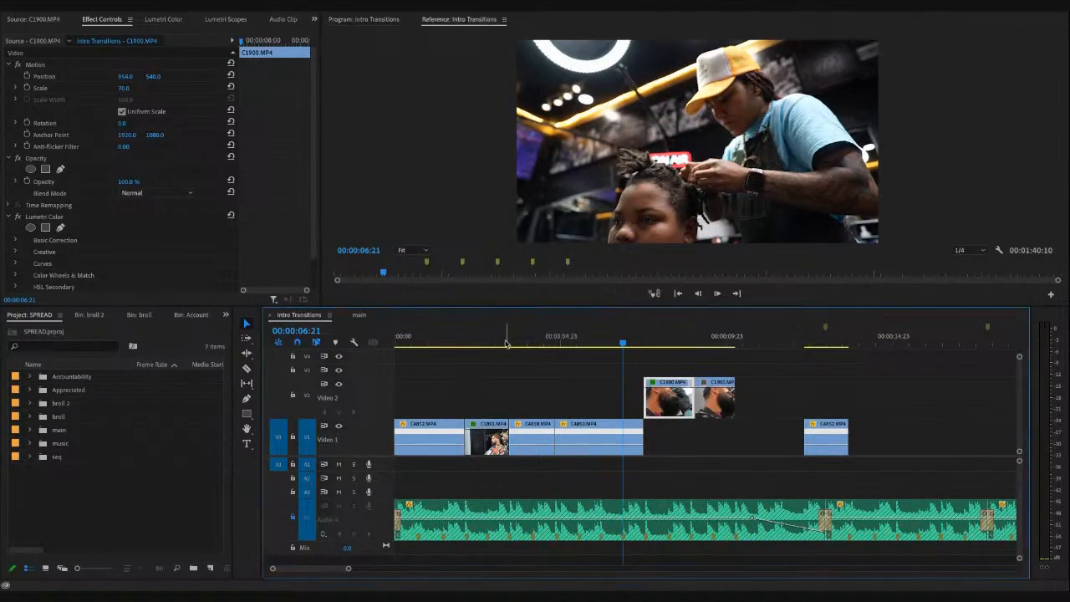
{"action": "left_click", "coordinate": [640, 344]}
{"action": "scroll", "coordinate": [641, 345], "scroll_direction": "down", "scroll_amount": 1}
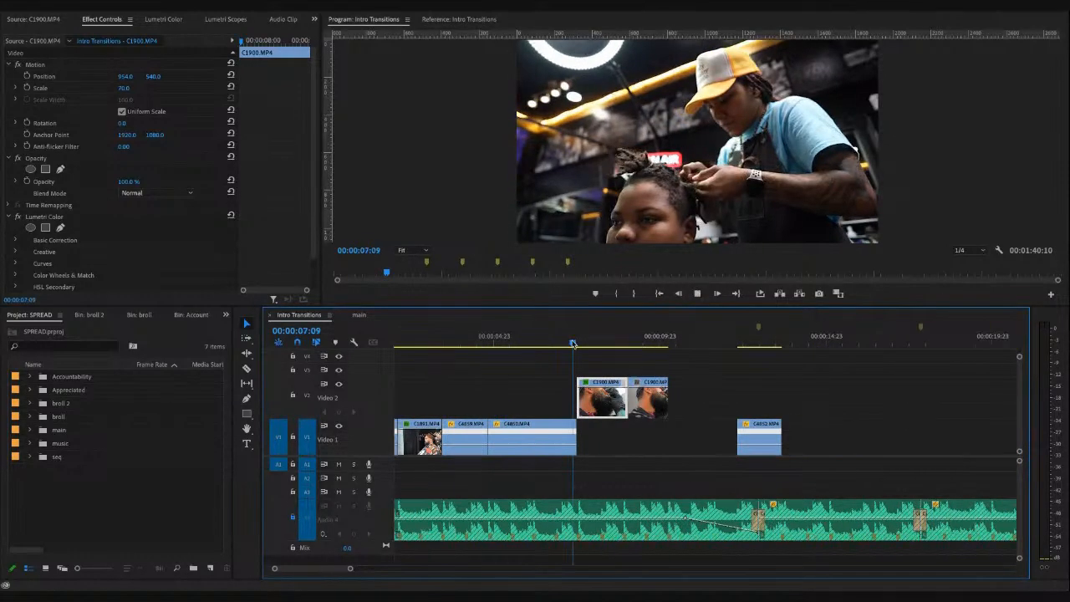
{"action": "key", "text": "space"}
- Move both C1900.MP4 clips from V2 down to V1, directly after C4850.MP4
{"action": "left_click_drag", "start_coordinate": [595, 418], "coordinate": [598, 437]}
{"action": "key", "text": "space"}
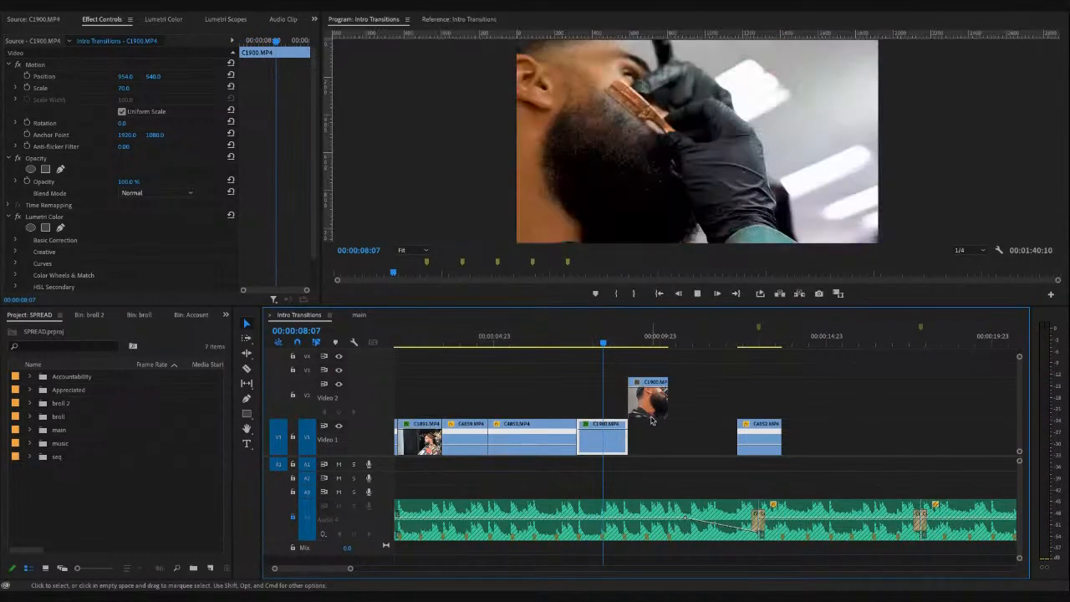
{"action": "key", "text": "space"}
{"action": "double_click", "coordinate": [647, 418]}
{"action": "left_click_drag", "start_coordinate": [645, 415], "coordinate": [645, 437]}
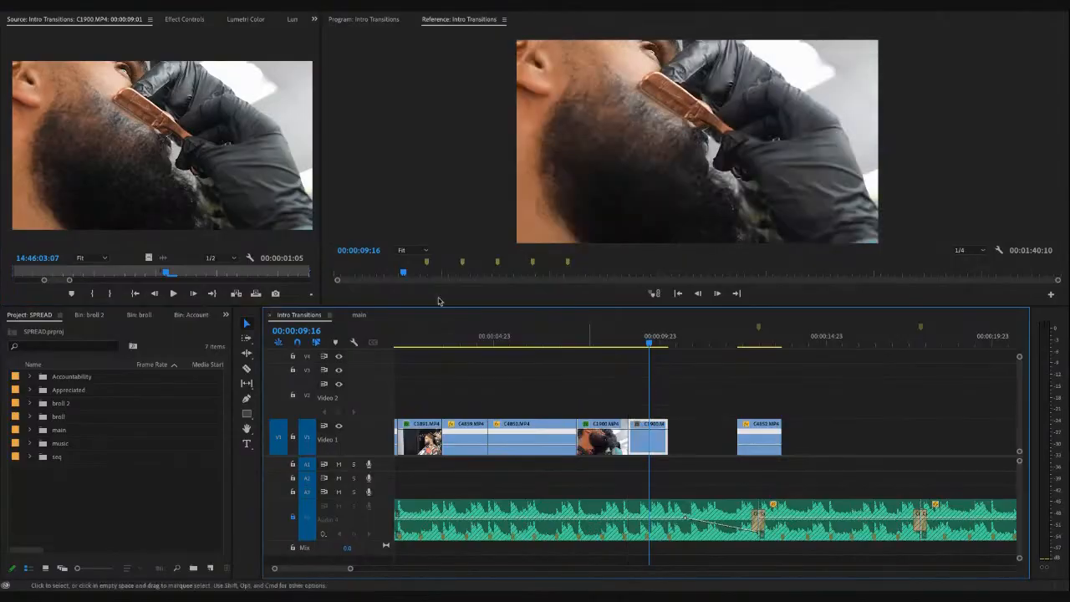
- Set the second C1900.MP4 clip's scale to 50 and play the cut between the two C1900.MP4 shots
{"action": "left_click", "coordinate": [184, 19]}
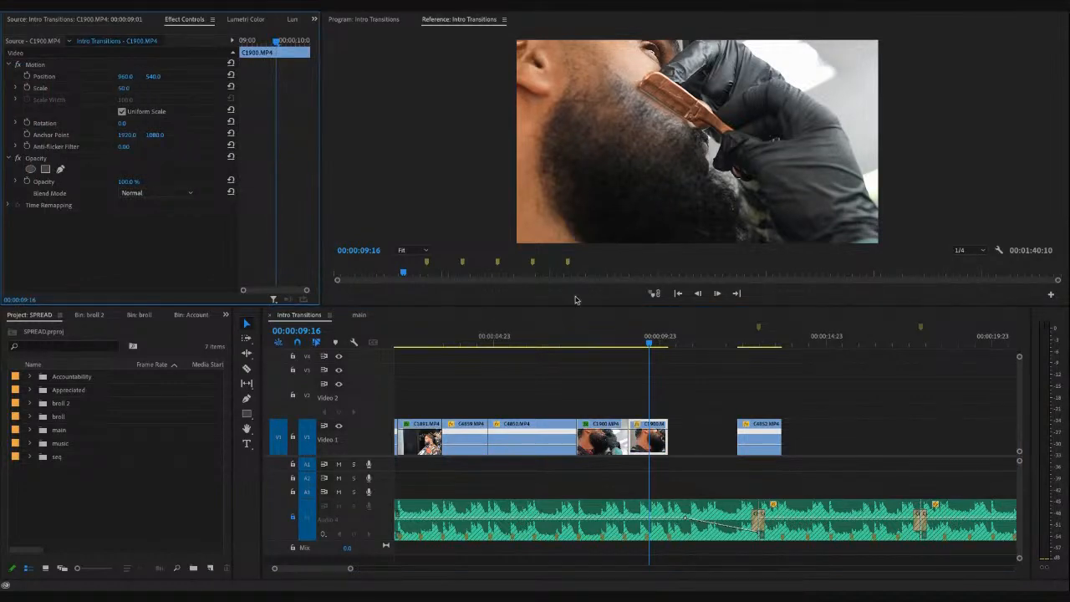
{"action": "left_click", "coordinate": [617, 339]}
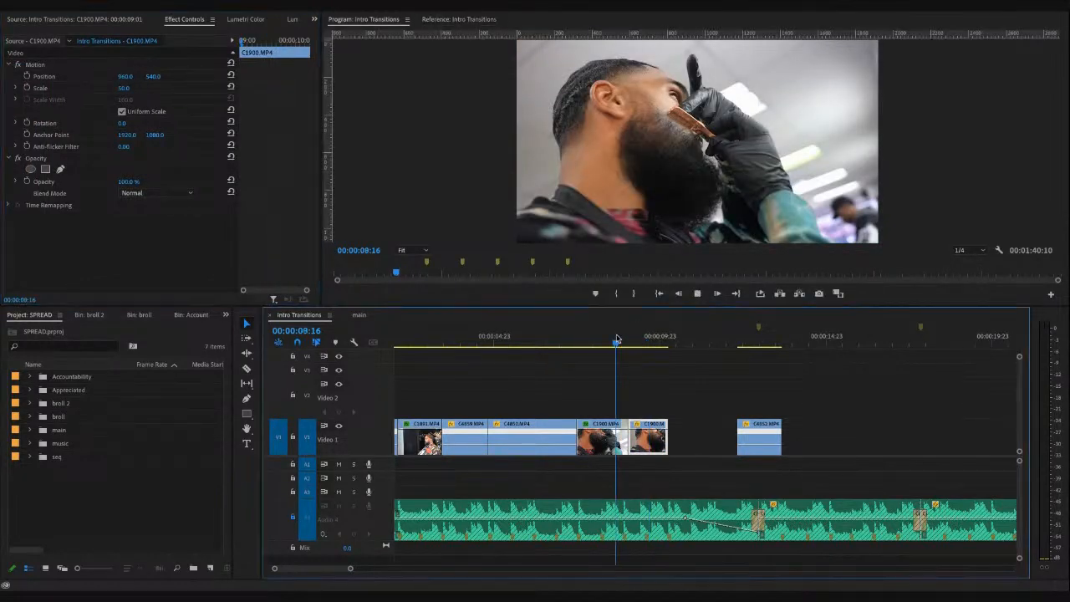
{"action": "key", "text": "space"}
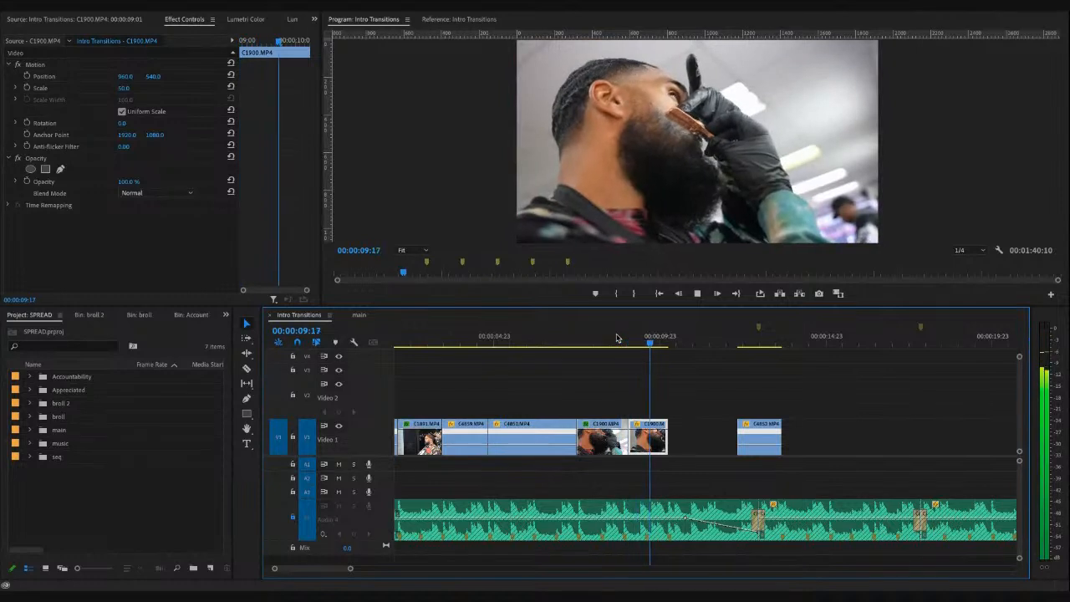
{"action": "key", "text": "space"}
- Scrub through the assembled V1 shots and the leftover source clips on V2 to review the footage for the next shot
{"action": "left_click", "coordinate": [548, 339]}
{"action": "key", "text": "minus"}
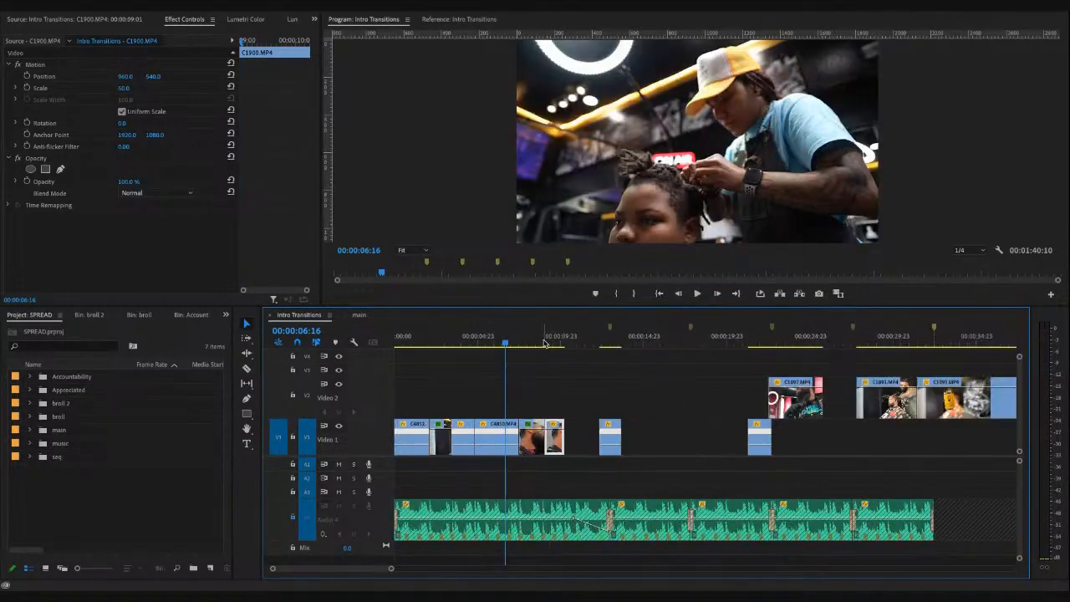
{"action": "left_click", "coordinate": [458, 343]}
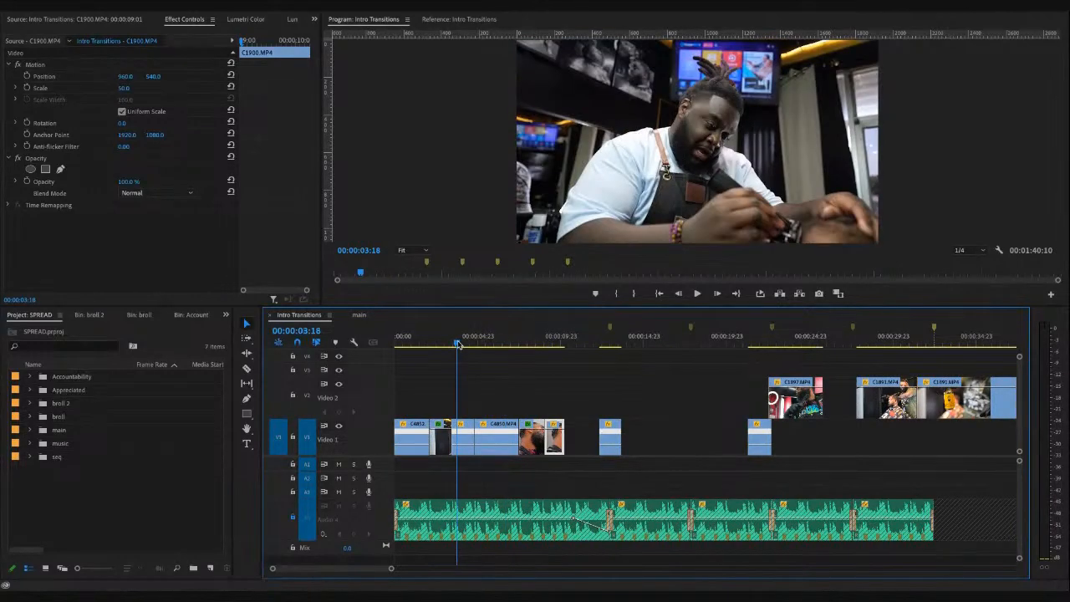
{"action": "left_click", "coordinate": [444, 345]}
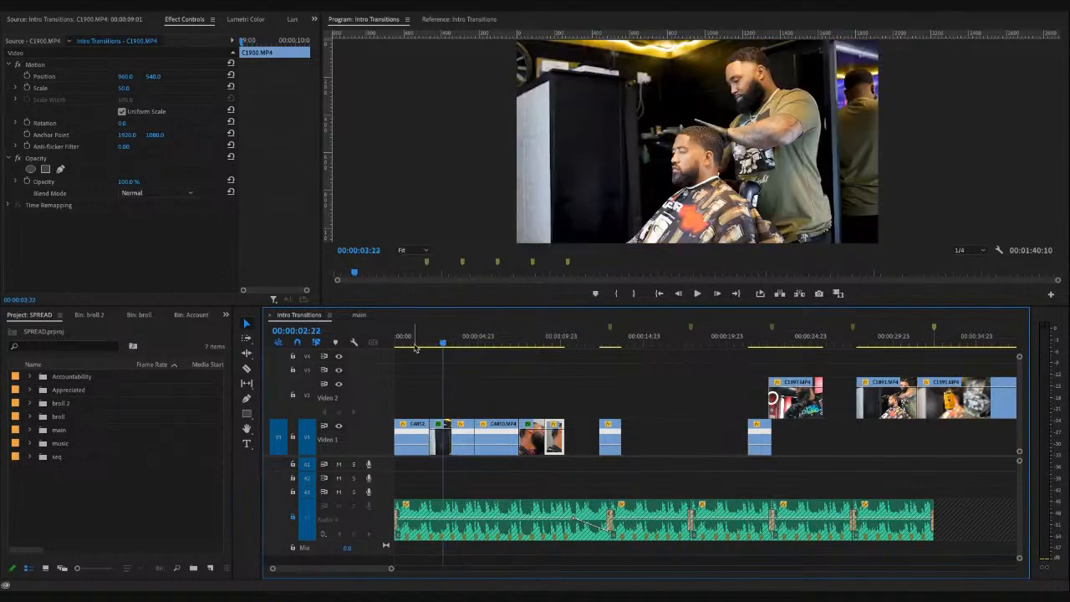
{"action": "left_click", "coordinate": [437, 343]}
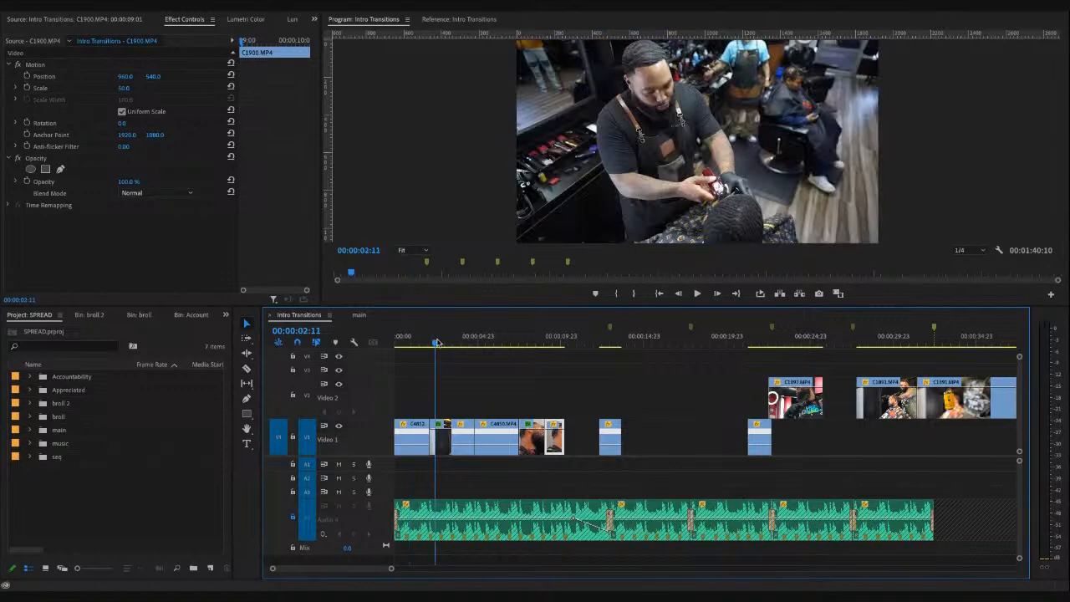
{"action": "left_click", "coordinate": [559, 343]}
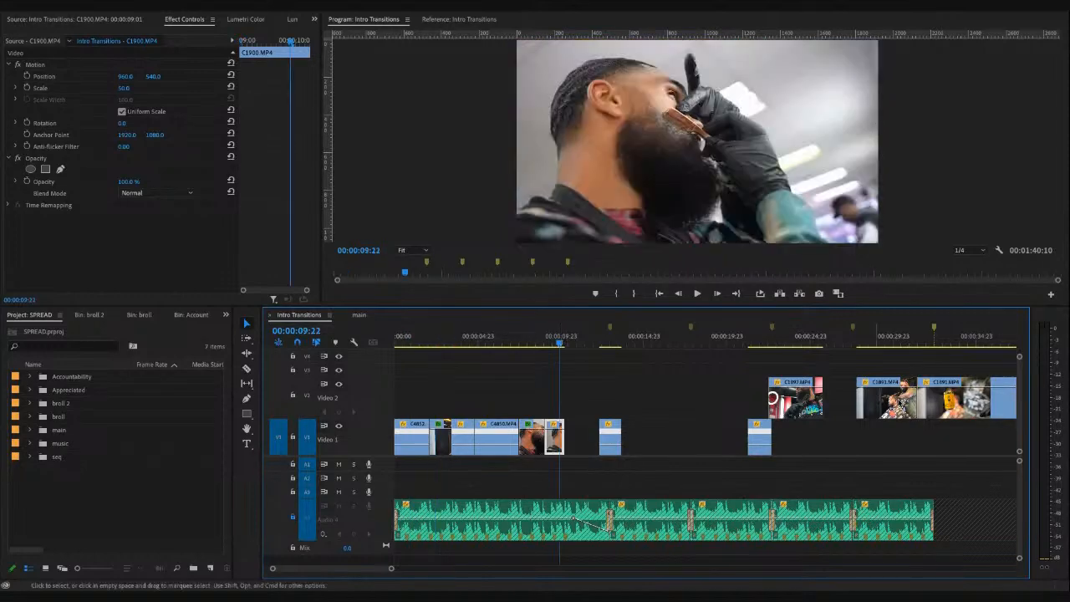
{"action": "left_click", "coordinate": [948, 343]}
{"action": "left_click", "coordinate": [750, 343]}
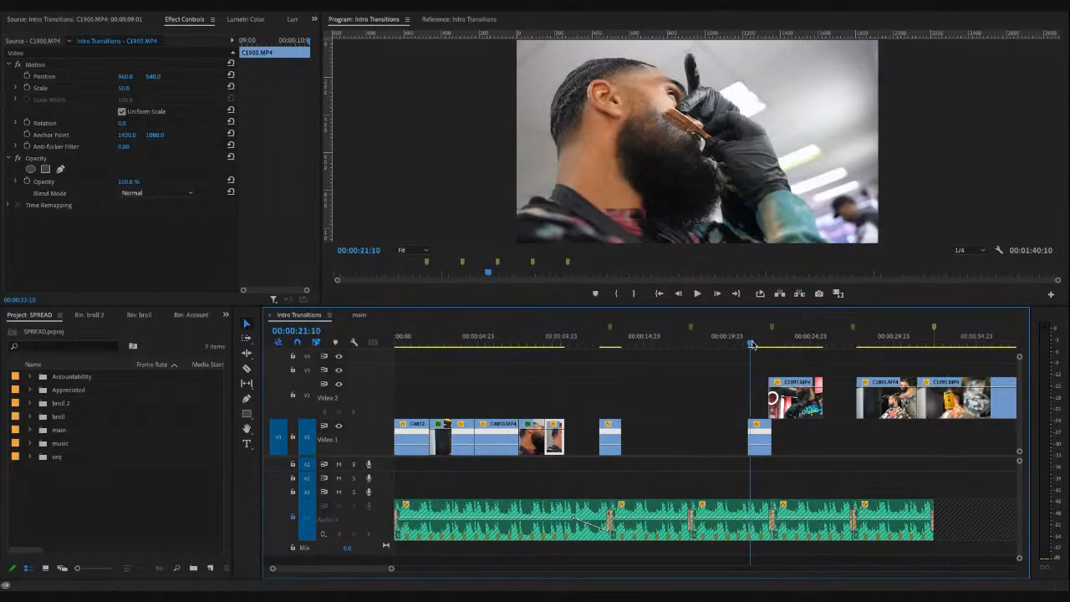
{"action": "left_click", "coordinate": [948, 343]}
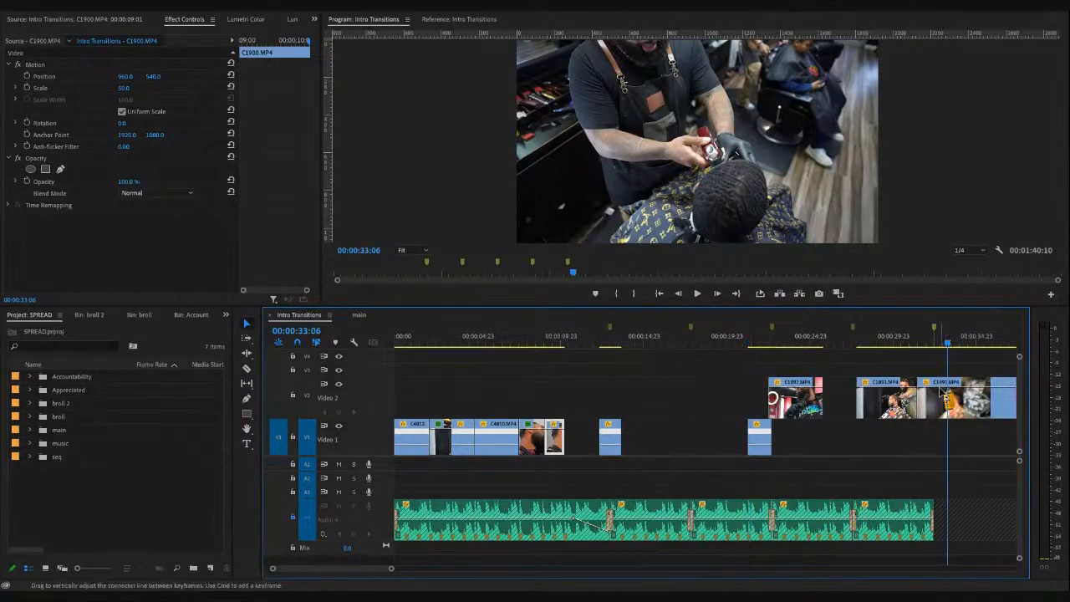
{"action": "left_click", "coordinate": [411, 344]}
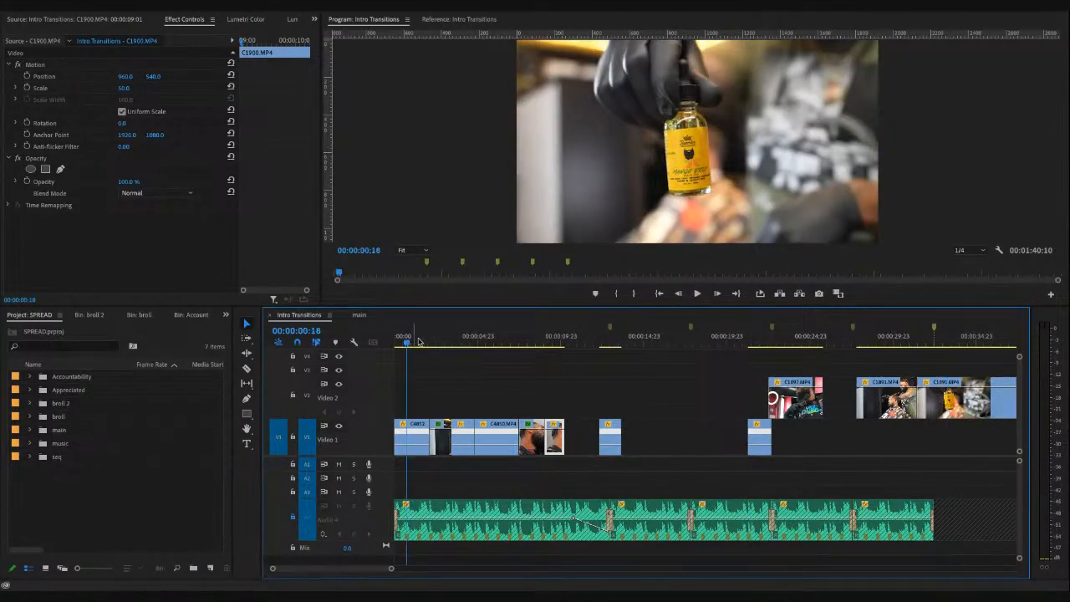
{"action": "left_click", "coordinate": [445, 340]}
{"action": "left_click", "coordinate": [476, 339]}
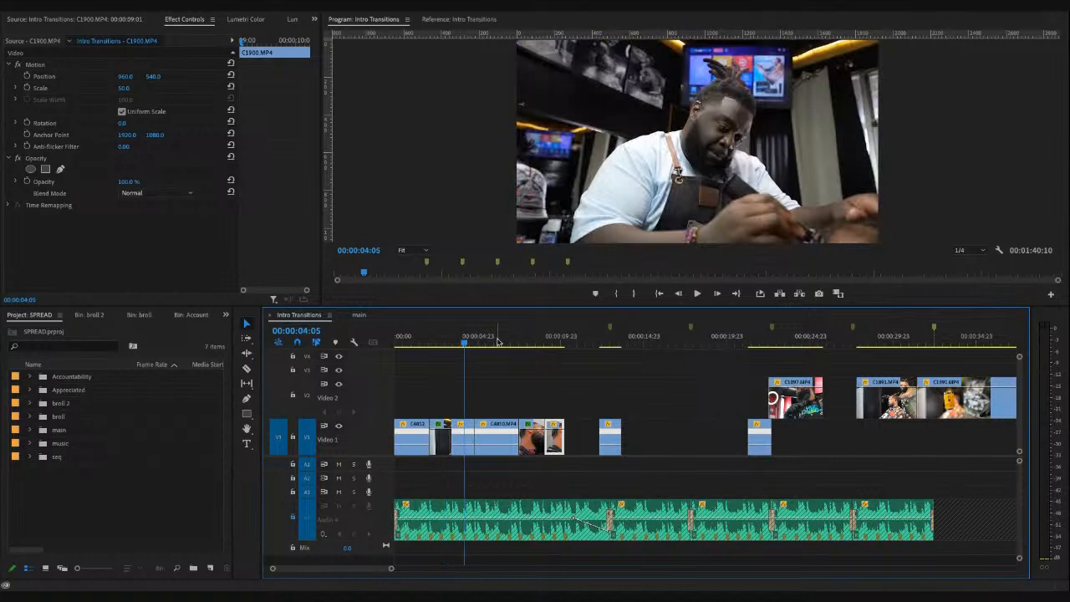
- Place the C1891.MP4 bottle shot from V2 onto V1, directly after the second C1900.MP4 clip, and play it against the beat
{"action": "left_click", "coordinate": [496, 342]}
{"action": "left_click", "coordinate": [532, 344]}
{"action": "left_click", "coordinate": [560, 343]}
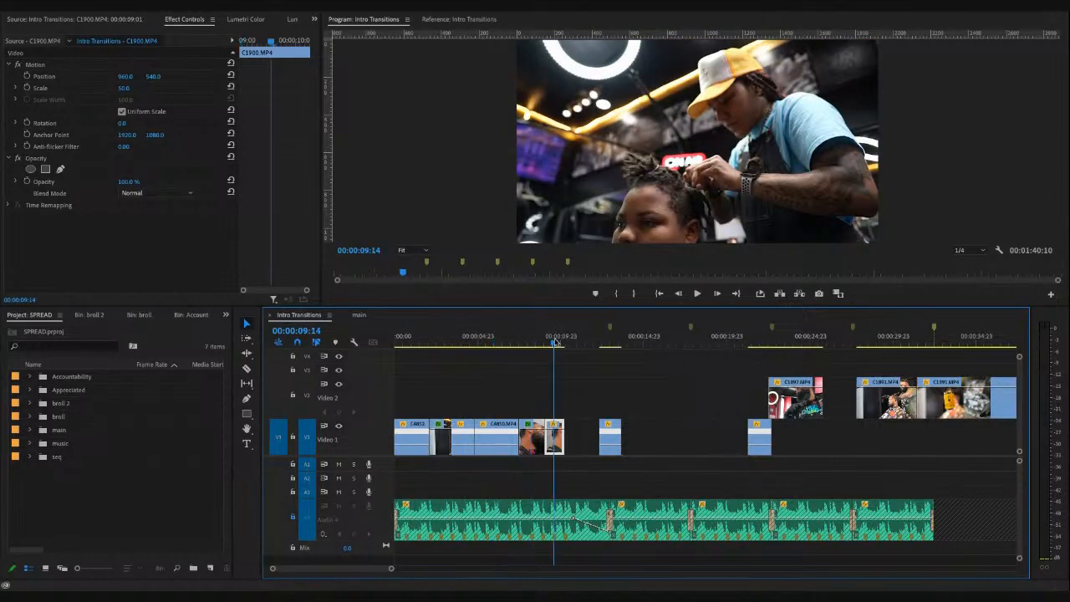
{"action": "left_click", "coordinate": [612, 342]}
{"action": "left_click_drag", "start_coordinate": [940, 405], "coordinate": [573, 418]}
{"action": "left_click", "coordinate": [552, 338]}
{"action": "key", "text": "="}
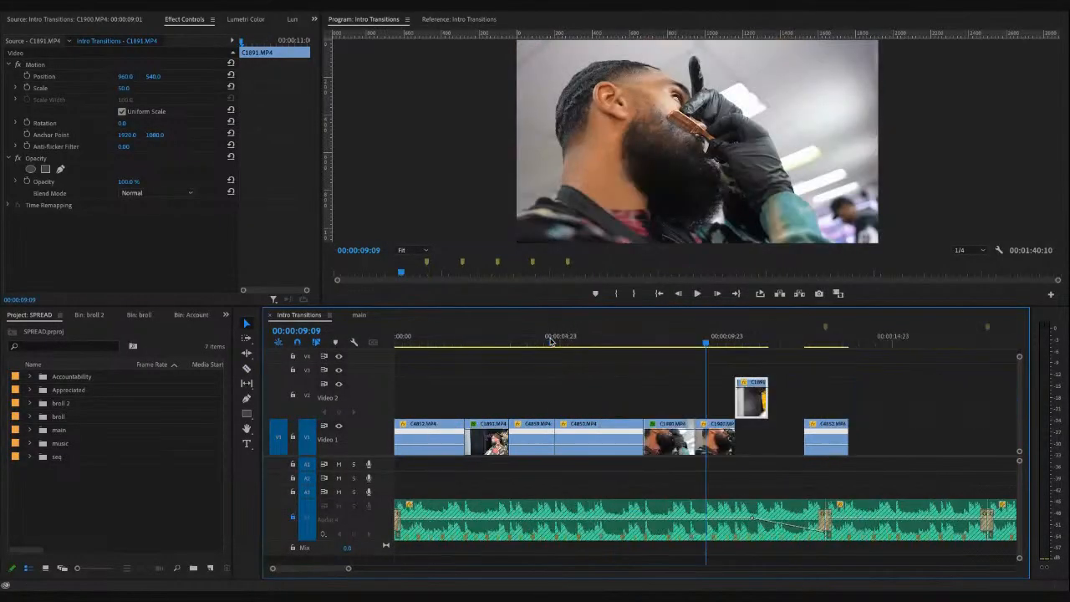
{"action": "key", "text": "="}
{"action": "scroll", "coordinate": [690, 415], "scroll_direction": "right", "scroll_amount": 3}
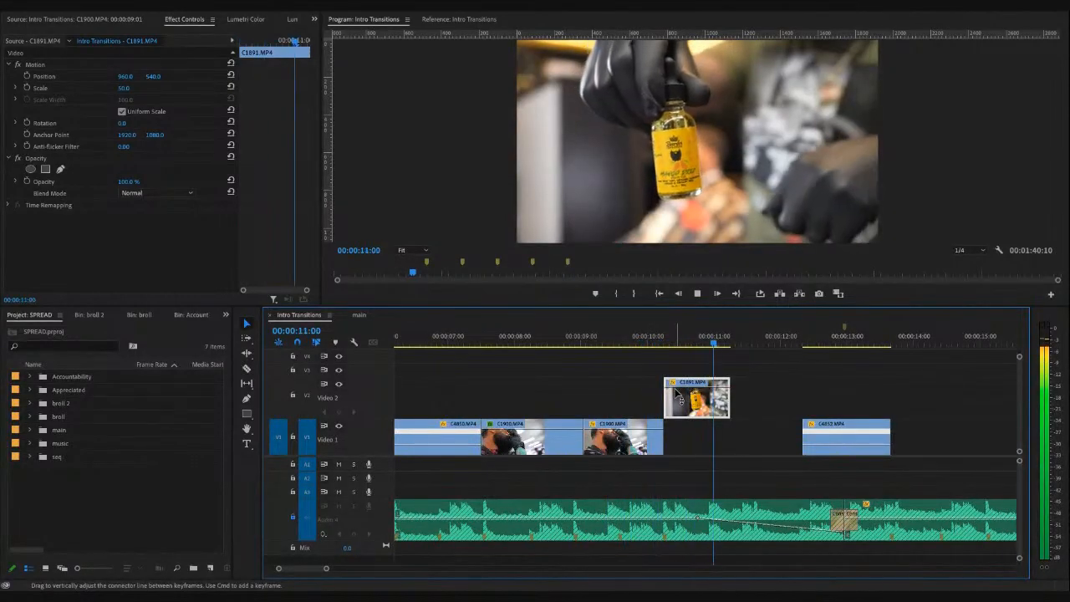
{"action": "left_click_drag", "start_coordinate": [680, 401], "coordinate": [709, 441]}
- Close the gap between C4852.MP4 and C1891.MP4 on V1, extend its end to the 00:00:13:00 marker, and play the ending
{"action": "left_click_drag", "start_coordinate": [839, 433], "coordinate": [768, 432]}
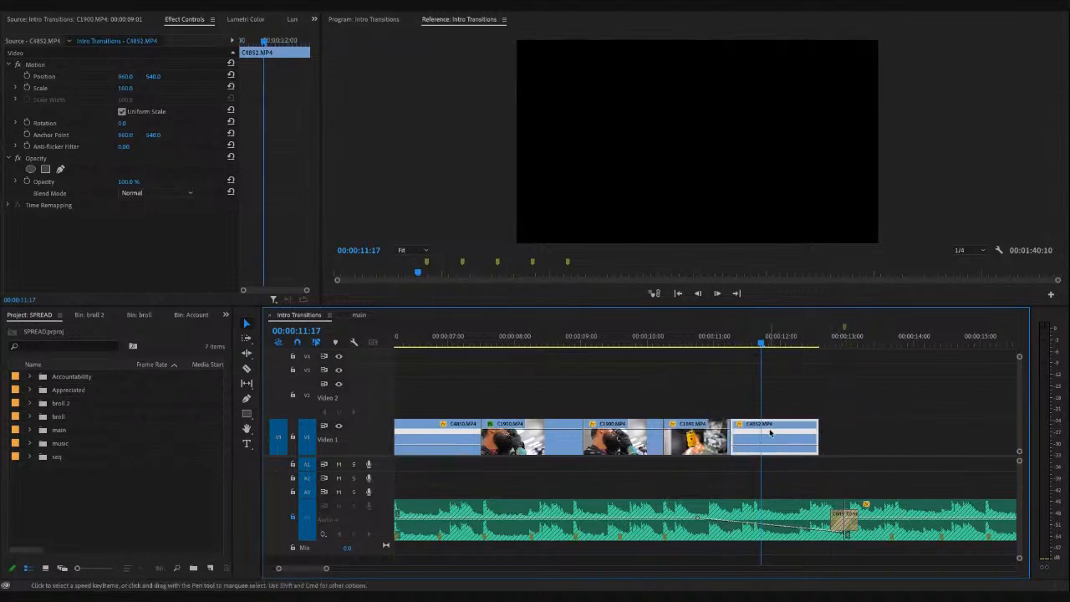
{"action": "left_click", "coordinate": [726, 343]}
{"action": "key", "text": "space"}
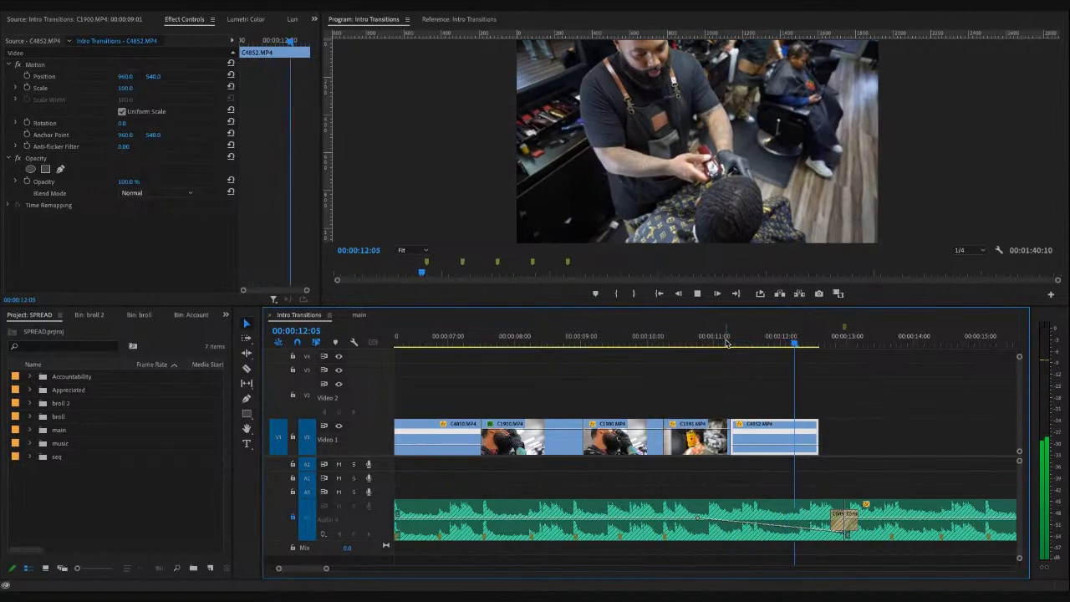
{"action": "key", "text": "space"}
{"action": "left_click_drag", "start_coordinate": [817, 439], "coordinate": [844, 433]}
{"action": "left_click", "coordinate": [716, 335]}
{"action": "key", "text": "space"}
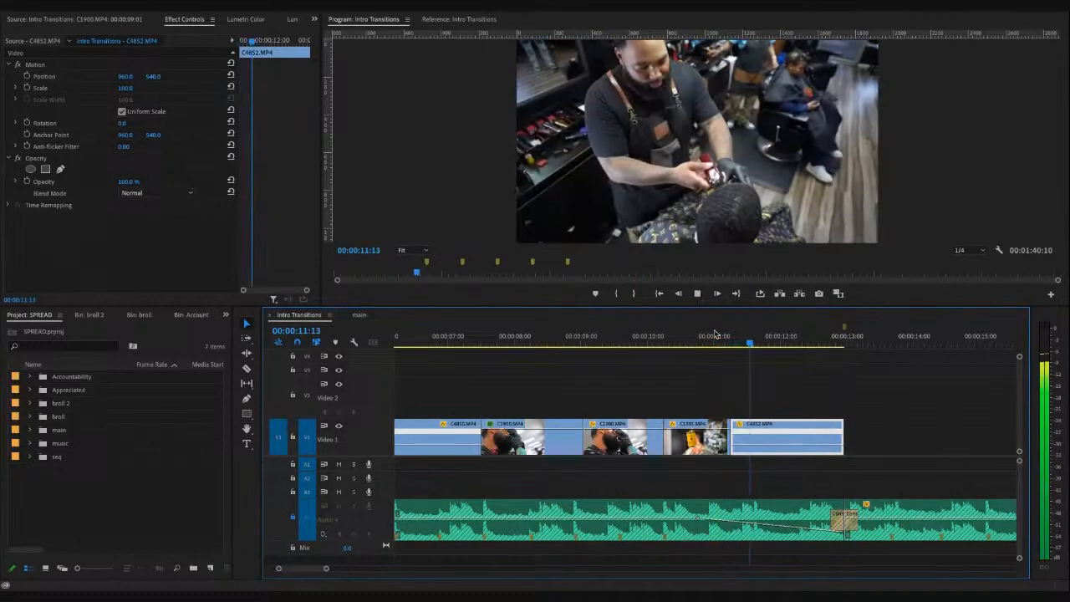
{"action": "key", "text": "space"}
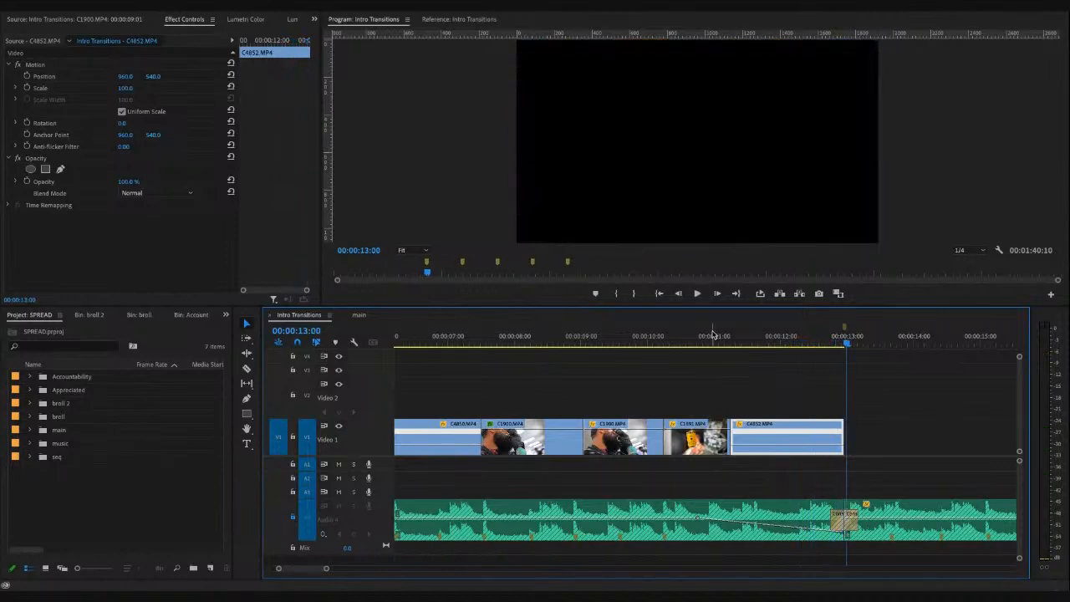
- Select all the assembled V1 shots up to 00:00:13:00 with their A4 music segment and give them the magenta label color
{"action": "key", "text": "minus"}
{"action": "key", "text": "minus"}
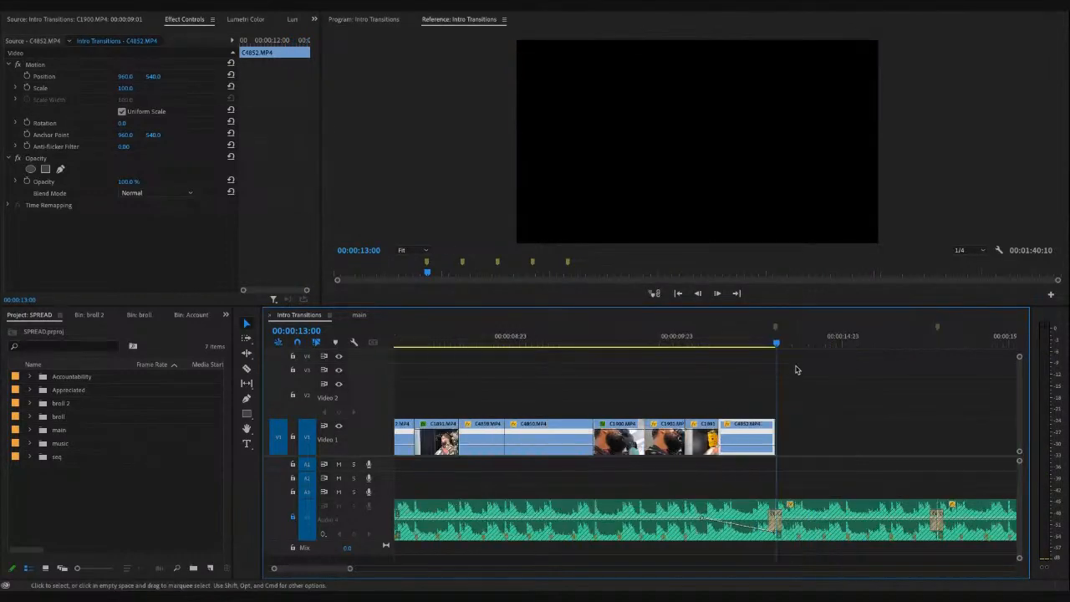
{"action": "left_click", "coordinate": [576, 381]}
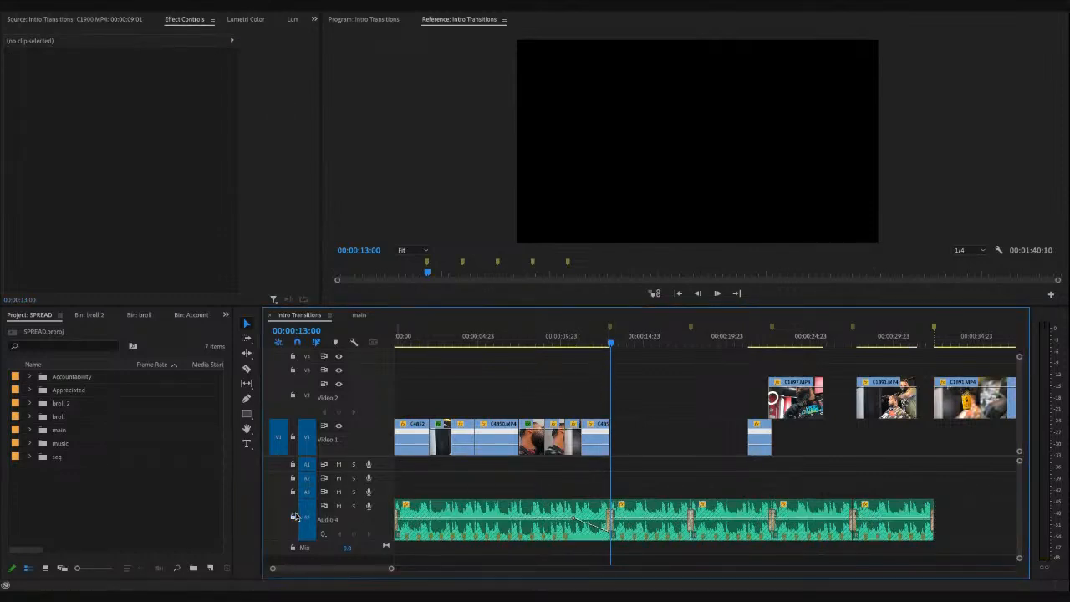
{"action": "left_click_drag", "start_coordinate": [595, 393], "coordinate": [402, 523]}
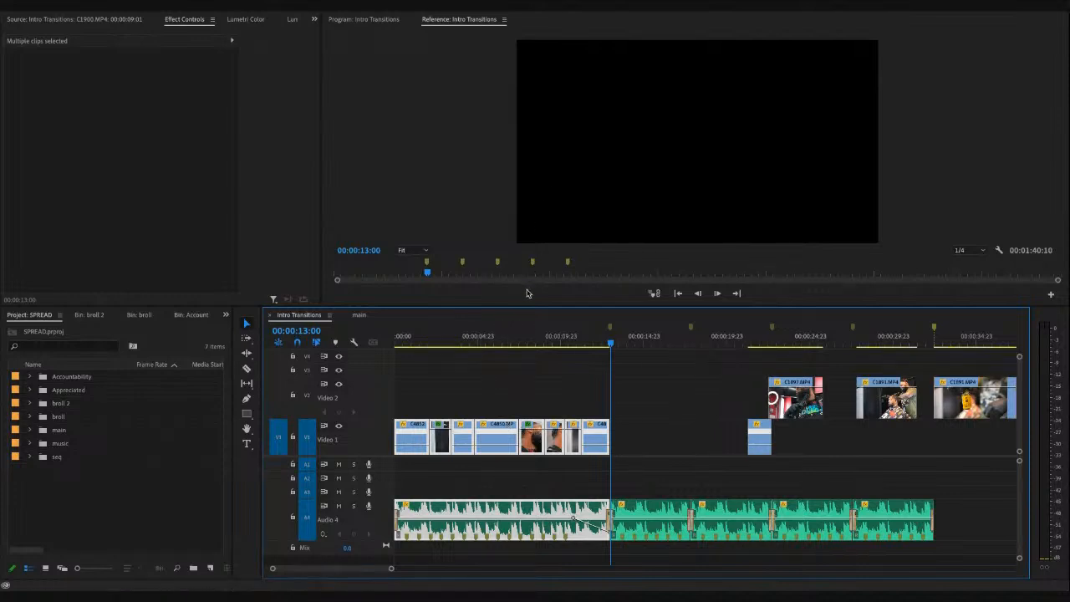
{"action": "key", "text": "ctrl+1"}
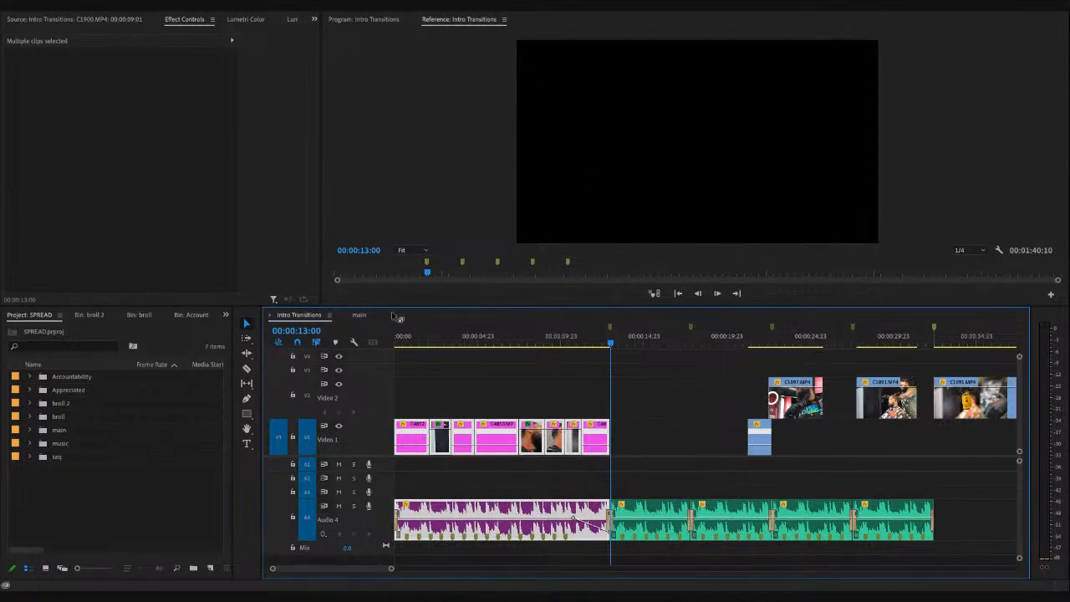
- Open the main sequence and delete the opening music clip from A4
{"action": "left_click", "coordinate": [361, 315]}
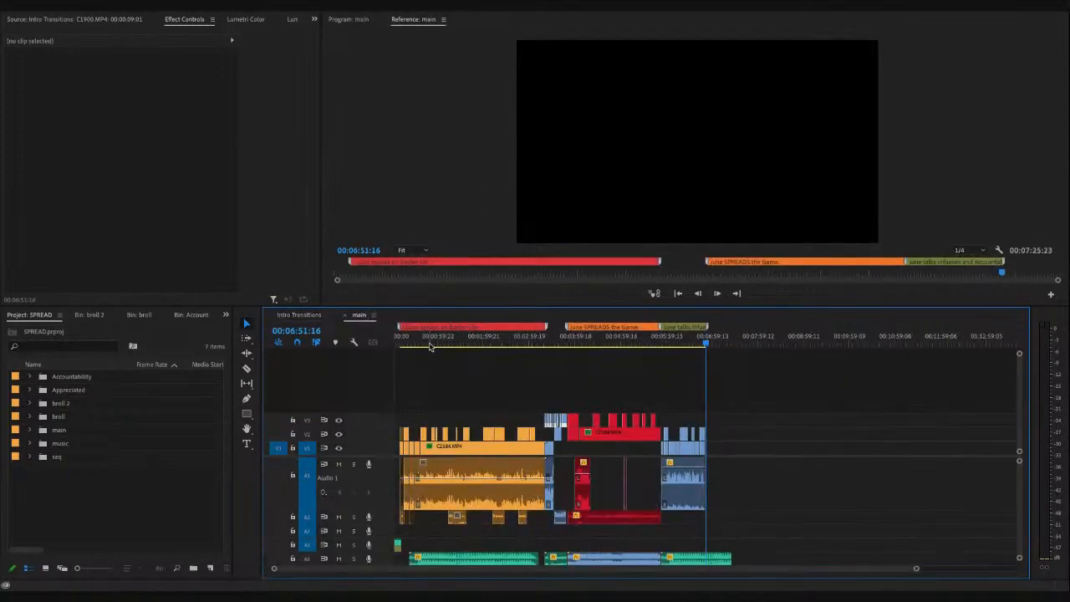
{"action": "left_click", "coordinate": [413, 343]}
{"action": "key", "text": "equal"}
{"action": "key", "text": "equal"}
{"action": "key", "text": "equal"}
{"action": "key", "text": "equal"}
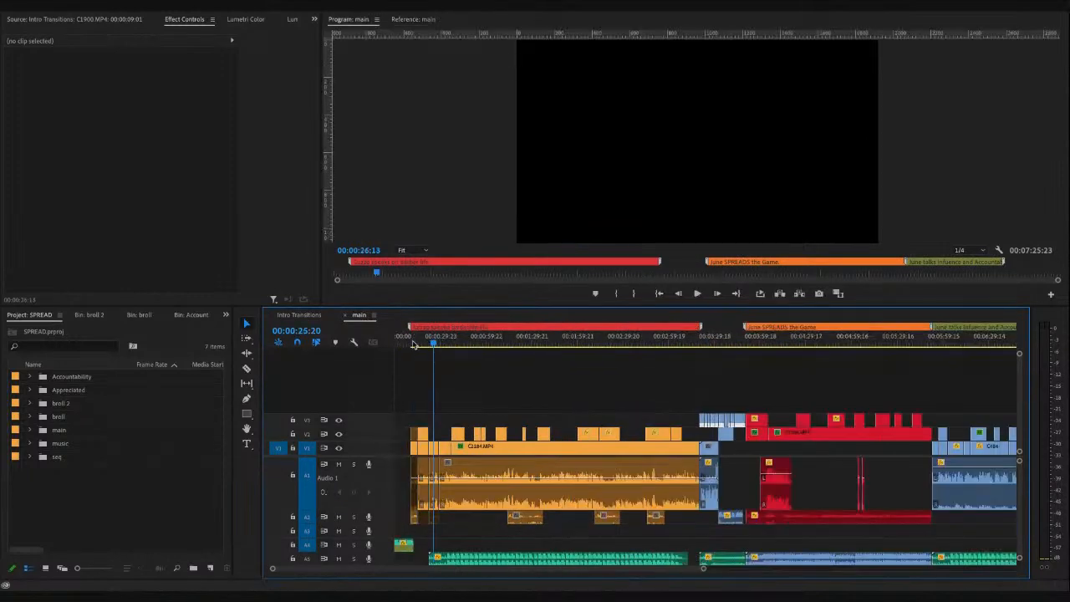
{"action": "left_click", "coordinate": [443, 341]}
{"action": "scroll", "coordinate": [425, 552], "scroll_direction": "down", "scroll_amount": 1}
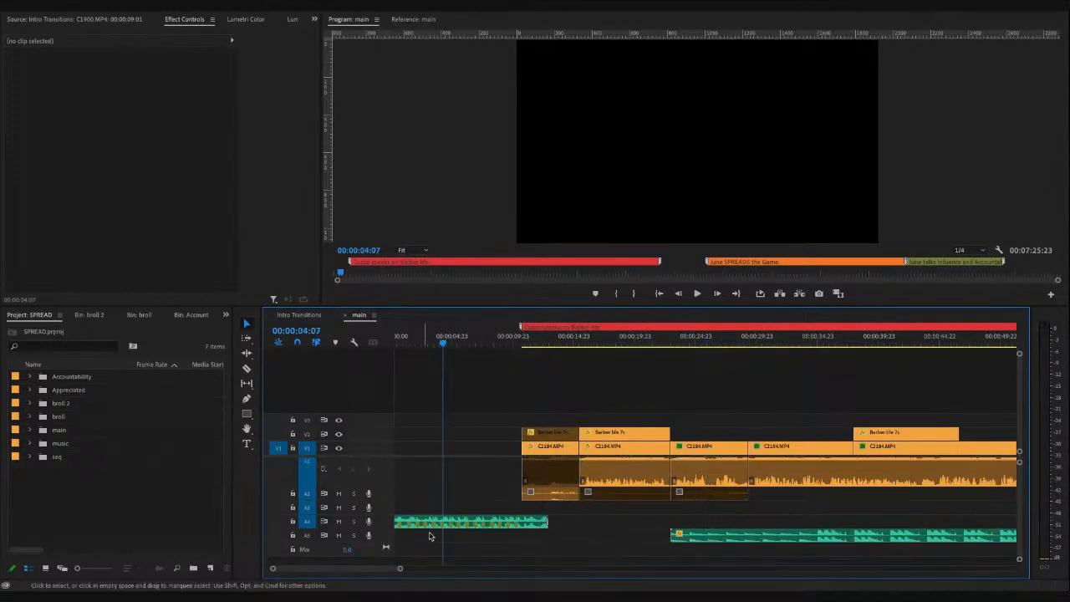
{"action": "left_click", "coordinate": [438, 522]}
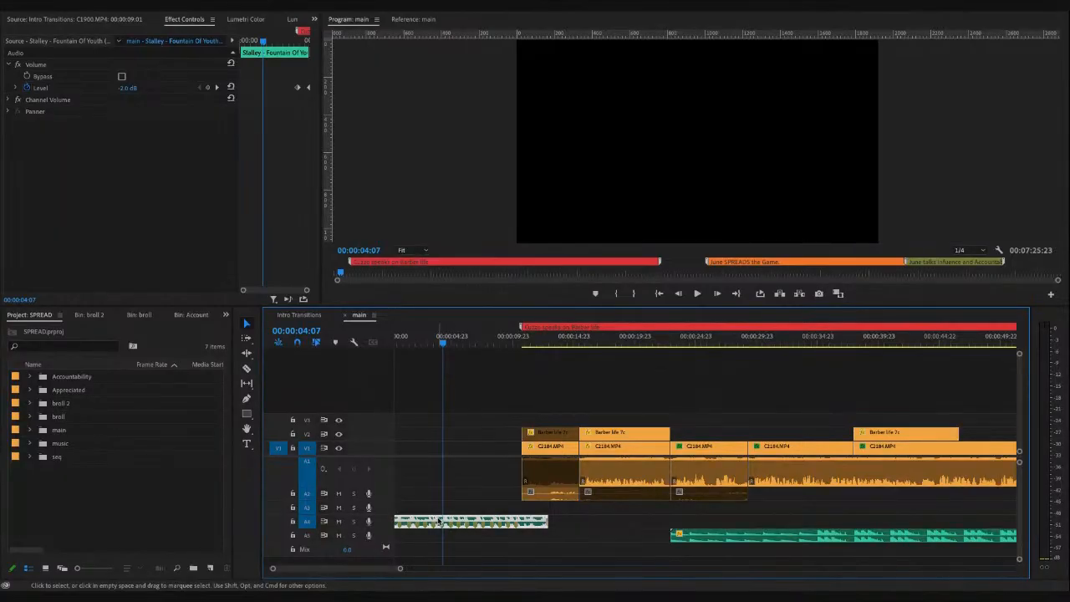
{"action": "key", "text": "Delete"}
- Lock tracks V1, V2, A1, A2 and A4 in the main sequence, leaving V3, A3 and A5 editable
{"action": "left_click", "coordinate": [292, 494]}
{"action": "double_click", "coordinate": [295, 473]}
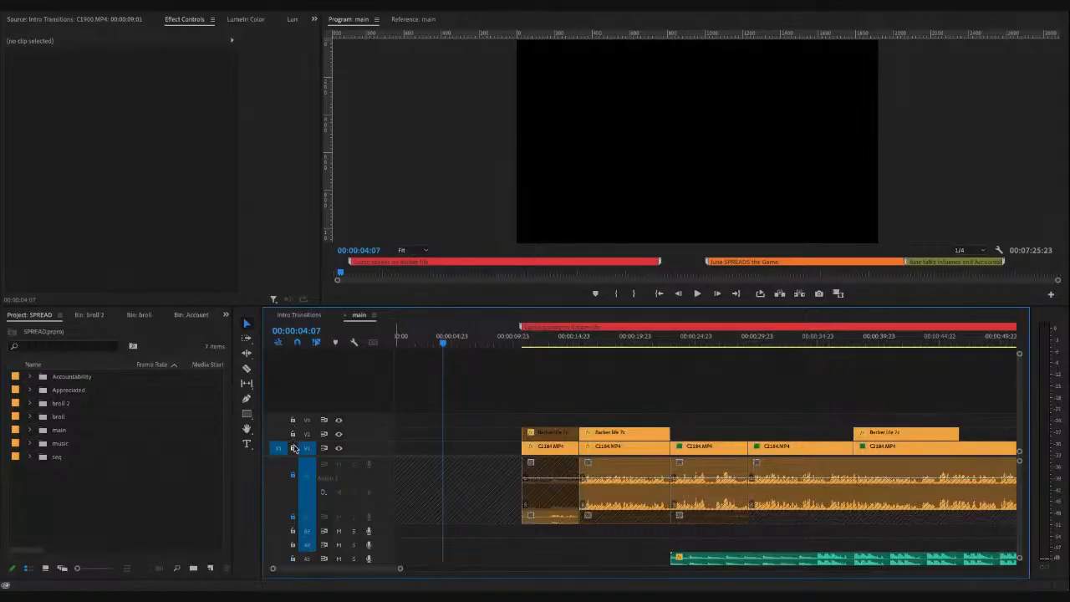
{"action": "left_click", "coordinate": [293, 448]}
{"action": "left_click", "coordinate": [293, 434]}
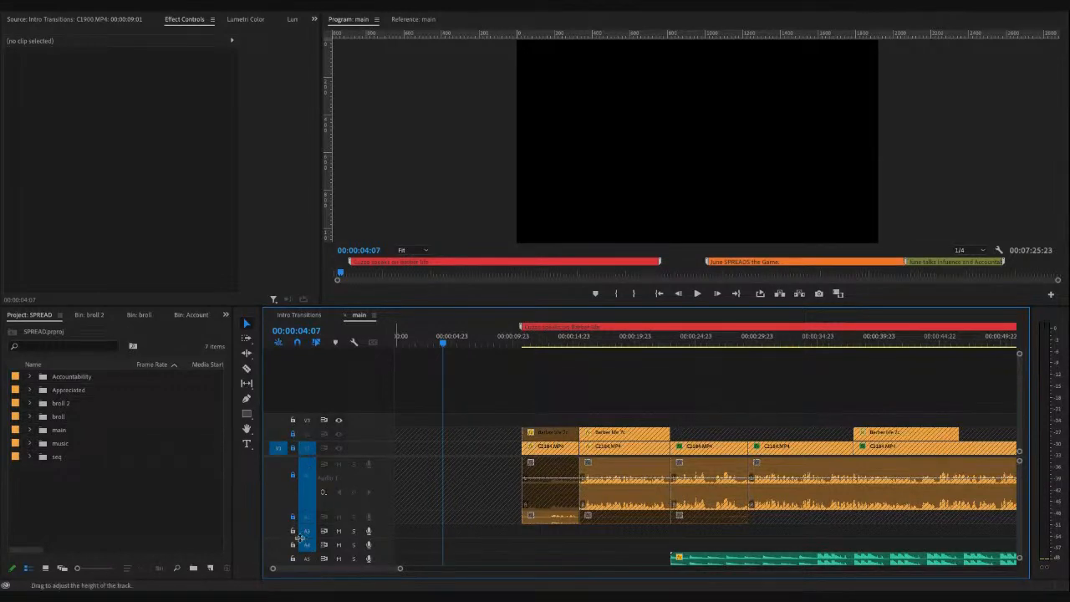
{"action": "left_click", "coordinate": [293, 545]}
{"action": "left_click", "coordinate": [293, 531]}
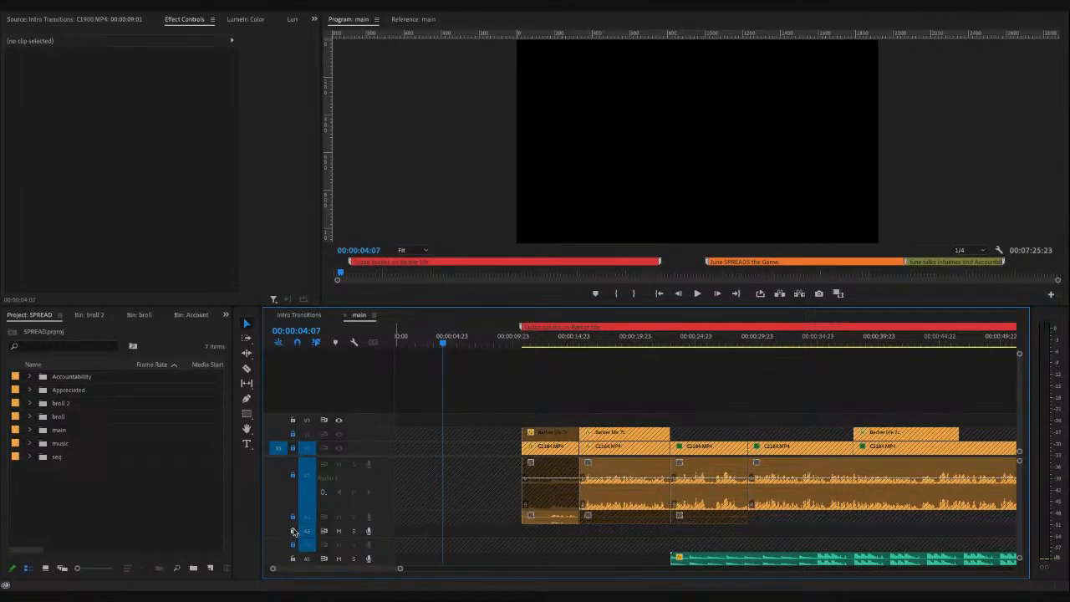
- Paste the copied intro shots and music at 00:00:00:00 of the main sequence, on V3 and A5
{"action": "left_click_drag", "start_coordinate": [402, 337], "coordinate": [340, 338]}
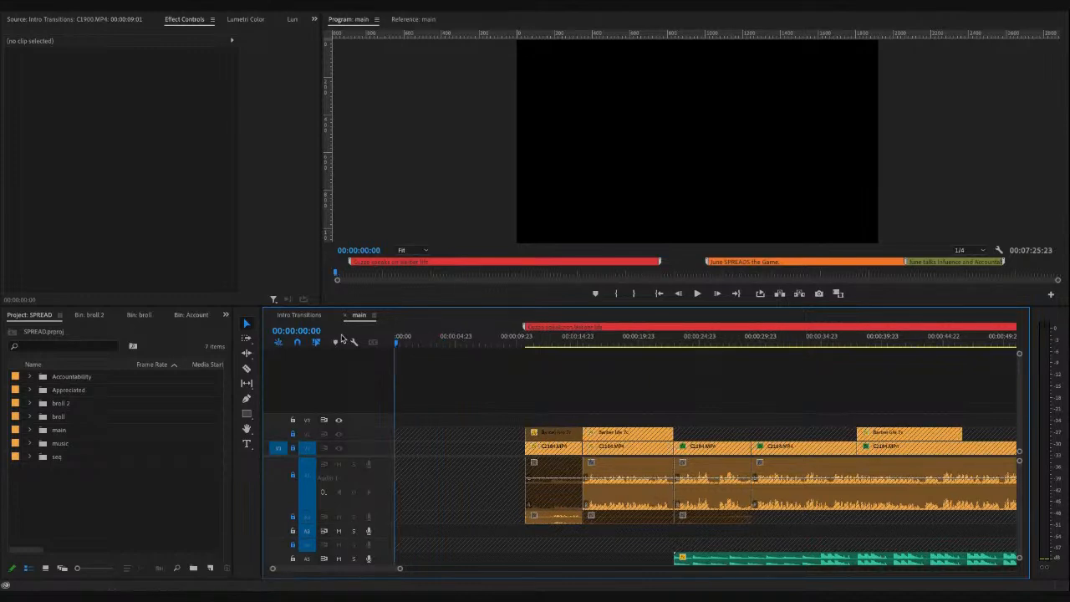
{"action": "key", "text": "backslash"}
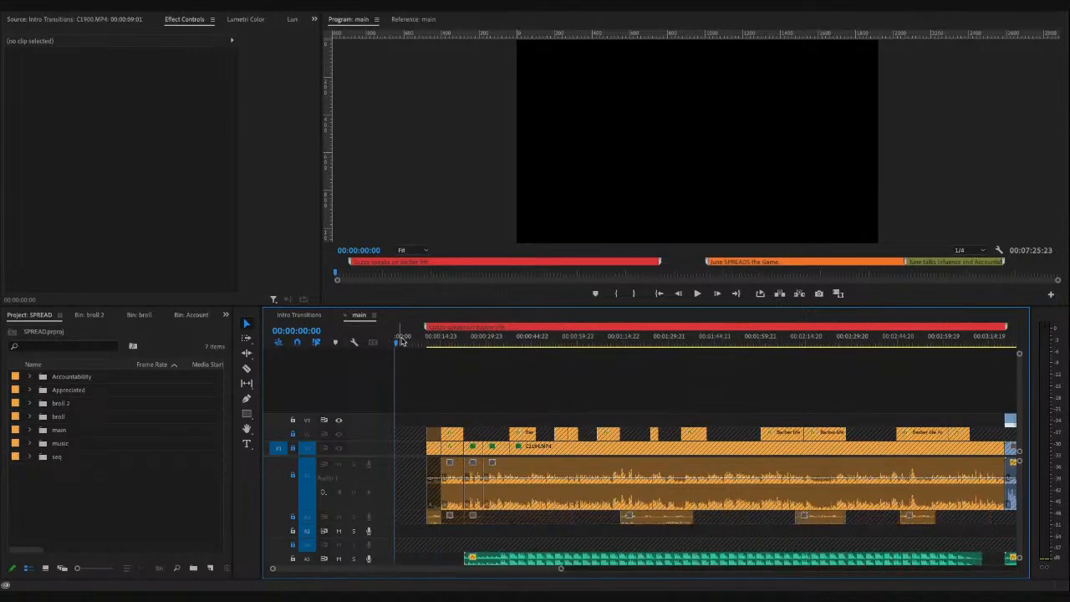
{"action": "key", "text": "equal"}
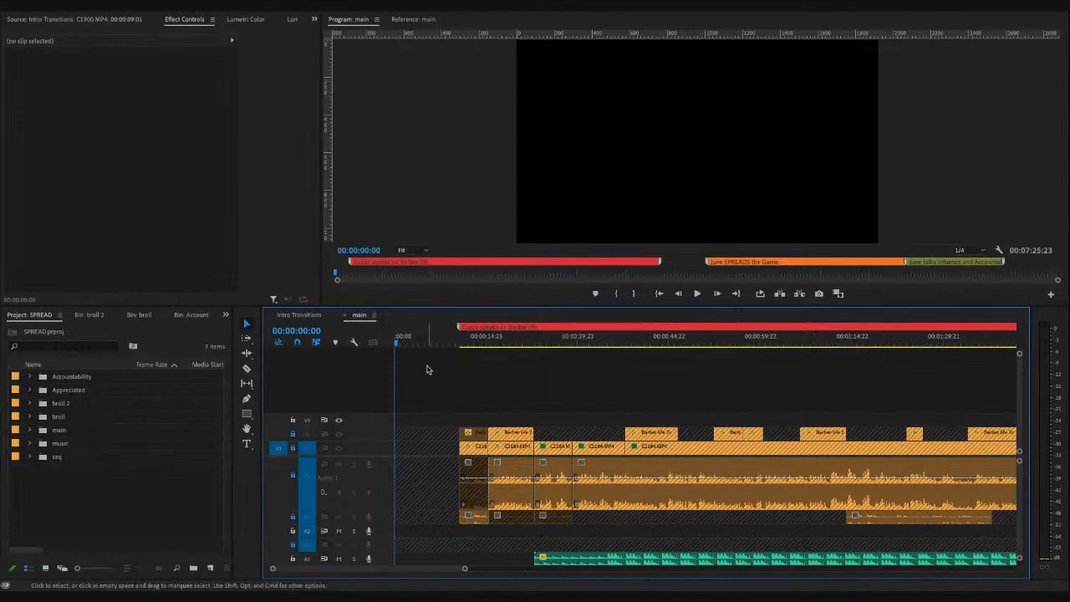
{"action": "key", "text": "ctrl+v"}
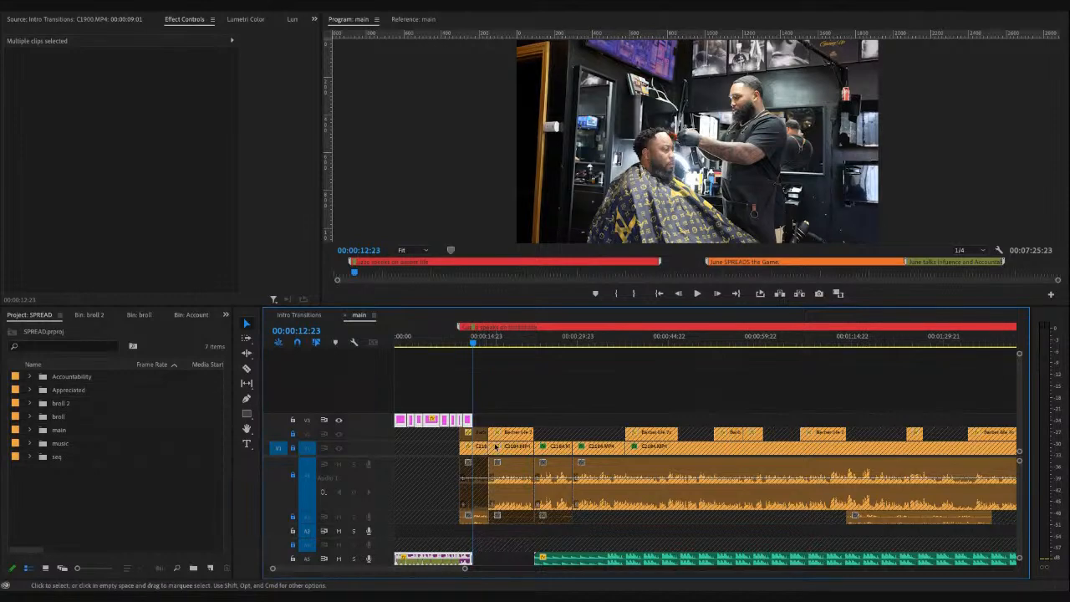
{"action": "left_click", "coordinate": [456, 405]}
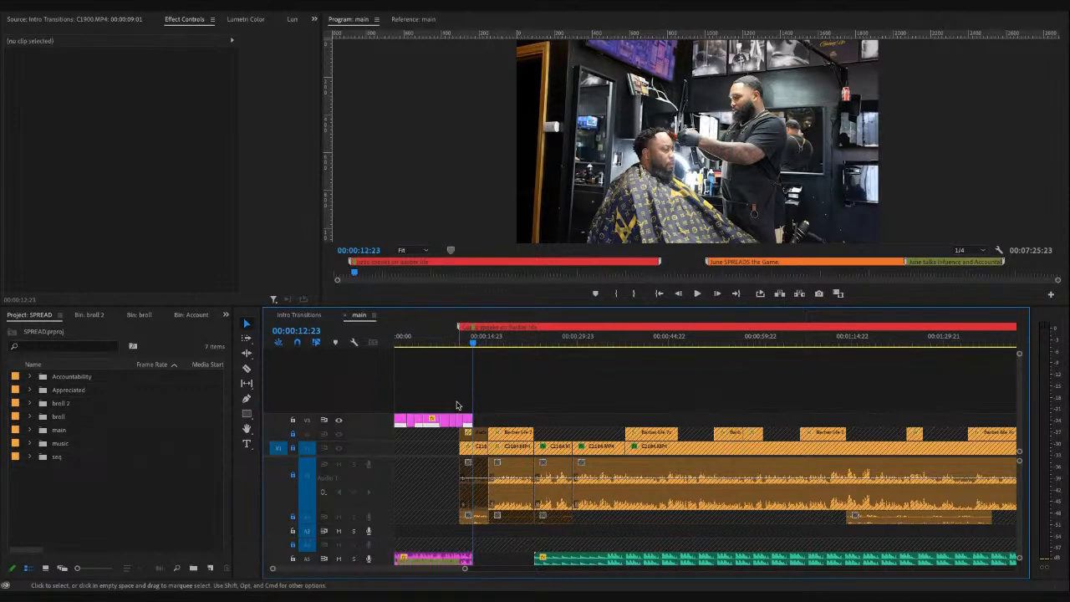
- Play the pasted intro from the start of the main sequence and replay its closing shots to review the pacing
{"action": "key", "text": "="}
{"action": "key", "text": "="}
{"action": "key", "text": "Home"}
{"action": "key", "text": "space"}
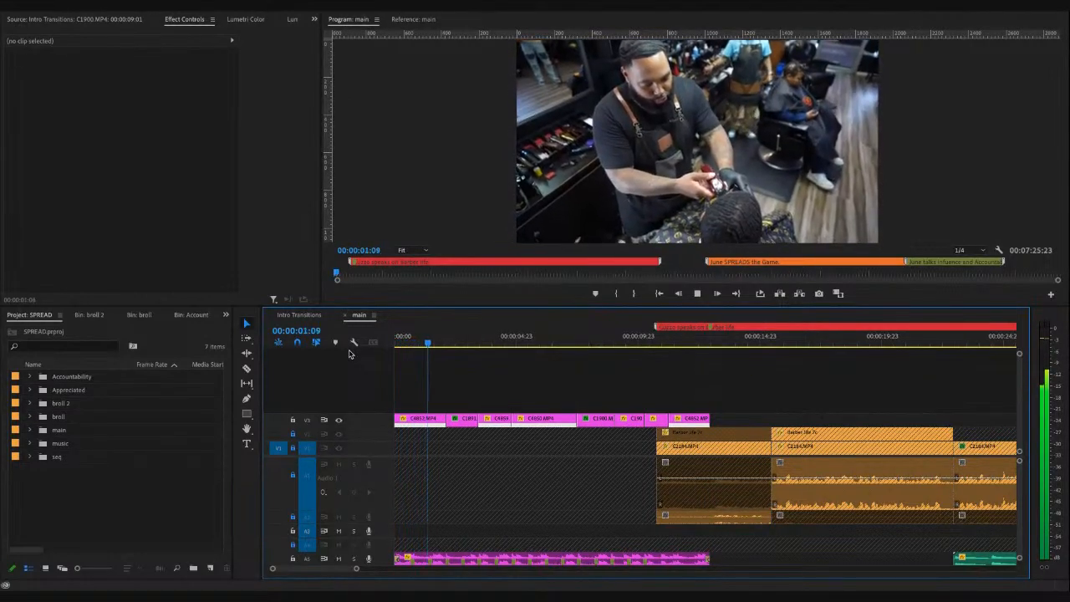
{"action": "key", "text": "minus"}
{"action": "key", "text": "minus"}
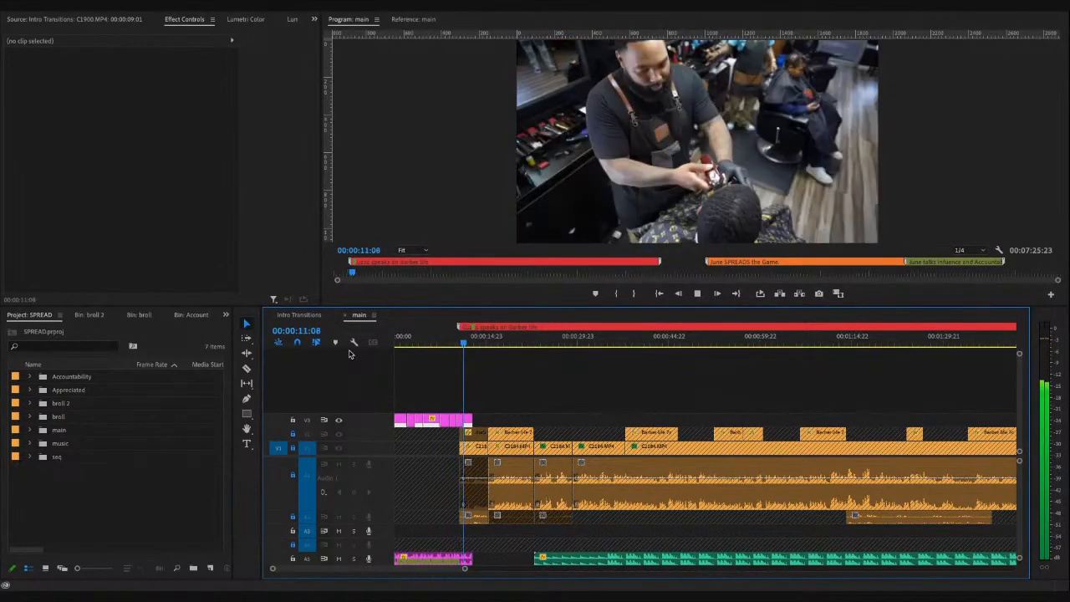
{"action": "key", "text": "space"}
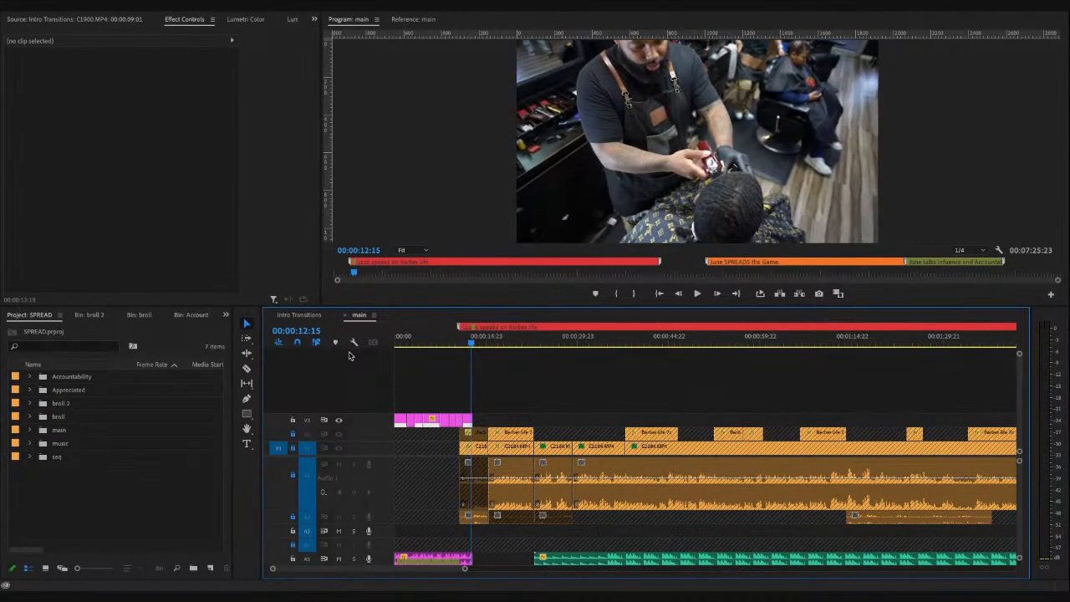
{"action": "left_click", "coordinate": [453, 345]}
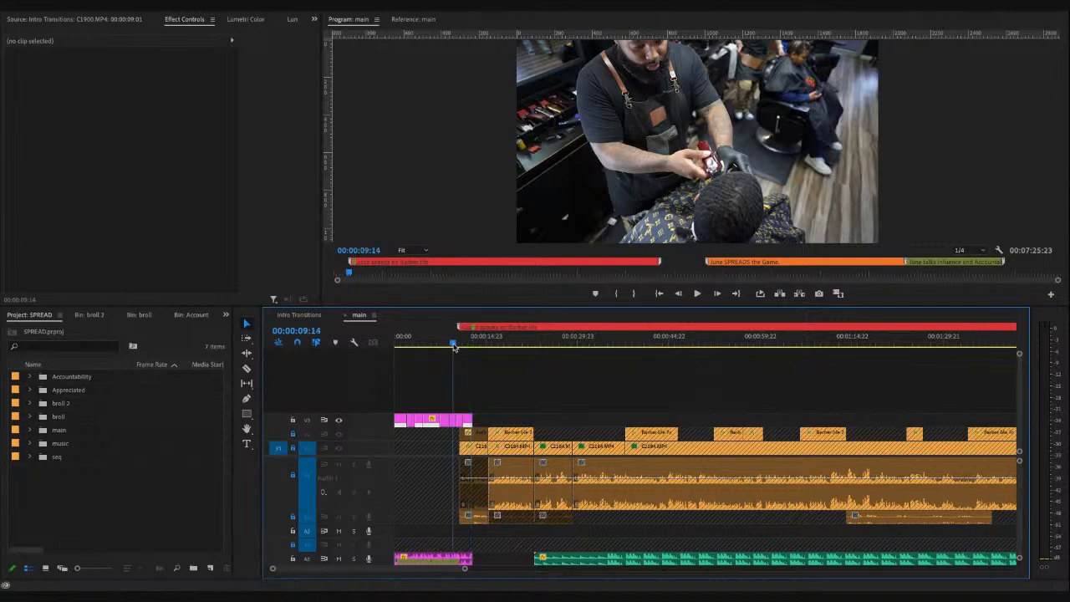
{"action": "key", "text": "space"}
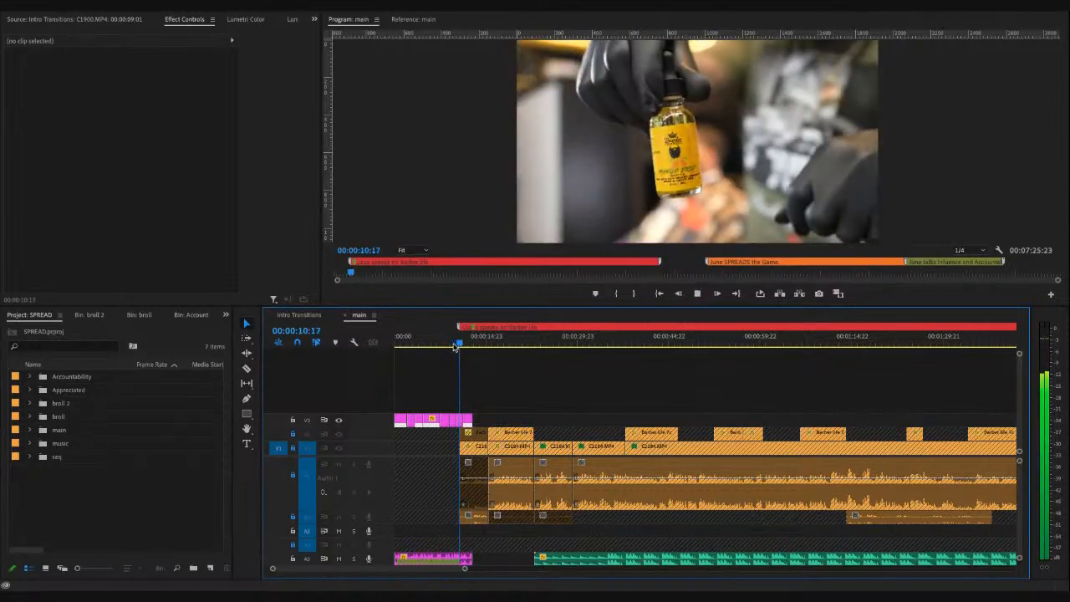
{"action": "left_click_drag", "start_coordinate": [417, 344], "coordinate": [374, 344]}
{"action": "key", "text": "space"}
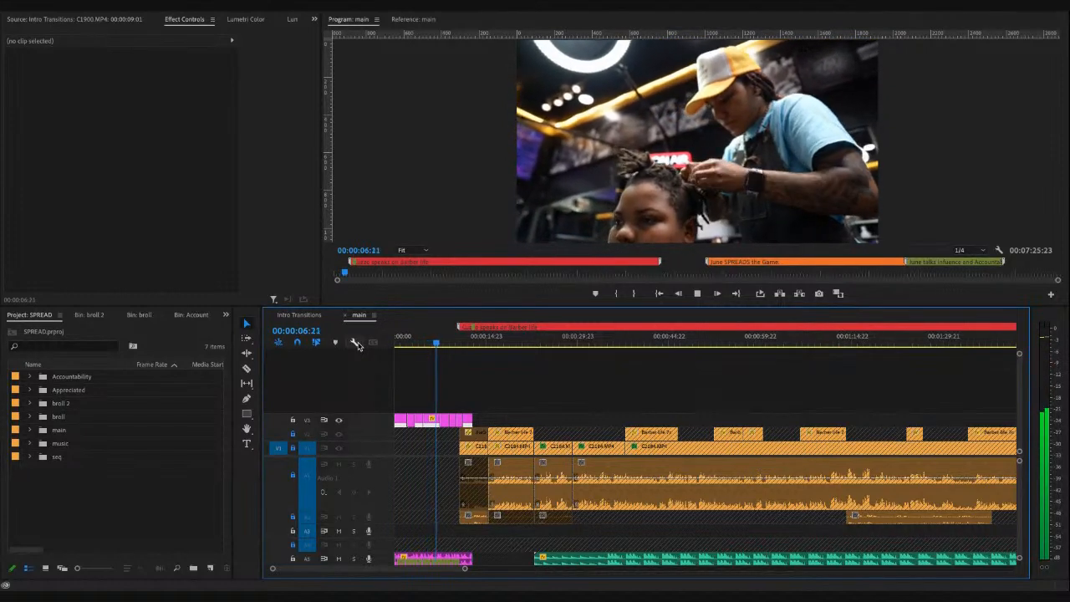
{"action": "key", "text": "space"}
{"action": "left_click_drag", "start_coordinate": [415, 345], "coordinate": [433, 345]}
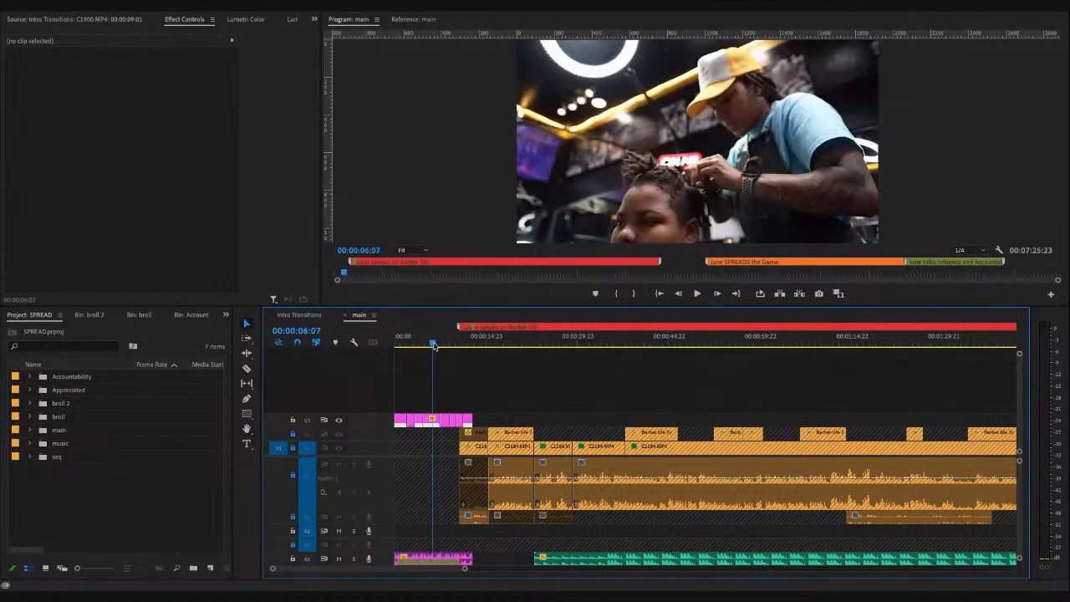
- Play the main sequence from about 00:00:09:10 to review where the intro's last shots overlap the first C2184.MP4 clip
{"action": "left_click", "coordinate": [515, 343]}
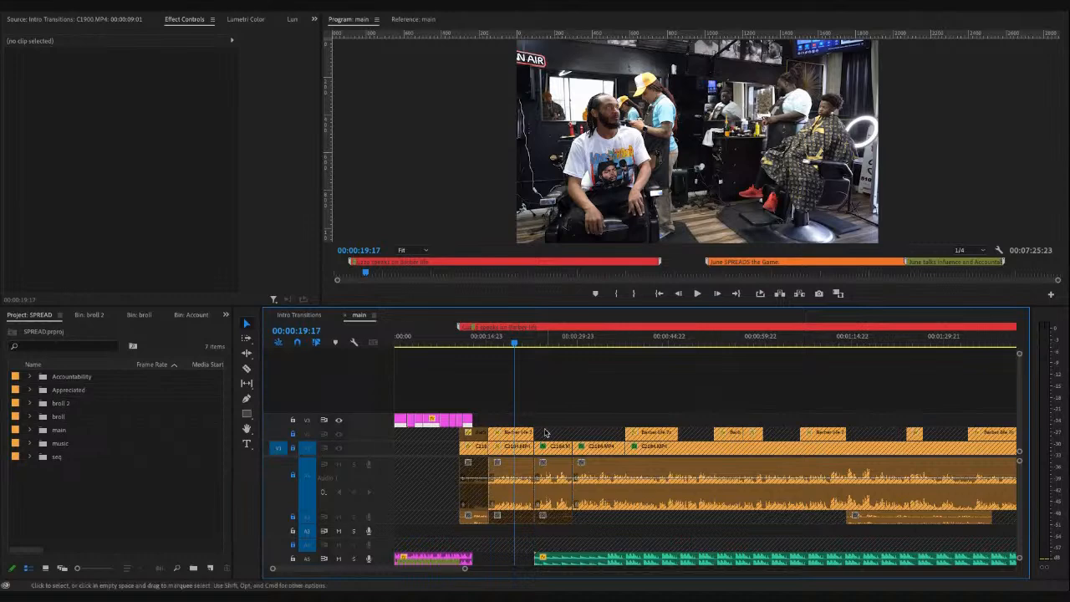
{"action": "left_click", "coordinate": [452, 343]}
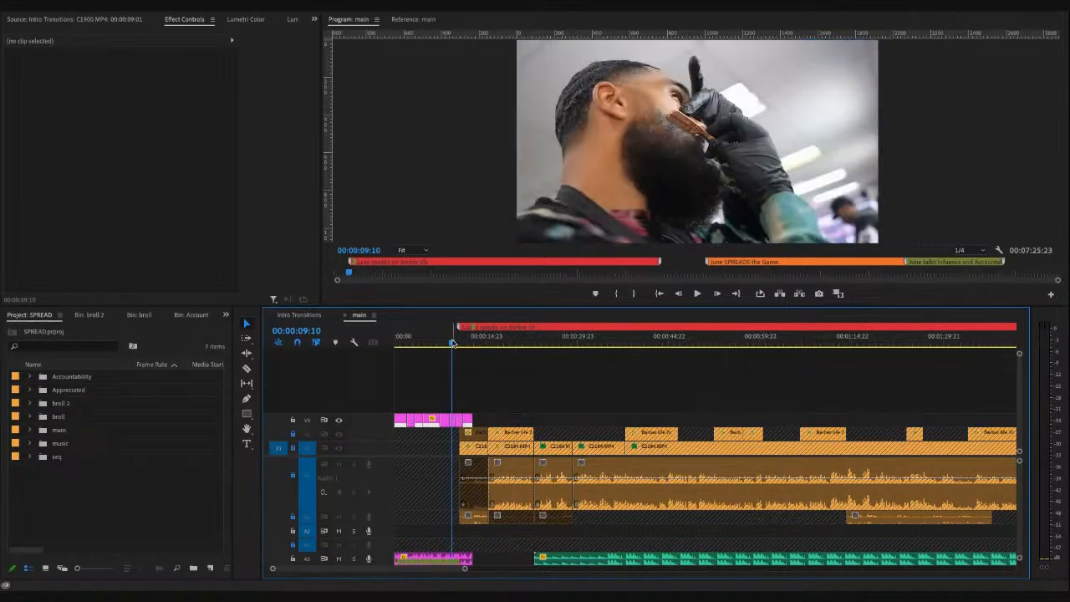
{"action": "key", "text": "="}
{"action": "key", "text": "space"}
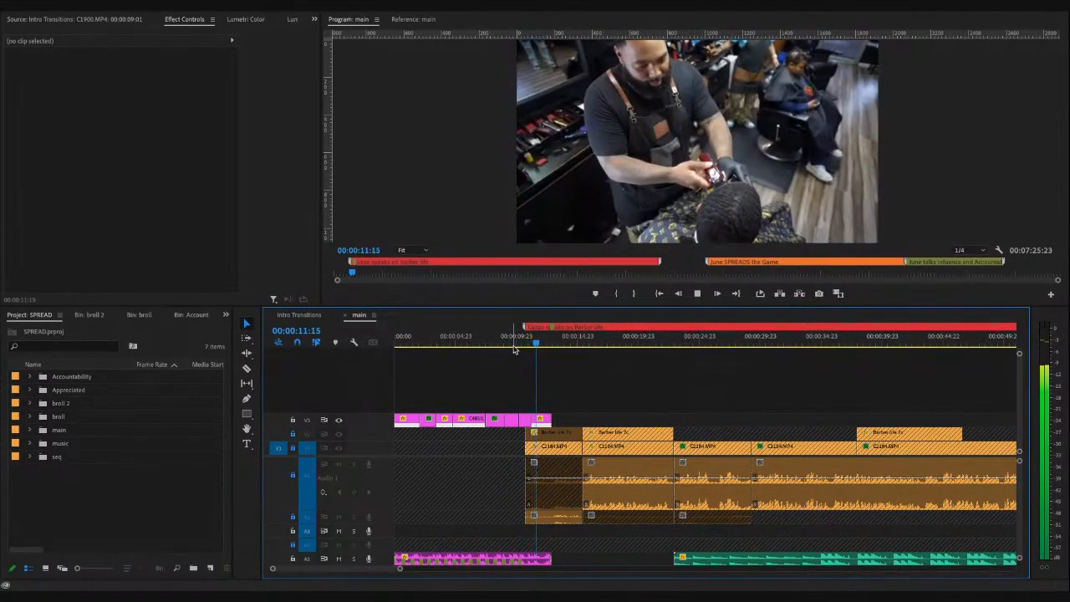
{"action": "left_click", "coordinate": [512, 343]}
{"action": "key", "text": "="}
{"action": "key", "text": "="}
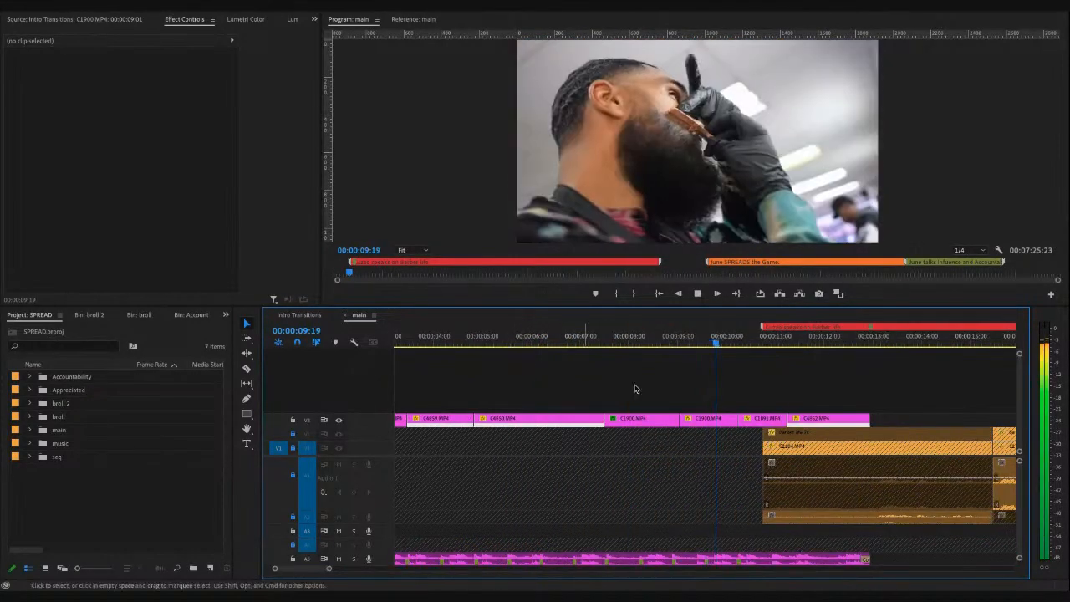
{"action": "key", "text": "space"}
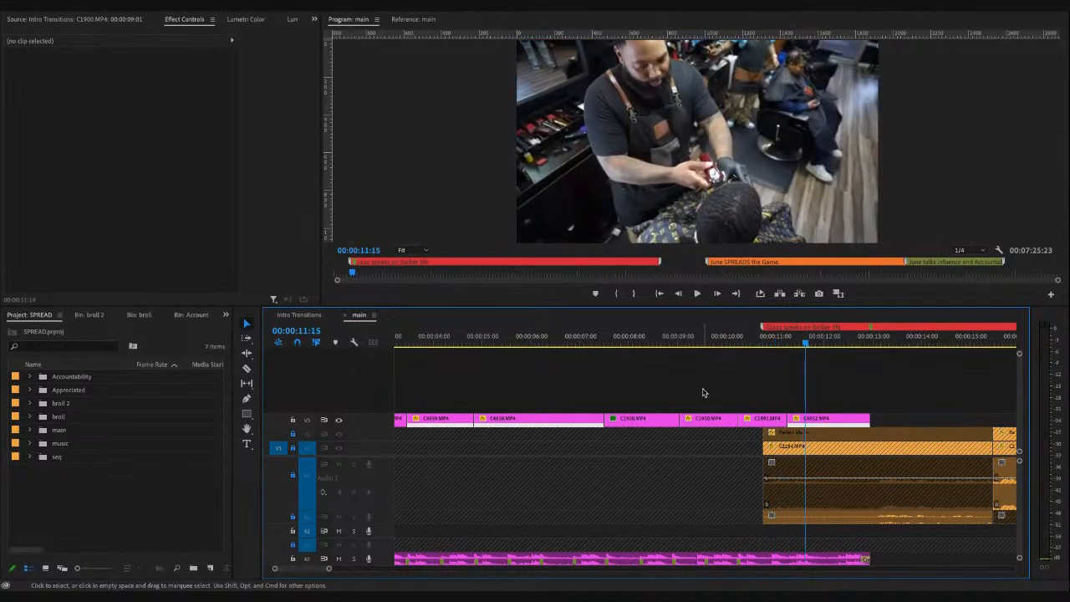
- Roll the cut between the intro's last two V3 shots to about 00:00:11:15, so C4852.MP4 starts there
{"action": "left_click", "coordinate": [750, 348]}
{"action": "left_click", "coordinate": [701, 345]}
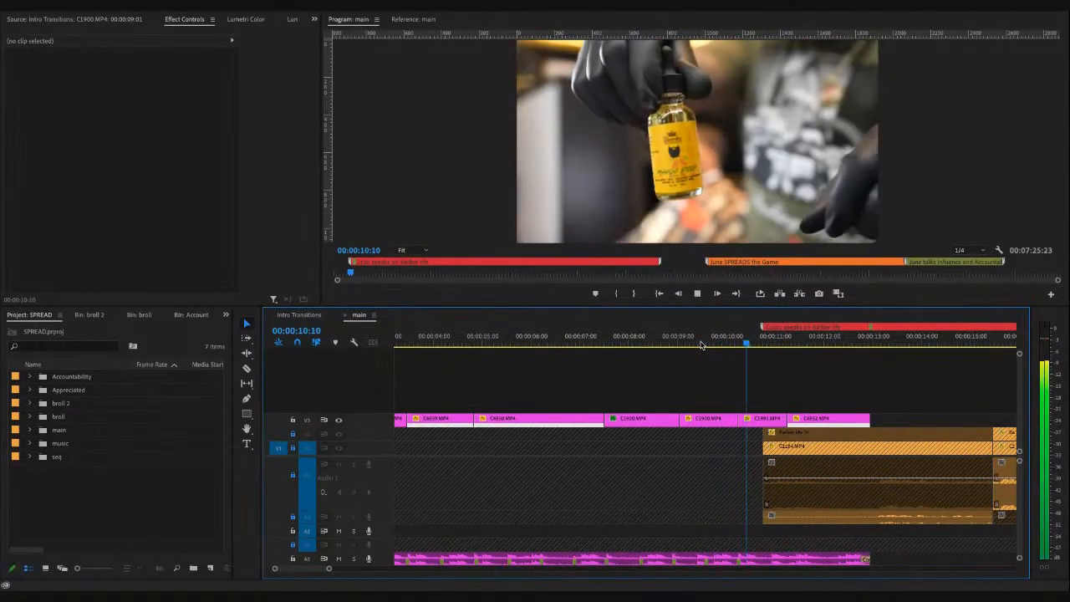
{"action": "key", "text": "space"}
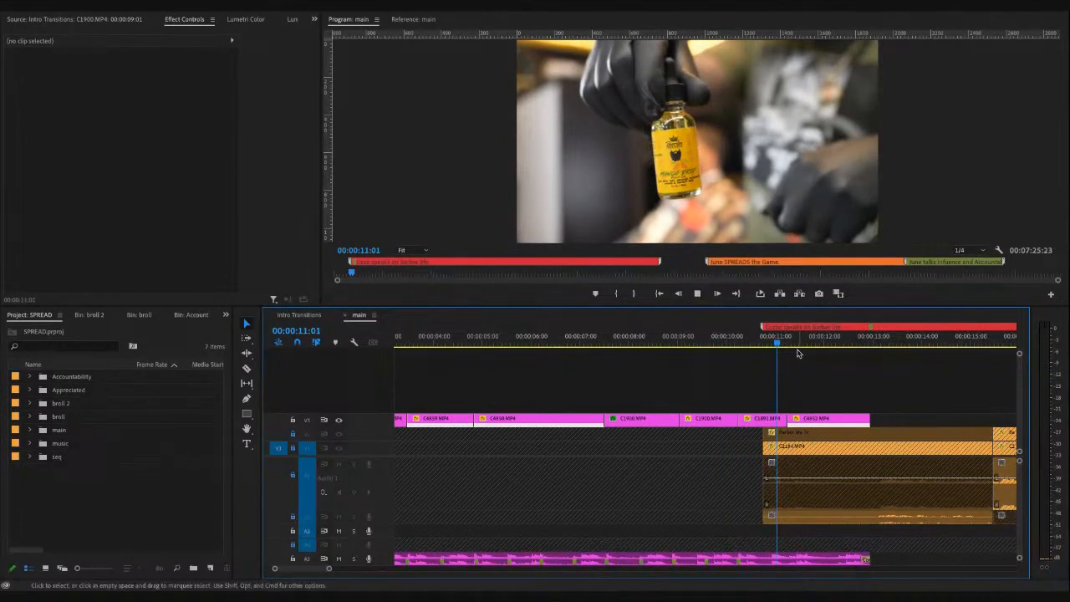
{"action": "key", "text": "space"}
{"action": "left_click", "coordinate": [810, 342]}
{"action": "left_click_drag", "start_coordinate": [810, 343], "coordinate": [805, 342]}
{"action": "left_click_drag", "start_coordinate": [791, 418], "coordinate": [805, 416]}
{"action": "left_click_drag", "start_coordinate": [783, 416], "coordinate": [806, 417]}
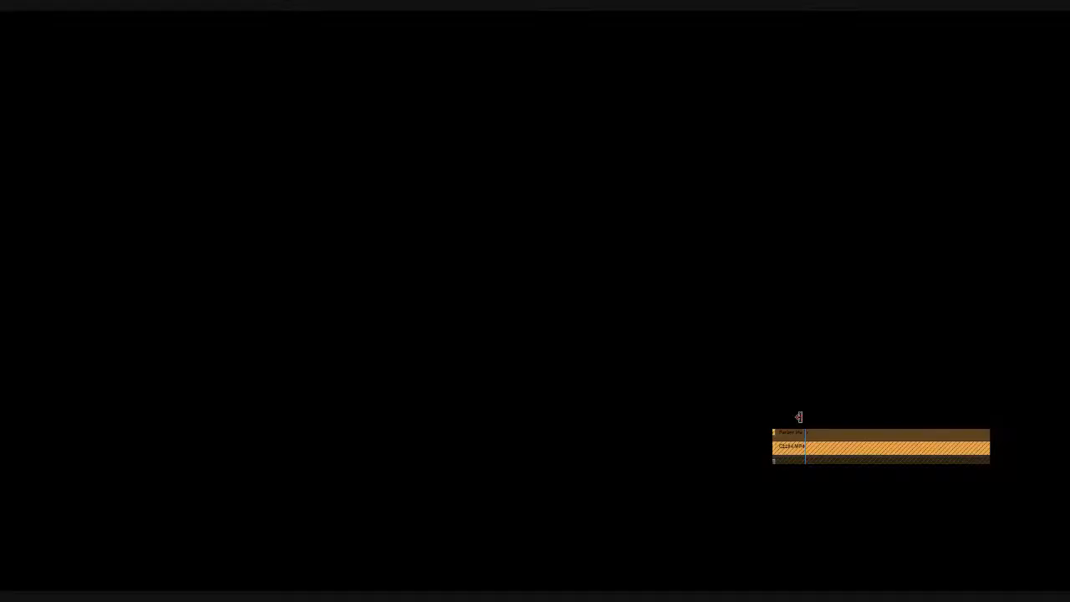
- Play the main sequence from about 00:00:09:15 through the adjusted closing shots and into the interview
{"action": "left_click", "coordinate": [714, 339]}
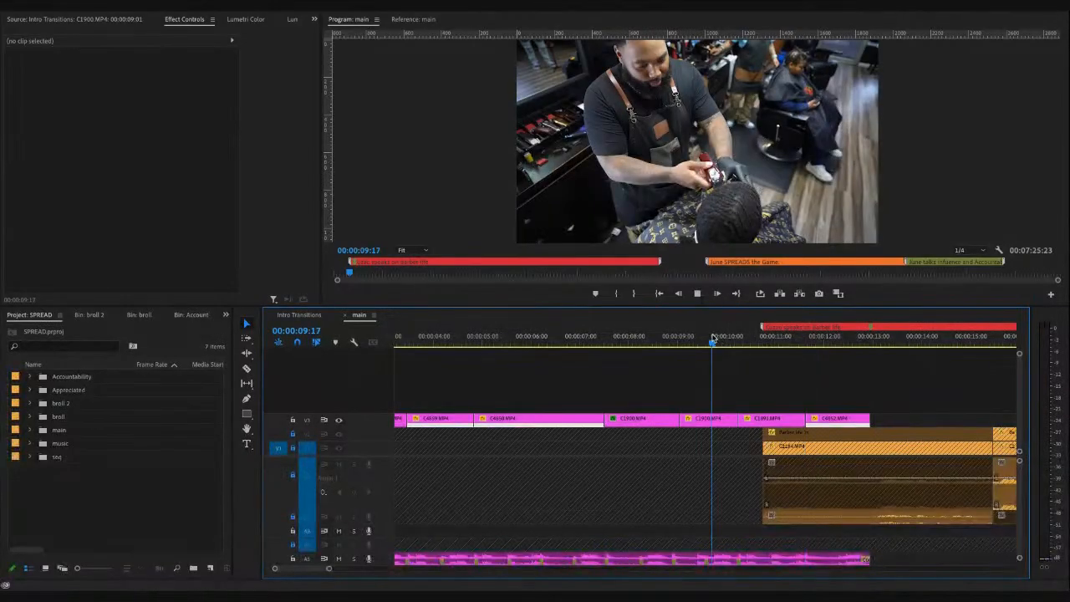
{"action": "key", "text": "space"}
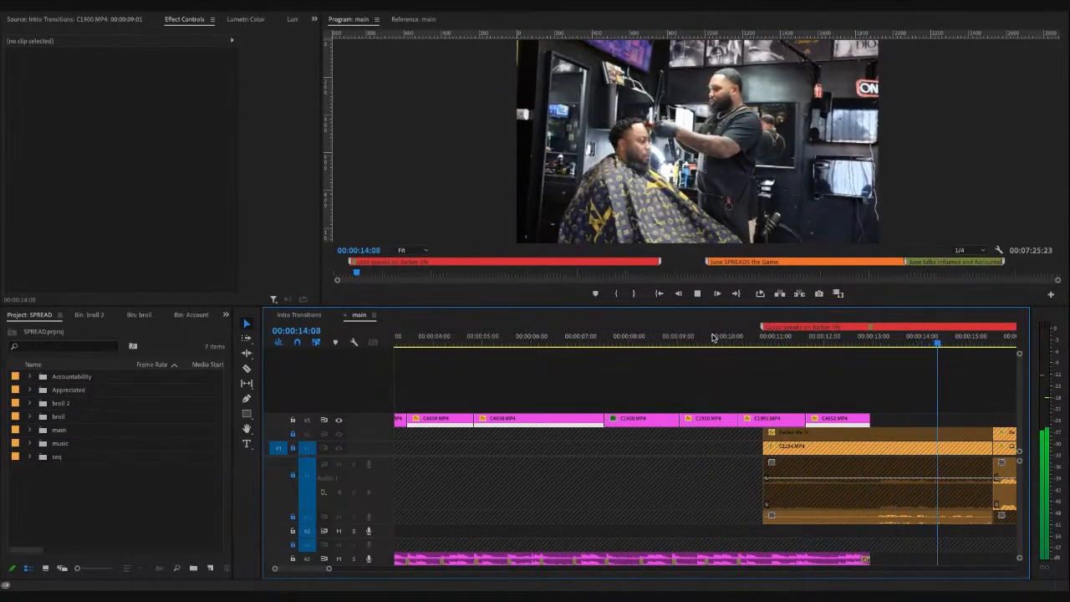
{"action": "key", "text": "minus"}
{"action": "key", "text": "minus"}
{"action": "key", "text": "minus"}
{"action": "key", "text": "minus"}
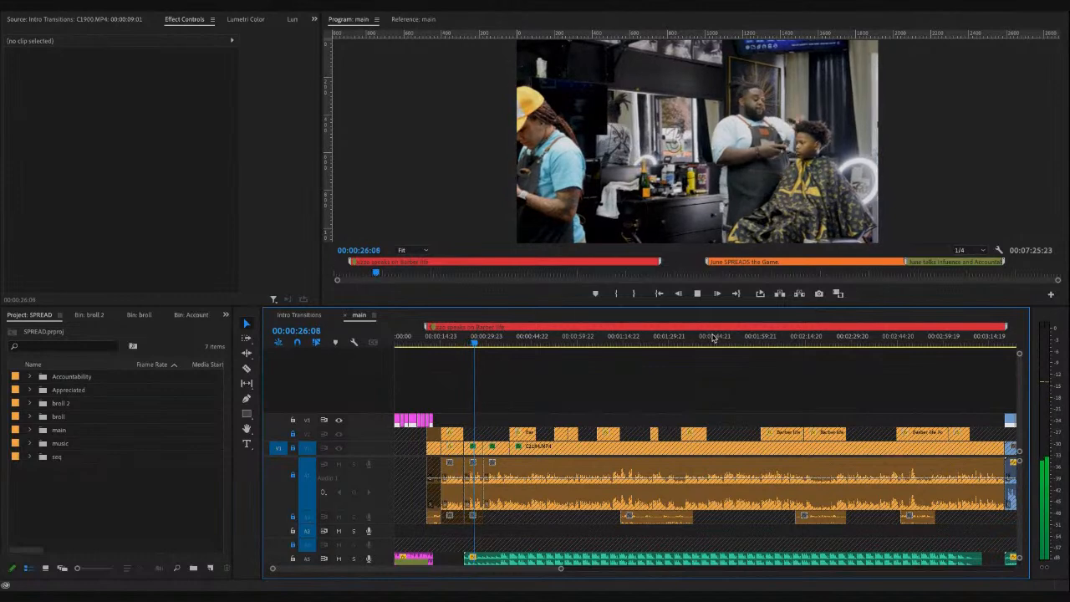
{"action": "key", "text": "minus"}
{"action": "key", "text": "minus"}
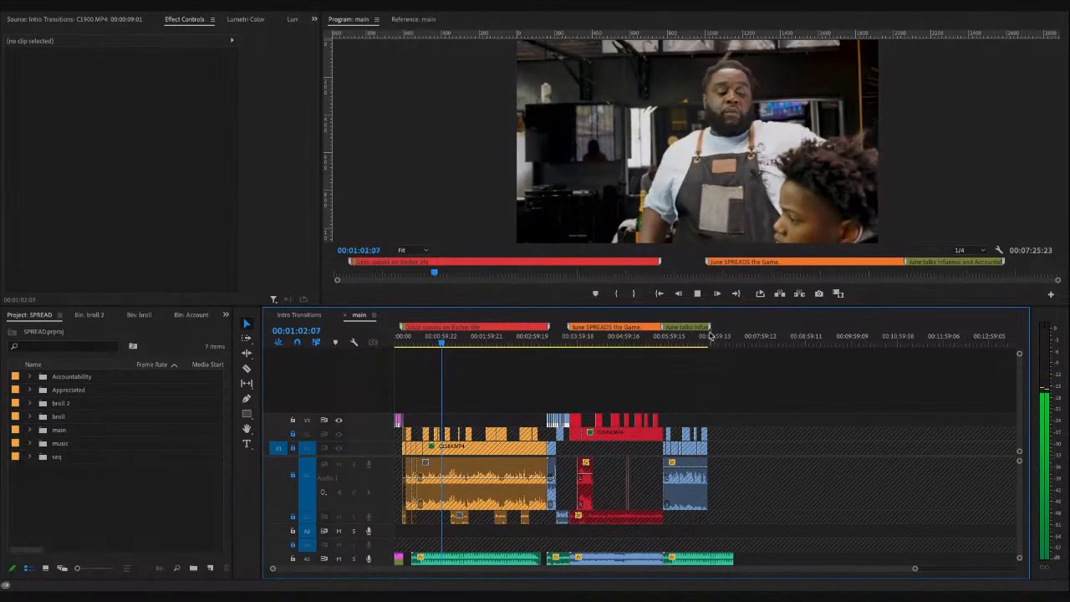
- Duplicate the intro to the end of the main sequence, keeping its shots on V3 after the last clip and deleting the copied music
{"action": "left_click", "coordinate": [399, 420]}
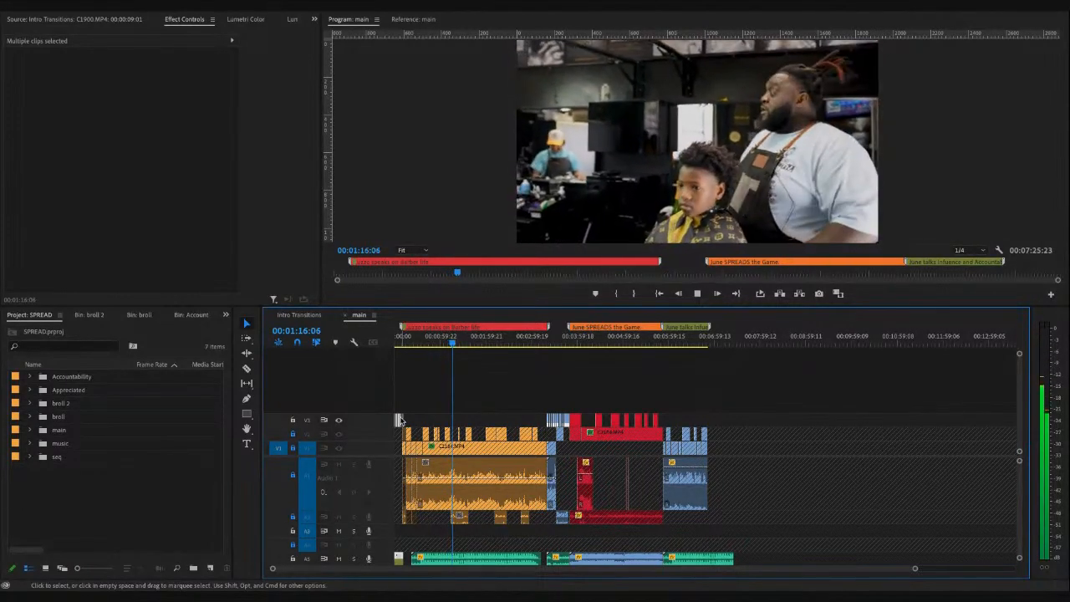
{"action": "left_click_drag", "start_coordinate": [401, 420], "coordinate": [746, 431]}
{"action": "left_click", "coordinate": [740, 422]}
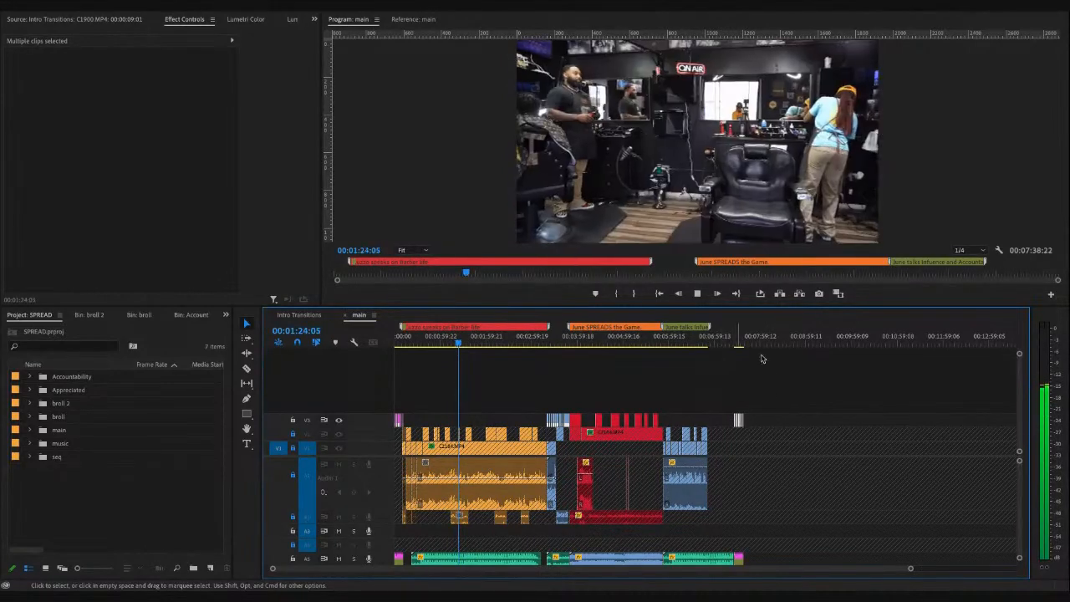
{"action": "left_click_drag", "start_coordinate": [740, 420], "coordinate": [715, 419]}
{"action": "left_click", "coordinate": [738, 561]}
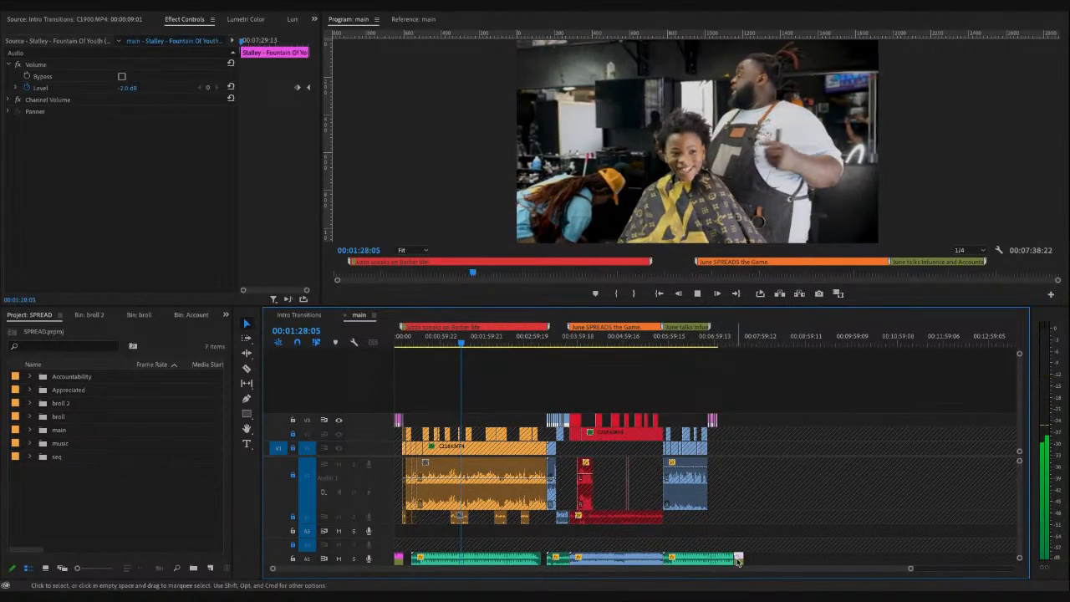
{"action": "key", "text": "Delete"}
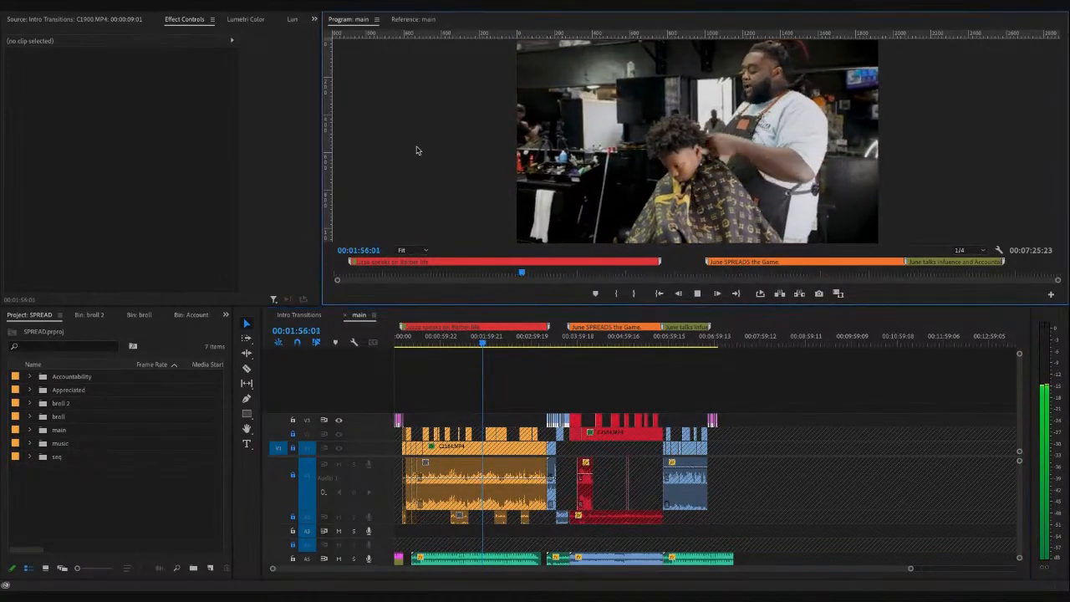
- Play the interview in a maximized Program monitor up to about 00:03:59, restoring the normal layout at the end
{"action": "key", "text": "grave"}
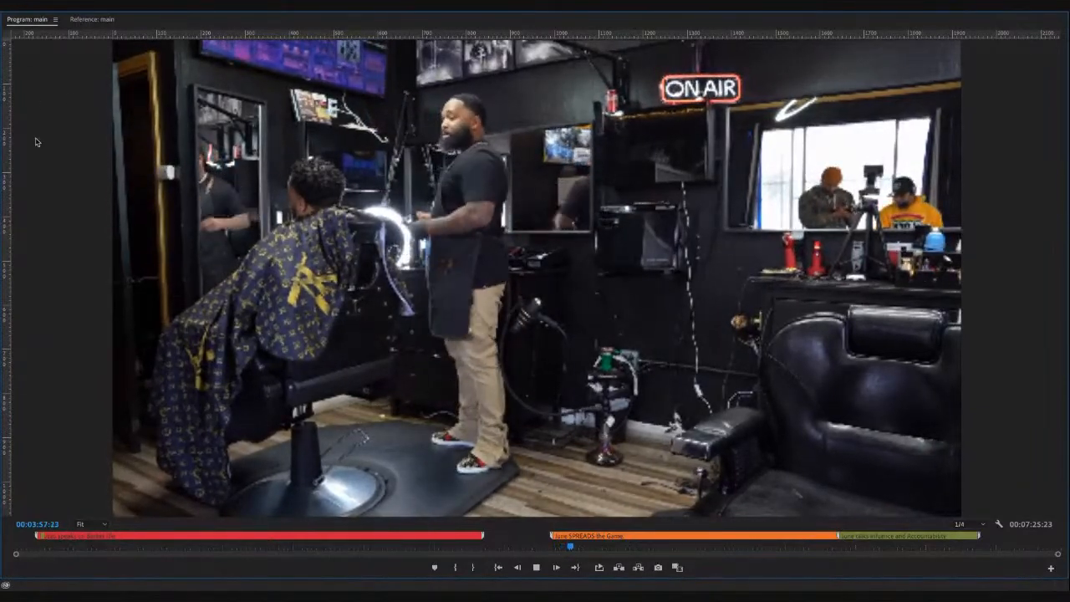
{"action": "key", "text": "grave"}
{"action": "left_click", "coordinate": [171, 512]}
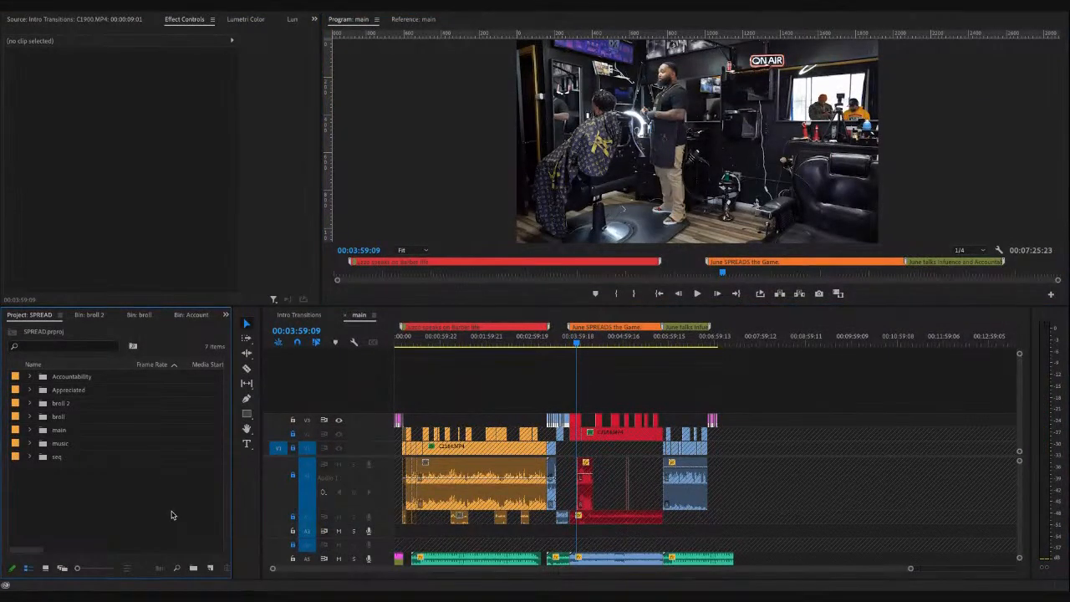
- Copy the C4856.MP4 b-roll shot on V3 at 00:03:37:05 of the main sequence
{"action": "left_click", "coordinate": [426, 338]}
{"action": "key", "text": "backslash"}
{"action": "key", "text": "equal"}
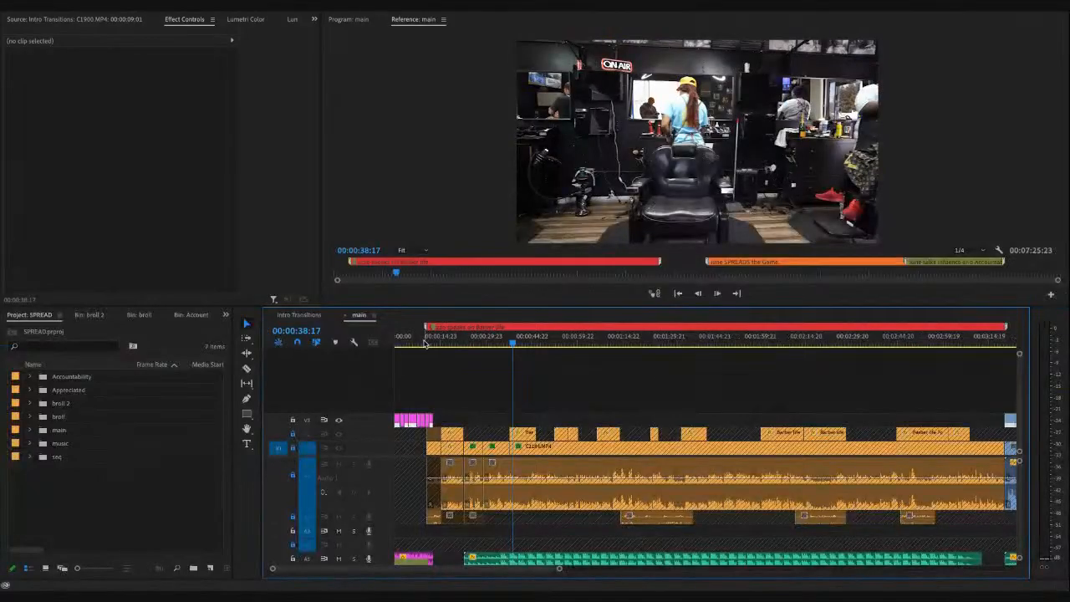
{"action": "left_click", "coordinate": [420, 343]}
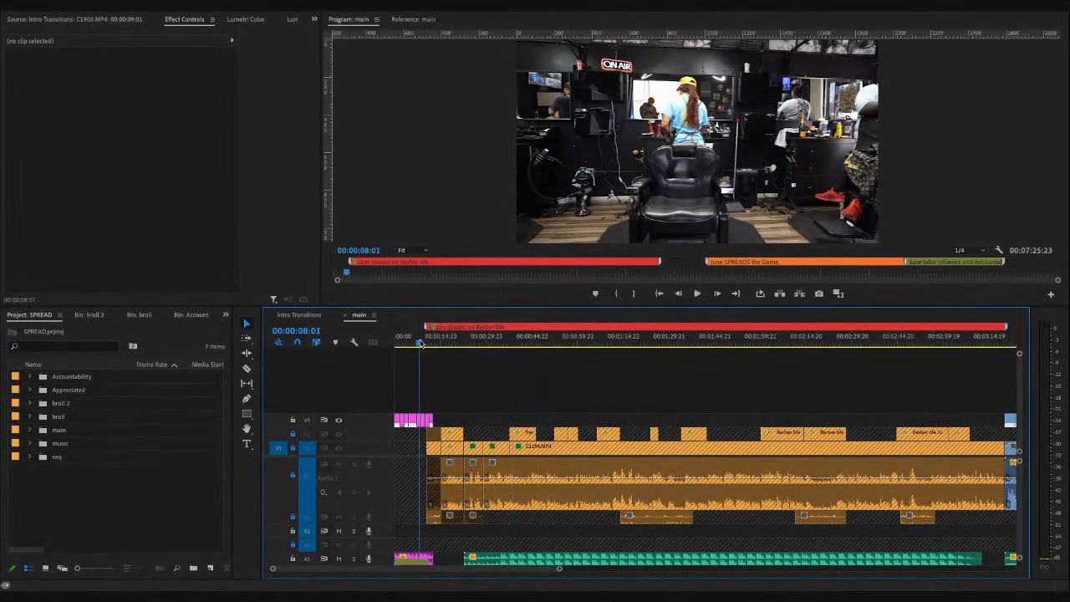
{"action": "key", "text": "backslash"}
{"action": "left_click", "coordinate": [726, 340]}
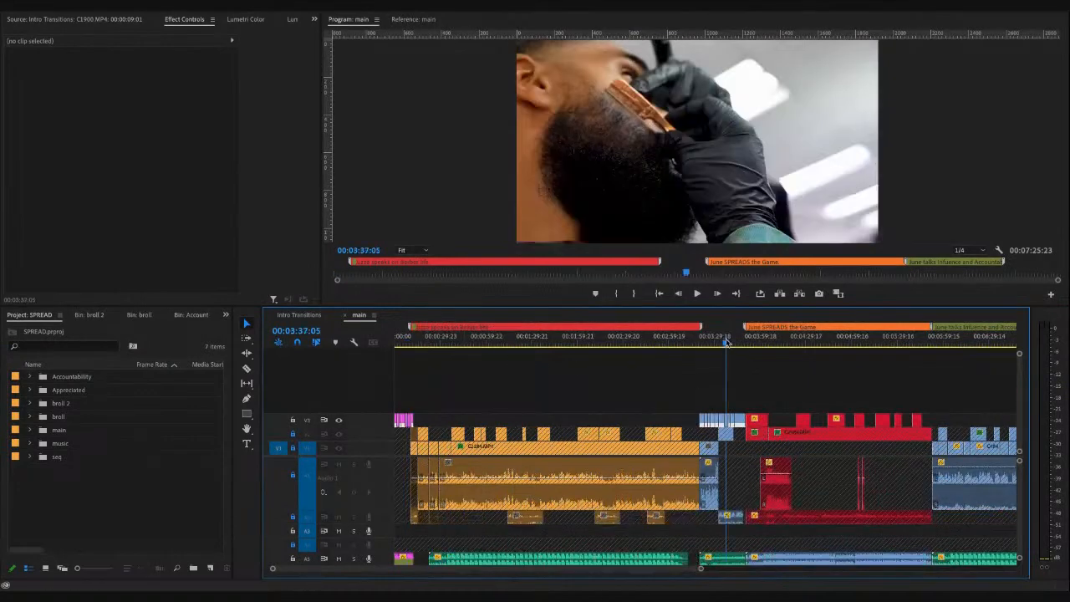
{"action": "left_click", "coordinate": [726, 422]}
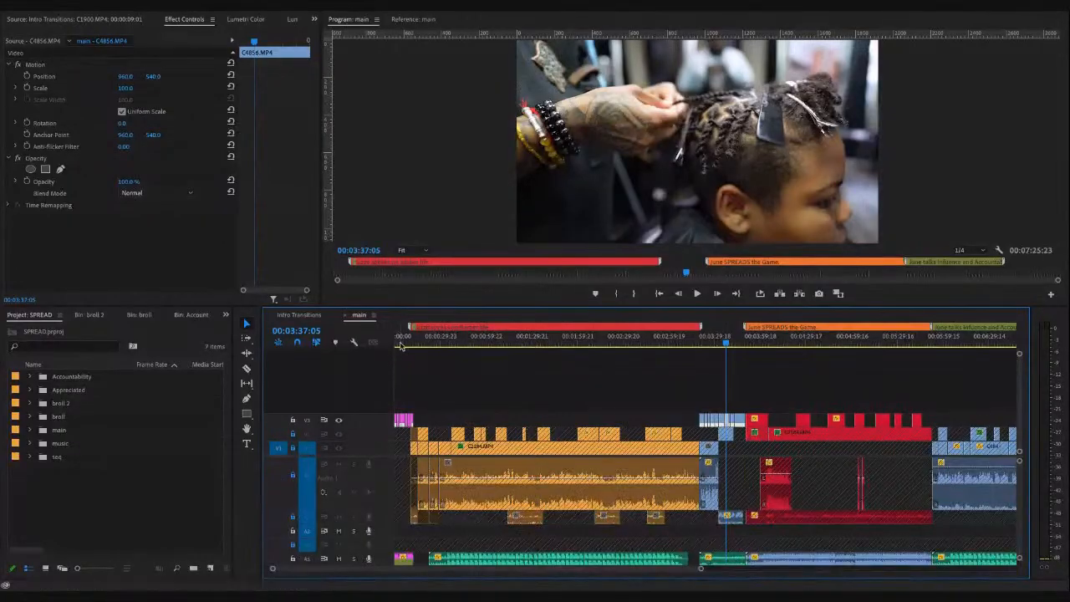
- Lock track V3 and paste the copied C4856.MP4 shot on V4 above the intro, starting at about 00:00:05:22
{"action": "left_click", "coordinate": [403, 347]}
{"action": "key", "text": "backslash"}
{"action": "key", "text": "equal"}
{"action": "key", "text": "equal"}
{"action": "key", "text": "equal"}
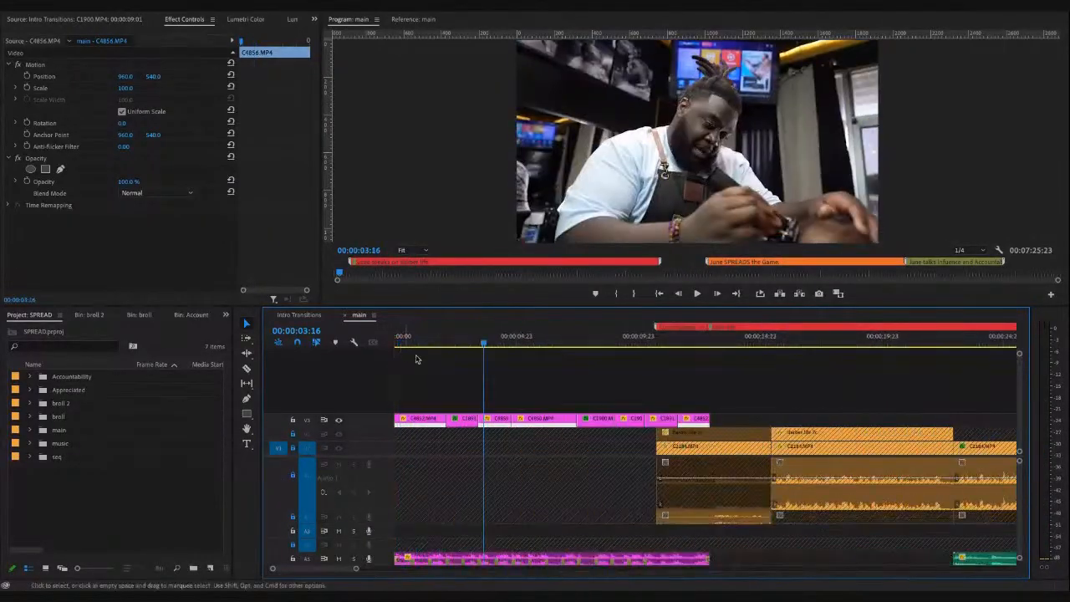
{"action": "left_click", "coordinate": [292, 420]}
{"action": "left_click_drag", "start_coordinate": [518, 344], "coordinate": [539, 373]}
{"action": "key", "text": "super+v"}
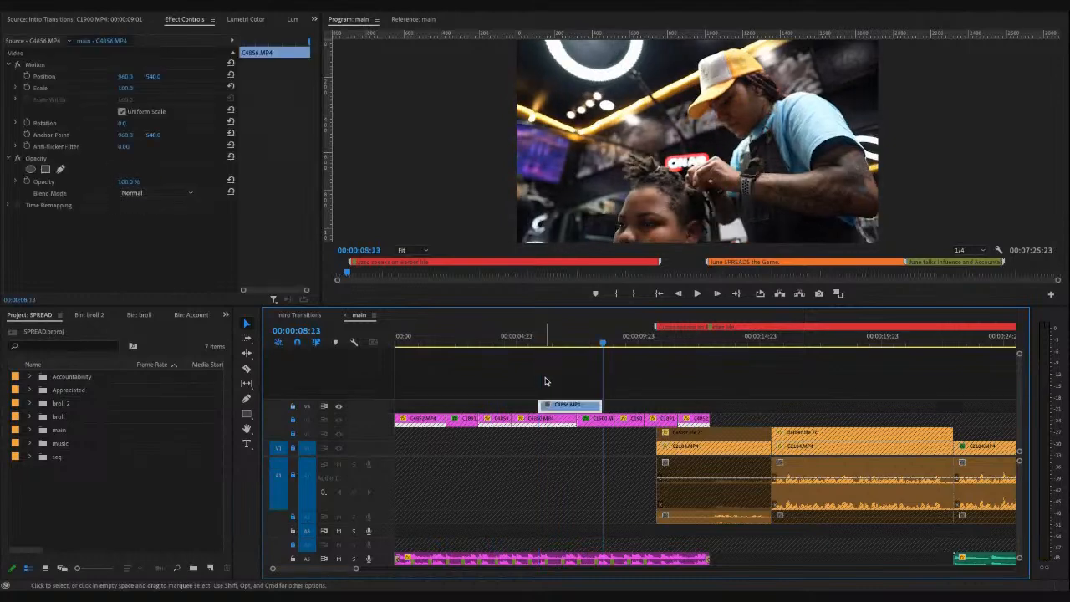
- Trim C4856.MP4 on V4 to start at 00:00:06:04 and end with the intro shot beneath it
{"action": "left_click", "coordinate": [553, 342]}
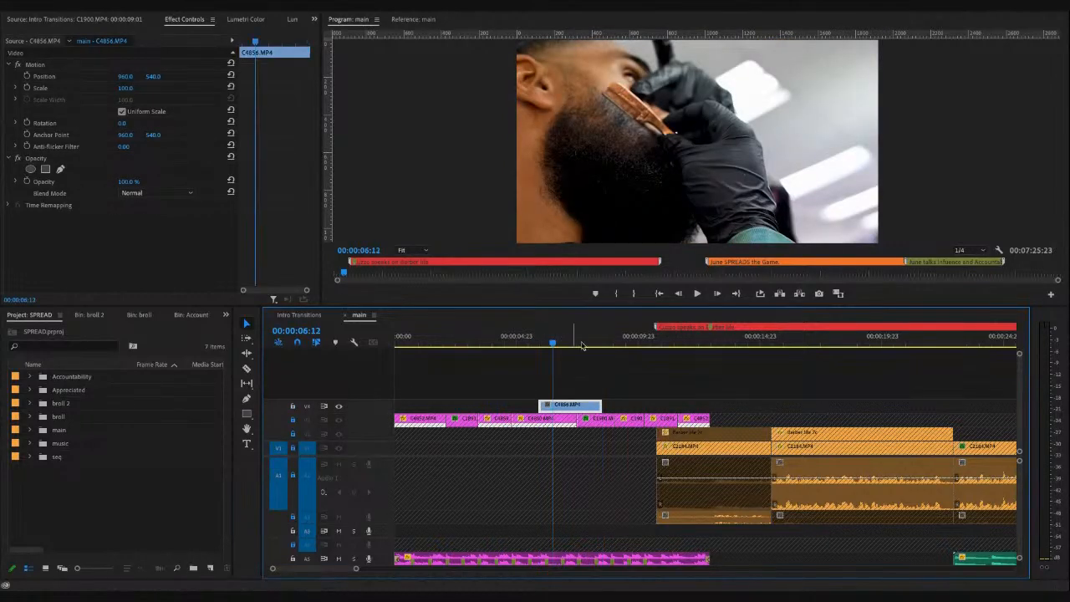
{"action": "left_click", "coordinate": [530, 341]}
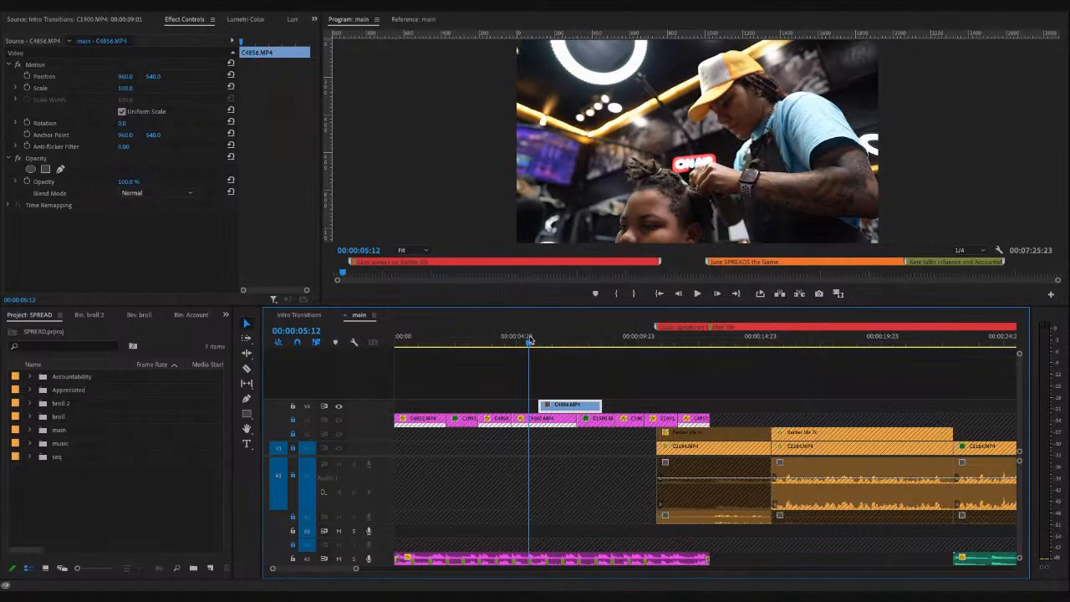
{"action": "left_click_drag", "start_coordinate": [597, 404], "coordinate": [576, 404]}
{"action": "left_click", "coordinate": [545, 338]}
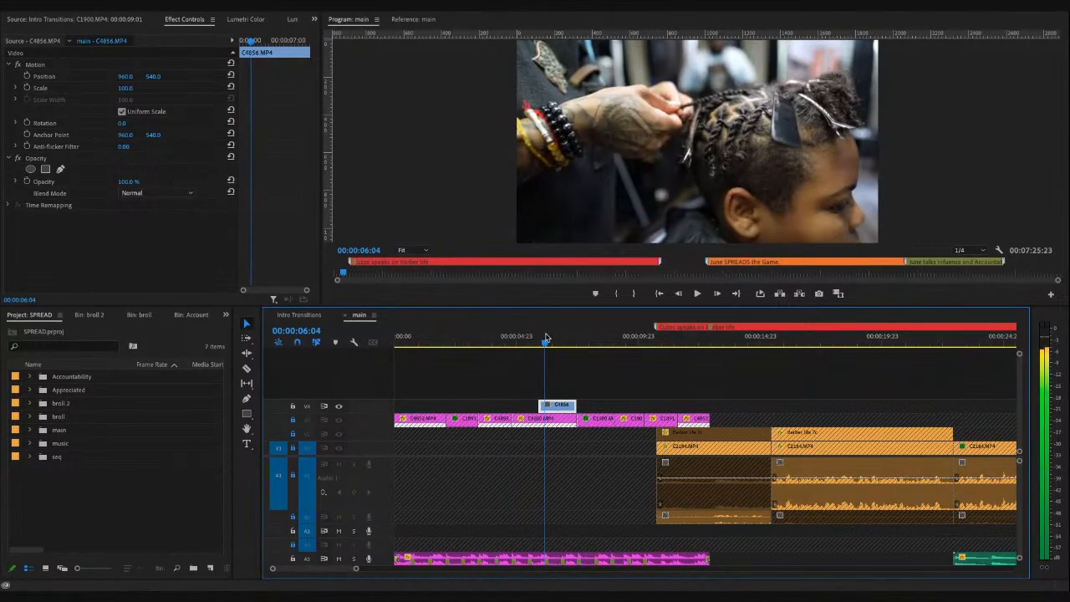
{"action": "left_click_drag", "start_coordinate": [538, 405], "coordinate": [545, 405]}
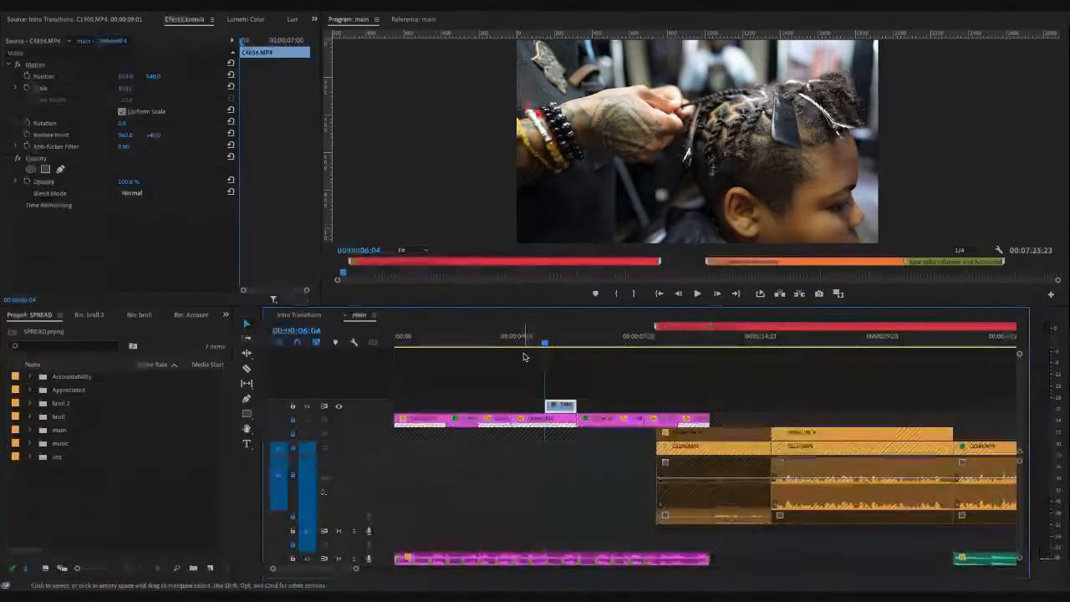
- Unlock track V3 and play the intro from about 00:00:04:23 to review the inserted C4856.MP4 shot
{"action": "key", "text": "Home"}
{"action": "left_click", "coordinate": [276, 447]}
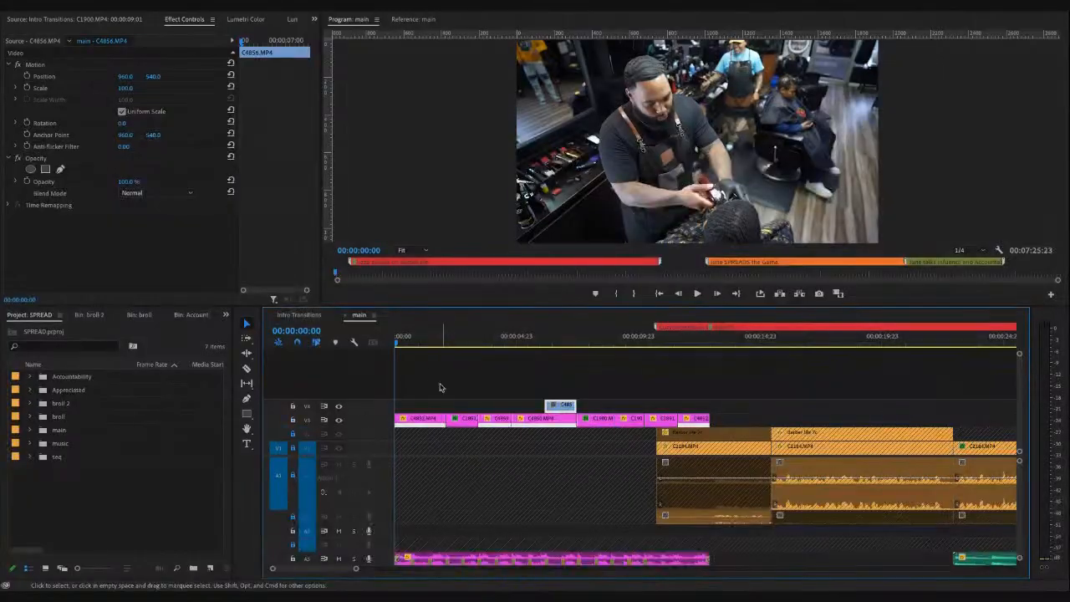
{"action": "left_click", "coordinate": [414, 345]}
{"action": "key", "text": "equal"}
{"action": "key", "text": "minus"}
{"action": "key", "text": "minus"}
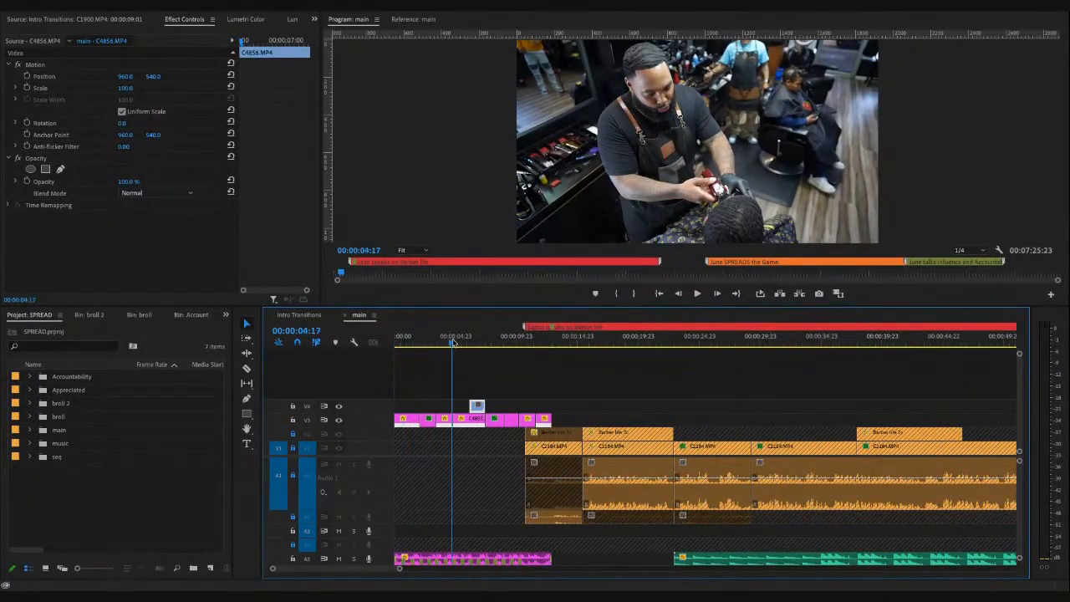
{"action": "left_click", "coordinate": [456, 343]}
{"action": "key", "text": "space"}
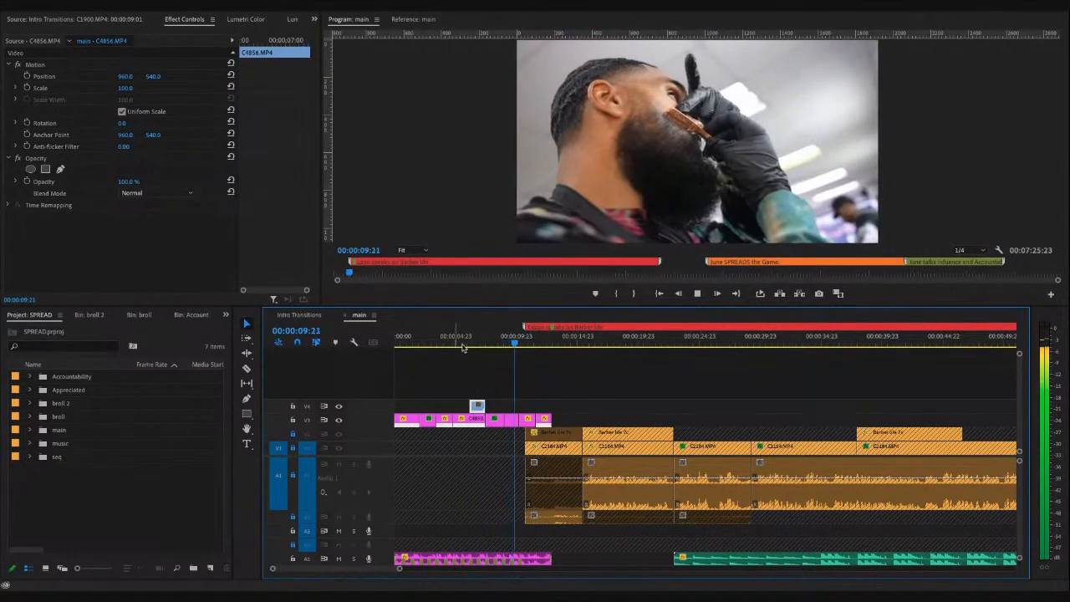
- Roll the cut between the two C1900.MP4 clips on V3 to the music beat at about 00:00:08:21
{"action": "left_click", "coordinate": [490, 342]}
{"action": "key", "text": "="}
{"action": "key", "text": "="}
{"action": "key", "text": "="}
{"action": "left_click_drag", "start_coordinate": [676, 342], "coordinate": [810, 343]}
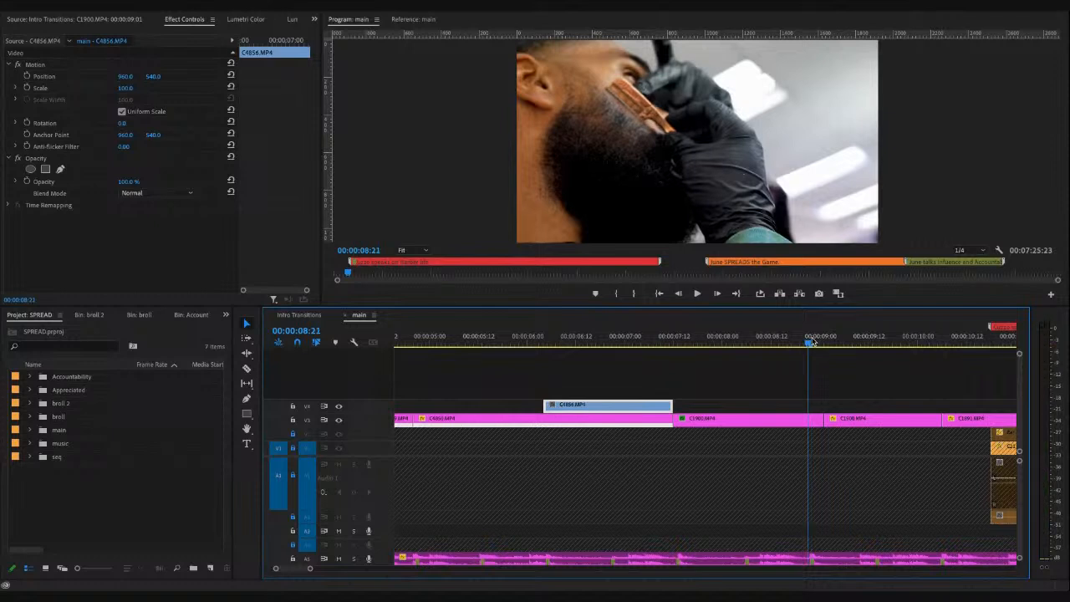
{"action": "key", "text": "="}
{"action": "key", "text": "="}
{"action": "mouse_move", "coordinate": [708, 341]}
{"action": "left_mouse_down"}
{"action": "mouse_move", "coordinate": [728, 340]}
{"action": "mouse_move", "coordinate": [715, 340]}
{"action": "left_mouse_up"}
{"action": "left_click_drag", "start_coordinate": [766, 417], "coordinate": [705, 418]}
{"action": "left_click_drag", "start_coordinate": [772, 419], "coordinate": [705, 418]}
- Play the main sequence from about 00:00:08:14 to review the retimed C1900.MP4 cut and the lead-in to the interview
{"action": "left_click", "coordinate": [586, 341]}
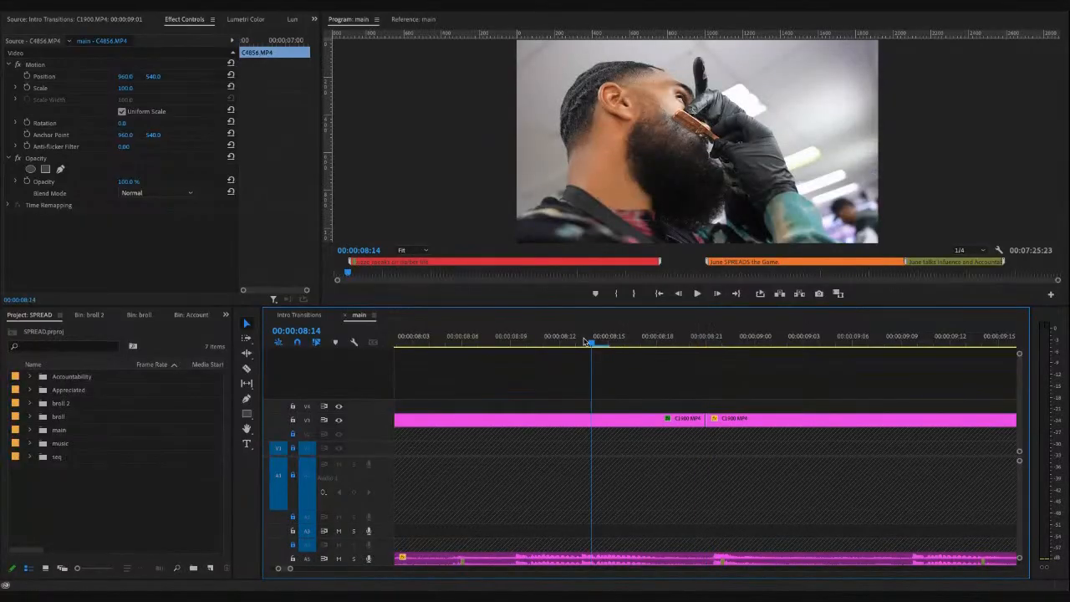
{"action": "key", "text": "space"}
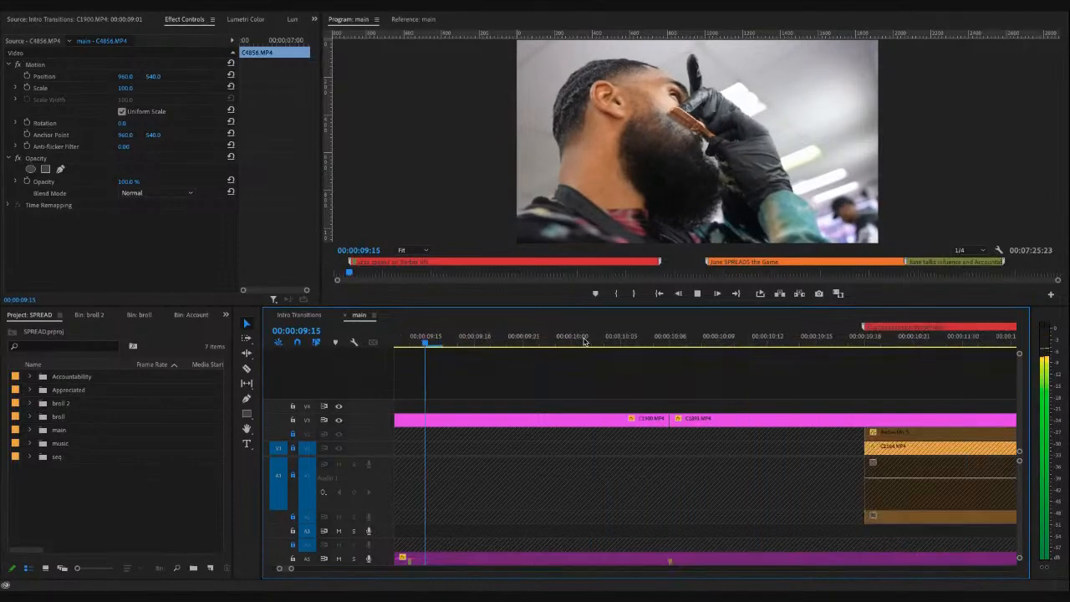
{"action": "key", "text": "minus"}
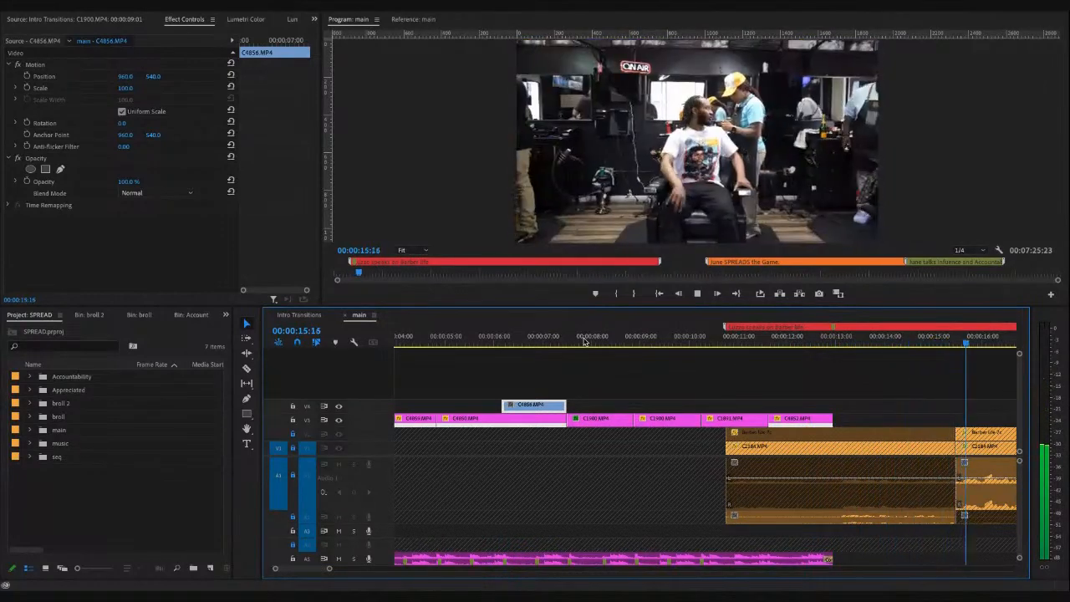
{"action": "key", "text": "minus"}
{"action": "key", "text": "minus"}
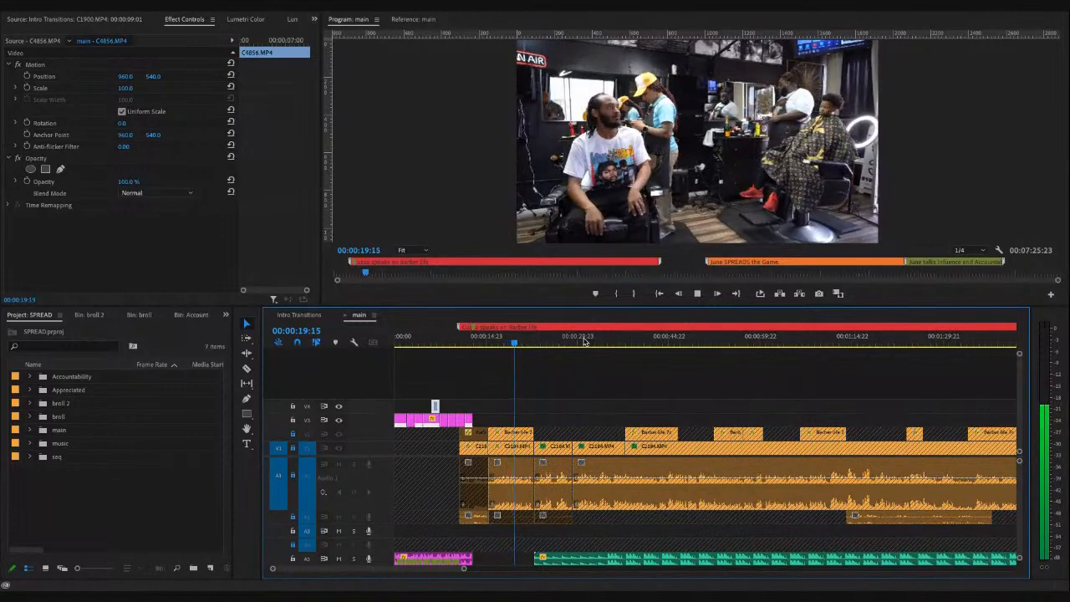
{"action": "key", "text": "minus"}
{"action": "key", "text": "minus"}
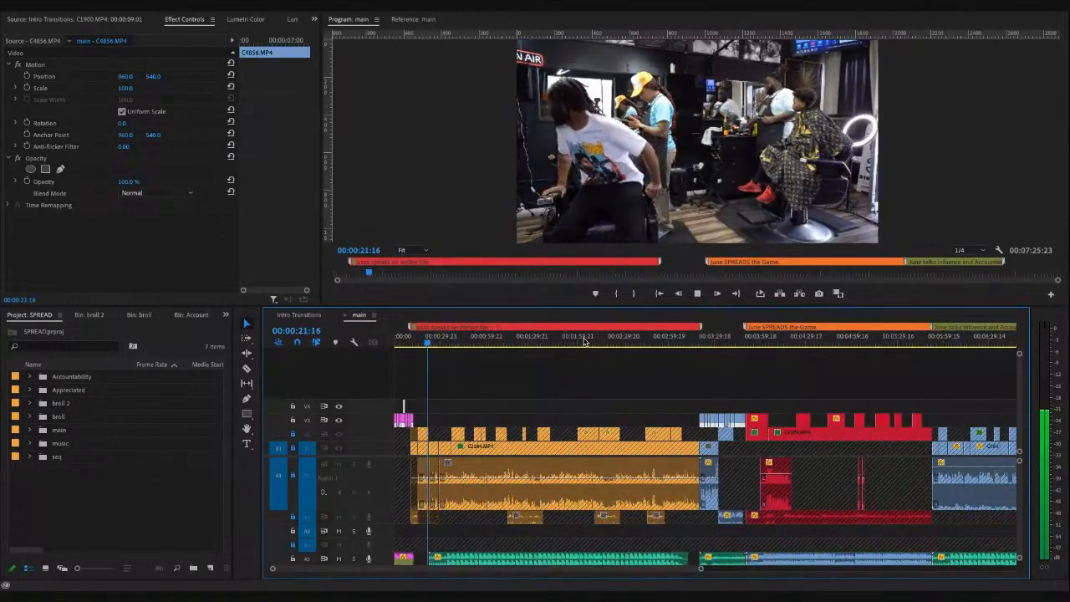
{"action": "key", "text": "space"}
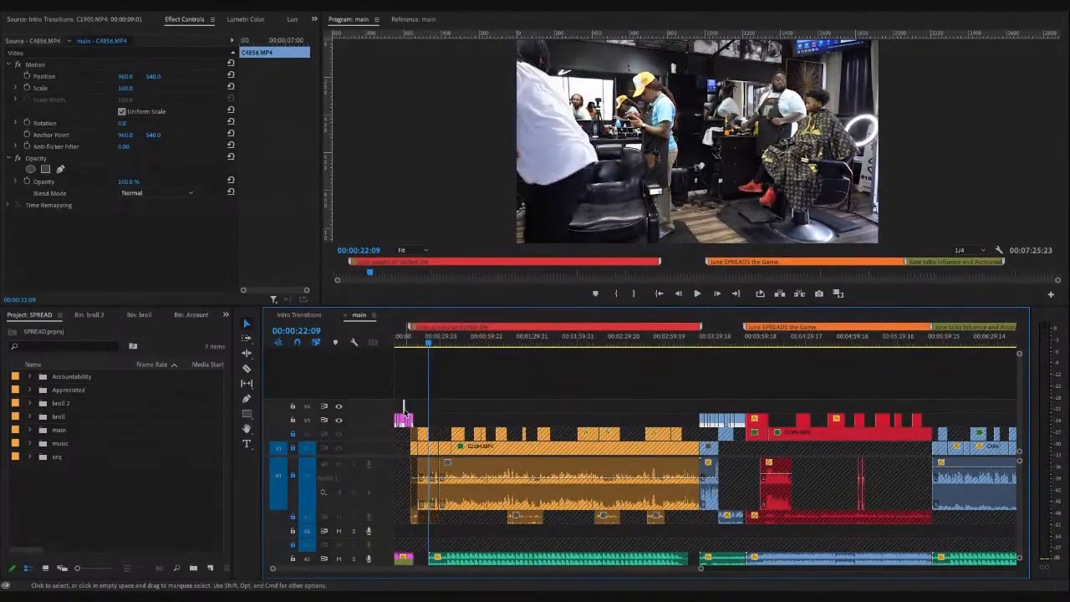
- Copy the intro clips on V3 and V4 to the end of the closing music and remove the copied intro music
{"action": "key", "text": "minus"}
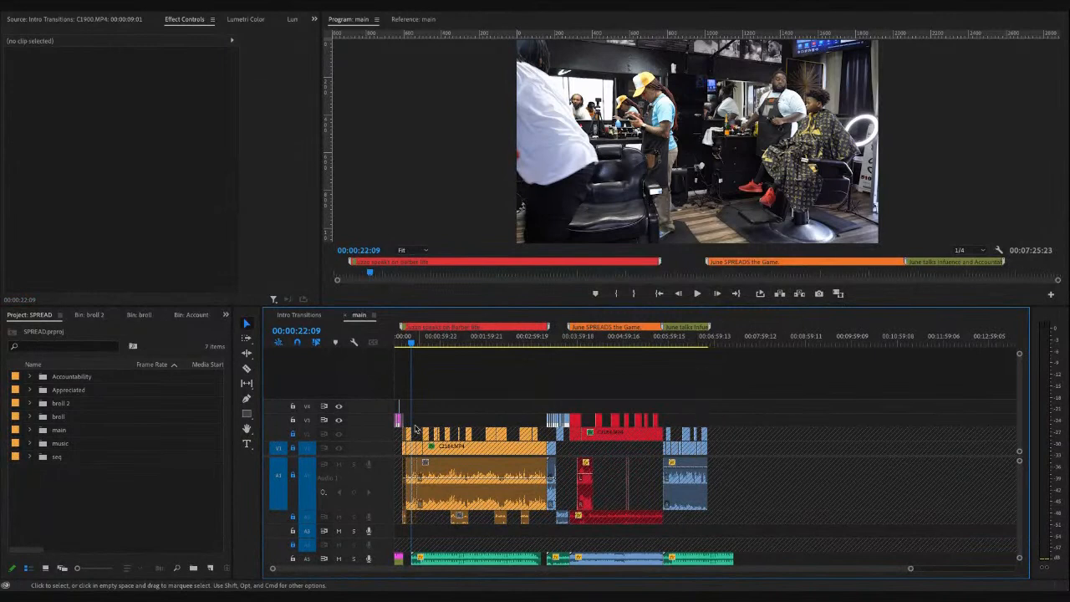
{"action": "left_click_drag", "start_coordinate": [396, 419], "coordinate": [399, 420]}
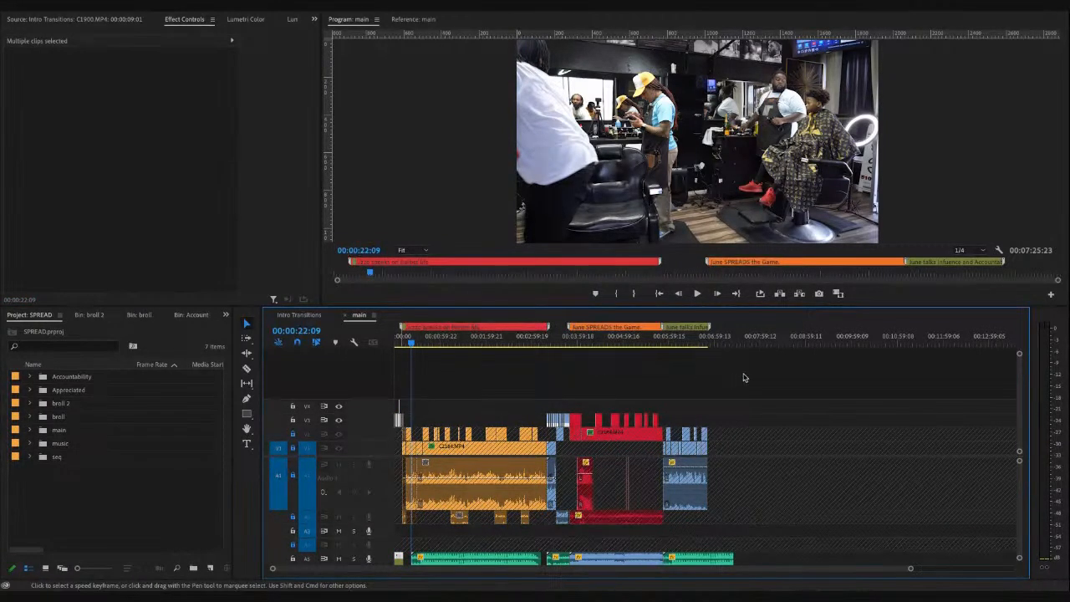
{"action": "left_click_drag", "start_coordinate": [399, 420], "coordinate": [750, 440]}
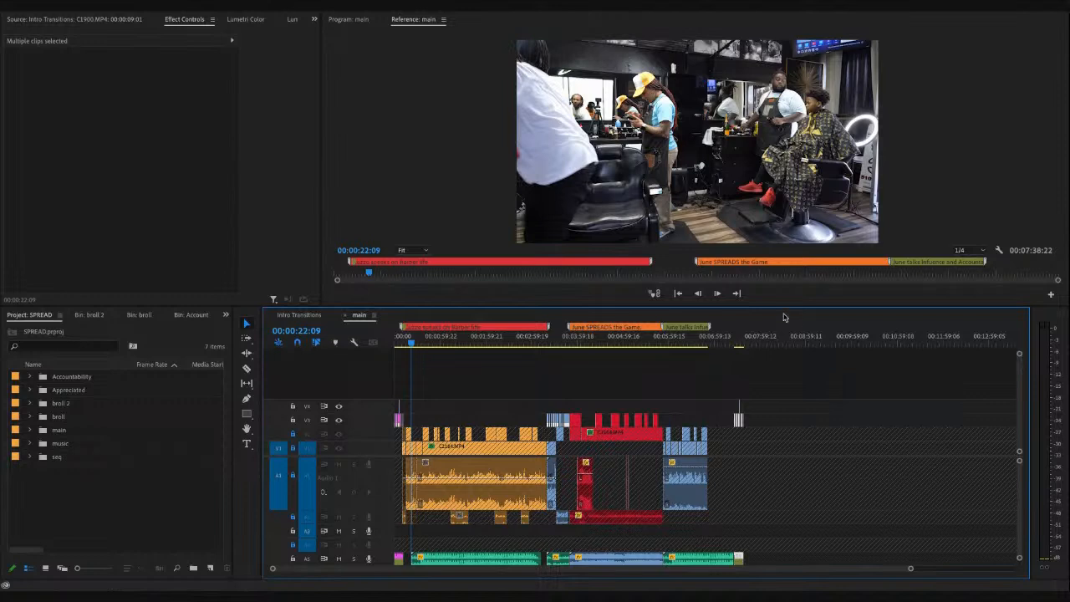
{"action": "left_click", "coordinate": [739, 559]}
{"action": "left_click", "coordinate": [775, 409]}
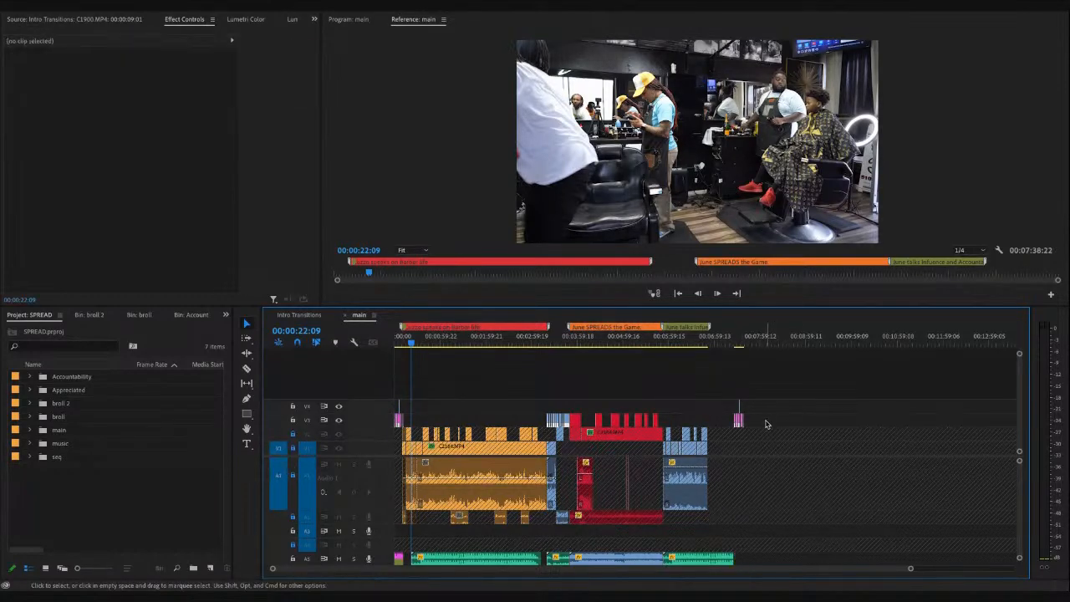
- Drop the copied C4856.MP4 onto V3 and move the copied intro clips back to the end of the last interview clip
{"action": "left_click", "coordinate": [736, 338]}
{"action": "key", "text": "="}
{"action": "key", "text": "="}
{"action": "key", "text": "="}
{"action": "key", "text": "="}
{"action": "key", "text": "="}
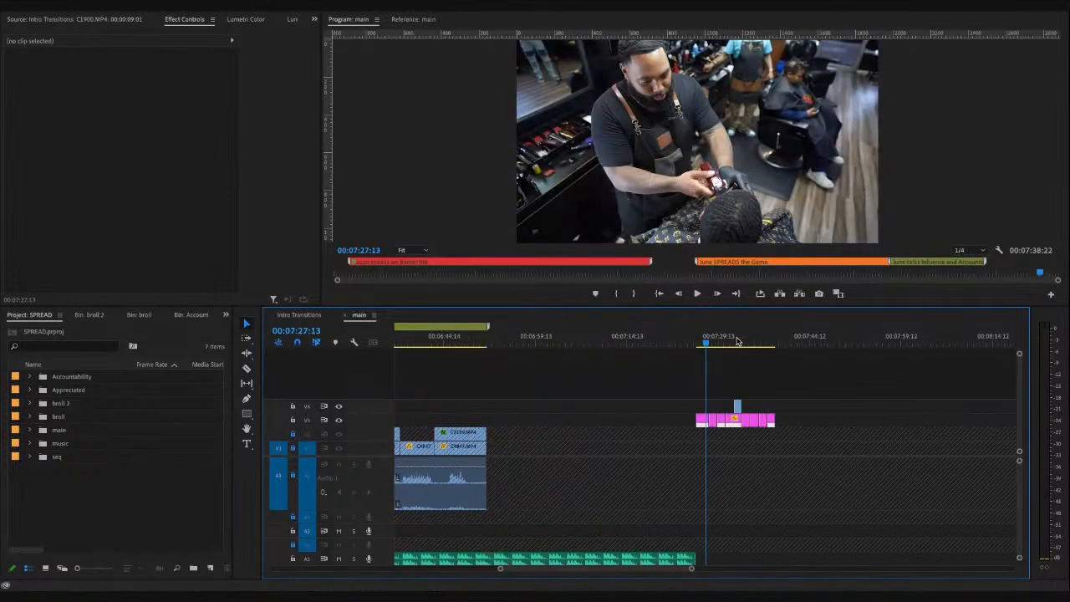
{"action": "mouse_move", "coordinate": [847, 418]}
{"action": "left_mouse_down"}
{"action": "mouse_move", "coordinate": [822, 417]}
{"action": "mouse_move", "coordinate": [822, 394]}
{"action": "mouse_move", "coordinate": [835, 419]}
{"action": "left_mouse_up"}
{"action": "left_click_drag", "start_coordinate": [592, 404], "coordinate": [983, 428]}
{"action": "key", "text": "minus"}
{"action": "key", "text": "minus"}
{"action": "left_click_drag", "start_coordinate": [703, 423], "coordinate": [493, 421]}
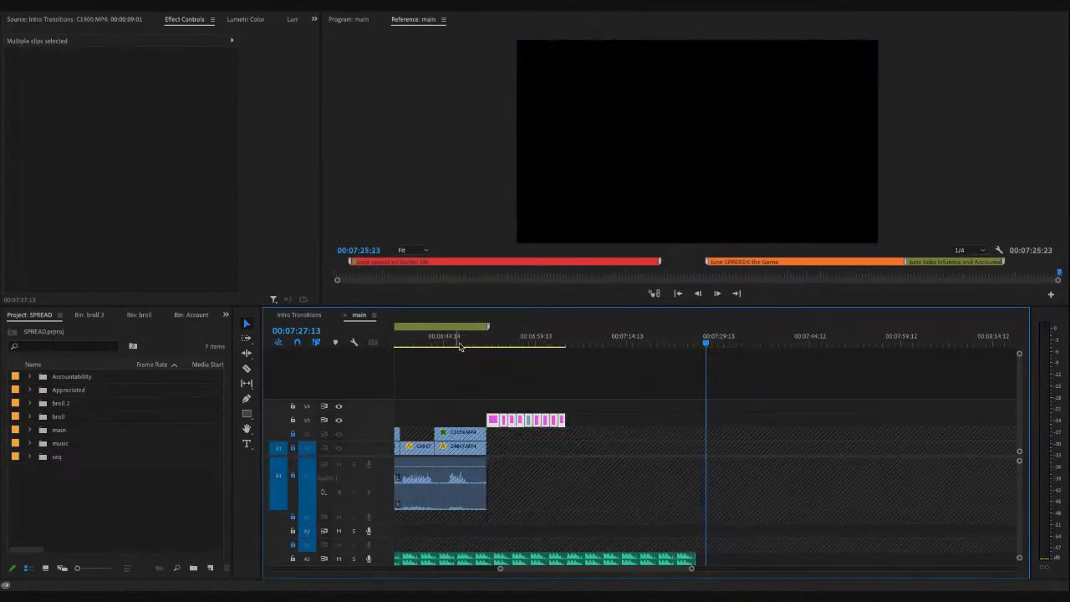
- Play the sequence from 00:06:48:00 to review the interview's ending against the copied b-roll clips
{"action": "left_click", "coordinate": [466, 344]}
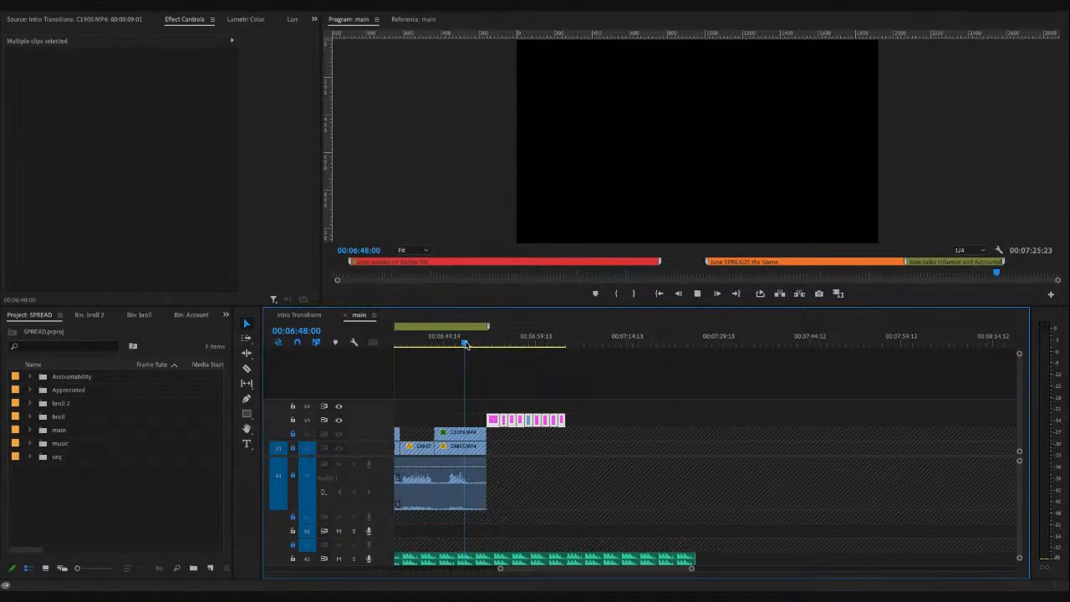
{"action": "key", "text": "space"}
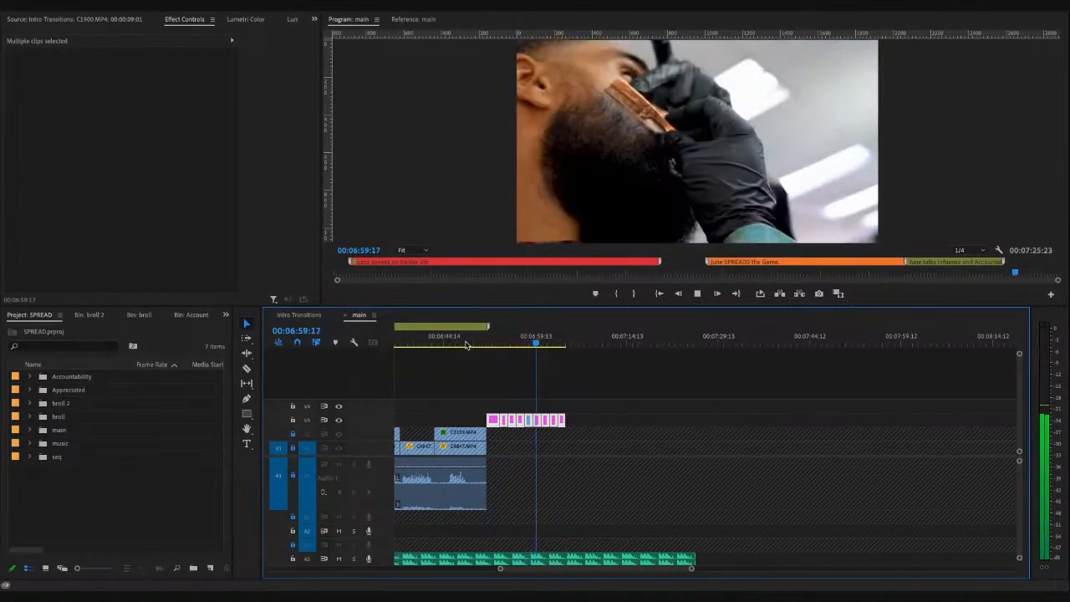
{"action": "key", "text": "space"}
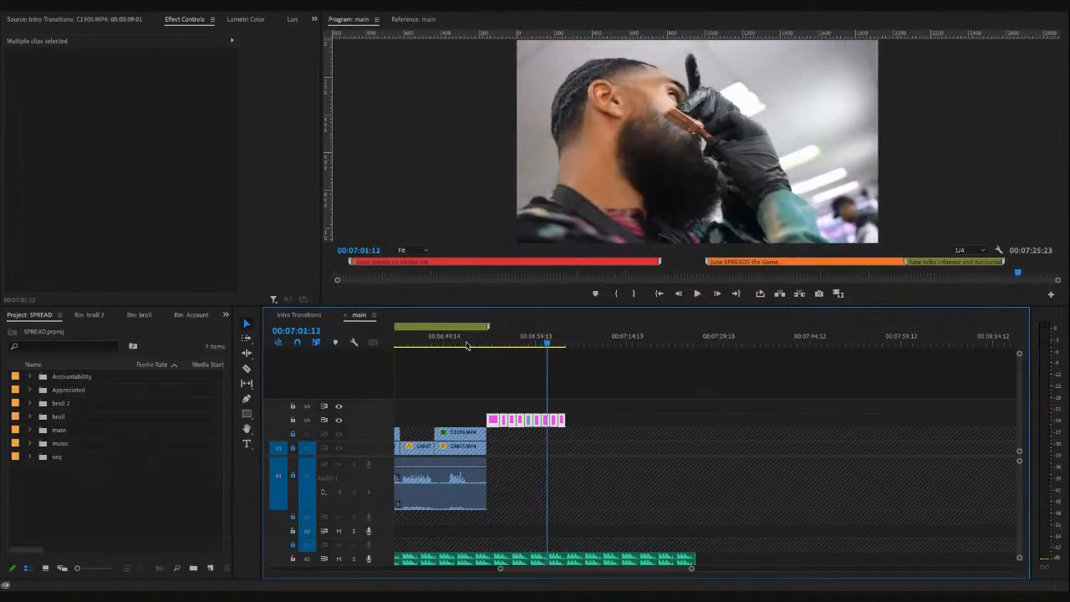
- Trim the end of the closing music clip to the end of the last interview clip at 00:06:51:16
{"action": "key", "text": "minus"}
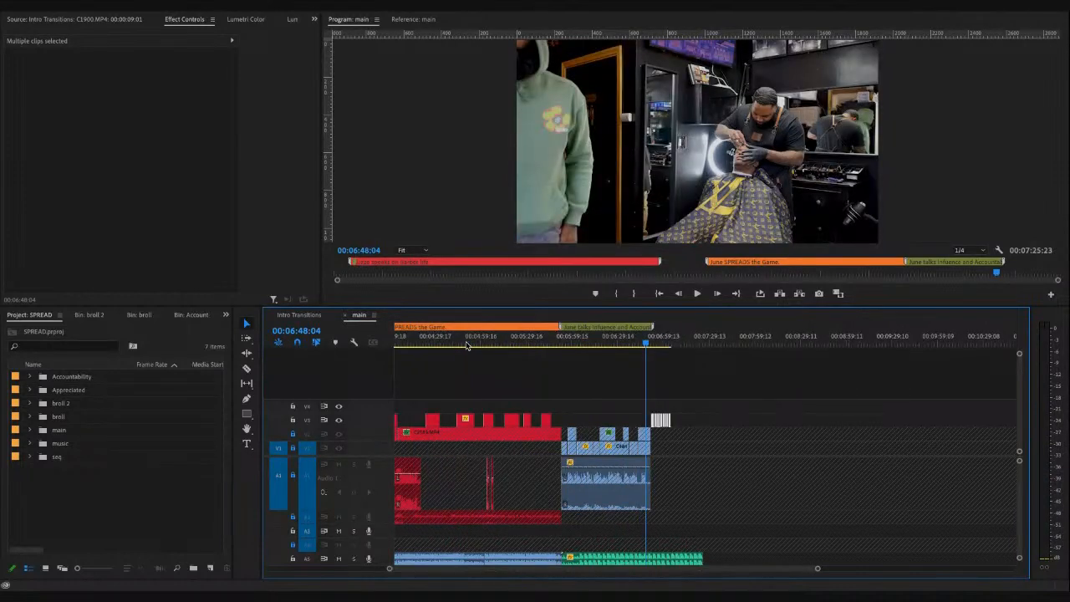
{"action": "key", "text": "minus"}
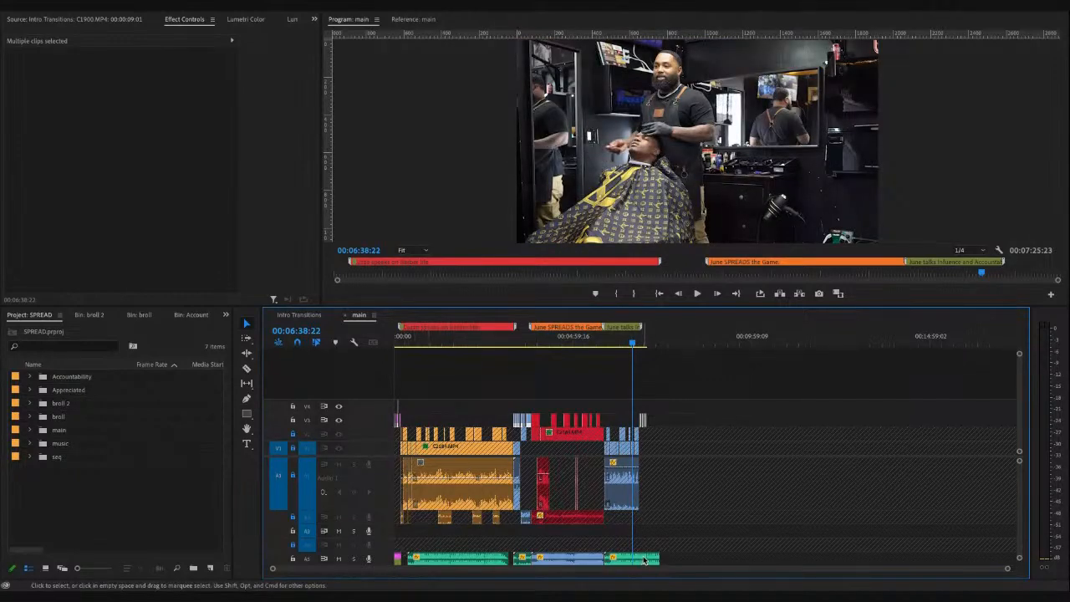
{"action": "key", "text": "equal"}
{"action": "key", "text": "equal"}
{"action": "key", "text": "equal"}
{"action": "left_click_drag", "start_coordinate": [925, 557], "coordinate": [767, 557]}
{"action": "key", "text": "minus"}
{"action": "key", "text": "minus"}
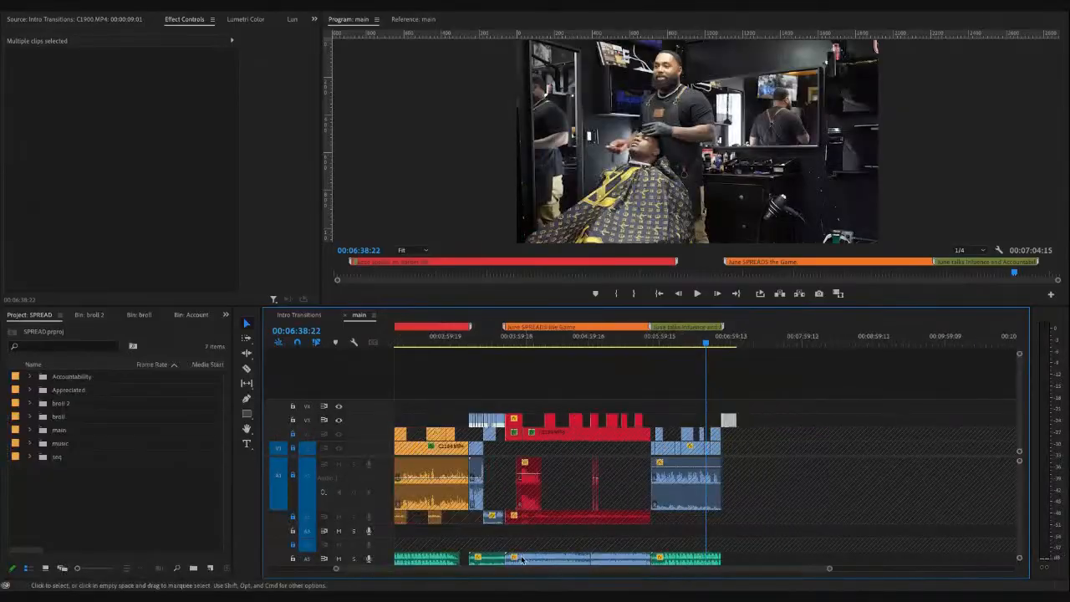
- Delete the copied intro clips following the last interview clip on V3
{"action": "key", "text": "minus"}
{"action": "key", "text": "minus"}
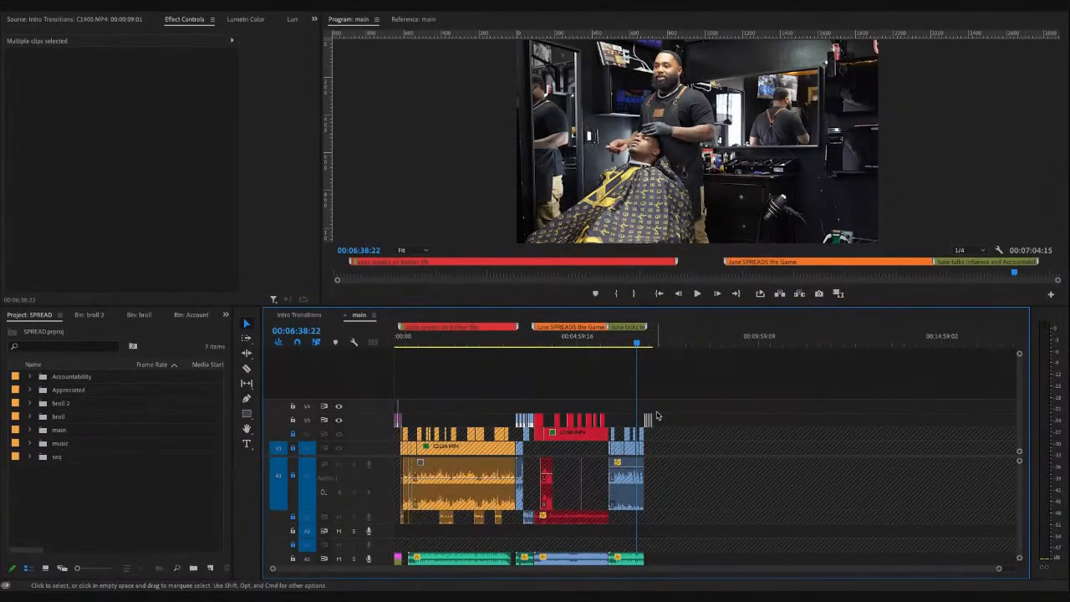
{"action": "key", "text": "Delete"}
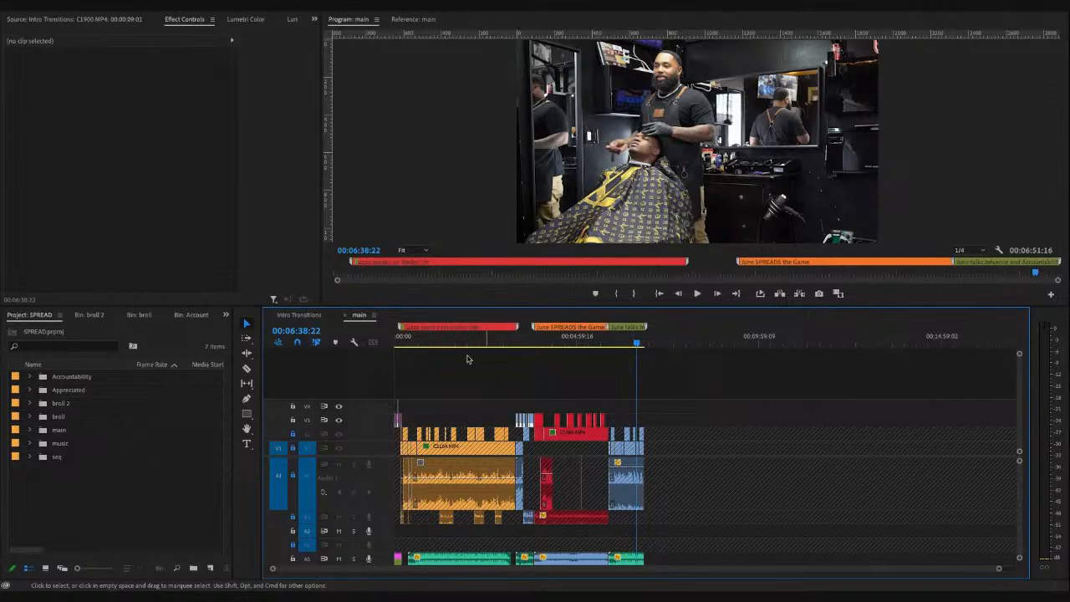
- Move C4856.MP4 in the opening intro from V4 down onto V3, overwriting the shot beneath it
{"action": "left_click", "coordinate": [398, 343]}
{"action": "key", "text": "equal"}
{"action": "key", "text": "equal"}
{"action": "key", "text": "equal"}
{"action": "key", "text": "equal"}
{"action": "key", "text": "equal"}
{"action": "left_click", "coordinate": [504, 418]}
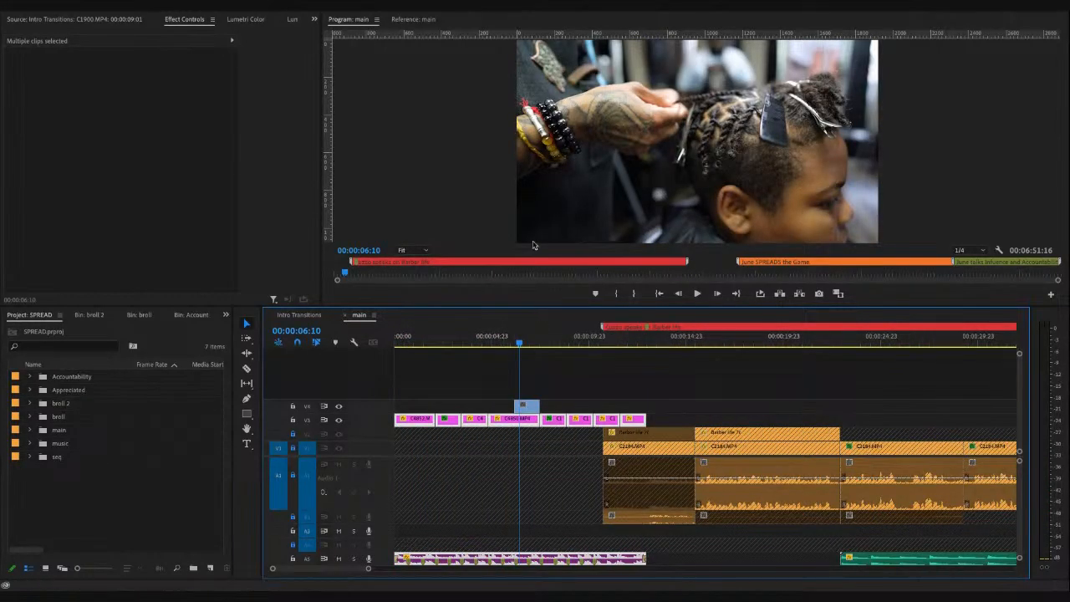
{"action": "left_click", "coordinate": [483, 388]}
{"action": "mouse_move", "coordinate": [539, 418]}
{"action": "left_mouse_down"}
{"action": "mouse_move", "coordinate": [512, 418]}
{"action": "mouse_move", "coordinate": [528, 420]}
{"action": "left_mouse_up"}
- Copy all opening intro clips on V3 together with their music to the end of the last interview clip at 00:06:51:16
{"action": "left_click_drag", "start_coordinate": [692, 401], "coordinate": [402, 415]}
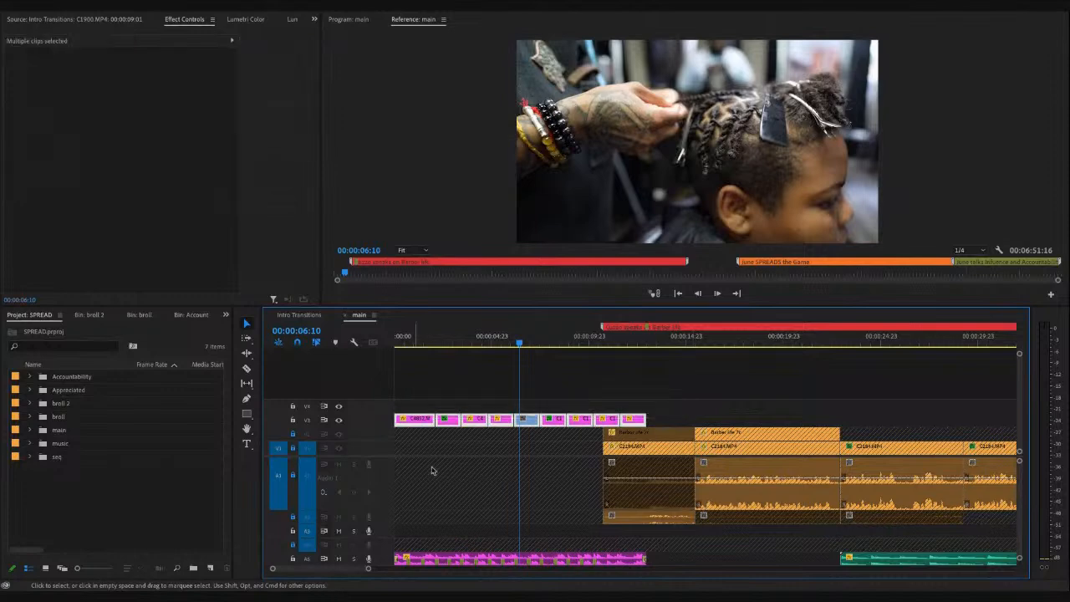
{"action": "left_click", "coordinate": [608, 562], "text": "shift"}
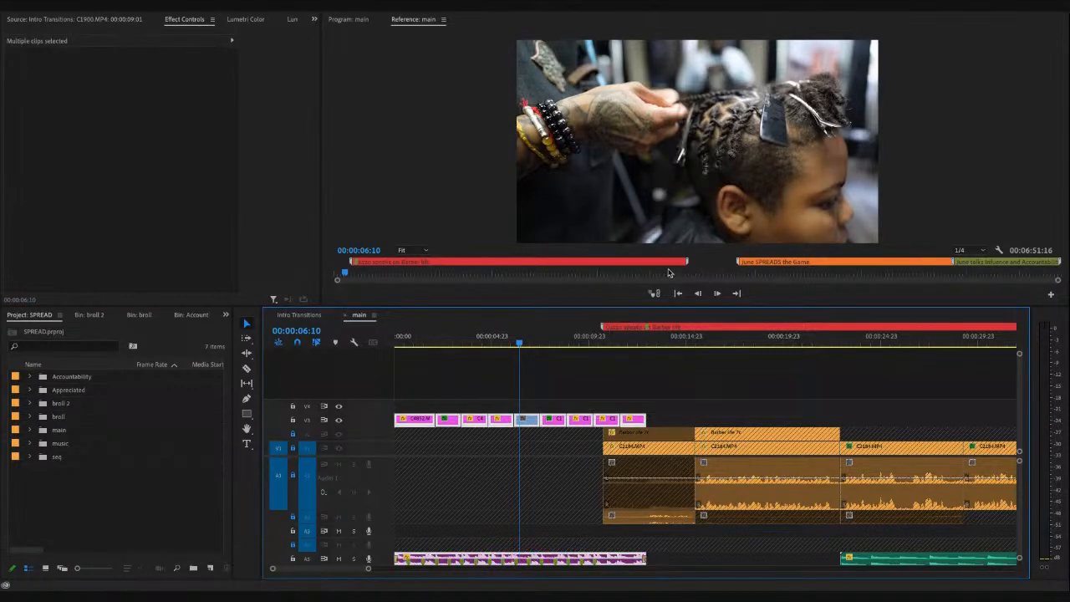
{"action": "key", "text": "minus"}
{"action": "key", "text": "minus"}
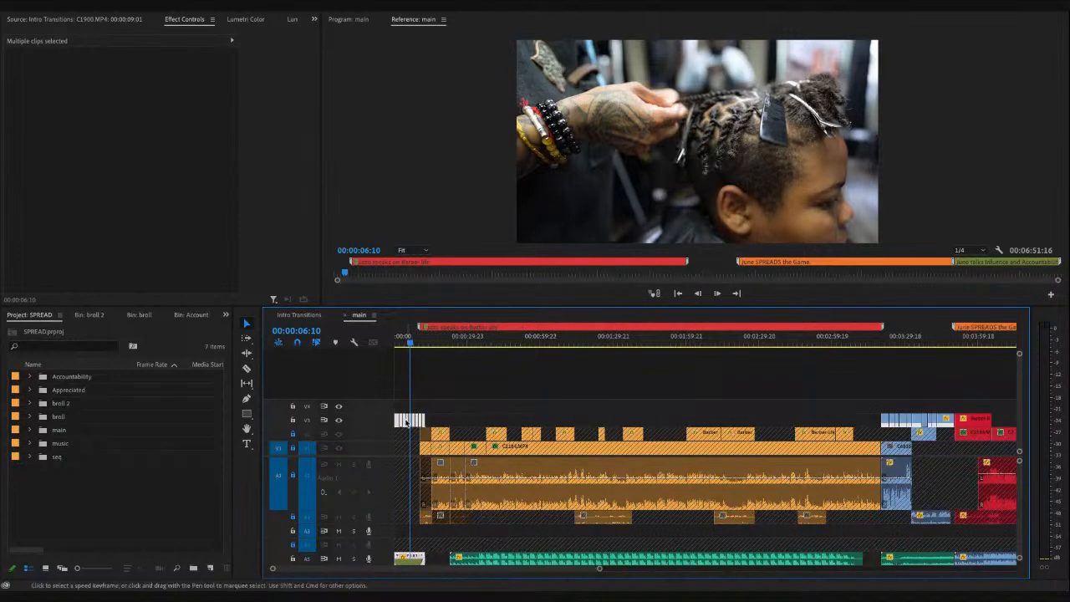
{"action": "key", "text": "minus"}
{"action": "left_click_drag", "start_coordinate": [404, 422], "coordinate": [914, 435]}
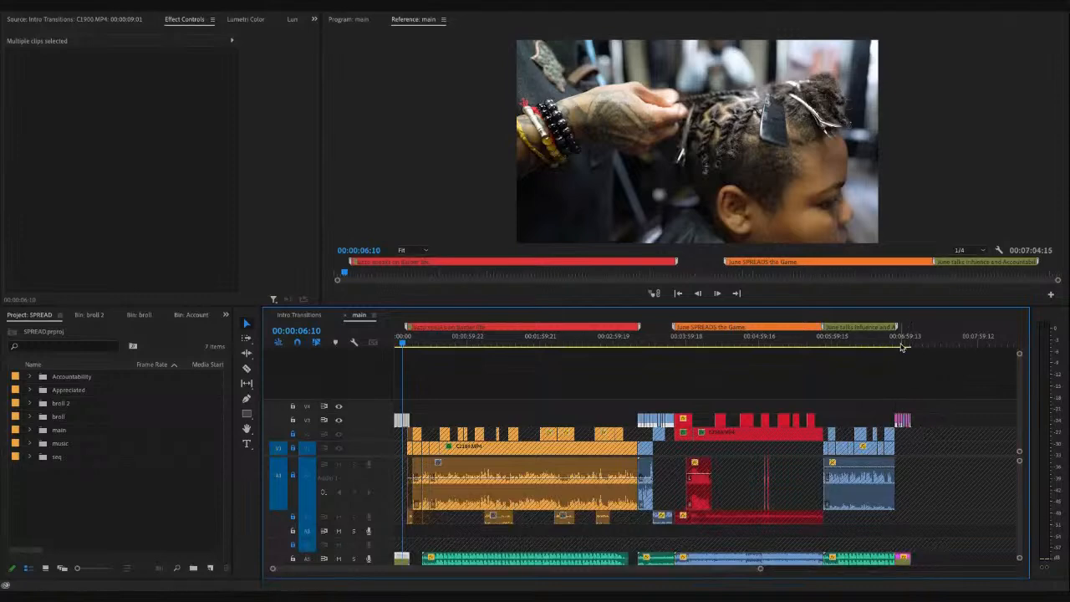
- Skim the final interview section and the section before it, from 00:06:40:20 back to about 00:03:55:21
{"action": "left_click", "coordinate": [885, 344]}
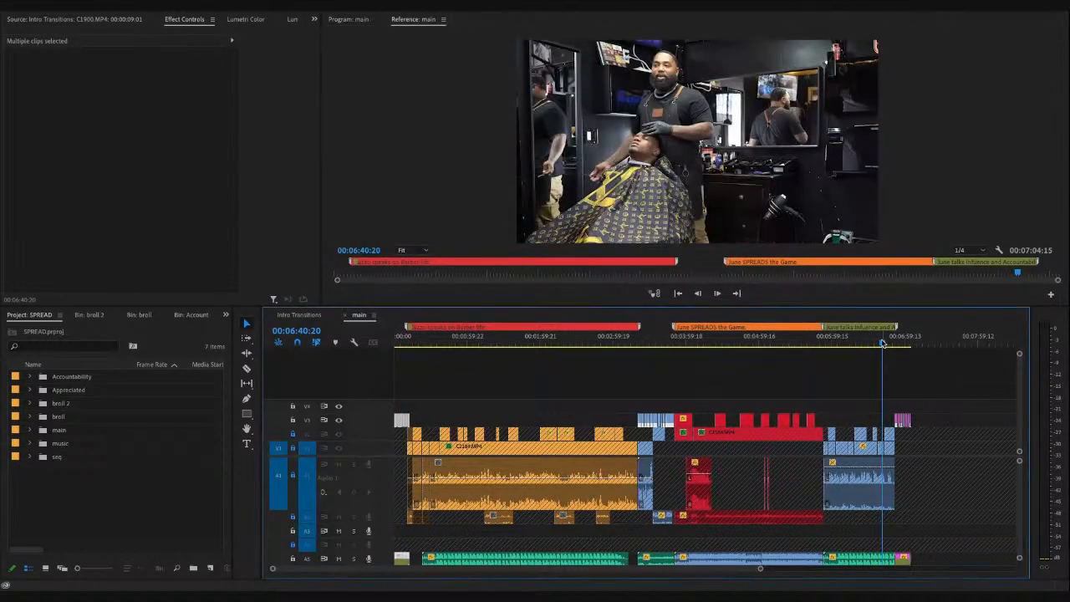
{"action": "key", "text": "equal"}
{"action": "key", "text": "equal"}
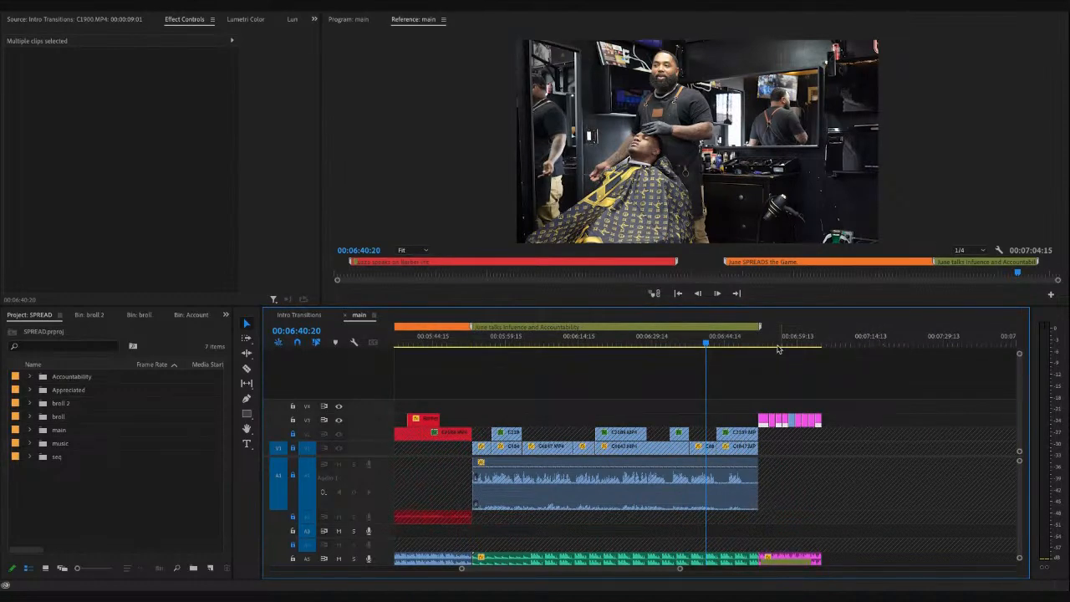
{"action": "left_click", "coordinate": [748, 343]}
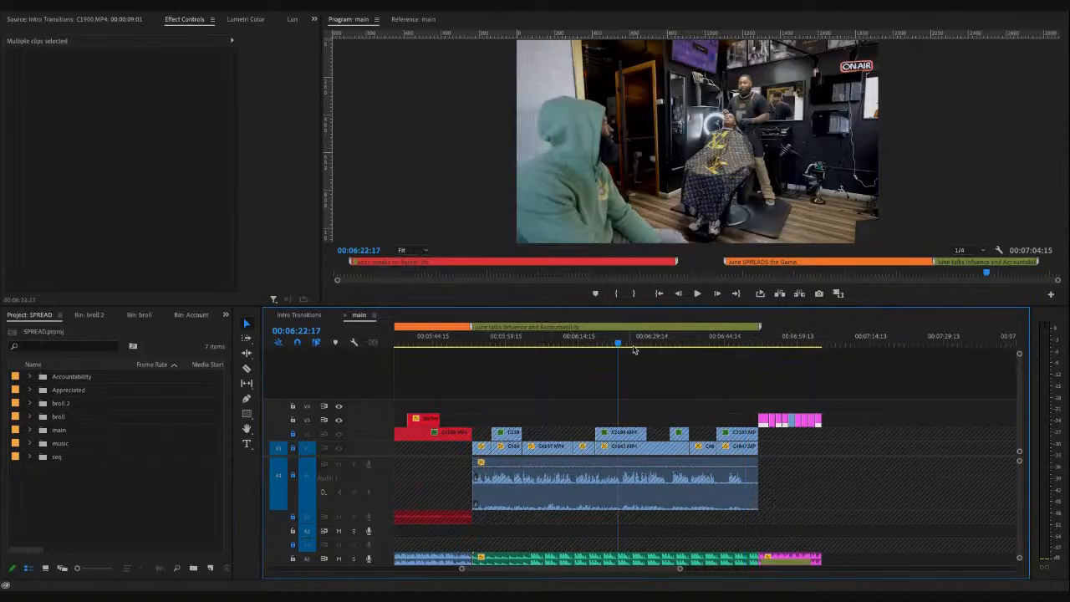
{"action": "left_click", "coordinate": [539, 343]}
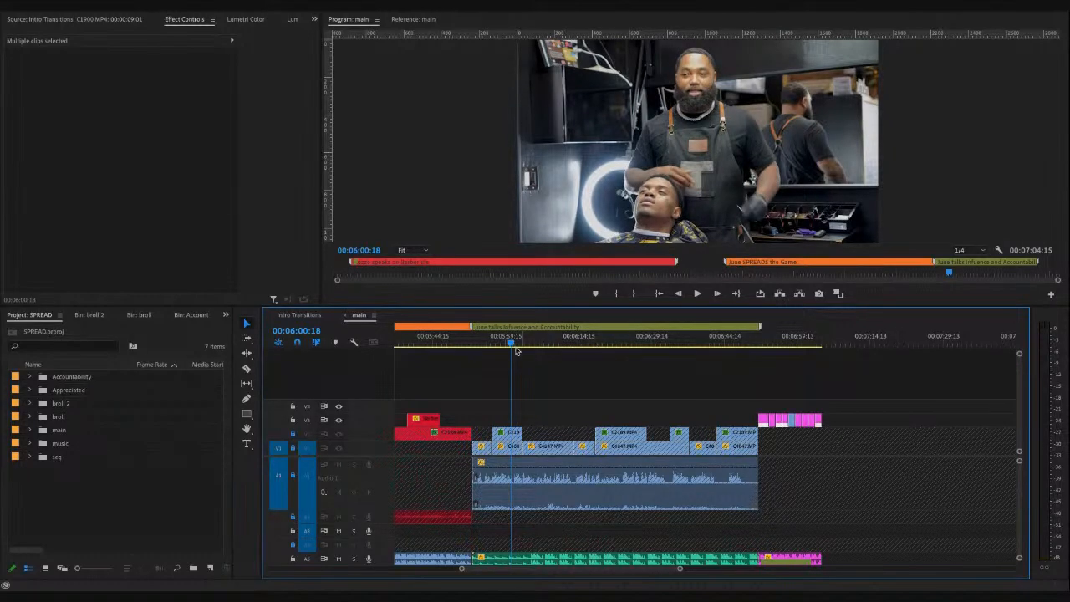
{"action": "left_click", "coordinate": [426, 343]}
{"action": "key", "text": "minus"}
{"action": "key", "text": "minus"}
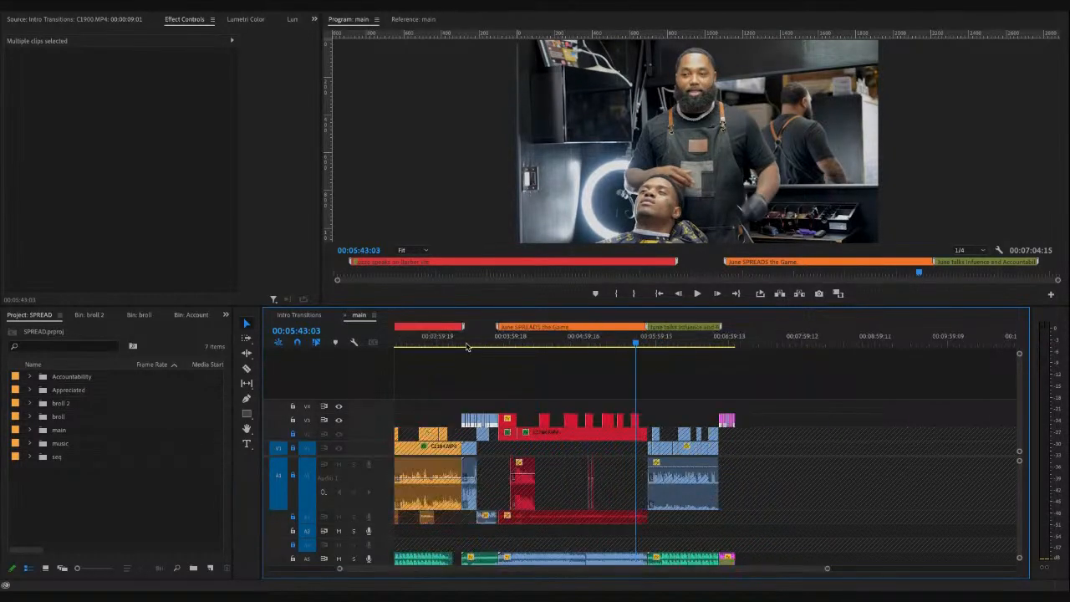
{"action": "left_click_drag", "start_coordinate": [493, 344], "coordinate": [505, 345]}
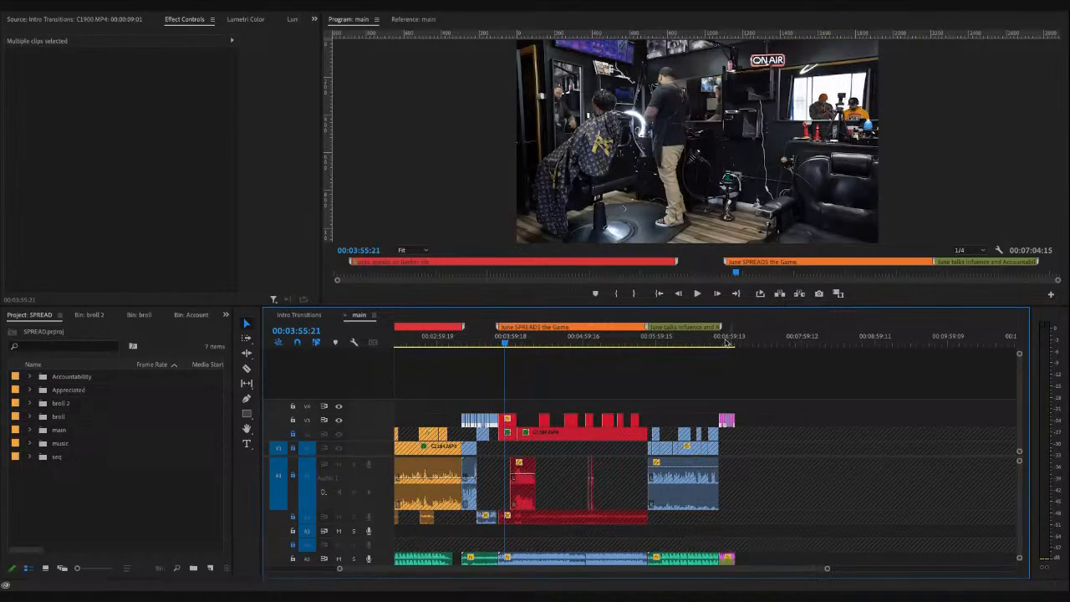
- Play the sequence from 00:06:50:05 to review the transition from the interview into the copied intro and its music
{"action": "key", "text": "equal"}
{"action": "key", "text": "equal"}
{"action": "key", "text": "equal"}
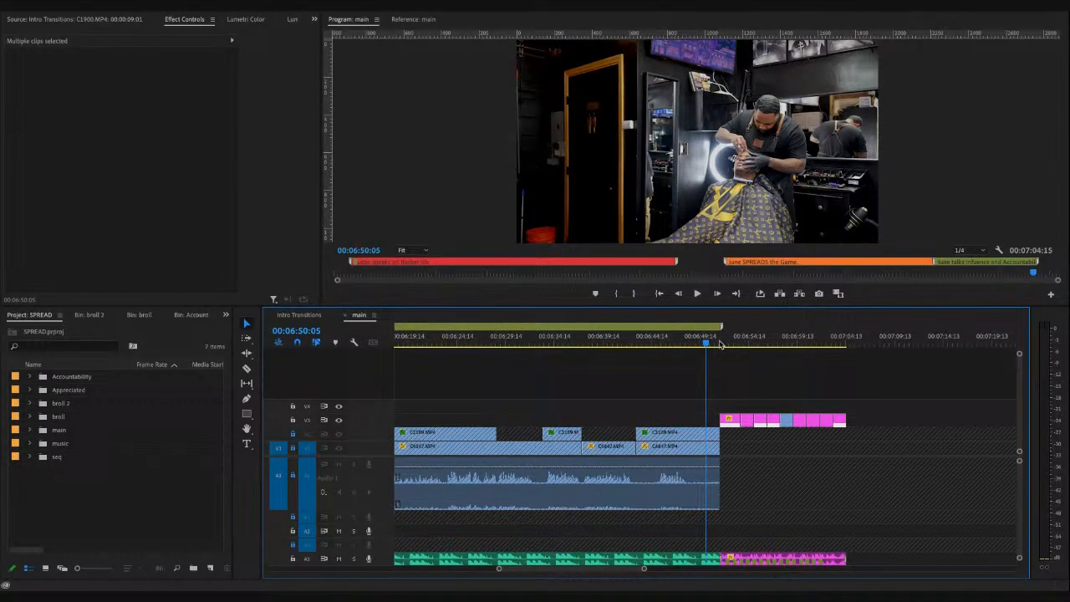
{"action": "key", "text": "space"}
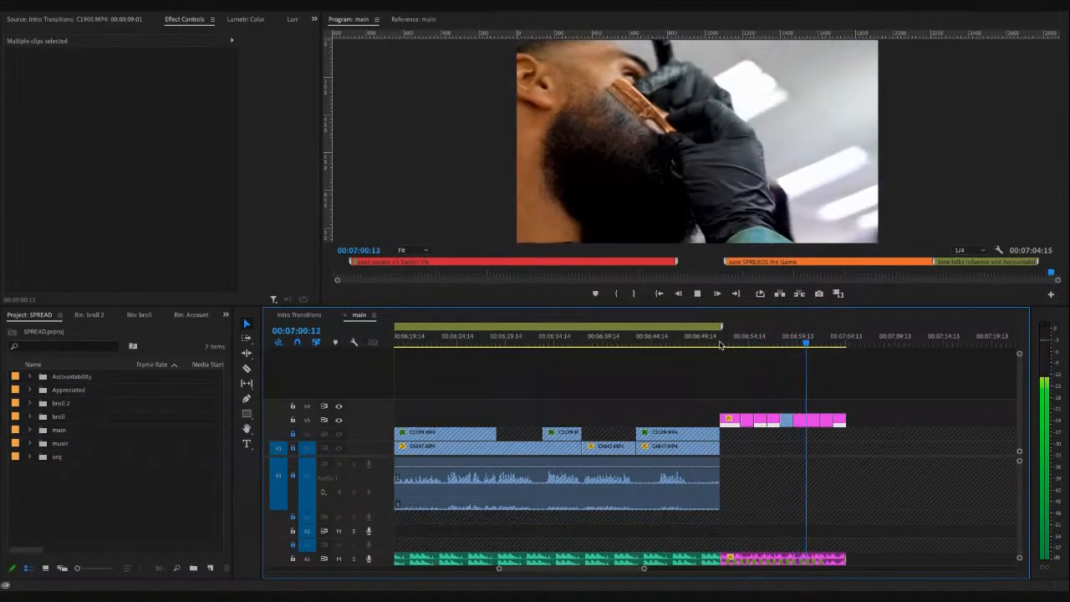
{"action": "key", "text": "space"}
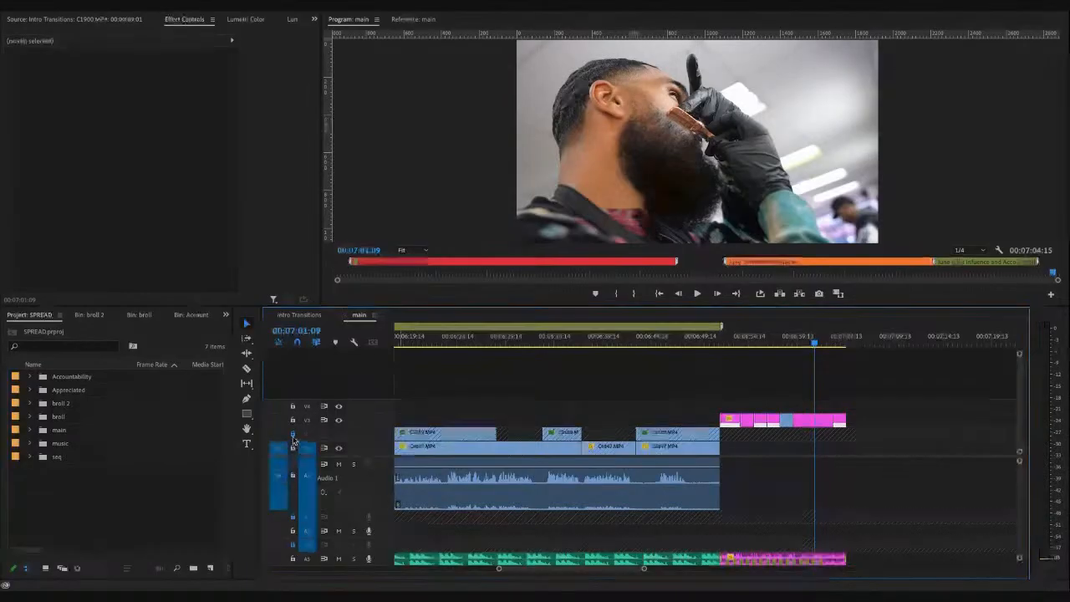
- Unlock the remaining locked video and audio tracks
{"action": "left_click", "coordinate": [294, 517]}
{"action": "left_click", "coordinate": [293, 544]}
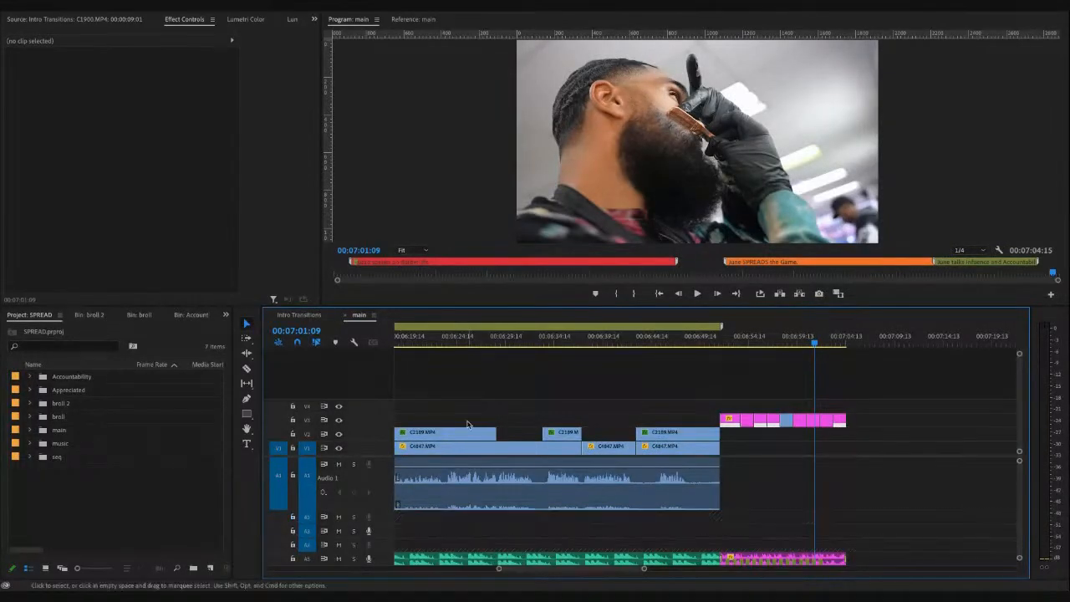
{"action": "left_click", "coordinate": [470, 423]}
- Play the middle b-roll transition from 00:03:20:02, briefly enlarging the program view, and check its frame at 00:03:26:20
{"action": "key", "text": "minus"}
{"action": "key", "text": "minus"}
{"action": "key", "text": "minus"}
{"action": "key", "text": "minus"}
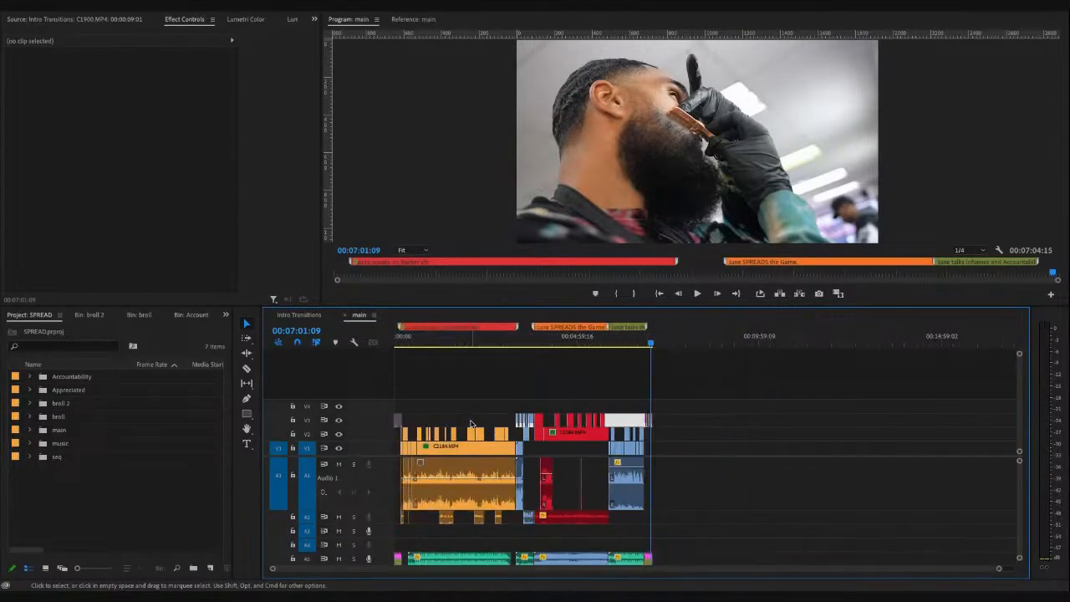
{"action": "left_click_drag", "start_coordinate": [523, 339], "coordinate": [516, 343]}
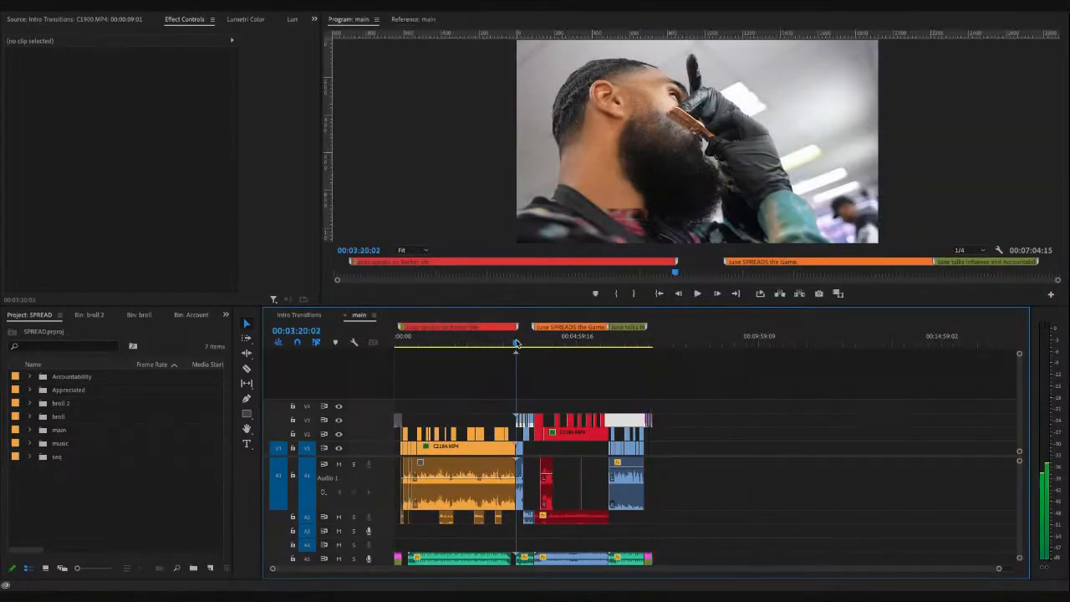
{"action": "key", "text": "equal"}
{"action": "key", "text": "equal"}
{"action": "key", "text": "space"}
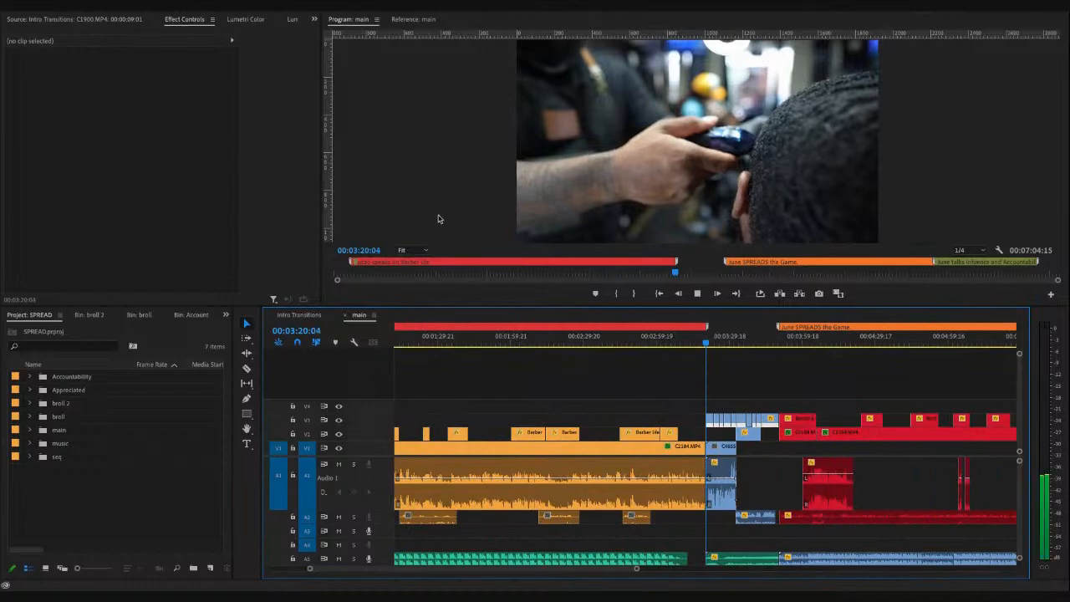
{"action": "key", "text": "grave"}
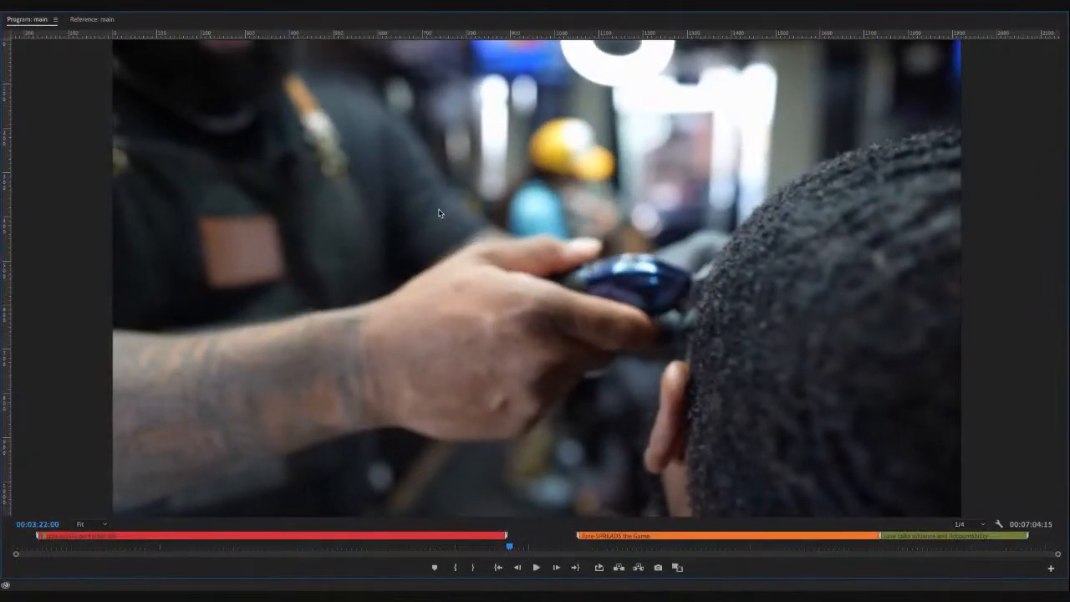
{"action": "key", "text": "grave"}
{"action": "key", "text": "space"}
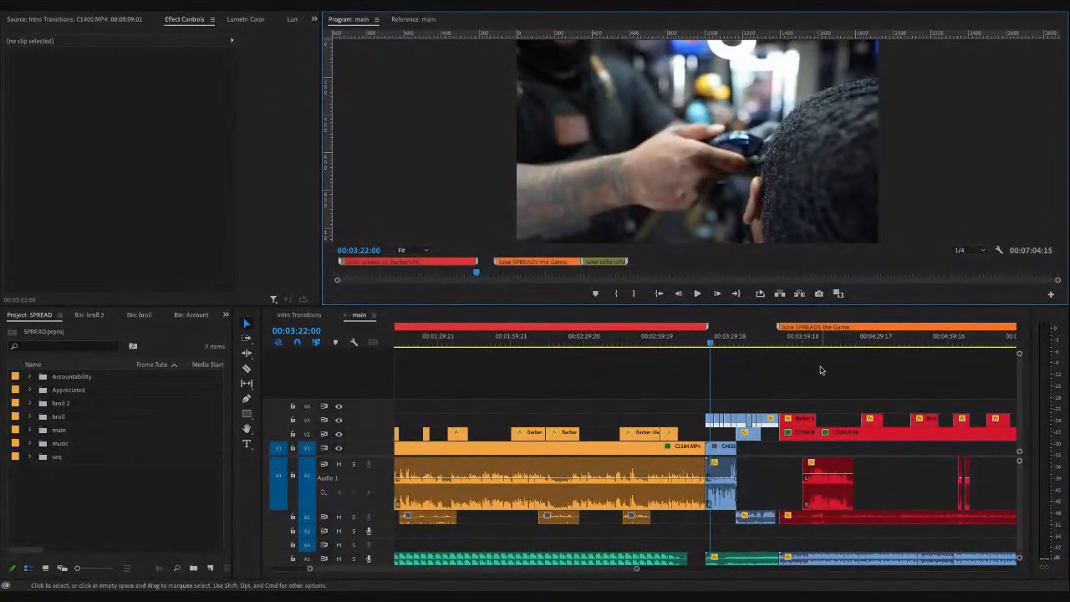
{"action": "left_click", "coordinate": [724, 346]}
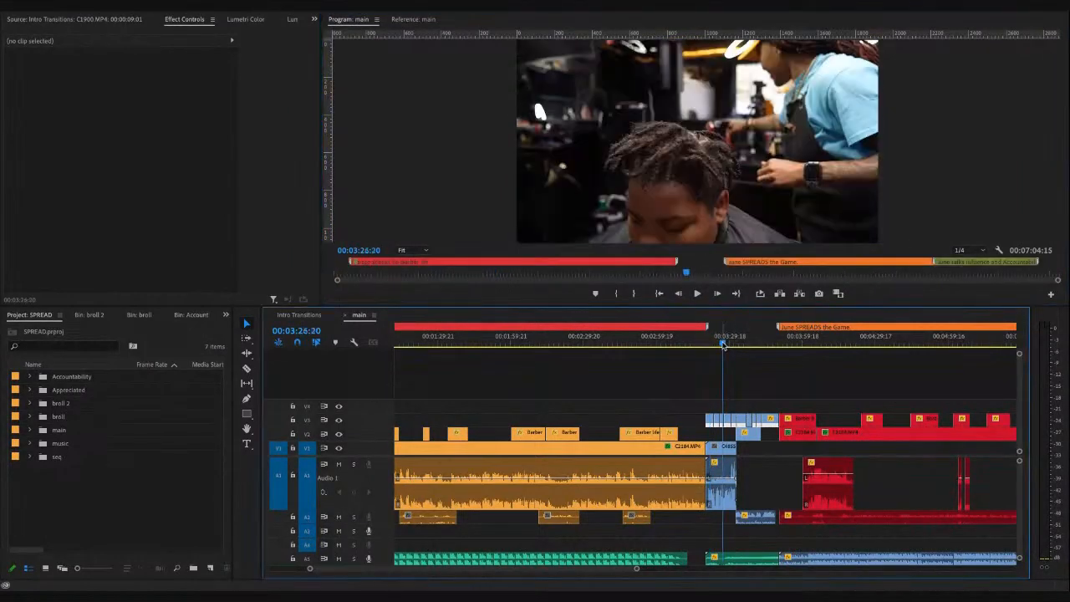
- Play the sequence from about 00:05:52 through the final interview into the copied intro, enlarging the program view, and stop at 00:06:53:15
{"action": "key", "text": "backslash"}
{"action": "key", "text": "equal"}
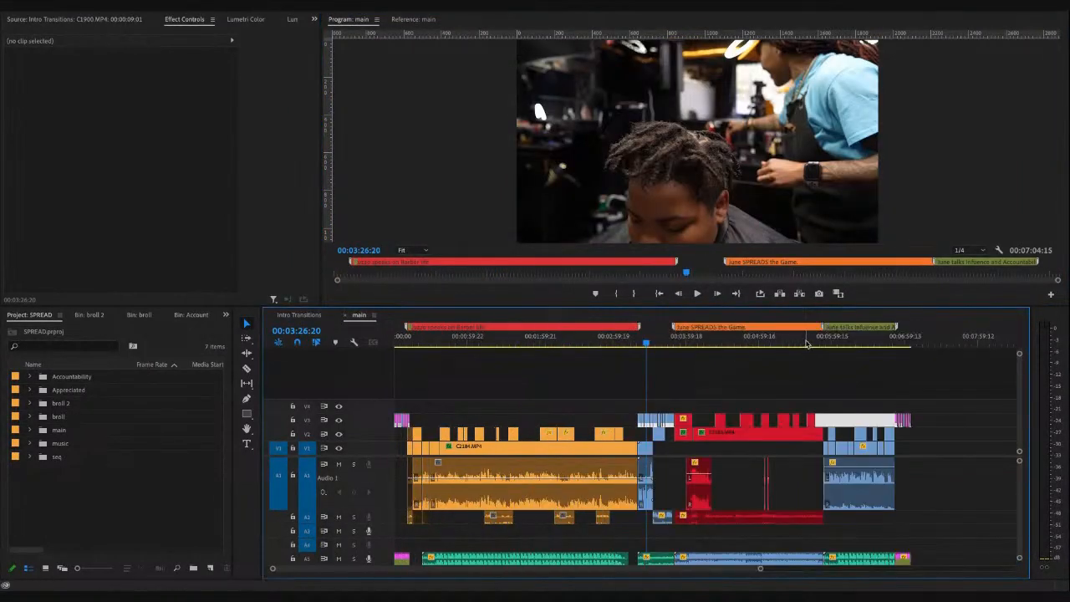
{"action": "left_click_drag", "start_coordinate": [818, 344], "coordinate": [826, 344]}
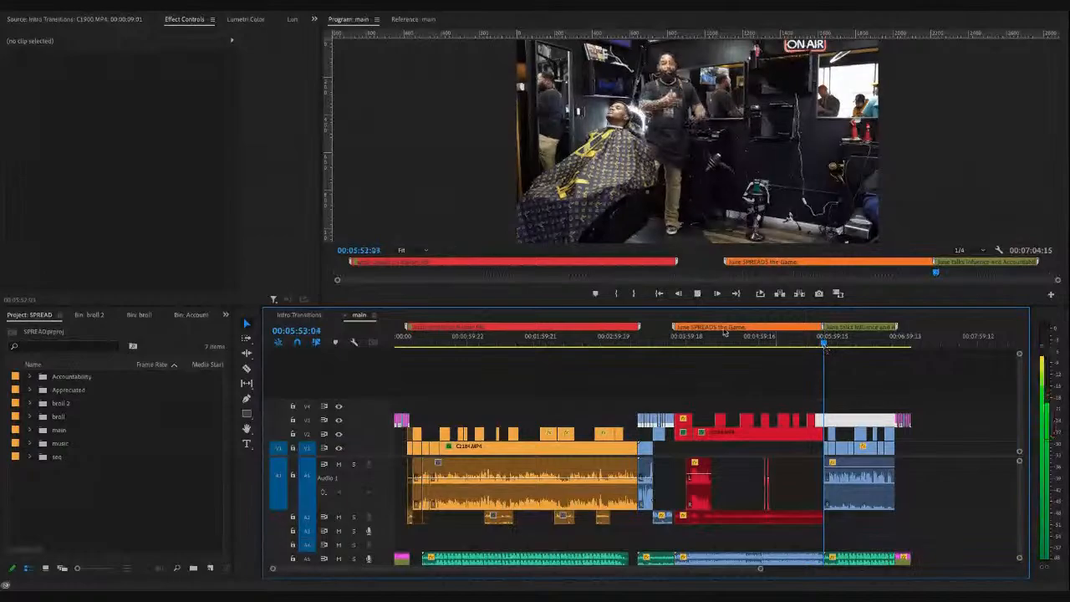
{"action": "key", "text": "grave"}
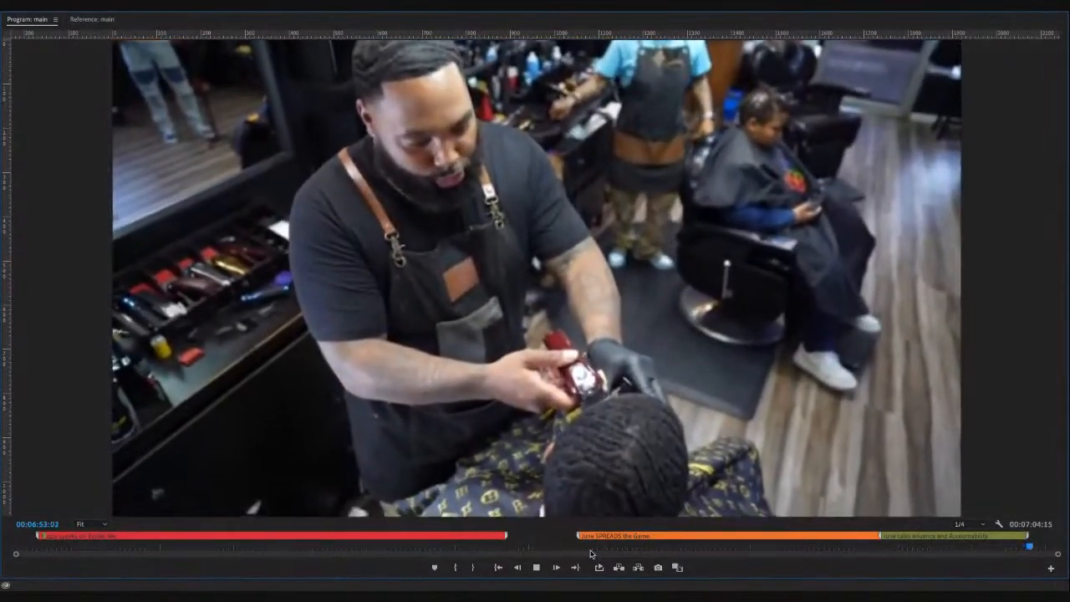
{"action": "key", "text": "space"}
{"action": "key", "text": "grave"}
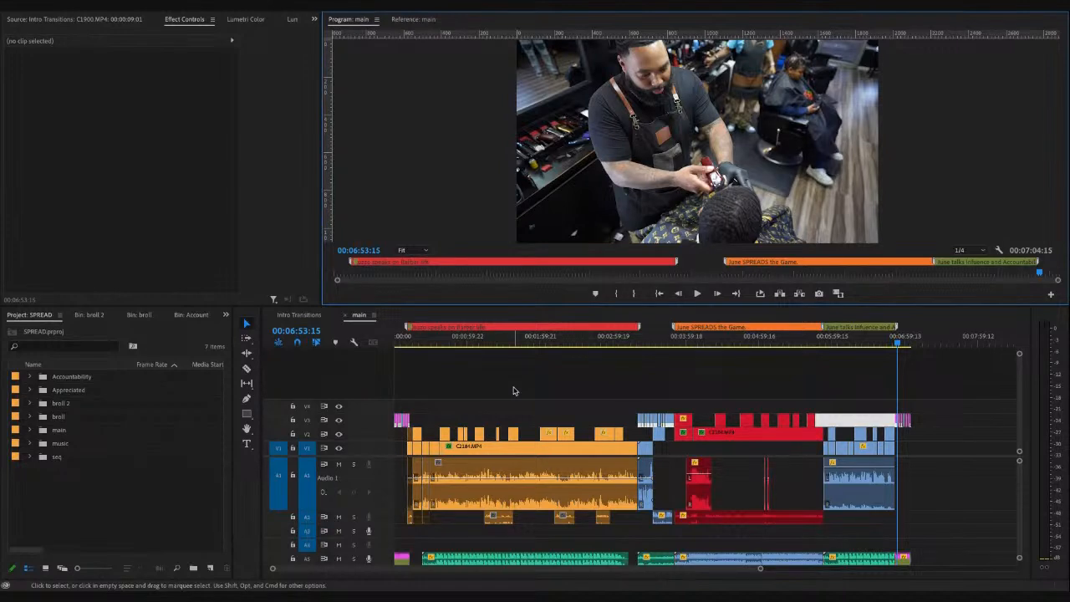
- Play the opening b-roll intro from the start of the sequence and return the playhead to 00:00:00:00
{"action": "key", "text": "Home"}
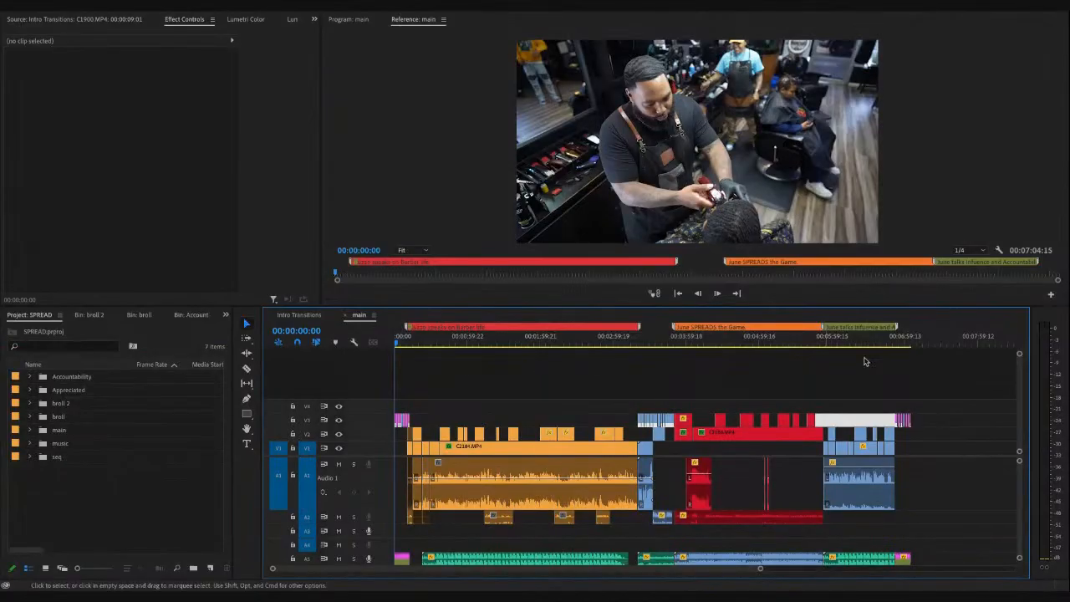
{"action": "left_click", "coordinate": [412, 342]}
{"action": "key", "text": "Home"}
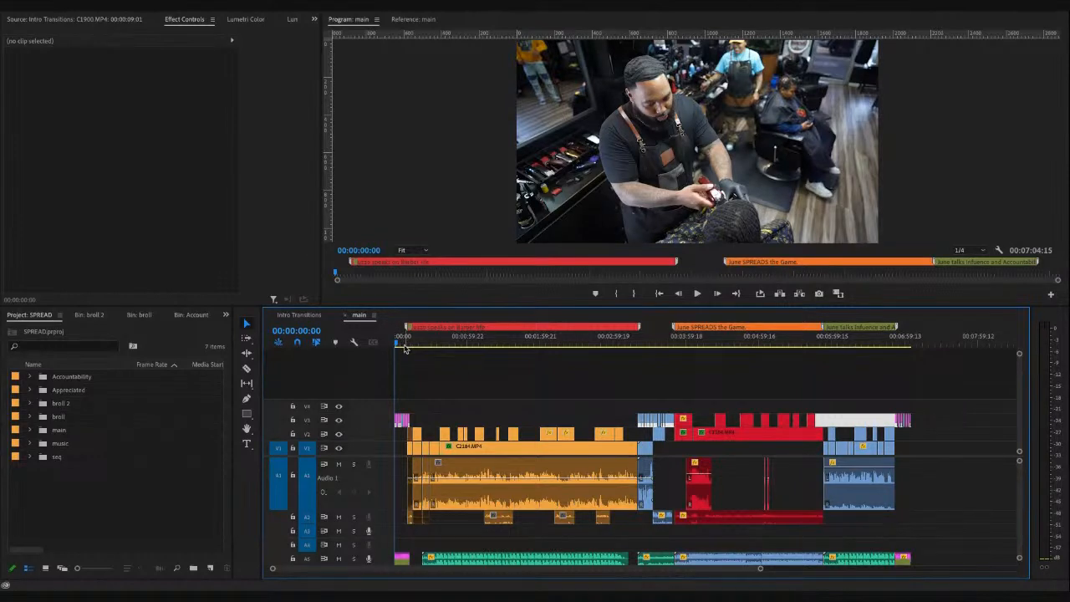
{"action": "key", "text": "space"}
{"action": "left_click_drag", "start_coordinate": [399, 343], "coordinate": [394, 345]}
{"action": "left_click_drag", "start_coordinate": [403, 343], "coordinate": [394, 345]}
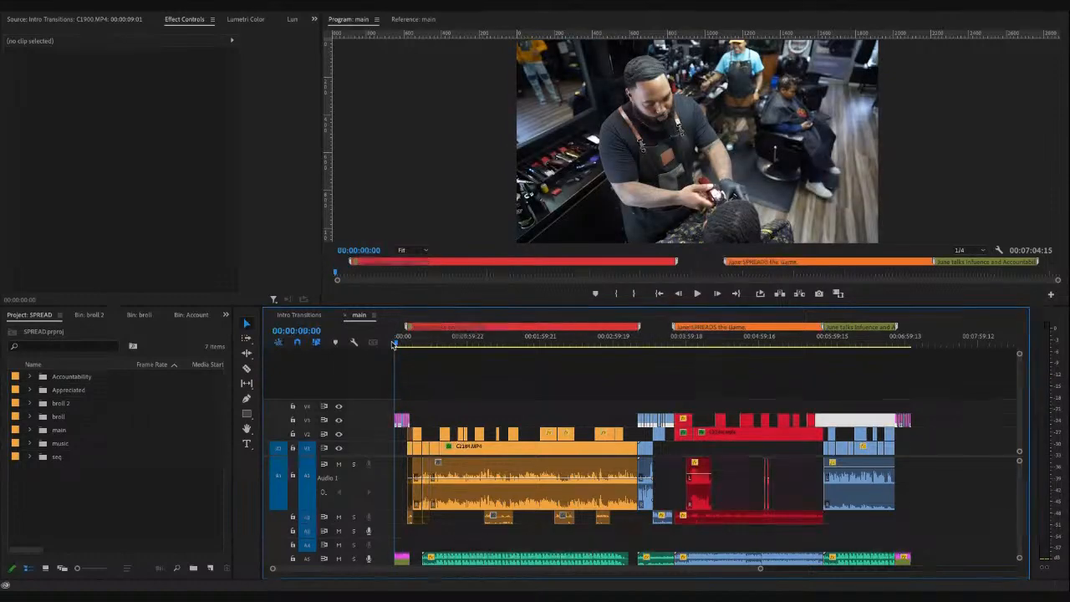
- Mark the whole main sequence as the in-to-out range, from 00:00:00:00 to its end at 00:07:04:15
{"action": "key", "text": "super+a"}
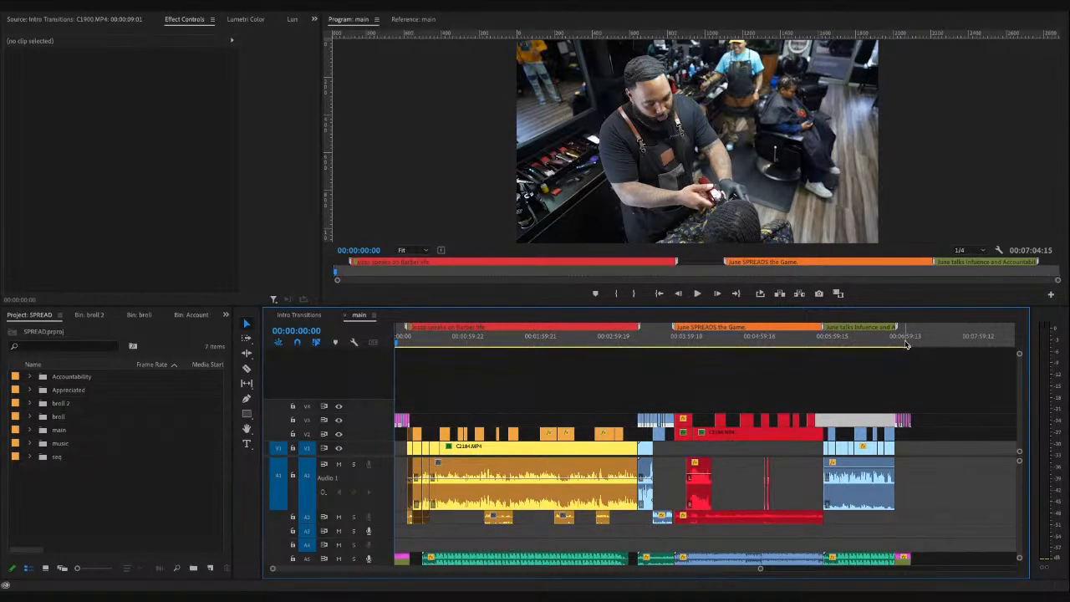
{"action": "left_click_drag", "start_coordinate": [916, 343], "coordinate": [914, 346]}
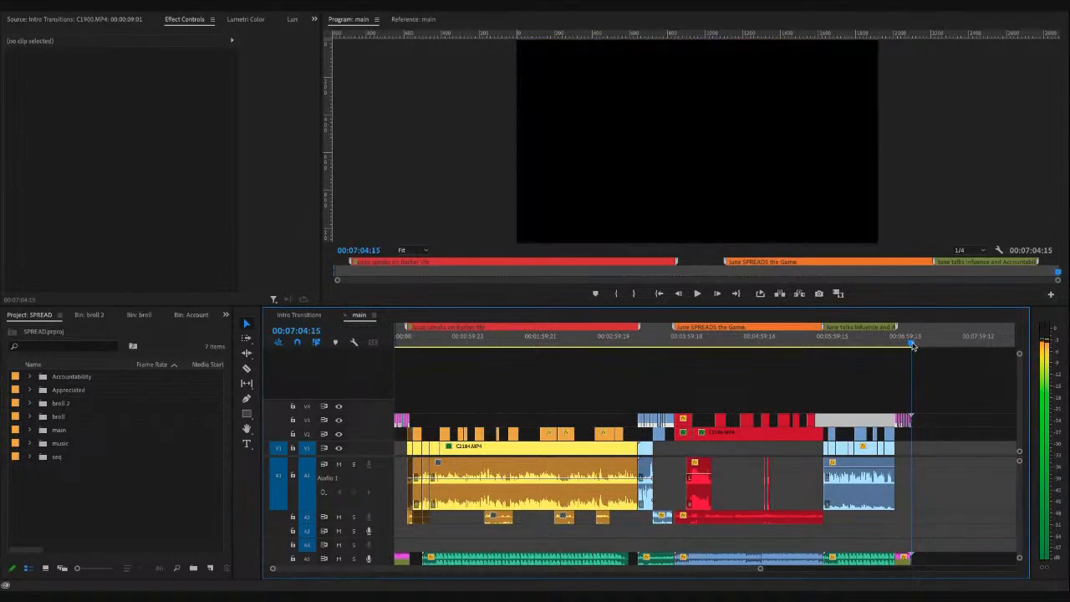
{"action": "key", "text": "equal"}
{"action": "key", "text": "equal"}
{"action": "key", "text": "equal"}
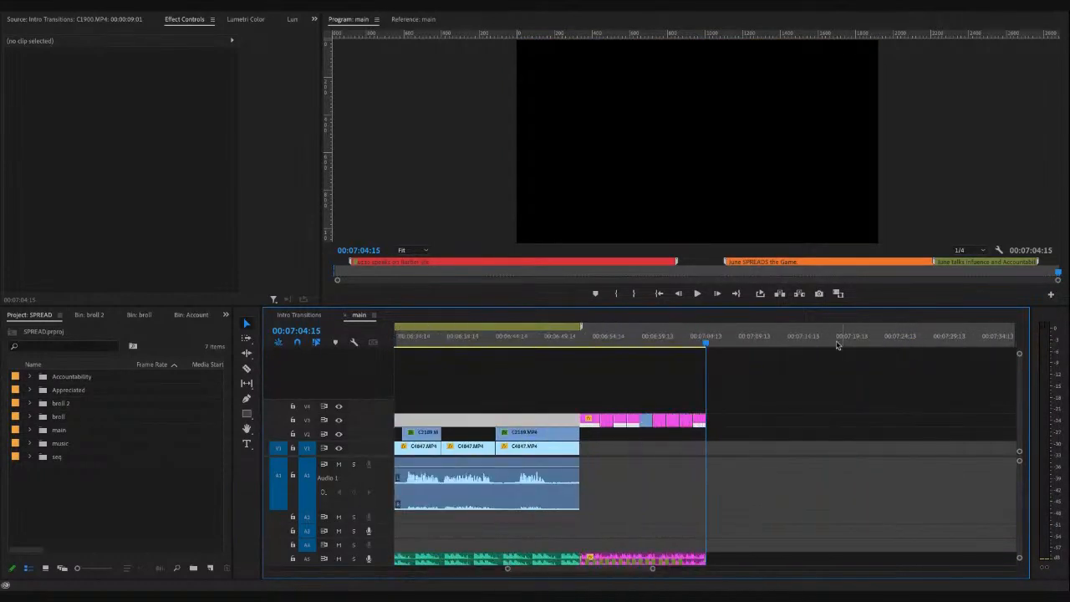
{"action": "key", "text": "minus"}
{"action": "key", "text": "minus"}
{"action": "key", "text": "minus"}
{"action": "key", "text": "b"}
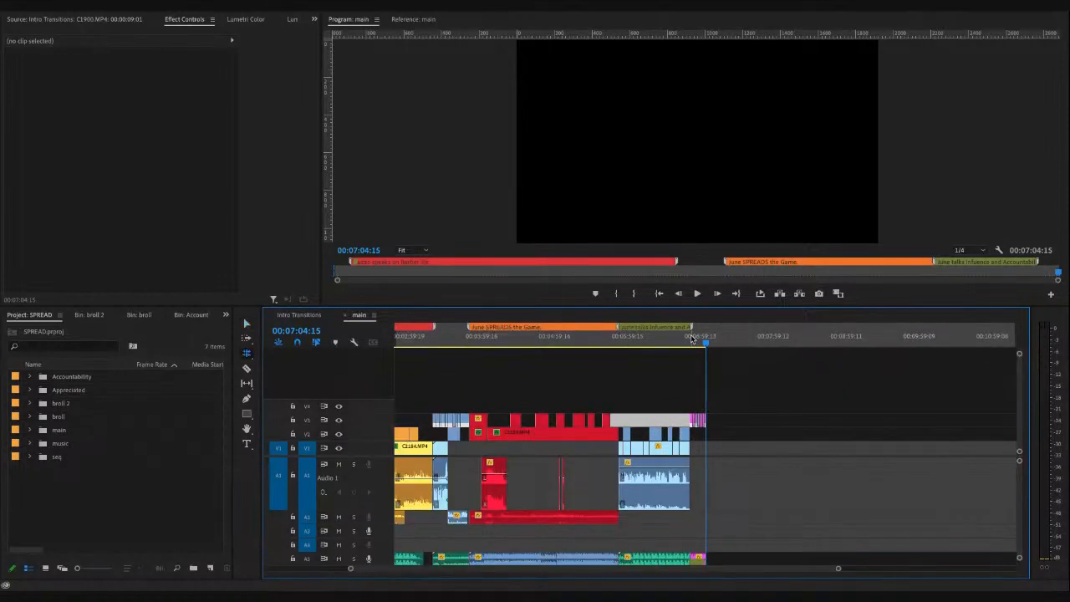
{"action": "key", "text": "minus"}
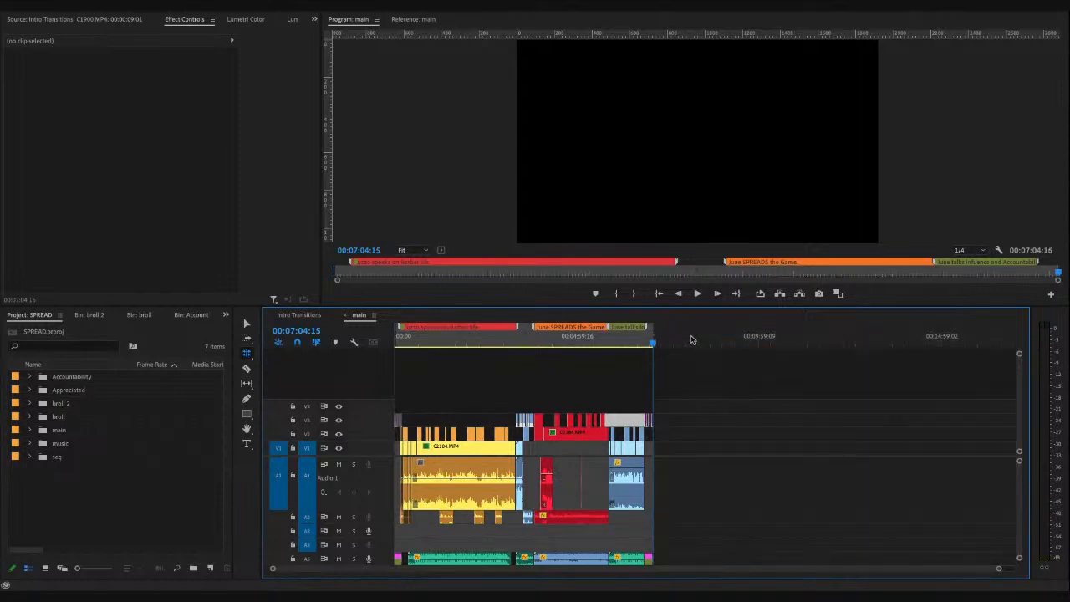
- Check the final interview's frames at 00:06:07:21 and 00:06:32:14, and play the opening intro from the sequence start
{"action": "left_click", "coordinate": [620, 341]}
{"action": "key", "text": "shift+4"}
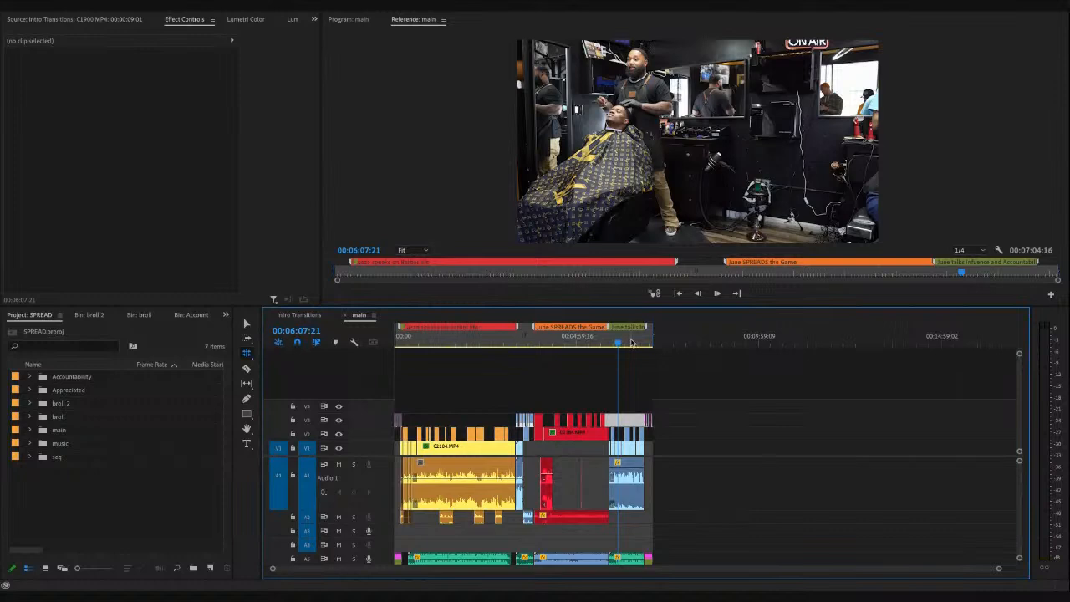
{"action": "left_click", "coordinate": [633, 338]}
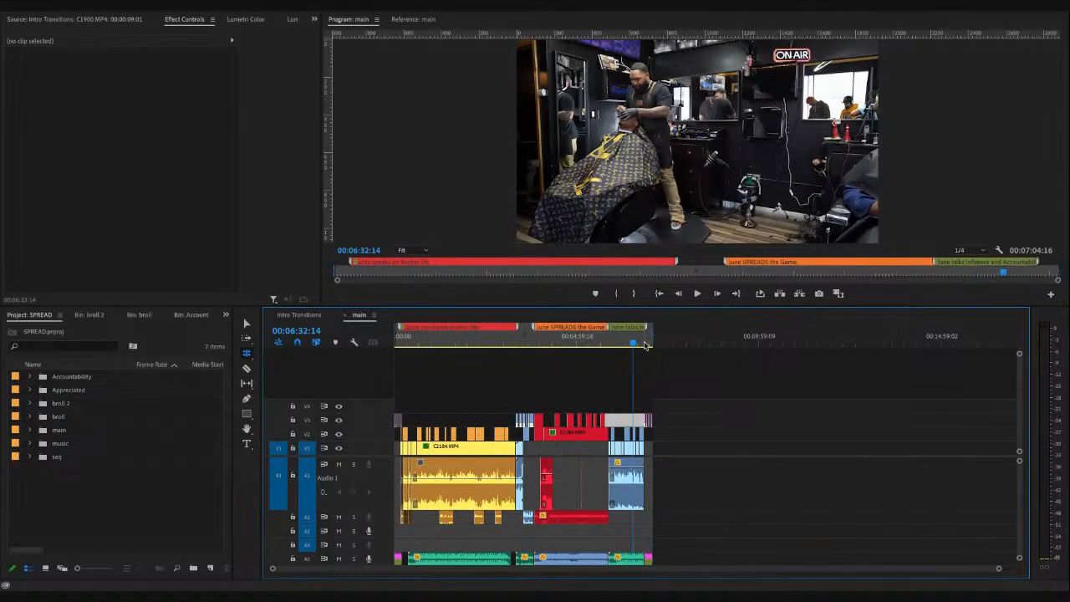
{"action": "key", "text": "Home"}
{"action": "key", "text": "space"}
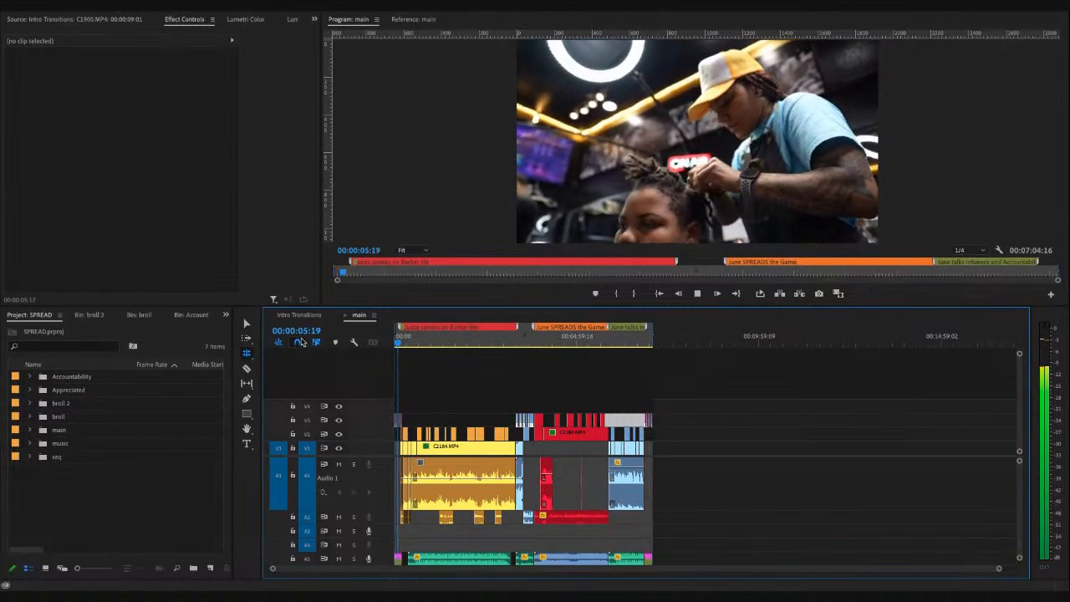
- Stop playback at 00:00:06:04 and clear all section markers from the main sequence
{"action": "key", "text": "space"}
{"action": "key", "text": "ctrl+alt+shift+m"}
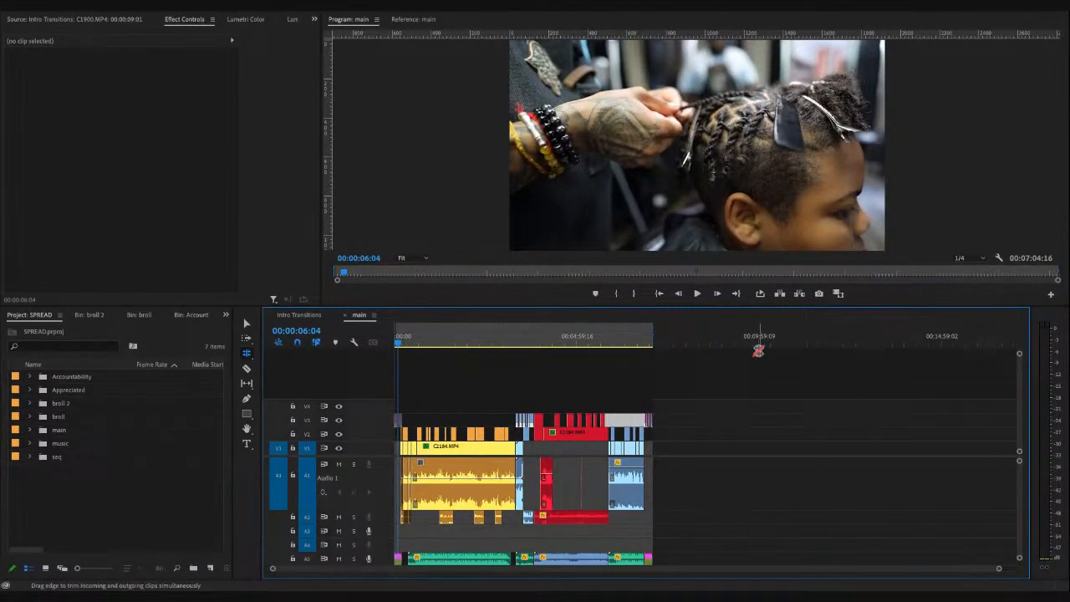
- Export the sequence's in-to-out range as SPREAD Test 1 EXPORT.mp4 in H.264 format with the High Quality 1080p HD preset
{"action": "left_click", "coordinate": [569, 335]}
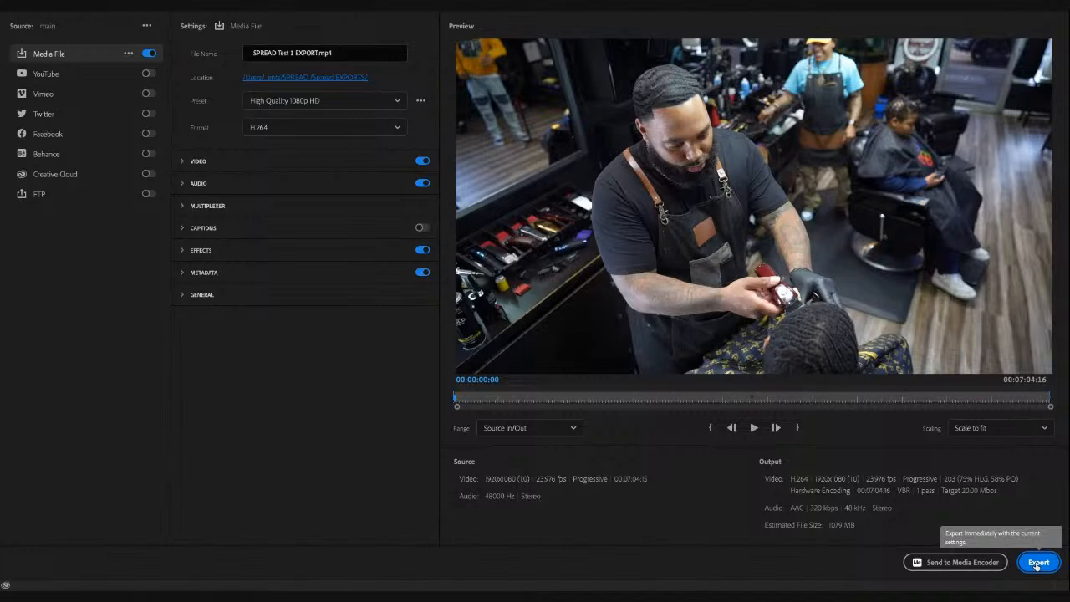
{"action": "left_click", "coordinate": [1039, 562]}
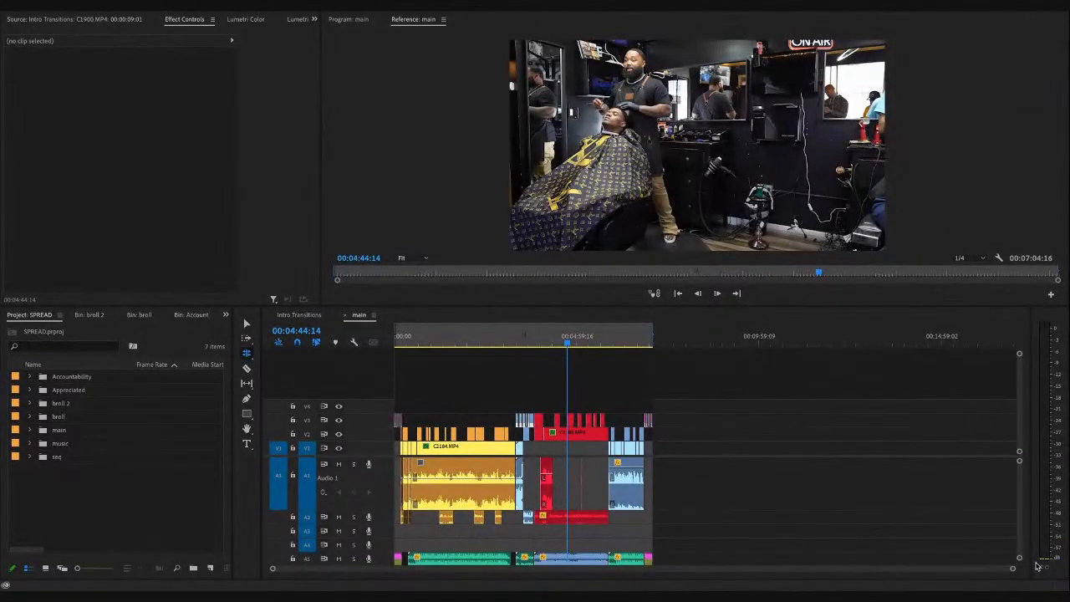